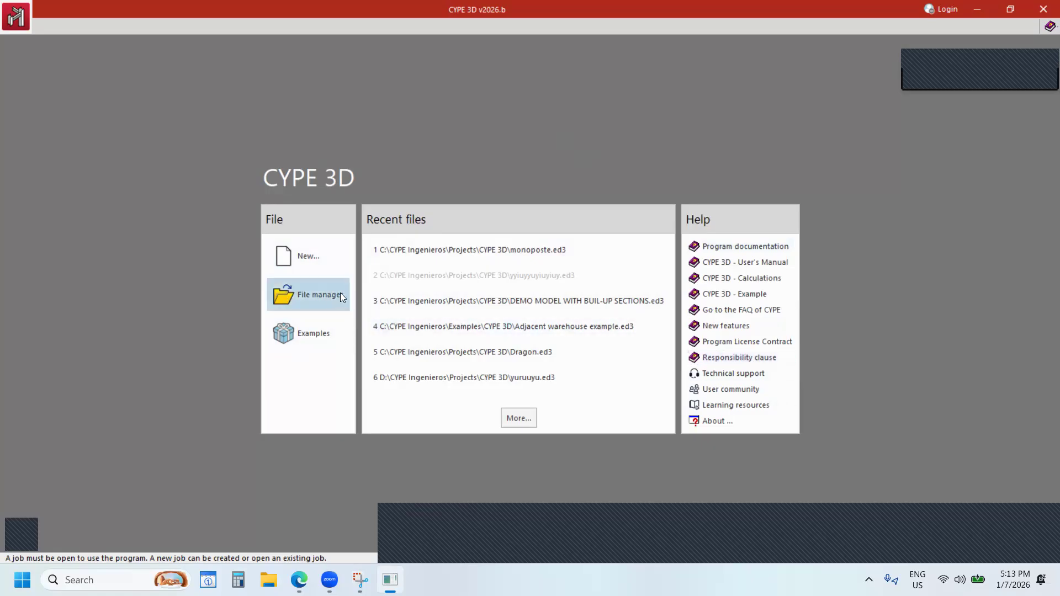
Open the file manager and look through the projects stored in the CYPE 3D folder.
left_click(307, 298)
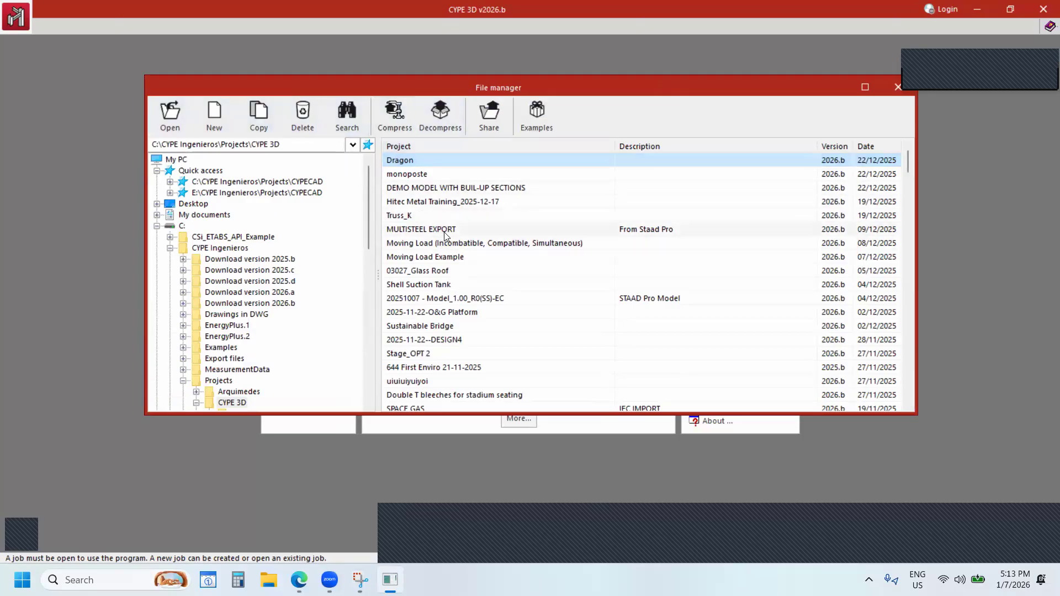
scroll(445, 236, "down", 11)
scroll(443, 190, "up", 12)
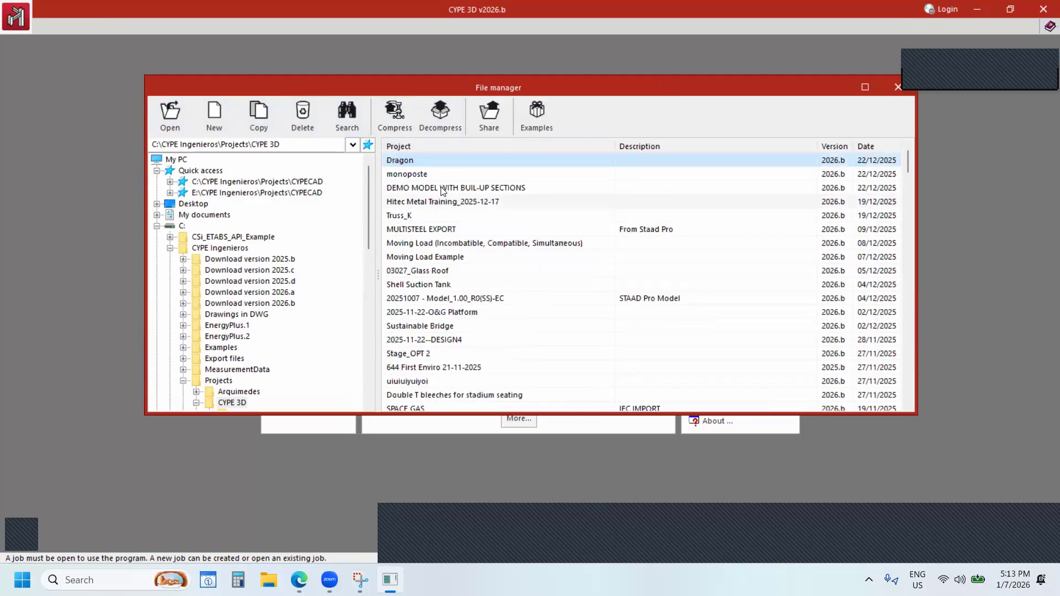
left_click(443, 190)
left_click(433, 203)
left_click(425, 230)
key("Down")
key("Down")
key("Down")
key("Down")
key("Down")
key("Down")
key("Down")
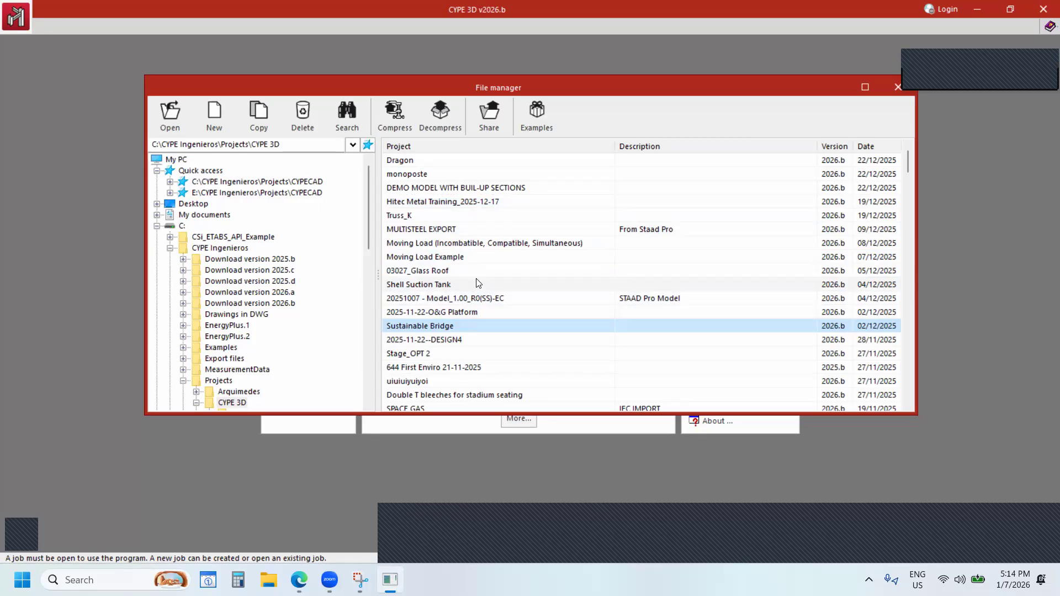
Check the Compress options and the .cyp destination file name for the 20251007 - Model_1.00_R0(SS)-EC project, without compressing it.
left_click_drag(453, 192, 450, 300)
left_click_drag(524, 88, 487, 87)
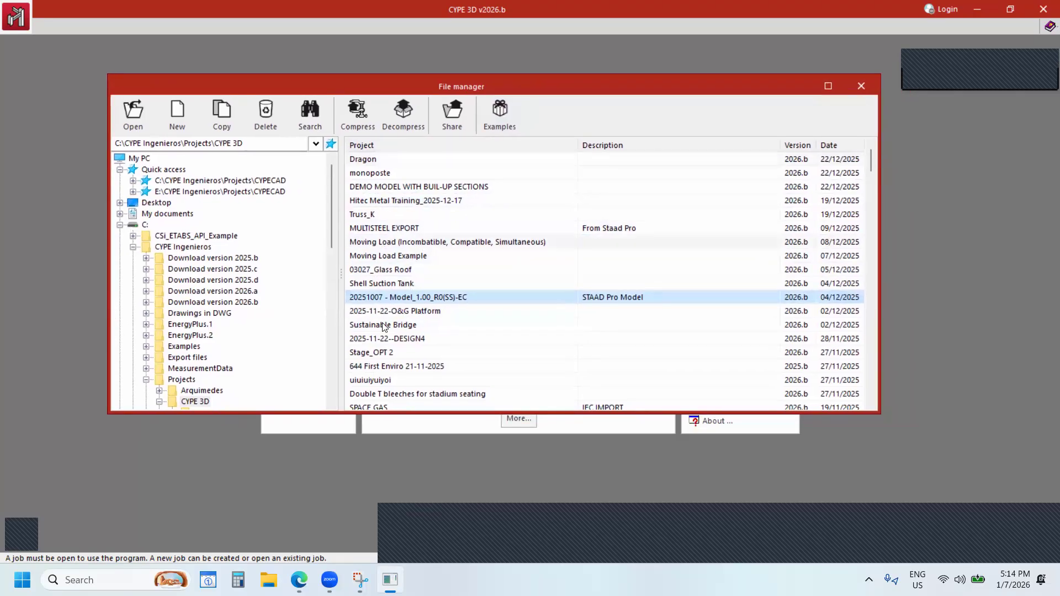
scroll(387, 325, "down", 3)
scroll(430, 276, "up", 3)
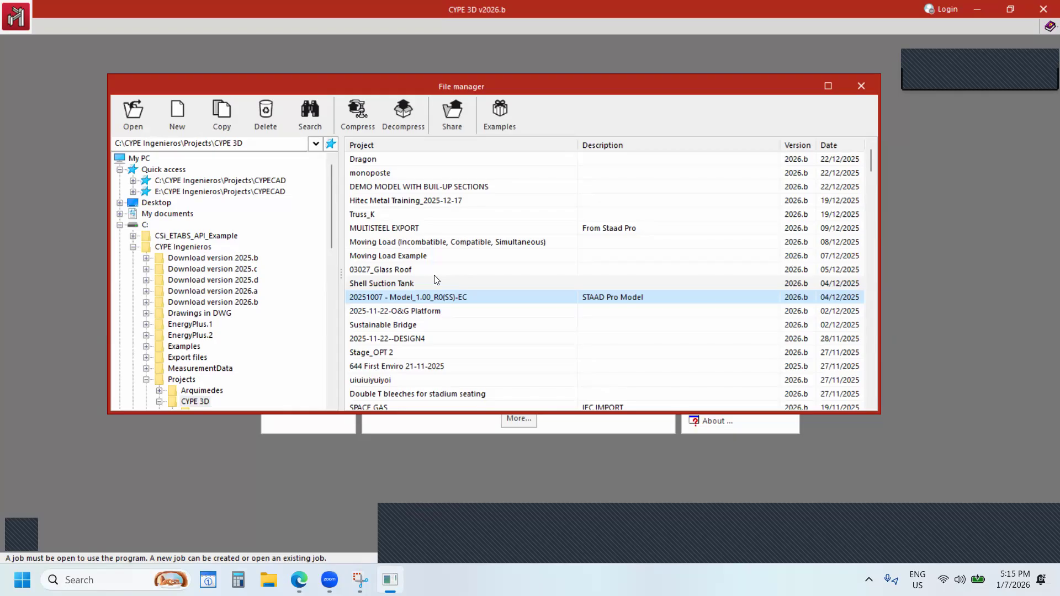
left_click(357, 128)
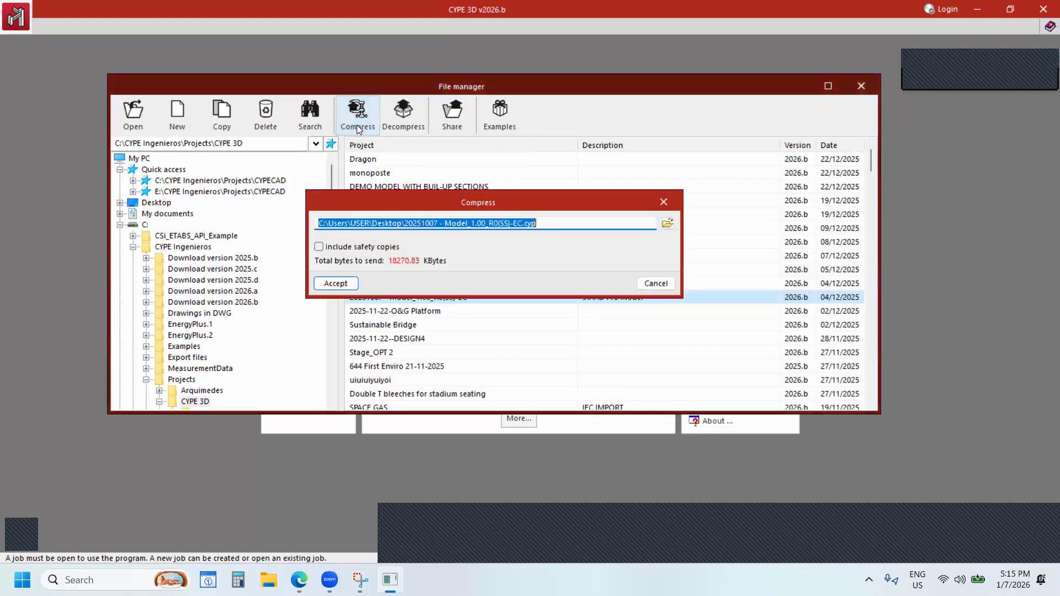
left_click(544, 224)
double_click(521, 225)
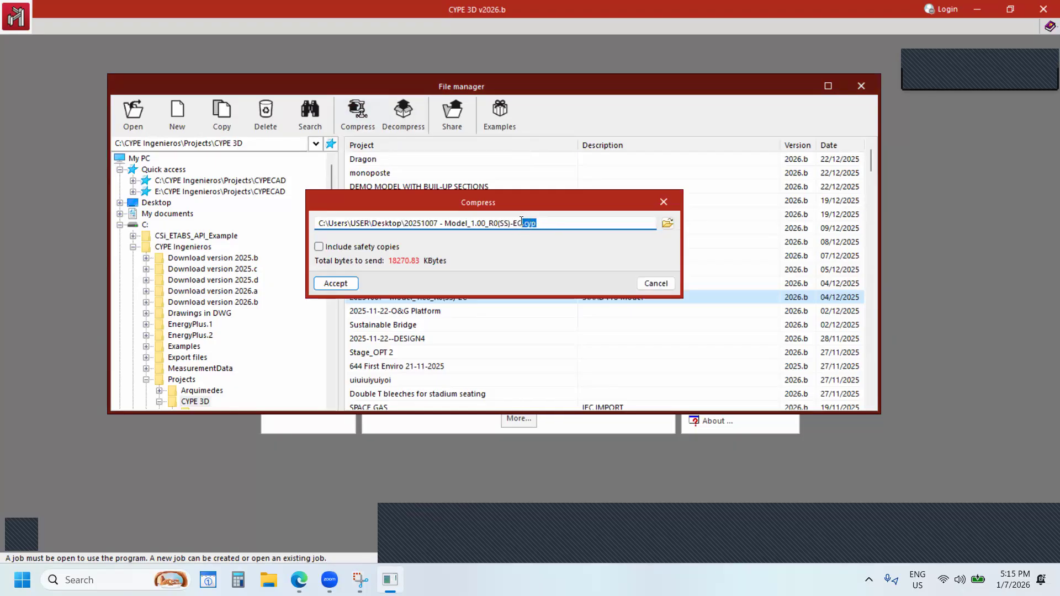
left_click_drag(543, 223, 521, 224)
key("End")
left_click_drag(531, 227, 524, 226)
key("Escape")
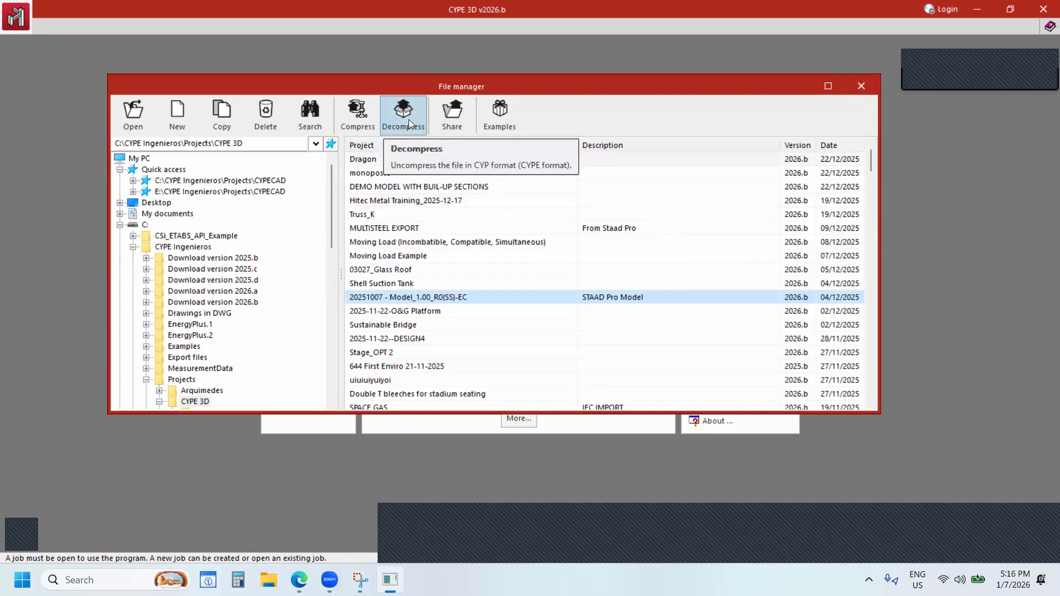
Check which file types Decompress accepts while browsing the Desktop, and leave the file manager without decompressing anything.
left_click(408, 120)
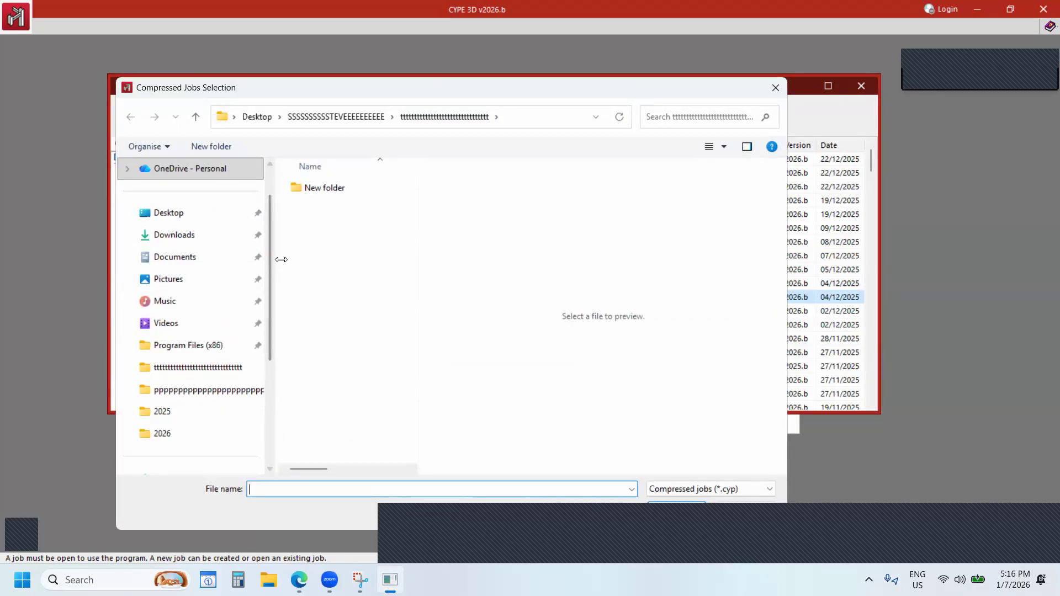
left_click(175, 216)
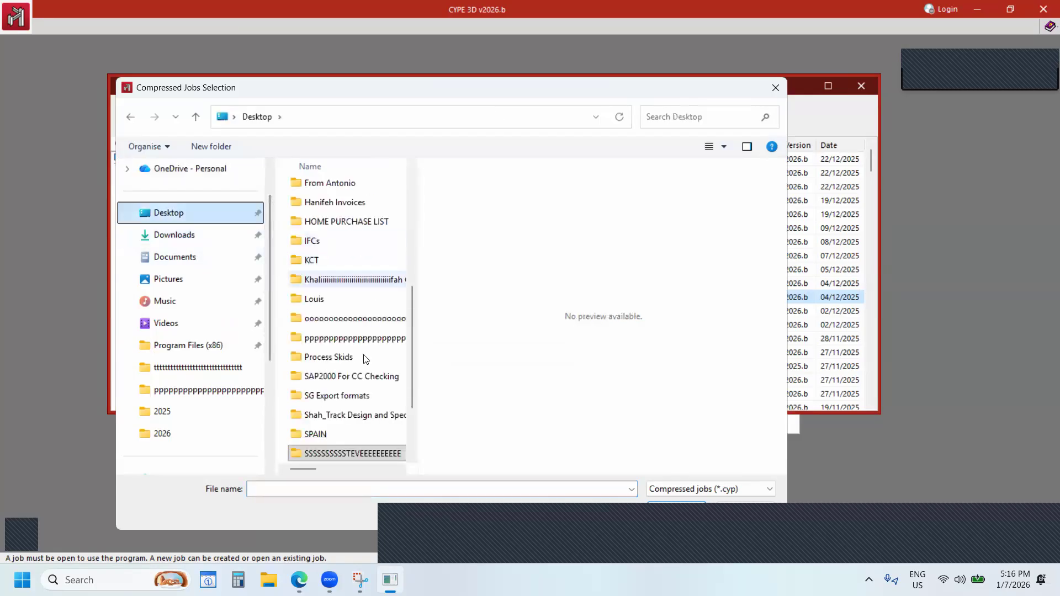
scroll(344, 362, "up", 2)
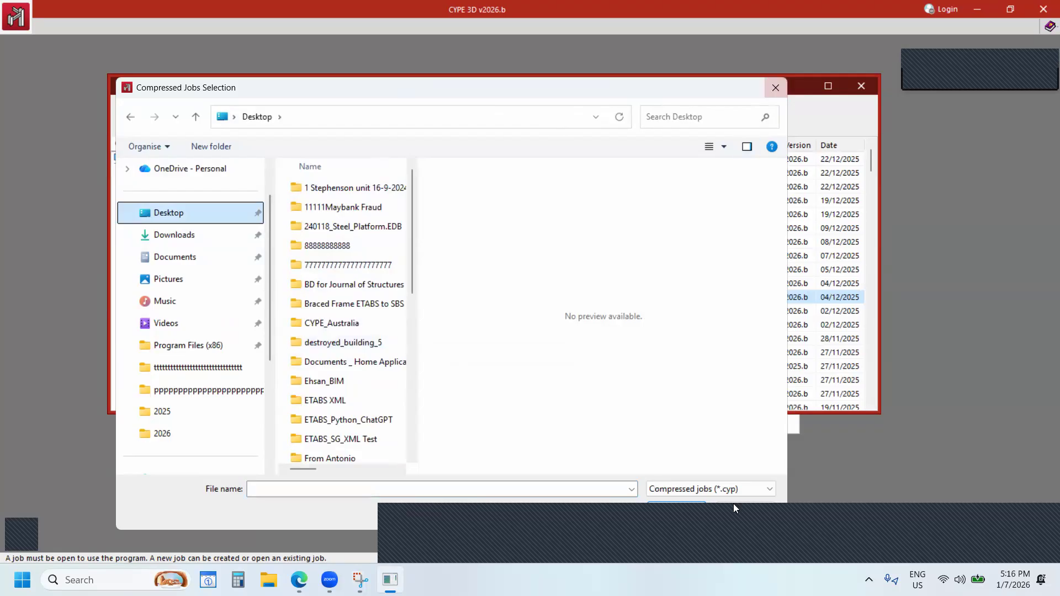
left_click(731, 489)
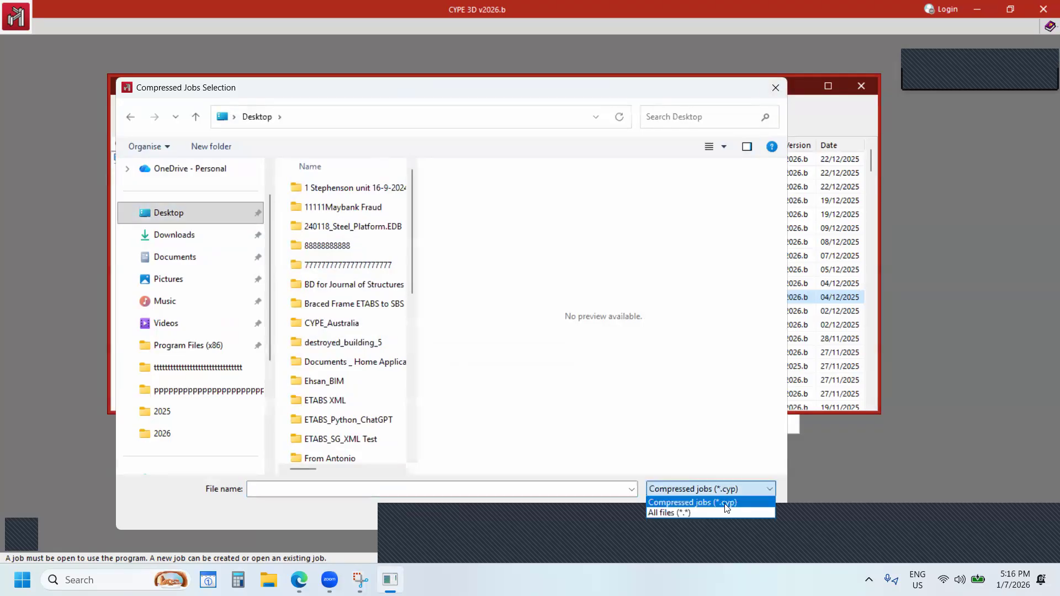
left_click(776, 89)
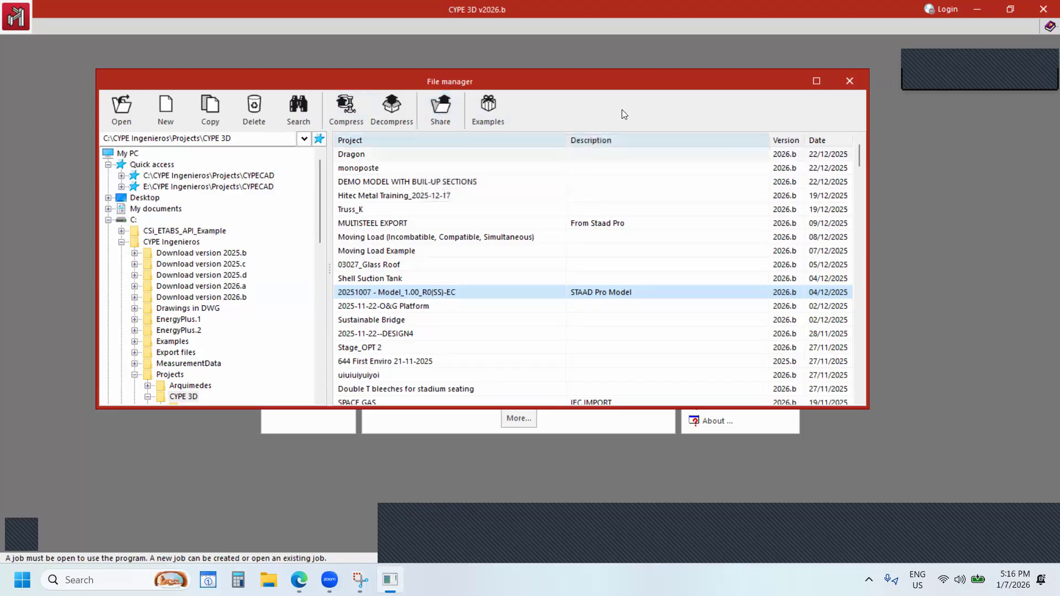
left_click(849, 82)
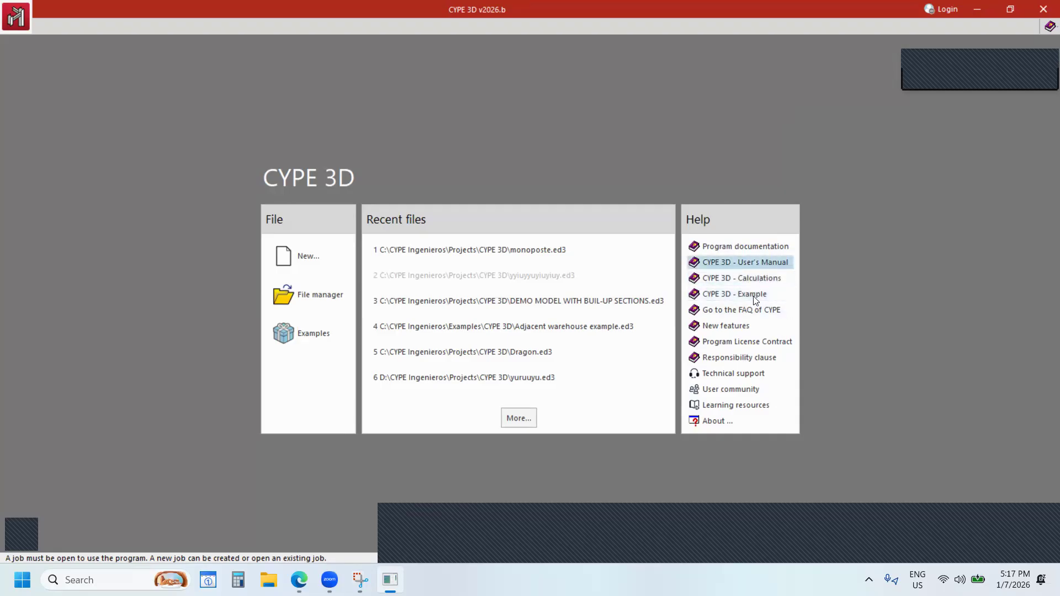
Open the CYPE 3D - Calculations manual and browse its Calculations and Loads bookmarks, including Limit states (combinations).
left_click(741, 278)
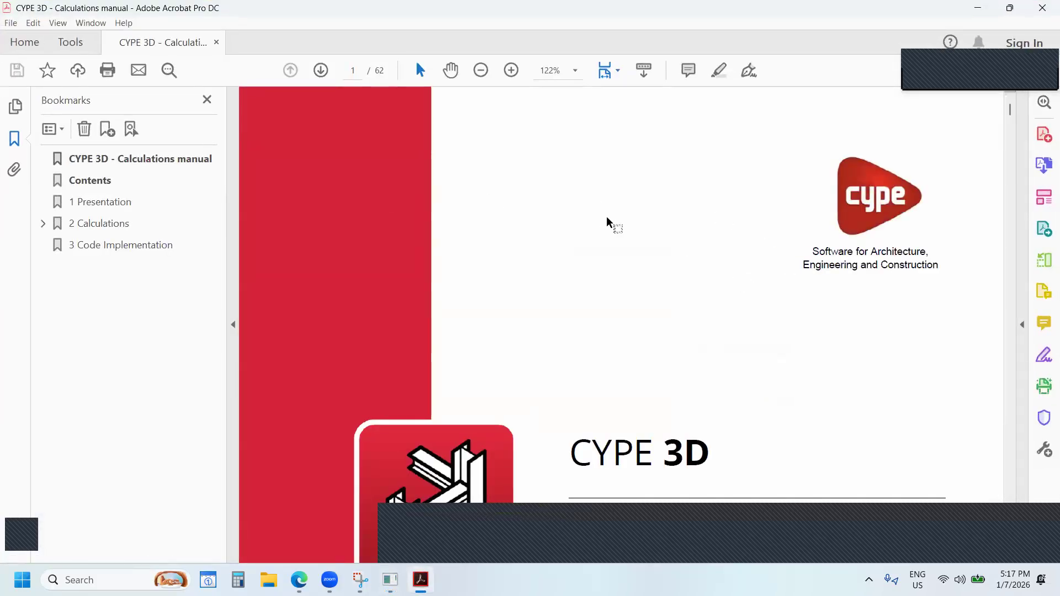
left_click(43, 224)
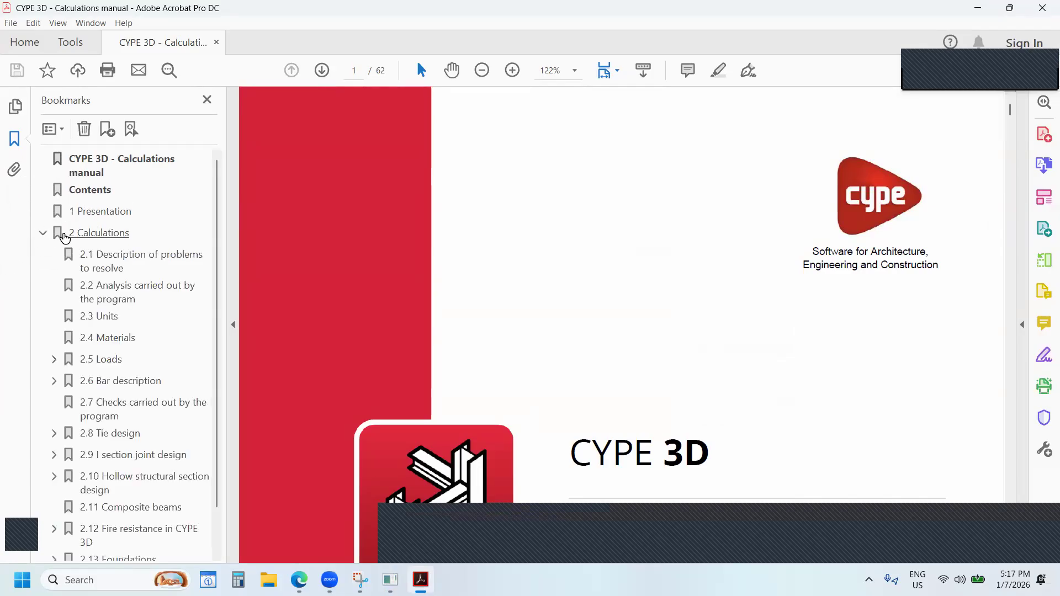
scroll(111, 381, "down", 2)
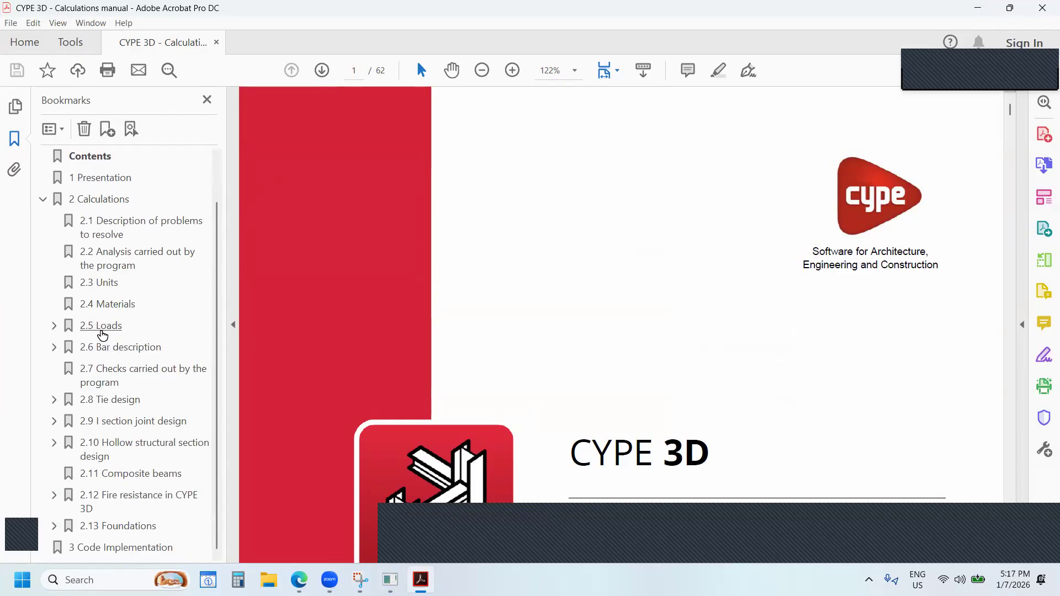
left_click(55, 326)
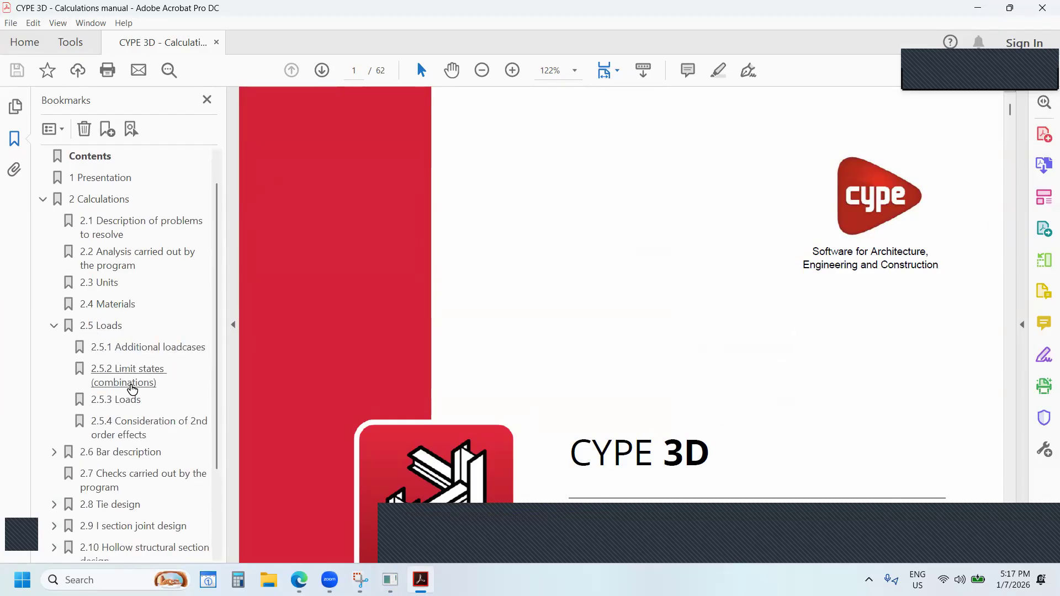
scroll(132, 380, "down", 3)
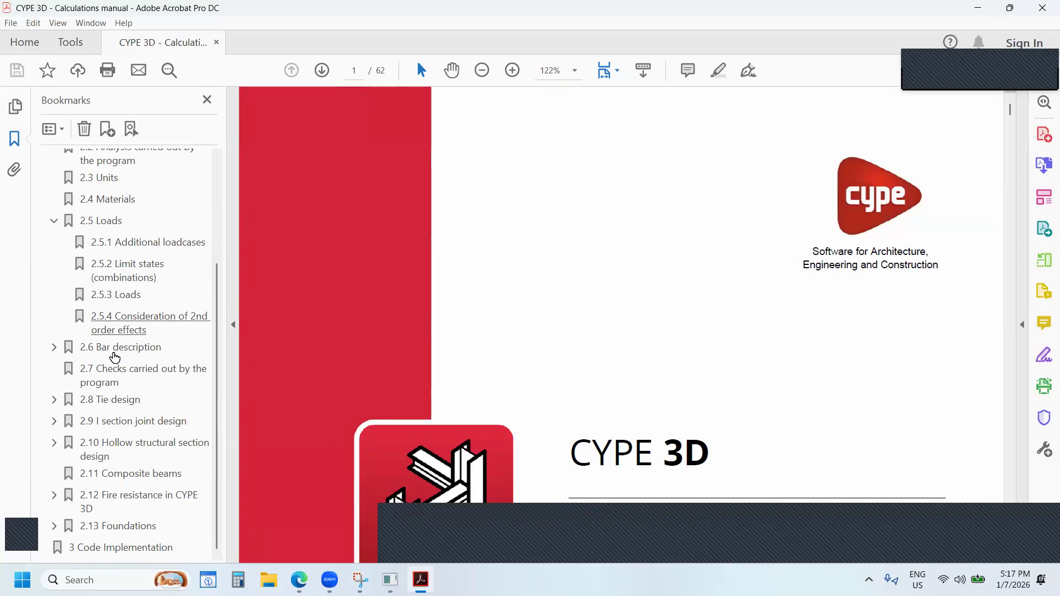
left_click(129, 272)
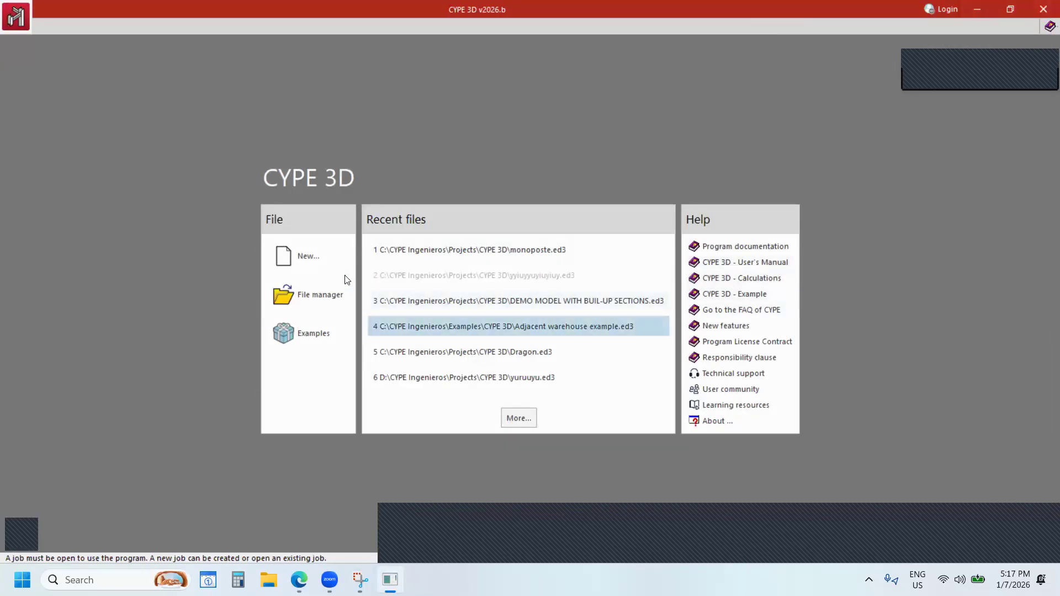
Create a new job with the file name Megatek_2026-01-07 in the CYPE 3D projects folder.
left_click(307, 258)
type("new")
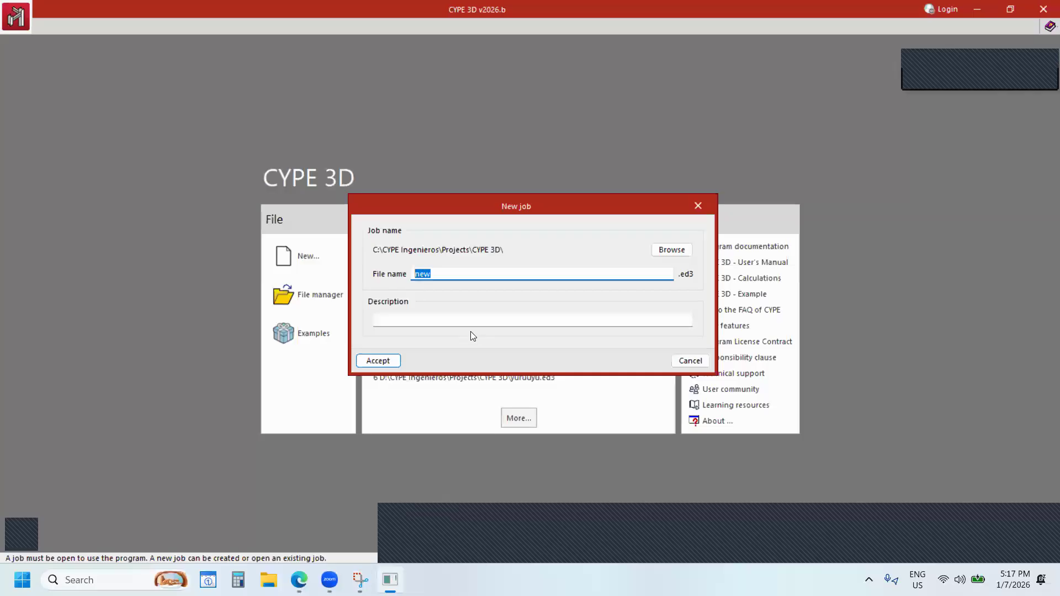
type("M")
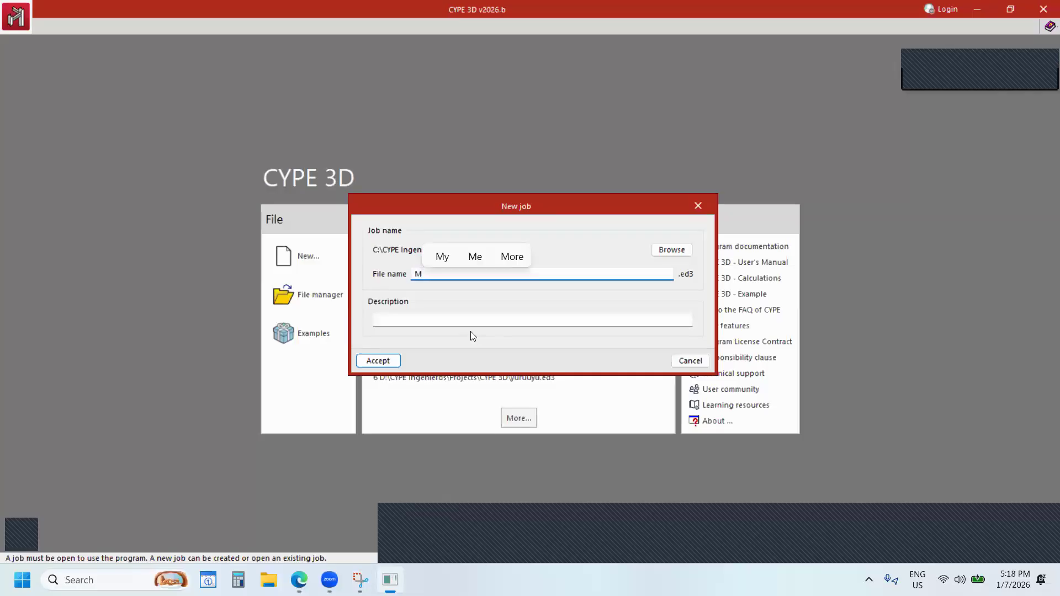
type("eh")
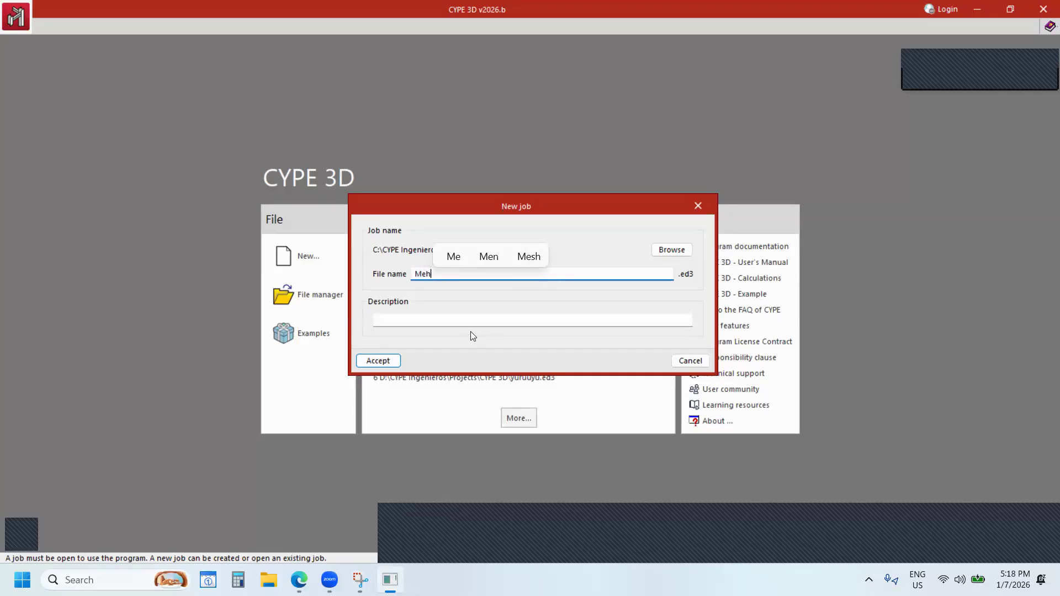
key("BackSpace")
type("ga")
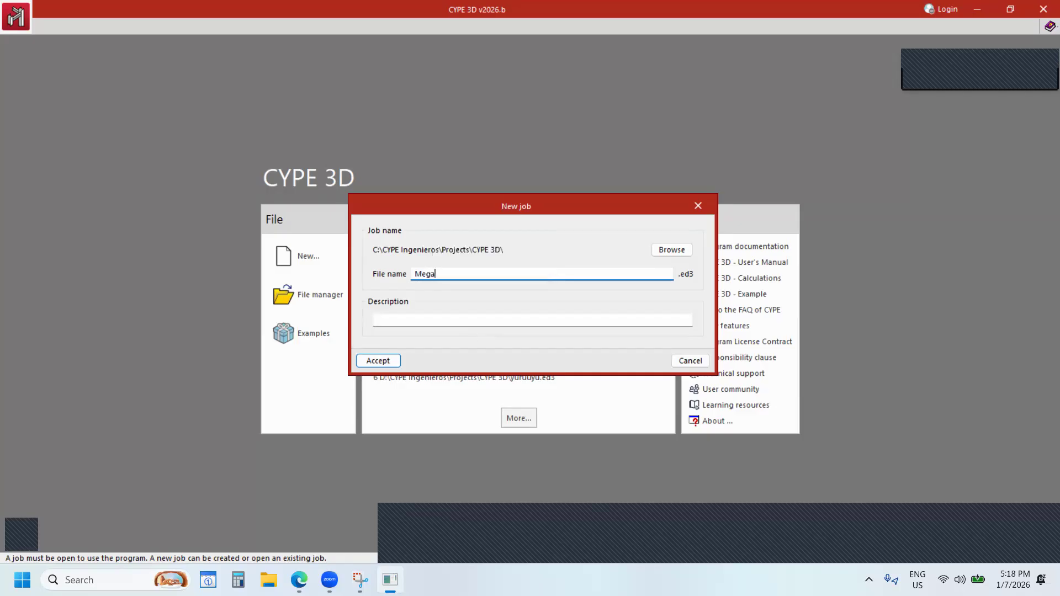
type("tech")
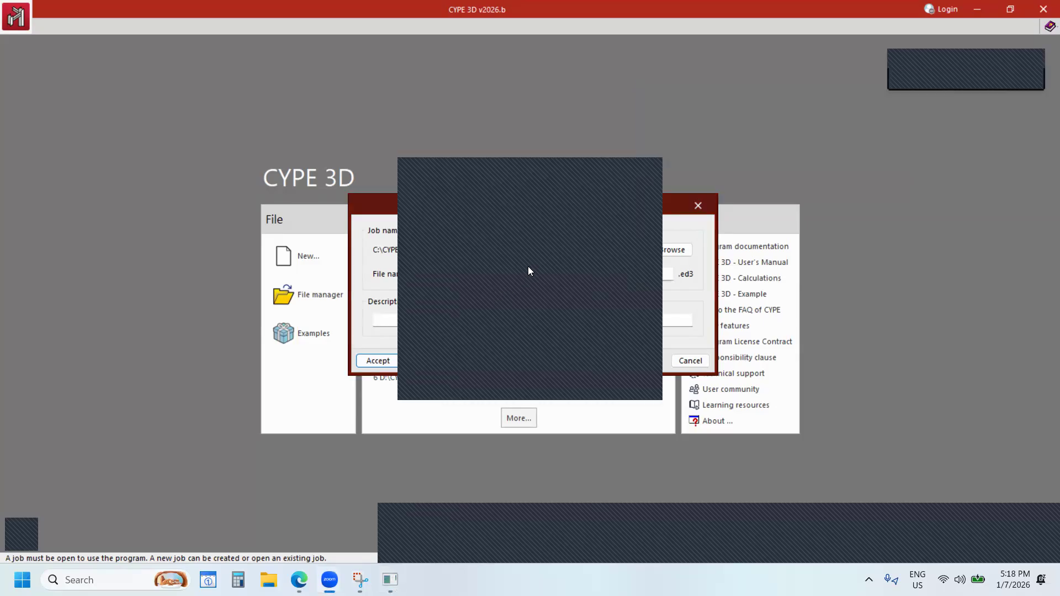
left_click(643, 171)
left_click(473, 277)
key("BackSpace")
key("BackSpace")
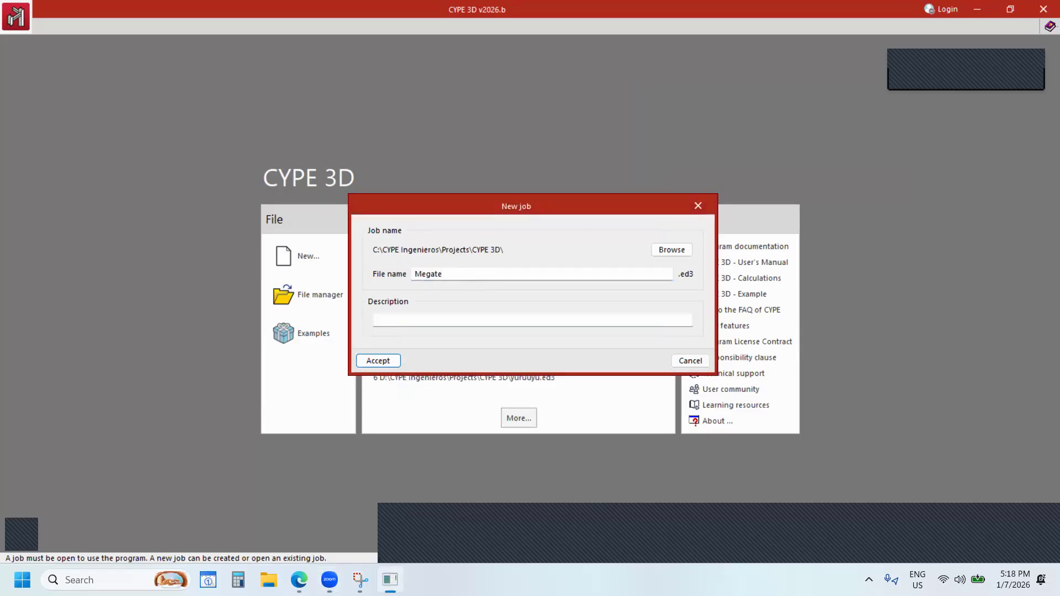
type("k_")
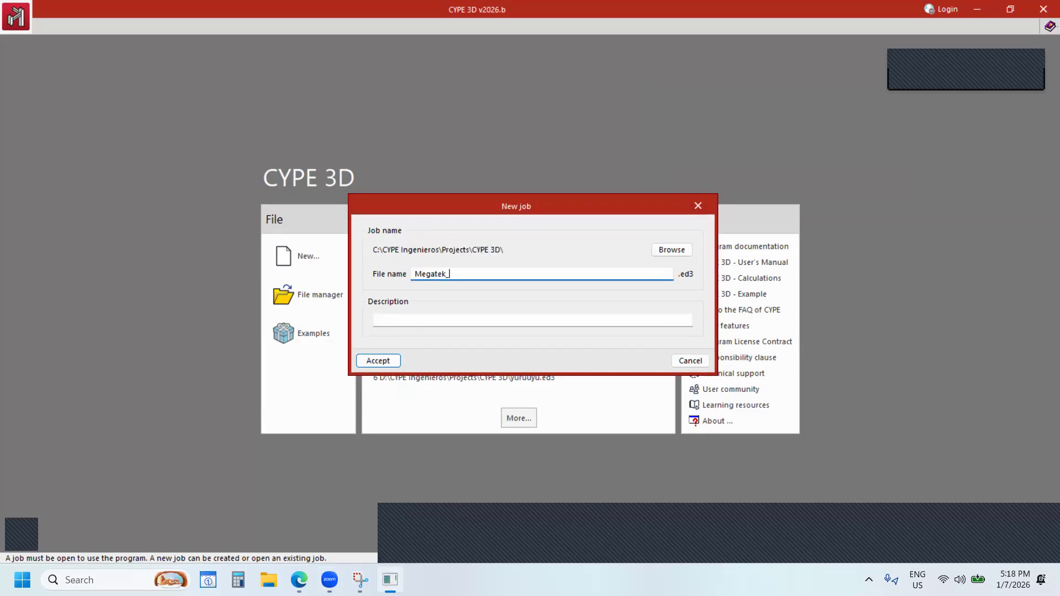
type("2026-01-07")
key("ctrl+a")
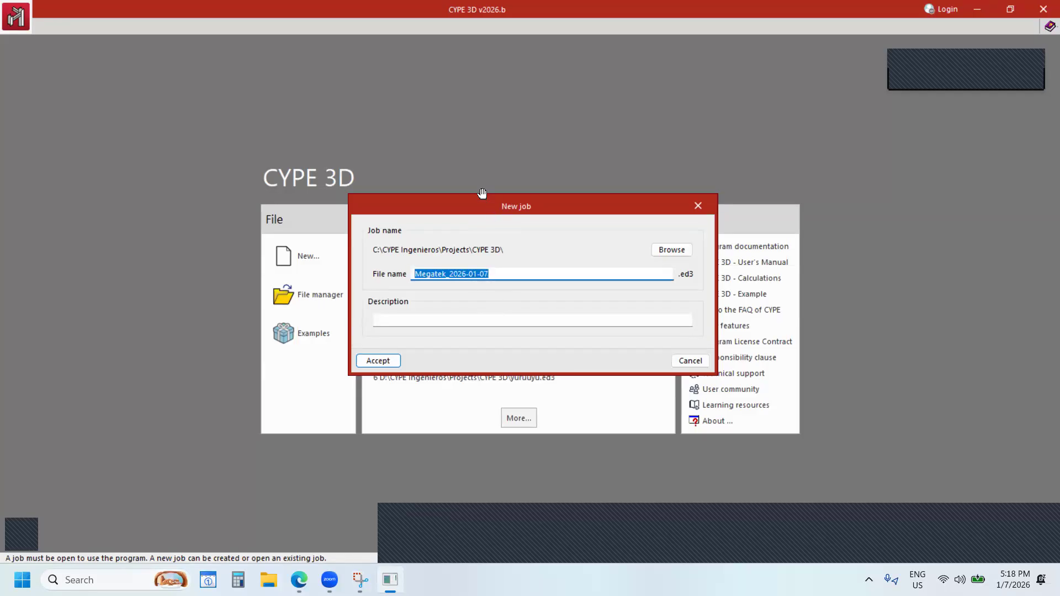
left_click_drag(482, 198, 469, 164)
left_click(366, 328)
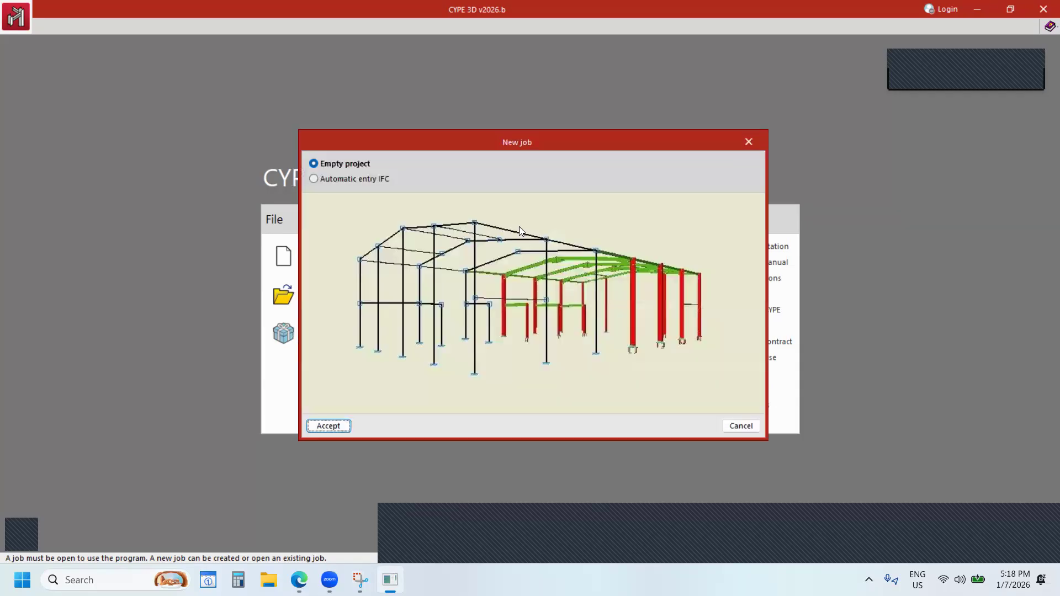
Compare the Empty project and Automatic entry IFC options for the new job.
left_click(370, 181)
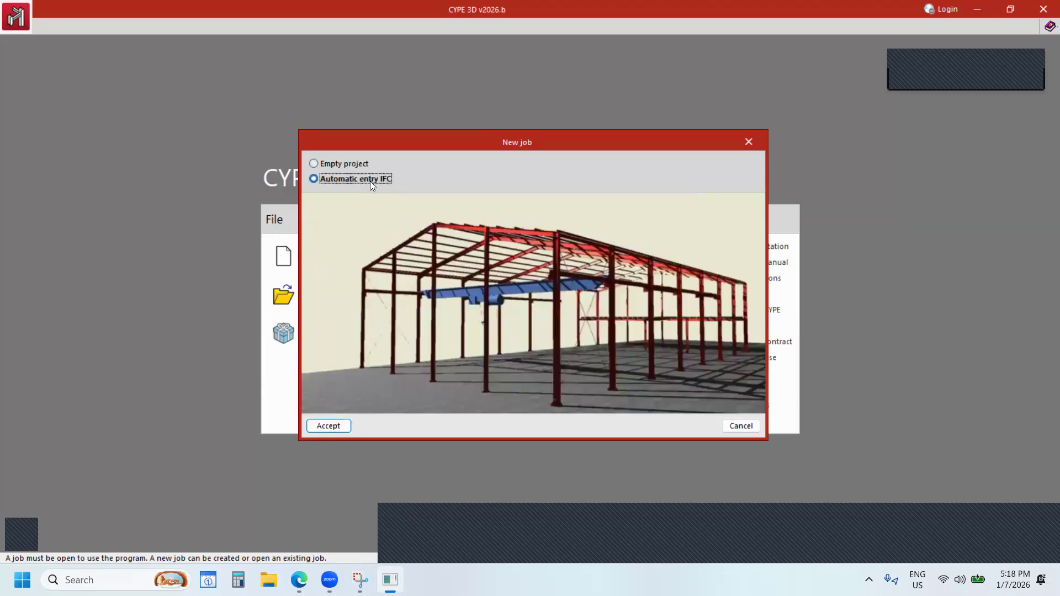
left_click(356, 168)
left_click(358, 182)
left_click(354, 163)
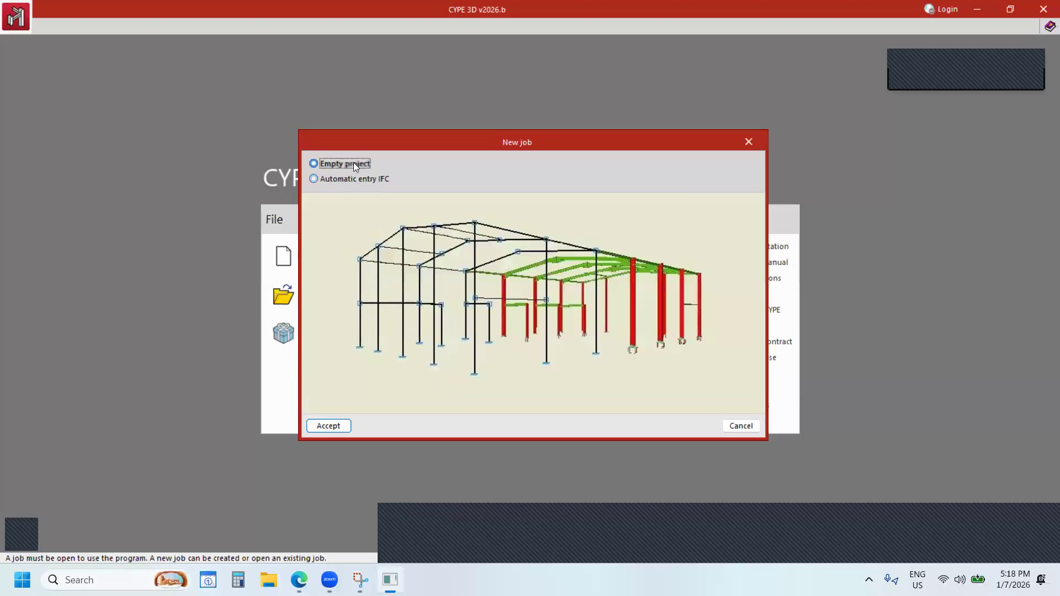
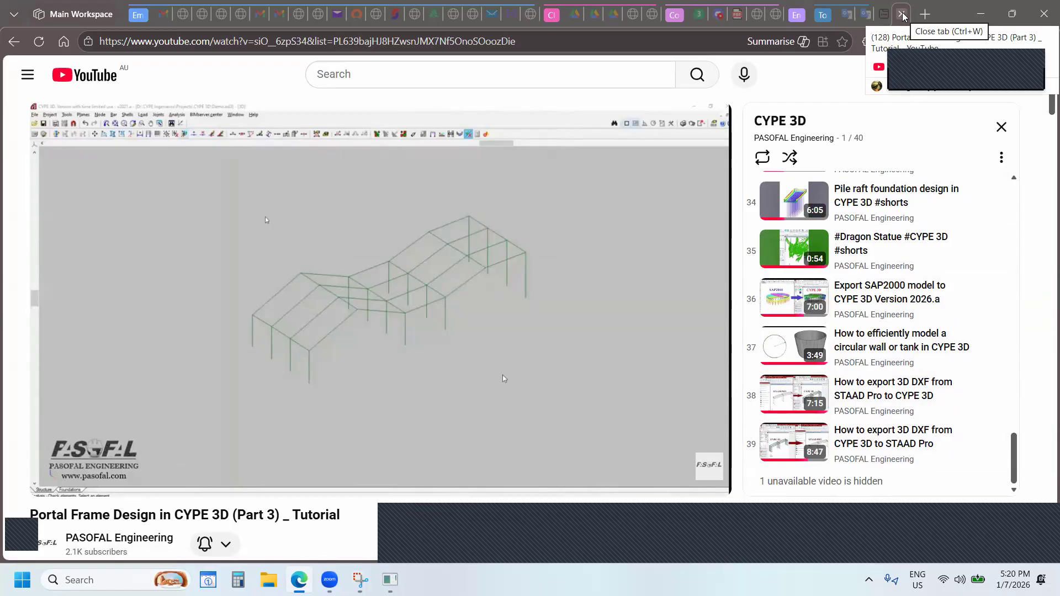
Close the YouTube portal frame tutorial tab and return to the New job dialog in CYPE 3D.
left_click(902, 15)
left_click(981, 15)
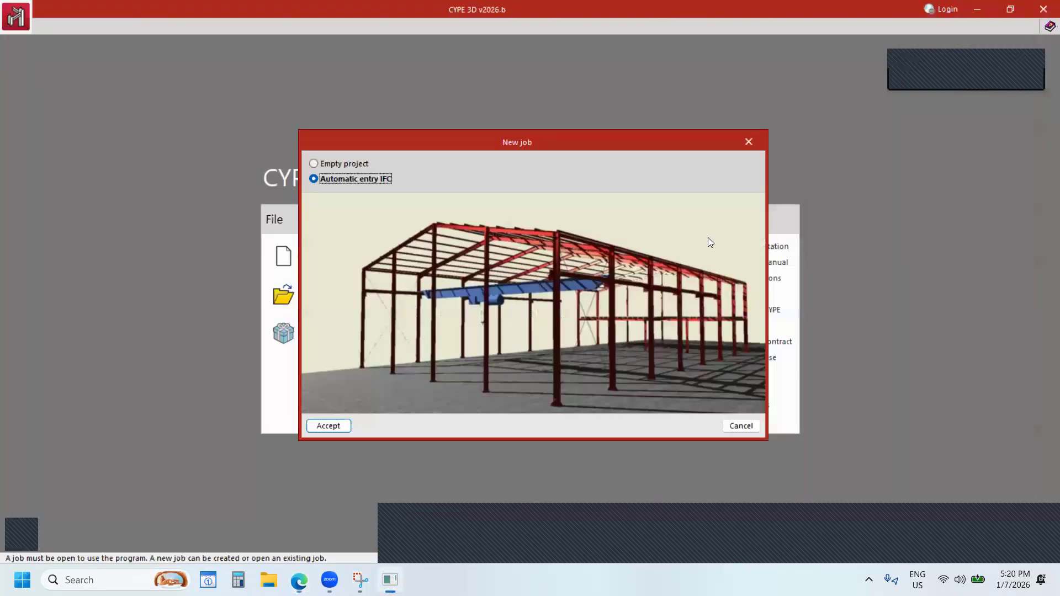
left_click_drag(713, 146, 749, 106)
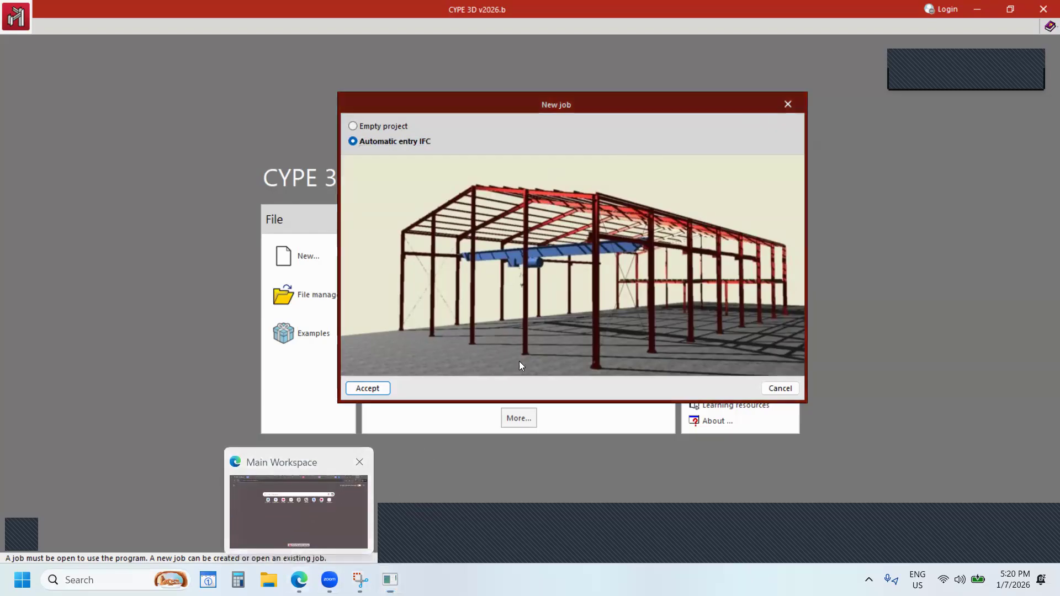
View the PASOFAL Engineering YouTube channel in Edge, close its tab and return to CYPE 3D.
left_click(295, 521)
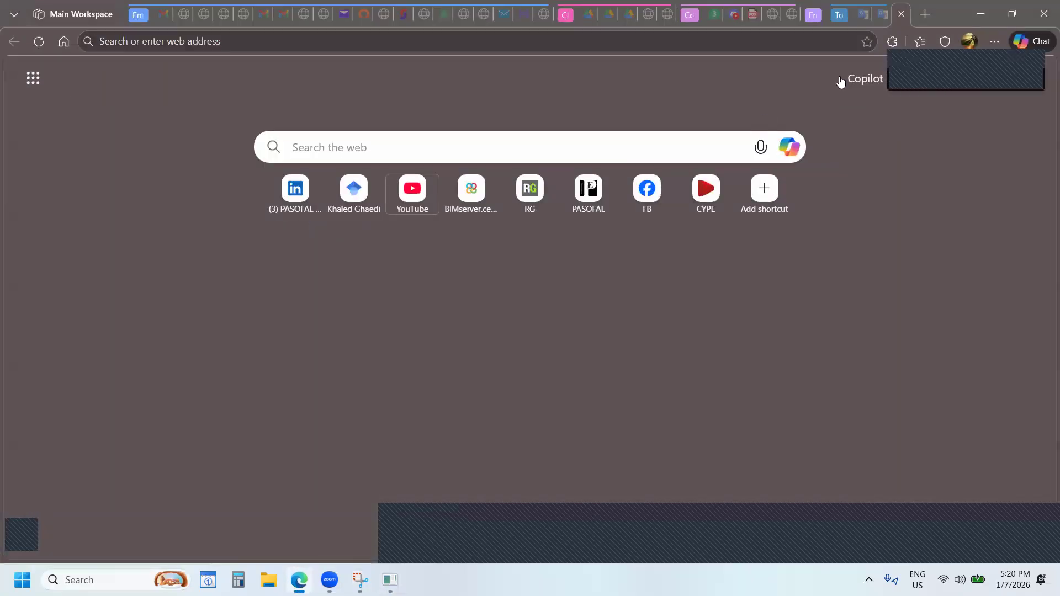
left_click(413, 192)
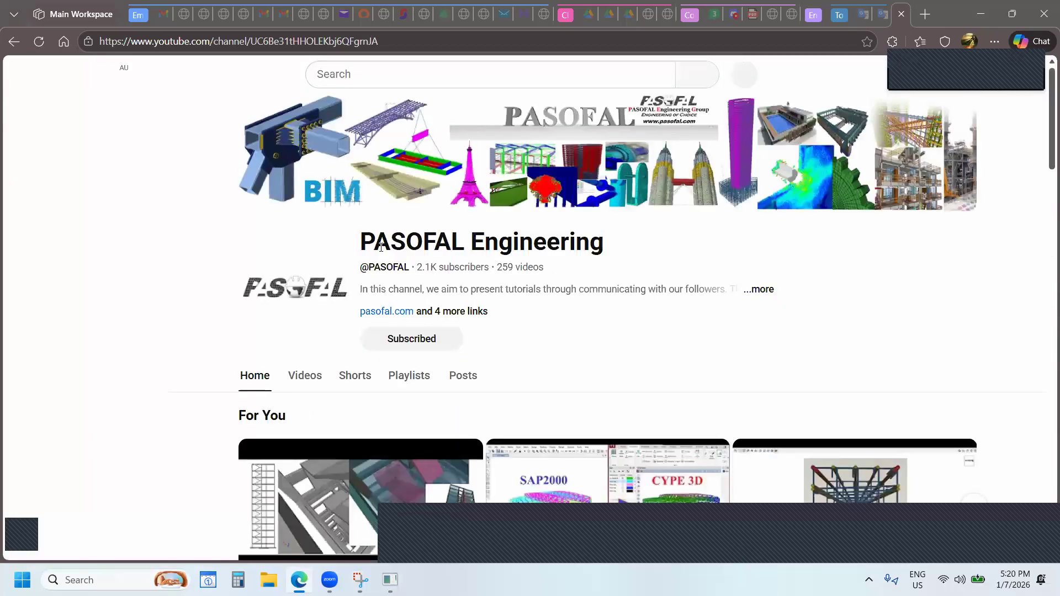
left_click_drag(361, 238, 464, 240)
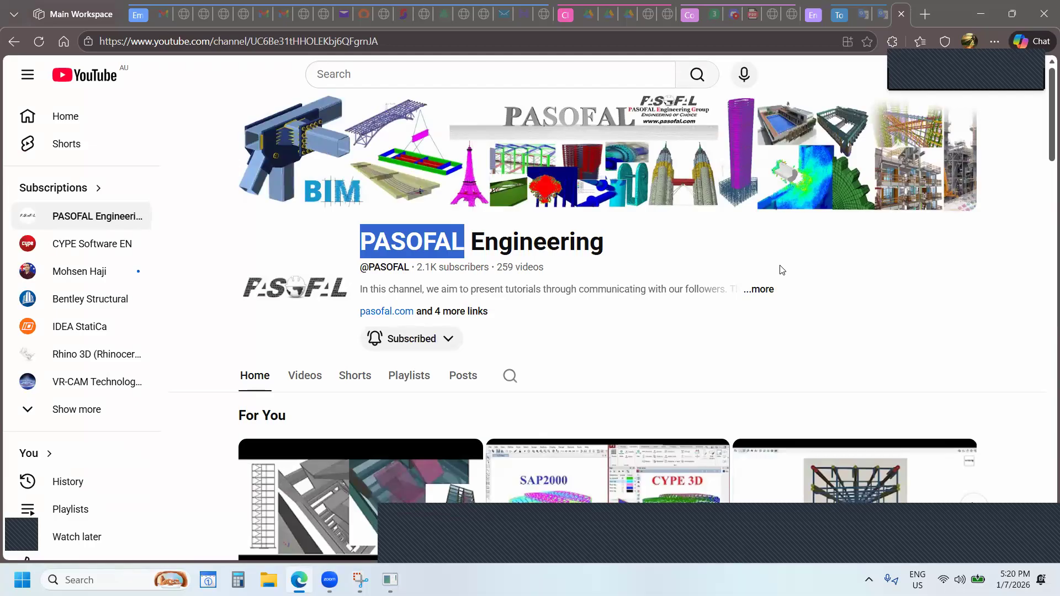
left_click(903, 16)
key("super+Down")
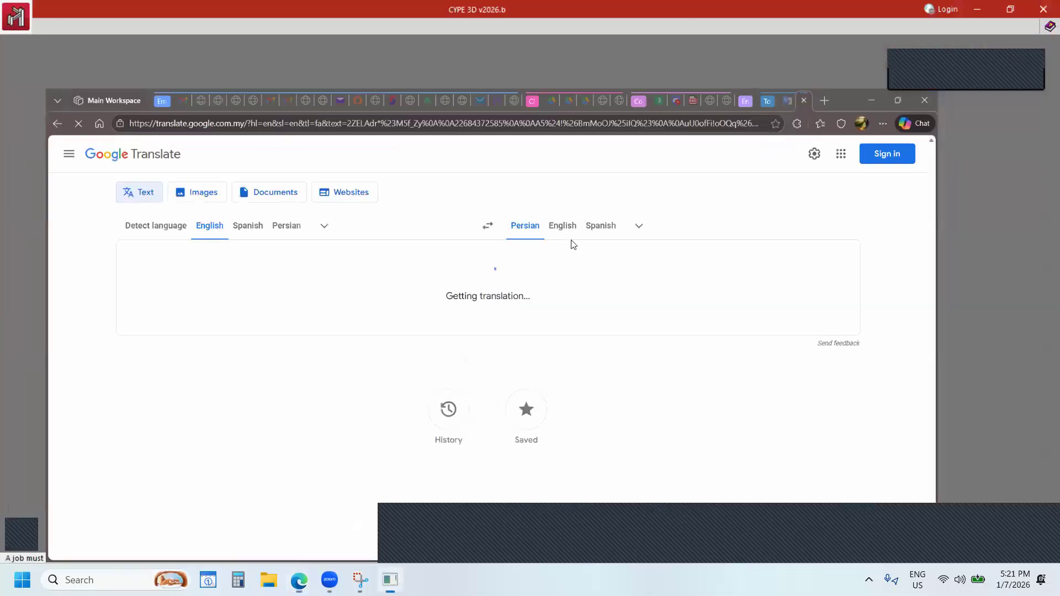
Start the new job as an empty project, substituting the existing PFC section series with the imported series.
left_click(387, 126)
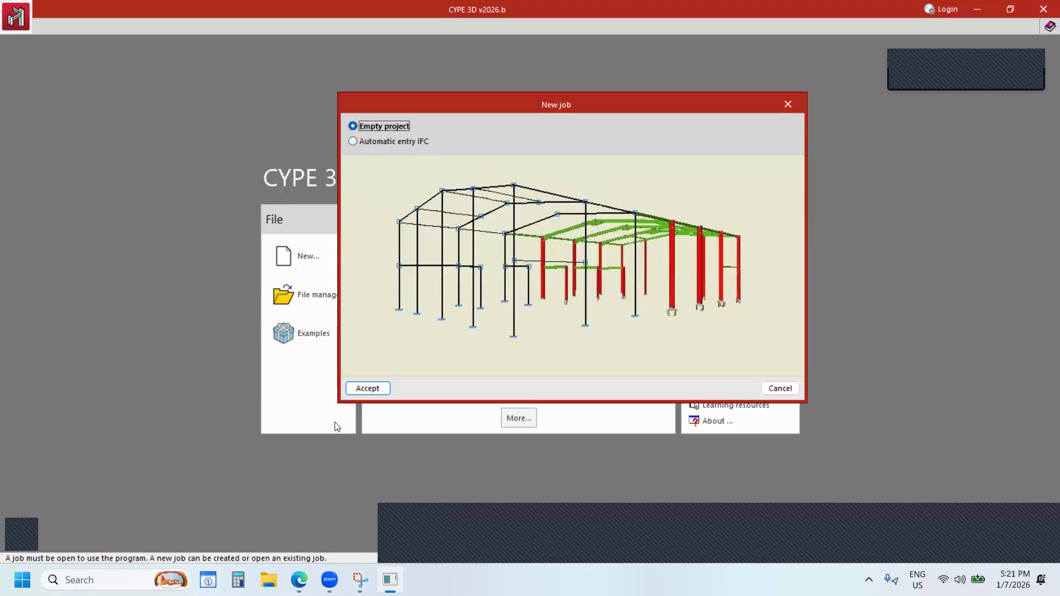
left_click(362, 388)
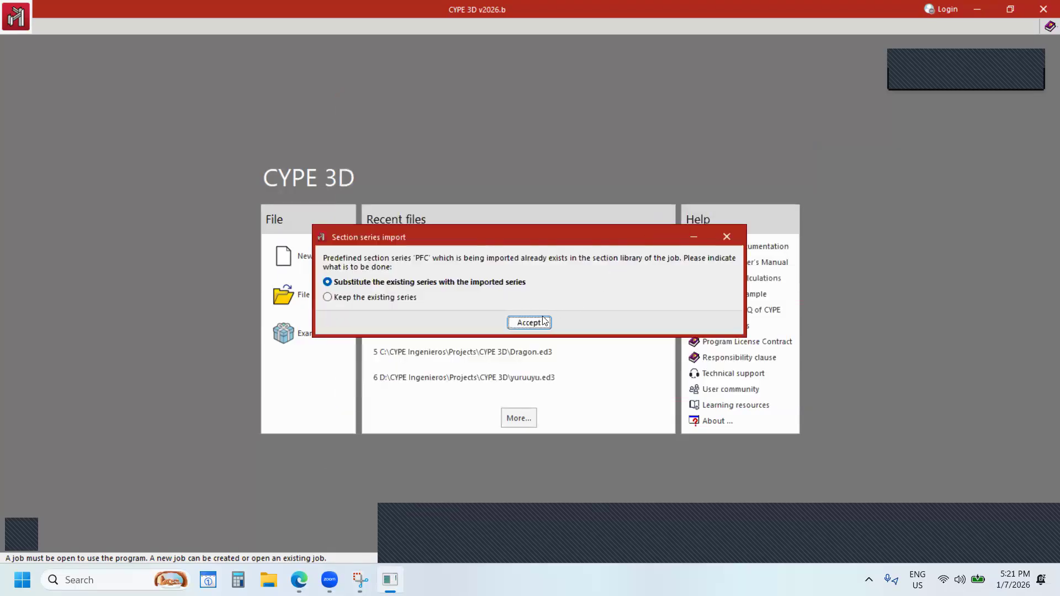
key("Return")
left_click_drag(580, 67, 527, 47)
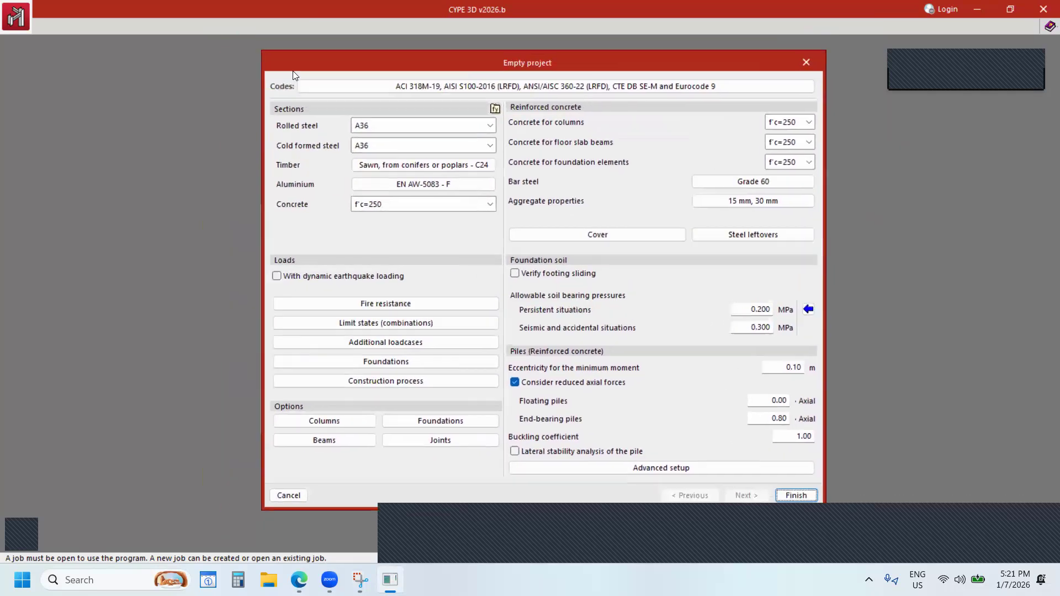
mouse_move(283, 61)
left_mouse_down()
mouse_move(304, 67)
mouse_move(297, 53)
left_mouse_up()
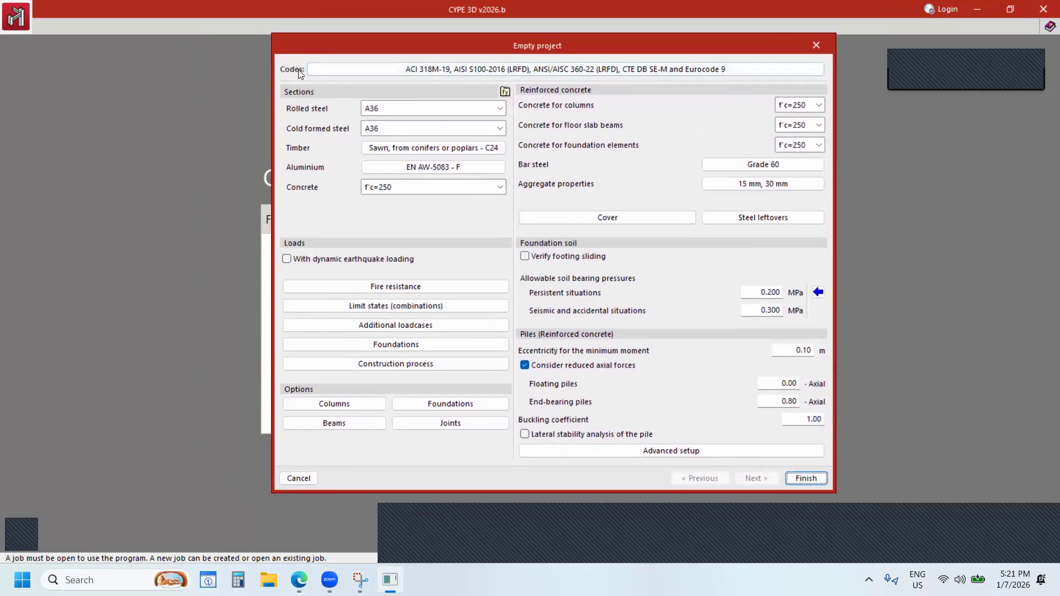
Open the project's code selection and set the concrete code to Eurocode 2 (EU).
left_click(395, 72)
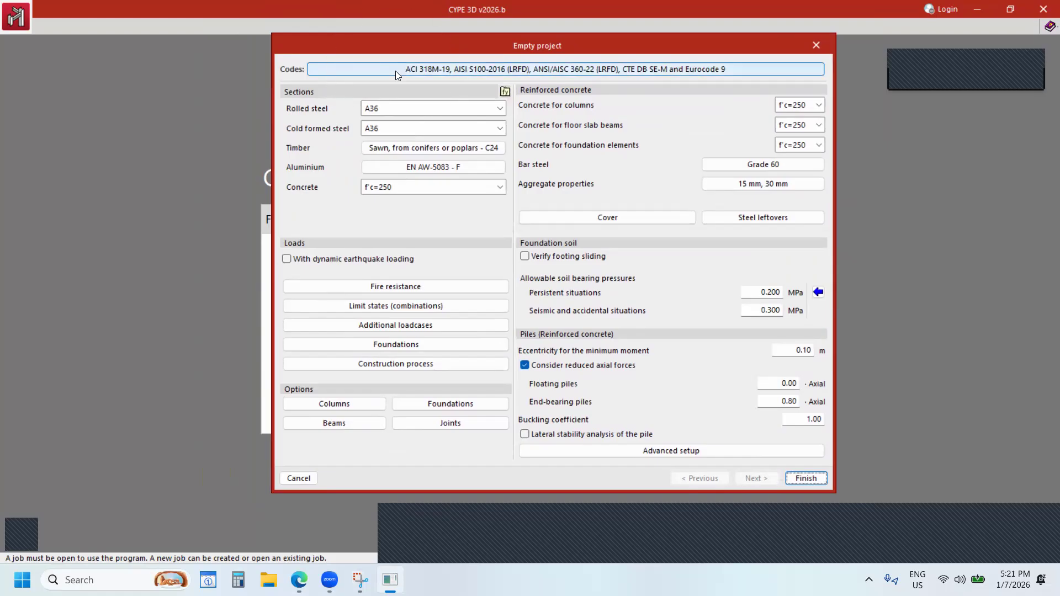
left_click(462, 70)
left_click(477, 70)
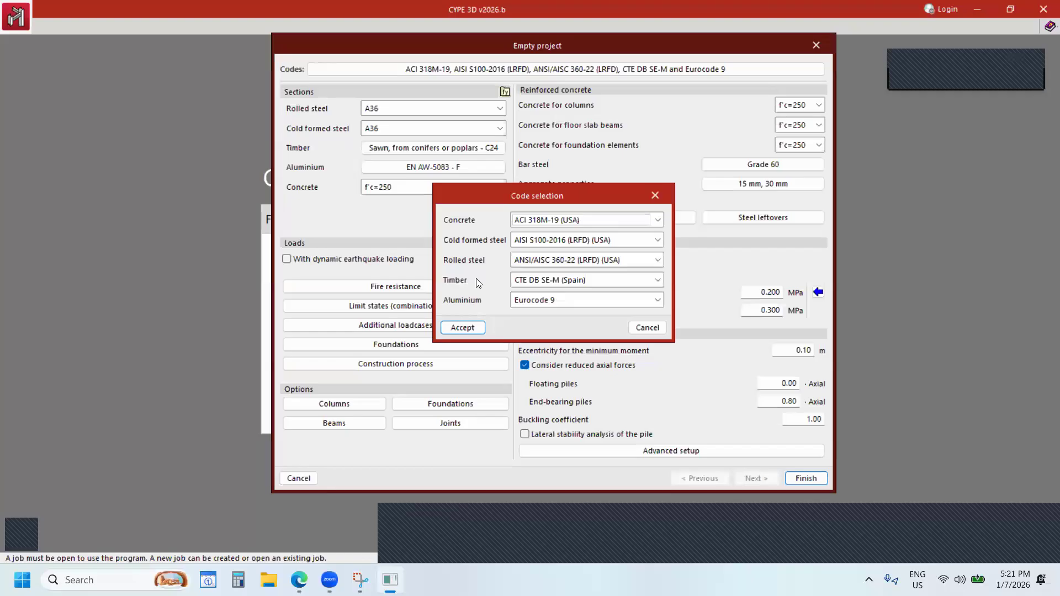
left_click(557, 220)
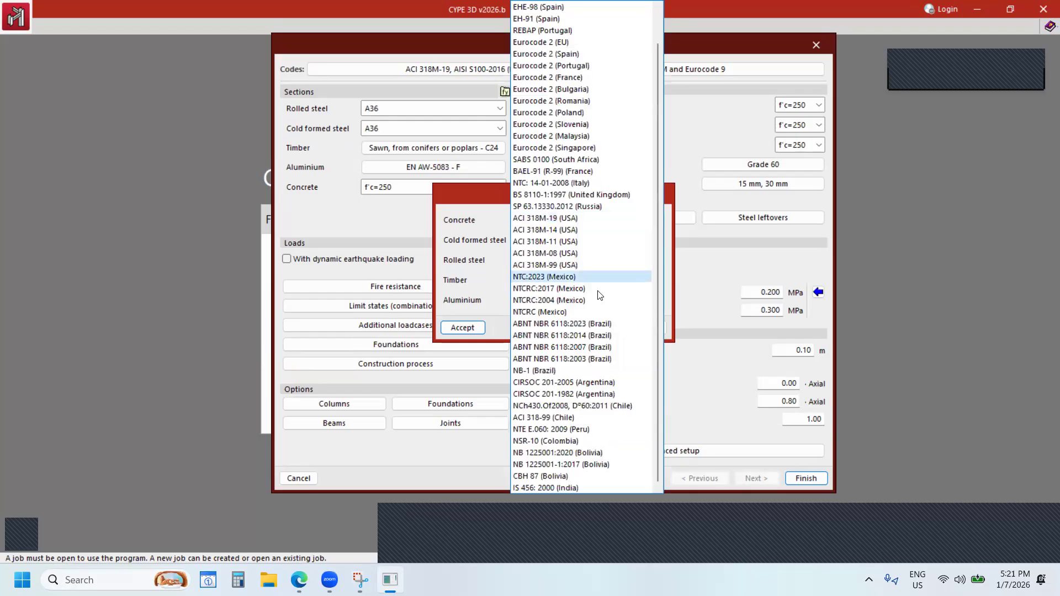
scroll(557, 276, "up", 1)
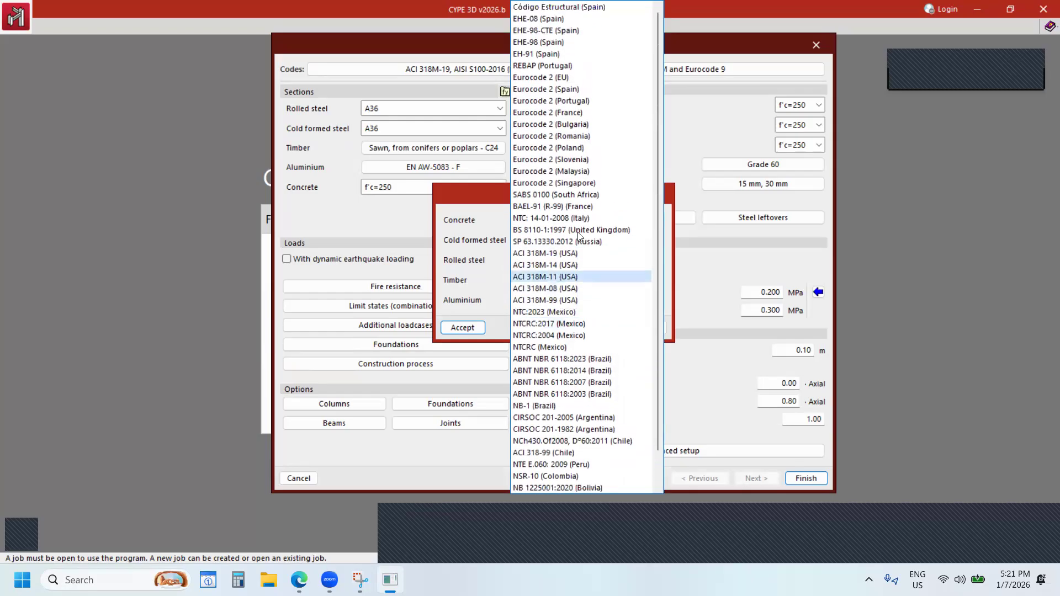
left_click(538, 79)
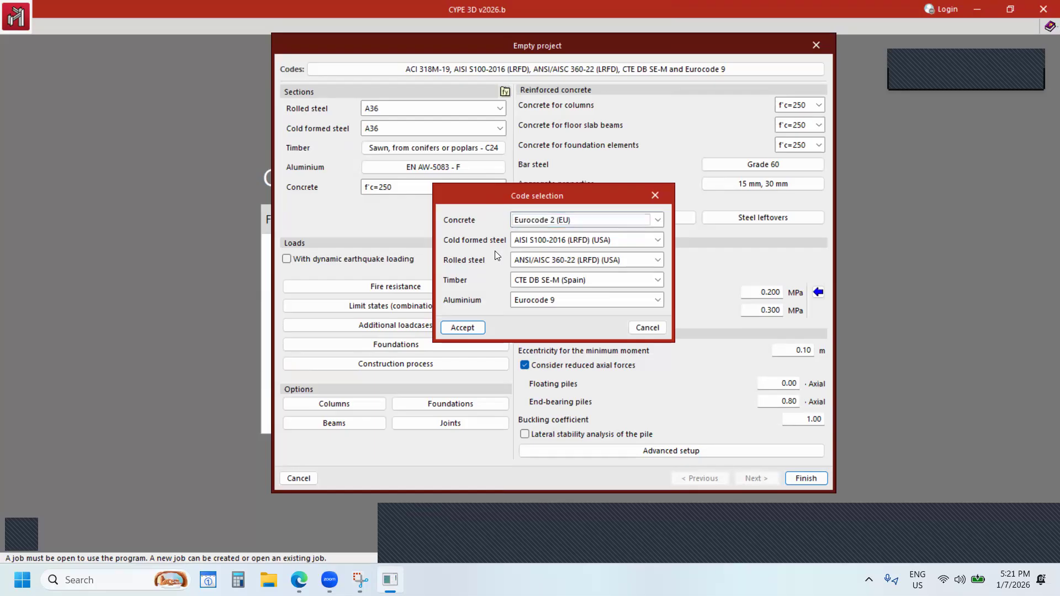
Set the cold formed steel and rolled steel codes to Eurocodes 3 and 4 (EU).
left_click(534, 241)
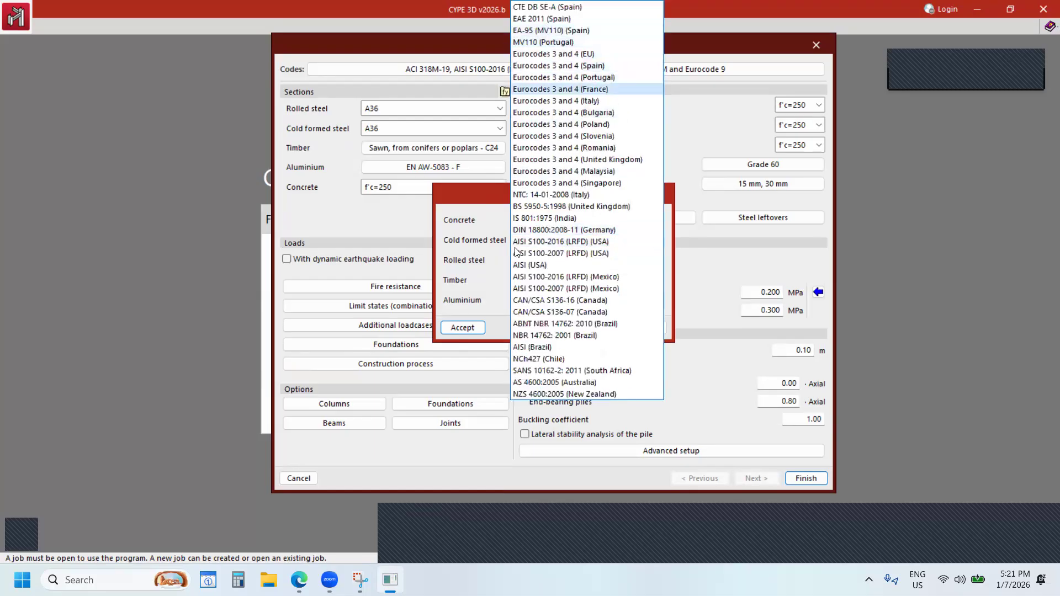
left_click(557, 54)
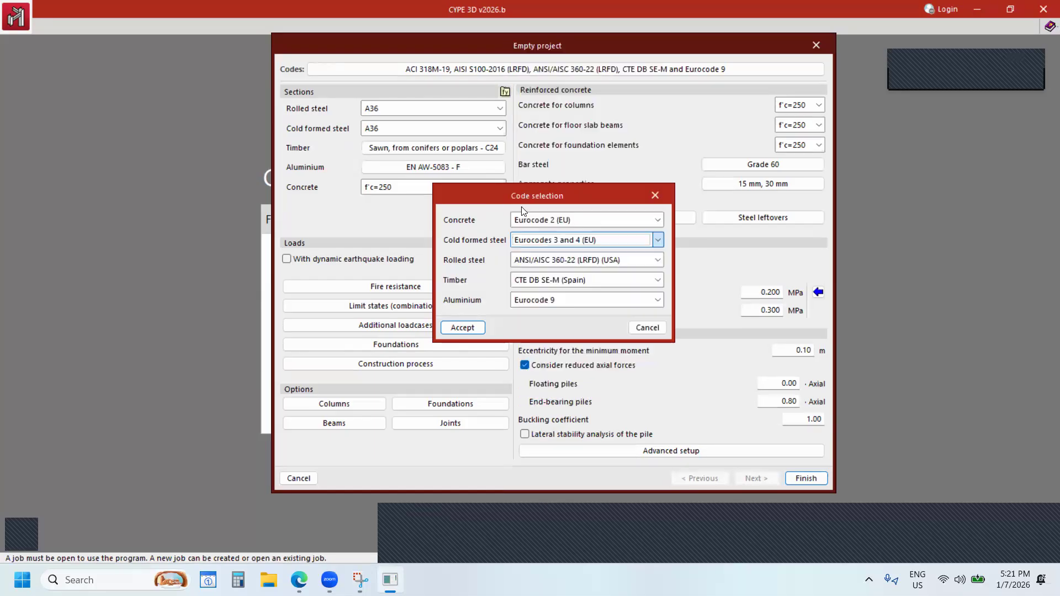
left_click(549, 259)
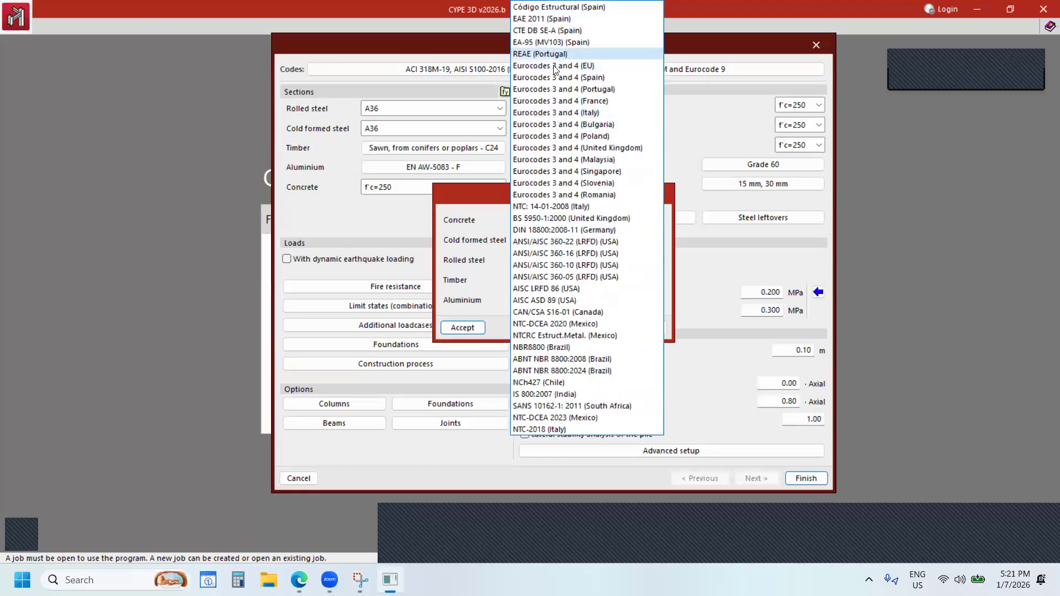
left_click(574, 67)
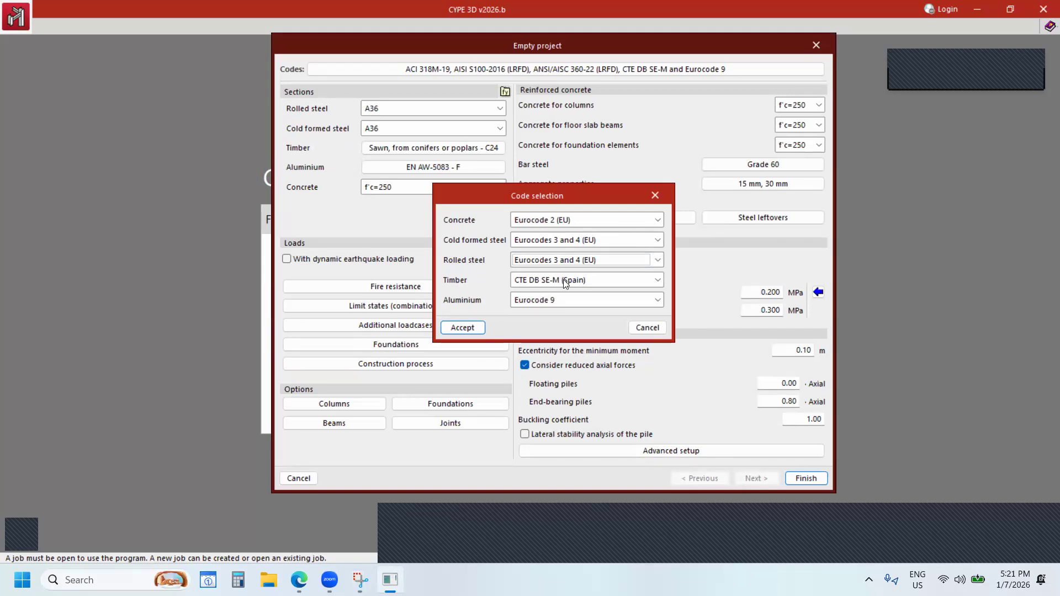
Review the available timber and aluminium codes, keeping CTE DB SE-M (Spain) and Eurocode 9.
left_click(563, 280)
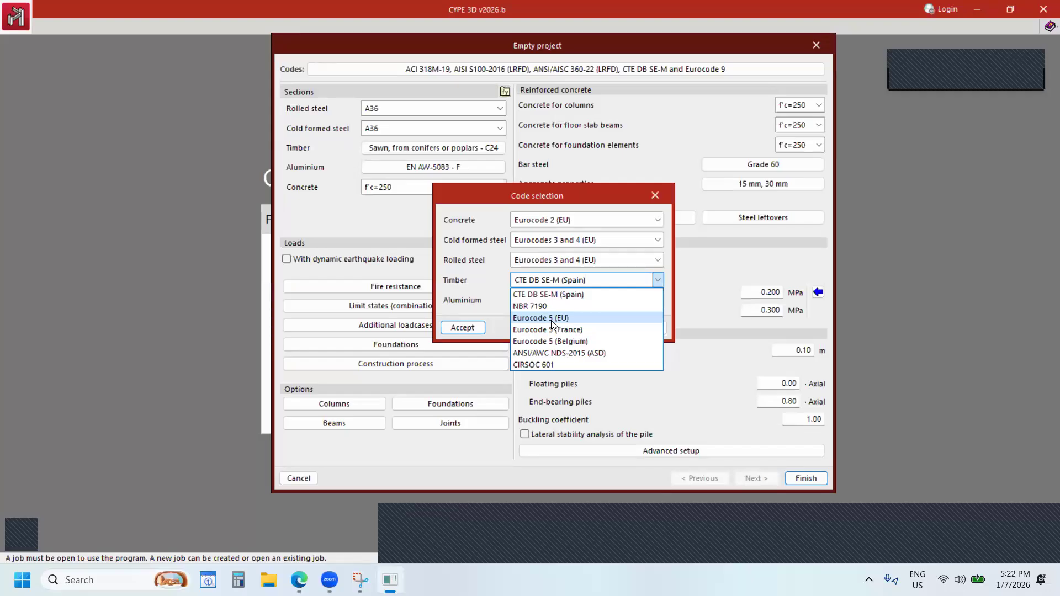
left_click(547, 280)
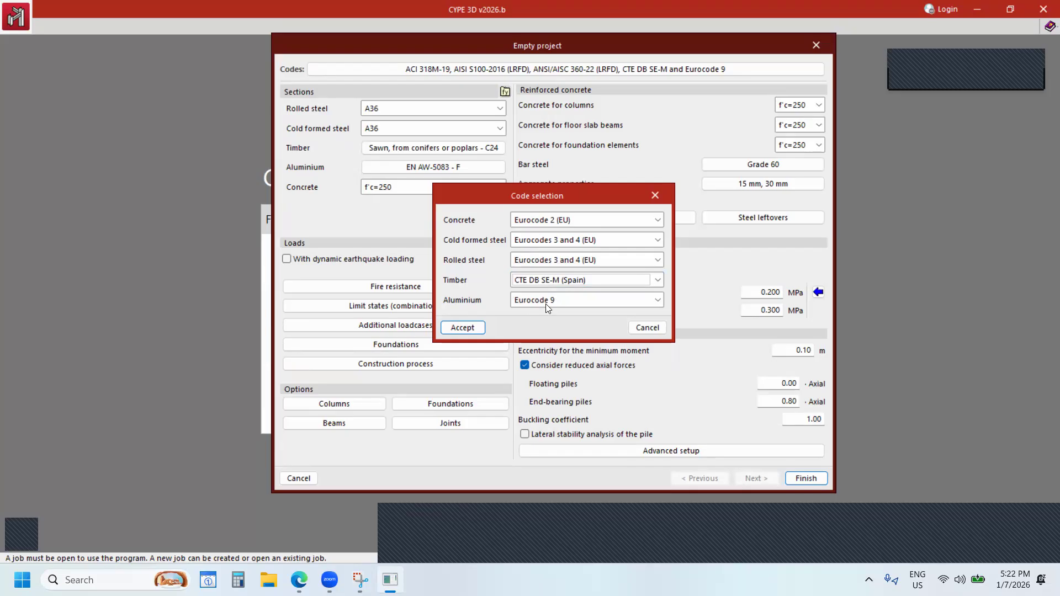
left_click(546, 303)
left_click(548, 315)
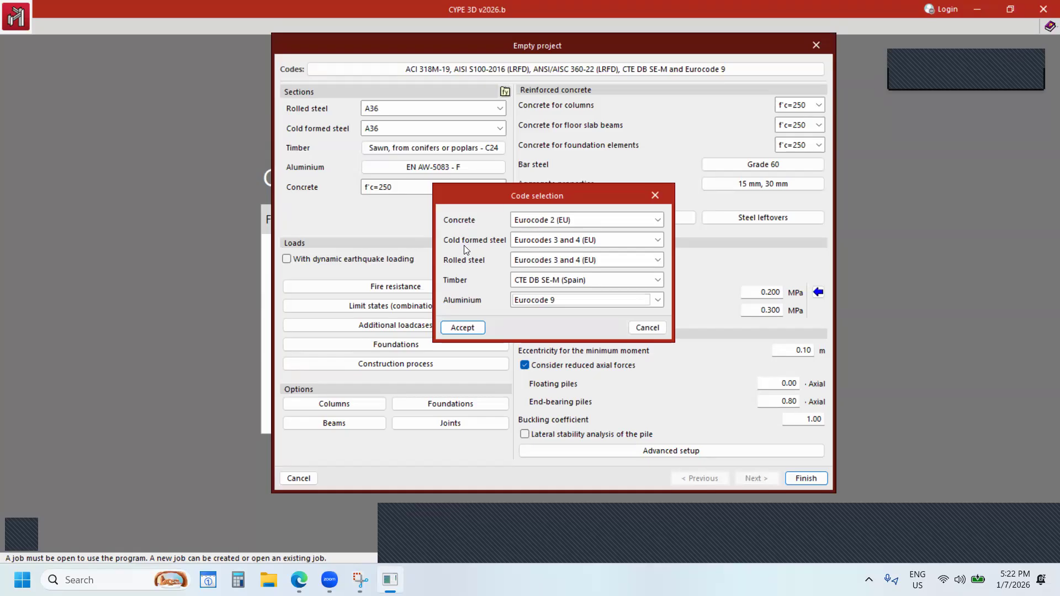
Reselect Eurocodes 3 and 4 (EU) for cold formed and rolled steel, and accept the code selection.
left_click(554, 240)
left_click(568, 53)
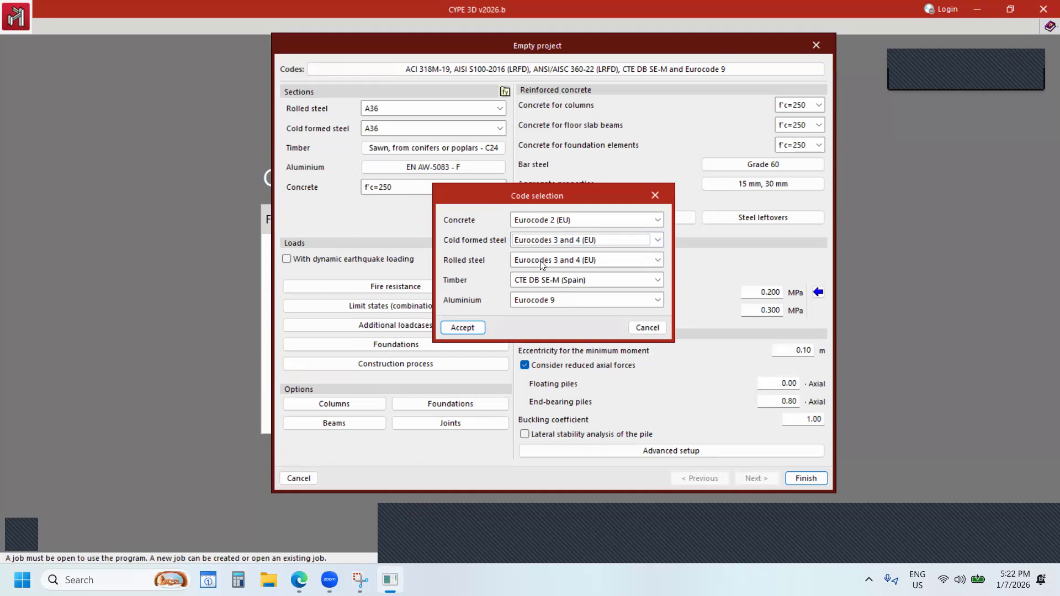
left_click(557, 261)
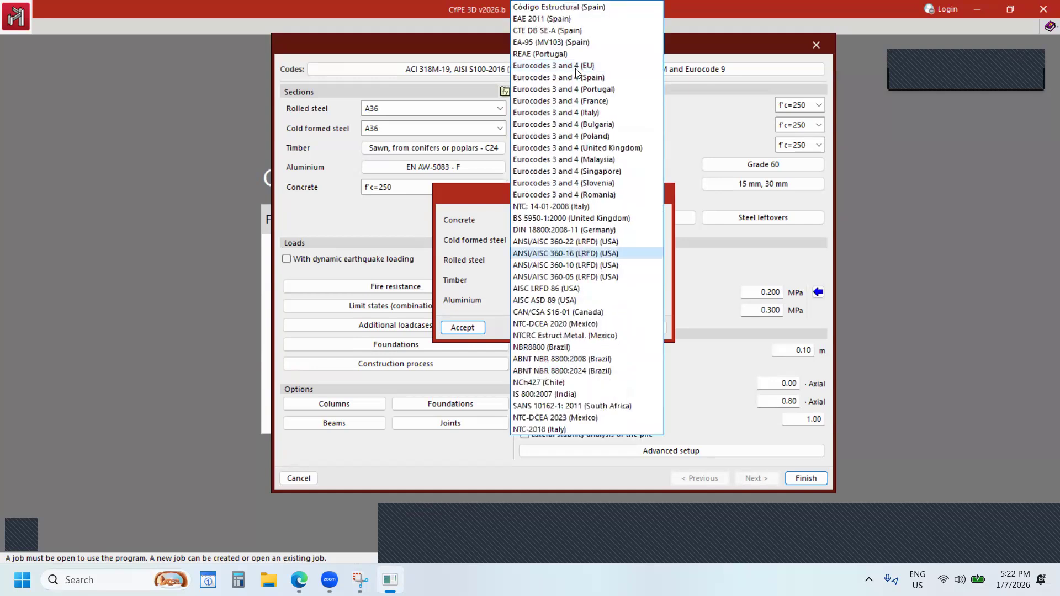
left_click(576, 65)
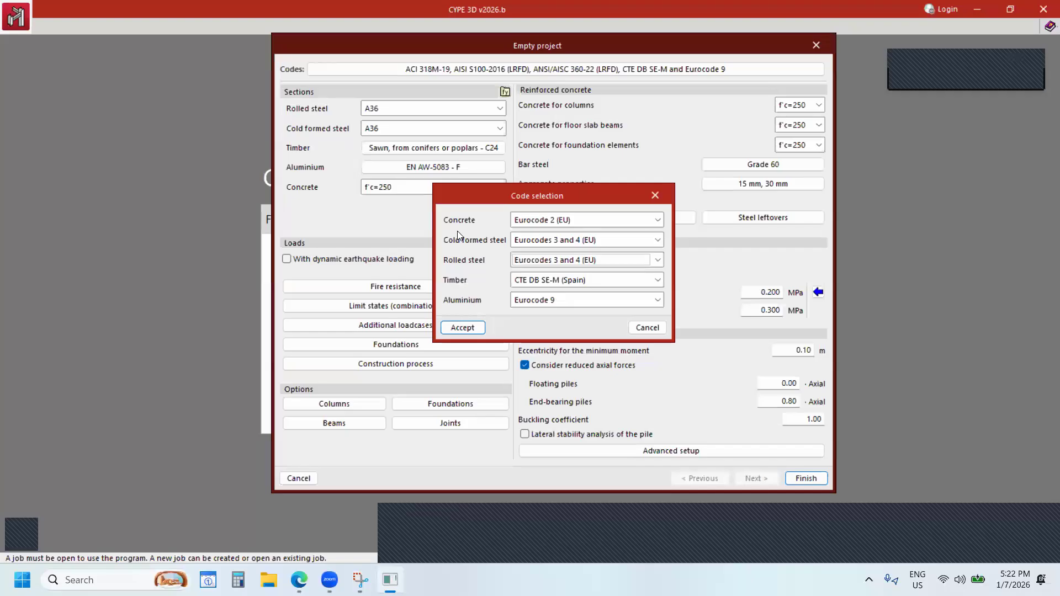
left_click(462, 328)
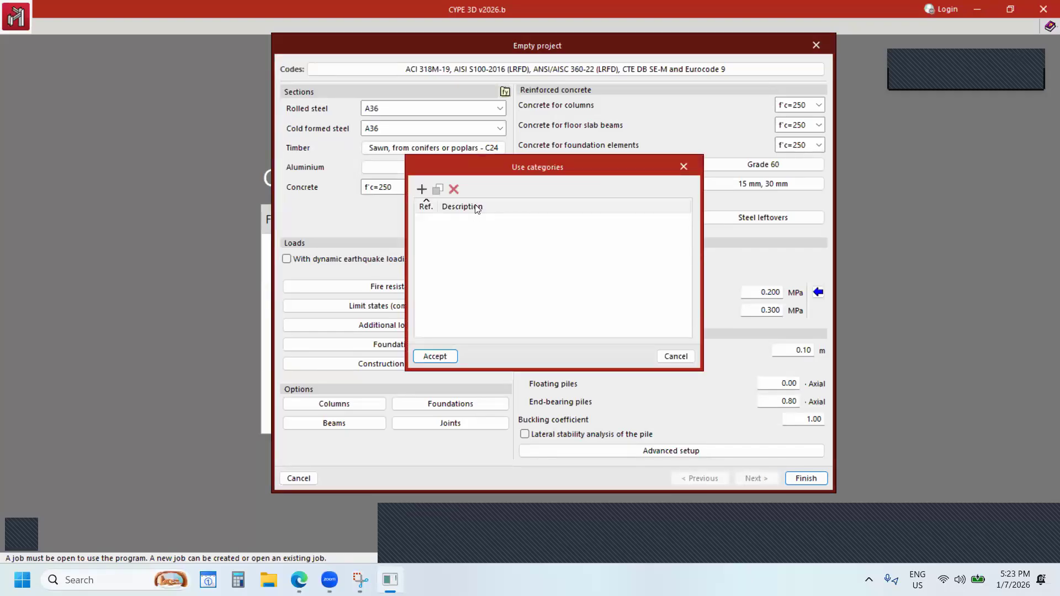
Add the use category E. Warehouses, with A. Zonas residenciales for timber.
left_click_drag(532, 174, 565, 147)
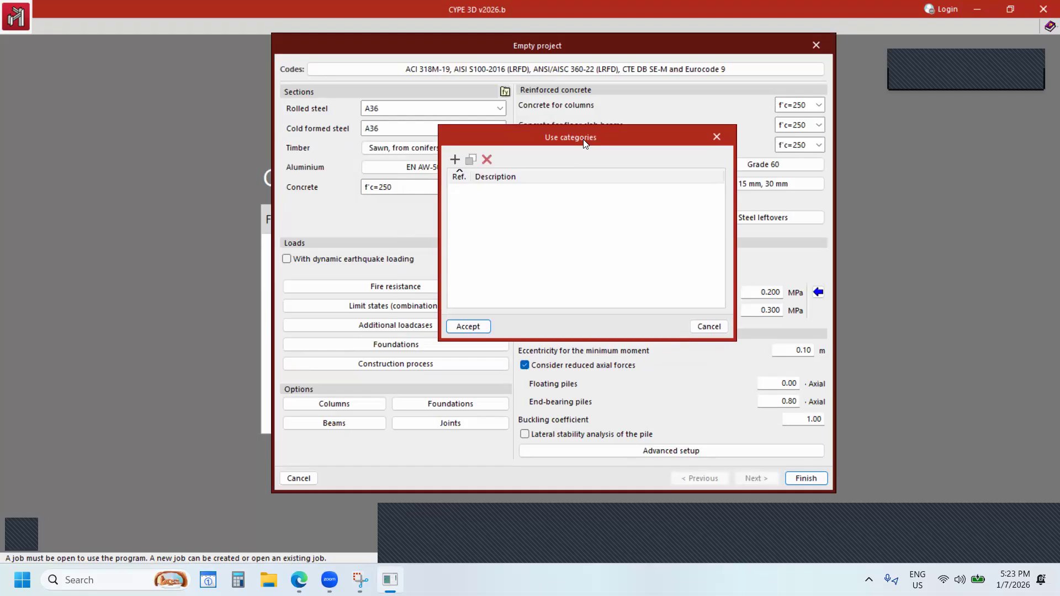
left_click(454, 159)
left_click_drag(495, 164, 508, 159)
left_click(435, 241)
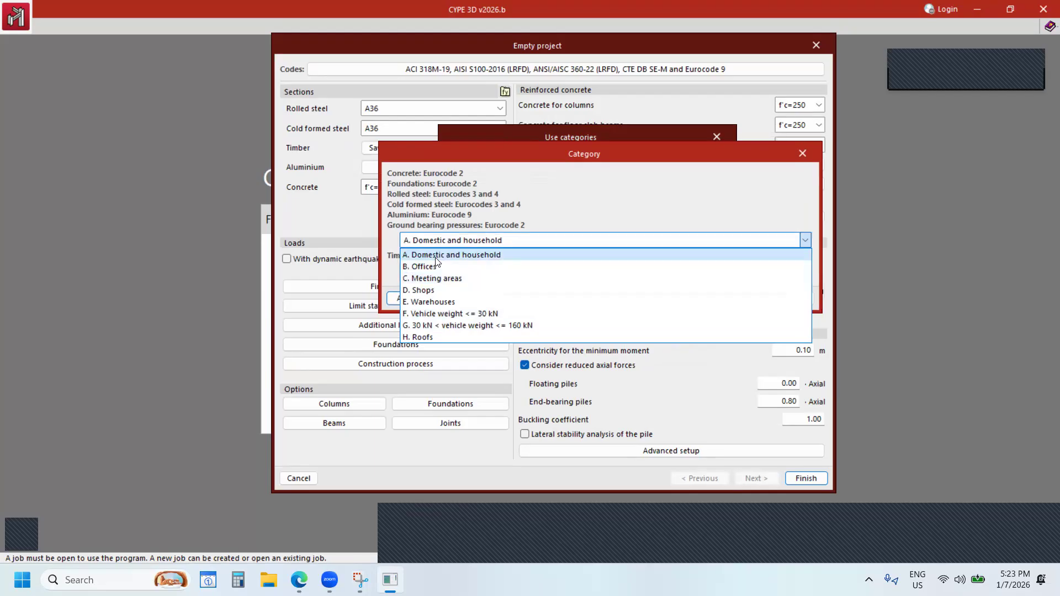
left_click(431, 303)
left_click(470, 243)
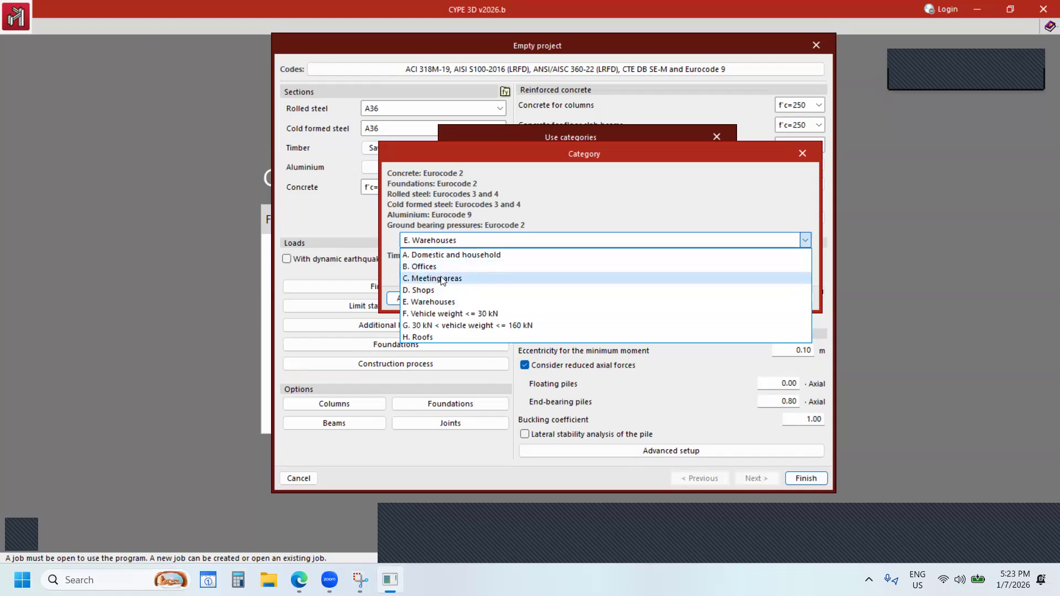
left_click(448, 222)
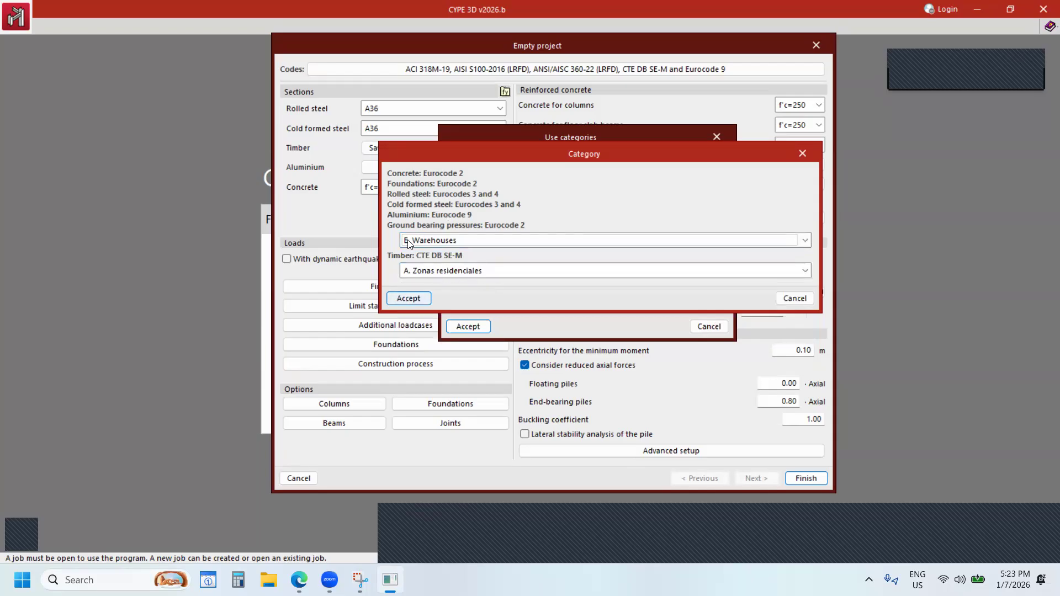
left_click(411, 297)
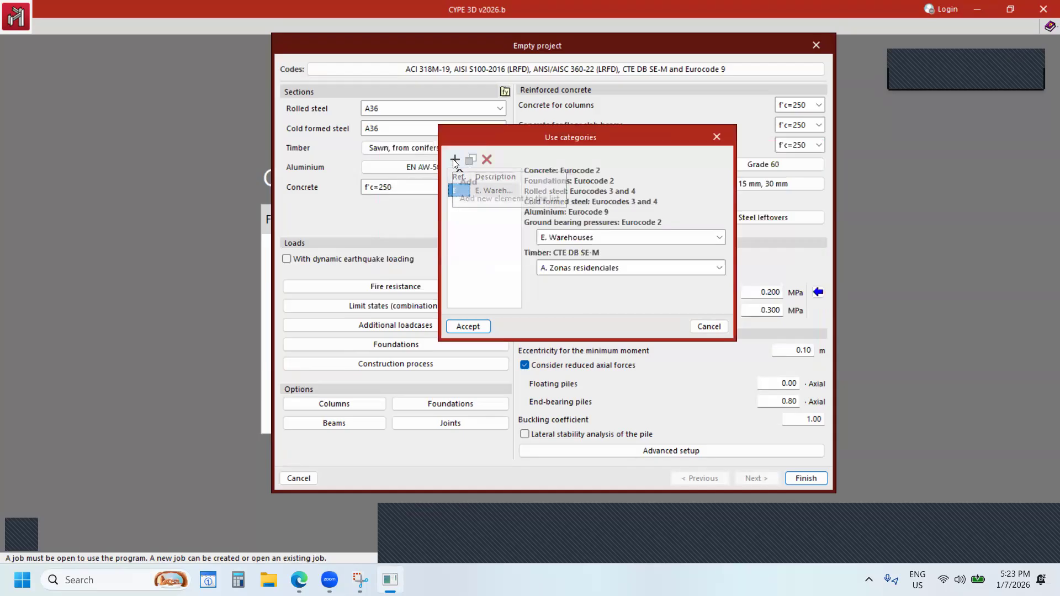
Add a use category B. Offices, with A. Zonas residenciales for timber.
left_click(454, 160)
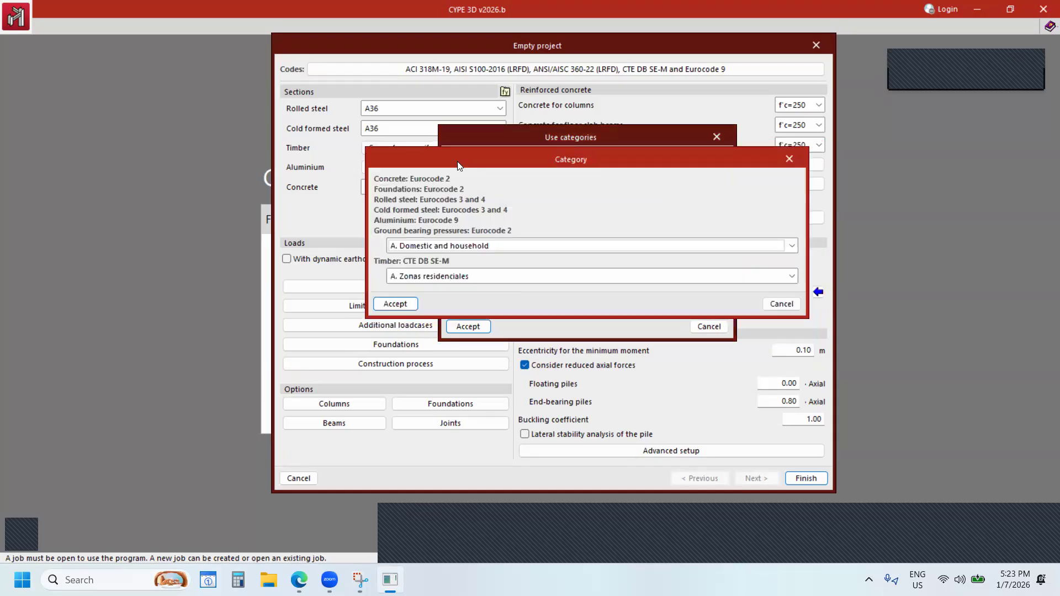
left_click(463, 246)
left_click(422, 272)
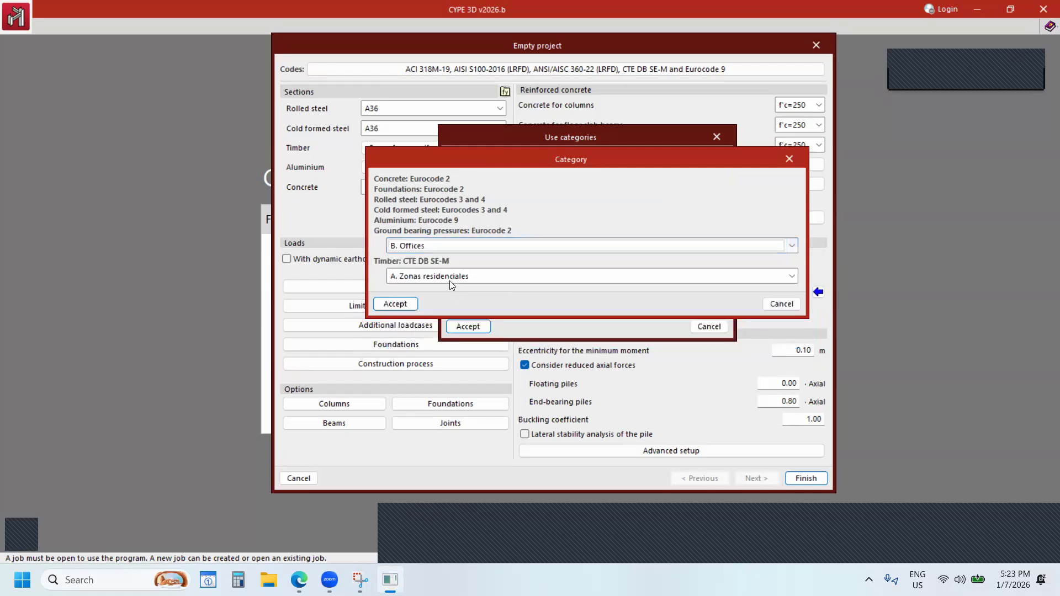
left_click(406, 305)
Delete the E. Warehouses use category and select B. Offices.
left_click(493, 193)
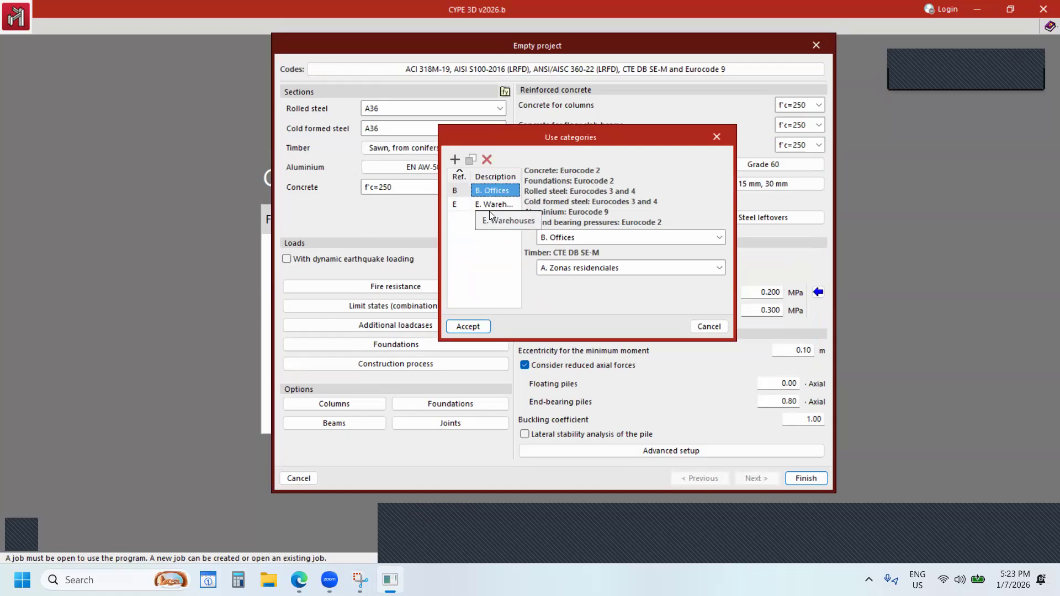
left_click(489, 205)
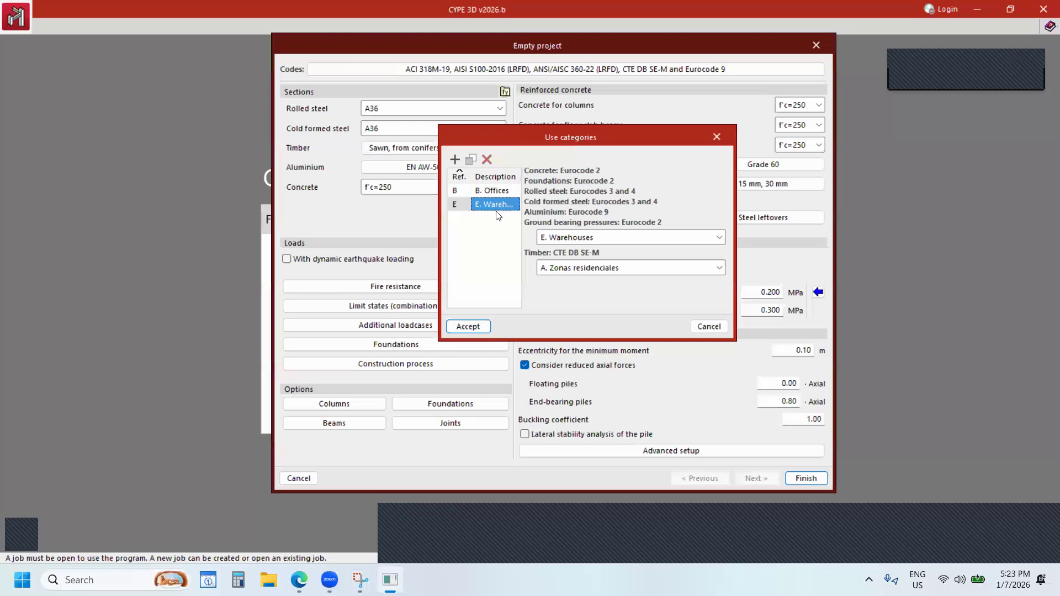
left_click(487, 160)
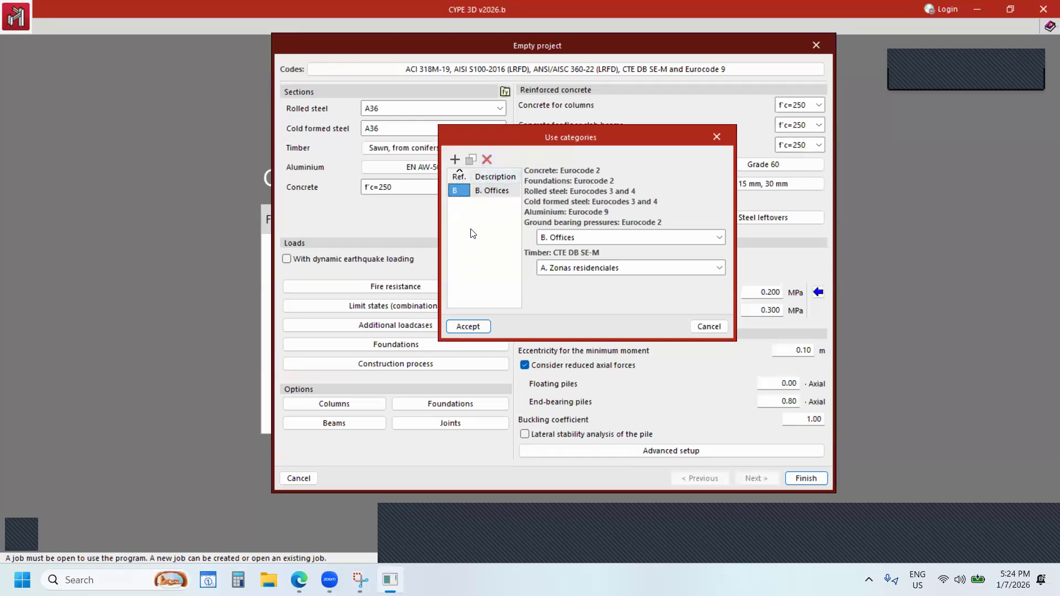
left_click(491, 192)
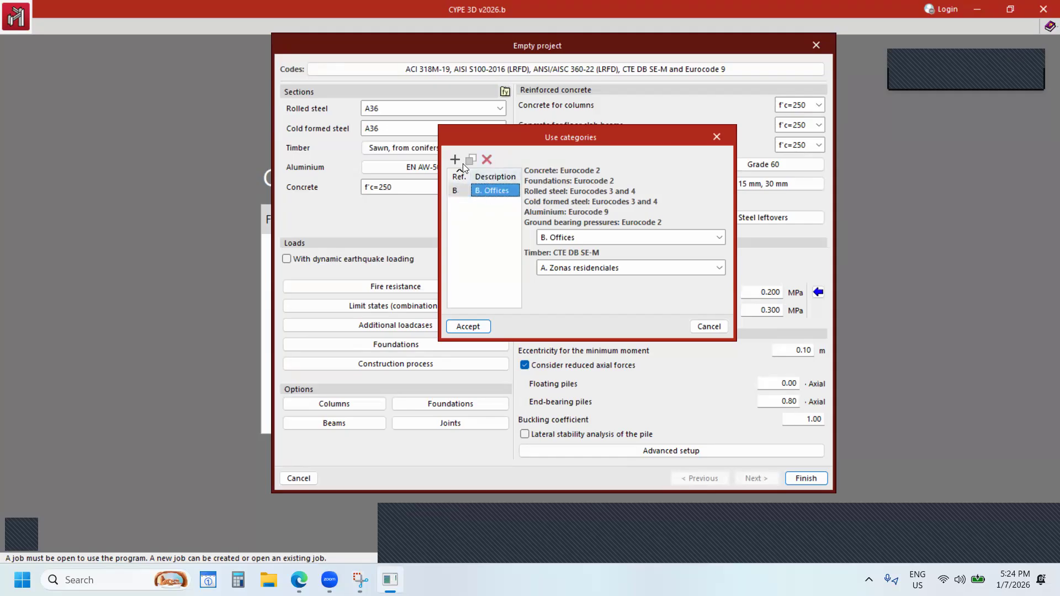
Replace use category B. Offices with A. Domestic and household, keeping A. Zonas residenciales for timber, and accept the use categories.
left_click(487, 160)
left_click(455, 160)
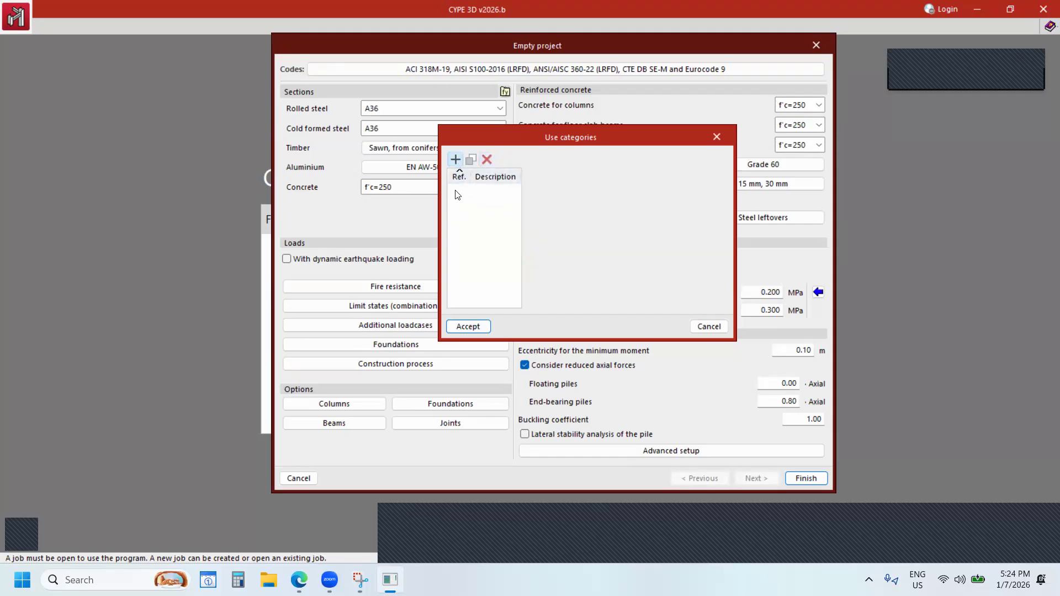
left_click(493, 247)
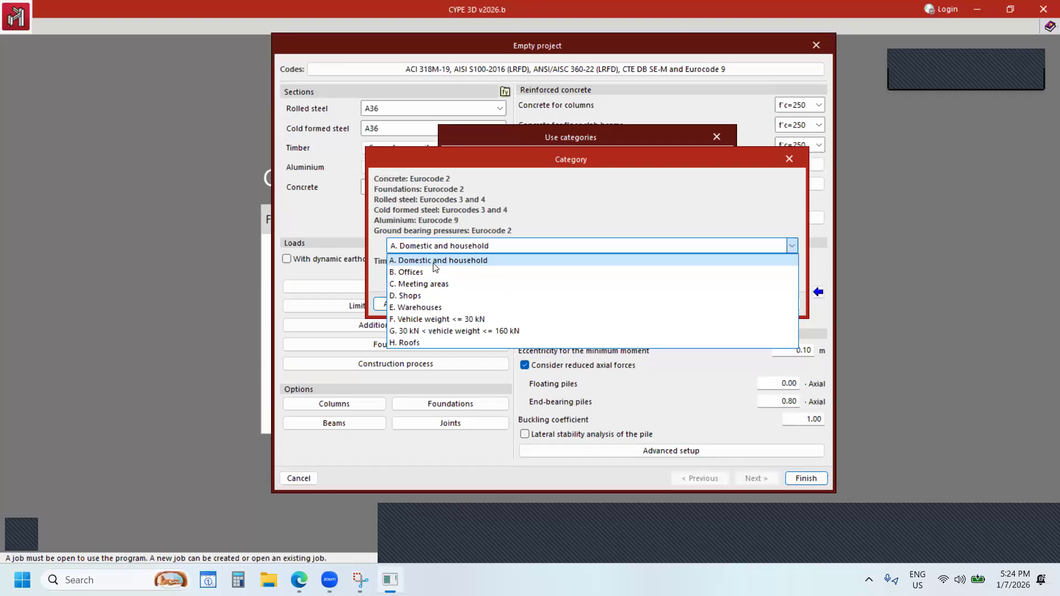
left_click(433, 263)
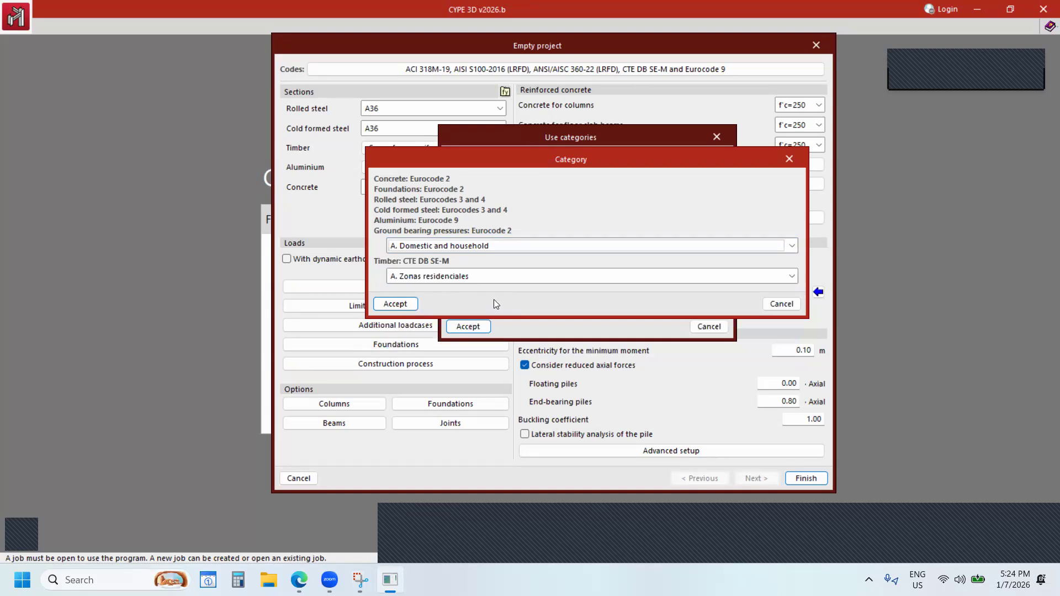
left_click(409, 304)
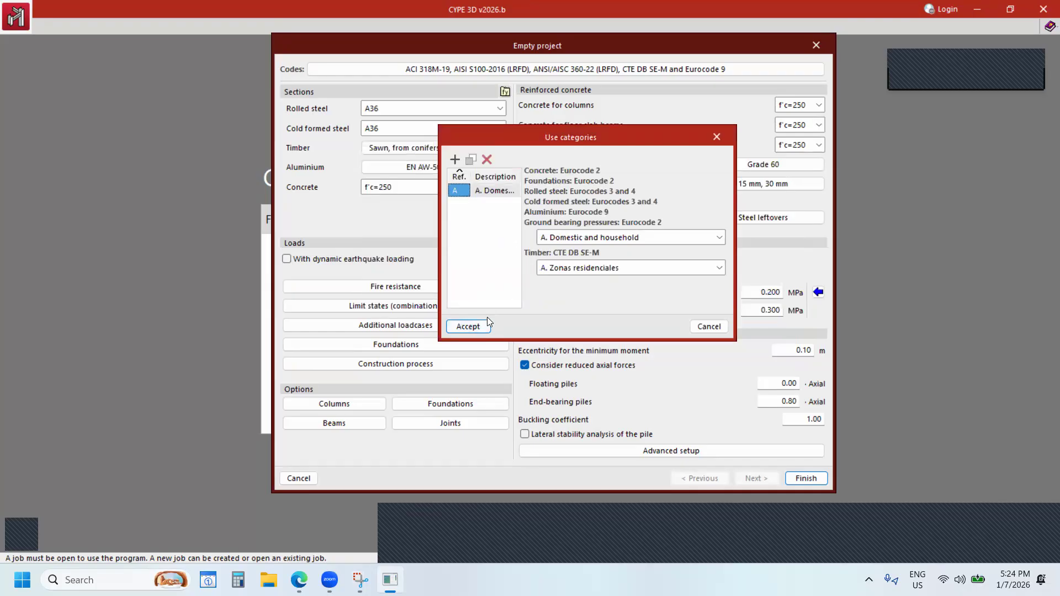
left_click(473, 325)
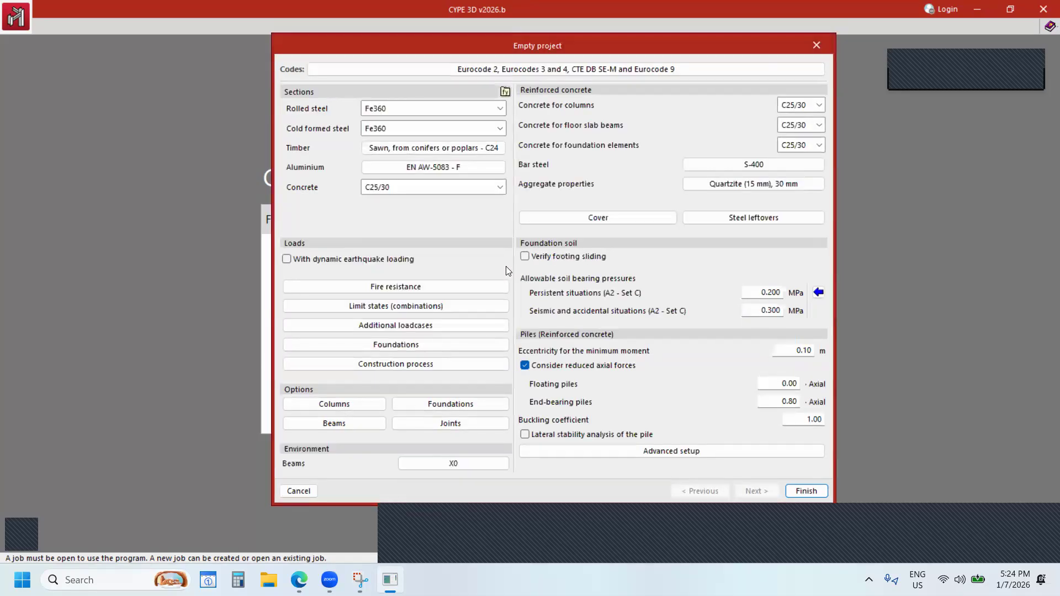
left_click(536, 72)
key("ctrl")
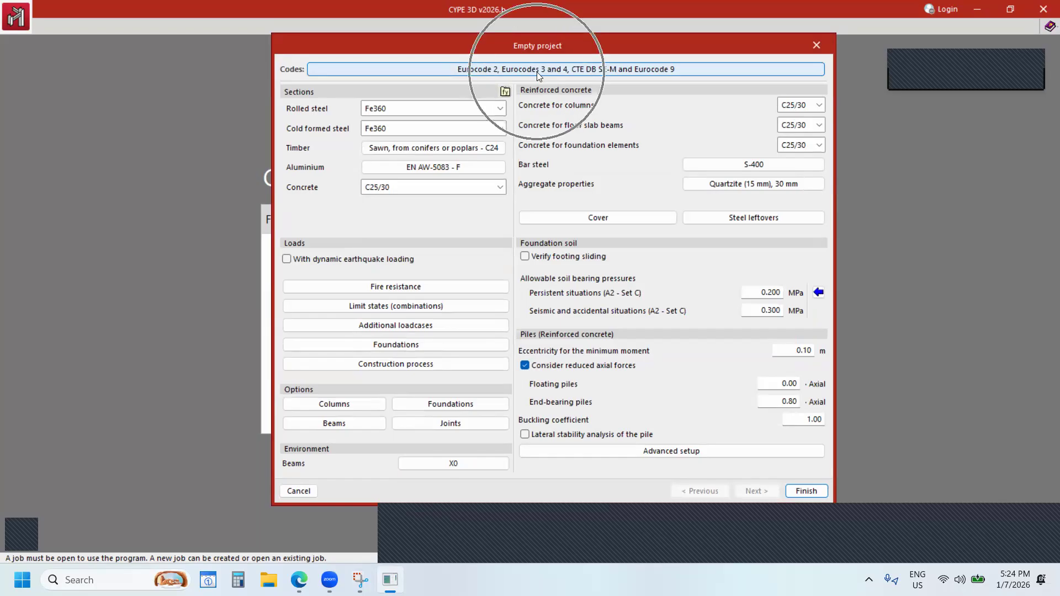
key("ctrl")
key("ctrl")
key("ctrl")
key("ctrl")
key("ctrl")
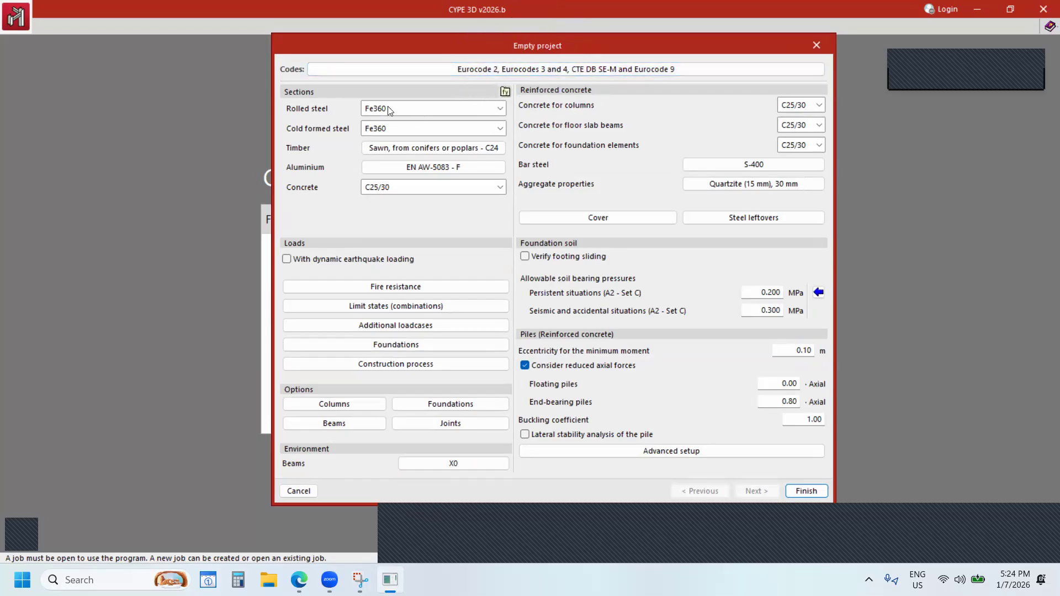
key("ctrl")
key("ctrl")
Set the rolled steel to S275 (EN 1993-1-1) and the cold formed steel to S275.
left_click(404, 109)
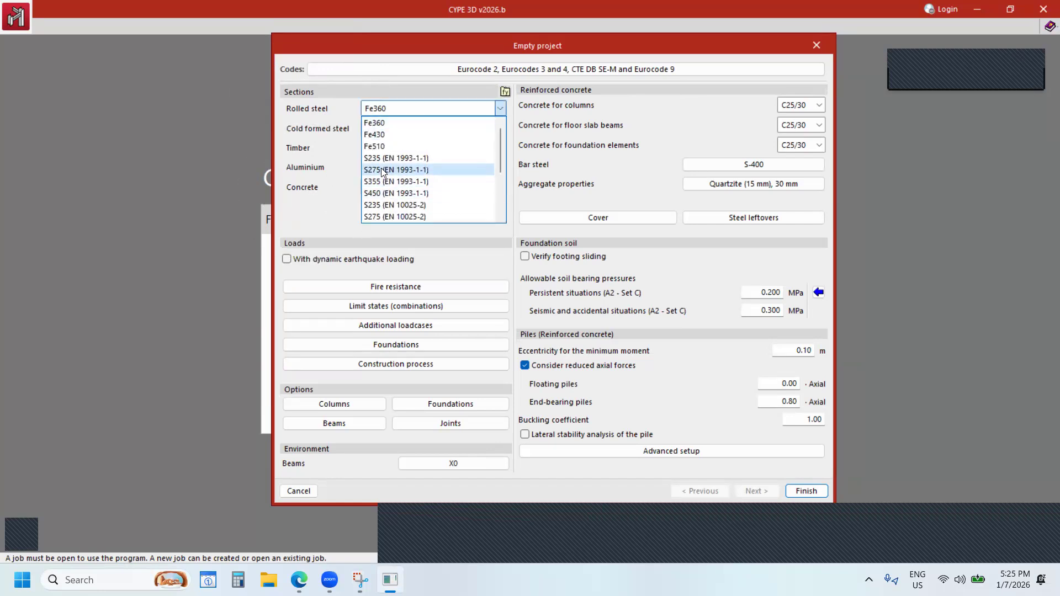
left_click(380, 170)
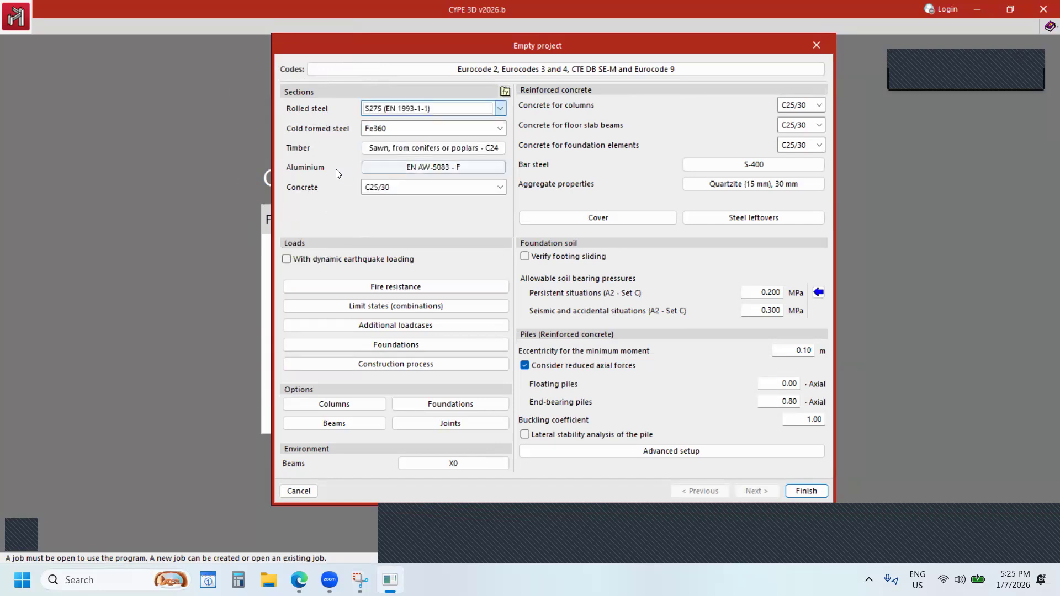
left_click(410, 132)
left_click(380, 190)
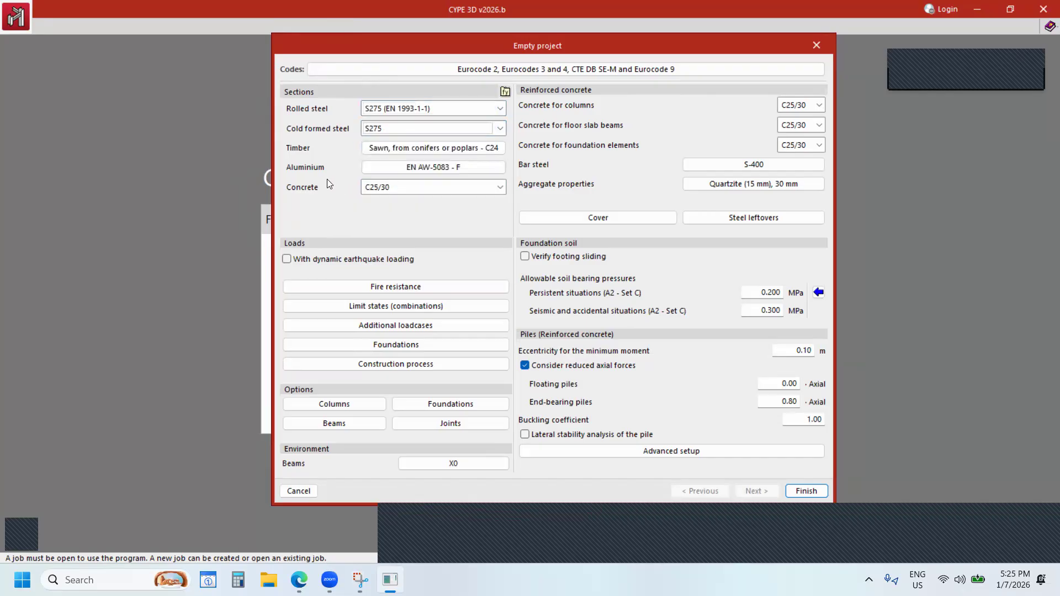
left_click(498, 130)
scroll(397, 215, "down", 2)
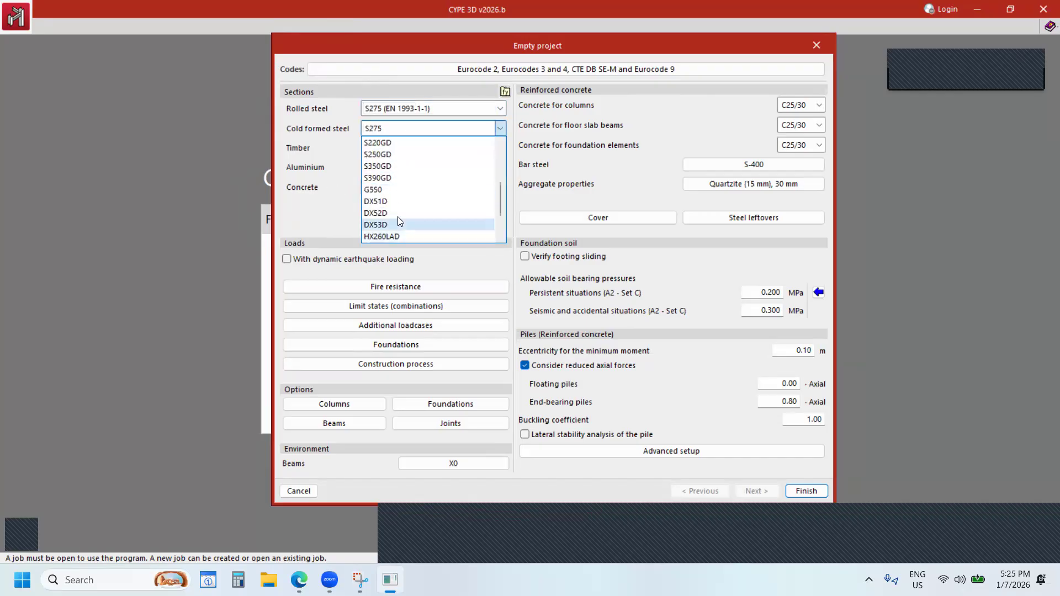
left_click(354, 176)
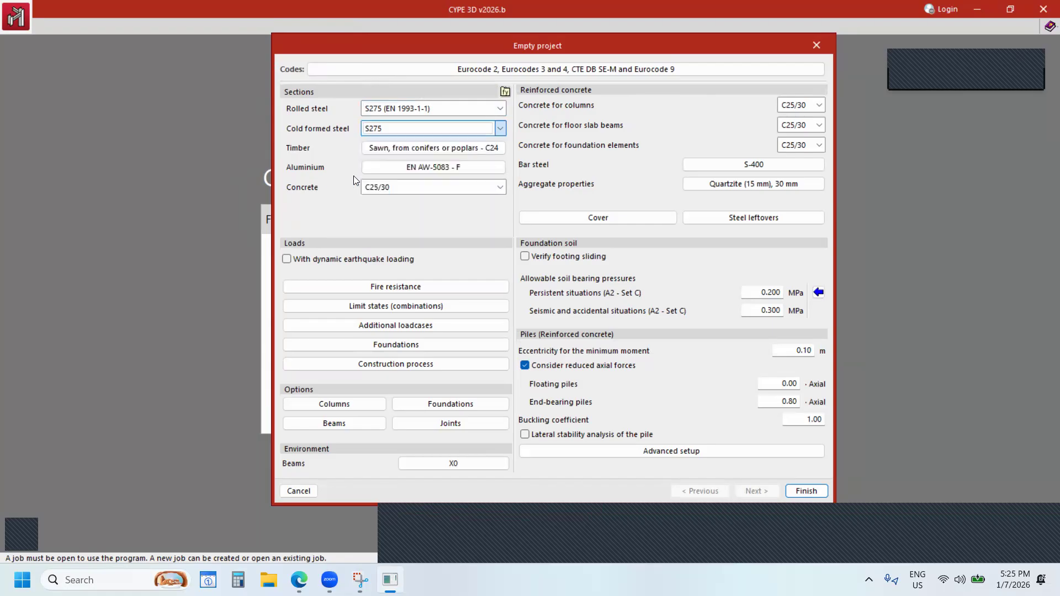
View the steel user library for rolled and cold formed steel, and close it without adding any grades.
left_click(506, 92)
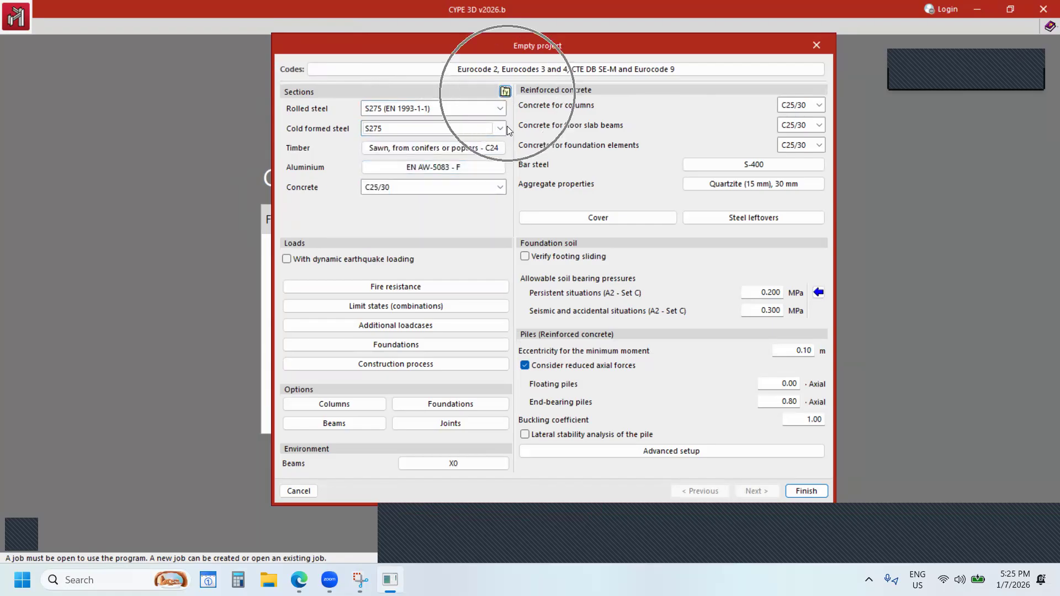
left_click(506, 92)
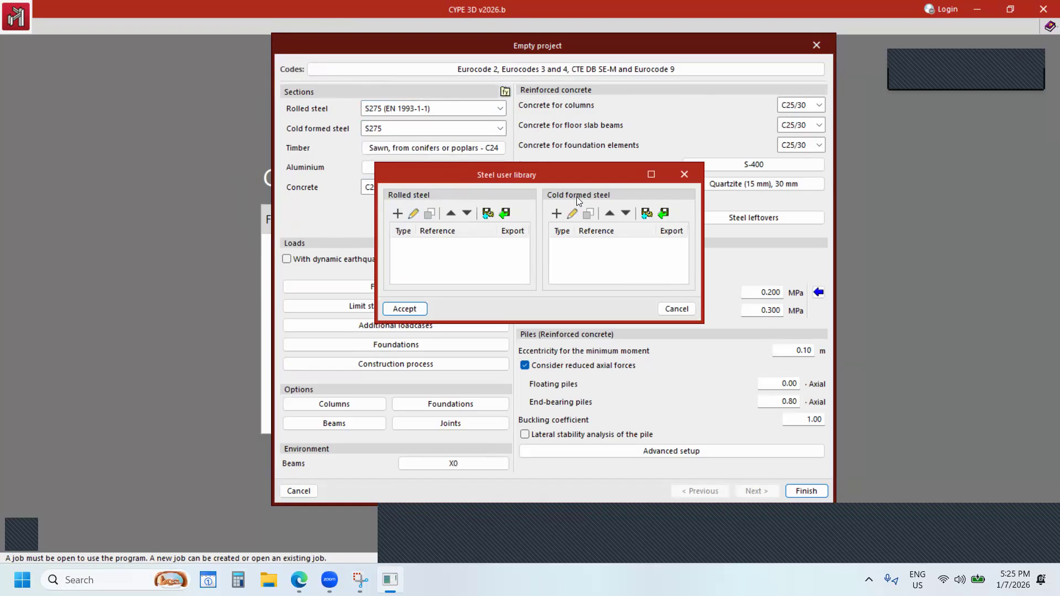
left_click(690, 177)
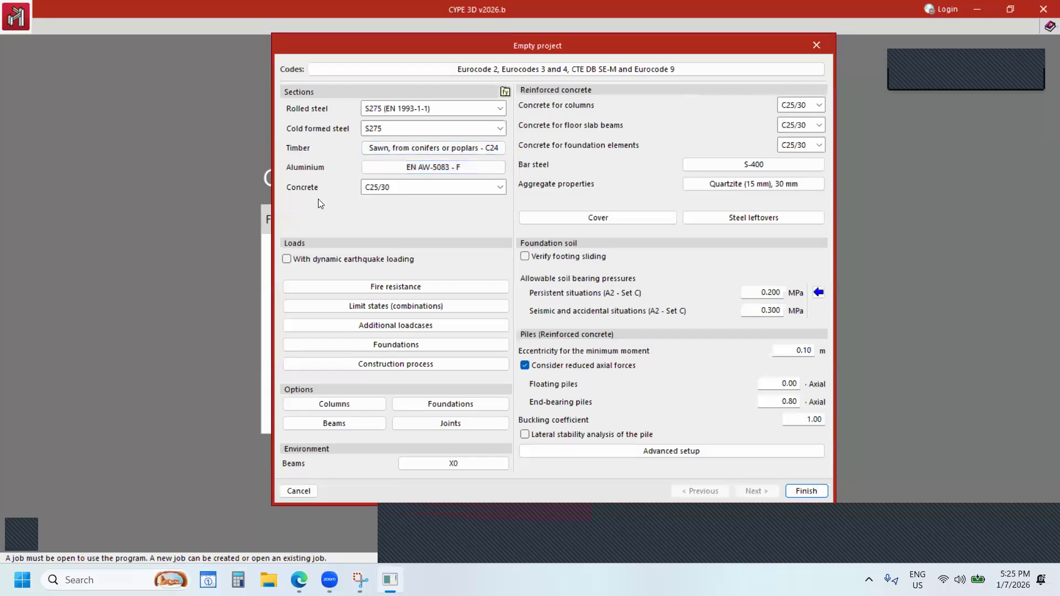
Set the concrete grade for sections to C30/37 and view the grades offered for column concrete.
left_click(381, 191)
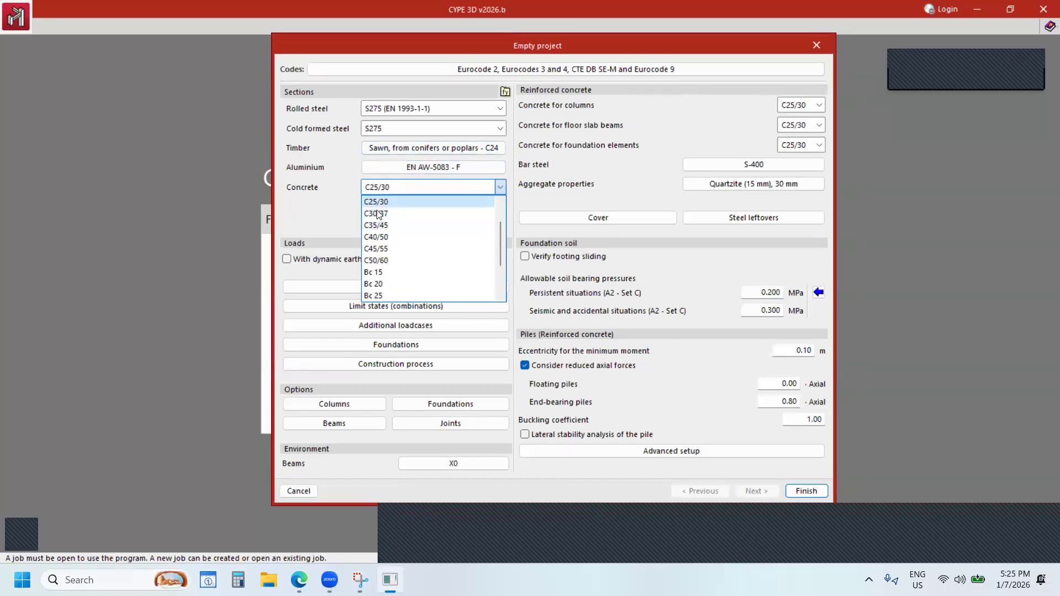
left_click(375, 214)
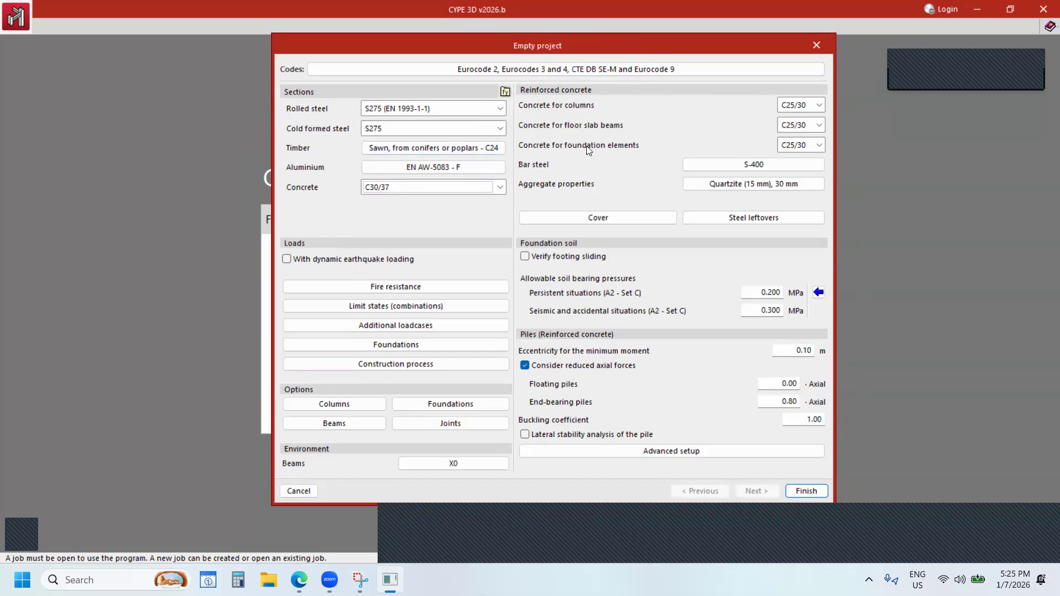
left_click(808, 110)
left_click(708, 119)
Open the dynamic earthquake loading setup and examine the seismic codes for EU, Malaysia, Philippines and Thailand.
left_click(462, 260)
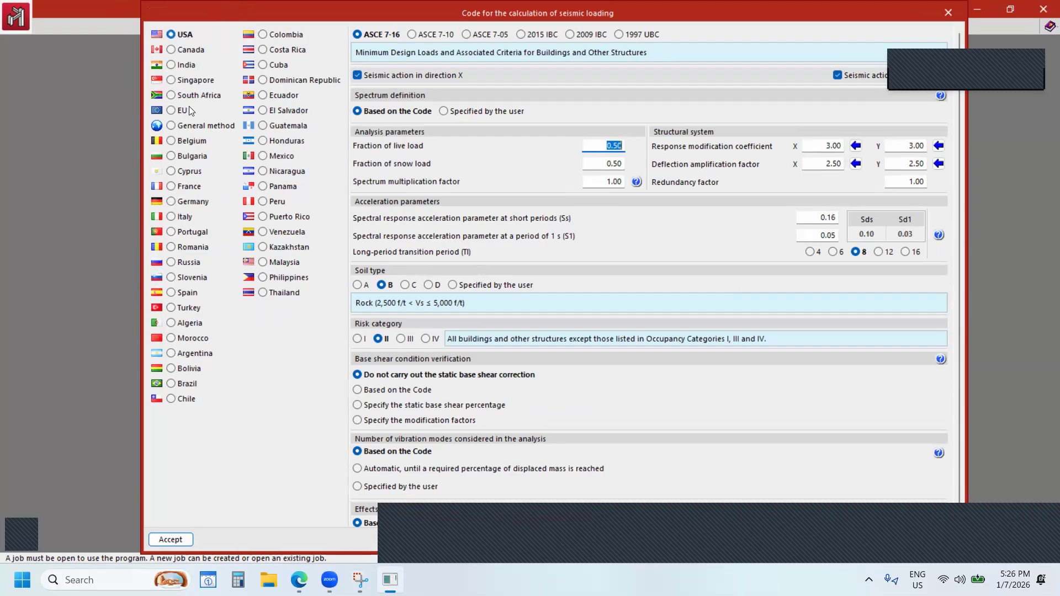
left_click(170, 111)
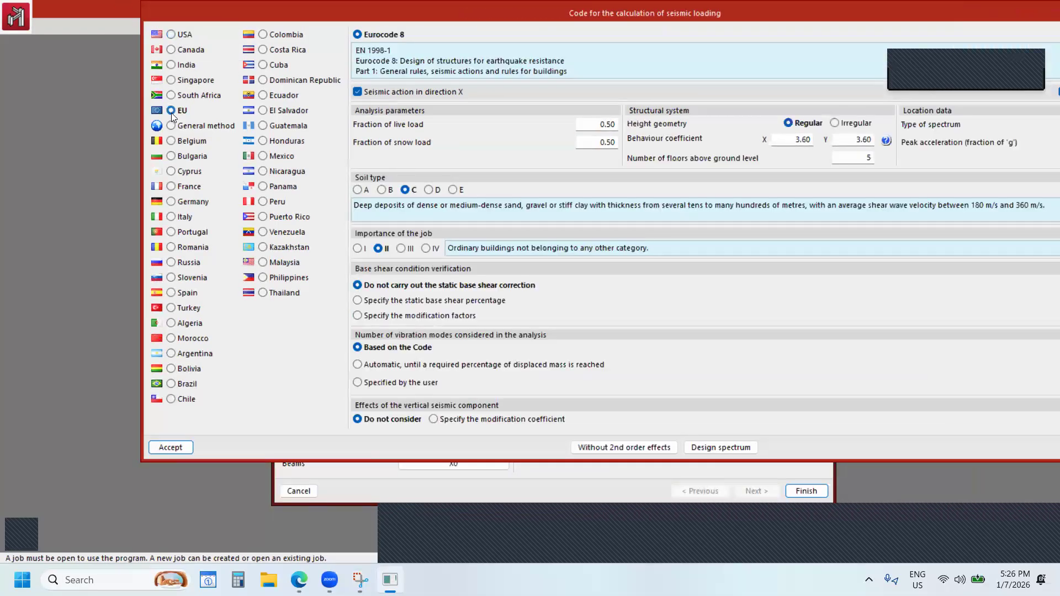
left_click(263, 262)
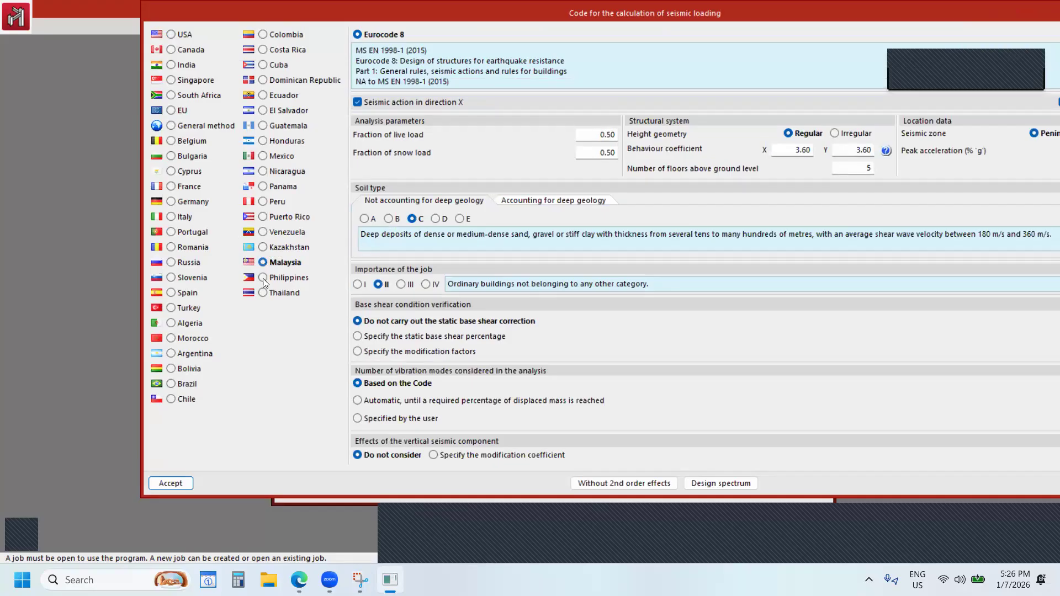
left_click(262, 279)
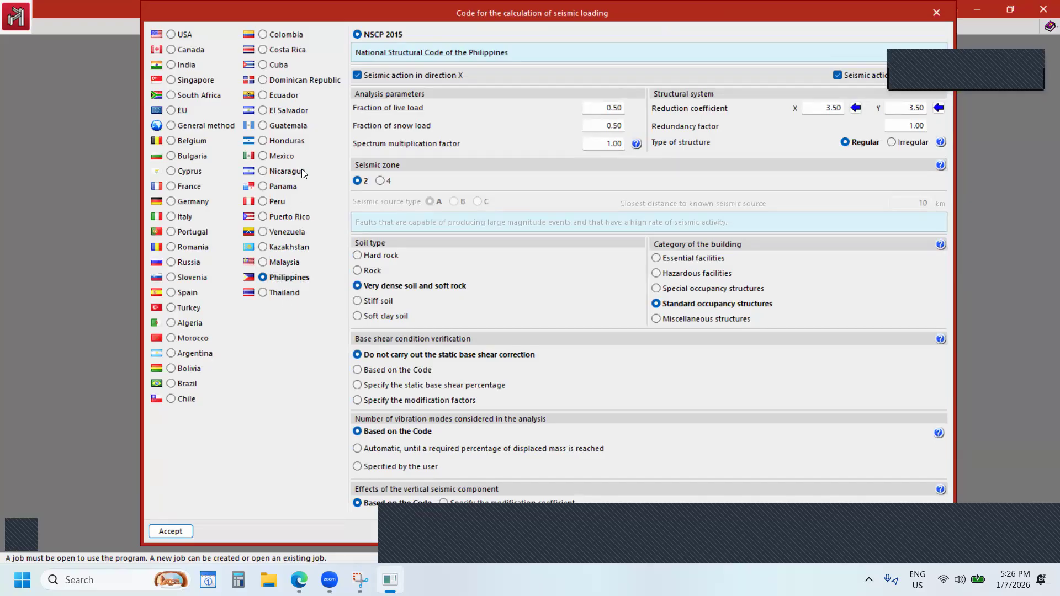
left_click(262, 293)
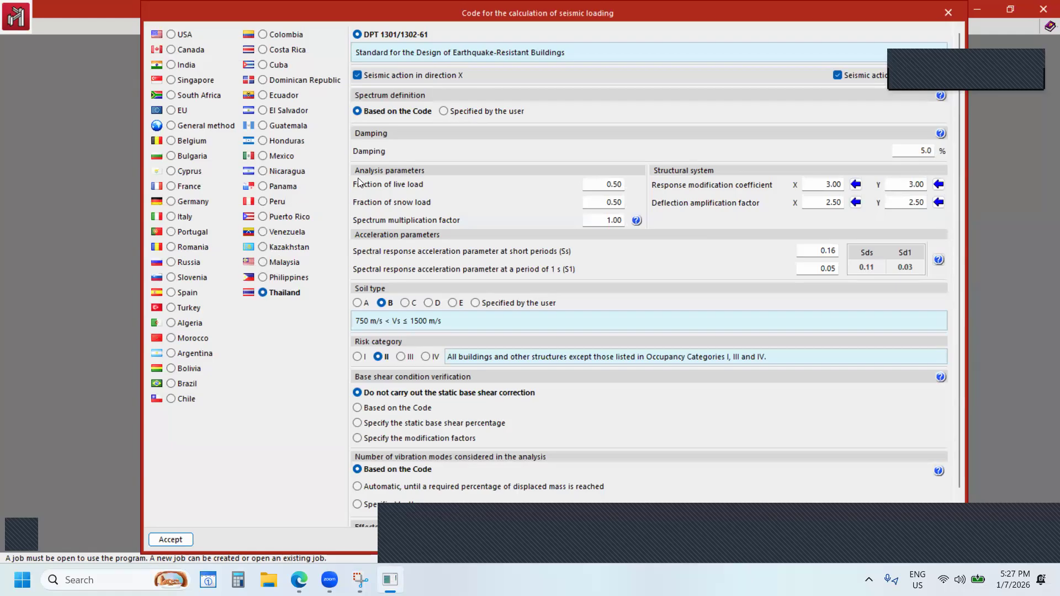
Review Malaysia's Eurocode 8 seismic parameters in full, and close the seismic code setup without accepting it.
left_click(171, 110)
left_click(270, 263)
left_click_drag(765, 12, 609, 39)
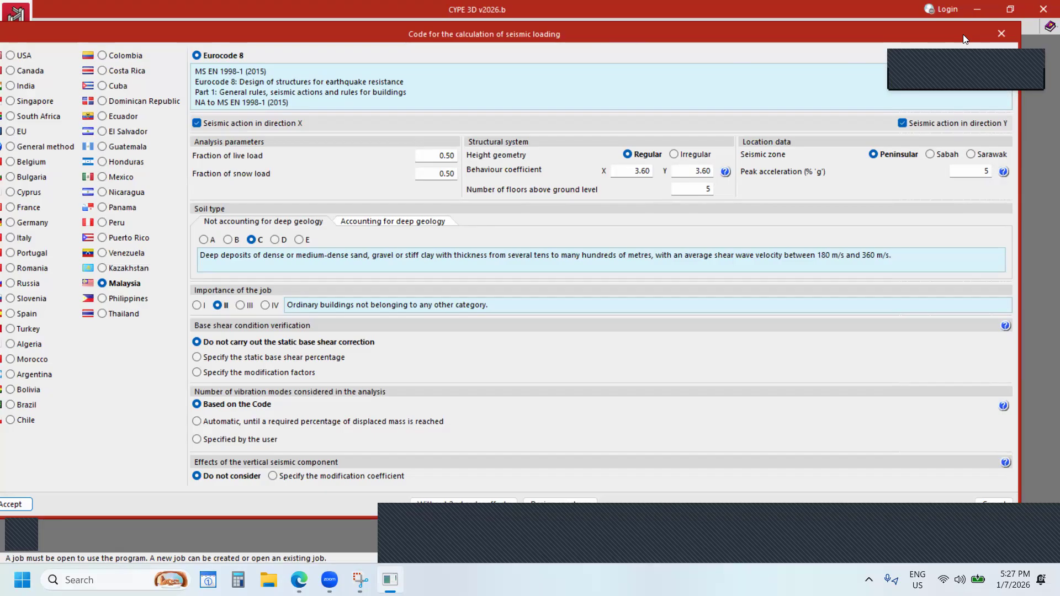
left_click(999, 35)
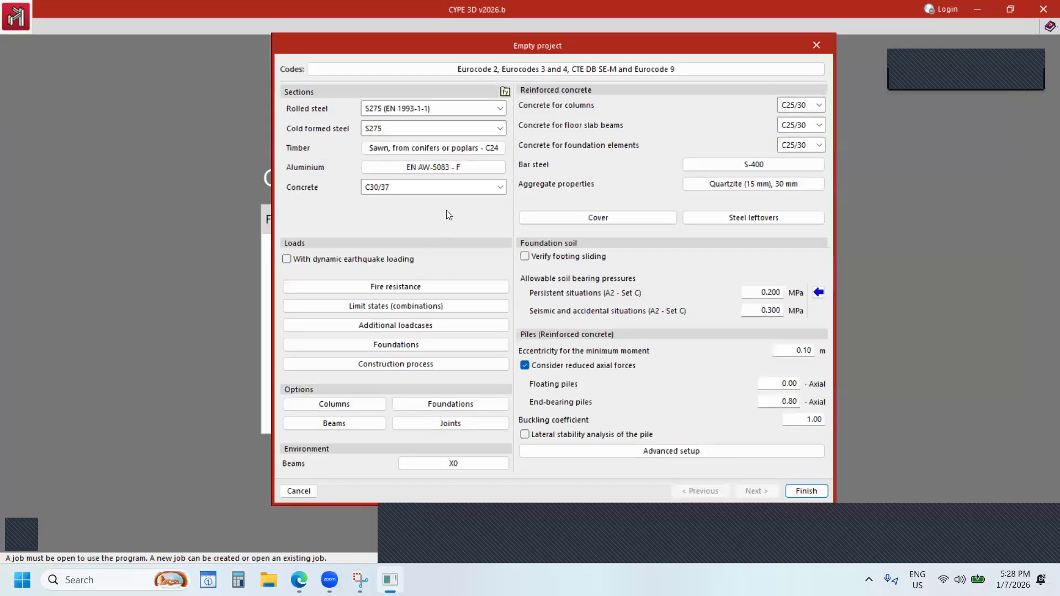
Try the steel fire resistance check to EN1993-1-2:2005 with a fire-resistant mortar cover and a Rigid rockwool panel cover.
left_click(418, 289)
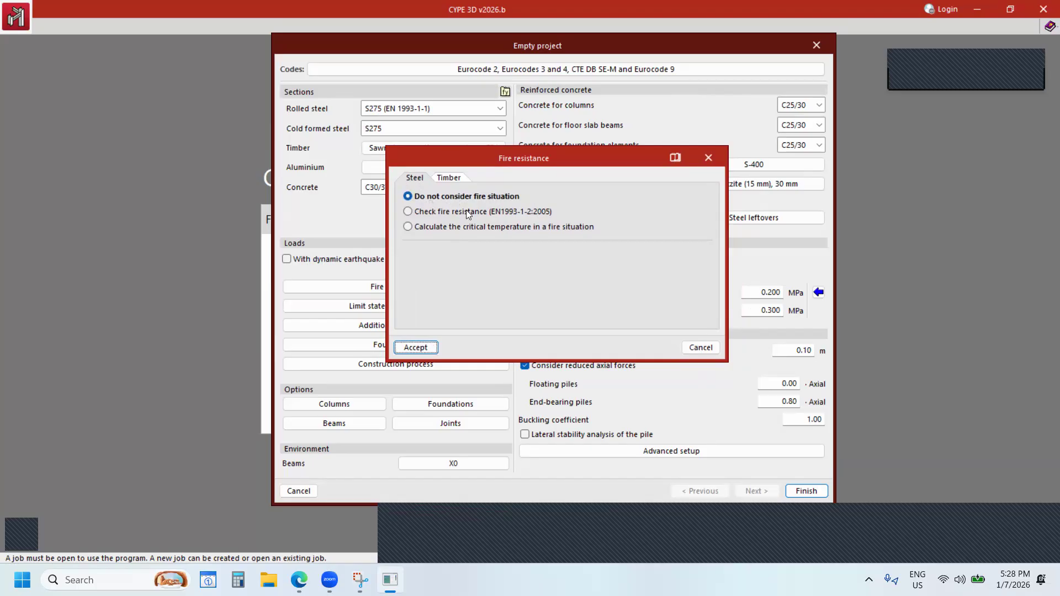
left_click(408, 213)
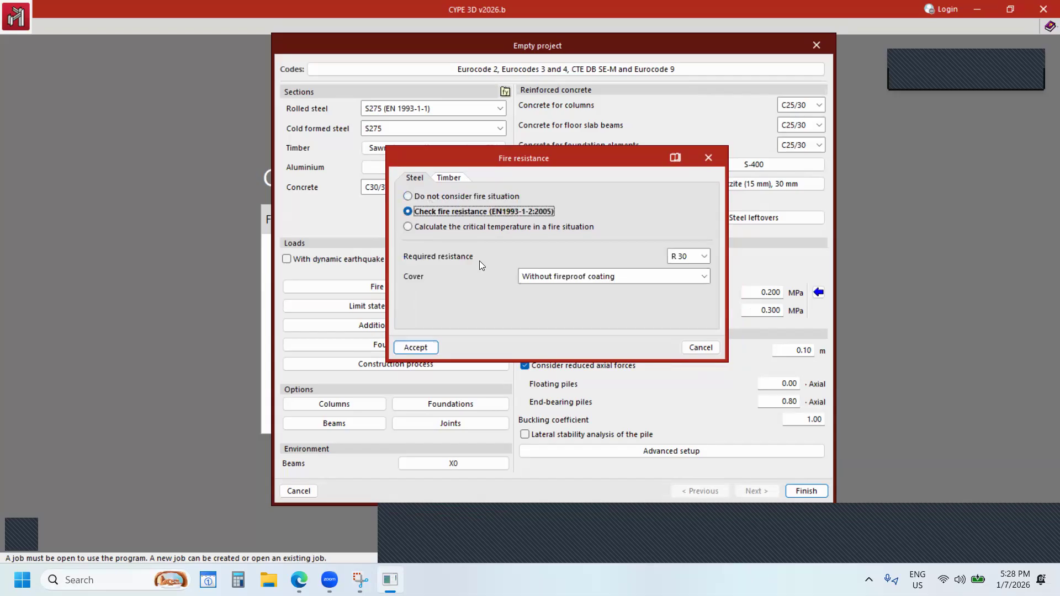
left_click(703, 256)
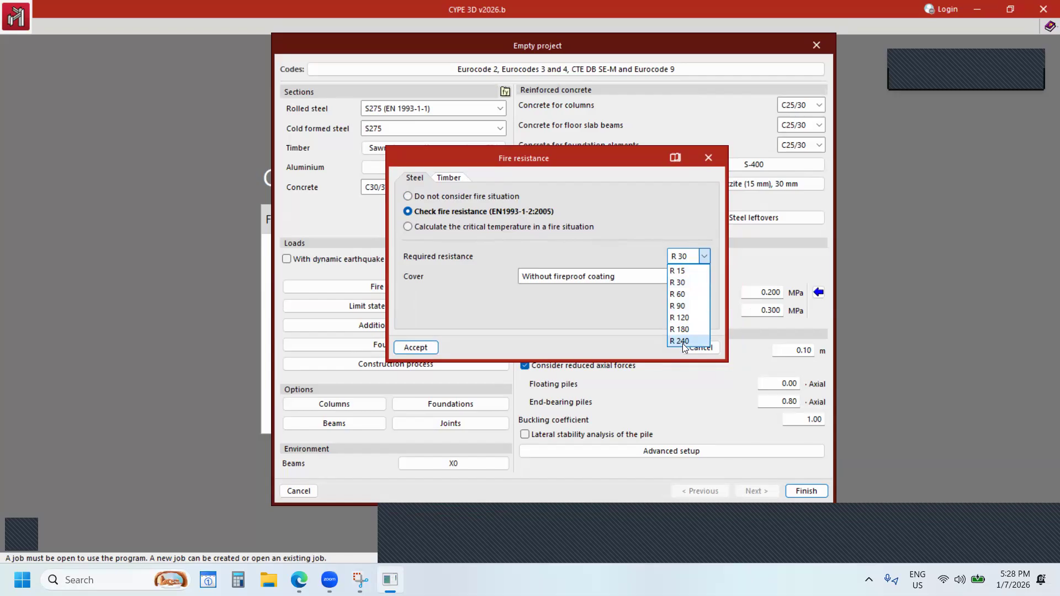
left_click(600, 300)
left_click(607, 276)
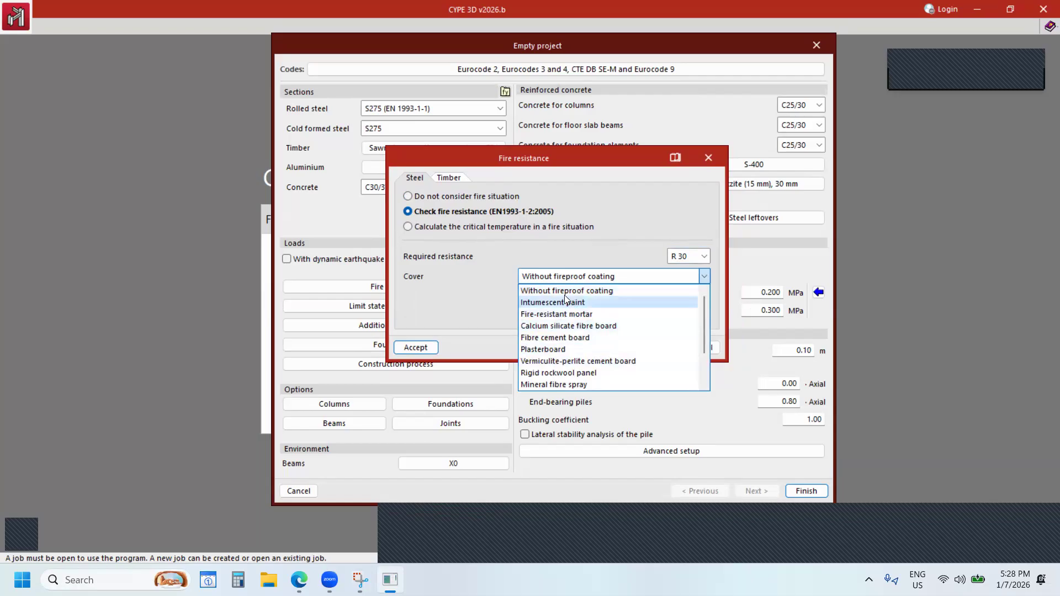
left_click(568, 314)
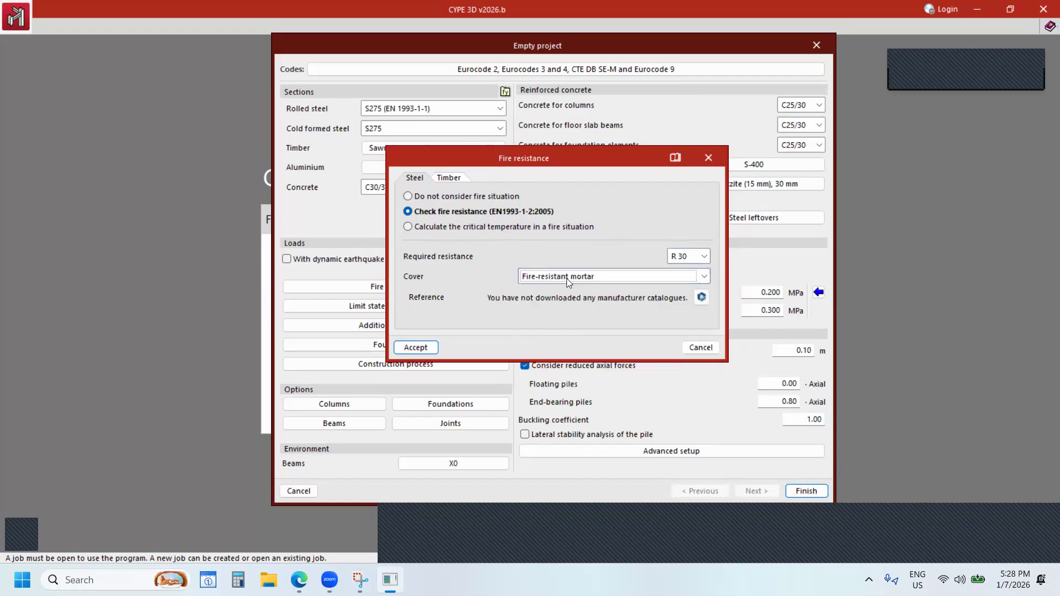
left_click(564, 278)
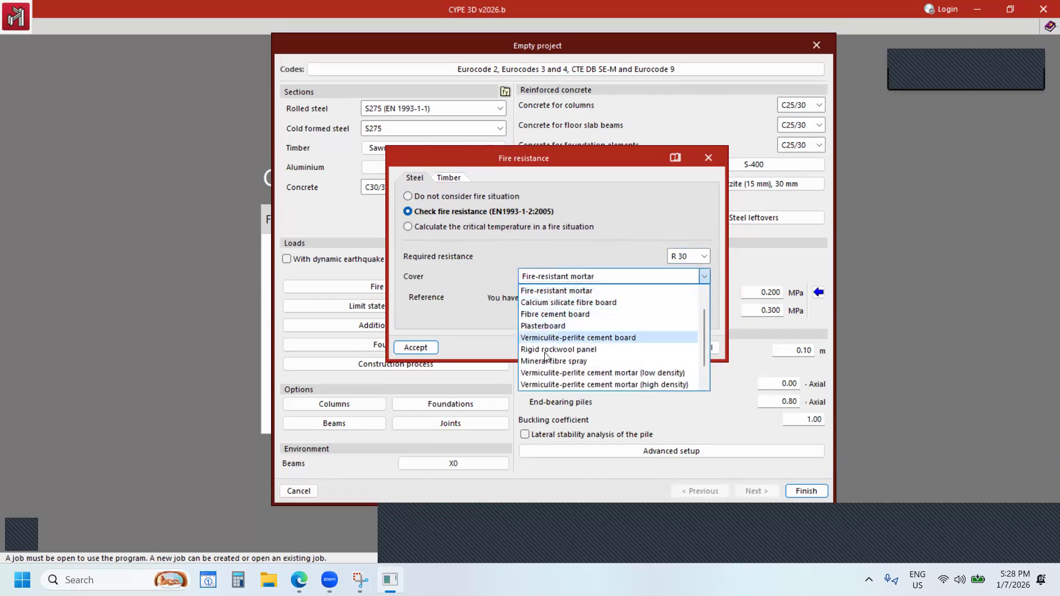
left_click(546, 350)
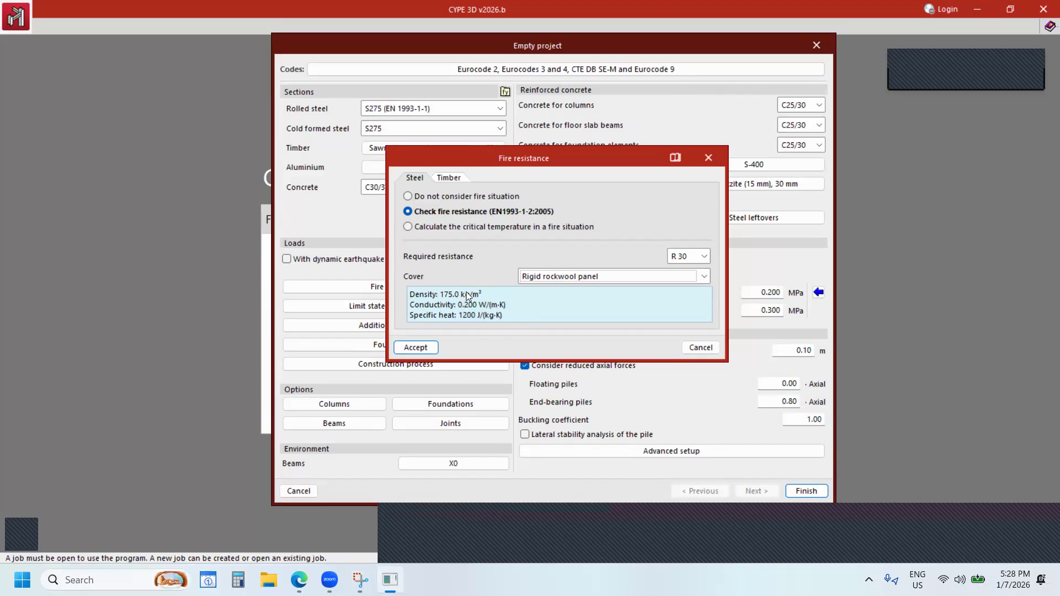
Try the critical temperature calculation for steel, switch back to not considering the fire situation, and cancel the fire resistance settings.
left_click(416, 227)
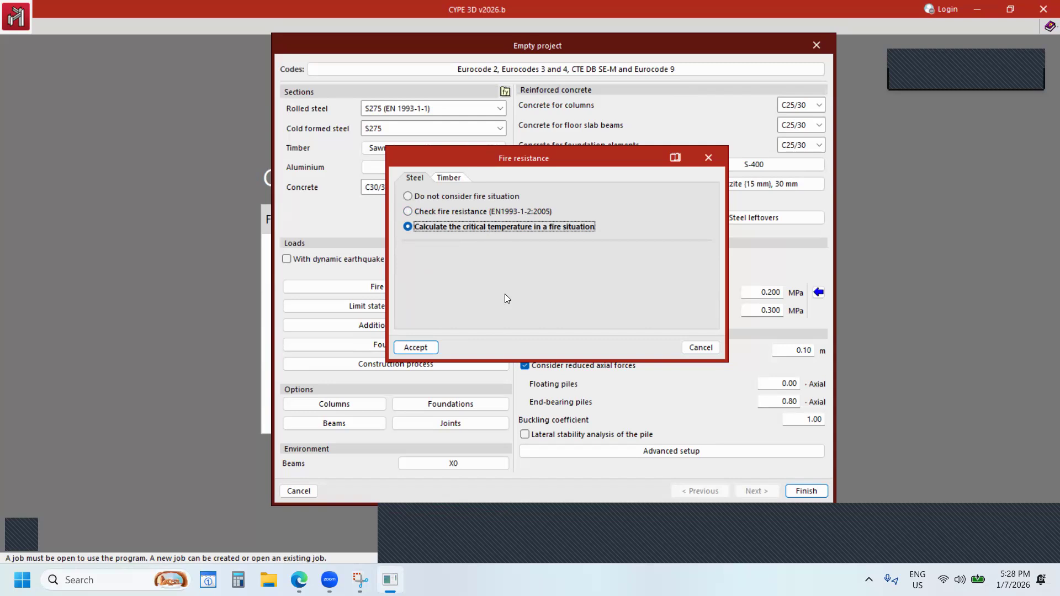
left_click(506, 197)
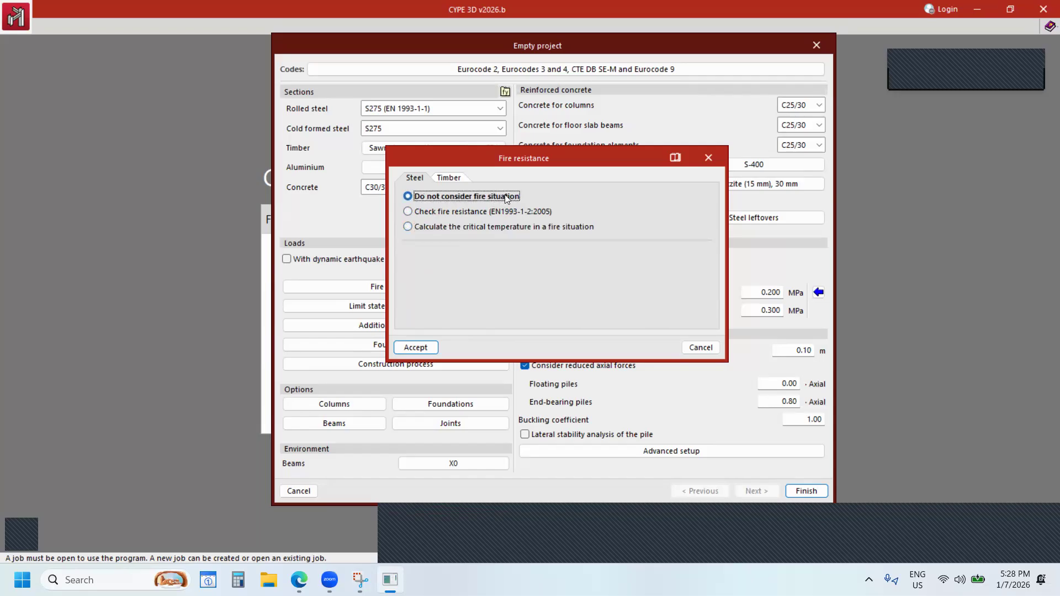
left_click(699, 348)
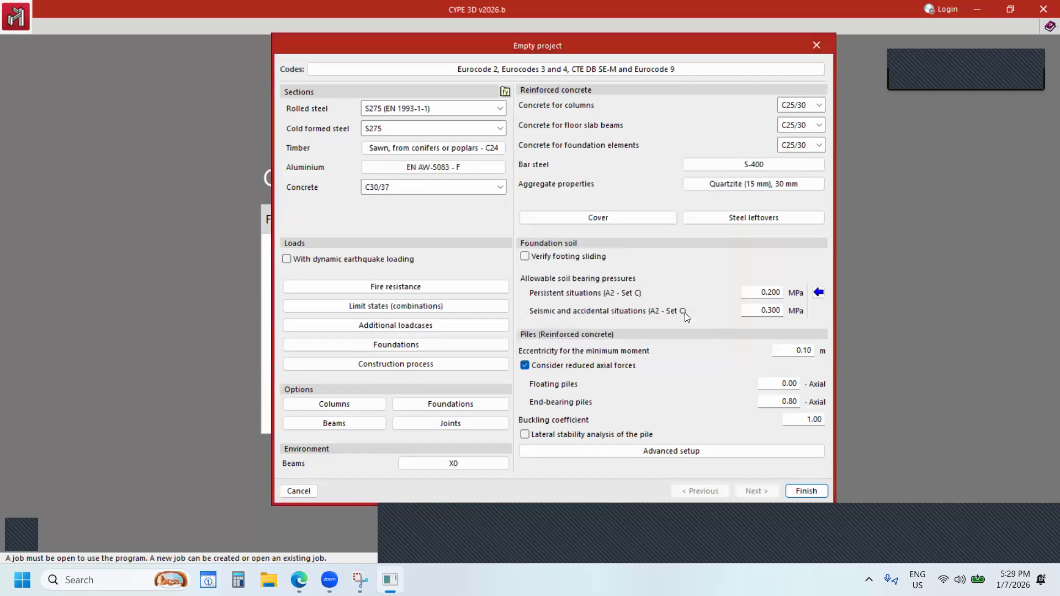
Open the additional loadcases setup and its list of additional dead loadcases.
left_click(387, 328)
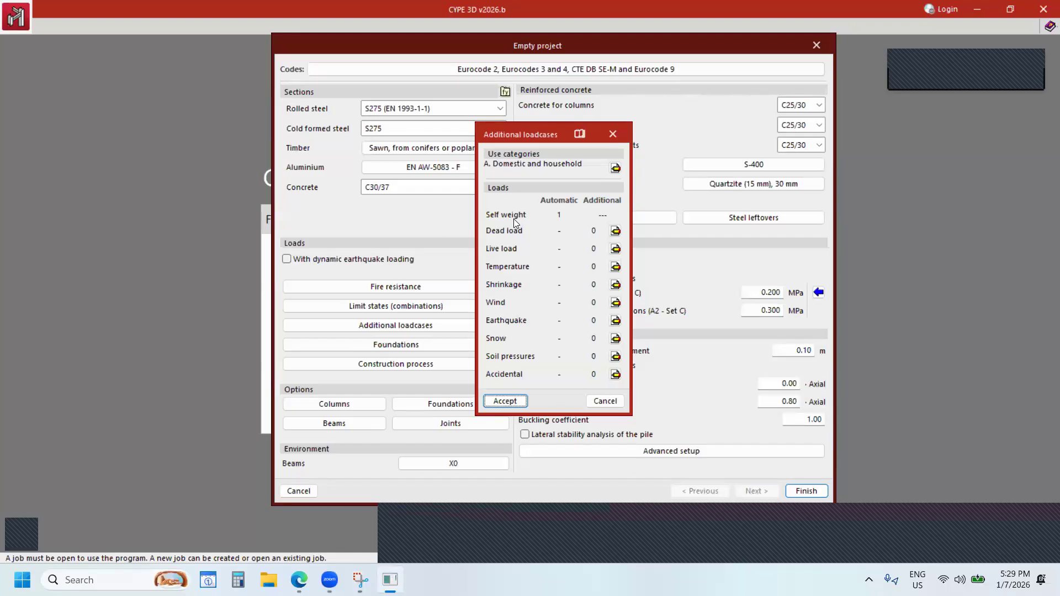
key("ctrl")
key("ctrl")
key("ctrl")
key("ctrl")
key("ctrl")
left_click(616, 230)
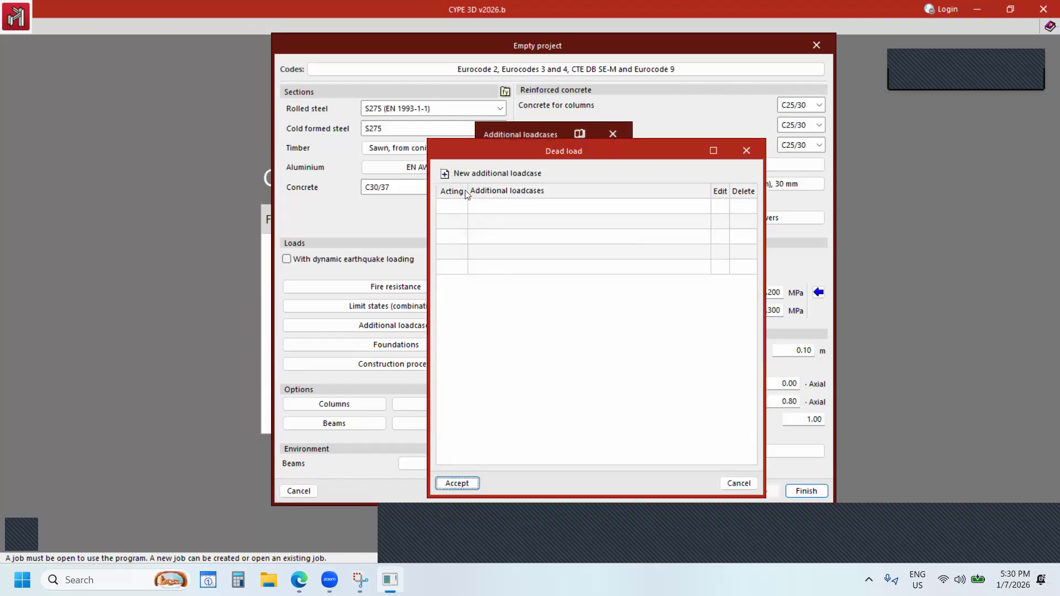
left_click_drag(533, 159, 740, 153)
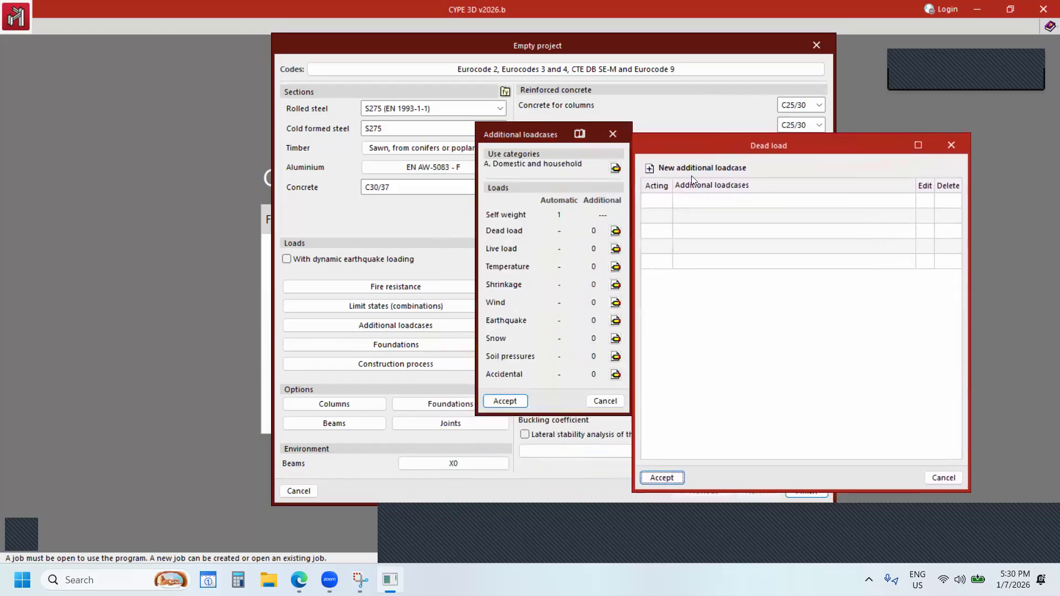
Add an additional dead loadcase with the reference SW.
left_click(617, 232)
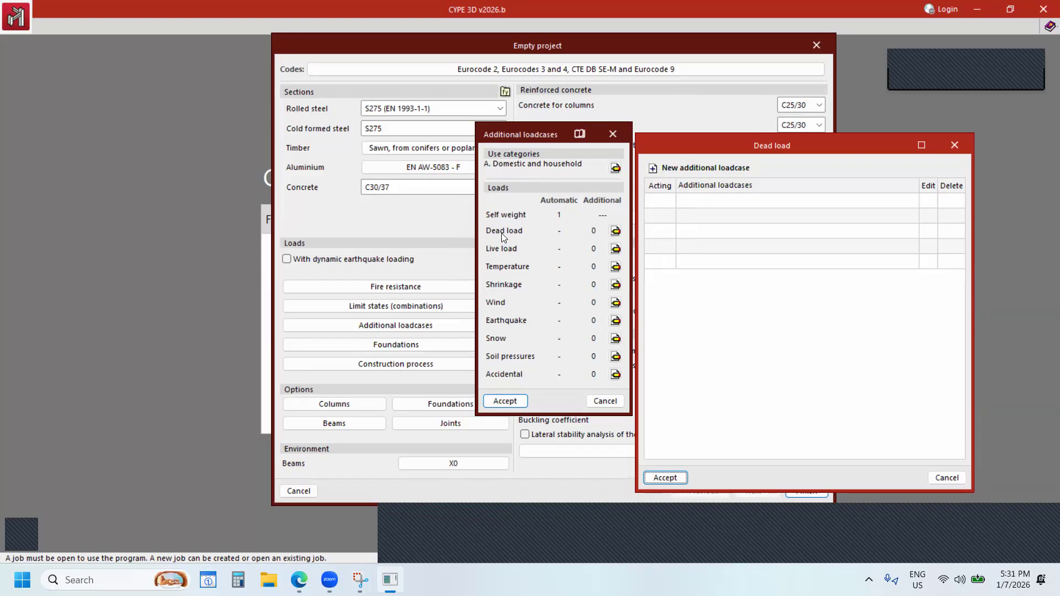
key("ctrl")
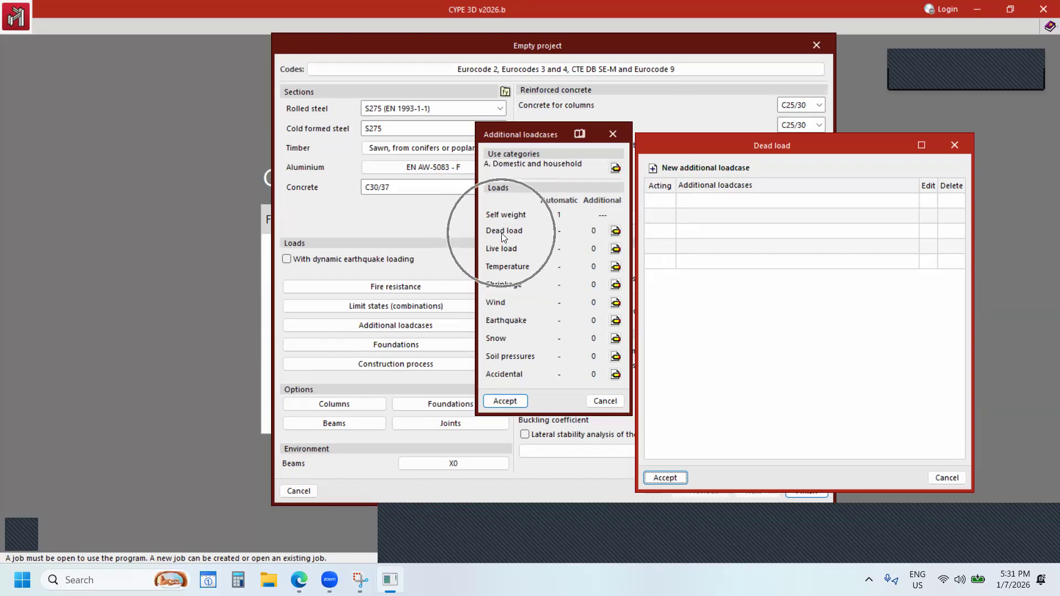
key("ctrl")
key("ctrl")
key("ctrl")
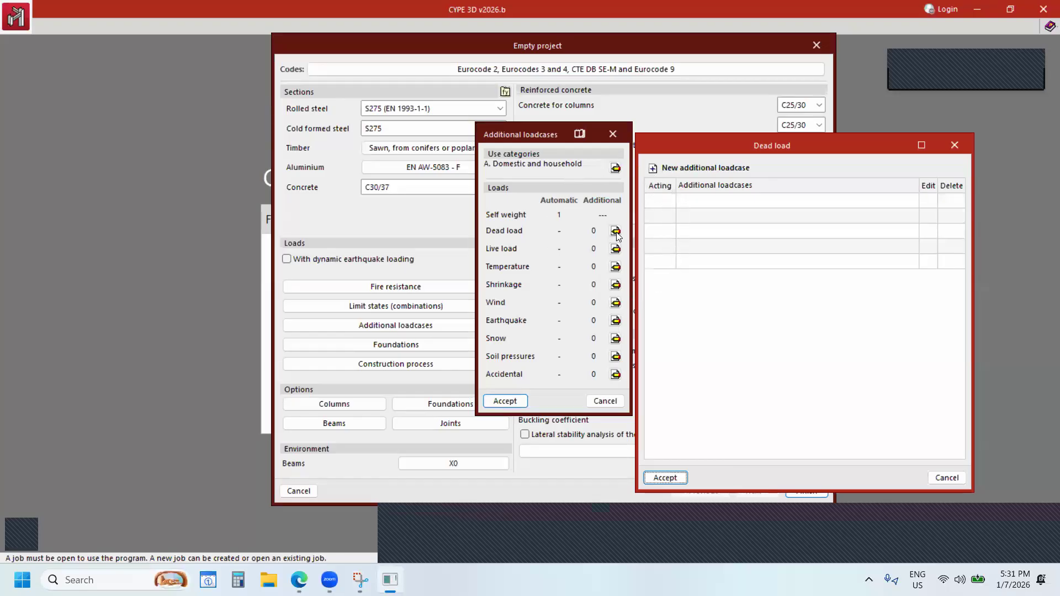
left_click(708, 168)
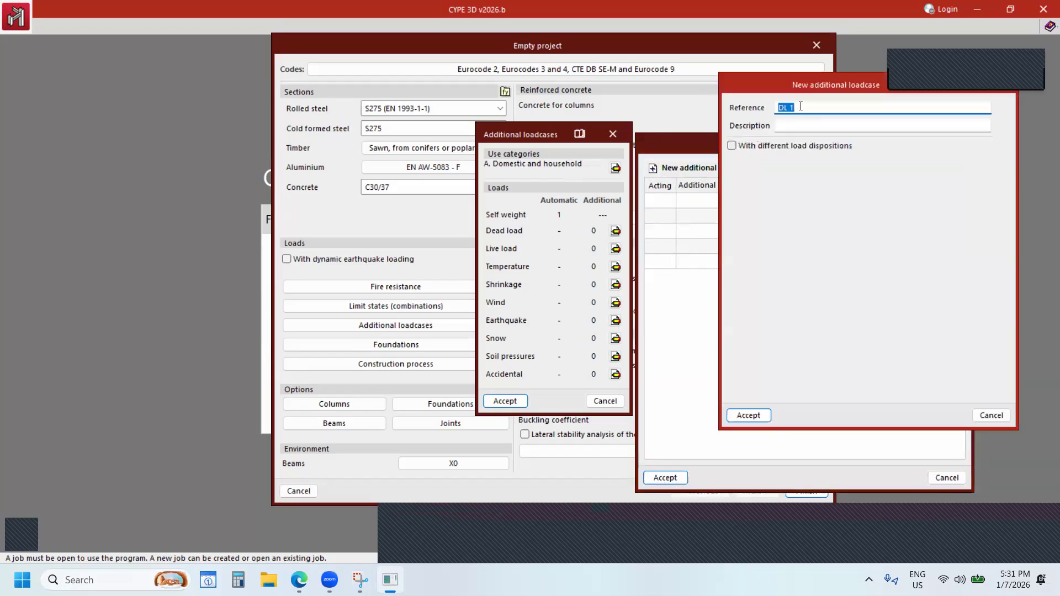
type("SW")
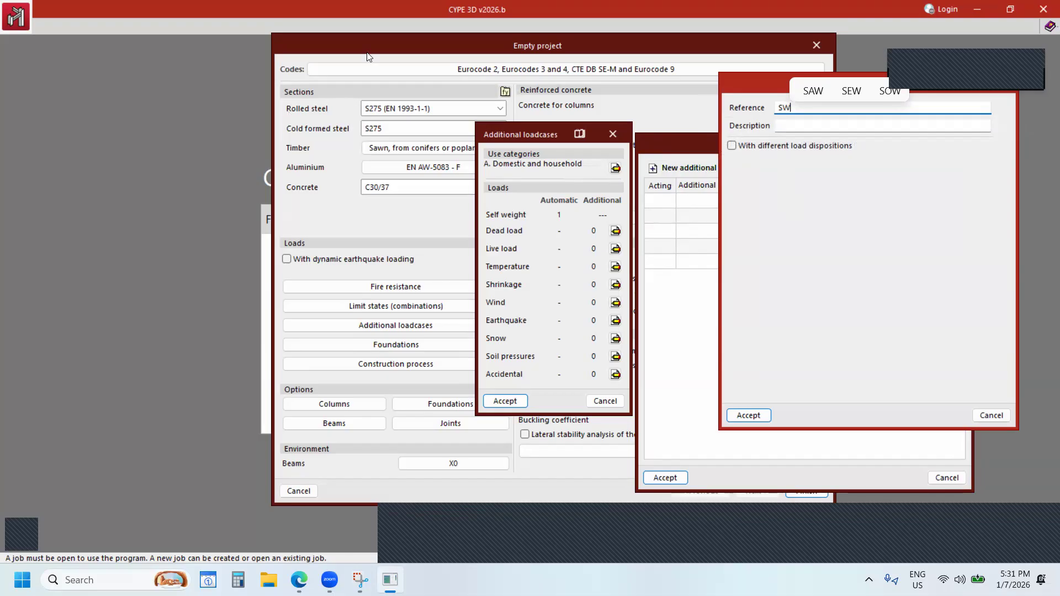
left_click(750, 416)
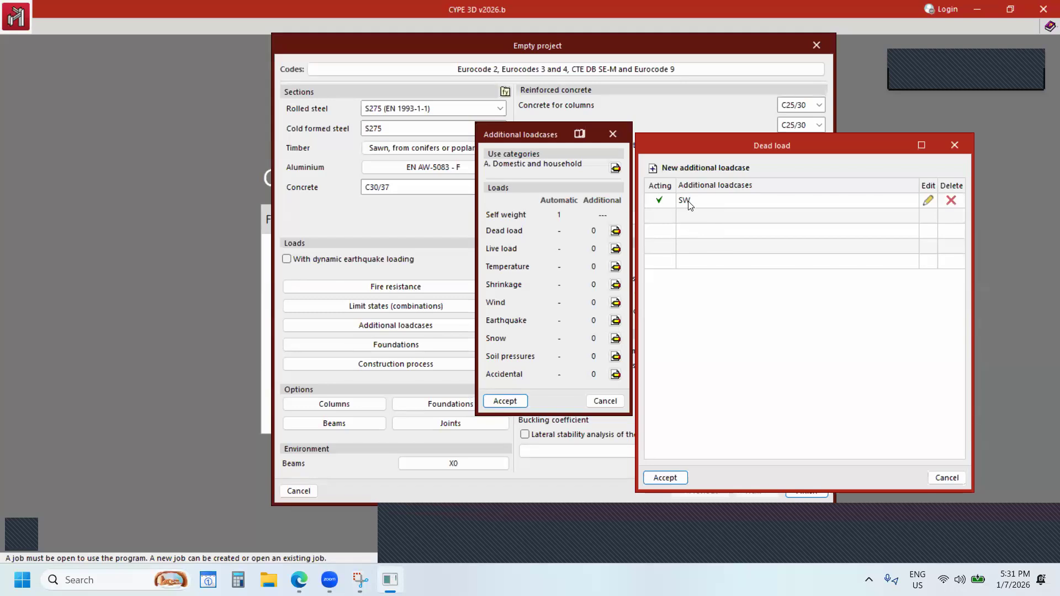
Add a second additional dead loadcase with the reference DL.
left_click(678, 169)
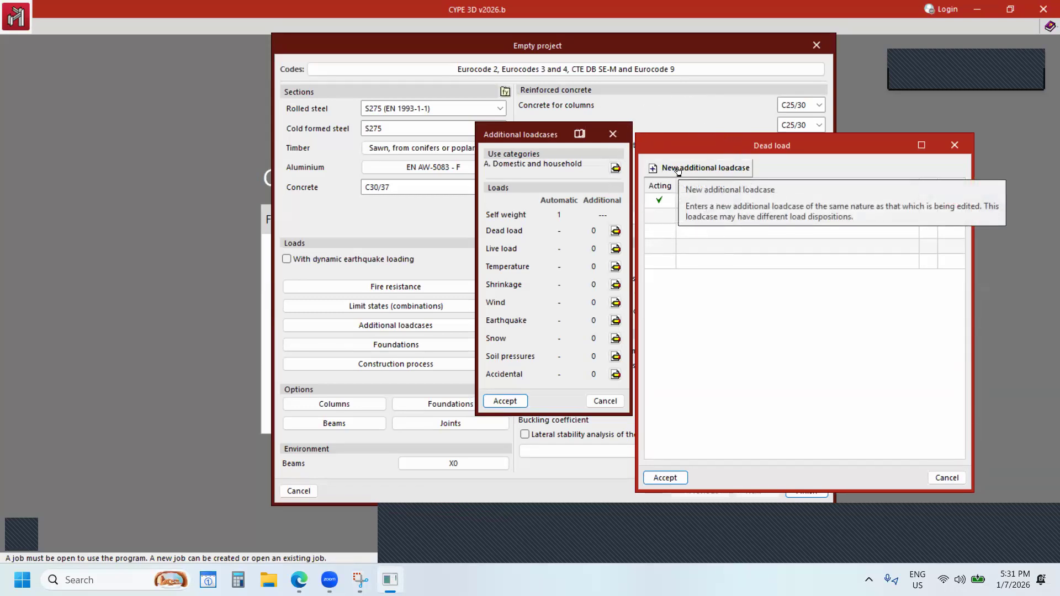
left_click(678, 168)
left_click(799, 110)
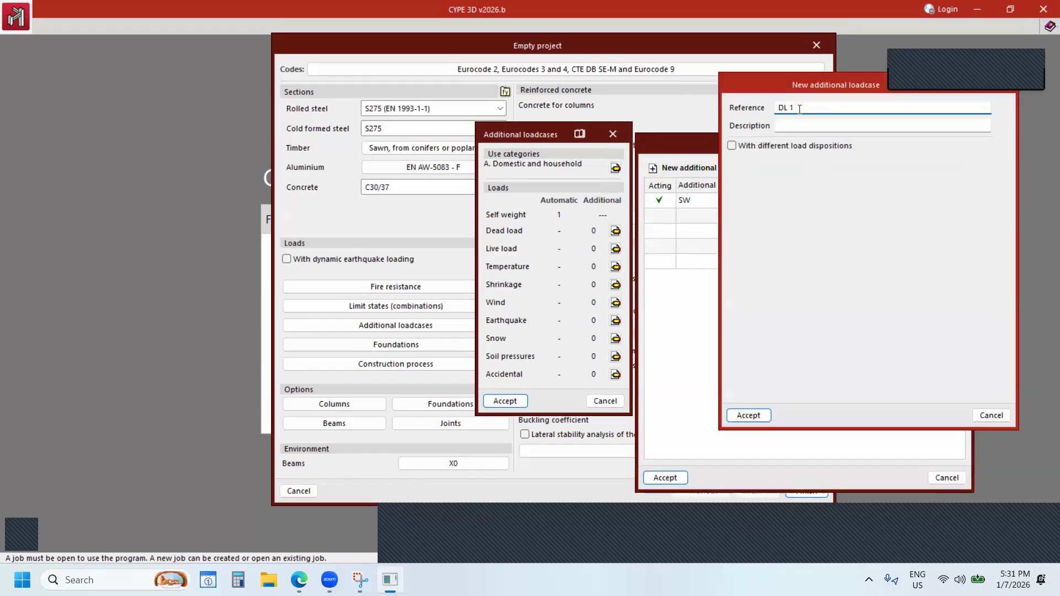
key("BackSpace")
key("BackSpace")
left_click(747, 415)
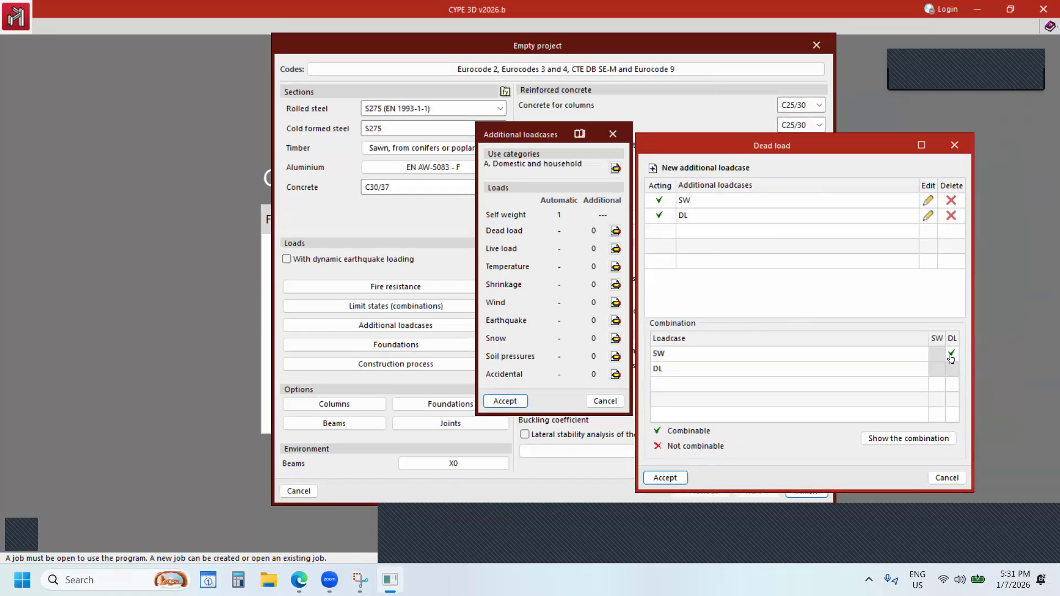
Check the combination setting between SW and DL, leave them combinable, and accept the dead loadcases.
key("ctrl")
key("ctrl")
key("ctrl")
key("ctrl")
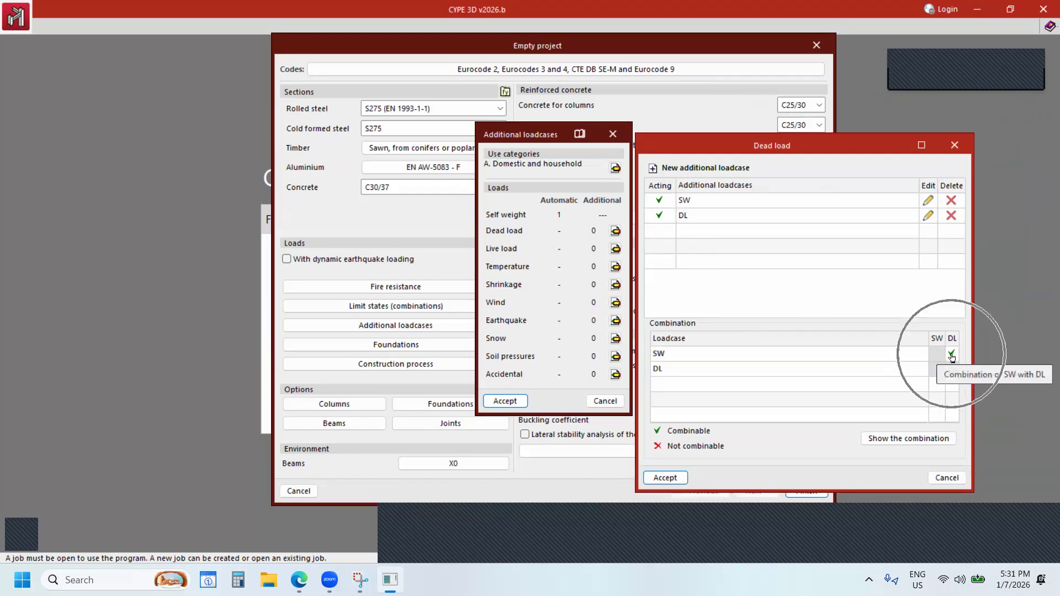
key("ctrl")
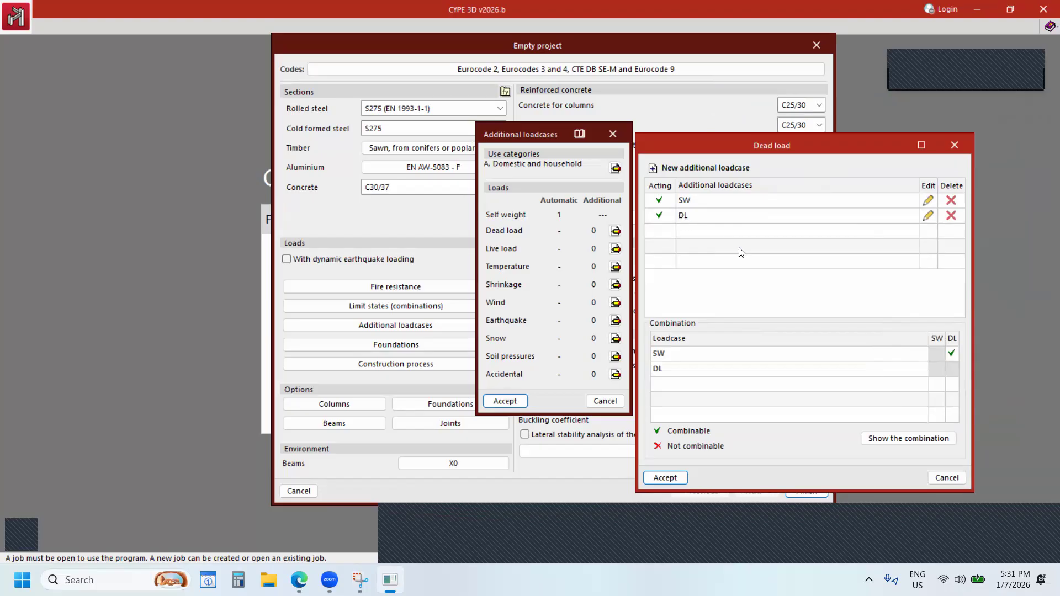
key("ctrl")
left_click(950, 354)
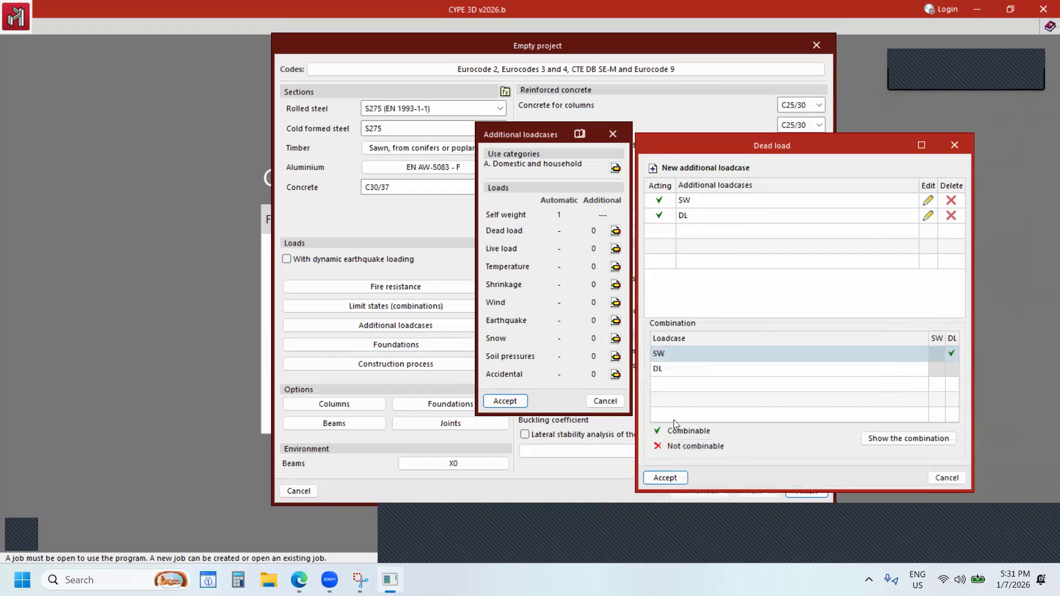
left_click(951, 354)
left_click(666, 478)
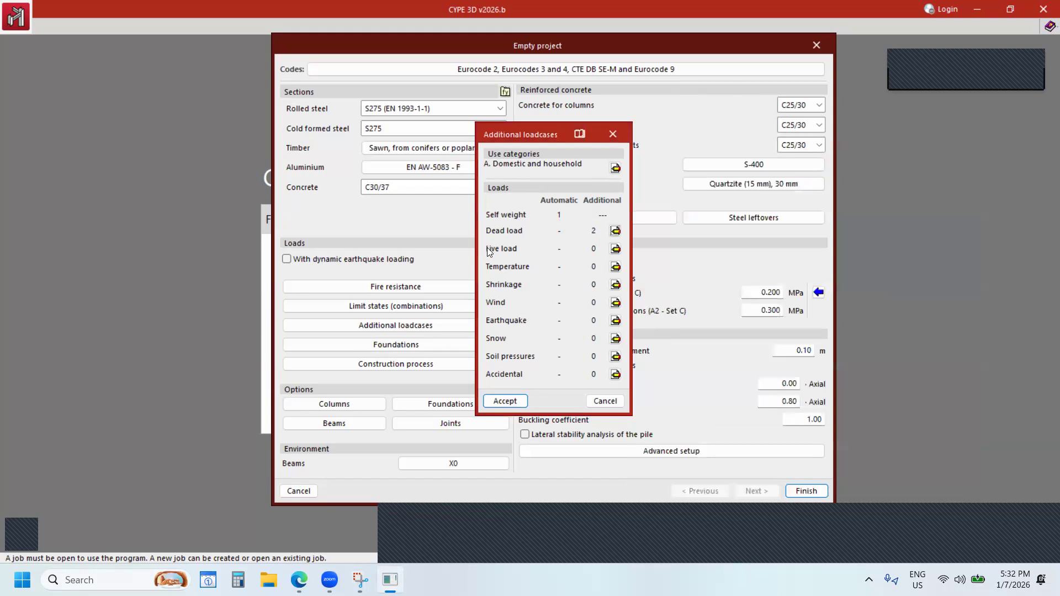
Add an additional live loadcase with the reference LL and accept the live loadcases.
left_click(614, 249)
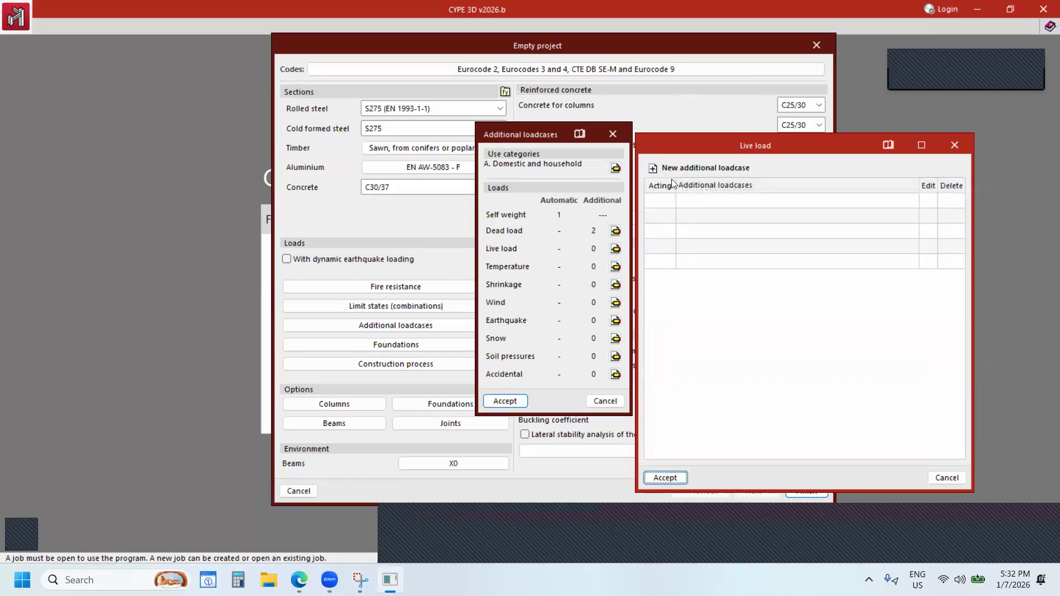
left_click(676, 168)
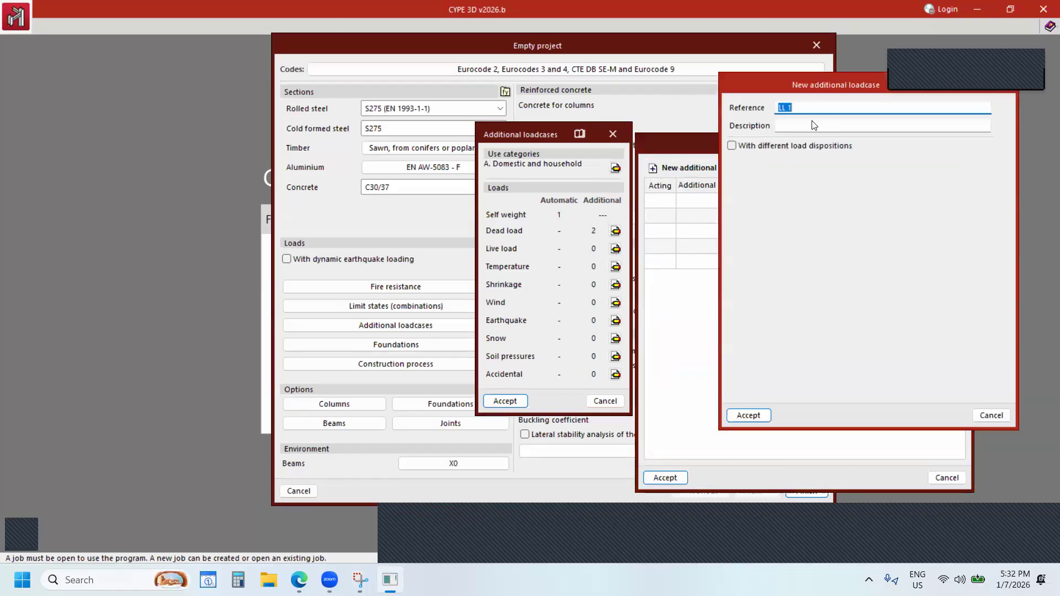
type("LL")
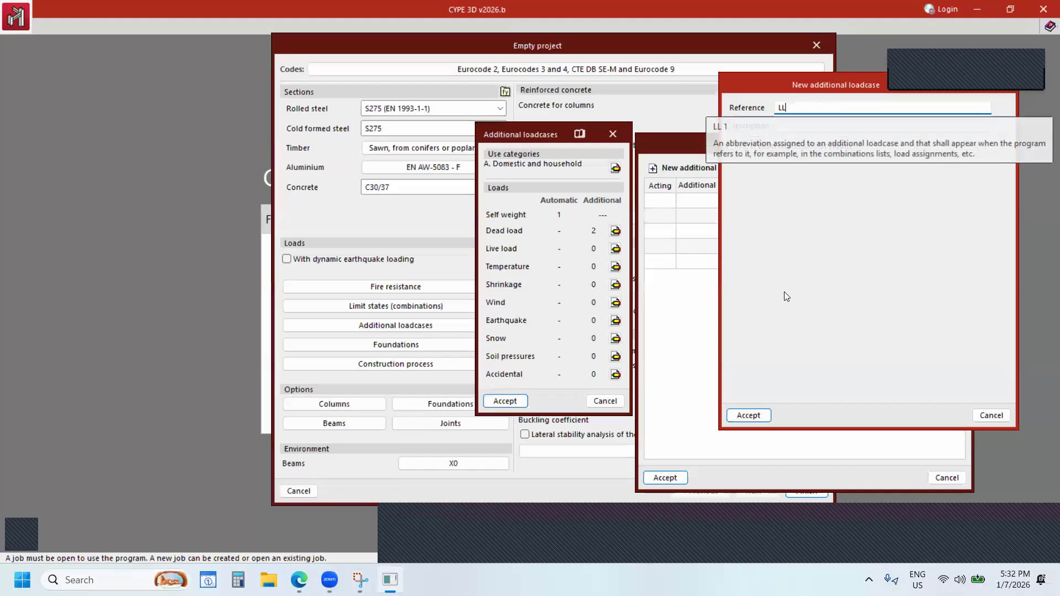
left_click(750, 415)
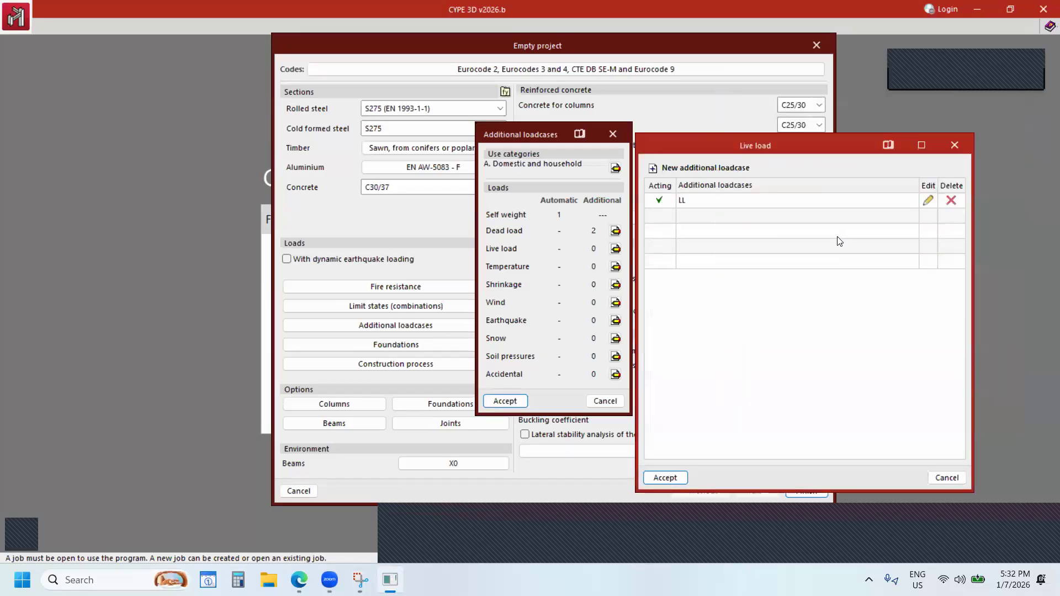
left_click(665, 477)
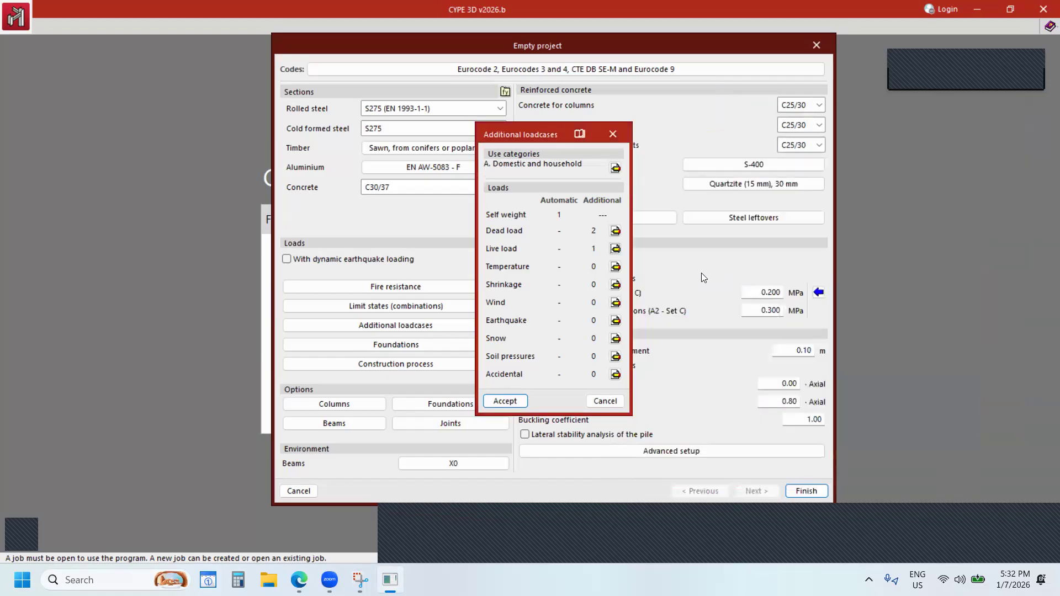
Add an additional wind loadcase with the reference W+x.
left_click_drag(543, 128, 503, 104)
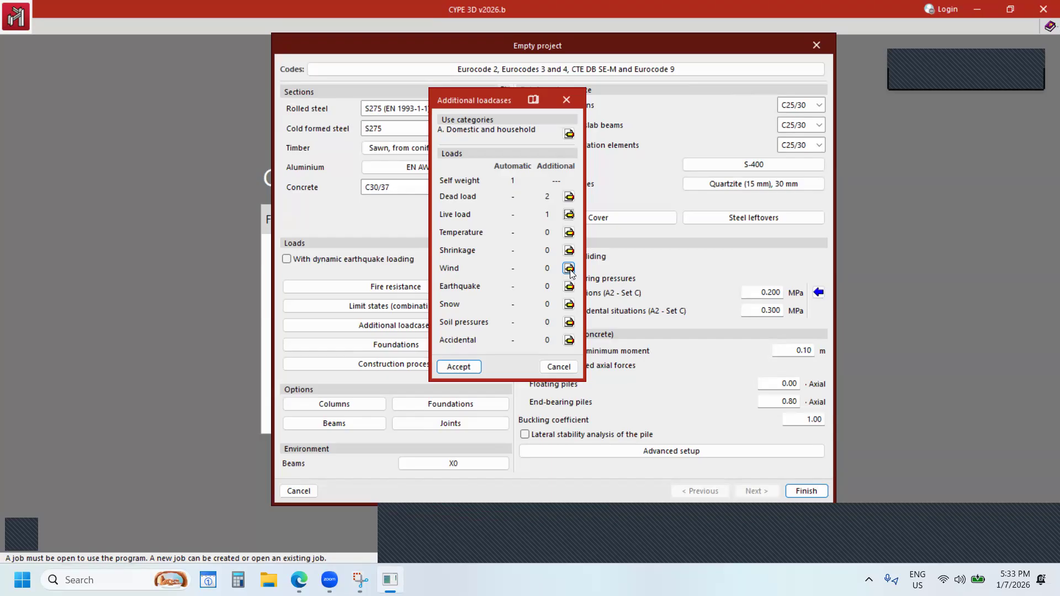
left_click(569, 268)
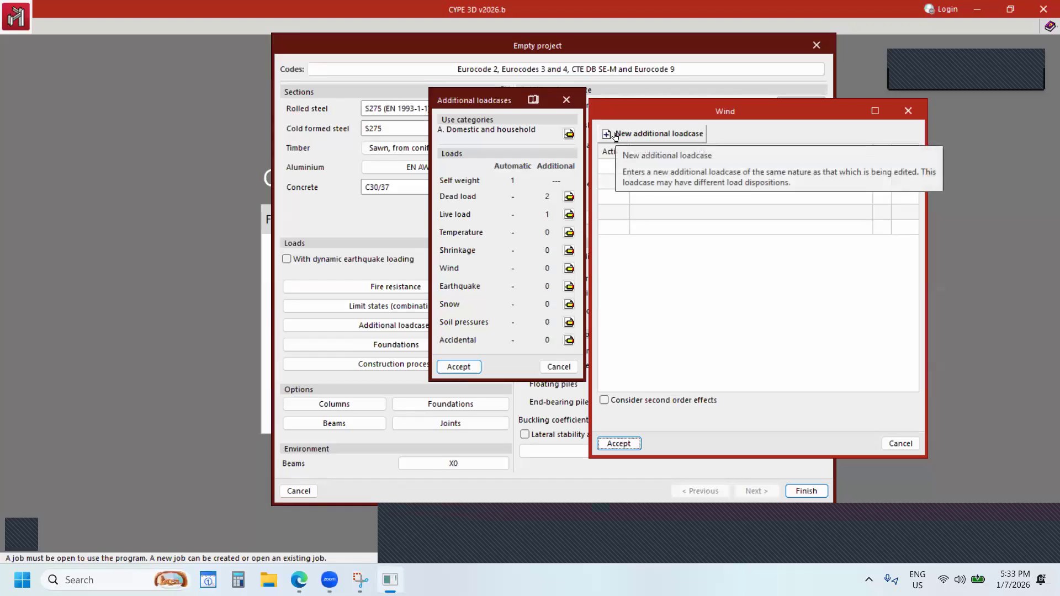
left_click(615, 136)
left_click(768, 74)
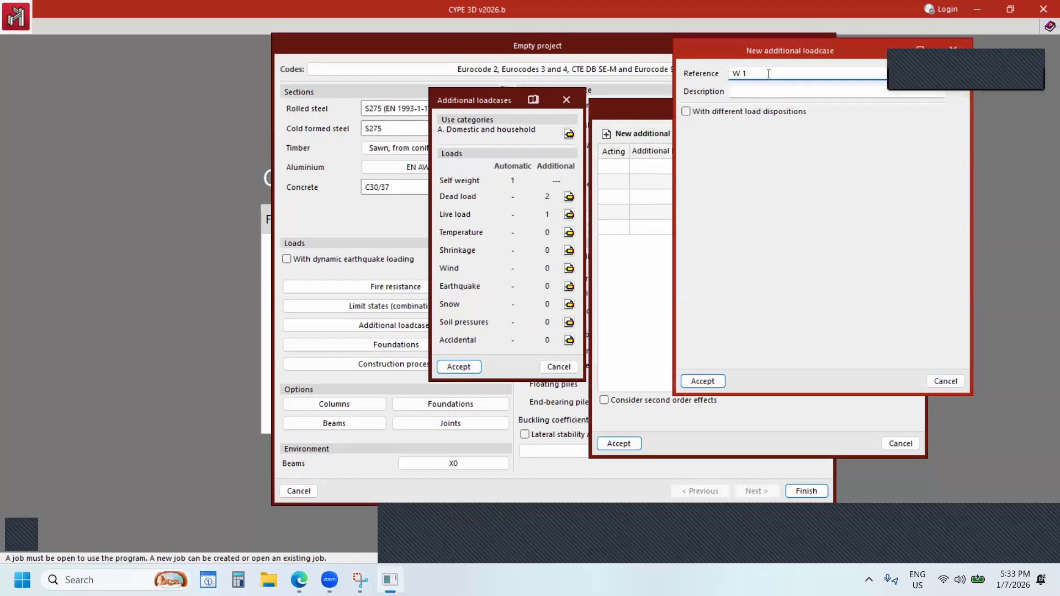
key("BackSpace")
key("BackSpace")
type("+x")
left_click(701, 380)
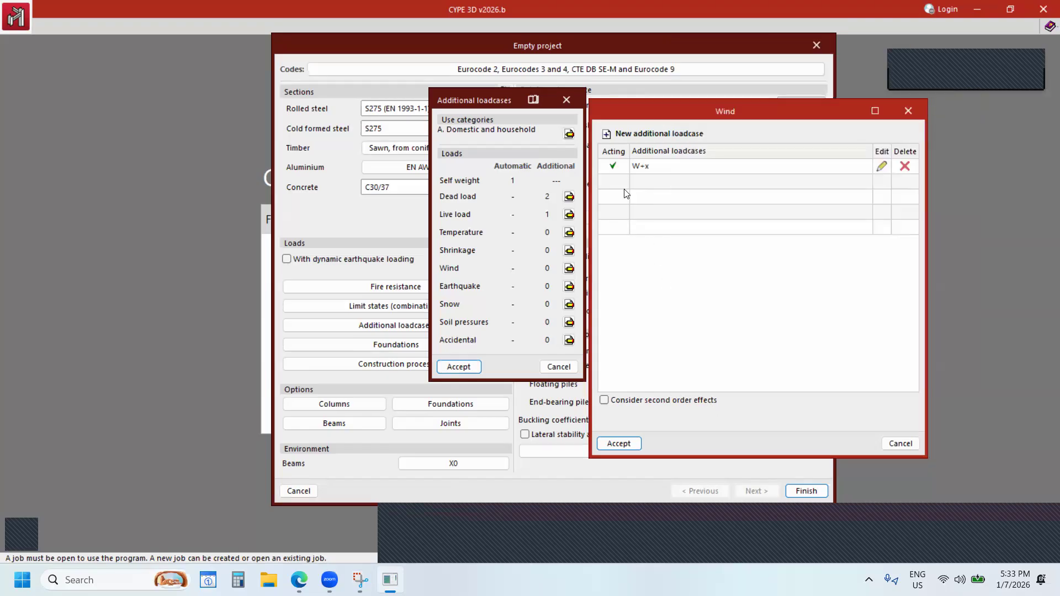
Add a second additional wind loadcase with the reference W+y.
left_click(609, 135)
left_click(755, 73)
key("BackSpace")
key("BackSpace")
type("+y")
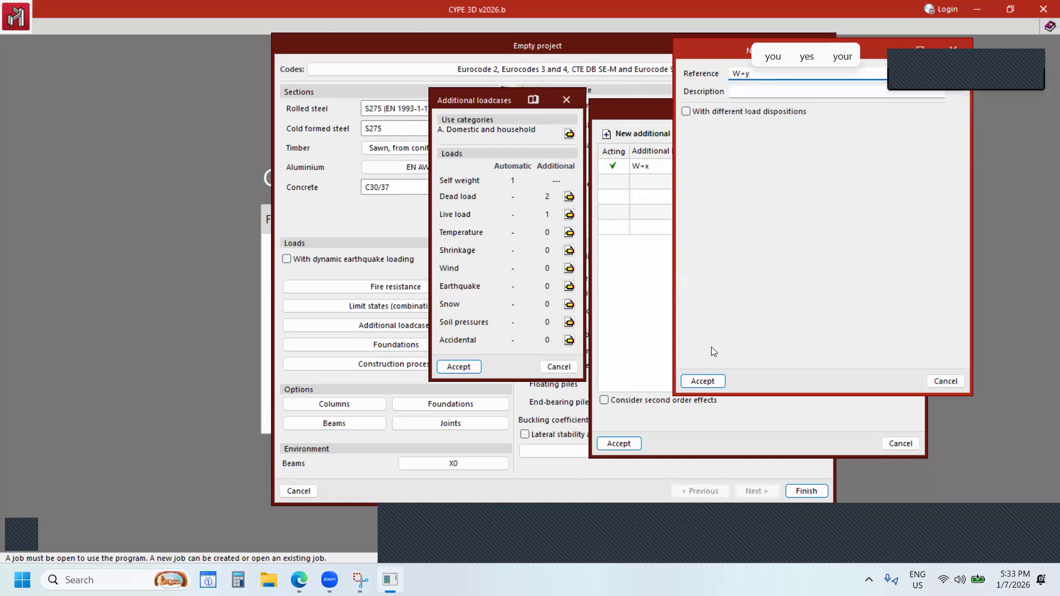
left_click(709, 381)
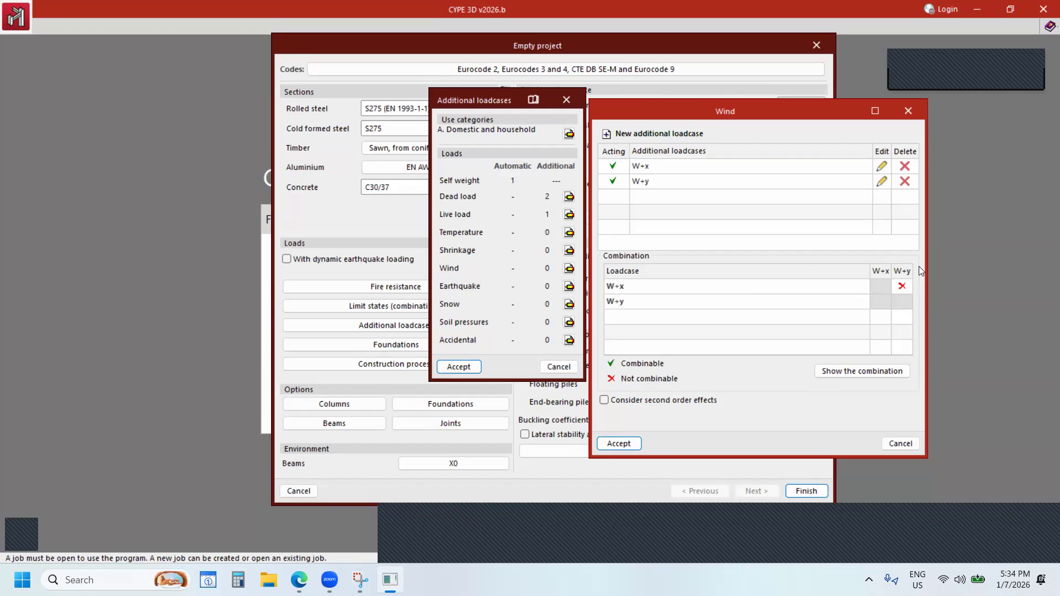
Try the combination setting between W+x and W+y, leave them not combinable, and accept the wind and additional loadcases.
left_click(903, 292)
left_click(903, 288)
left_click(903, 288)
left_click(902, 287)
left_click(903, 288)
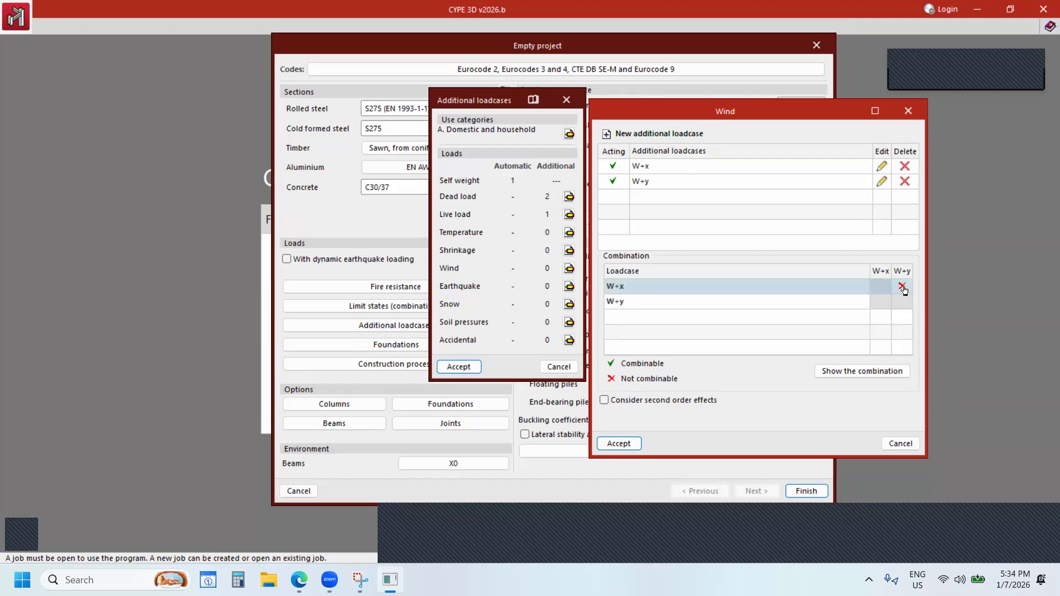
left_click(903, 287)
key("ctrl")
key("ctrl")
left_click(903, 288)
left_click(625, 443)
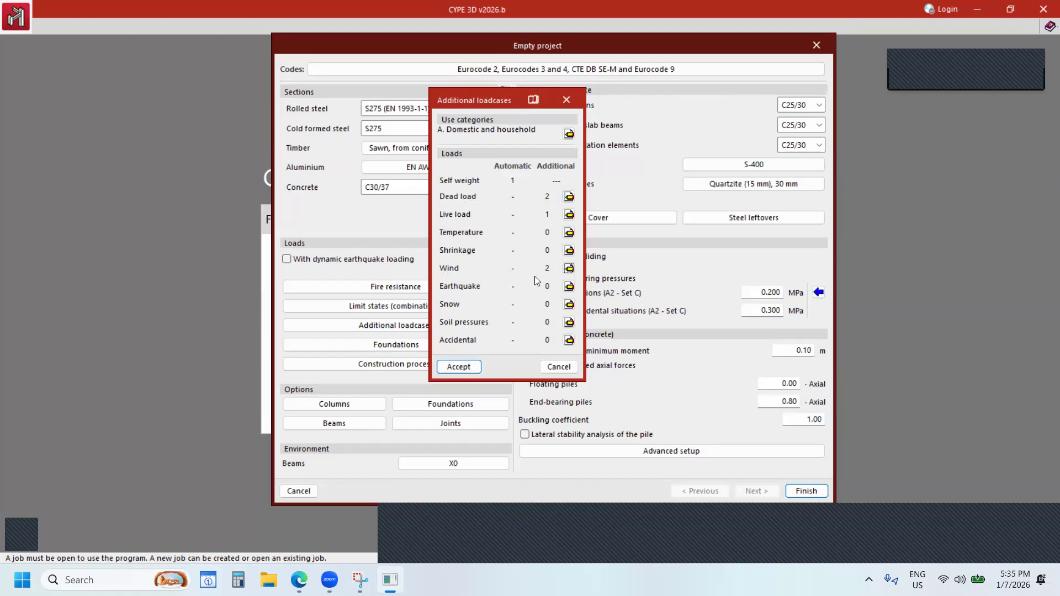
left_click(458, 367)
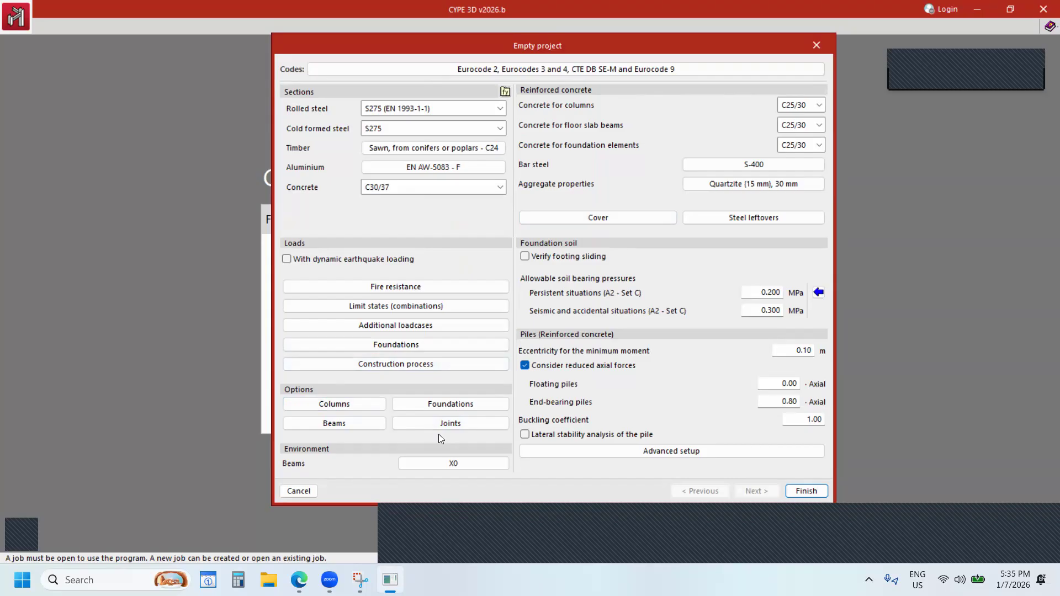
Open the reinforcement tables in the column options and examine the settings for circular and rectangular columns.
left_click(336, 405)
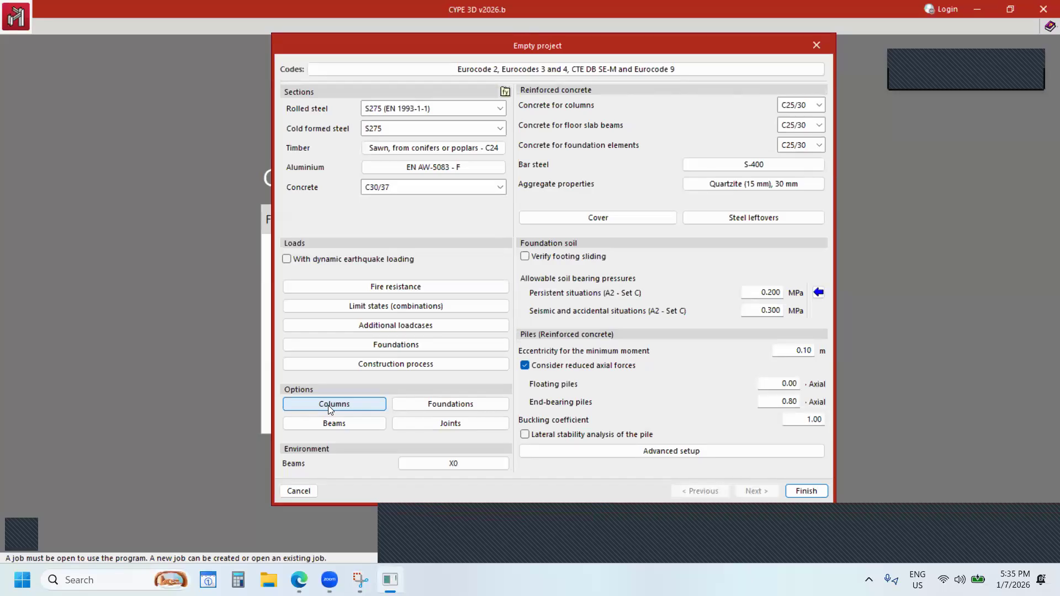
left_click(328, 406)
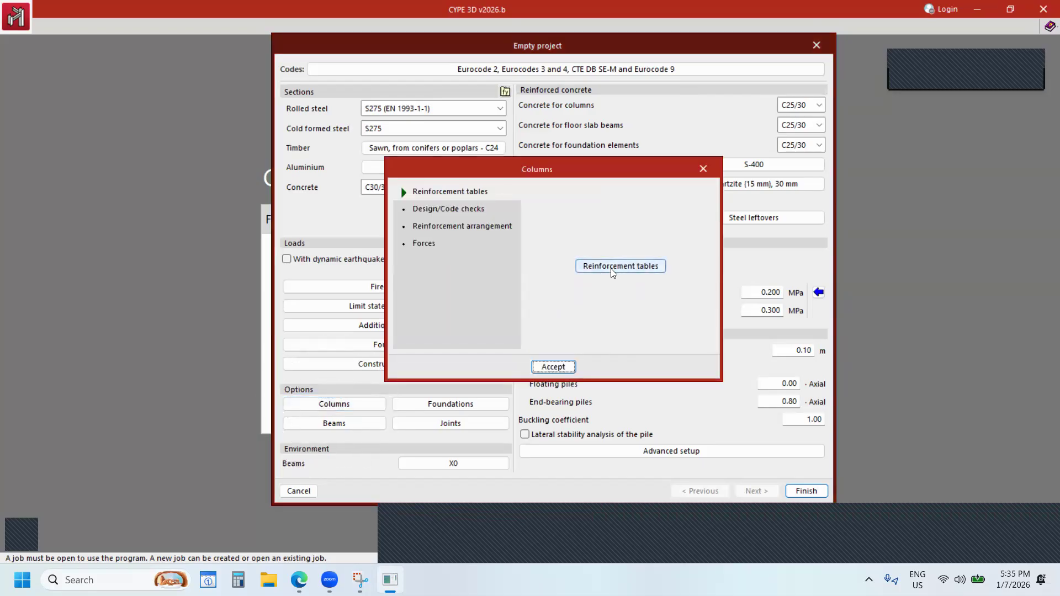
left_click(627, 266)
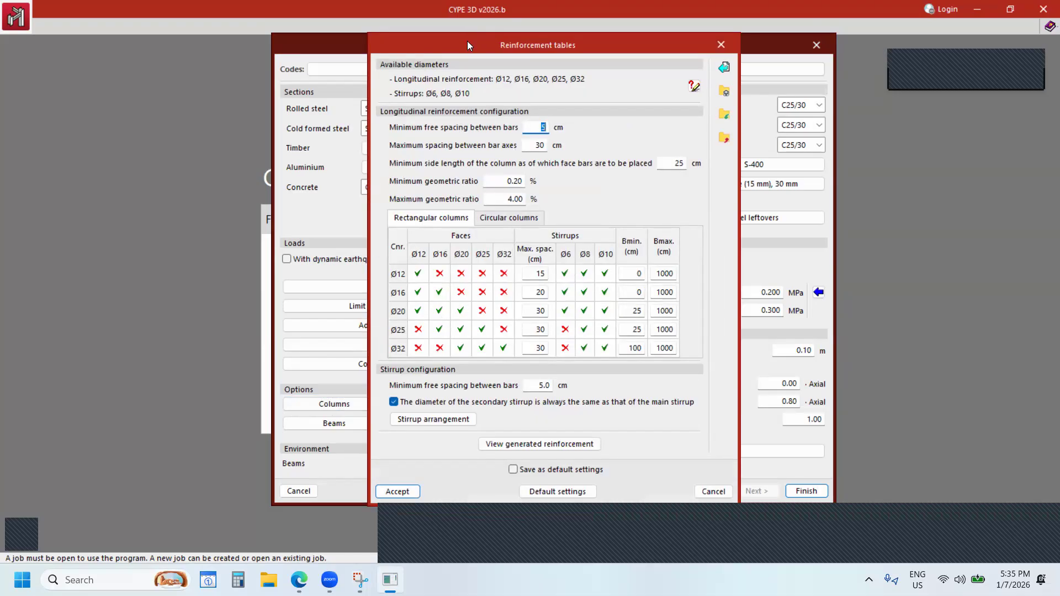
left_click_drag(467, 44, 425, 29)
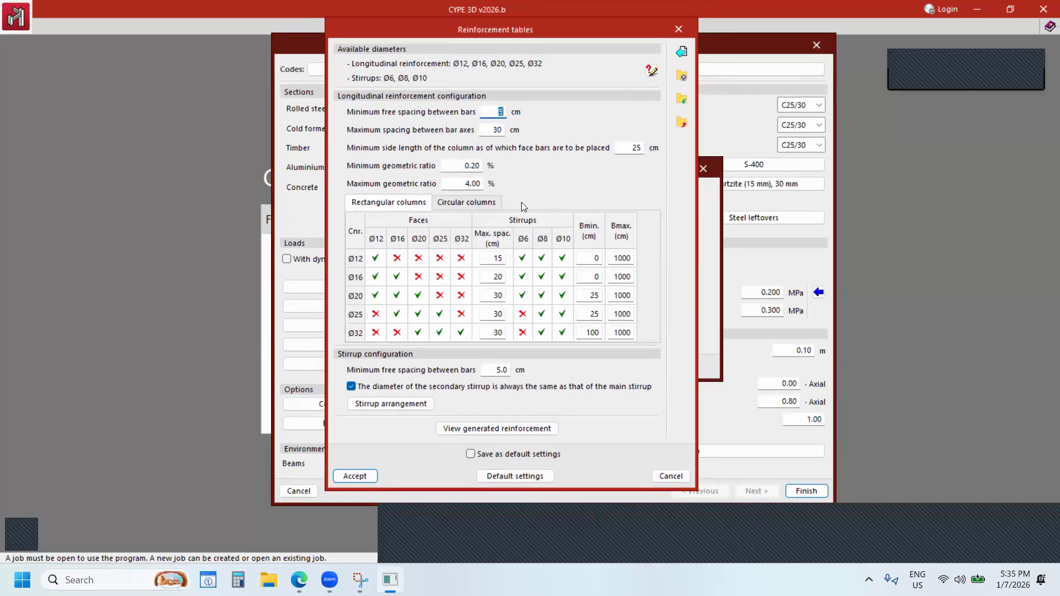
left_click(463, 204)
left_click(392, 207)
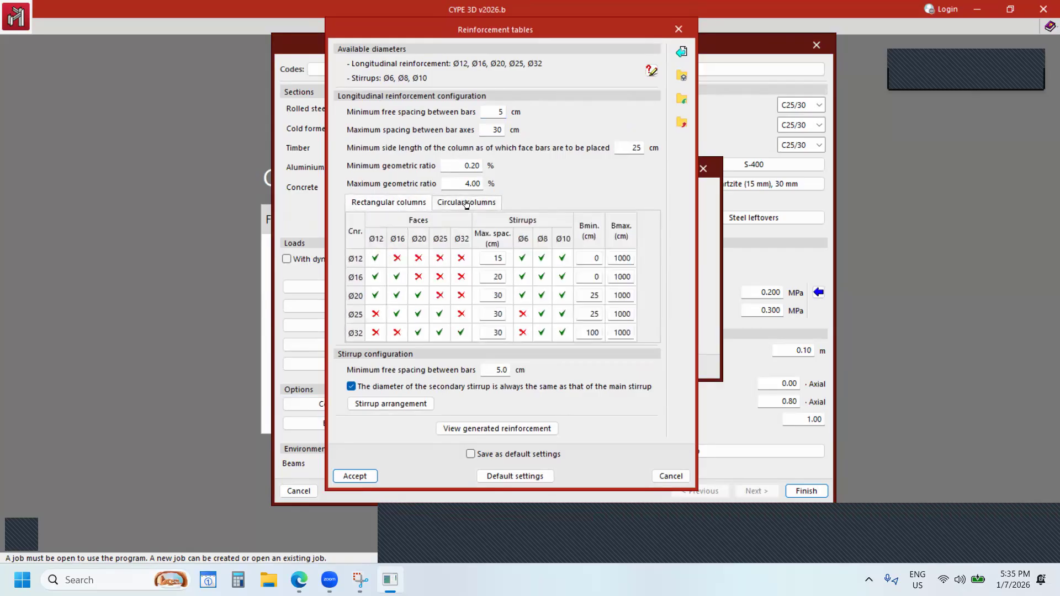
Try the four simple crosstie shapes in the column stirrup arrangement, cancel the changes and close the column options.
left_click(467, 202)
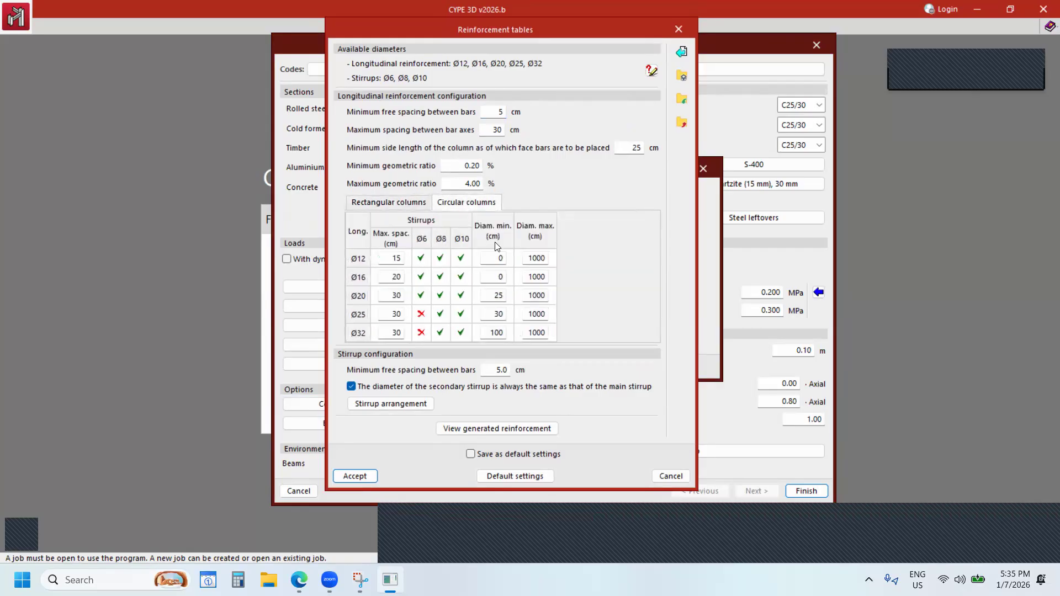
left_click(396, 404)
left_click(356, 65)
left_click(445, 65)
left_click(489, 65)
left_click(400, 65)
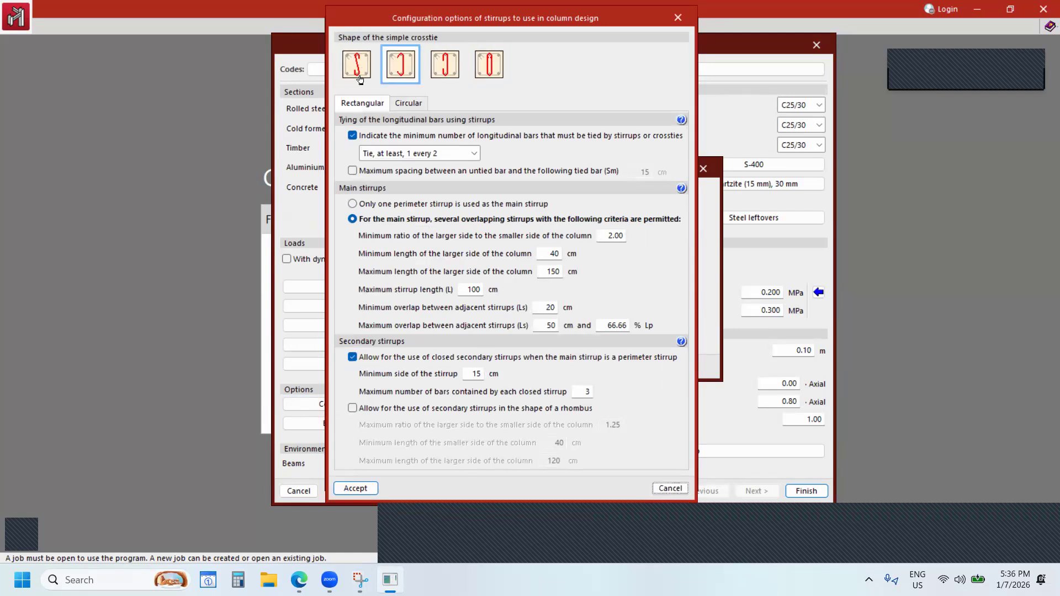
left_click(357, 65)
left_click(401, 66)
left_click(445, 66)
left_click(495, 67)
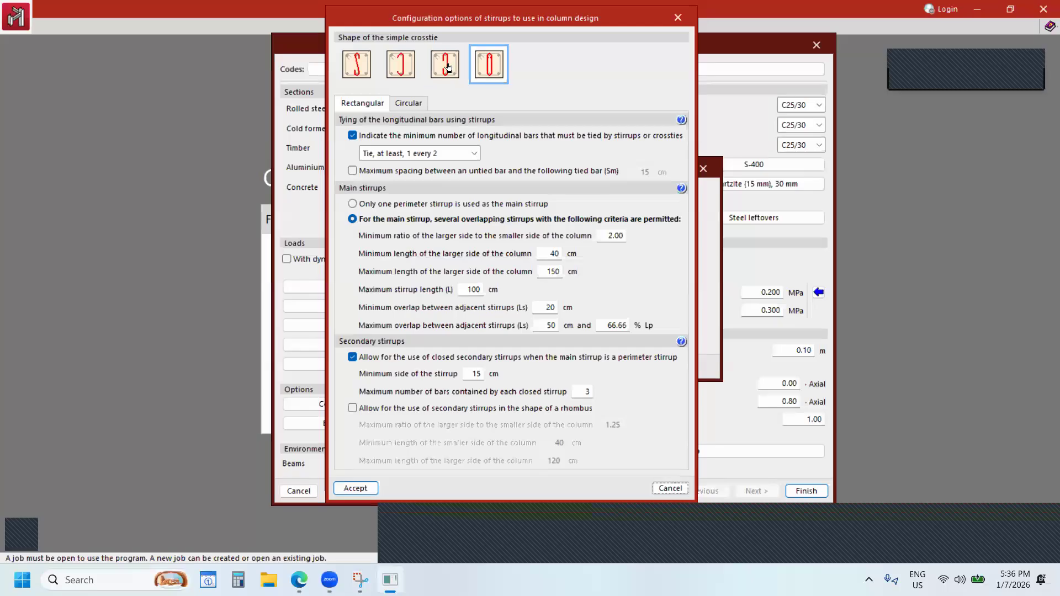
left_click(363, 71)
left_click(407, 70)
left_click(446, 68)
left_click(486, 69)
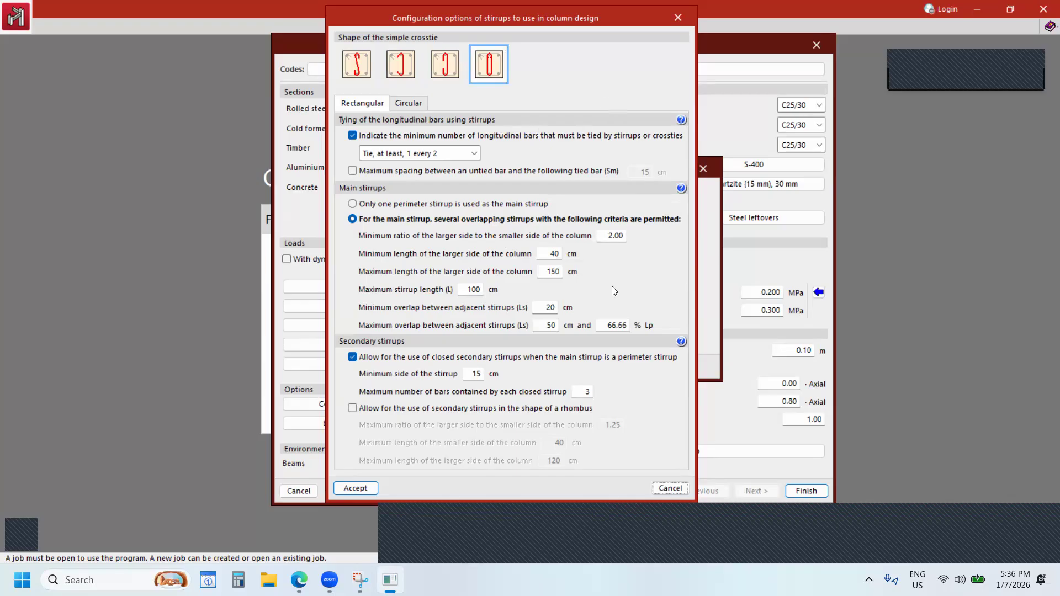
left_click(662, 489)
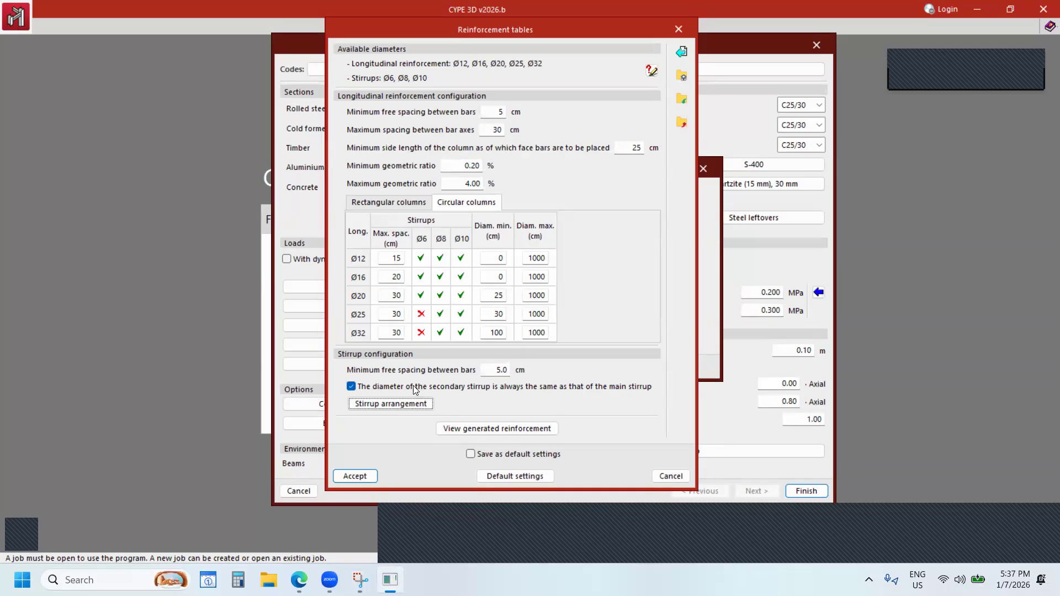
left_click(670, 475)
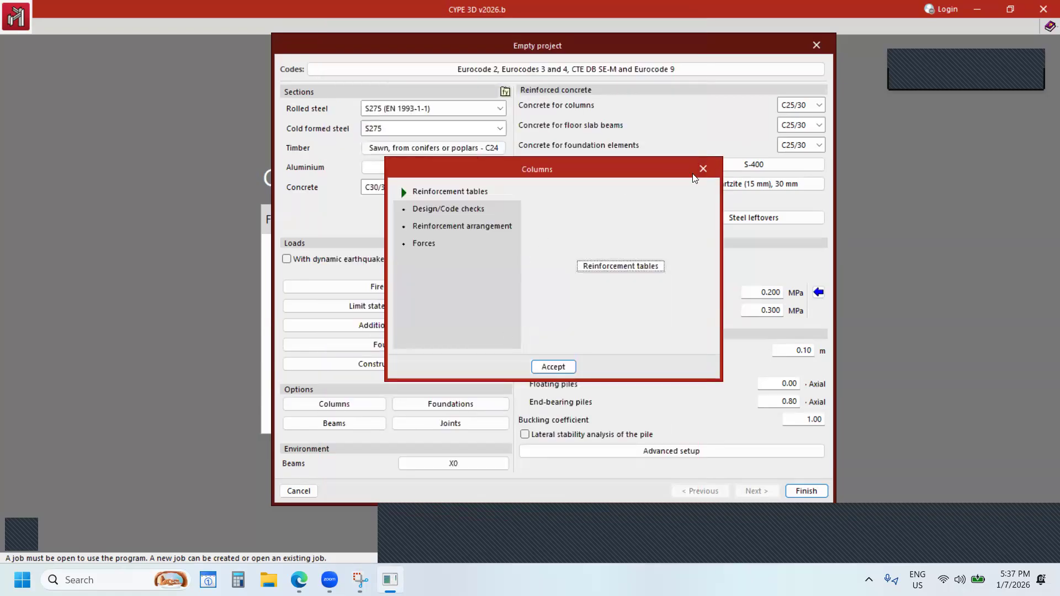
left_click(553, 367)
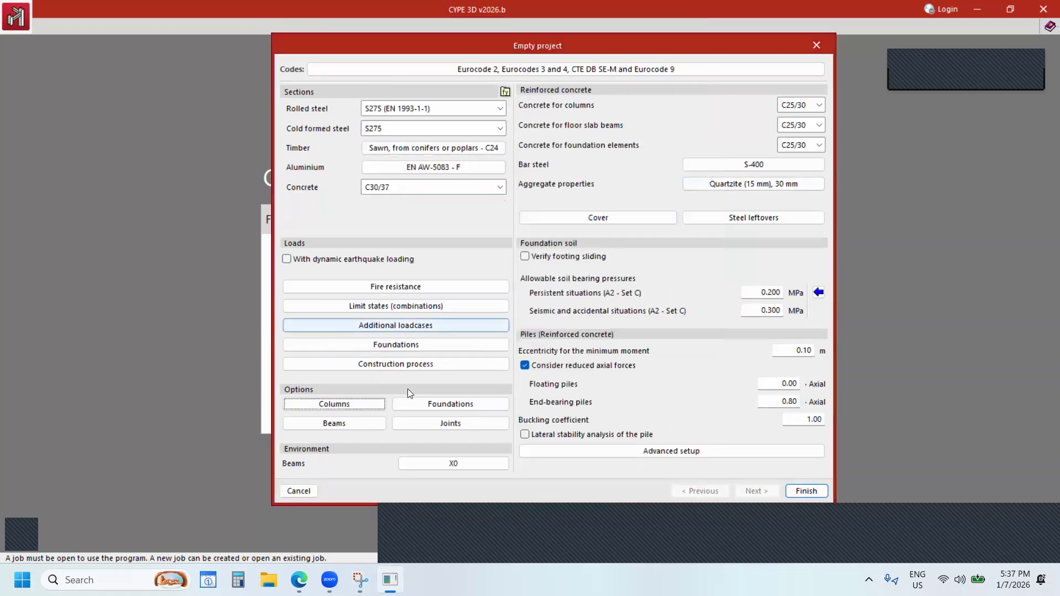
Examine the beam reinforcement options and the foundation options, closing each without changes.
left_click(336, 422)
left_click(555, 228)
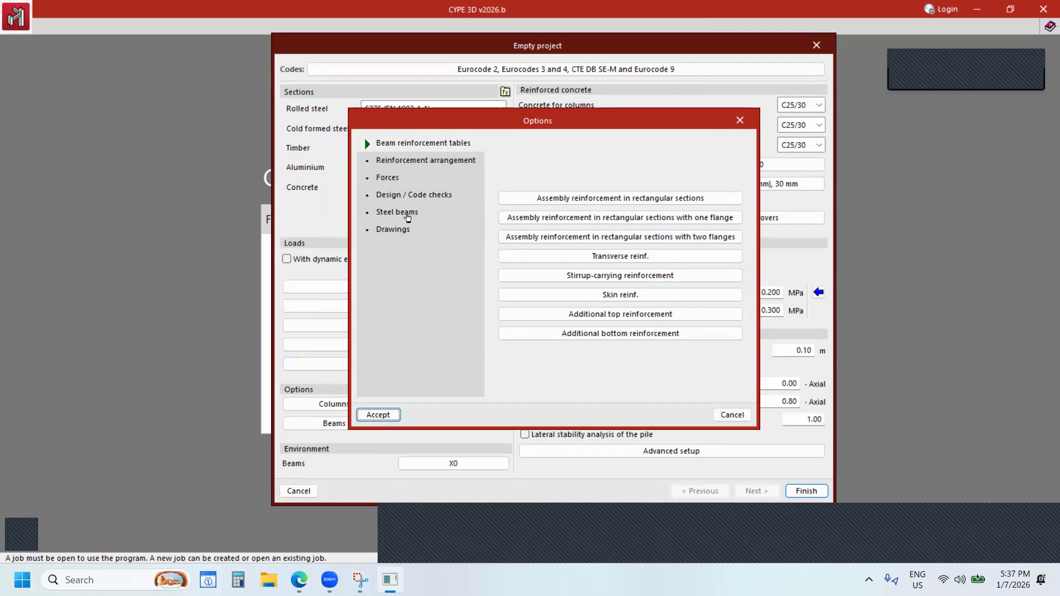
left_click(739, 121)
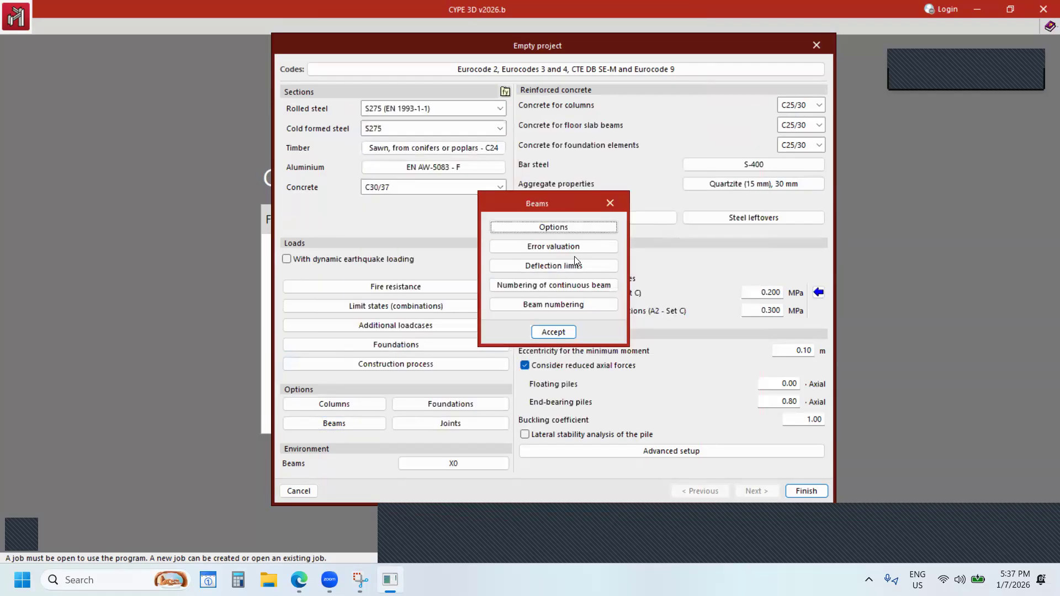
left_click(612, 204)
left_click(446, 405)
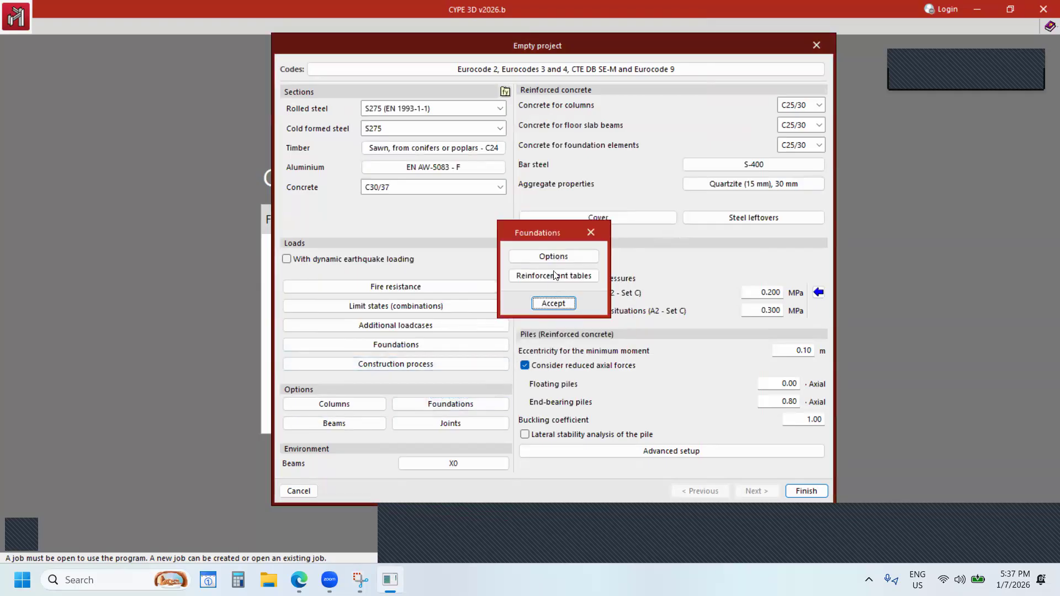
left_click(552, 256)
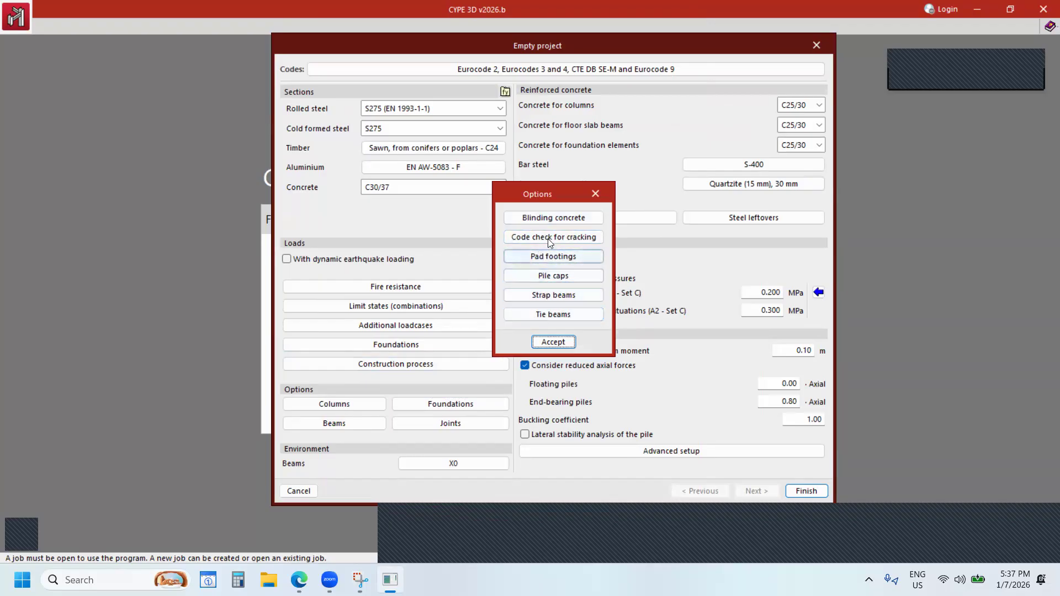
left_click(594, 194)
left_click(591, 232)
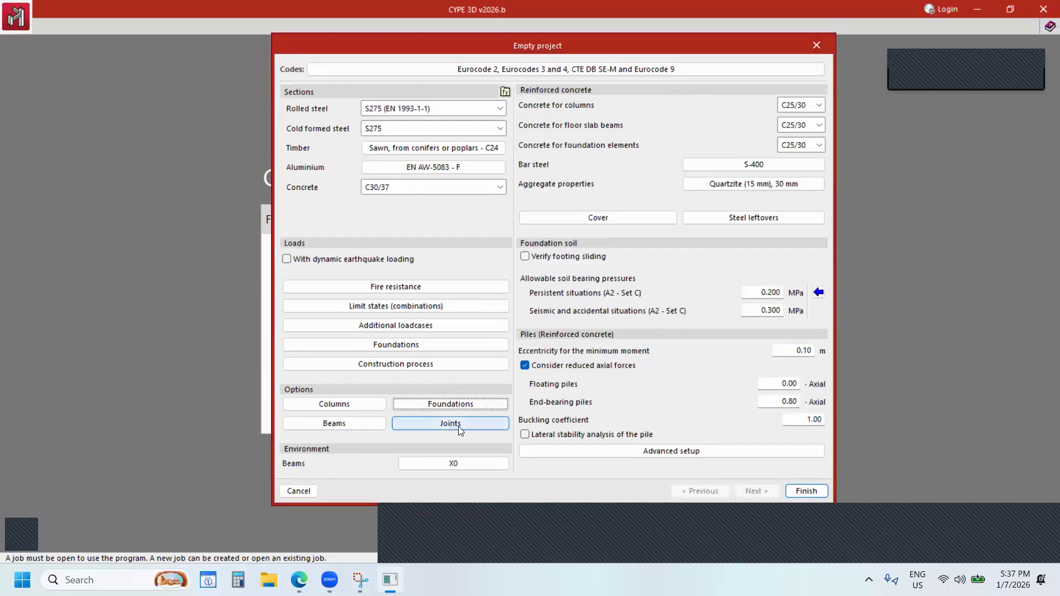
Set the joint materials to S275 (EN 1993-1-1) rolled steel and ISO 898 C8.8 bolts, choose the concrete grade, and accept.
left_click(454, 423)
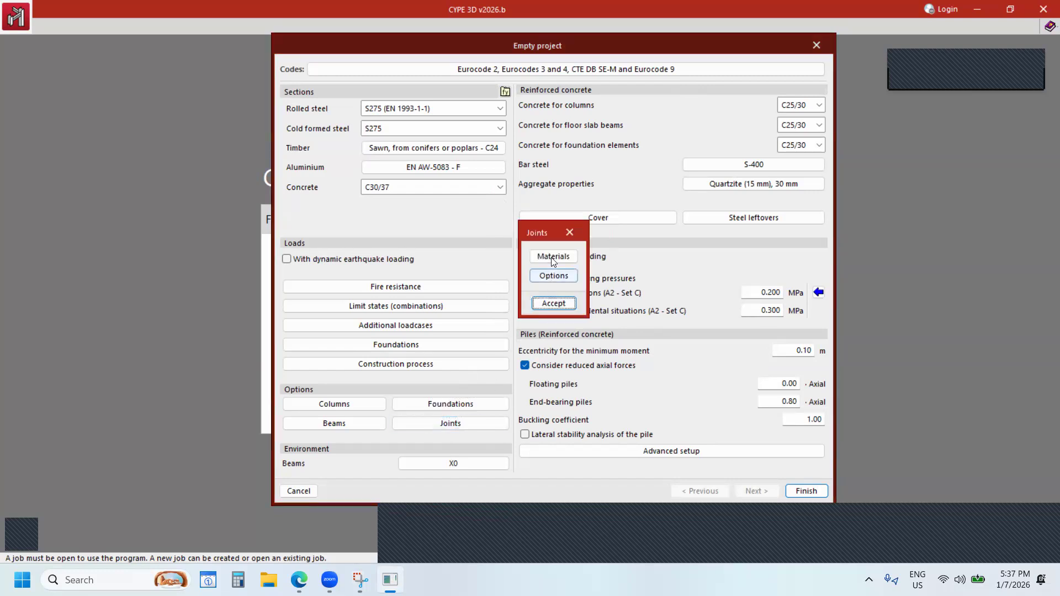
left_click(552, 258)
left_click(576, 248)
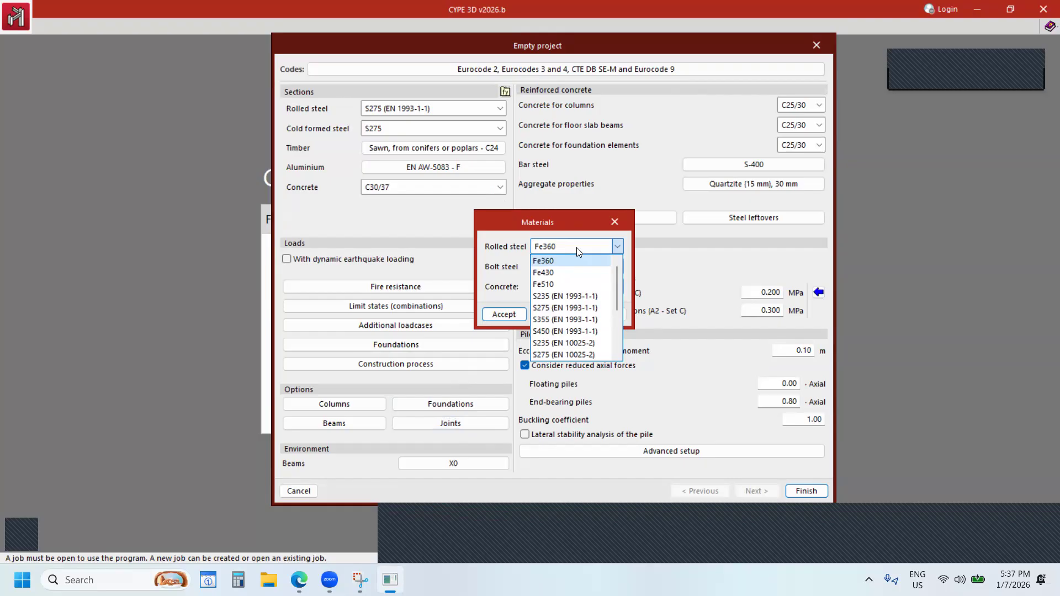
left_click(553, 308)
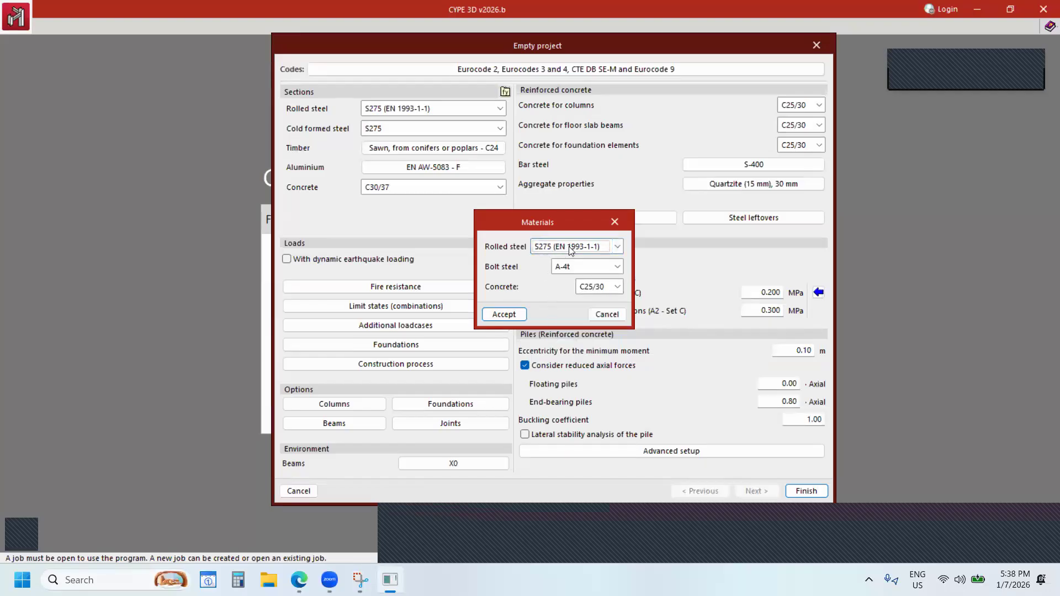
left_click(580, 271)
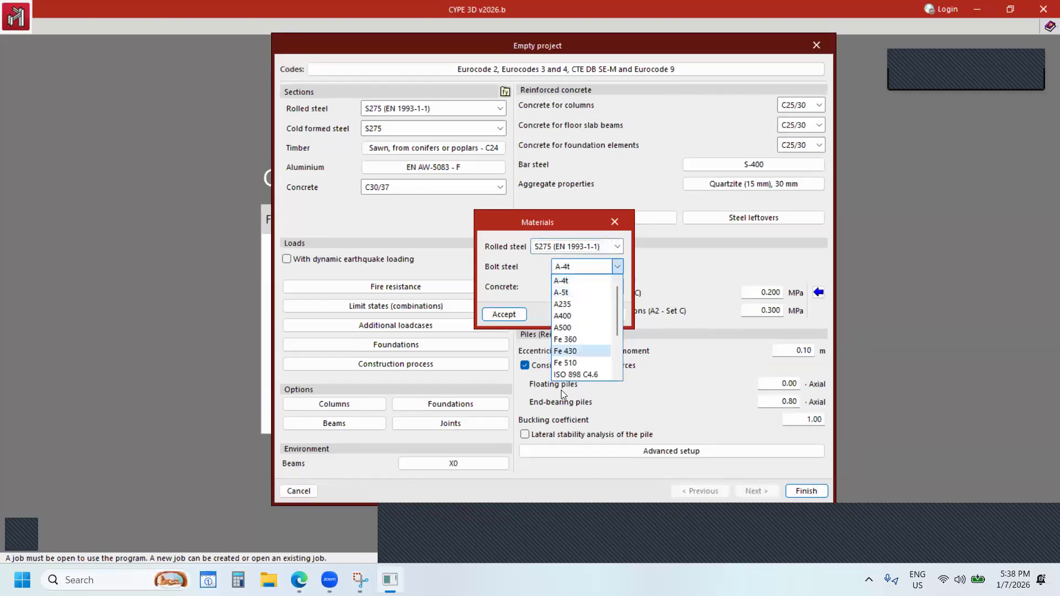
scroll(580, 338, "down", 2)
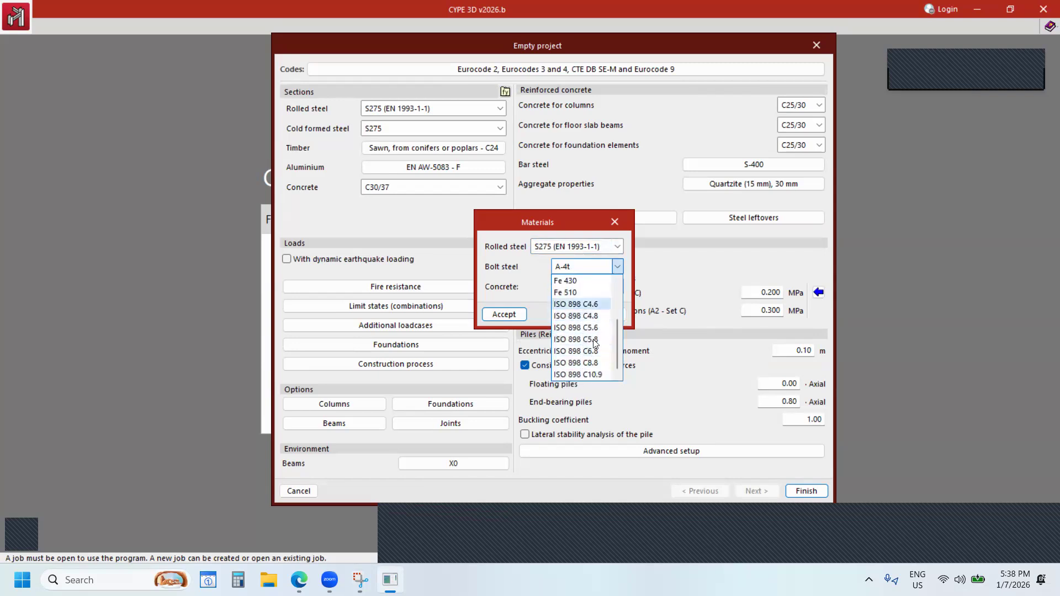
left_click(594, 363)
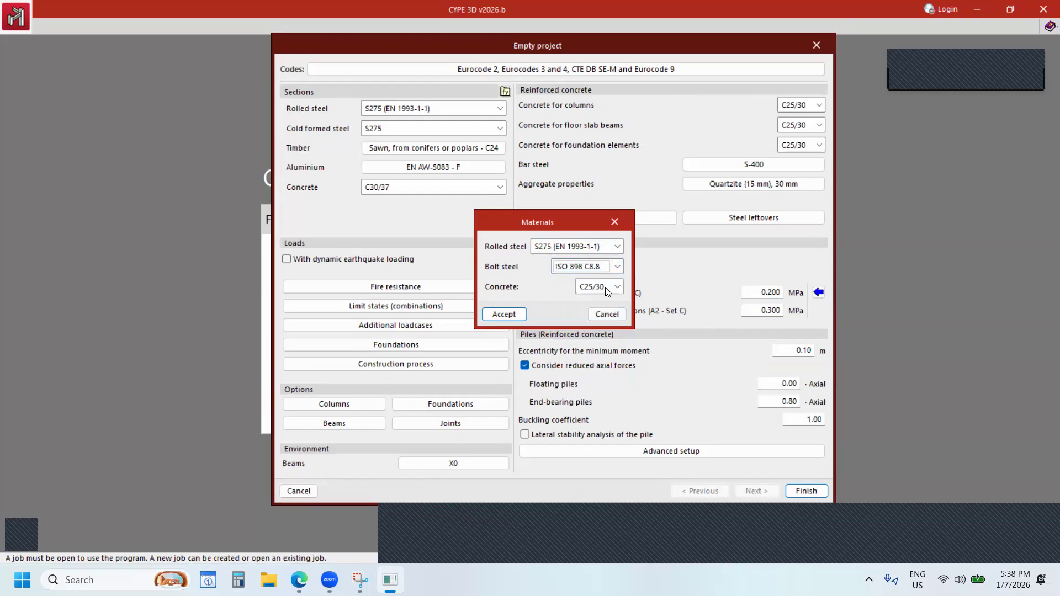
left_click(611, 291)
left_click(590, 311)
left_click(507, 314)
Open the joint options and examine the non-prestressed and prestressed bolt settings, including the uncommon diameters.
left_click(554, 276)
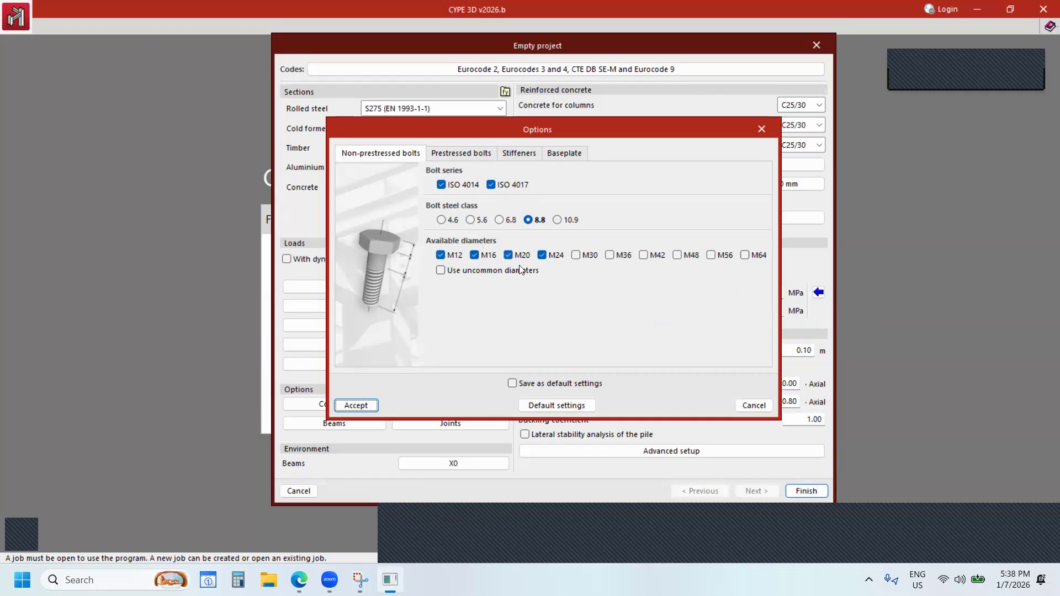
left_click(440, 271)
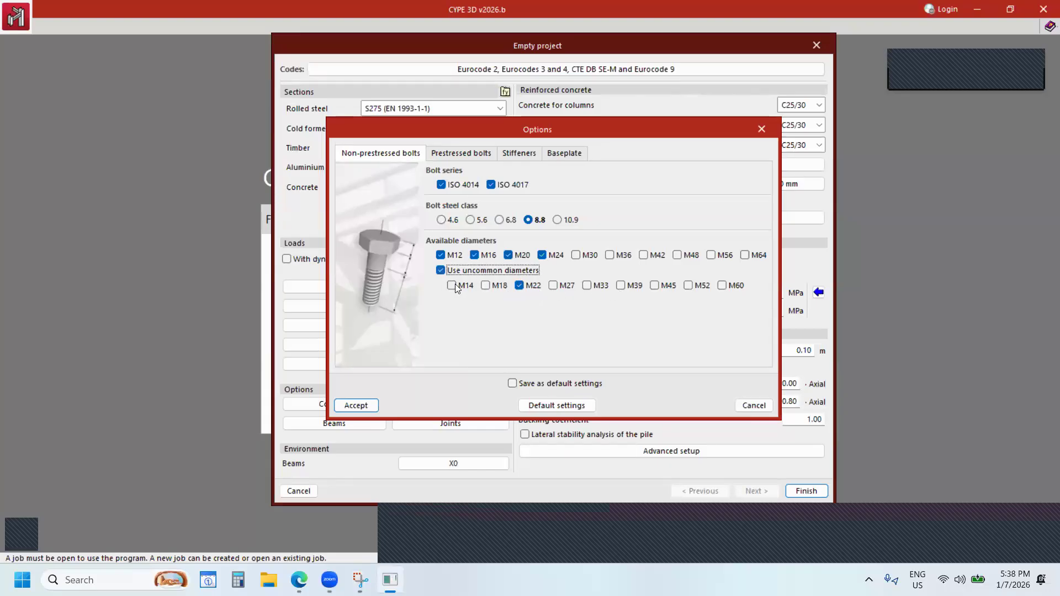
left_click(441, 270)
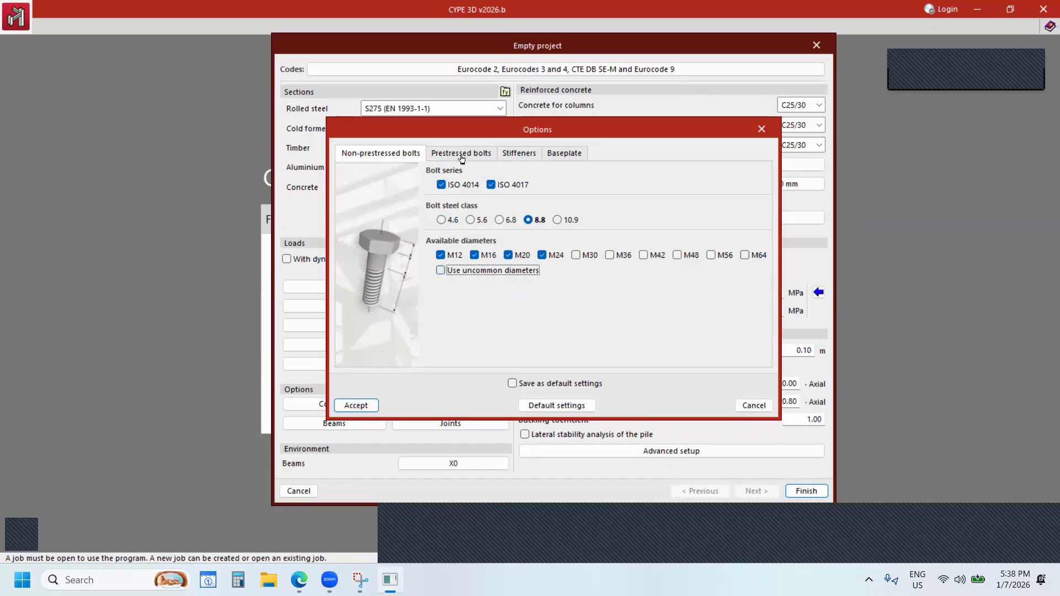
left_click(461, 155)
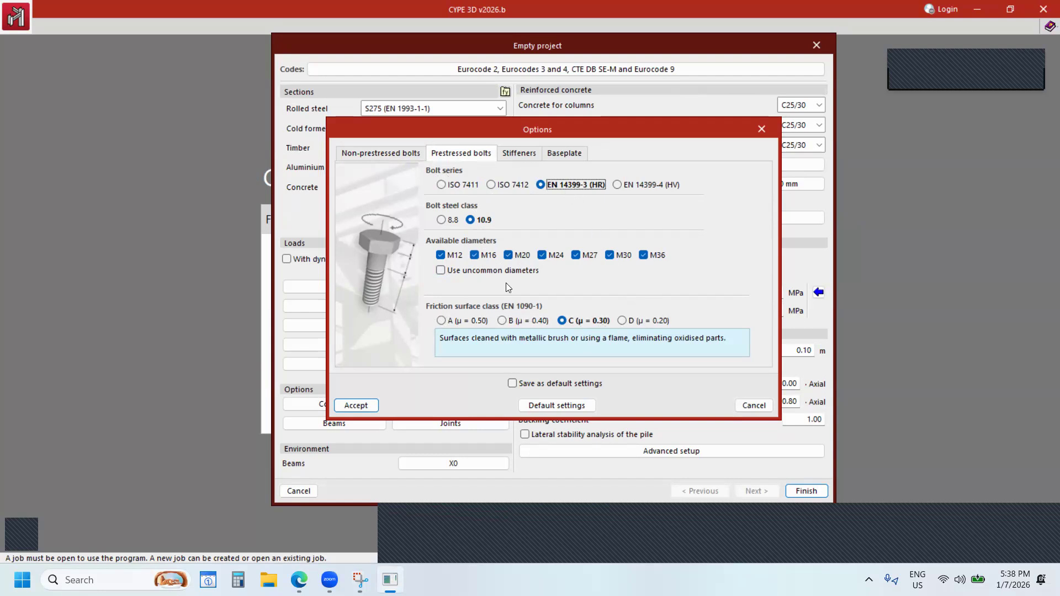
Try stiffeners without trims for beams fixed to the column web, and return to stiffeners with trims.
left_click(523, 155)
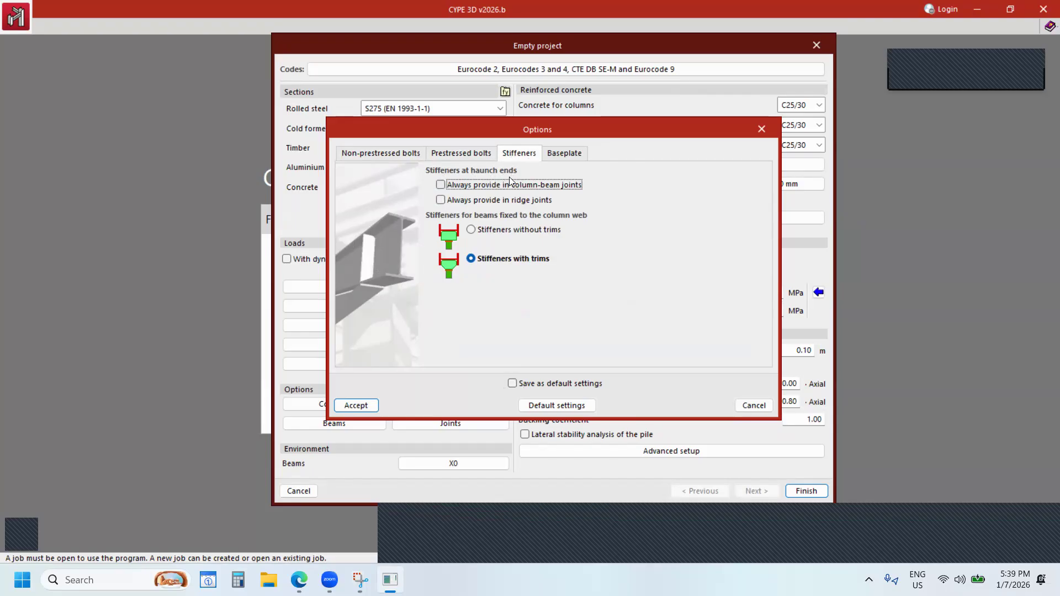
mouse_move(512, 195)
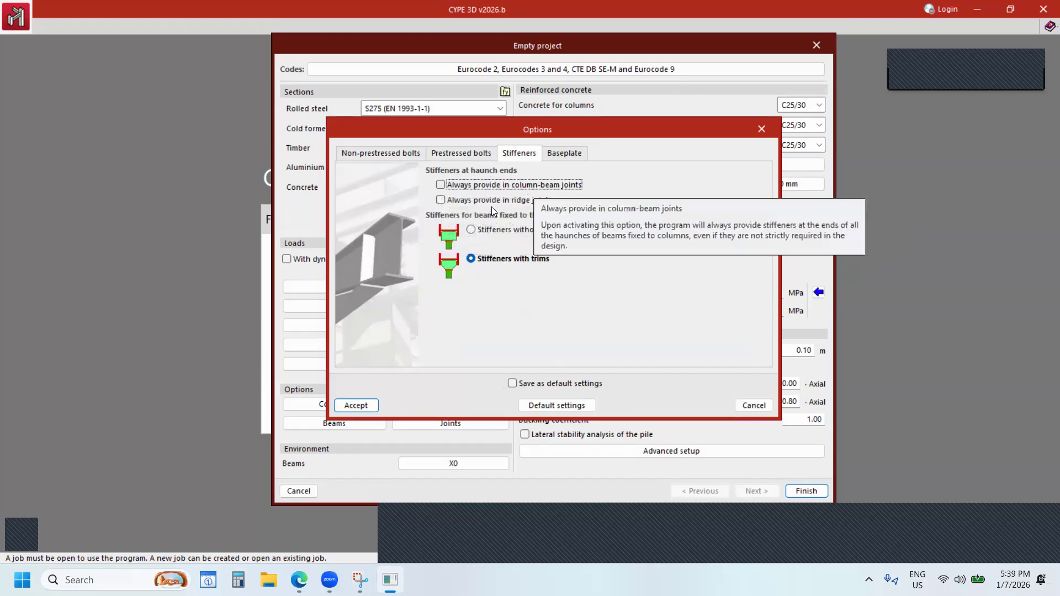
left_click(471, 231)
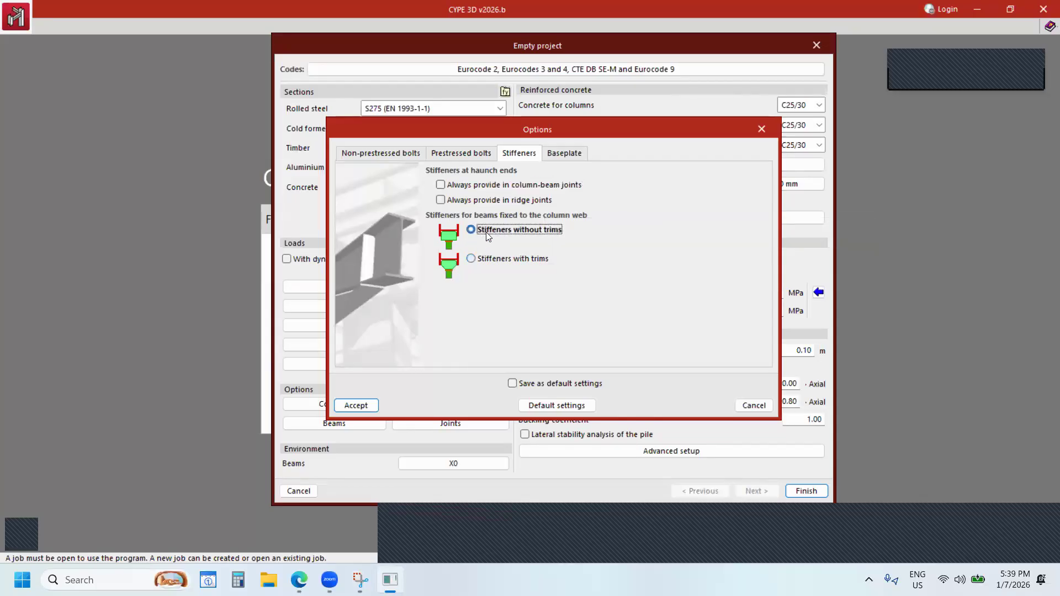
left_click(471, 258)
Examine the baseplate settings and the option to save as default settings, and close the joint options.
left_click(563, 153)
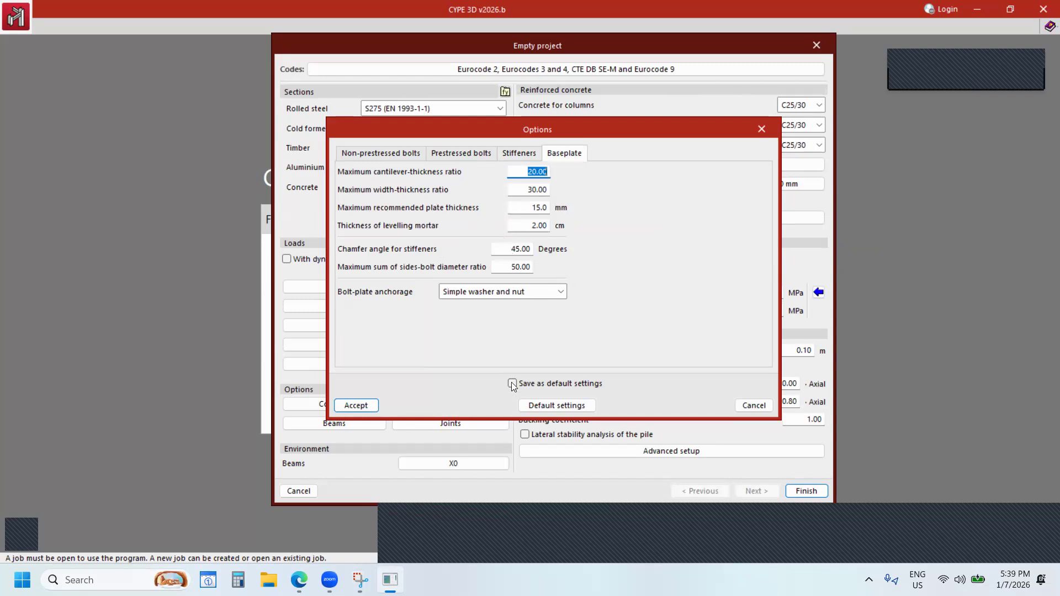
key("ctrl")
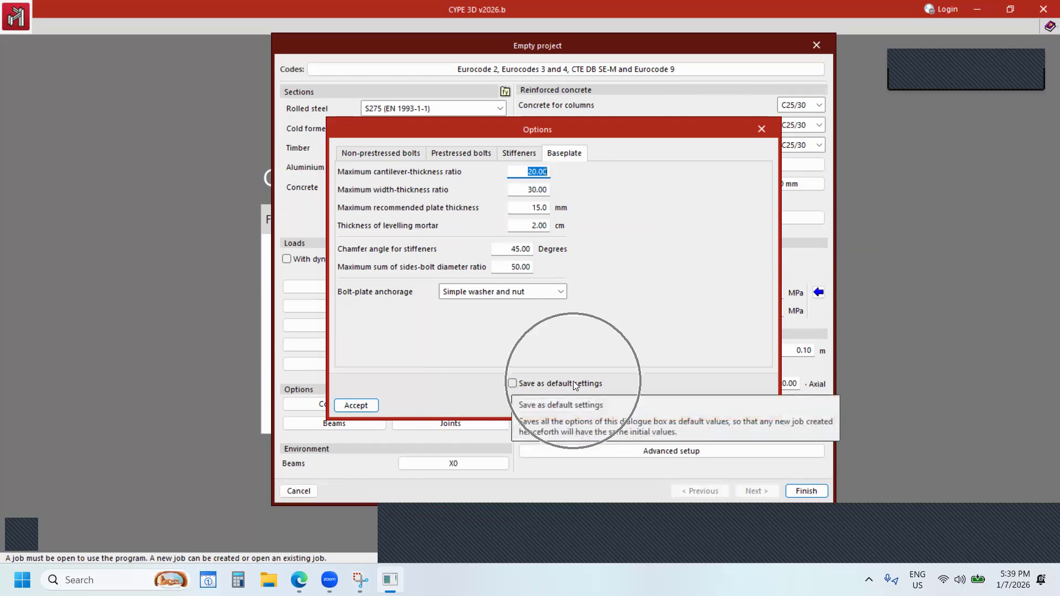
key("ctrl")
key("ctrl")
key("ctrl")
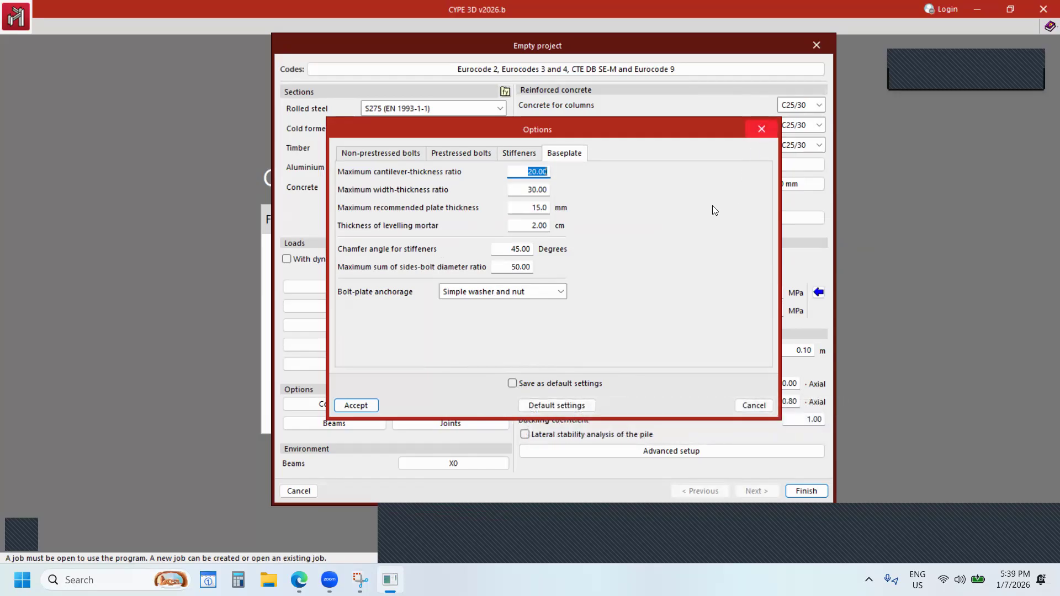
left_click(760, 130)
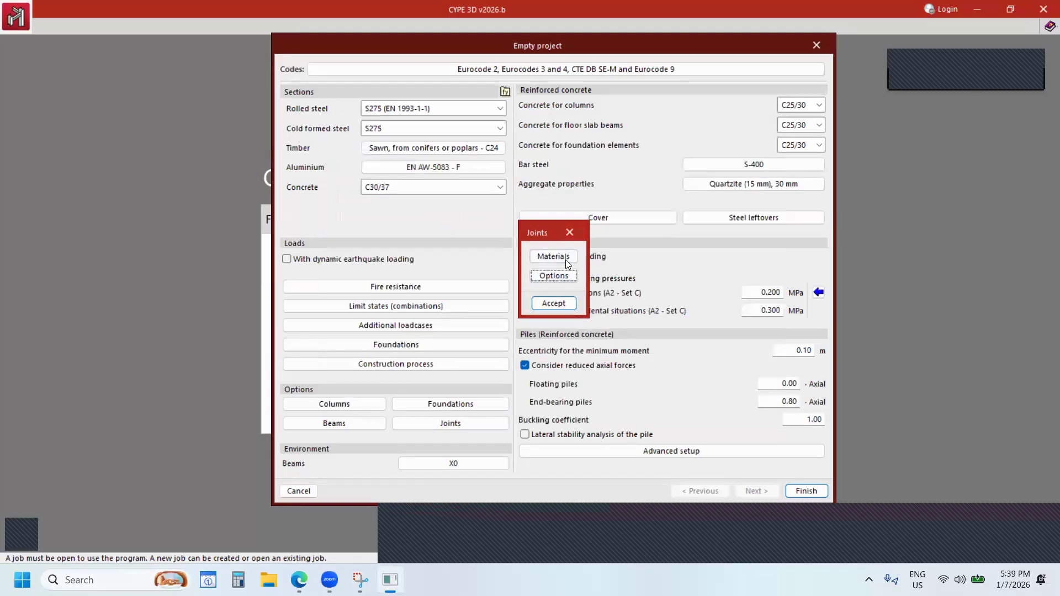
left_click(568, 233)
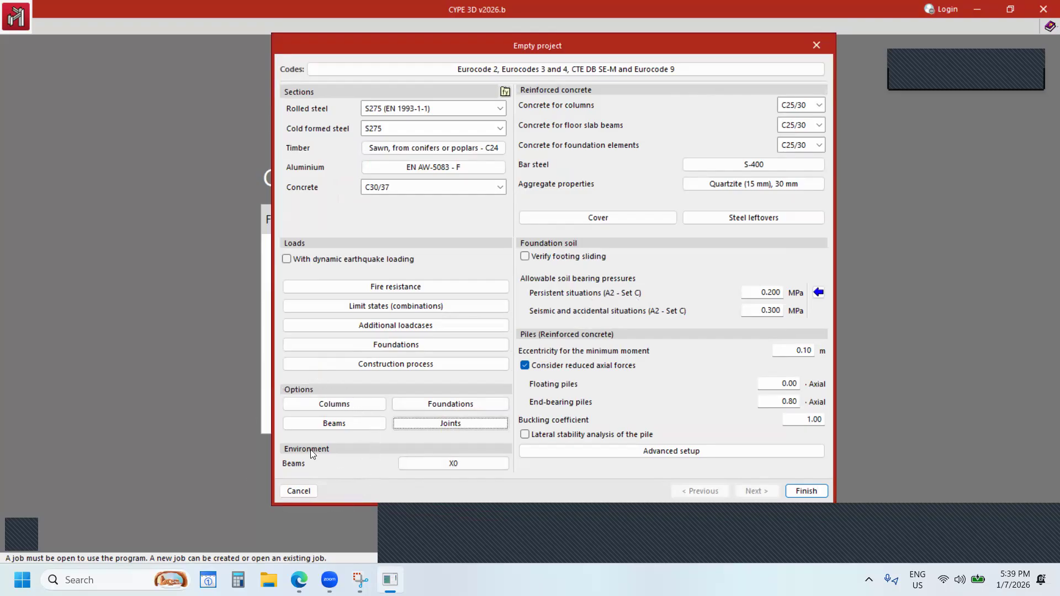
Open the beam environment settings and examine the exposure classes, including corrosion from sea water, freeze/thaw attack and chemical attack.
left_click(457, 463)
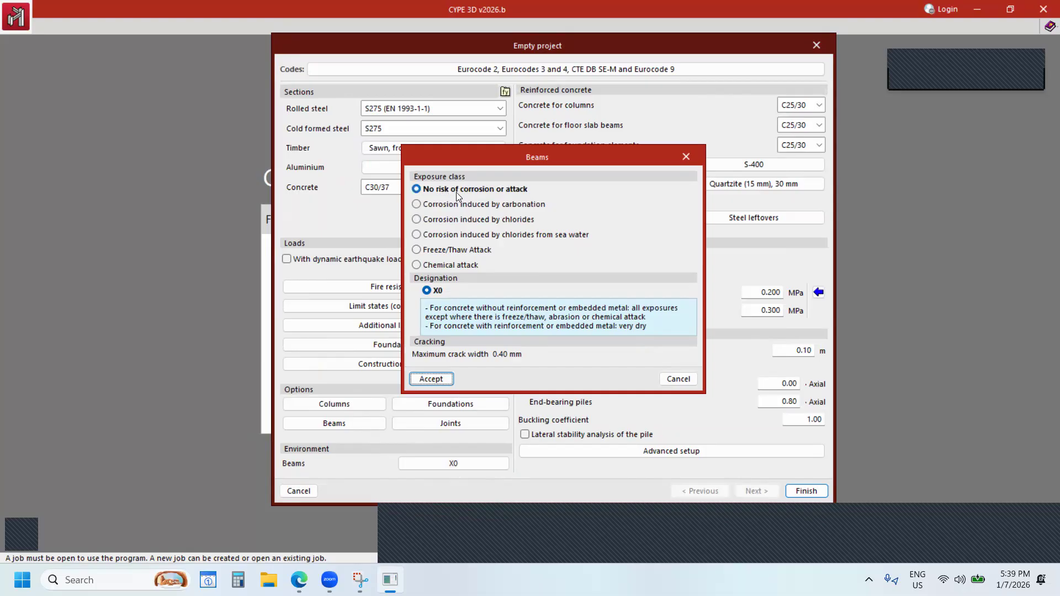
left_click(423, 209)
left_click(487, 220)
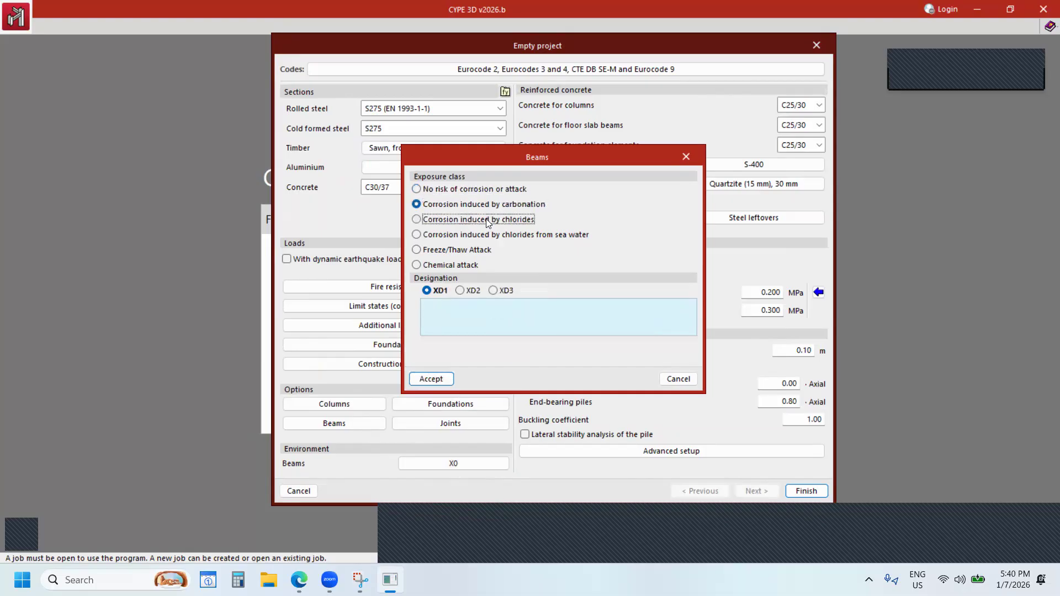
left_click(494, 235)
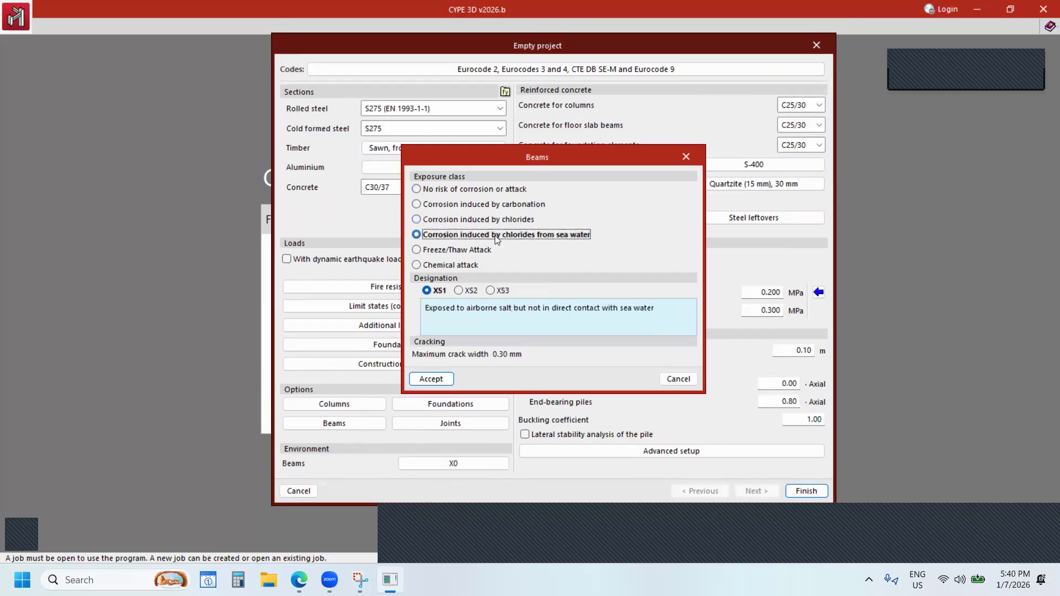
left_click(469, 251)
left_click(448, 265)
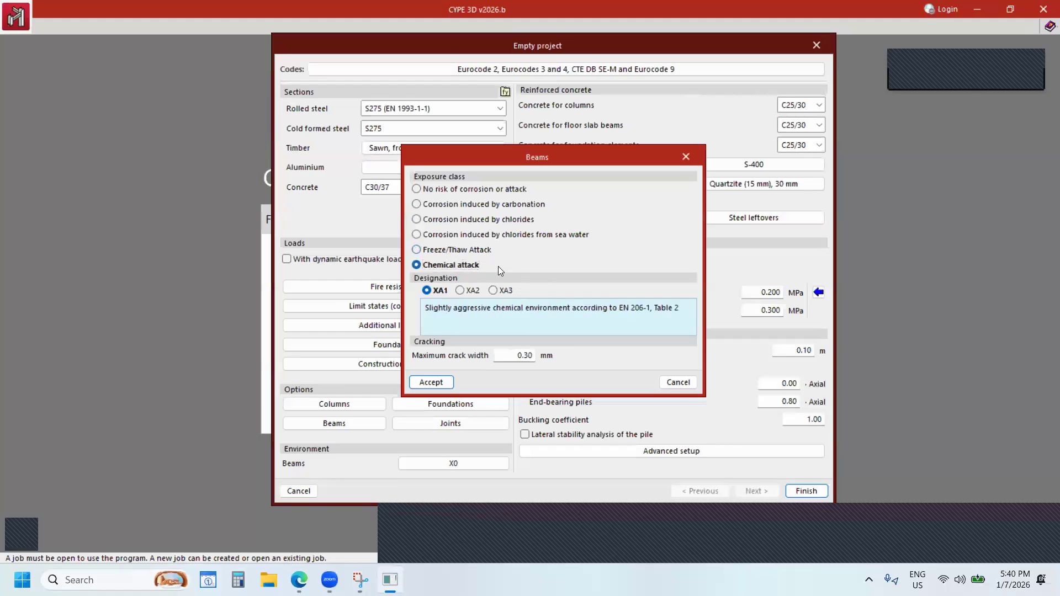
left_click(436, 250)
left_click(435, 234)
Try the XD3 designation for corrosion induced by chlorides, return to no risk of corrosion or attack, and close the beam environment settings.
left_click(436, 220)
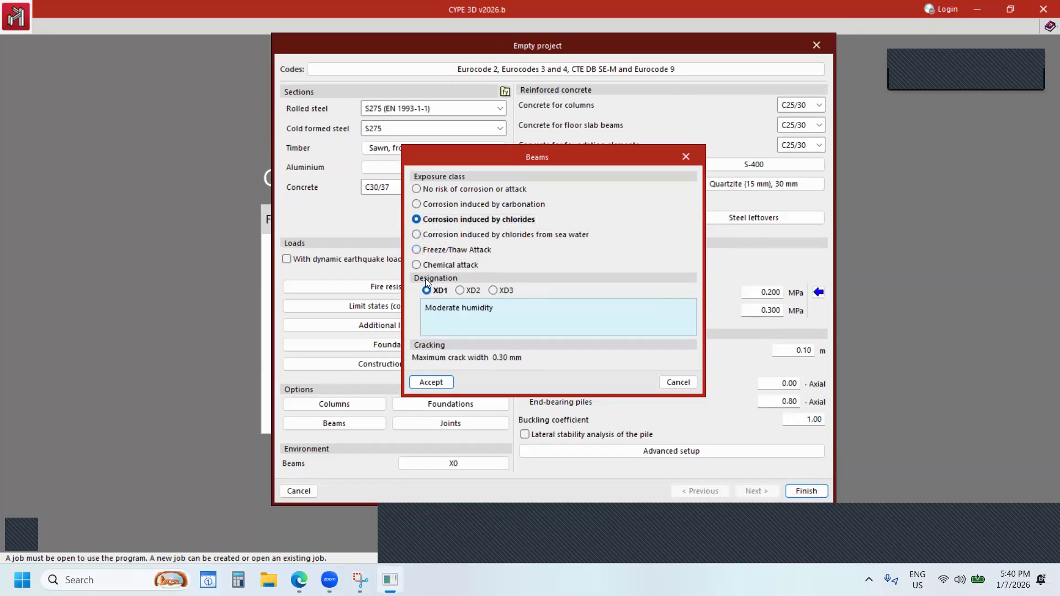
left_click(482, 292)
key("Right")
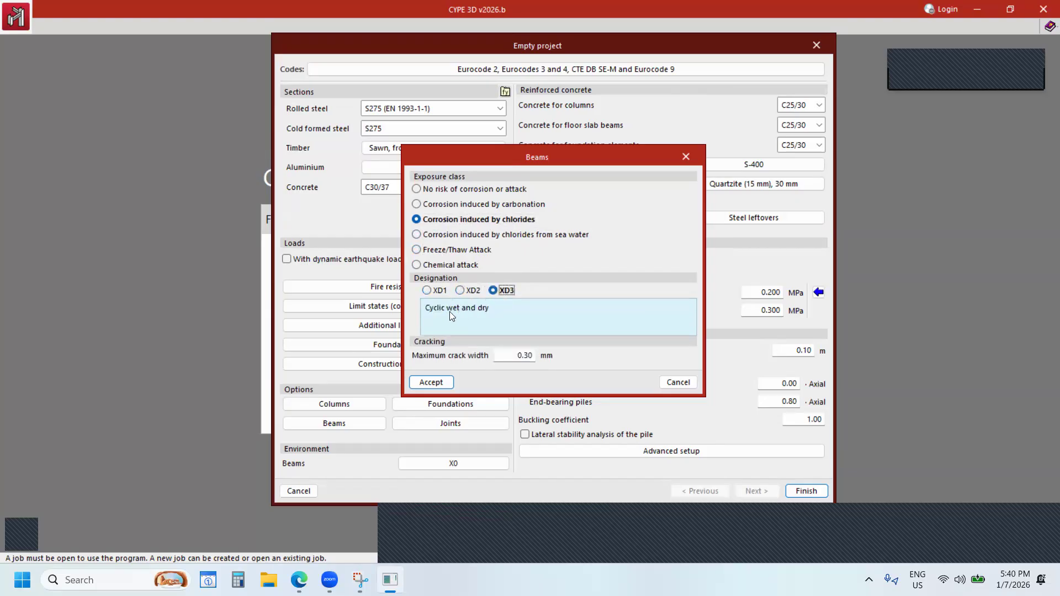
left_click(450, 310)
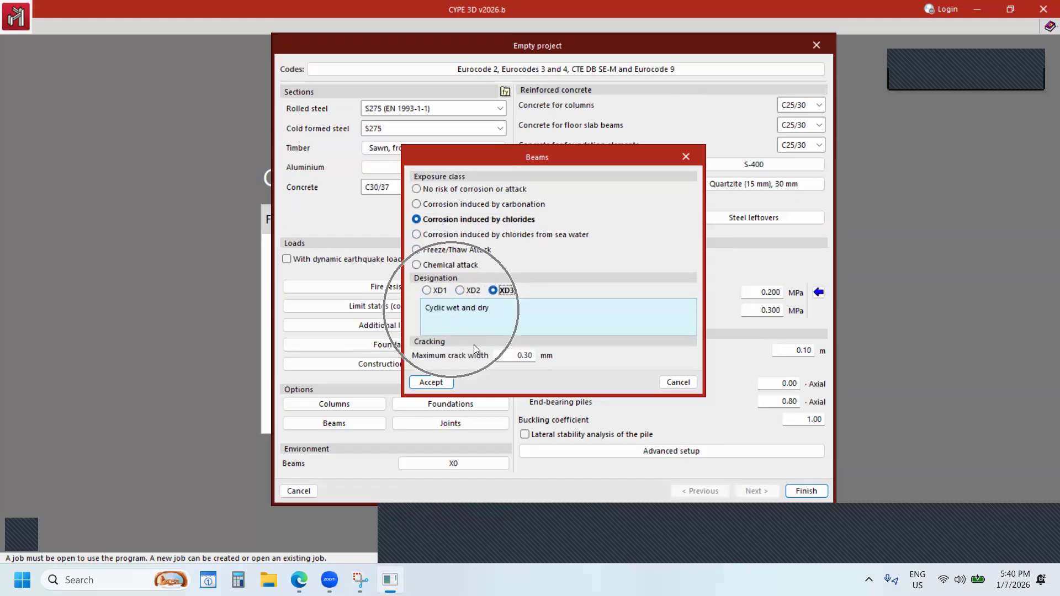
key("Tab")
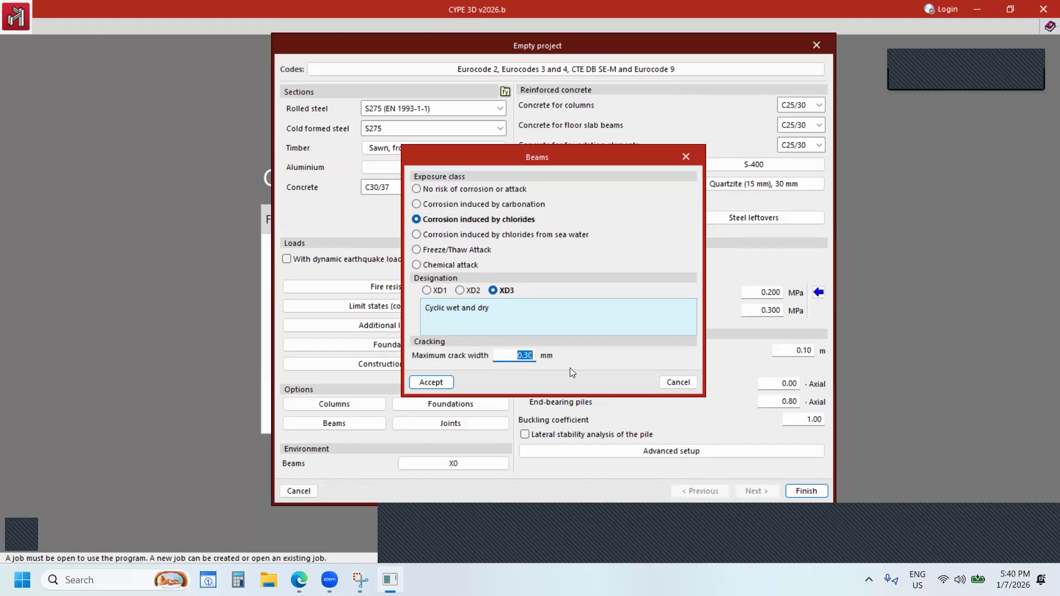
left_click(438, 188)
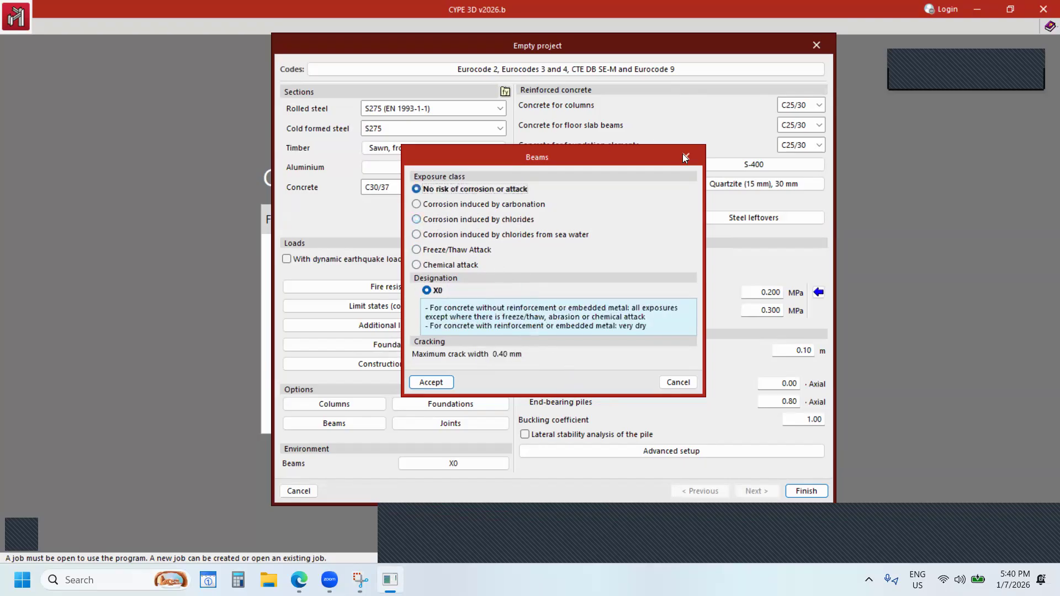
left_click(684, 157)
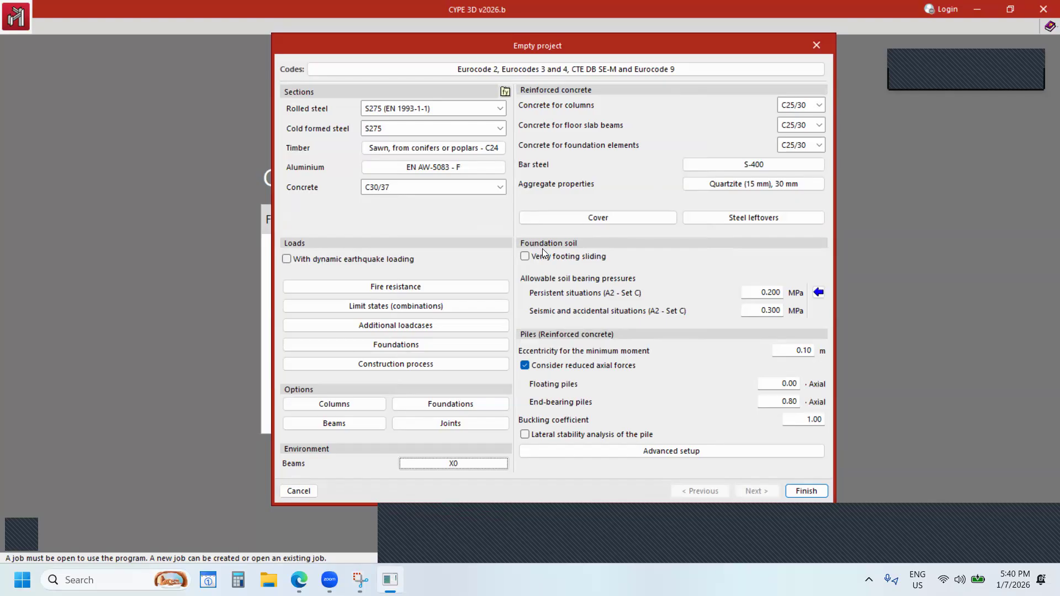
Enable the footing sliding verification and check its adherence and soil-footing friction angle values.
key("ctrl")
key("ctrl")
left_click(525, 257)
key("ctrl")
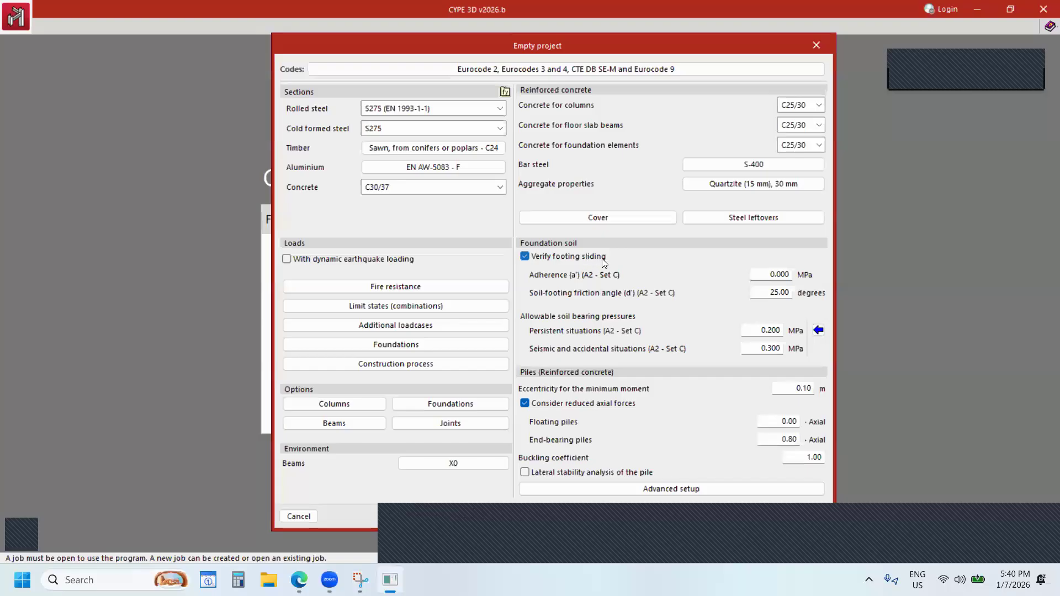
double_click(772, 291)
double_click(774, 275)
key("Tab")
Examine the allowable soil bearing pressures for persistent situations and for seismic and accidental situations.
left_click(766, 330)
key("ctrl")
key("ctrl")
key("ctrl")
key("ctrl")
left_click(756, 330)
key("Tab")
left_click(764, 328)
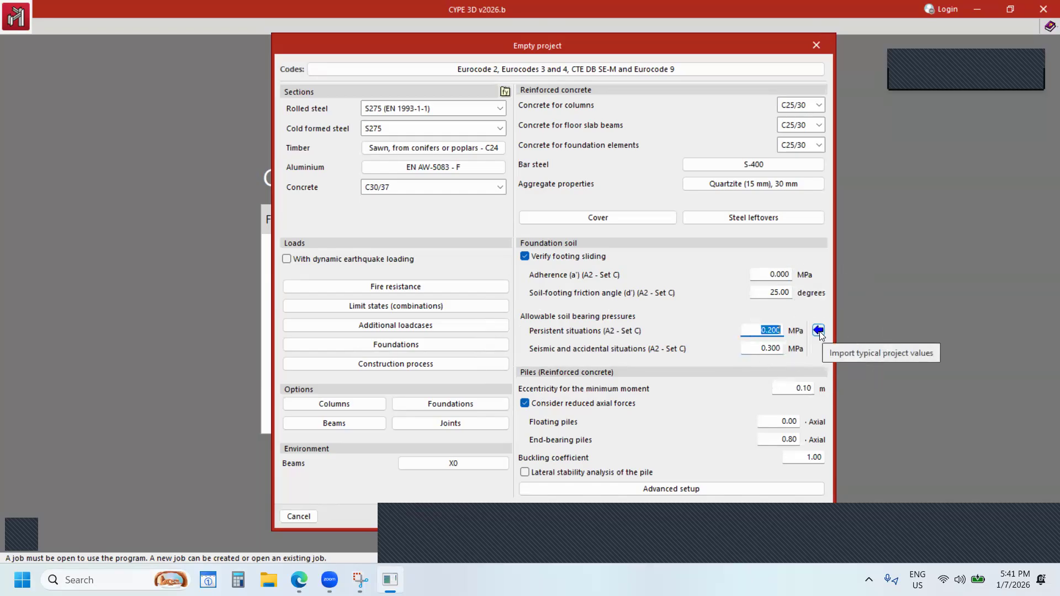
Open the import of typical project values and compare the bearing pressures of the sand and clay soil types.
left_click(818, 331)
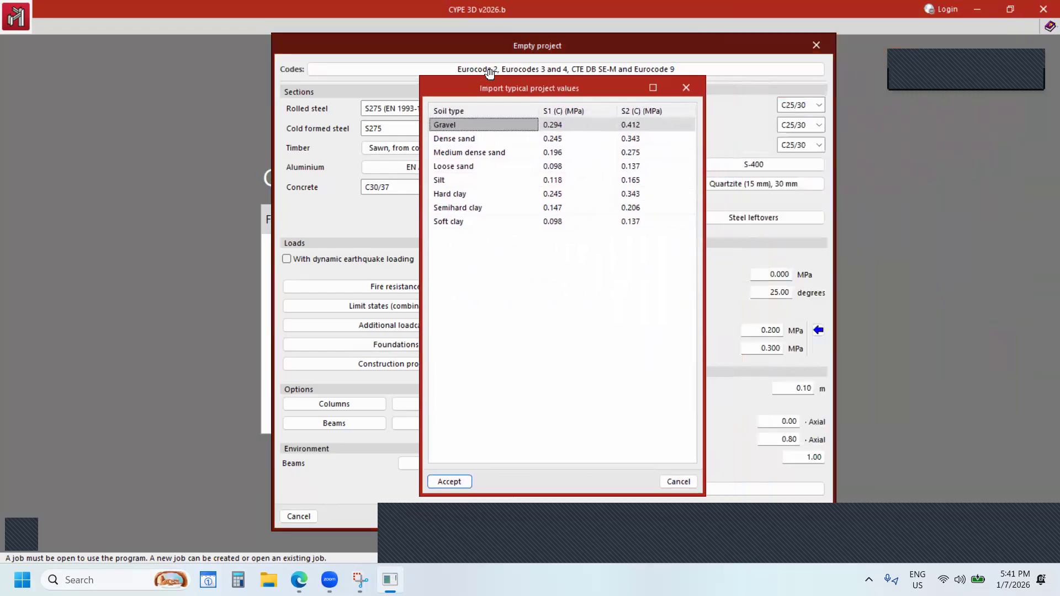
key("Right")
key("Right")
left_click(552, 128)
left_click(426, 113)
left_click(425, 128)
left_click(425, 142)
left_click(429, 156)
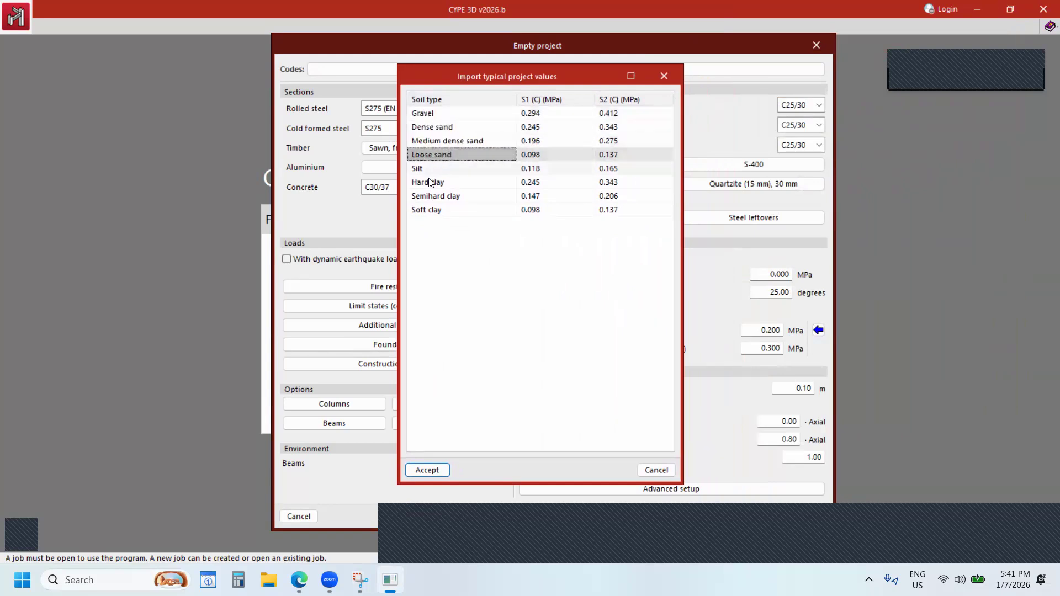
left_click(430, 183)
left_click(429, 128)
left_click(429, 146)
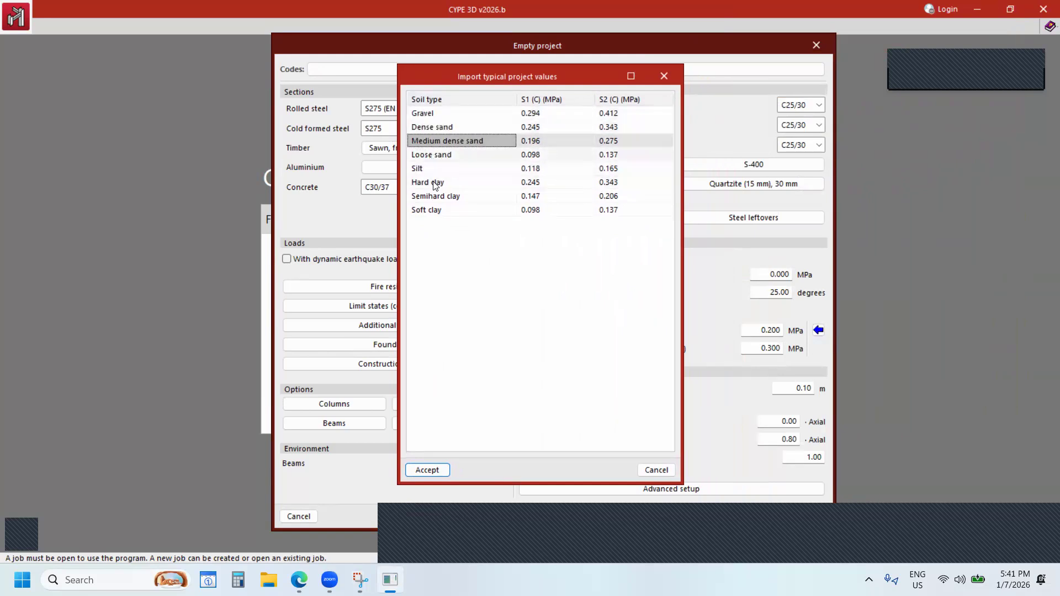
left_click(429, 158)
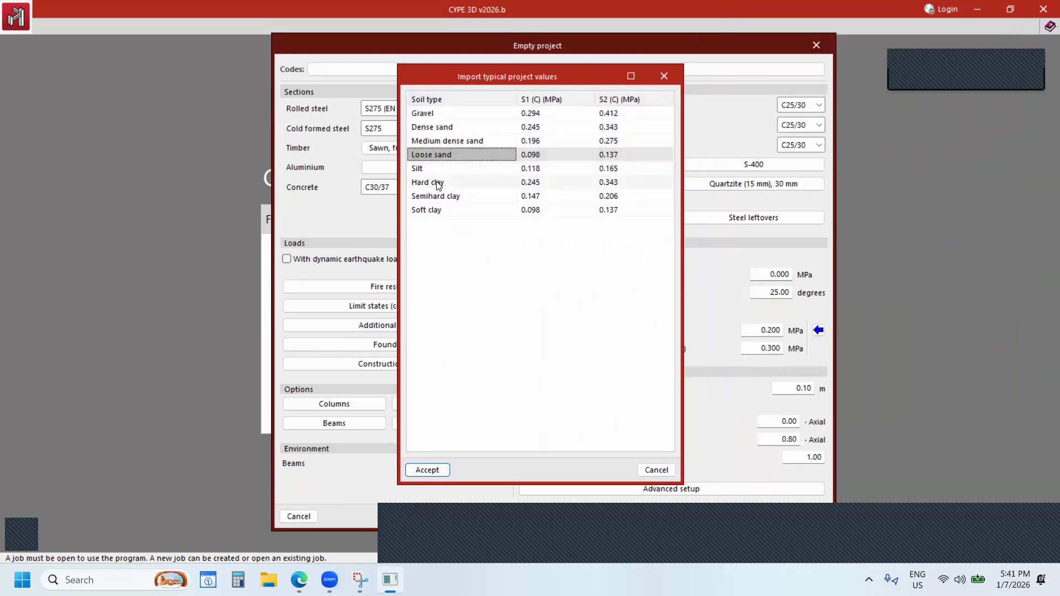
Assign the Dense sand values of 0.245 MPa and 0.343 MPa as the allowable soil bearing pressures.
left_click(547, 151)
left_click(545, 141)
left_click(546, 125)
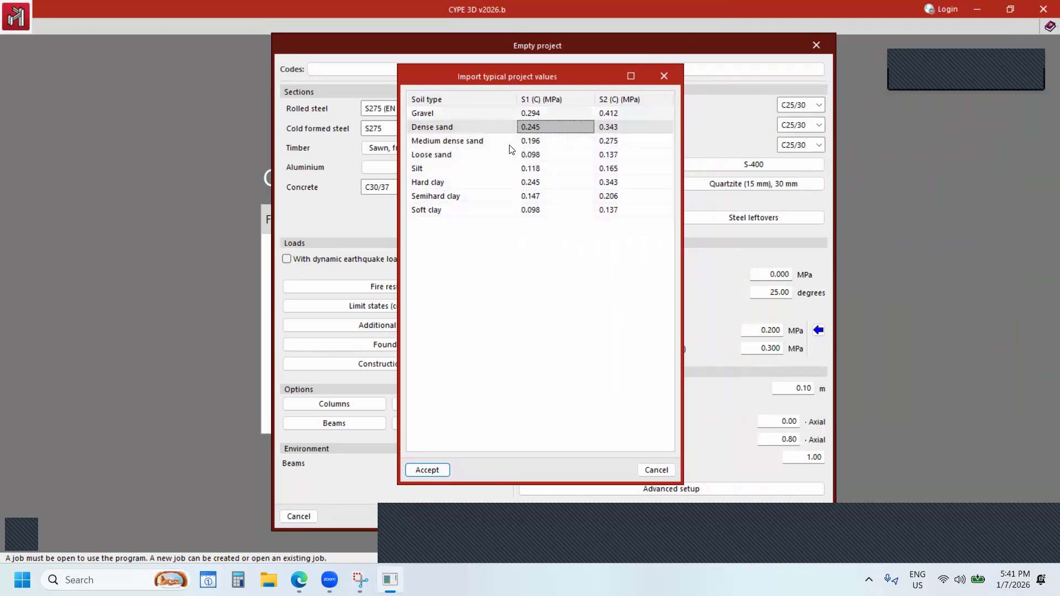
left_click(539, 127)
left_click(539, 127)
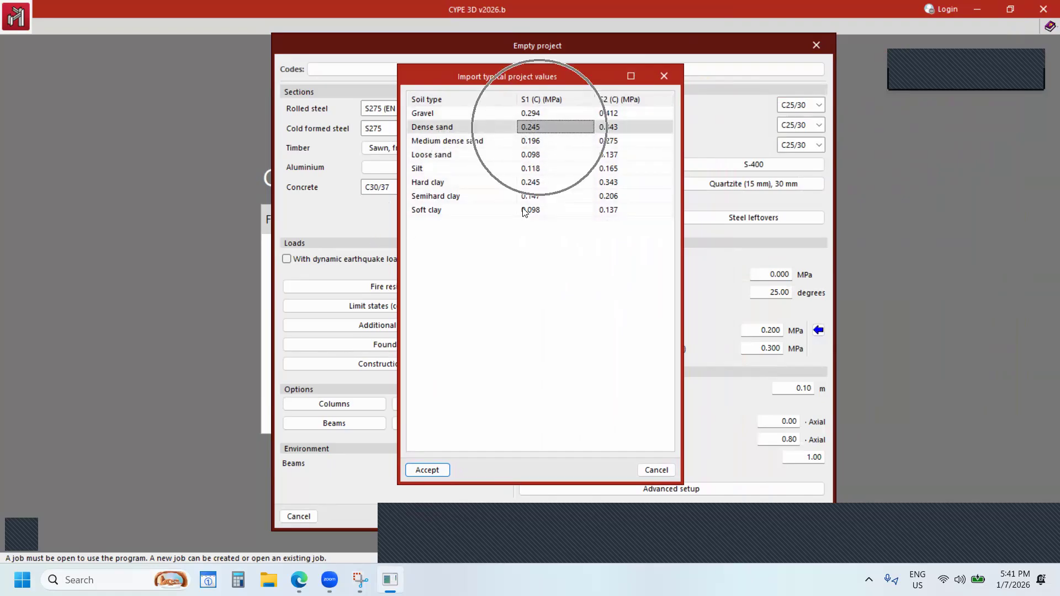
left_click(419, 470)
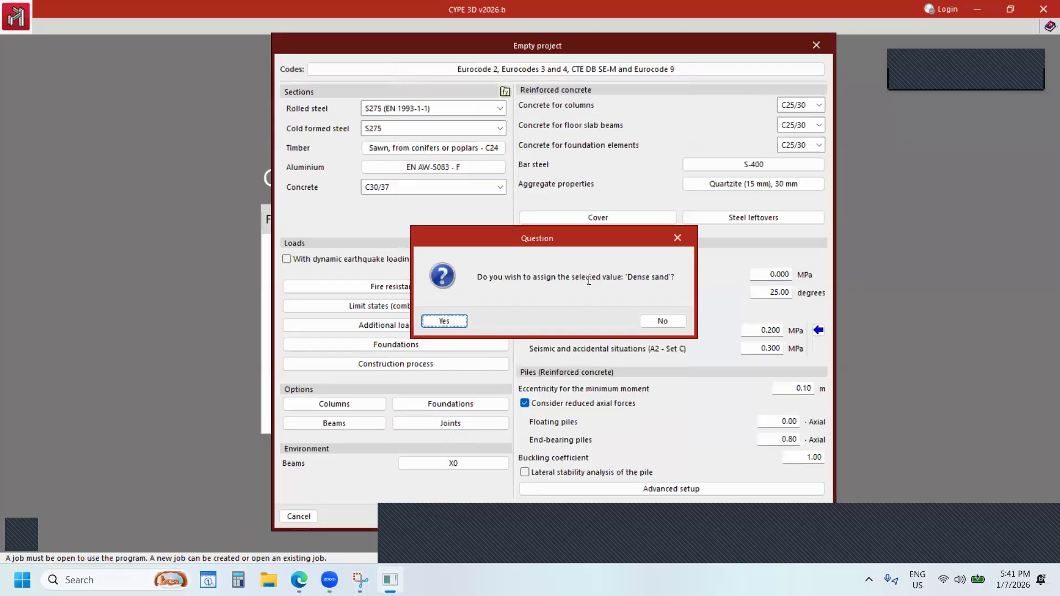
left_click(449, 322)
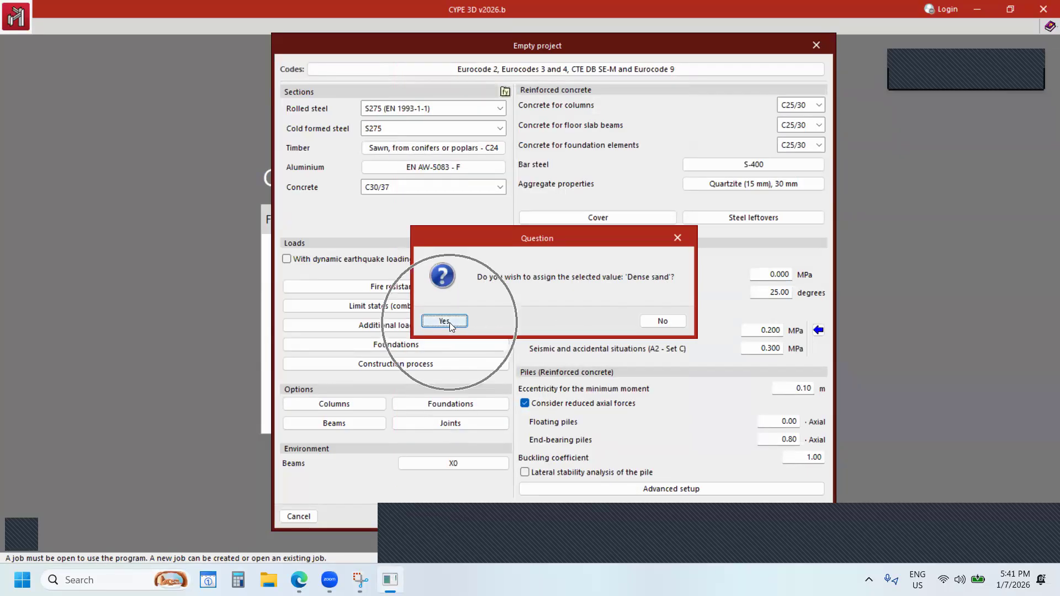
left_click_drag(759, 332, 785, 350)
key("Tab")
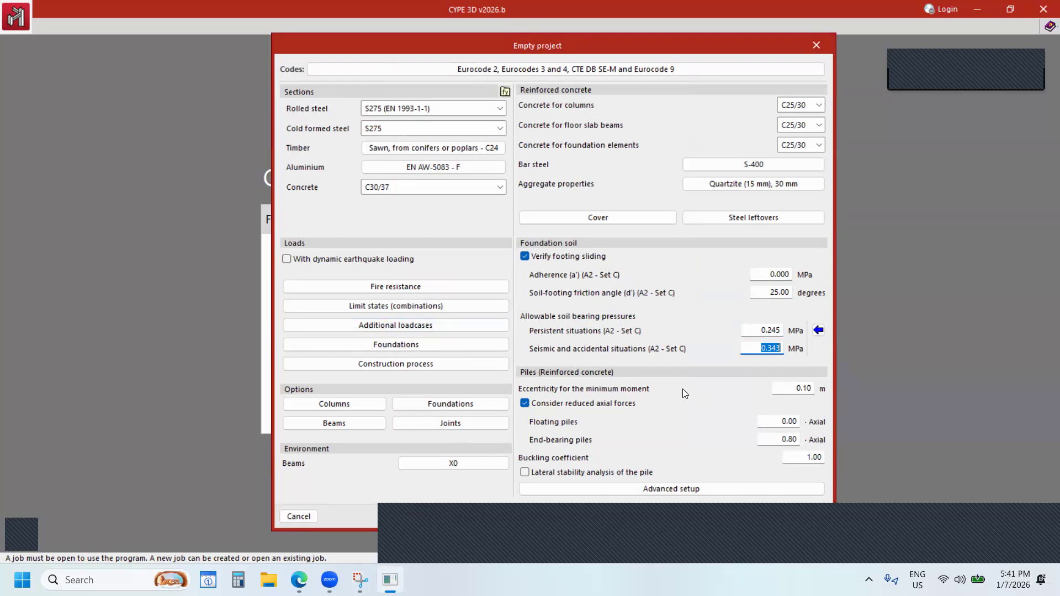
Review the reinforced concrete pile settings and finish the general setup of the empty project.
left_click(532, 373)
left_click_drag(556, 45, 346, 41)
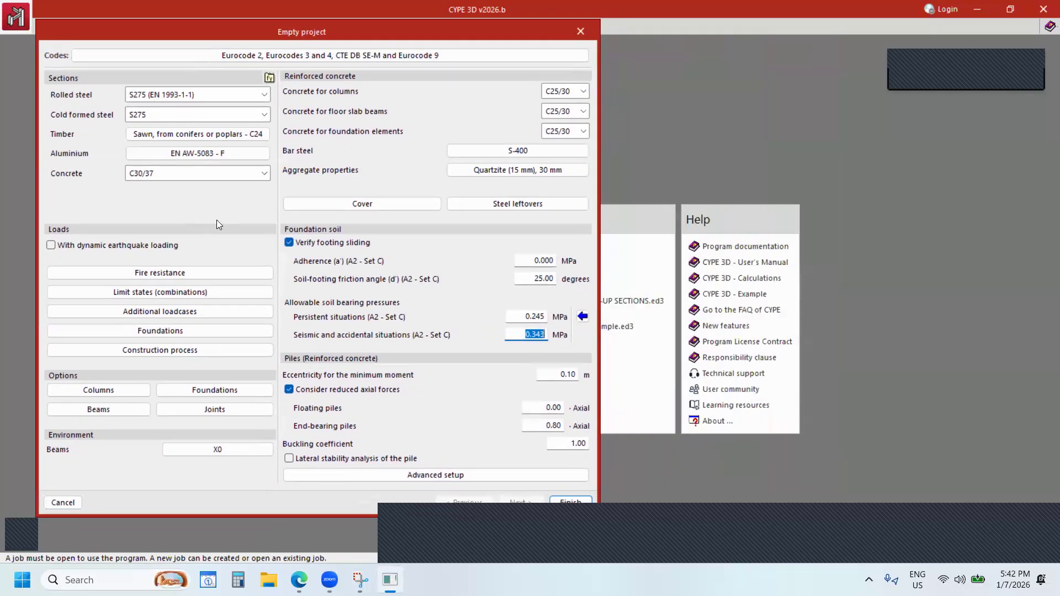
left_click(571, 503)
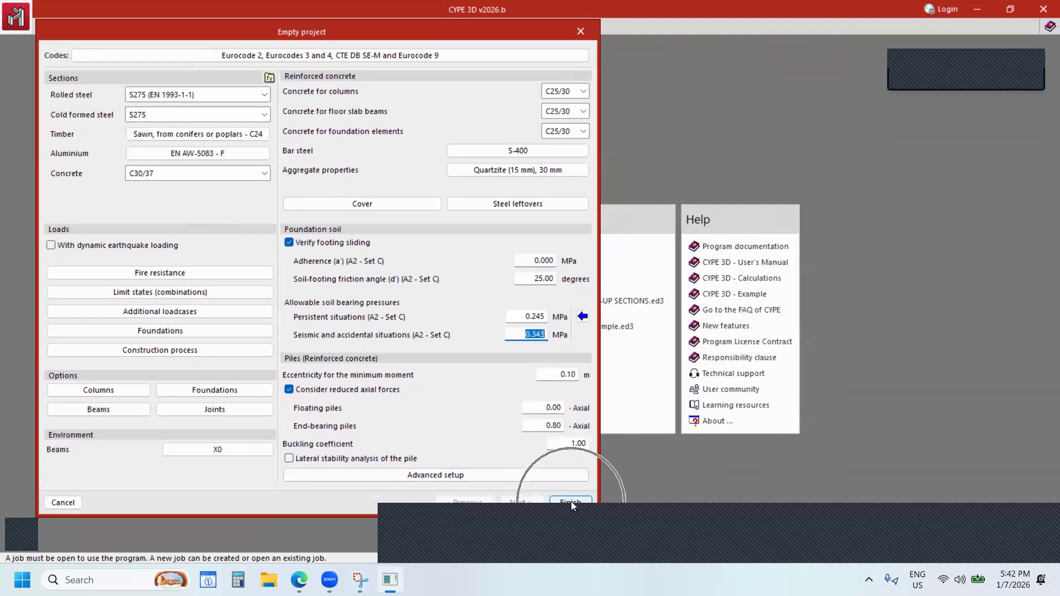
left_click(571, 502)
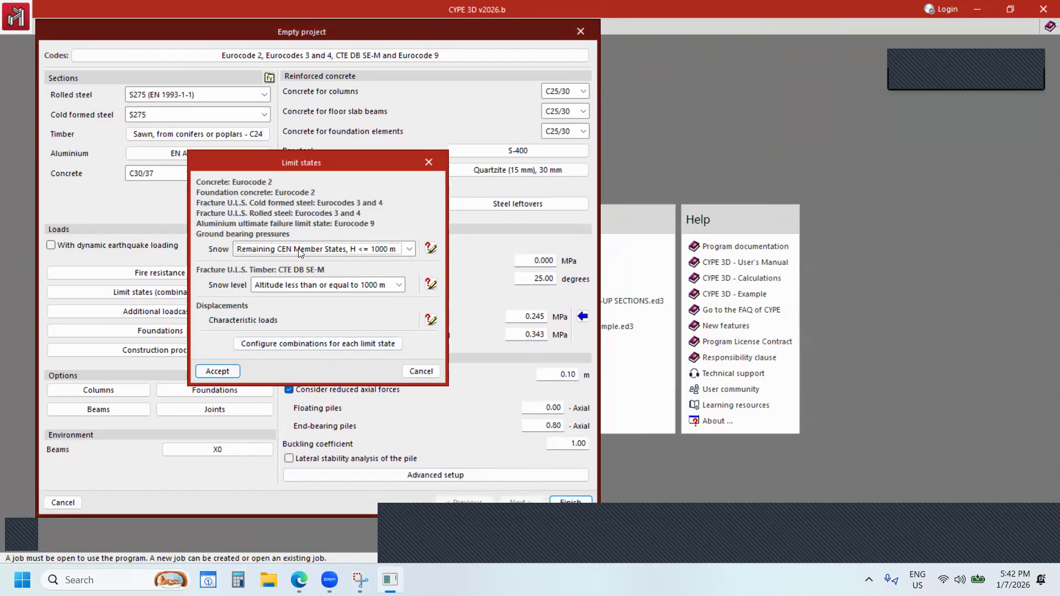
Review the limit state codes, keep the timber snow level at altitude less than or equal to 1000 m, and accept.
left_click_drag(294, 161, 349, 170)
key("ctrl")
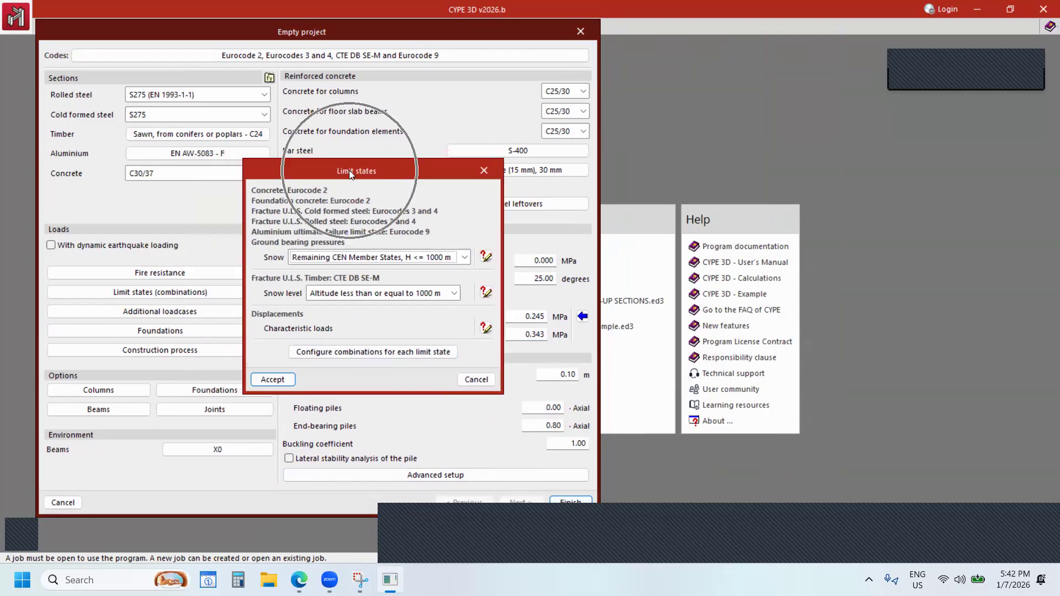
key("ctrl")
key("ctrl")
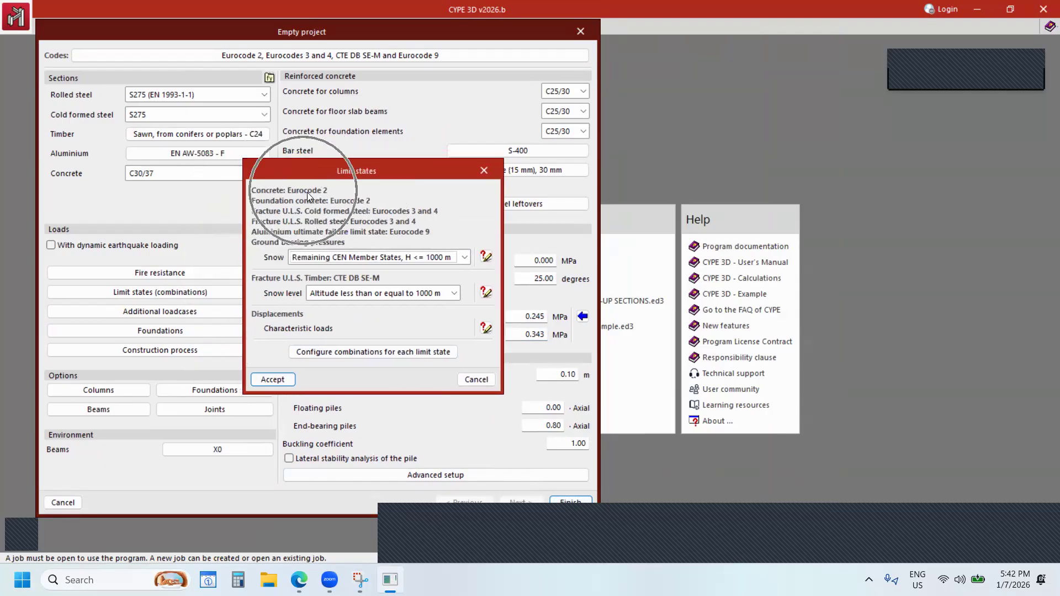
key("ctrl")
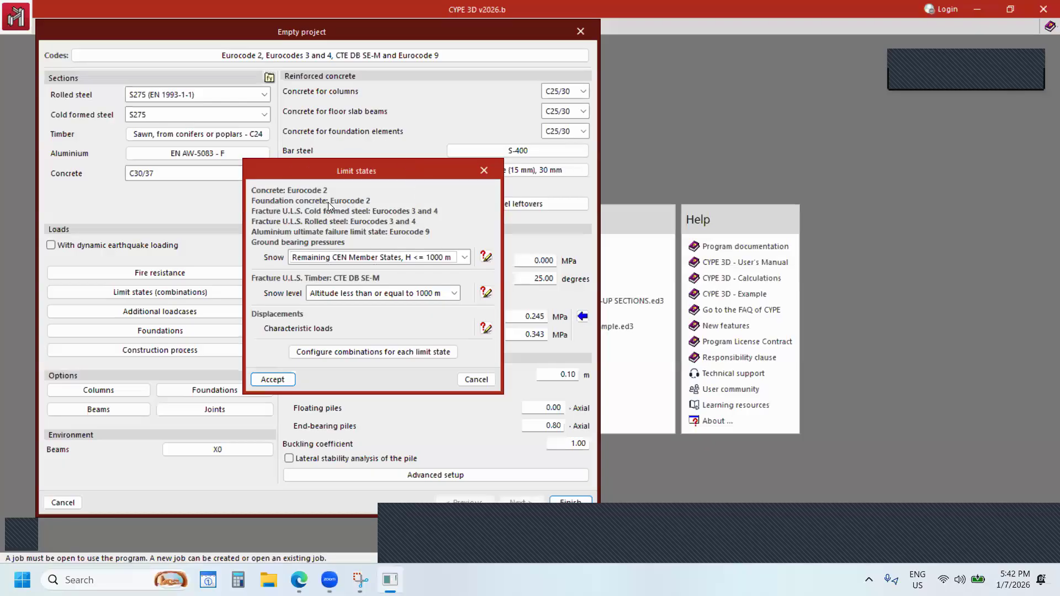
key("ctrl")
left_click(454, 293)
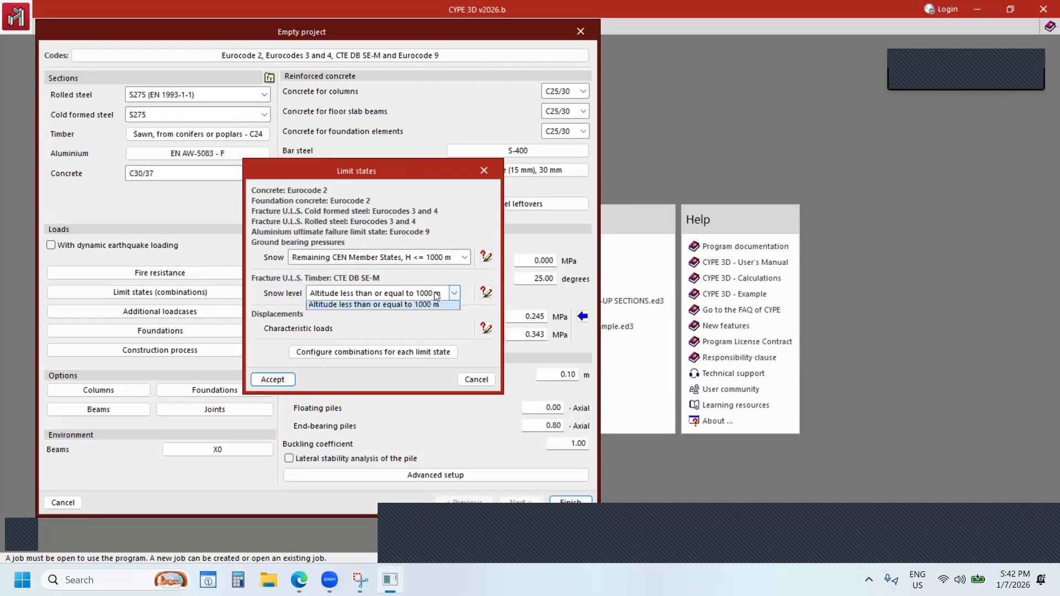
left_click(409, 297)
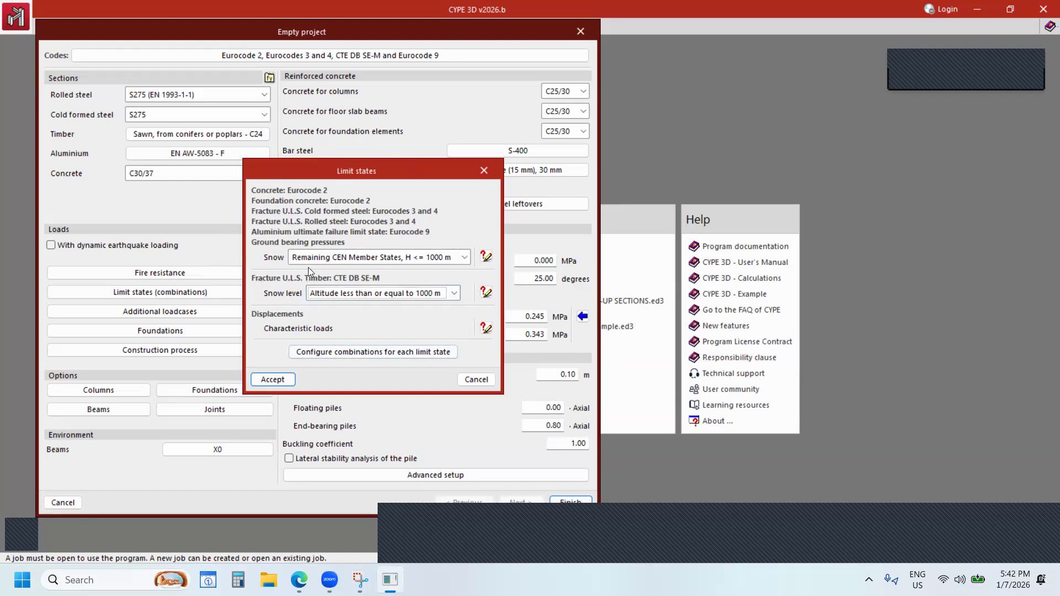
left_click(273, 380)
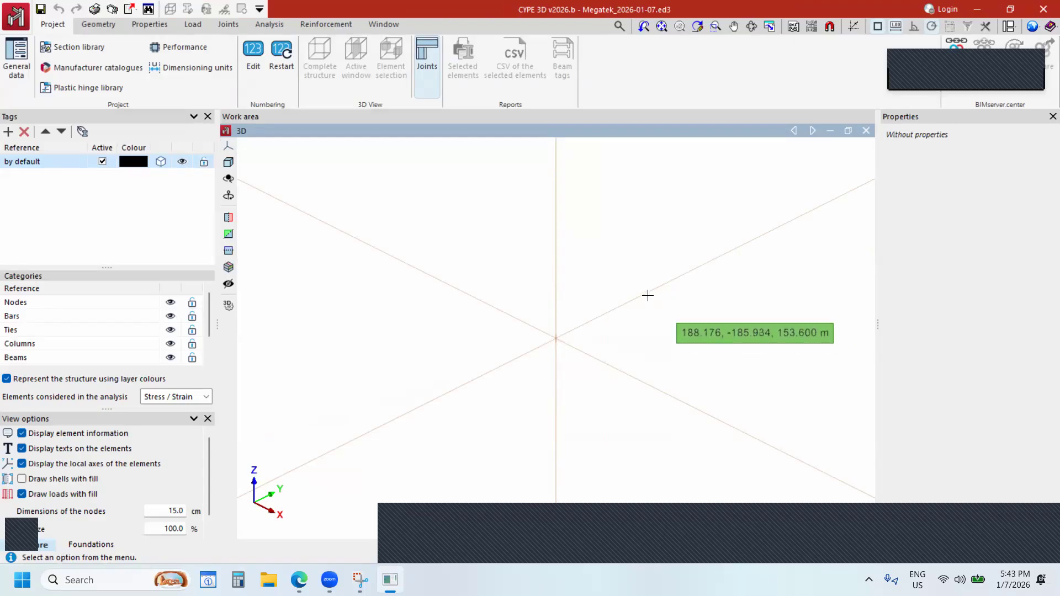
Reopen the project's general data to check where its settings can be edited, and close it without changes.
left_click(57, 27)
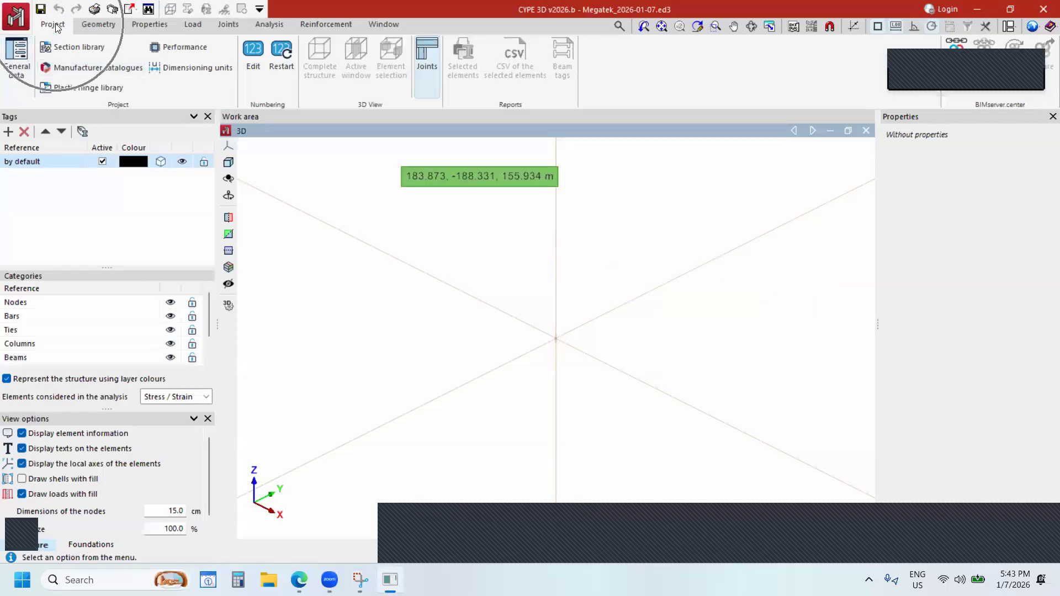
left_click(21, 79)
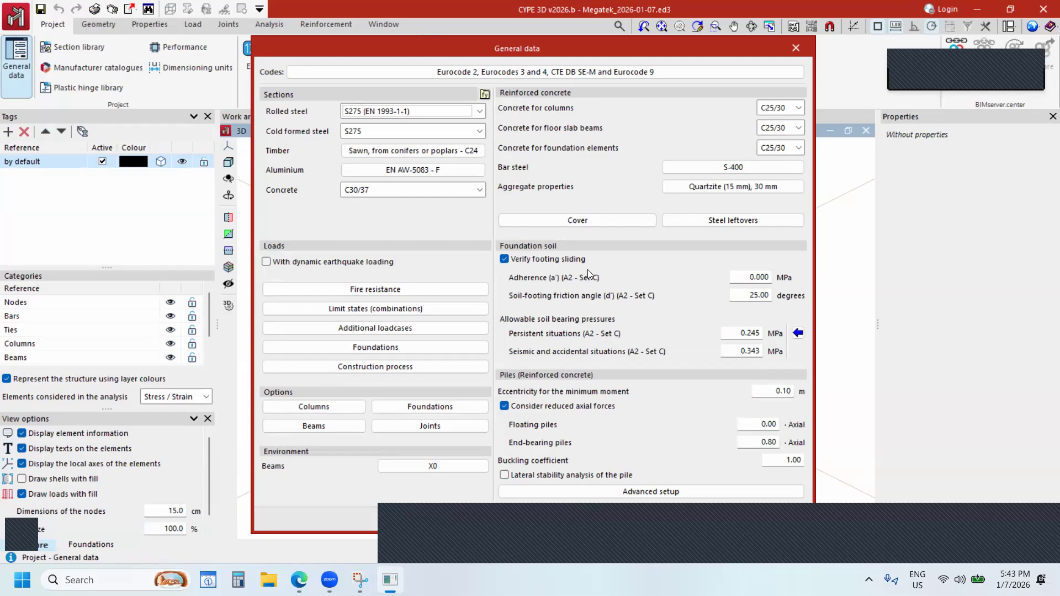
left_click_drag(781, 47, 753, 47)
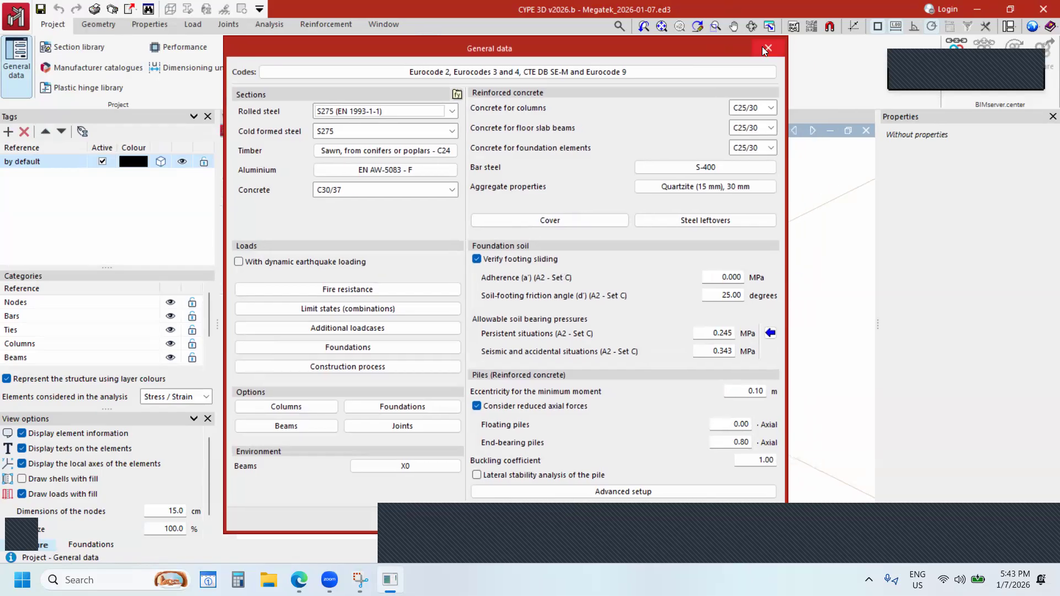
left_click(766, 48)
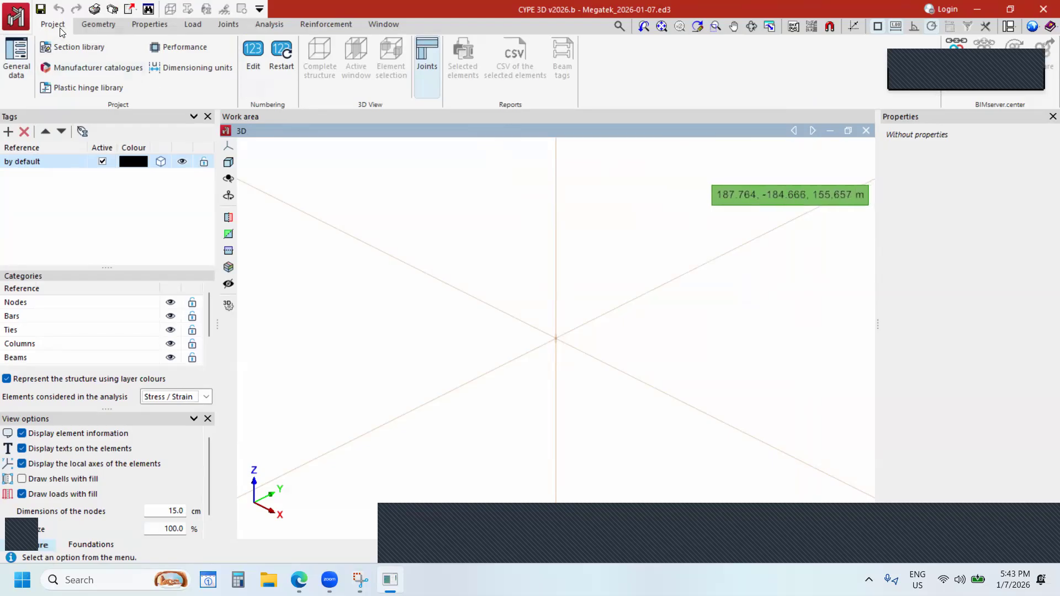
key("ctrl")
key("ctrl")
key("ctrl")
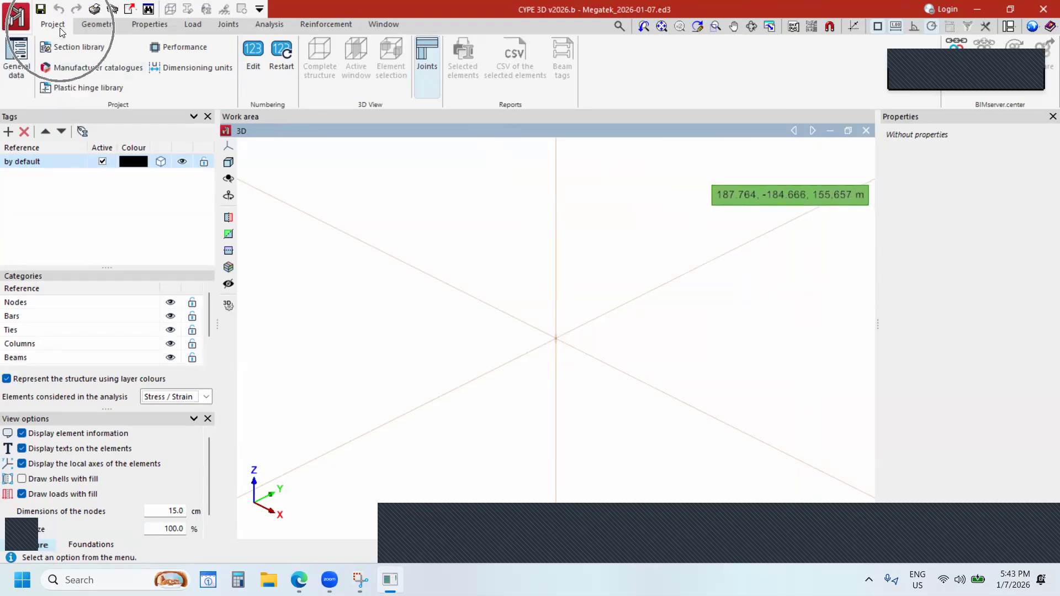
key("ctrl")
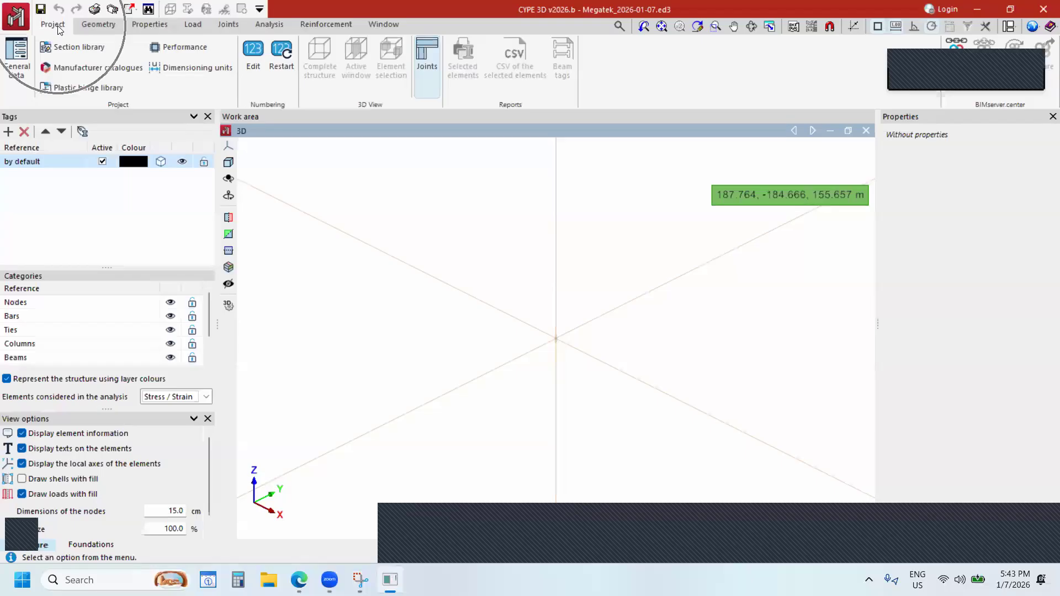
left_click(95, 26)
left_click(153, 27)
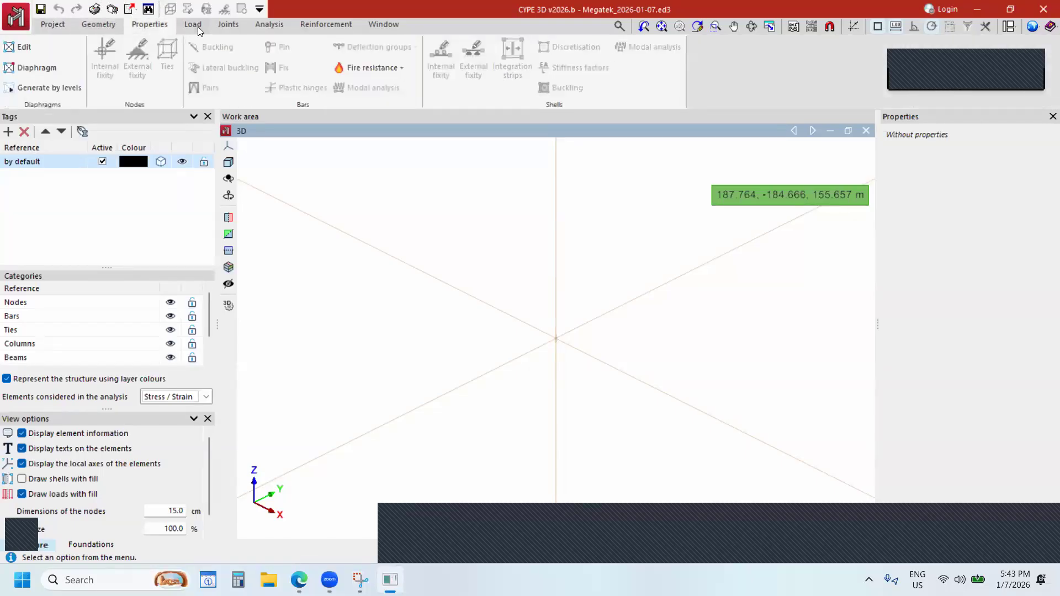
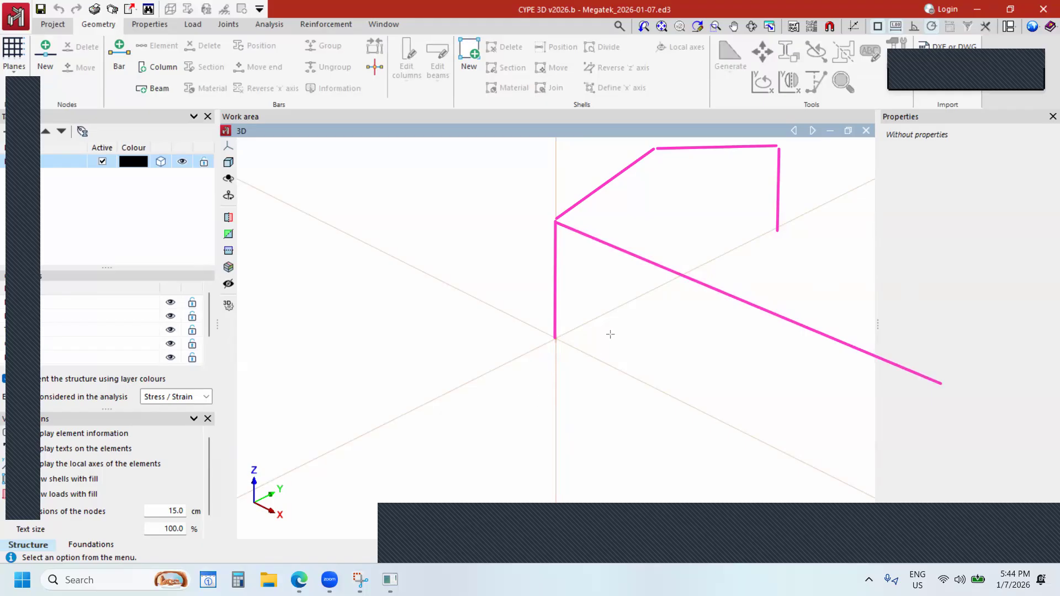
Annotate the 3D view with four vertical posts running from the eaves line down to the X axis.
left_click(625, 253)
left_click(619, 332)
left_click_drag(611, 356, 617, 370)
left_click_drag(699, 284, 685, 404)
left_click_drag(773, 312, 761, 441)
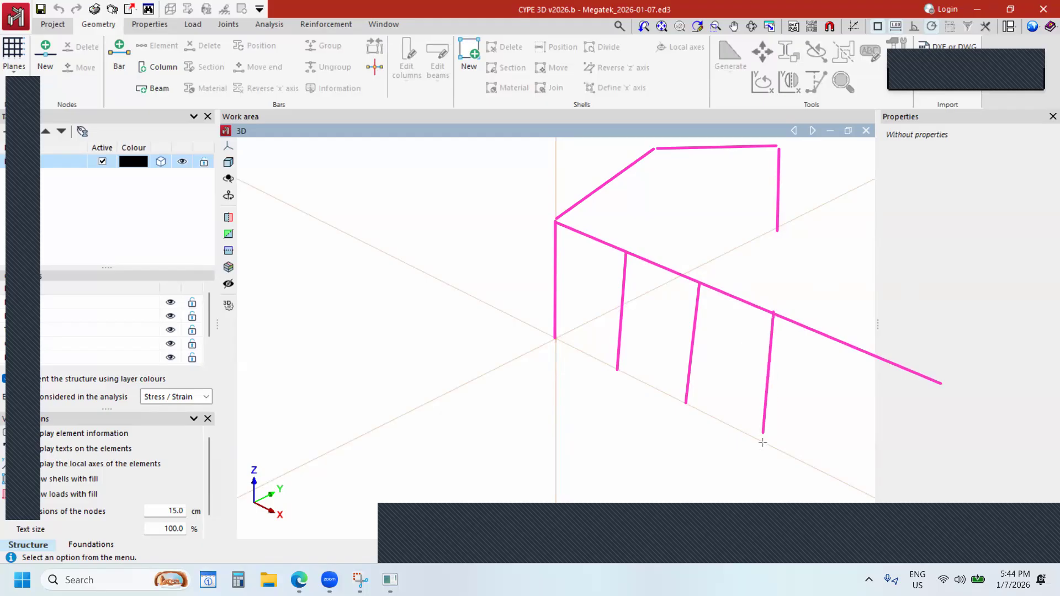
mouse_move(861, 356)
left_mouse_down()
mouse_move(844, 462)
mouse_move(857, 419)
mouse_move(855, 486)
left_mouse_up()
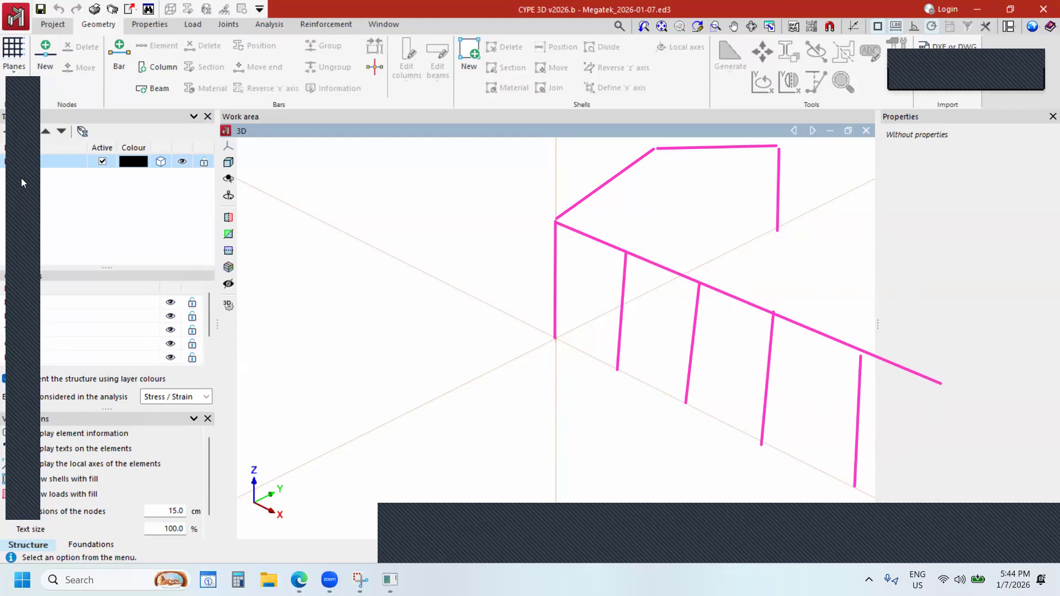
Label the corner post of the annotated frame with a height of 5m.
left_click(508, 280)
type("5,")
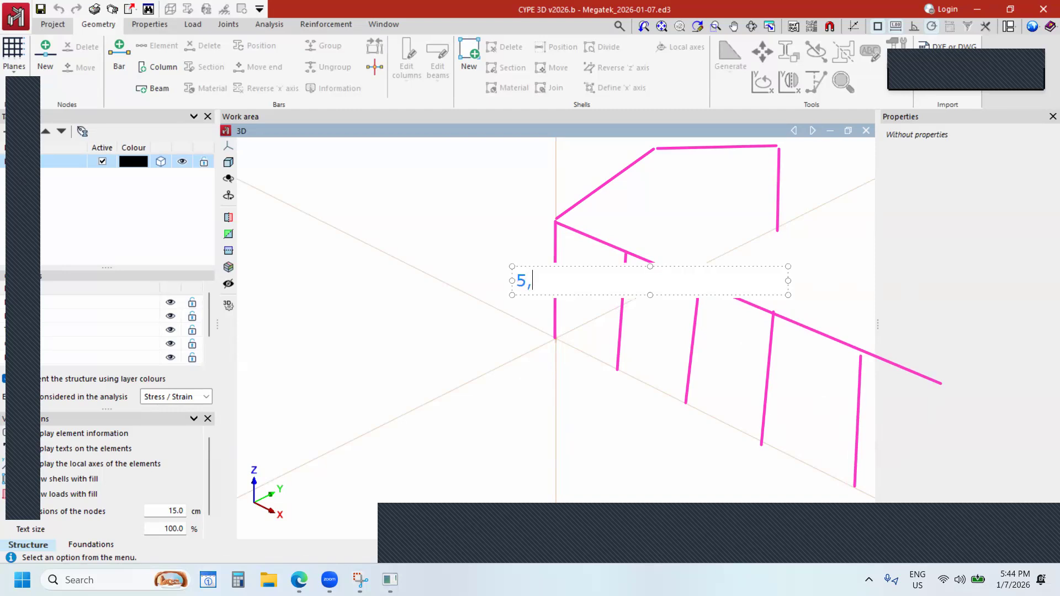
key("BackSpace")
type("m")
left_click(585, 198)
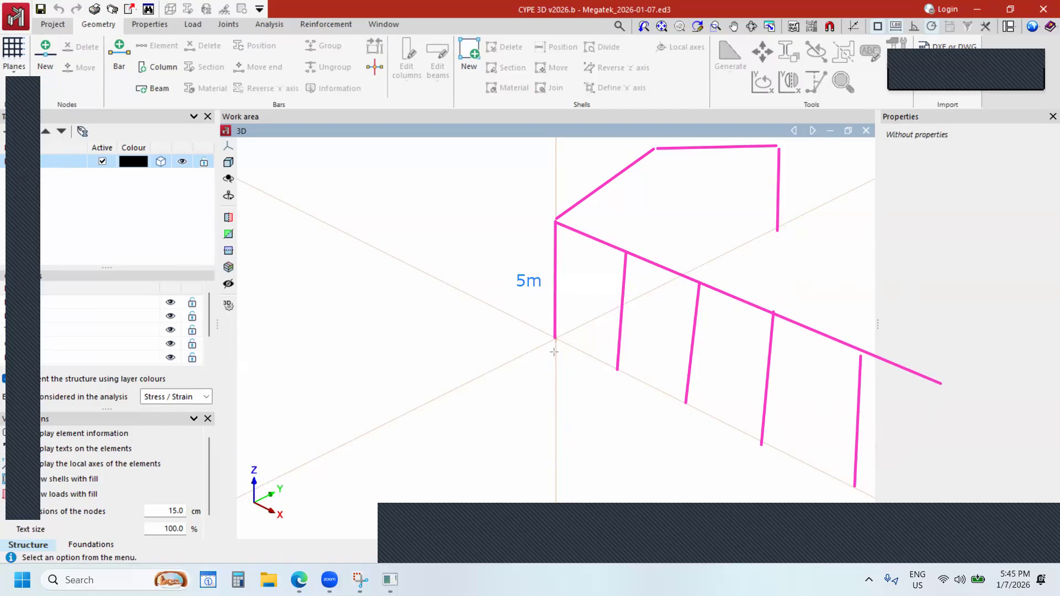
Draw a span dimension line from the origin along the Y direction of the annotated frame and label it 12m.
mouse_move(553, 352)
left_mouse_down()
mouse_move(787, 286)
mouse_move(799, 267)
mouse_move(802, 277)
left_mouse_up()
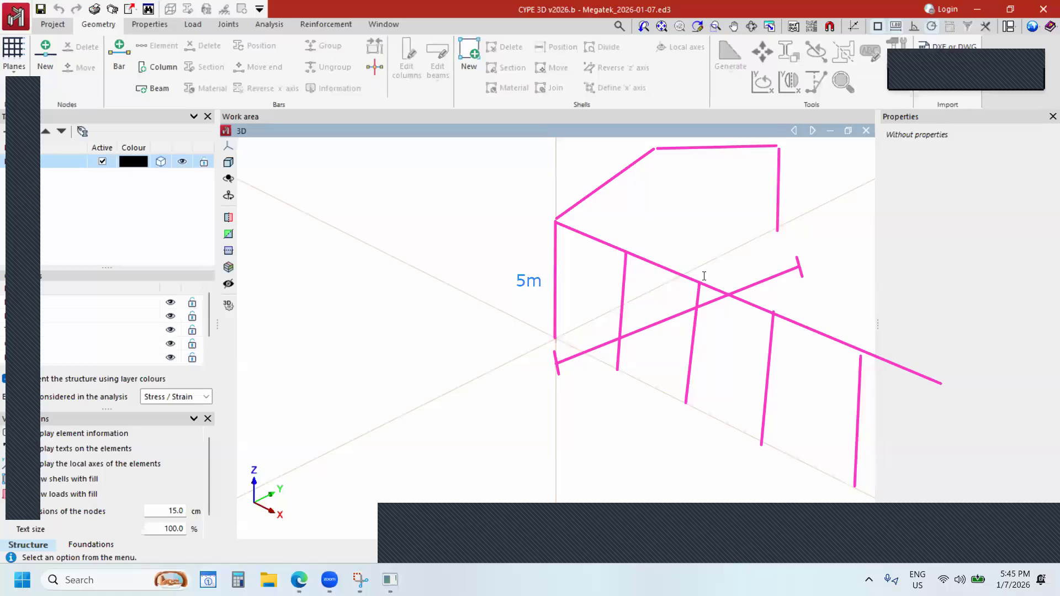
left_click(671, 304)
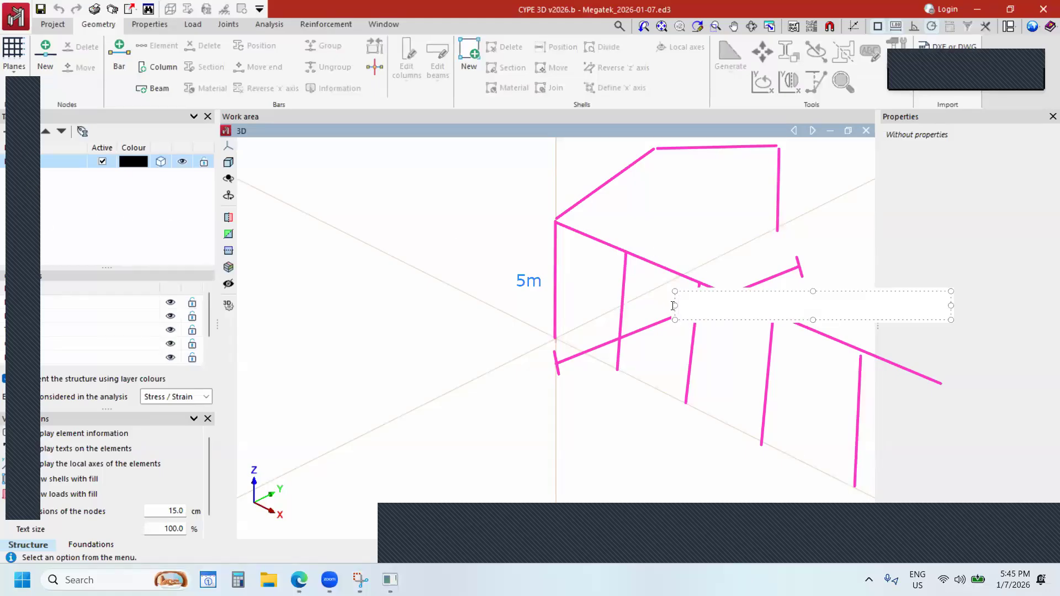
type("12")
key("Return")
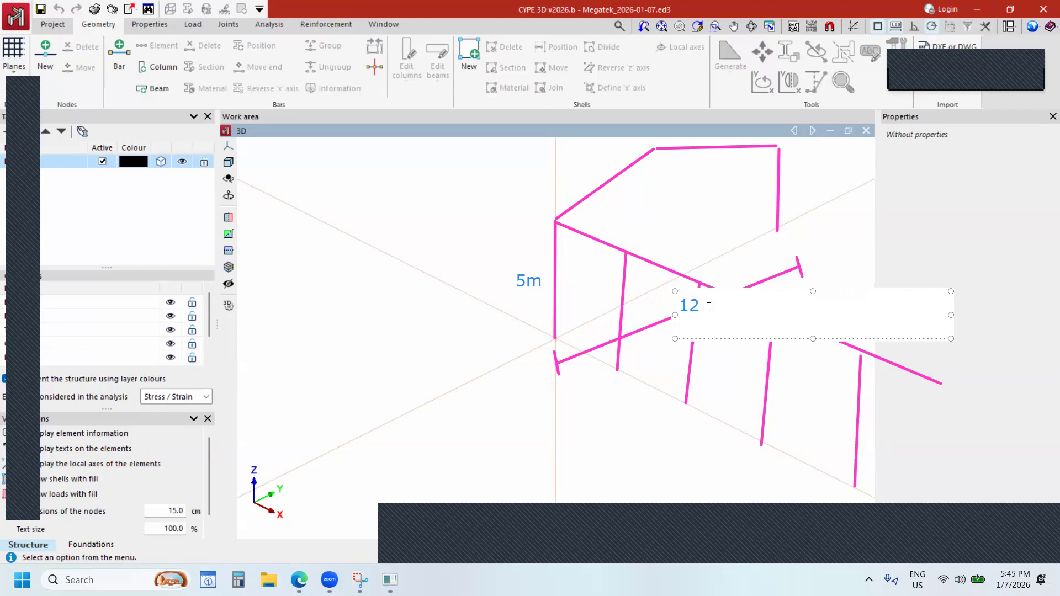
key("BackSpace")
type("m")
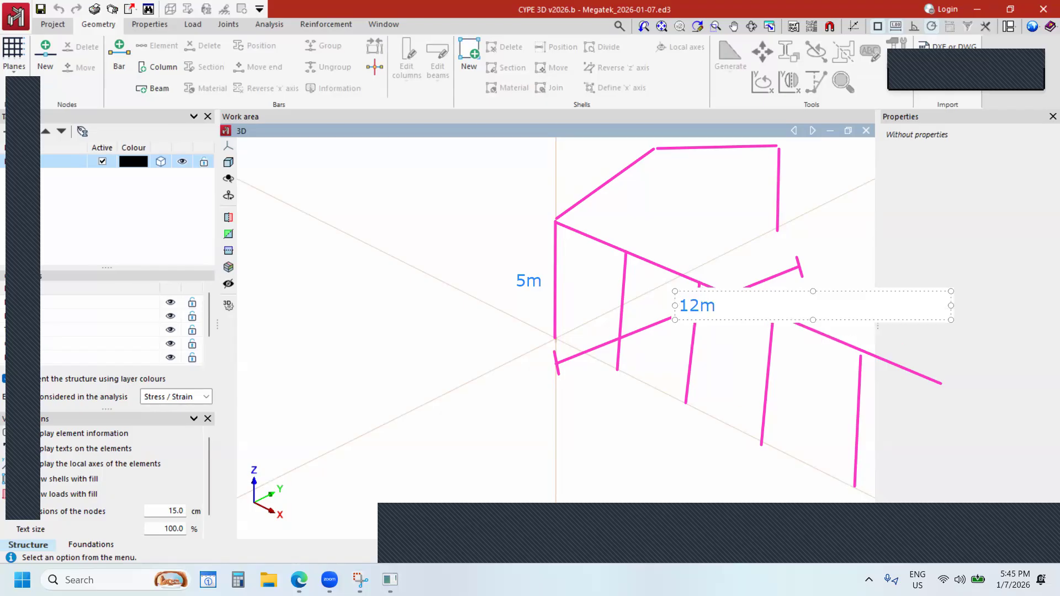
key("Return")
key("BackSpace")
left_click(728, 280)
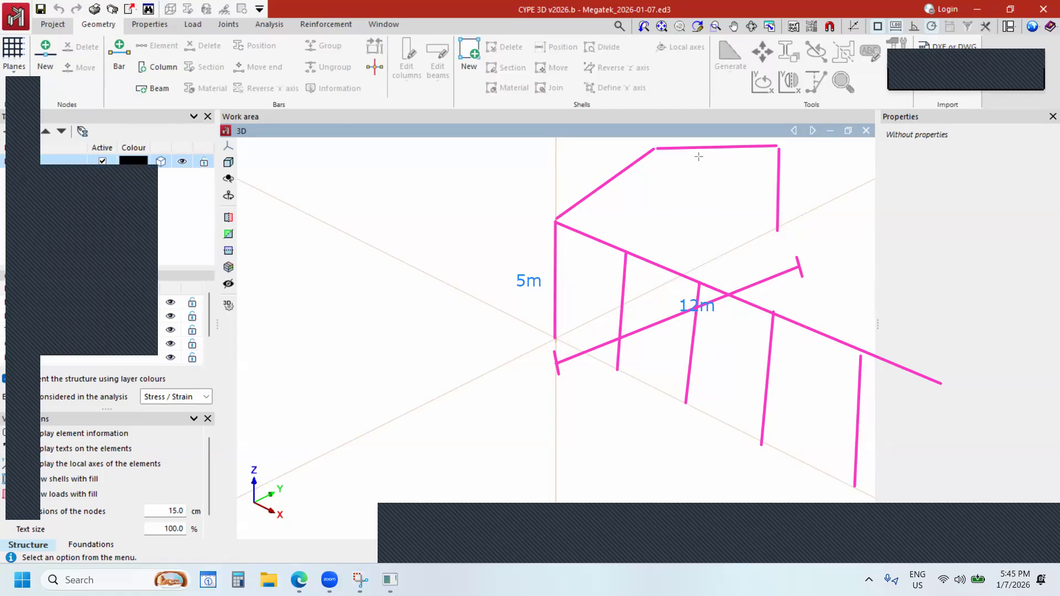
Mark the roof rise at the annotated frame's ridge and label it 1.2m.
mouse_move(656, 150)
left_mouse_down()
mouse_move(656, 178)
mouse_move(678, 173)
left_mouse_up()
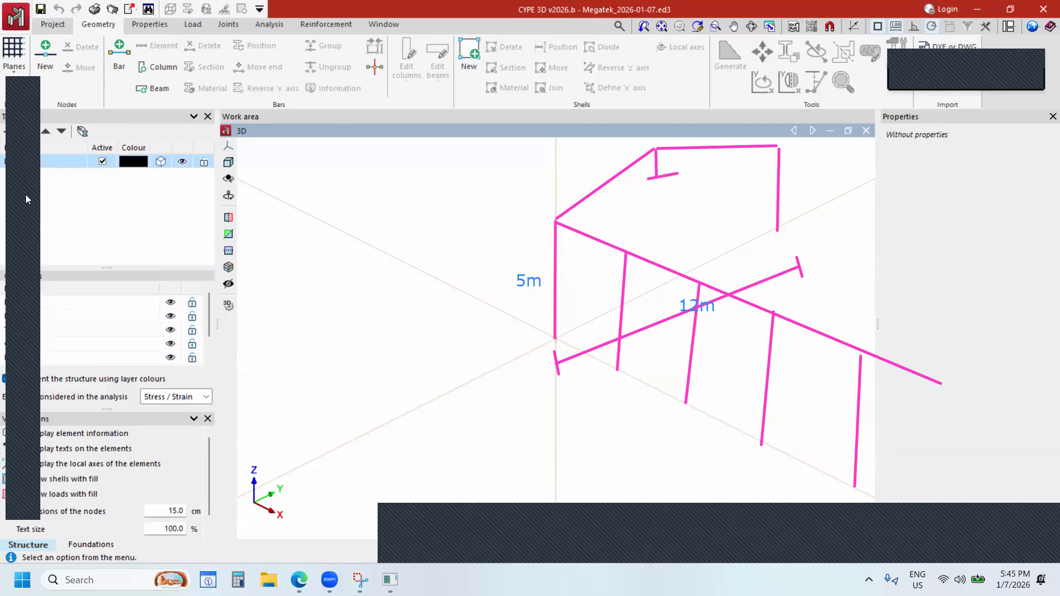
left_click(674, 158)
type("1.")
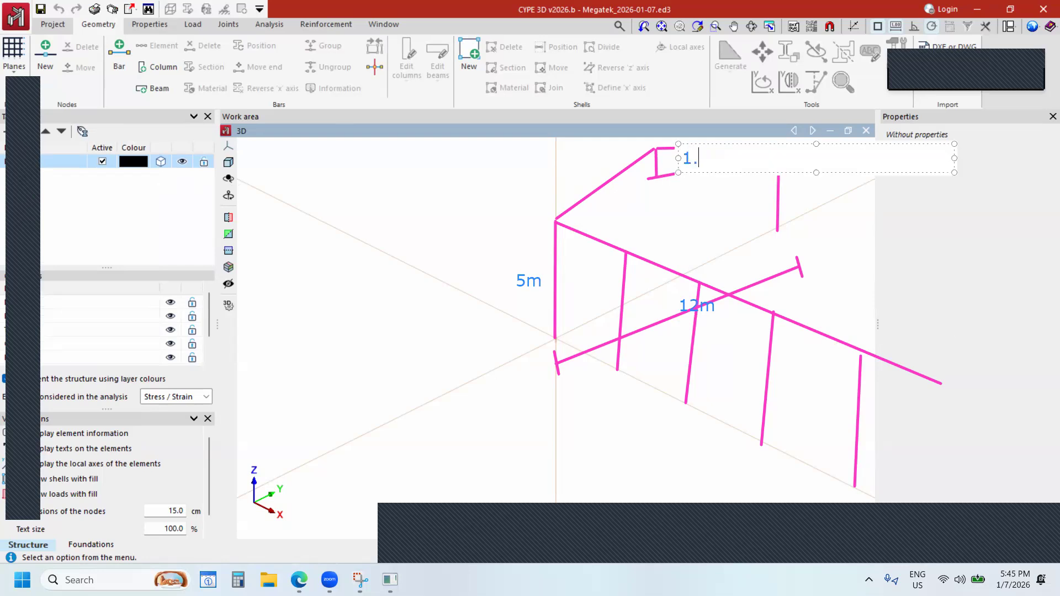
type("2m")
left_click(722, 273)
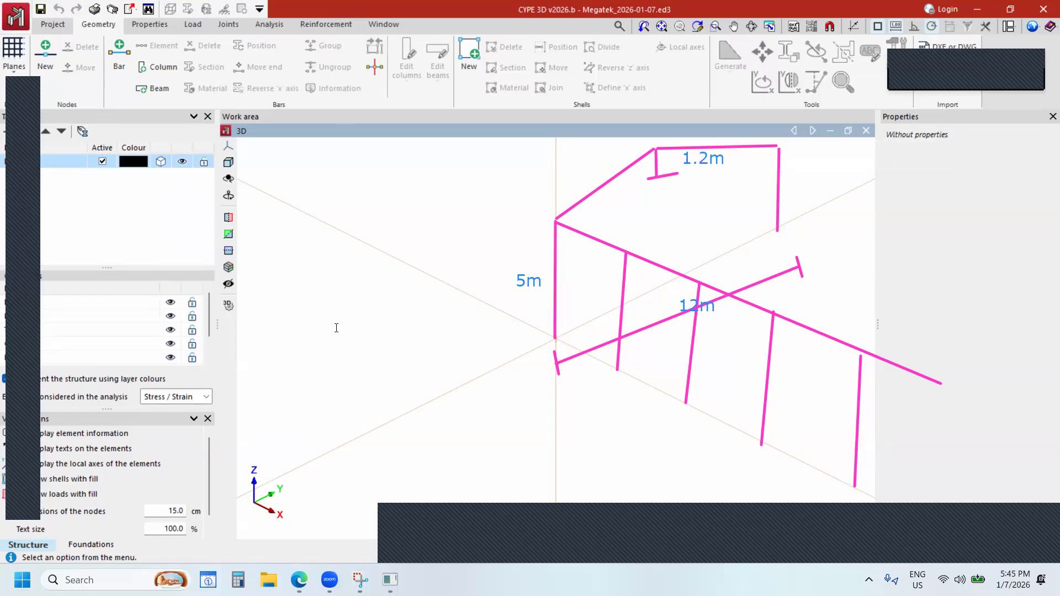
Label the spacing between the annotated posts along the X axis as 8m.
left_click(644, 391)
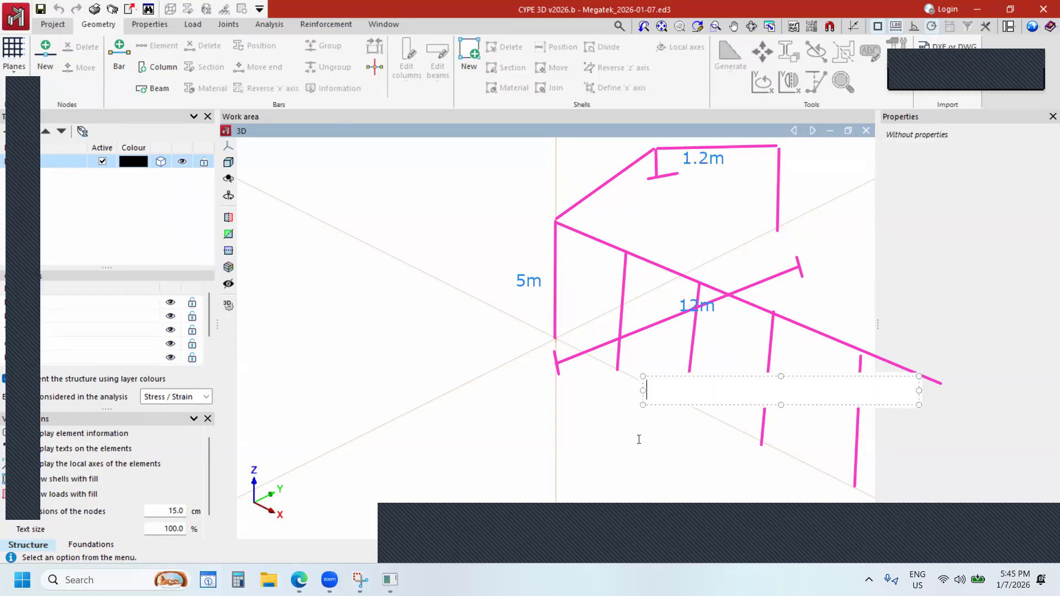
type("8m")
left_click(663, 423)
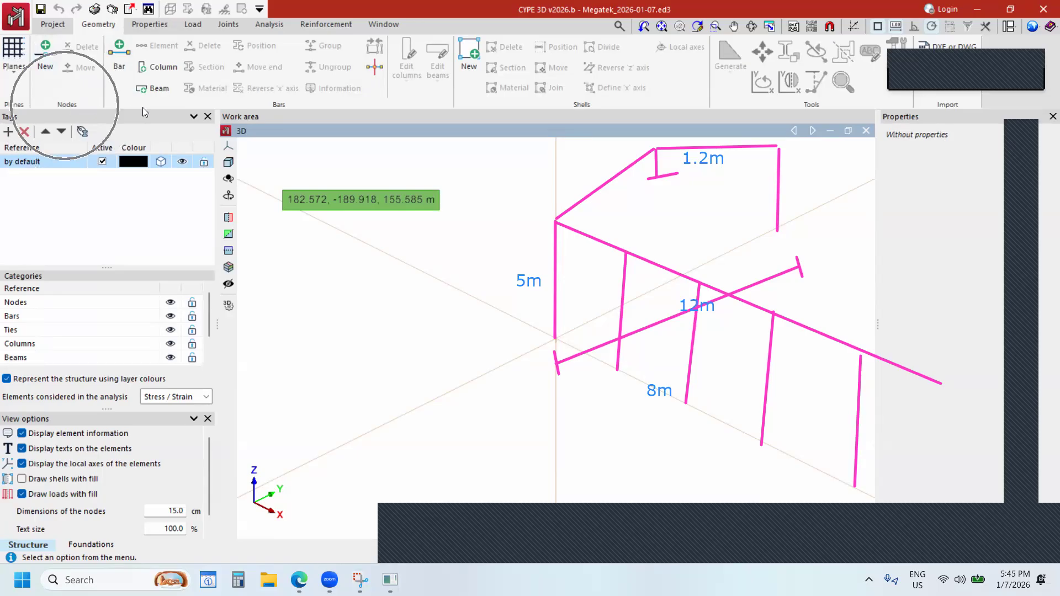
key("ctrl")
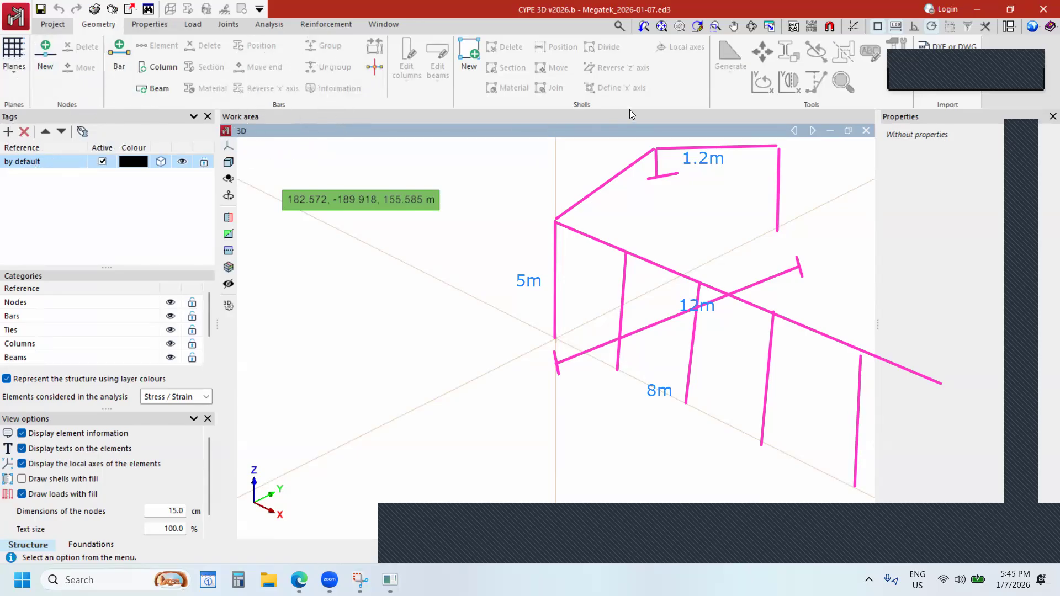
key("ctrl")
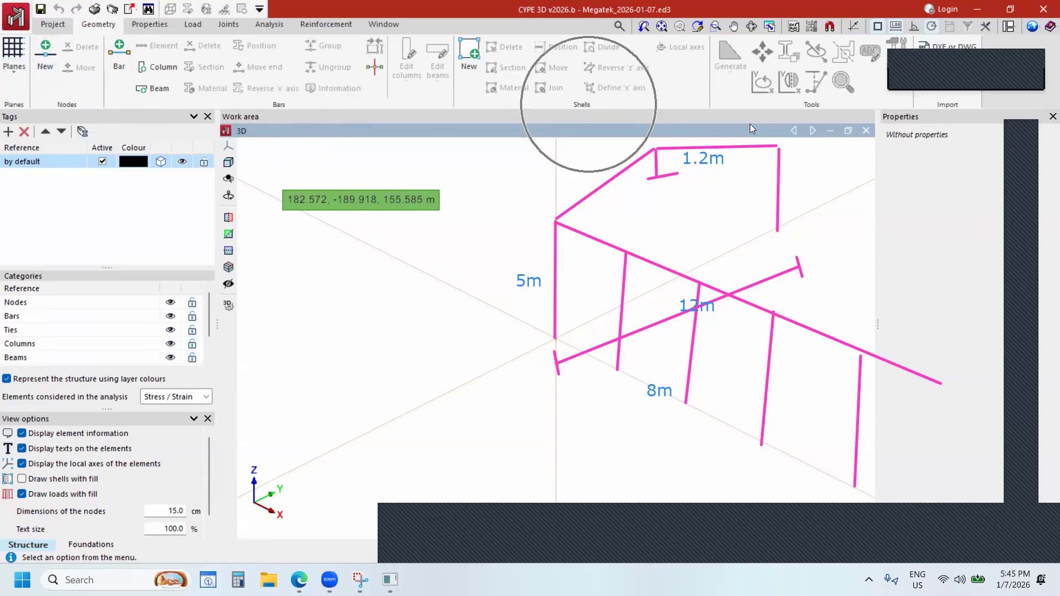
key("ctrl")
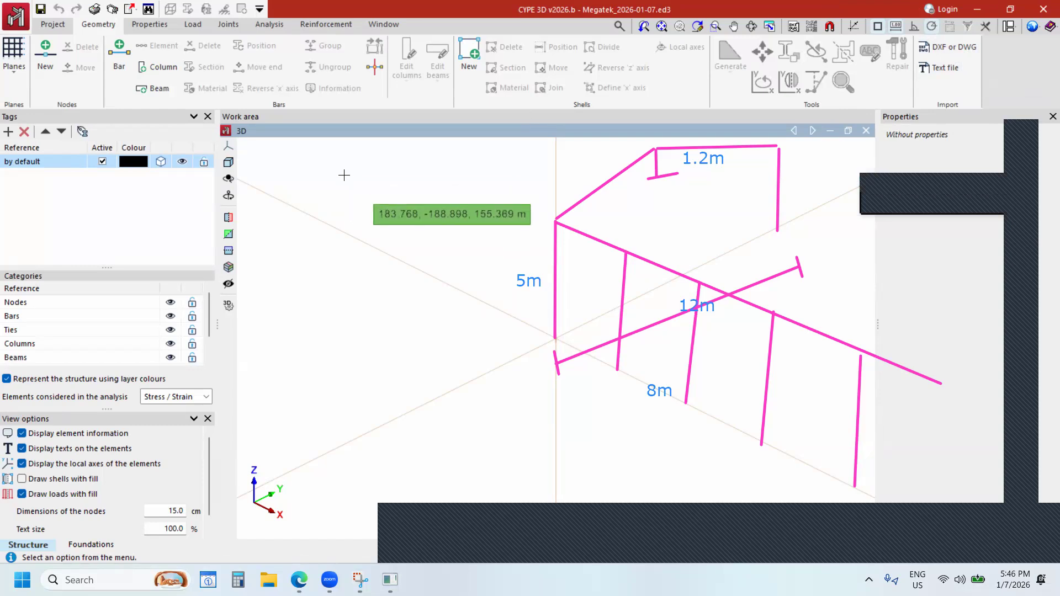
Start a new bar, review its element type, material and section options, and close them without changes.
left_click(122, 66)
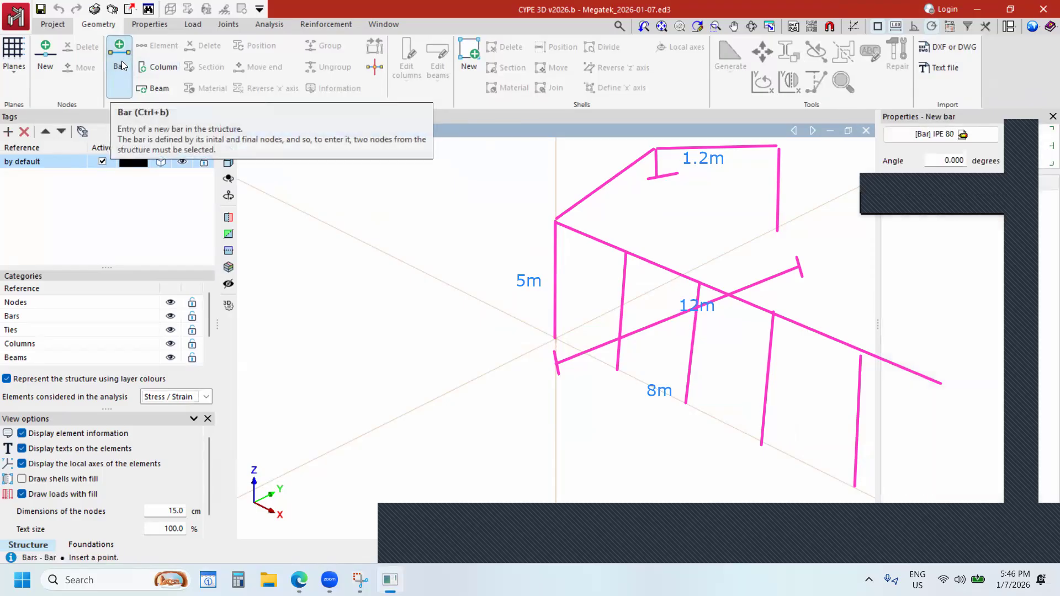
left_click(947, 136)
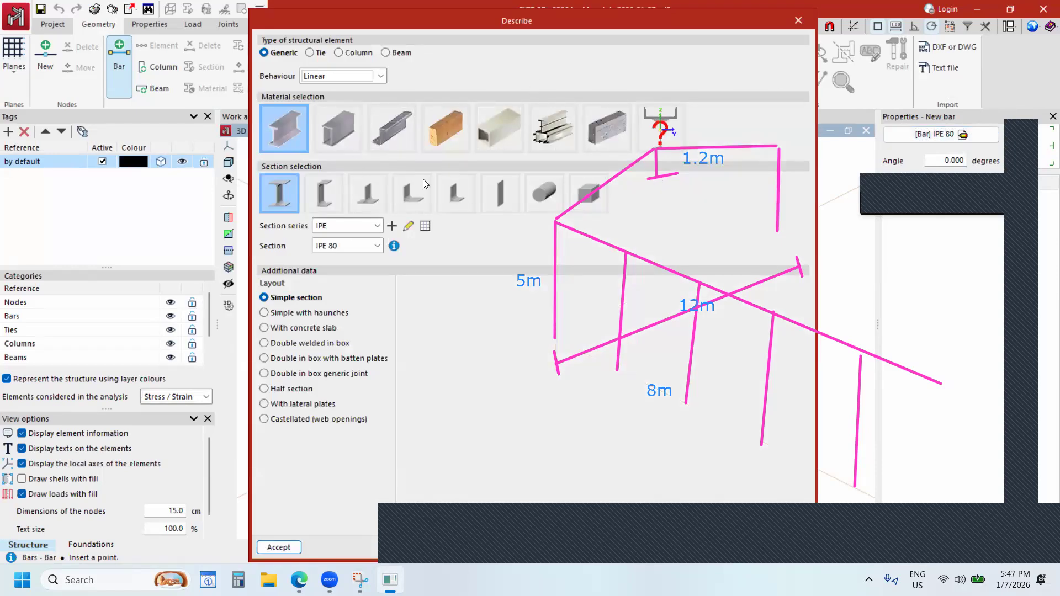
left_click(798, 21)
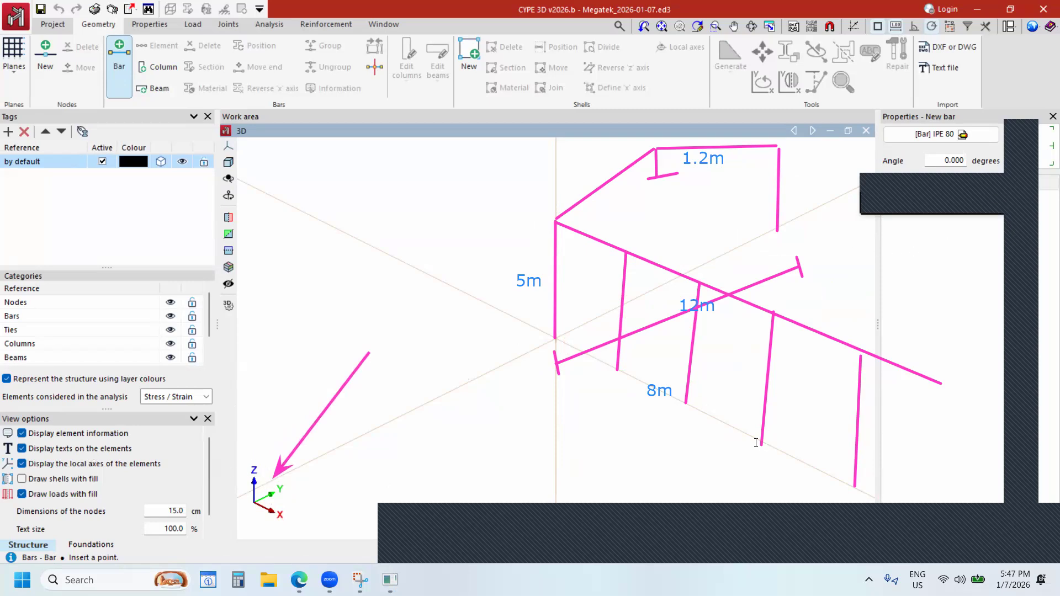
Annotate the three axes with the letters X, Y and Z, and clear all annotations from the 3D view.
left_click(749, 459)
type("X")
left_click(704, 405)
left_click(824, 268)
type("Y")
key("Return")
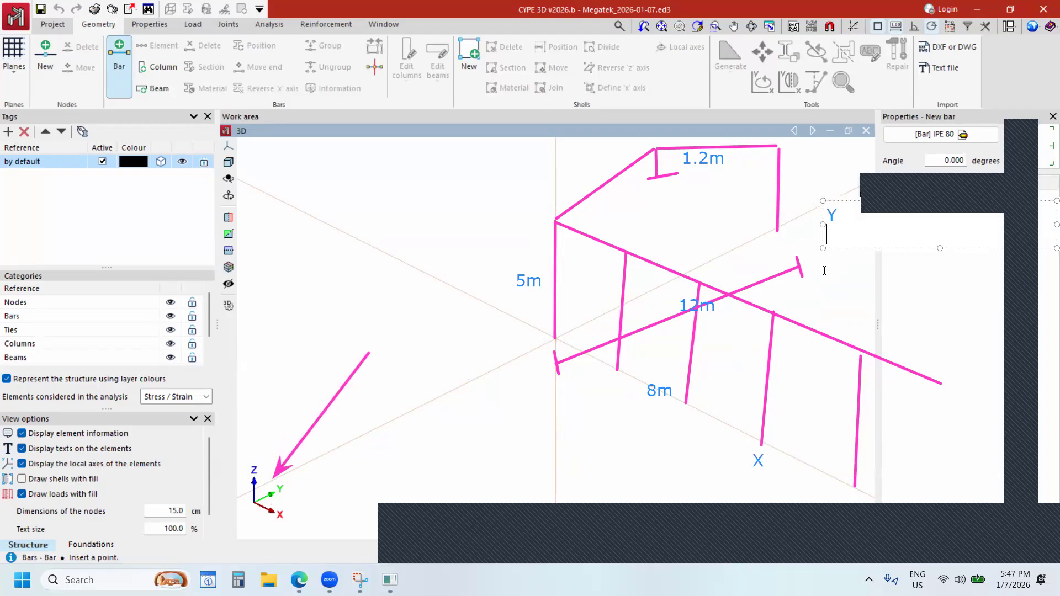
left_click(562, 197)
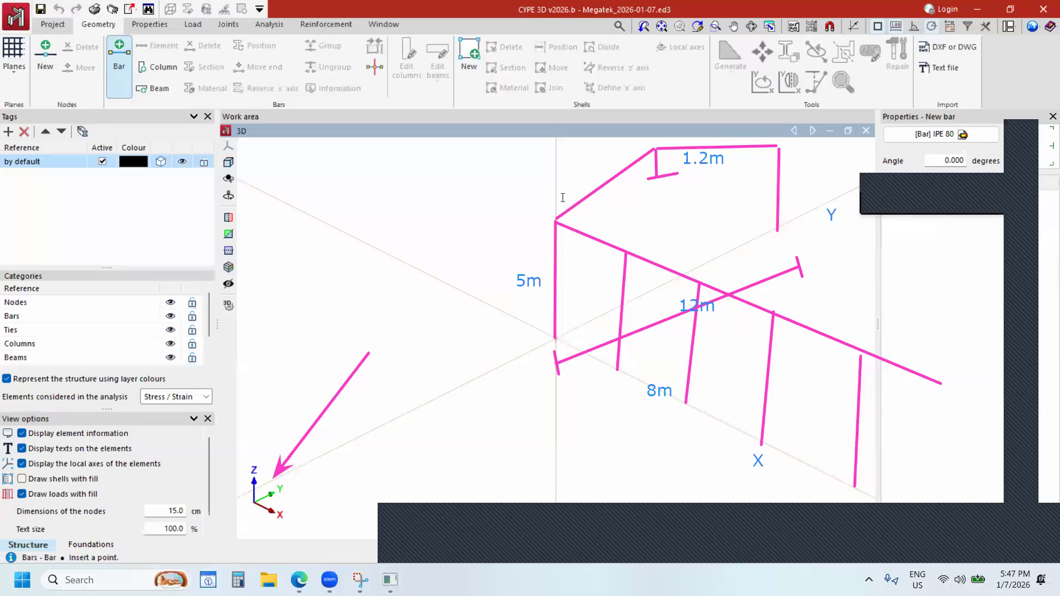
left_click(533, 167)
type("Z")
left_click(523, 183)
left_click(1018, 415)
left_click(964, 415)
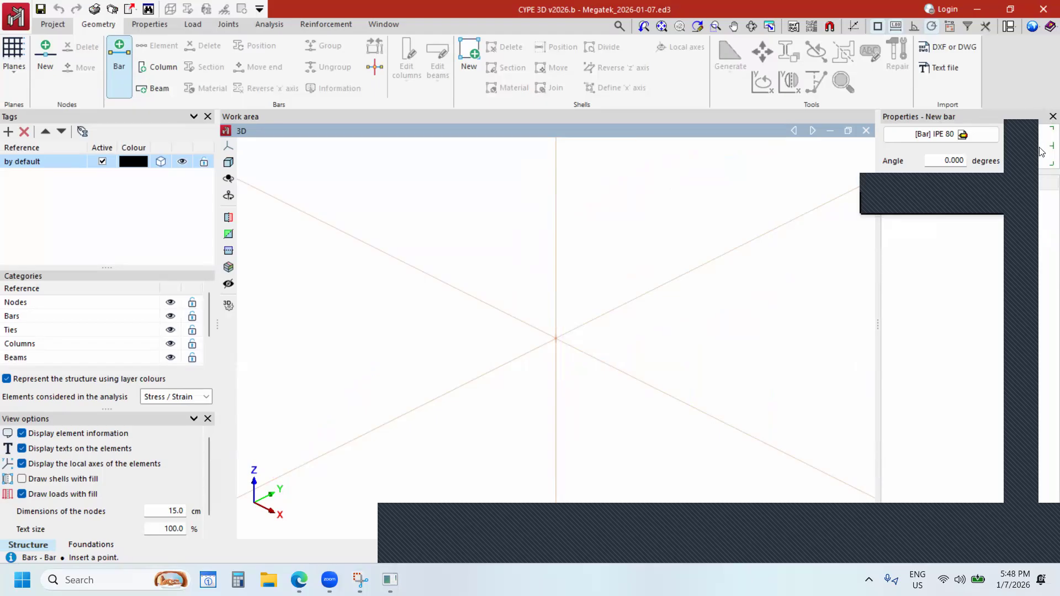
Draw a vertical IPE 80 bar from the origin up the Z axis with a length of 5 m.
left_click(128, 70)
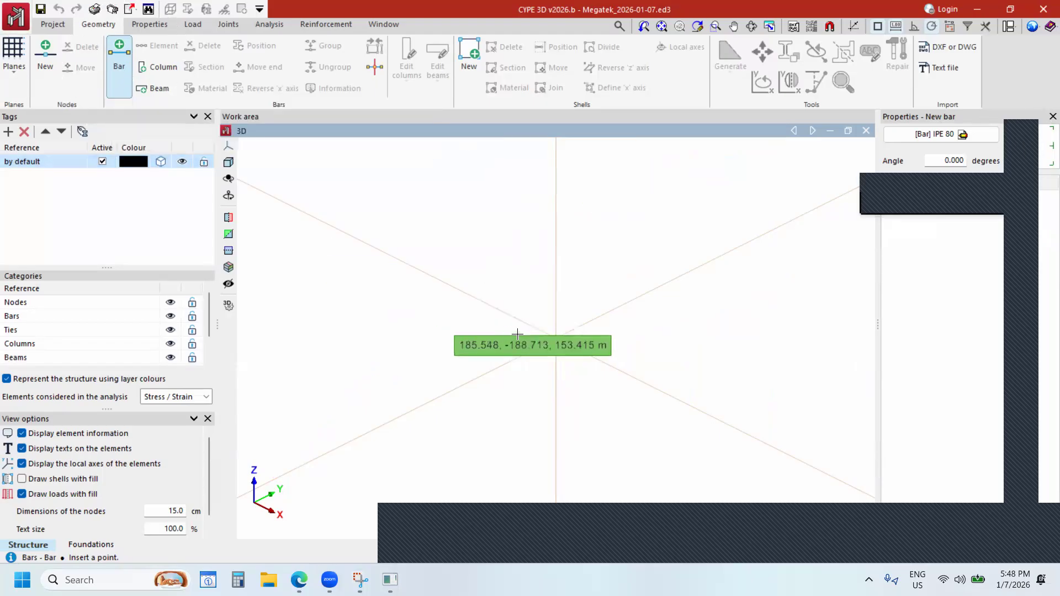
left_click(576, 321)
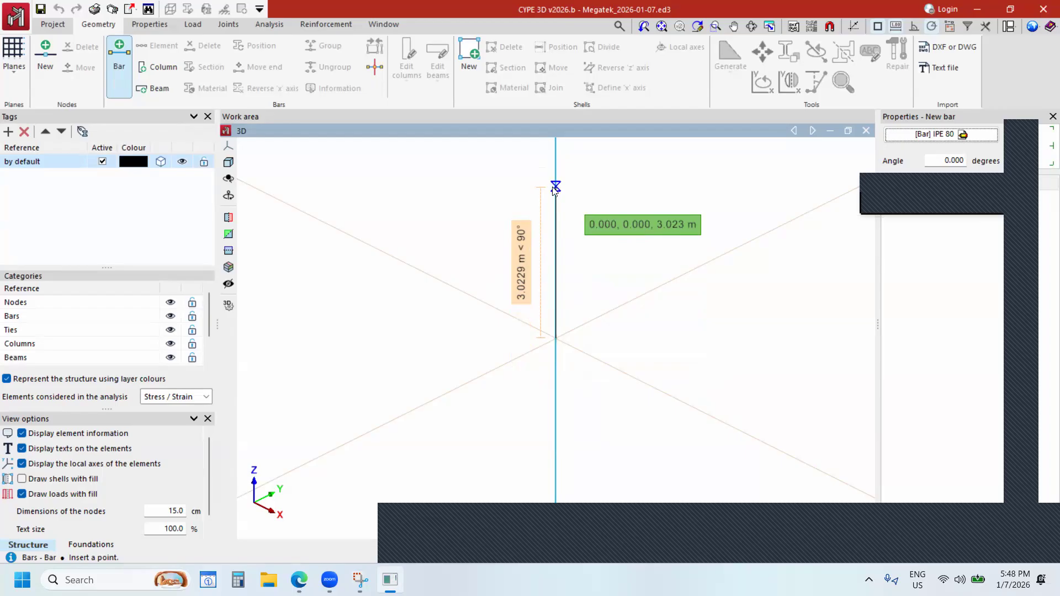
key("Return")
left_click_drag(571, 191, 295, 157)
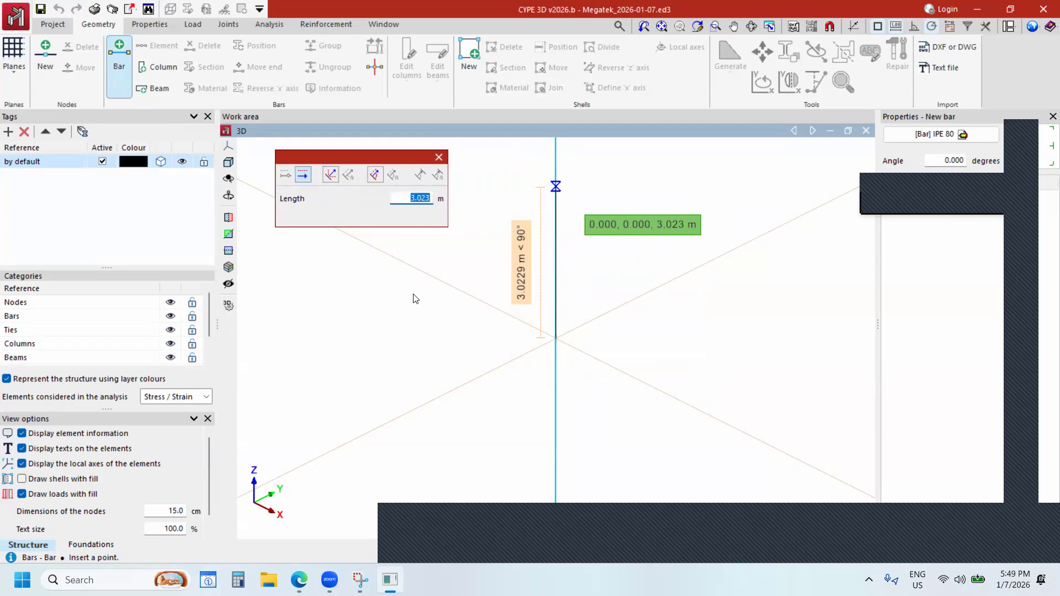
type("5")
key("Return")
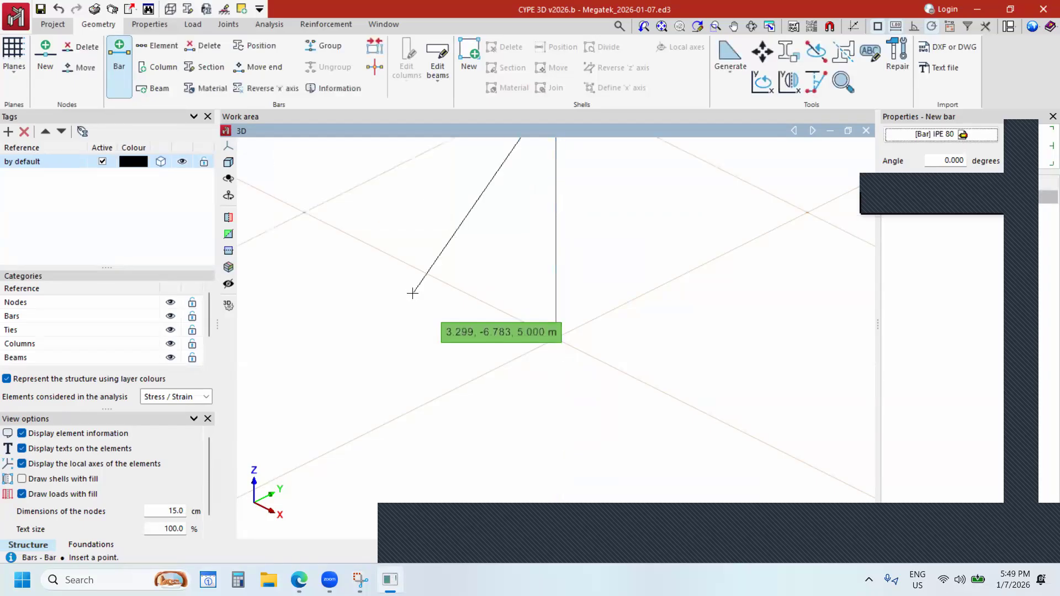
Draw a horizontal IPE 80 bar from the top of the 5 m column along the Y axis, 12 m long.
scroll(552, 462, "down", 2)
scroll(571, 274, "up", 1)
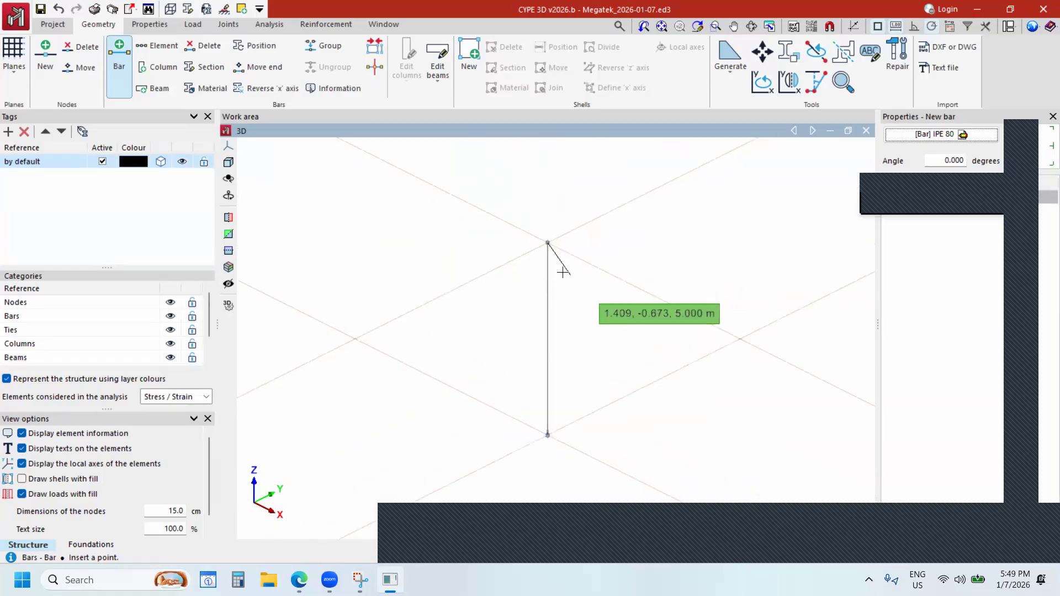
scroll(555, 193, "up", 3)
scroll(549, 202, "down", 3)
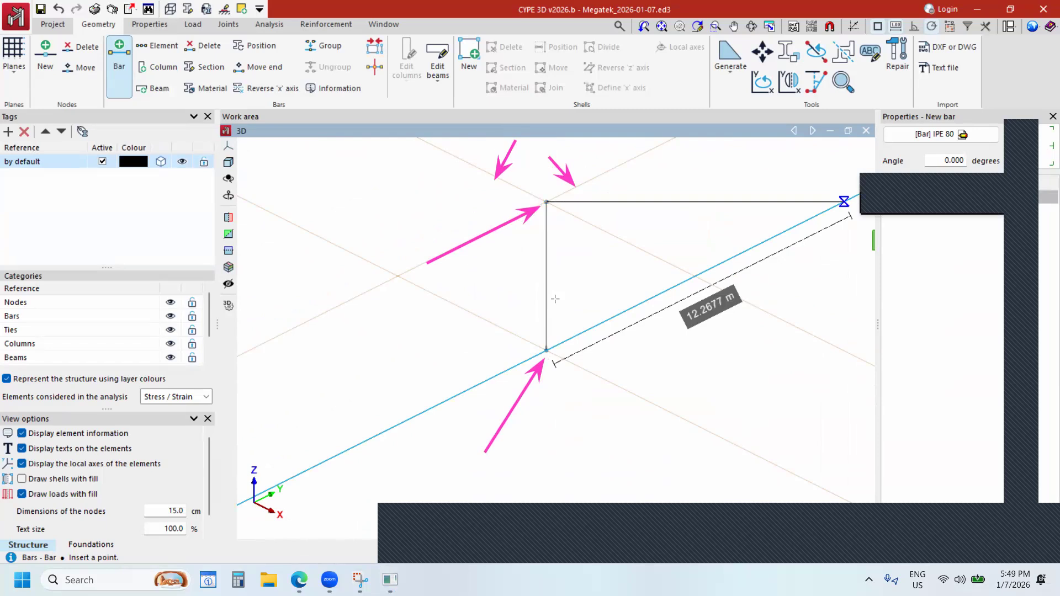
scroll(489, 319, "down", 3)
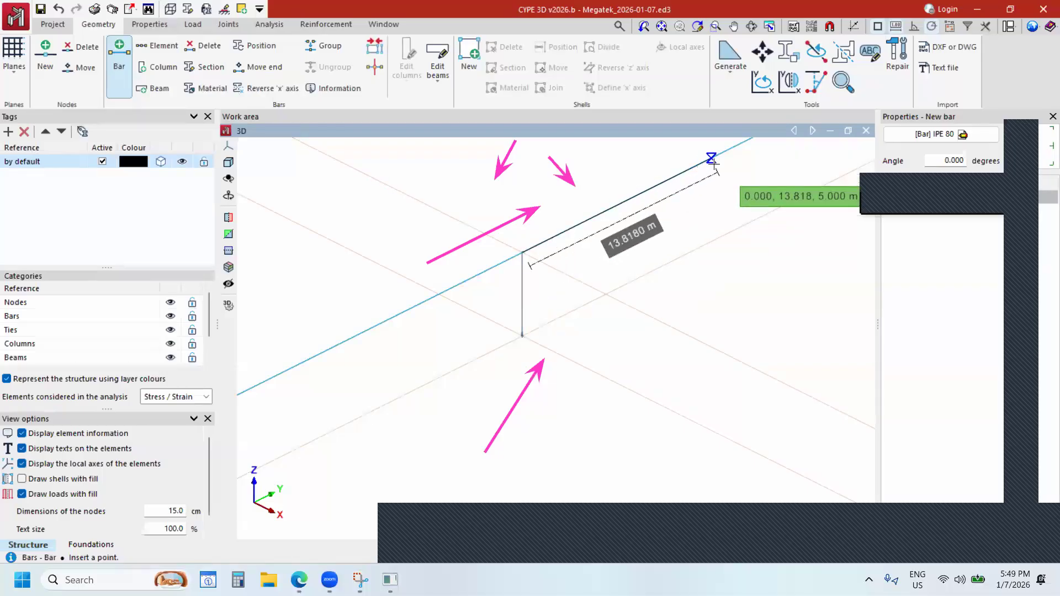
scroll(498, 364, "down", 3)
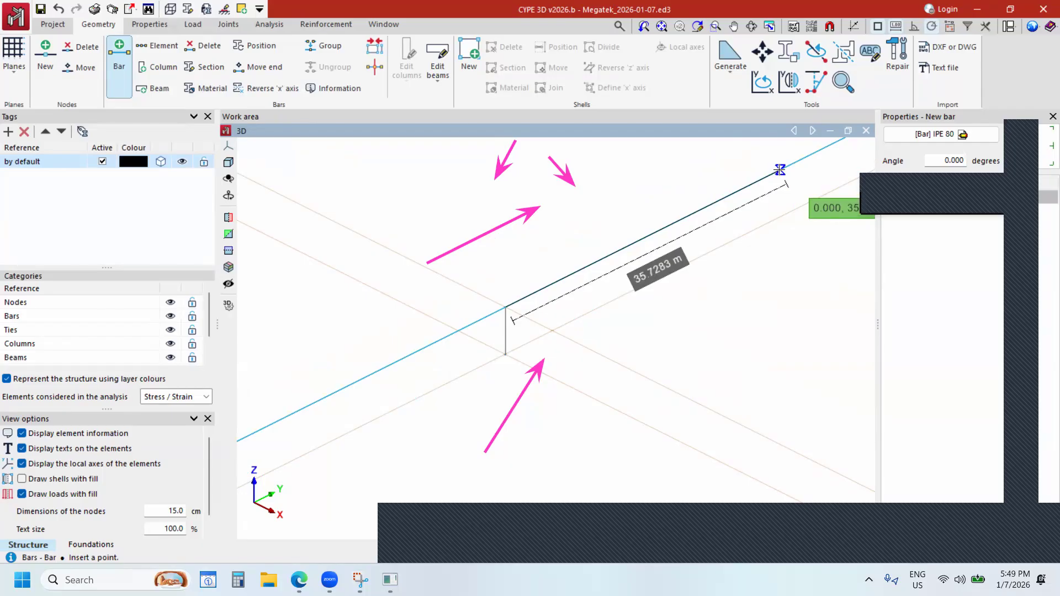
left_click(780, 170)
left_click_drag(790, 174, 381, 329)
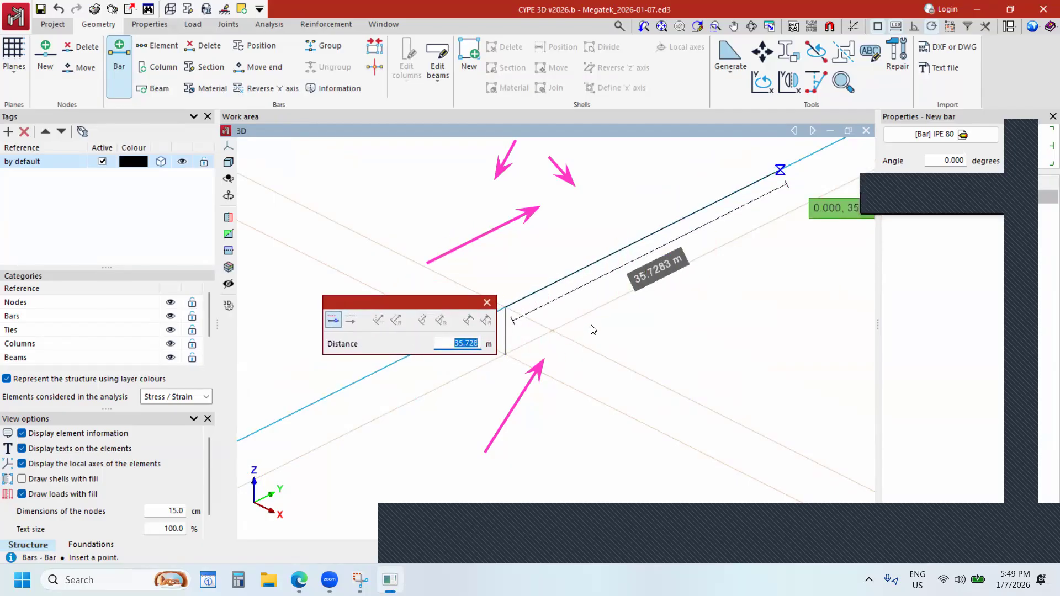
type("12")
key("Return")
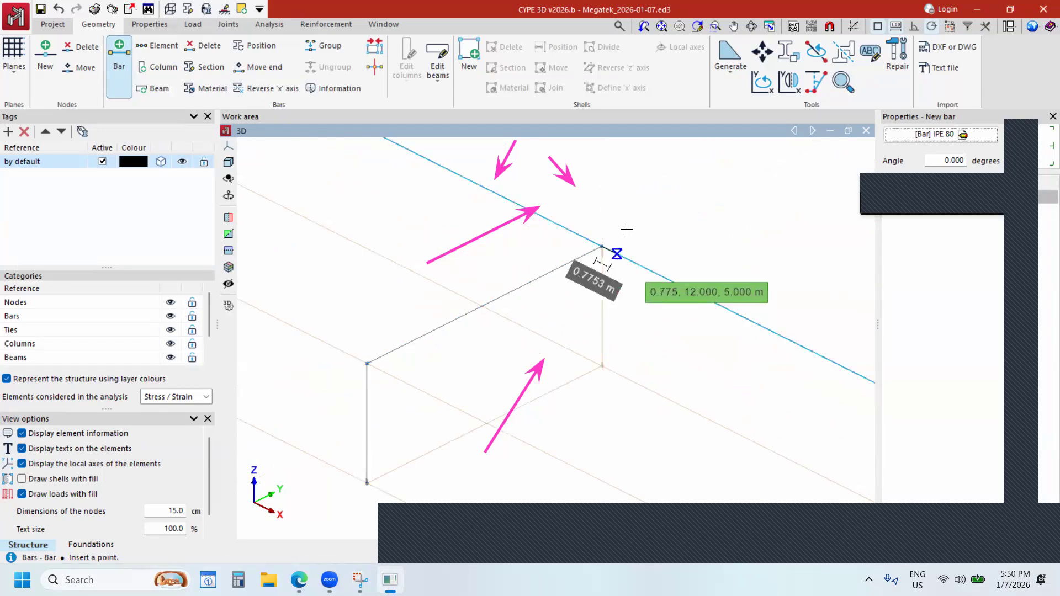
Draw the second column from the beam's far end straight down to the base at 0, 12, 0 and finish the bar command.
scroll(609, 240, "down", 1)
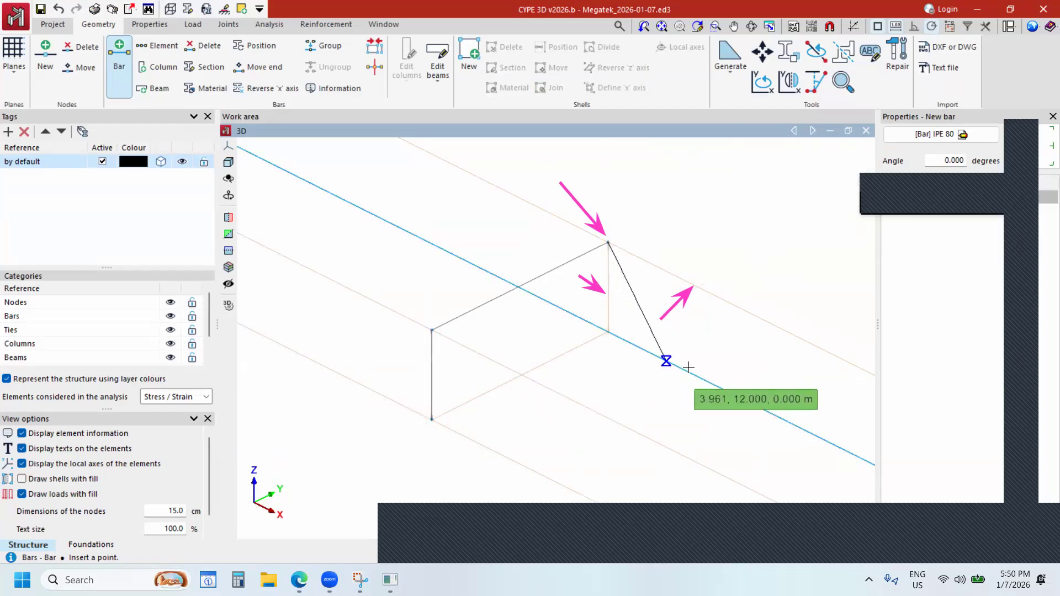
left_click(608, 332)
scroll(629, 317, "up", 3)
scroll(633, 314, "down", 3)
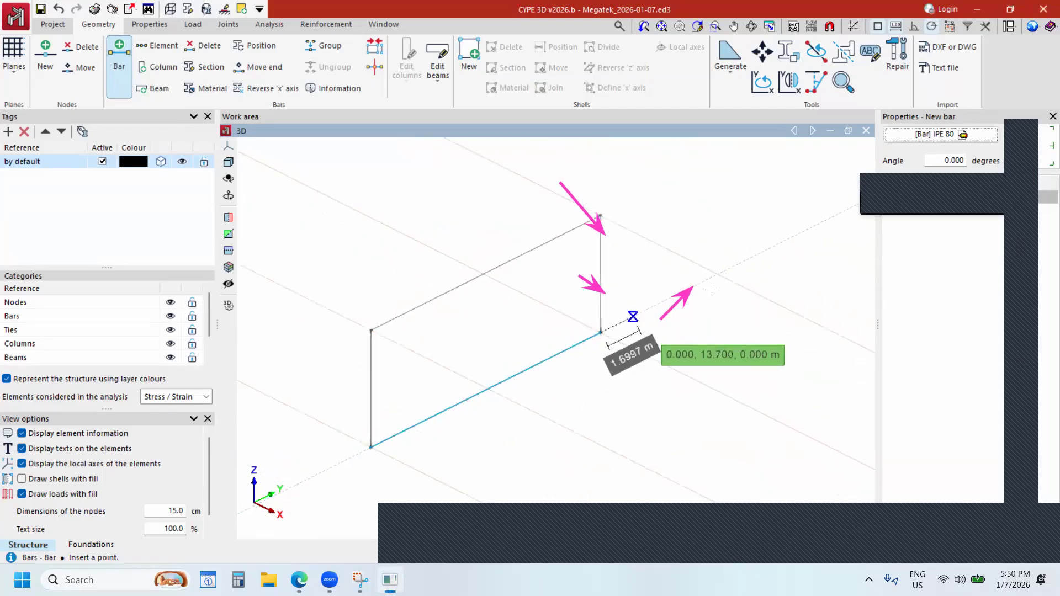
right_click(722, 232)
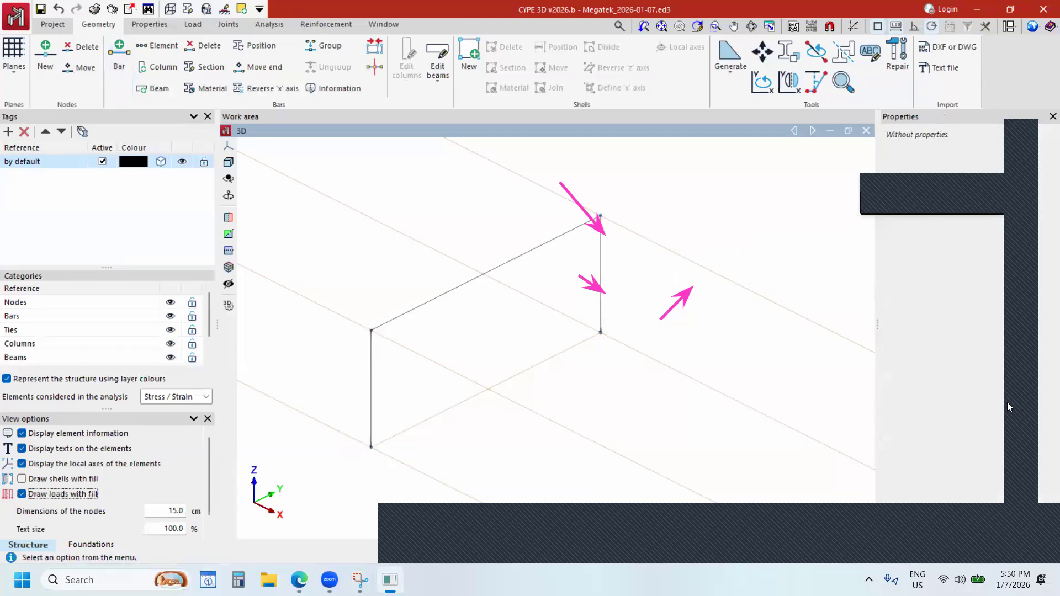
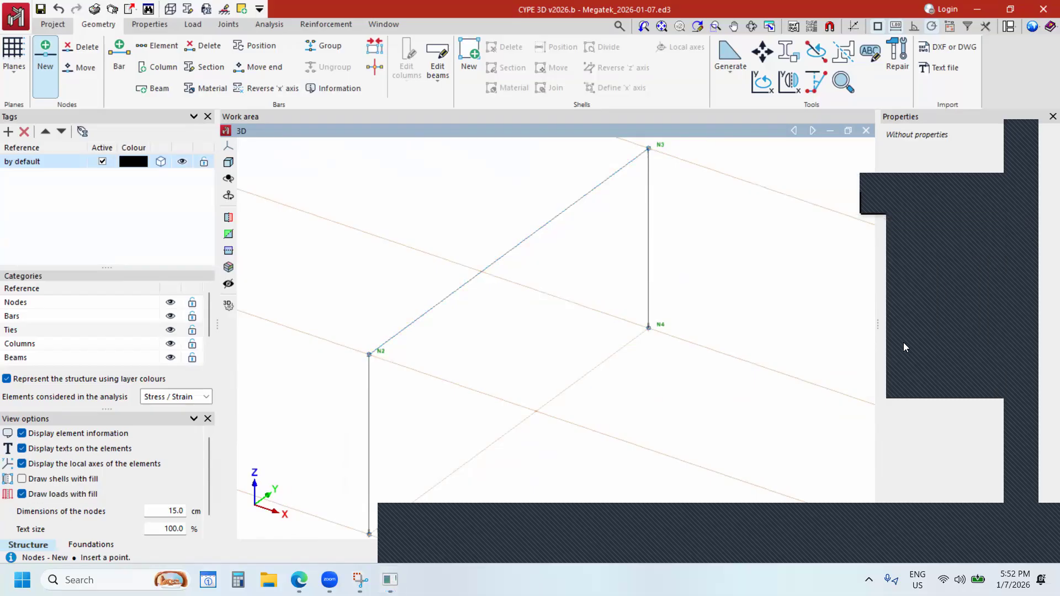
Check the object snap settings and insert a new node at the midpoint of the 12 m beam.
mouse_move(763, 230)
left_mouse_down()
mouse_move(844, 69)
mouse_move(874, 32)
left_mouse_up()
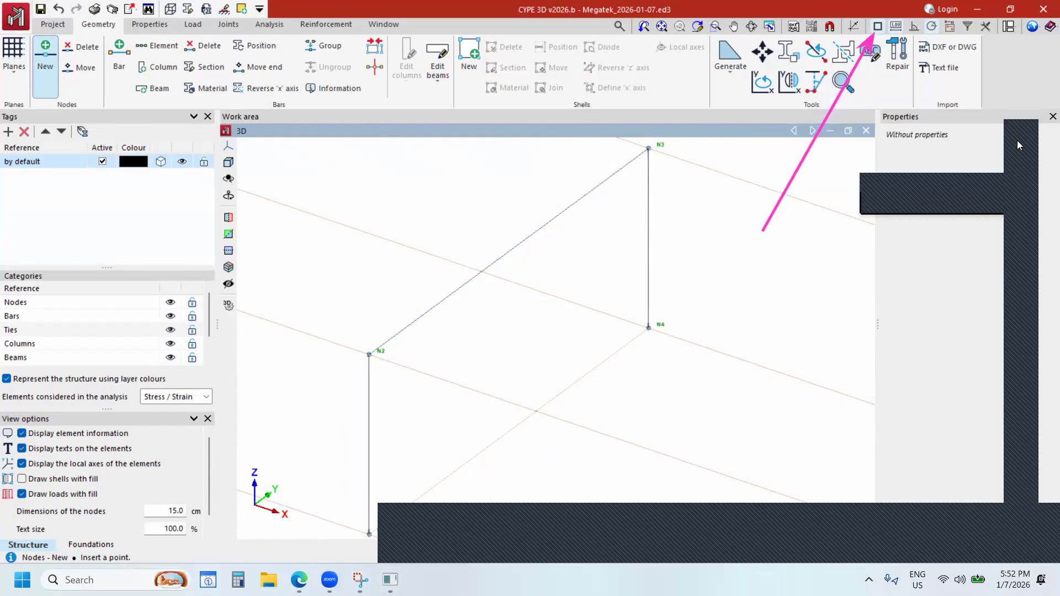
left_click(878, 26)
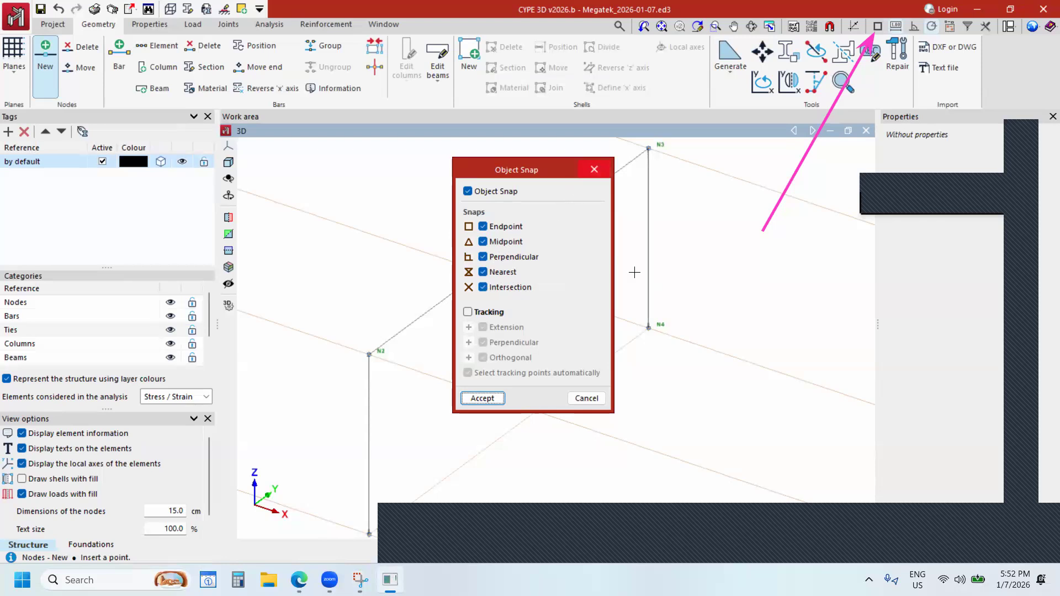
left_click(594, 170)
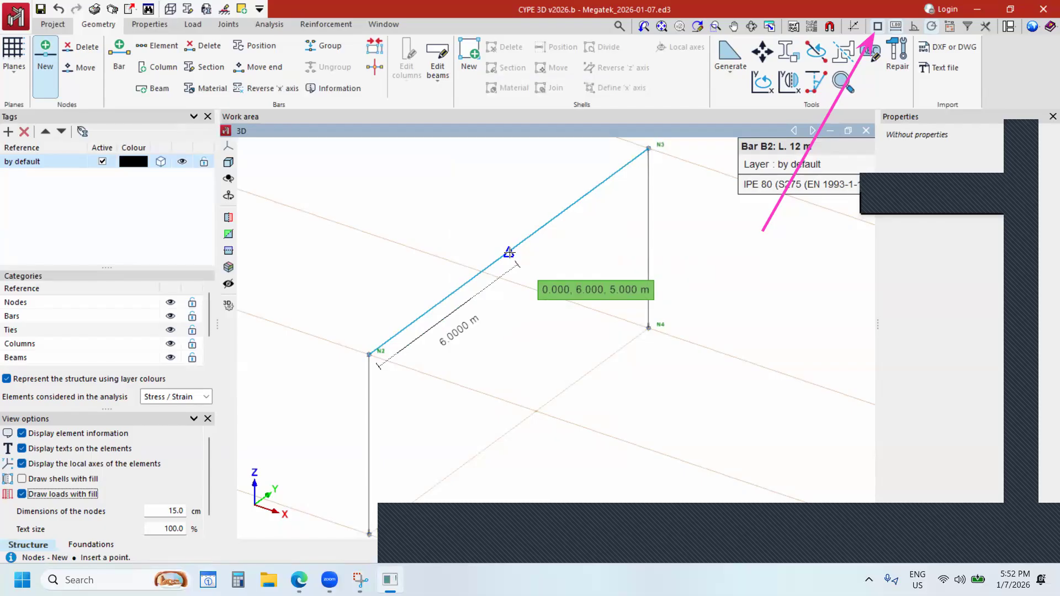
left_click(509, 252)
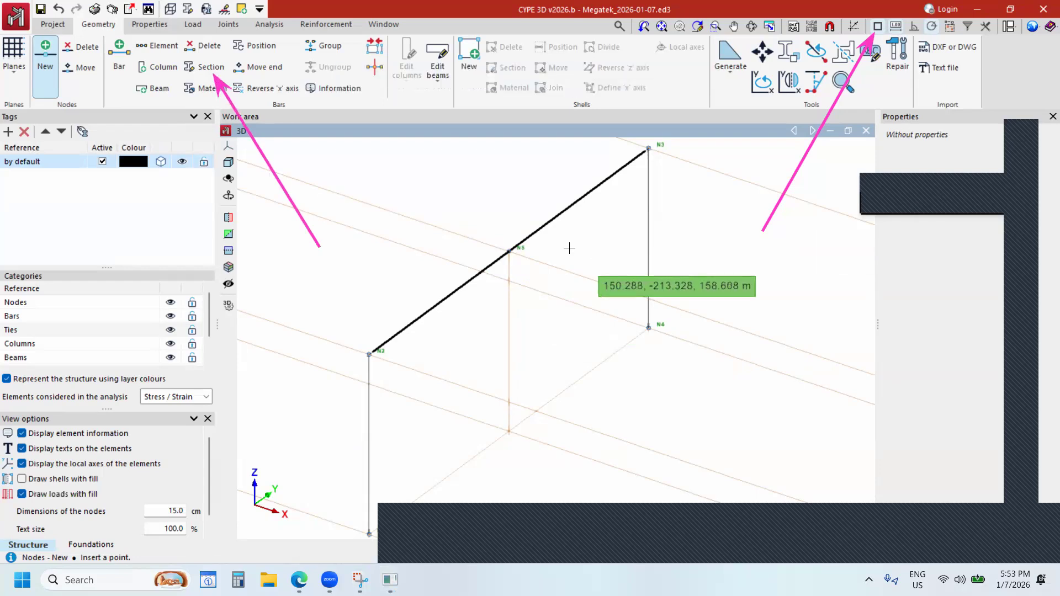
Display the bars' section assignments and examine whether the beam is still one element across its middle node.
left_click(211, 67)
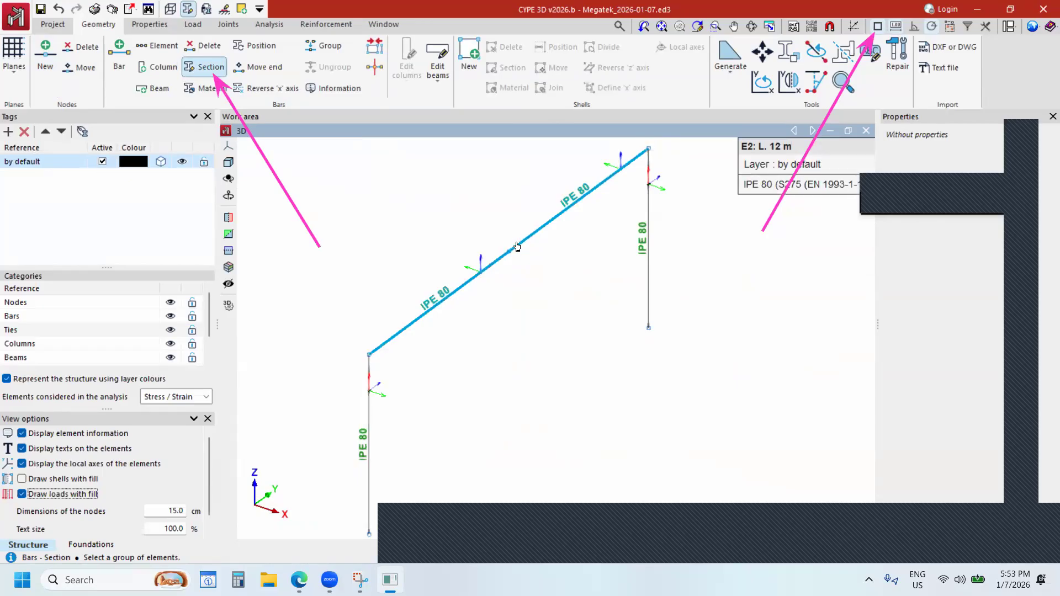
scroll(524, 239, "up", 3)
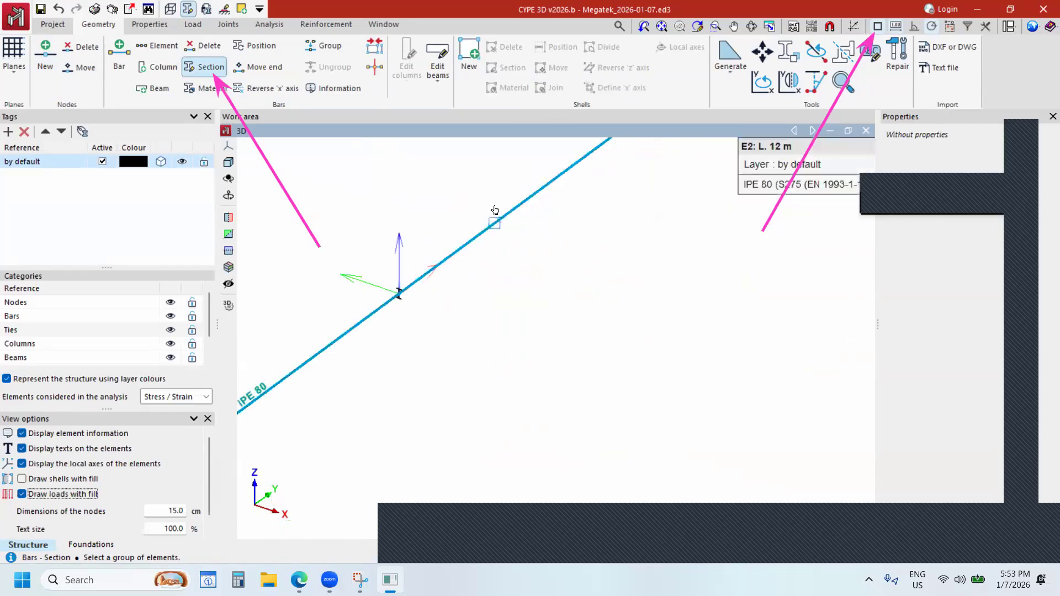
scroll(545, 280, "down", 2)
scroll(545, 280, "down", 2)
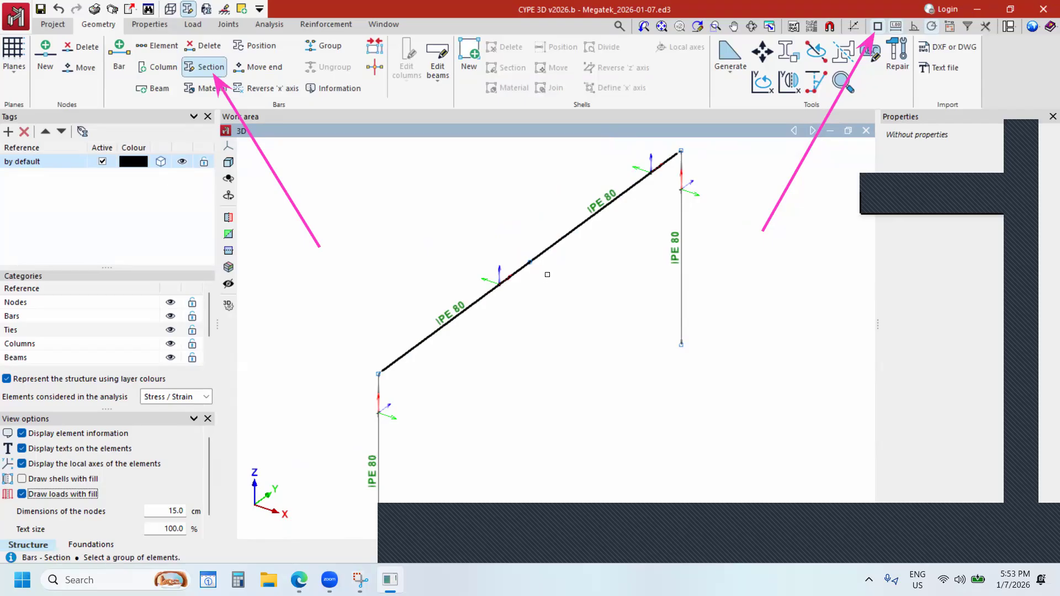
scroll(565, 289, "up", 1)
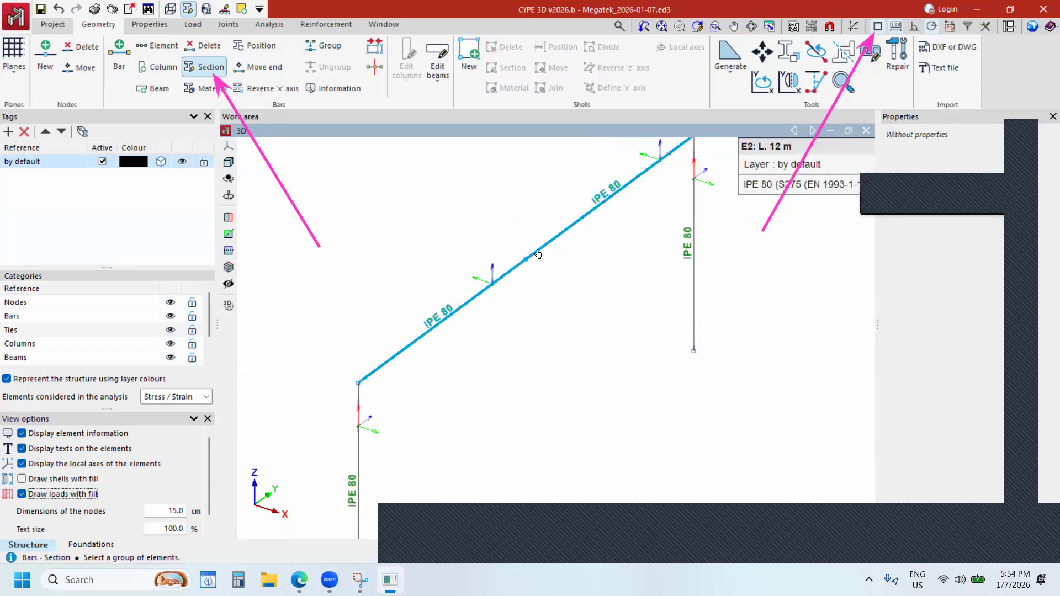
scroll(522, 285, "up", 2)
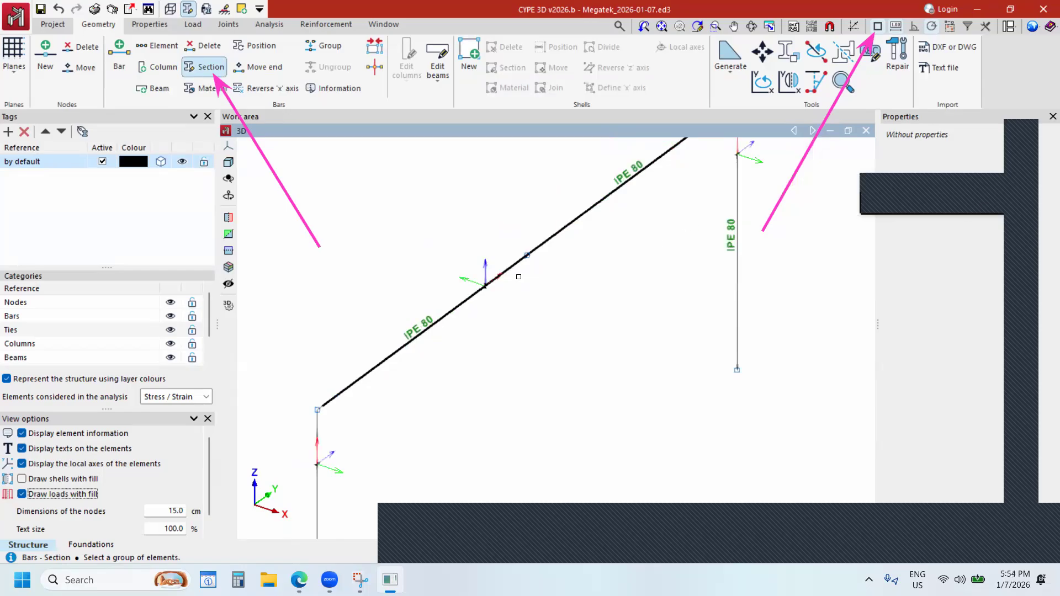
scroll(474, 334, "down", 1)
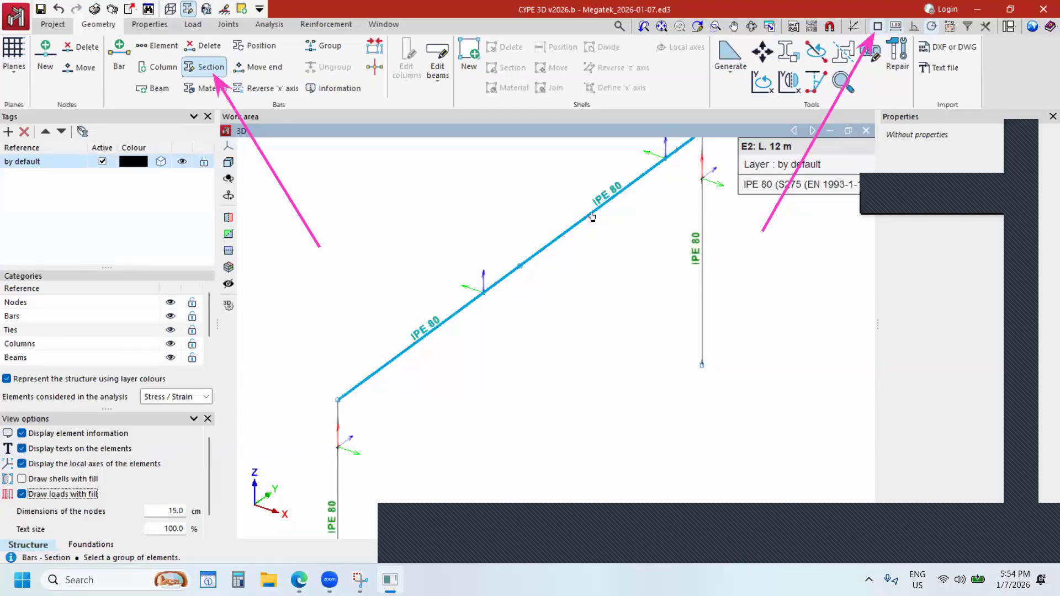
scroll(516, 322, "down", 2)
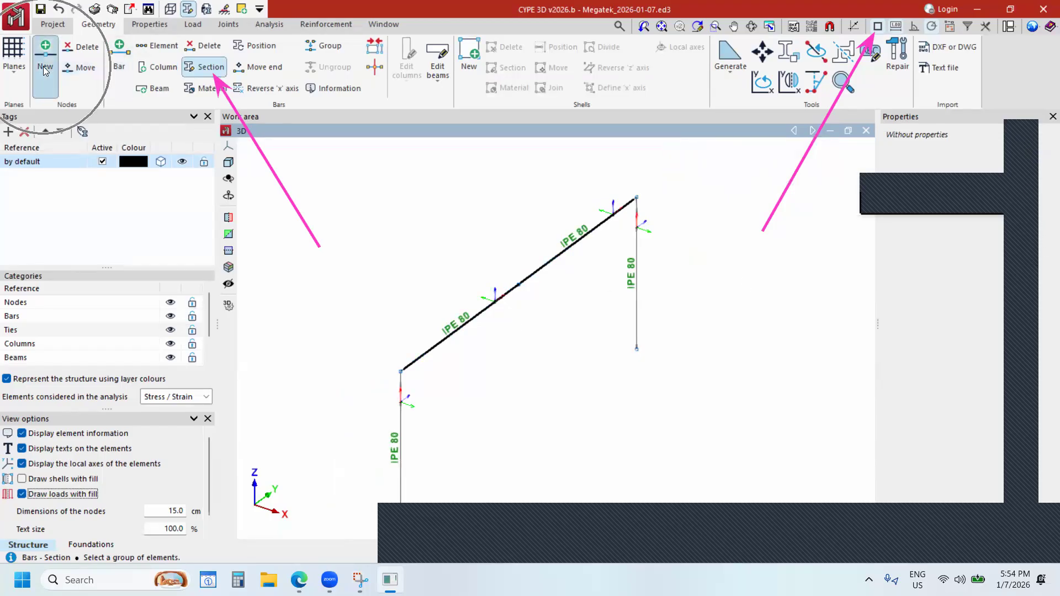
Move the beam's middle node vertically upward by 1.2 m to form the roof ridge.
left_click(80, 68)
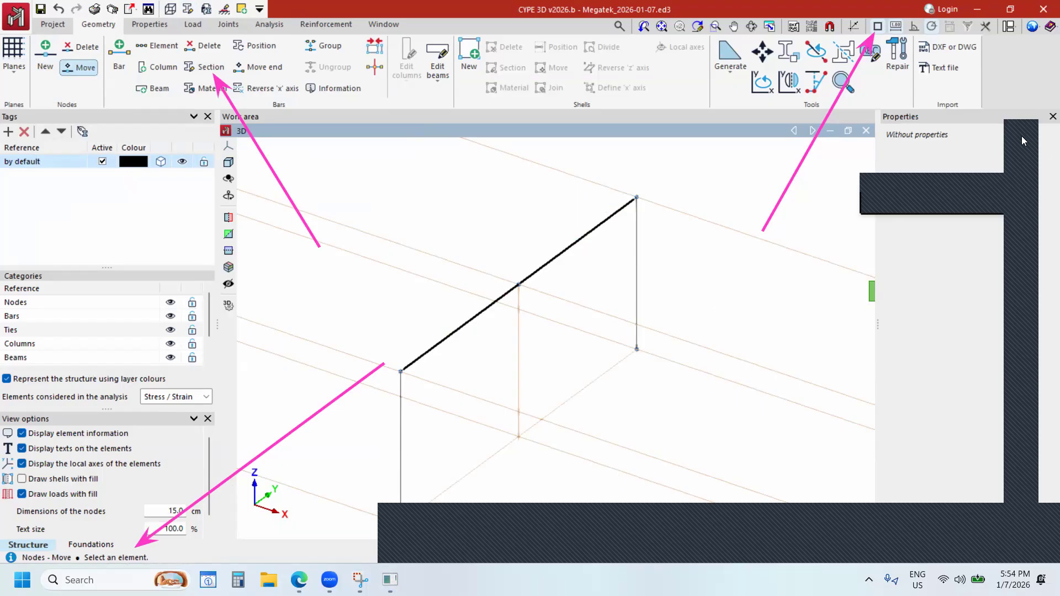
left_click(518, 285)
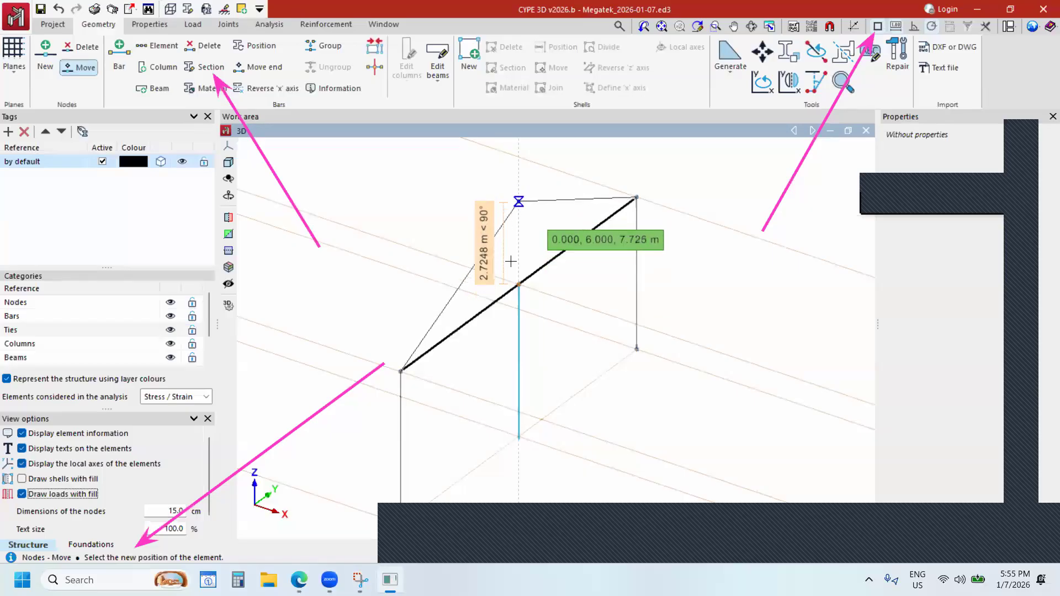
scroll(518, 284, "up", 5)
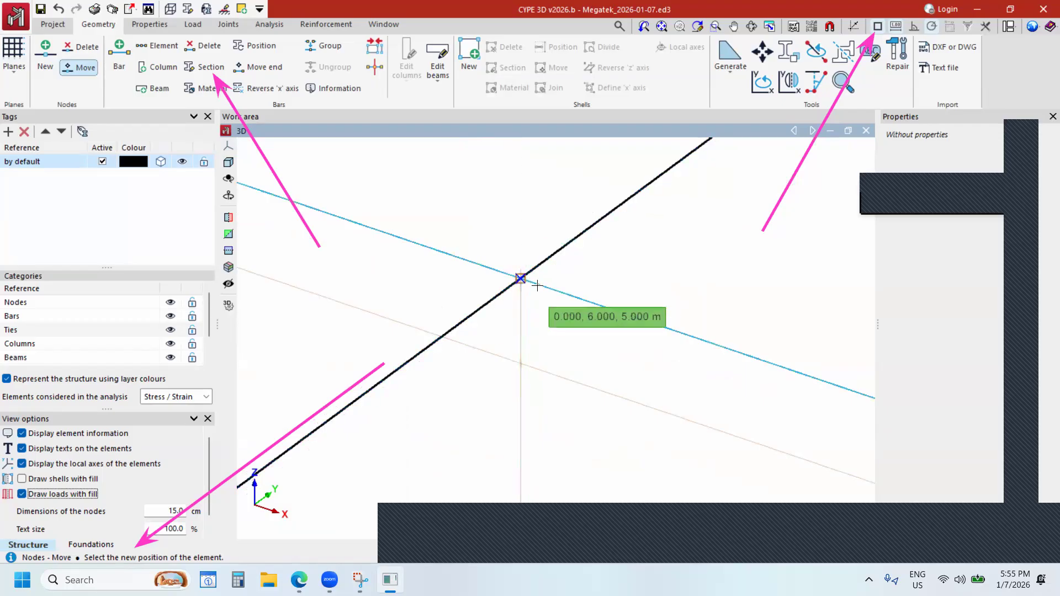
scroll(524, 301, "down", 2)
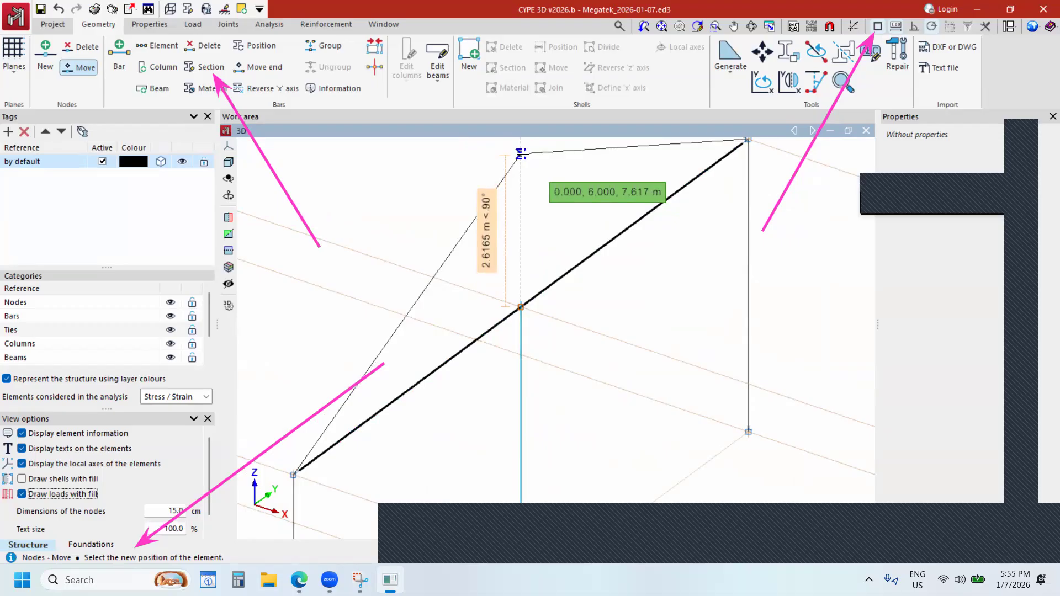
left_click(521, 154)
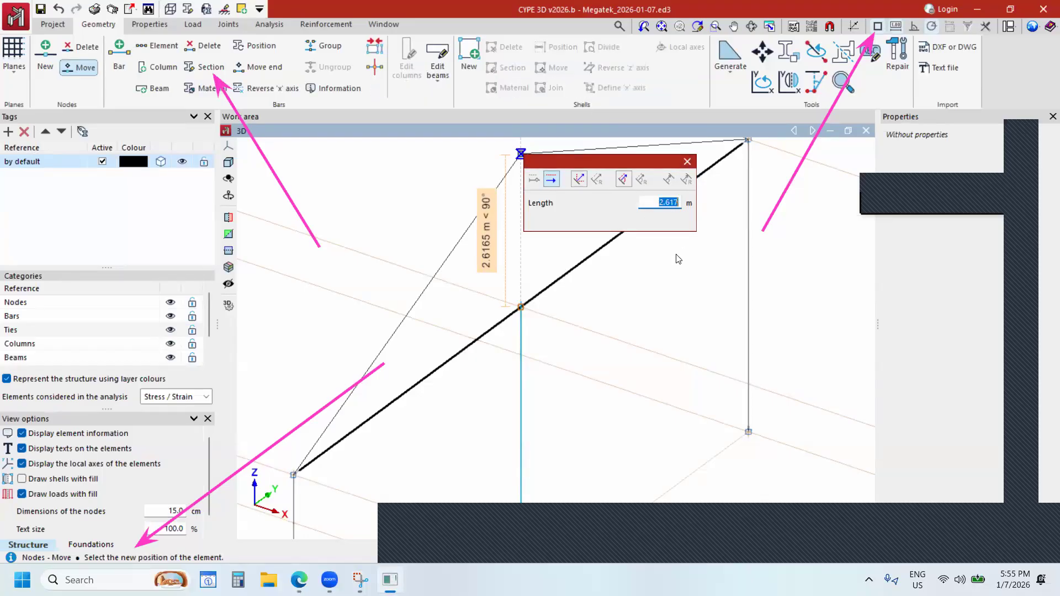
type("1.2")
key("Return")
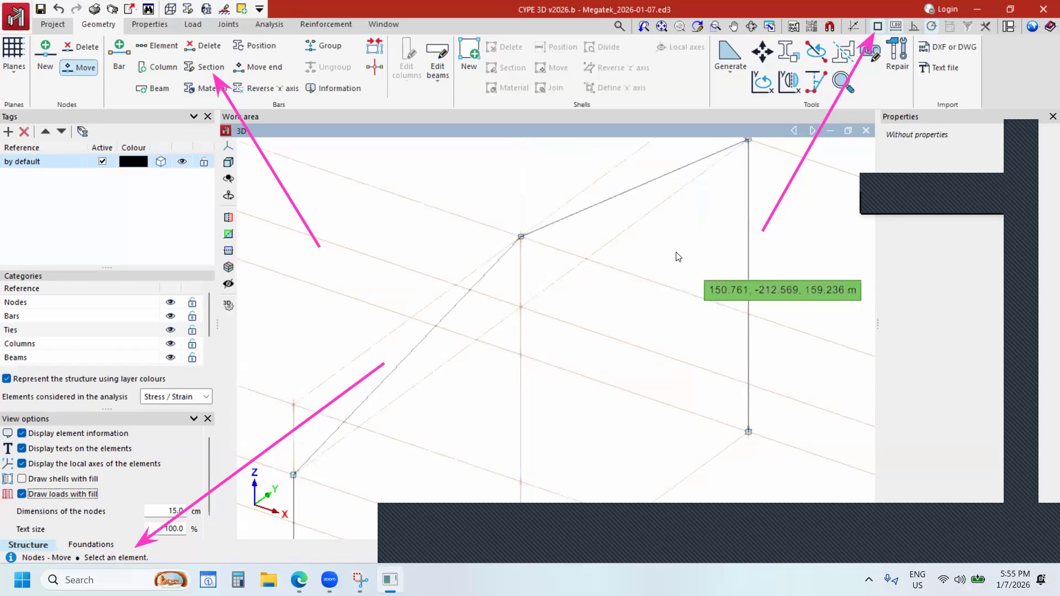
Inspect the gabled frame around the raised ridge node and its two rafters.
scroll(578, 270, "down", 3)
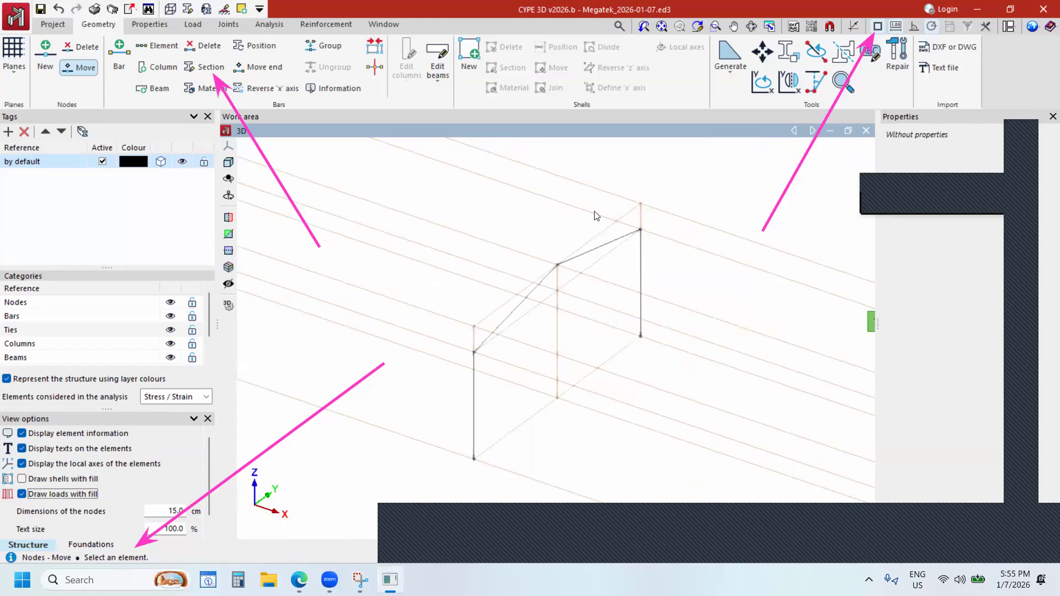
scroll(585, 279, "up", 2)
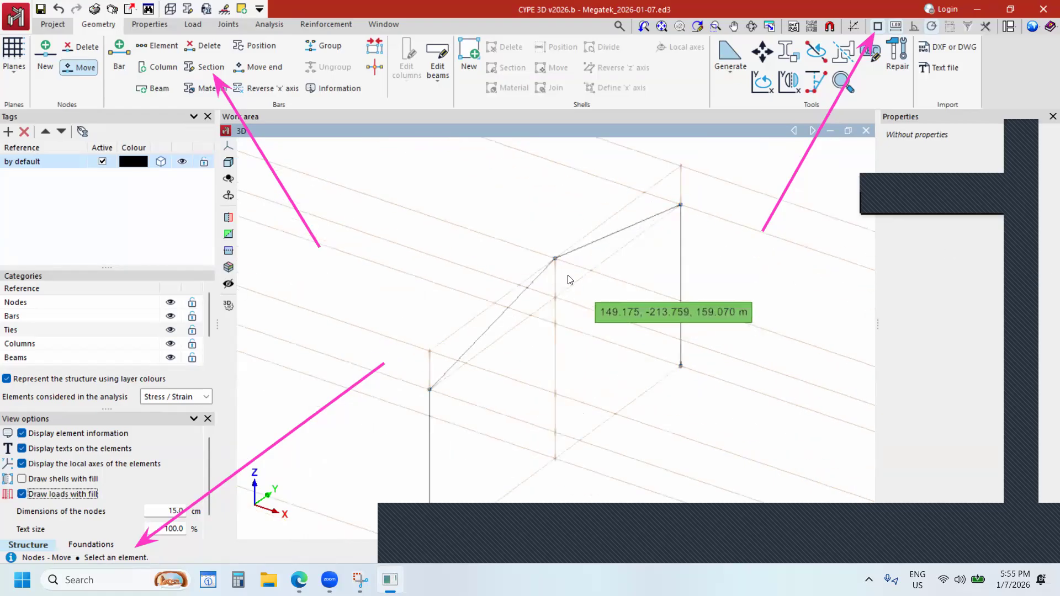
scroll(568, 284, "up", 3)
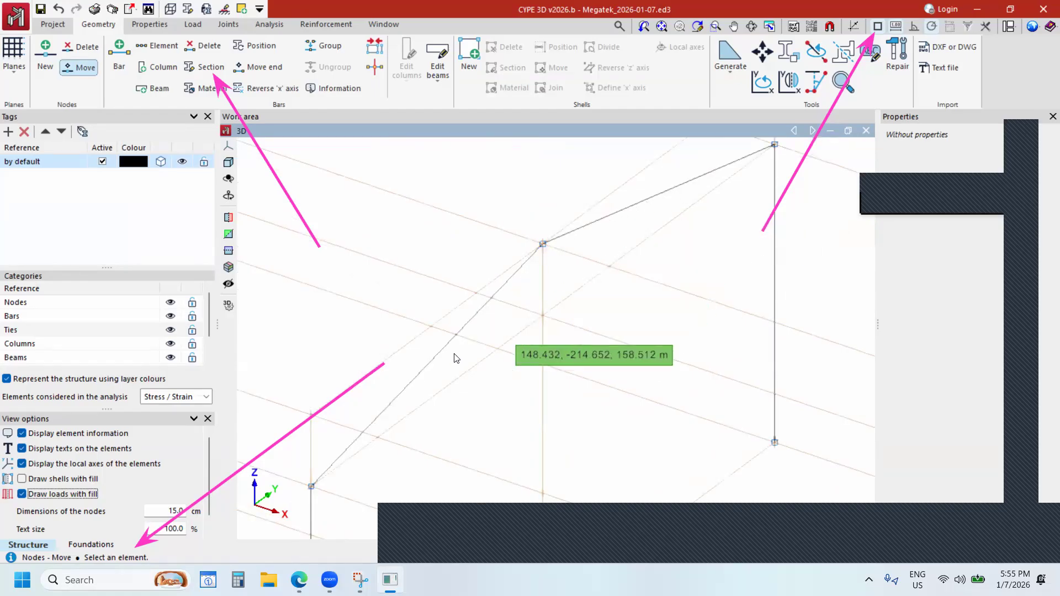
scroll(573, 262, "down", 2)
scroll(574, 262, "up", 2)
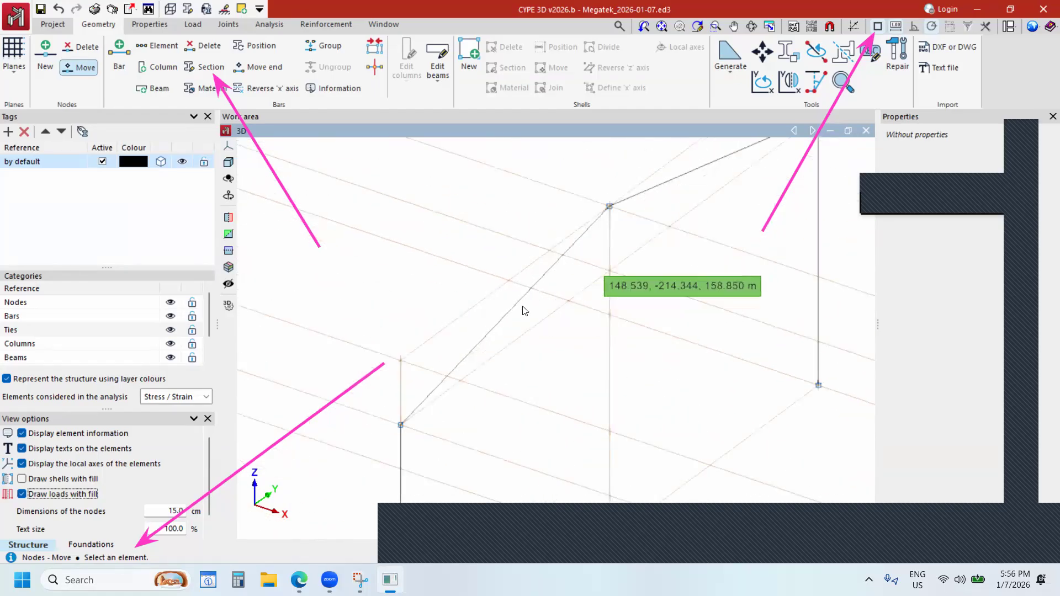
scroll(552, 290, "down", 2)
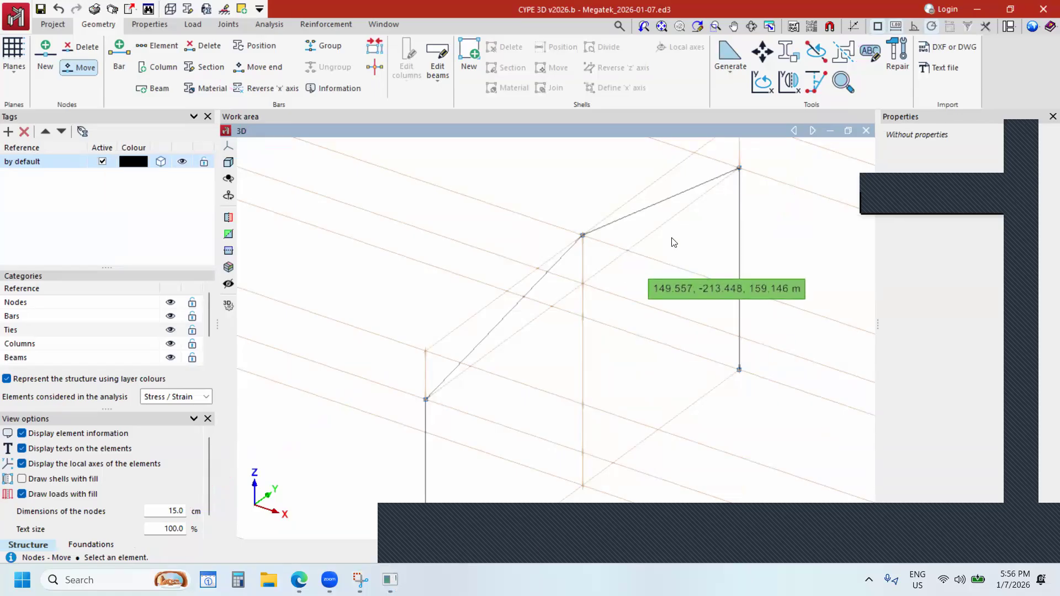
scroll(712, 288, "down", 3)
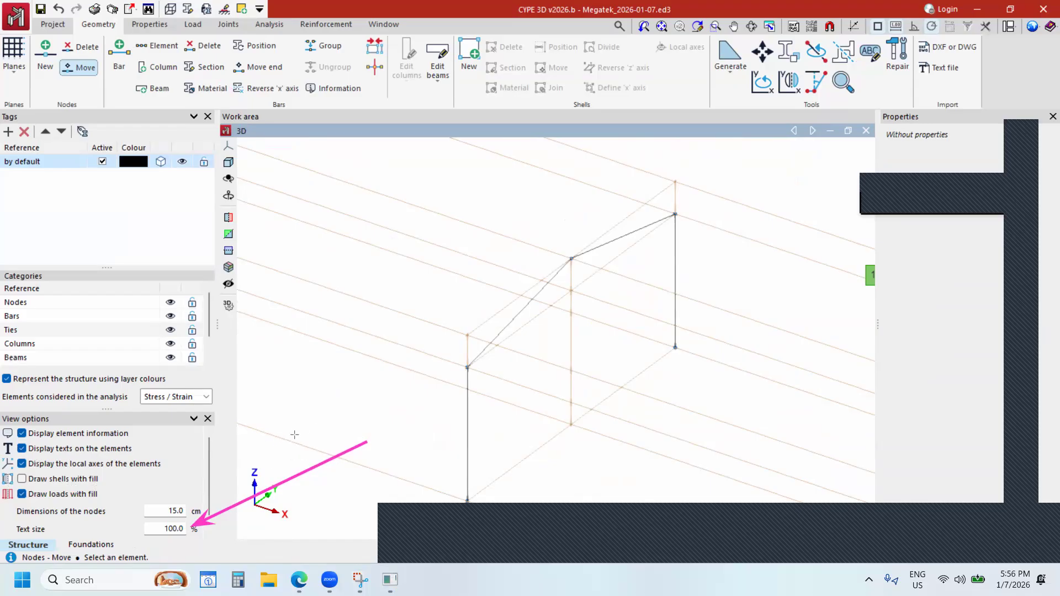
Mark the local axes and element text view options with arrows, and clear the annotations.
left_click_drag(320, 413, 163, 468)
left_click_drag(283, 406, 141, 448)
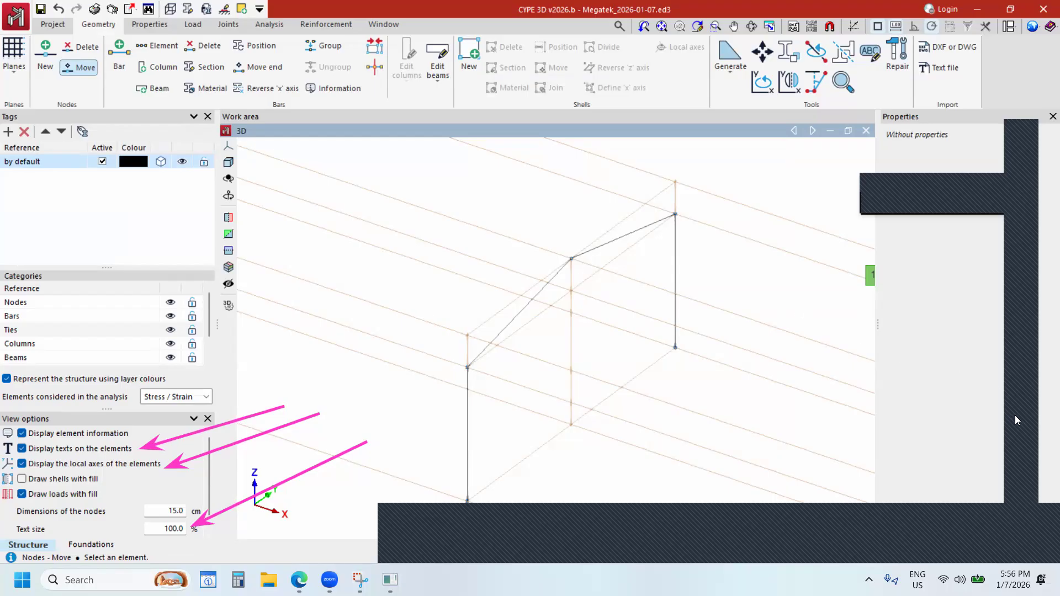
left_click(1026, 147)
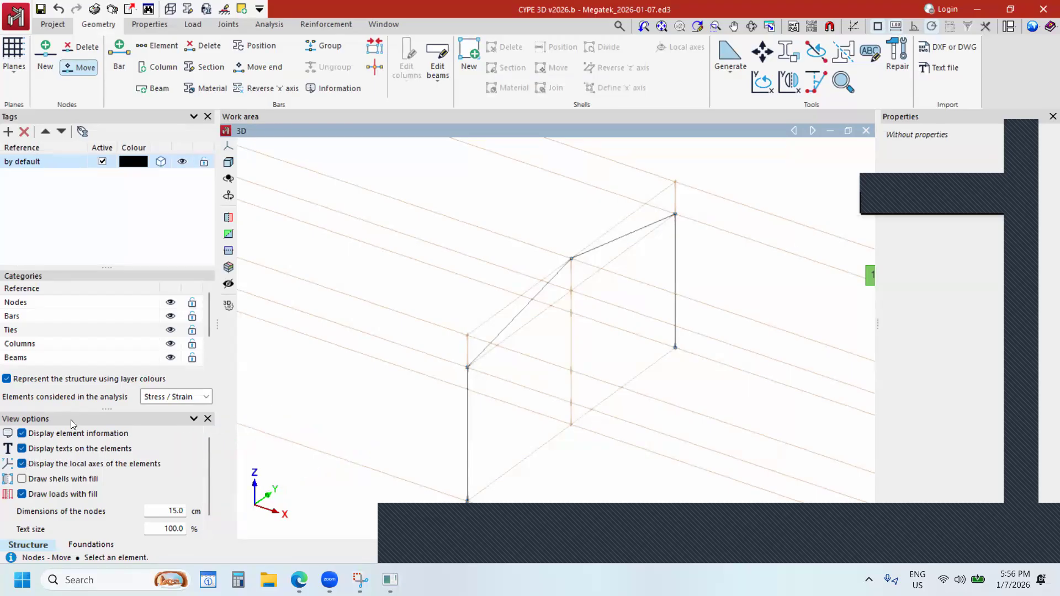
Turn off the display of the elements' local axes and of the texts on the elements.
left_click(21, 464)
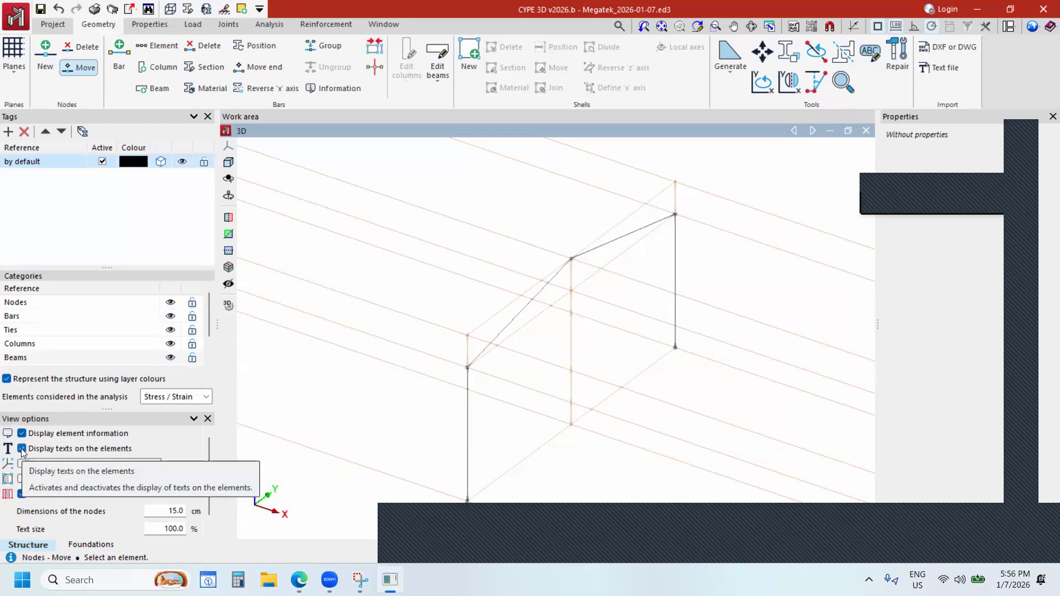
left_click(21, 448)
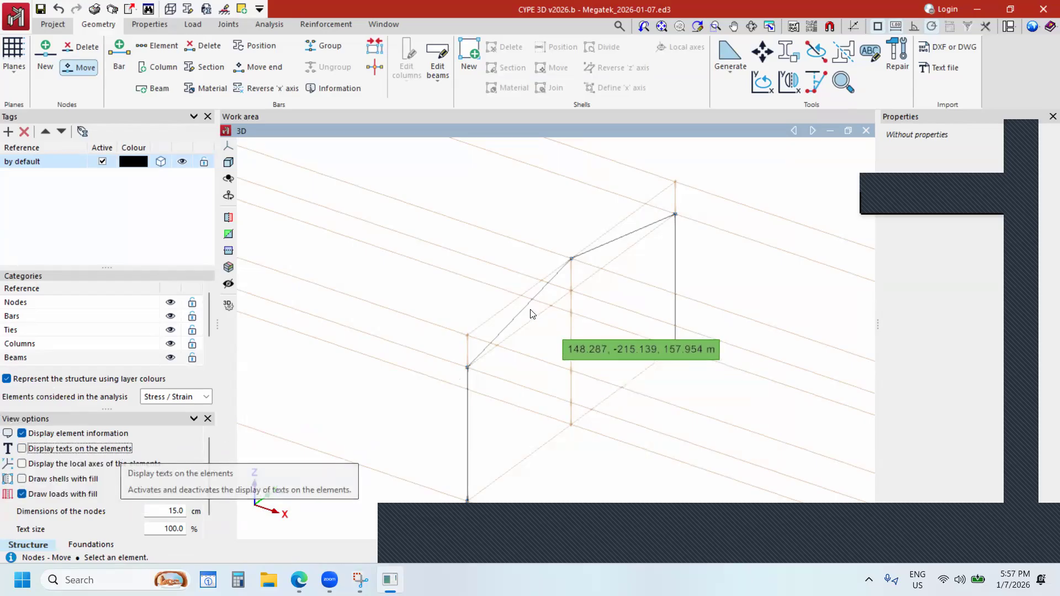
scroll(609, 325, "up", 3)
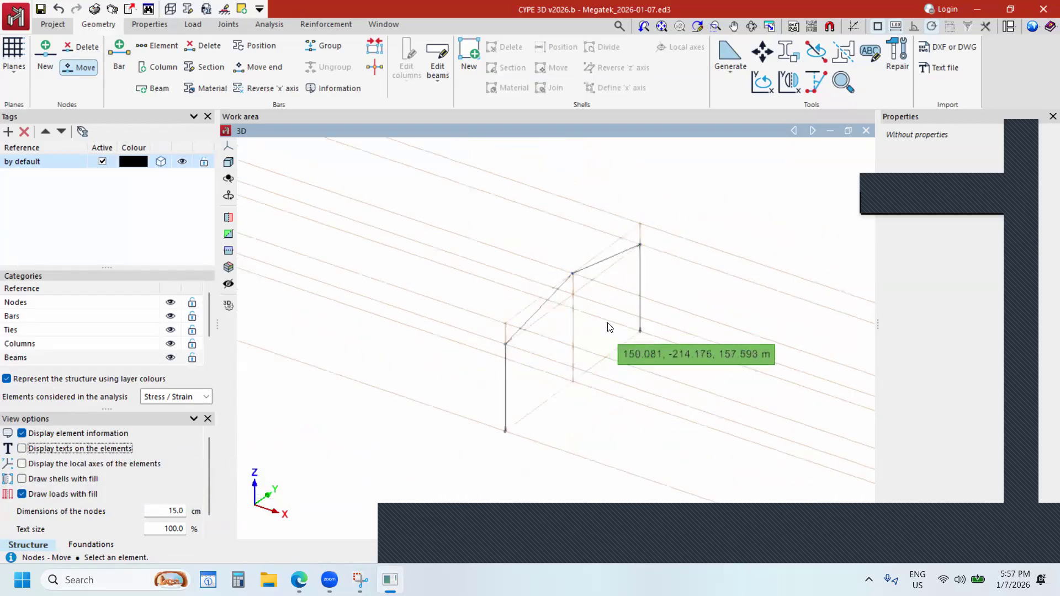
scroll(609, 323, "down", 1)
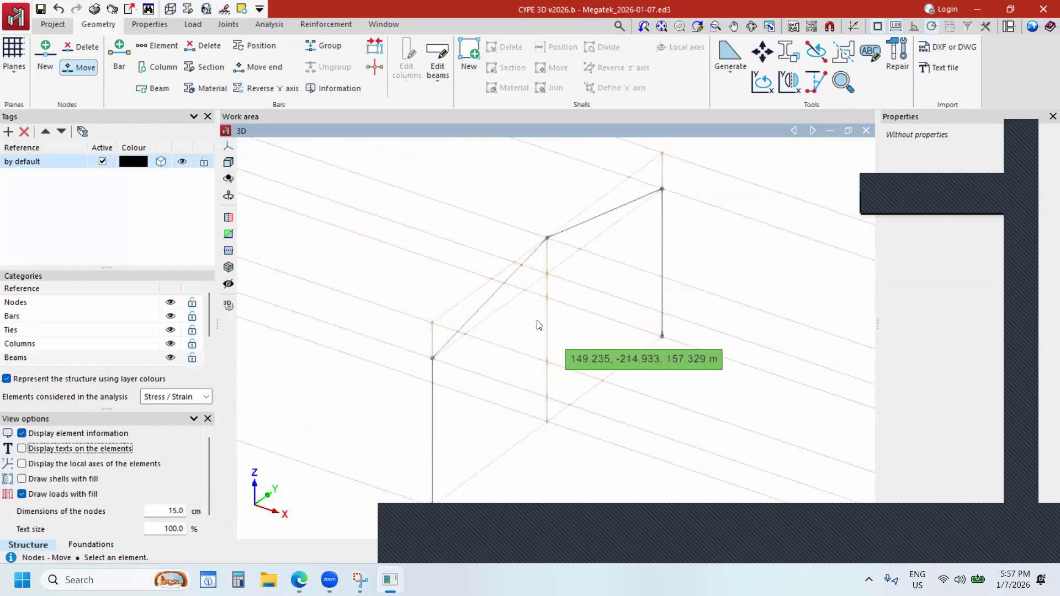
scroll(538, 333, "down", 2)
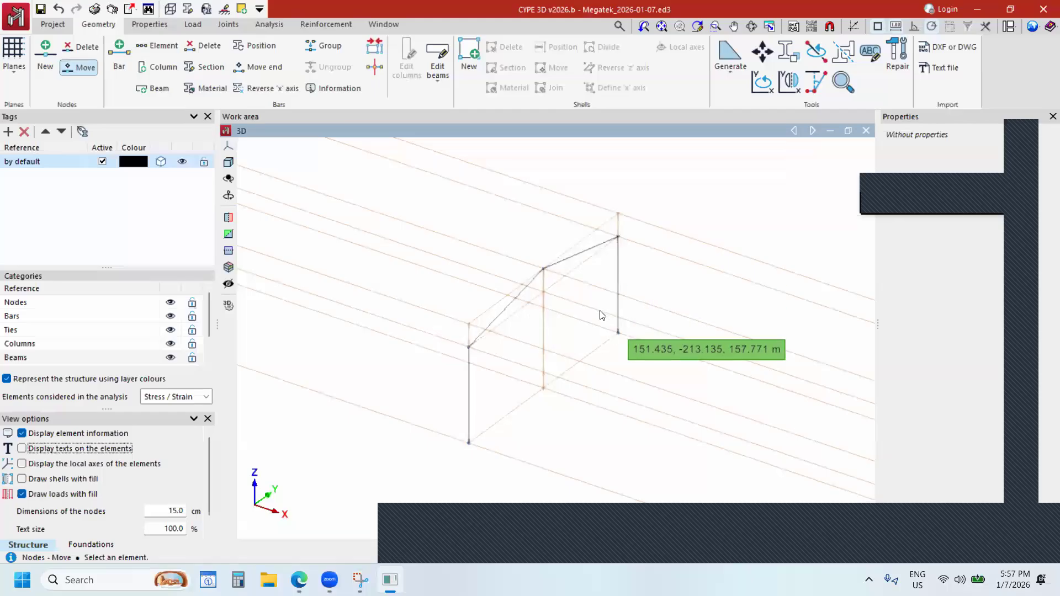
scroll(591, 326, "up", 5)
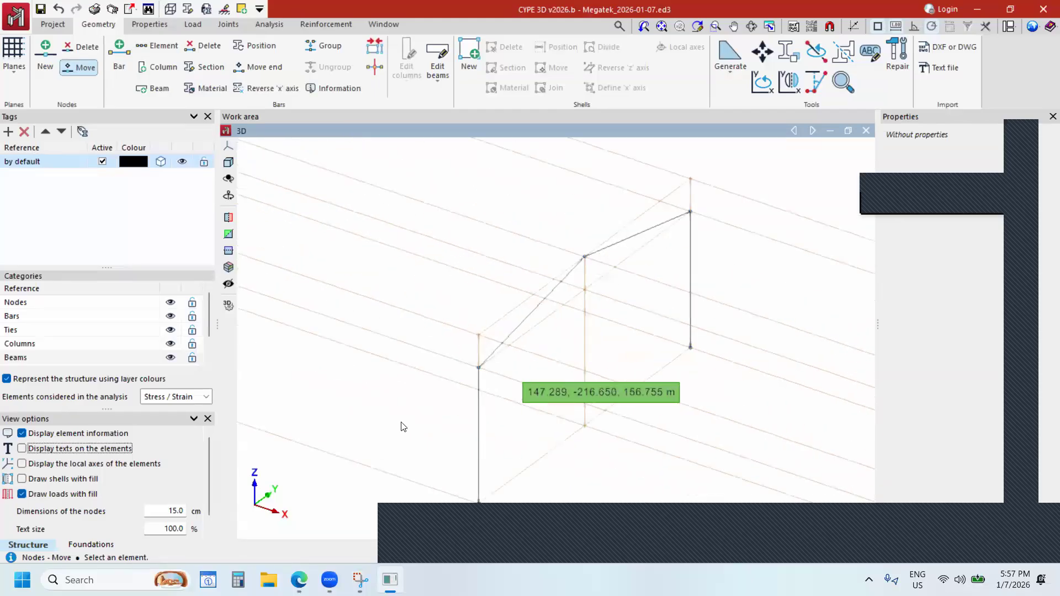
scroll(591, 303, "down", 3)
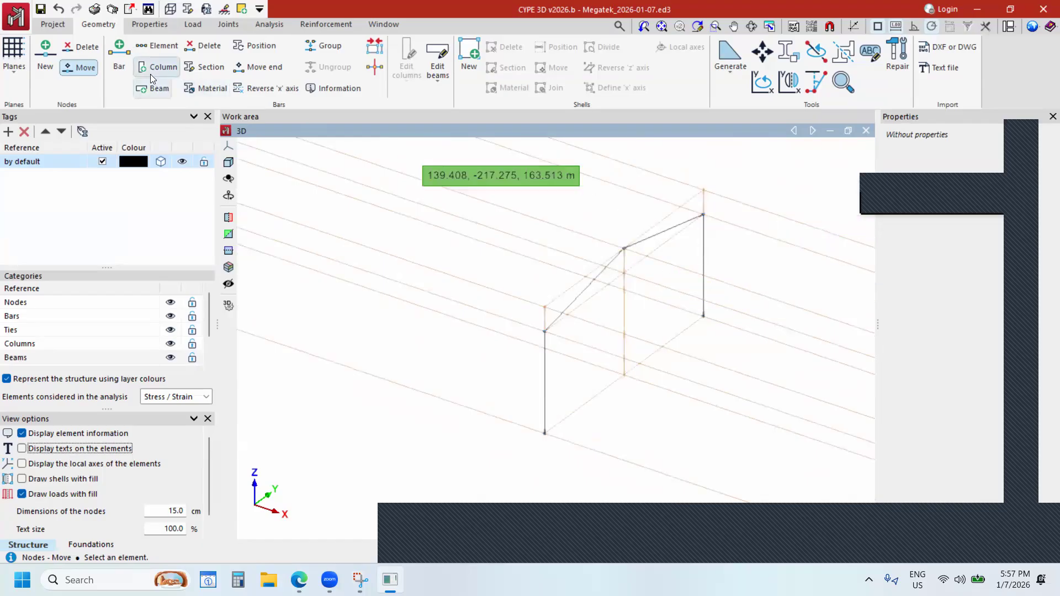
Insert four new nodes at arbitrary points along the near rafter, between the column head and the ridge.
left_click(45, 68)
scroll(448, 285, "up", 3)
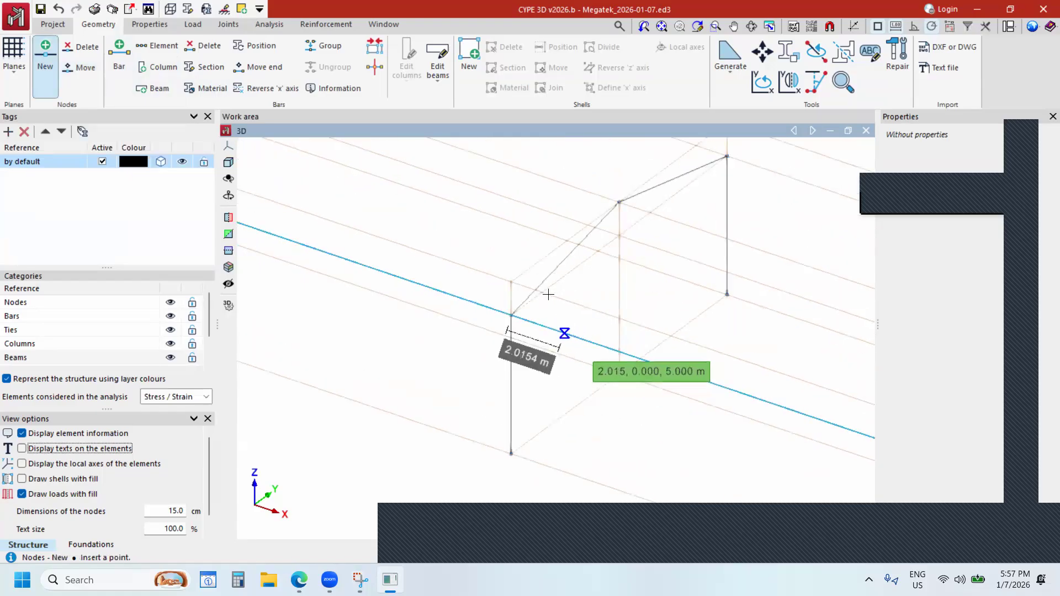
scroll(512, 282, "down", 1)
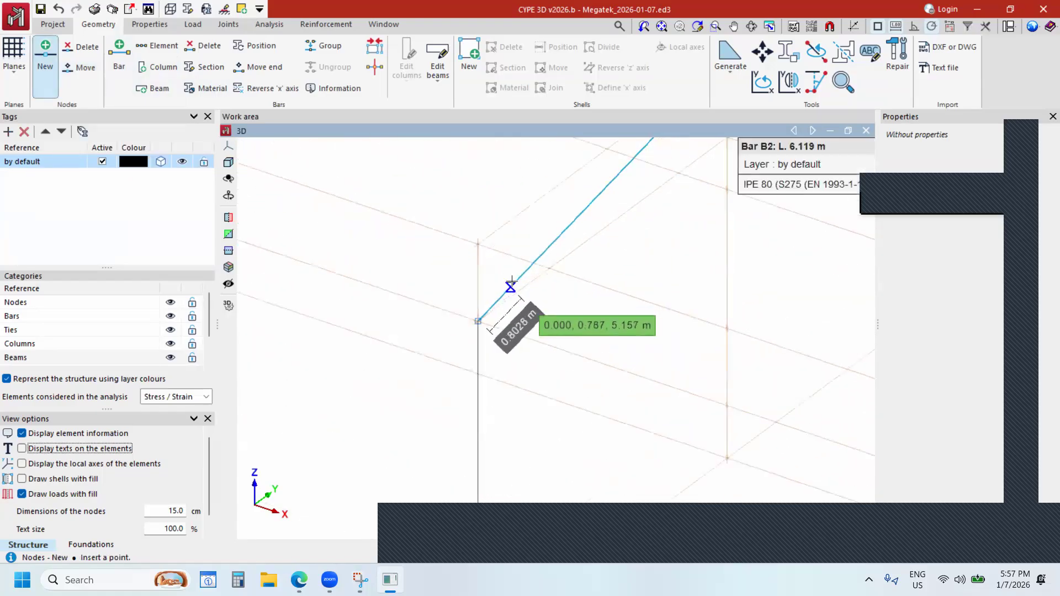
left_click(513, 278)
key("Return")
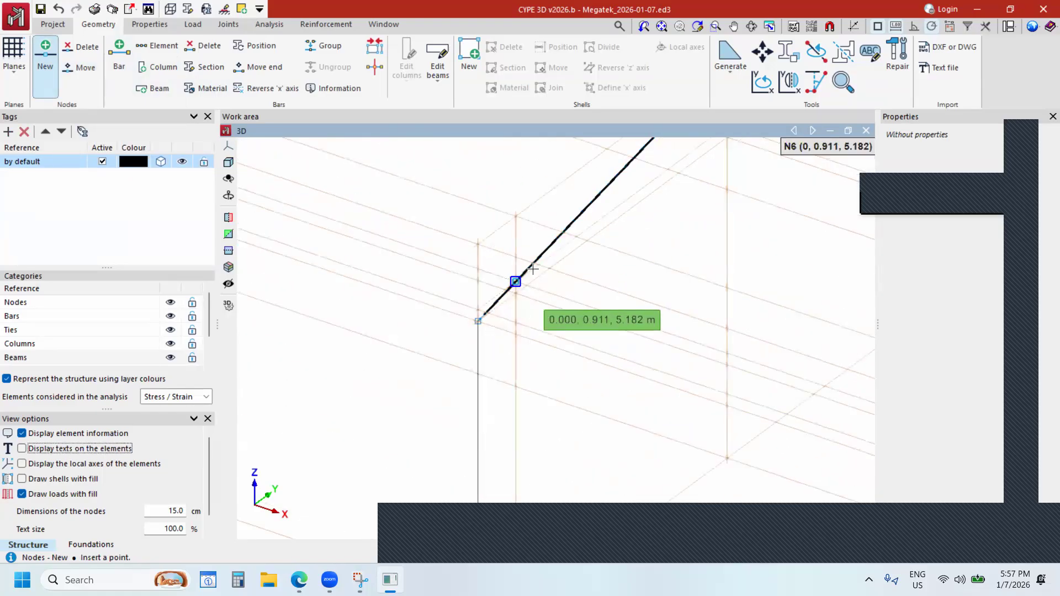
left_click(542, 251)
key("Return")
left_click(588, 209)
key("Return")
scroll(597, 193, "up", 2)
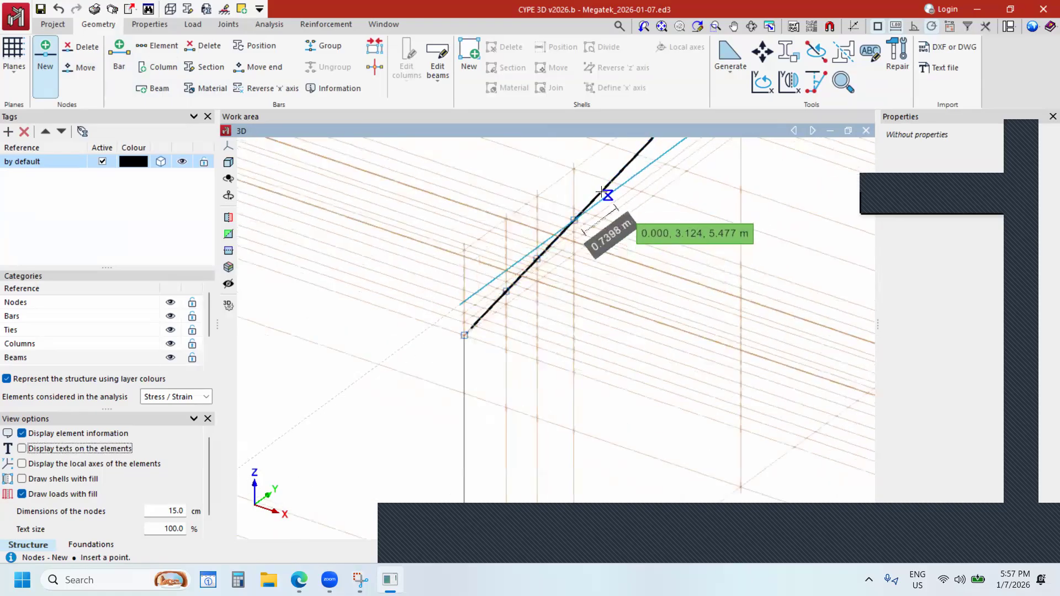
left_click(600, 192)
key("Return")
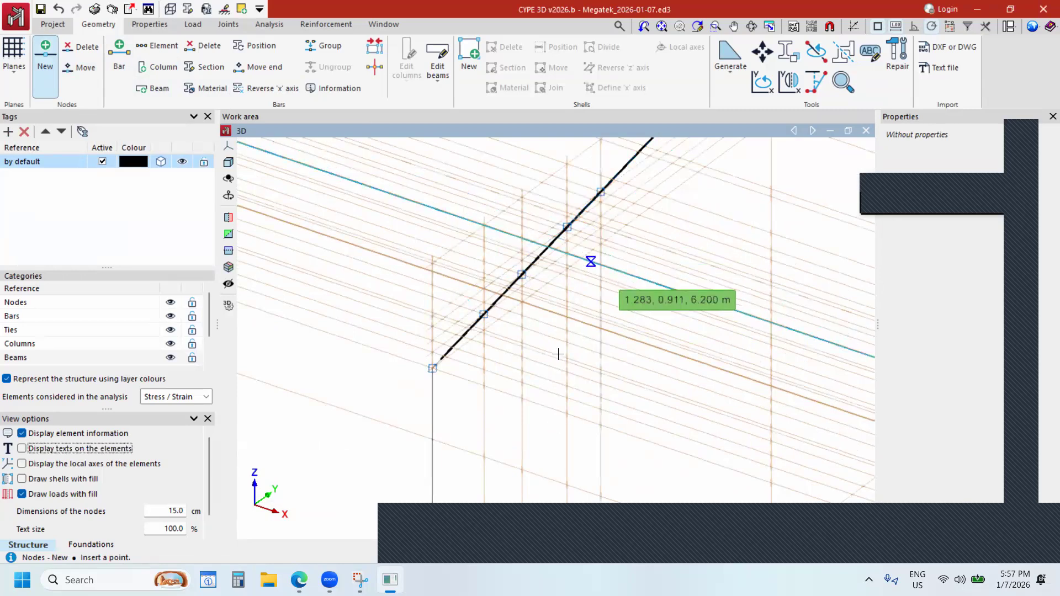
scroll(663, 356, "down", 5)
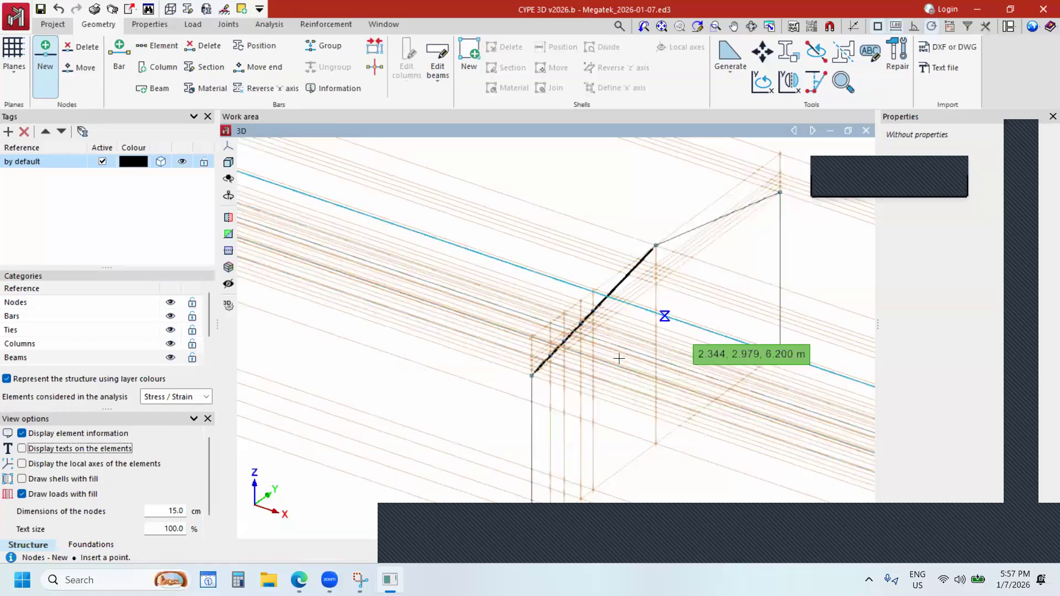
Undo the insertion of the four extra rafter nodes.
left_click(59, 12)
left_click(60, 12)
left_click(60, 11)
left_click(60, 12)
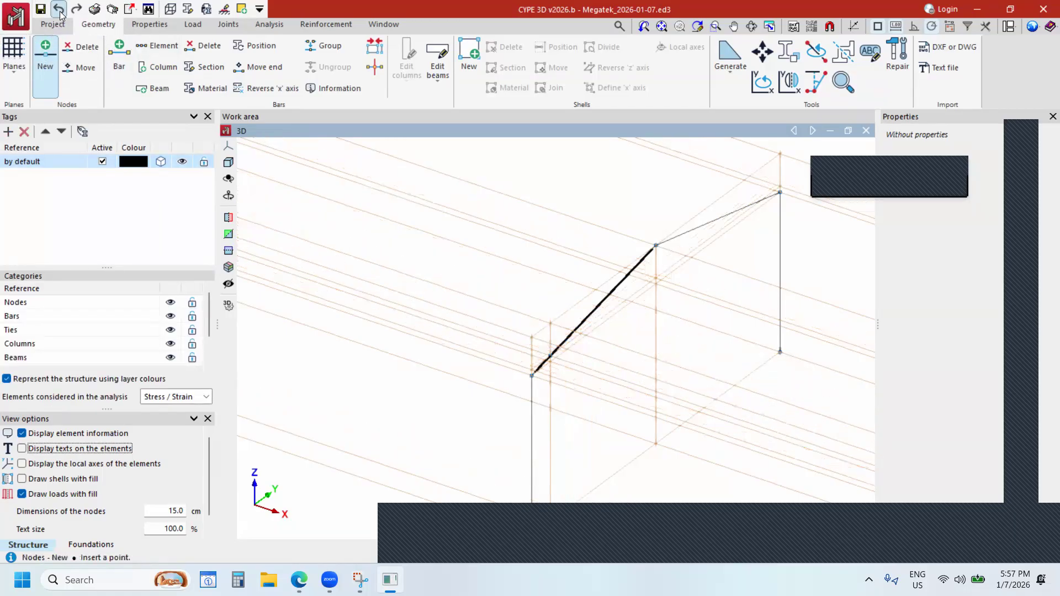
left_click(59, 11)
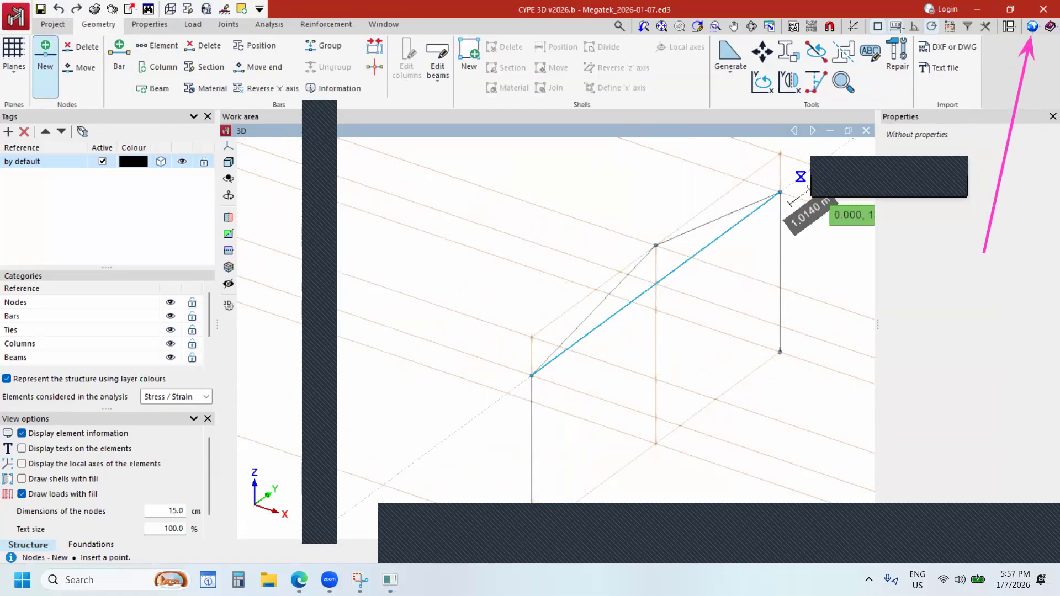
Examine the maximum number of actions in the Undo/Redo settings and accept the dialog.
left_click(1030, 26)
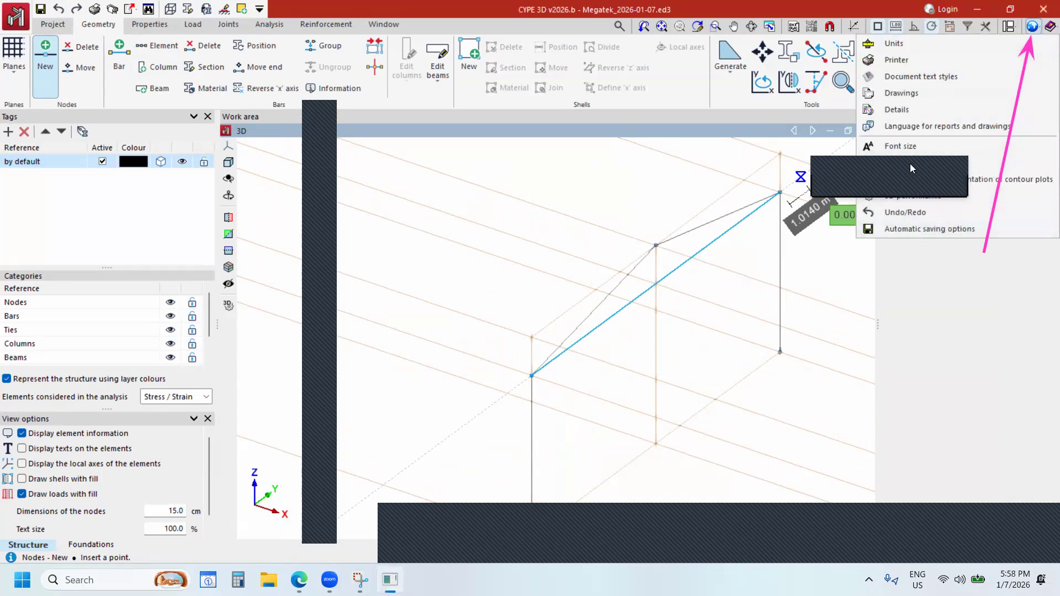
left_click(900, 213)
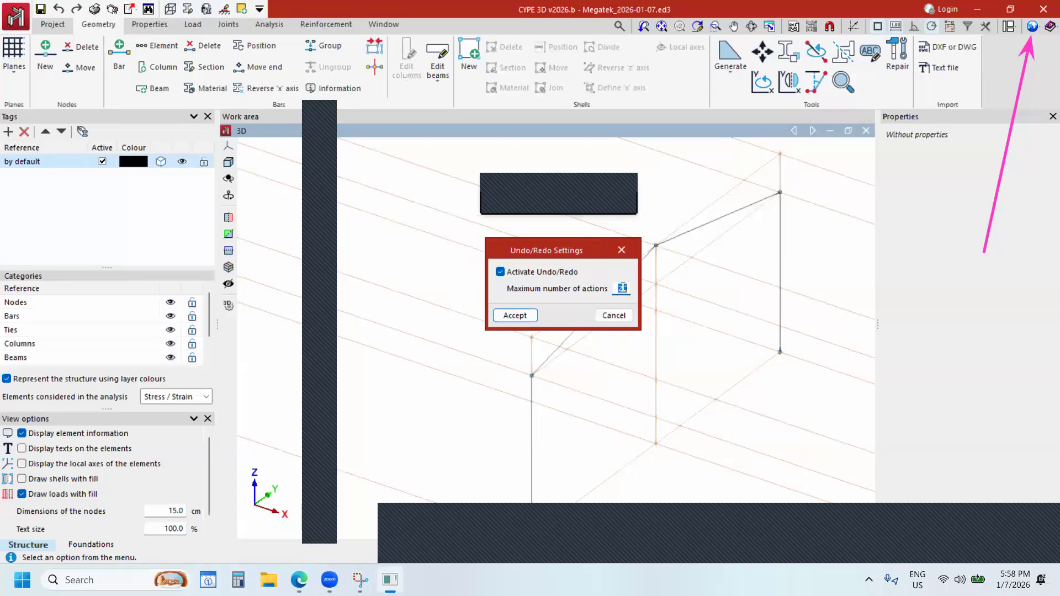
left_click(618, 292)
left_click(519, 315)
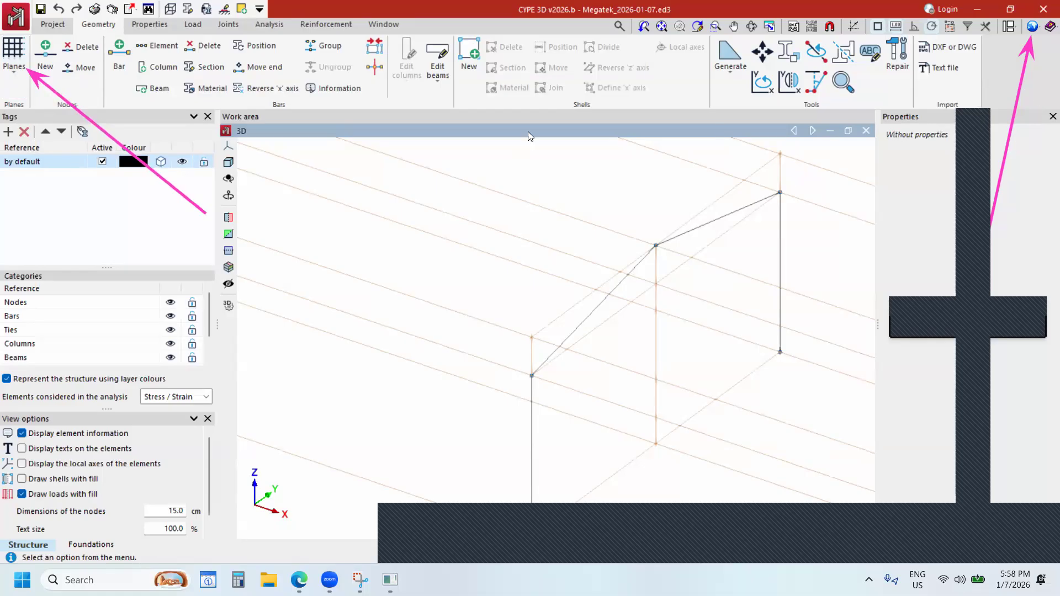
Turn off all reference lines in the plane reference settings while keeping the grid display active.
left_click(14, 60)
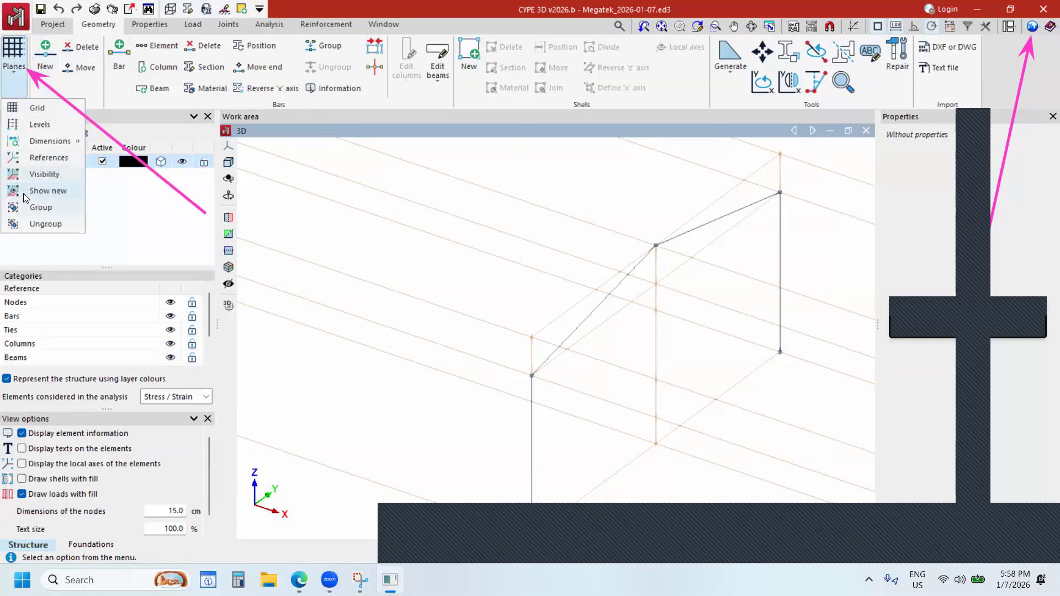
left_click(45, 159)
left_click_drag(500, 207, 433, 183)
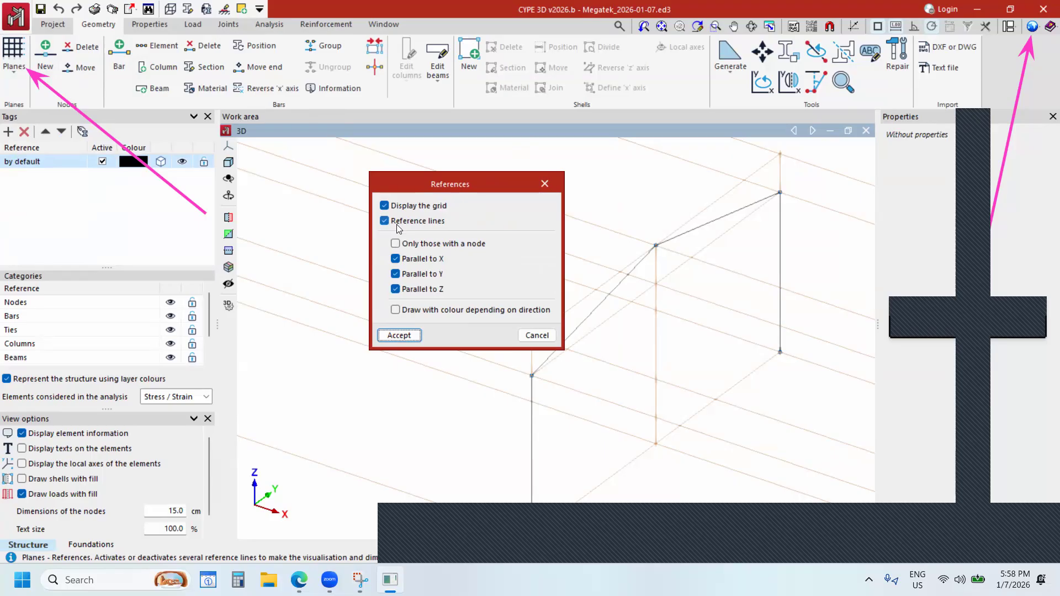
left_click(384, 222)
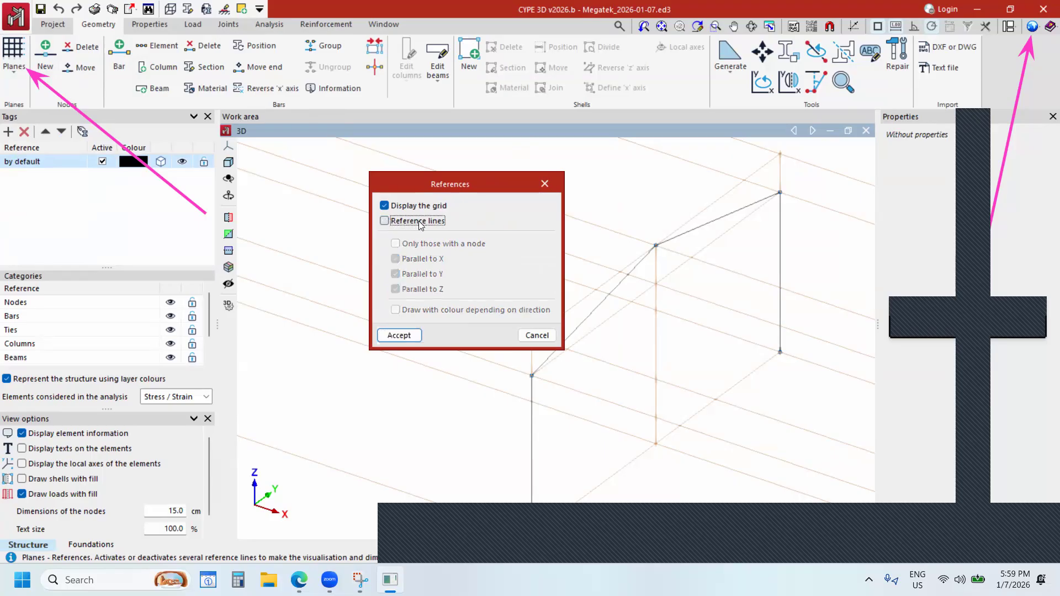
left_click(409, 338)
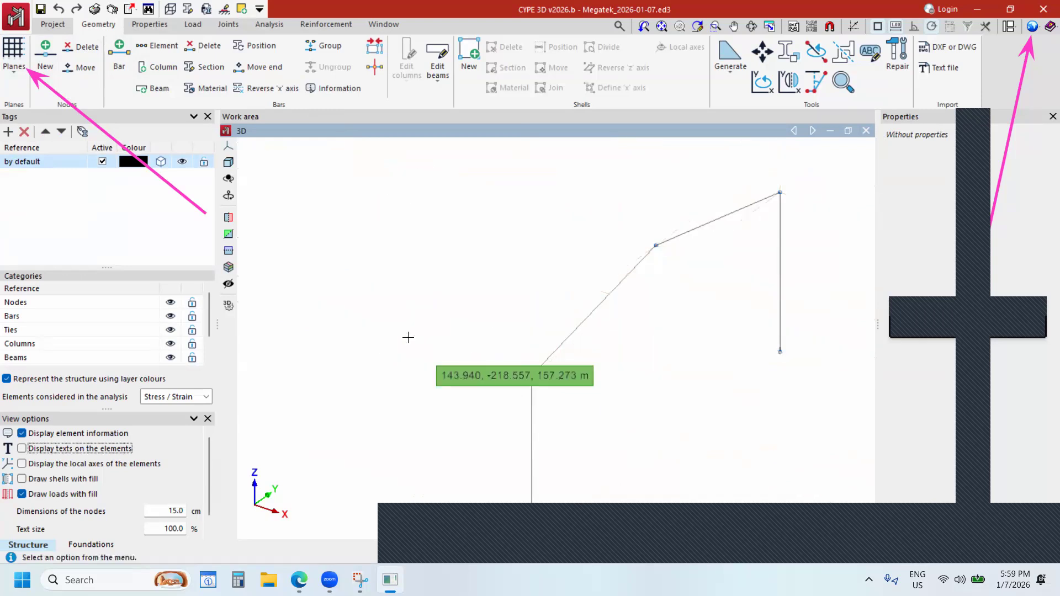
scroll(434, 268, "down", 3)
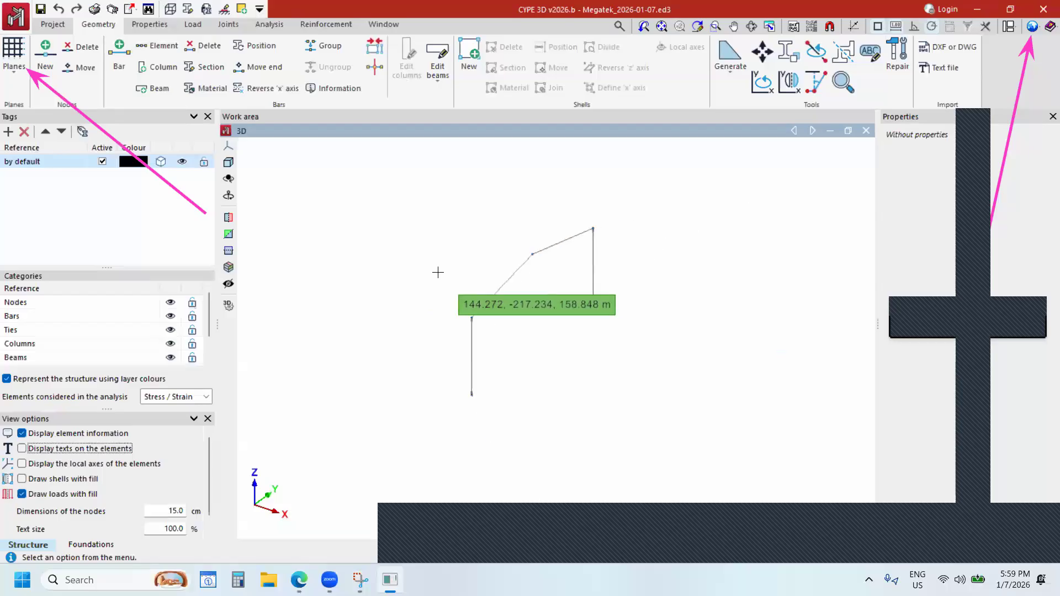
Turn the reference lines on for the X direction only, excluding those parallel to Y and Z.
left_click(15, 80)
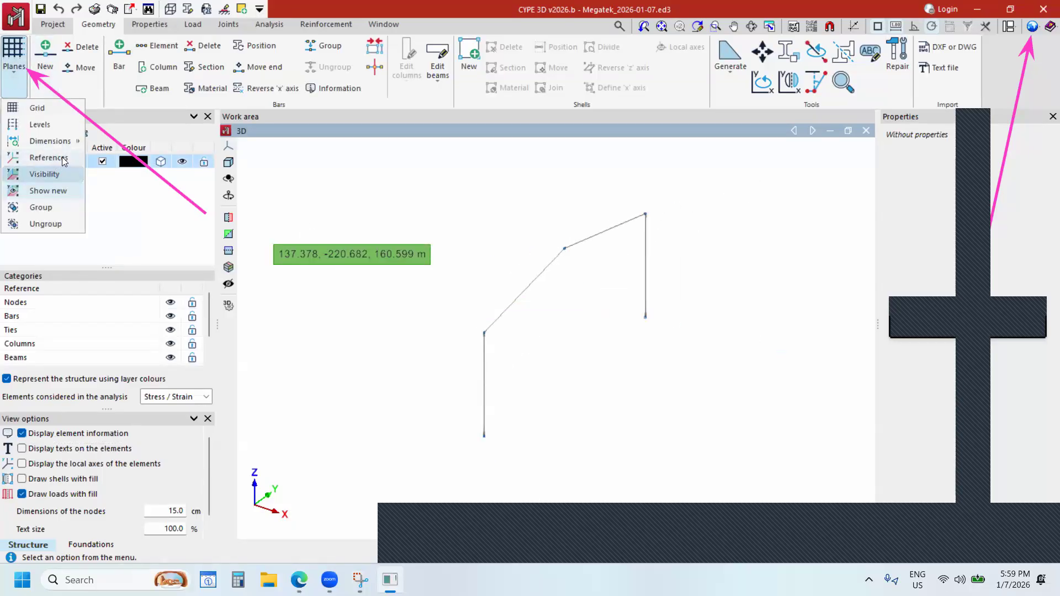
left_click(39, 158)
left_click(451, 245)
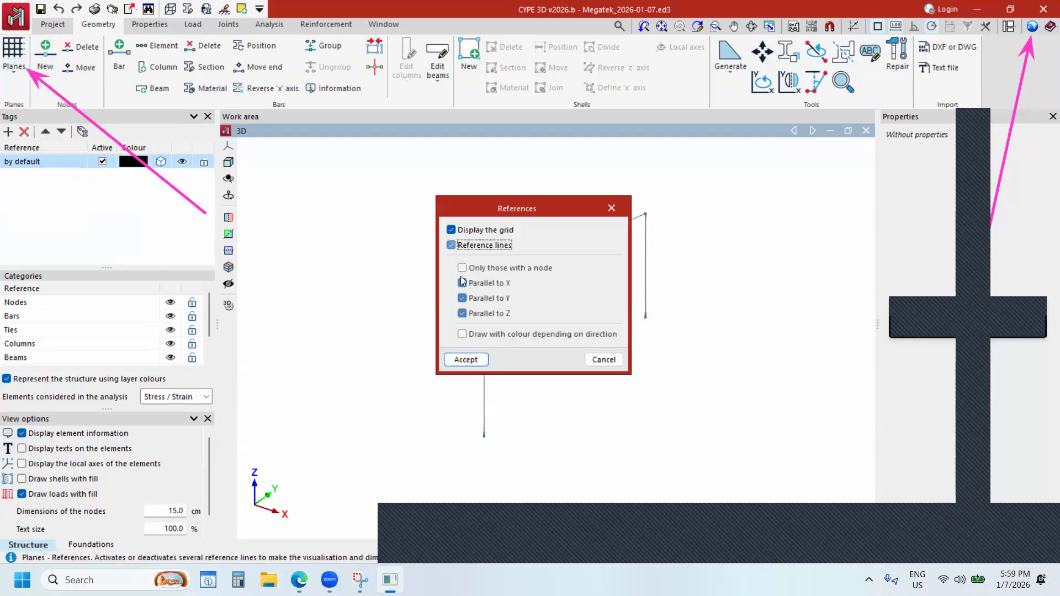
left_click(462, 298)
left_click(462, 313)
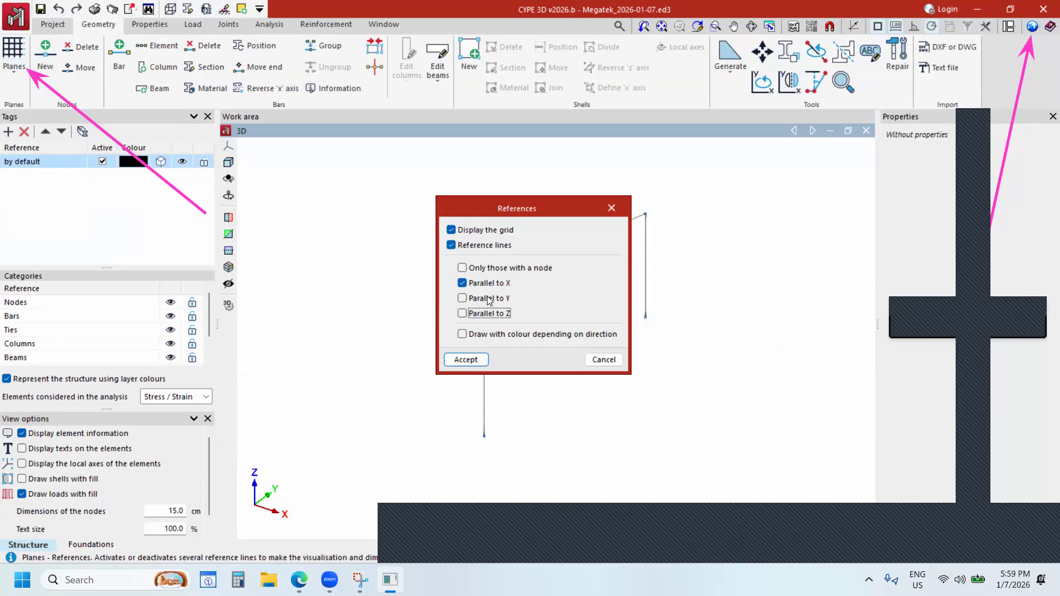
left_click_drag(544, 211, 344, 152)
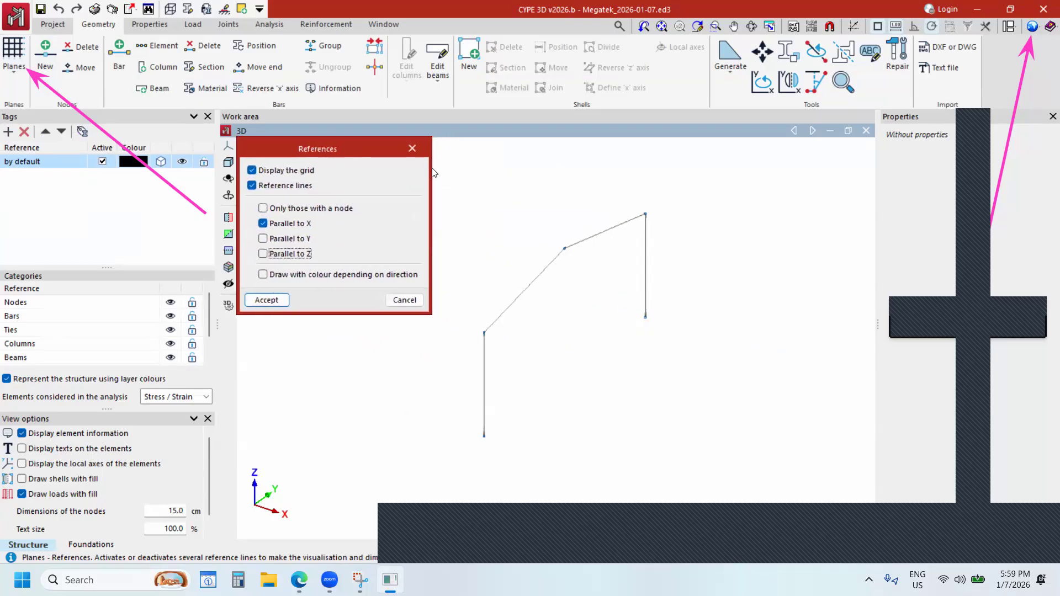
left_click(970, 209)
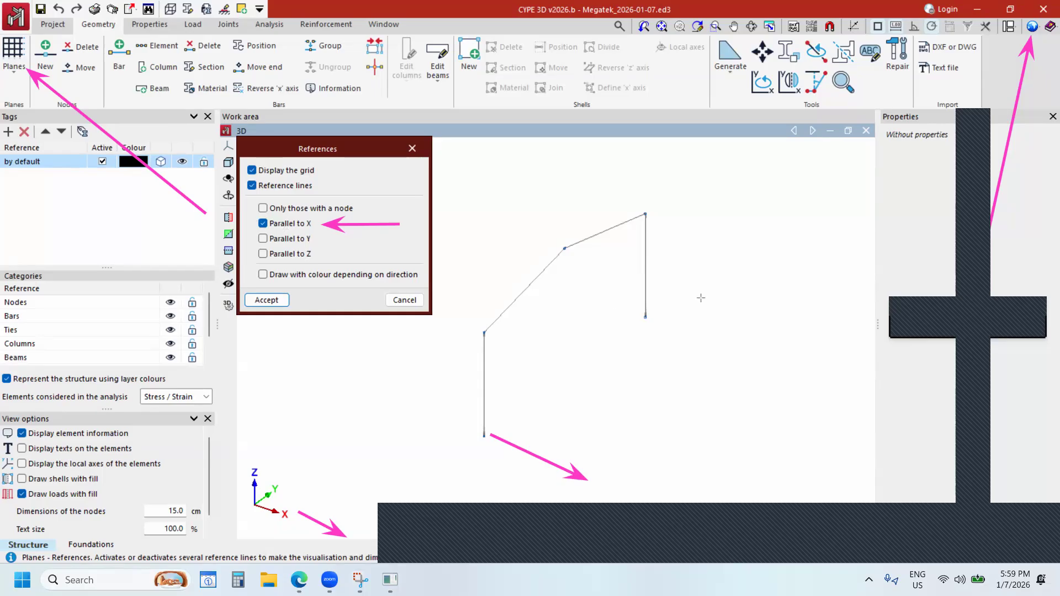
left_click(267, 299)
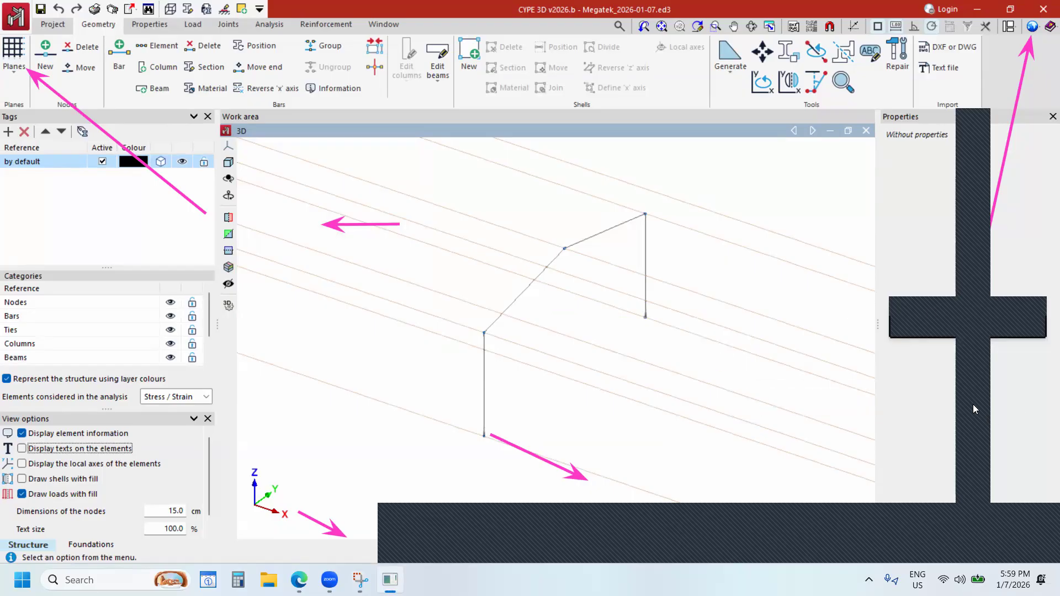
scroll(611, 282, "down", 2)
scroll(611, 281, "up", 2)
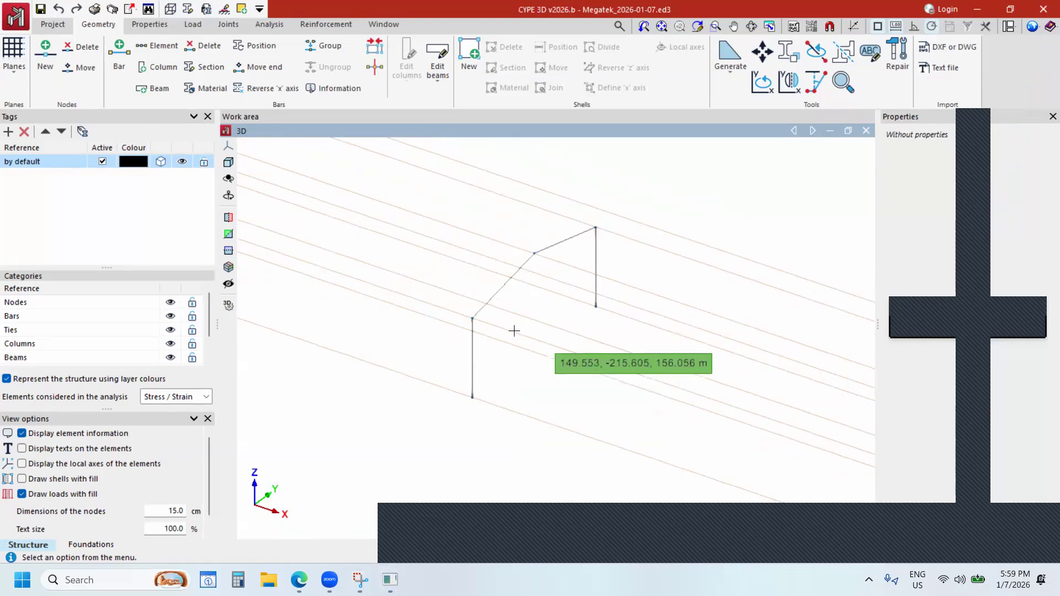
scroll(504, 321, "down", 1)
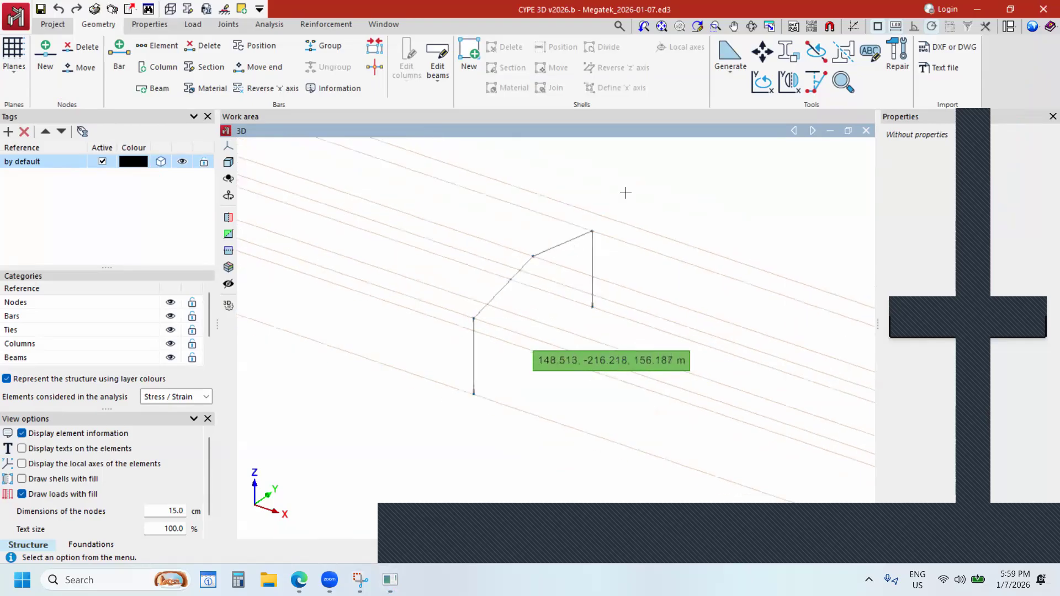
Start the Copy elements tool and select all columns, rafters and nodes of the gabled frame.
left_click(789, 56)
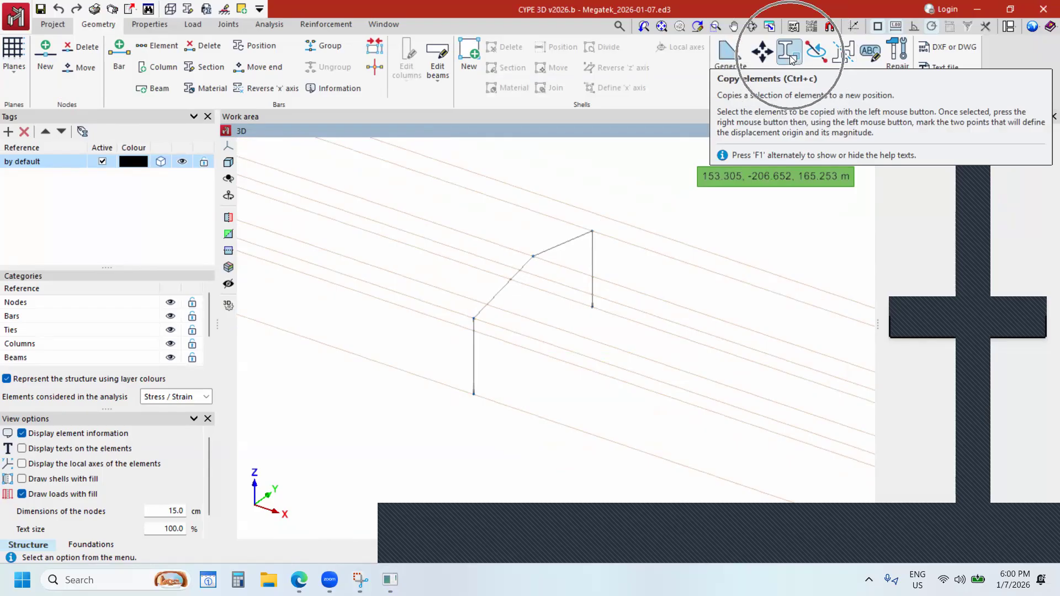
left_click(790, 56)
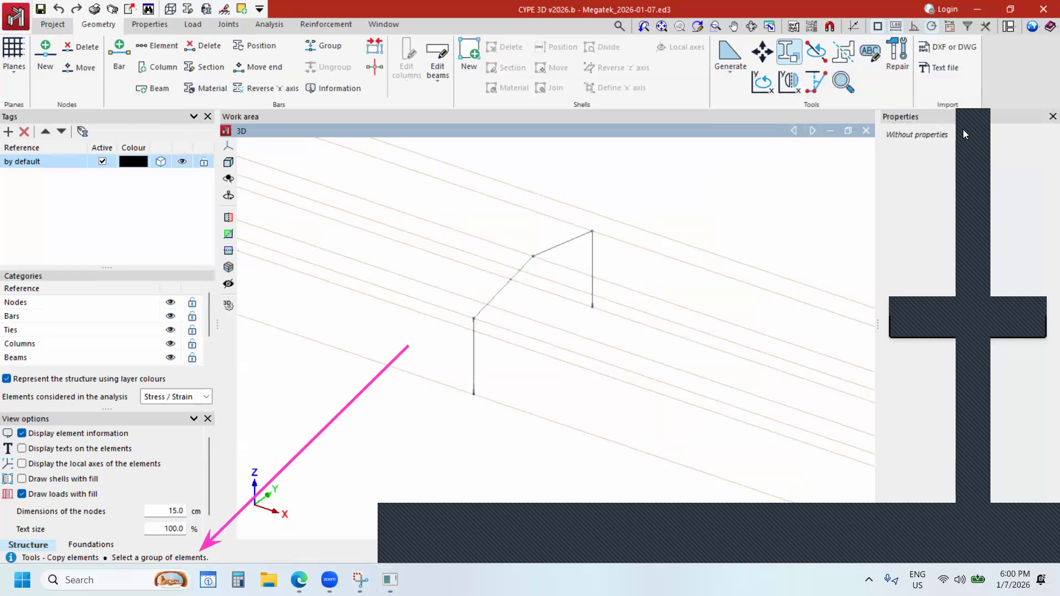
scroll(703, 234, "down", 3)
left_click_drag(684, 175, 647, 236)
left_click_drag(440, 244, 601, 303)
scroll(540, 324, "up", 5)
scroll(532, 338, "down", 3)
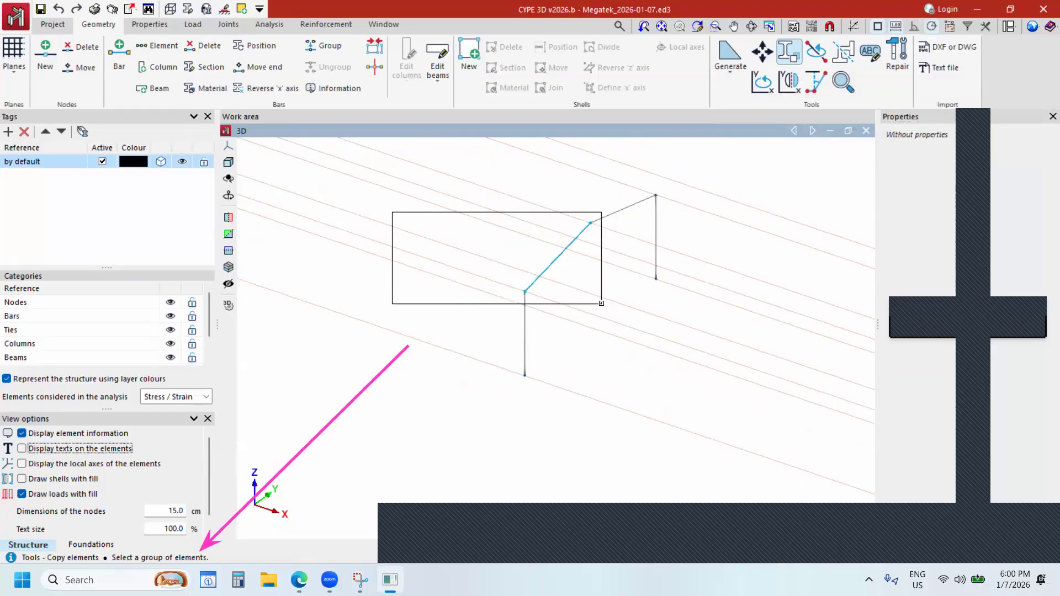
left_click_drag(601, 303, 601, 301)
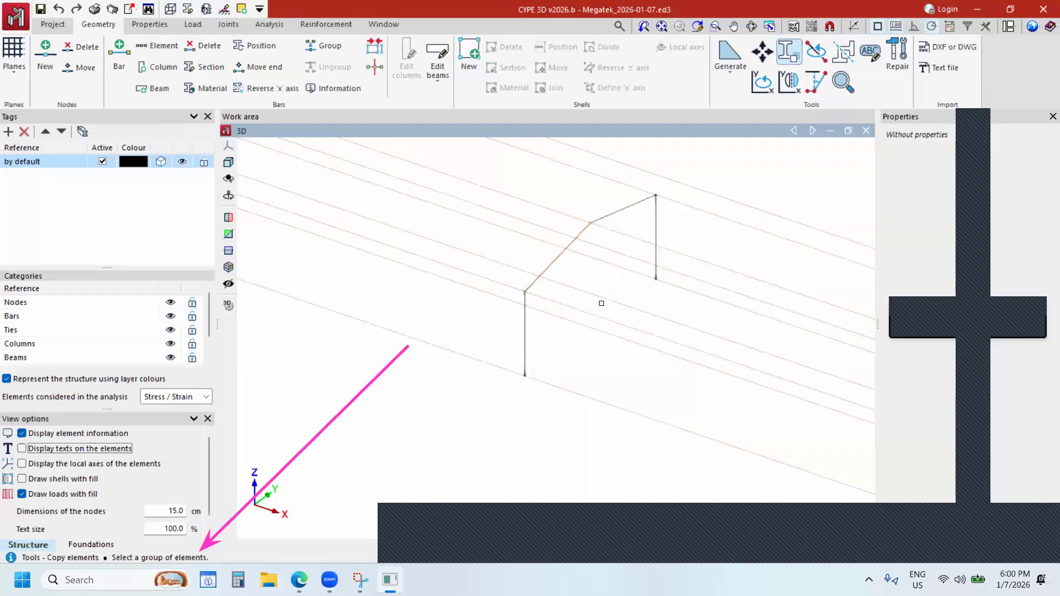
left_click_drag(740, 159, 479, 400)
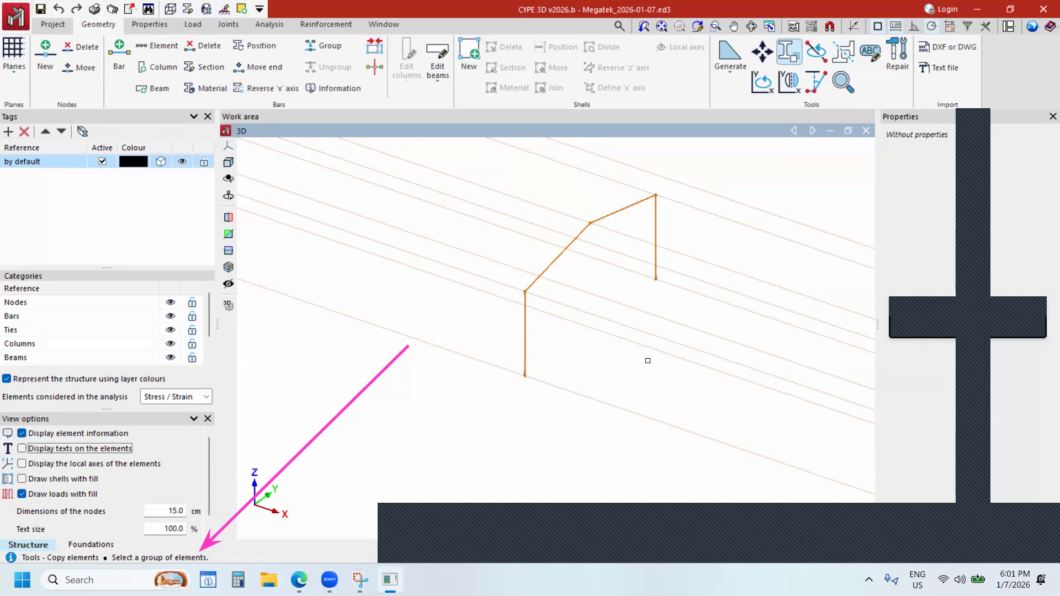
right_click(684, 312)
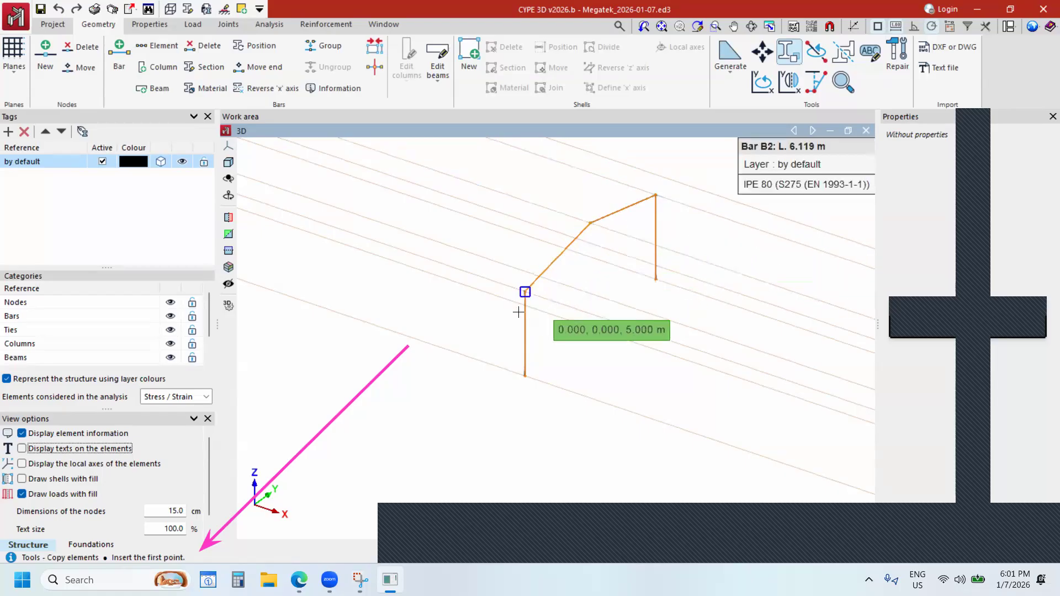
Copy the frame three times along the X direction at 8 m spacing, using the ridge node as the base point.
left_click(590, 223)
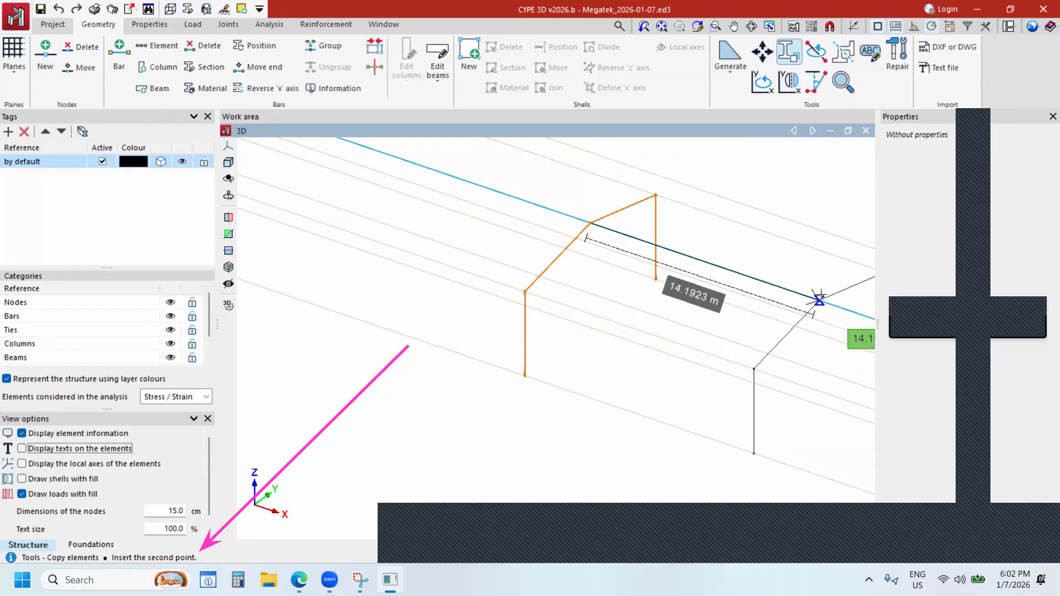
left_click(820, 295)
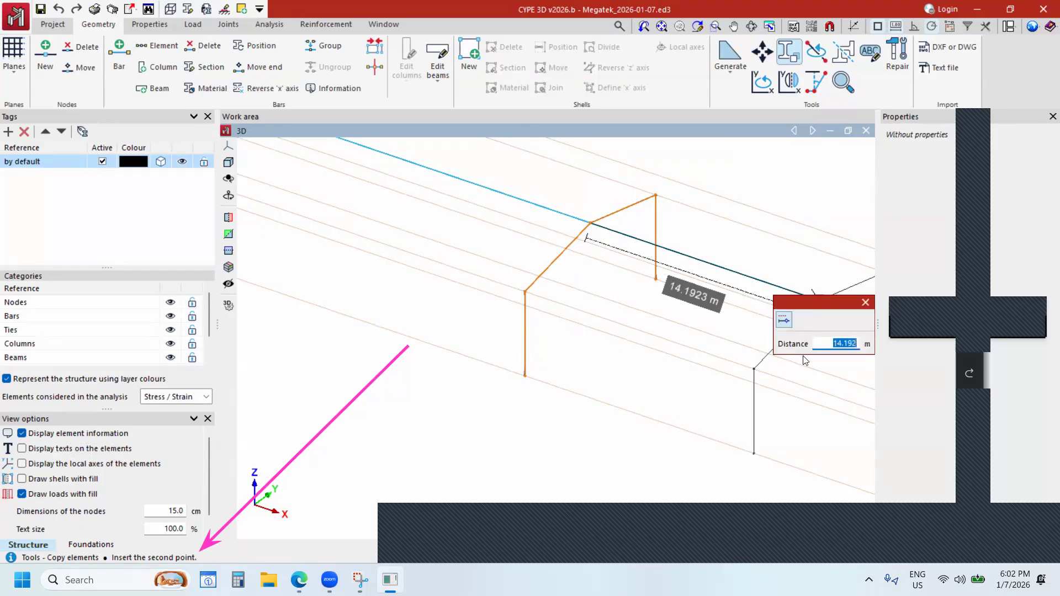
type("8")
key("Return")
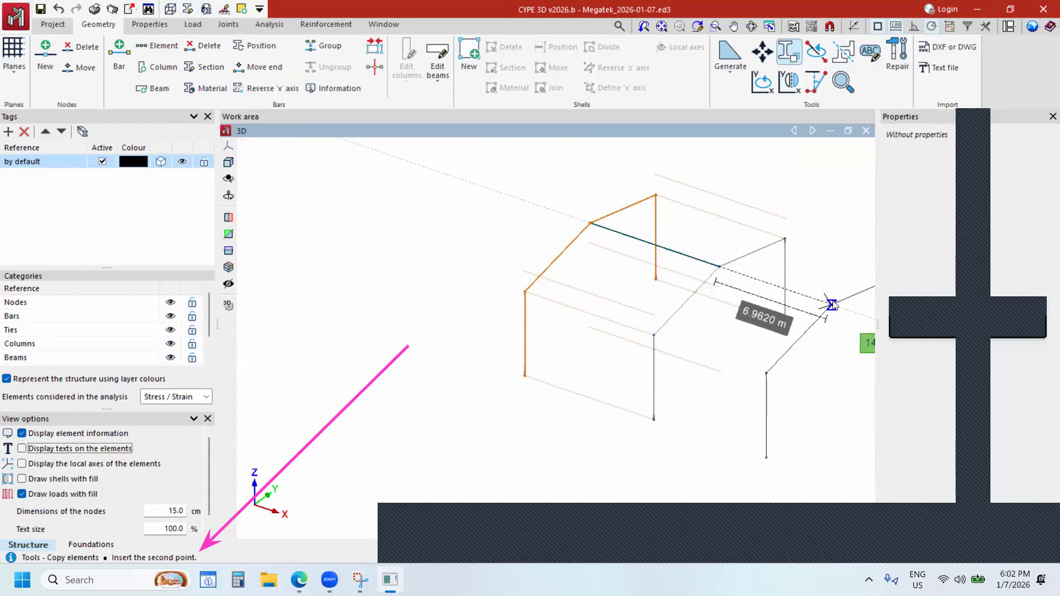
left_click(832, 303)
type("8")
key("Return")
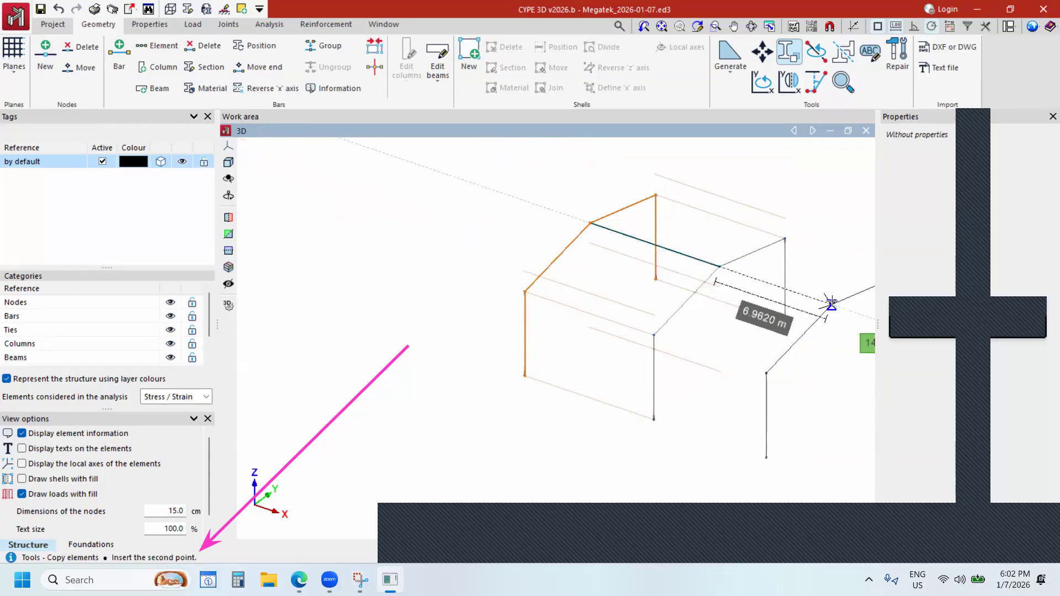
scroll(785, 319, "down", 3)
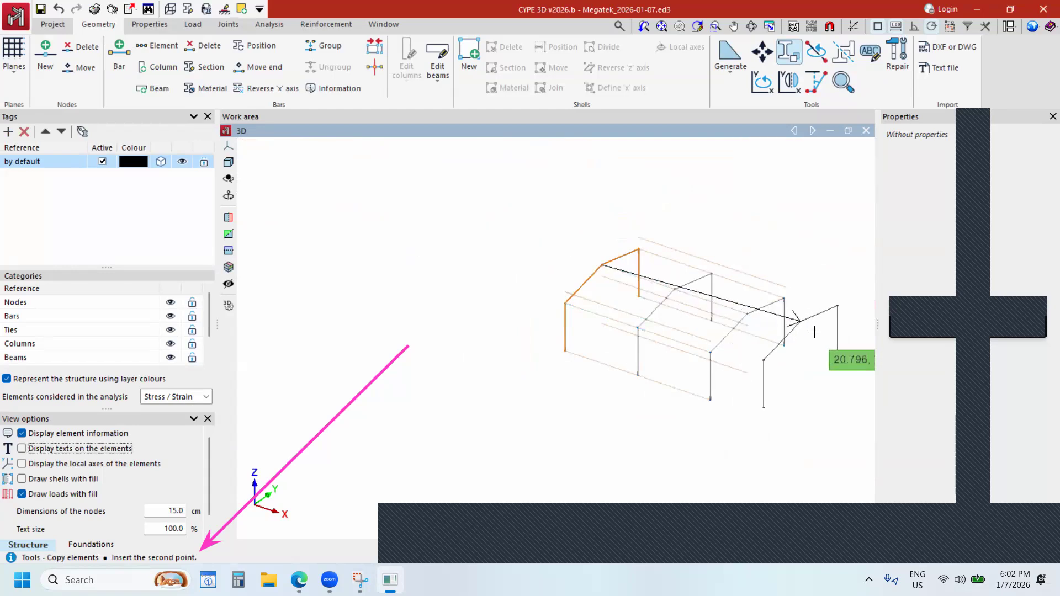
left_click(813, 334)
type("8")
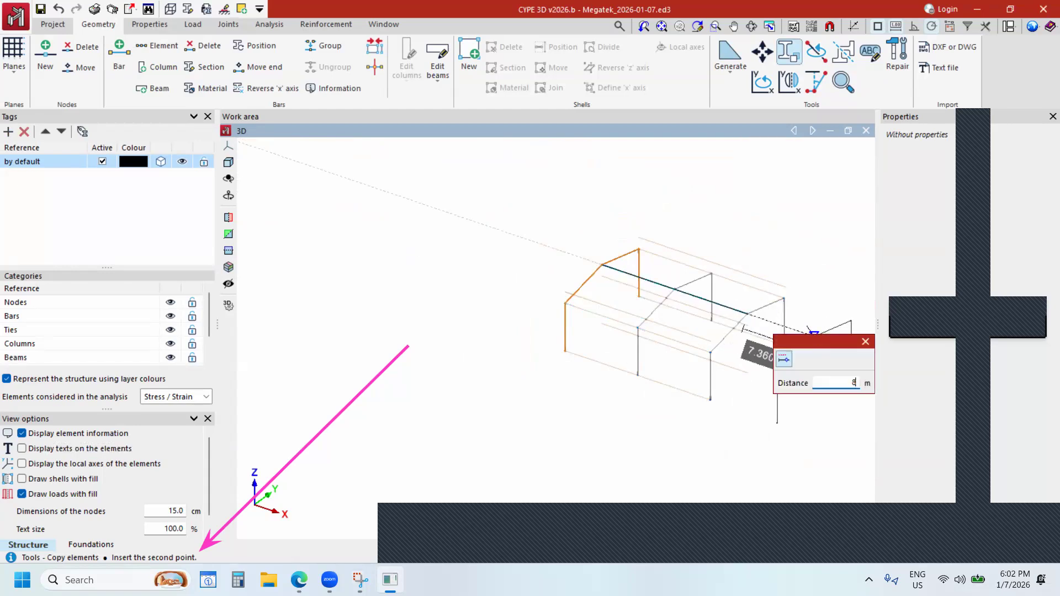
key("Return")
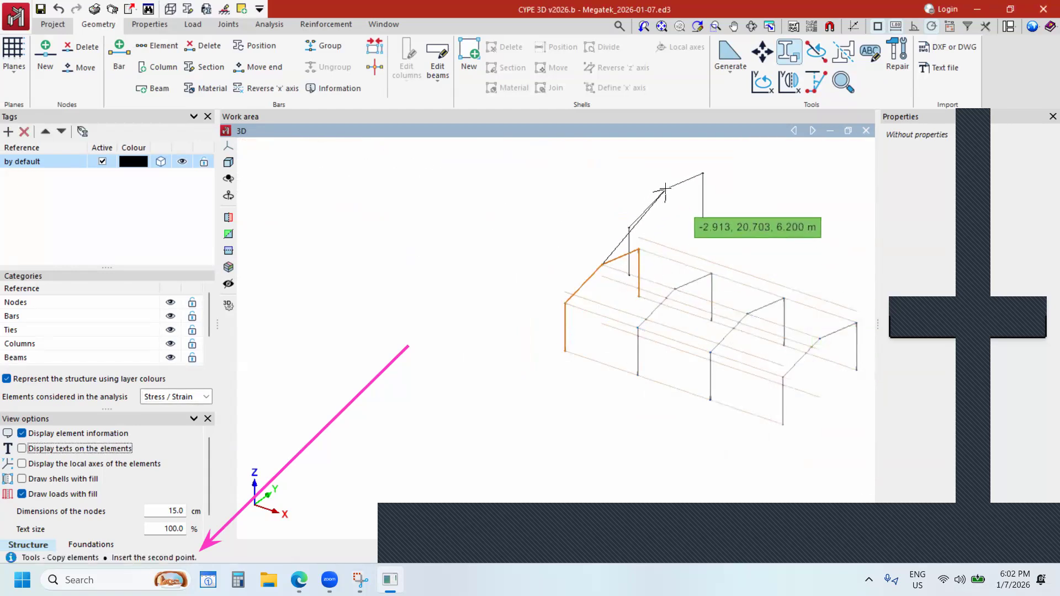
key("Escape")
scroll(514, 314, "down", 3)
scroll(633, 335, "up", 5)
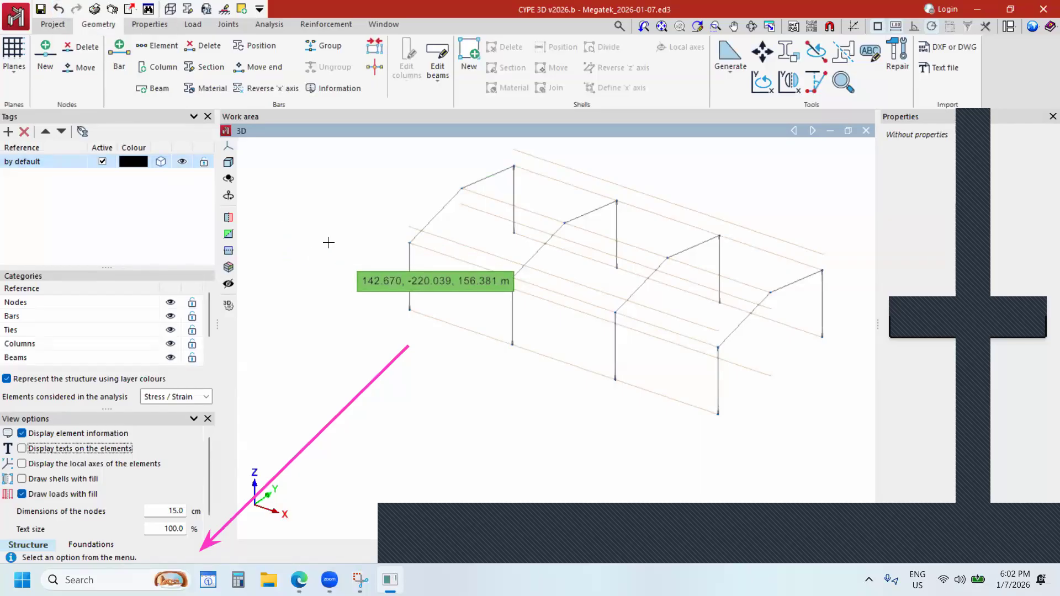
Undo the three frame copies, leaving only the original frame.
key("ctrl+z")
key("ctrl+z")
key("ctrl+z")
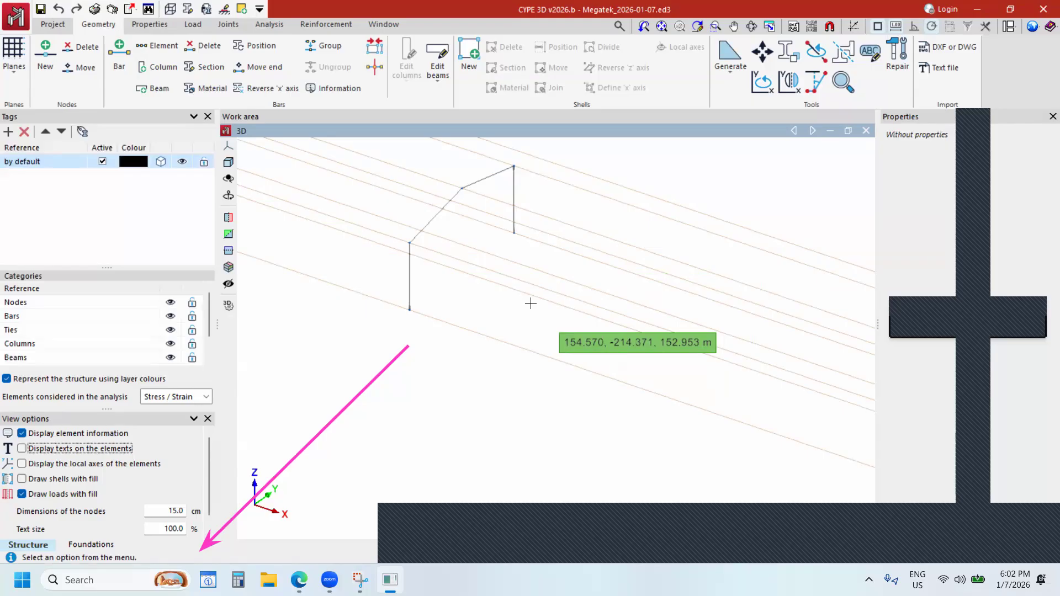
left_click(728, 81)
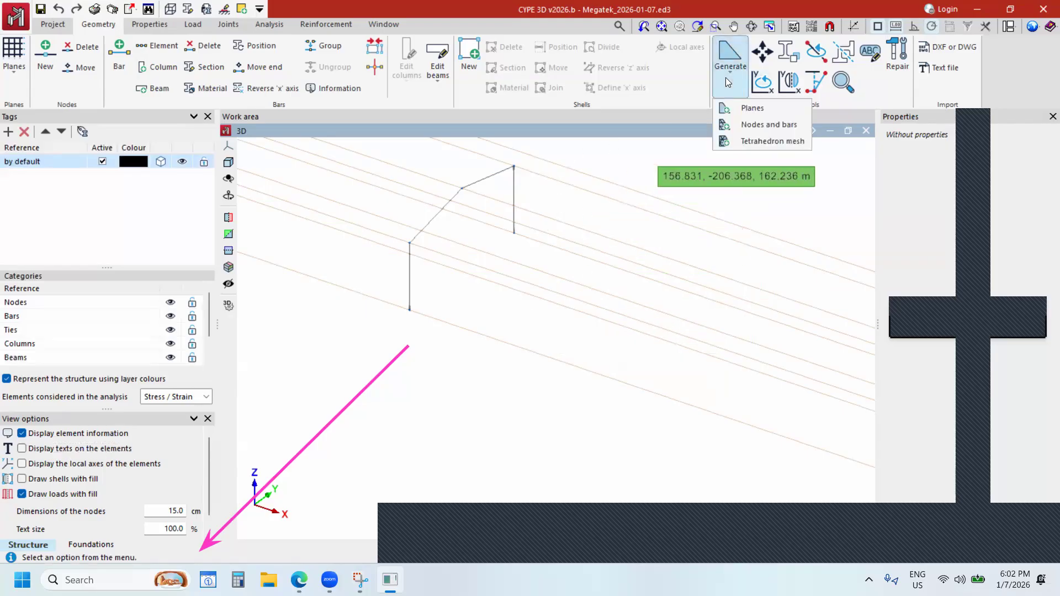
left_click(755, 108)
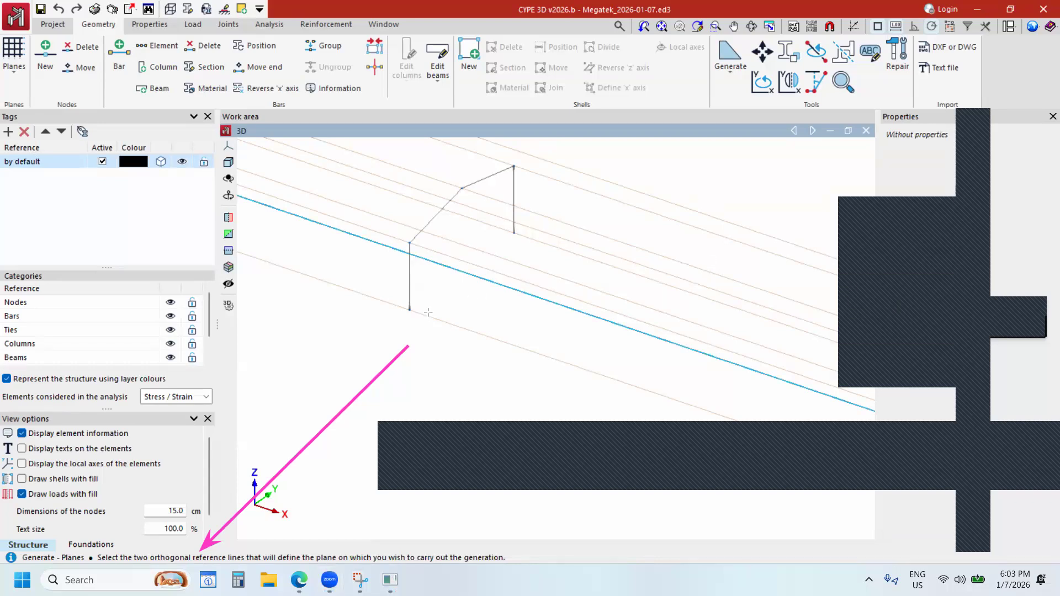
left_click_drag(410, 311, 489, 256)
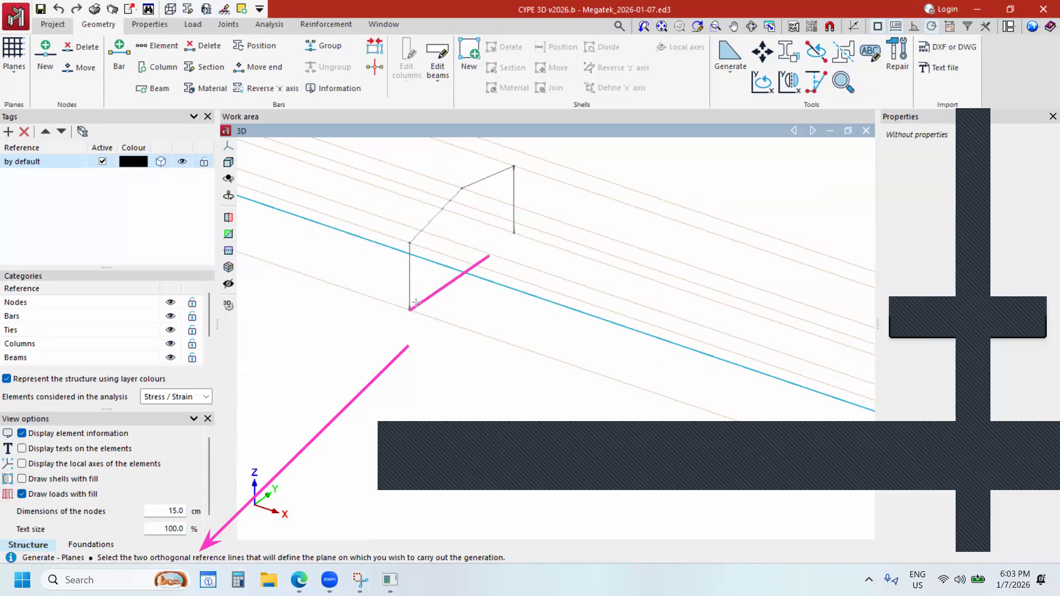
left_click_drag(409, 310, 410, 249)
mouse_move(485, 237)
left_mouse_down()
mouse_move(643, 287)
mouse_move(632, 274)
mouse_move(644, 288)
mouse_move(622, 299)
left_mouse_up()
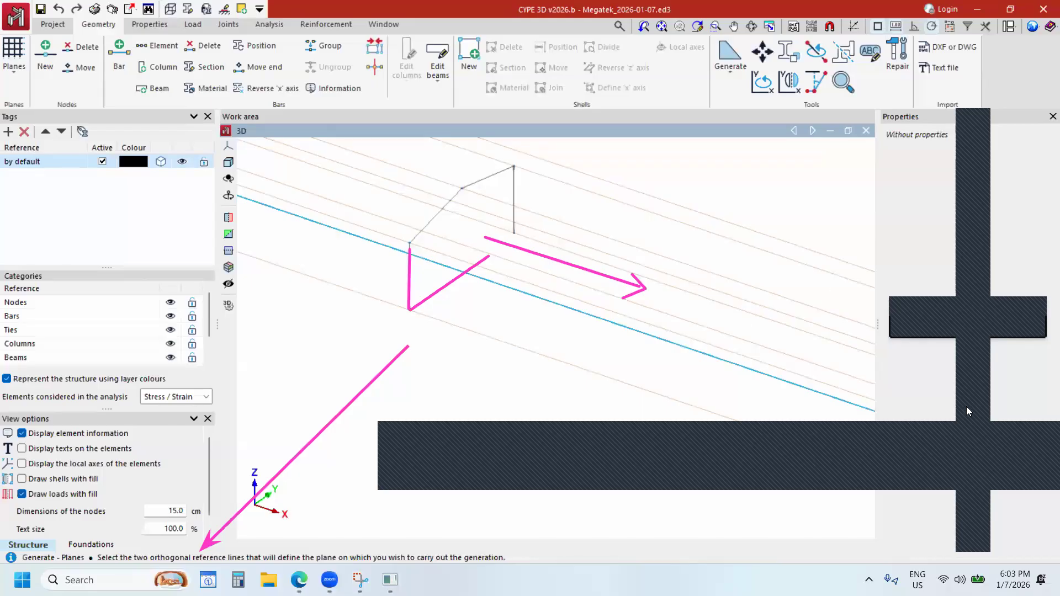
left_click(975, 127)
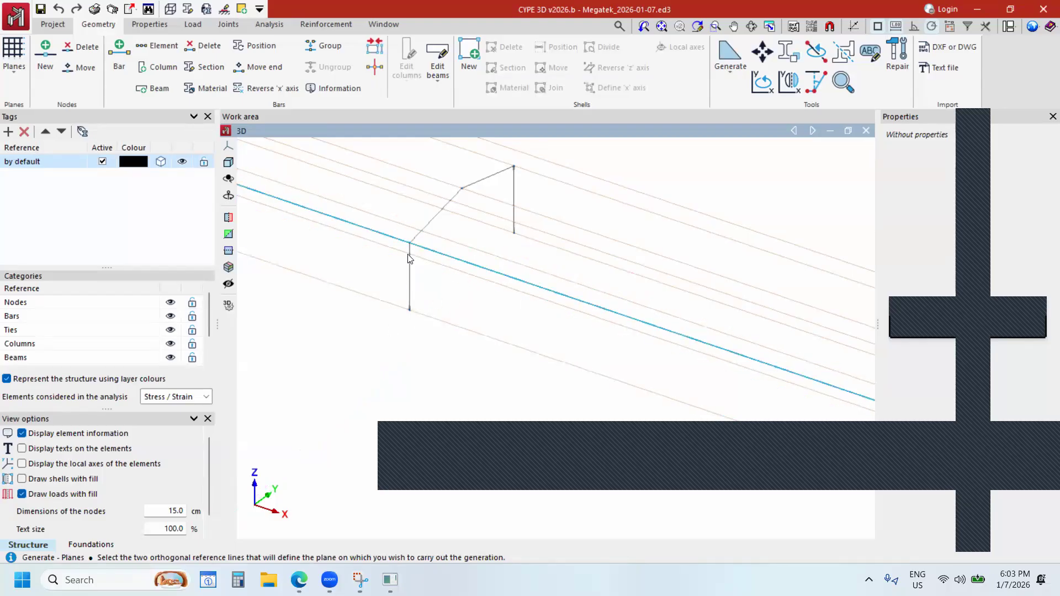
Turn on the reference lines parallel to Y and Z and turn off those parallel to X.
left_click(9, 79)
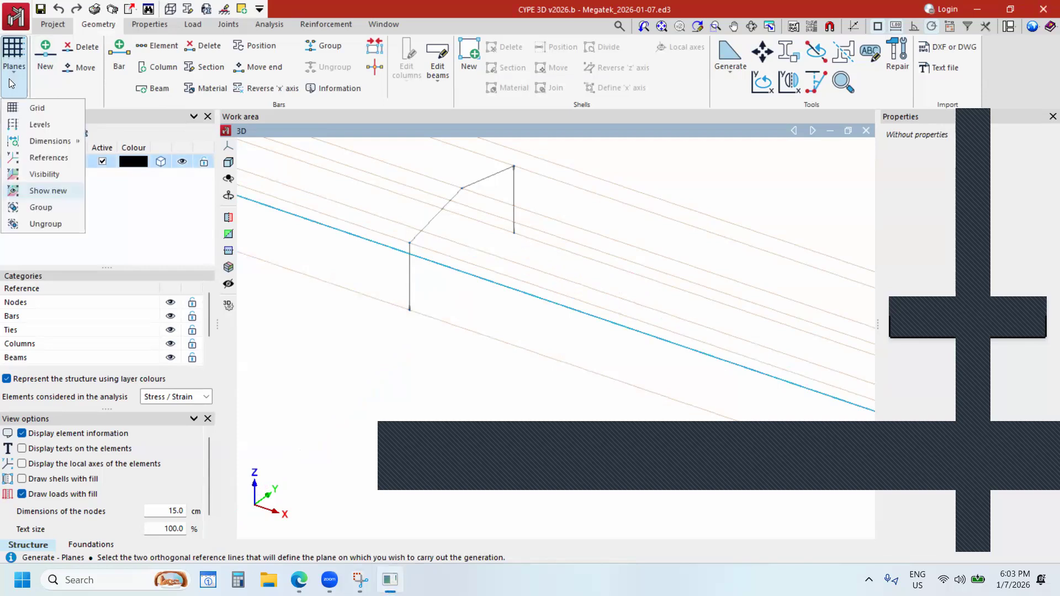
left_click(54, 156)
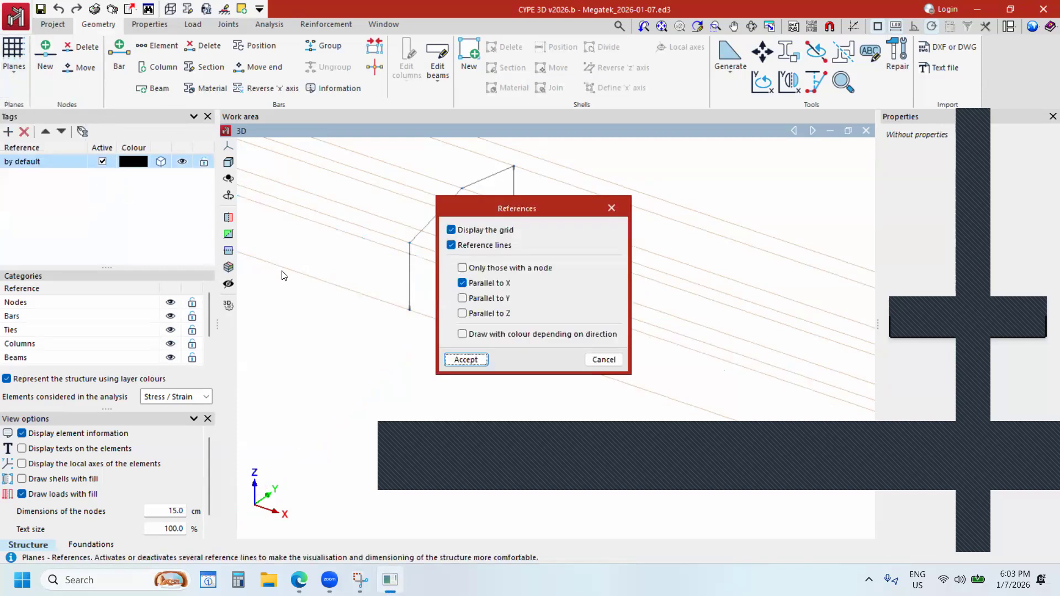
left_click(462, 282)
left_click(462, 299)
left_click(462, 313)
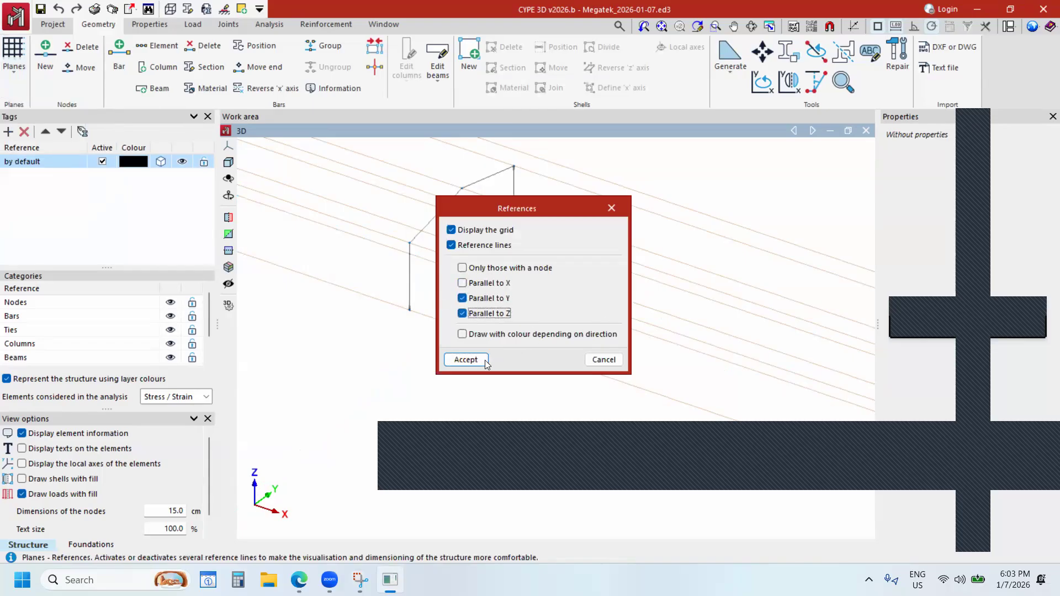
left_click(466, 359)
scroll(445, 262, "up", 3)
scroll(458, 312, "down", 2)
scroll(489, 305, "up", 1)
scroll(502, 301, "down", 2)
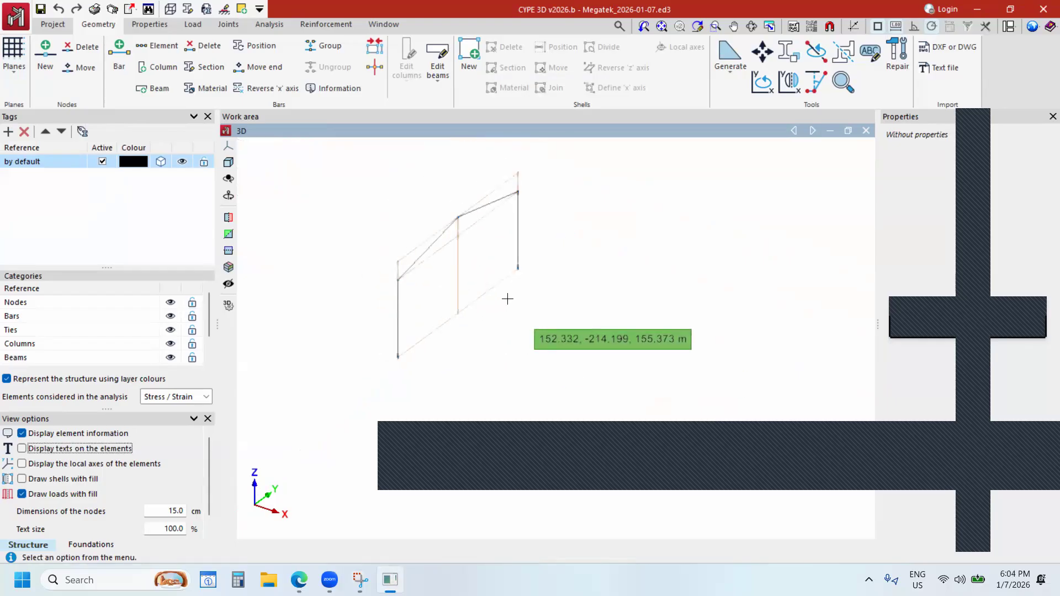
Generate 6 ungrouped planes with 8 m separation from the frame plane defined by its base line and central vertical reference line.
left_click(734, 80)
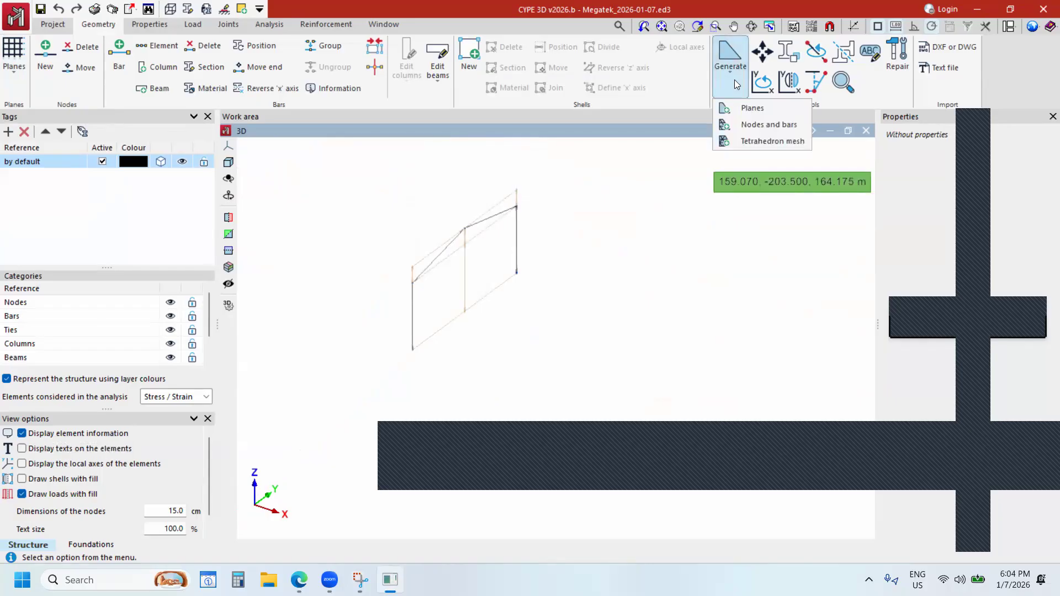
left_click(753, 109)
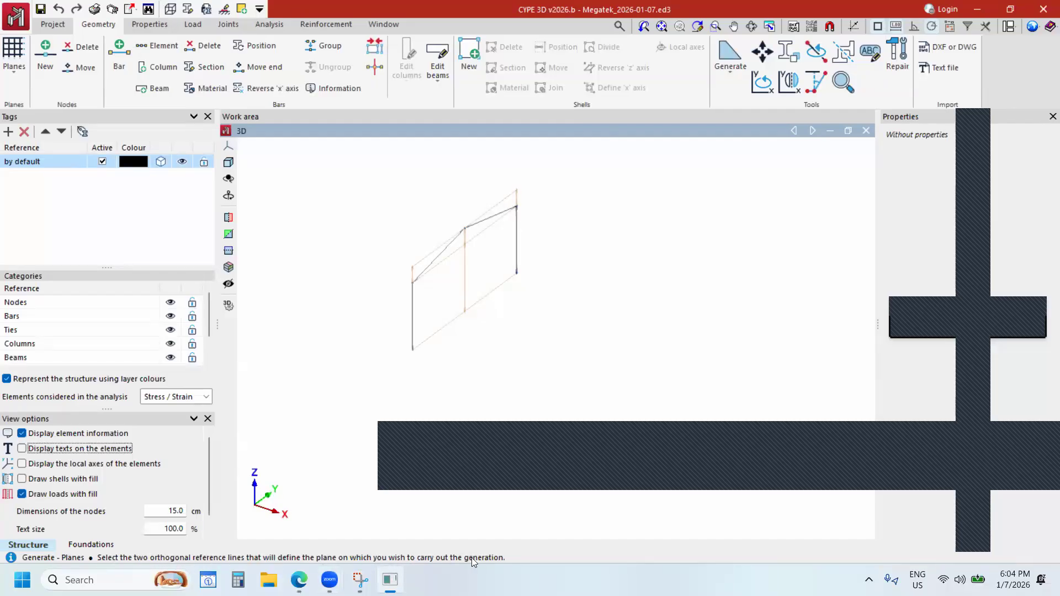
left_click(440, 333)
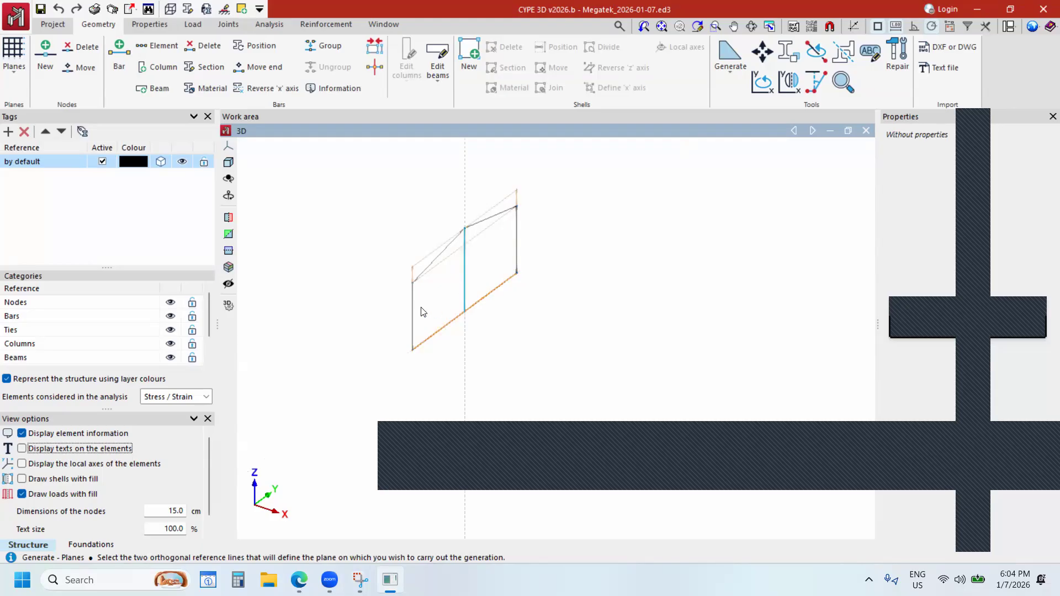
left_click(465, 275)
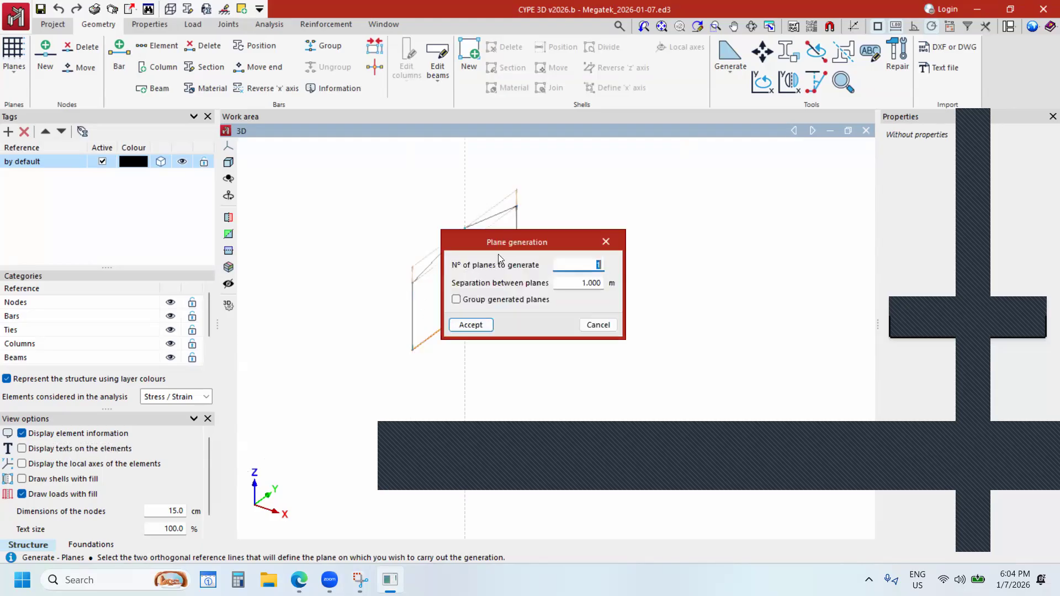
left_click_drag(505, 234, 649, 187)
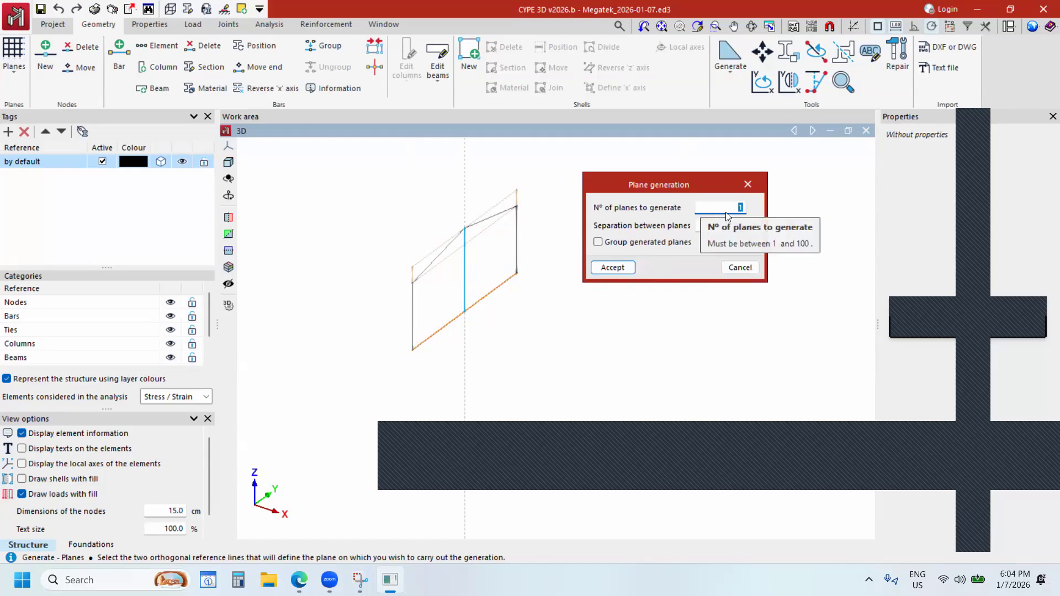
type("6")
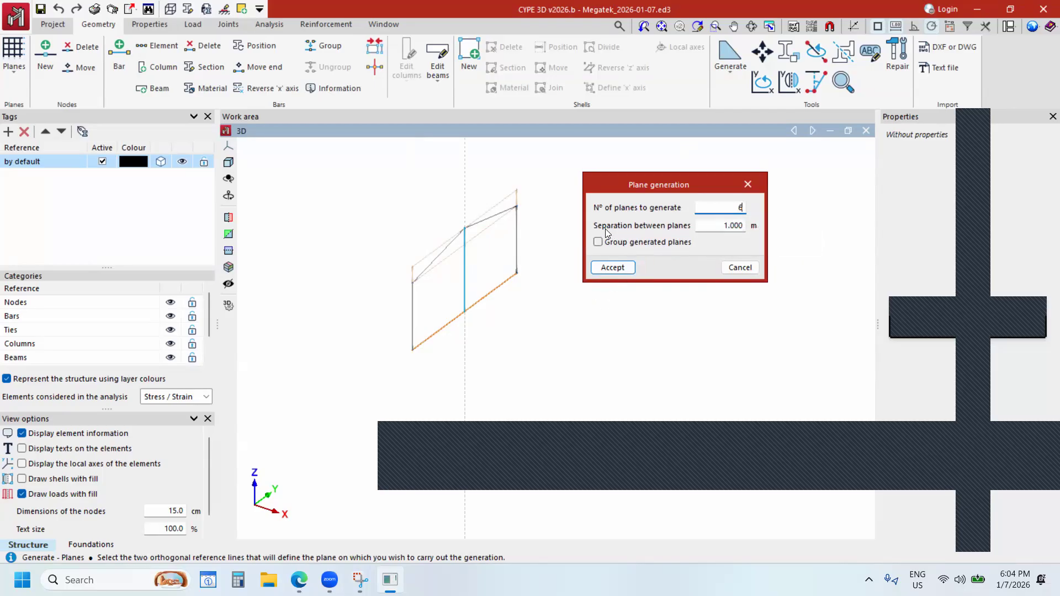
left_click(724, 225)
left_click_drag(724, 225, 750, 227)
type("8")
left_click(611, 268)
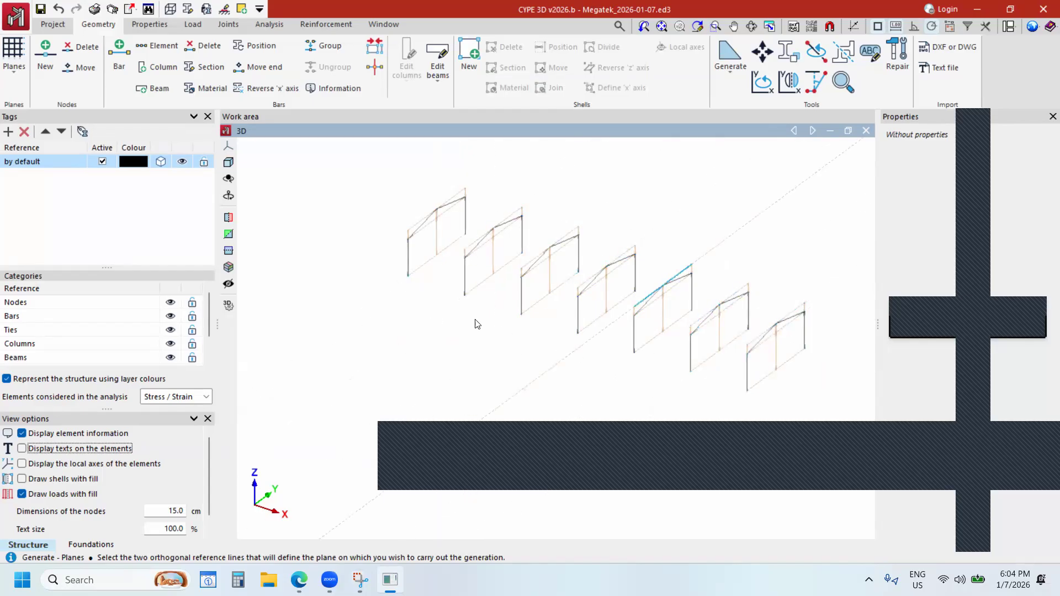
scroll(596, 306, "up", 3)
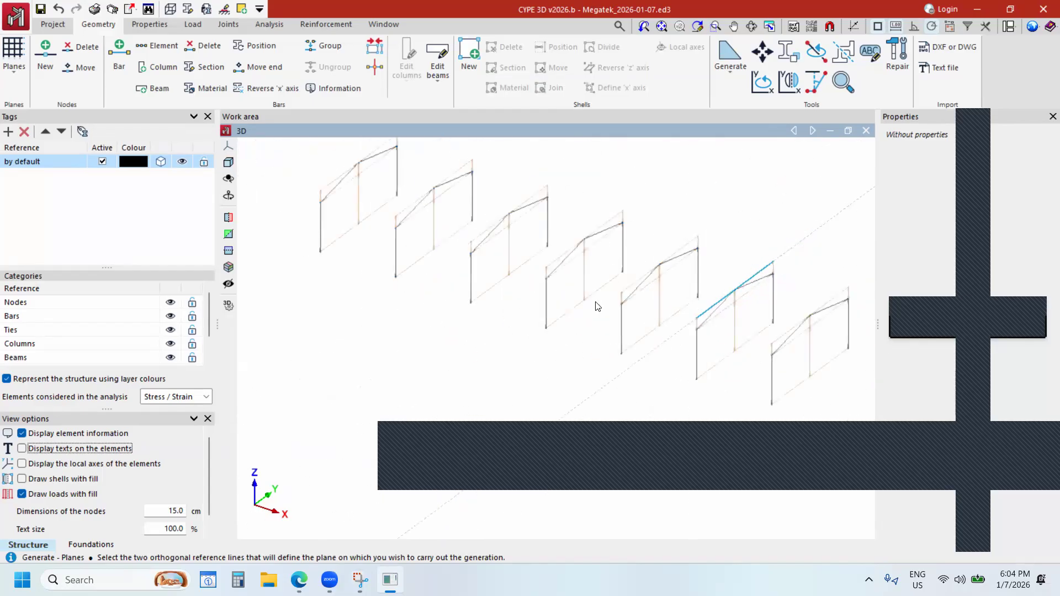
scroll(458, 339, "down", 2)
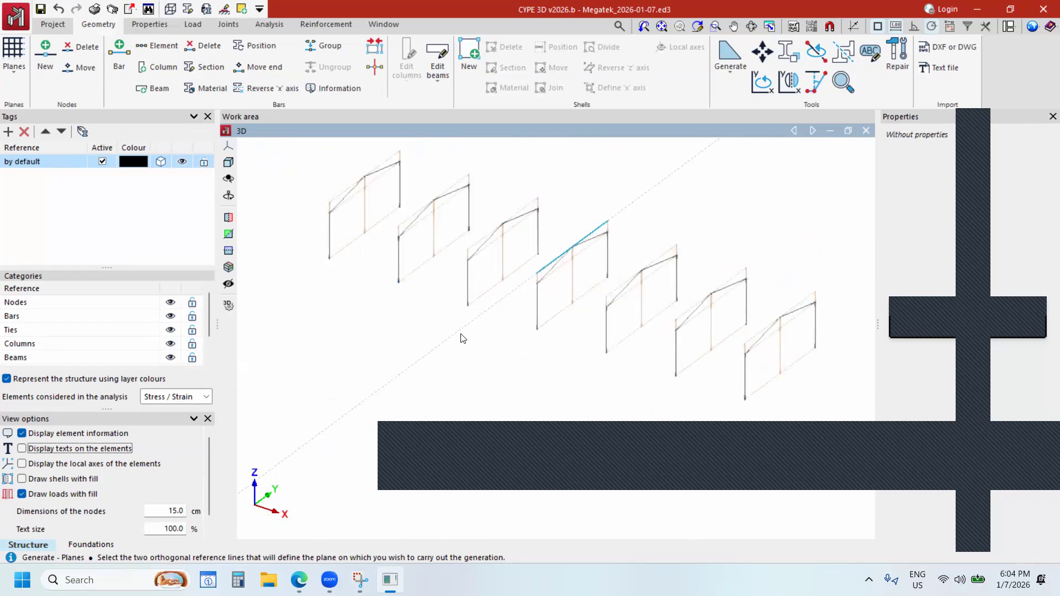
Open the display options for the reference planes.
left_click(16, 89)
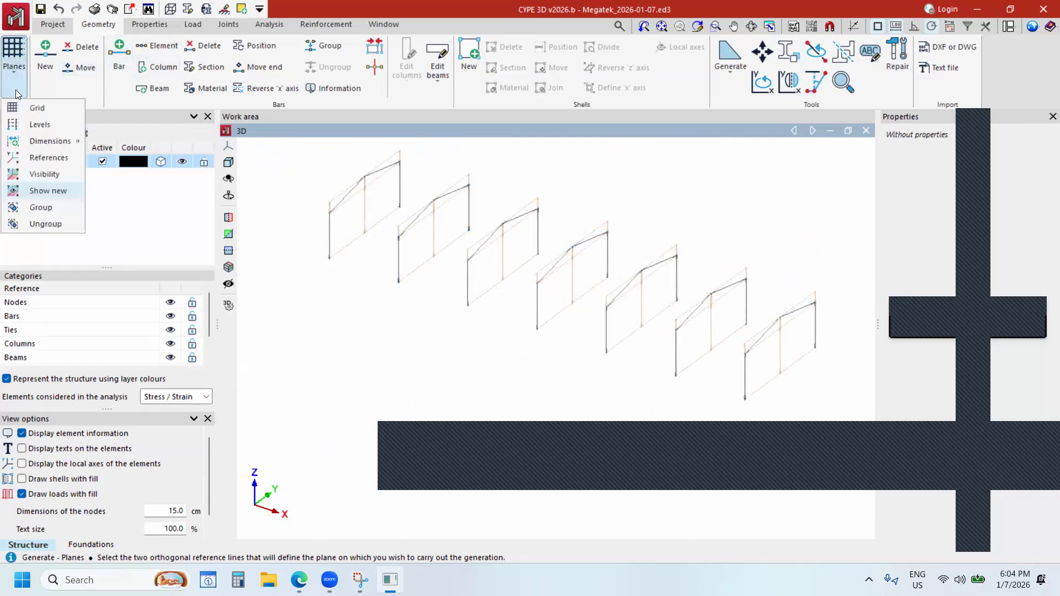
Open the plane dimension commands as a floating toolbar in the work area, expand it to labelled commands, and pin it.
left_click(48, 141)
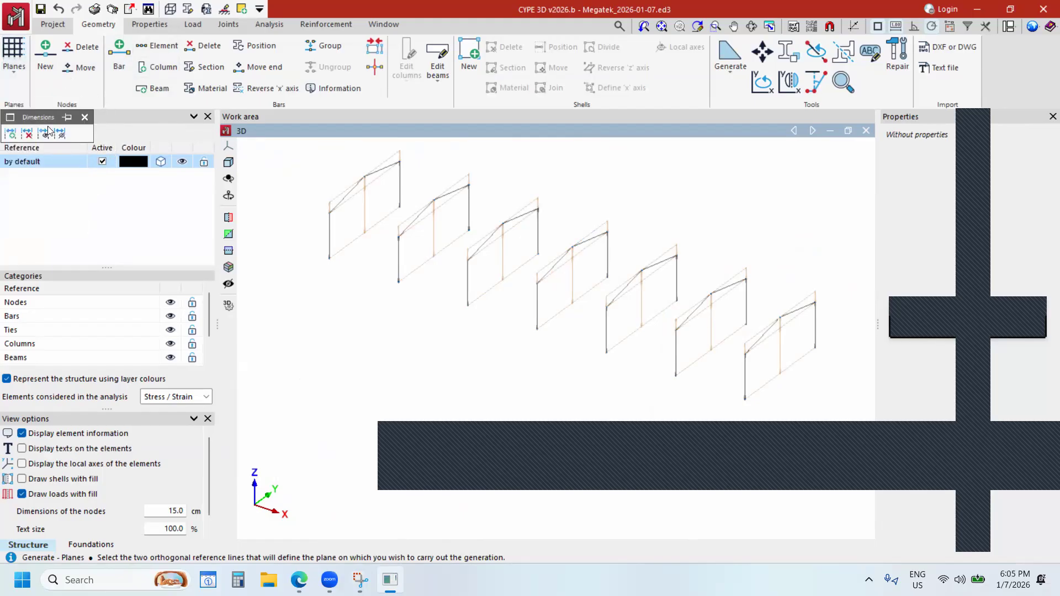
left_click_drag(528, 194, 588, 161)
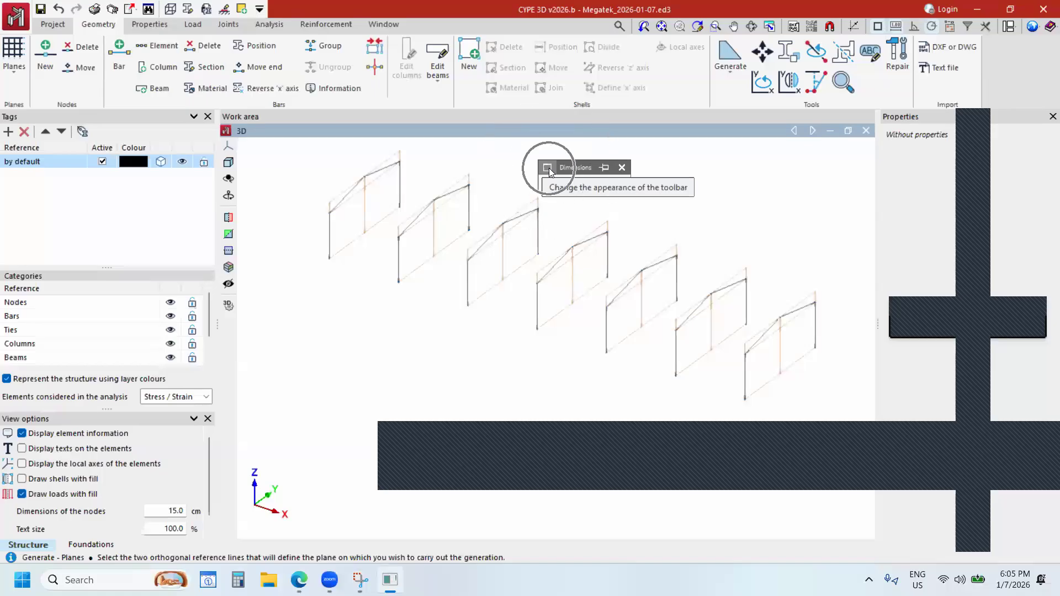
left_click(548, 169)
left_click_drag(321, 169, 700, 160)
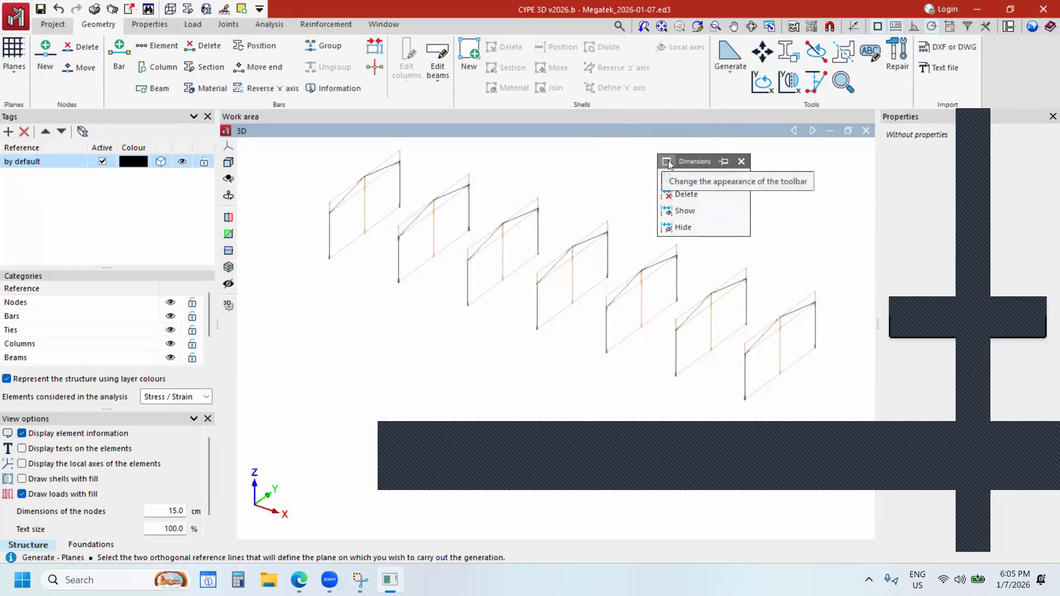
left_click(723, 161)
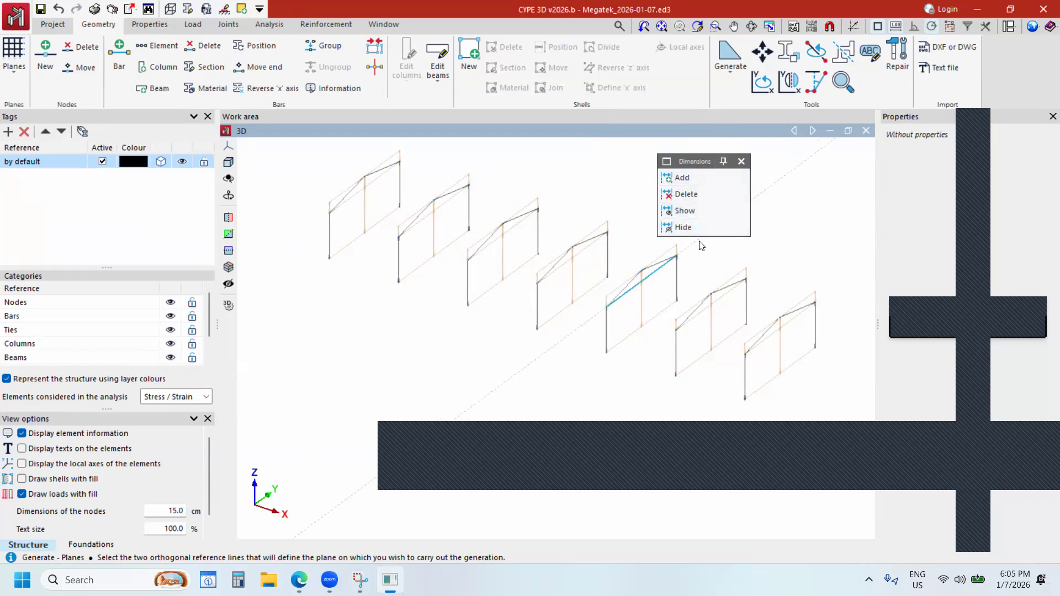
Delete all existing generic dimensions on the front end frame using a selection window around the frames.
left_click(685, 211)
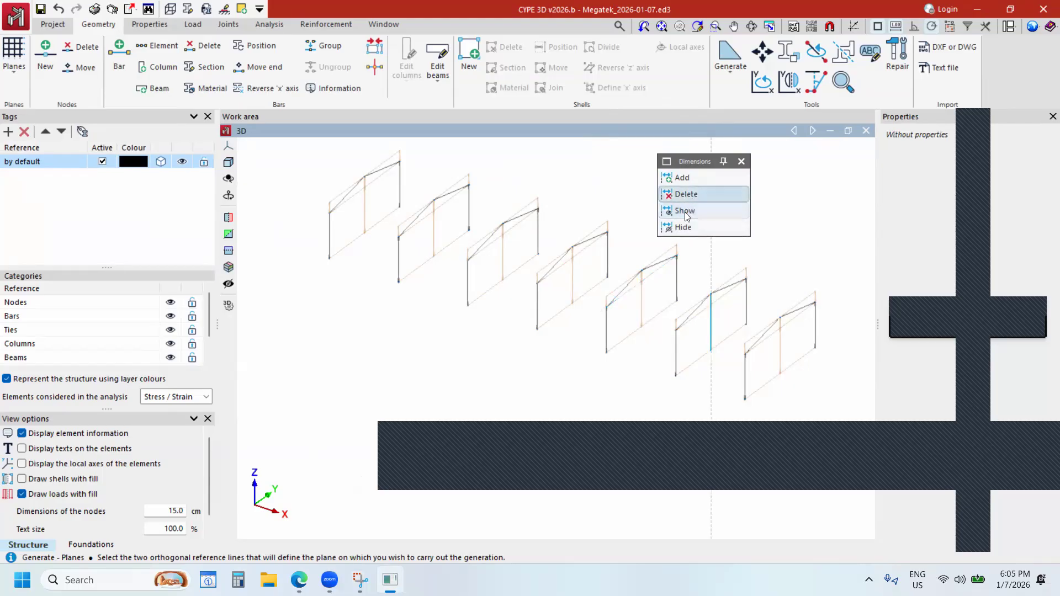
left_click(684, 194)
scroll(517, 257, "down", 3)
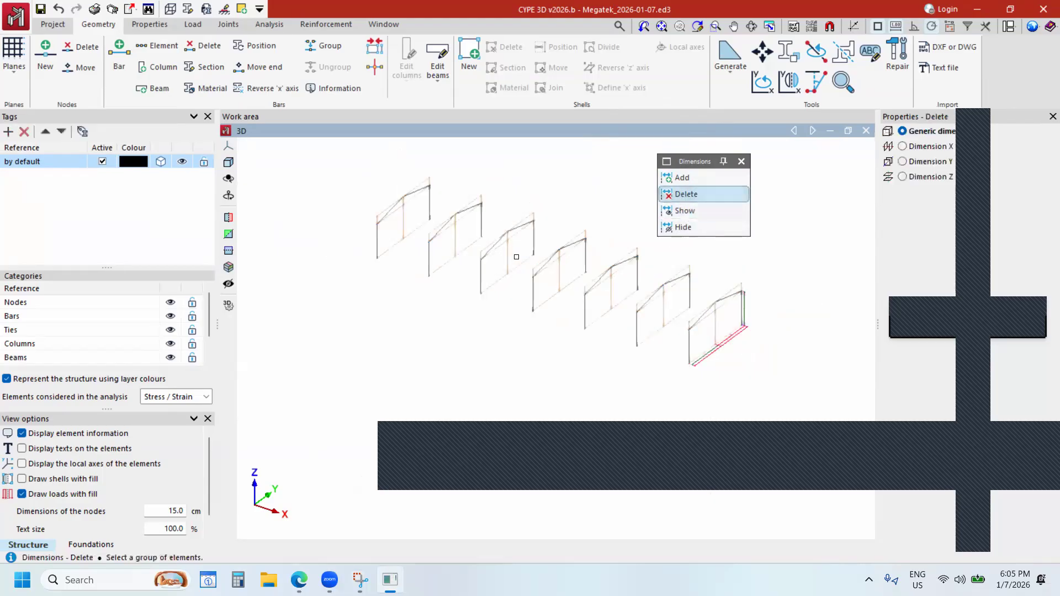
scroll(640, 309, "up", 3)
scroll(640, 297, "up", 2)
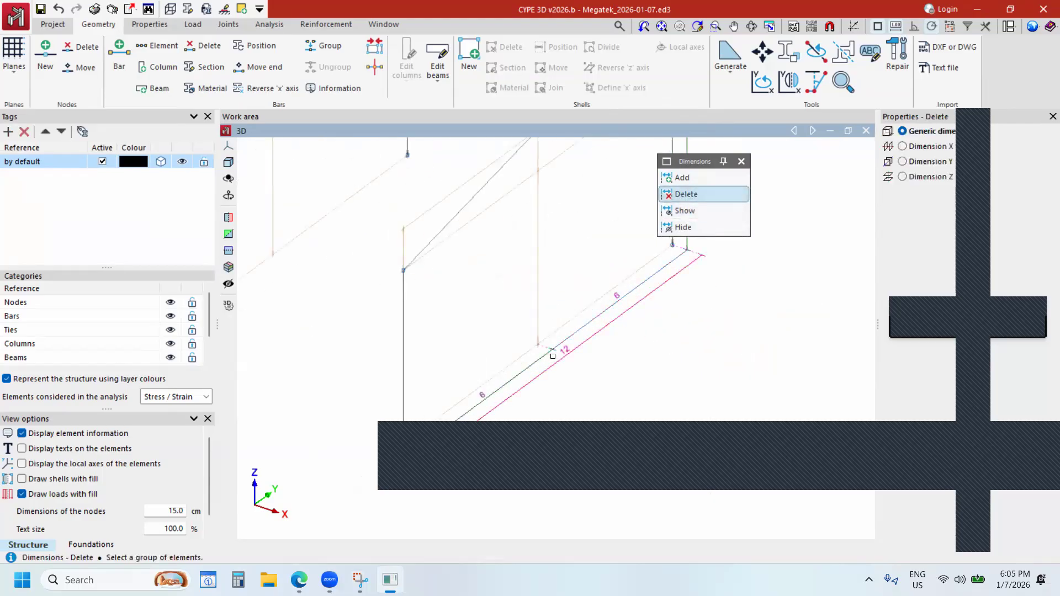
scroll(624, 300, "down", 5)
scroll(612, 331, "down", 3)
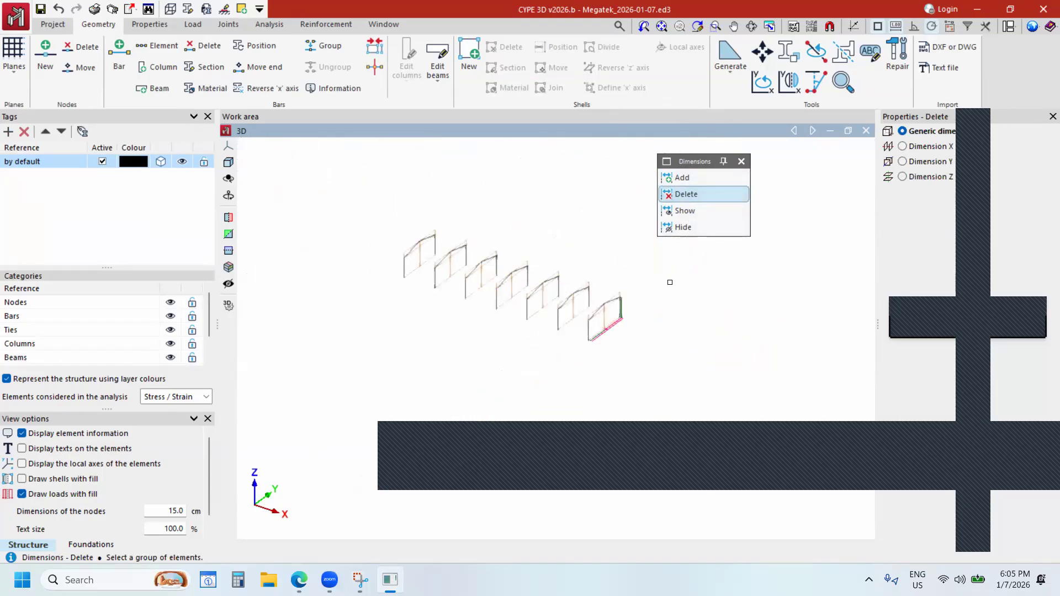
left_click(440, 242)
left_click(669, 351)
left_click(403, 226)
left_click(687, 367)
scroll(638, 349, "up", 1)
scroll(618, 328, "up", 4)
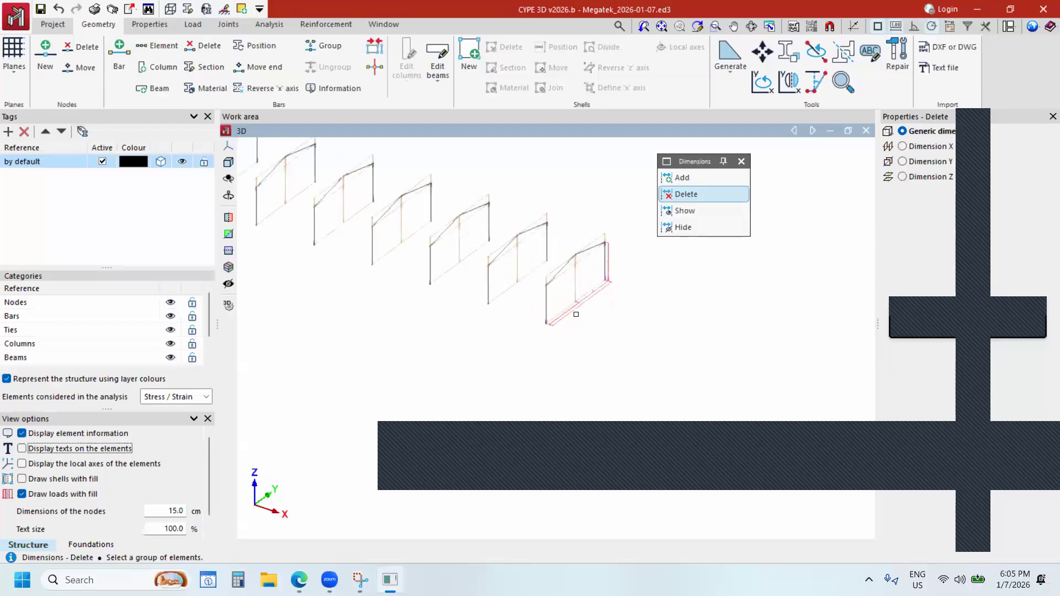
scroll(569, 324, "down", 2)
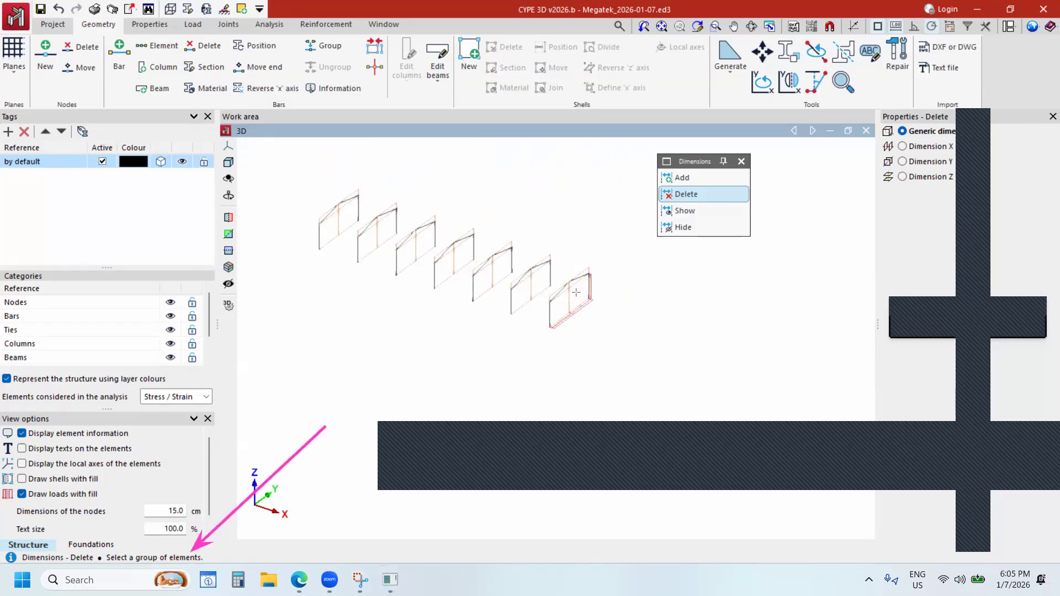
scroll(521, 328, "up", 5)
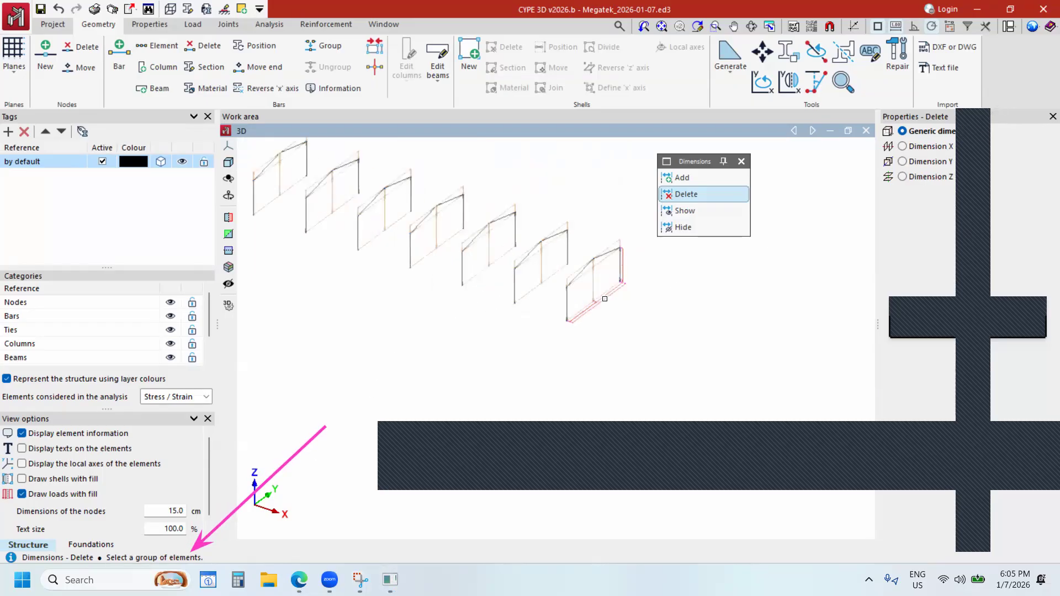
scroll(625, 262, "down", 1)
left_click_drag(616, 207, 440, 403)
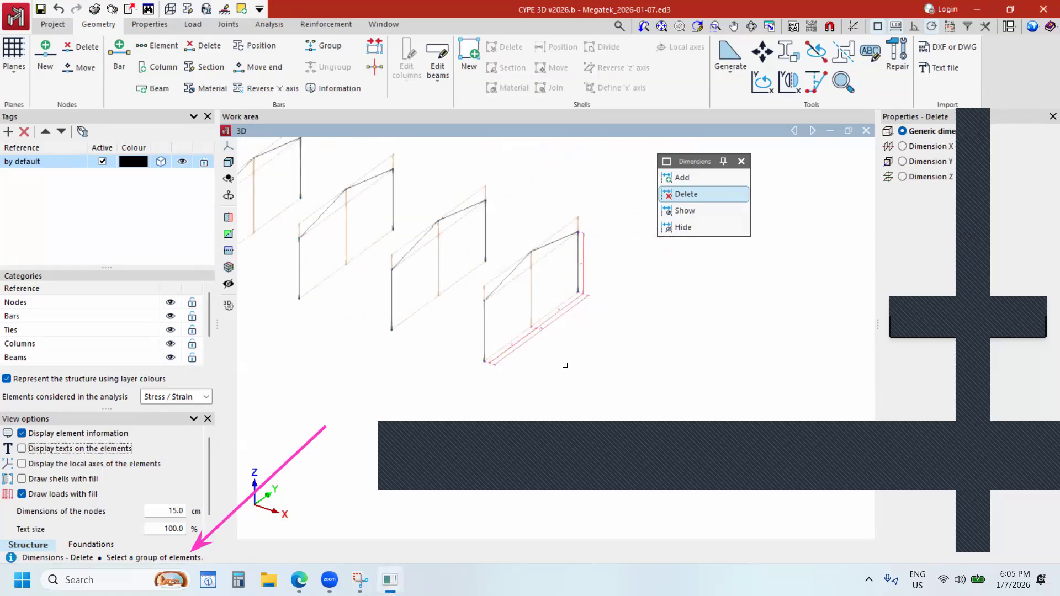
right_click(597, 313)
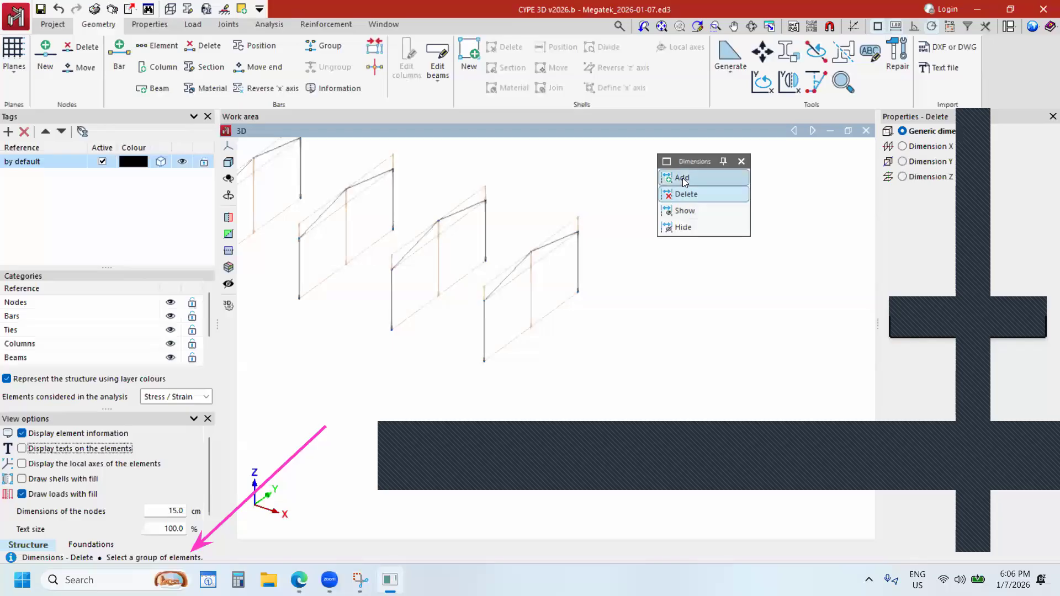
Activate the Show dimensions command and set the displayed node size to 66 cm.
left_click(682, 211)
left_click(686, 210)
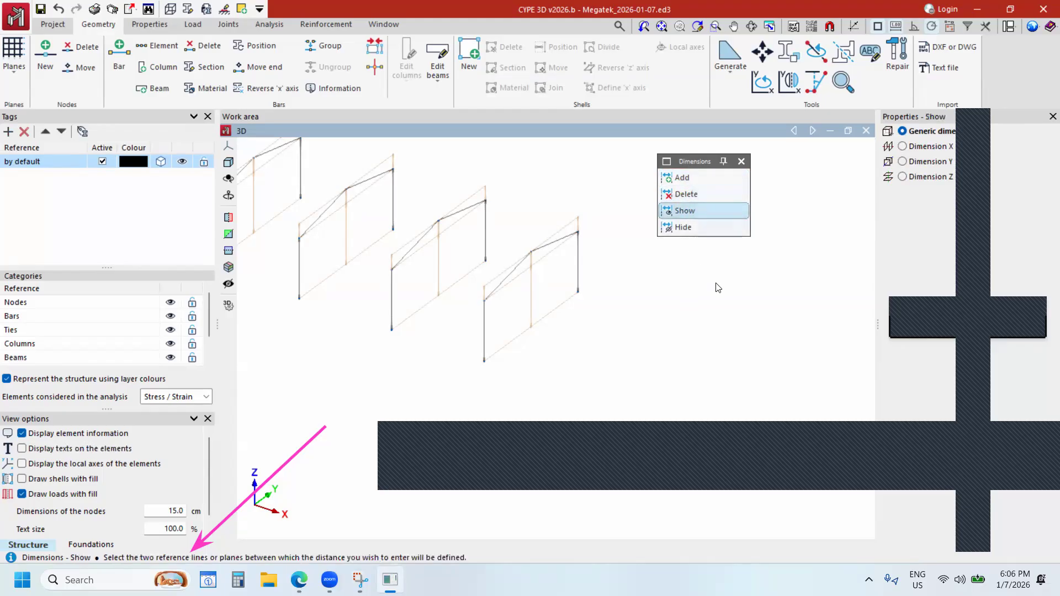
scroll(497, 256, "down", 4)
scroll(447, 260, "up", 5)
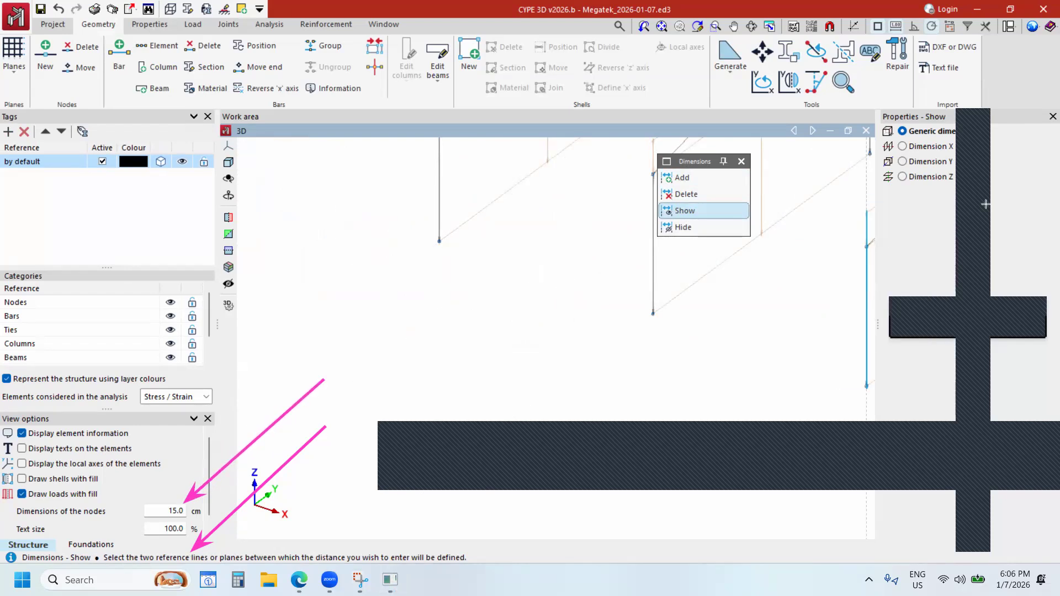
double_click(175, 510)
type("66")
key("Return")
scroll(451, 360, "down", 4)
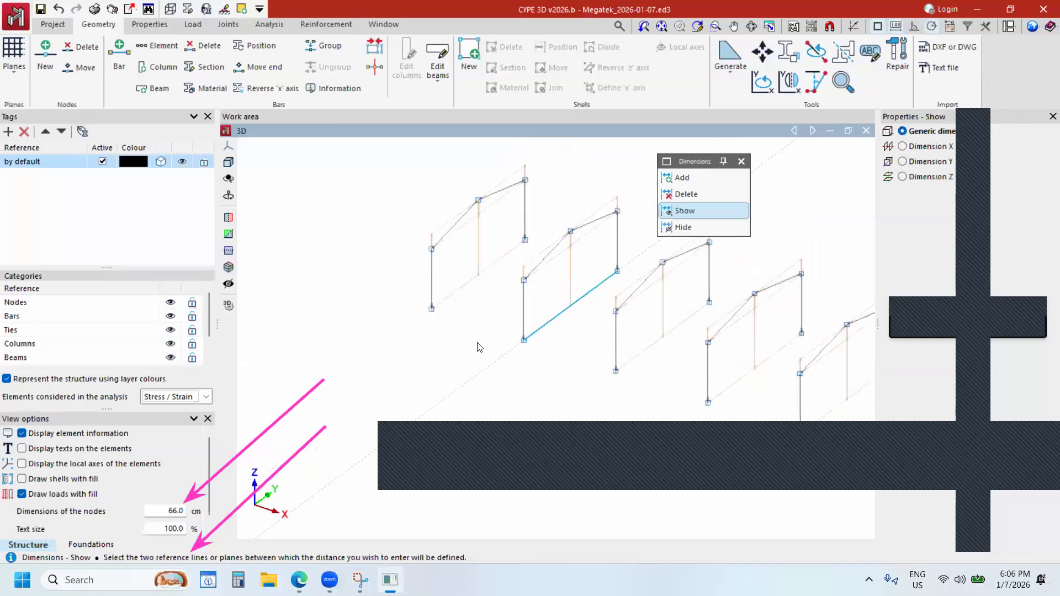
Show the spacing dimension between the near base nodes of the first two frames.
left_click(429, 312)
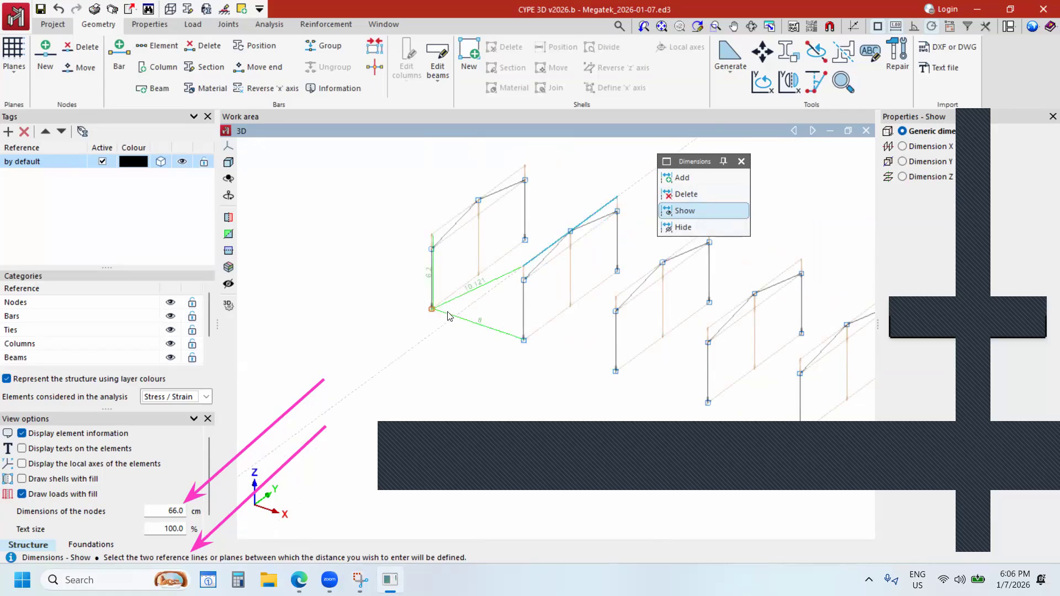
left_click(521, 342)
scroll(477, 340, "up", 3)
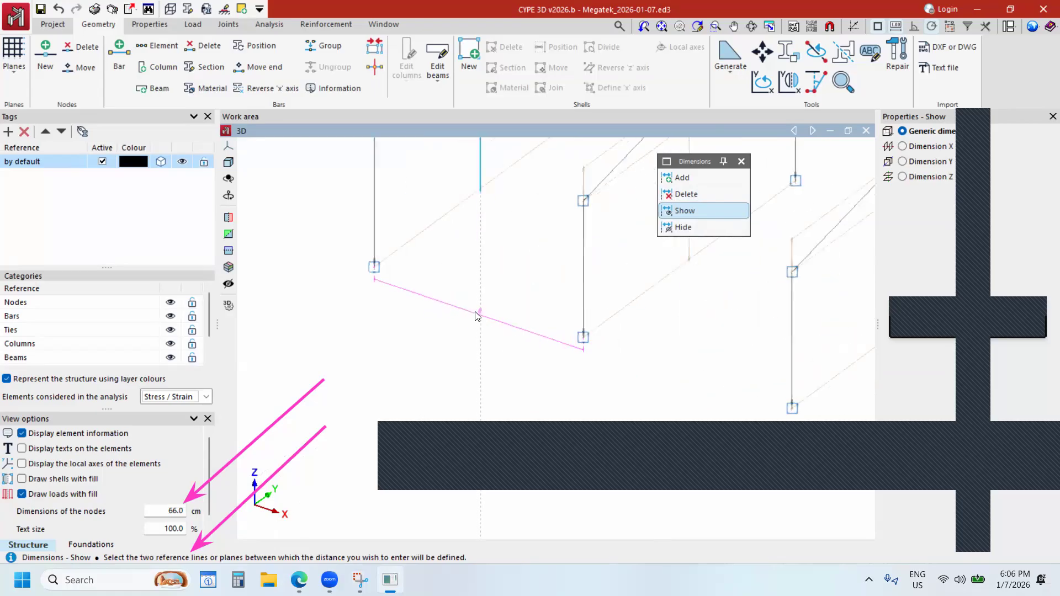
scroll(479, 306, "down", 2)
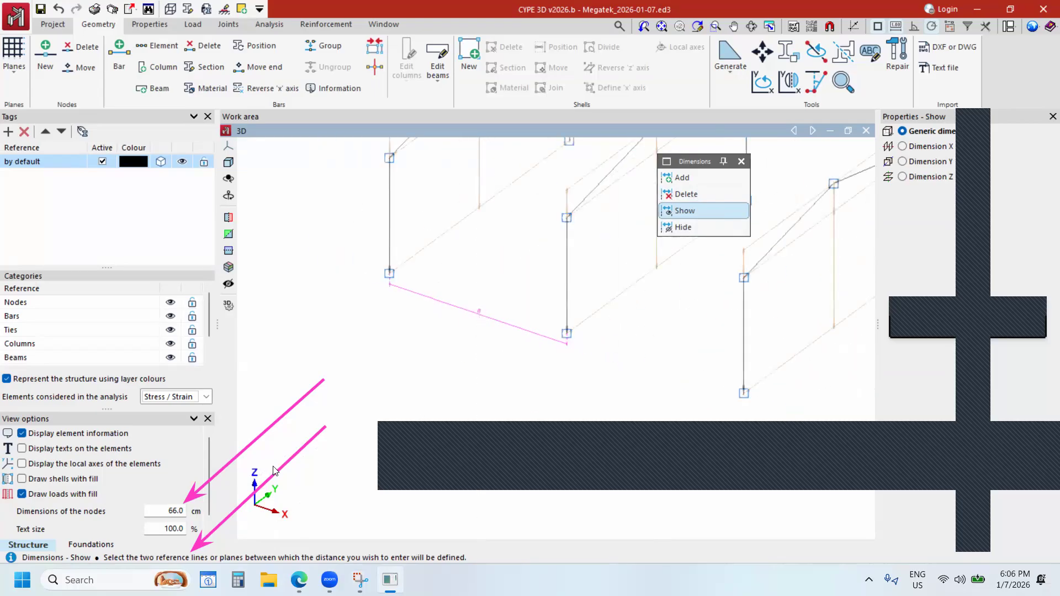
Set the text size in the view options to 400%.
left_click_drag(154, 530, 192, 532)
type("400")
key("Return")
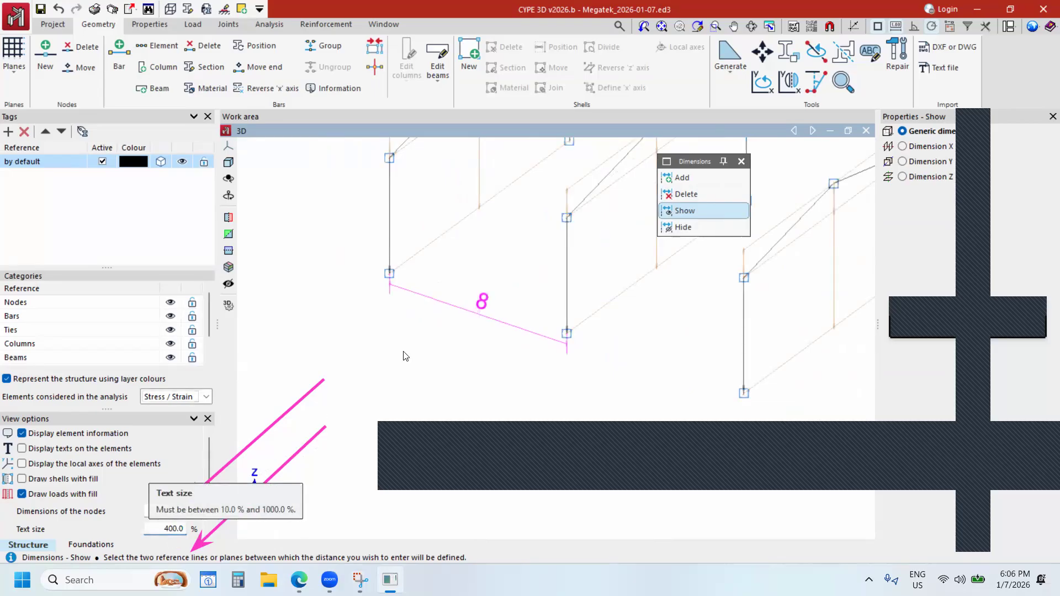
Show the spacing dimensions between the remaining consecutive frames along the near base line, from the second frame to the last.
scroll(439, 316, "down", 3)
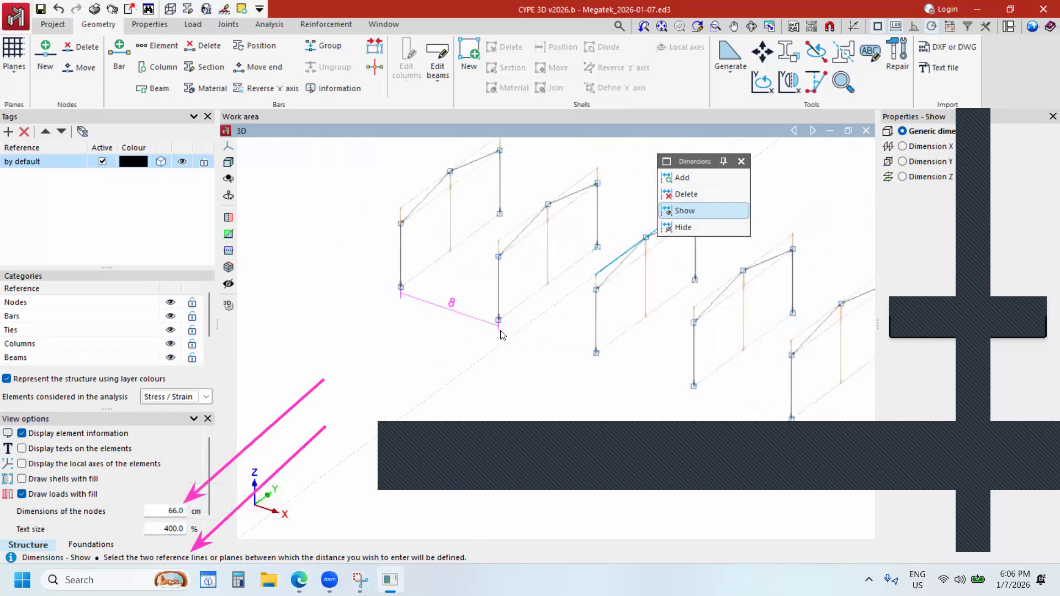
left_click(499, 325)
left_click(595, 357)
left_click(694, 386)
scroll(636, 359, "down", 2)
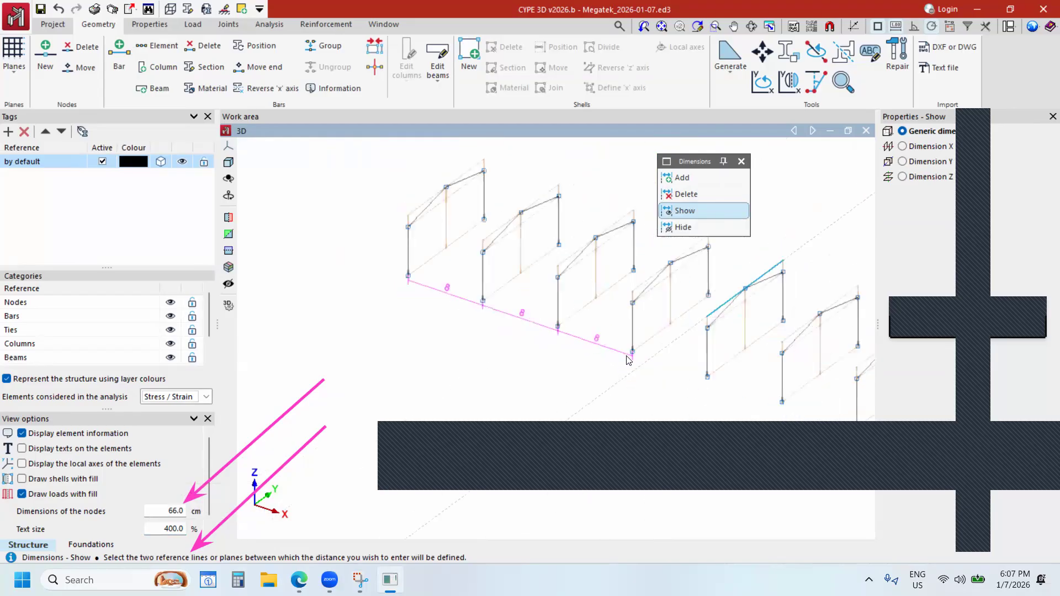
left_click(715, 376)
scroll(690, 364, "down", 2)
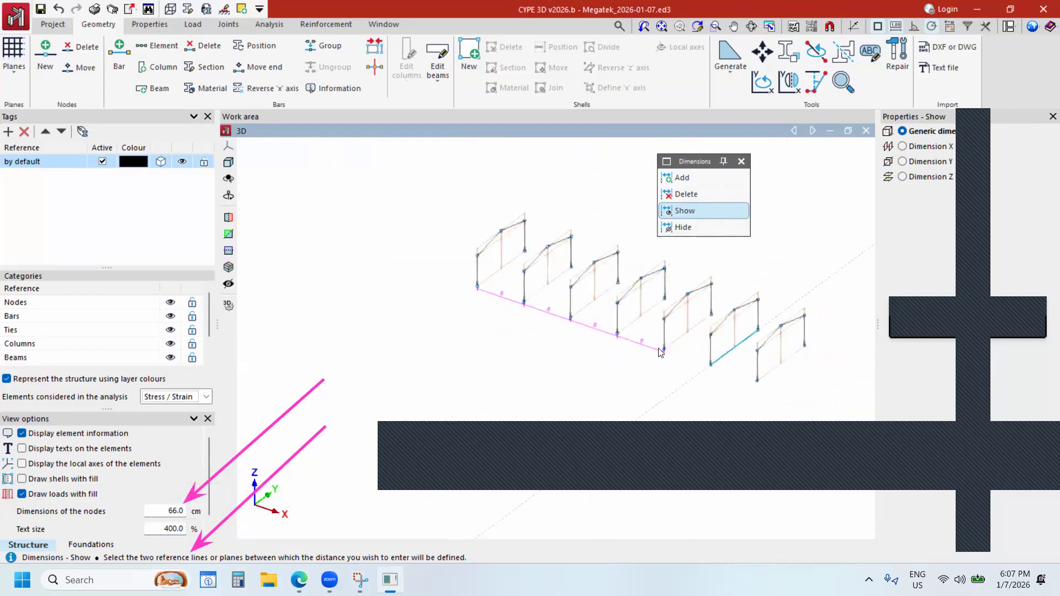
left_click(714, 365)
left_click(778, 385)
Show the overall dimension along the near base line from the first frame to the last frame.
scroll(684, 361, "down", 2)
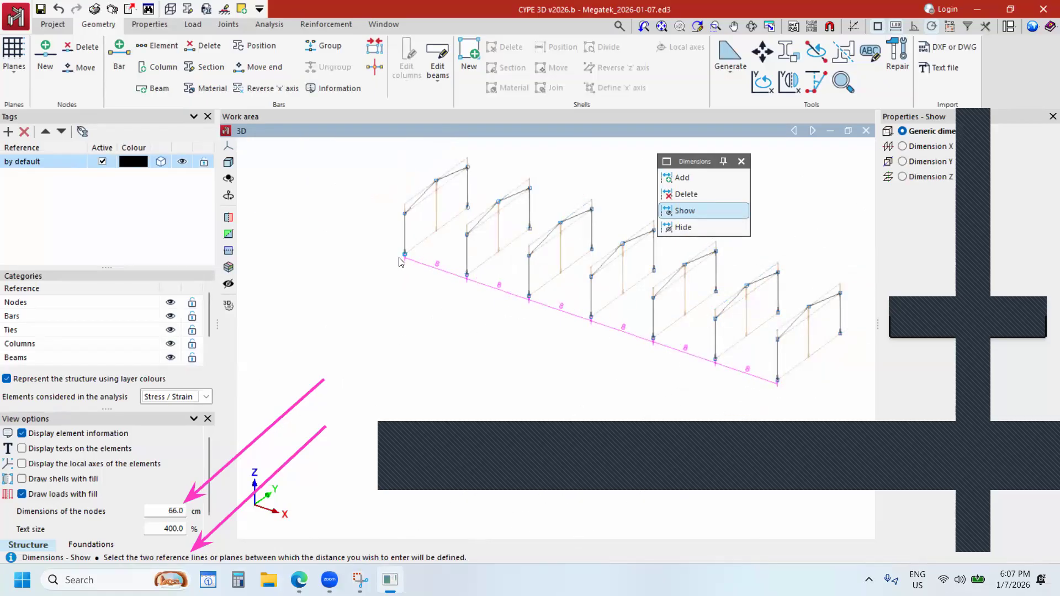
left_click(777, 382)
scroll(598, 315, "up", 5)
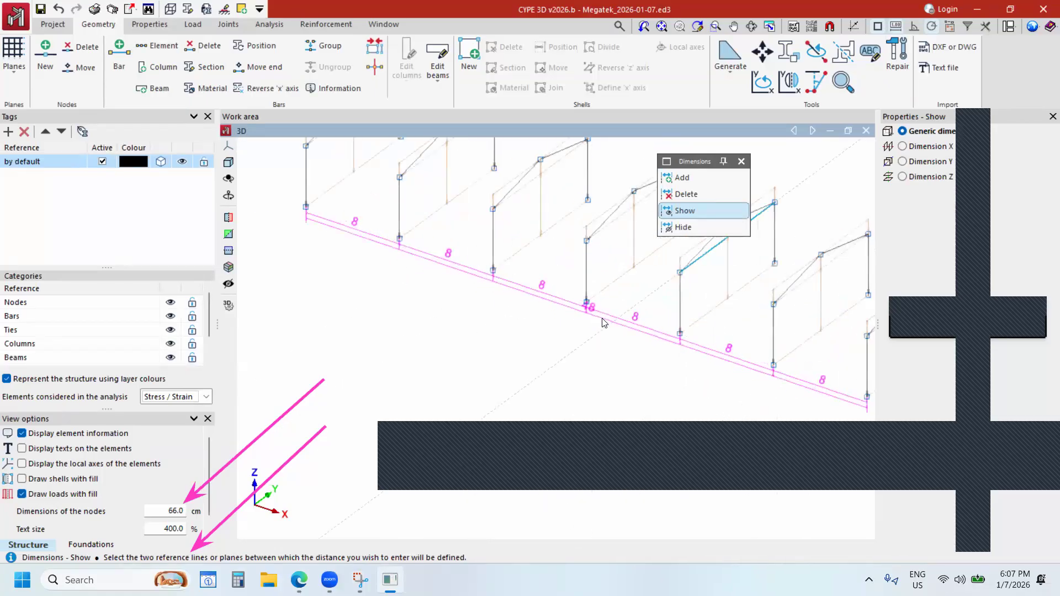
scroll(579, 336, "down", 6)
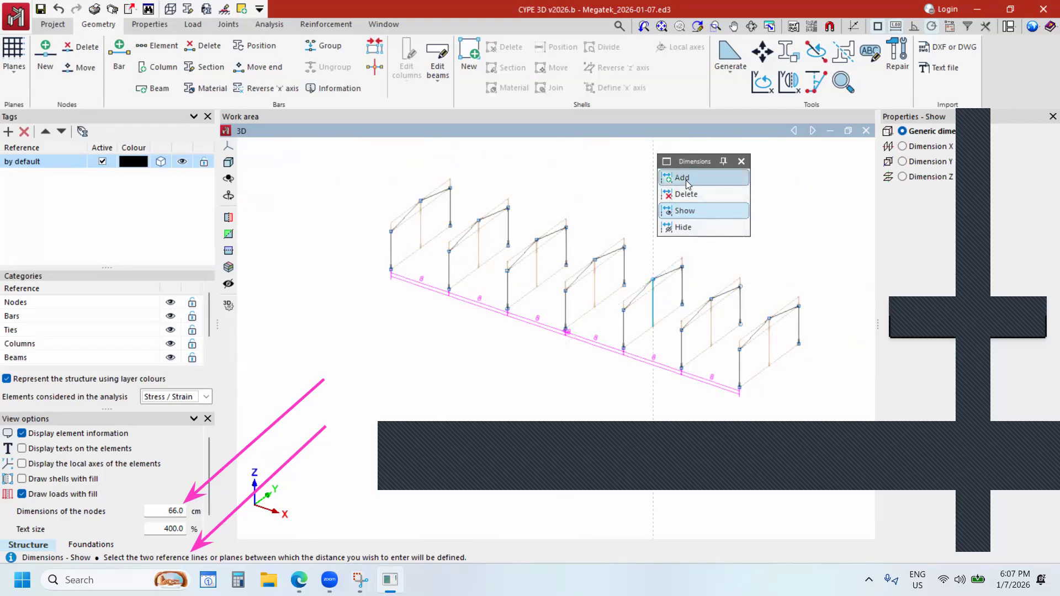
scroll(520, 331, "up", 4)
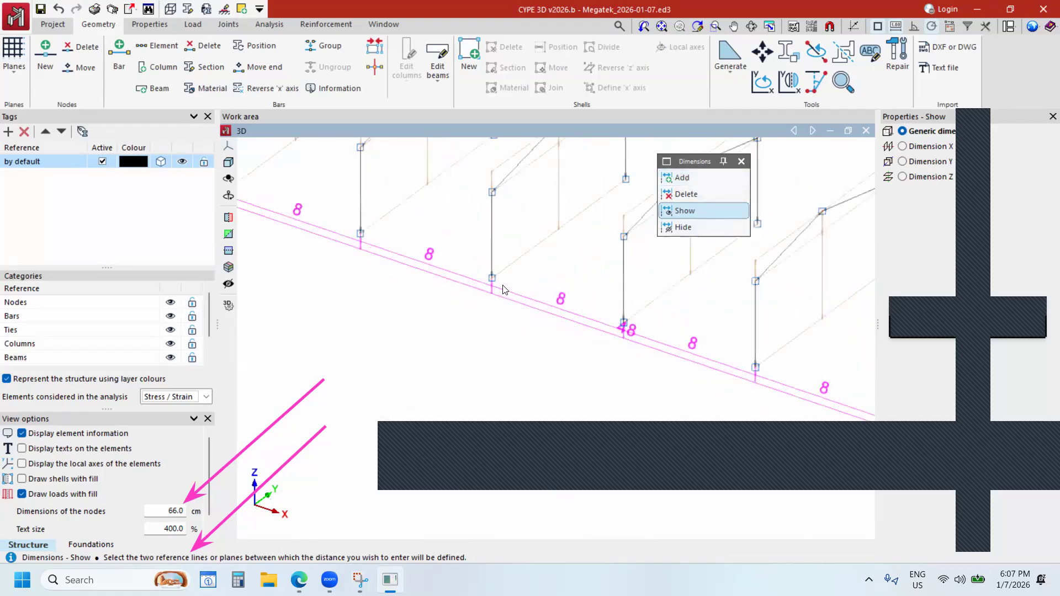
scroll(578, 304, "down", 3)
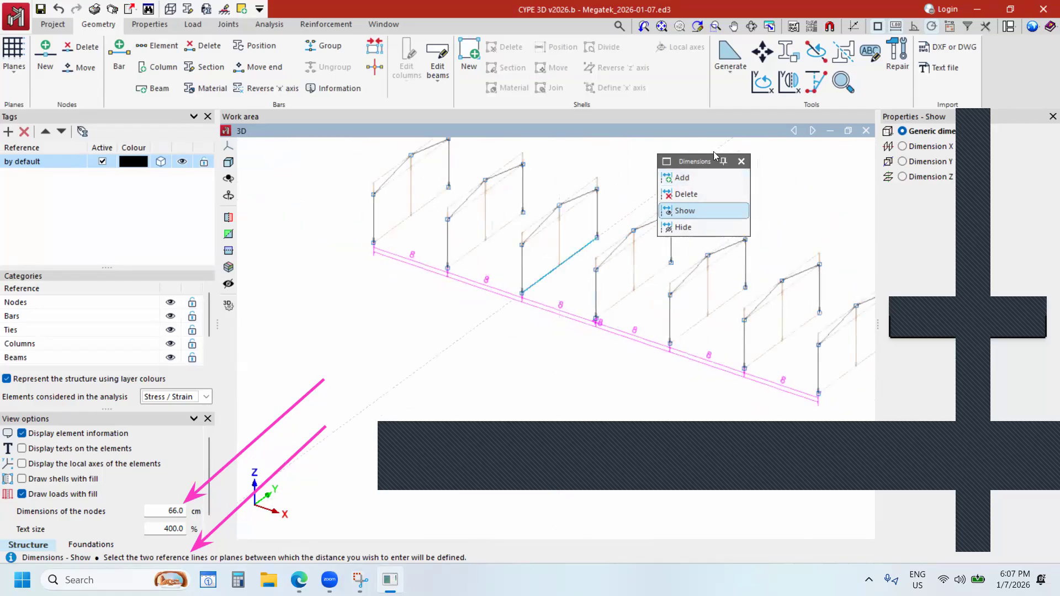
Try to add a generic dimension of 3 m between the base nodes of the third and fourth frames, and undo it.
left_click(685, 183)
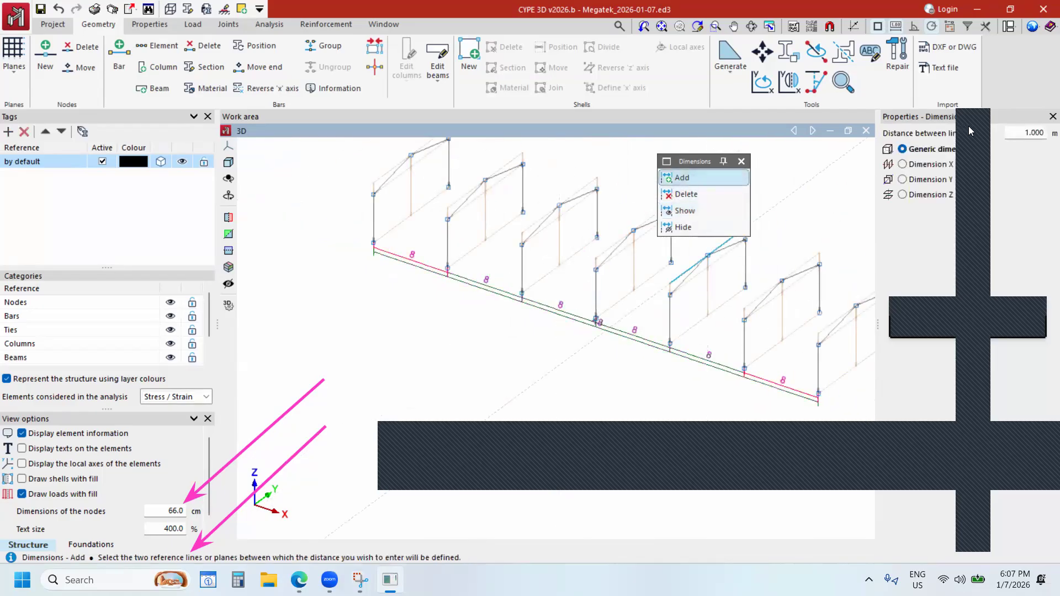
key("ctrl")
key("ctrl")
left_click(1025, 133)
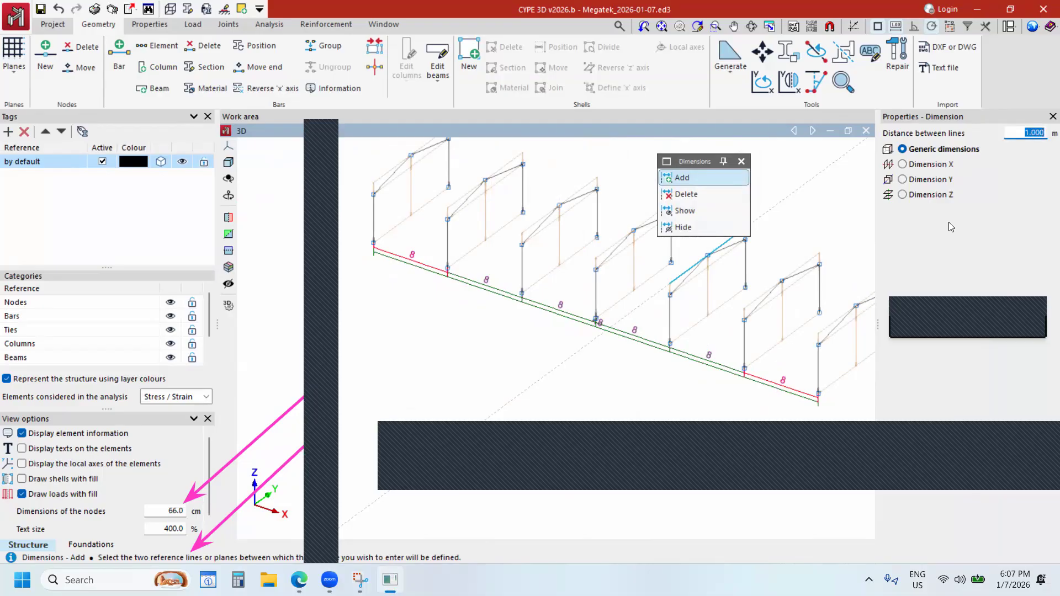
left_click(569, 320)
type("3")
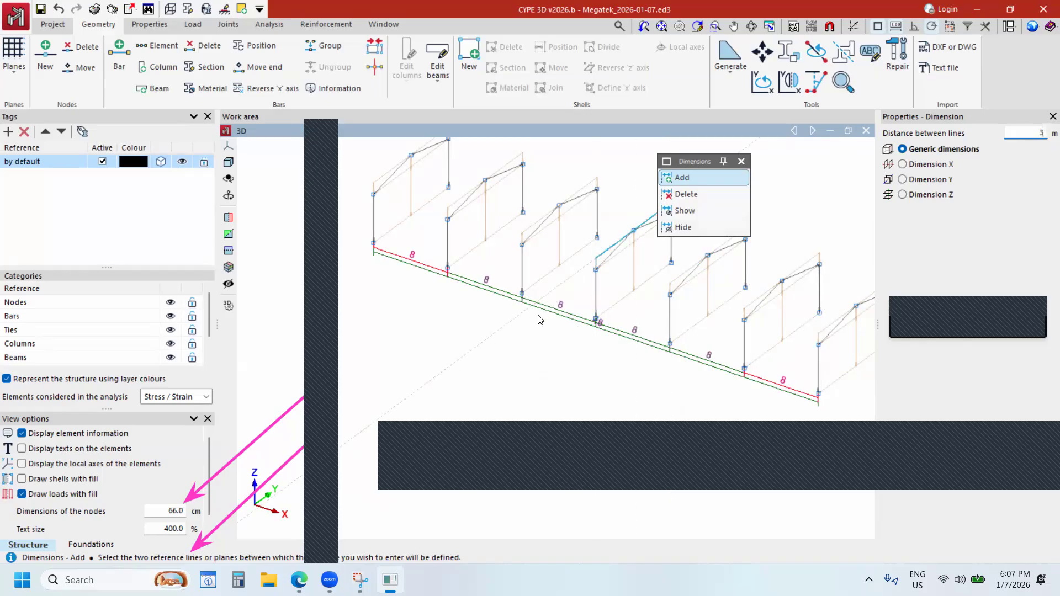
scroll(534, 311, "up", 3)
left_click(500, 272)
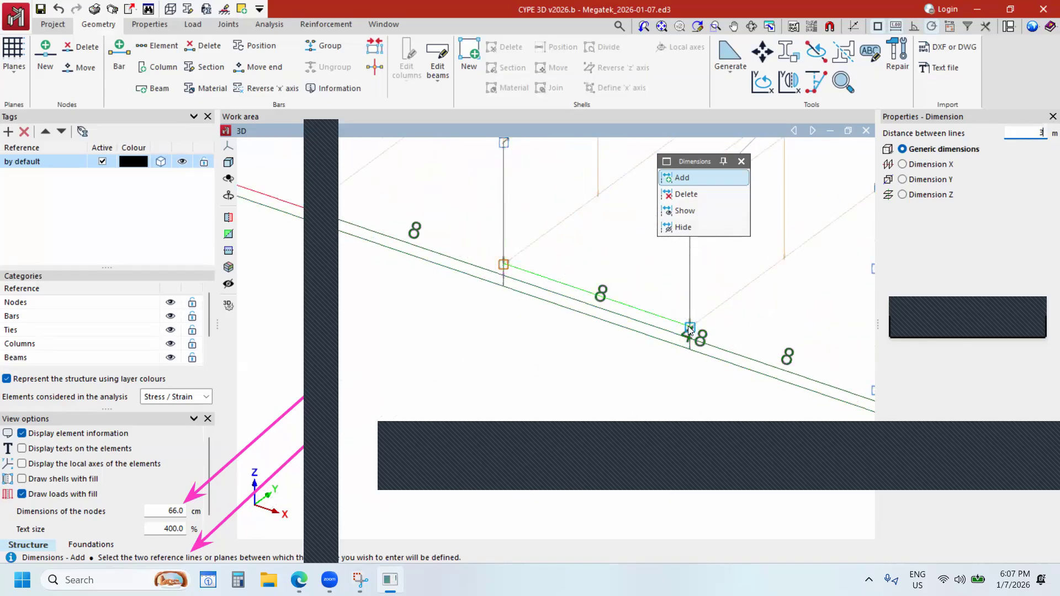
left_click(689, 326)
scroll(507, 286, "up", 2)
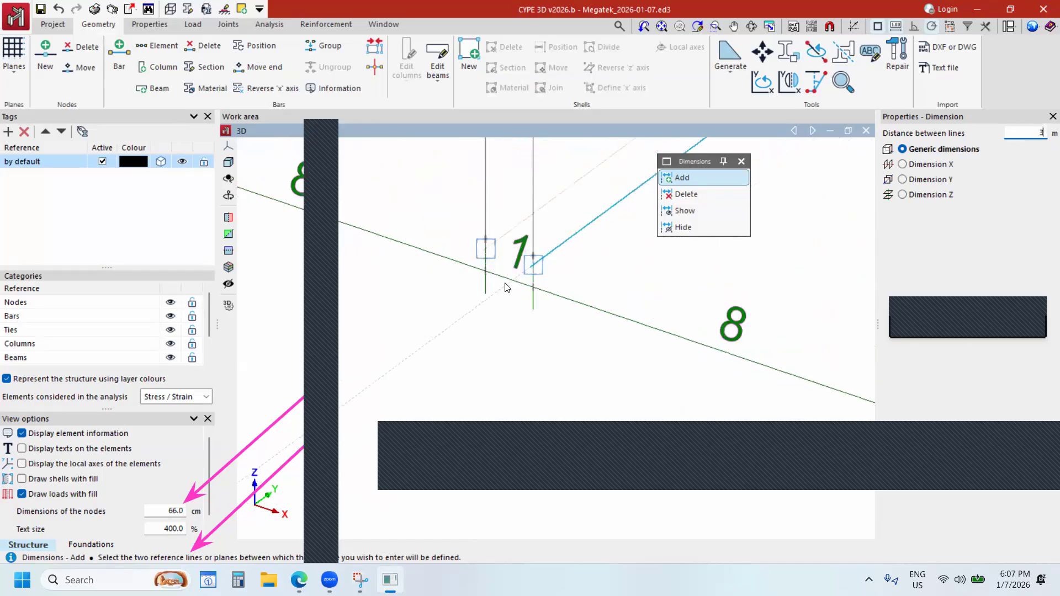
scroll(563, 350, "down", 3)
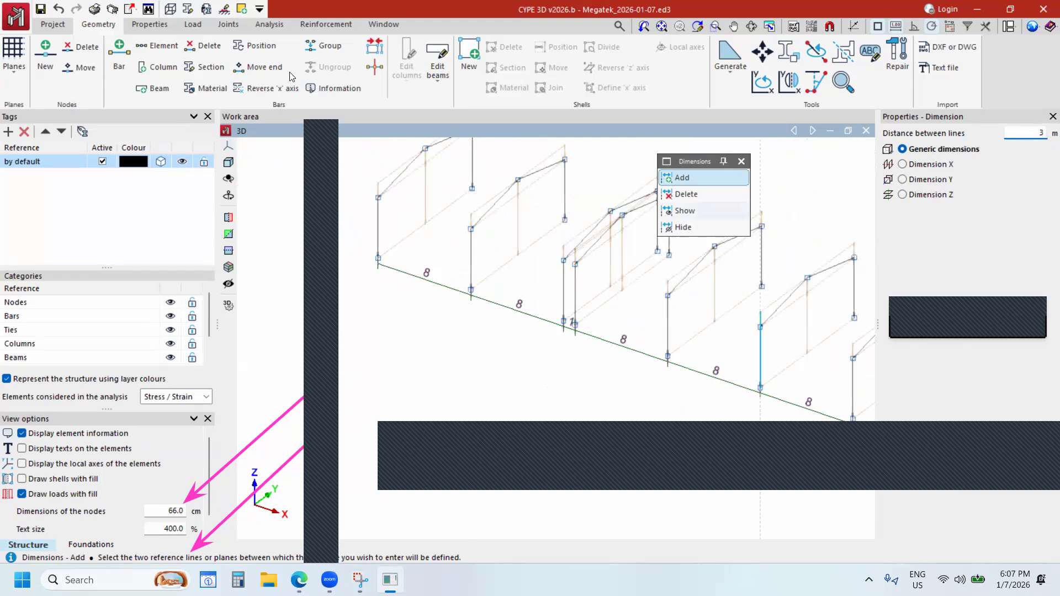
left_click(59, 10)
Try to set the spacing between the third and fourth frames to 3 m with a generic dimension, and undo it.
left_click_drag(1020, 134, 1046, 135)
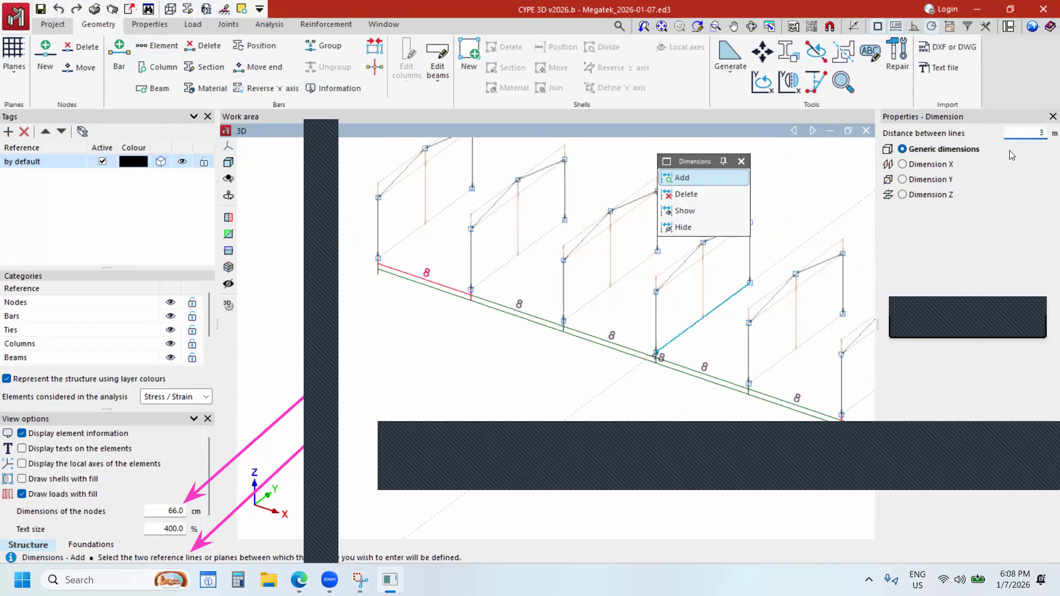
scroll(579, 328, "up", 2)
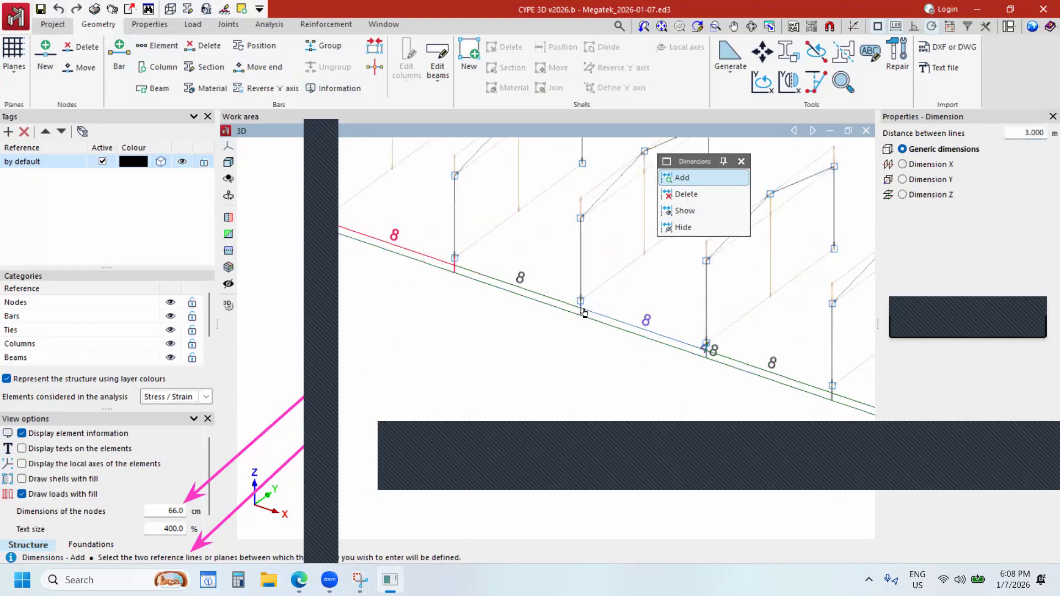
scroll(590, 304, "up", 2)
left_click(582, 301)
scroll(610, 320, "down", 3)
scroll(722, 343, "up", 2)
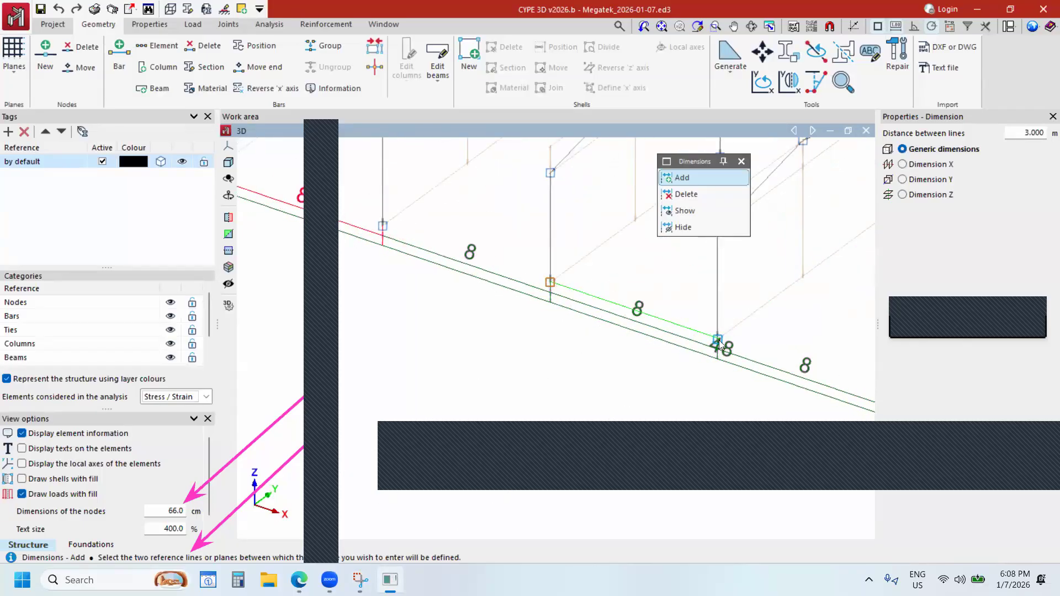
left_click(718, 339)
scroll(550, 331, "down", 4)
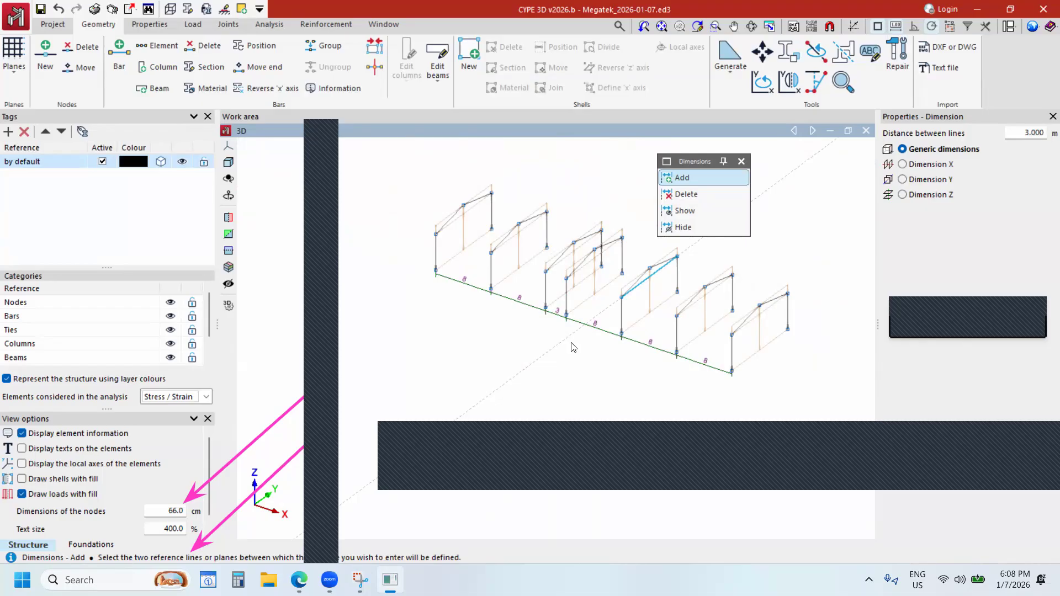
left_click(60, 9)
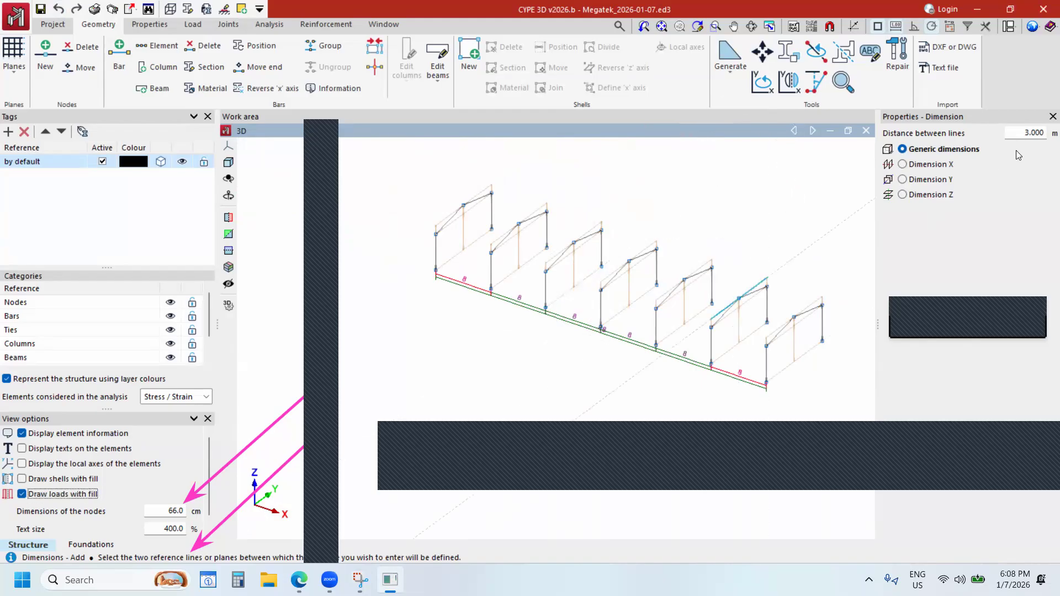
scroll(532, 314, "up", 2)
scroll(533, 314, "down", 2)
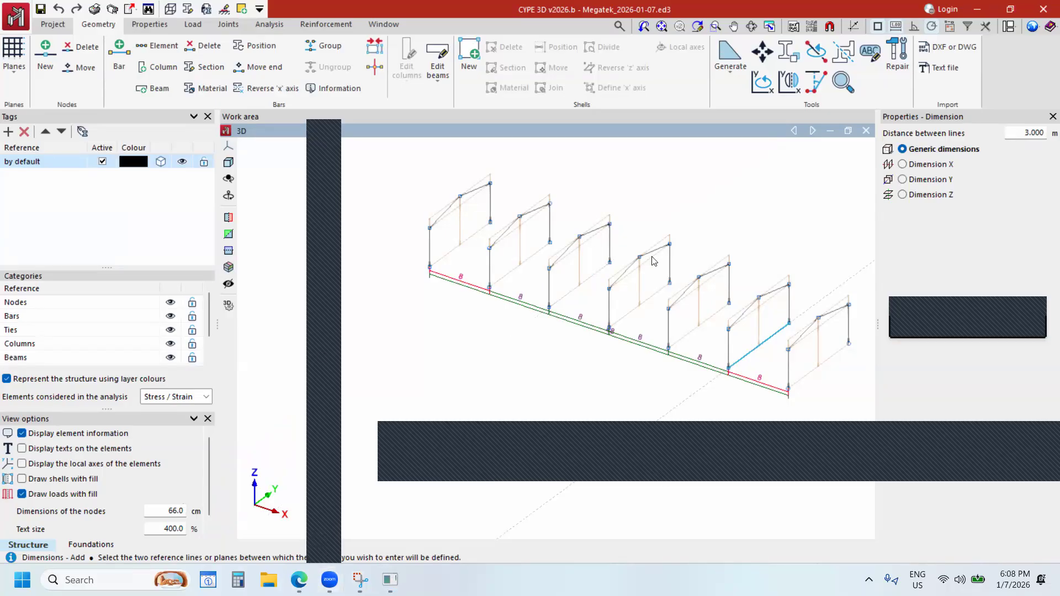
scroll(293, 339, "down", 3)
scroll(396, 276, "down", 2)
scroll(396, 276, "up", 2)
scroll(469, 271, "down", 1)
scroll(396, 250, "up", 1)
scroll(496, 290, "down", 1)
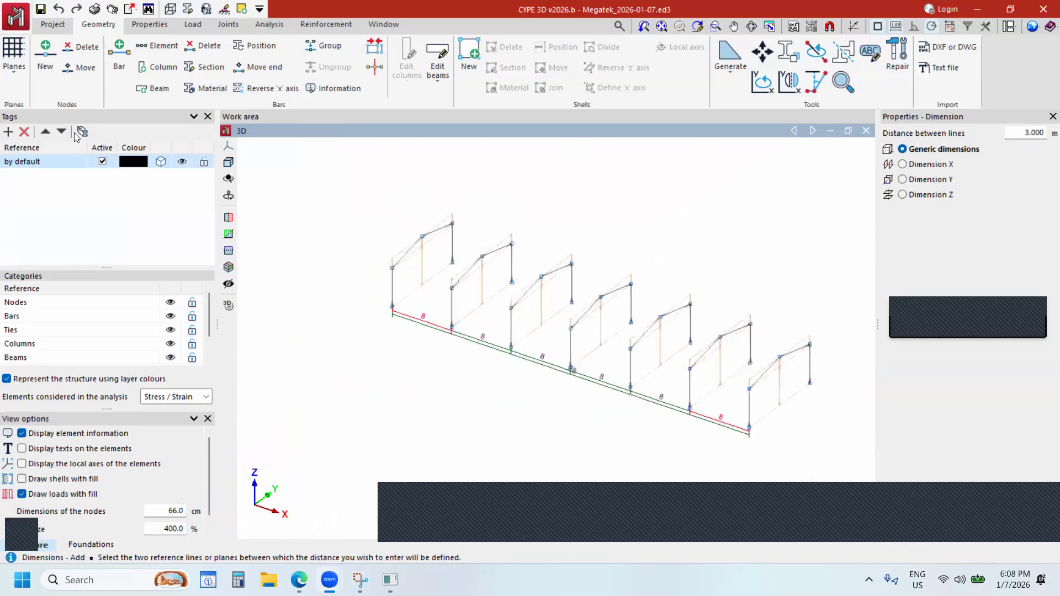
Turn off the reference lines parallel to X, Y and Z in the planes' reference settings.
left_click(16, 81)
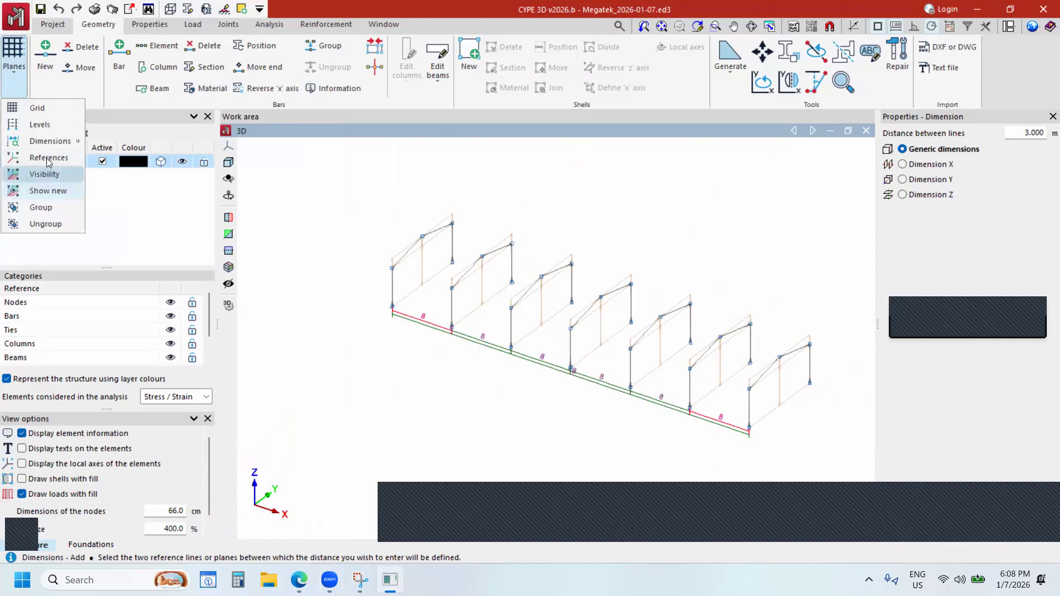
key("ctrl")
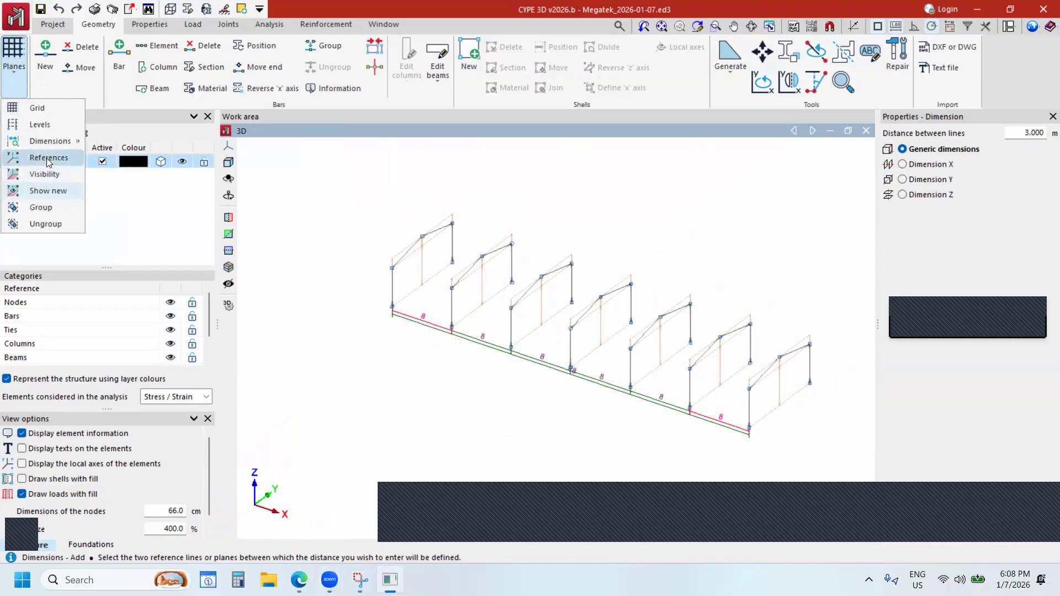
left_click(46, 158)
left_click(460, 299)
left_click(462, 313)
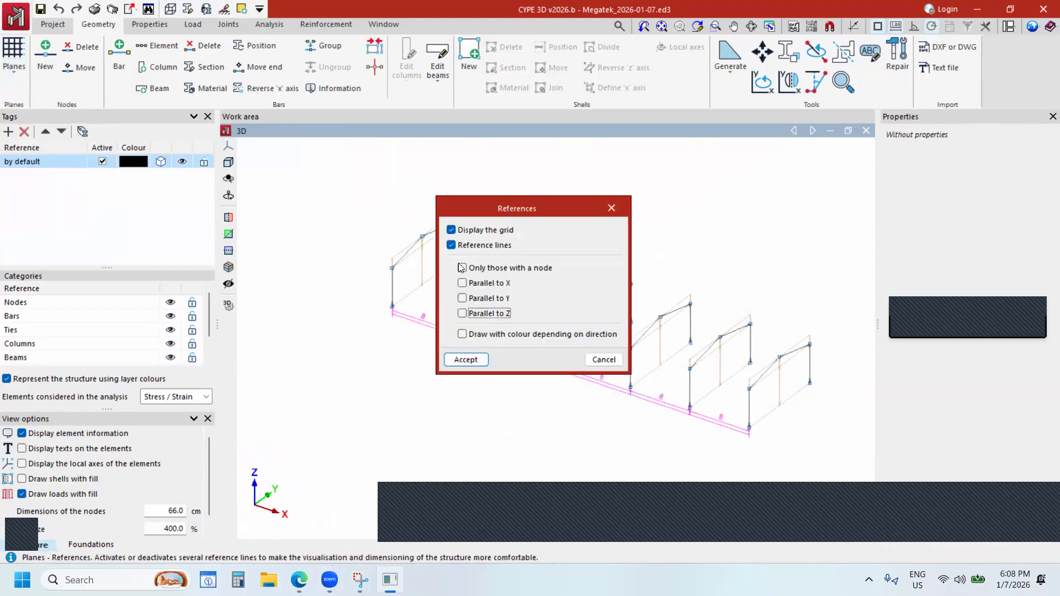
left_click(465, 359)
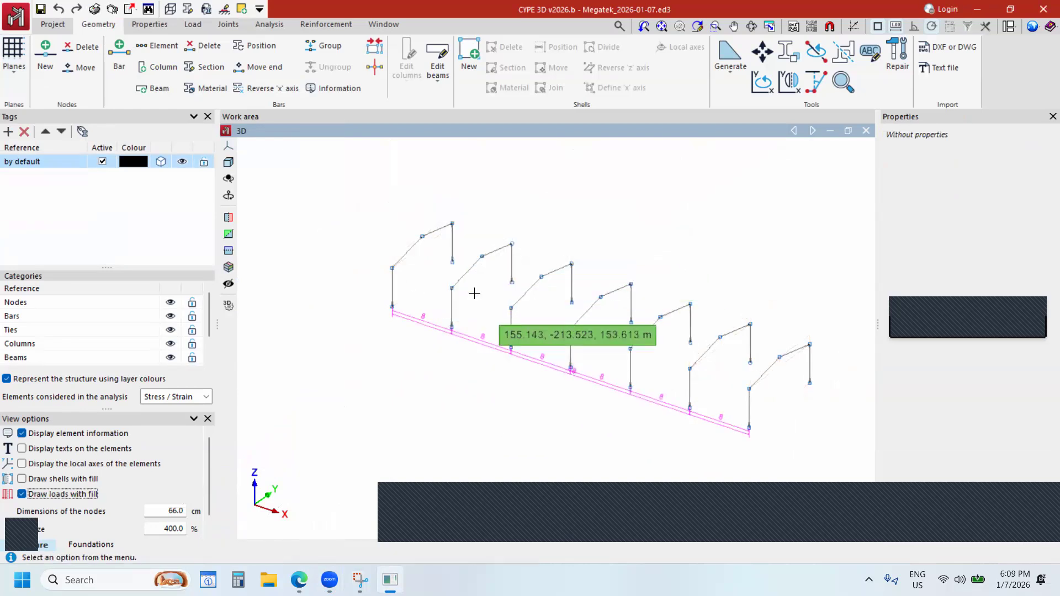
Draw a 48 m IPE 80 bar along the near column heads from the first frame to the last frame.
scroll(492, 298, "up", 2)
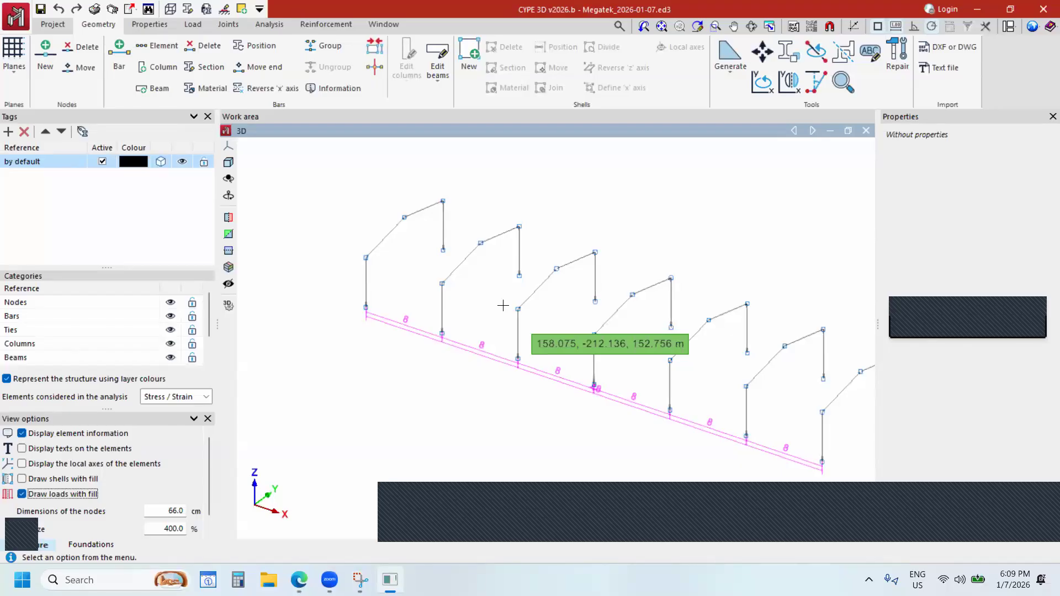
left_click(119, 65)
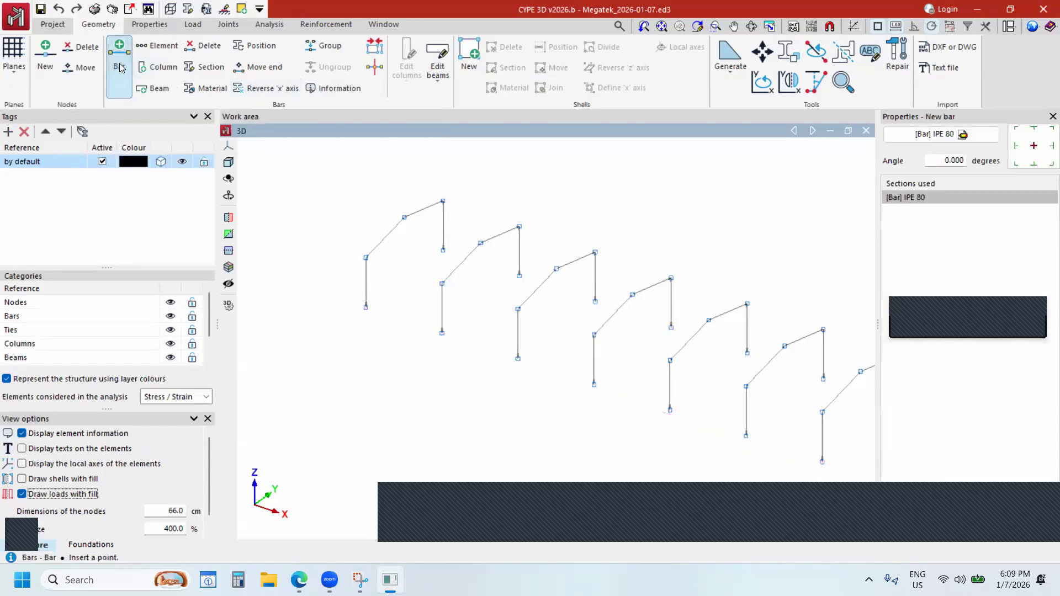
left_click(366, 257)
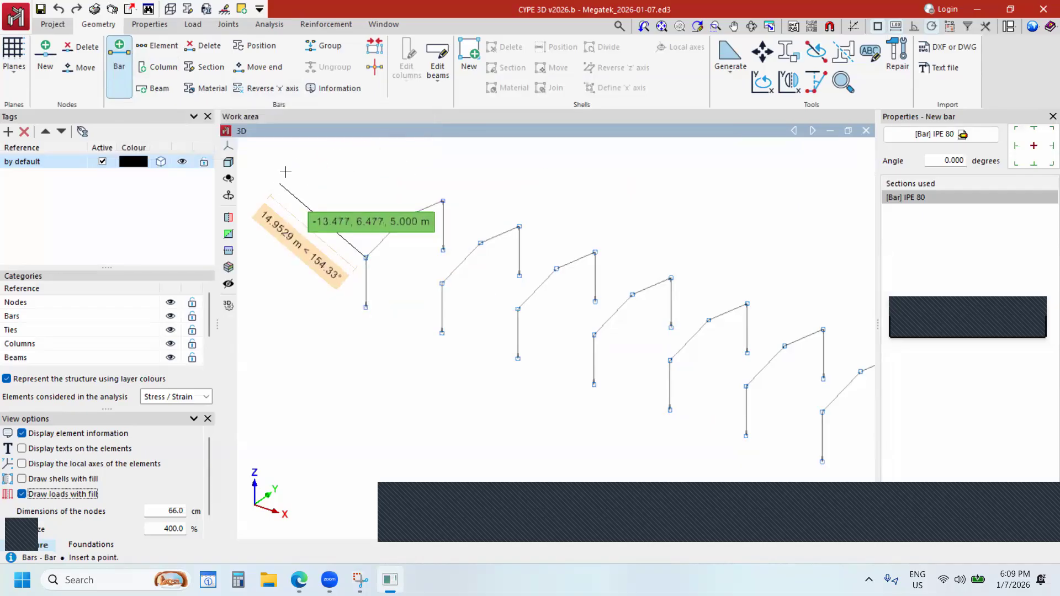
scroll(284, 172, "down", 1)
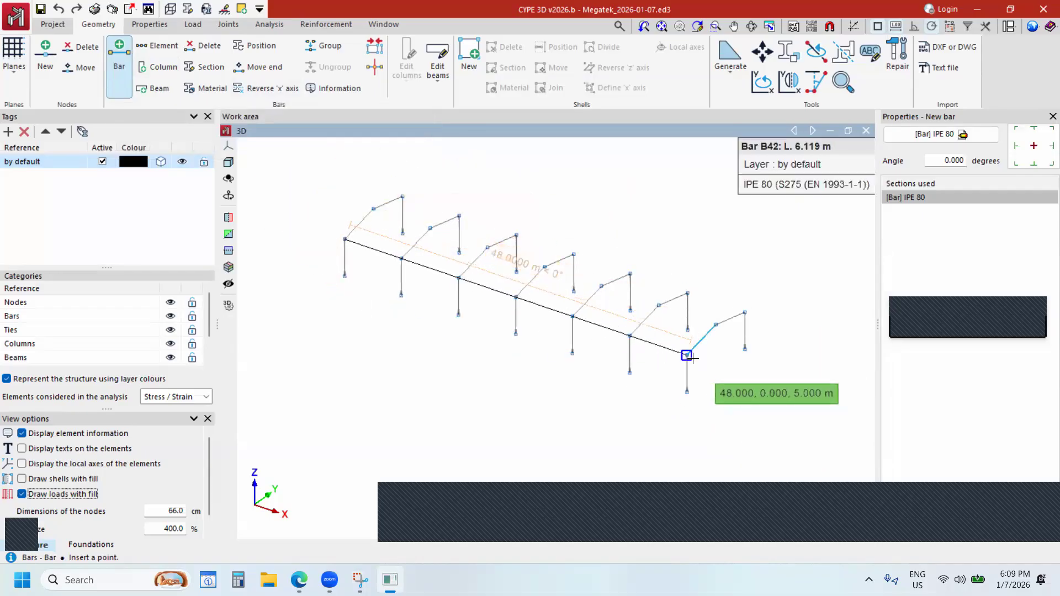
left_click(686, 355)
scroll(591, 334, "up", 3)
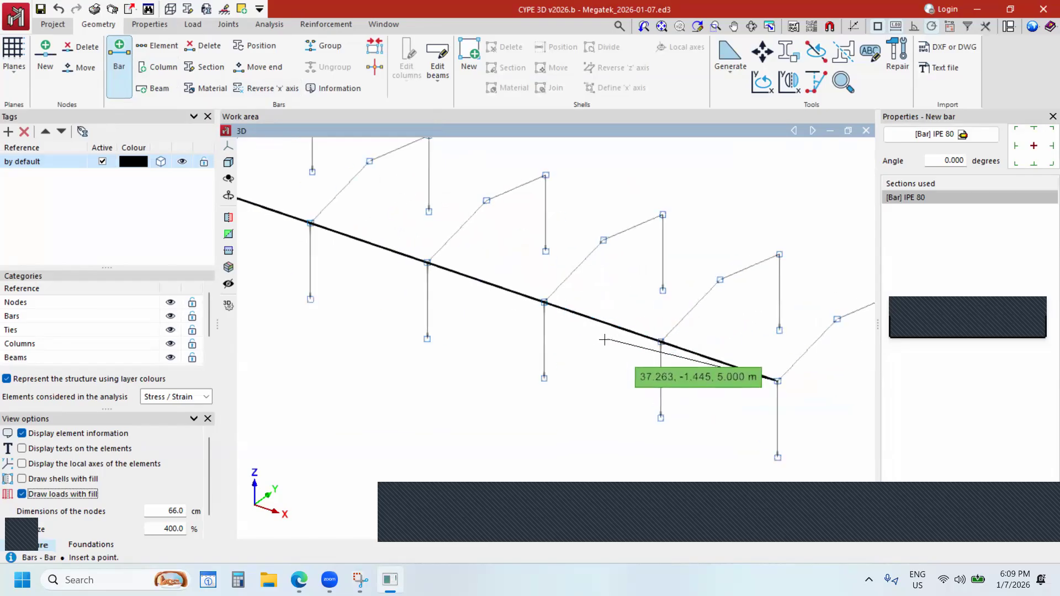
scroll(552, 304, "up", 3)
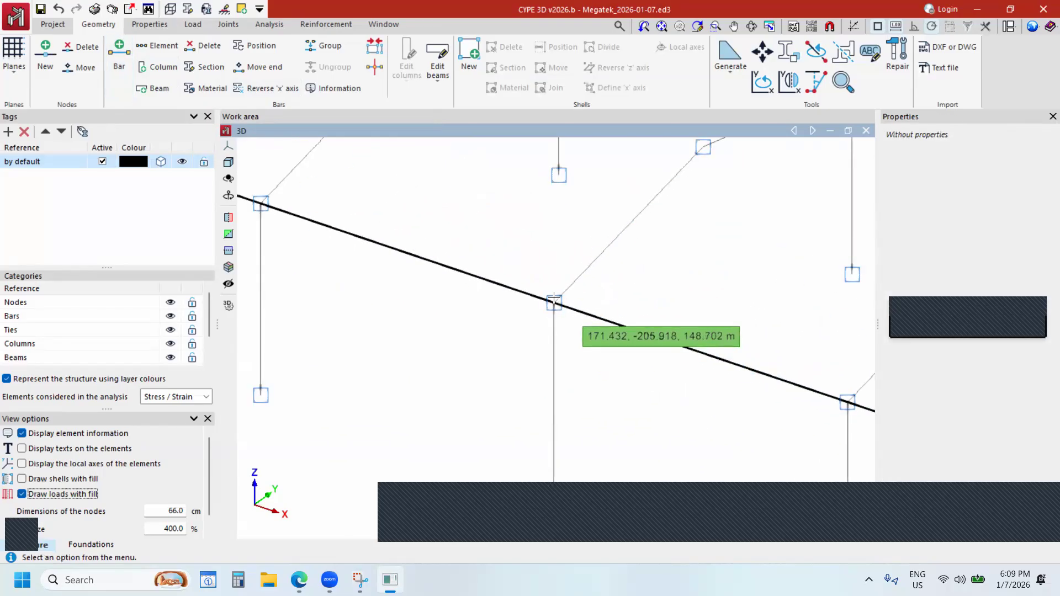
Examine the new longitudinal bar and the nodes where it meets the near column heads of the frames.
scroll(553, 298, "down", 3)
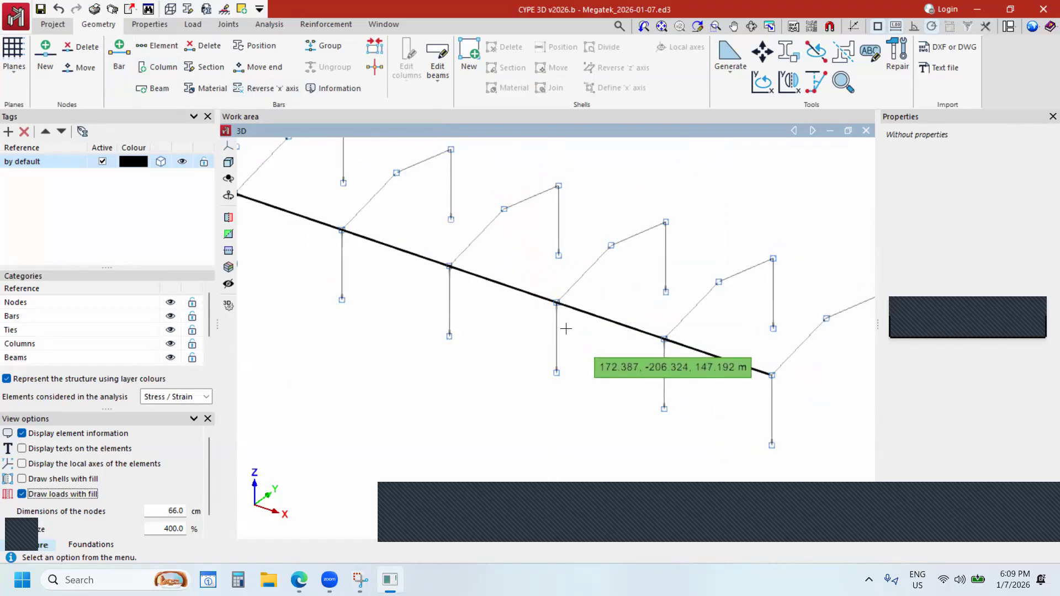
scroll(649, 292, "down", 3)
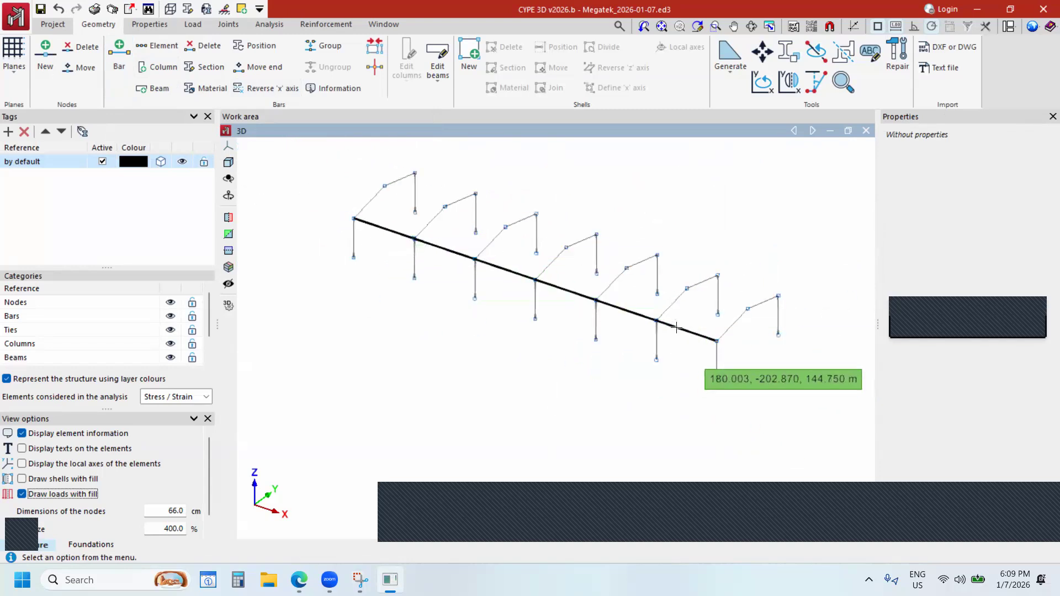
scroll(610, 298, "up", 5)
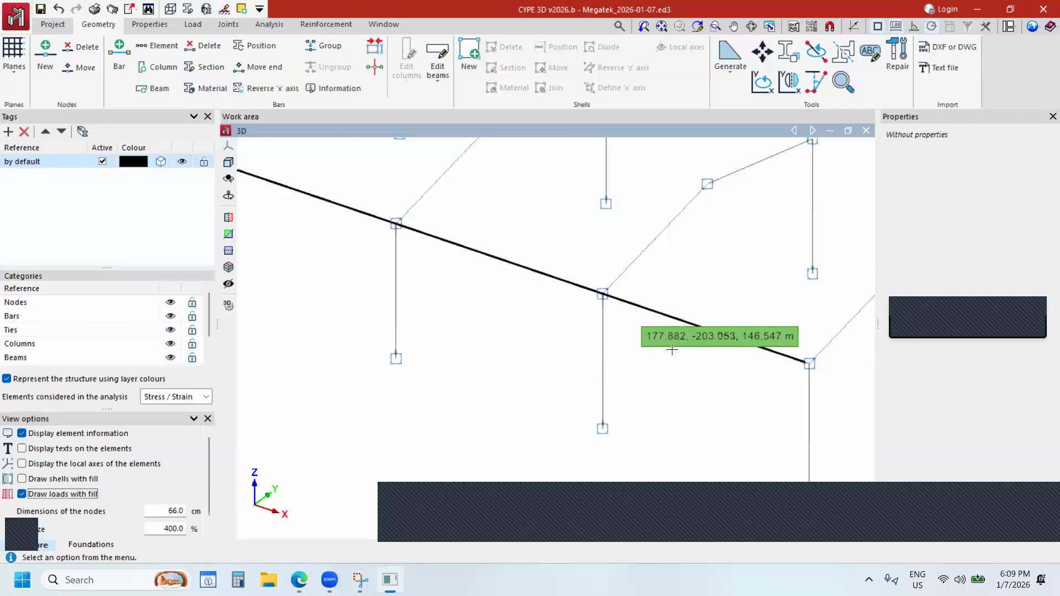
scroll(607, 309, "down", 3)
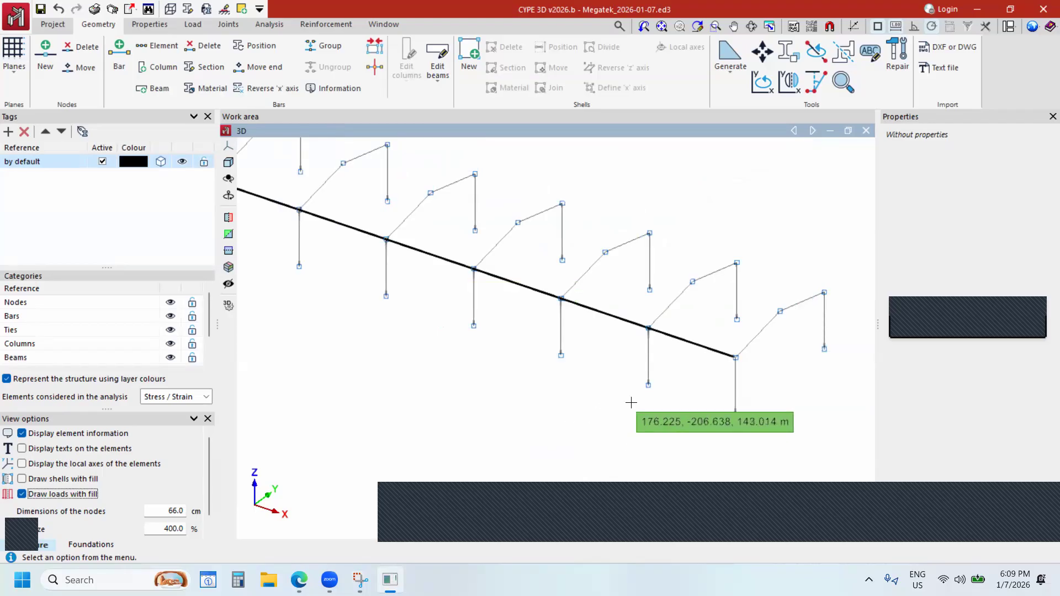
scroll(629, 405, "down", 2)
scroll(633, 406, "up", 2)
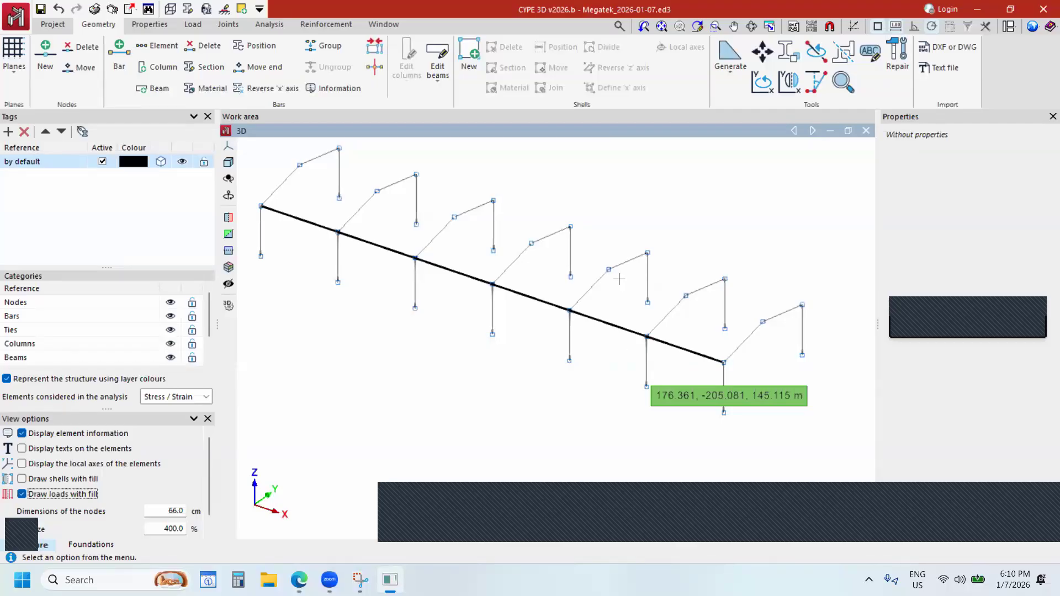
scroll(627, 292, "down", 1)
scroll(628, 292, "up", 1)
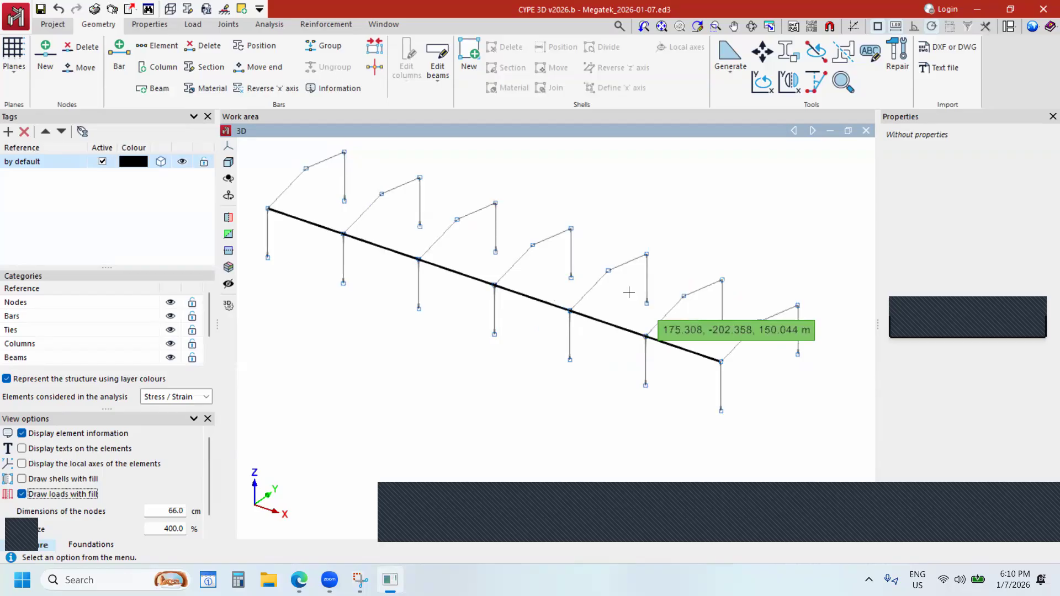
scroll(276, 213, "up", 1)
middle_click_drag(429, 239, 546, 253)
scroll(494, 277, "up", 1)
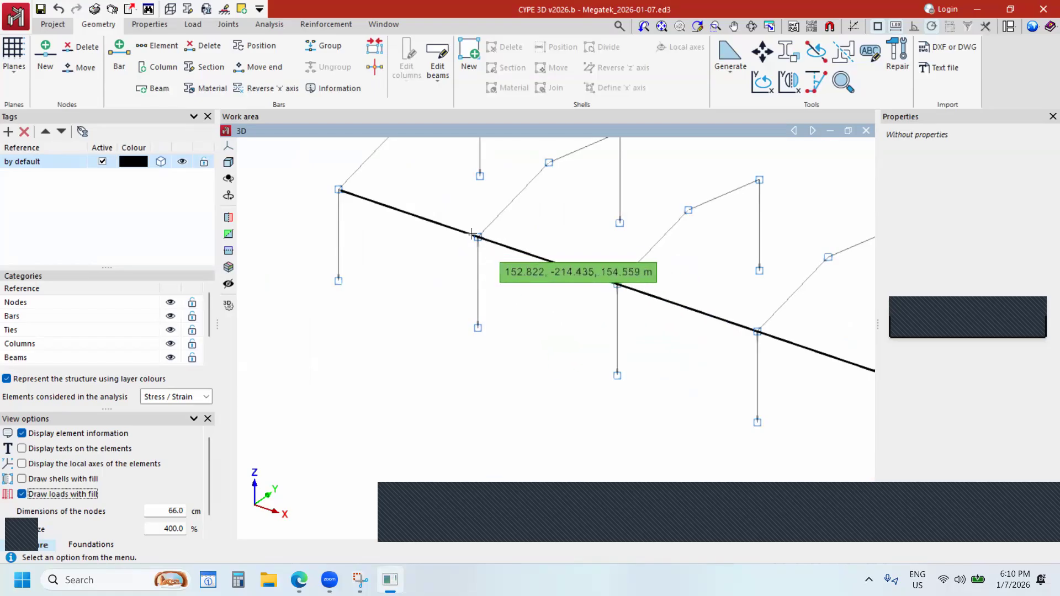
left_click(852, 508)
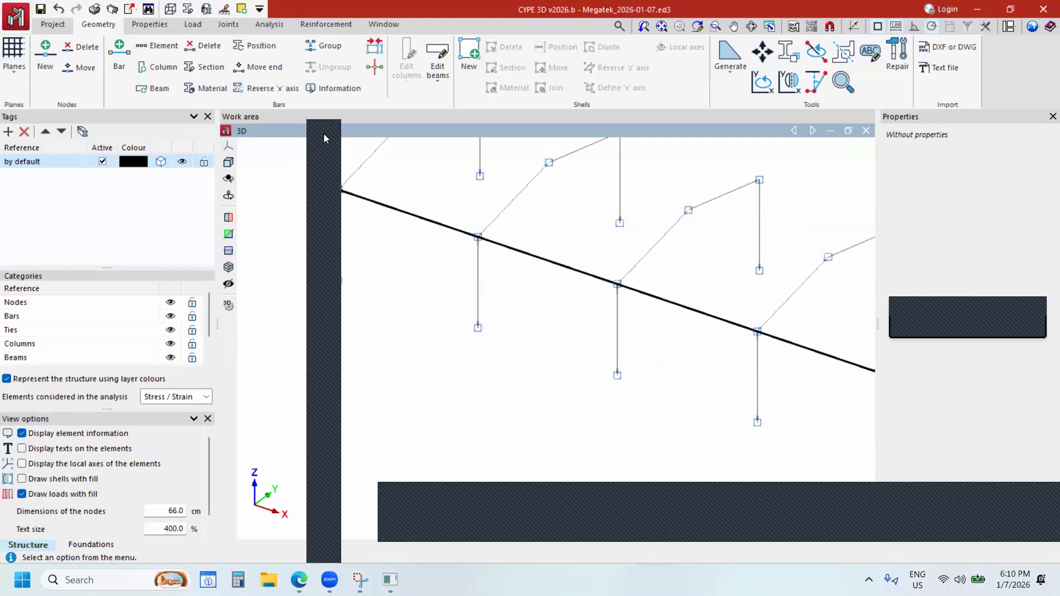
mouse_move(302, 466)
left_mouse_down()
mouse_move(306, 326)
mouse_move(338, 348)
mouse_move(332, 470)
left_mouse_up()
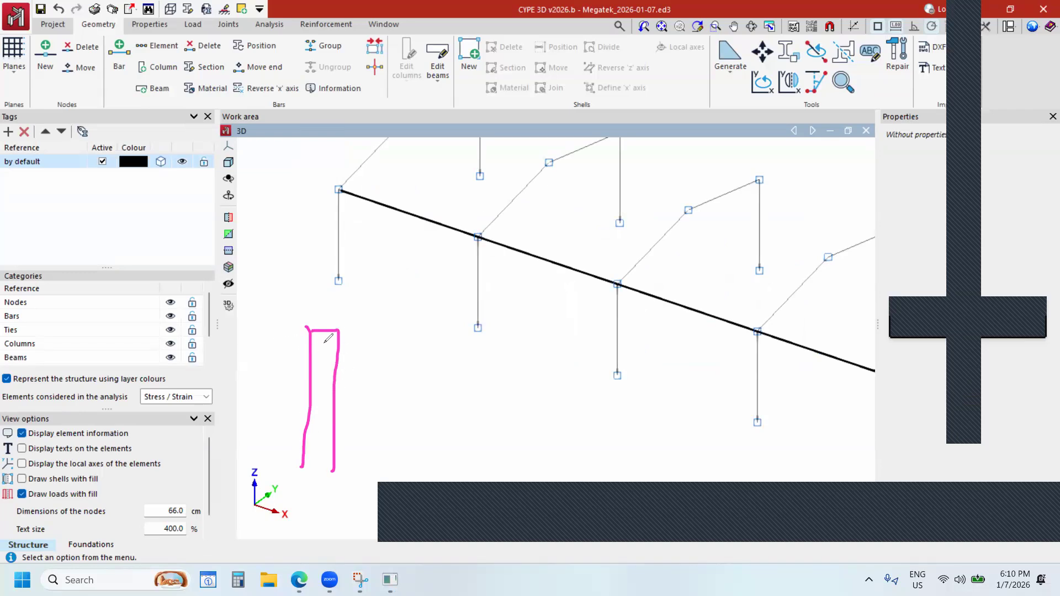
left_click_drag(181, 329, 482, 333)
left_click_drag(181, 309, 185, 309)
left_click_drag(342, 308, 489, 319)
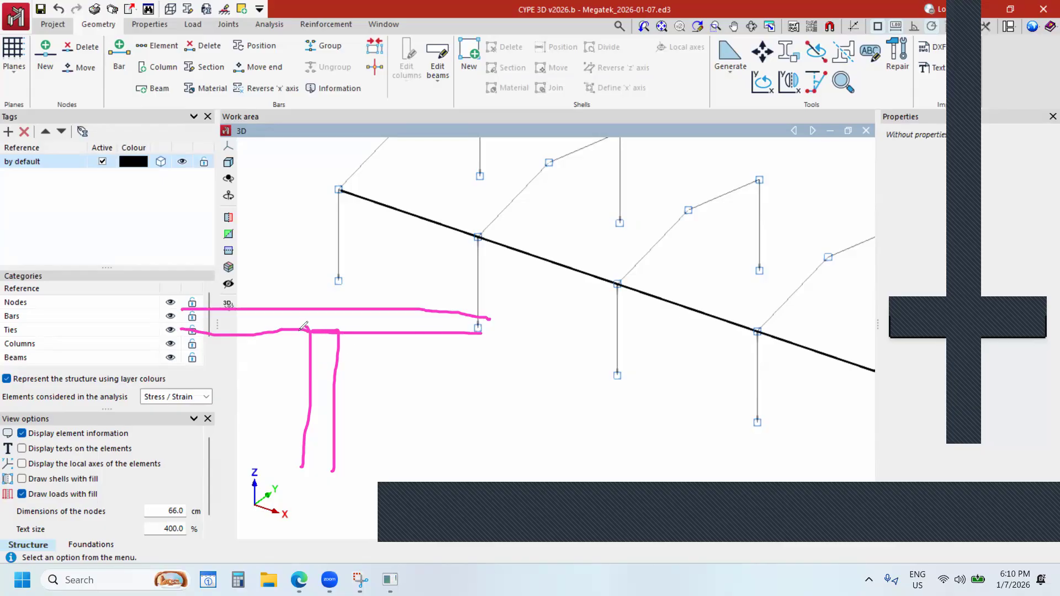
left_click_drag(300, 332, 357, 333)
mouse_move(351, 346)
left_mouse_down()
mouse_move(338, 363)
mouse_move(307, 359)
mouse_move(304, 320)
left_mouse_up()
left_click_drag(346, 349, 348, 340)
mouse_move(420, 264)
left_mouse_down()
mouse_move(401, 300)
mouse_move(422, 292)
left_mouse_up()
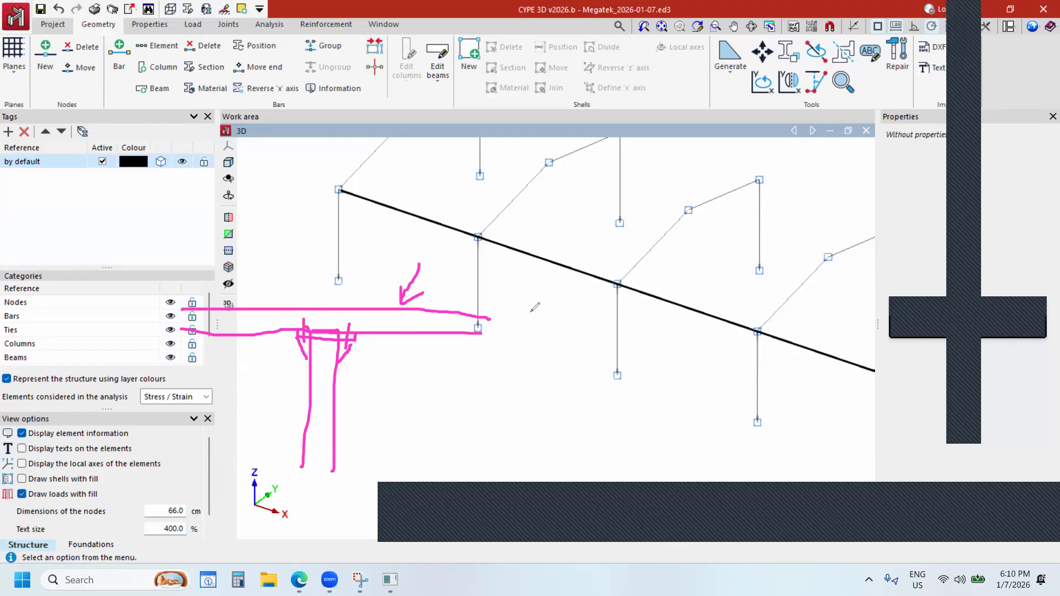
mouse_move(456, 183)
left_mouse_down()
mouse_move(461, 226)
mouse_move(471, 202)
left_mouse_up()
left_click_drag(563, 335, 564, 441)
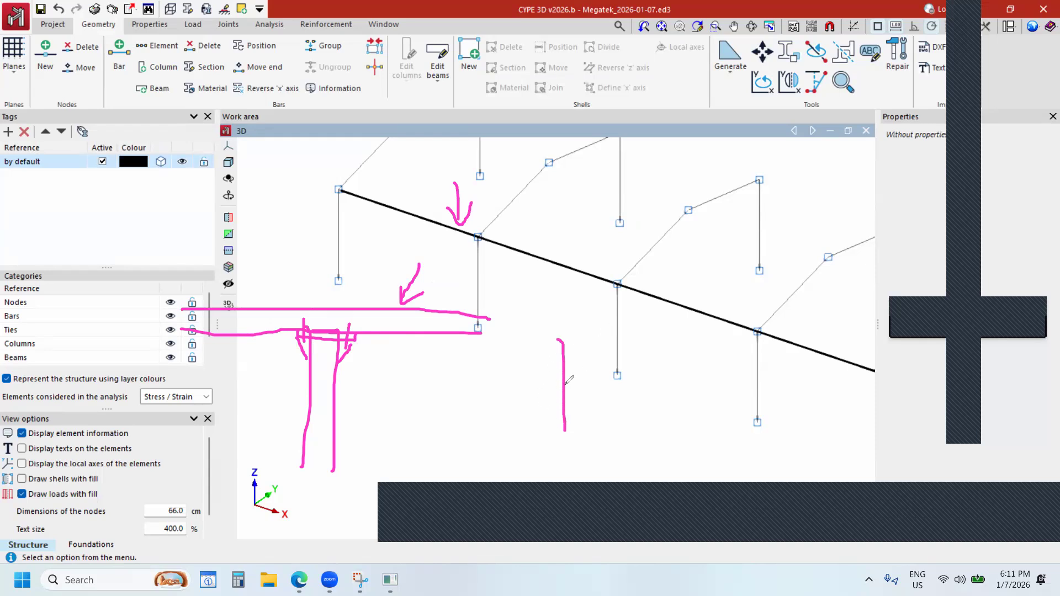
mouse_move(559, 340)
left_mouse_down()
mouse_move(592, 343)
mouse_move(594, 415)
left_mouse_up()
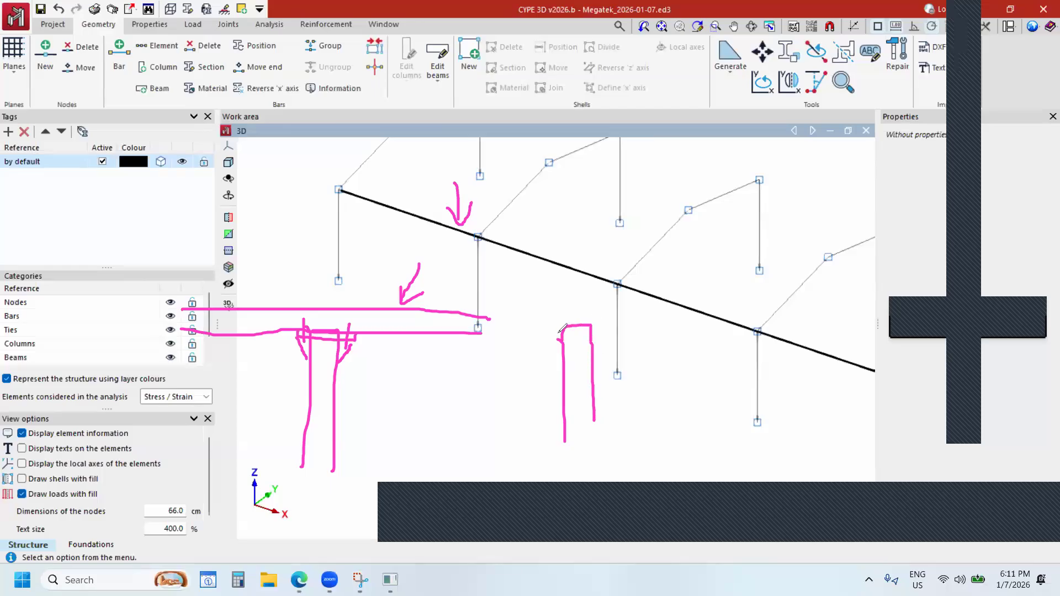
mouse_move(558, 330)
left_mouse_down()
mouse_move(530, 355)
mouse_move(468, 365)
left_mouse_up()
left_click_drag(555, 327, 473, 335)
mouse_move(596, 324)
left_mouse_down()
mouse_move(613, 359)
mouse_move(696, 358)
left_mouse_up()
left_click_drag(593, 324, 730, 321)
mouse_move(526, 333)
left_mouse_down()
mouse_move(555, 332)
mouse_move(527, 348)
mouse_move(559, 357)
left_mouse_up()
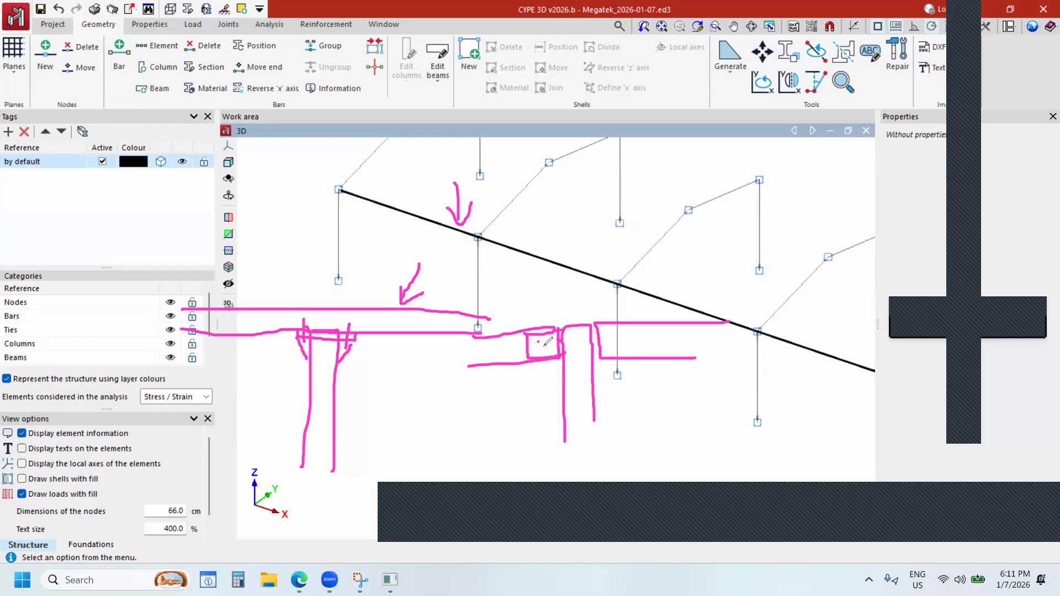
left_click(549, 341)
mouse_move(597, 325)
left_mouse_down()
mouse_move(634, 331)
mouse_move(636, 347)
mouse_move(602, 352)
mouse_move(600, 334)
left_mouse_up()
left_click(608, 335)
left_click(608, 346)
mouse_move(607, 302)
left_mouse_down()
mouse_move(593, 319)
mouse_move(610, 319)
mouse_move(563, 330)
left_mouse_up()
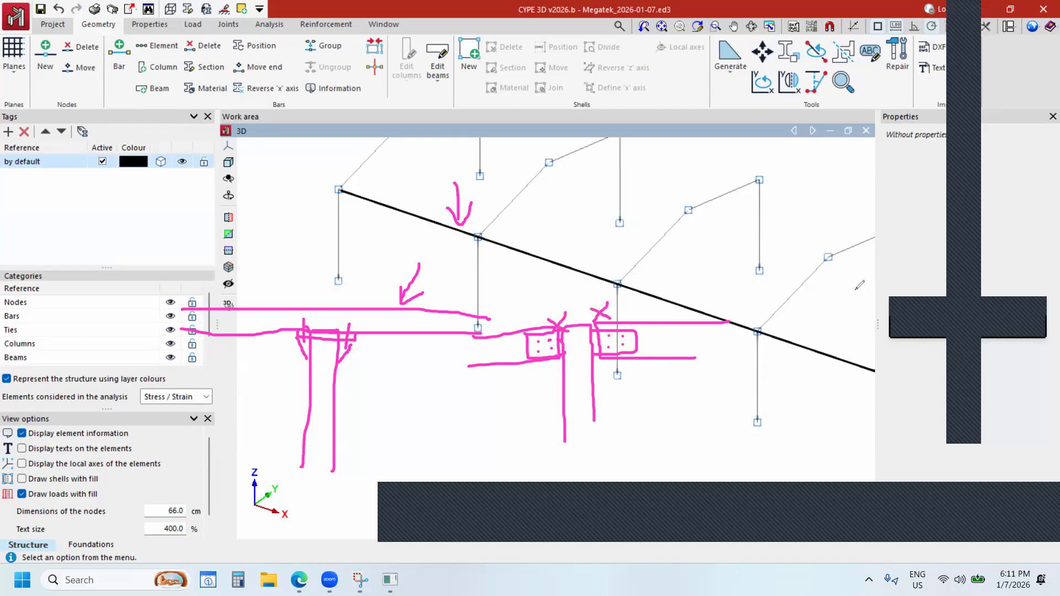
mouse_move(508, 285)
left_mouse_down()
mouse_move(495, 249)
mouse_move(503, 255)
left_mouse_up()
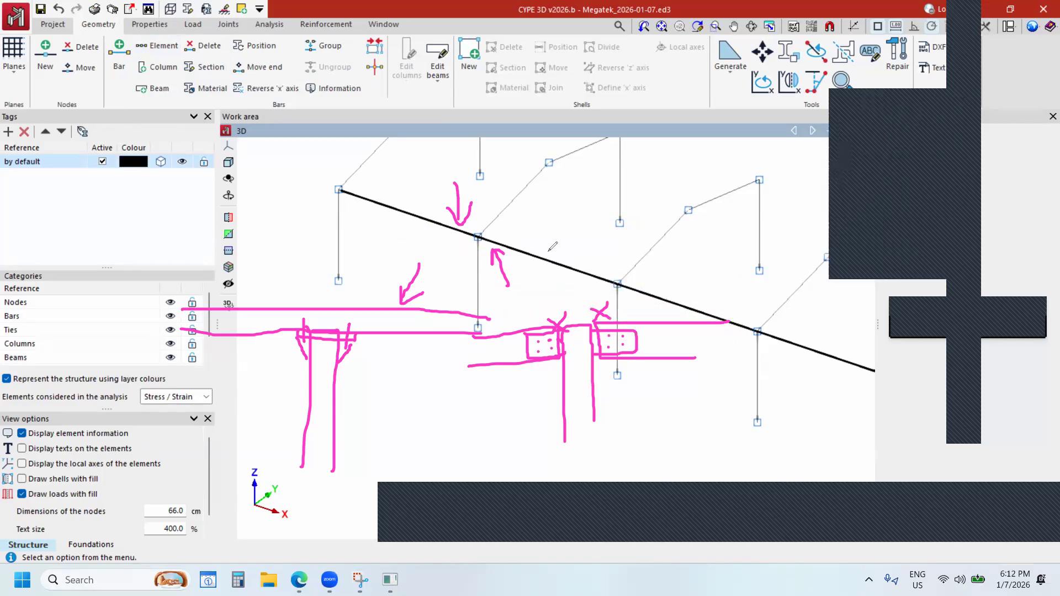
left_click_drag(550, 248, 549, 273)
mouse_move(557, 197)
left_mouse_down()
mouse_move(345, 152)
mouse_move(343, 173)
left_mouse_up()
mouse_move(403, 144)
left_mouse_down()
mouse_move(404, 155)
mouse_move(434, 155)
left_mouse_up()
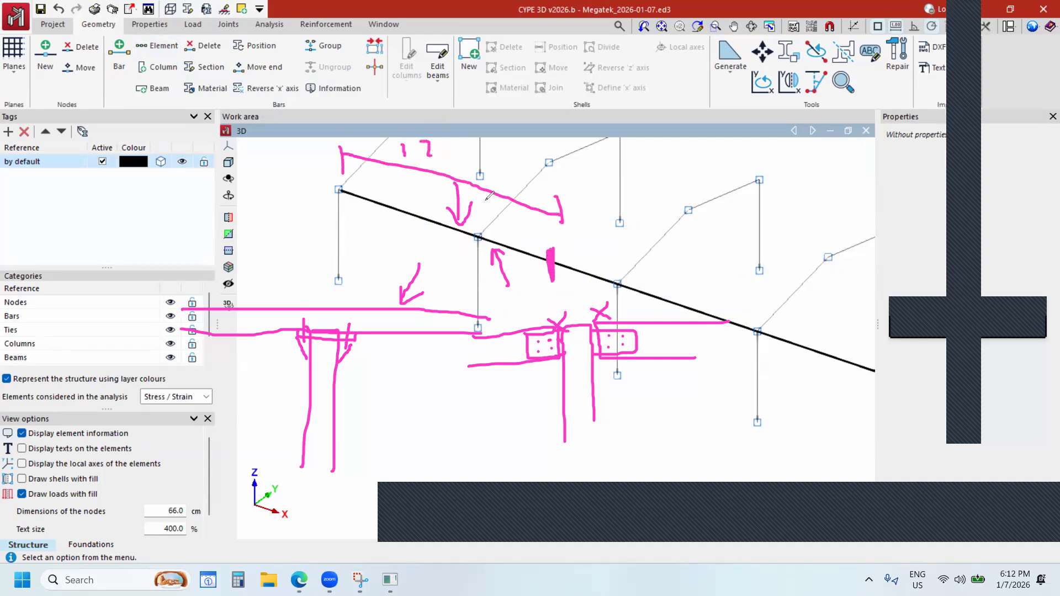
mouse_move(692, 175)
left_mouse_down()
mouse_move(866, 177)
mouse_move(868, 198)
left_mouse_up()
mouse_move(700, 208)
left_mouse_down()
mouse_move(690, 211)
mouse_move(688, 177)
mouse_move(689, 193)
mouse_move(675, 206)
mouse_move(575, 221)
left_mouse_up()
left_click_drag(574, 185, 574, 221)
mouse_move(572, 185)
left_mouse_down()
mouse_move(685, 176)
mouse_move(649, 193)
mouse_move(734, 198)
mouse_move(739, 181)
mouse_move(645, 184)
left_mouse_up()
left_click(660, 191)
left_click(665, 192)
left_click(670, 189)
left_click(698, 187)
left_click(697, 193)
left_click(710, 186)
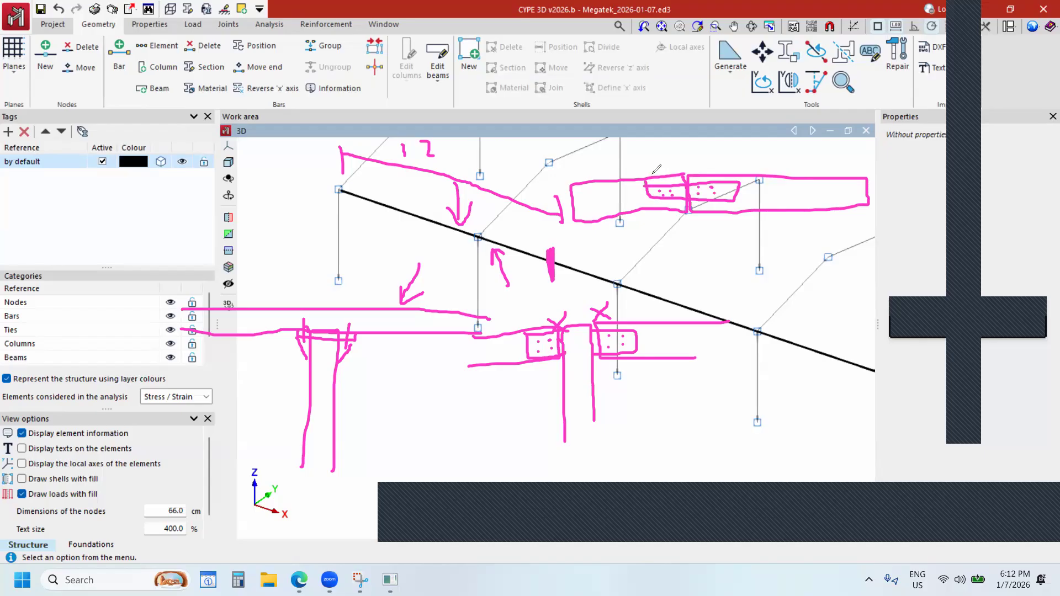
mouse_move(647, 178)
left_mouse_down()
mouse_move(719, 161)
mouse_move(710, 181)
mouse_move(657, 182)
mouse_move(728, 222)
mouse_move(737, 212)
mouse_move(709, 232)
mouse_move(679, 224)
left_mouse_up()
left_click_drag(664, 209, 664, 221)
mouse_move(553, 241)
left_mouse_down()
mouse_move(535, 272)
mouse_move(557, 242)
left_mouse_up()
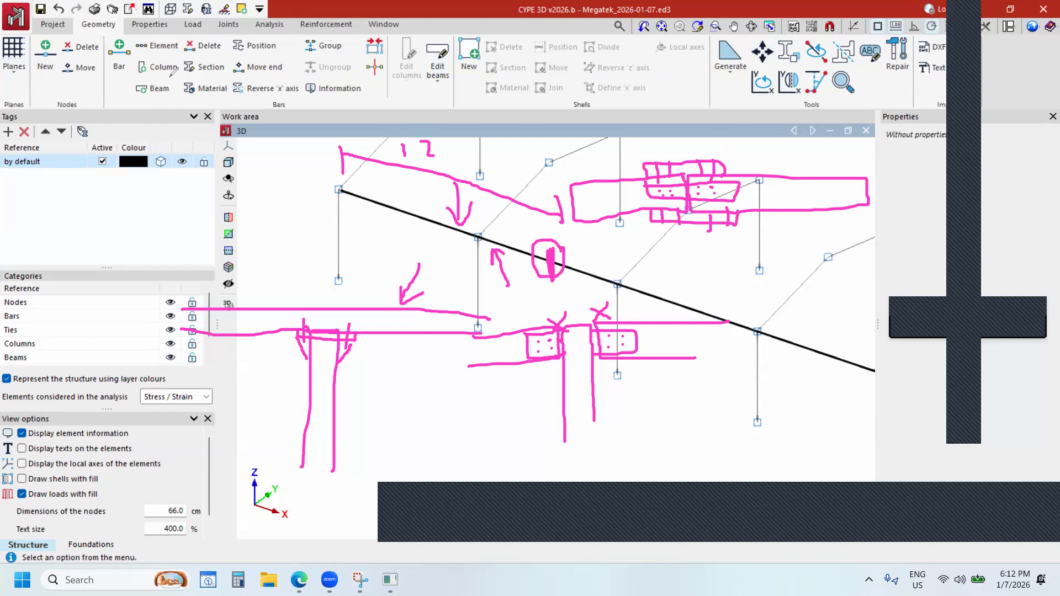
mouse_move(205, 73)
left_mouse_down()
mouse_move(179, 44)
mouse_move(131, 40)
mouse_move(175, 57)
mouse_move(186, 42)
left_mouse_up()
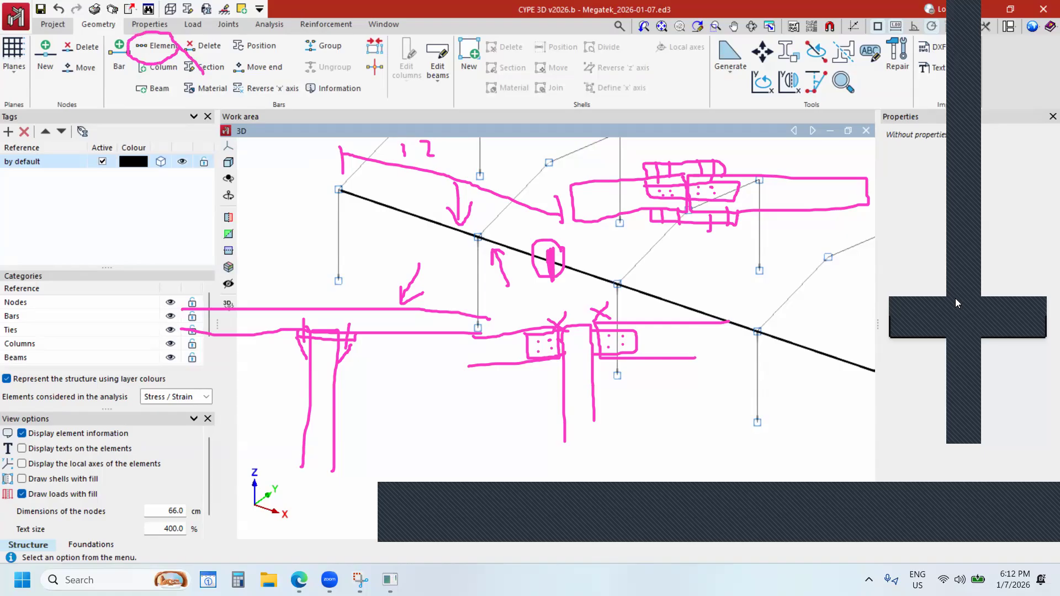
left_click(961, 19)
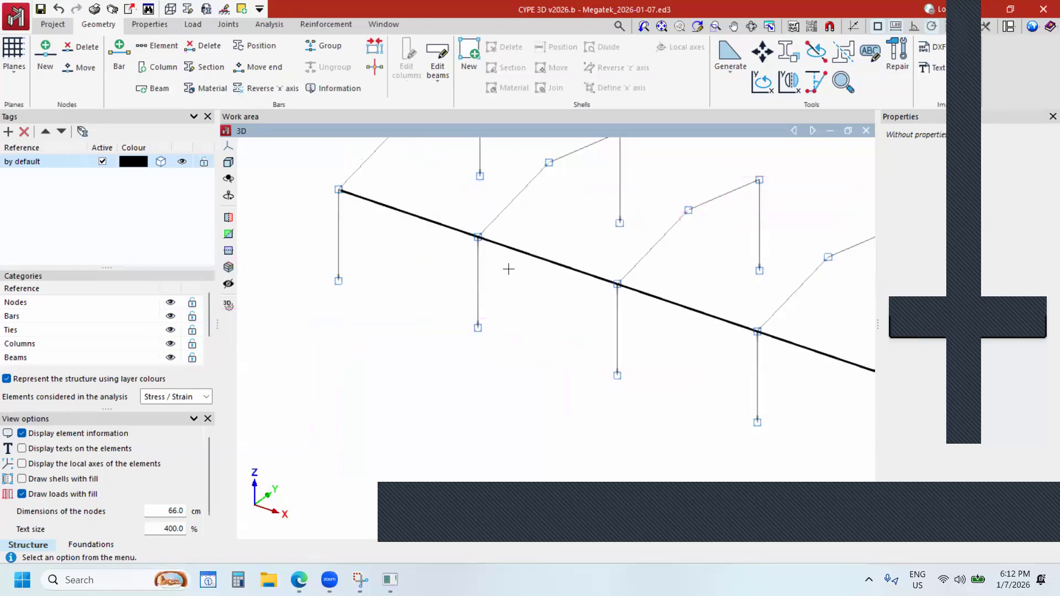
Split the longitudinal bar into separate elements at the column heads with the Element command, starting with the span between the first two frames.
scroll(454, 267, "down", 3)
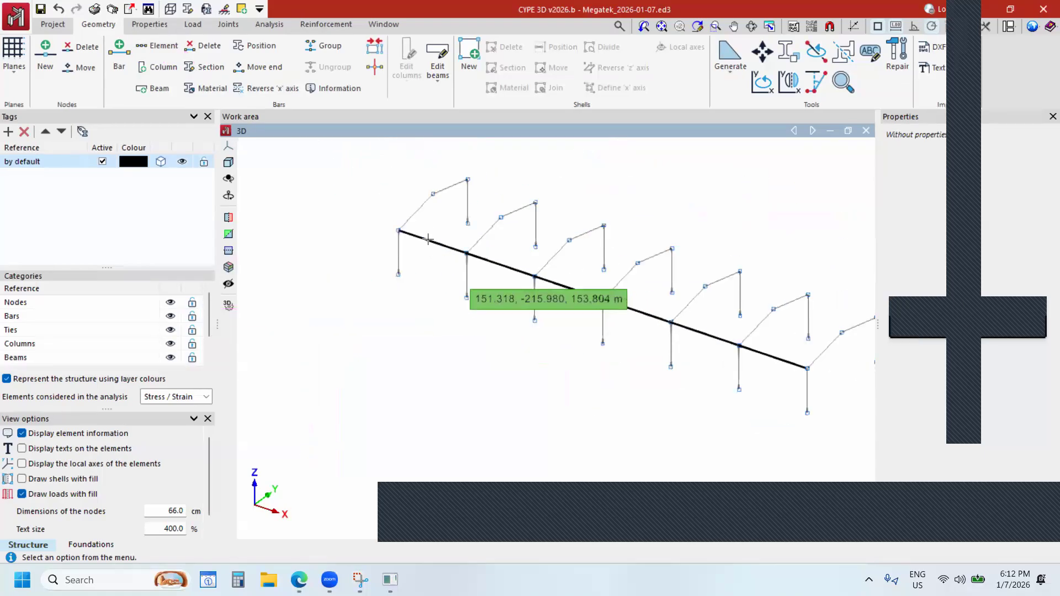
scroll(684, 313, "down", 2)
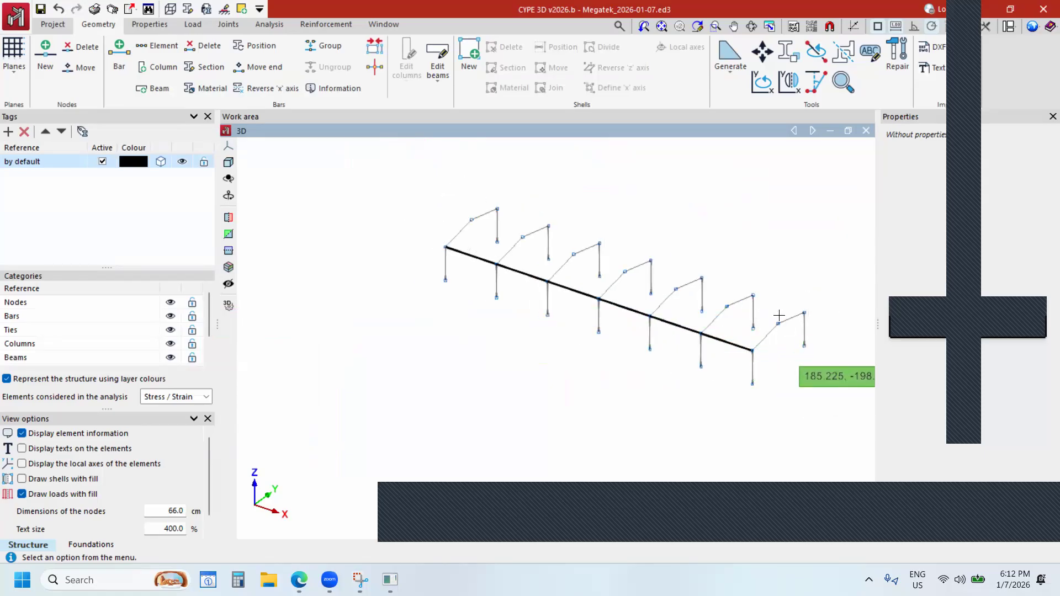
scroll(779, 315, "up", 2)
left_click(158, 49)
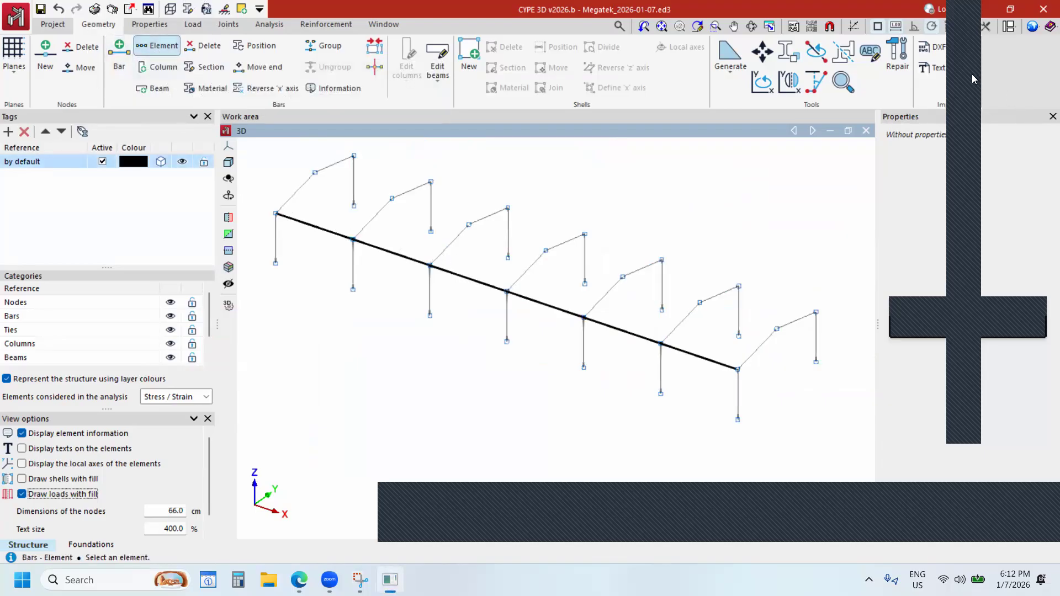
scroll(591, 320, "down", 3)
scroll(296, 301, "up", 2)
scroll(402, 269, "up", 3)
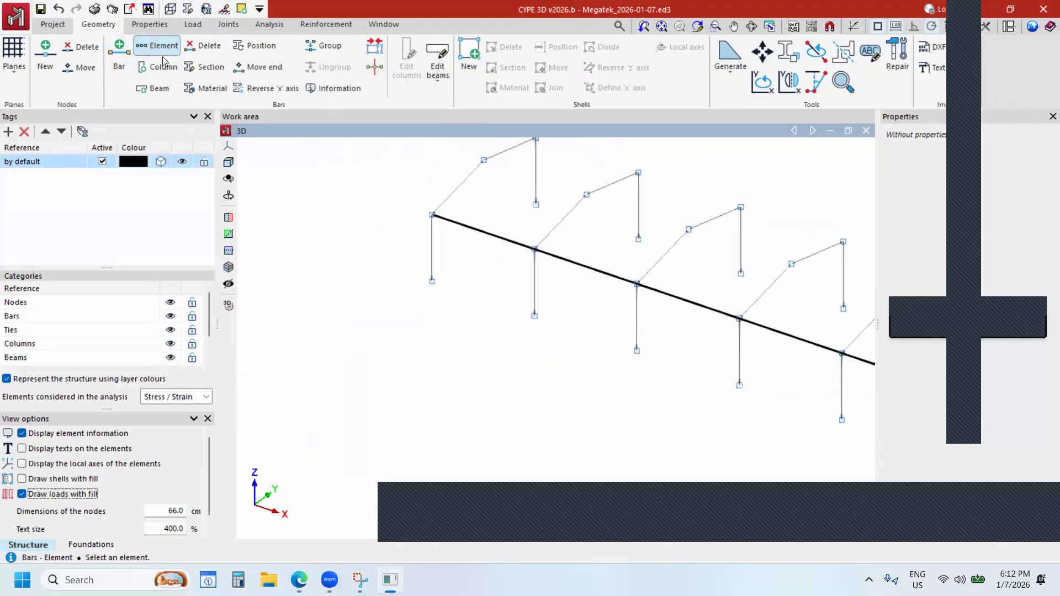
left_click(430, 216)
left_click(430, 215)
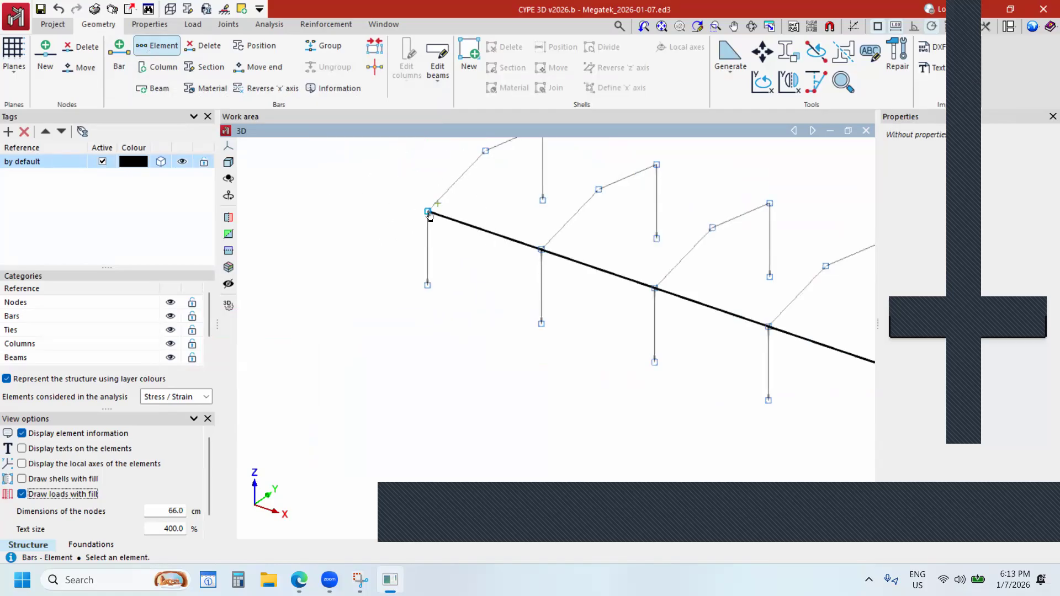
left_click(430, 216)
left_click(430, 216)
left_click(431, 216)
left_click(430, 214)
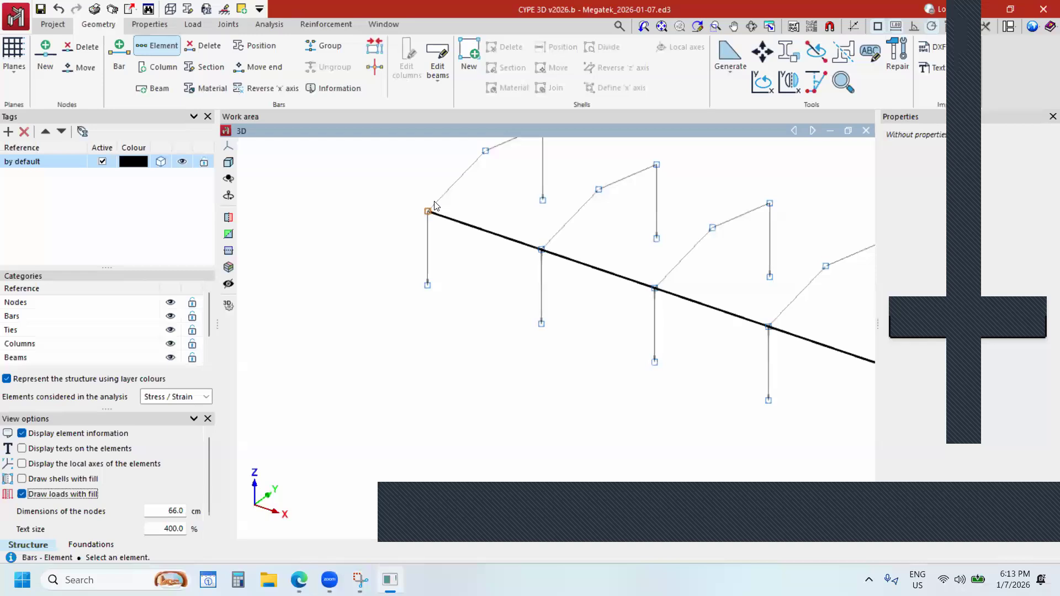
left_click(543, 251)
left_click_drag(545, 240, 336, 305)
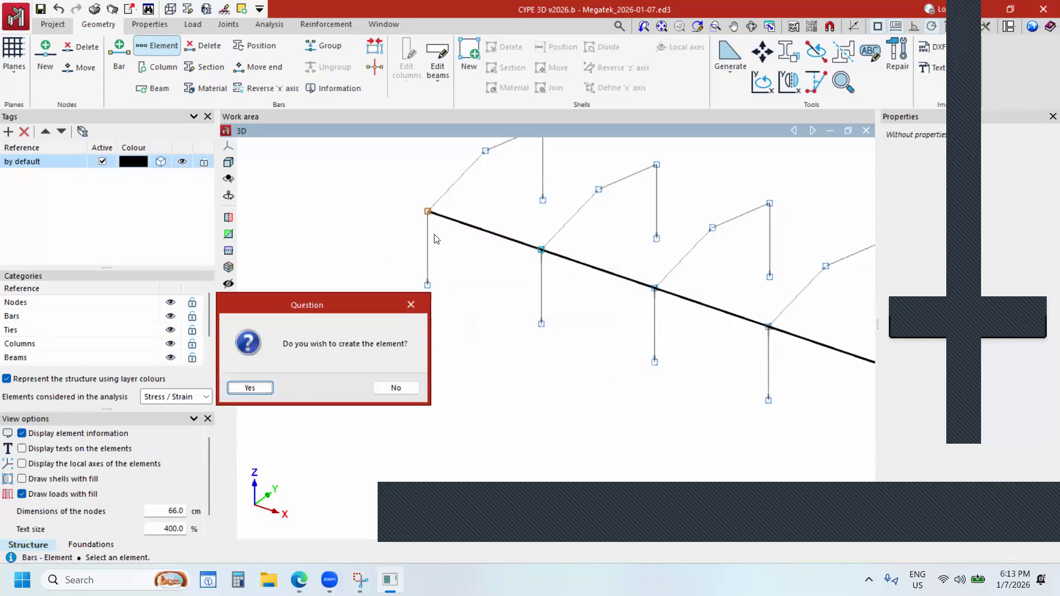
left_click(541, 251)
left_click(233, 388)
Examine the longitudinal bars between the frames and the nodes at the near column heads.
scroll(409, 290, "down", 4)
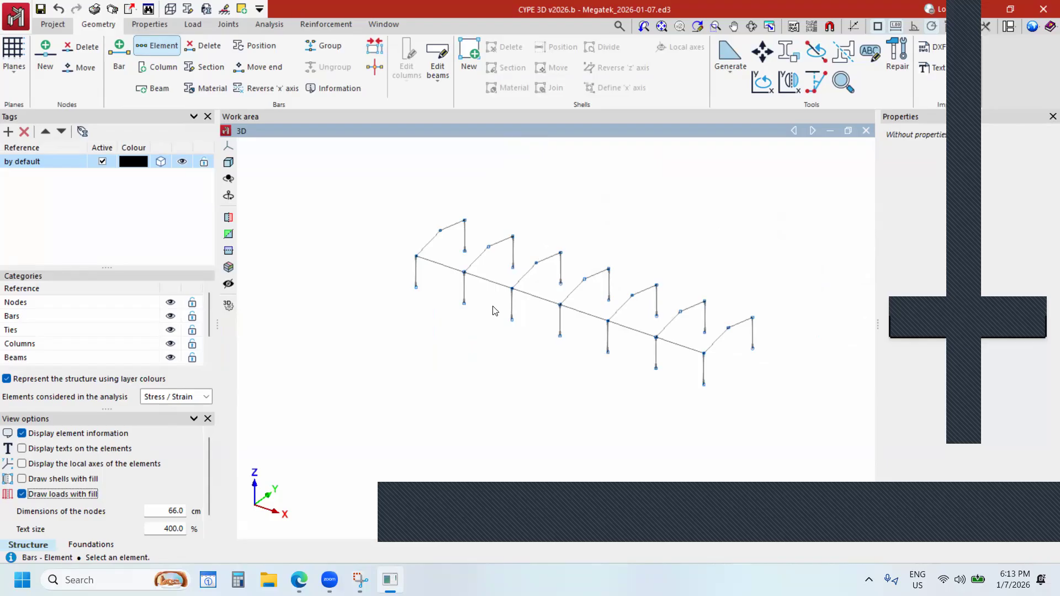
scroll(467, 273, "up", 5)
scroll(468, 276, "down", 5)
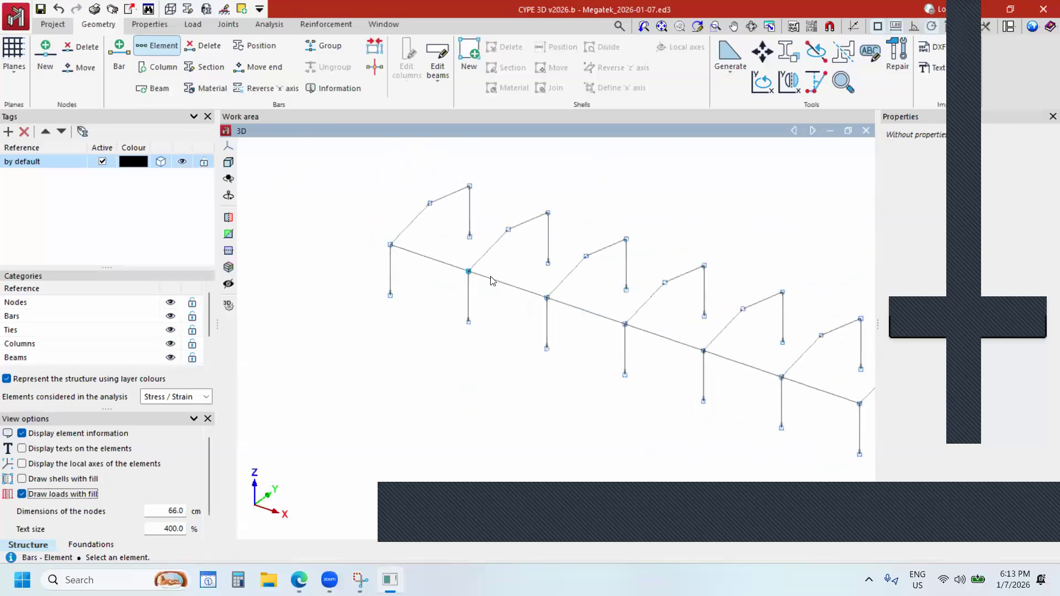
scroll(489, 235, "down", 2)
scroll(503, 245, "up", 2)
scroll(504, 245, "down", 3)
scroll(482, 202, "up", 3)
scroll(488, 215, "down", 2)
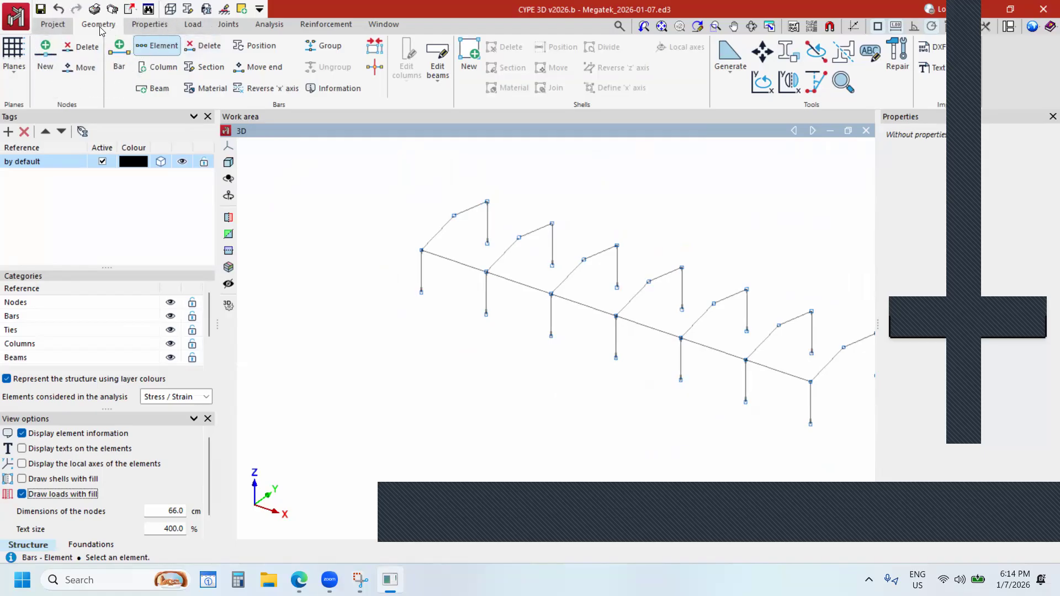
Copy all longitudinal bars along the near column heads to the far column heads, selecting them in the YZ view.
left_click(788, 54)
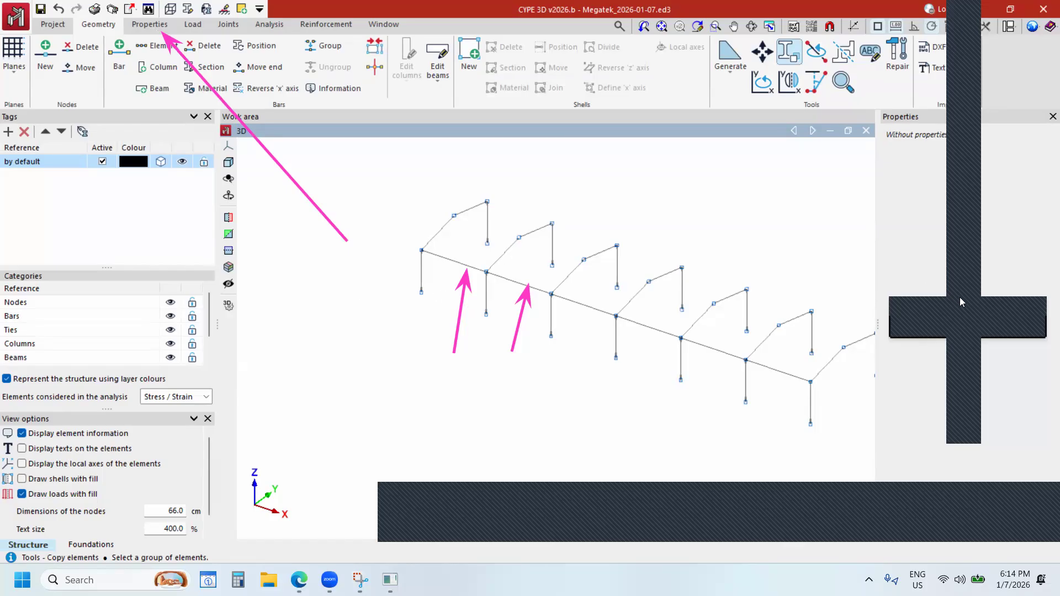
left_click(968, 28)
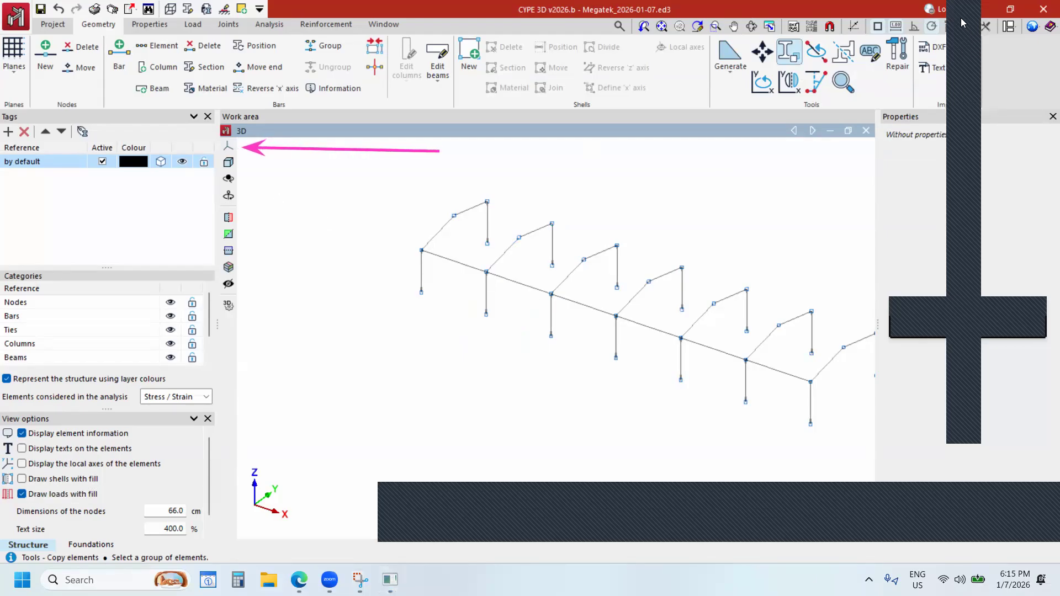
left_click(228, 146)
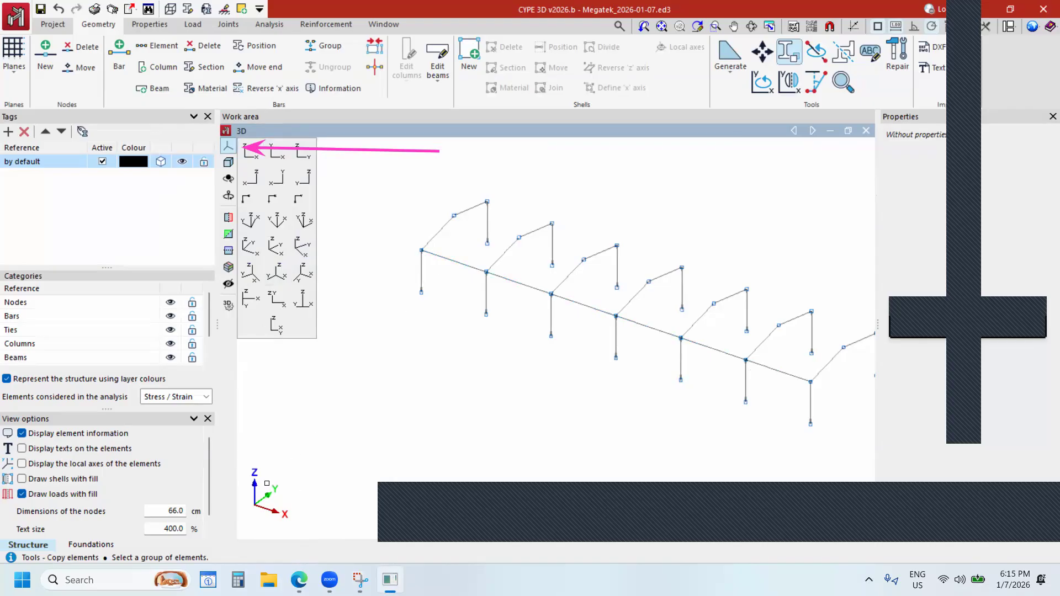
left_click(310, 160)
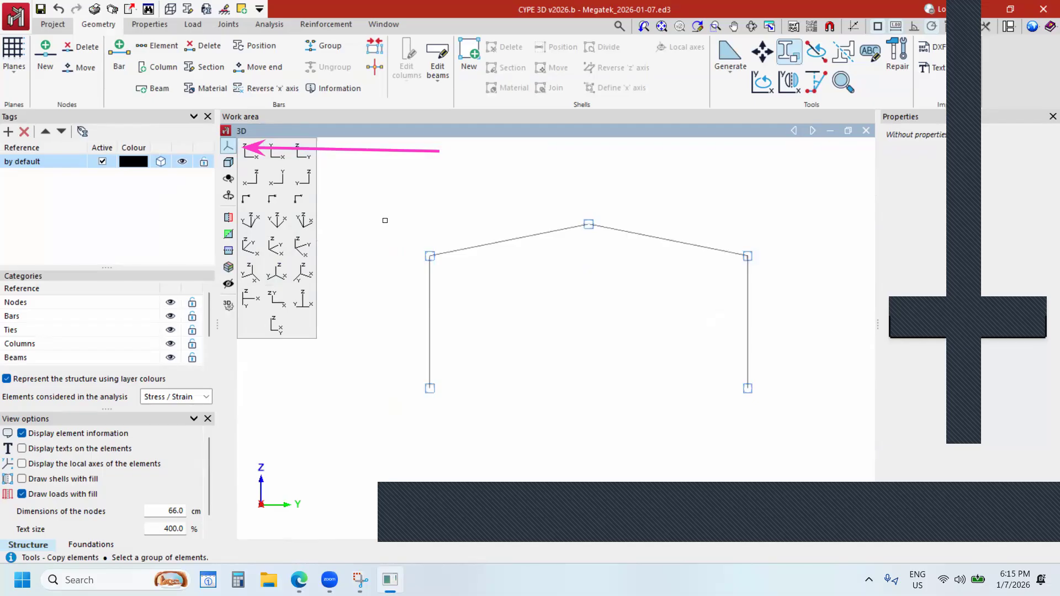
left_click_drag(393, 228, 462, 281)
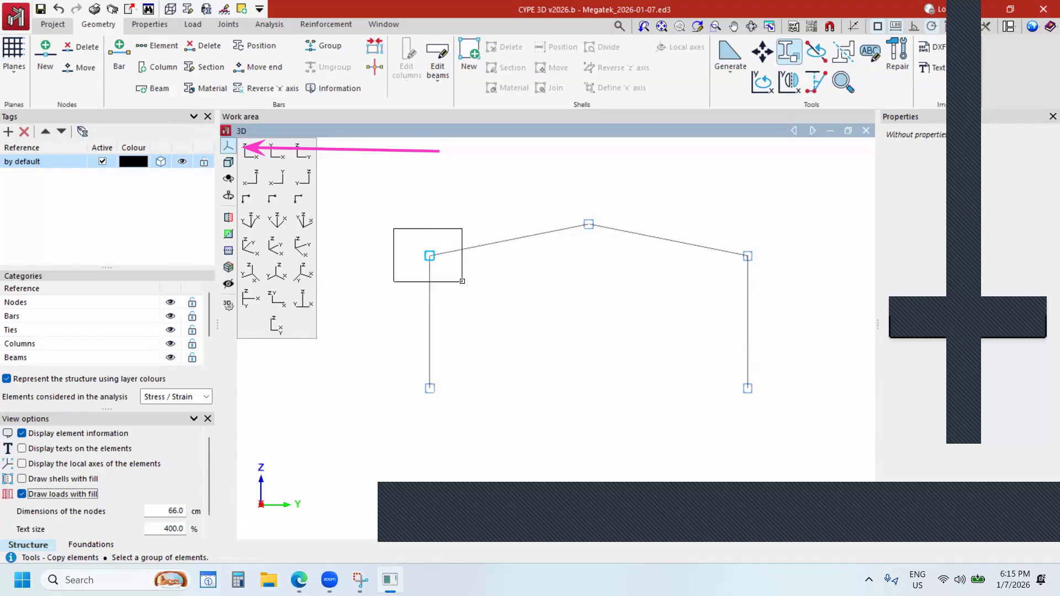
left_click_drag(462, 281, 463, 281)
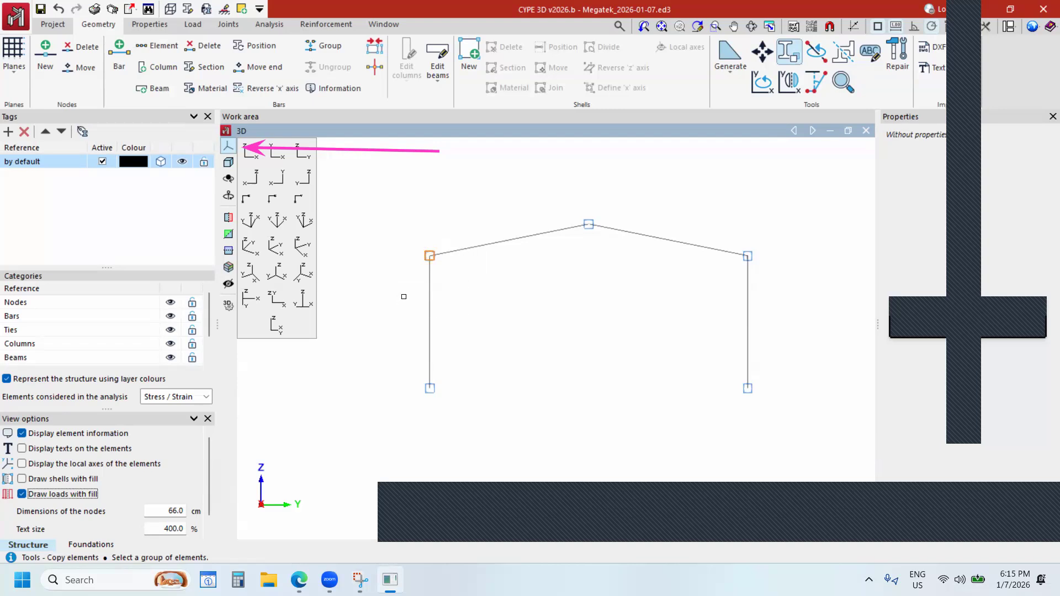
left_click(283, 253)
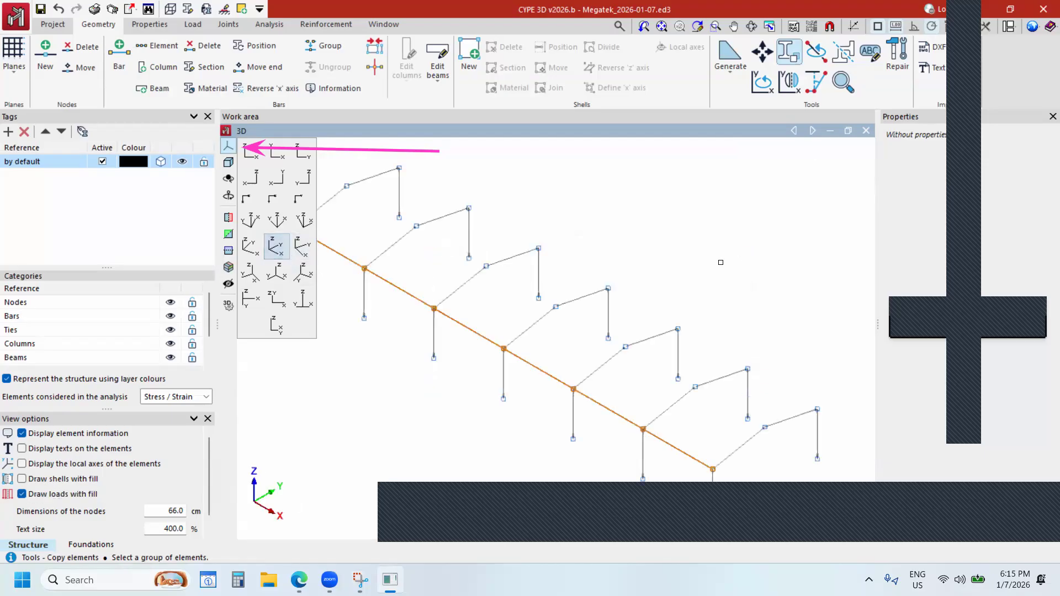
scroll(720, 262, "down", 2)
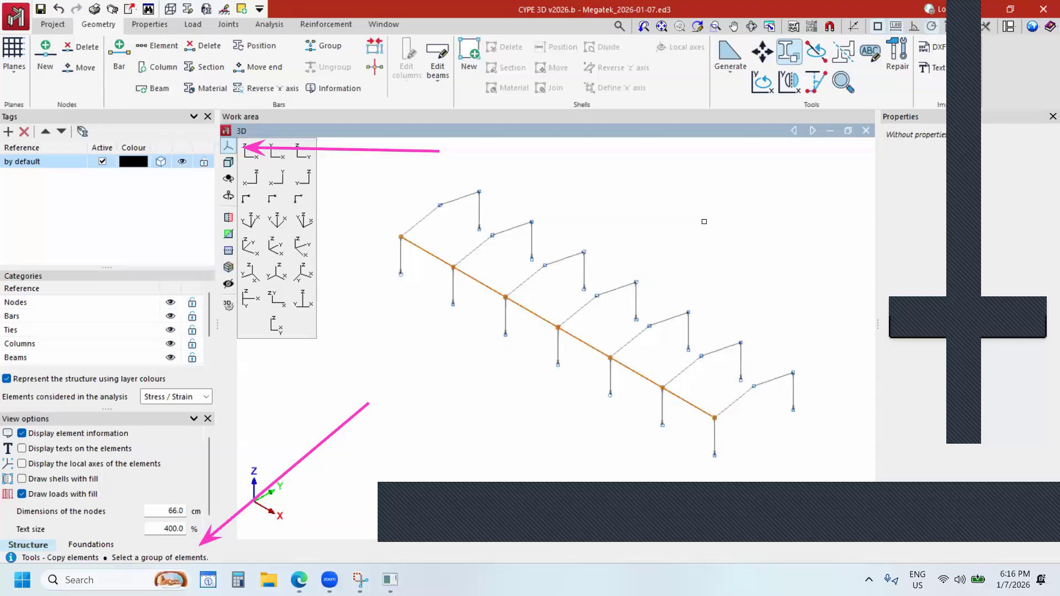
right_click(704, 221)
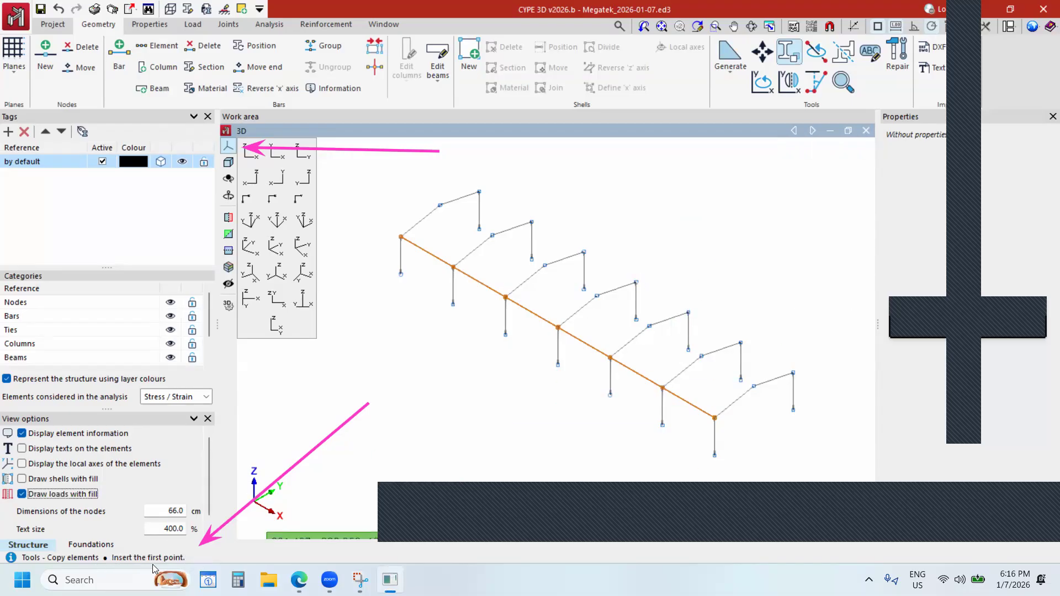
left_click(402, 237)
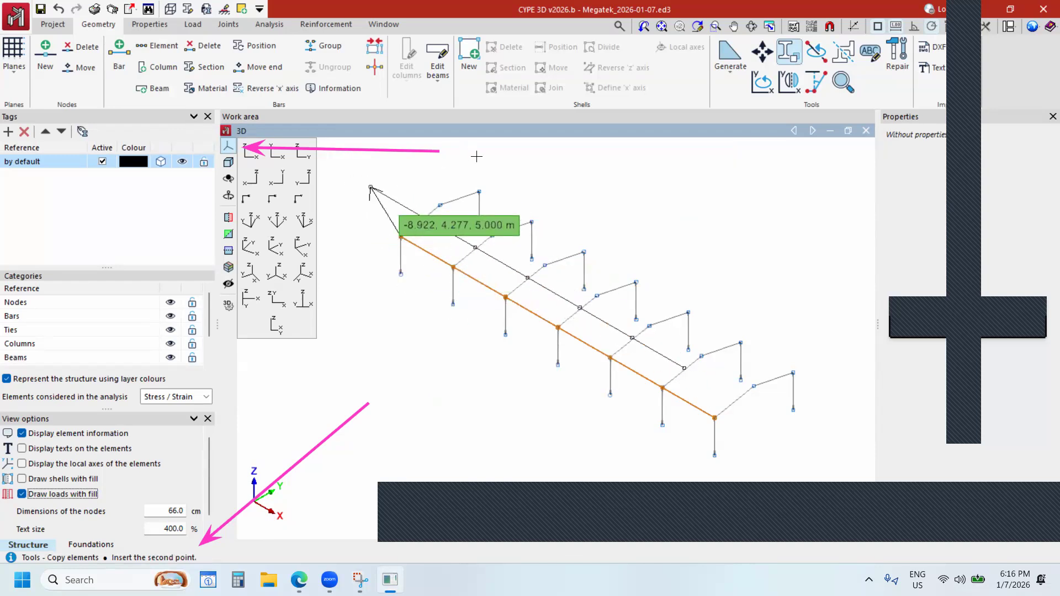
left_click(478, 191)
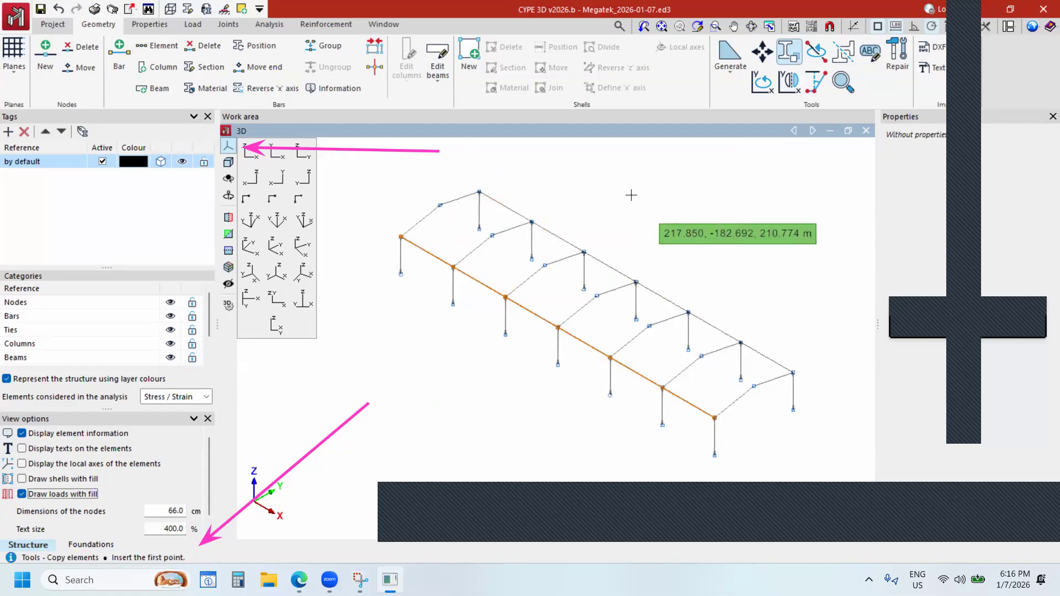
Insert a node on the first frame's near rafter at 1.2 m from the near column head.
scroll(386, 242, "up", 5)
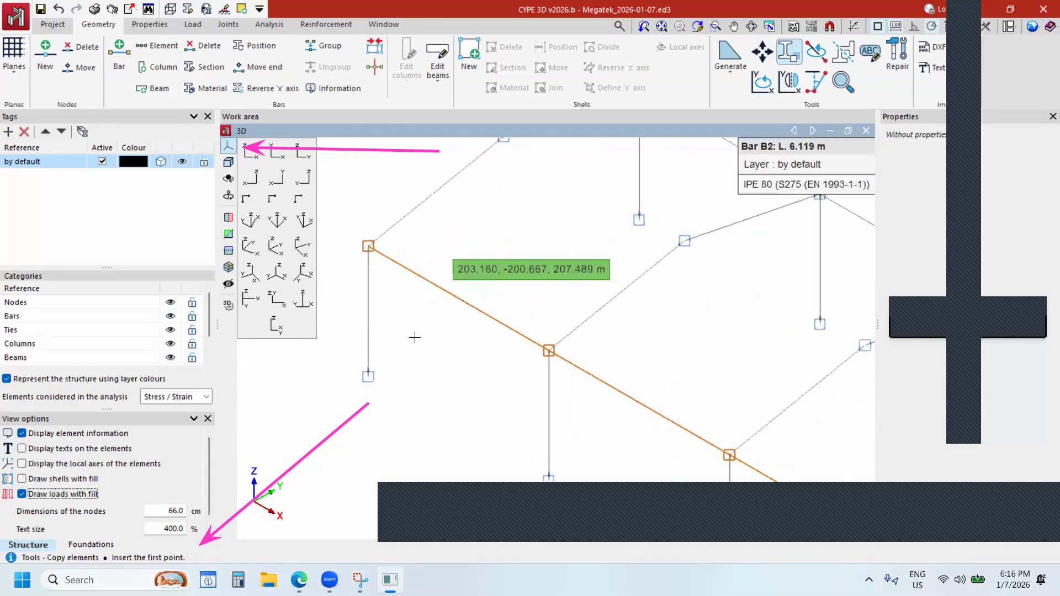
scroll(415, 338, "down", 3)
scroll(385, 288, "up", 7)
middle_click_drag(536, 201, 581, 387)
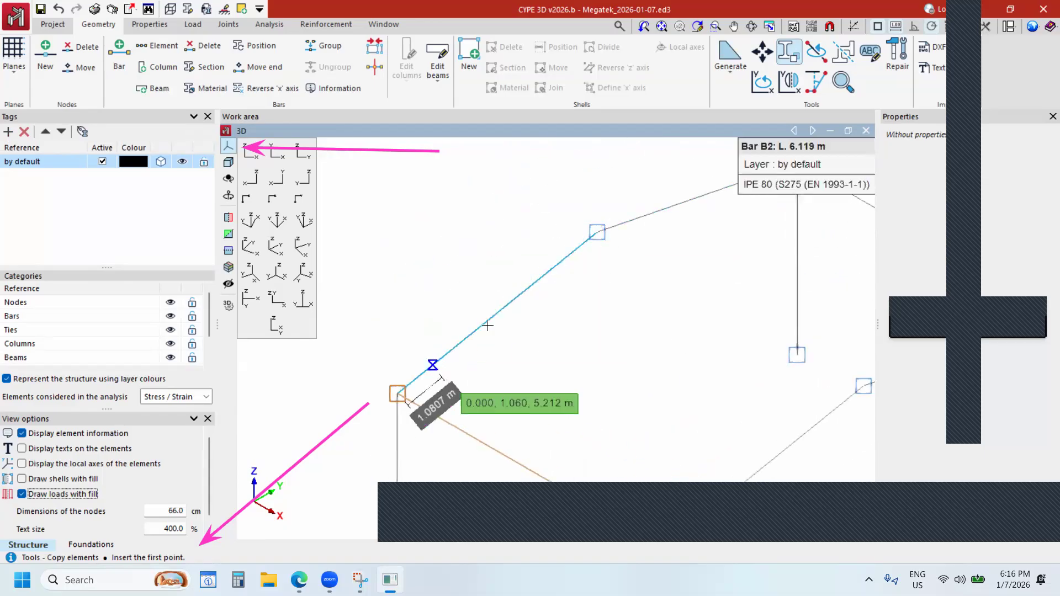
scroll(537, 293, "down", 3)
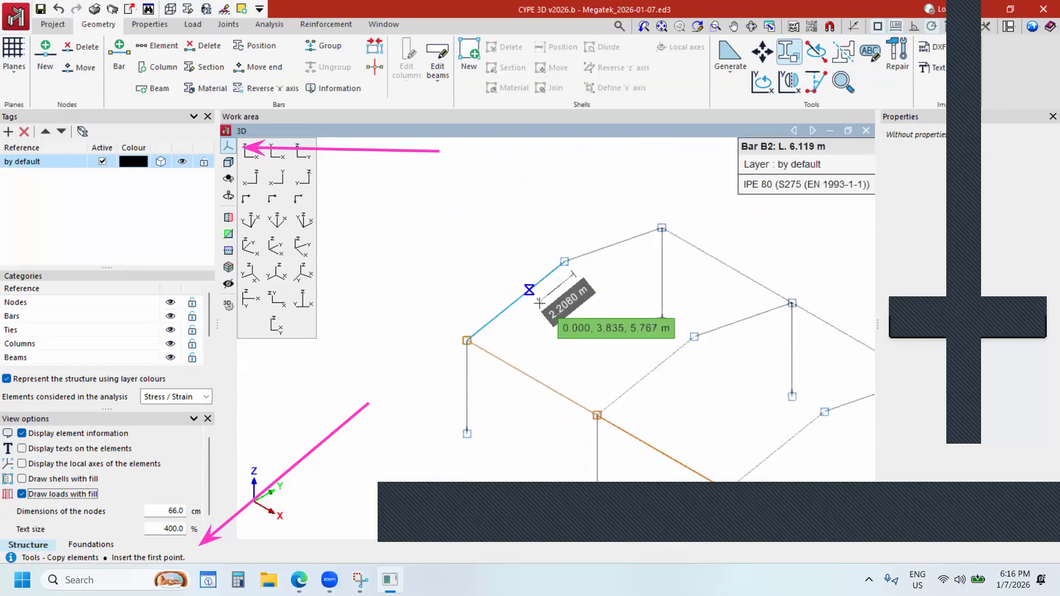
left_click(44, 66)
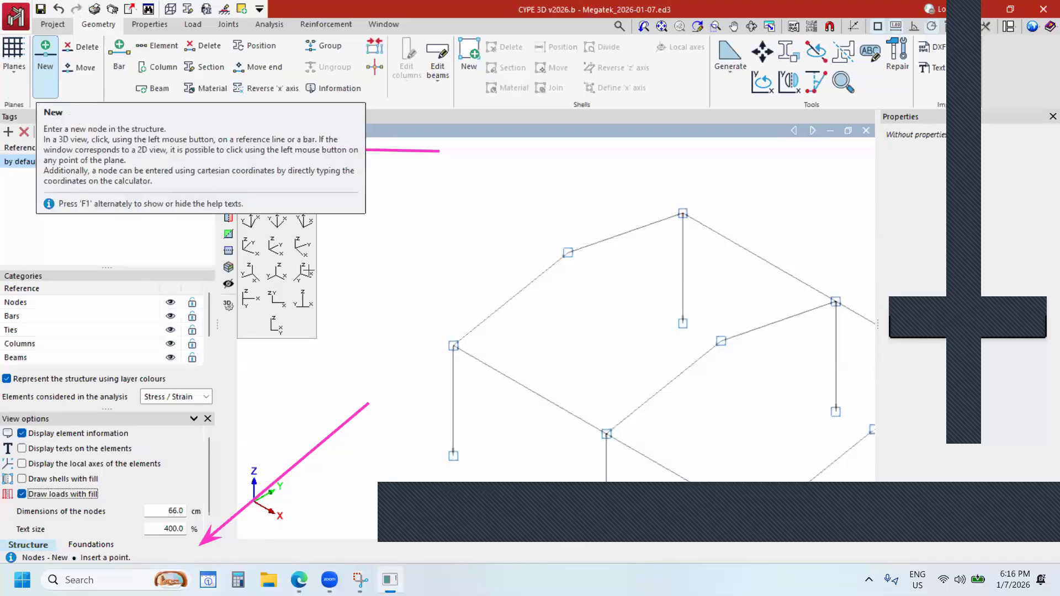
scroll(457, 323, "up", 5)
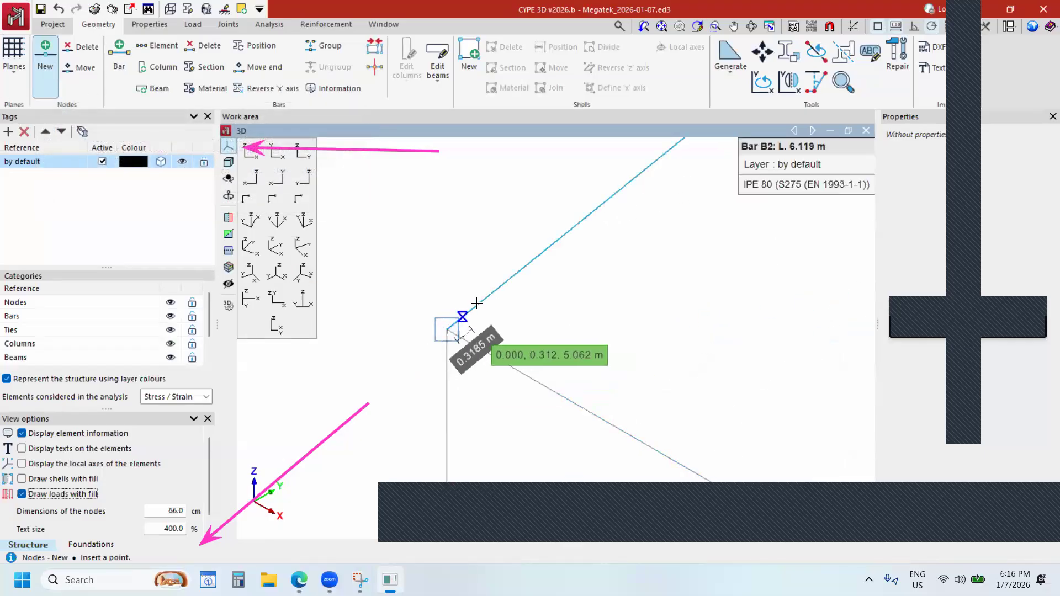
left_click(502, 283)
type("1")
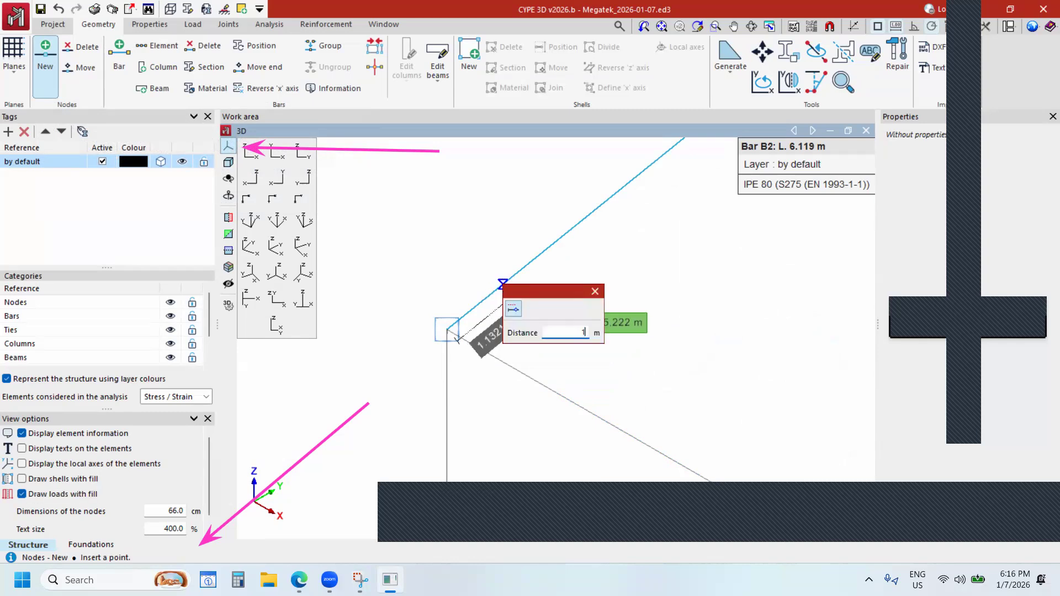
type(".2")
key("Return")
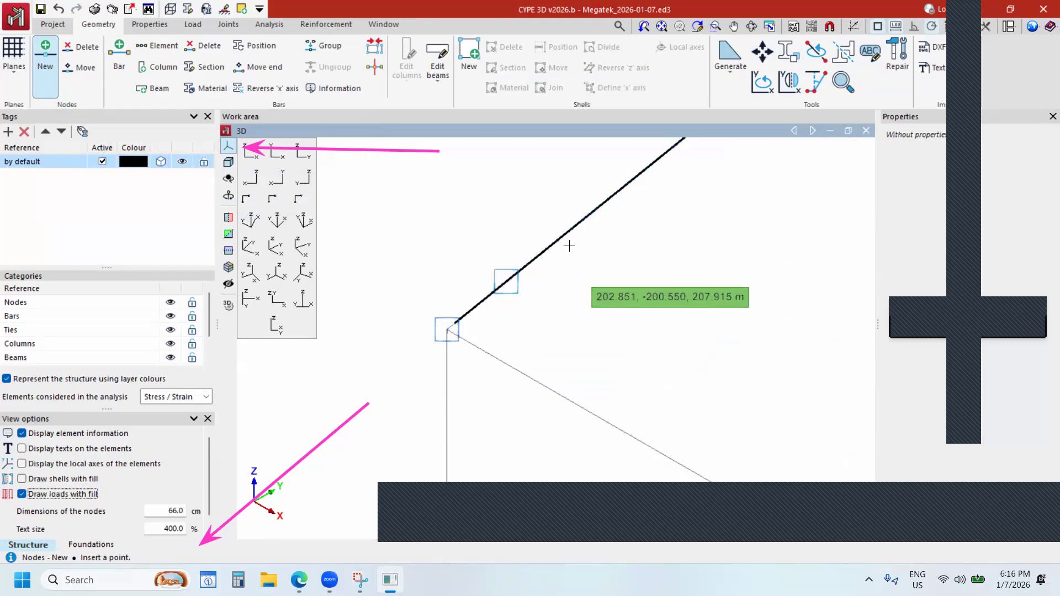
Insert a second node on the same rafter, 1.2 m further up from the new node.
scroll(533, 260, "up", 1)
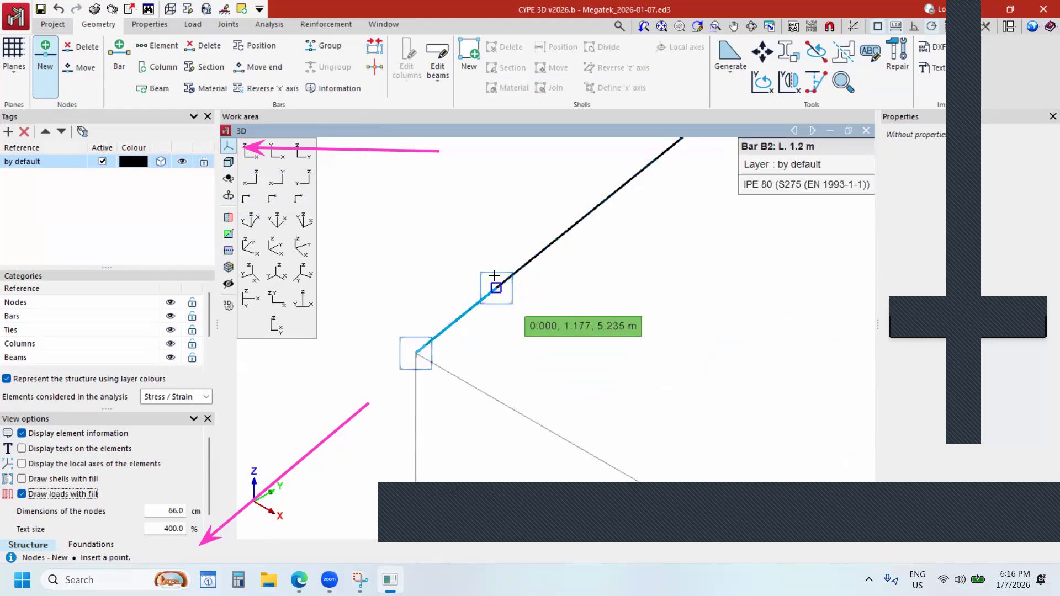
left_click(578, 221)
type("1.2")
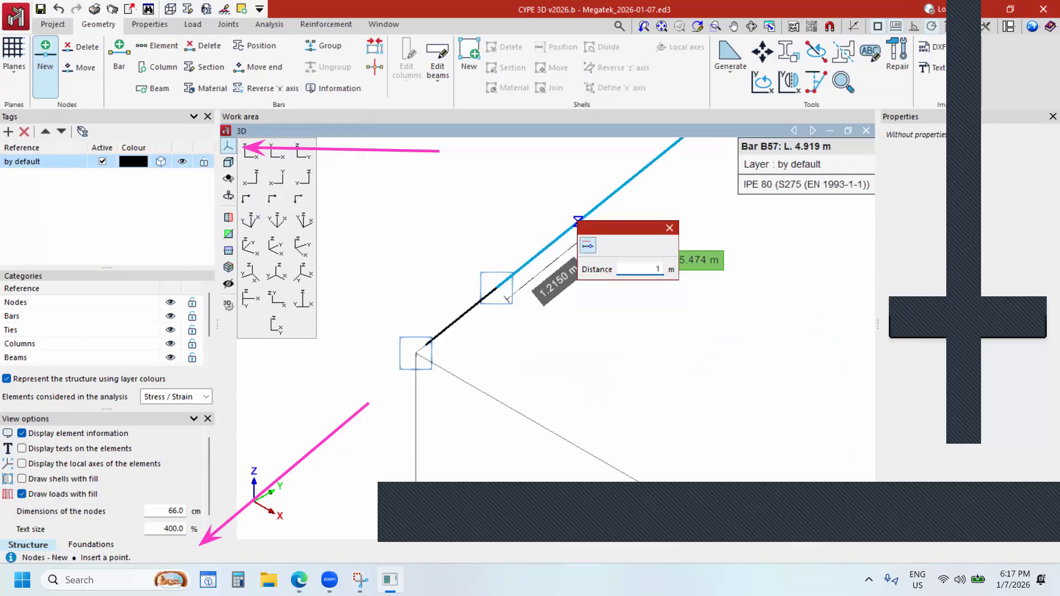
key("Return")
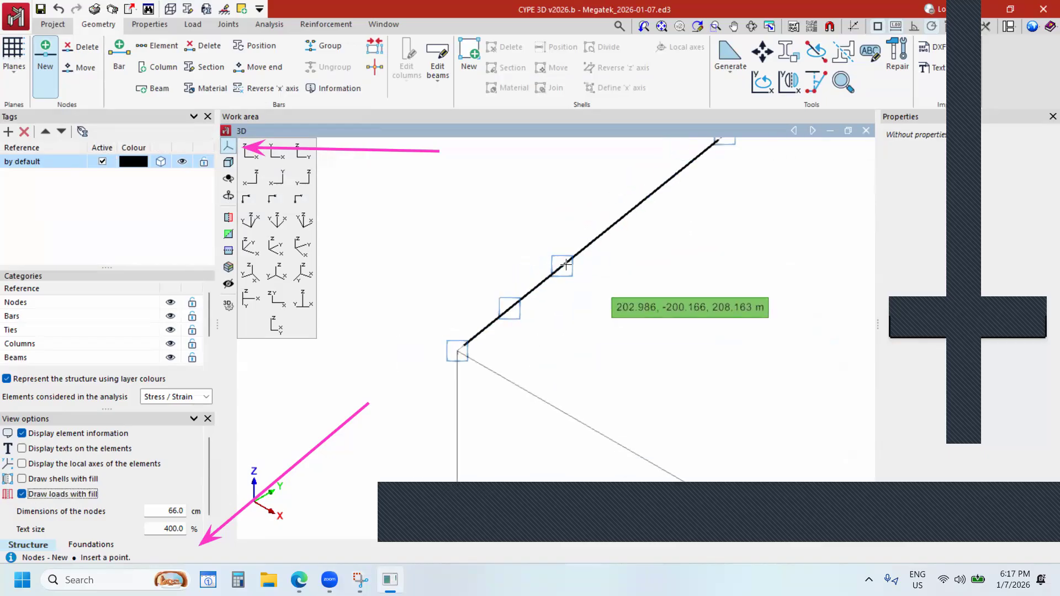
Insert a third node on the first frame's near rafter, 1.2 m further up from the second inserted node.
scroll(497, 325, "down", 1)
left_click(608, 233)
type("1.2")
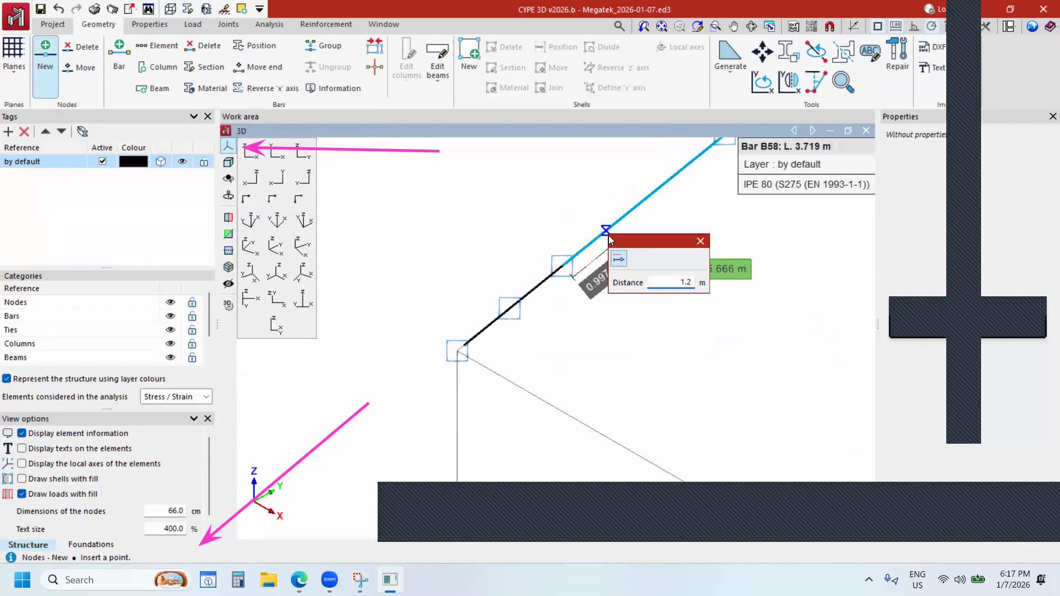
key("Return")
scroll(533, 339, "down", 2)
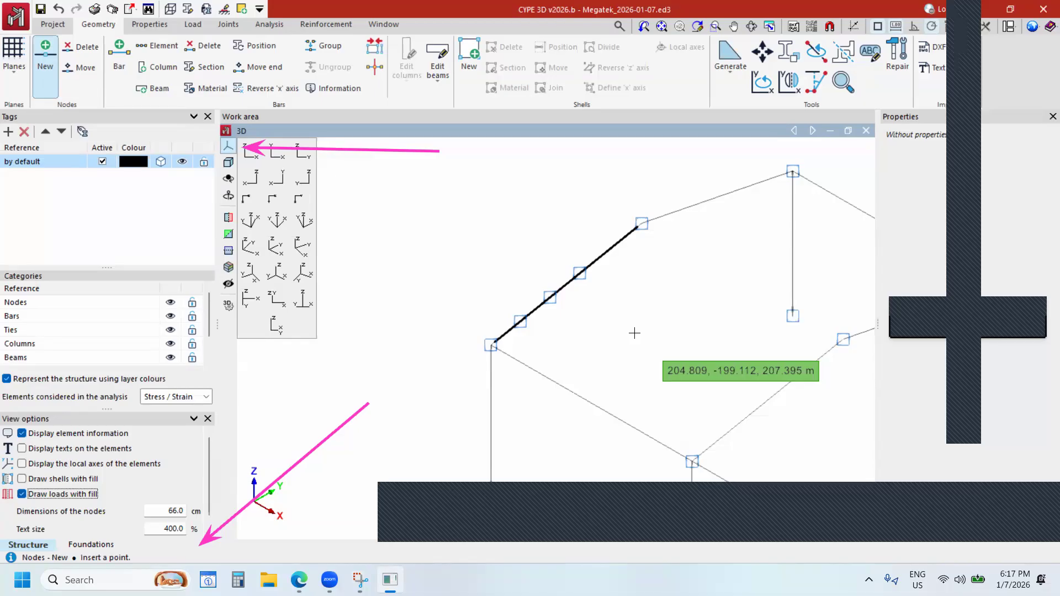
Undo the insertion of all three nodes on the first frame's near rafter.
key("ctrl+z")
key("ctrl+z")
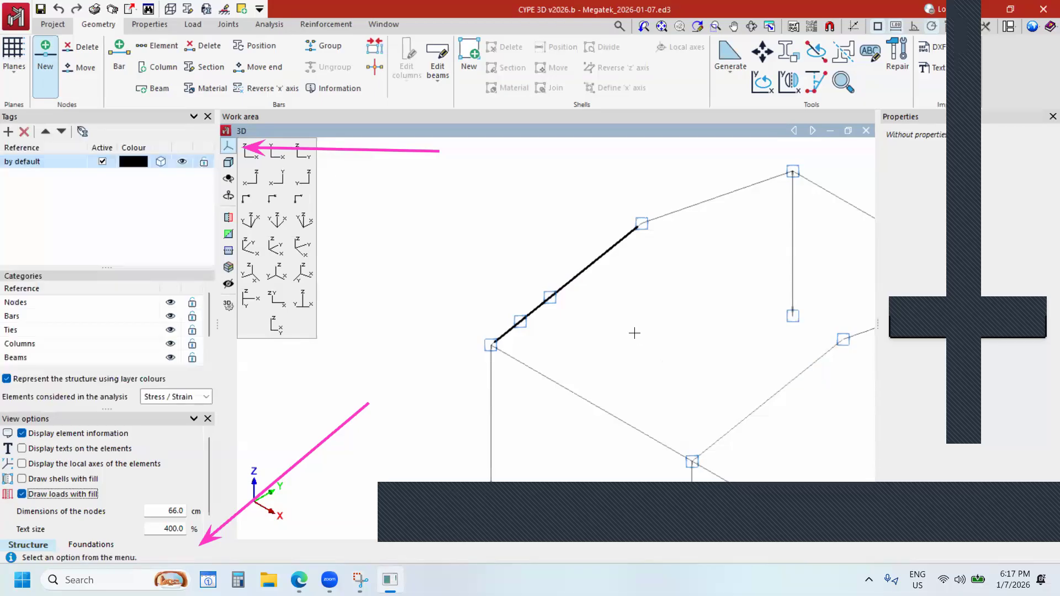
key("ctrl+z")
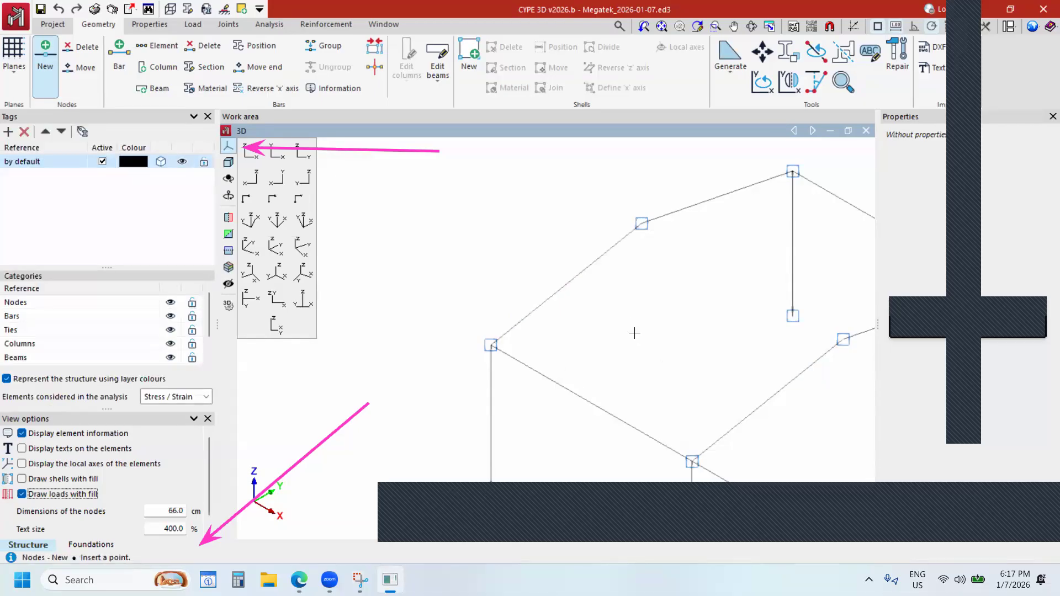
Generate nodes and bars on the first frame's near rafter from column head to ridge, using 5 segment divisions.
left_click(732, 81)
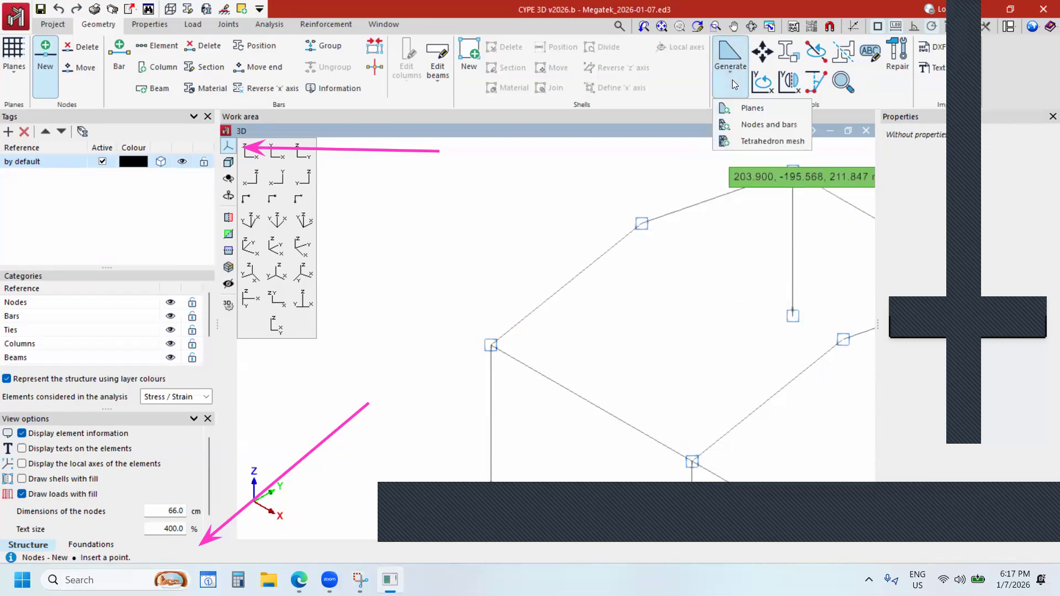
left_click(764, 124)
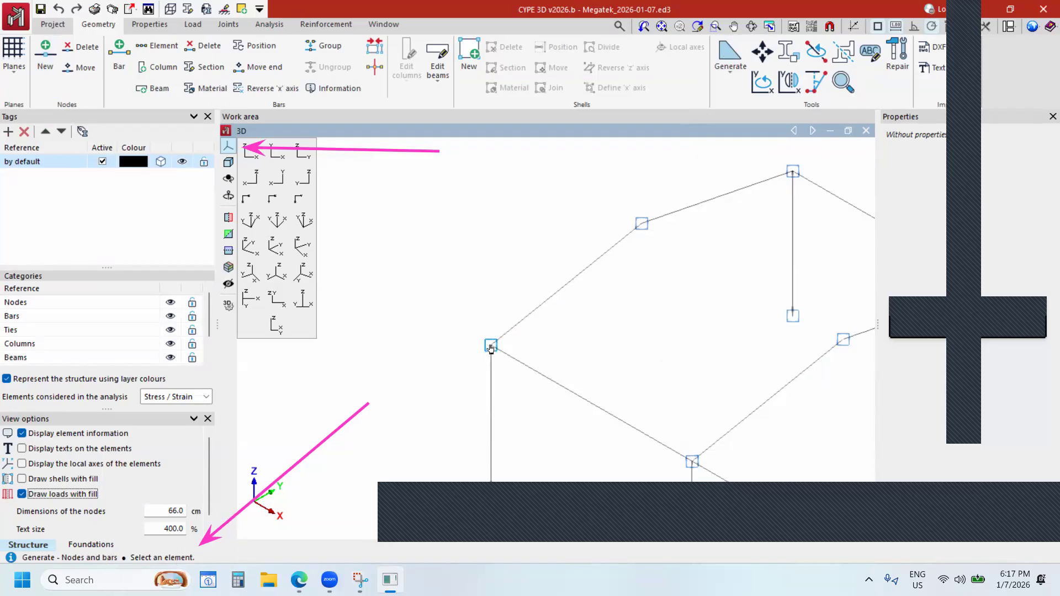
left_click(729, 79)
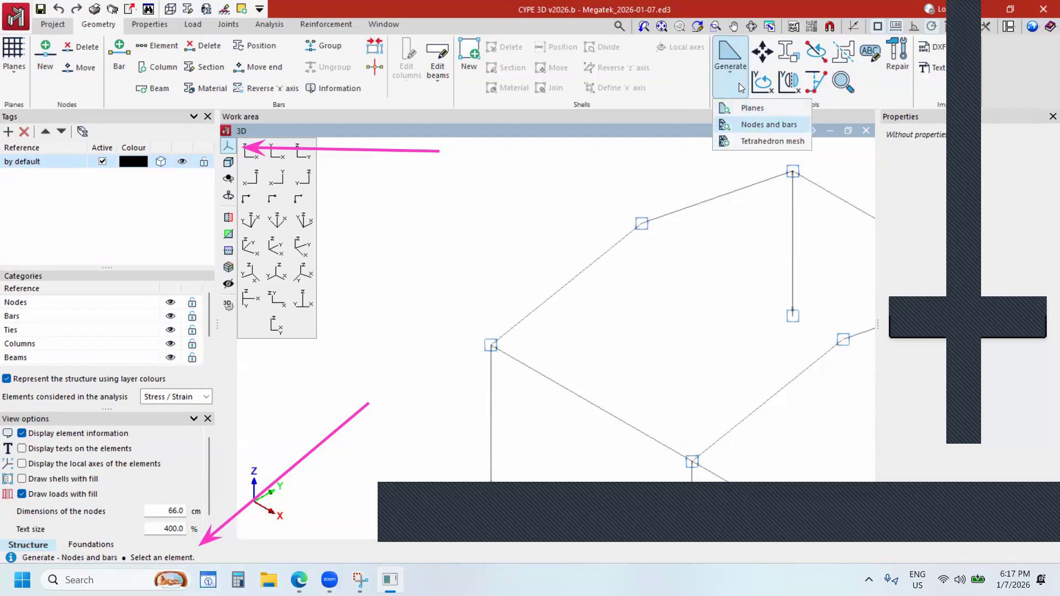
left_click(768, 124)
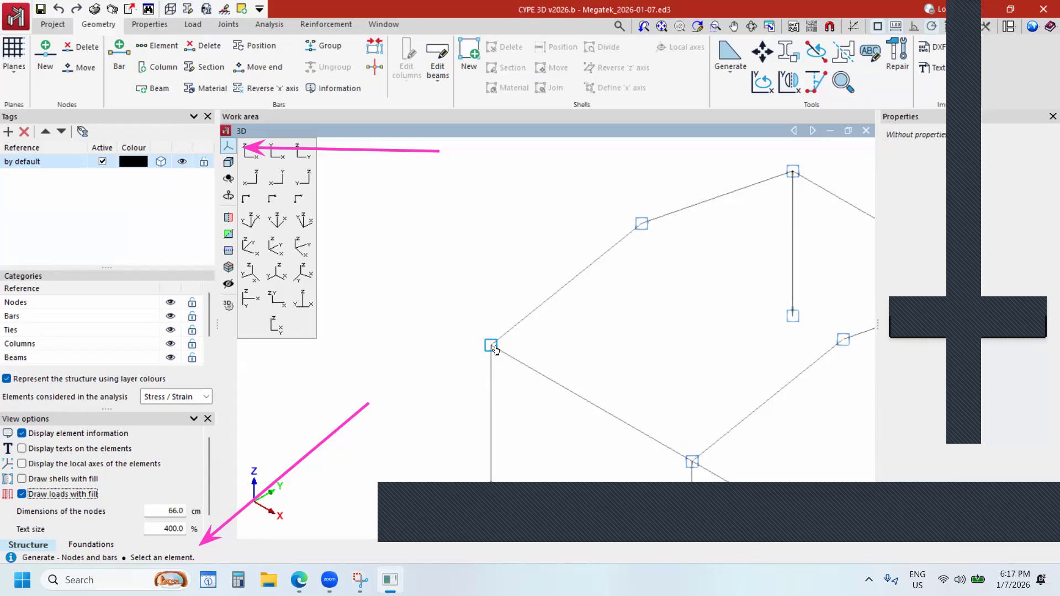
left_click(490, 347)
left_click(642, 225)
scroll(567, 308, "up", 4)
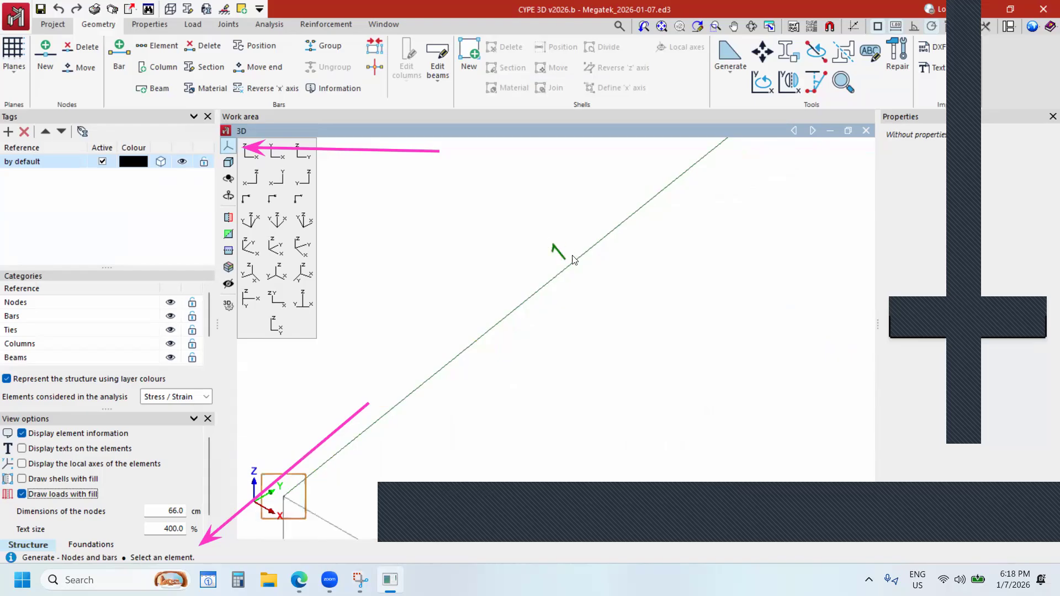
scroll(558, 318, "down", 5)
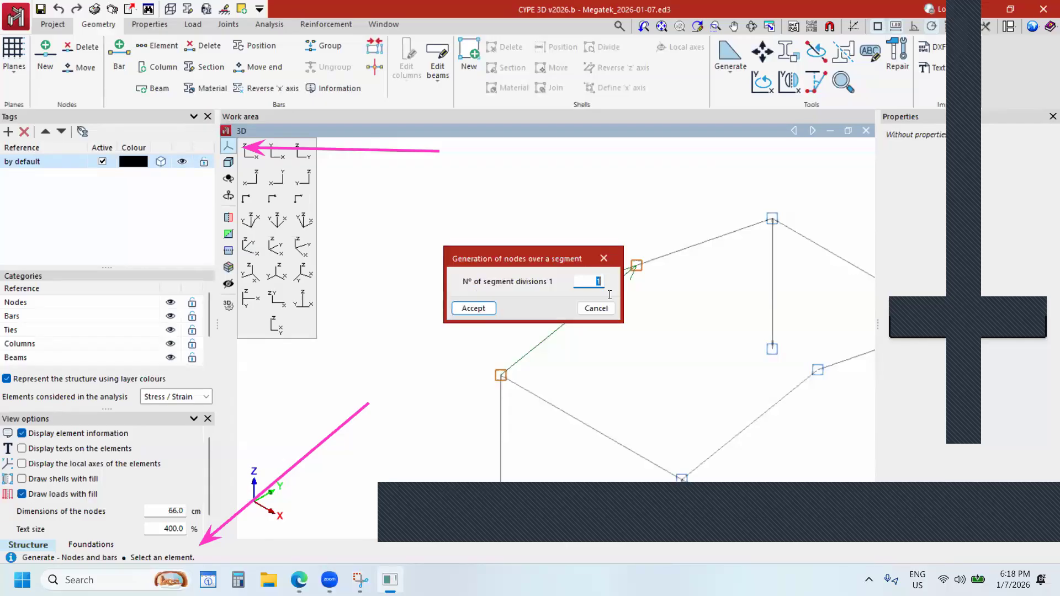
left_click_drag(549, 262, 456, 198)
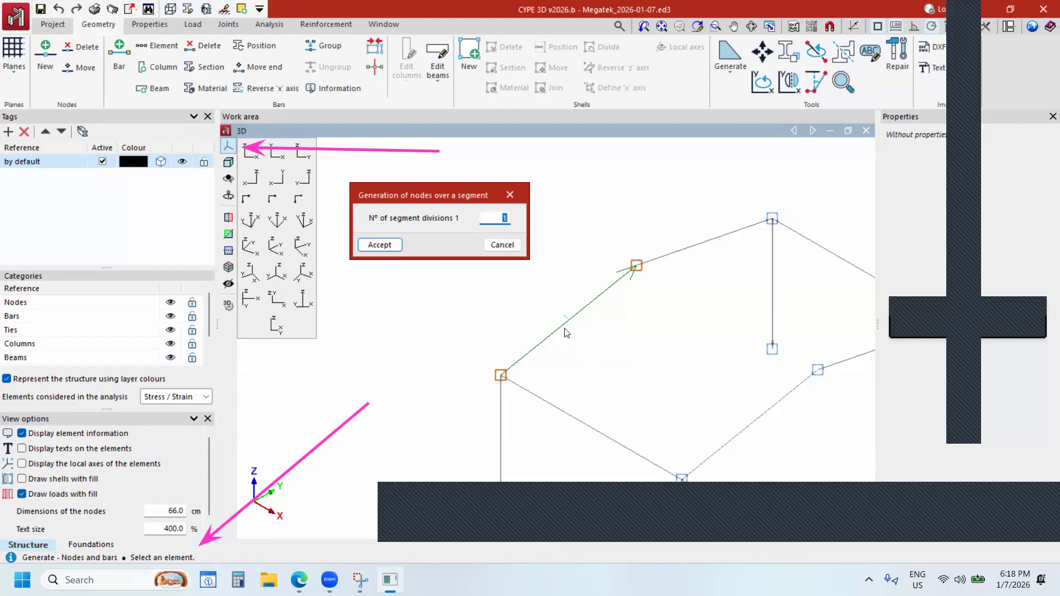
type("5")
left_click(388, 246)
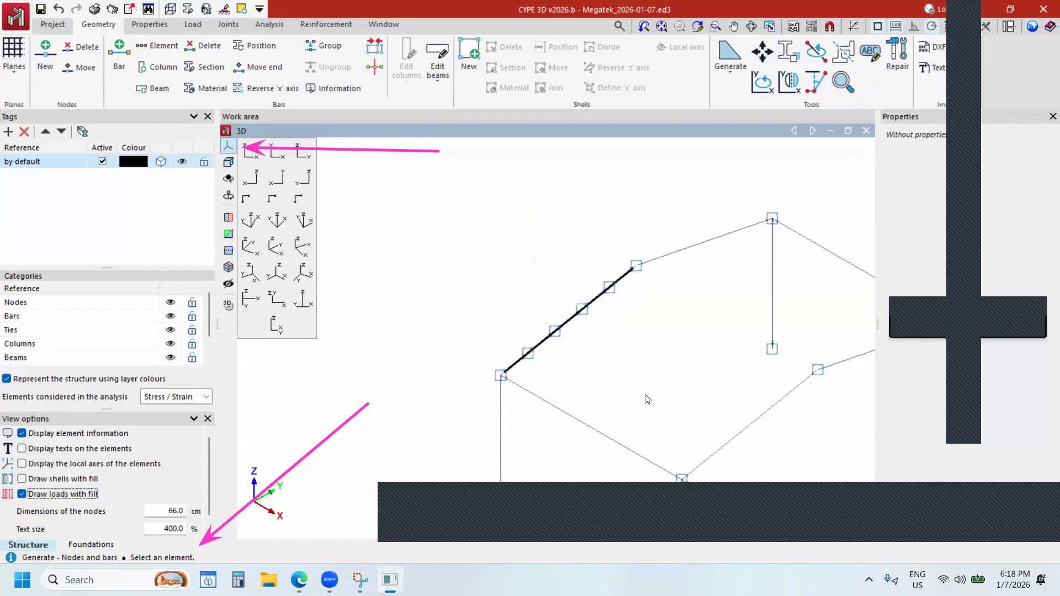
scroll(513, 214, "down", 5)
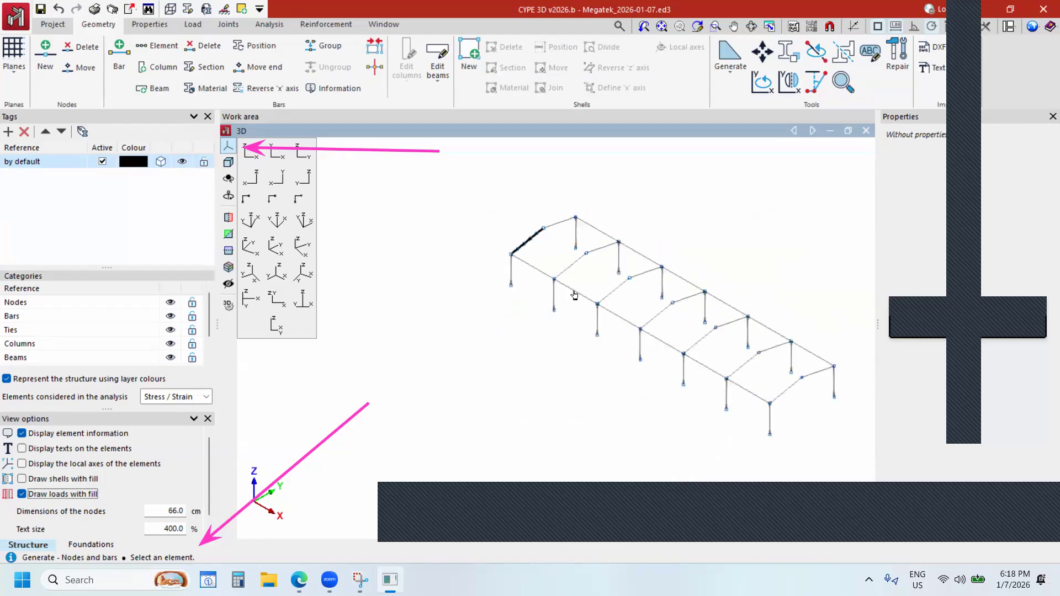
scroll(574, 294, "up", 2)
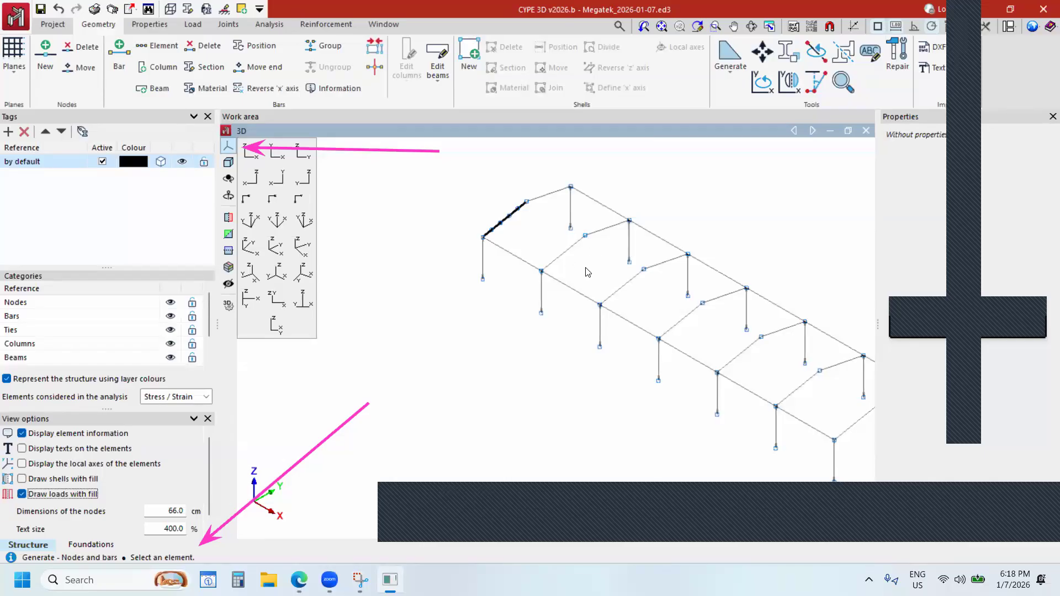
scroll(652, 331, "up", 3)
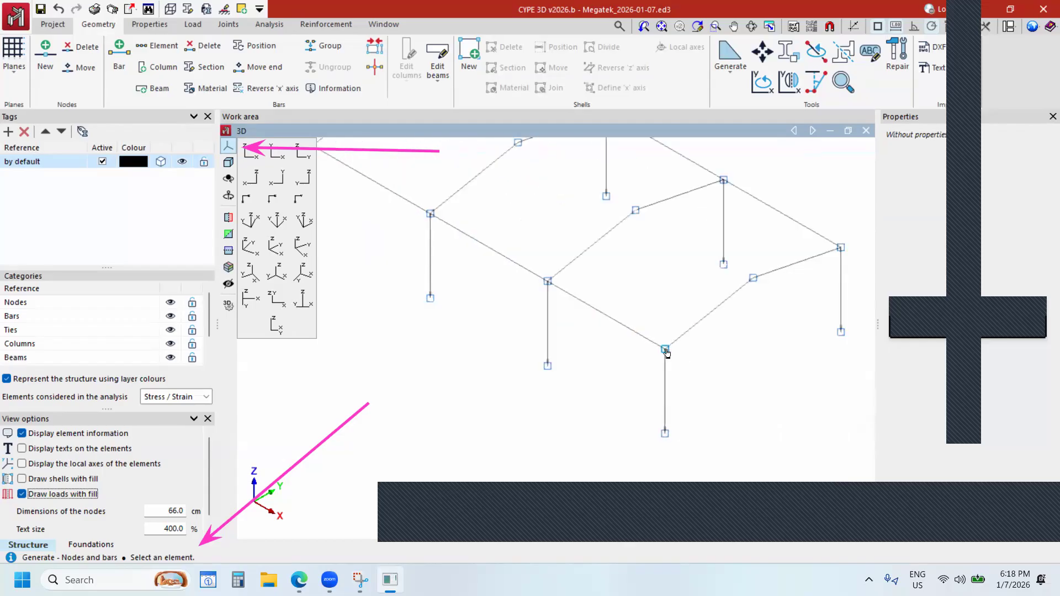
left_click(749, 281)
scroll(713, 315, "up", 4)
scroll(718, 338, "down", 5)
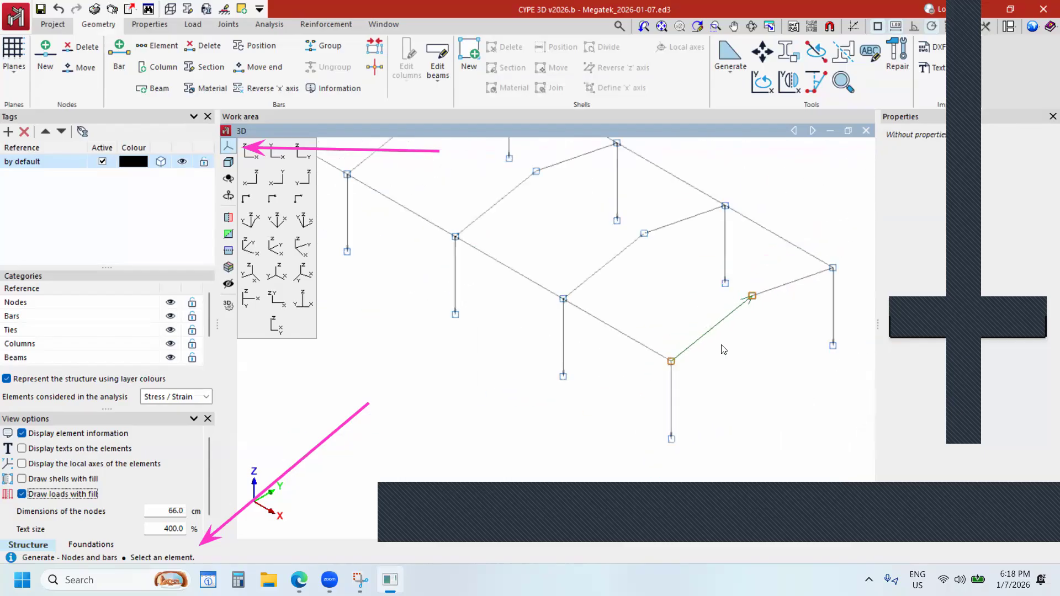
right_click(721, 347)
scroll(620, 256, "up", 5)
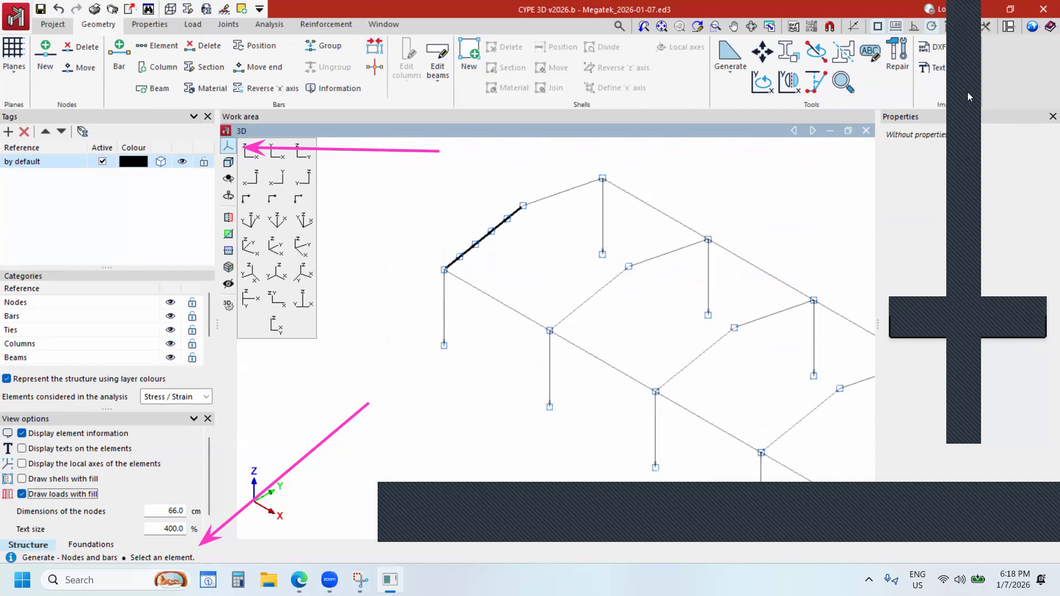
scroll(526, 235, "down", 2)
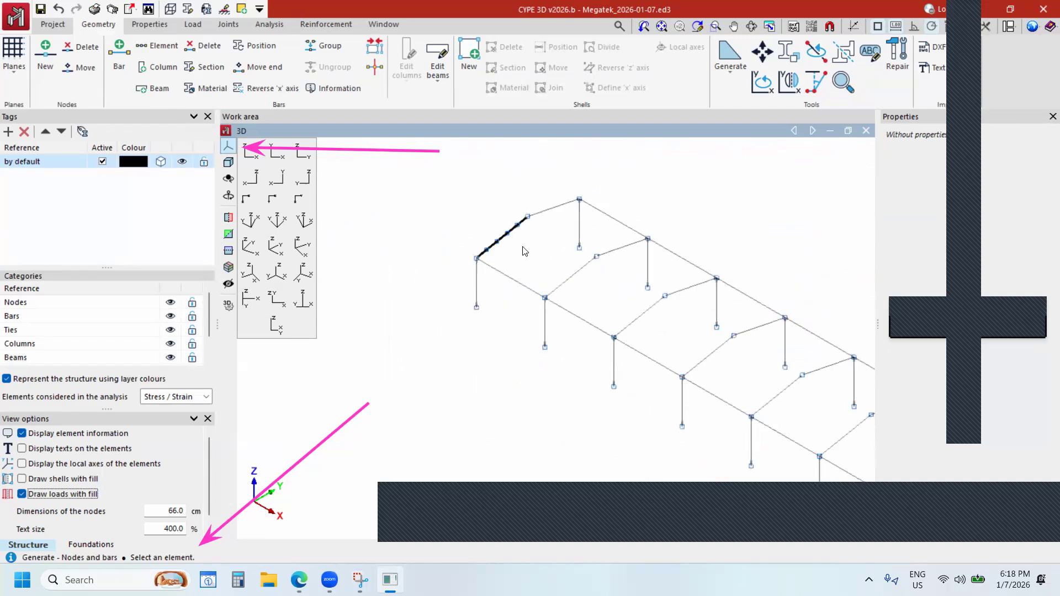
left_click(119, 72)
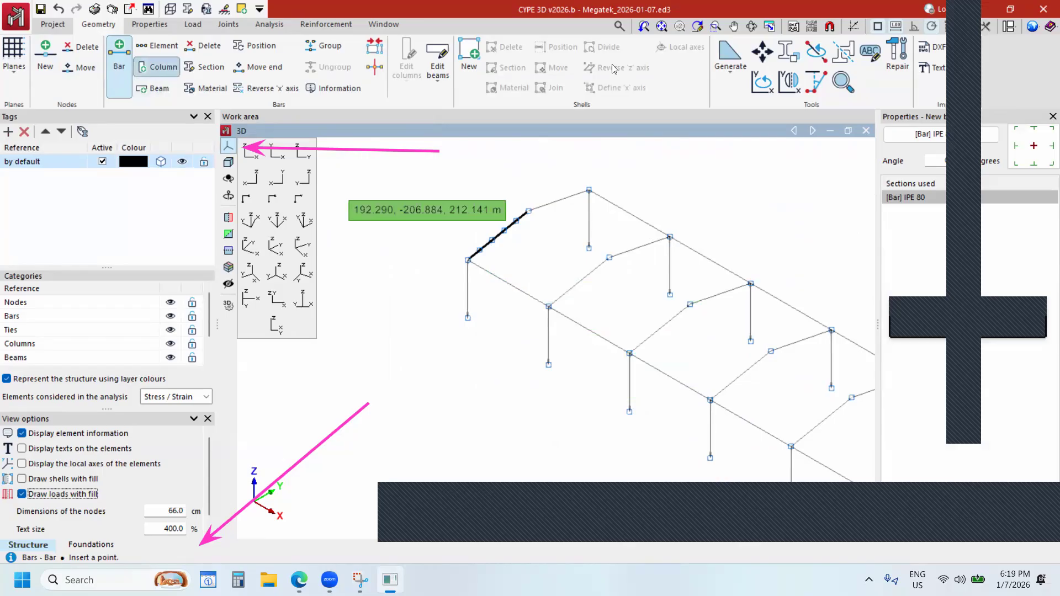
Copy the longitudinal bars along the near column heads, selected in the YZ view, to the four intermediate nodes of the first frame's near rafter.
left_click(787, 53)
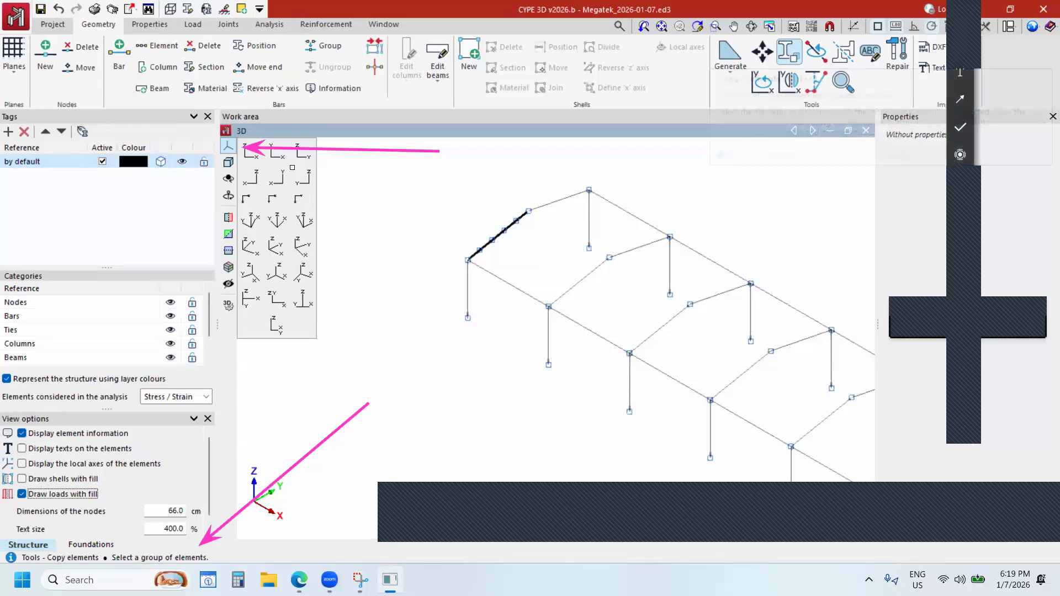
scroll(438, 276, "down", 3)
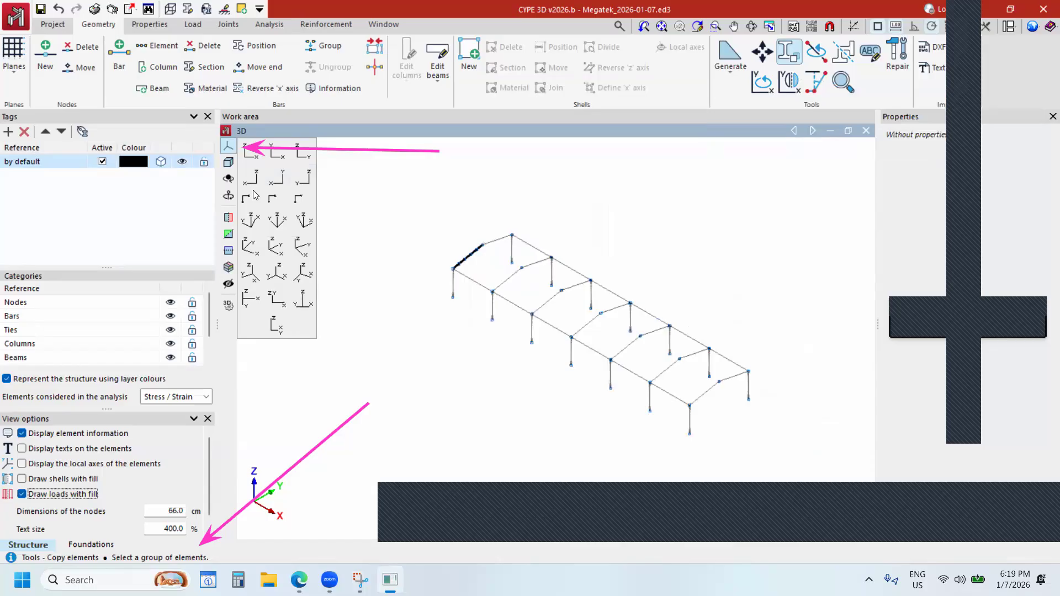
left_click(302, 152)
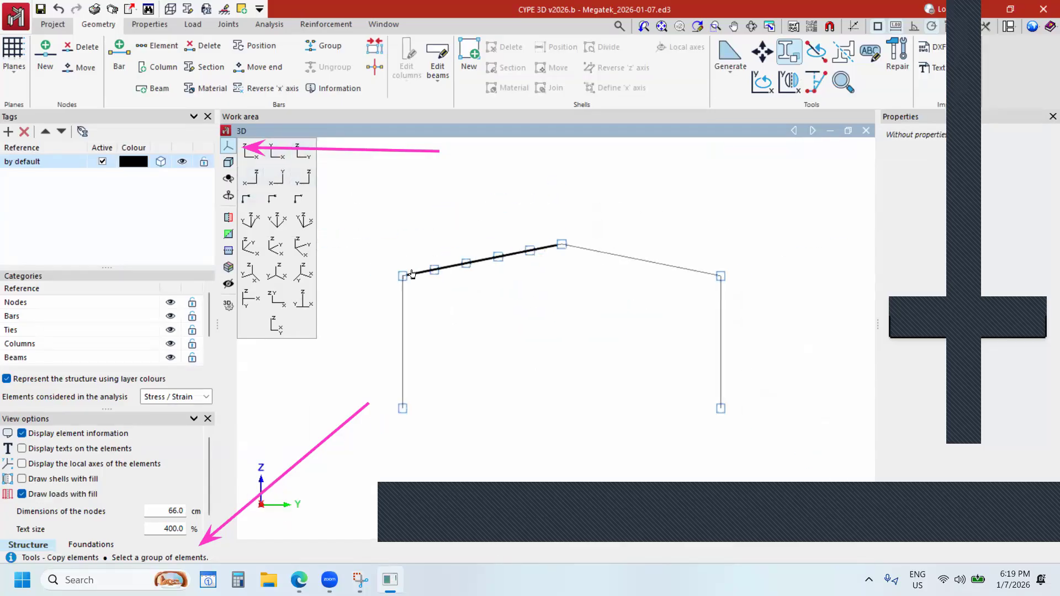
left_click(388, 255)
left_click(277, 247)
scroll(412, 280, "up", 5)
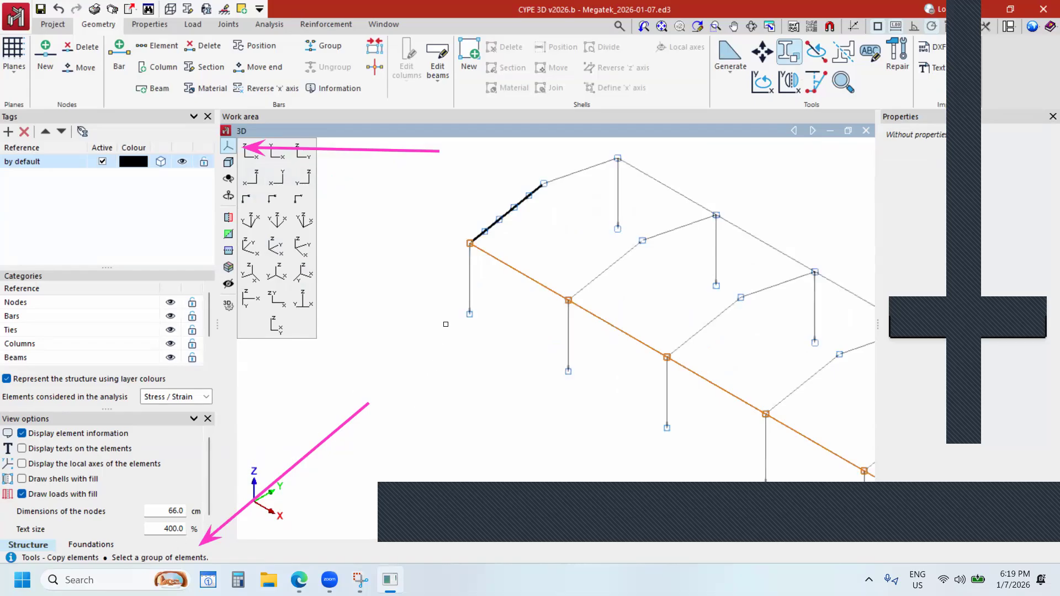
right_click(446, 301)
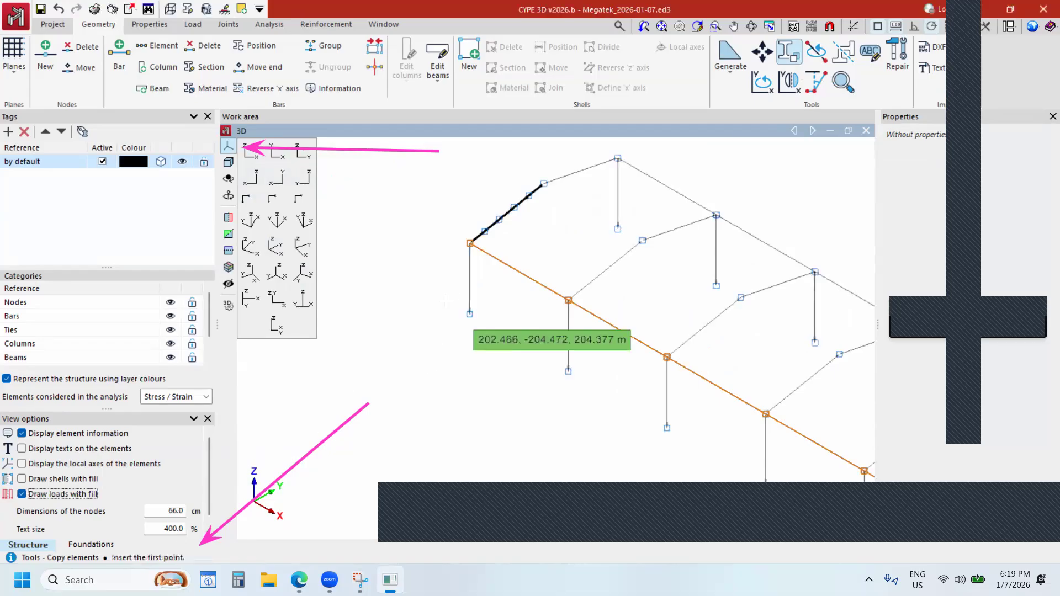
left_click(470, 243)
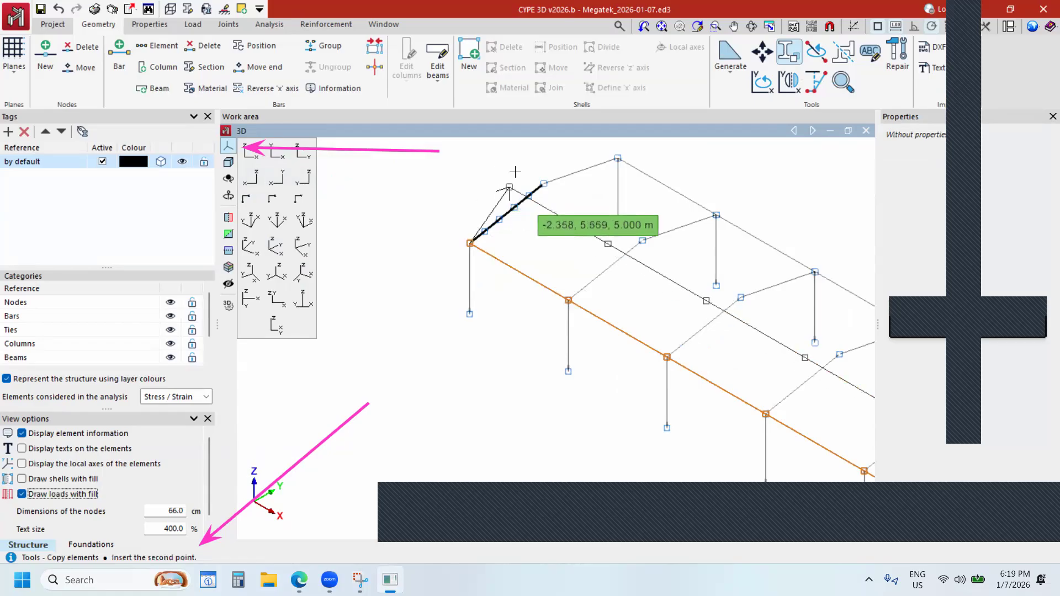
scroll(475, 232, "up", 3)
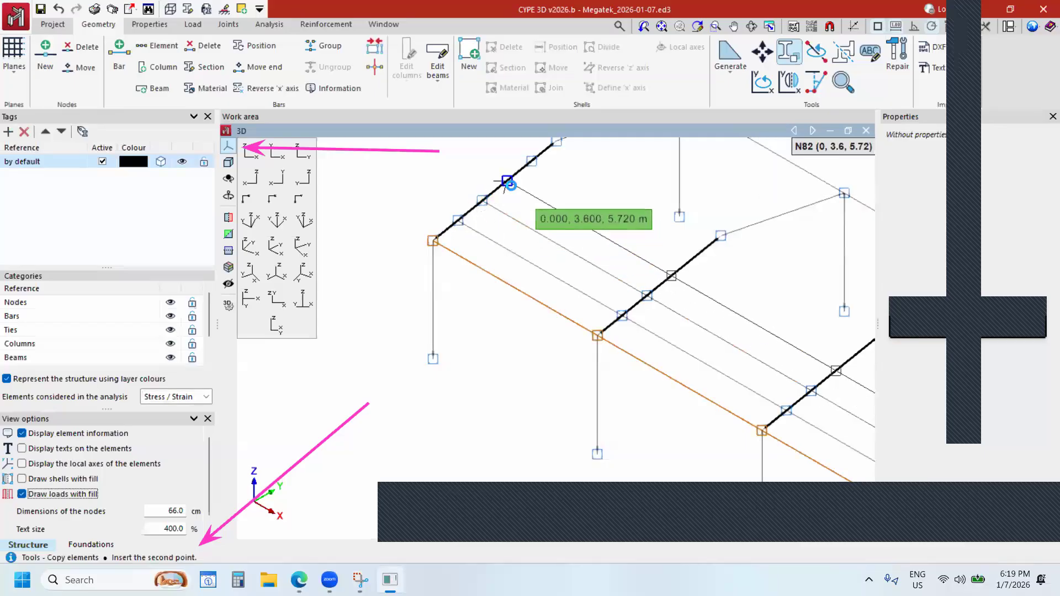
scroll(530, 316, "down", 4)
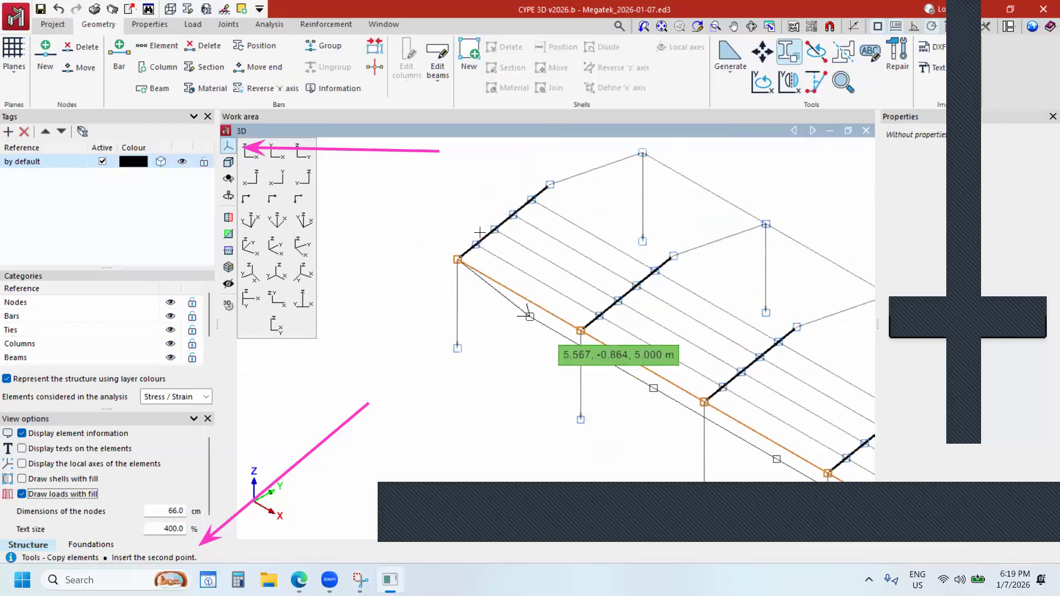
right_click(630, 197)
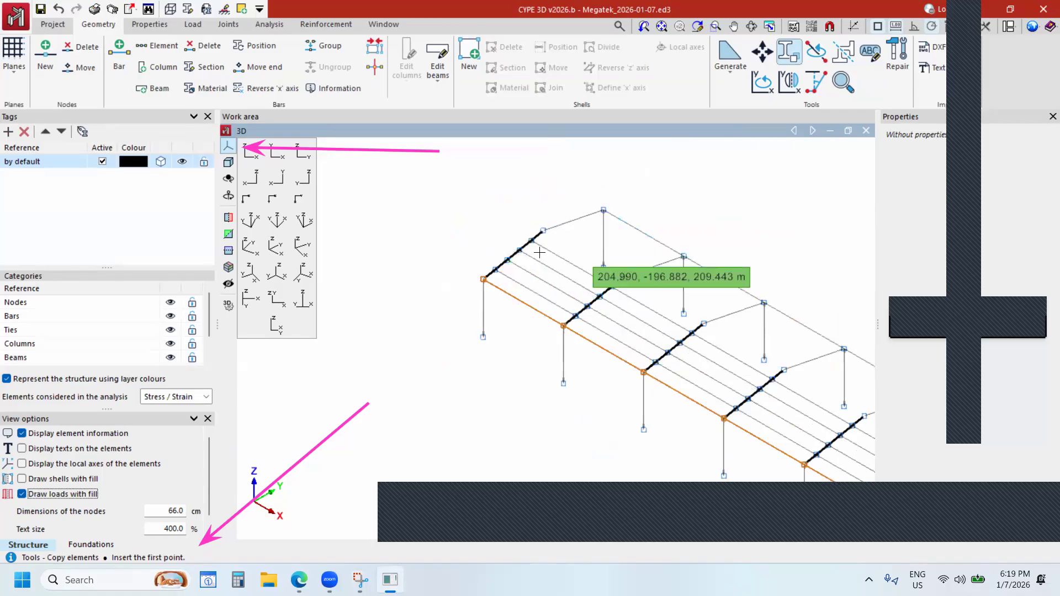
Examine the copied longitudinal bars and the nodes where they meet the near rafters of the frames.
scroll(552, 226, "up", 3)
scroll(549, 208, "down", 3)
scroll(548, 208, "down", 5)
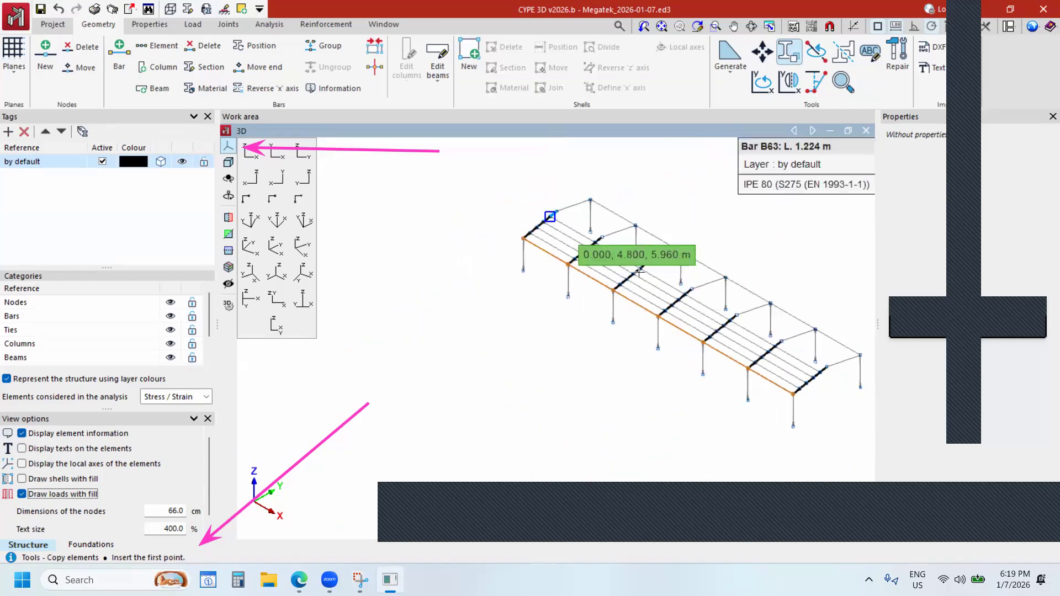
scroll(700, 307, "up", 4)
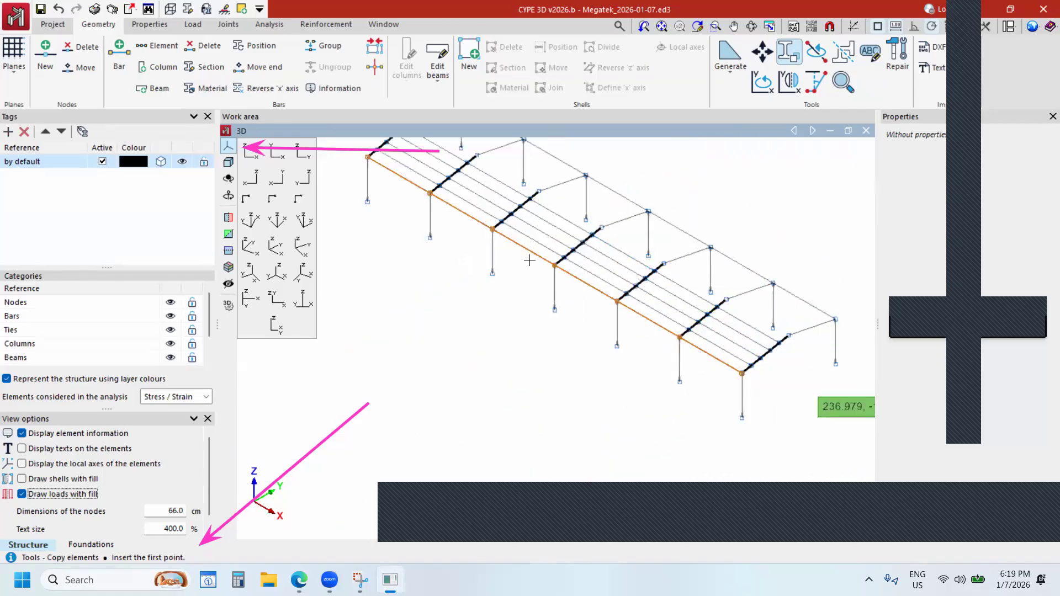
scroll(607, 249, "up", 6)
scroll(650, 203, "down", 4)
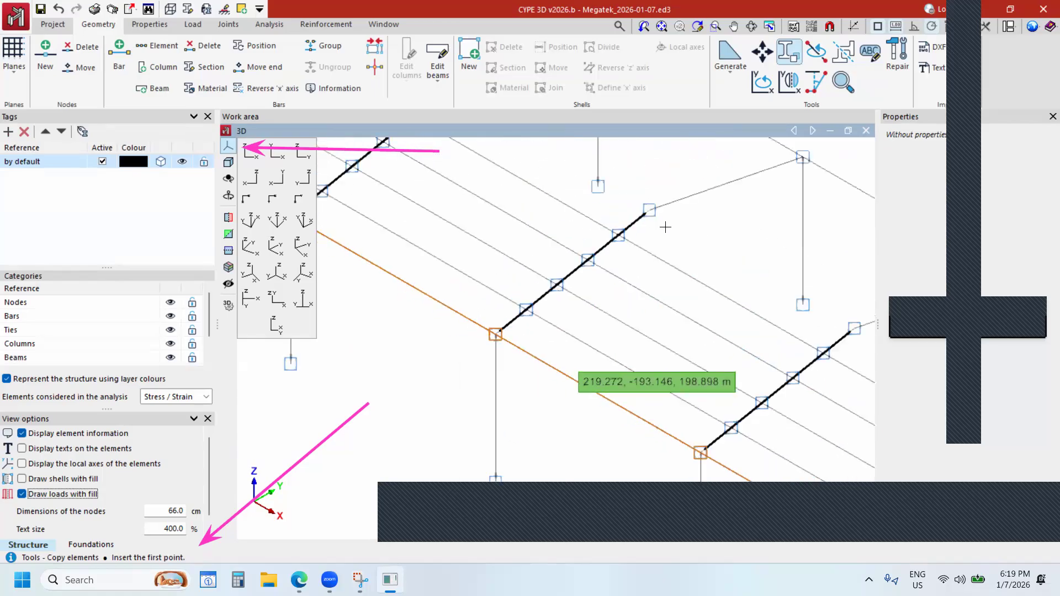
scroll(581, 283, "up", 4)
scroll(582, 283, "down", 3)
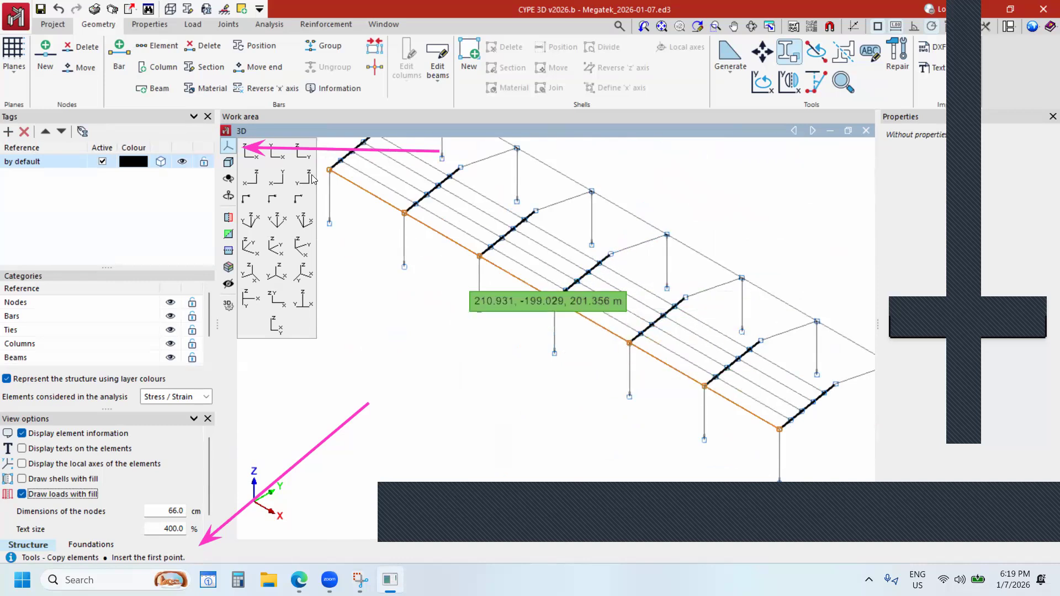
left_click(219, 72)
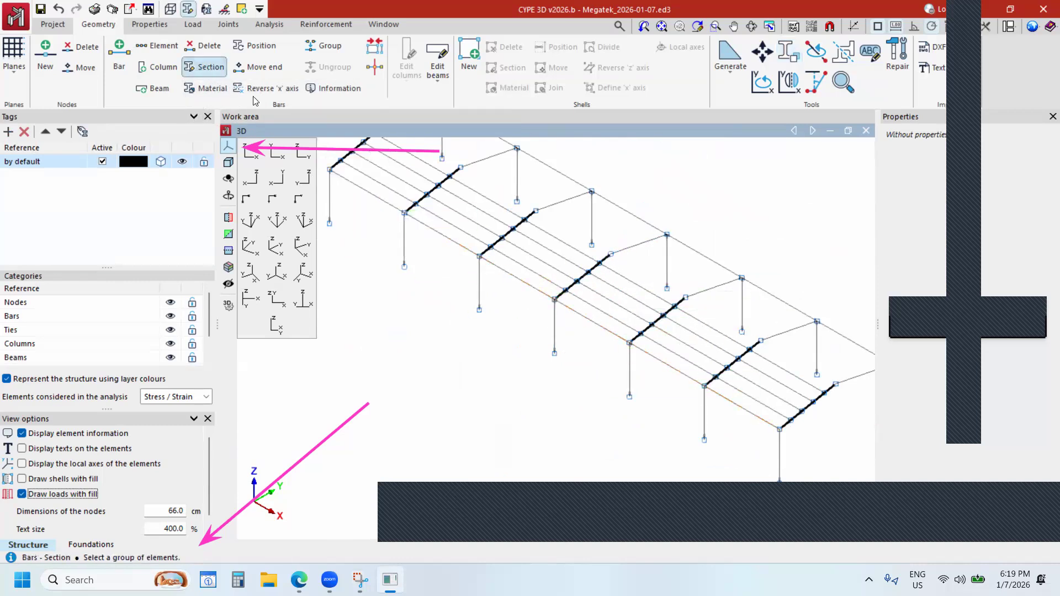
scroll(509, 241, "up", 2)
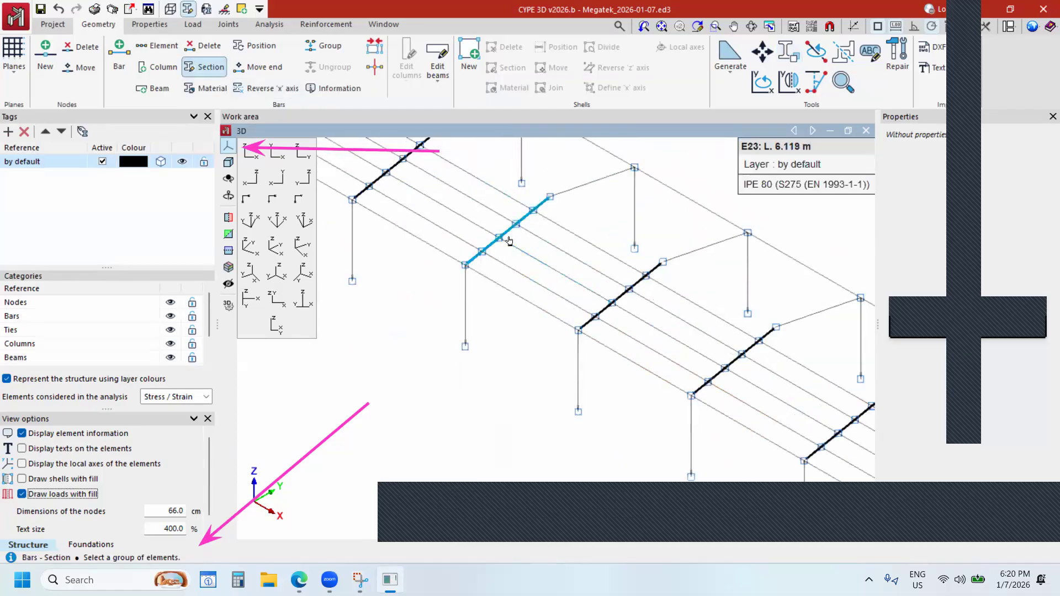
scroll(508, 241, "up", 1)
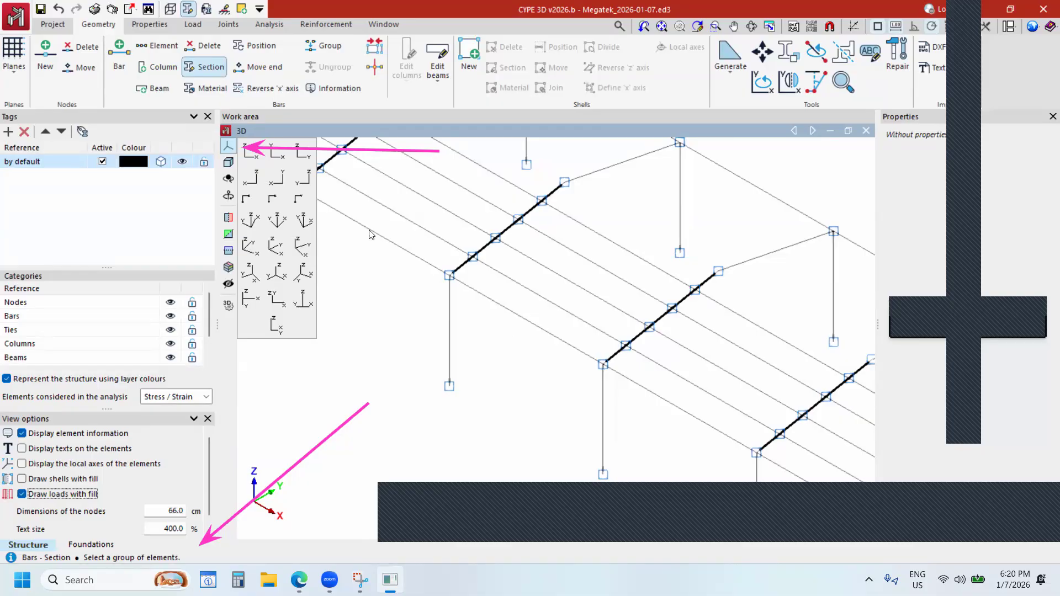
left_click(229, 149)
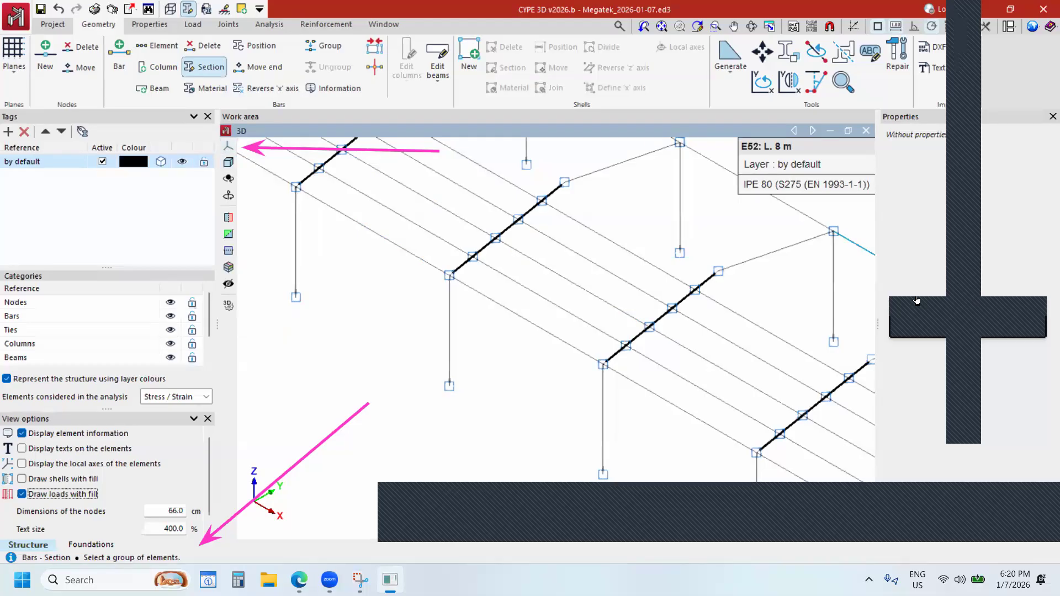
scroll(653, 300, "down", 3)
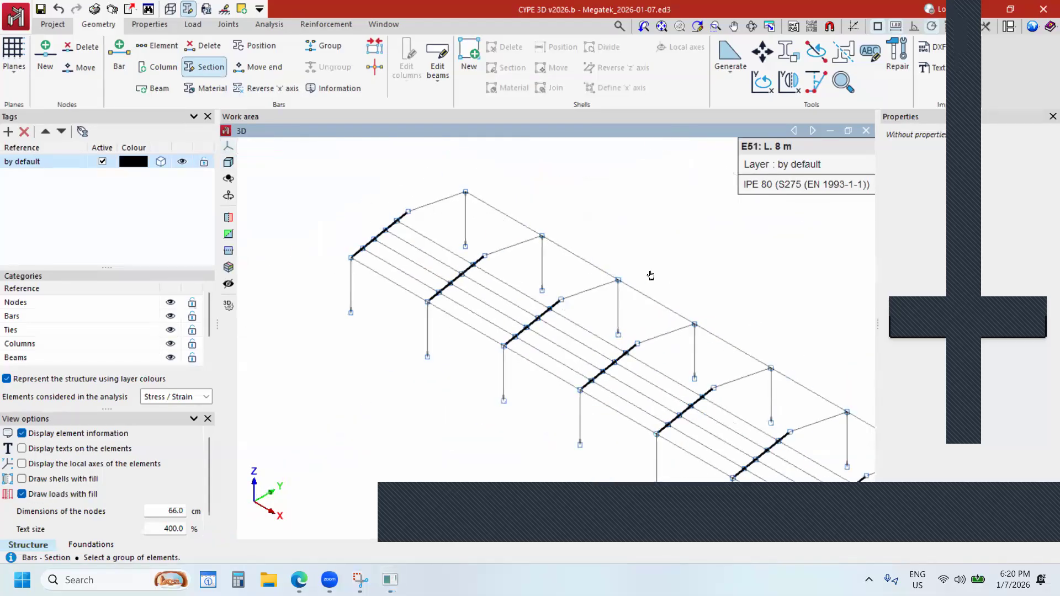
scroll(505, 247, "down", 3)
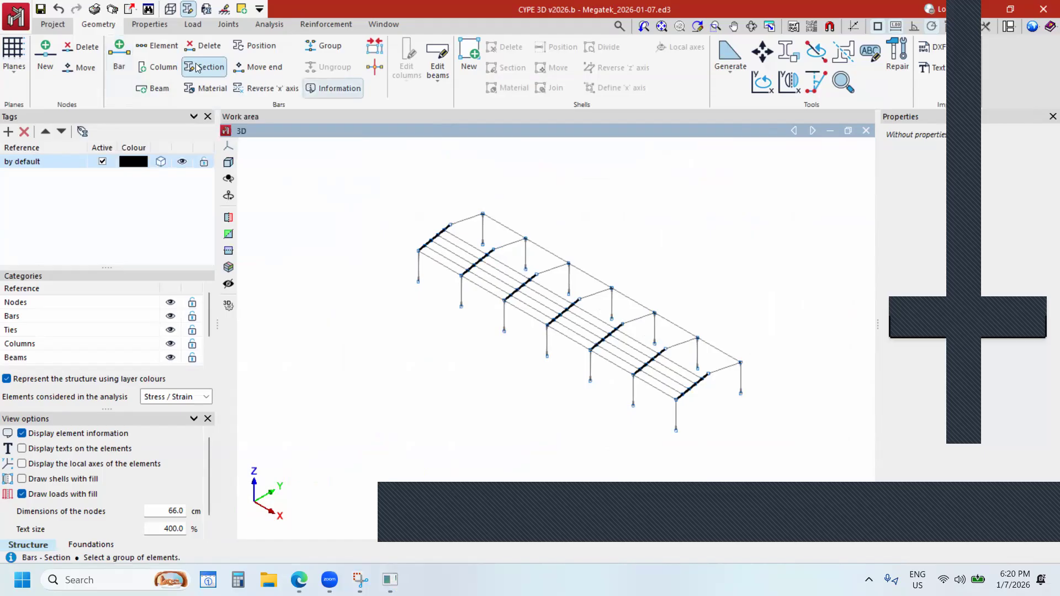
Draw crossing diagonal brace bars between the first two frames, over both roof slopes and side walls.
left_click(120, 55)
scroll(425, 307, "up", 3)
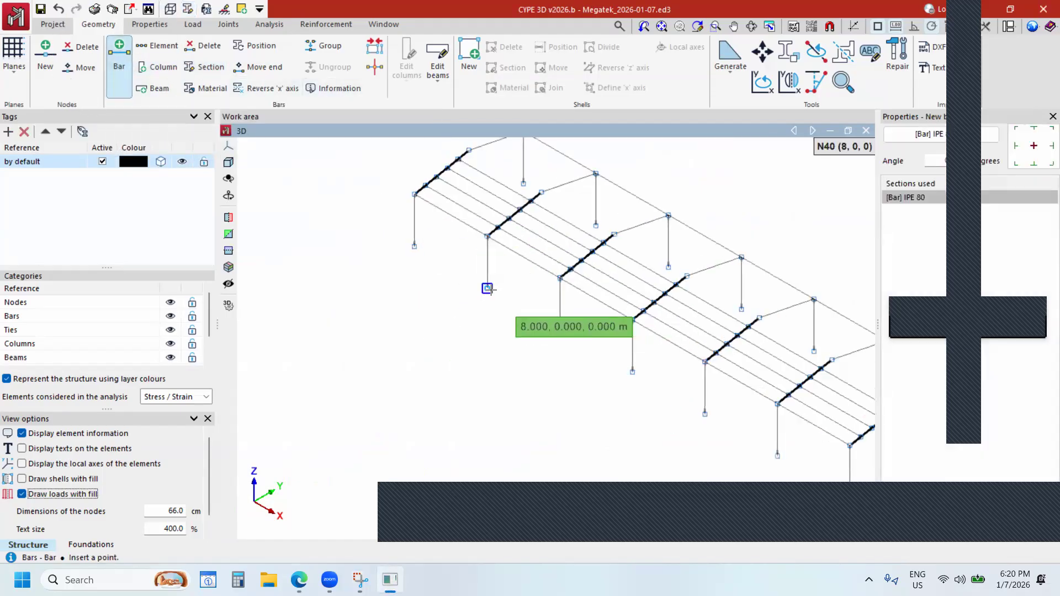
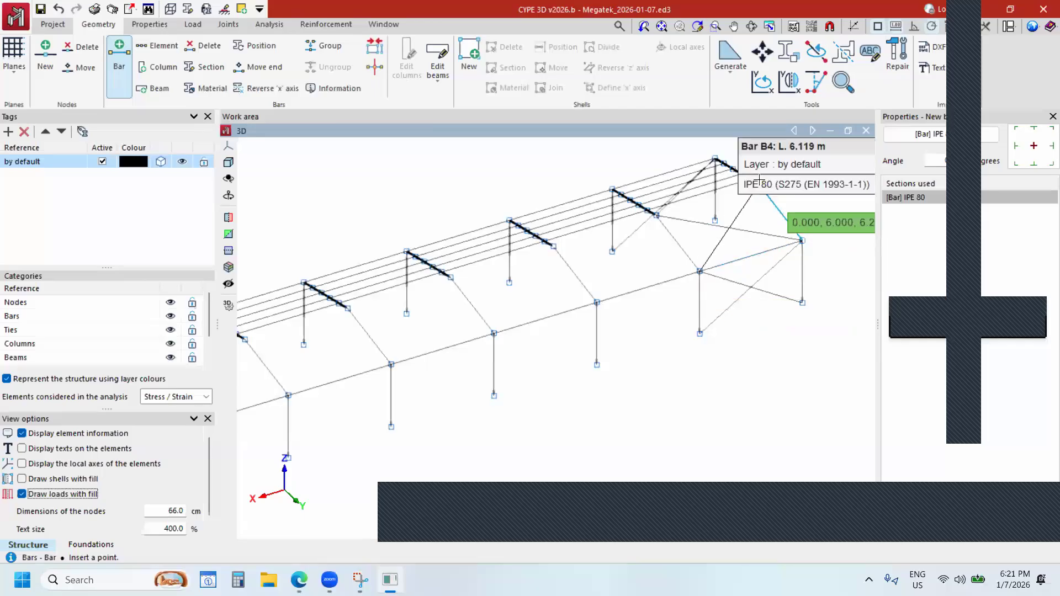
scroll(591, 429, "down", 4)
scroll(705, 254, "up", 3)
scroll(701, 285, "up", 1)
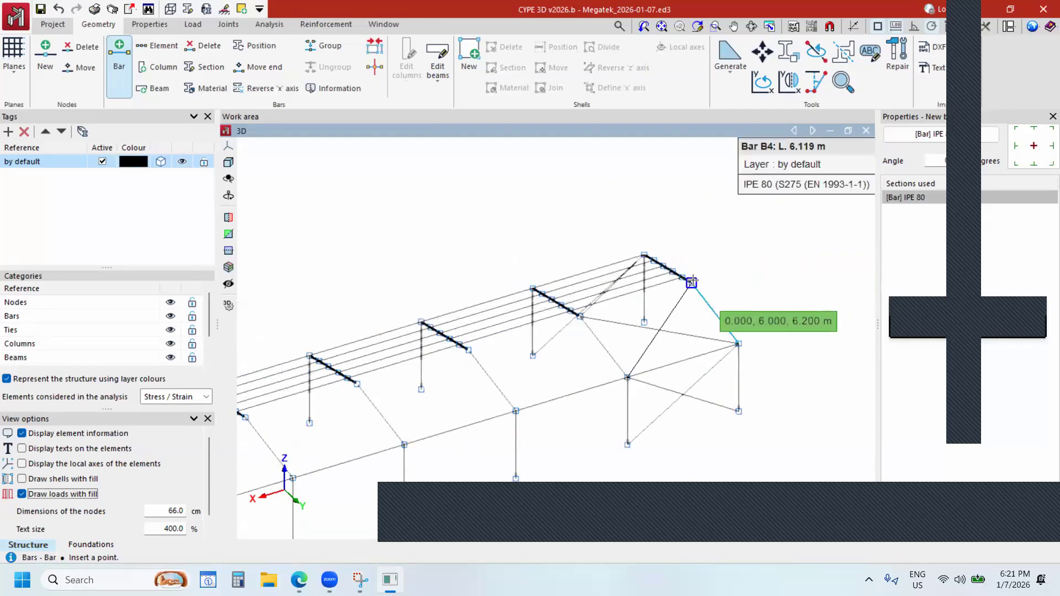
left_click(532, 288)
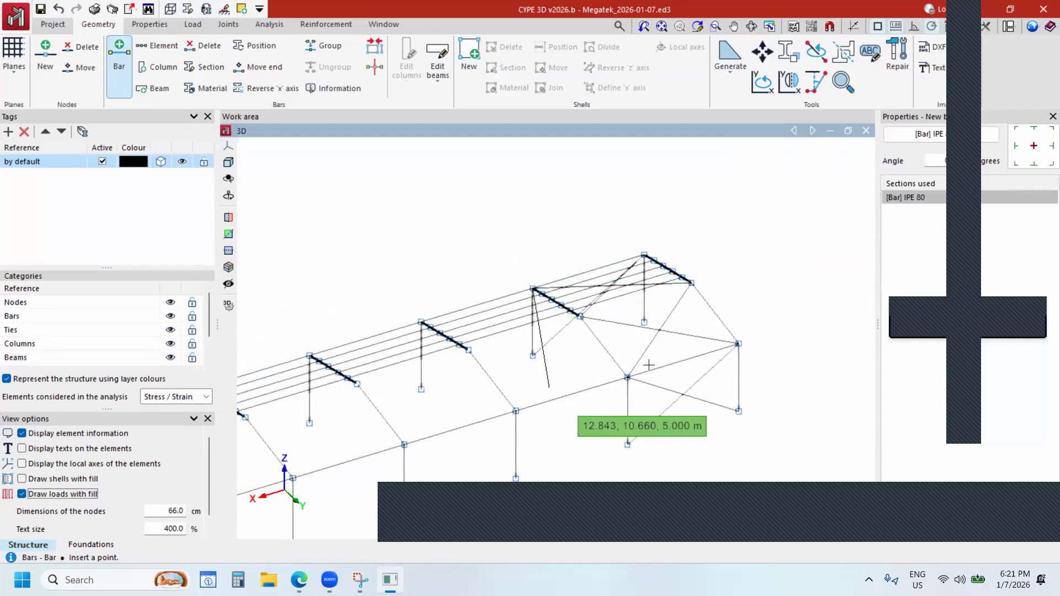
left_click(643, 323)
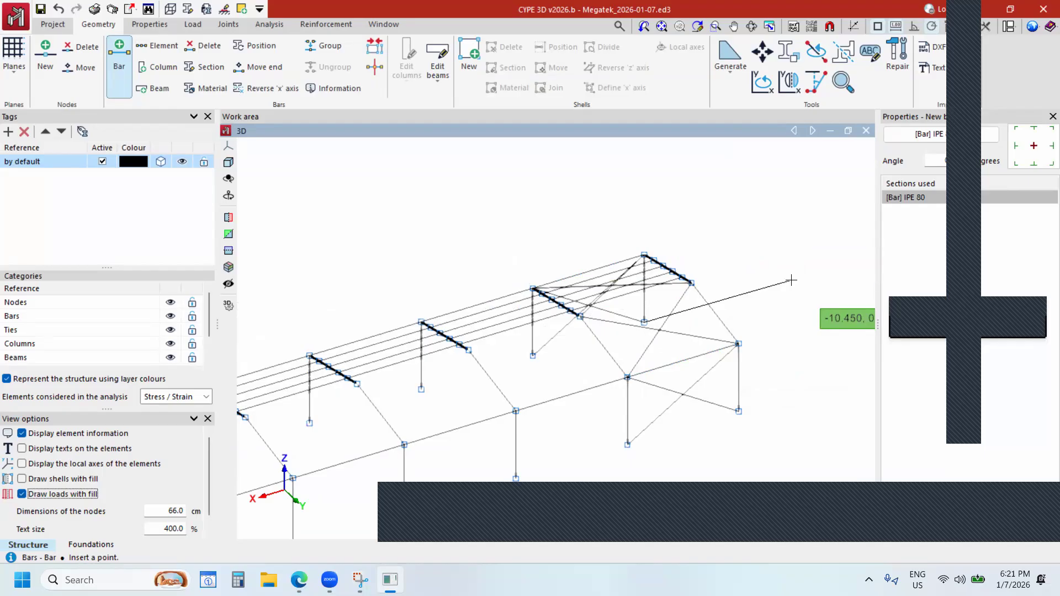
key("Escape")
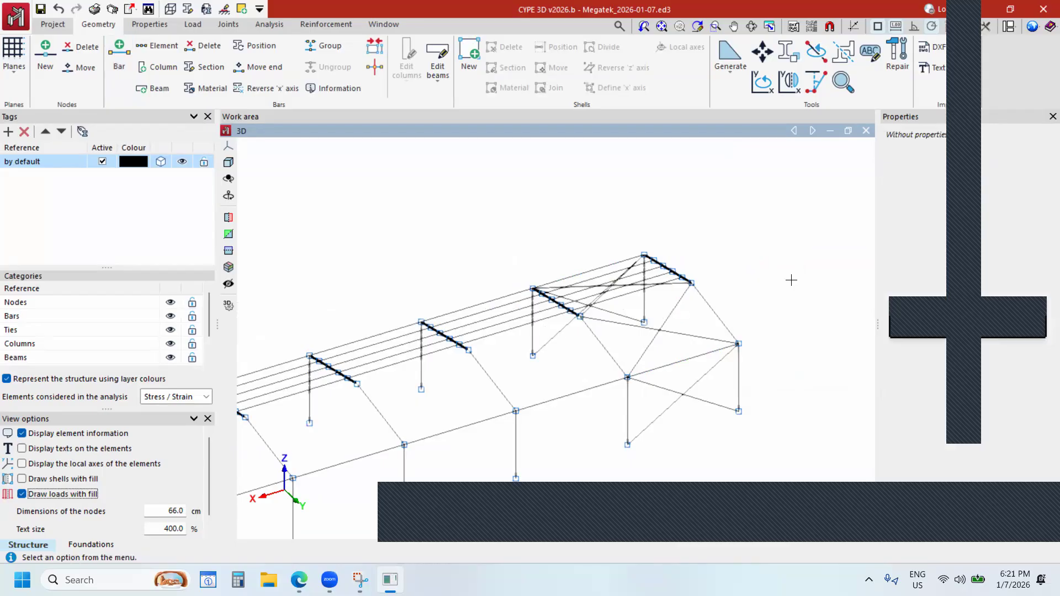
Examine the crossed brace bars in the first bay and how they meet the frame nodes.
scroll(632, 386, "down", 2)
middle_click_drag(631, 387, 741, 328, "shift")
scroll(741, 331, "down", 2)
scroll(491, 307, "up", 3)
scroll(531, 307, "up", 3)
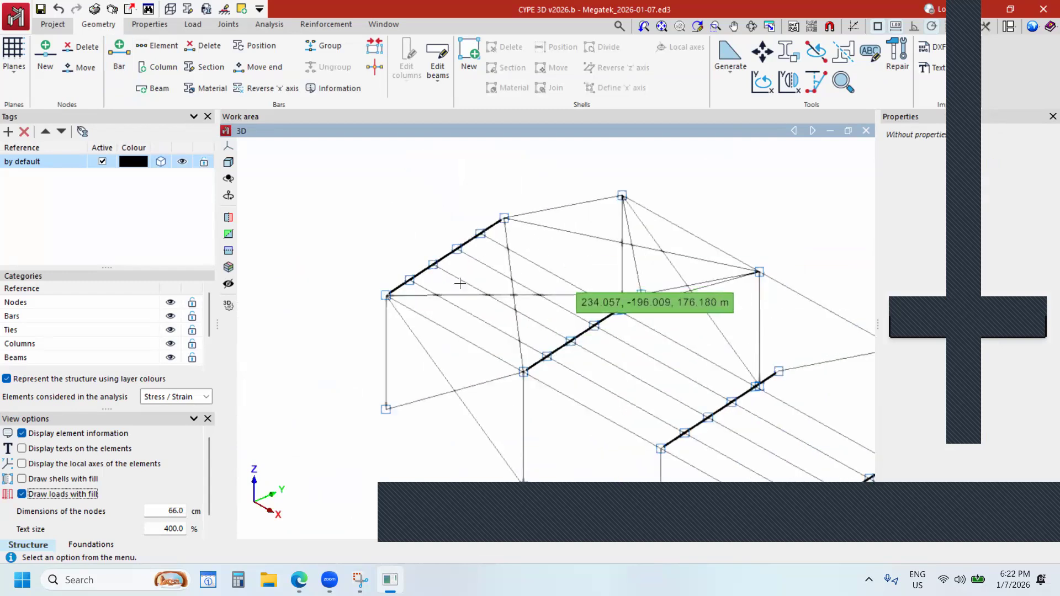
scroll(541, 269, "down", 3)
scroll(533, 315, "down", 2)
scroll(544, 340, "up", 4)
scroll(494, 310, "down", 2)
scroll(530, 309, "down", 4)
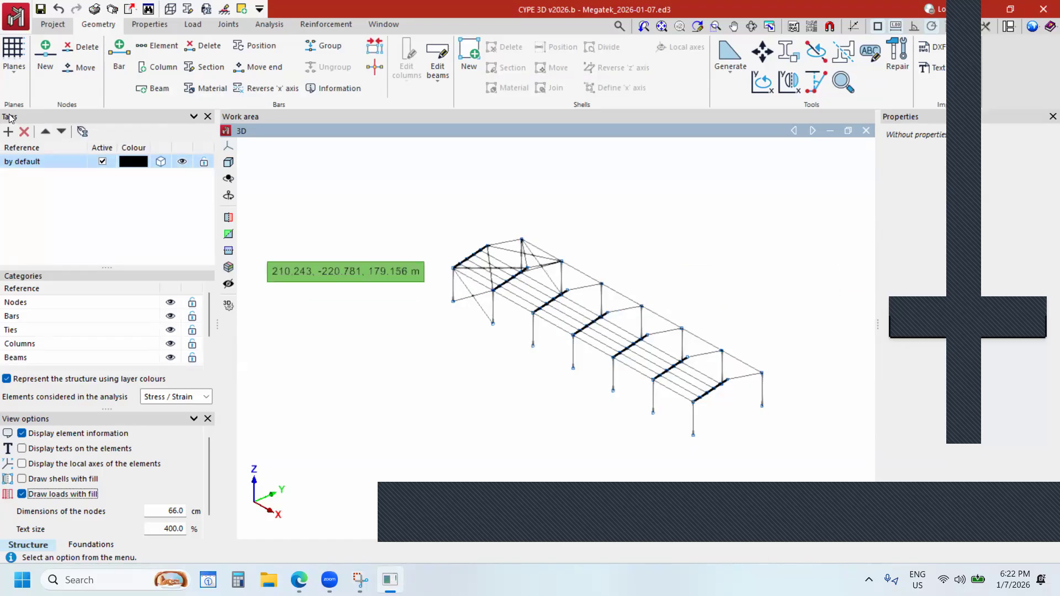
key("ctrl")
key("ctrl")
key("ctrl")
key("ctrl")
key("ctrl")
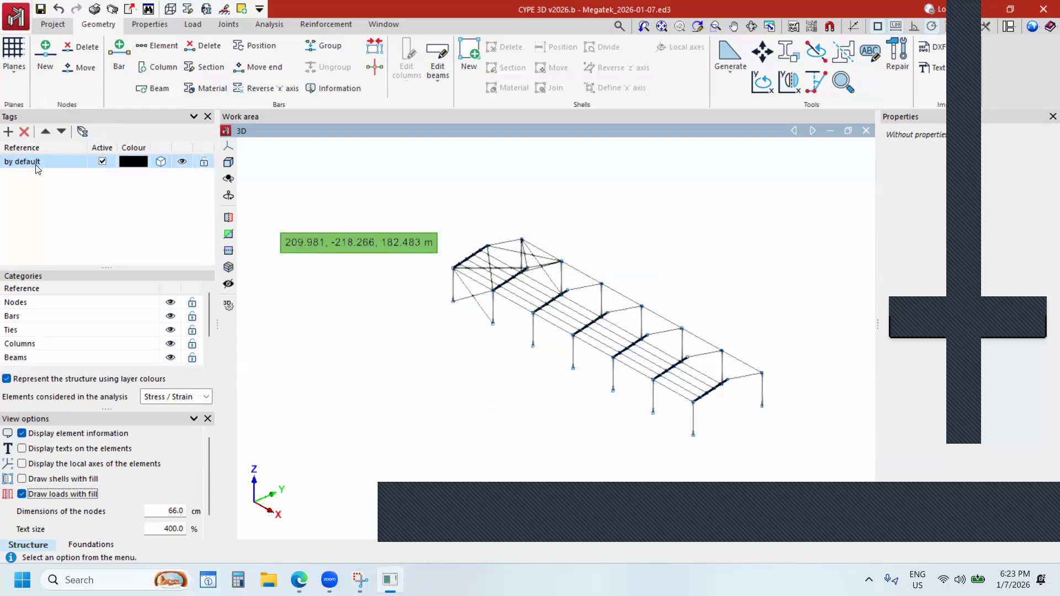
left_click(142, 164)
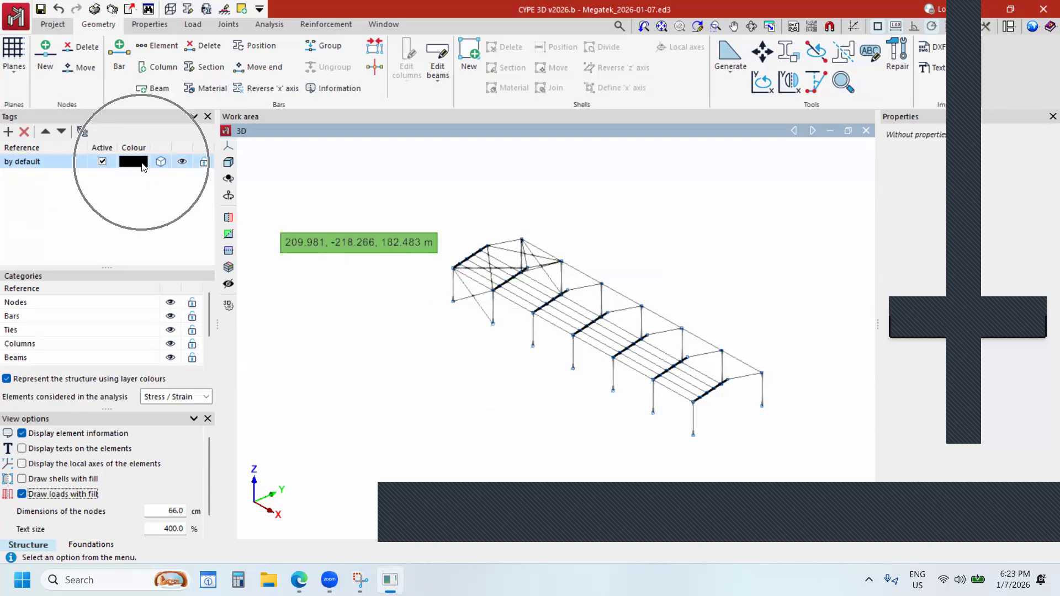
key("ctrl")
key("ctrl")
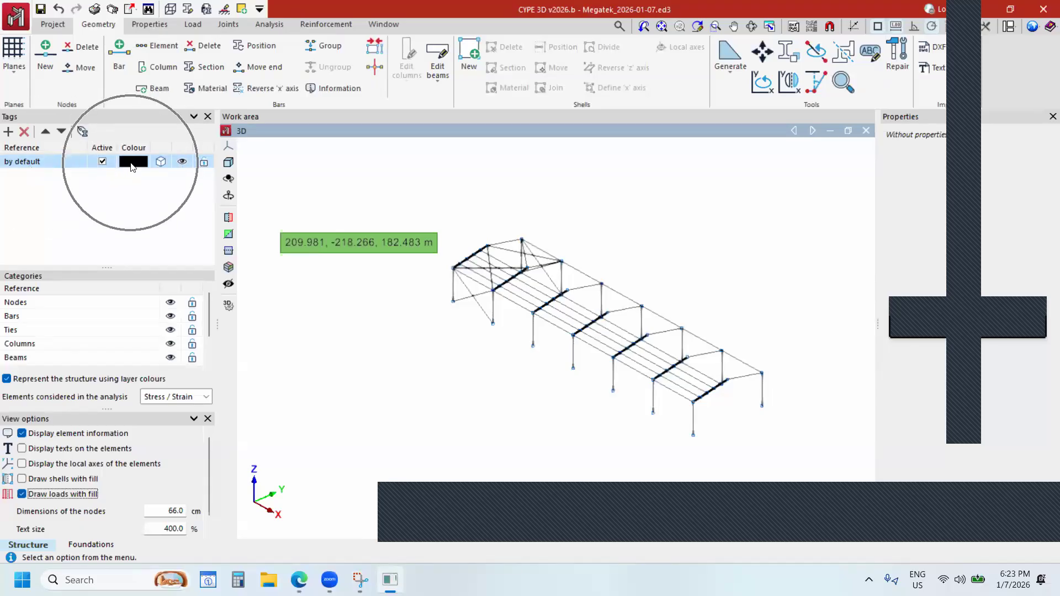
Set the colour of the "by default" layer to orange, colour 30.
left_click(133, 163)
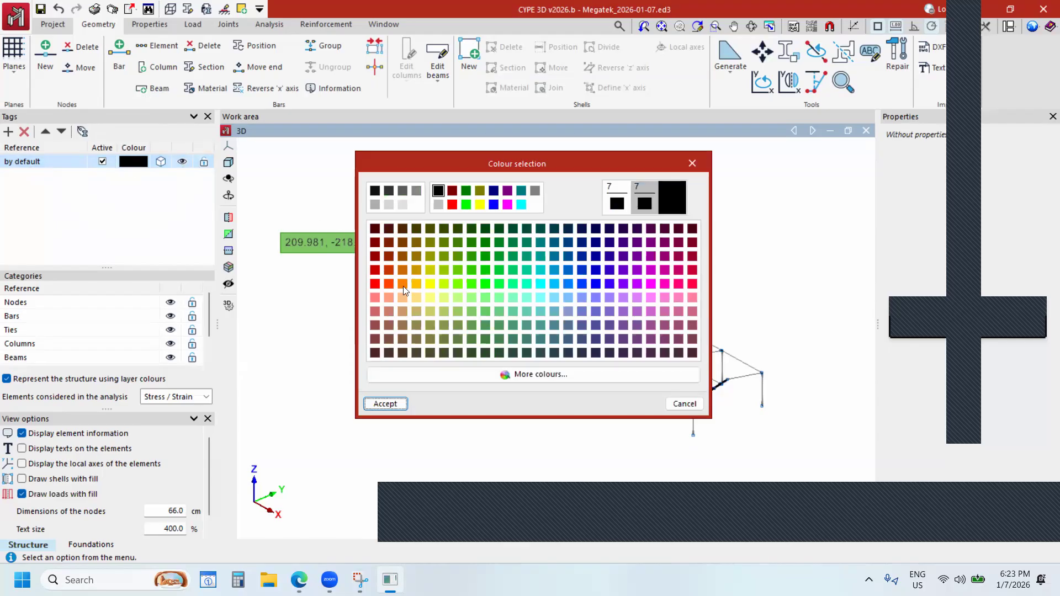
left_click(402, 284)
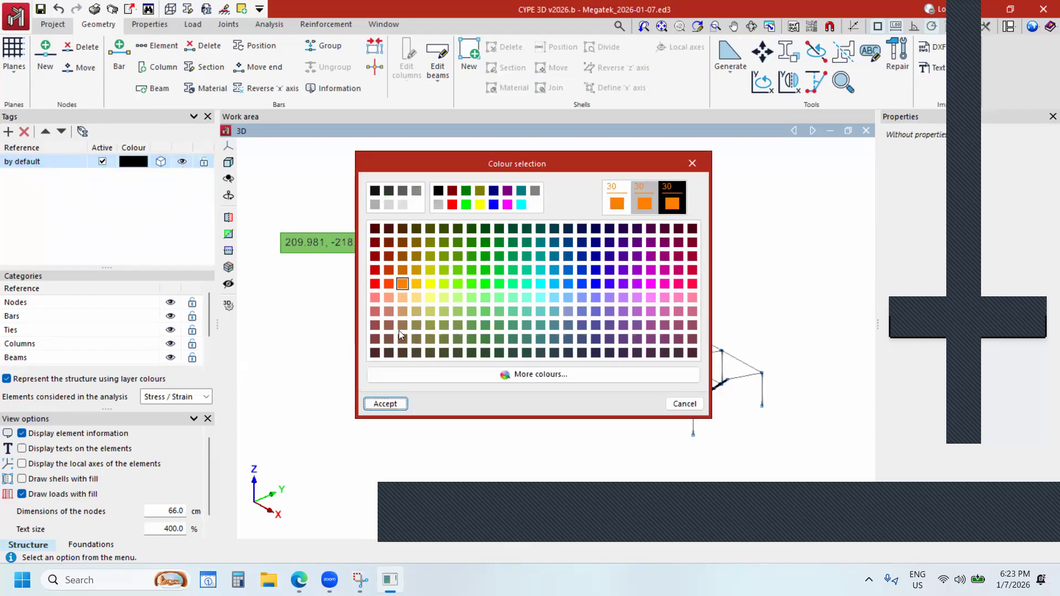
left_click(386, 404)
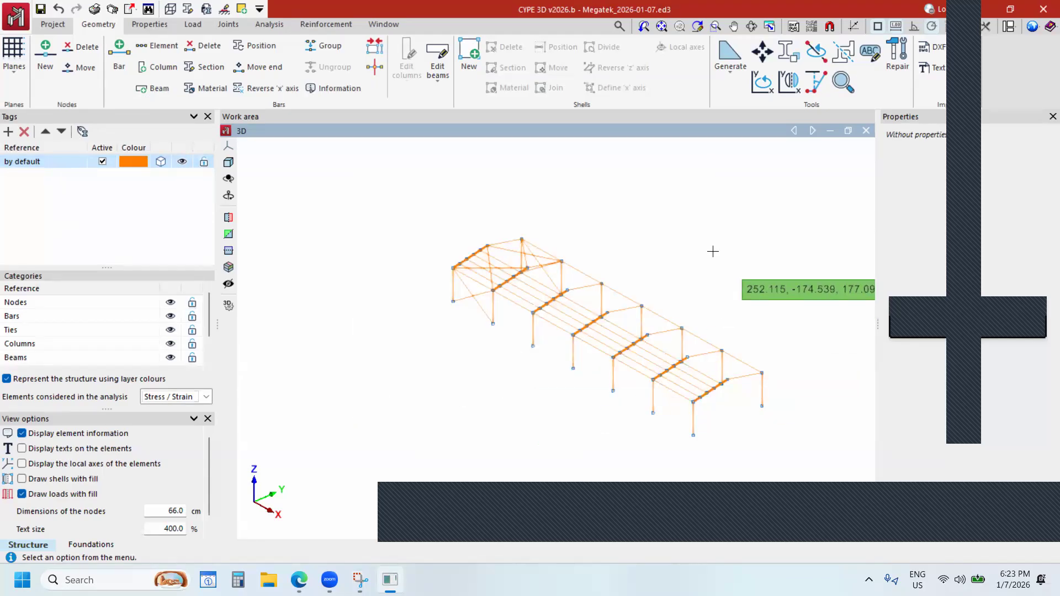
Change the "by default" layer's colour to the darkest swatch in the grey palette.
left_click(132, 162)
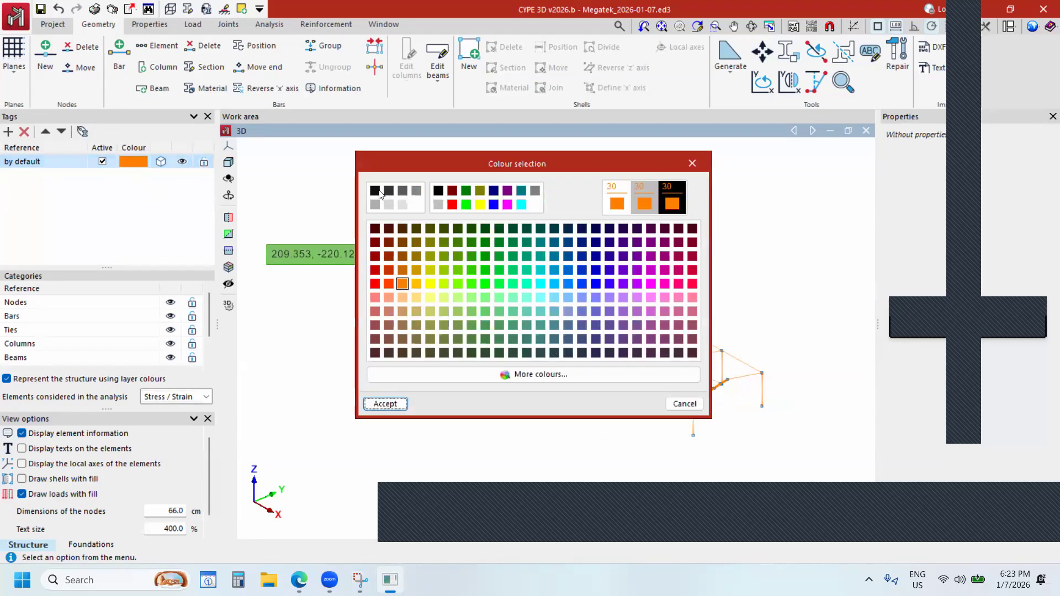
left_click(379, 191)
left_click(384, 405)
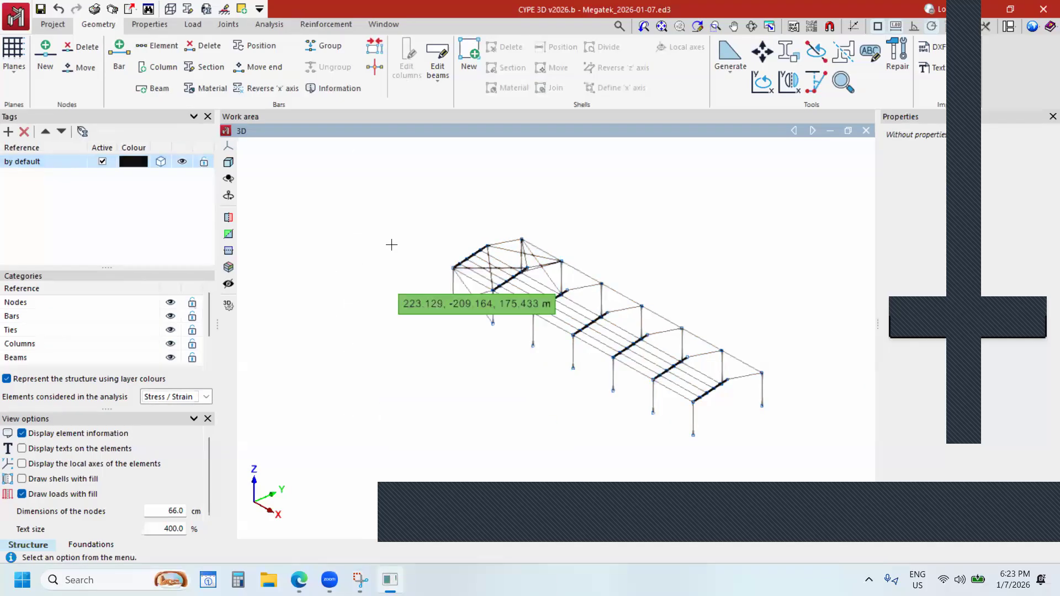
scroll(639, 362, "up", 4)
scroll(614, 351, "down", 3)
scroll(614, 350, "down", 2)
scroll(607, 375, "up", 6)
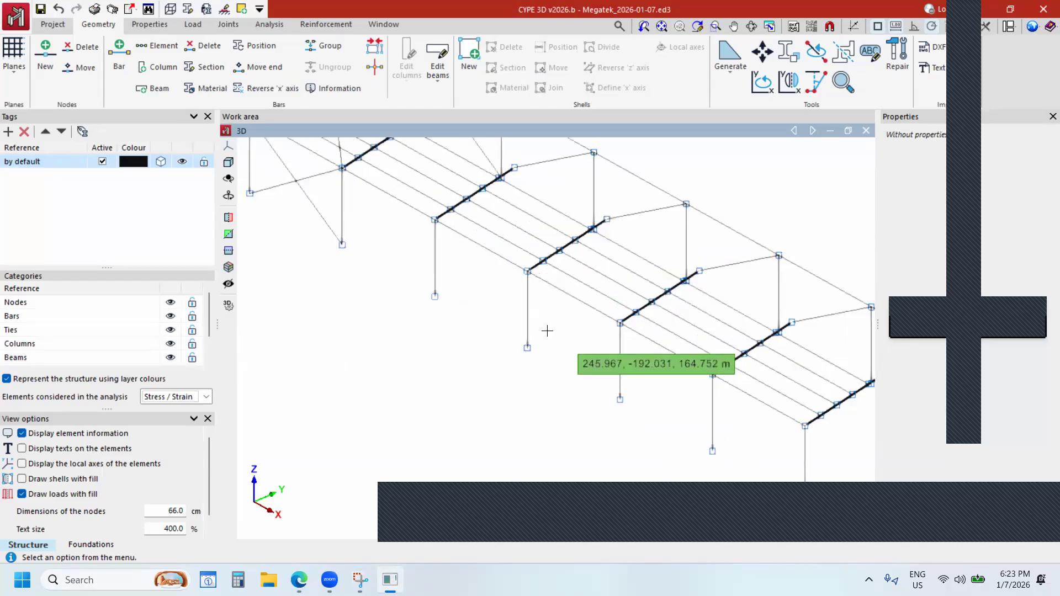
scroll(547, 331, "down", 3)
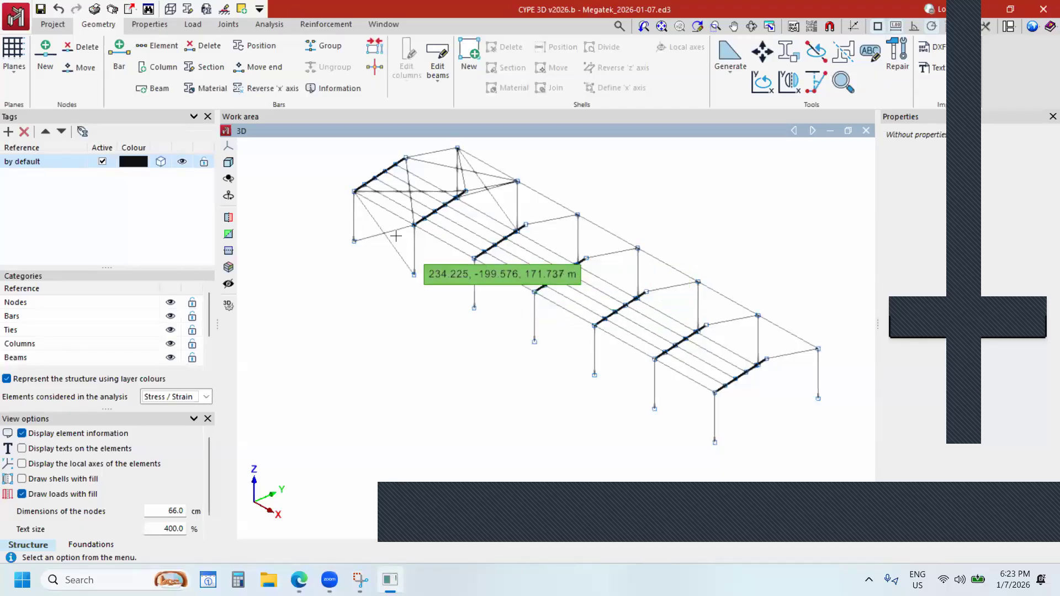
scroll(519, 260, "down", 3)
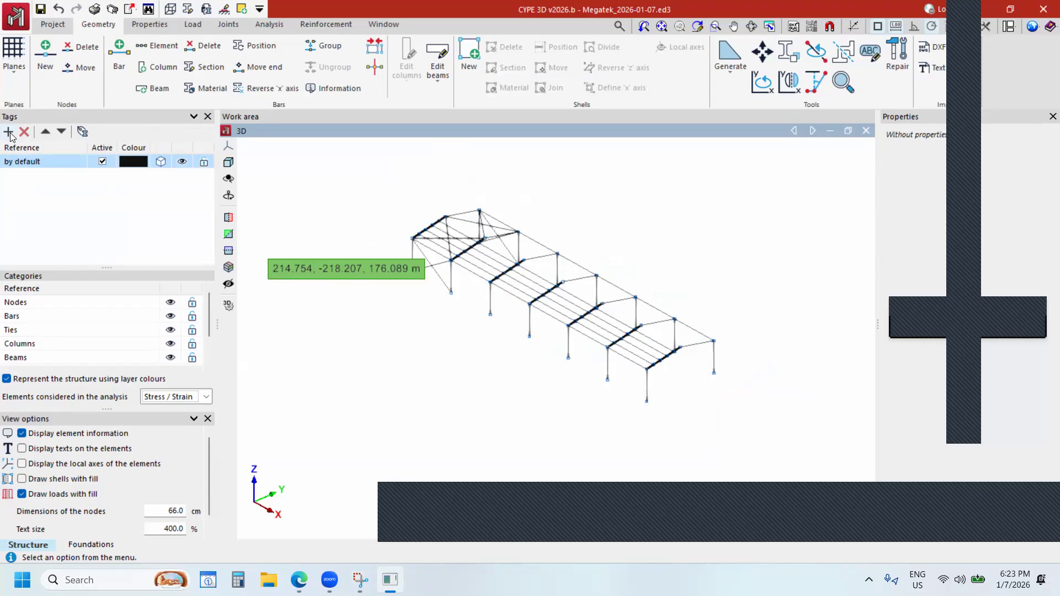
Add five new layers below the "by default" layer.
left_click(9, 132)
left_click(9, 132)
left_click(9, 131)
left_click(9, 132)
left_click(9, 132)
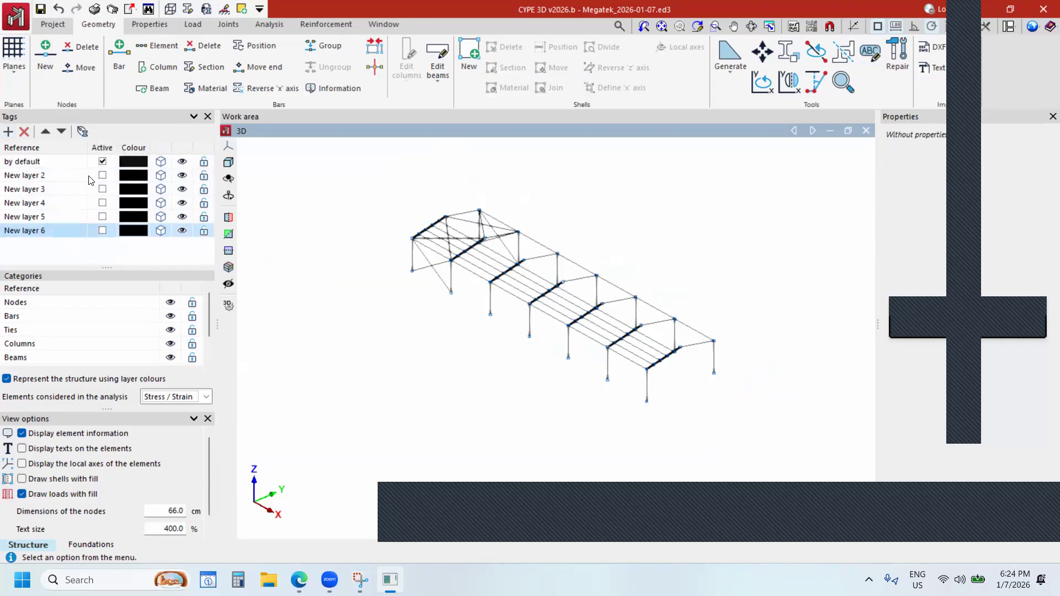
Rename the first two new layers COLUMN and RAFTER.
left_click(32, 174)
left_click(32, 175)
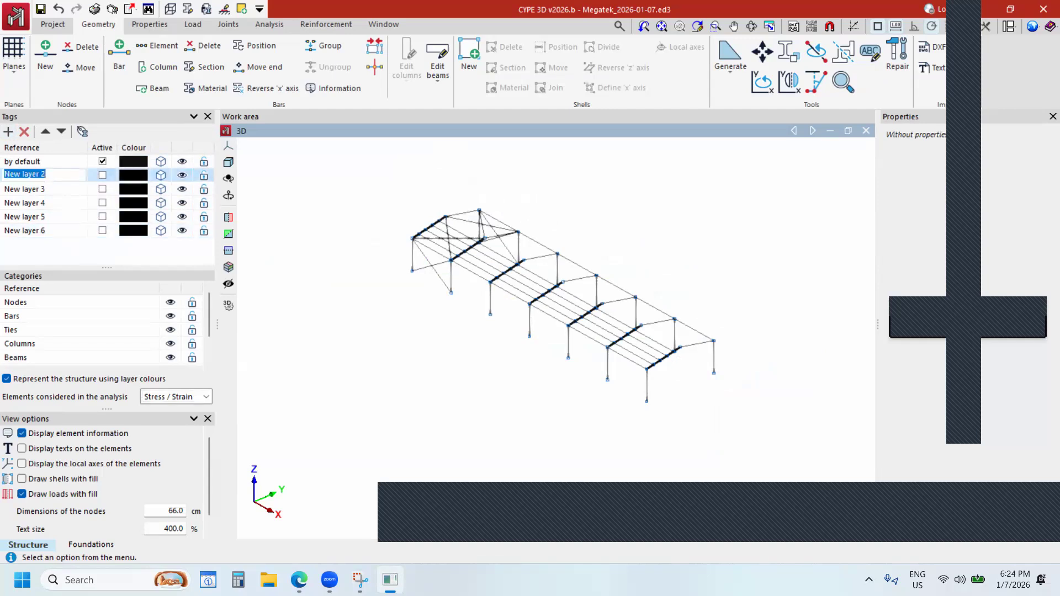
type("COLUMN")
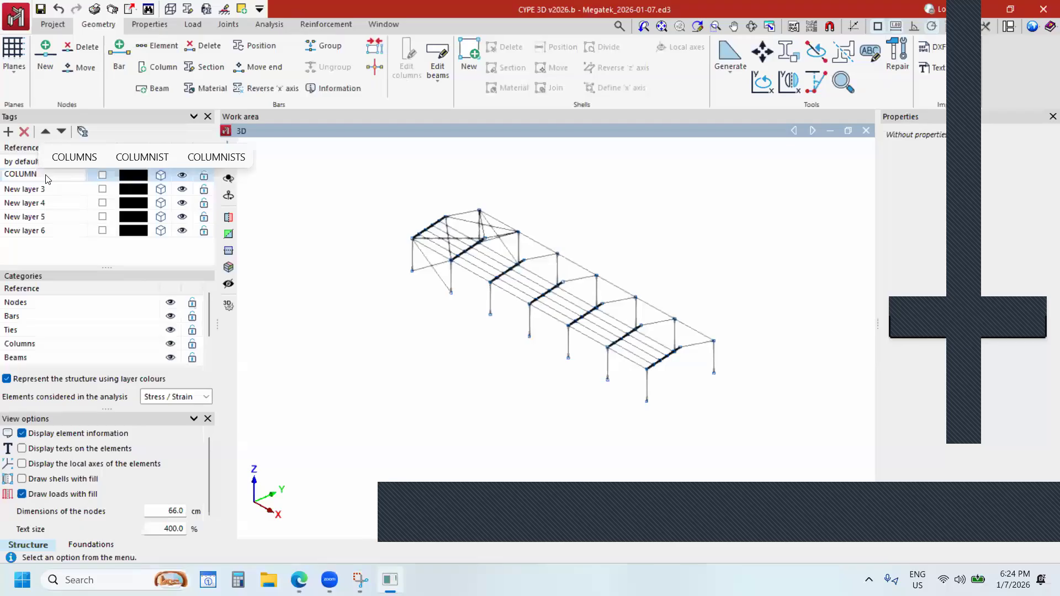
left_click(44, 189)
left_click(44, 189)
type("RAFTER")
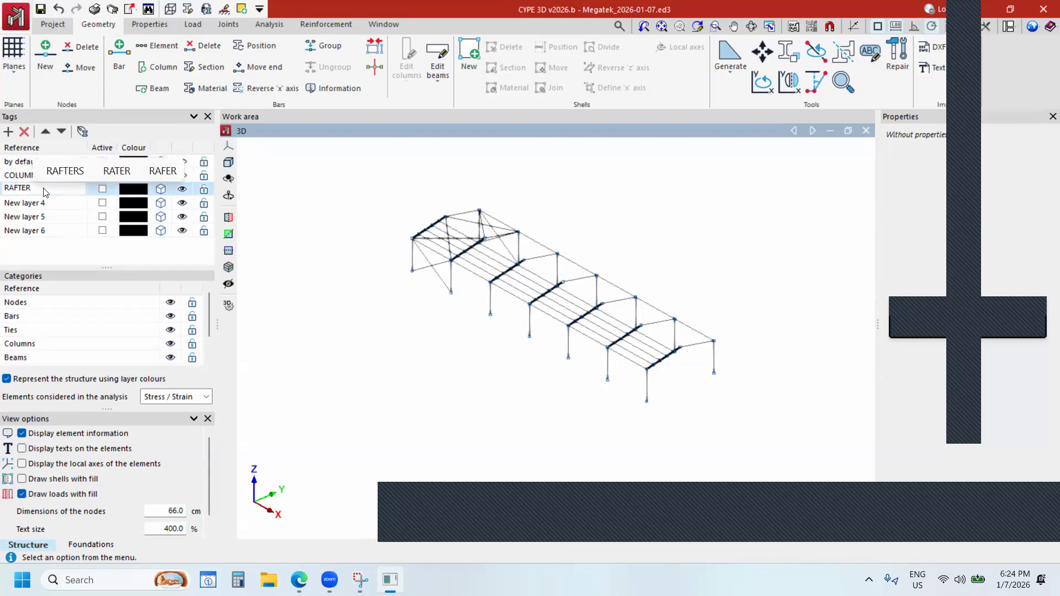
key("Return")
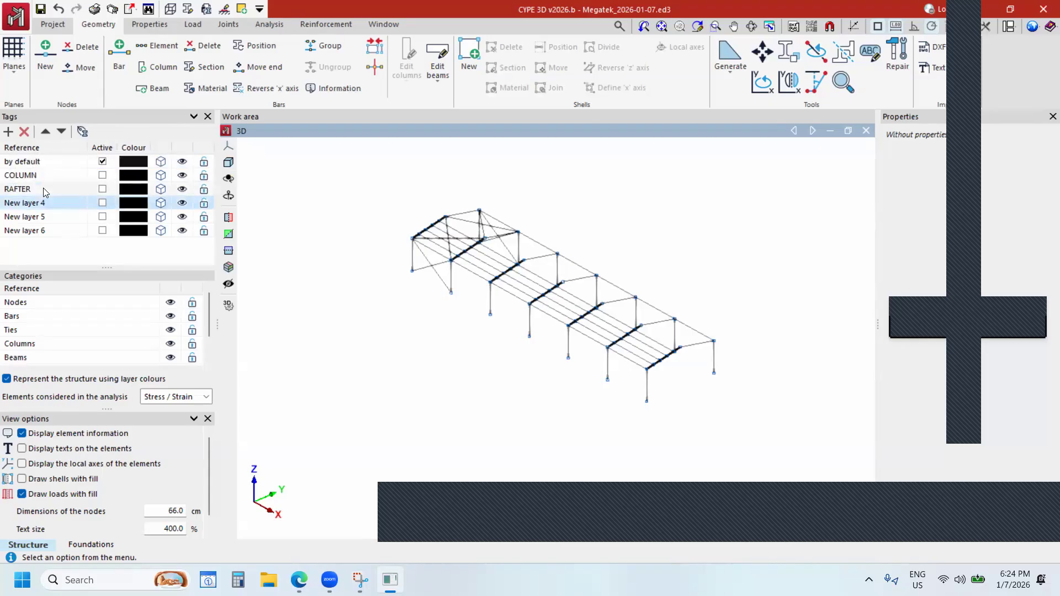
Rename the remaining three new layers TIE BEAM, PURLIN and BRACE, in that order.
key("F2")
type("TIE BEAM")
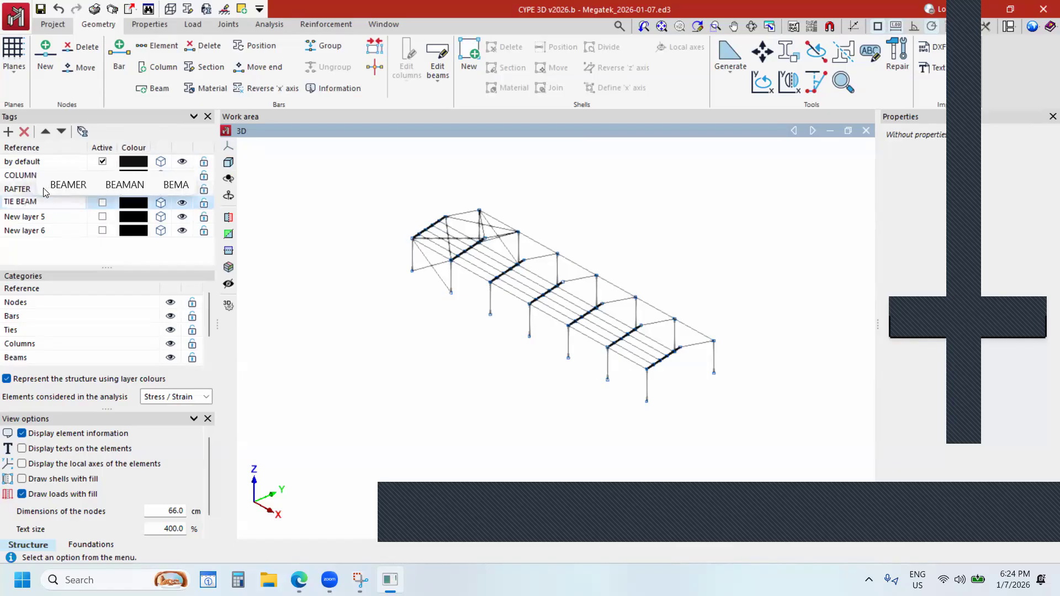
key("Return")
key("F2")
type("PURLIN")
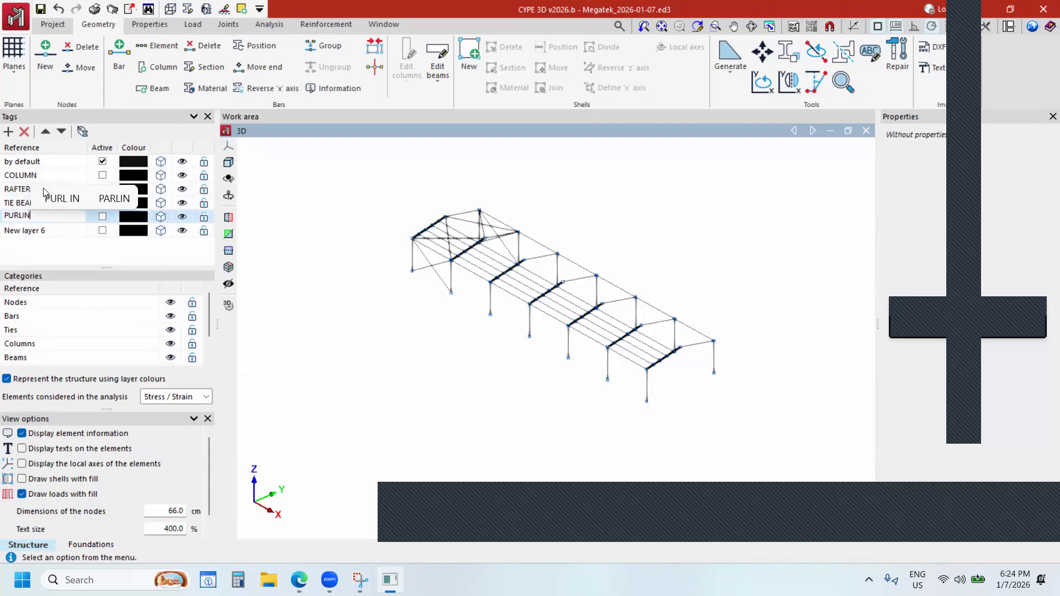
key("Return")
key("F2")
type("BRACE")
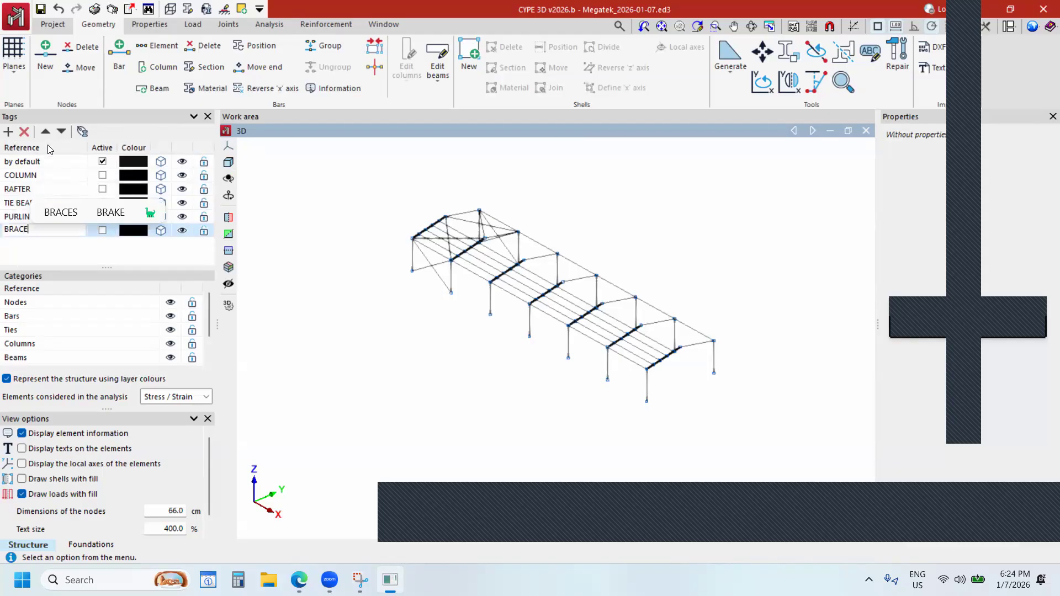
key("Return")
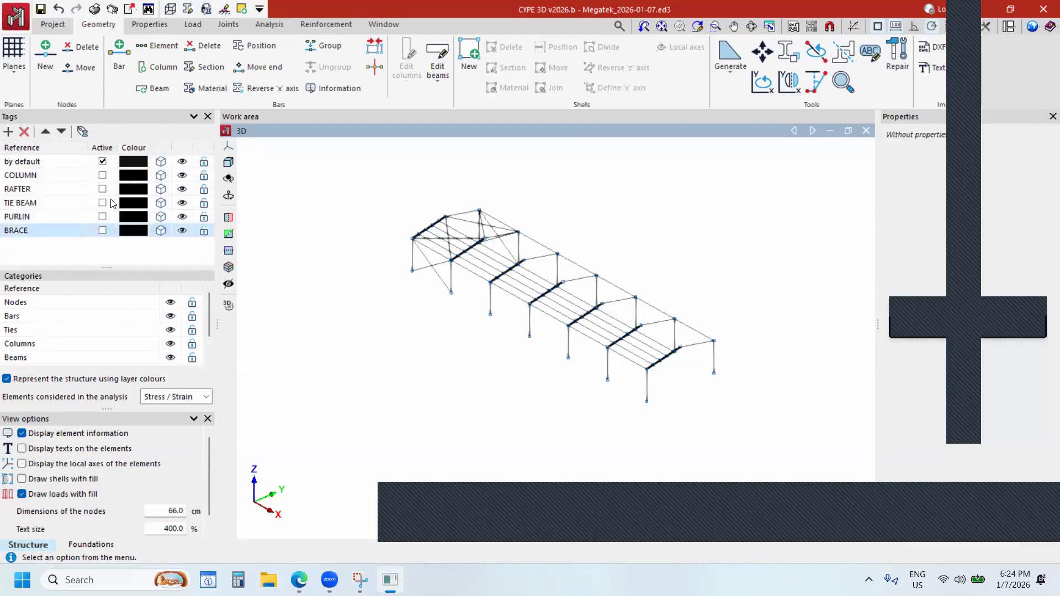
Set the COLUMN layer's colour to green 92 and the RAFTER layer's colour to bright blue.
left_click(134, 176)
left_click(486, 269)
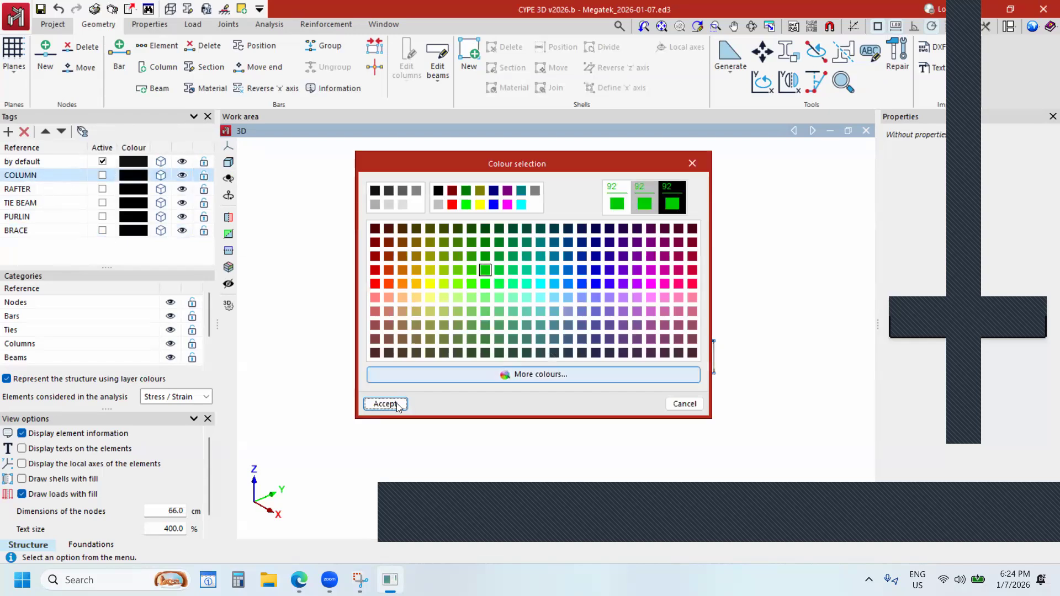
left_click(385, 404)
left_click(133, 189)
left_click(581, 283)
Set the TIE BEAM layer's colour to cyan and the PURLIN layer's colour to magenta 210.
left_click(134, 203)
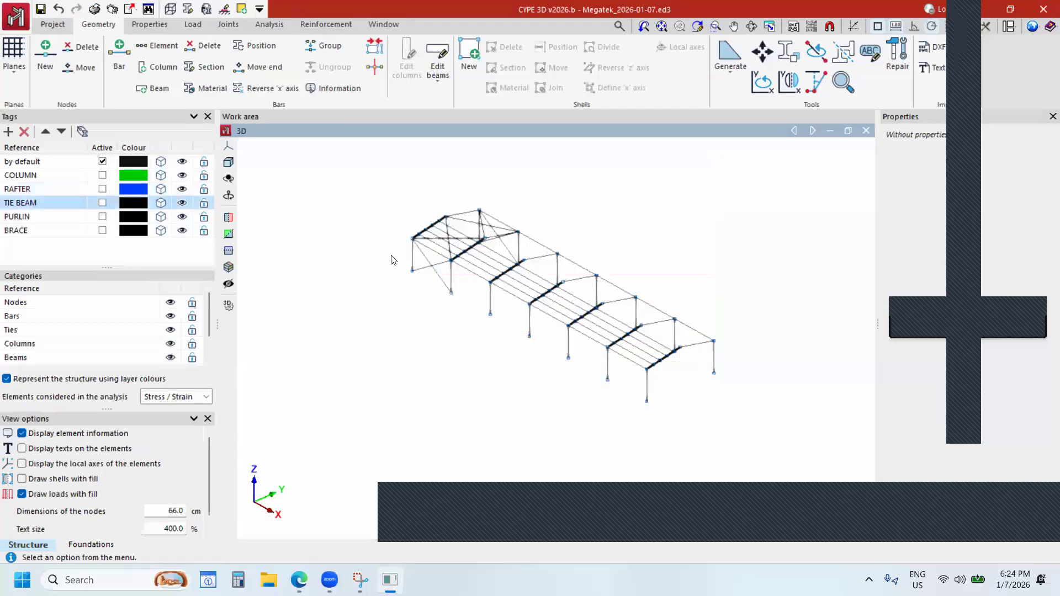
left_click(541, 283)
left_click(386, 403)
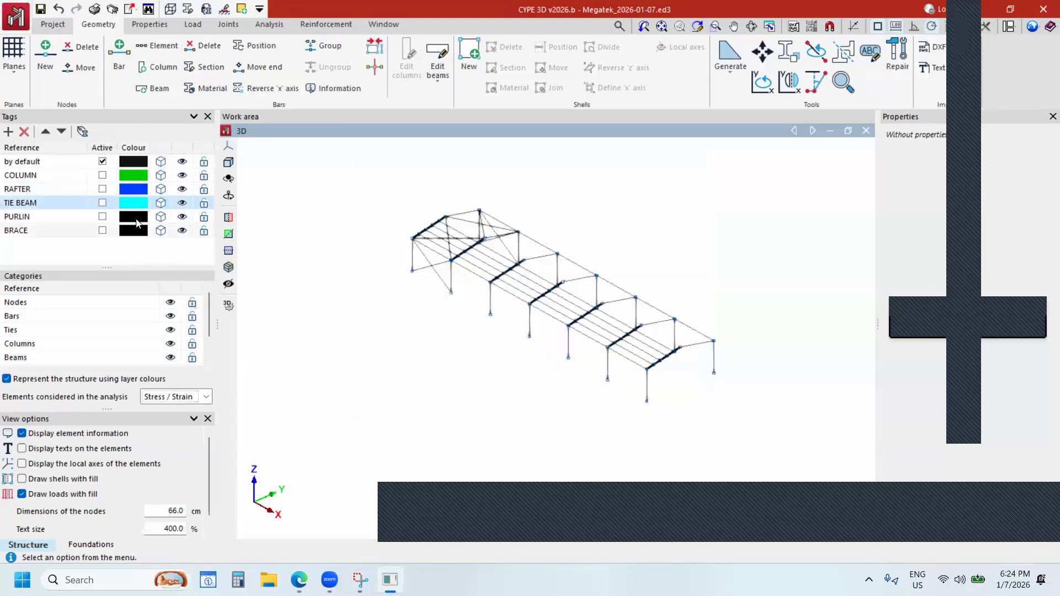
left_click(133, 216)
left_click(651, 283)
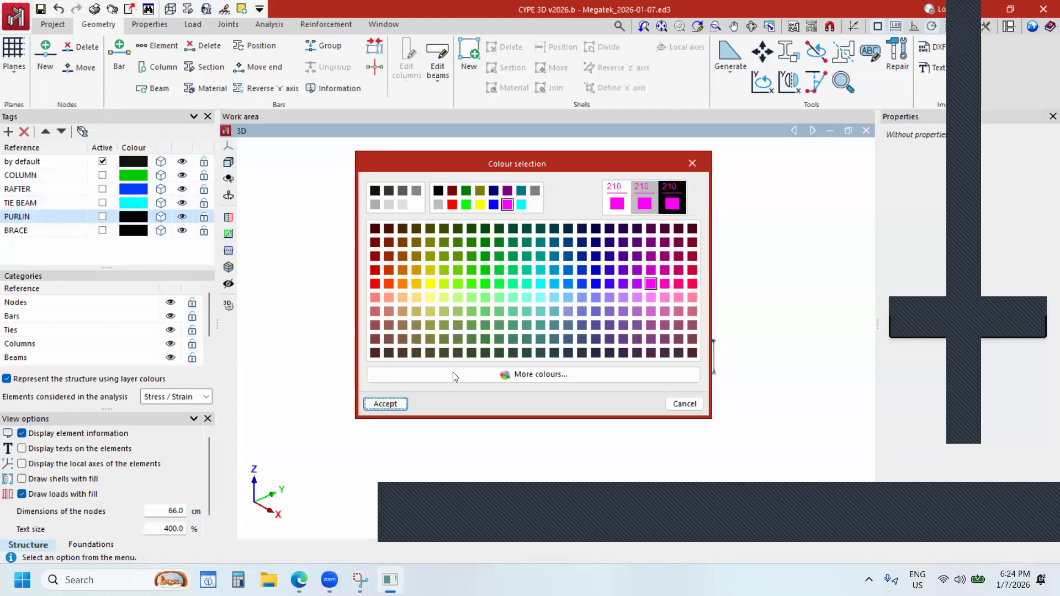
left_click(385, 403)
Set the BRACE layer's colour to the muted blue-violet 175.
left_click(133, 230)
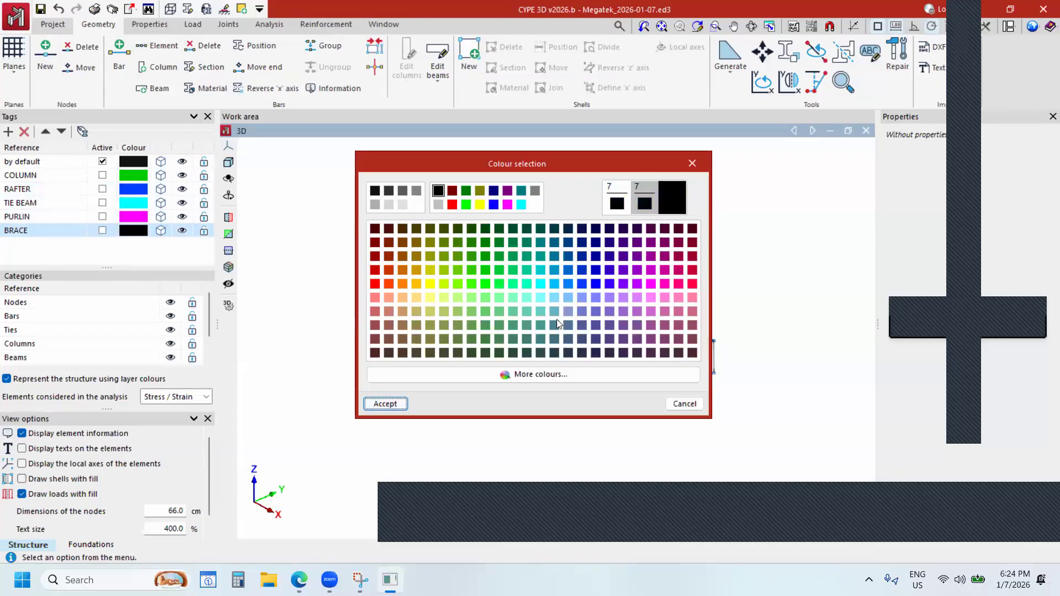
left_click(582, 338)
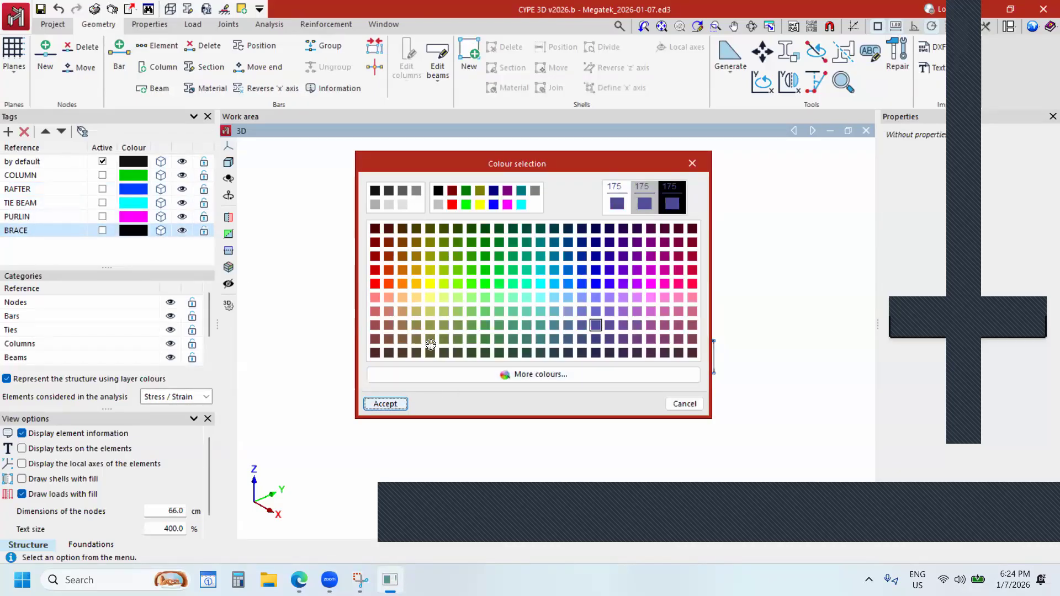
left_click(385, 404)
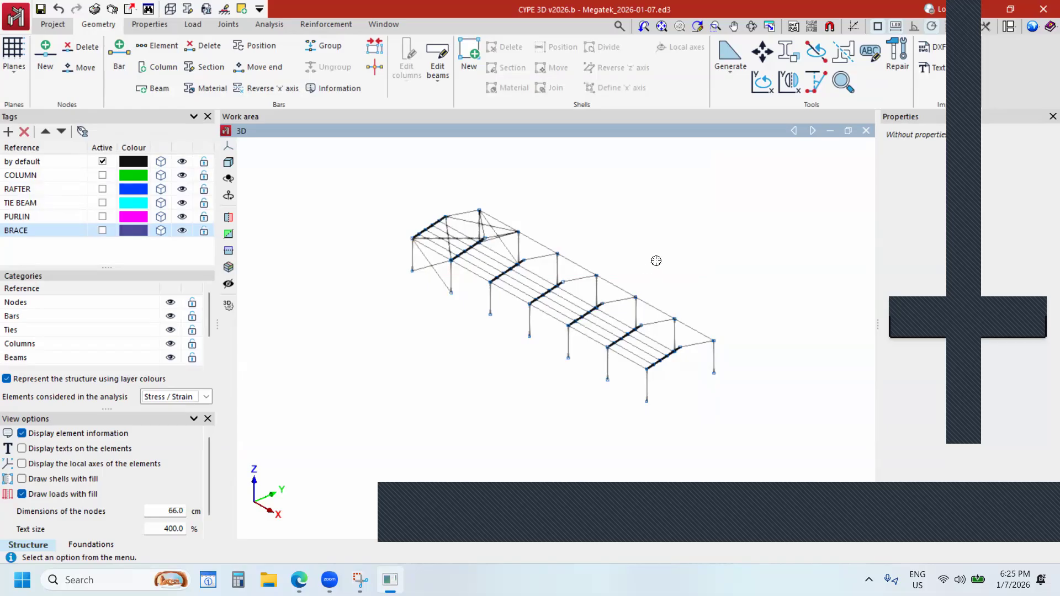
Start assigning elements to tags and, in the YZ view, select the bars crossing mid-height of both column lines.
left_click(82, 130)
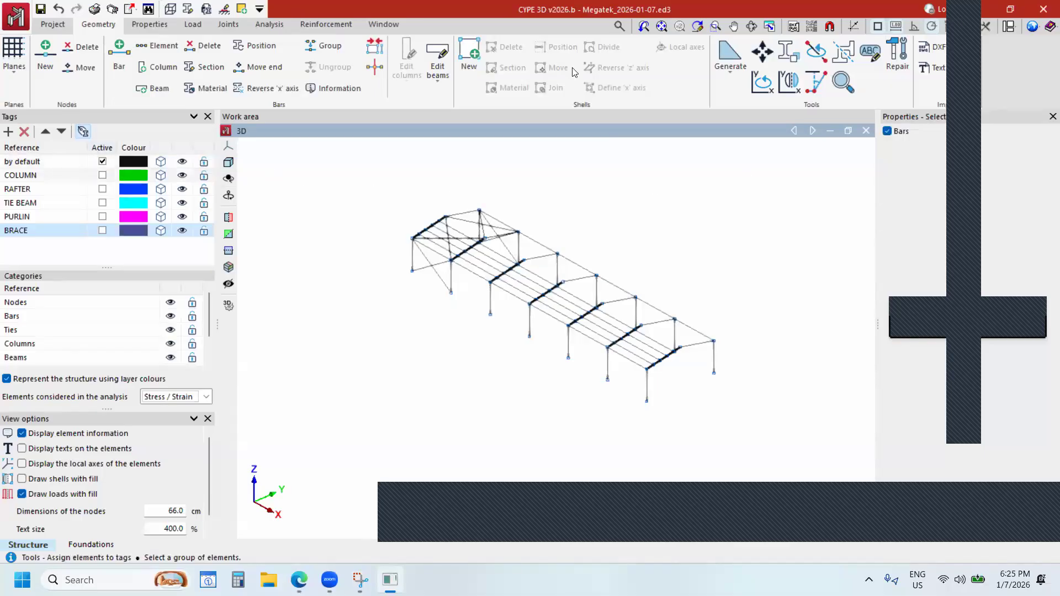
key("ctrl")
key("ctrl")
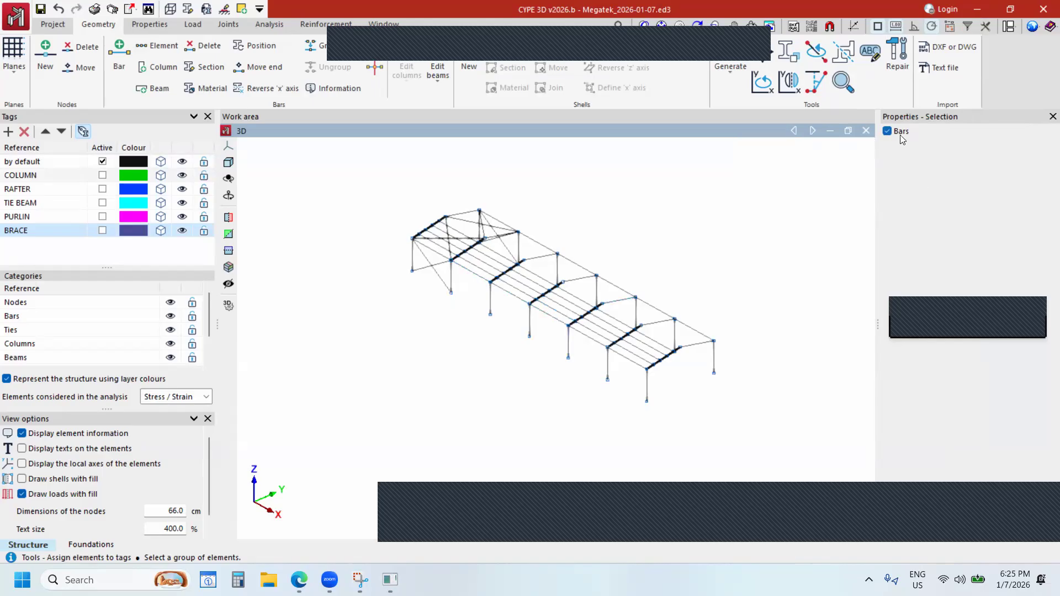
left_click(229, 151)
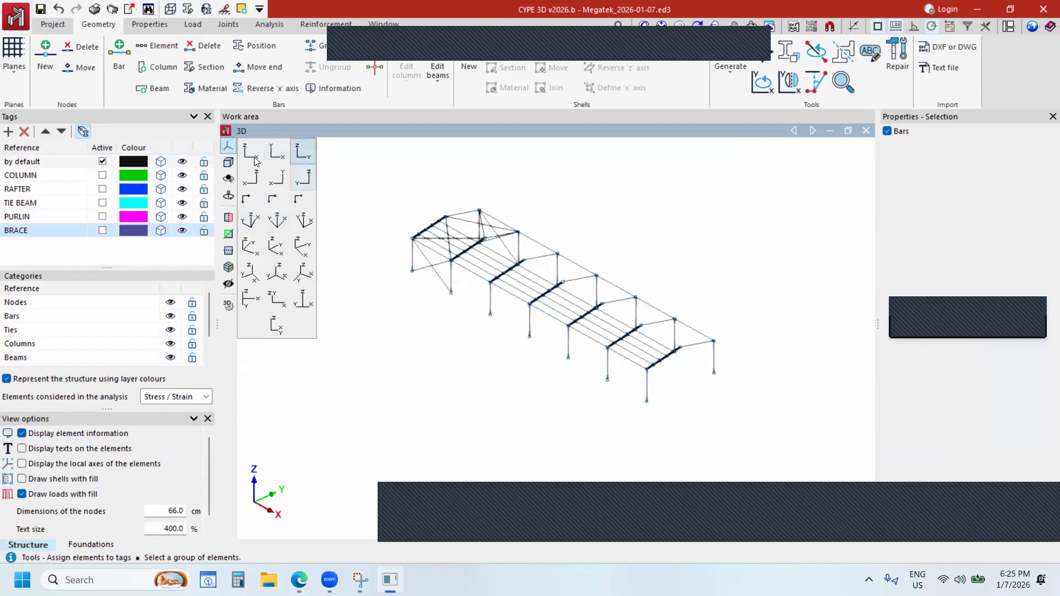
left_click(261, 155)
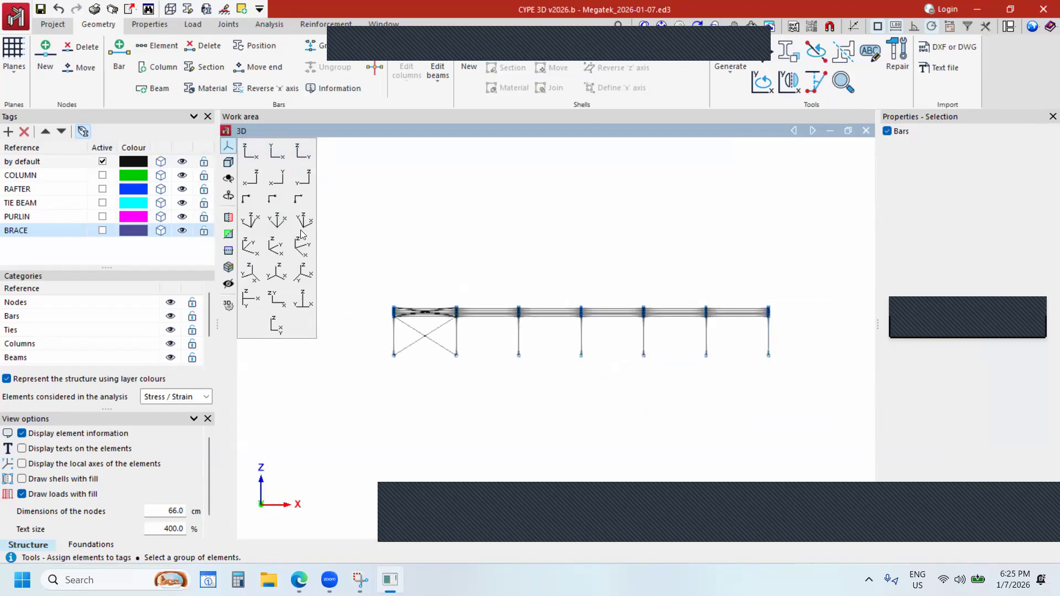
left_click(303, 151)
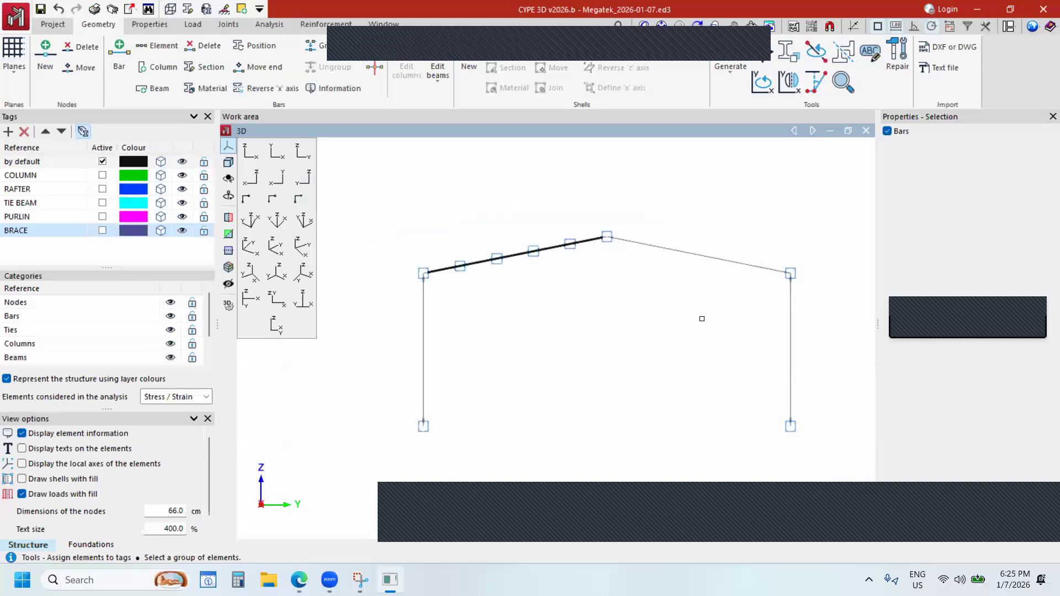
left_click_drag(829, 318, 409, 374)
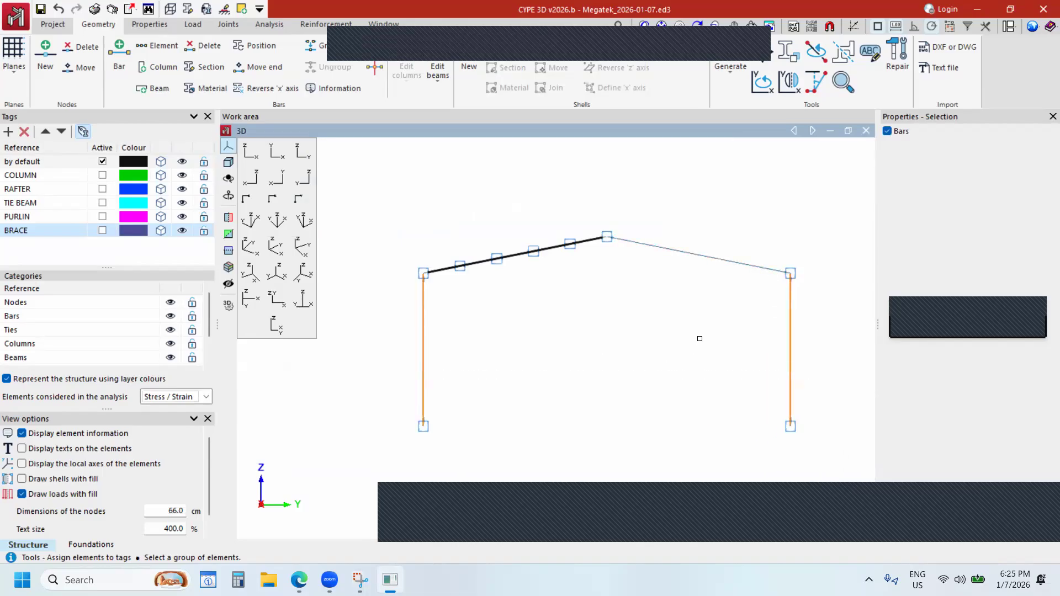
Remove the diagonal wall braces on both sides of the end bay from the selection, keeping only the columns.
left_click(276, 246)
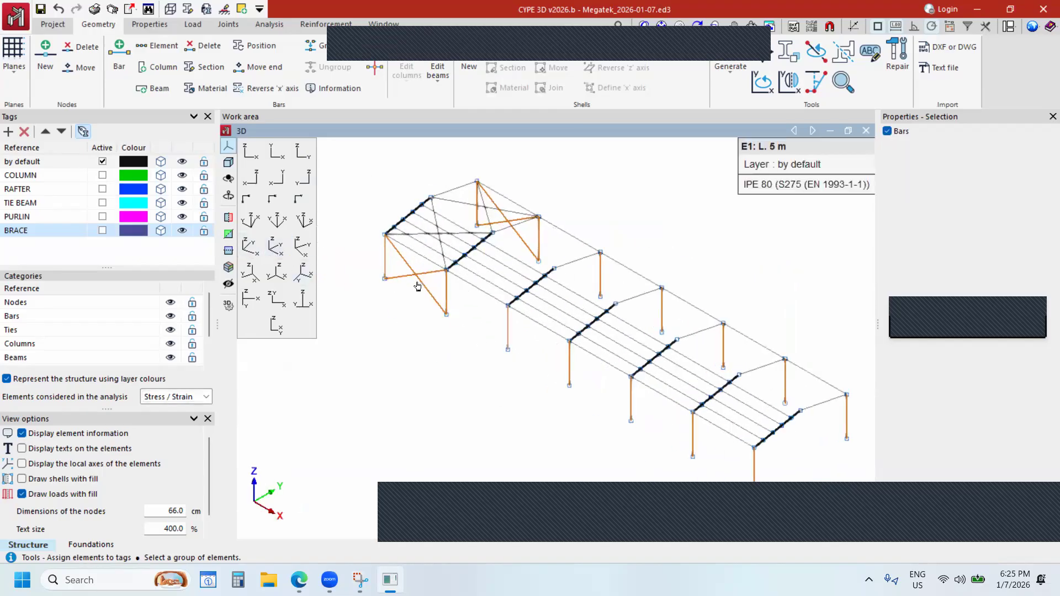
scroll(399, 298, "up", 2)
scroll(399, 299, "up", 1)
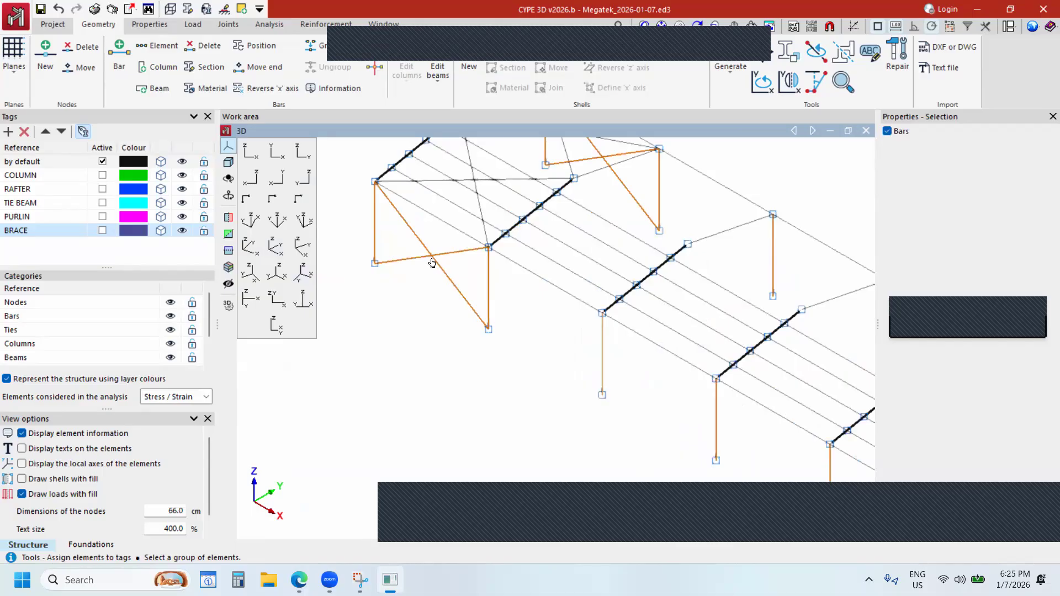
scroll(442, 398, "down", 2)
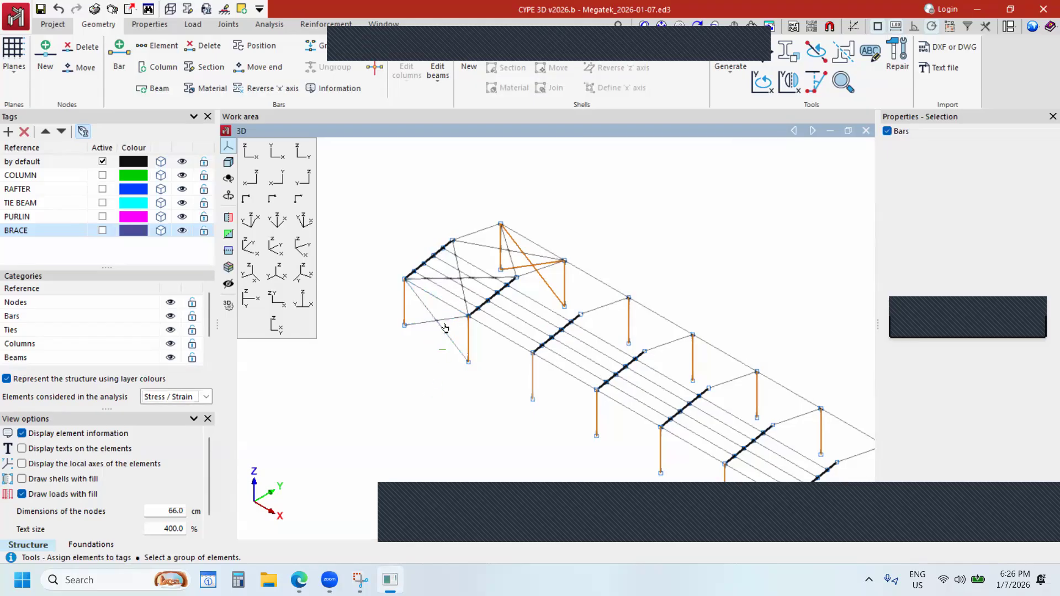
scroll(471, 347, "down", 2)
middle_click_drag(639, 321, 464, 299, "shift")
scroll(731, 345, "up", 4)
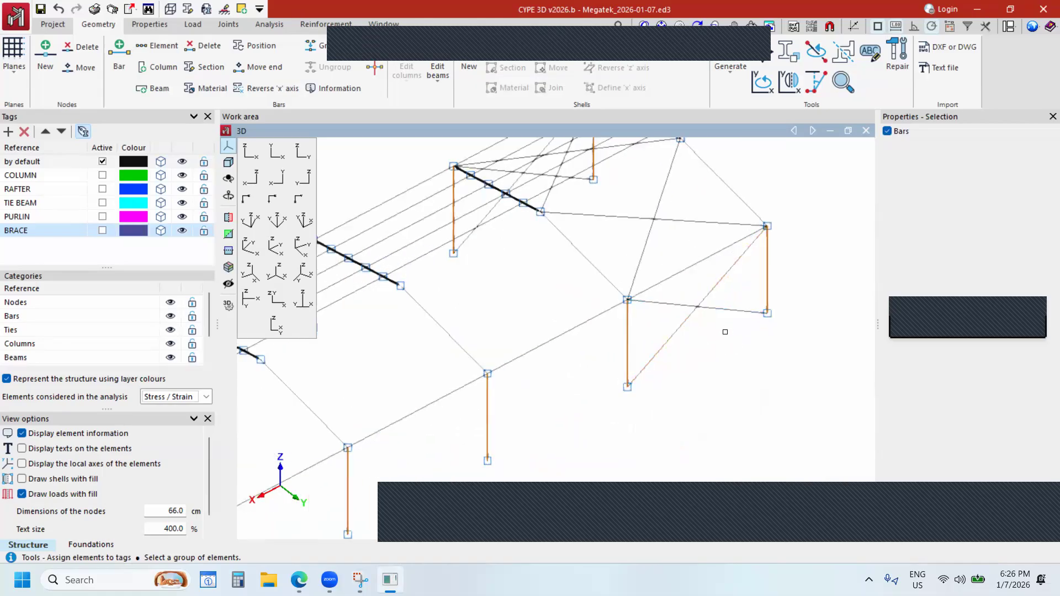
scroll(724, 331, "down", 4)
middle_click_drag(632, 400, 795, 358, "shift")
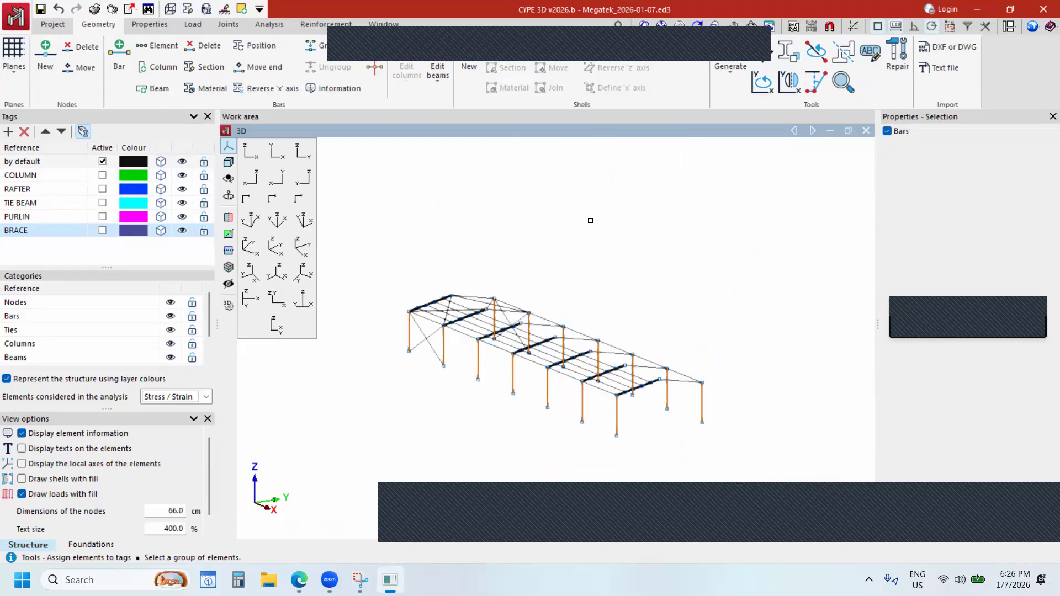
Assign the selected columns to the COLUMN layer with the Replace operation, without the "by default" tag.
right_click(591, 223)
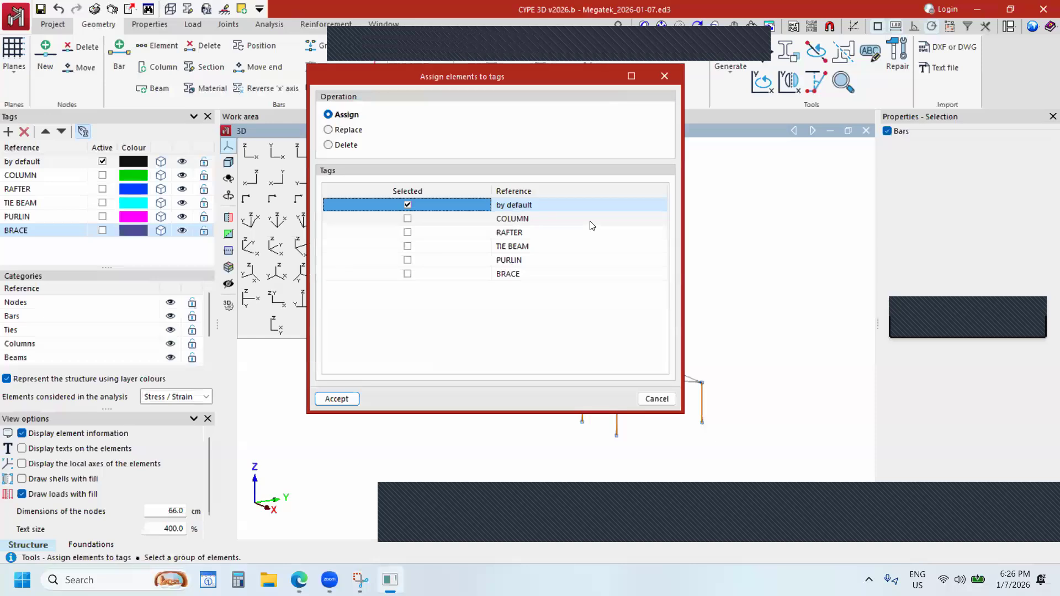
left_click_drag(506, 80, 568, 97)
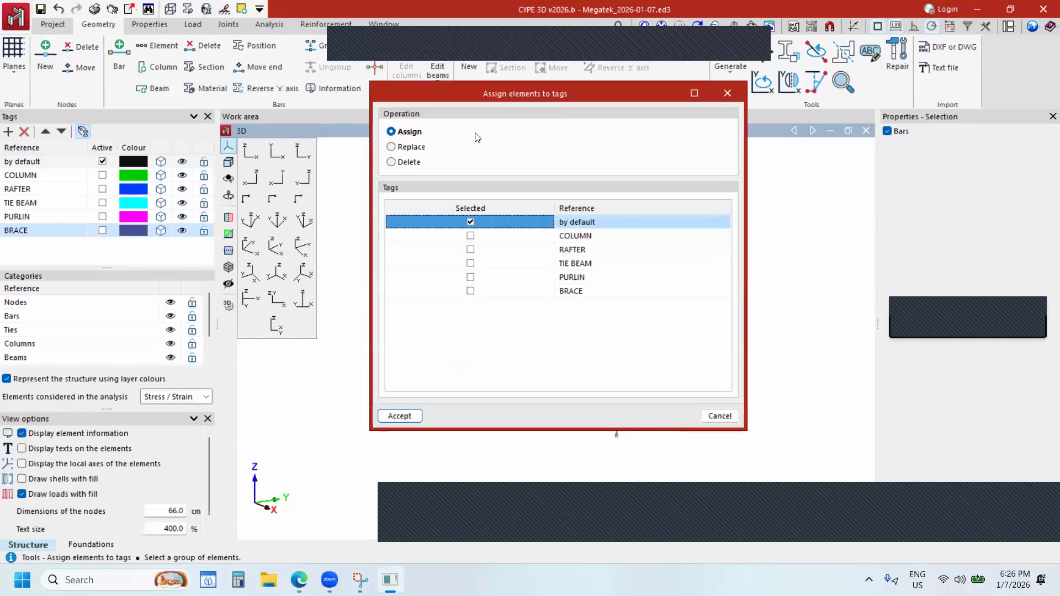
left_click(403, 149)
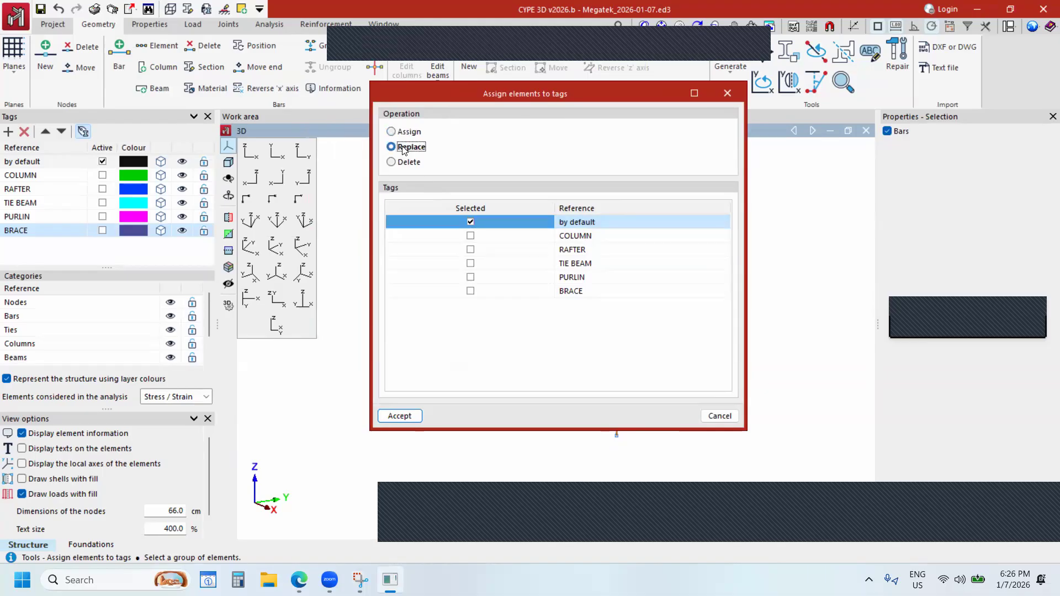
left_click(470, 221)
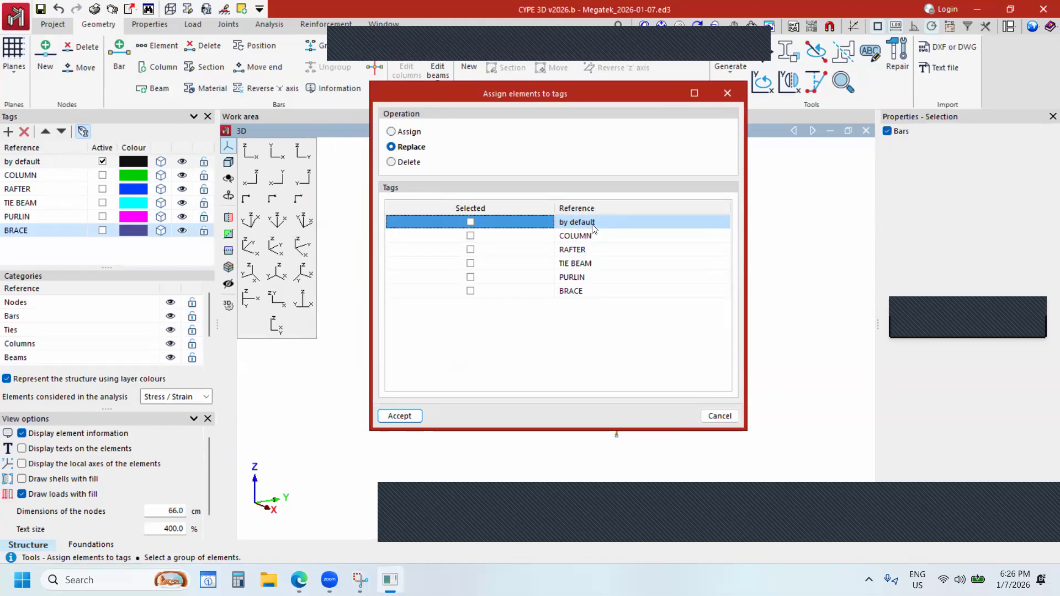
left_click(470, 236)
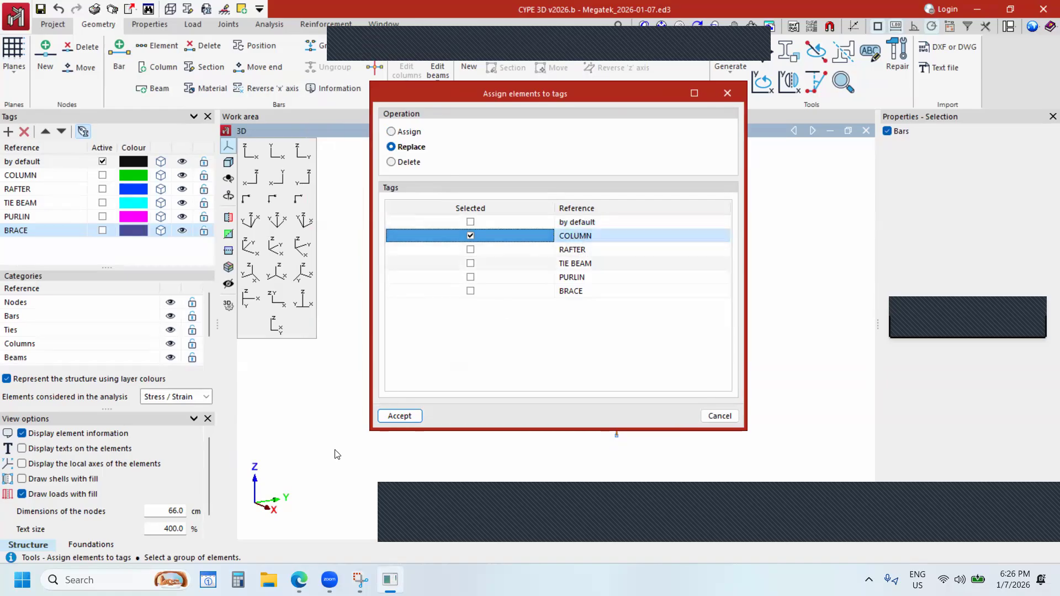
left_click(400, 417)
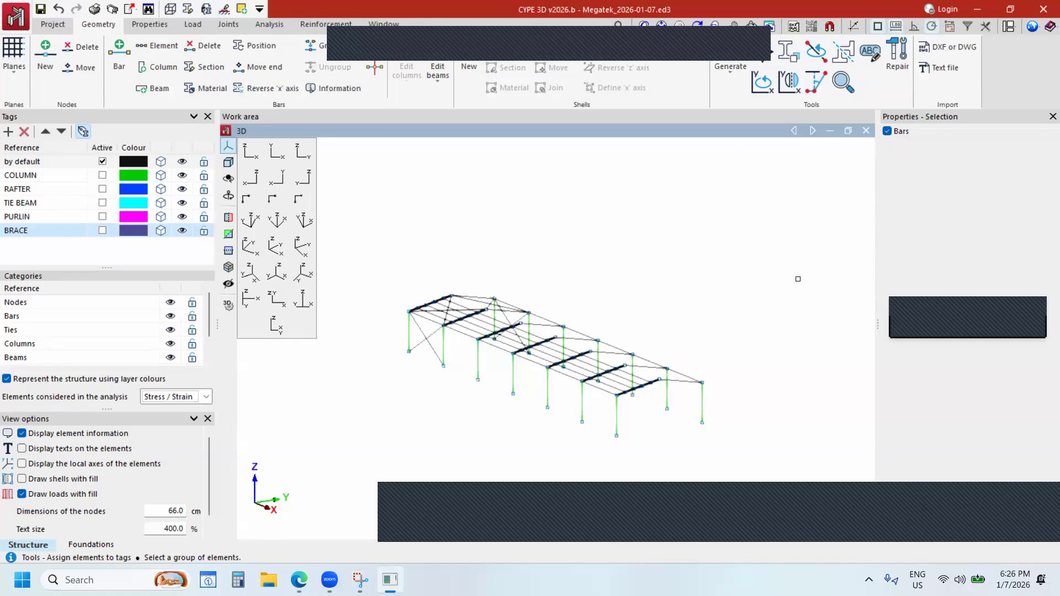
Hide the COLUMN layer and select the bars along the roof slope without purlins in the YZ view.
left_click(182, 175)
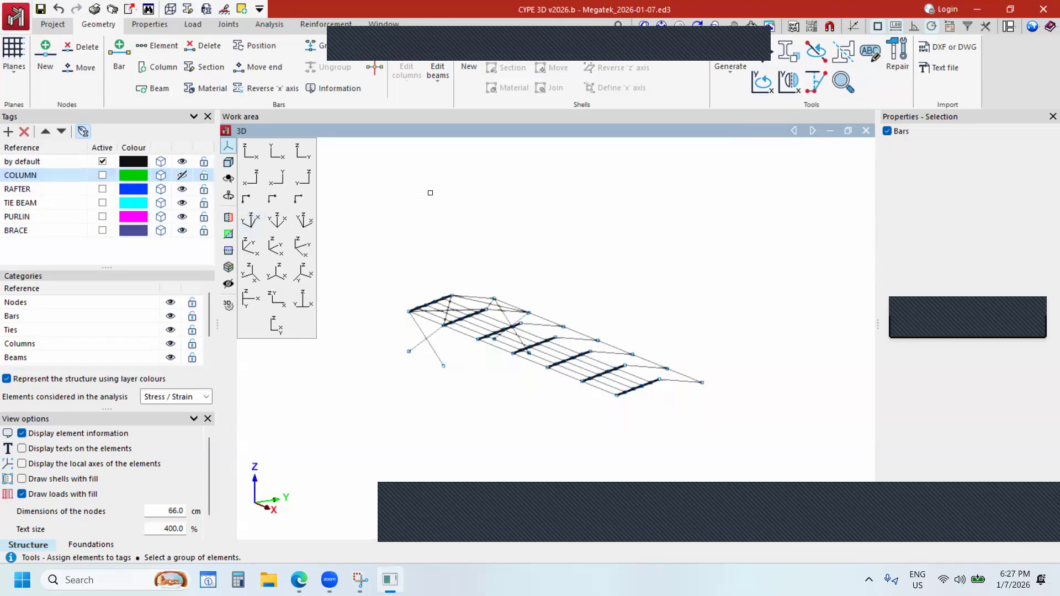
left_click(302, 157)
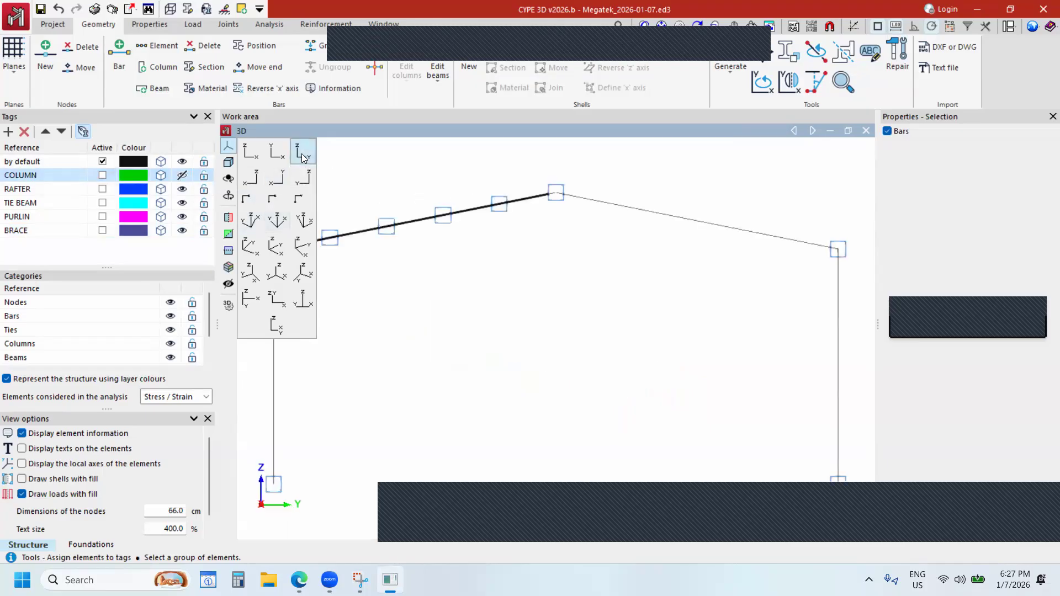
scroll(746, 314, "down", 1)
scroll(746, 314, "up", 1)
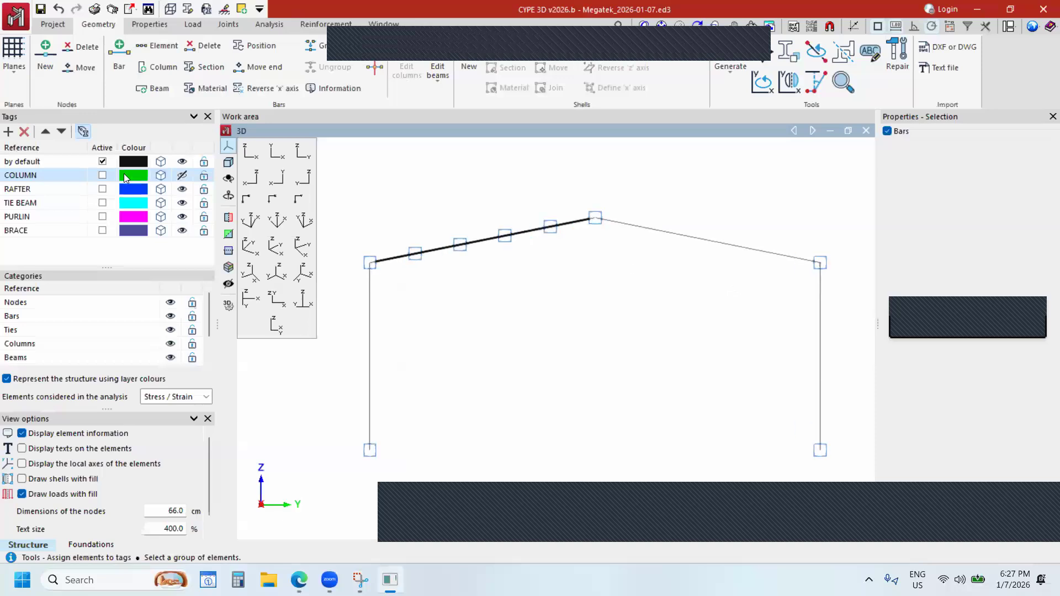
left_click_drag(702, 210, 685, 271)
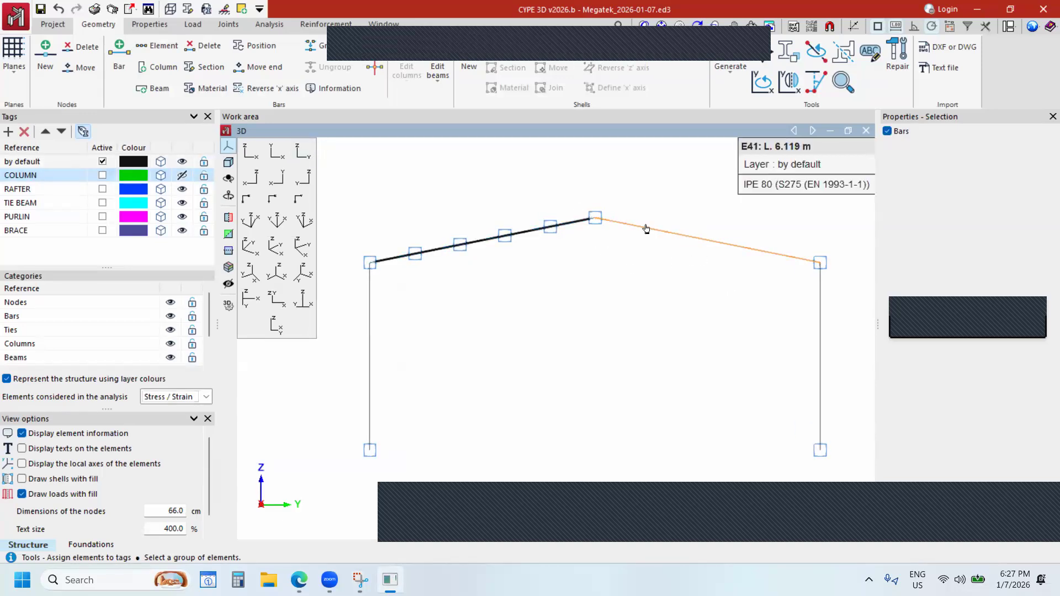
left_click_drag(668, 199, 652, 272)
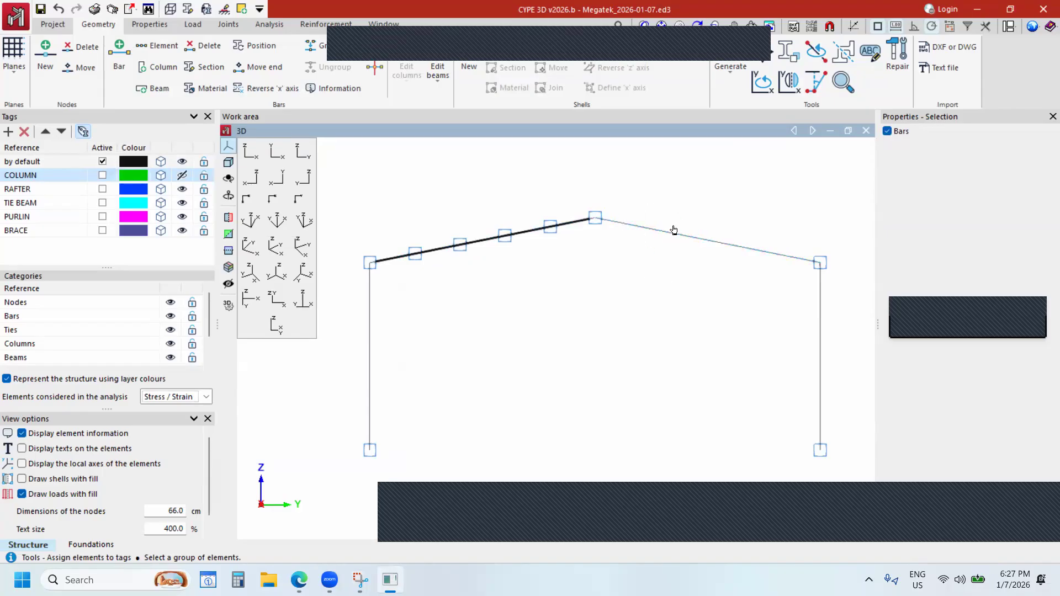
scroll(657, 214, "up", 4)
scroll(512, 236, "up", 3)
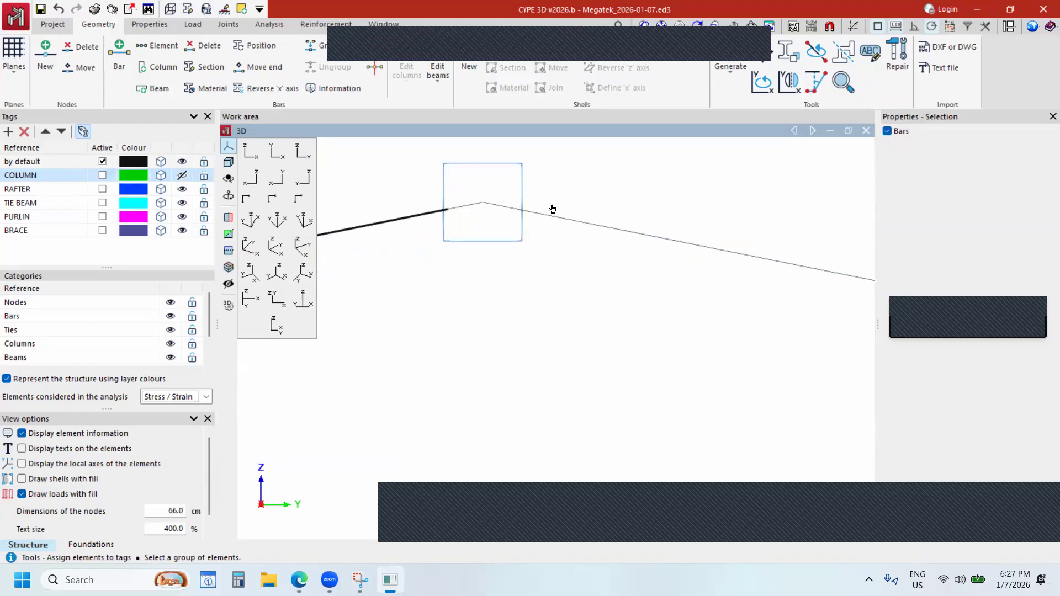
left_click_drag(554, 197, 537, 255)
scroll(614, 290, "down", 6)
middle_click_drag(572, 246, 612, 295, "shift")
scroll(612, 295, "down", 5)
scroll(557, 229, "down", 5)
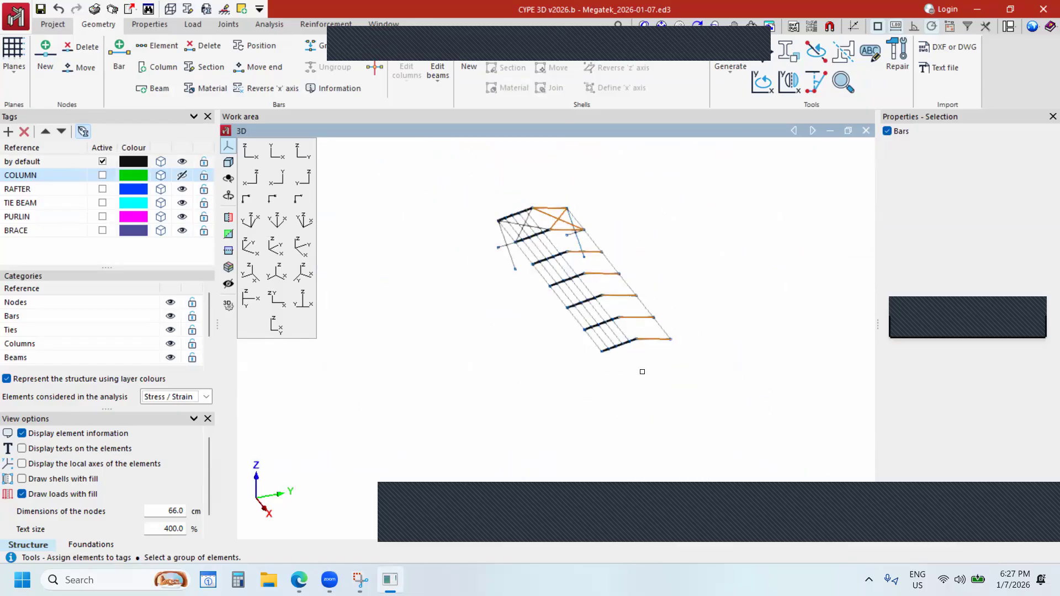
Add the bars along the purlin-carrying roof slope to the selection in the YZ view.
scroll(642, 371, "up", 2)
left_click(303, 152)
scroll(594, 307, "down", 2)
scroll(564, 254, "up", 2)
scroll(565, 255, "up", 2)
left_click(546, 209)
scroll(588, 280, "down", 5)
middle_click_drag(617, 343, 637, 360, "shift")
scroll(637, 361, "down", 3)
scroll(589, 267, "up", 4)
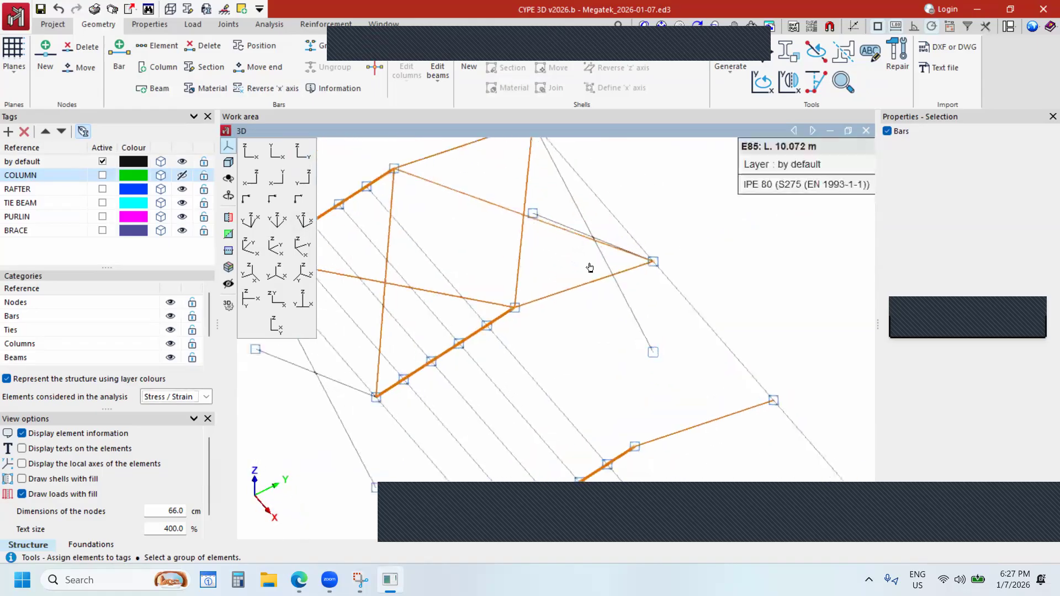
scroll(590, 268, "down", 2)
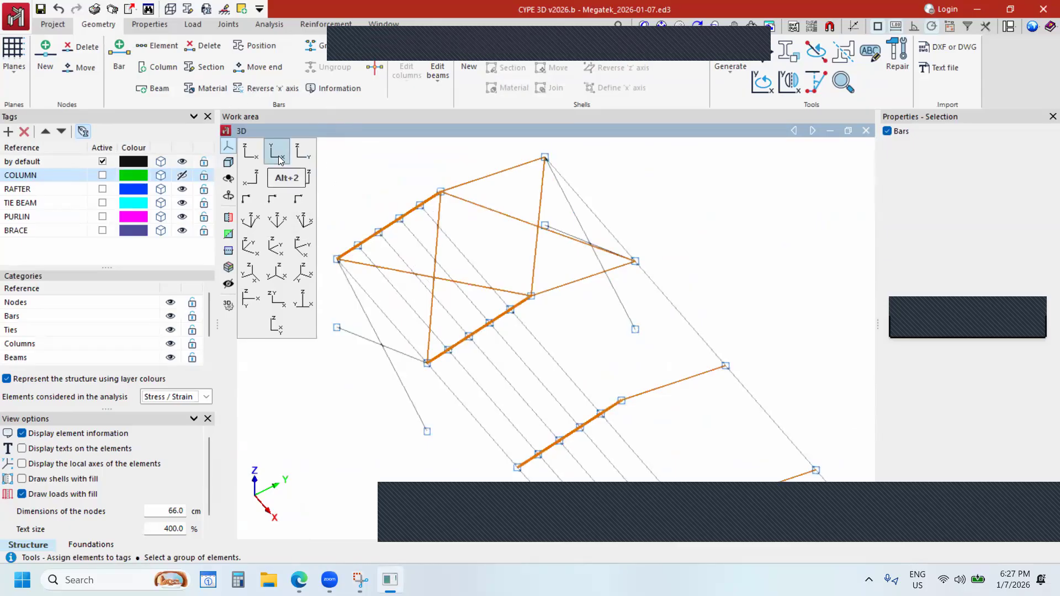
Remove the end-bay roof cross-braces from the selection in the XY plan view, keeping only the rafters.
left_click(279, 158)
scroll(577, 267, "down", 2)
scroll(508, 251, "up", 3)
left_click_drag(463, 201, 425, 419)
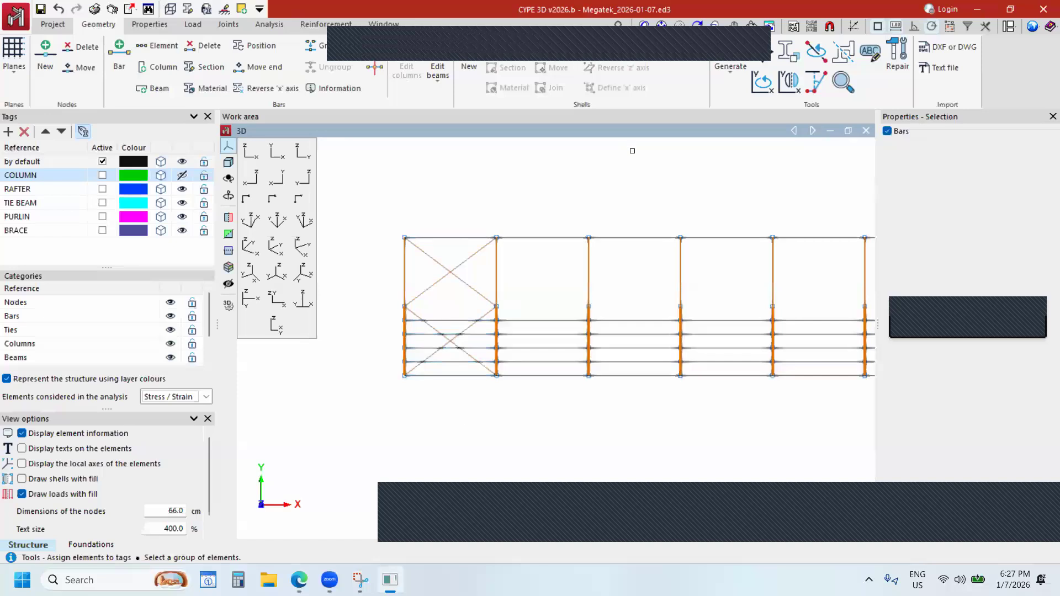
middle_click_drag(570, 379, 462, 286)
scroll(671, 255, "down", 3)
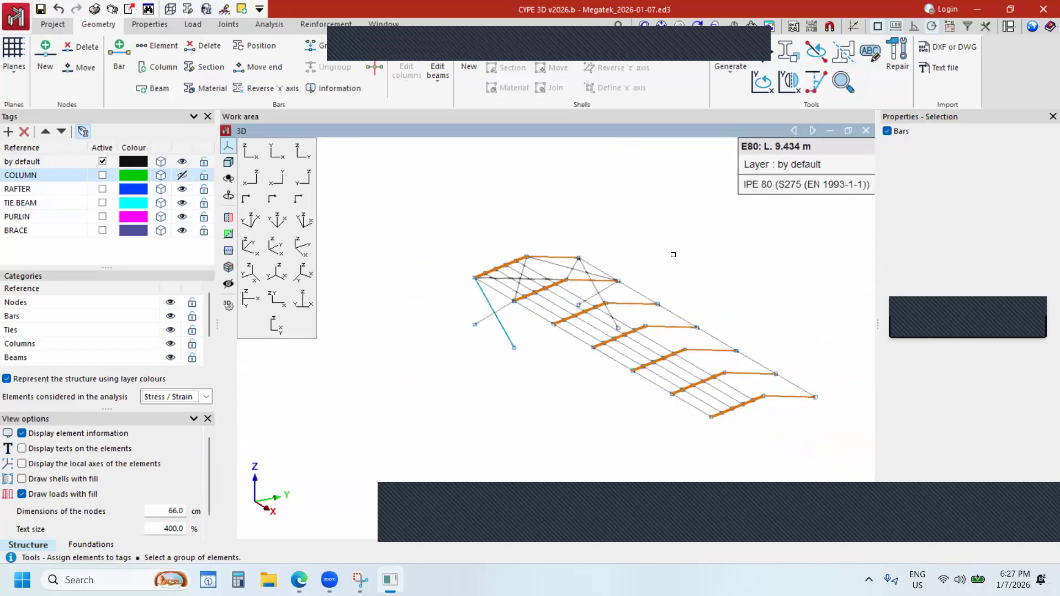
Assign the selected rafters to the RAFTER layer with the Replace operation, without the "by default" tag.
right_click(671, 254)
left_click(408, 147)
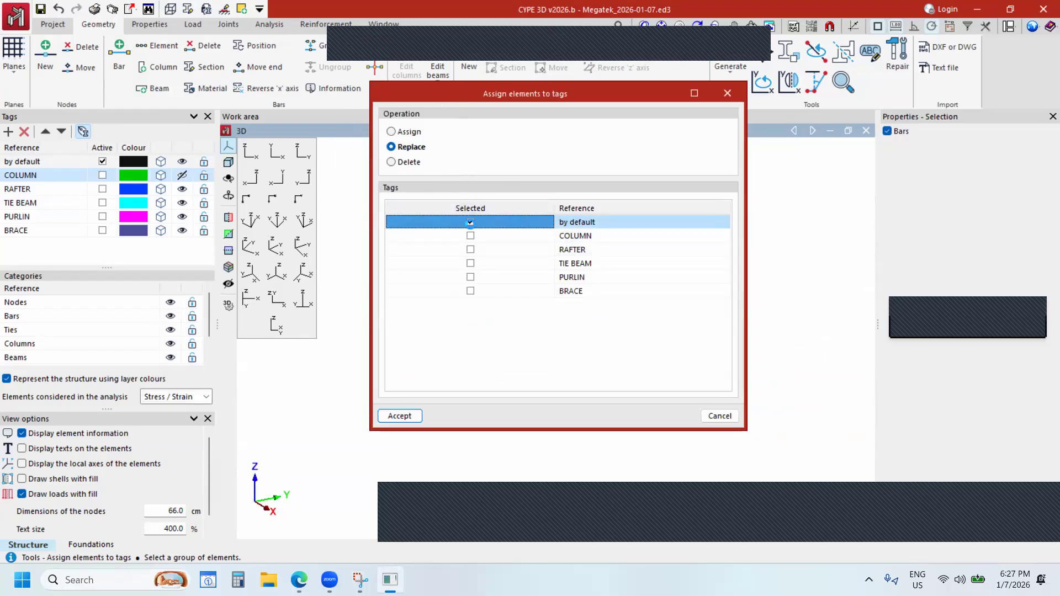
left_click(469, 222)
left_click(470, 250)
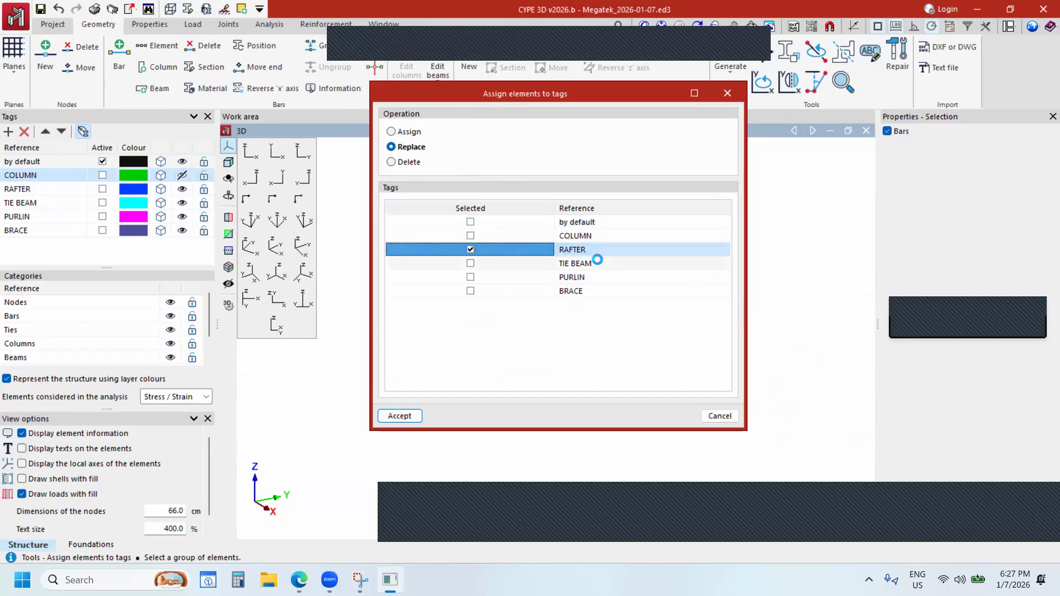
left_click(413, 416)
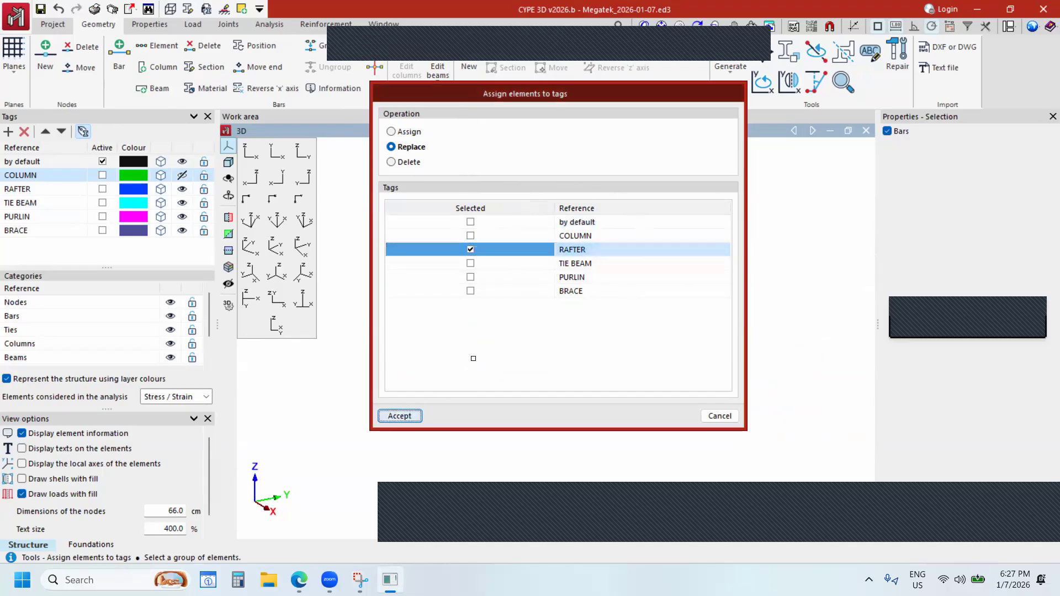
Hide the RAFTER layer and select the longitudinal bars along both eaves in the YZ view.
left_click(183, 190)
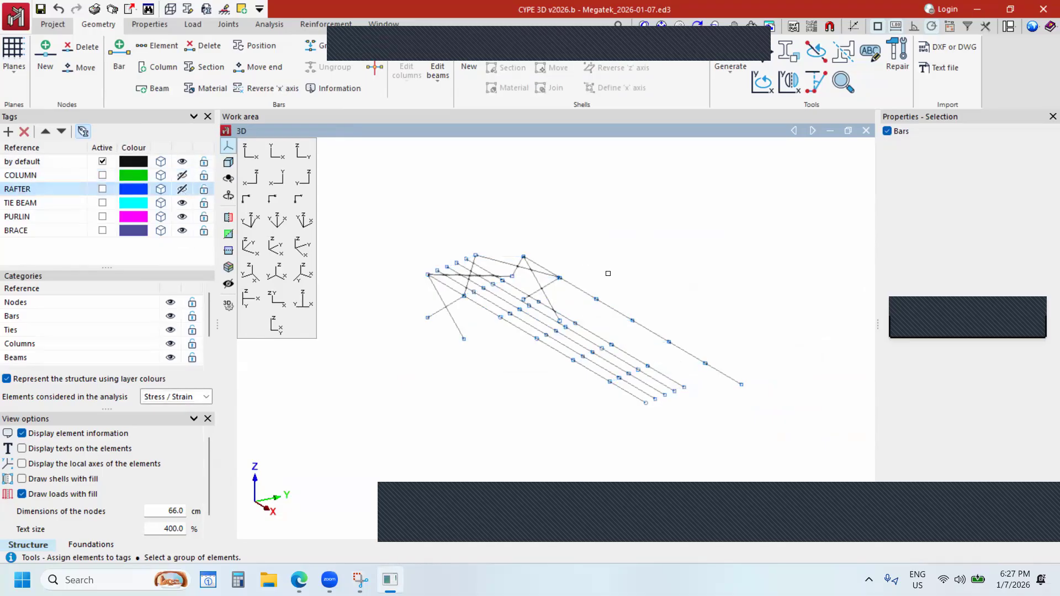
mouse_move(585, 346)
middle_mouse_down()
mouse_move(635, 355)
mouse_move(584, 372)
mouse_move(580, 336)
mouse_move(564, 332)
mouse_move(589, 335)
middle_mouse_up()
scroll(589, 335, "down", 2)
left_click(303, 155)
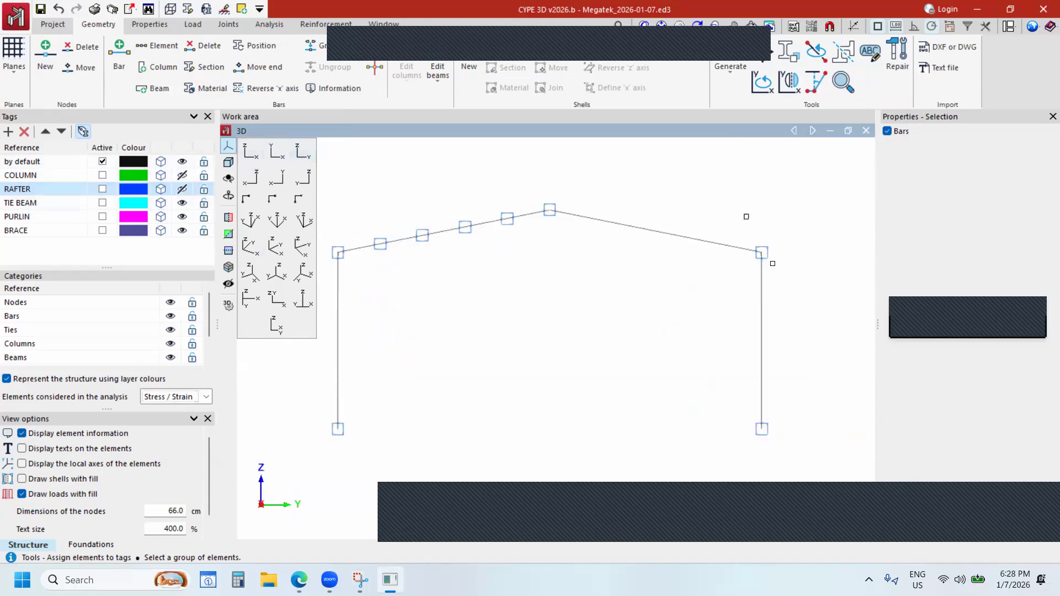
scroll(783, 265, "down", 1)
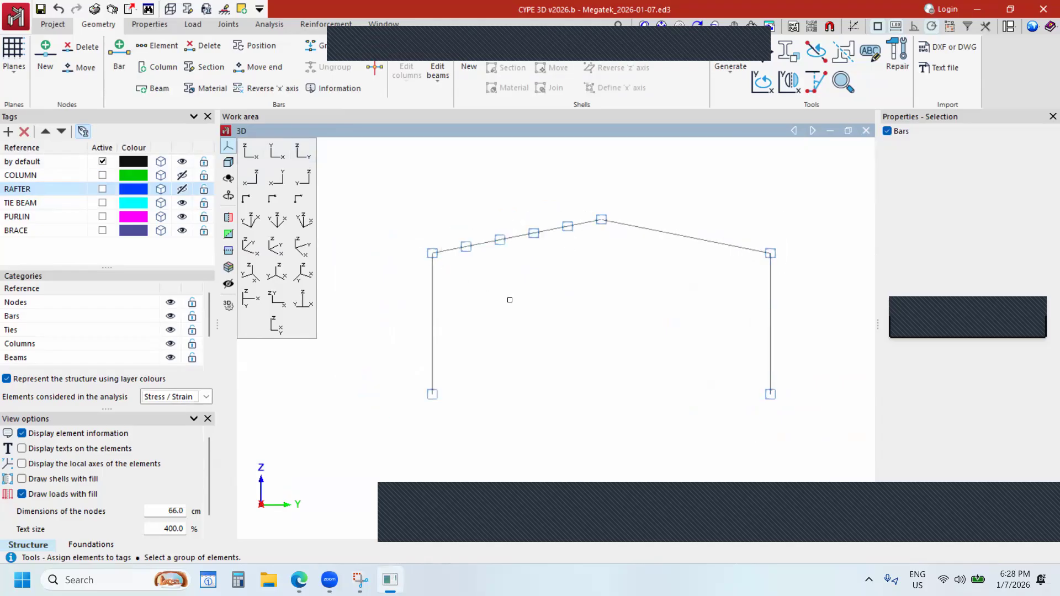
middle_click_drag(547, 322, 542, 301, "shift")
scroll(557, 305, "down", 2)
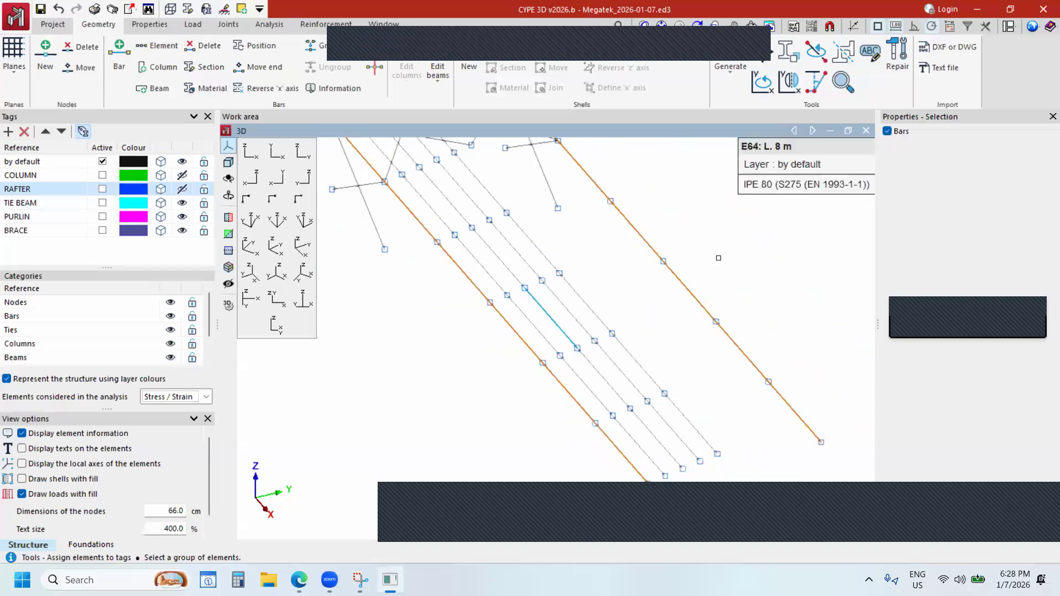
Replace the tag of the selected eave bars with TIE BEAM, without the "by default" tag.
right_click(755, 232)
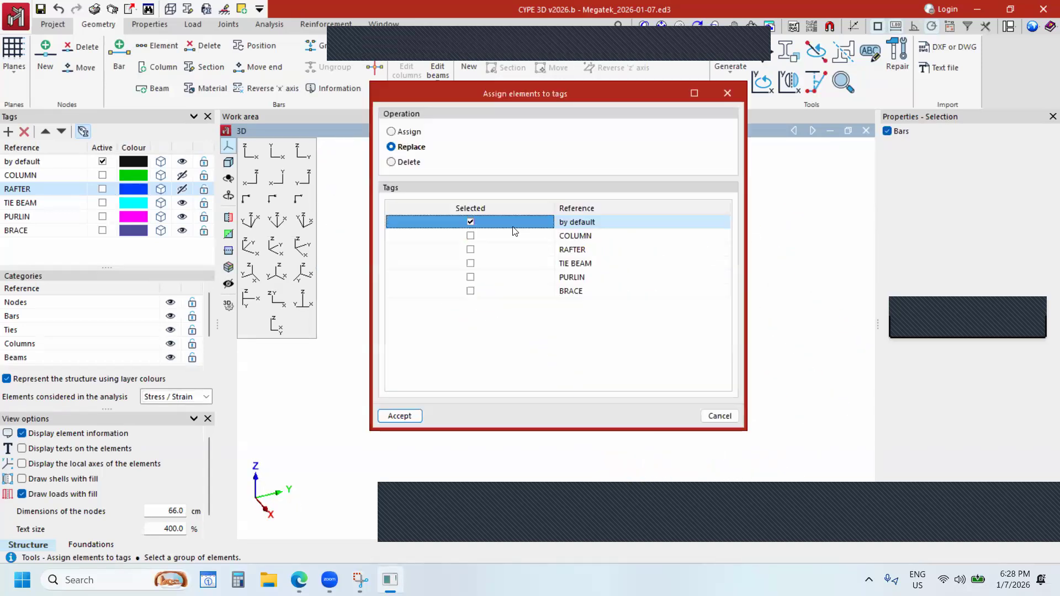
left_click(470, 263)
left_click(406, 416)
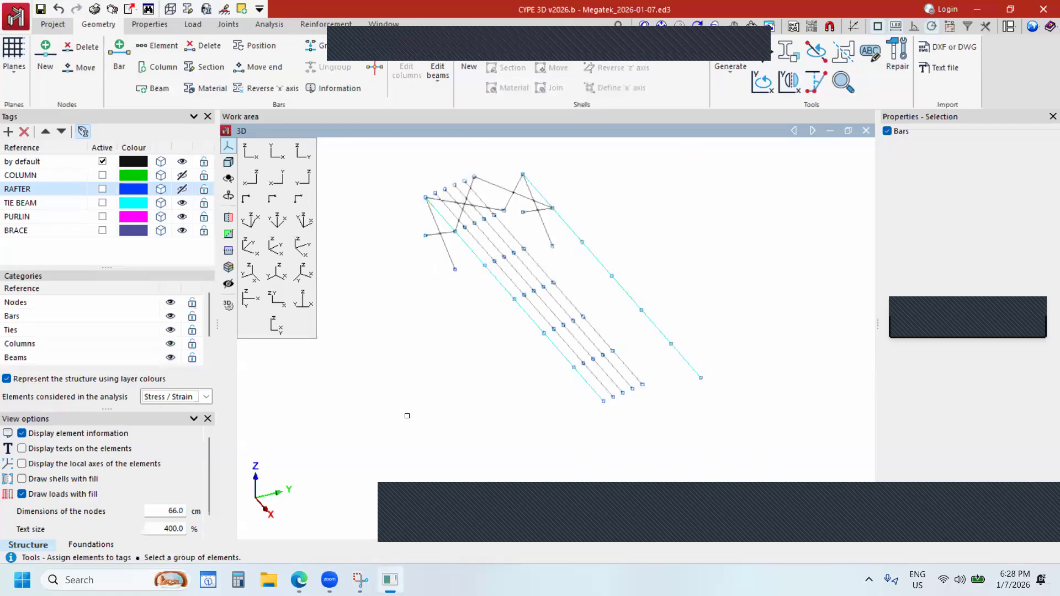
Hide the TIE BEAM layer and select the four intermediate purlin lines on the roof slope in the YZ view.
left_click(182, 203)
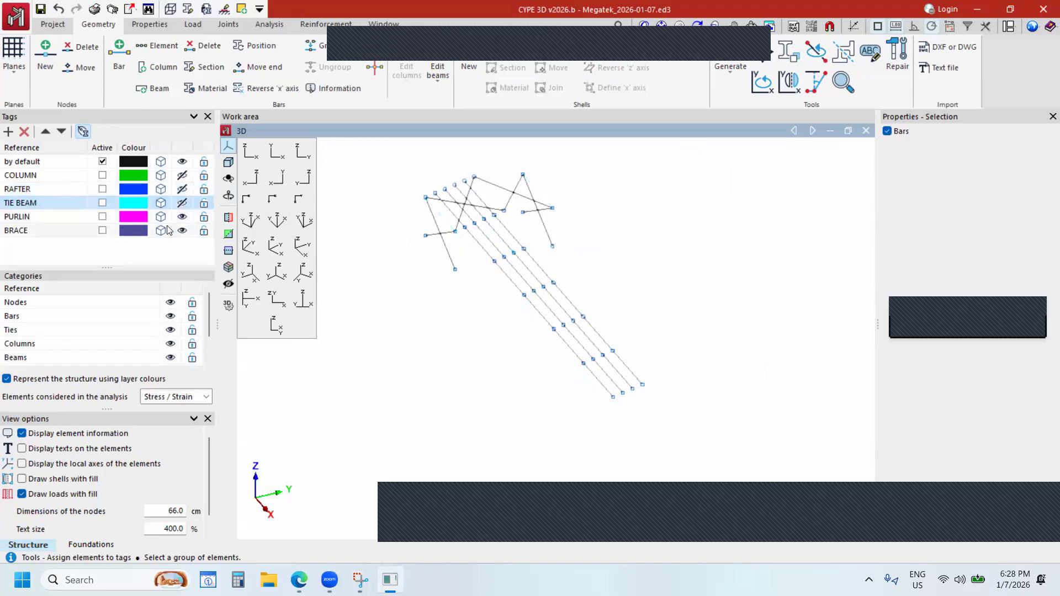
left_click(303, 151)
scroll(572, 306, "down", 3)
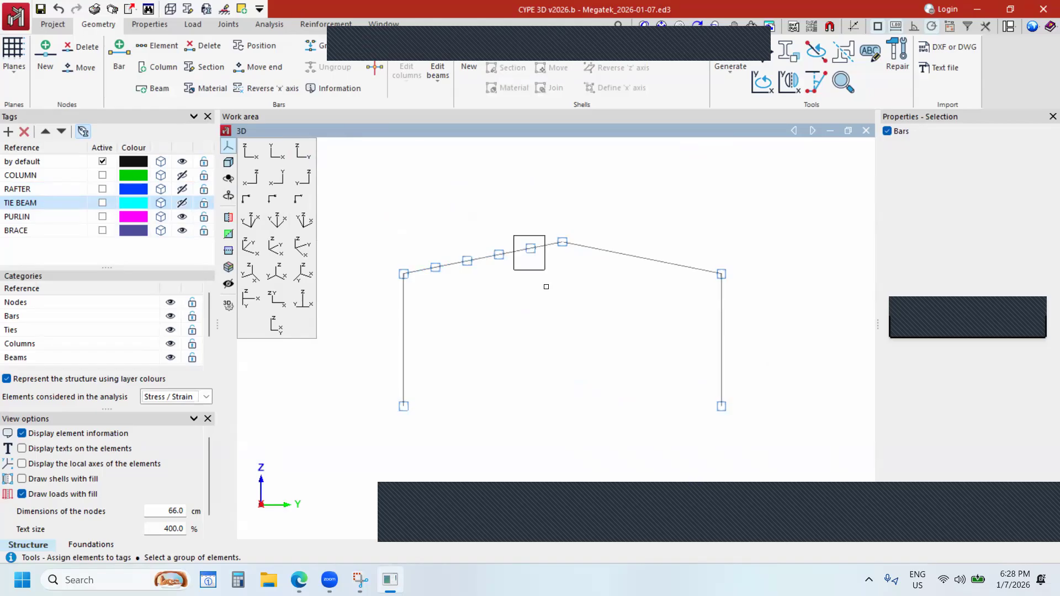
left_click(276, 246)
scroll(569, 270, "down", 5)
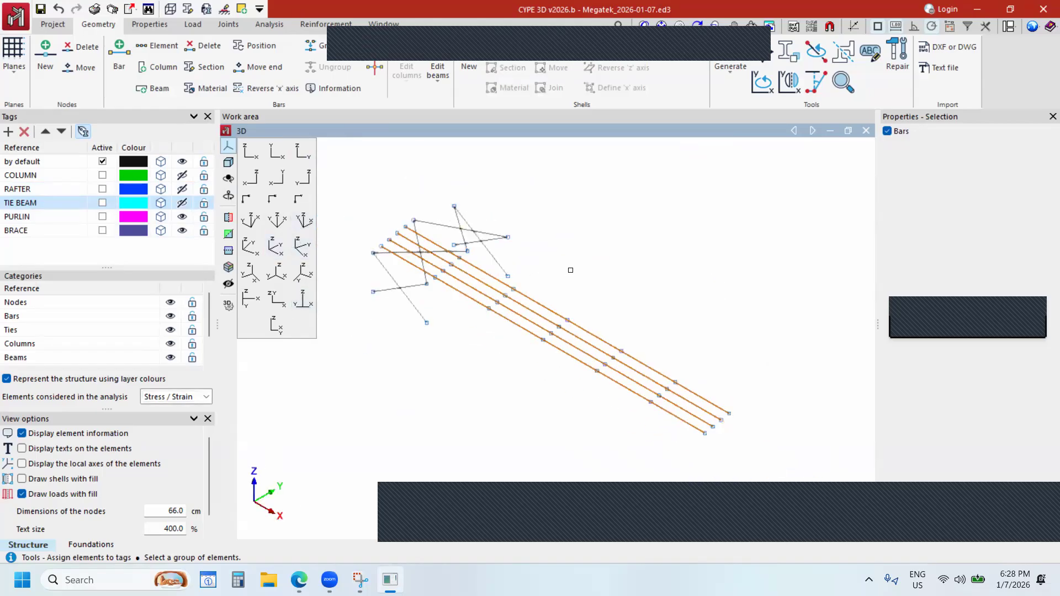
Assign the selected purlins to the PURLIN layer with the Replace operation, leaving "by default" unselected.
right_click(637, 235)
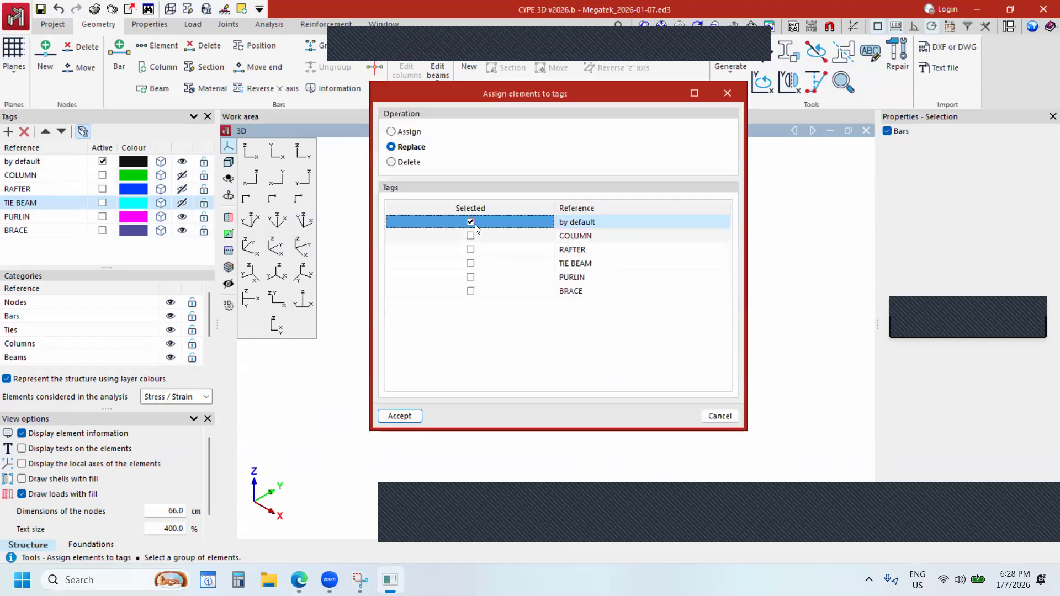
left_click(470, 277)
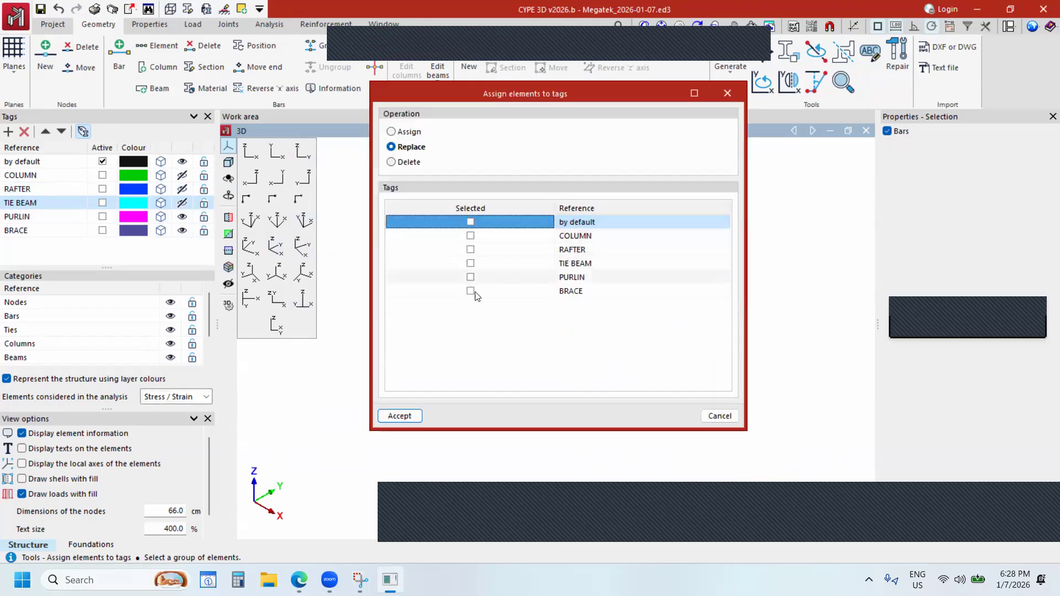
left_click(399, 416)
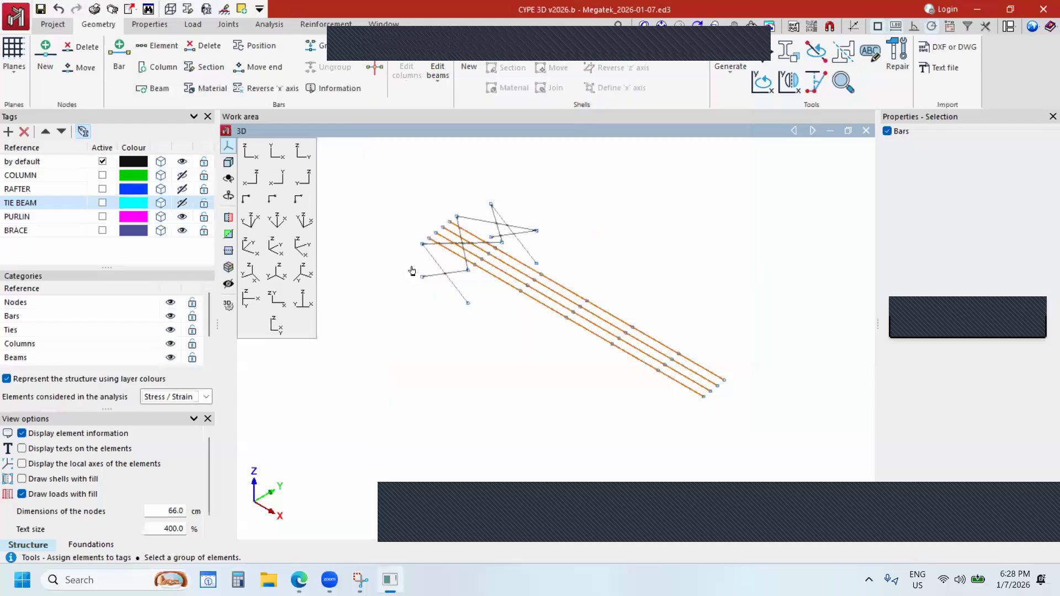
Hide the PURLIN layer and assign all remaining end-bay cross-braces to the BRACE layer with Replace, without "by default".
left_click(183, 217)
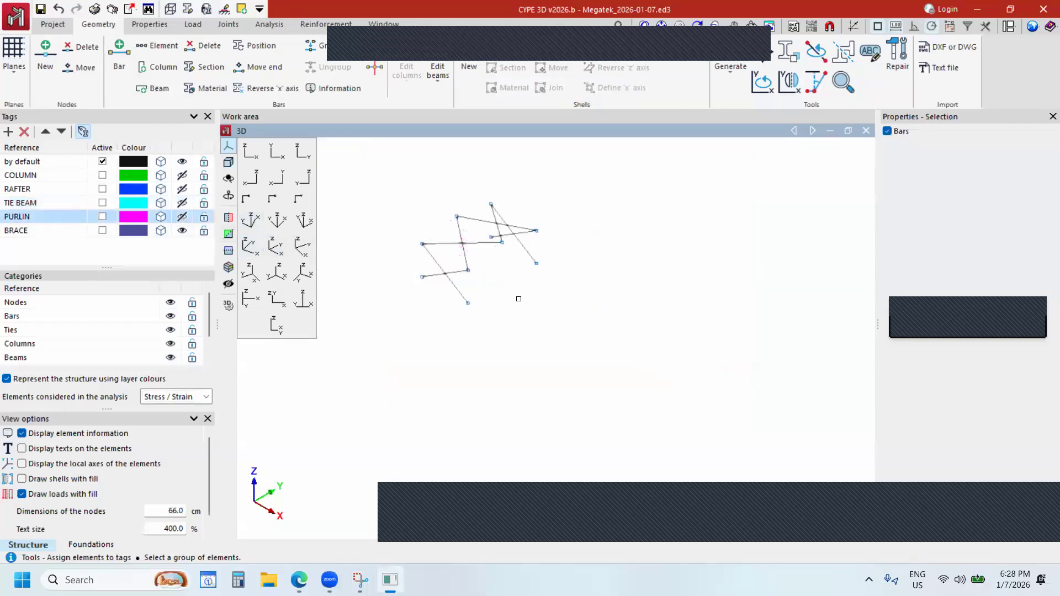
scroll(546, 303, "down", 2)
left_click_drag(605, 199, 424, 328)
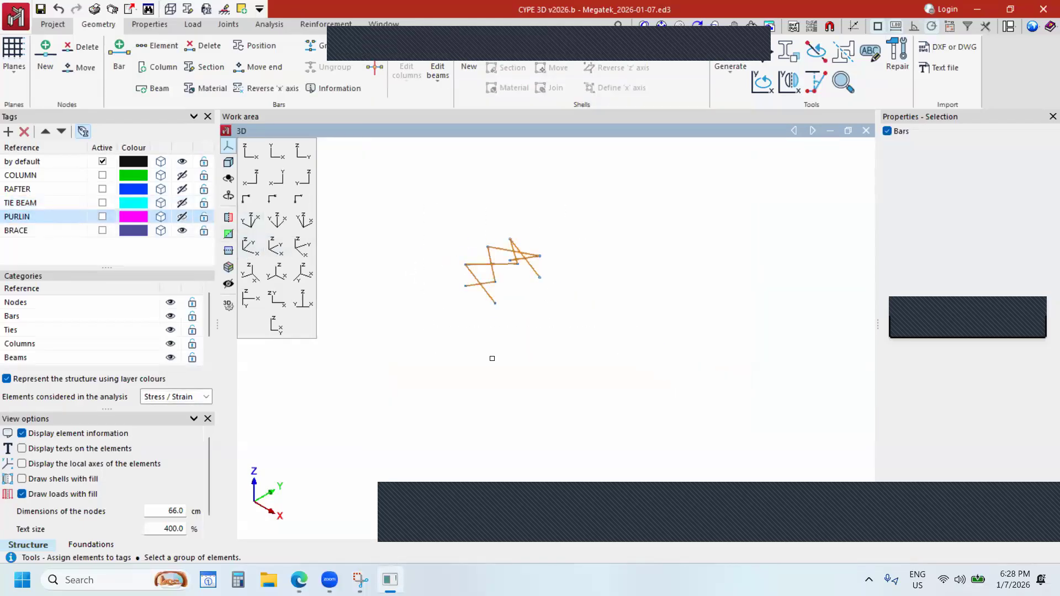
right_click(630, 306)
left_click(471, 222)
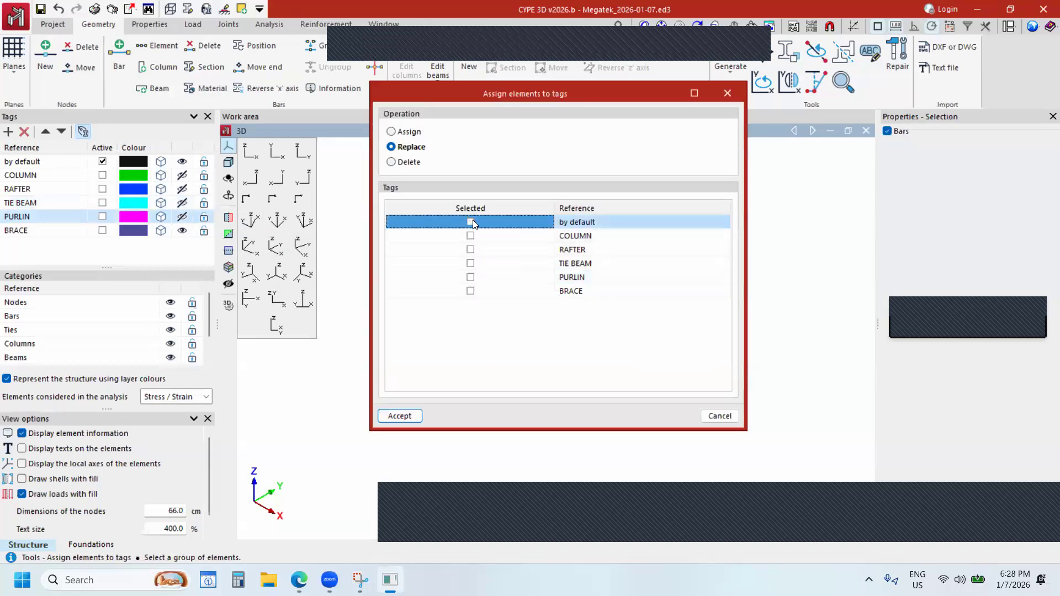
left_click(470, 291)
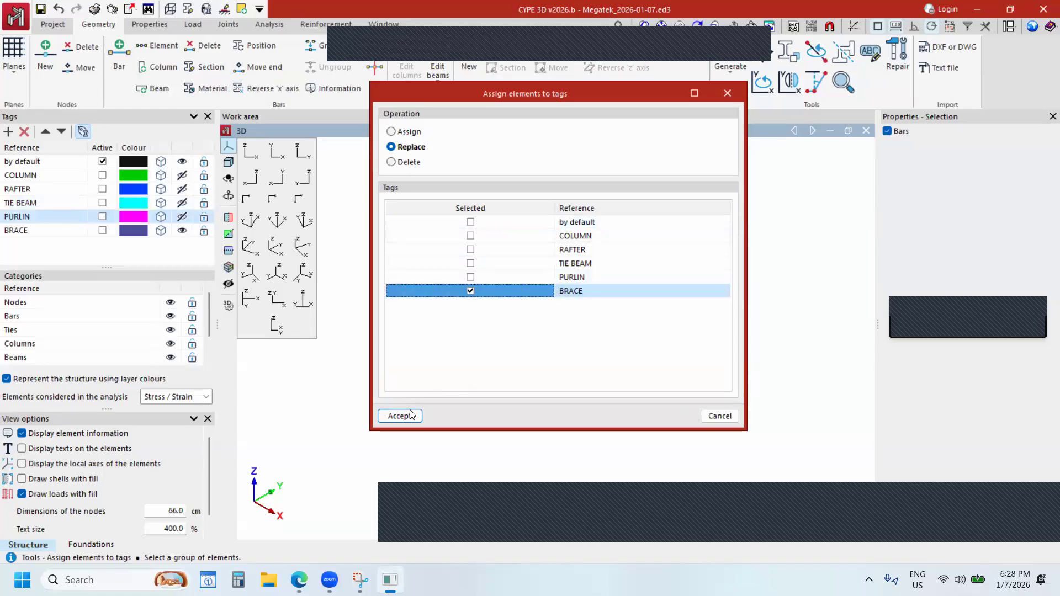
left_click(399, 415)
Make the PURLIN, TIE BEAM, RAFTER and COLUMN layers visible again.
left_click(183, 217)
left_click(182, 203)
left_click(182, 189)
left_click(182, 175)
Examine the layer colours of the columns, rafters, tie beams, purlins and braces across the whole 3D model.
scroll(560, 297, "up", 5)
scroll(568, 314, "up", 2)
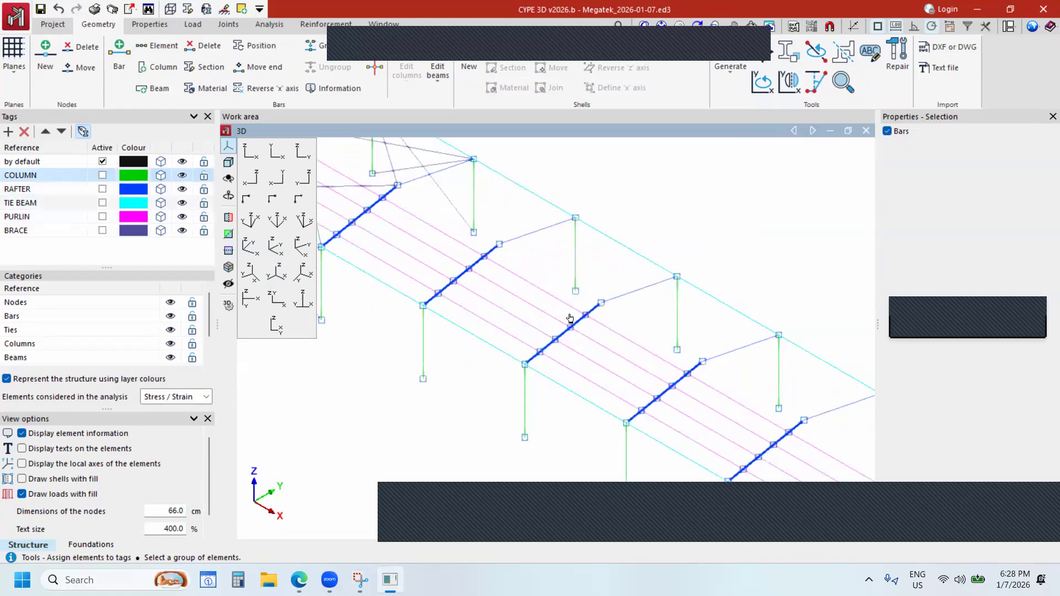
scroll(587, 300, "down", 3)
scroll(560, 311, "down", 1)
scroll(727, 242, "down", 3)
scroll(726, 243, "up", 5)
scroll(727, 243, "down", 4)
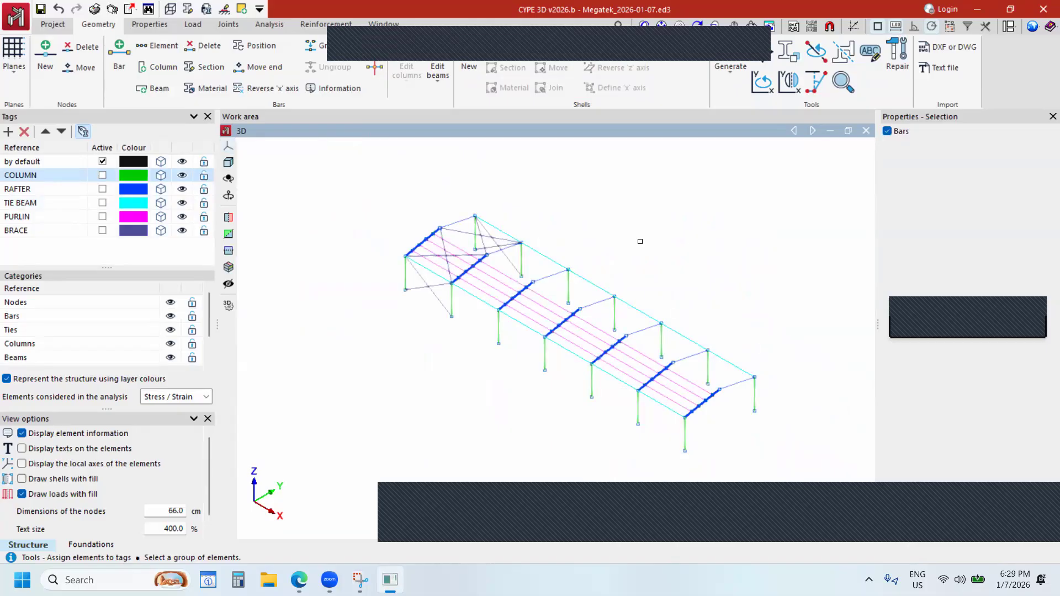
scroll(640, 241, "down", 4)
scroll(642, 239, "up", 3)
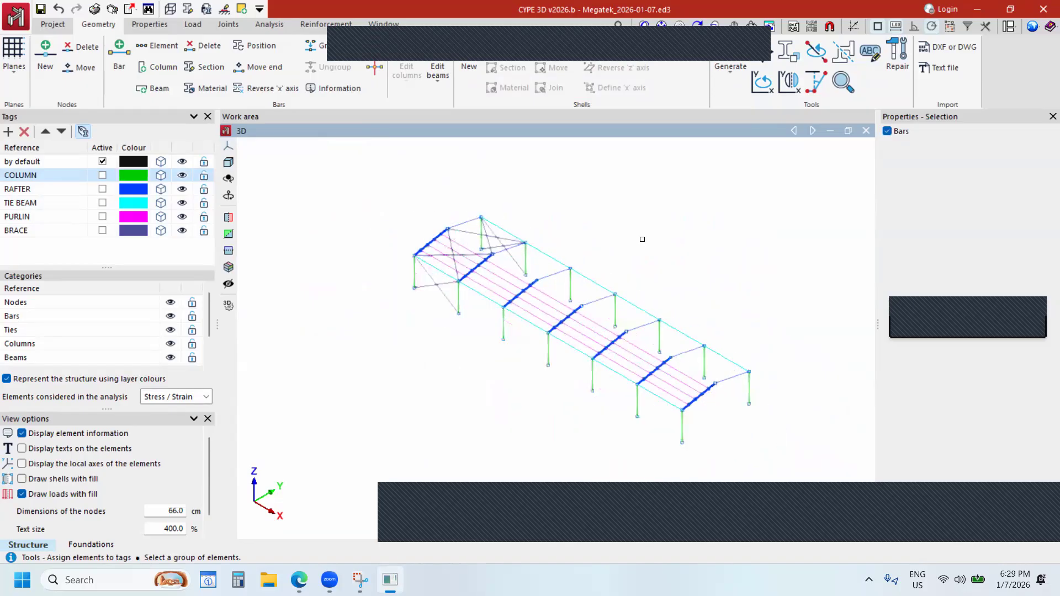
scroll(641, 239, "down", 1)
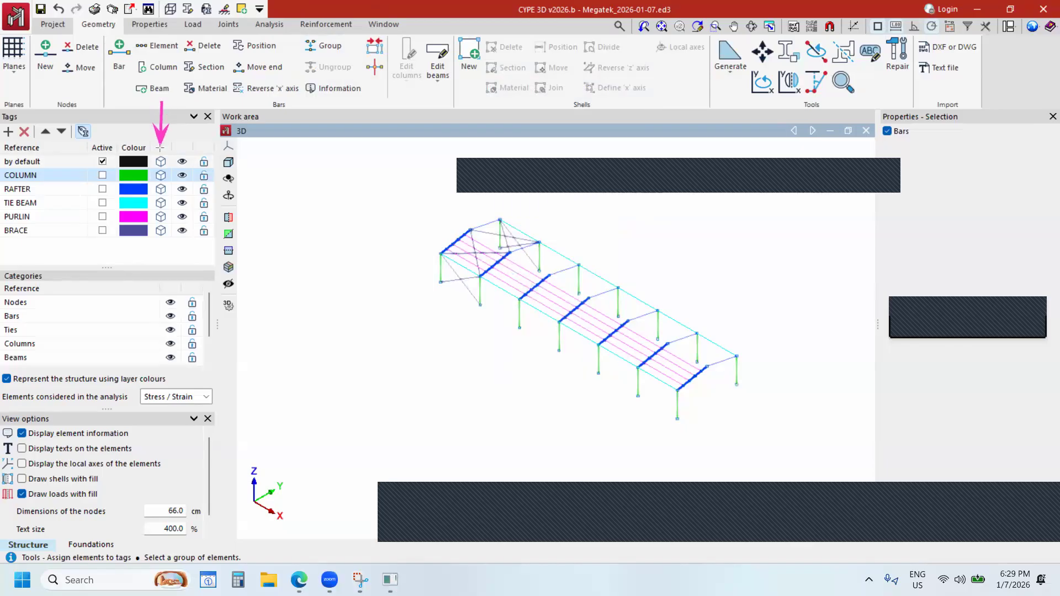
Hide all layers at once and show only the COLUMN layer.
right_click(189, 153)
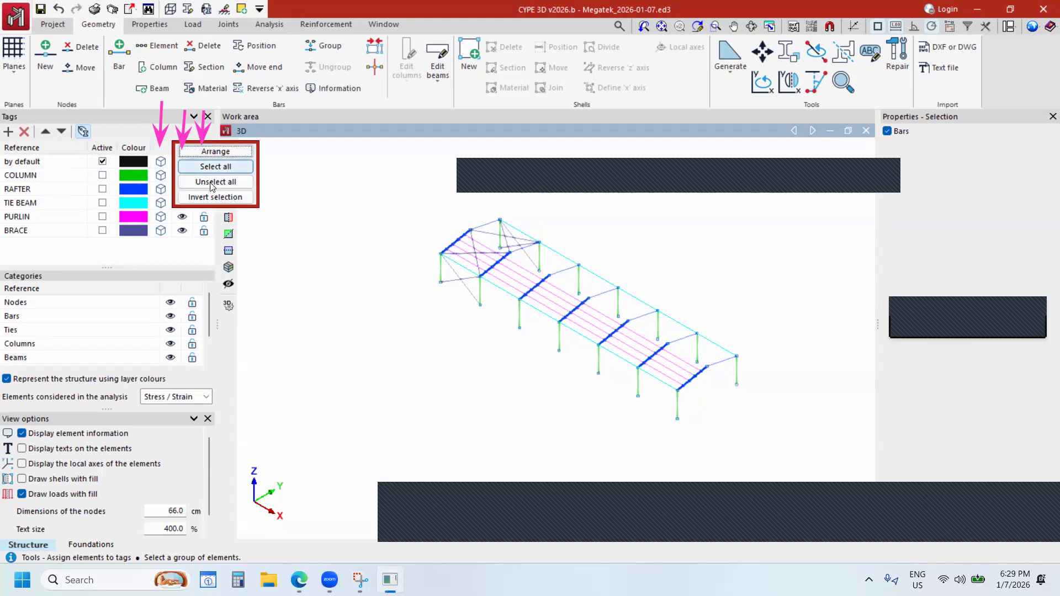
left_click(218, 182)
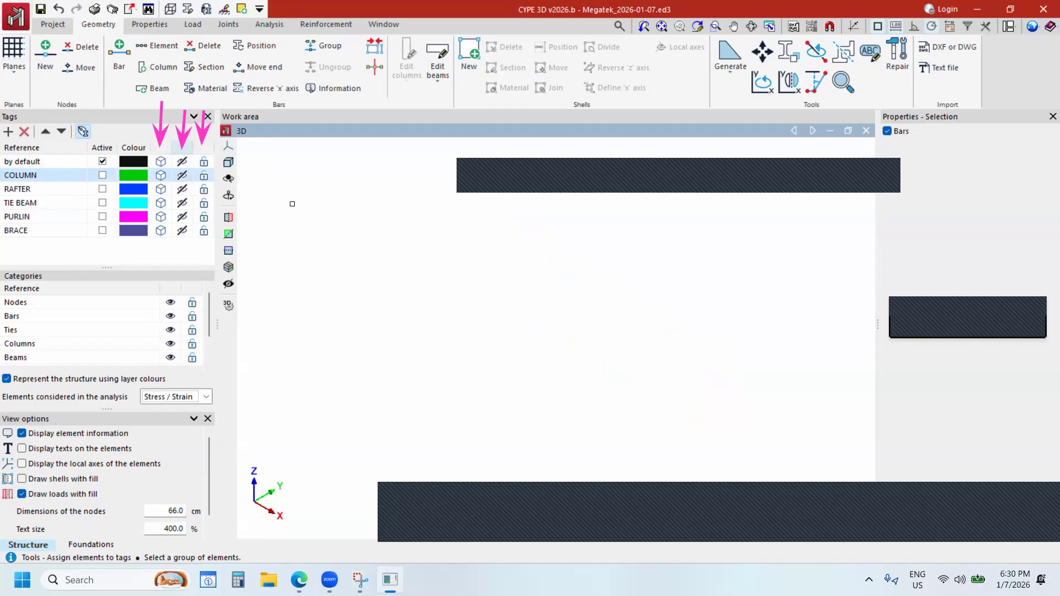
left_click(182, 176)
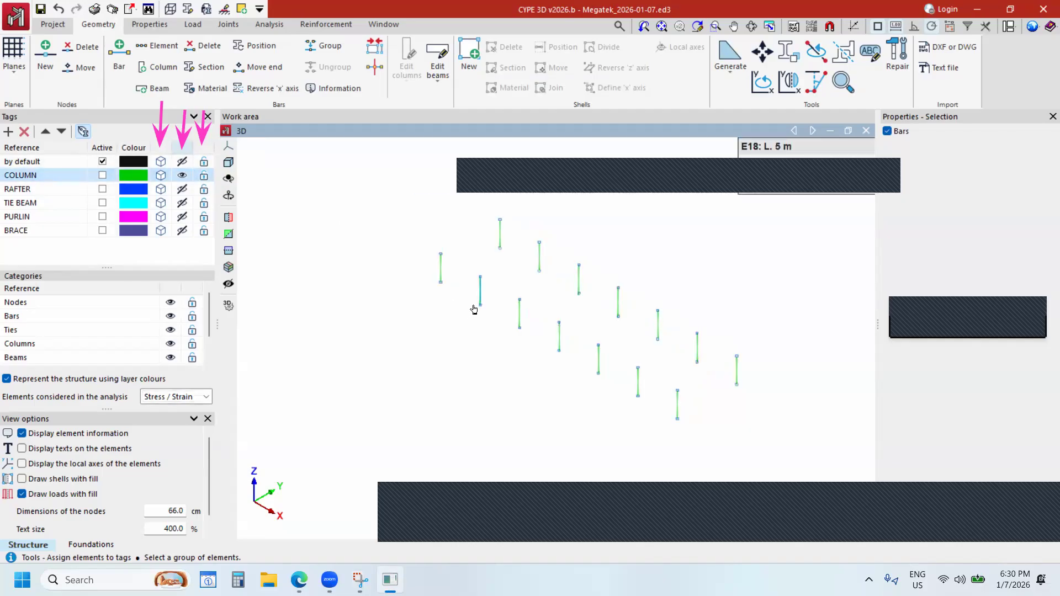
scroll(480, 316, "down", 2)
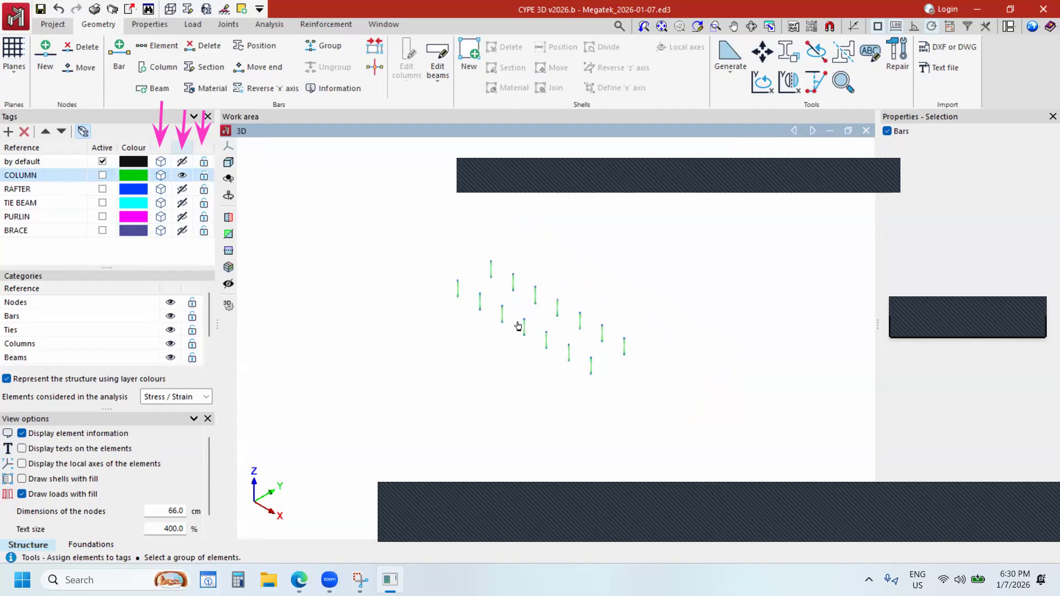
scroll(567, 338, "down", 1)
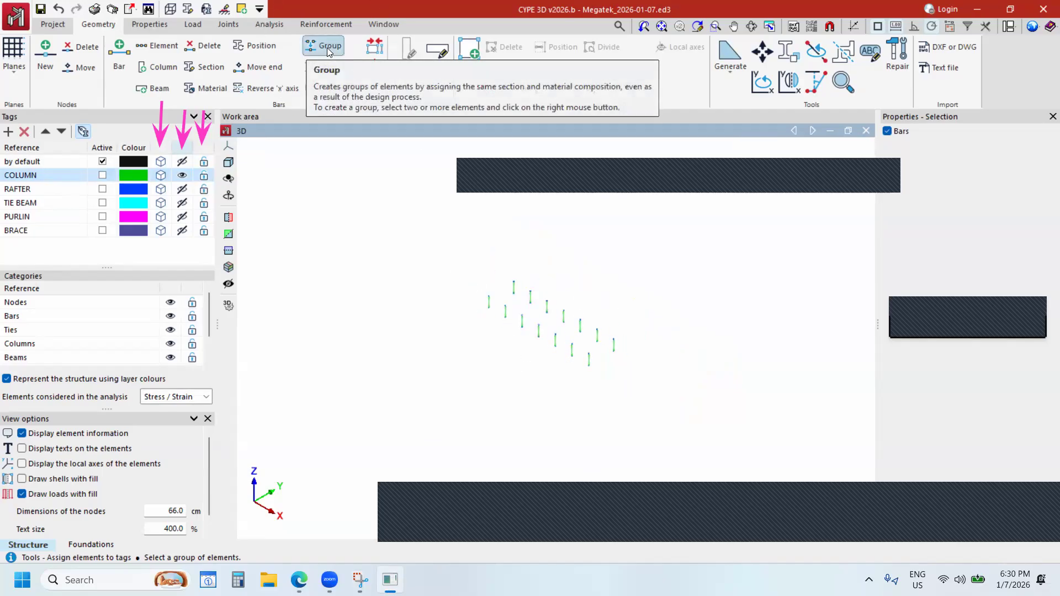
Group all the columns so they share the same section and material.
left_click(326, 47)
left_click_drag(457, 266, 694, 414)
scroll(700, 329, "up", 2)
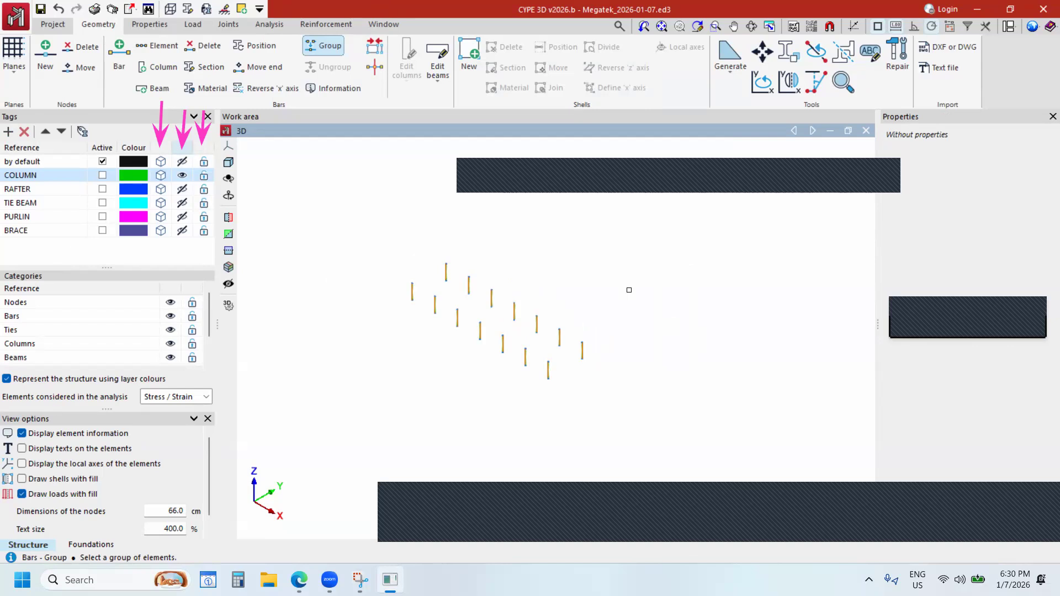
right_click(661, 279)
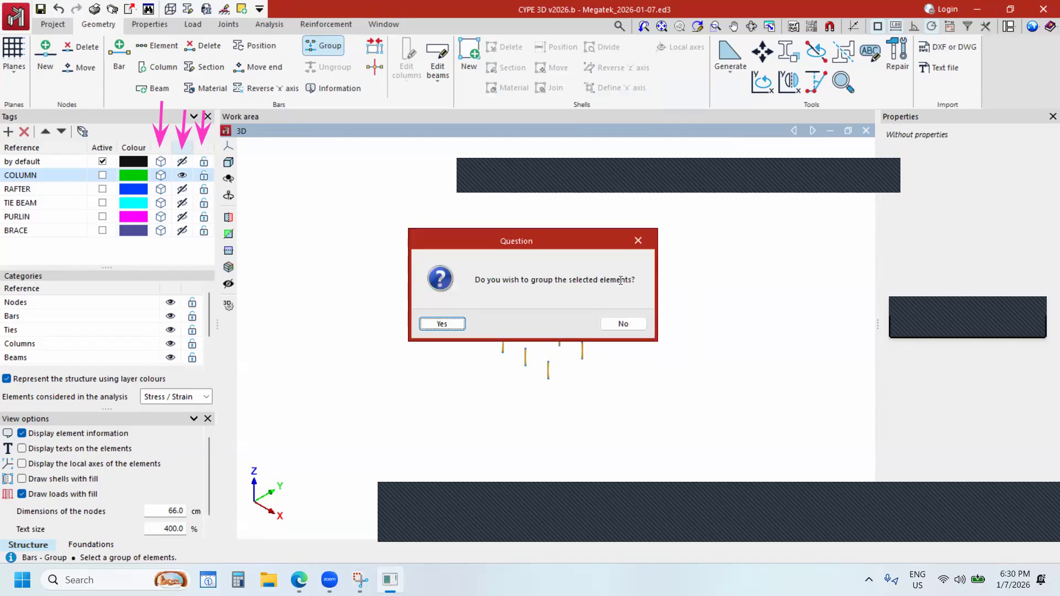
left_click(442, 324)
scroll(475, 336, "up", 1)
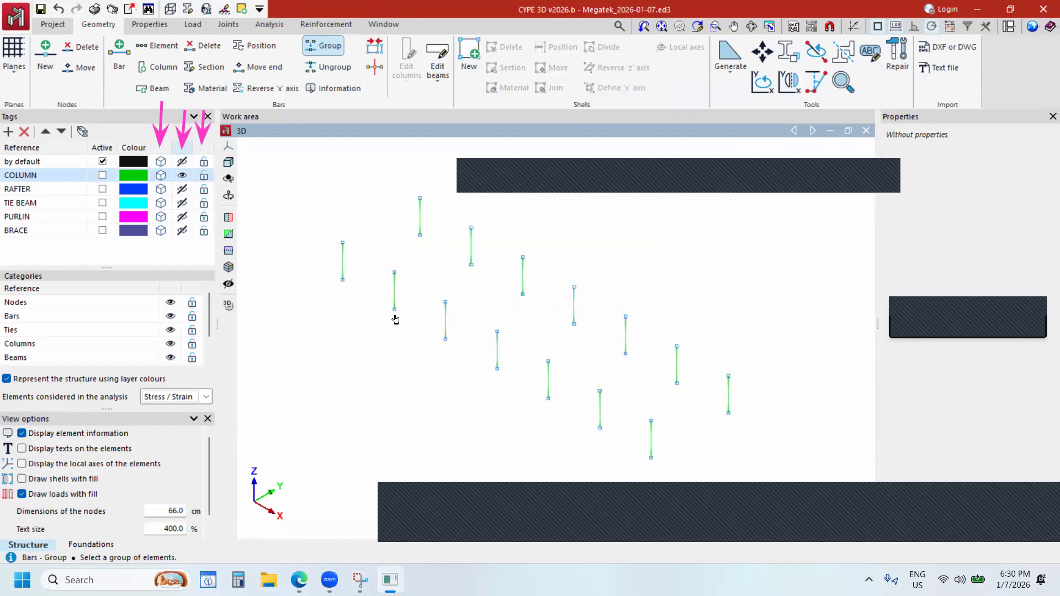
scroll(445, 324, "down", 2)
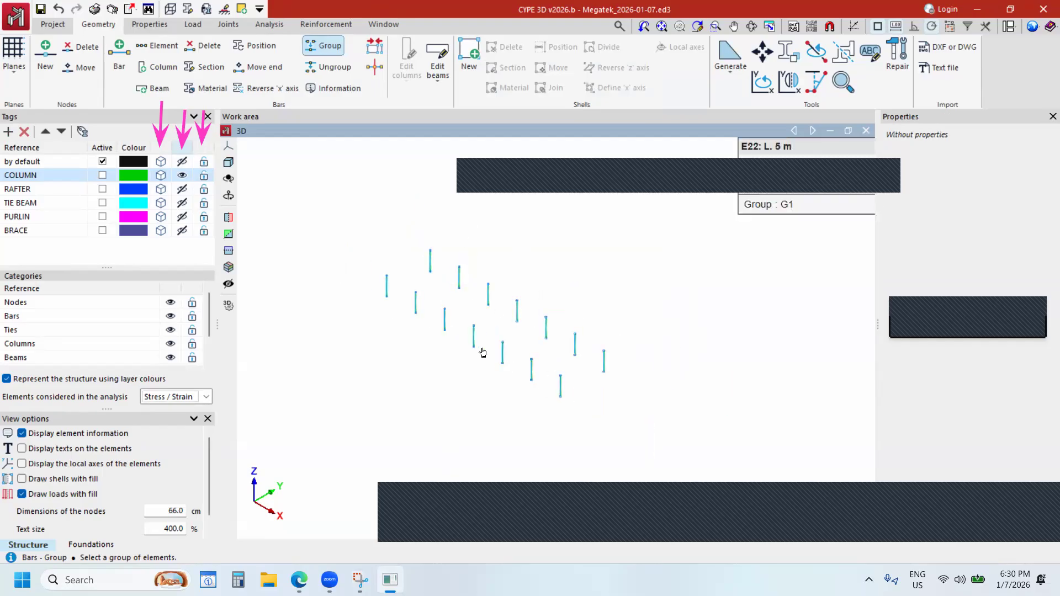
scroll(572, 338, "down", 2)
Show the RAFTER layer instead of the COLUMN layer and group all the rafters.
left_click(183, 175)
left_click(182, 189)
scroll(471, 314, "down", 2)
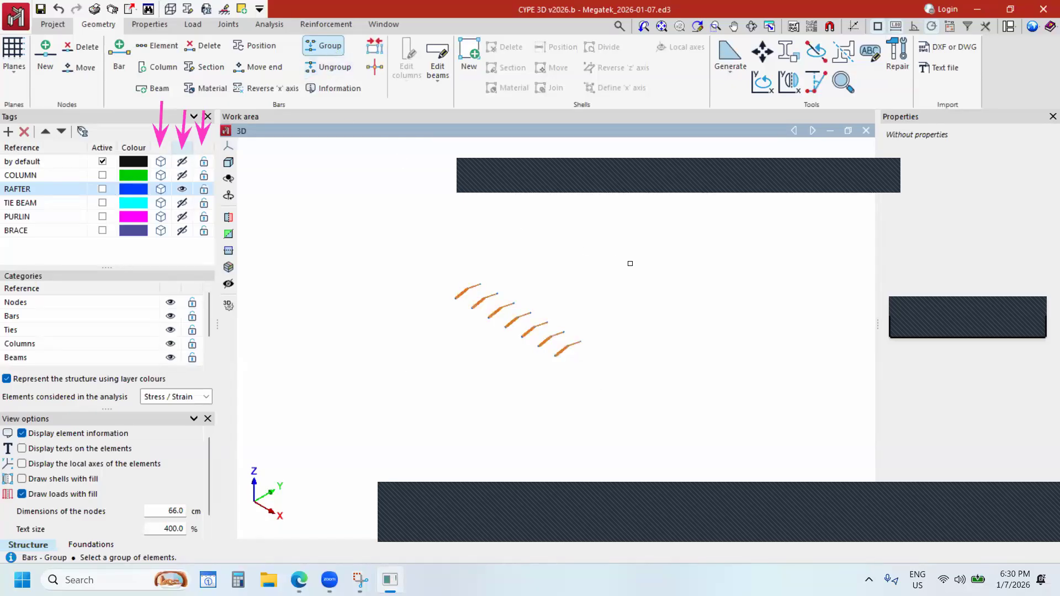
right_click(631, 272)
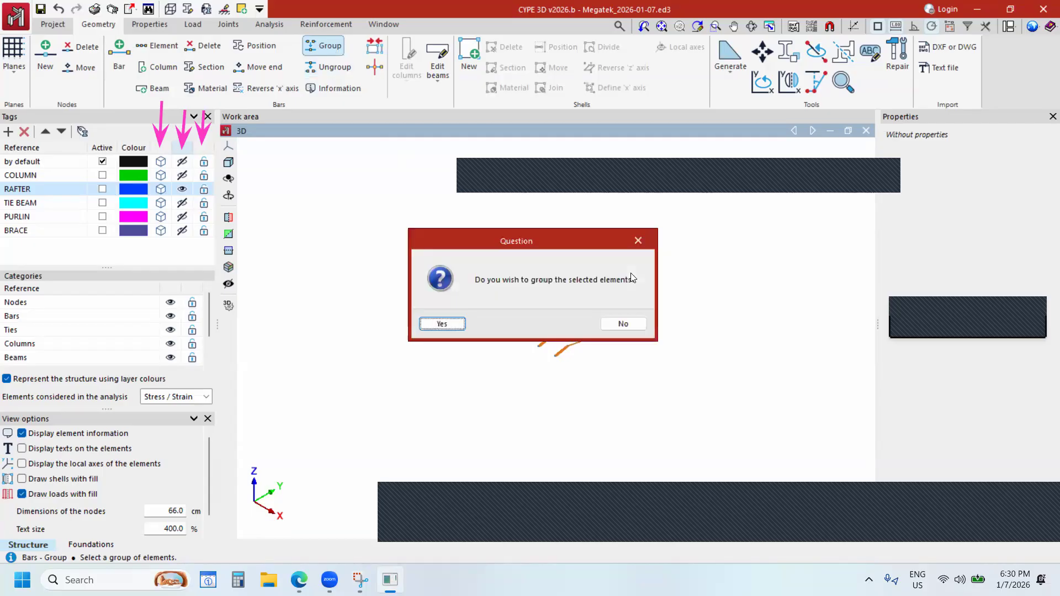
left_click(448, 323)
Show the TIE BEAM layer instead of the RAFTER layer and group all the tie beams.
left_click(182, 189)
left_click(182, 203)
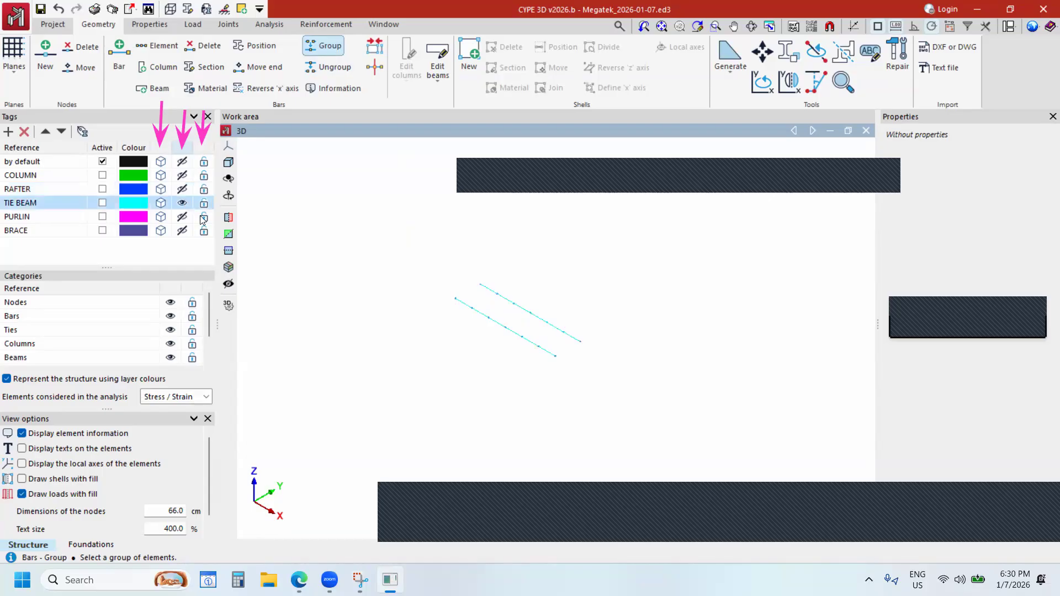
left_click(452, 269)
left_click(613, 360)
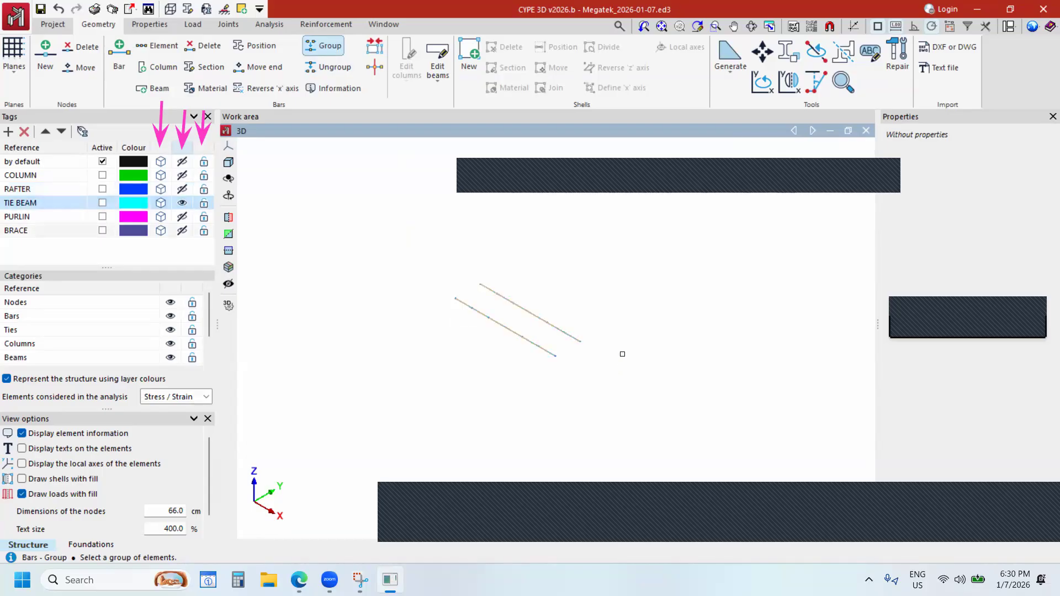
right_click(624, 327)
left_click(425, 326)
Show the PURLIN layer instead of the TIE BEAM layer and group all the purlins.
left_click(182, 203)
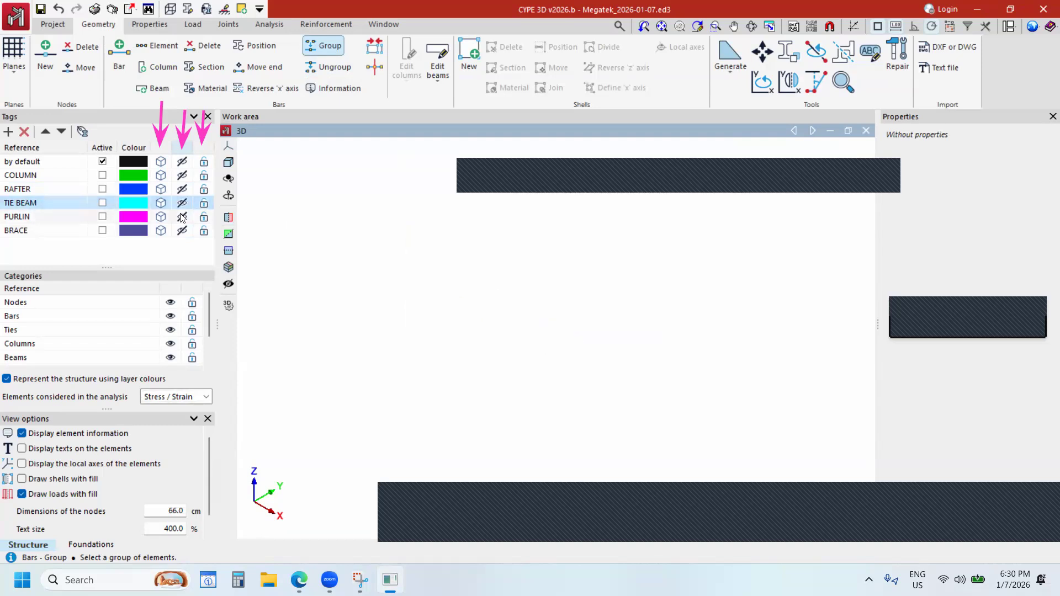
left_click(182, 217)
left_click(416, 257)
left_click(611, 391)
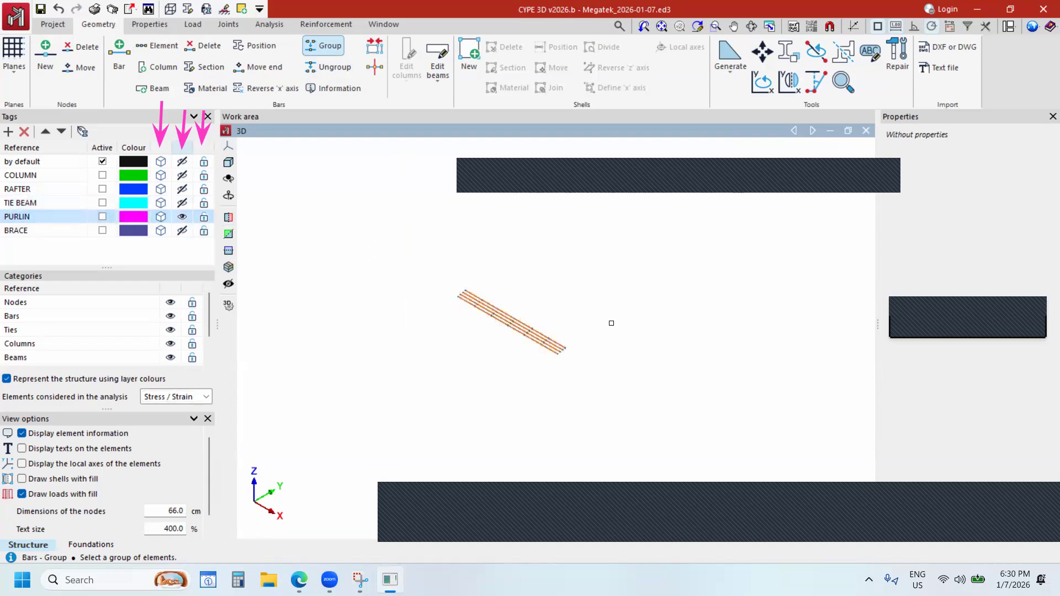
right_click(611, 323)
left_click(458, 322)
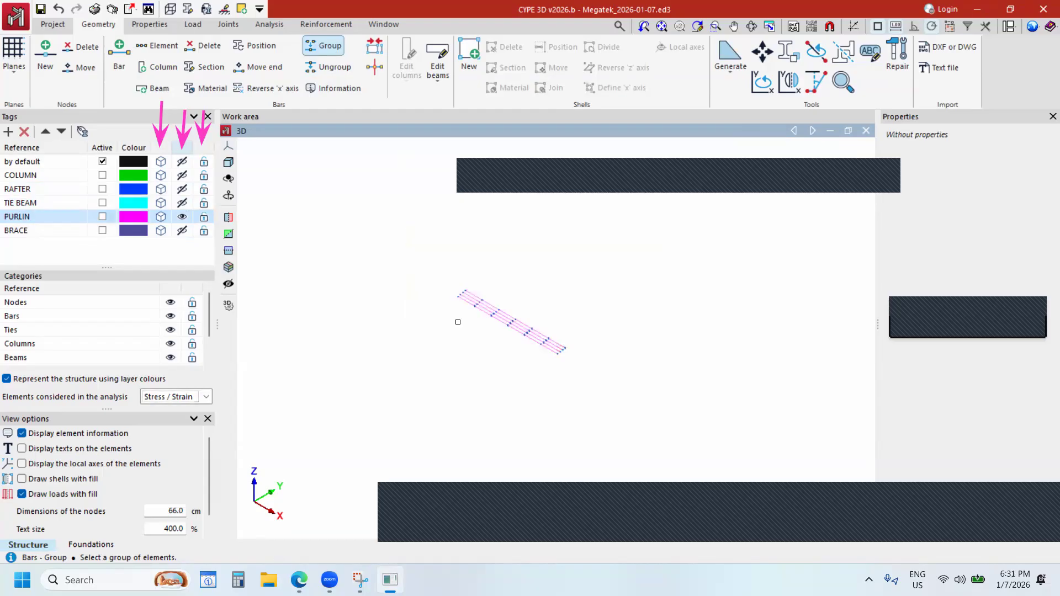
Show the BRACE layer instead of the PURLIN layer and group all the braces.
left_click(182, 217)
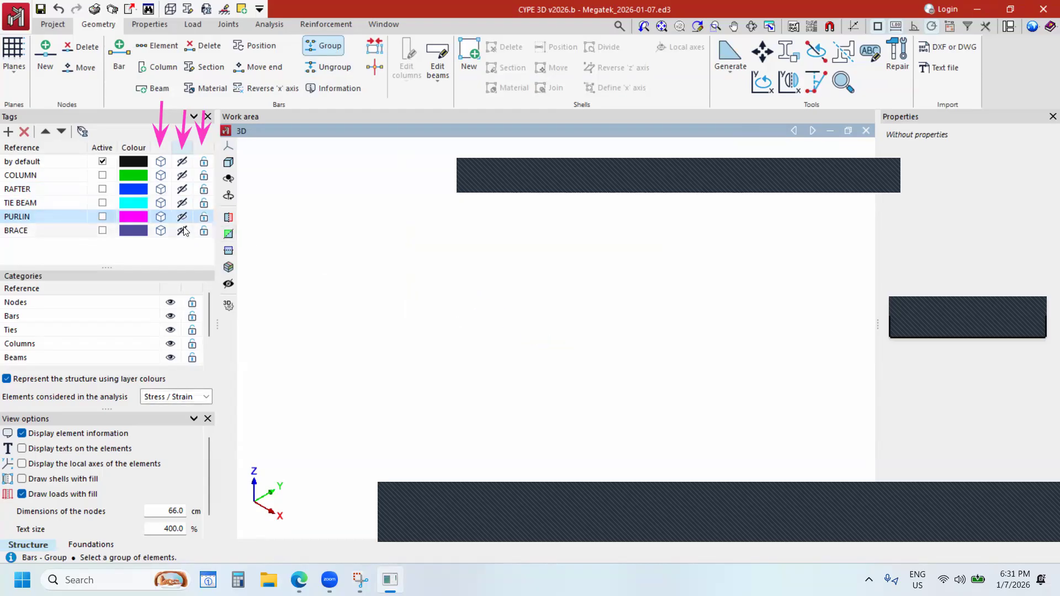
left_click(183, 231)
left_click(408, 272)
left_click(544, 324)
right_click(545, 313)
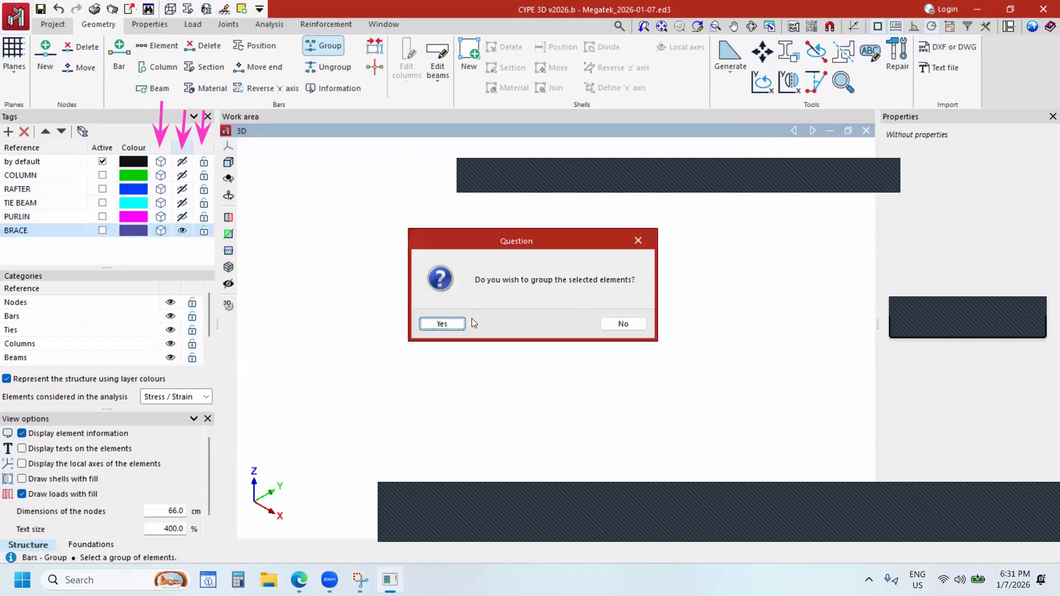
left_click(445, 324)
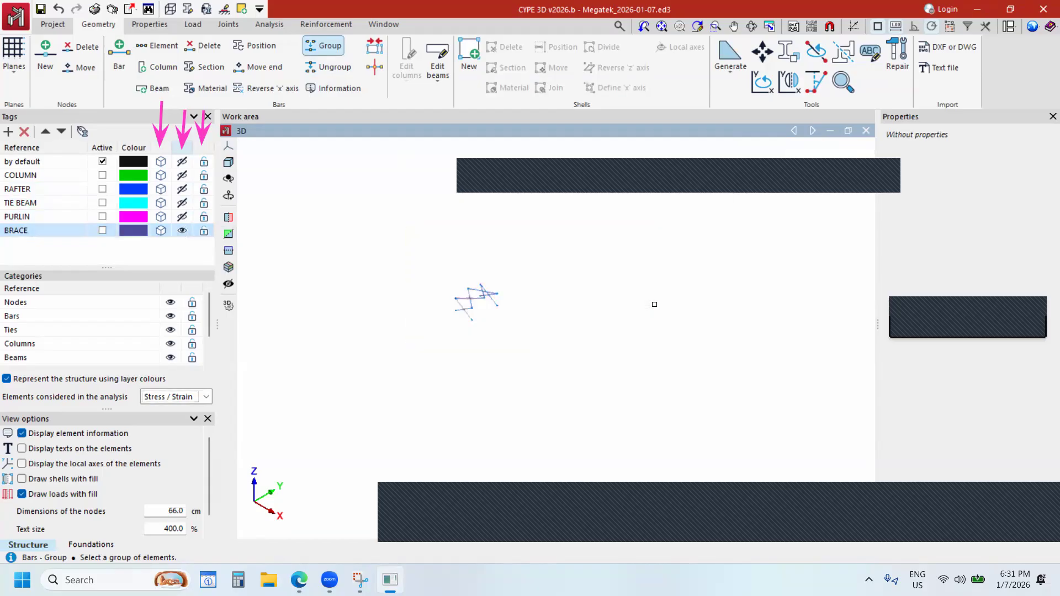
Make the PURLIN, TIE BEAM, RAFTER and COLUMN layers visible again alongside the braces.
left_click(182, 217)
left_click(183, 203)
left_click(182, 189)
left_click(182, 175)
Examine the group assignments of the rafters, purlins and other members across the whole 3D model.
scroll(590, 268, "up", 5)
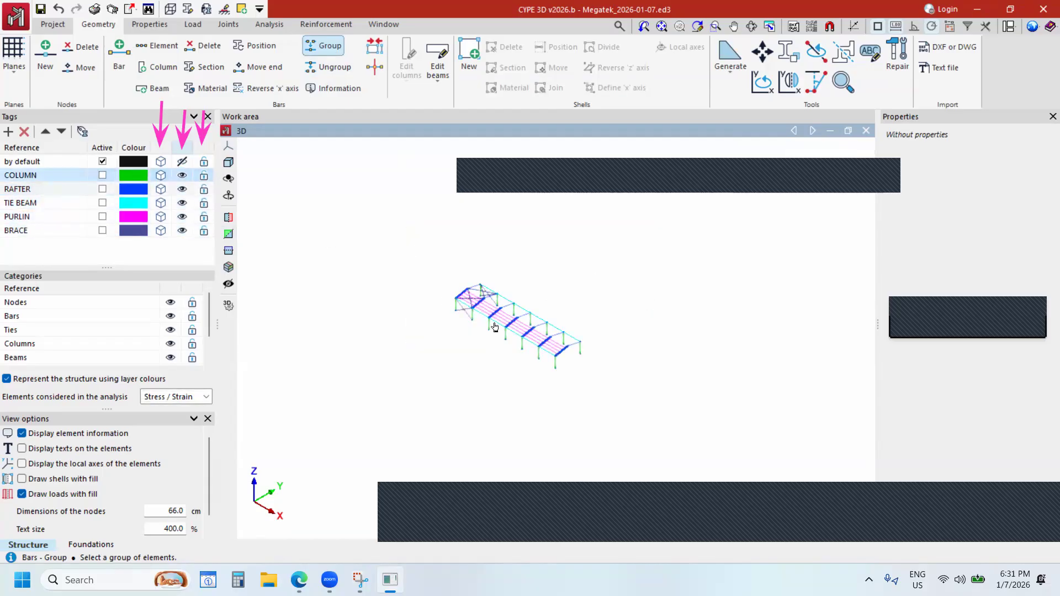
scroll(591, 268, "up", 3)
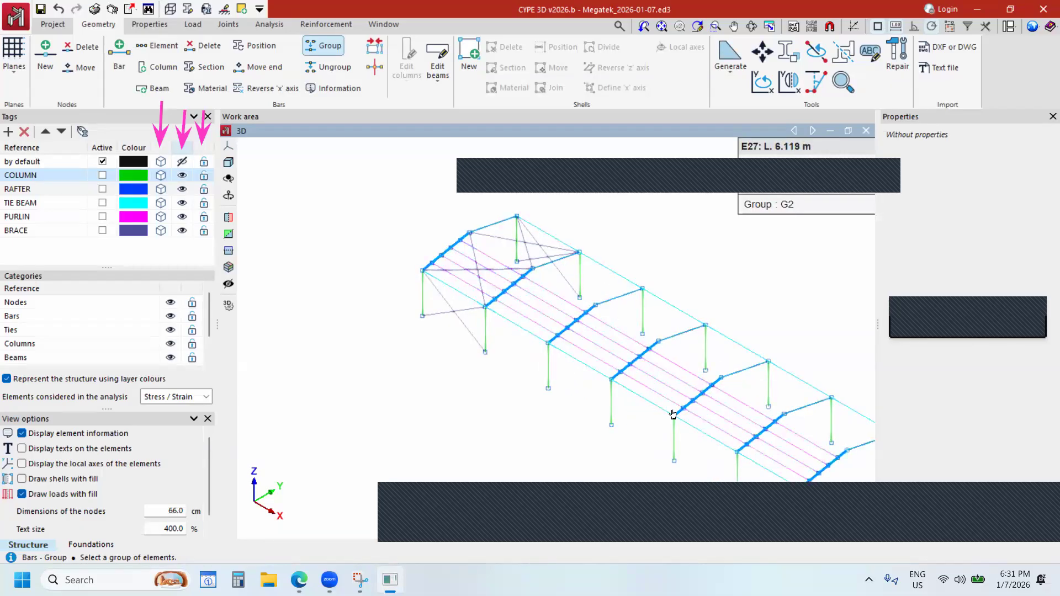
scroll(538, 300, "down", 2)
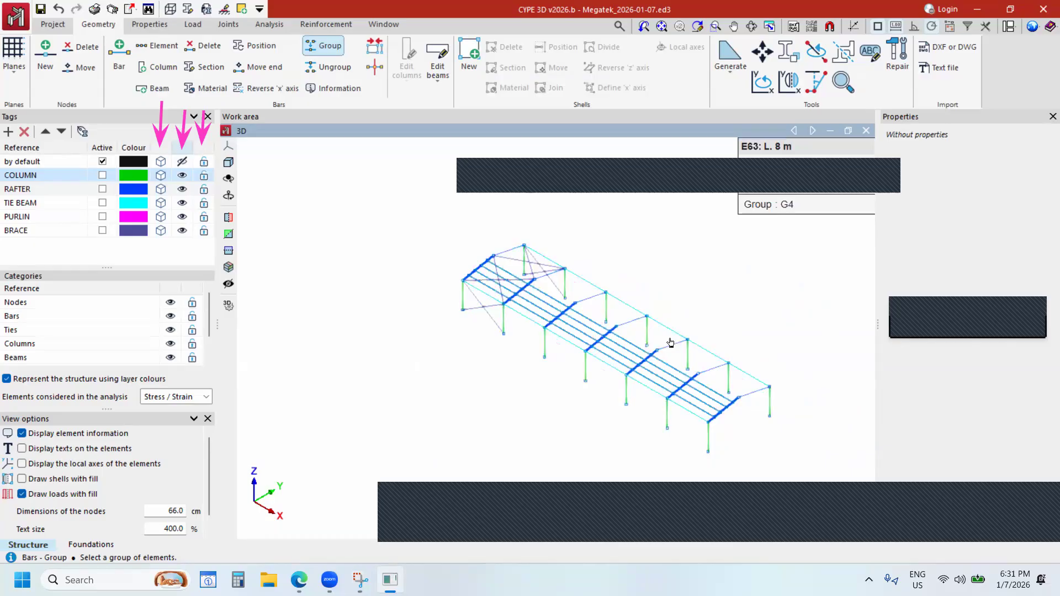
scroll(645, 394, "down", 1)
scroll(635, 399, "down", 1)
scroll(631, 399, "up", 3)
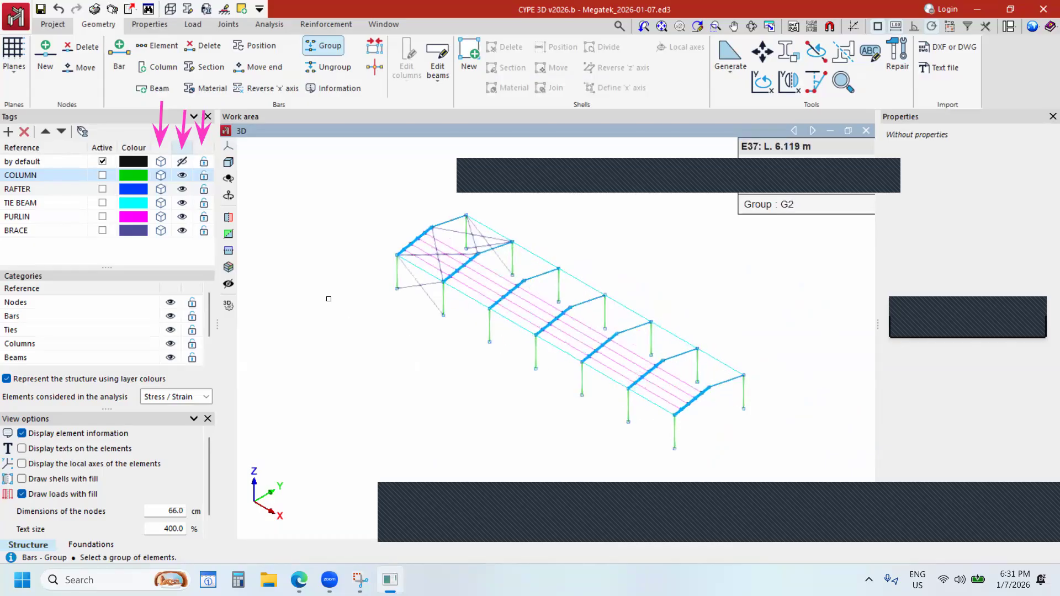
scroll(327, 287, "down", 3)
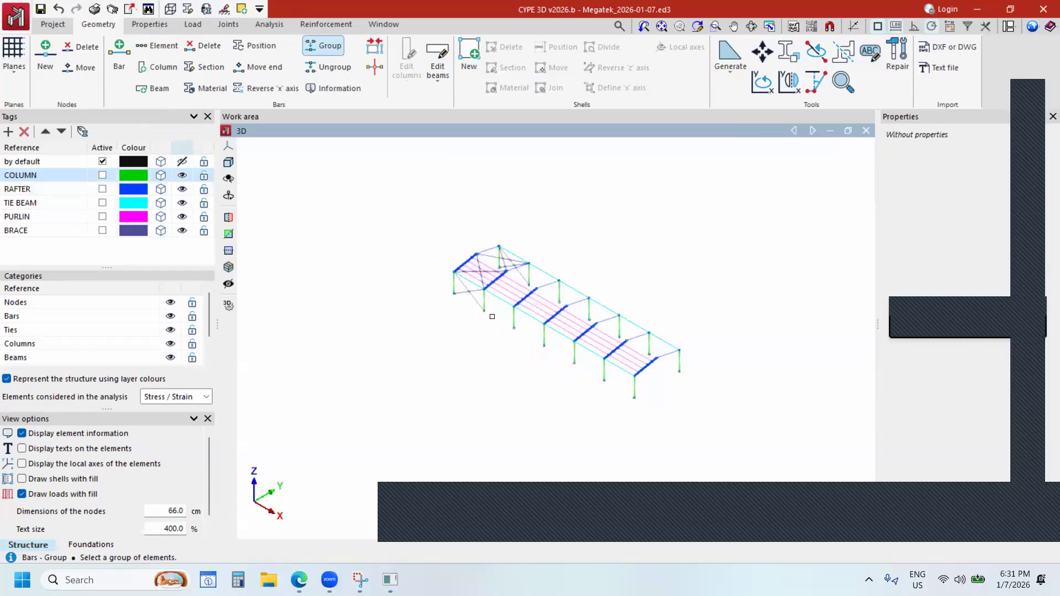
scroll(492, 316, "up", 5)
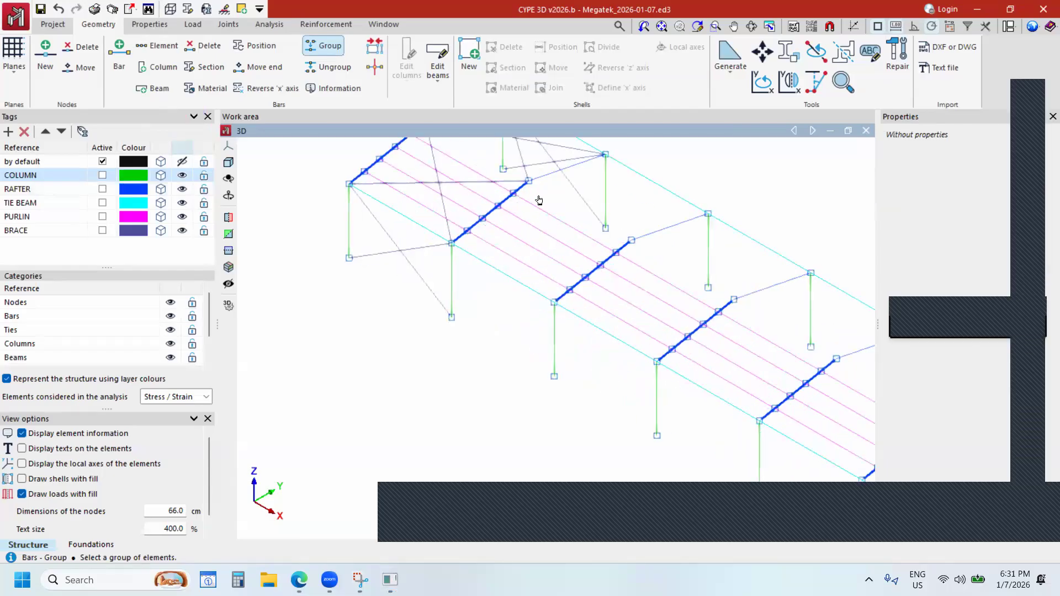
scroll(440, 262, "down", 2)
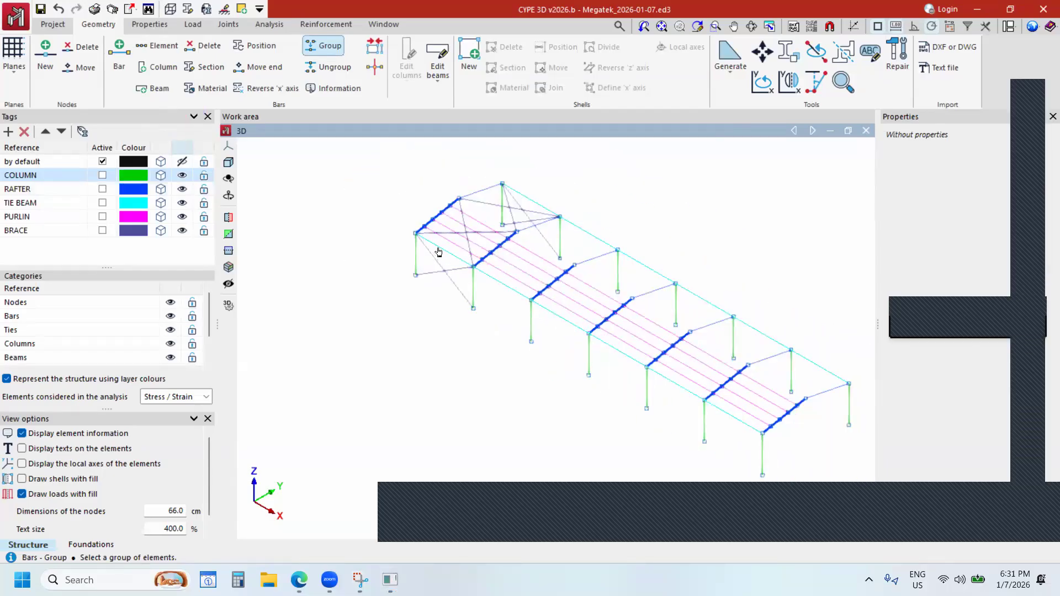
scroll(455, 285, "up", 1)
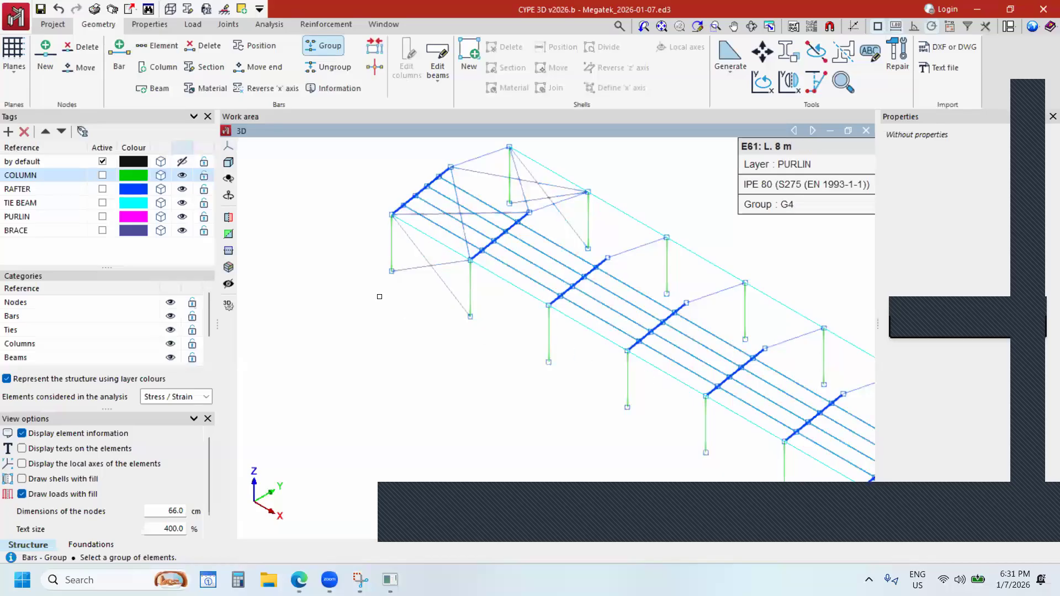
scroll(640, 380, "down", 3)
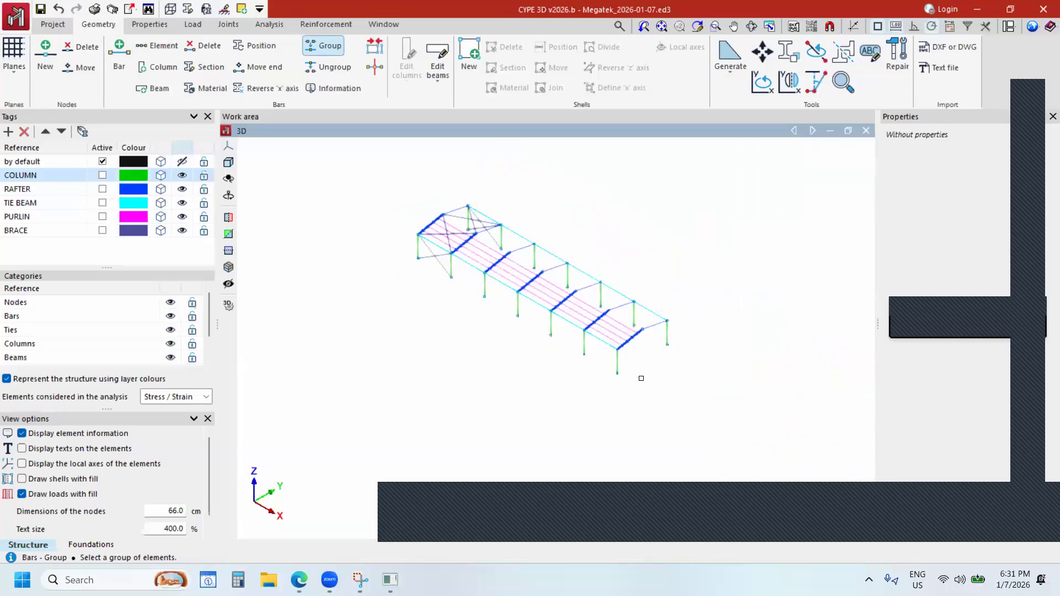
scroll(641, 378, "up", 1)
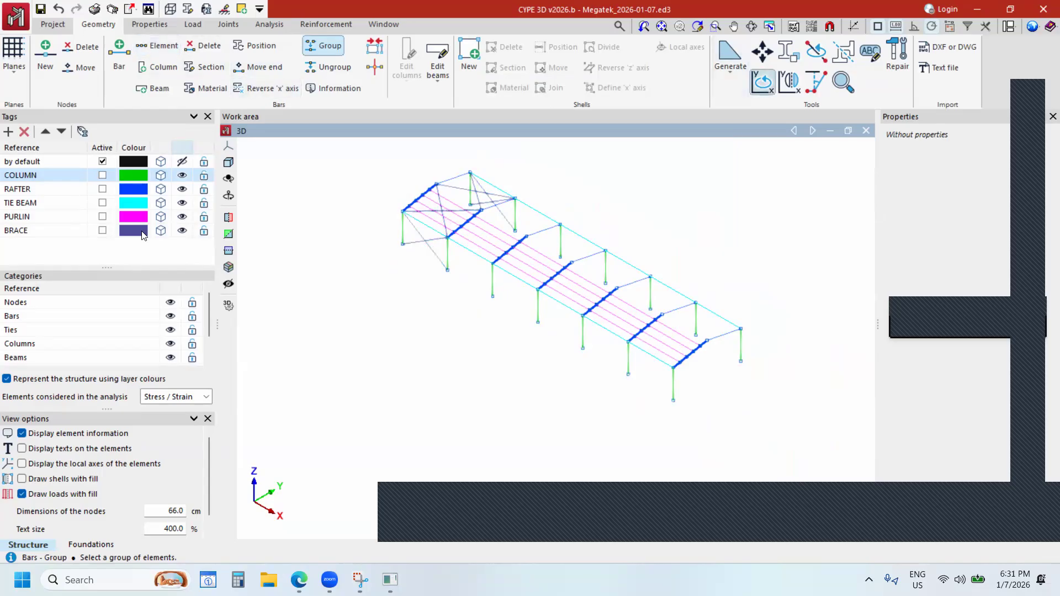
Start copying elements and isolate the BRACE layer to try selecting only the braces.
left_click(792, 60)
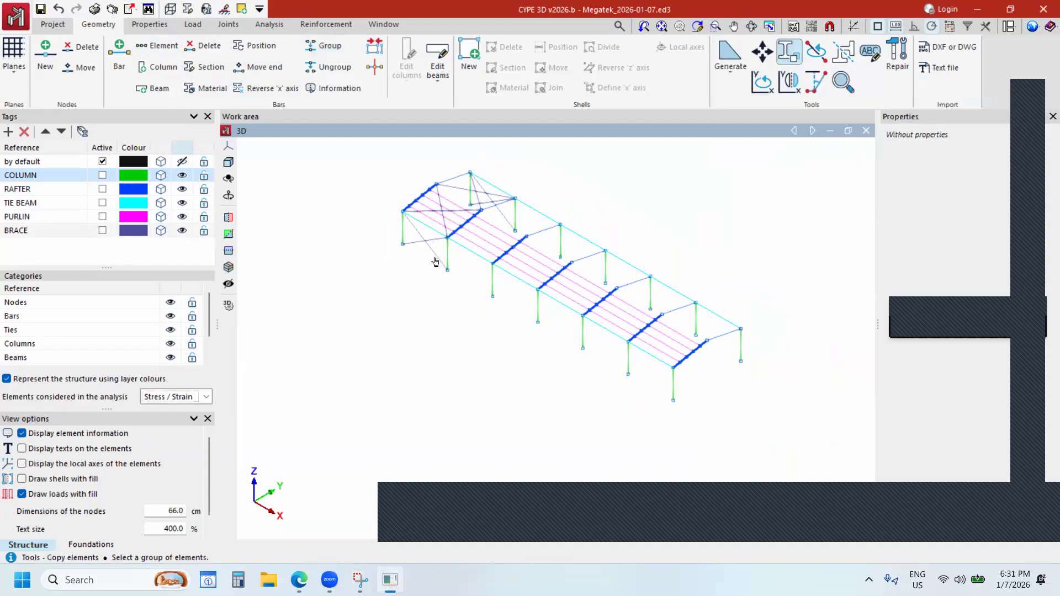
right_click(183, 154)
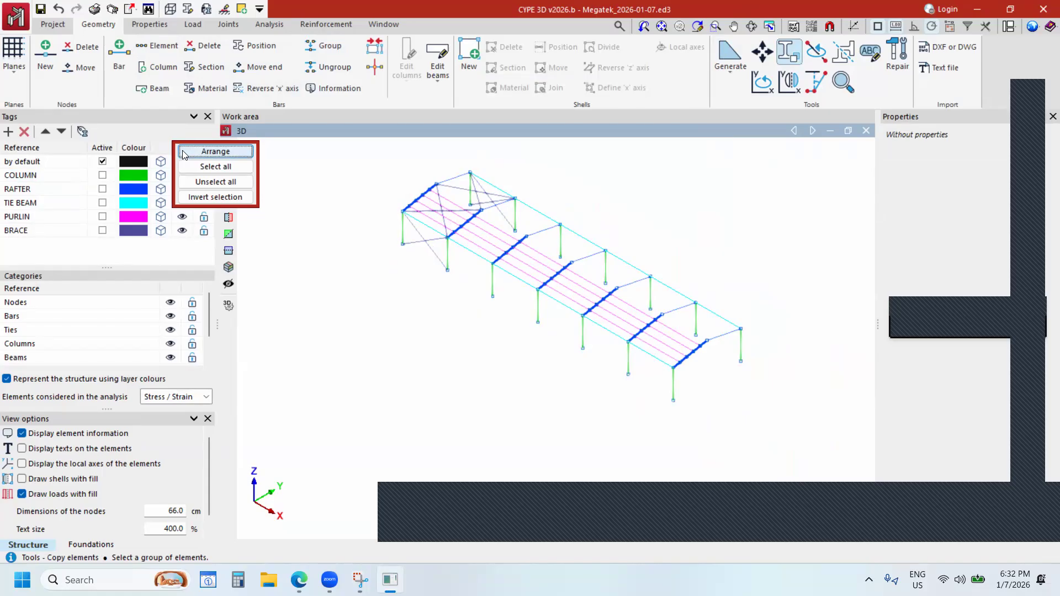
left_click(218, 182)
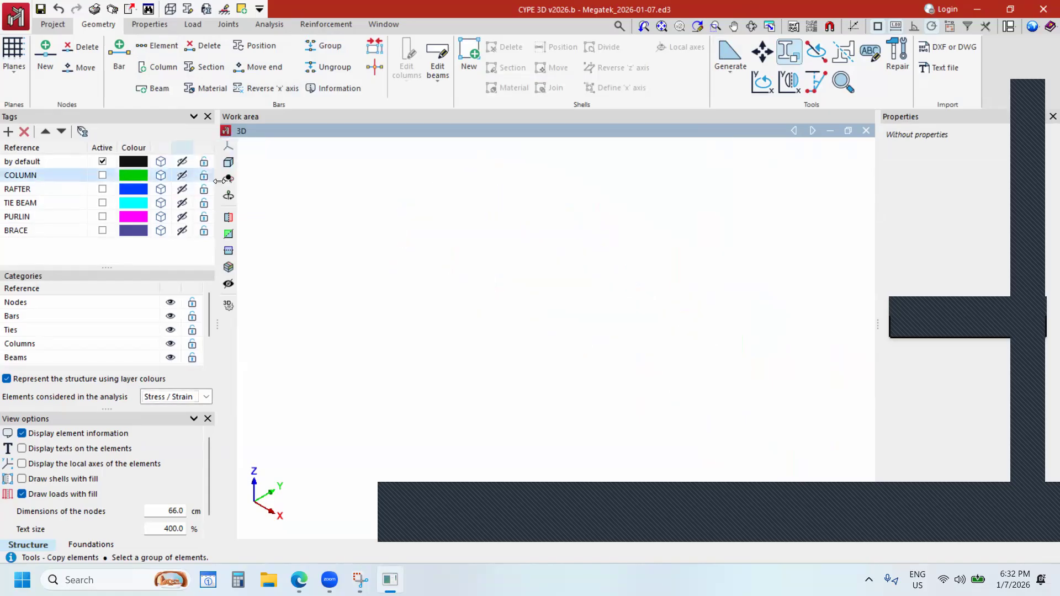
left_click(182, 230)
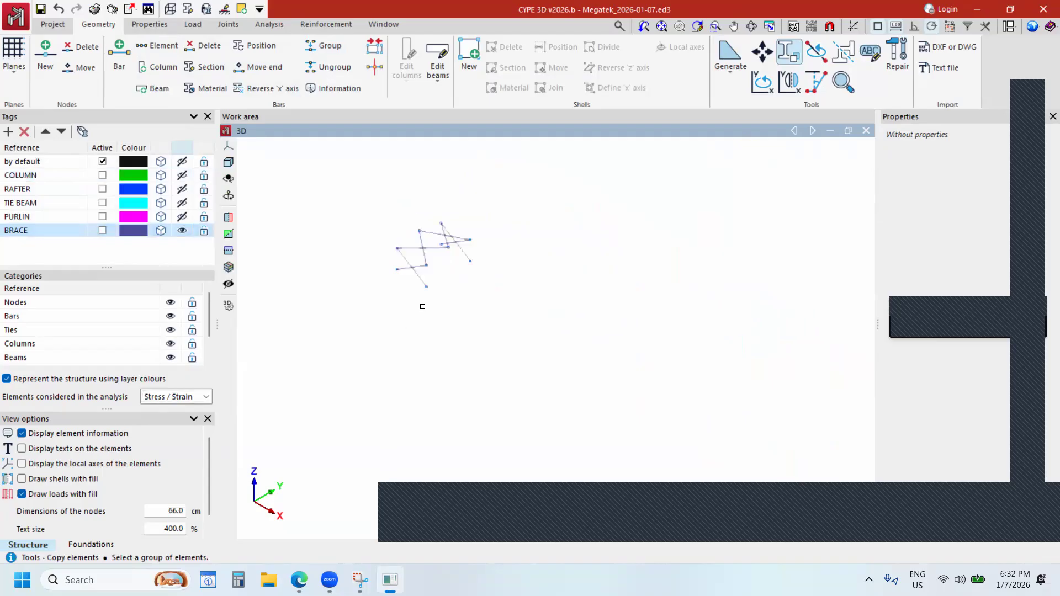
left_click(557, 205)
right_click(325, 307)
Make all layers visible at once and lock every layer against selection.
left_click(185, 150)
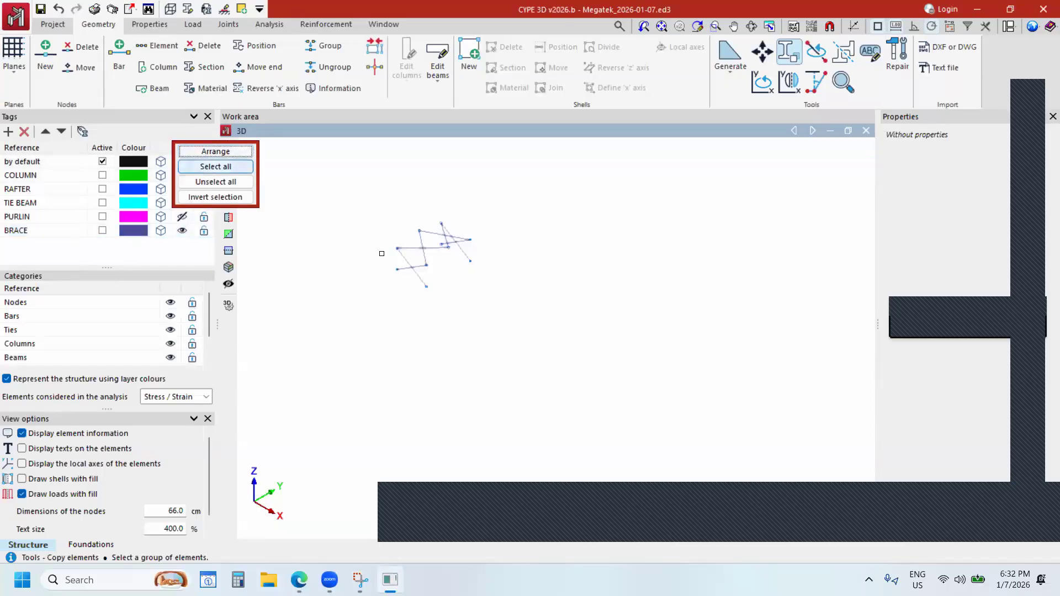
left_click(214, 164)
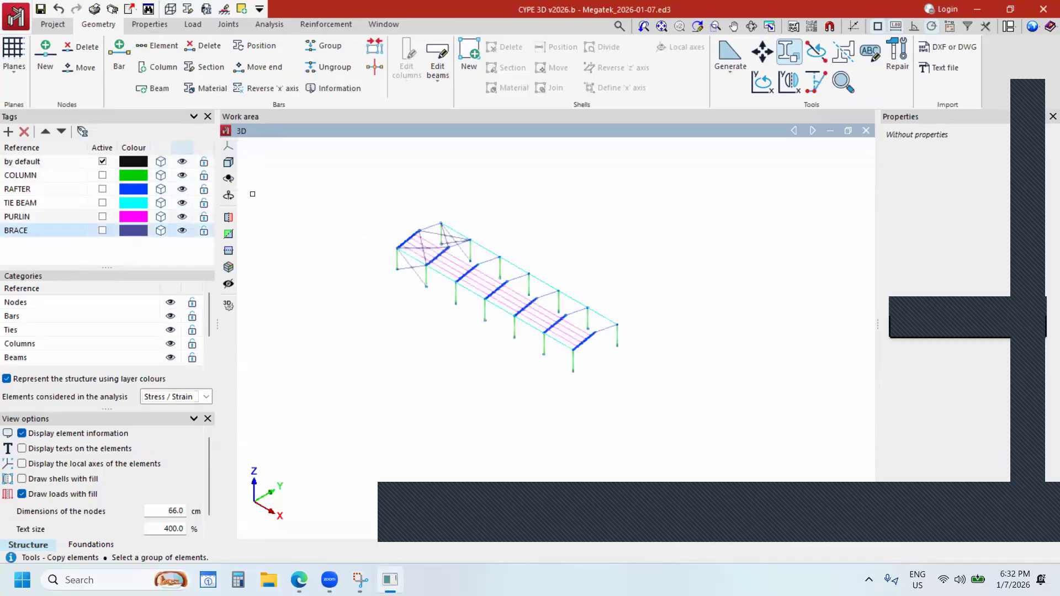
right_click(207, 151)
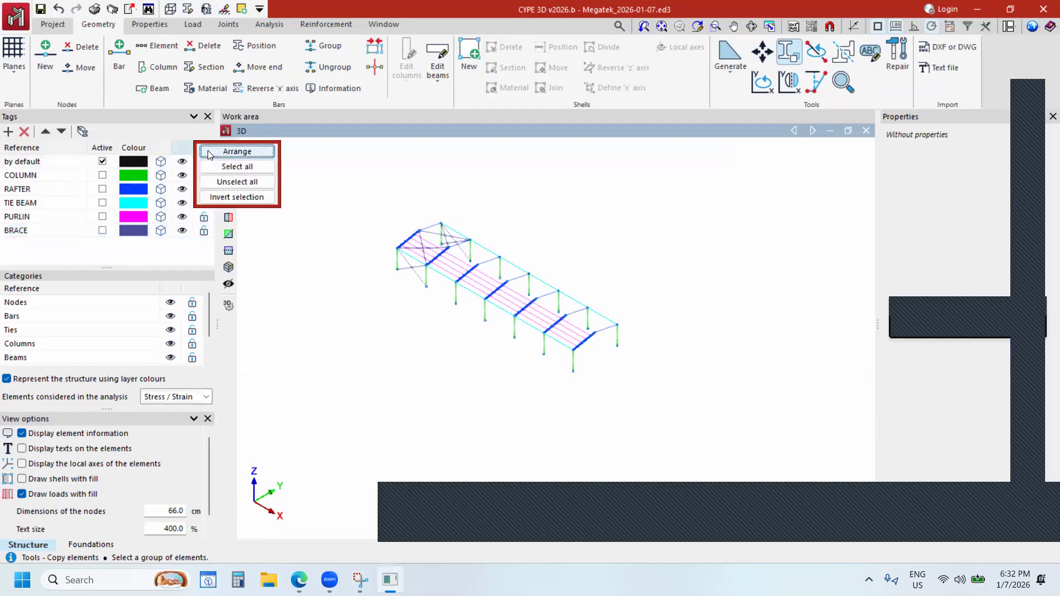
left_click(229, 180)
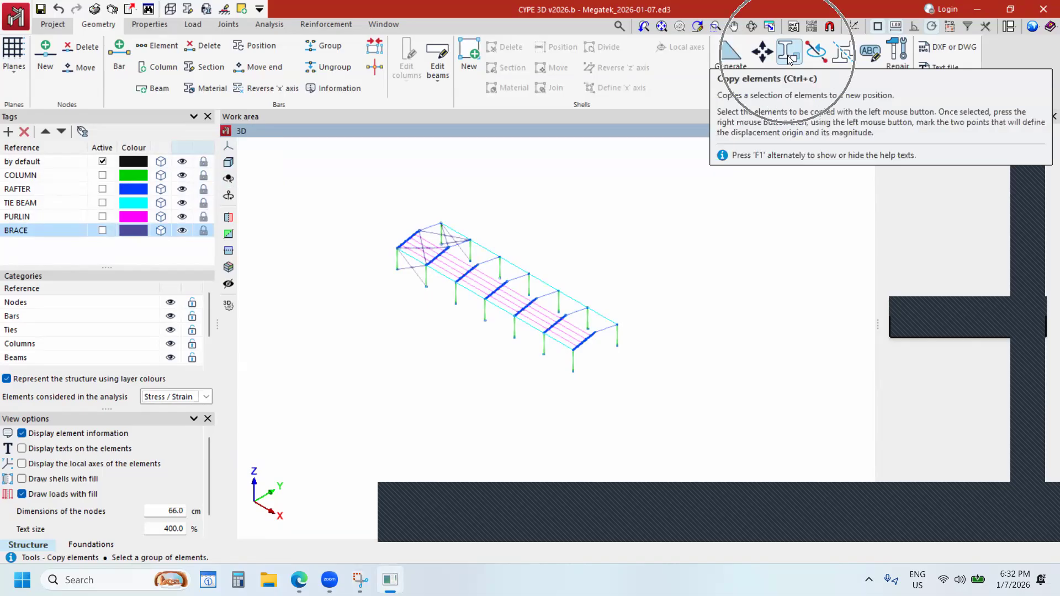
Try a window selection on the locked model, unlock only the BRACE layer, and select all the braces for copying.
left_click_drag(354, 191, 719, 416)
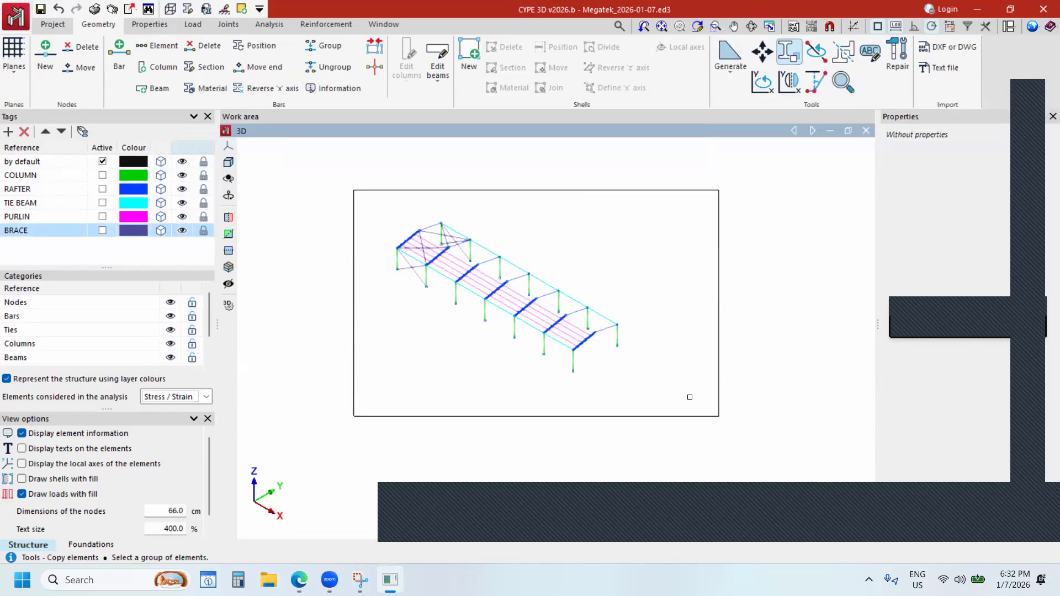
left_click_drag(354, 198, 386, 208)
left_click(203, 231)
left_click_drag(369, 191, 678, 408)
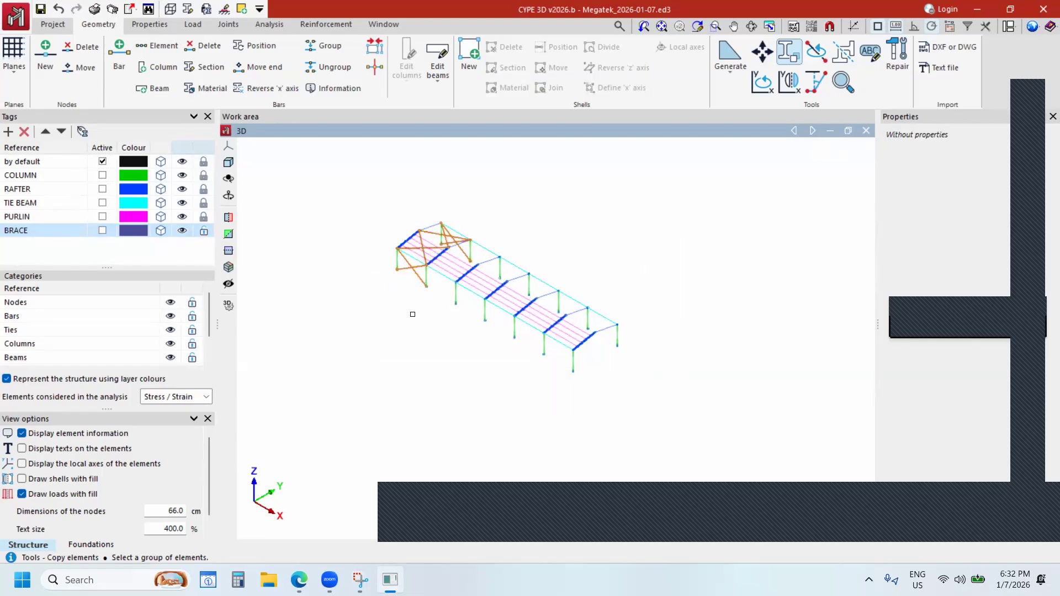
scroll(419, 314, "up", 4)
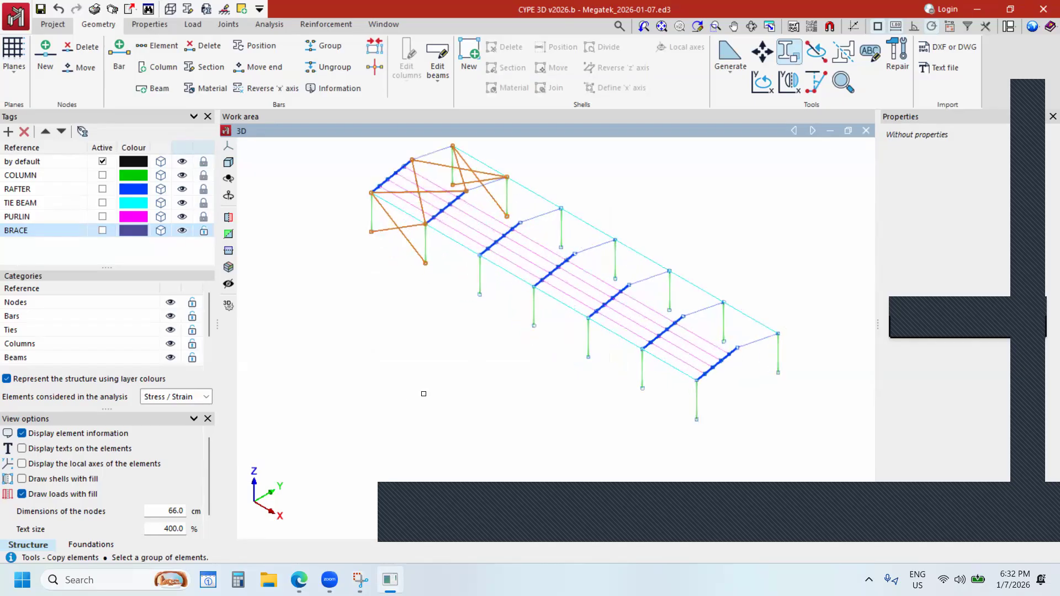
scroll(423, 394, "down", 2)
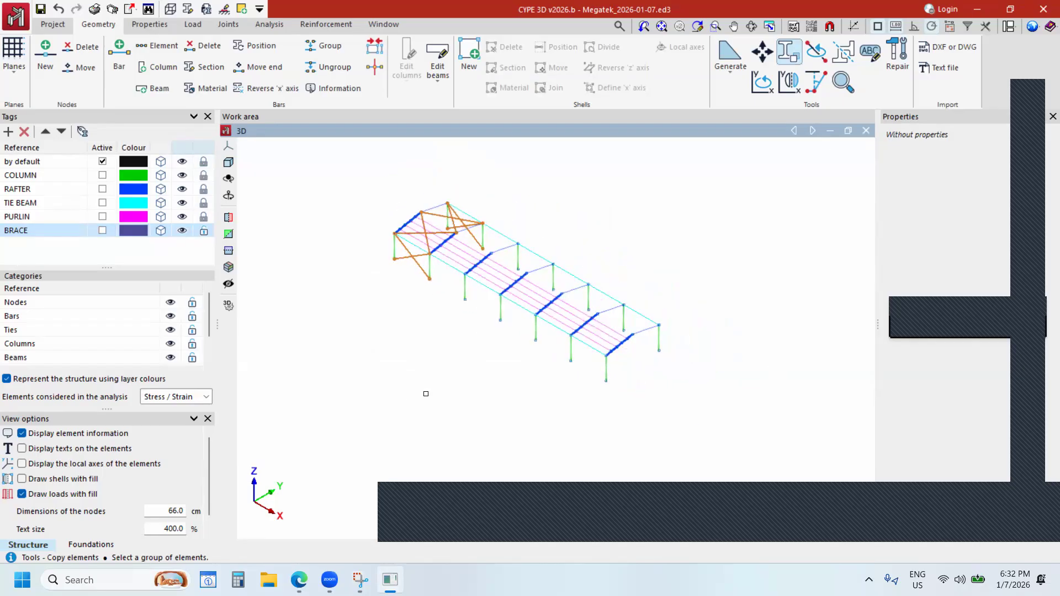
right_click(443, 342)
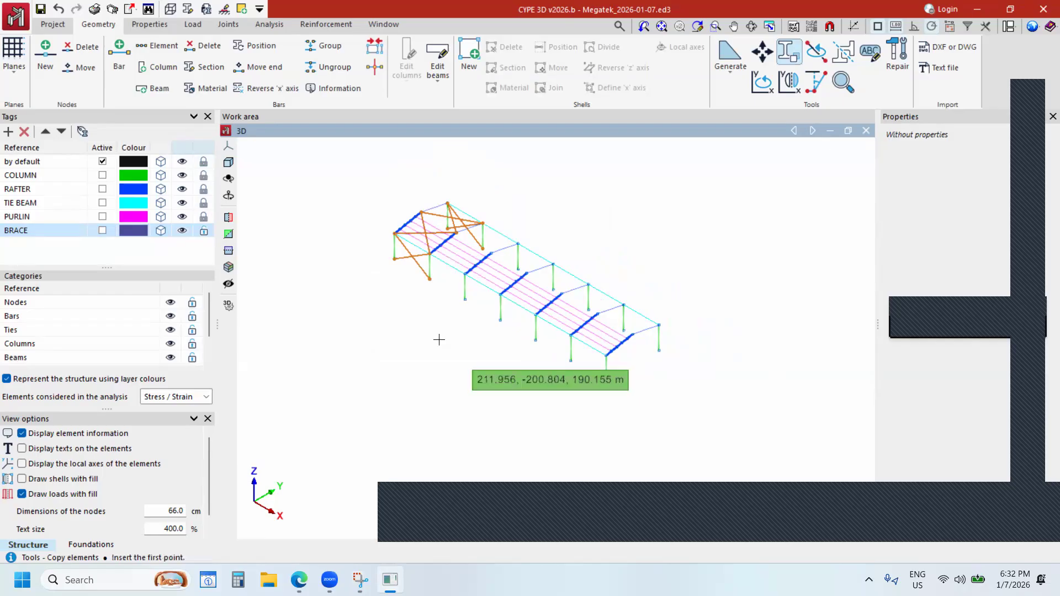
Unlock the COLUMN layer and copy the selected braces from the front corner column base to the matching base in the last bay at the opposite end.
left_click(394, 259)
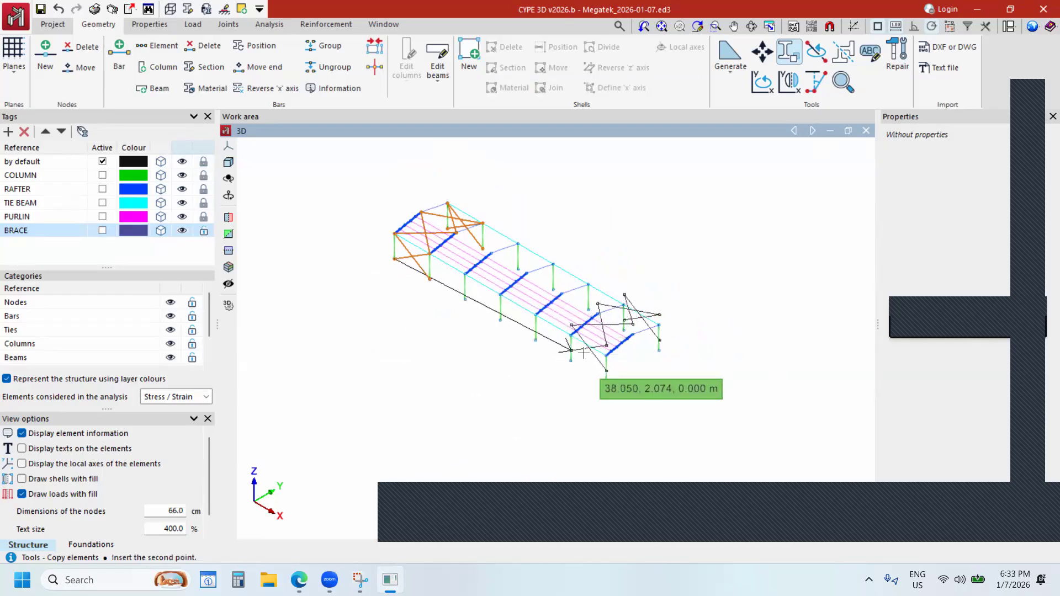
scroll(572, 342, "up", 3)
scroll(583, 353, "up", 2)
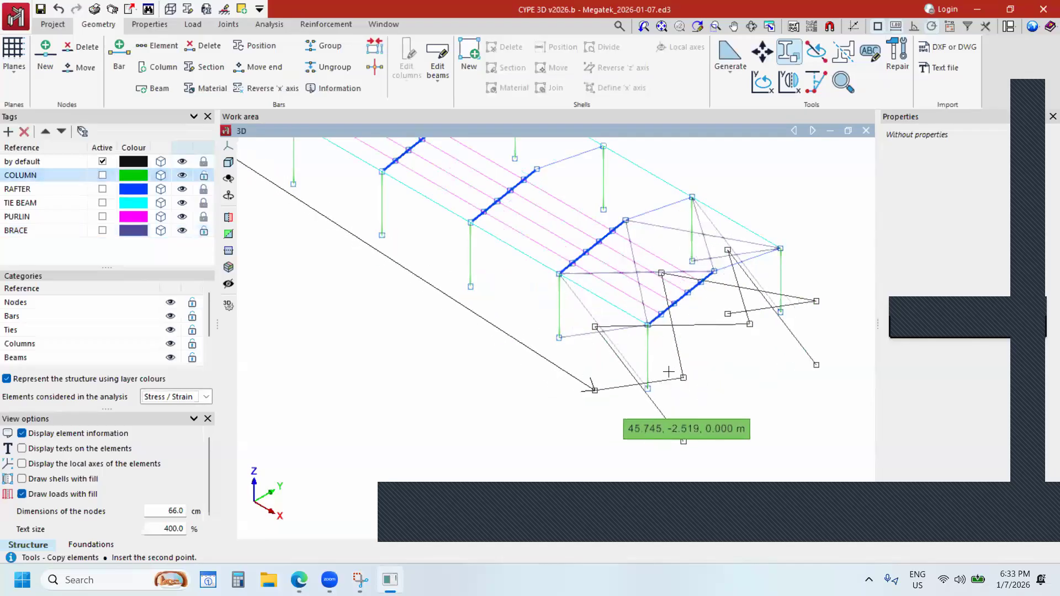
right_click(699, 391)
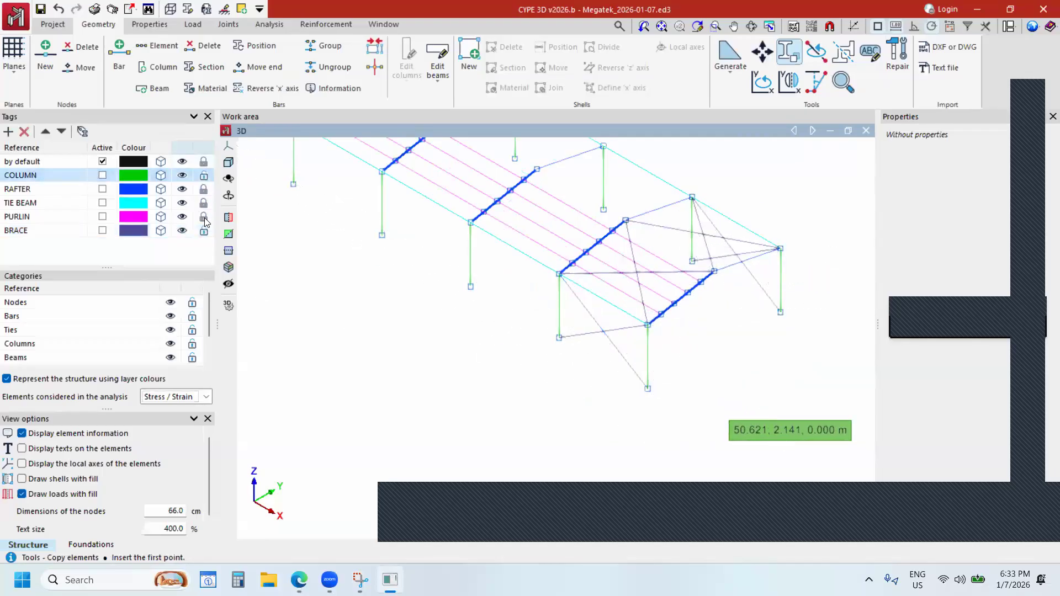
scroll(669, 372, "down", 1)
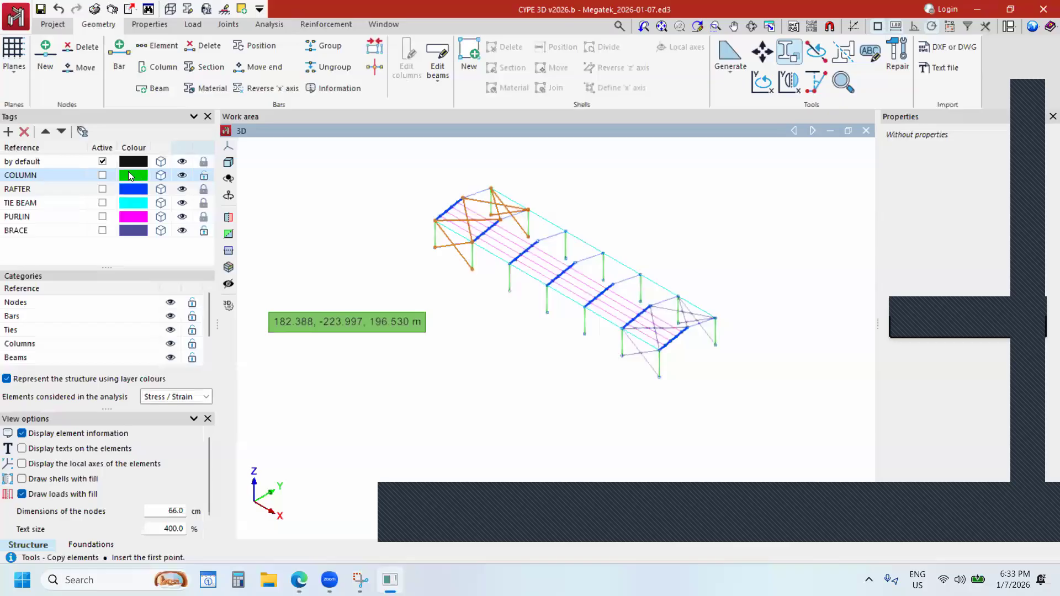
Unlock all layers for selection and end the copying of the braces.
left_click(204, 148)
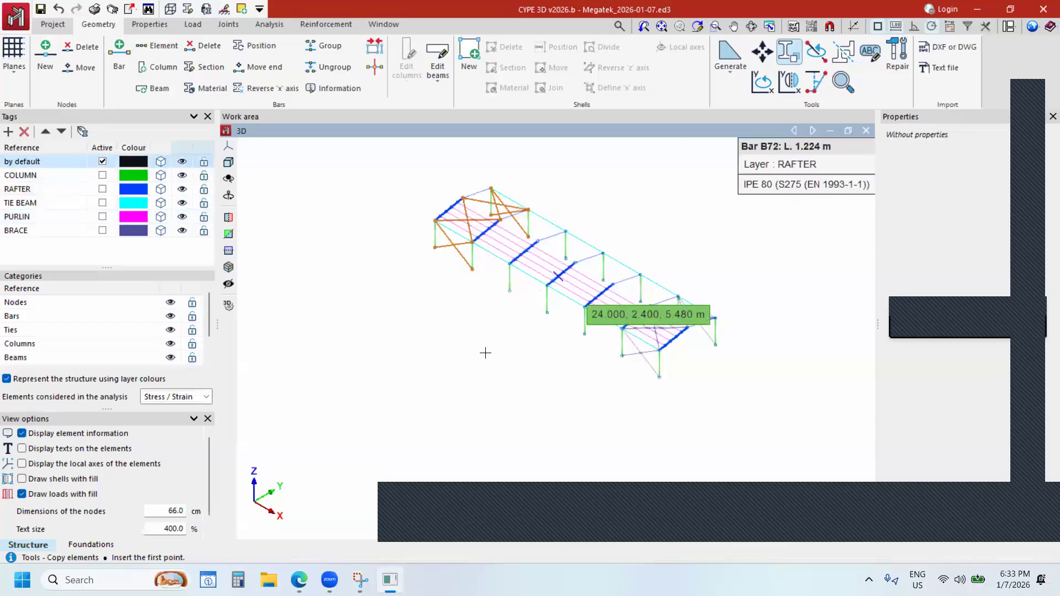
right_click(464, 321)
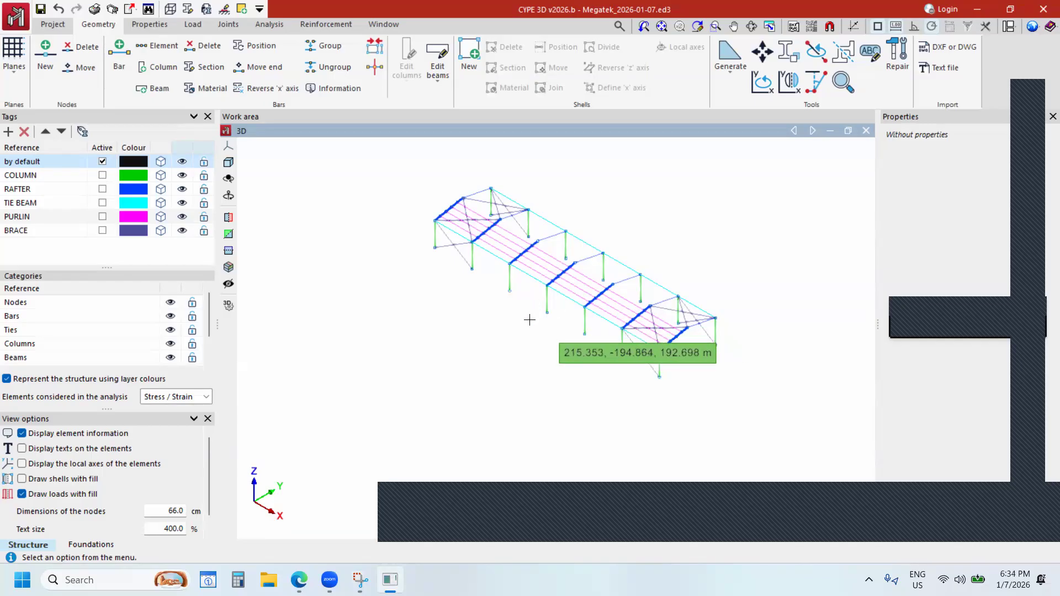
scroll(525, 315, "down", 2)
scroll(665, 271, "up", 4)
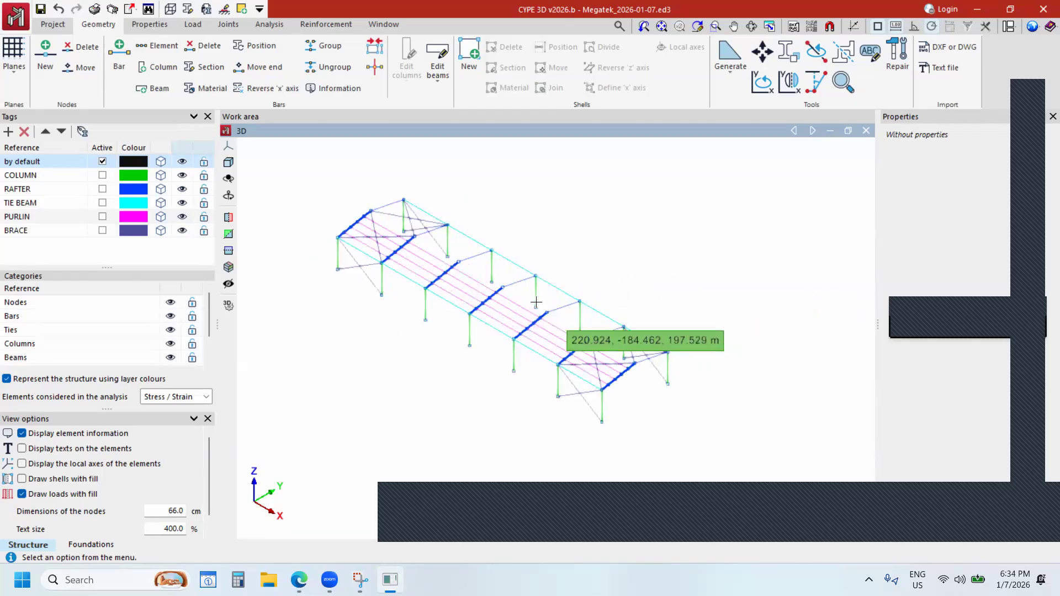
scroll(545, 299, "up", 3)
scroll(571, 296, "down", 3)
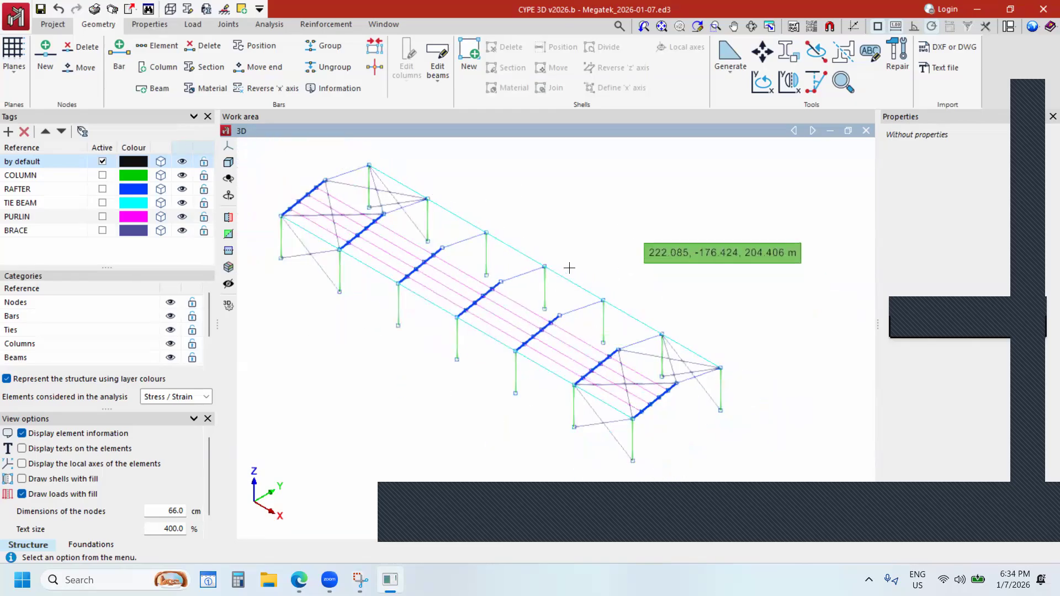
scroll(642, 263, "down", 1)
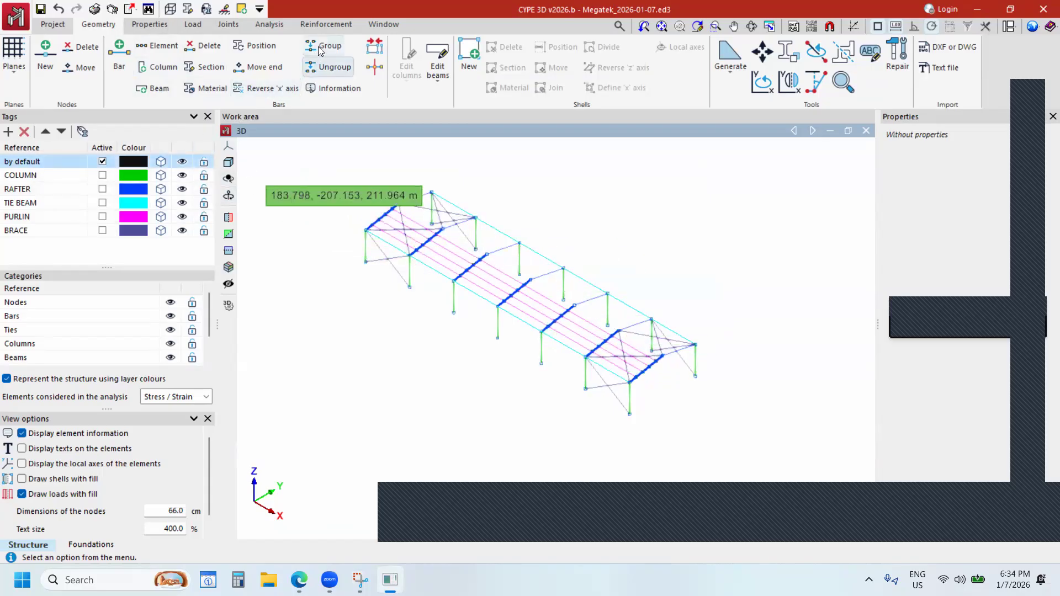
Start assigning a section to bars and select the grouped columns to open their section description.
left_click(209, 69)
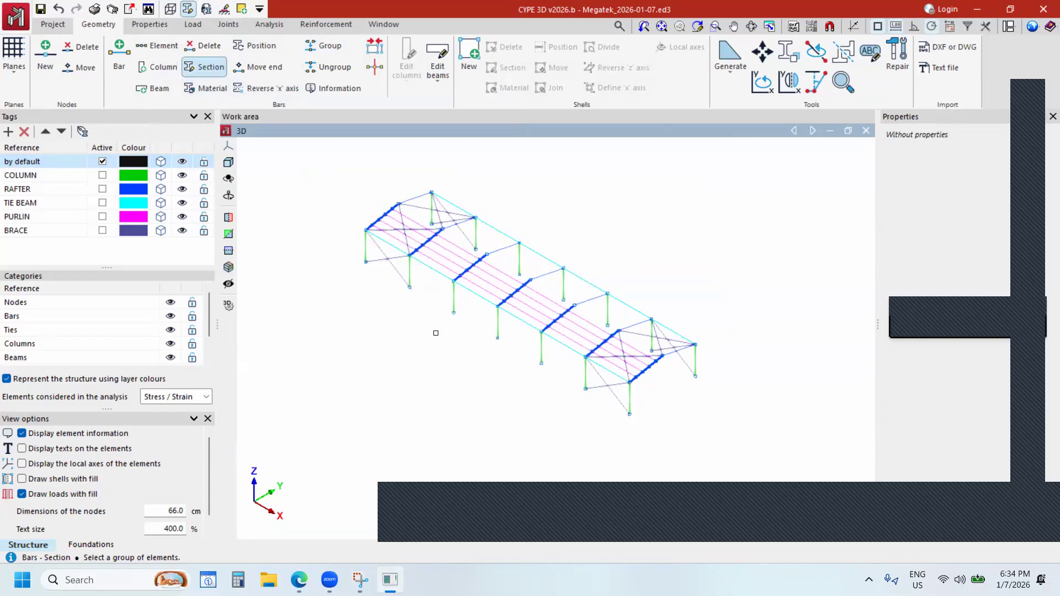
scroll(461, 320, "up", 1)
scroll(461, 320, "up", 1)
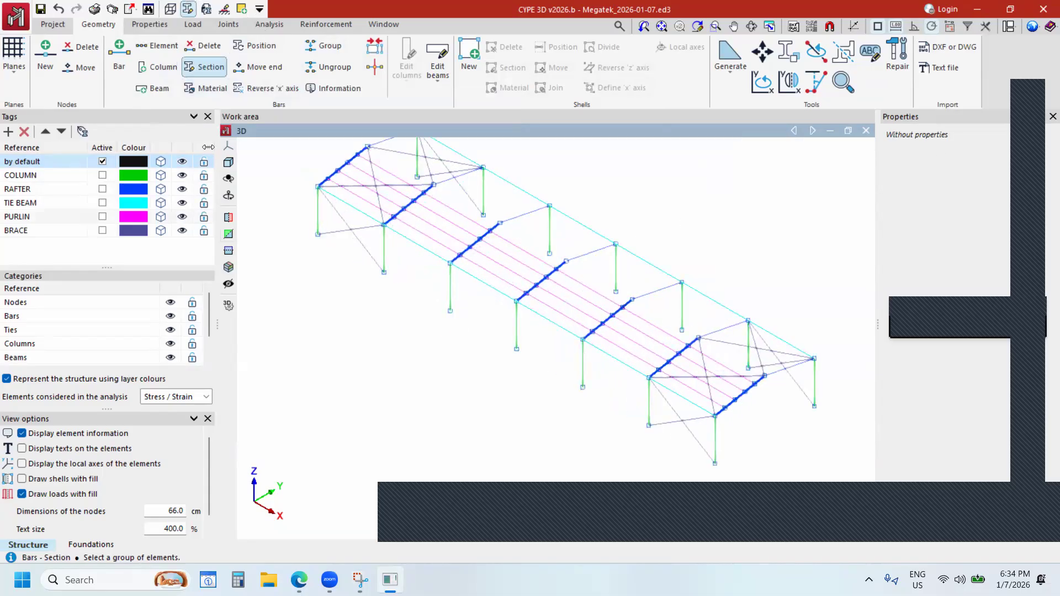
left_click(454, 302)
scroll(481, 343, "down", 3)
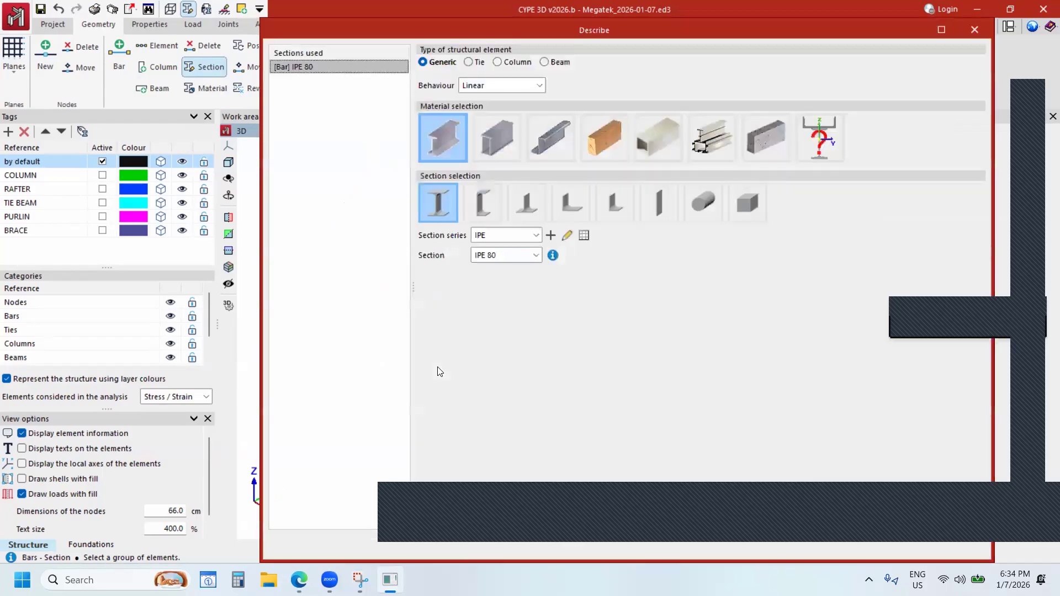
left_click_drag(578, 37, 426, 24)
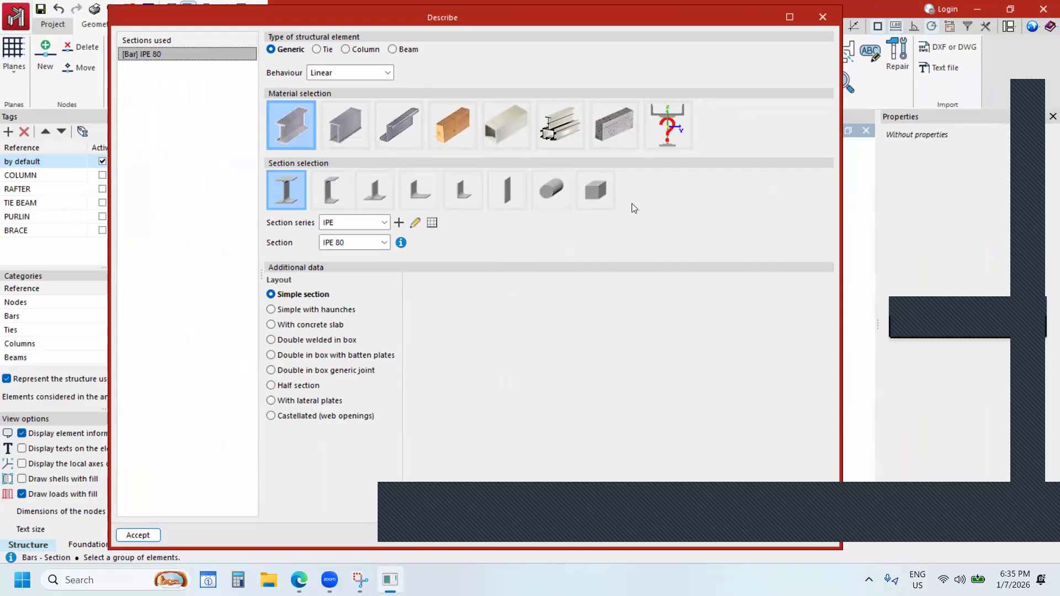
Examine the other material choices for a generic bar, including aluminium, special aluminium and the generic section's shear areas and bending inertias.
left_click(347, 132)
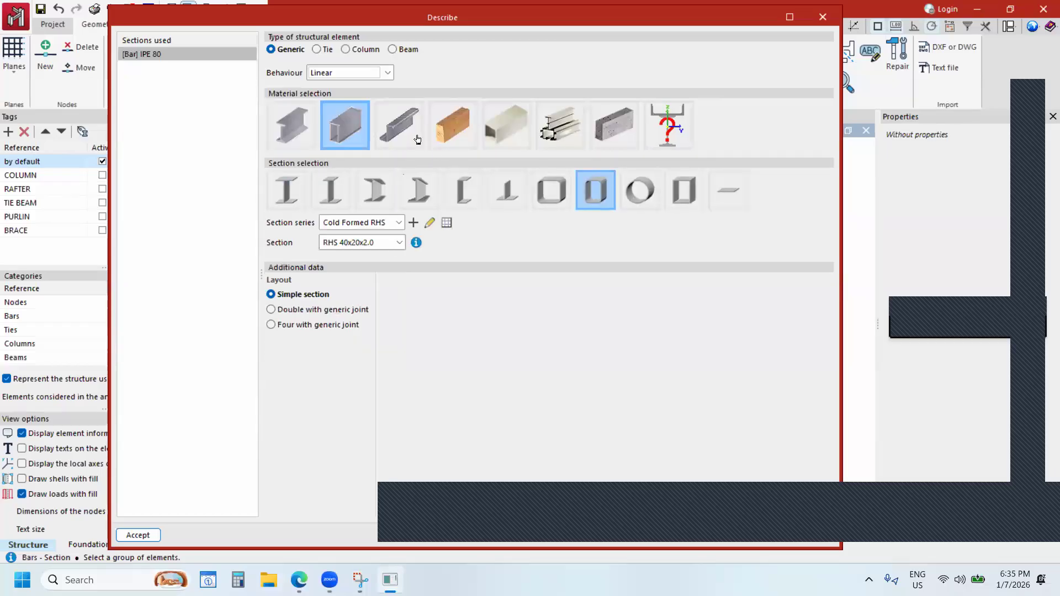
left_click(398, 134)
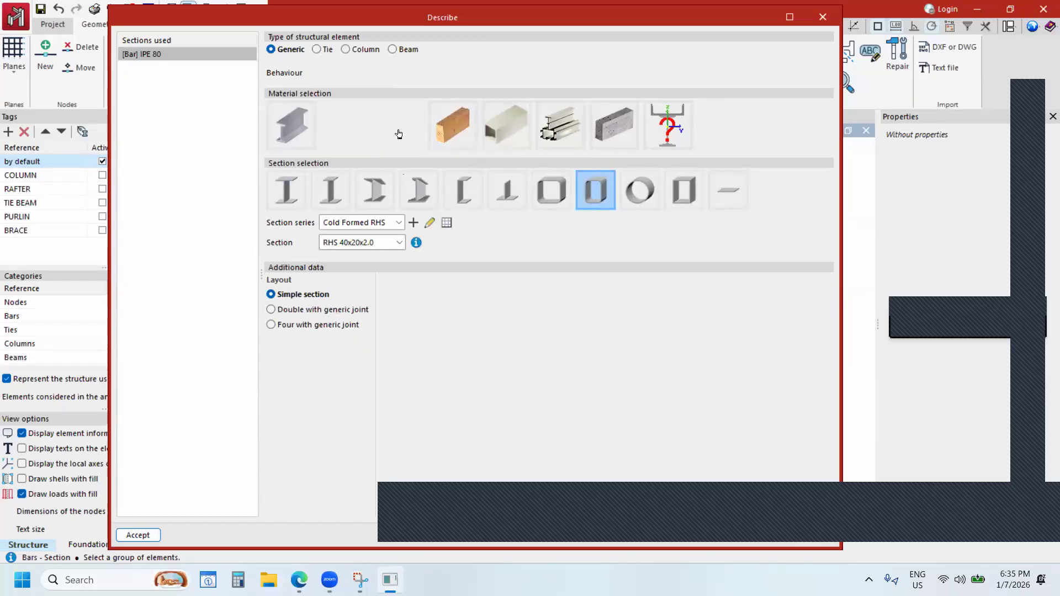
left_click(450, 130)
left_click(499, 137)
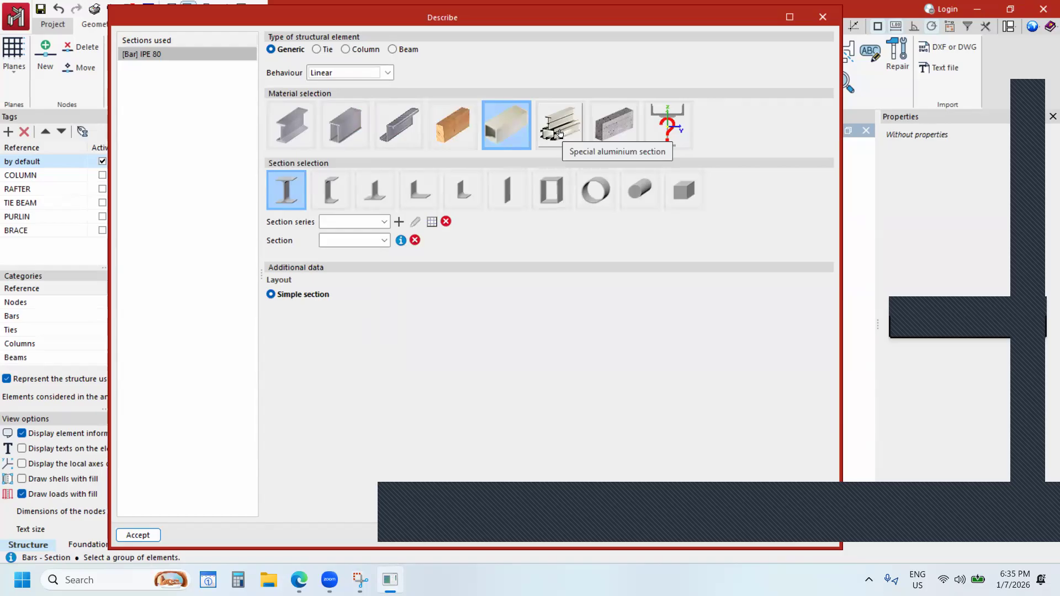
left_click(562, 134)
left_click(619, 136)
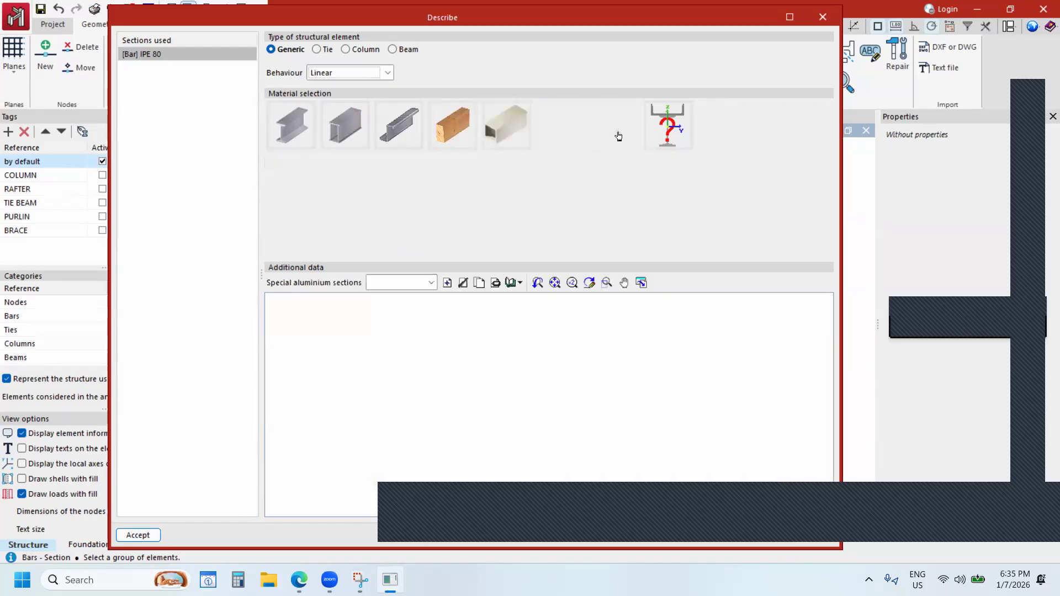
left_click(672, 134)
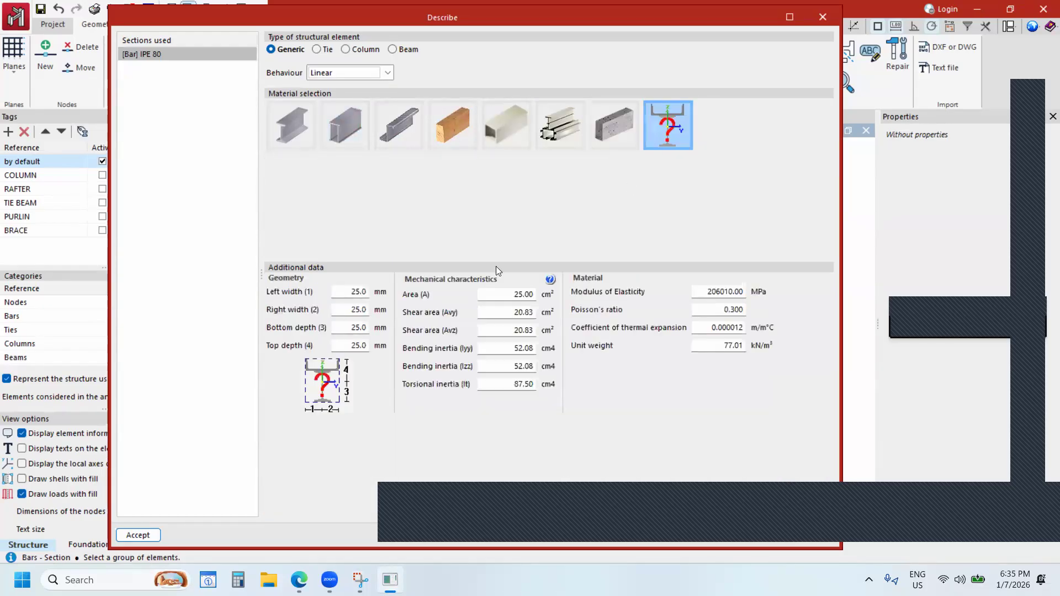
double_click(517, 312)
double_click(517, 330)
double_click(514, 348)
double_click(516, 366)
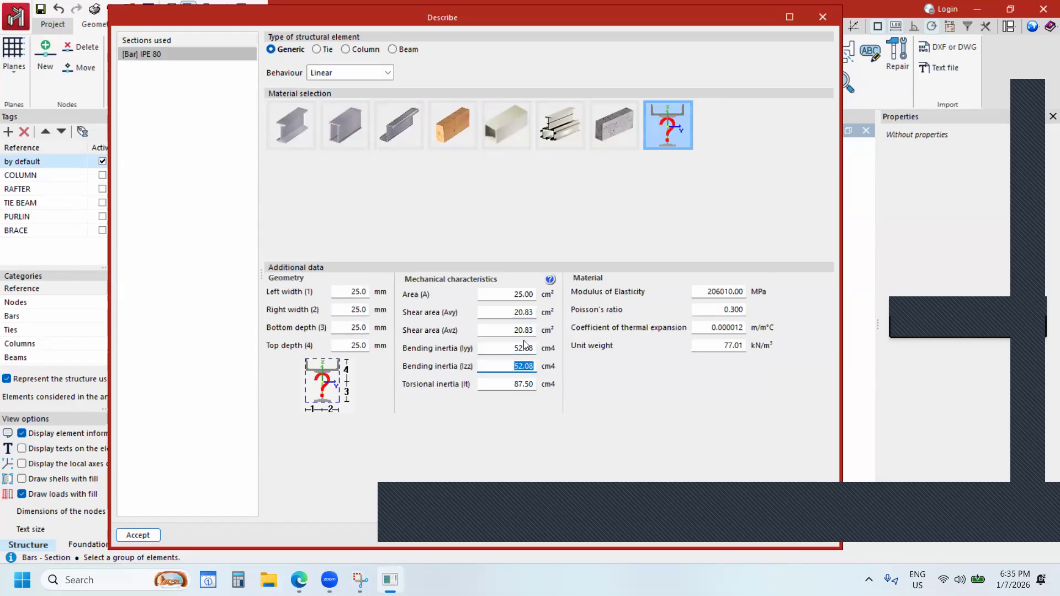
Compare the Column and Beam structural element types with the Generic type's rectangular concrete section options.
left_click(345, 49)
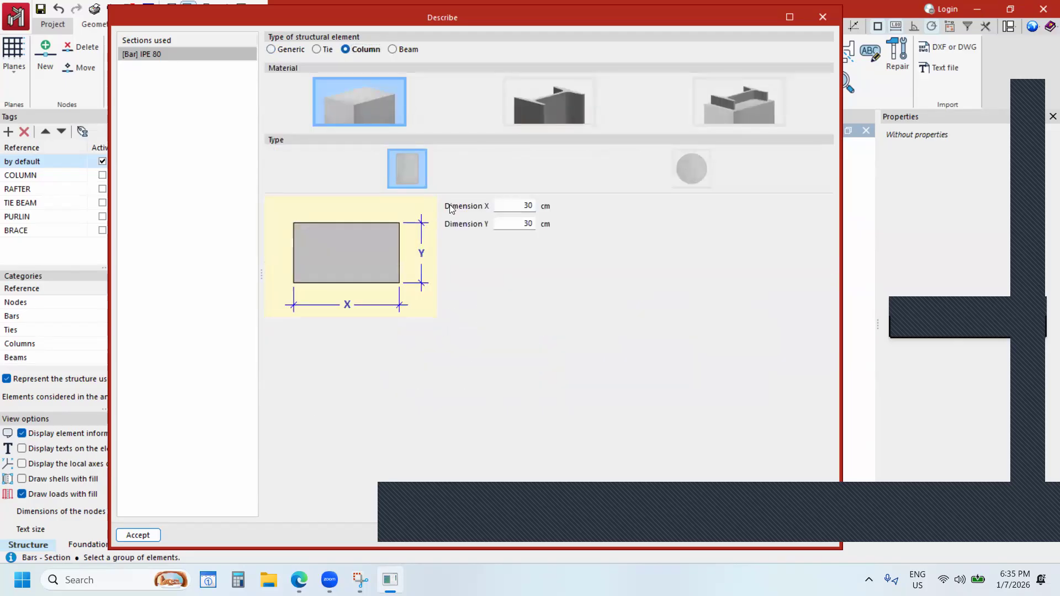
left_click(393, 49)
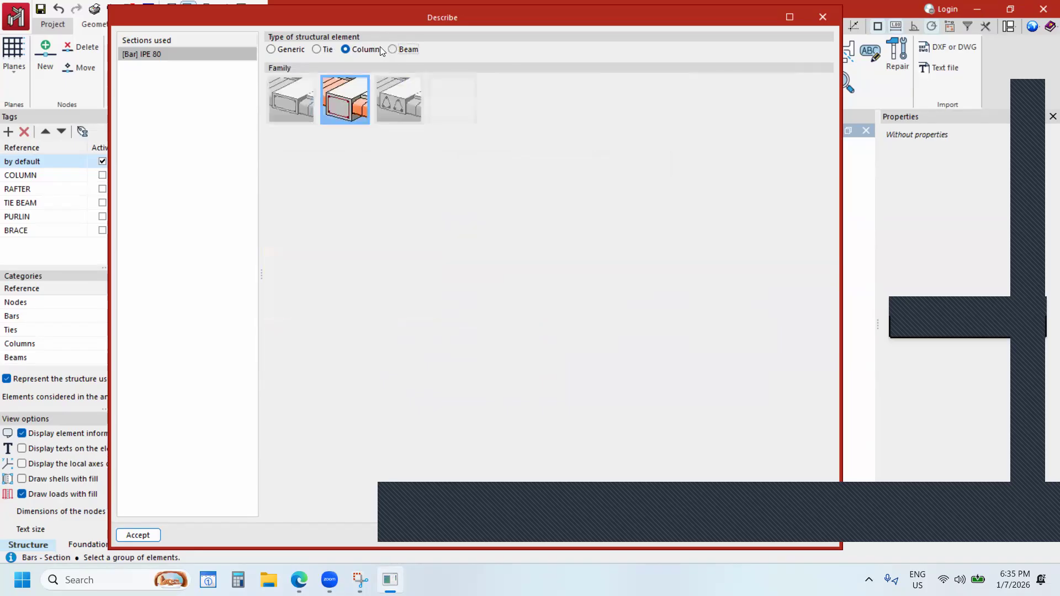
left_click(346, 49)
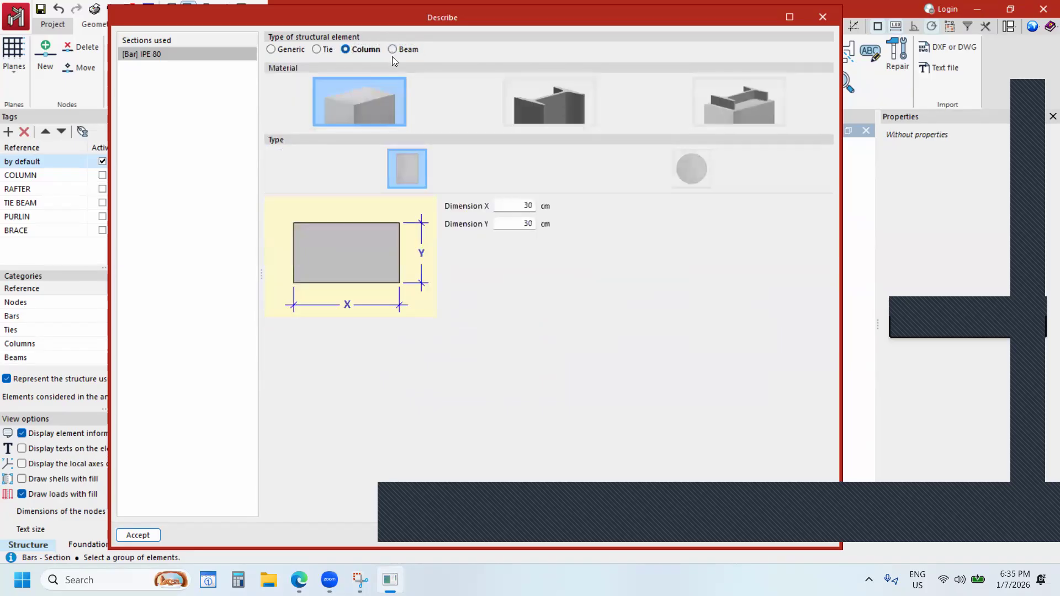
left_click(392, 50)
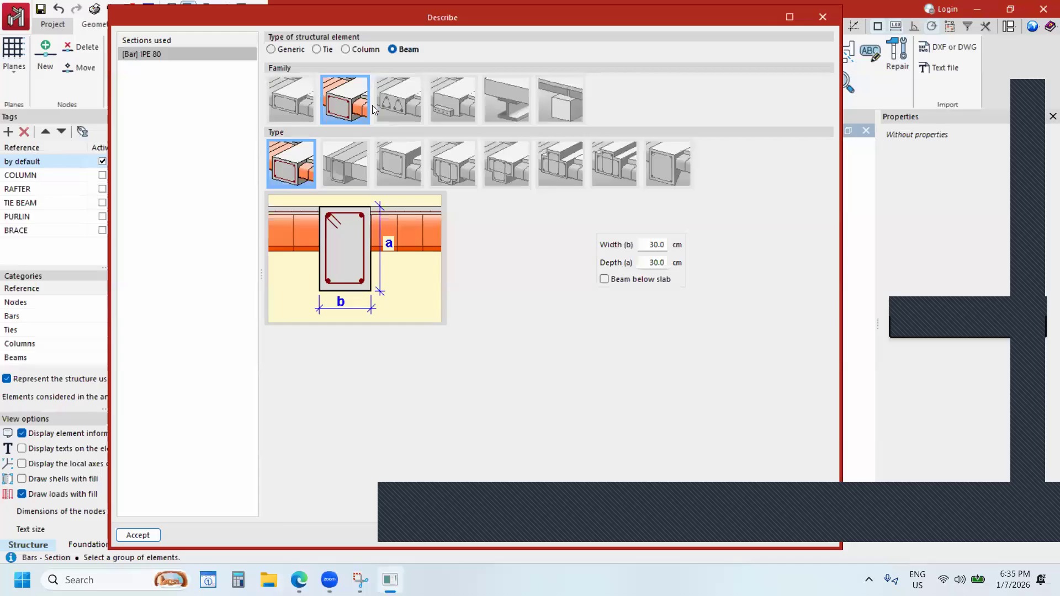
left_click(272, 51)
left_click(617, 130)
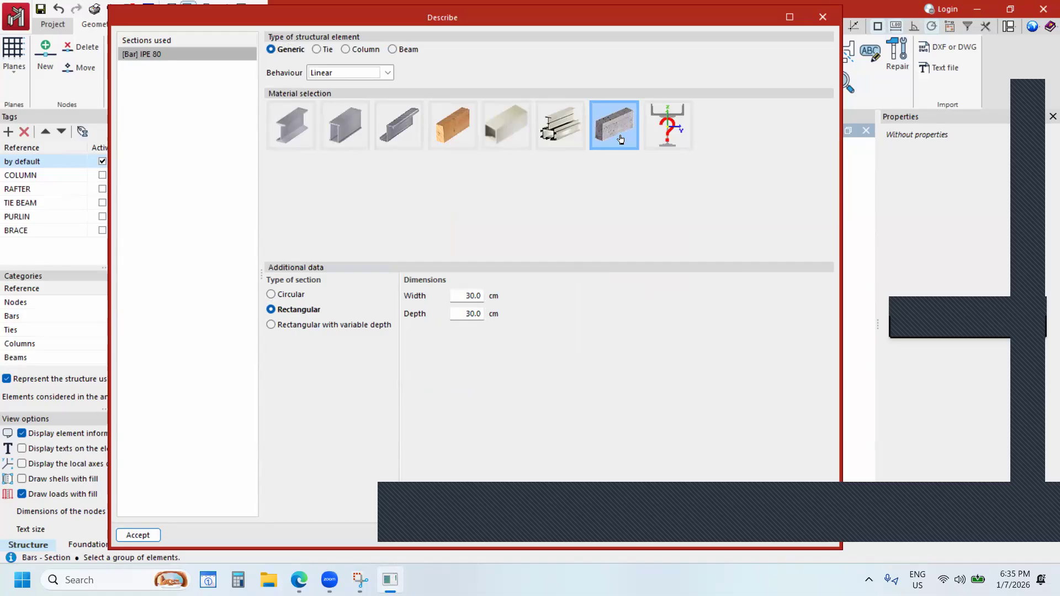
left_click(358, 49)
left_click(393, 49)
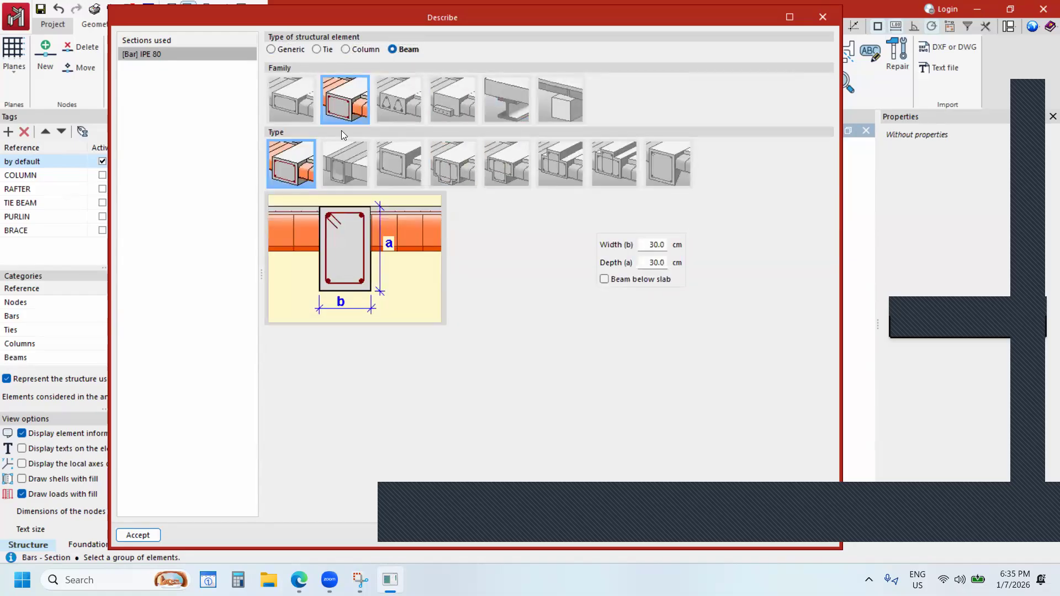
left_click(288, 49)
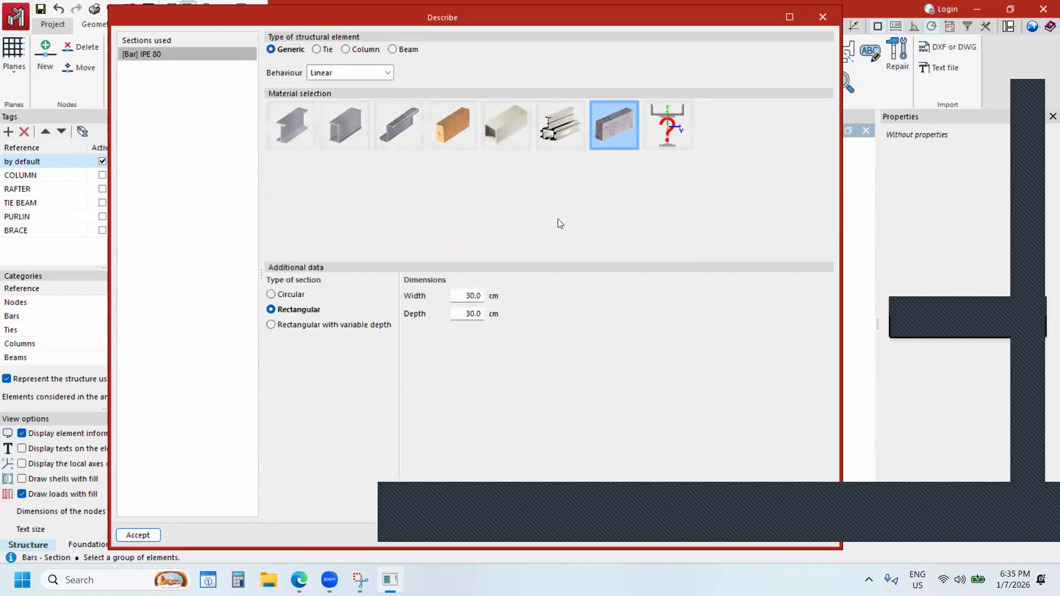
Assign the rolled steel I-section UC 305 x 305 x 97 from the UC series to the columns as a simple section.
left_click(286, 132)
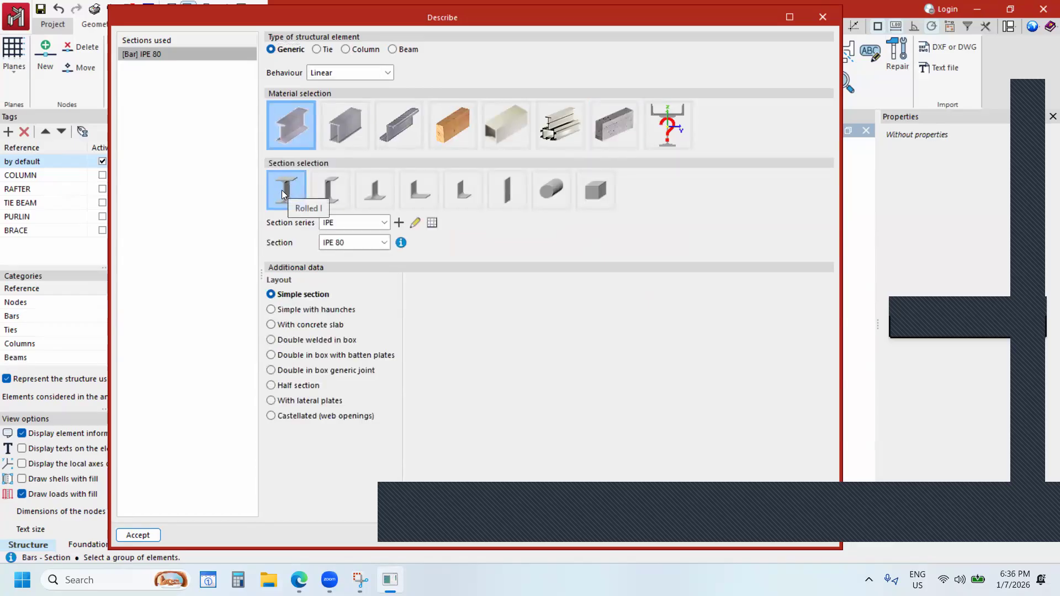
left_click(378, 222)
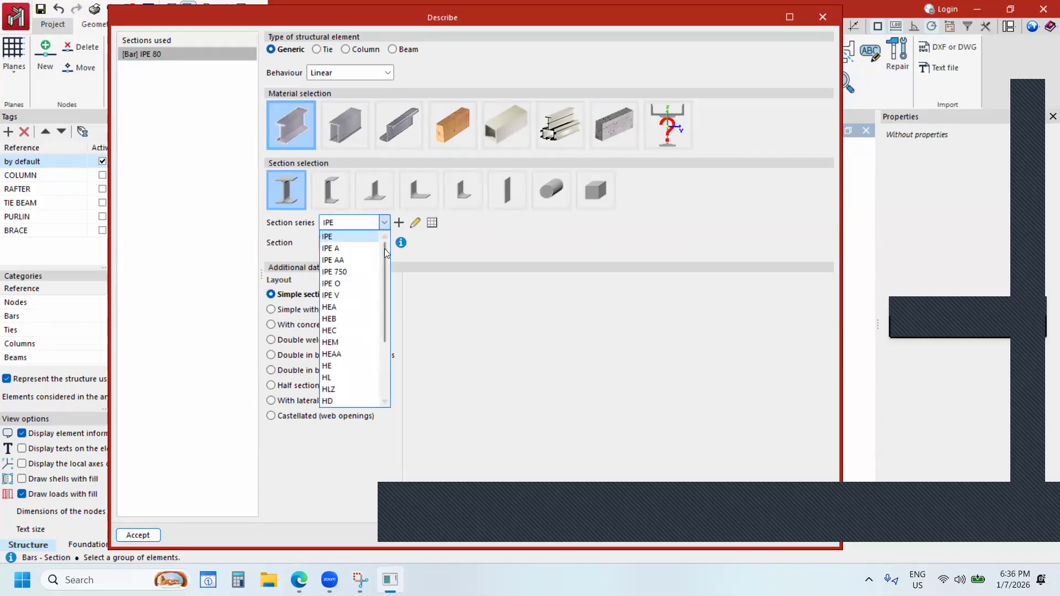
left_click_drag(384, 249, 391, 317)
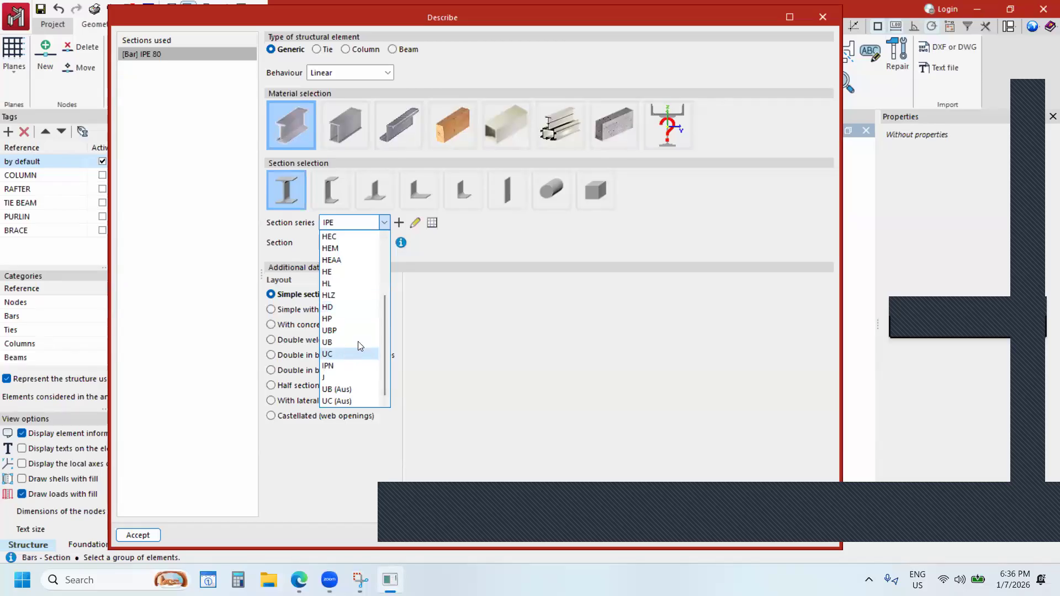
left_click(346, 353)
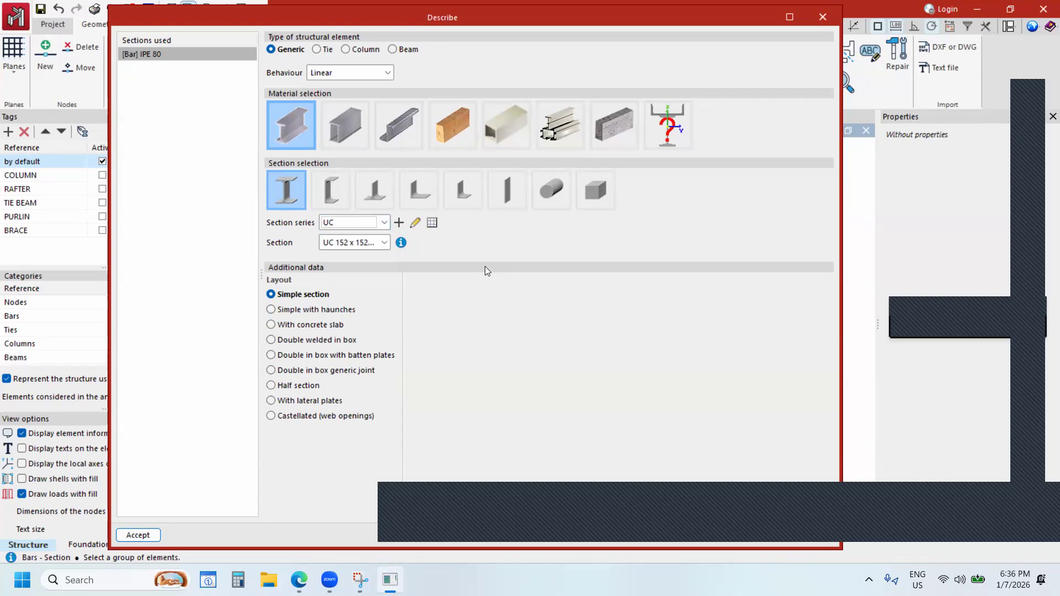
left_click(385, 242)
scroll(367, 340, "down", 3)
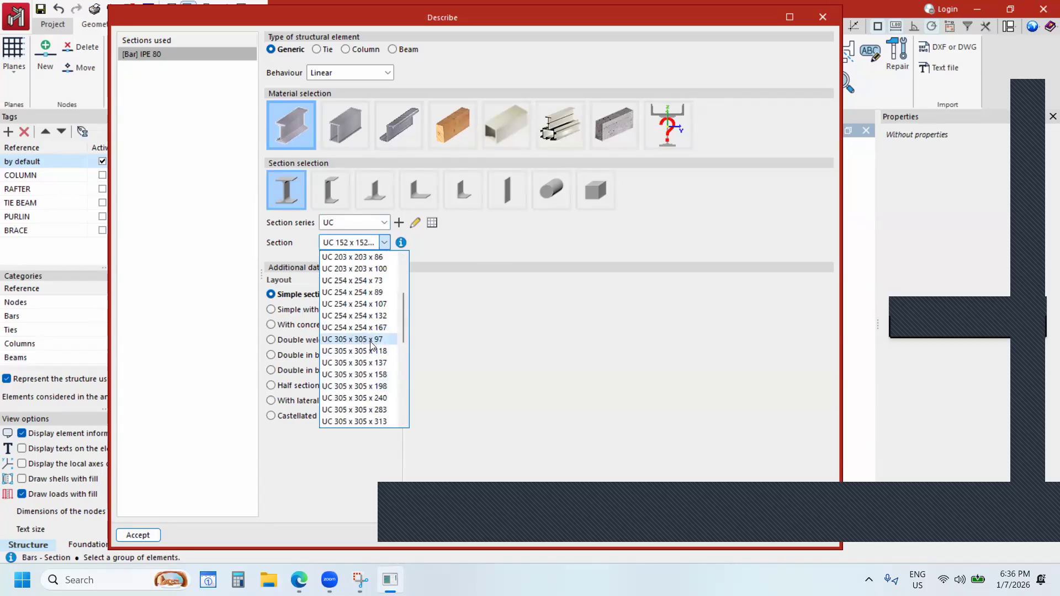
left_click(374, 342)
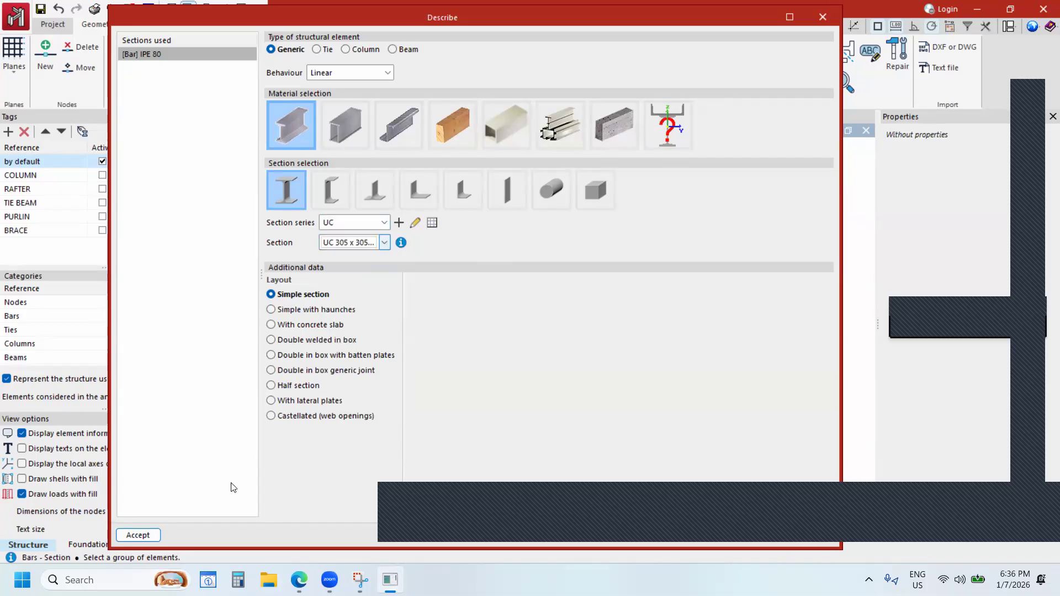
left_click(145, 537)
left_click(146, 535)
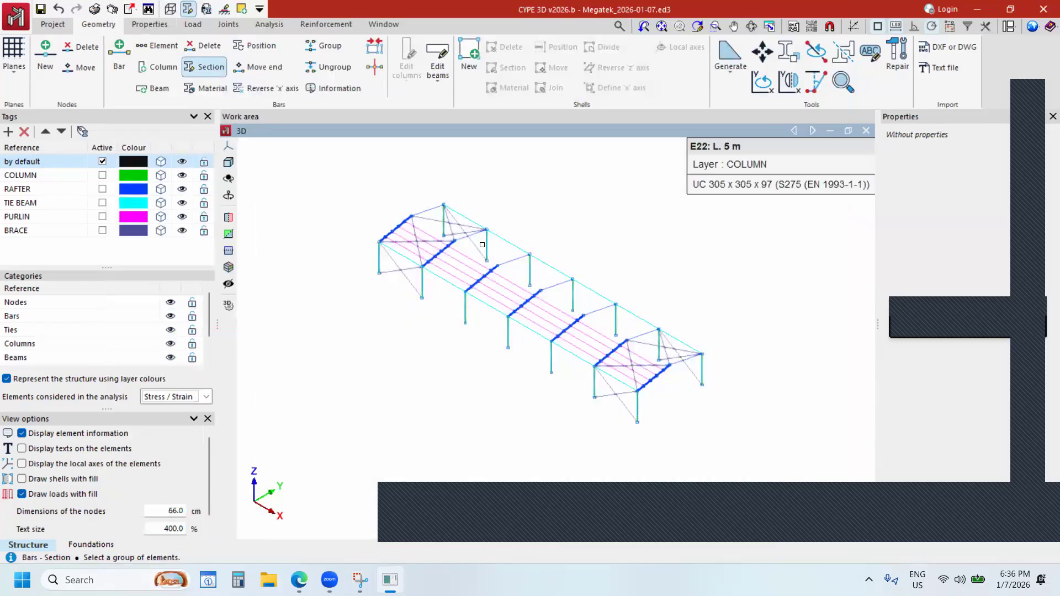
Display the COLUMN layer's members as solid shapes and look closely at a column top.
scroll(481, 239, "up", 4)
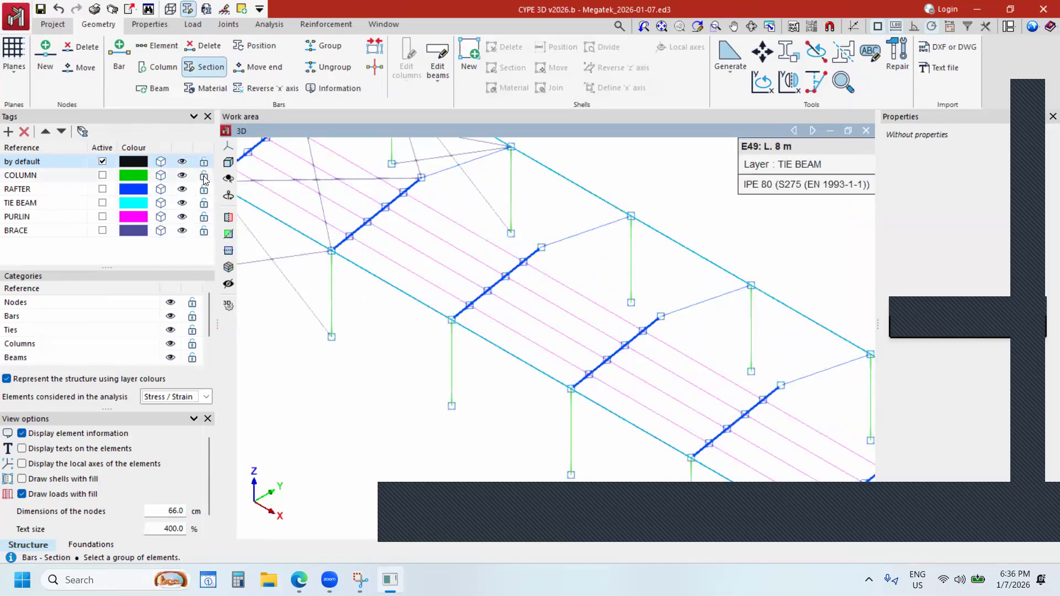
left_click(203, 176)
key("ctrl")
key("ctrl")
key("ctrl")
left_click(161, 175)
scroll(329, 258, "up", 1)
scroll(328, 259, "up", 5)
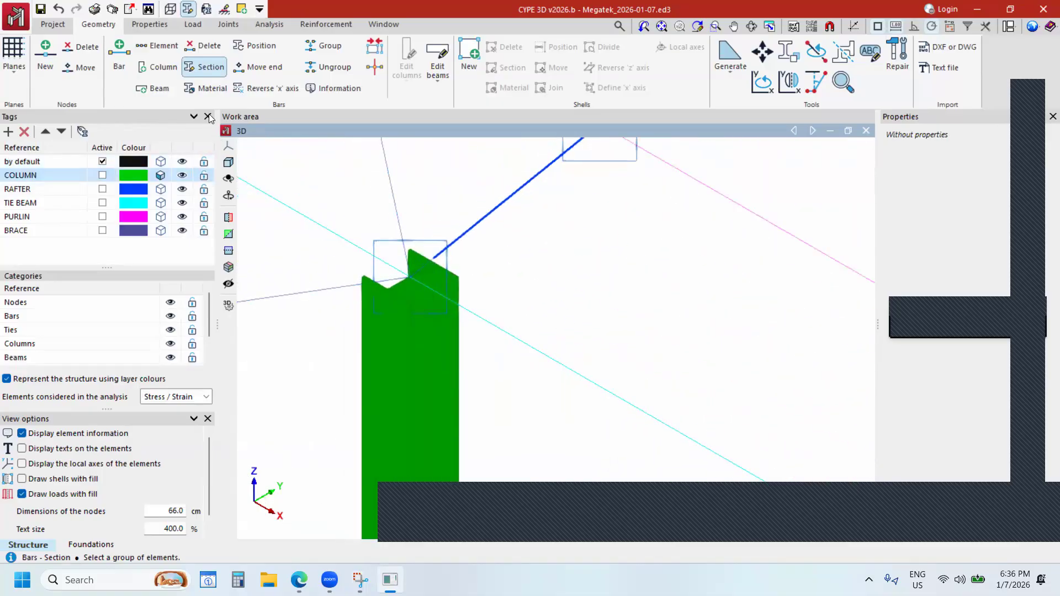
Generate a 3D view of the complete structure and inspect the columns' real shape.
left_click(54, 25)
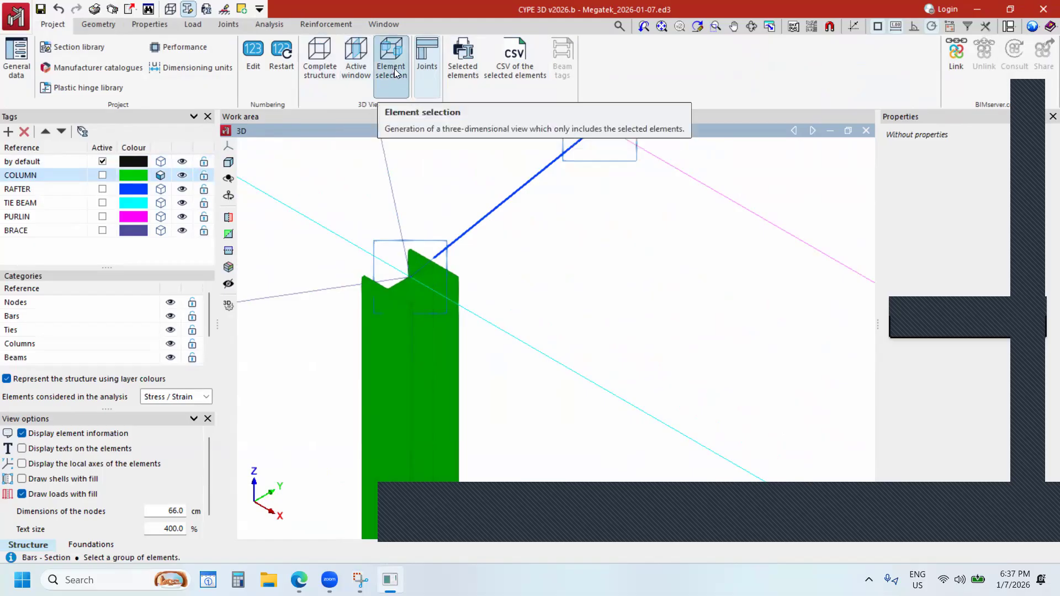
left_click(318, 68)
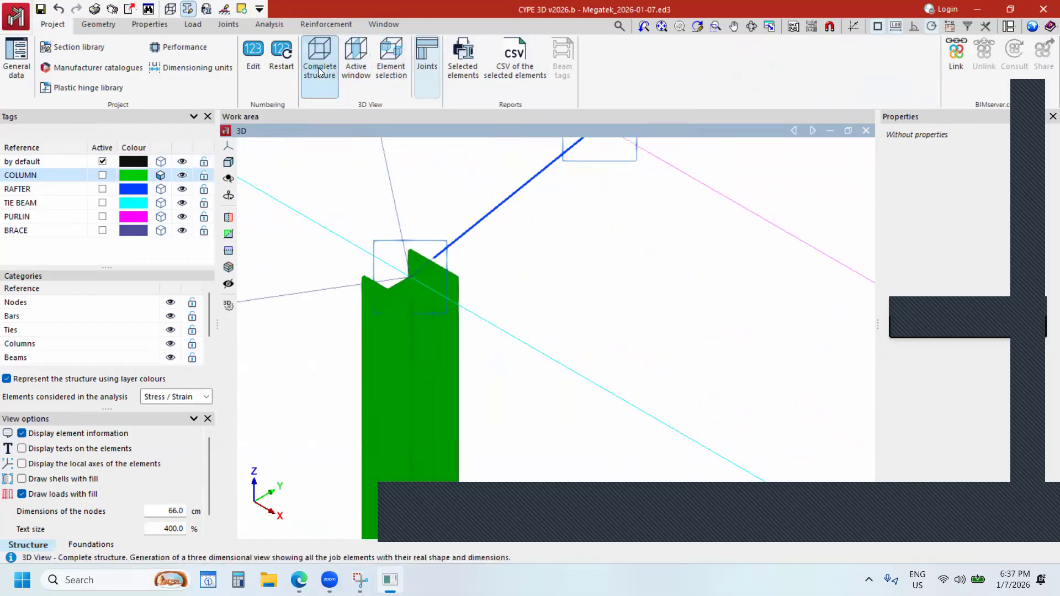
scroll(453, 276, "up", 2)
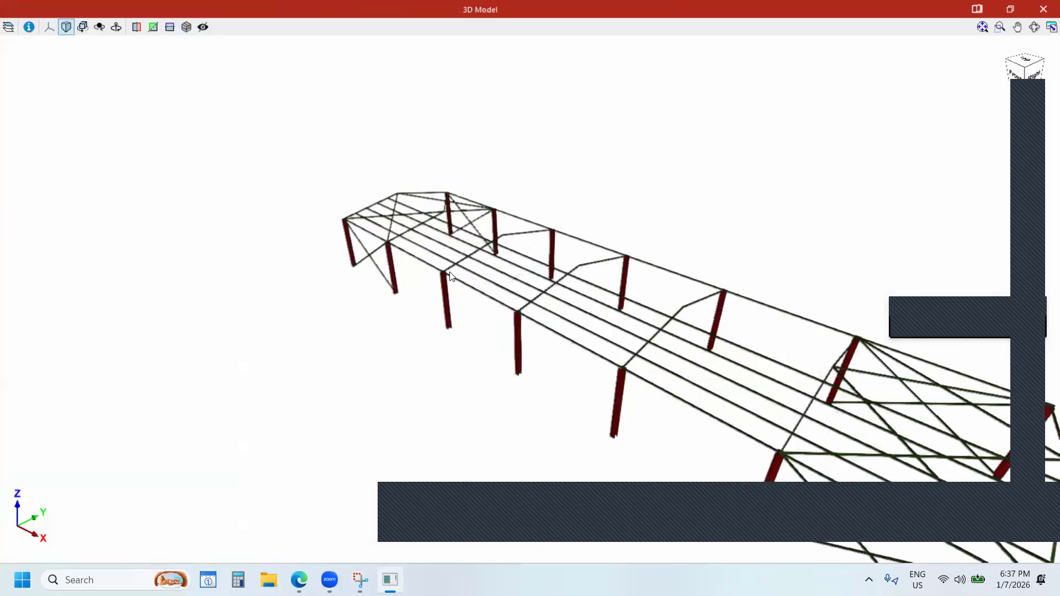
scroll(301, 300, "up", 5)
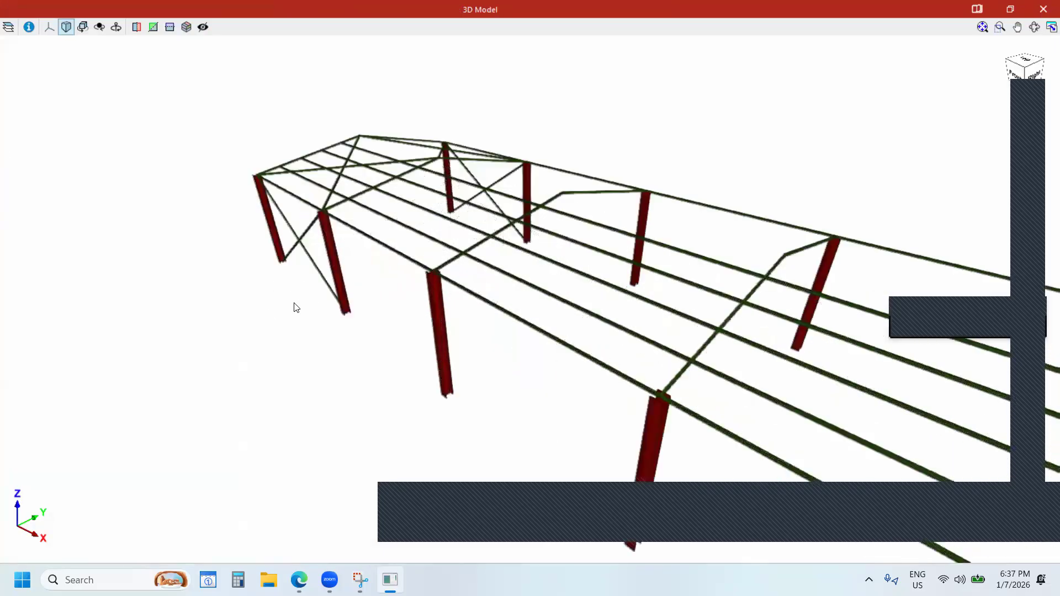
Close the 3D view and compare the COLUMN layer's line and solid displays, leaving the columns shown as solid shapes.
left_click(1042, 8)
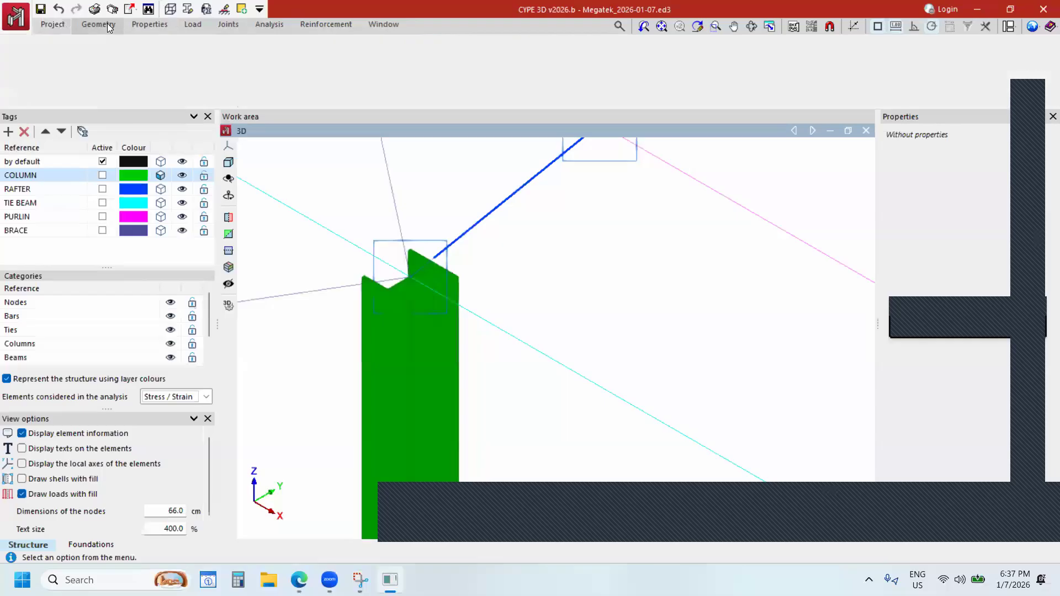
left_click(108, 26)
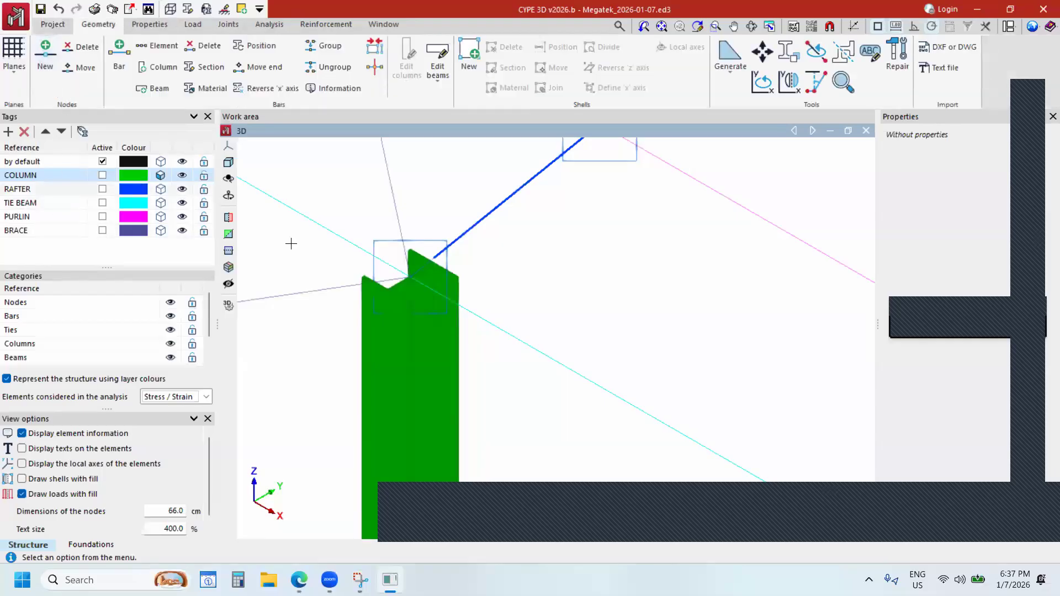
scroll(533, 291, "down", 2)
scroll(469, 279, "up", 4)
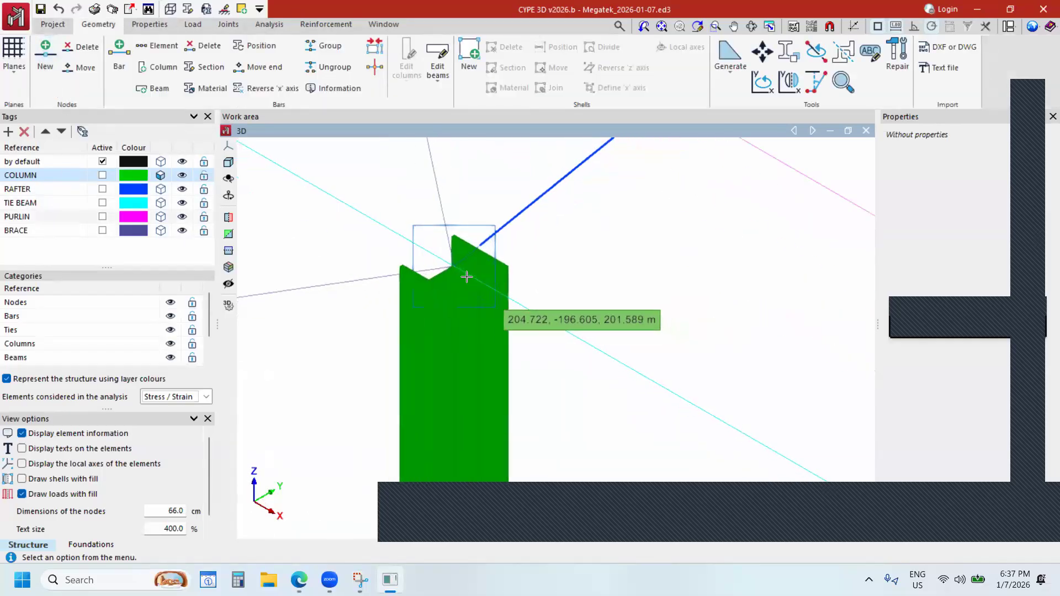
left_click(160, 175)
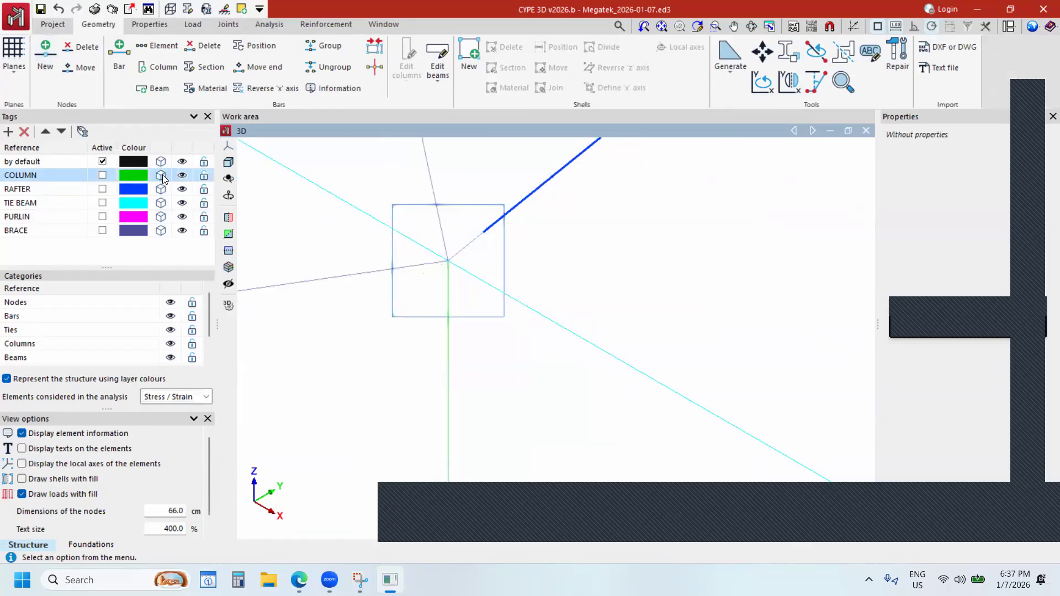
left_click(161, 176)
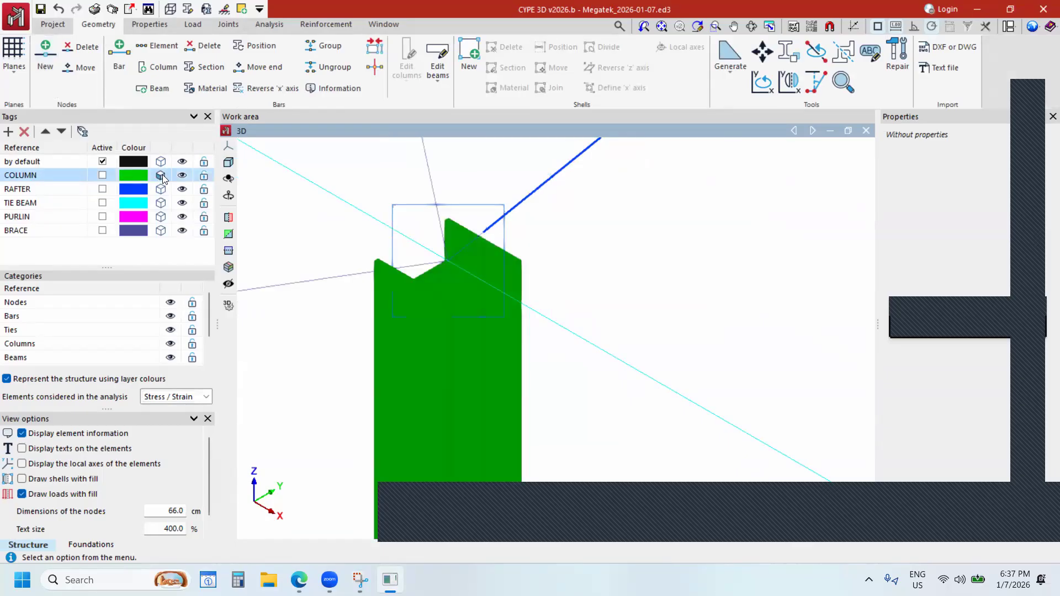
scroll(359, 247, "down", 6)
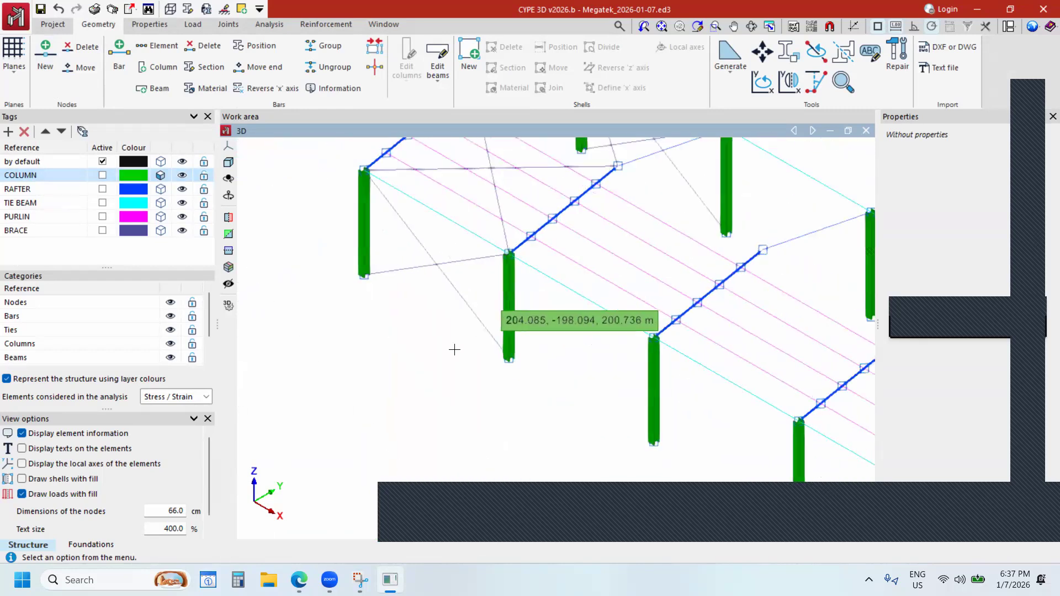
scroll(532, 293, "down", 1)
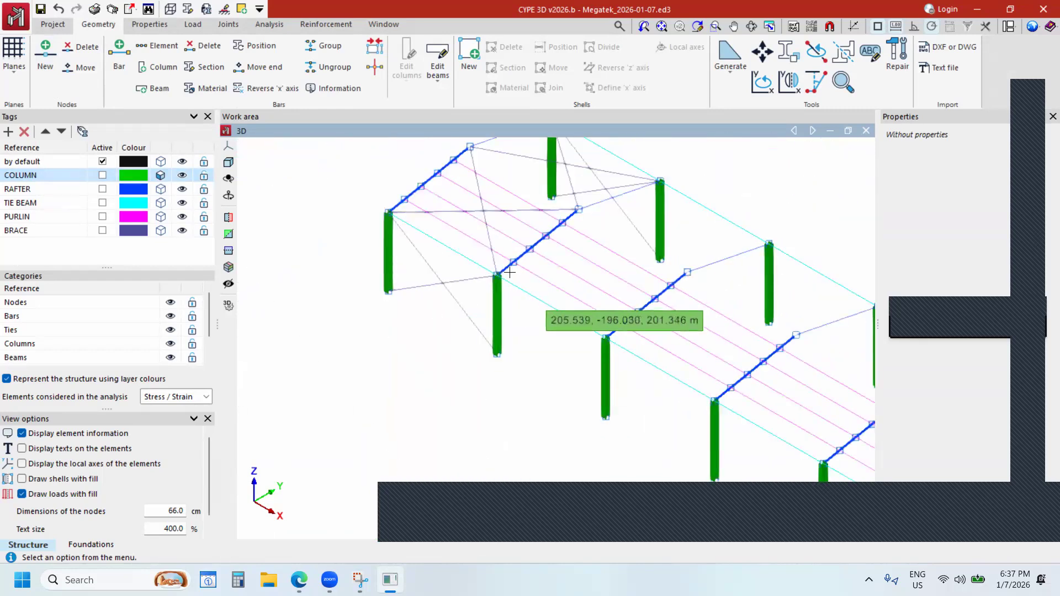
scroll(527, 286, "up", 1)
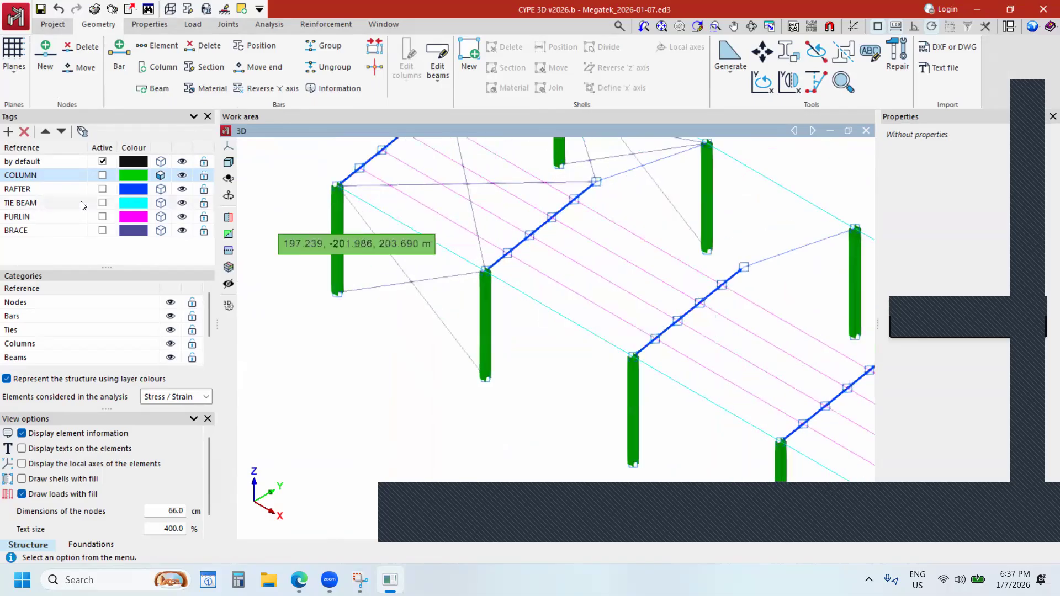
scroll(461, 272, "up", 1)
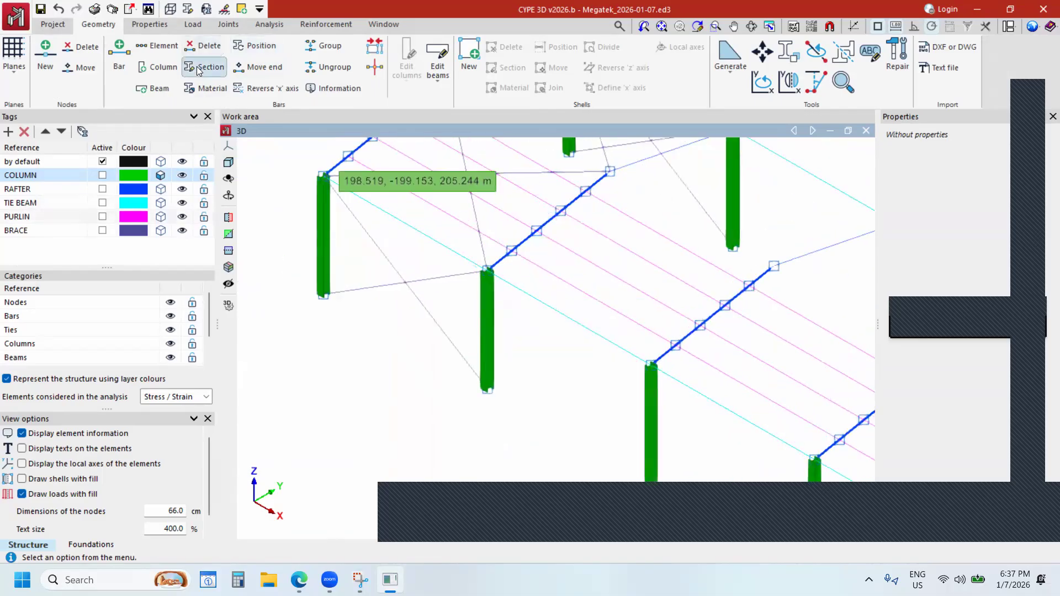
Assign the rolled steel I-section UB 406 x 178 x 67 from the UB series to the rafter group as a simple section.
left_click(208, 74)
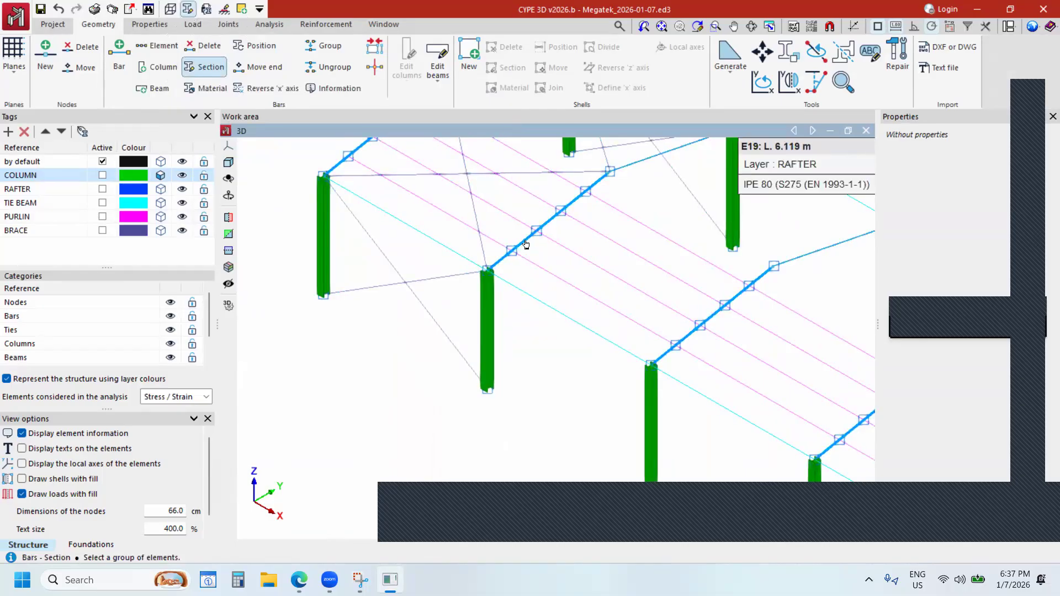
scroll(525, 244, "down", 3)
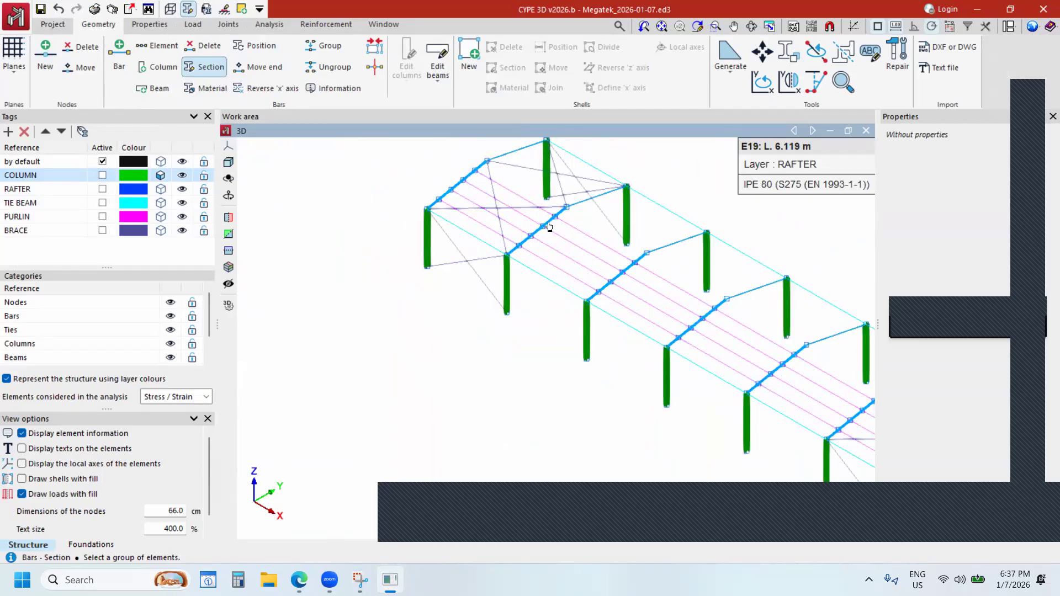
left_click(548, 226)
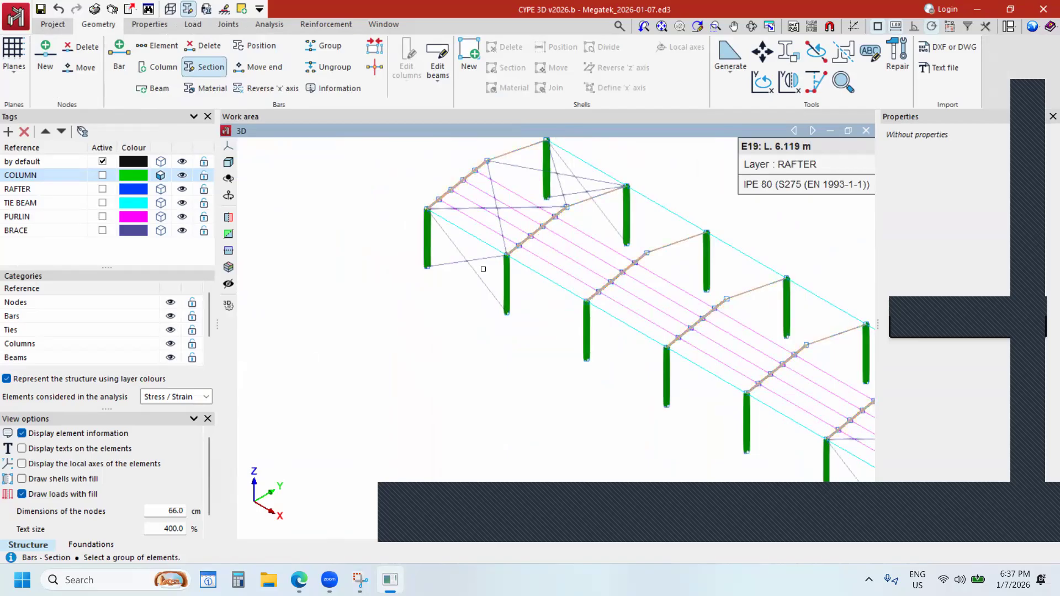
right_click(424, 298)
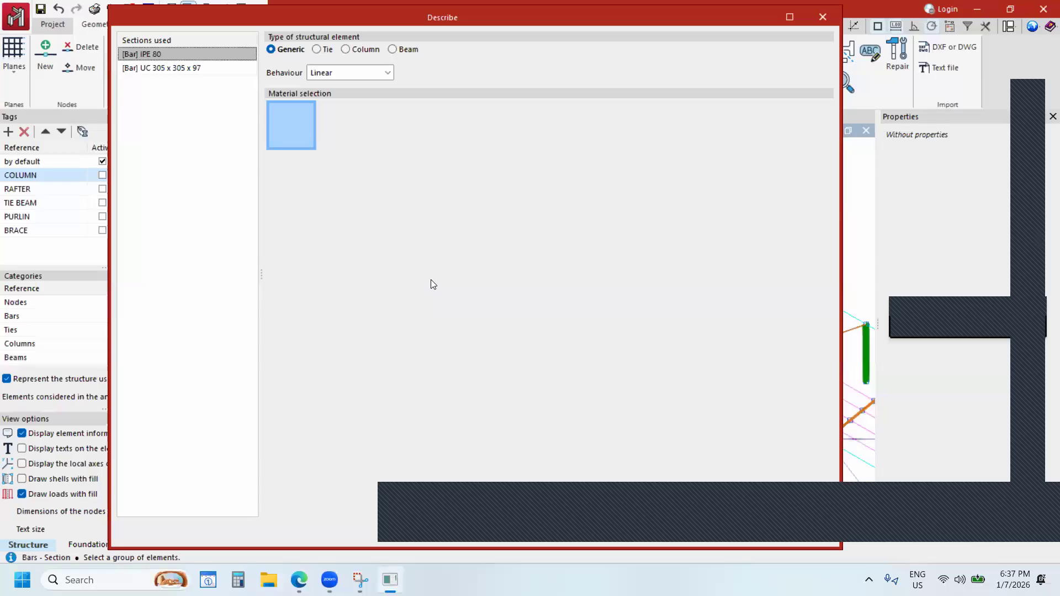
left_click(385, 222)
left_click_drag(384, 276, 384, 332)
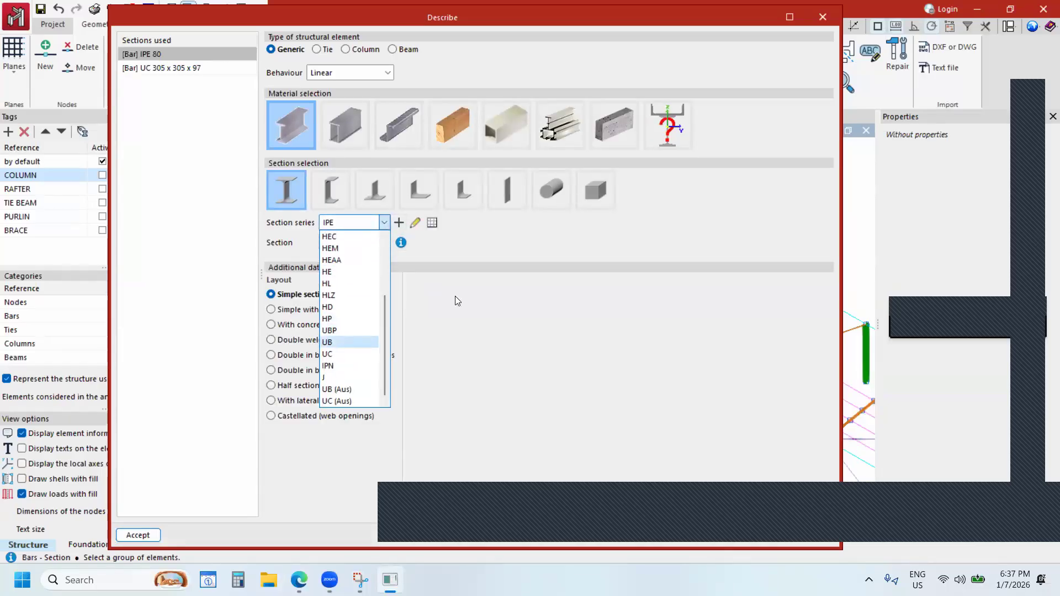
left_click(336, 342)
left_click(384, 243)
scroll(405, 284, "down", 9)
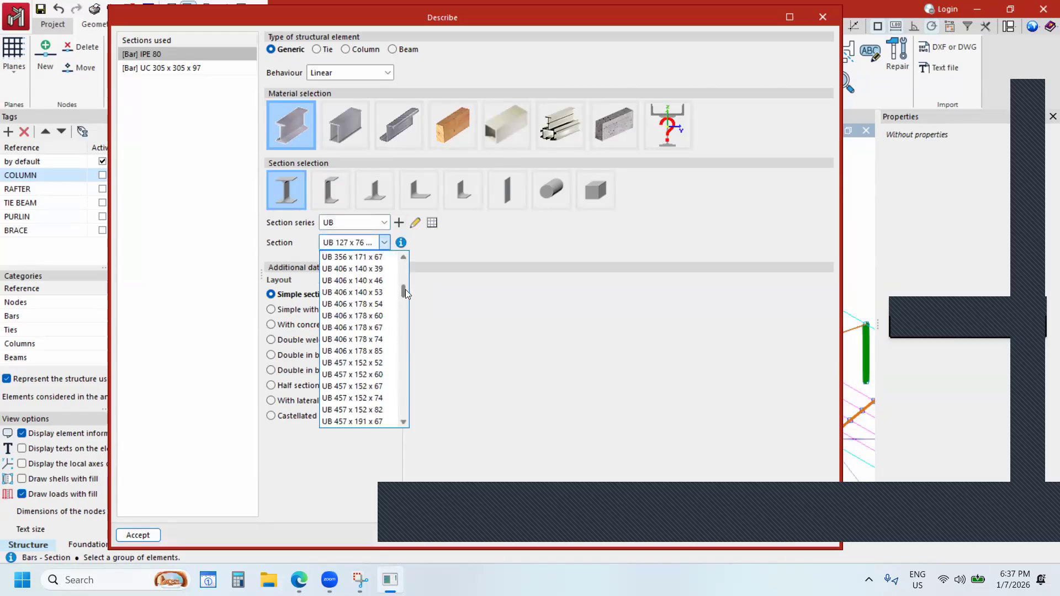
left_click(369, 329)
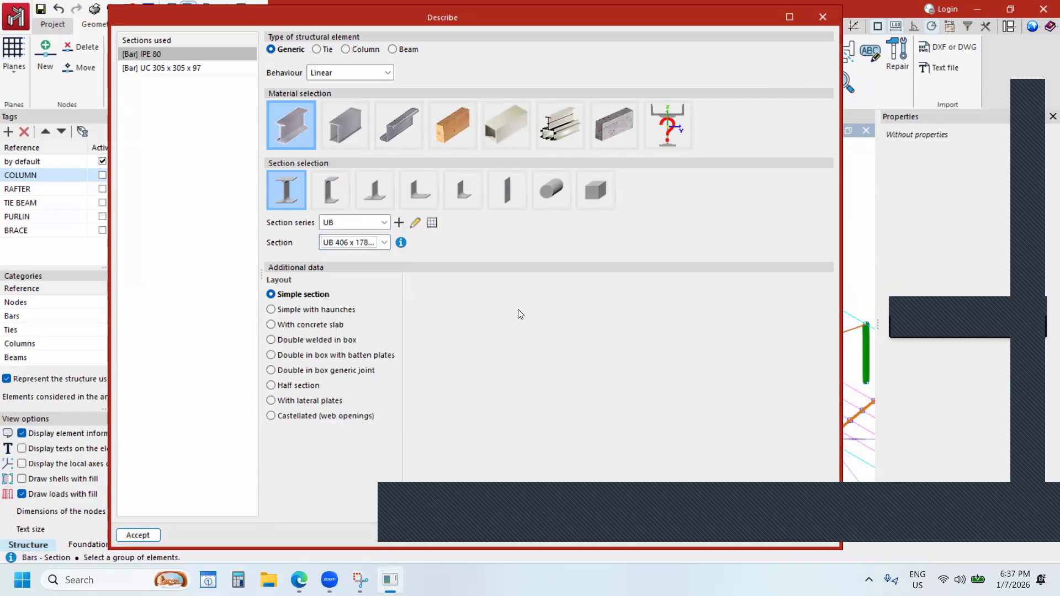
left_click(385, 243)
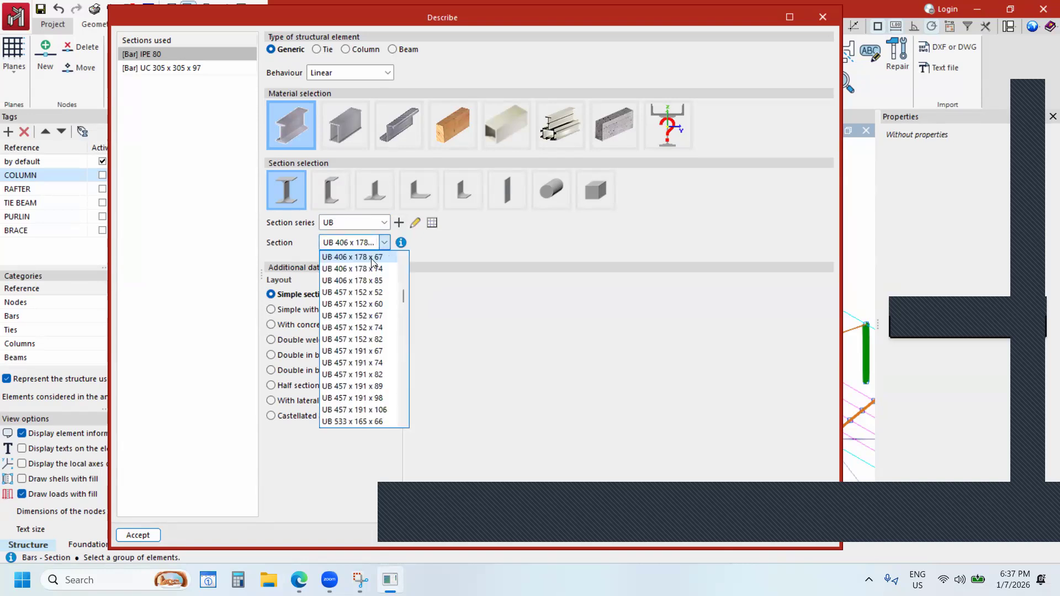
left_click(384, 246)
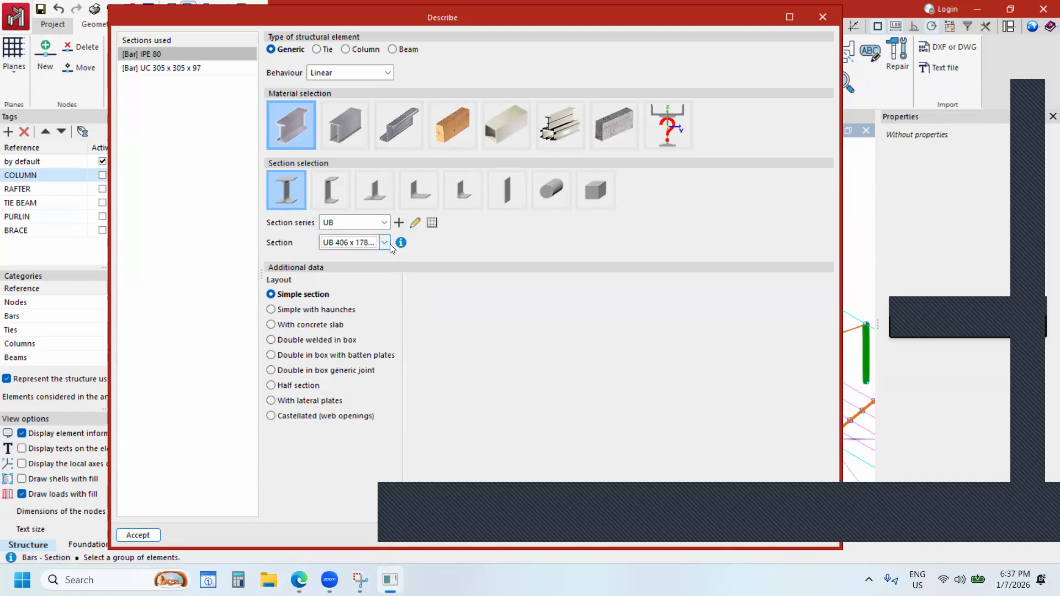
left_click(146, 534)
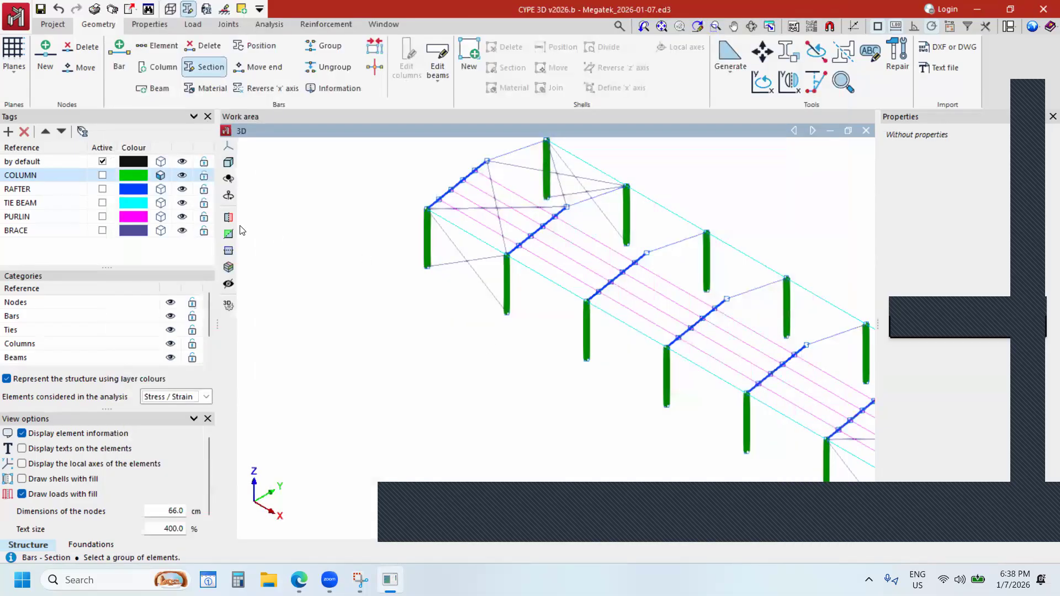
Display the RAFTER layer's members as solid shapes and inspect the rafter-to-column connection and the whole frame.
left_click(163, 189)
scroll(416, 206, "up", 5)
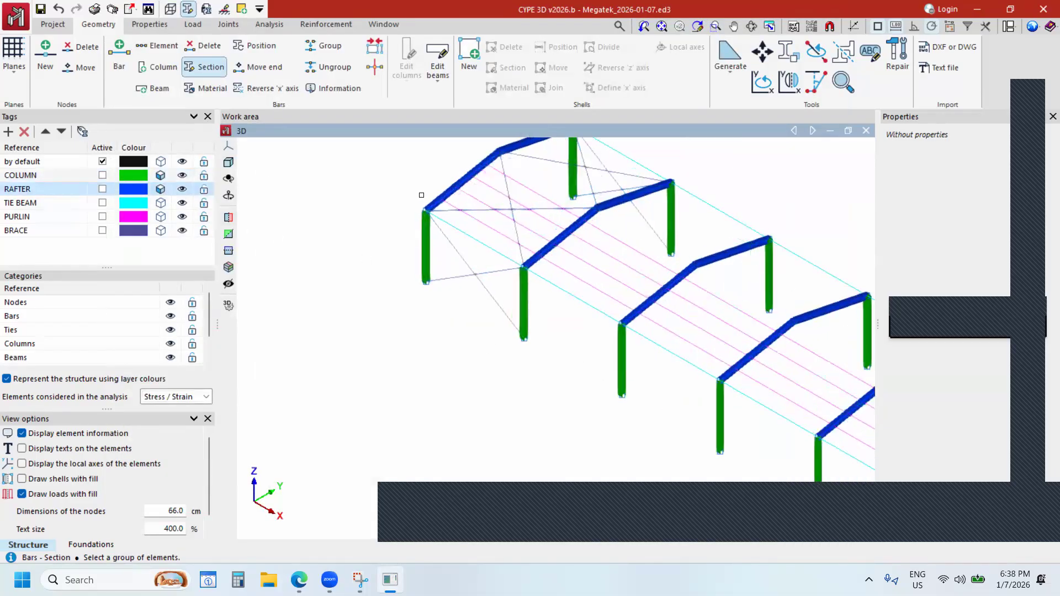
scroll(426, 303, "up", 3)
mouse_move(477, 263)
scroll(477, 263, "down", 8)
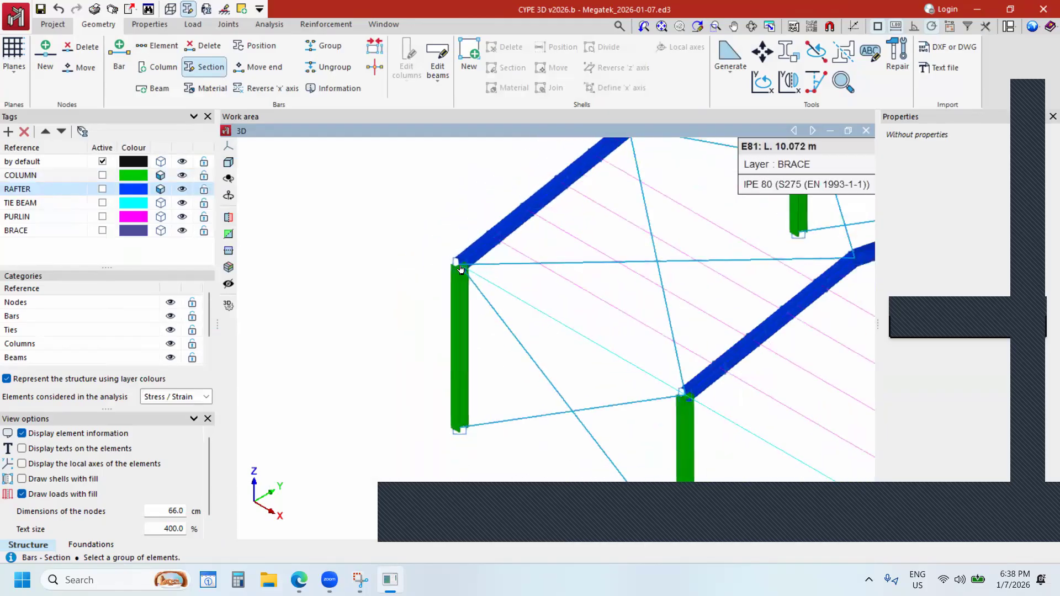
scroll(450, 230, "down", 2)
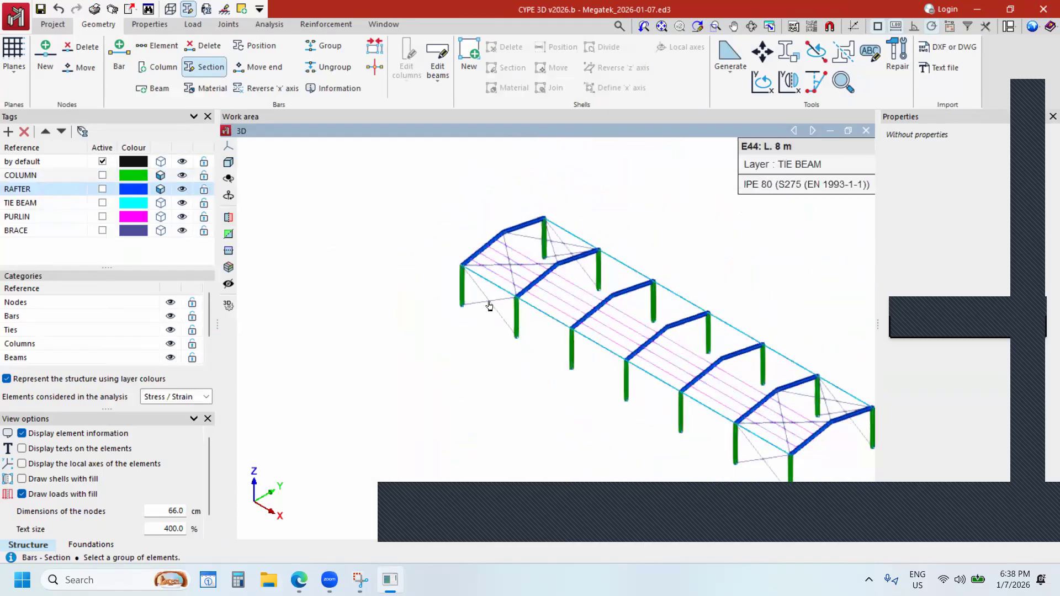
Choose a solid round steel section from the R series for the brace group.
scroll(452, 278, "up", 4)
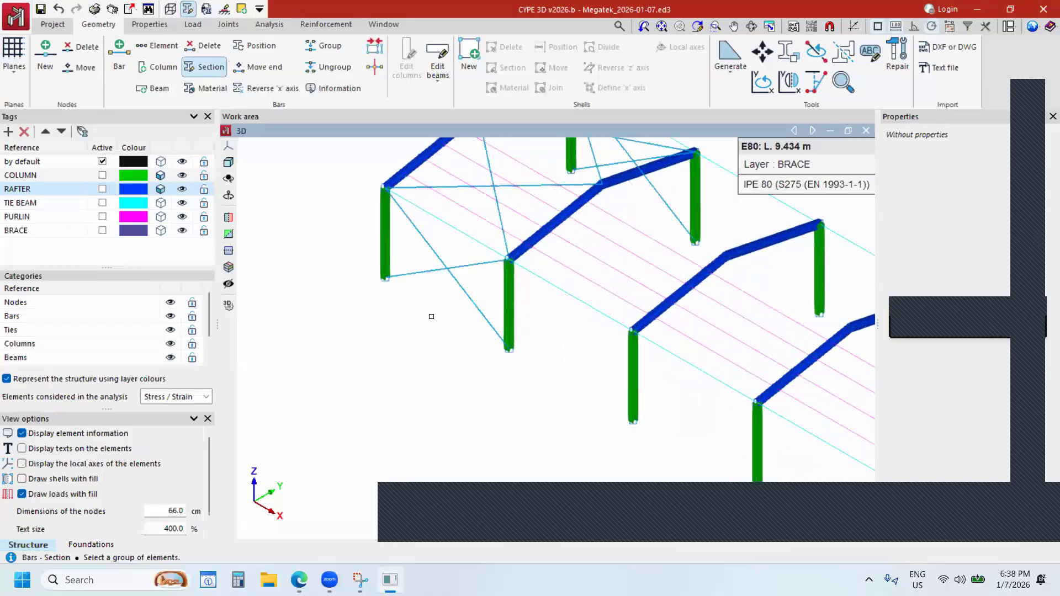
left_click(431, 316)
right_click(431, 316)
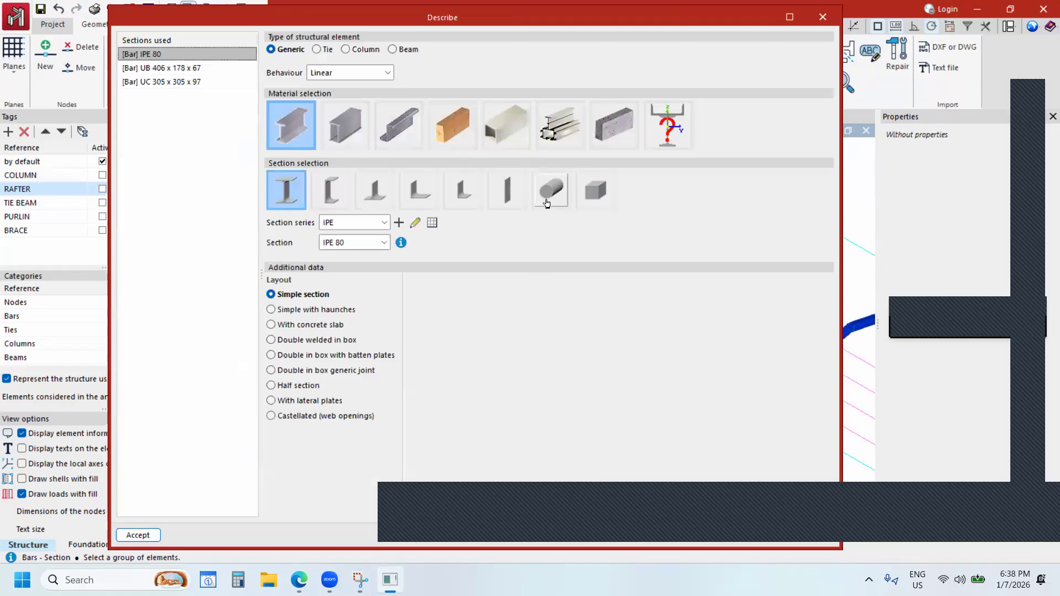
left_click(548, 193)
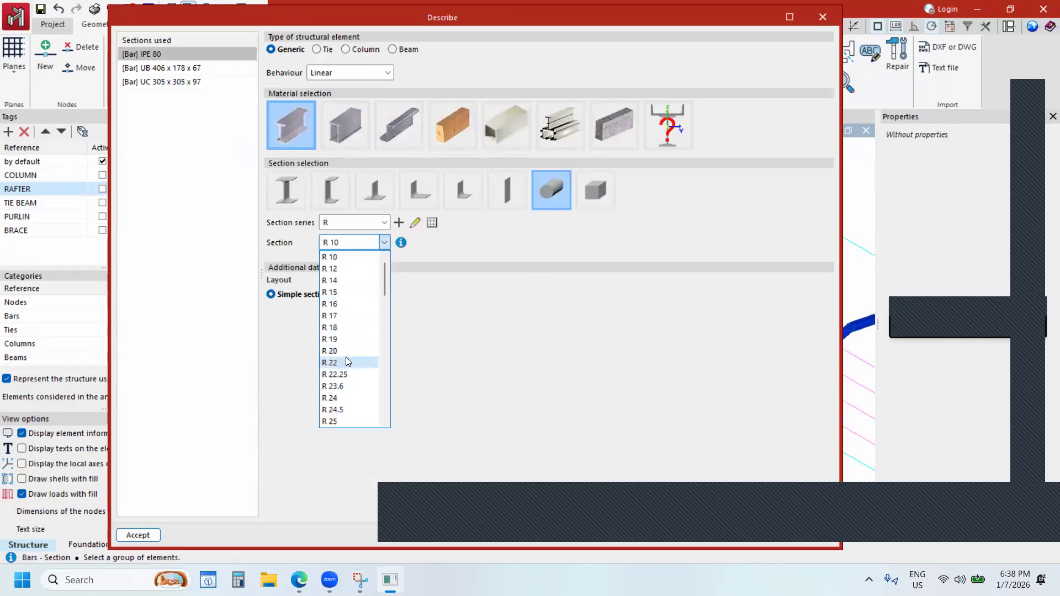
Assign the R 20 solid round section to the selected braces and show the TIE BEAM layer with solid sections.
left_click(346, 352)
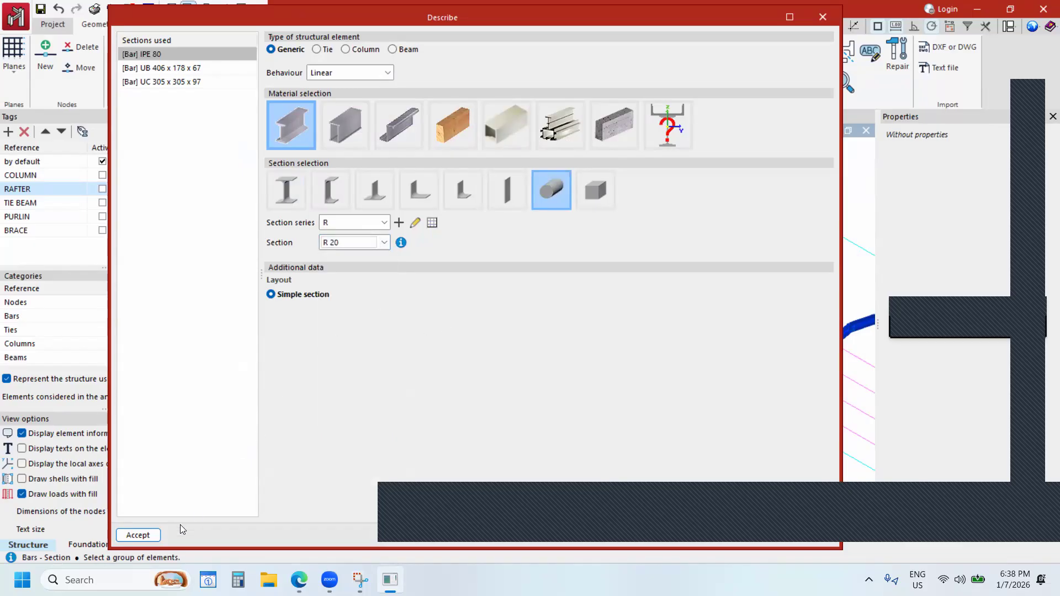
left_click(138, 534)
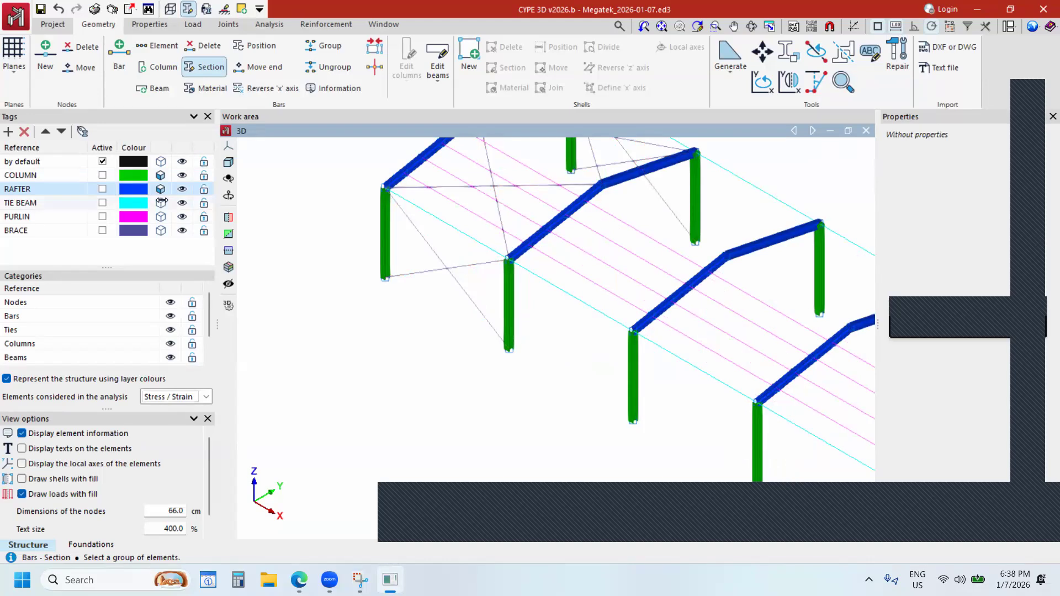
scroll(445, 287, "up", 2)
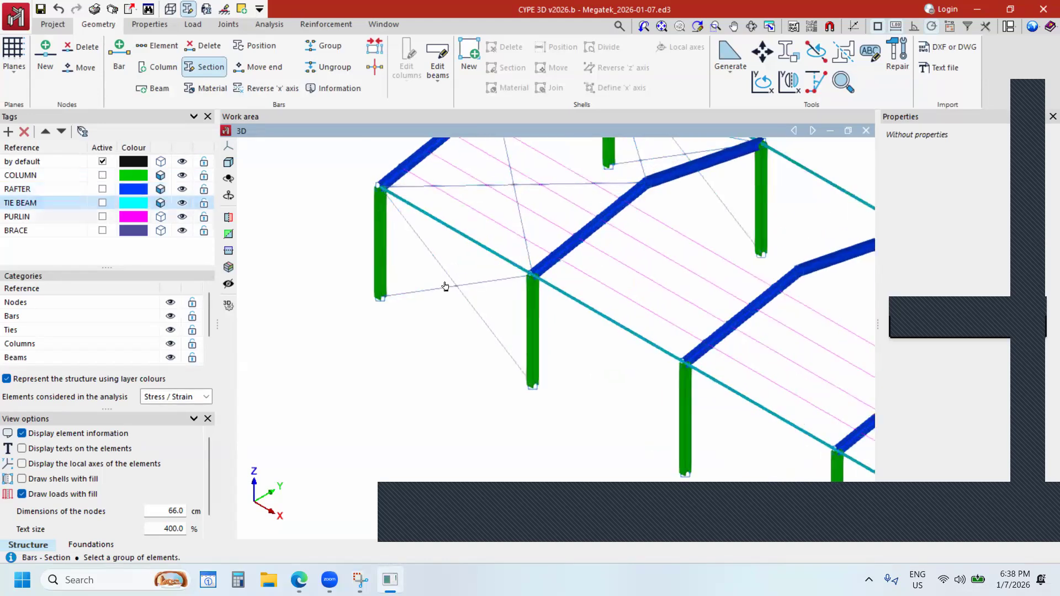
scroll(500, 288, "up", 2)
scroll(499, 288, "up", 2)
scroll(542, 260, "up", 4)
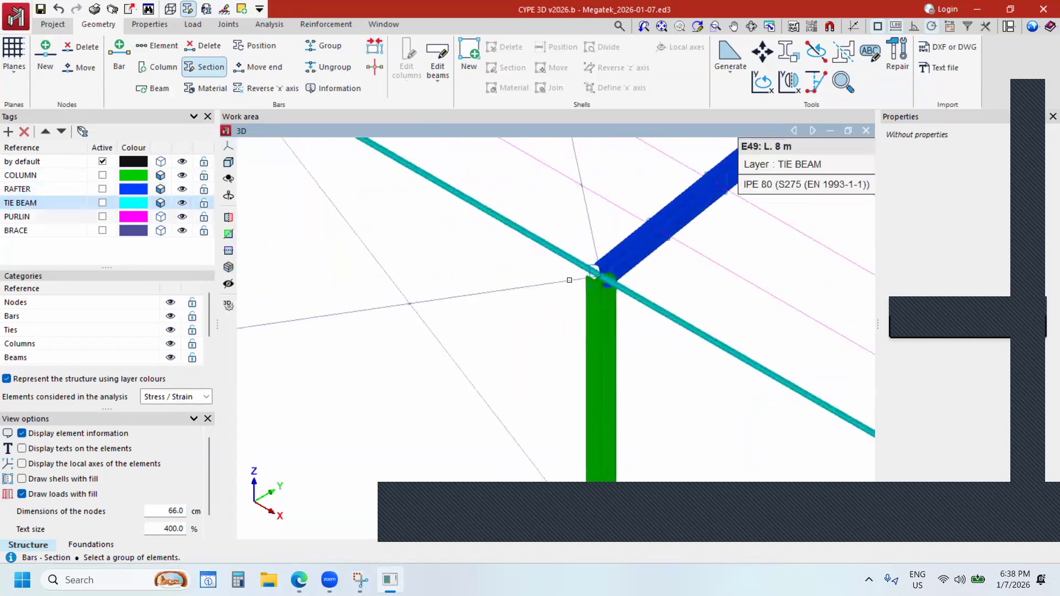
scroll(567, 279, "down", 5)
Open the section description of the brace bars and confirm R 20 as their section.
left_click(491, 298)
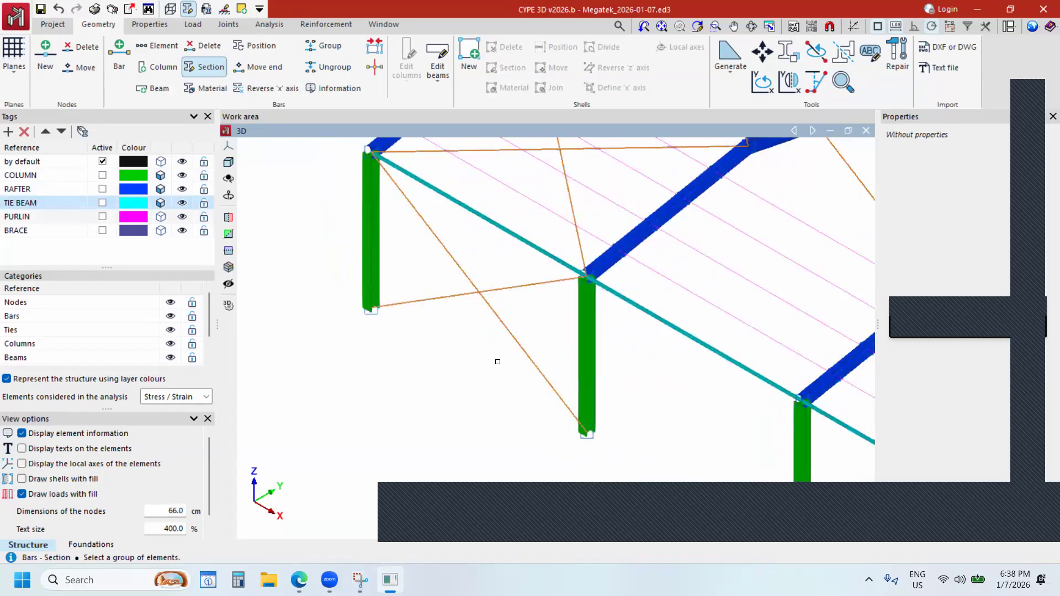
scroll(497, 361, "down", 3)
right_click(481, 371)
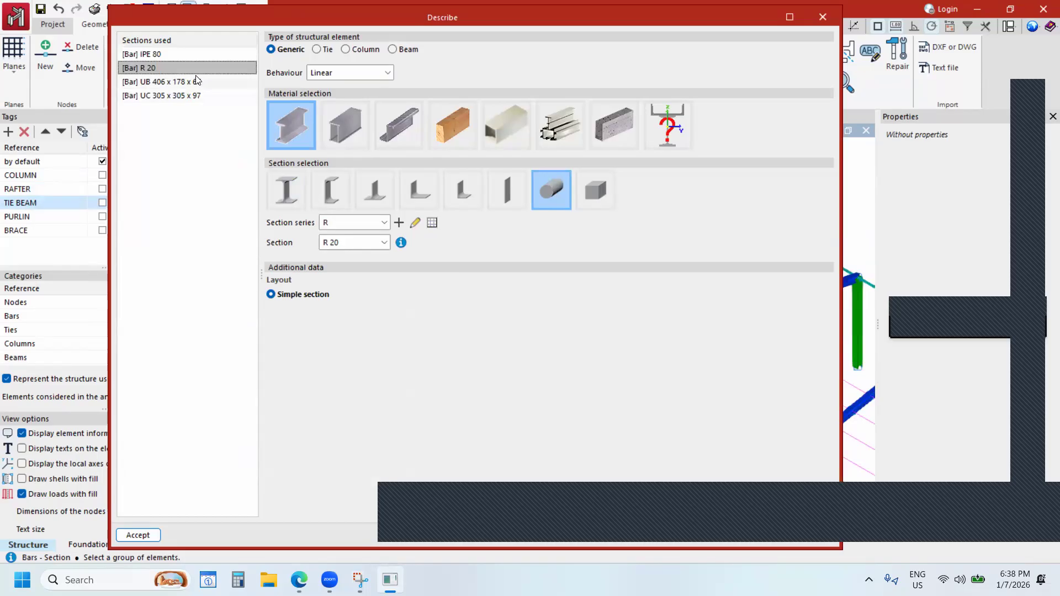
left_click(138, 535)
Show the BRACE layer with solid sections and inspect the crossing round bars up close.
scroll(497, 298, "up", 5)
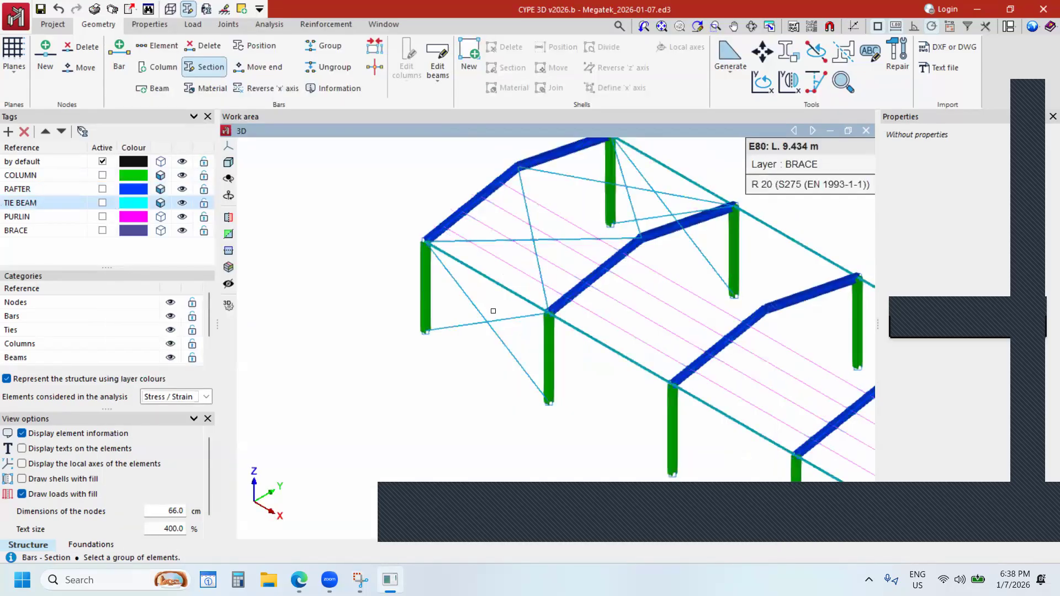
left_click(161, 231)
scroll(479, 329, "down", 2)
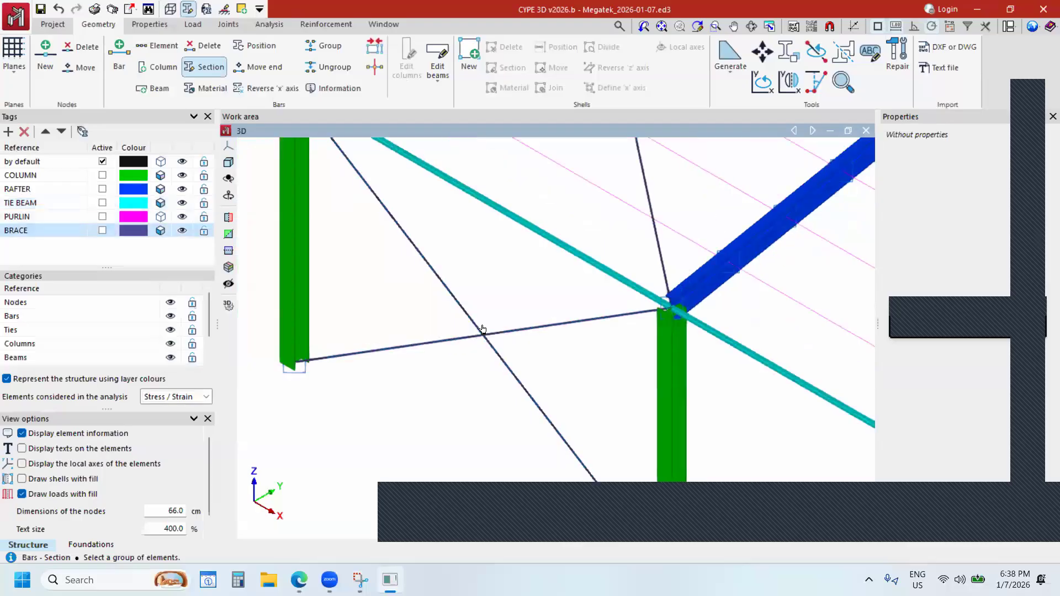
scroll(474, 334, "up", 5)
scroll(507, 356, "up", 4)
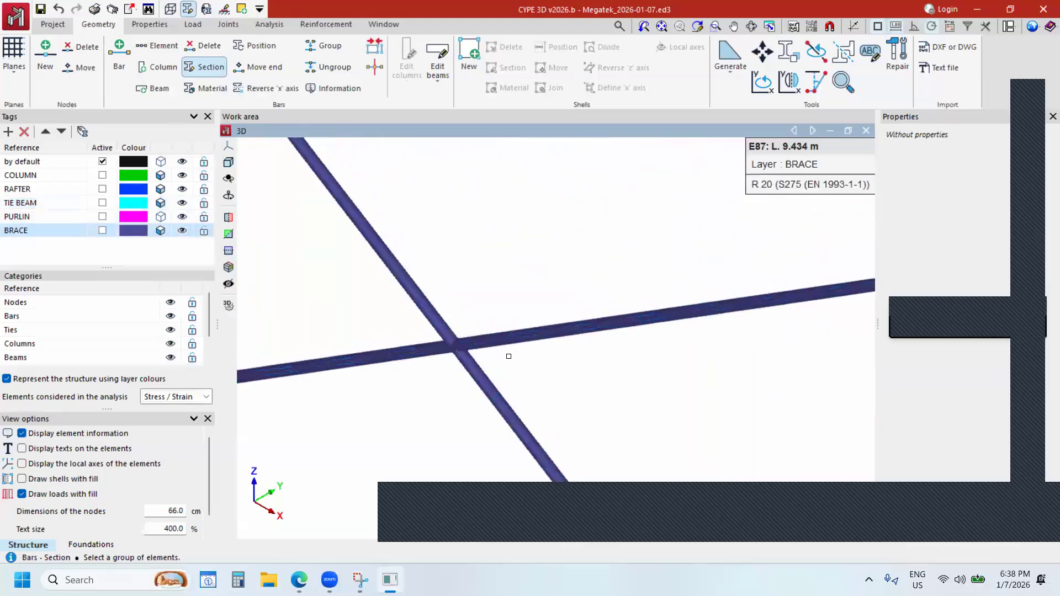
scroll(476, 298, "down", 6)
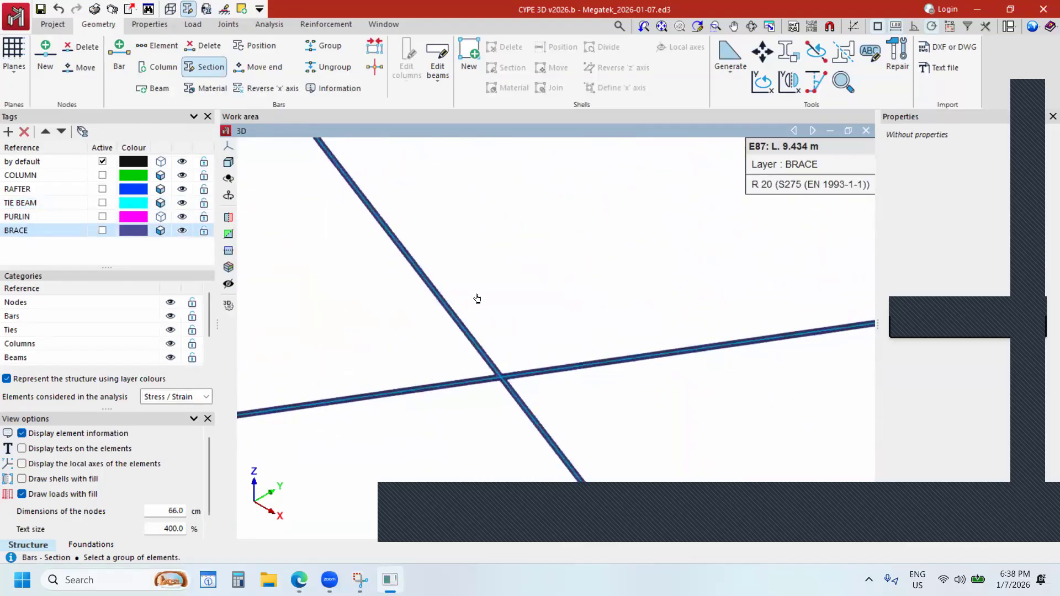
scroll(528, 323, "down", 4)
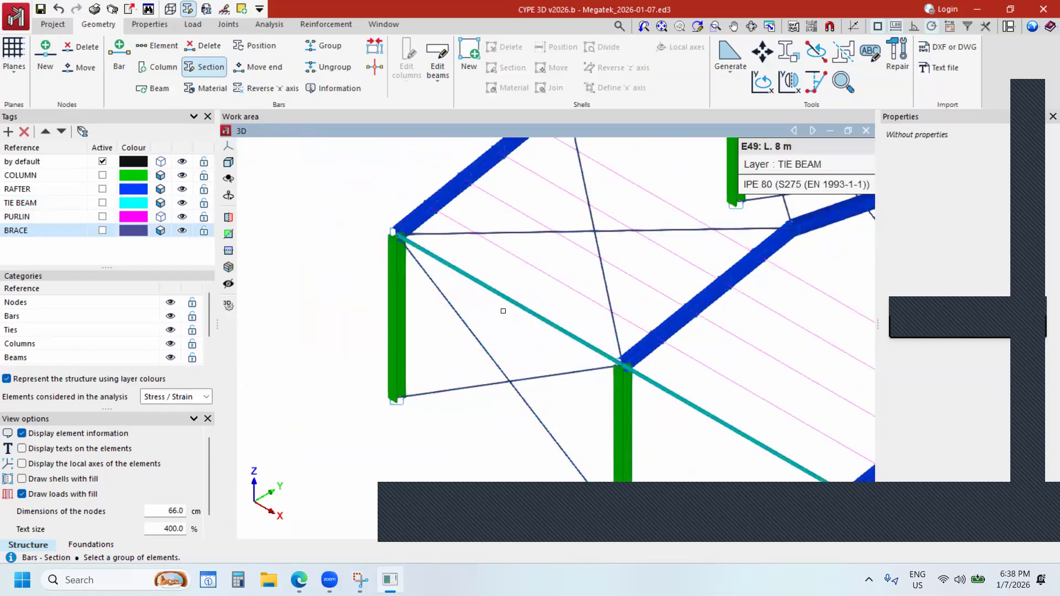
Assign the section UB 203 x 102 x 23 from the UB series to the tie beams.
right_click(363, 252)
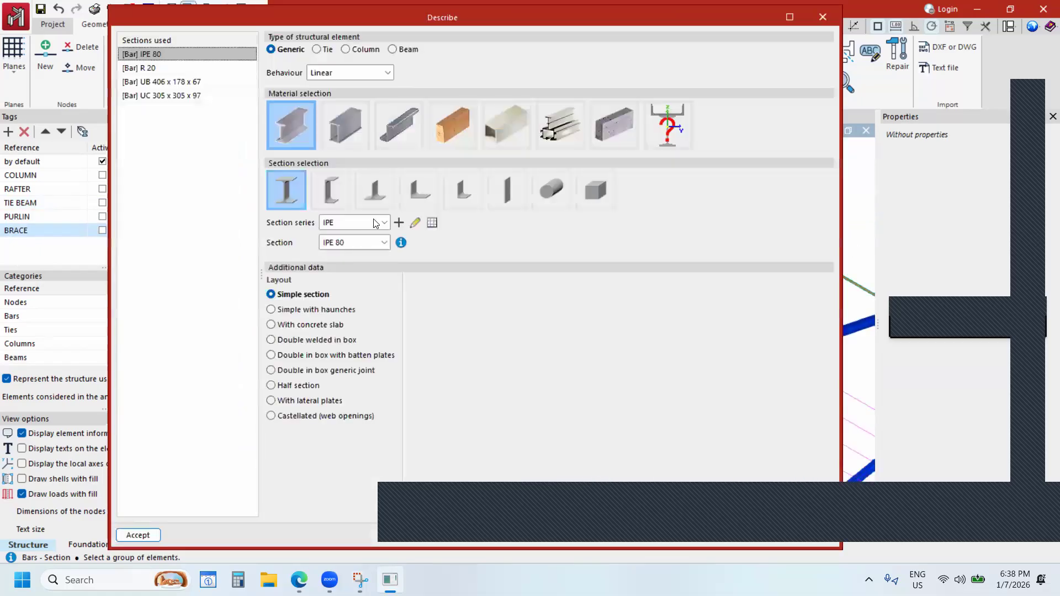
left_click(377, 223)
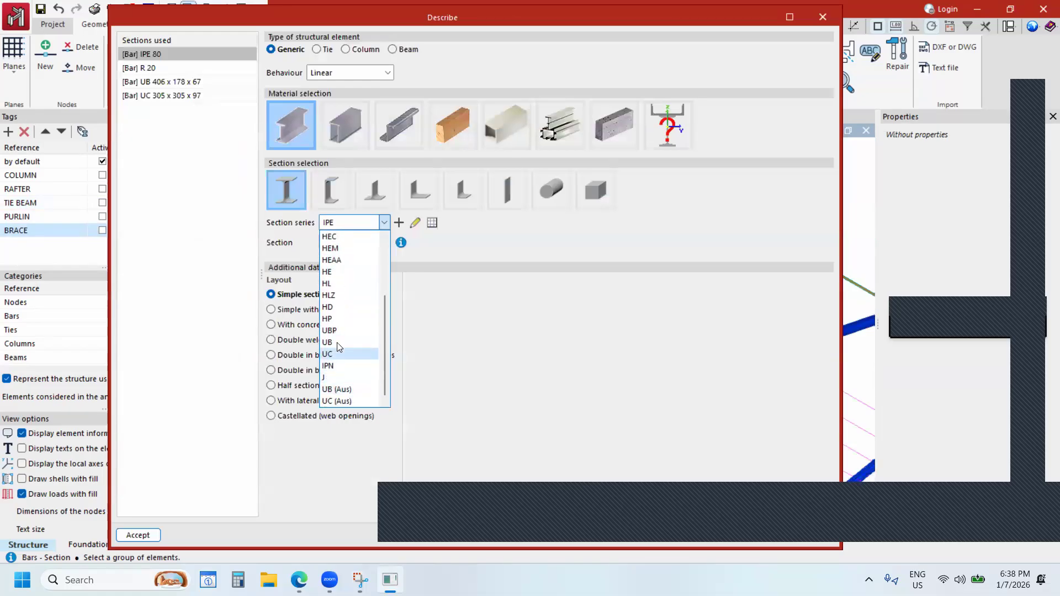
left_click(331, 402)
left_click(384, 243)
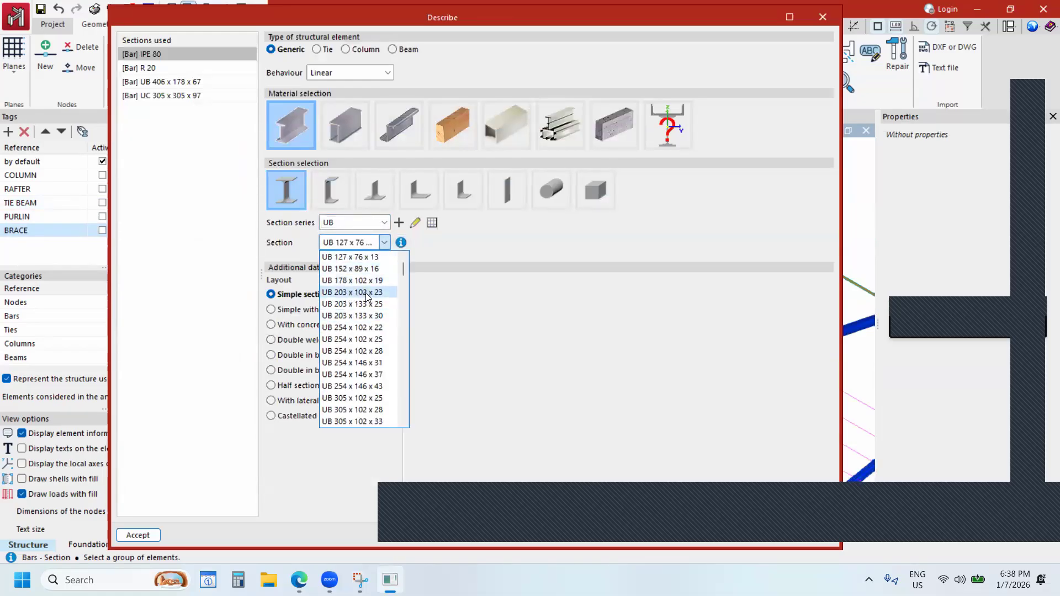
left_click(367, 293)
left_click(138, 535)
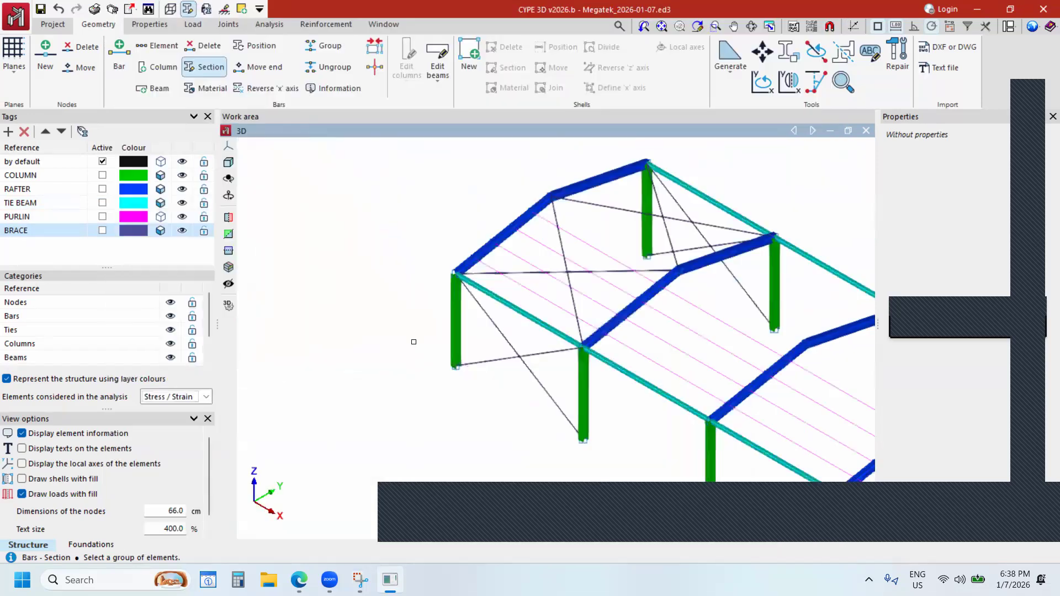
Select the purlins and choose cold-formed steel with a lipped C-channel as their section type.
scroll(453, 295, "up", 5)
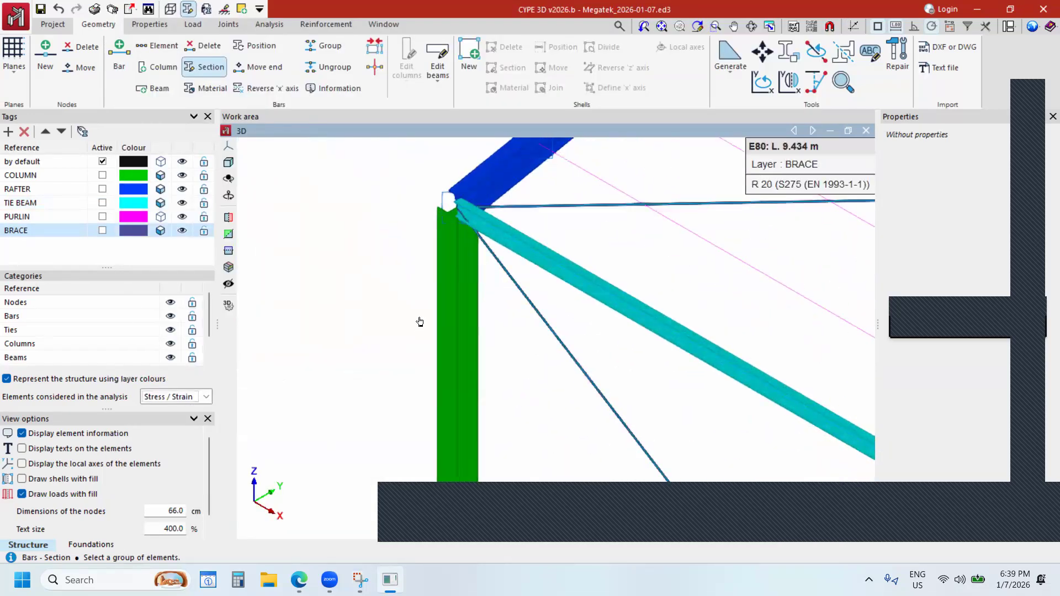
scroll(420, 319, "down", 2)
scroll(421, 319, "down", 5)
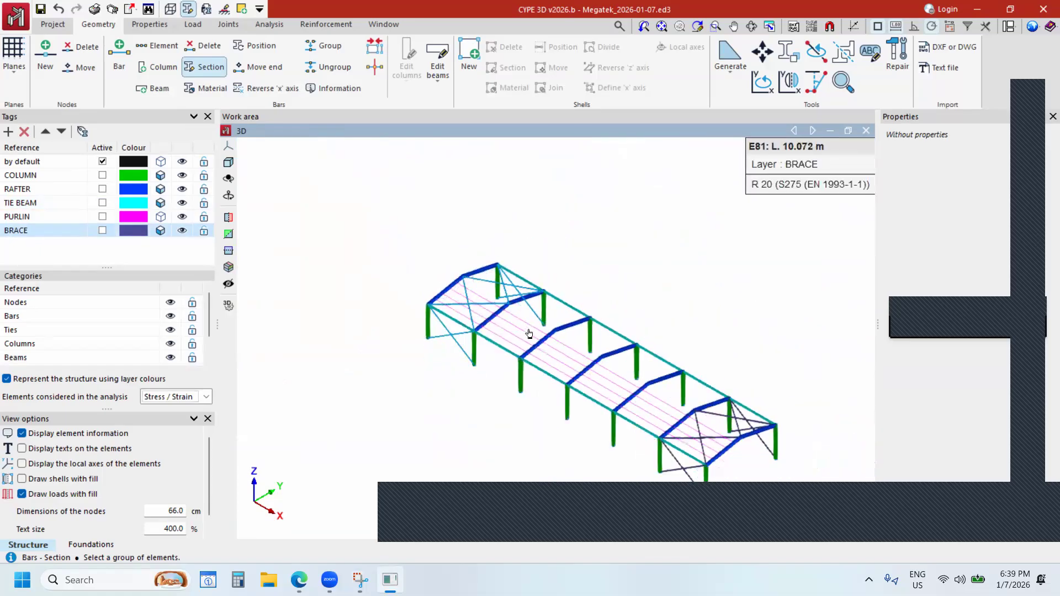
scroll(528, 335, "up", 3)
left_click(501, 326)
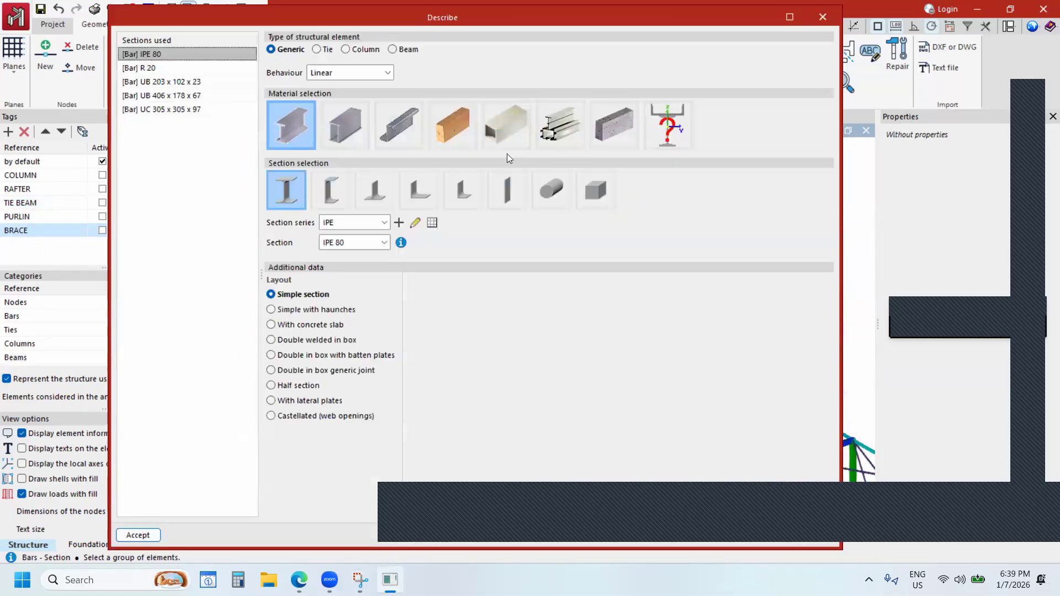
left_click(395, 131)
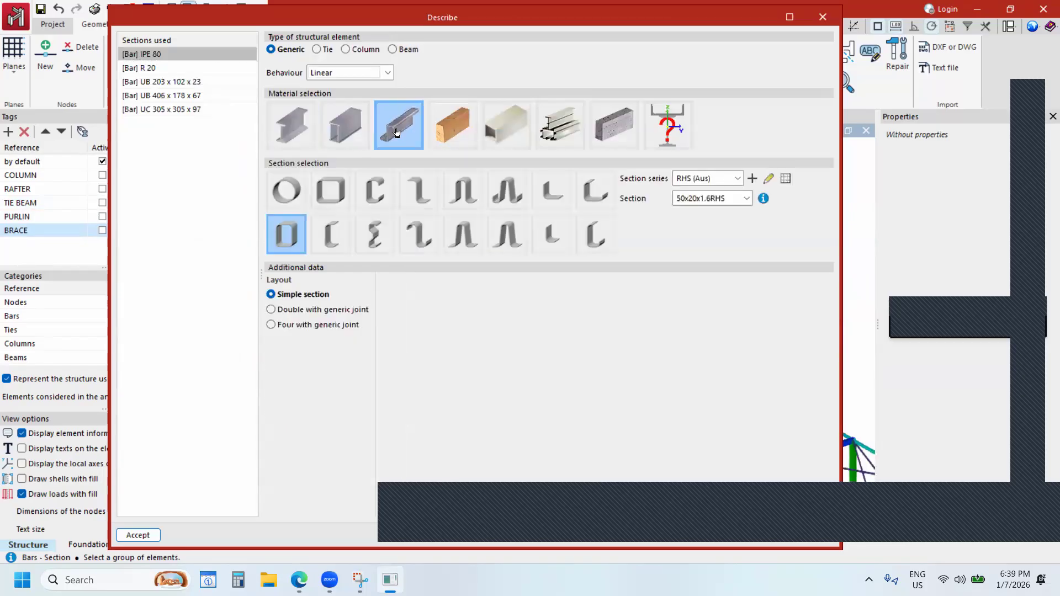
left_click(376, 191)
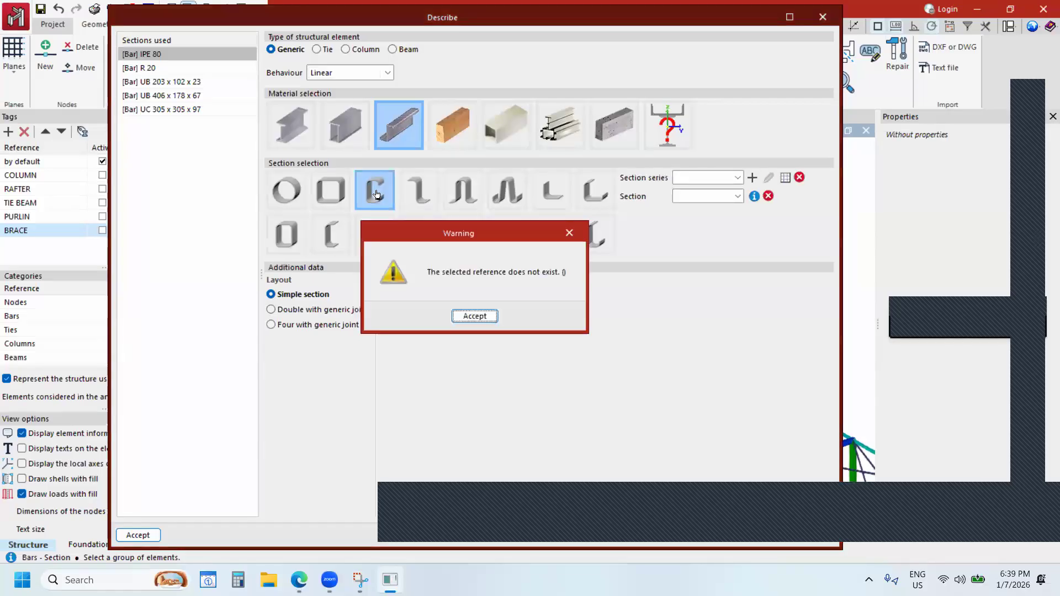
left_click_drag(437, 232, 454, 200)
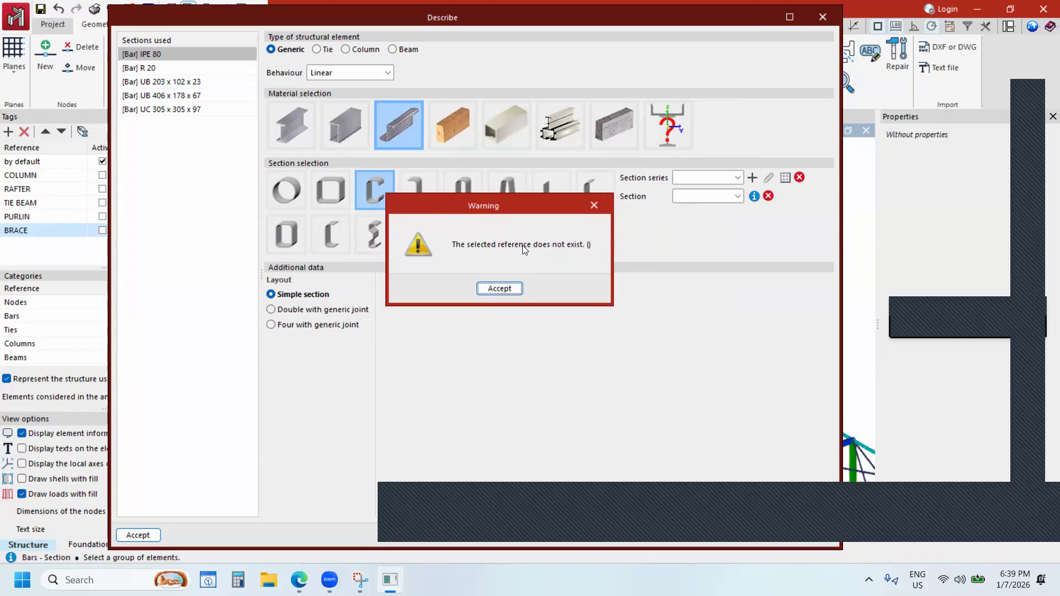
left_click(498, 289)
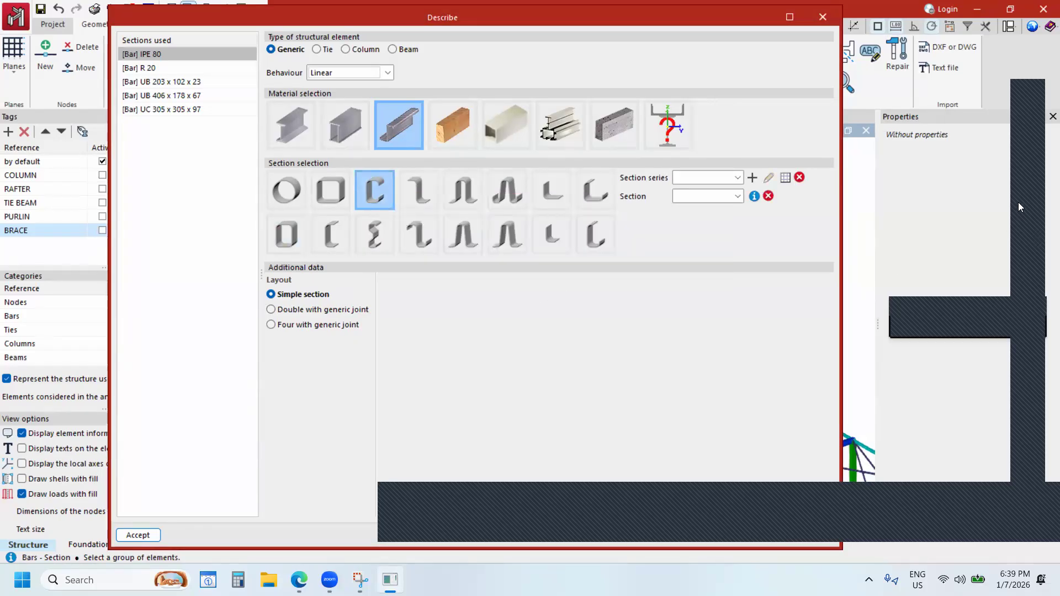
Import the predefined SAISC series C of cold-formed lipped channels into the section series list.
left_click(1019, 183)
left_click_drag(753, 70, 782, 165)
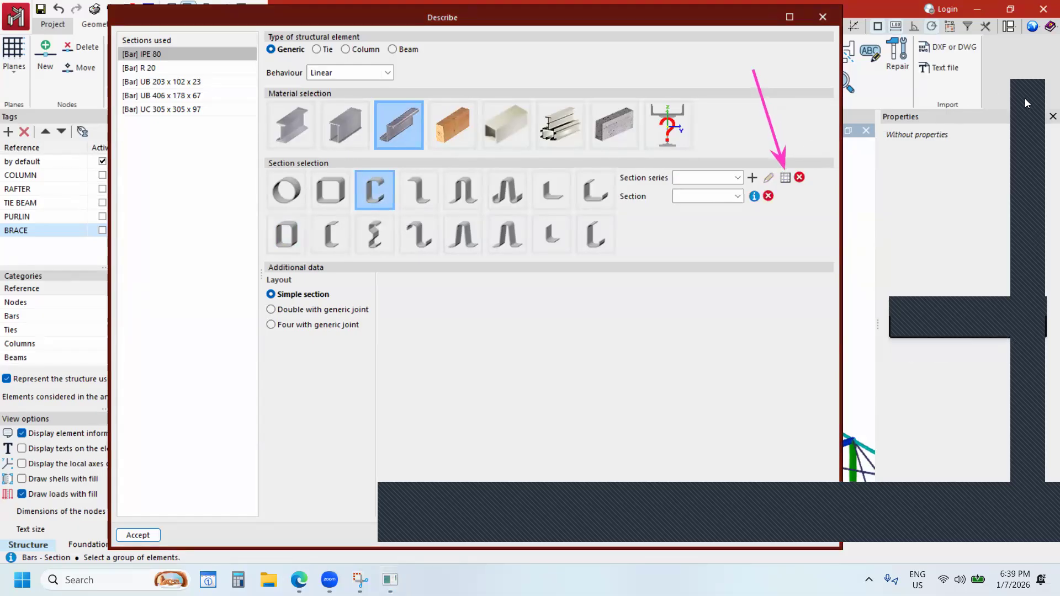
left_click(785, 177)
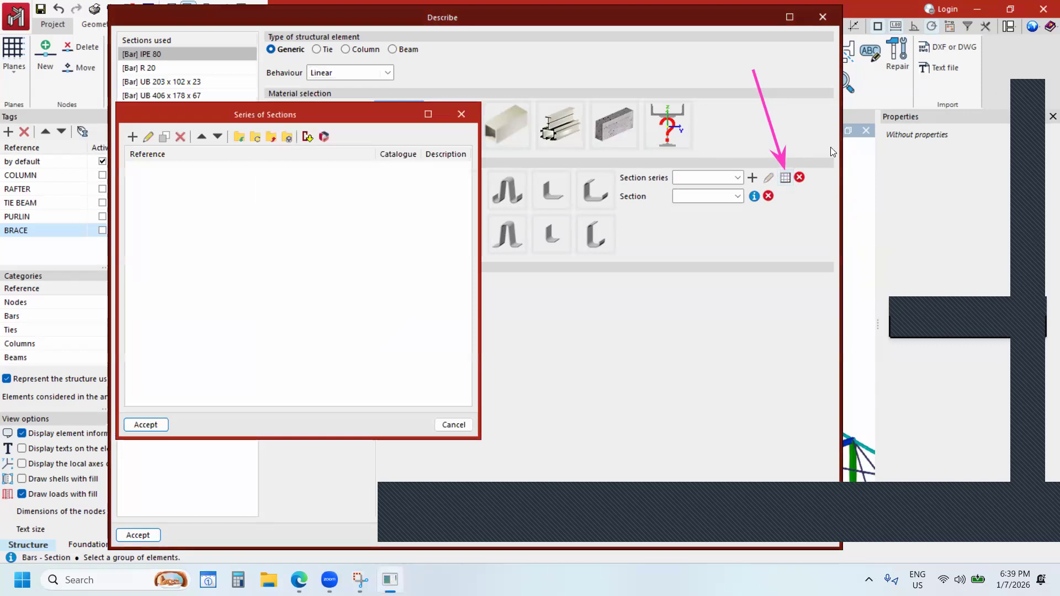
left_click(1022, 181)
left_click_drag(384, 216, 318, 157)
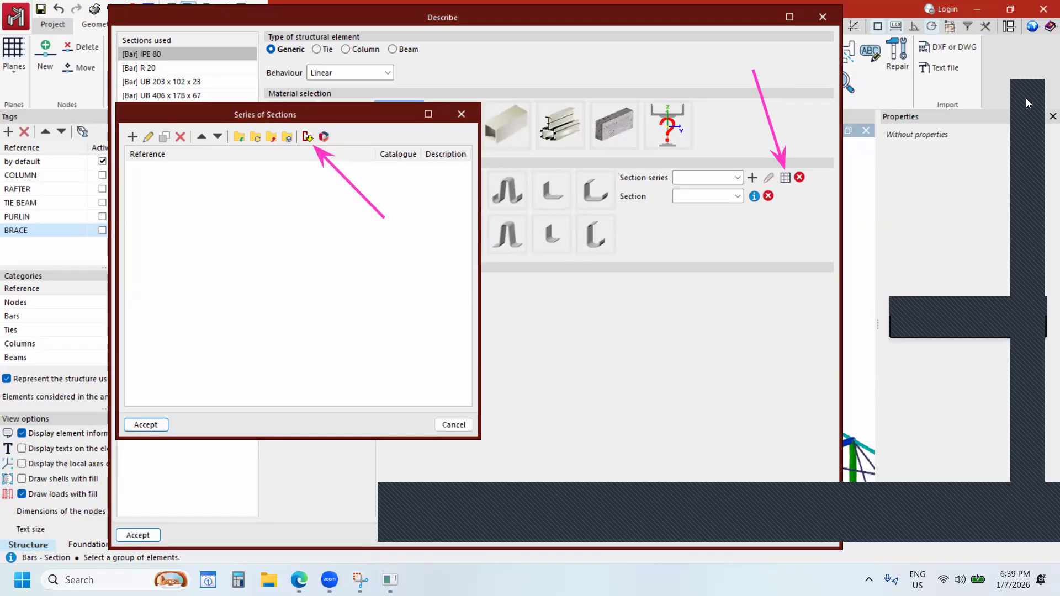
left_click(307, 138)
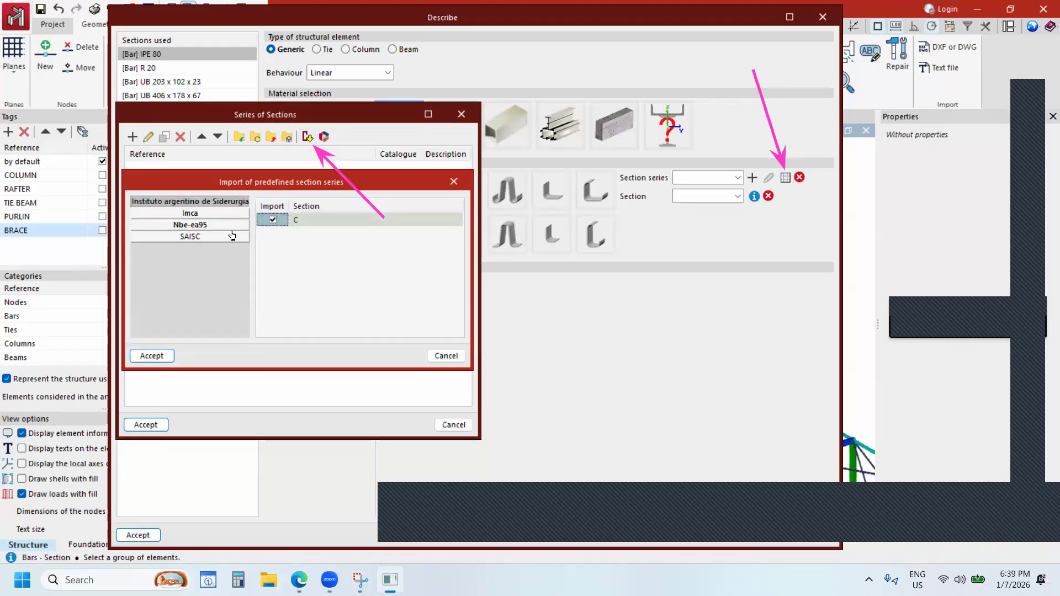
left_click(200, 240)
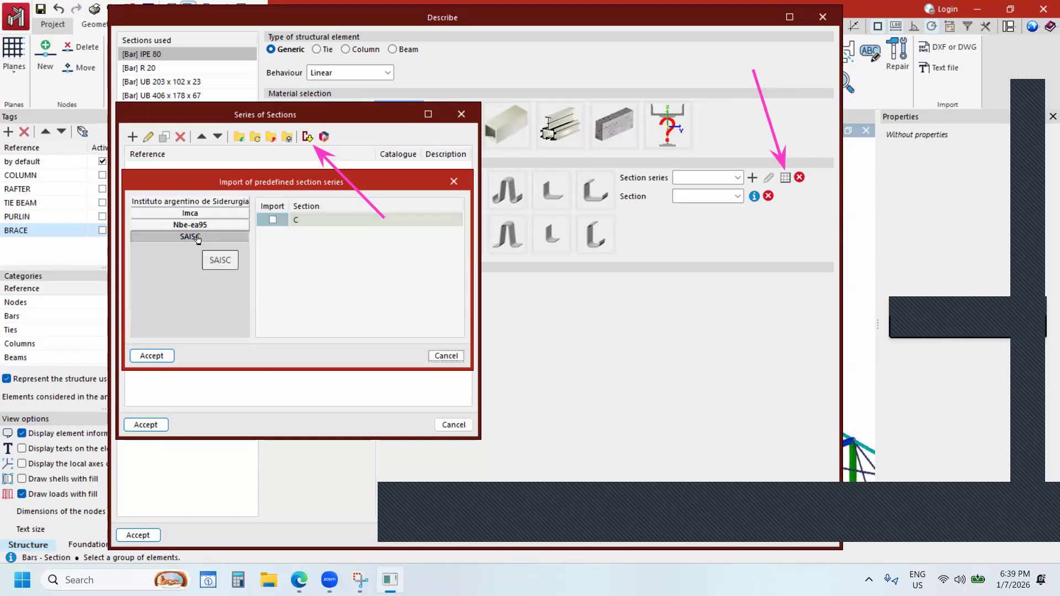
left_click(273, 220)
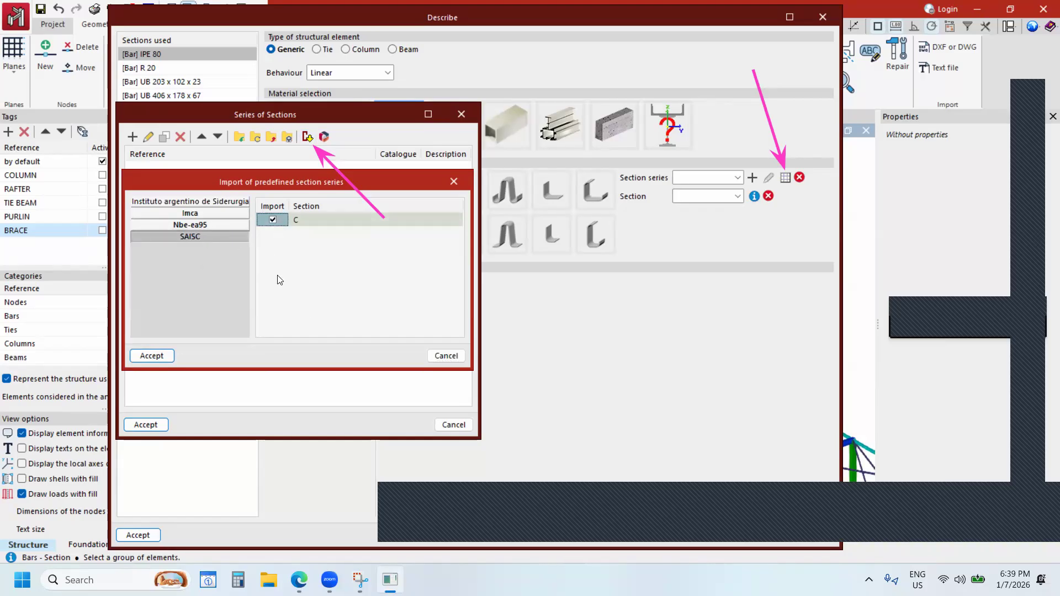
left_click(158, 355)
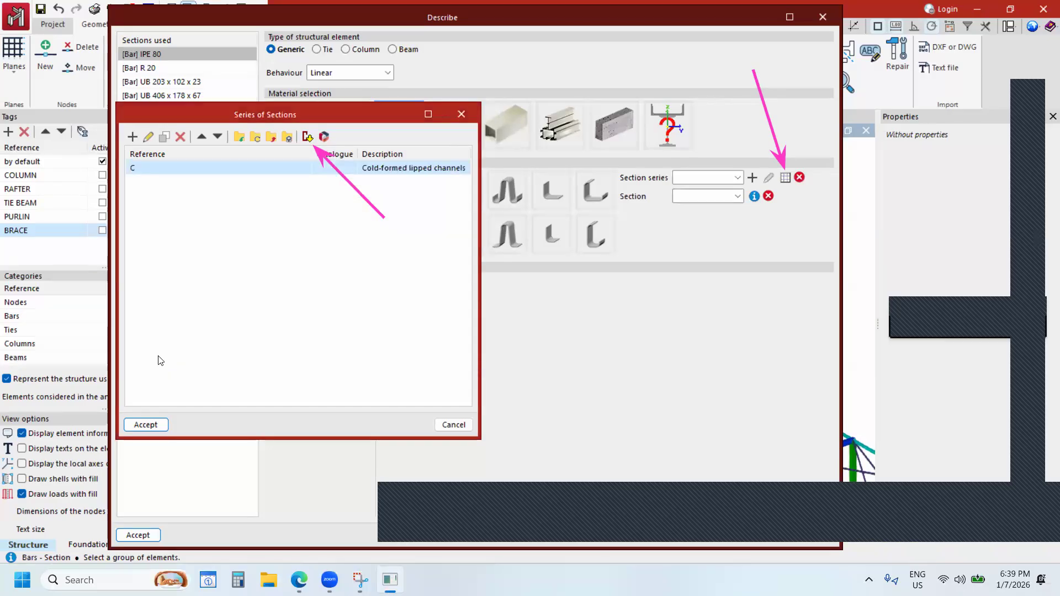
left_click(137, 168)
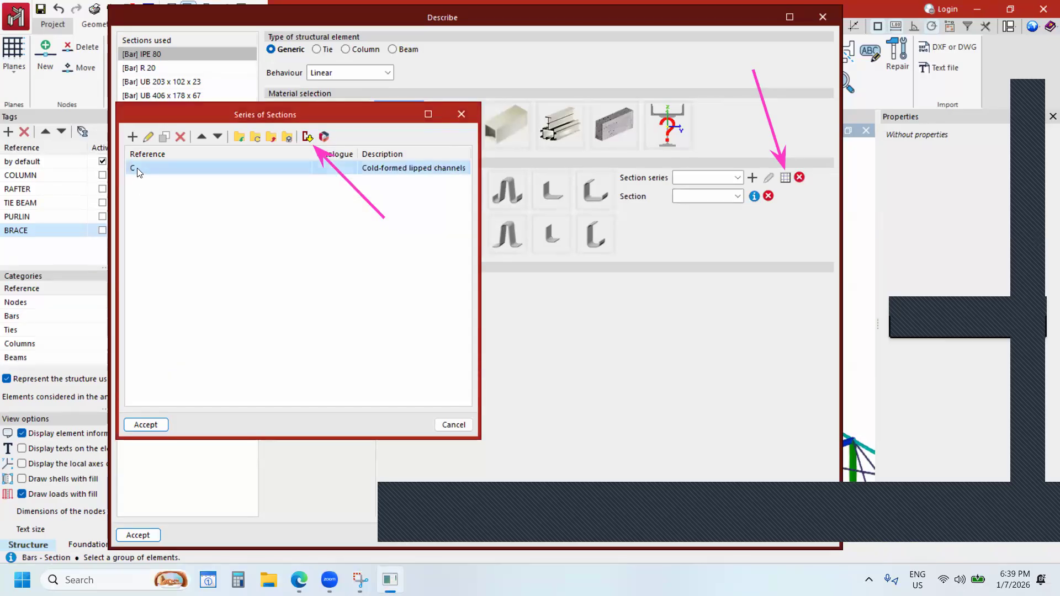
left_click(146, 425)
Assign the C 100x50x20x2.0 section to the purlins after checking its section properties.
left_click(750, 198)
left_click_drag(746, 257, 747, 219)
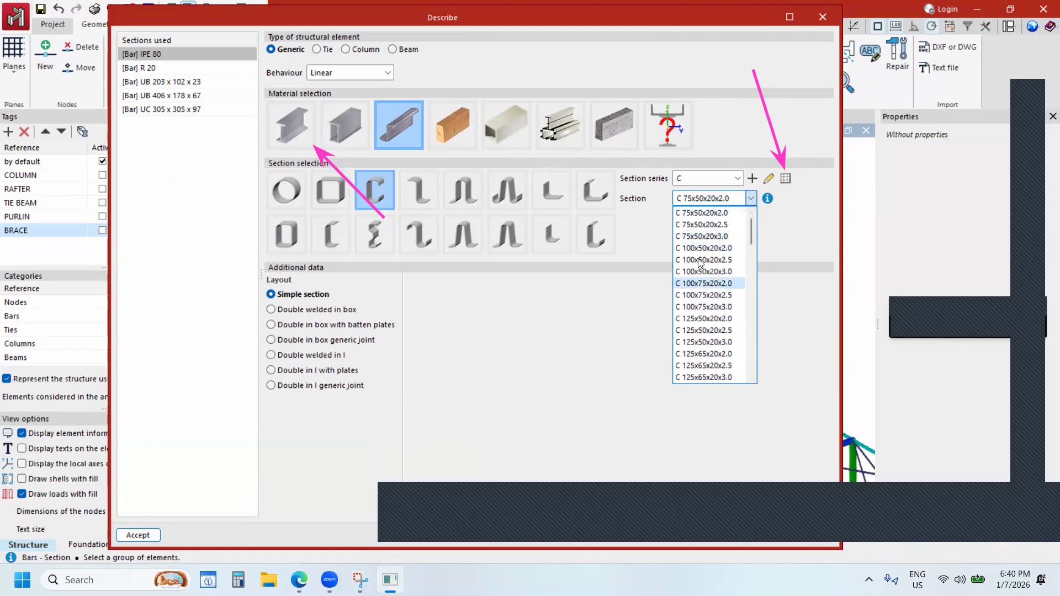
left_click(724, 250)
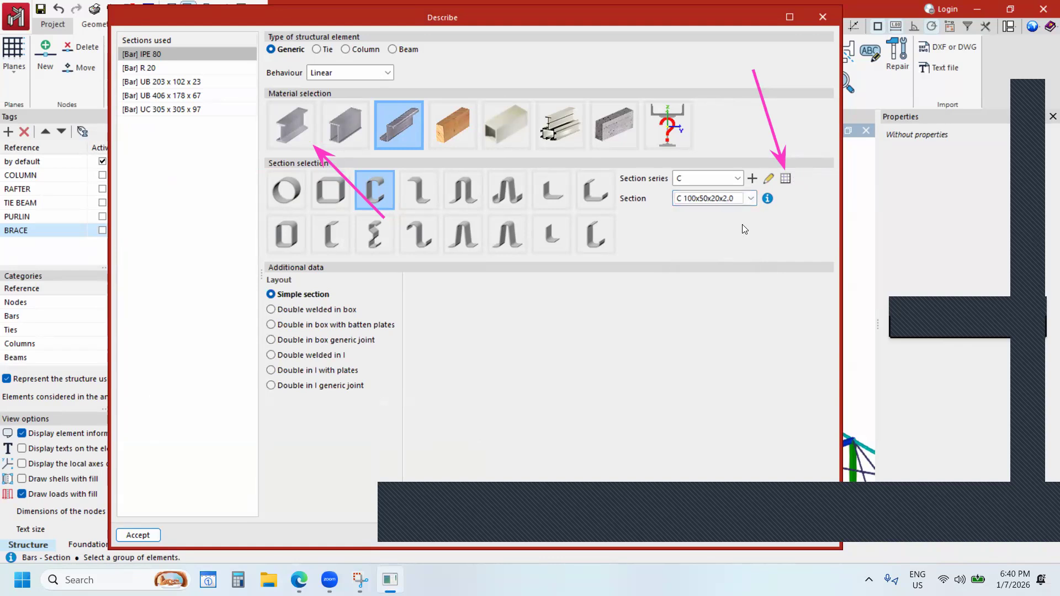
left_click(769, 205)
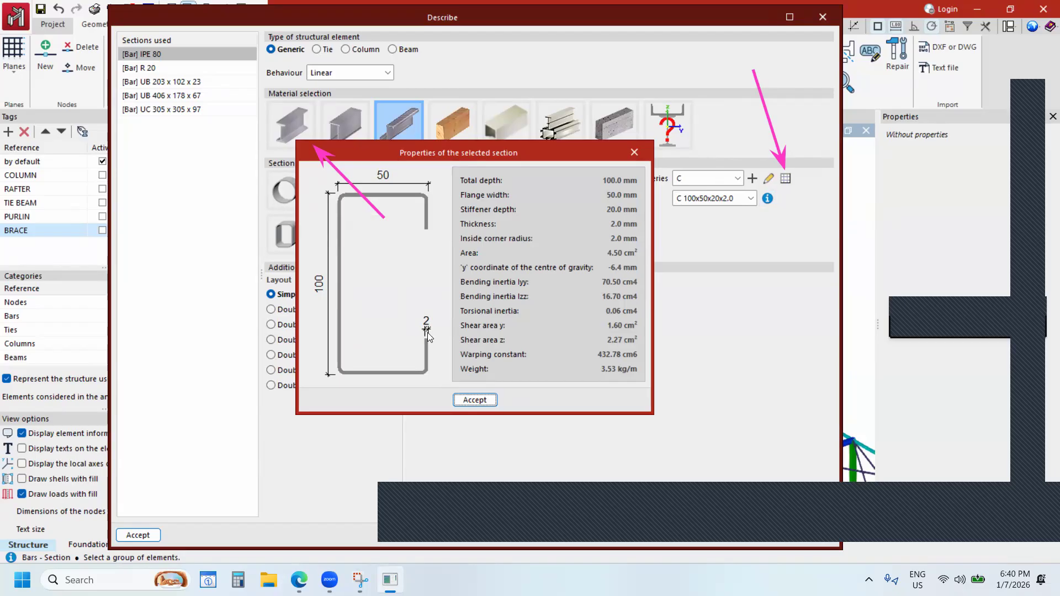
key("ctrl")
left_click(634, 153)
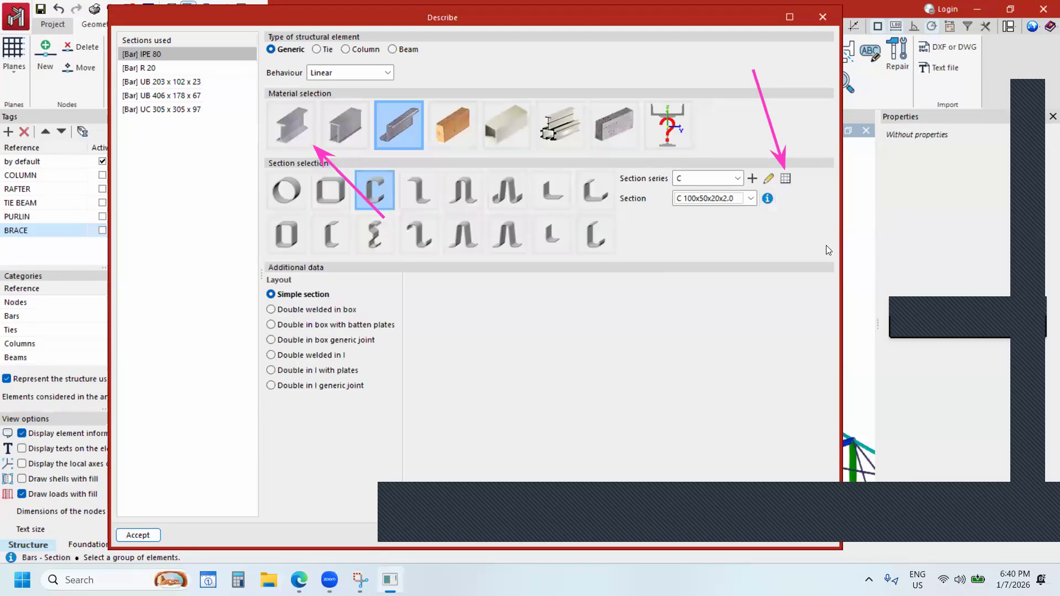
left_click(138, 535)
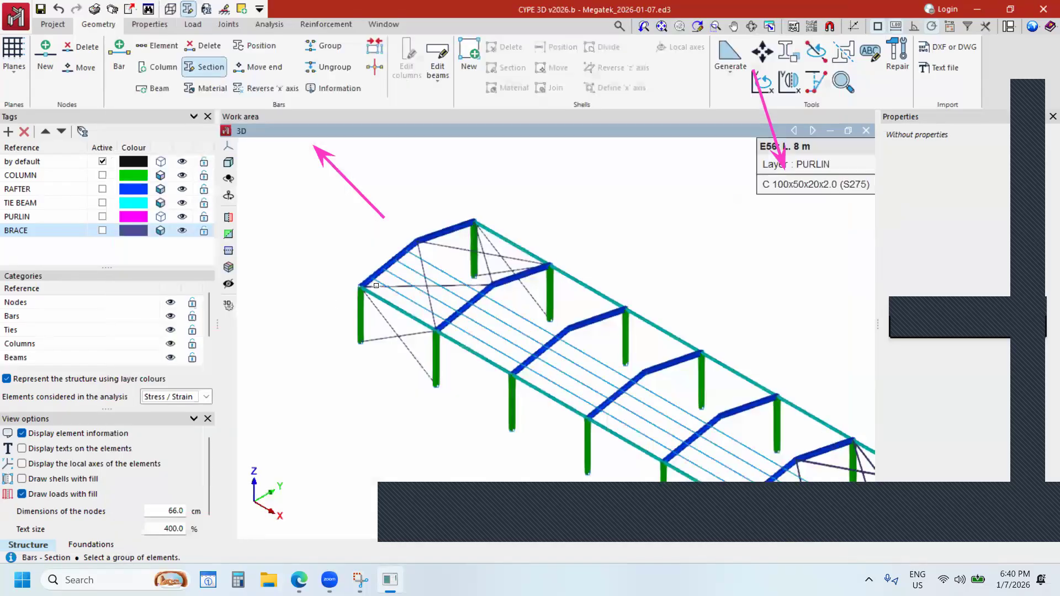
Display the purlins as solid members to show their lipped C-channel shape against the rafters.
left_click(160, 217)
scroll(386, 298, "up", 5)
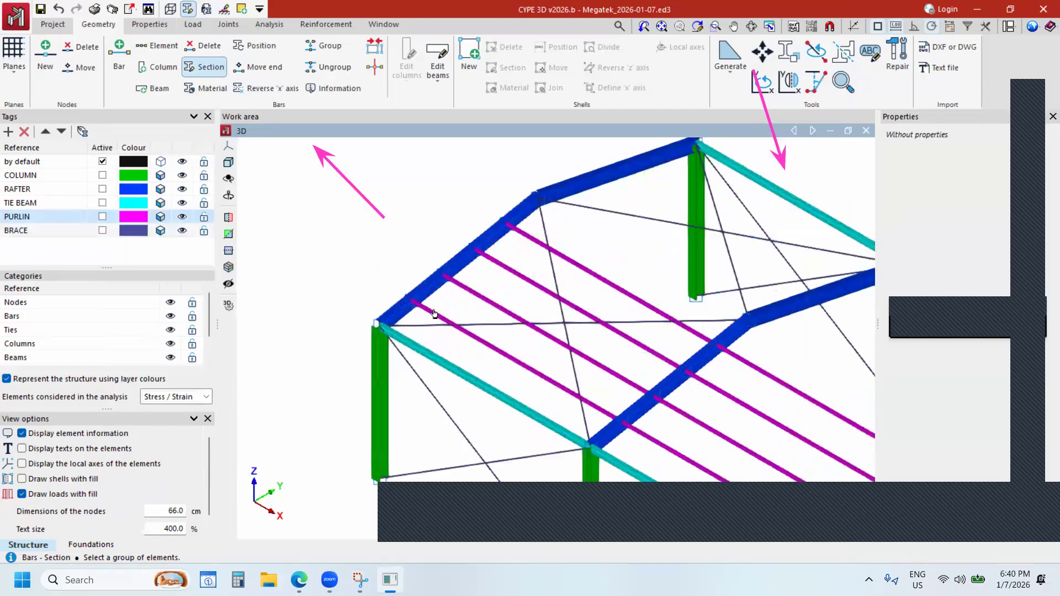
scroll(391, 300, "up", 8)
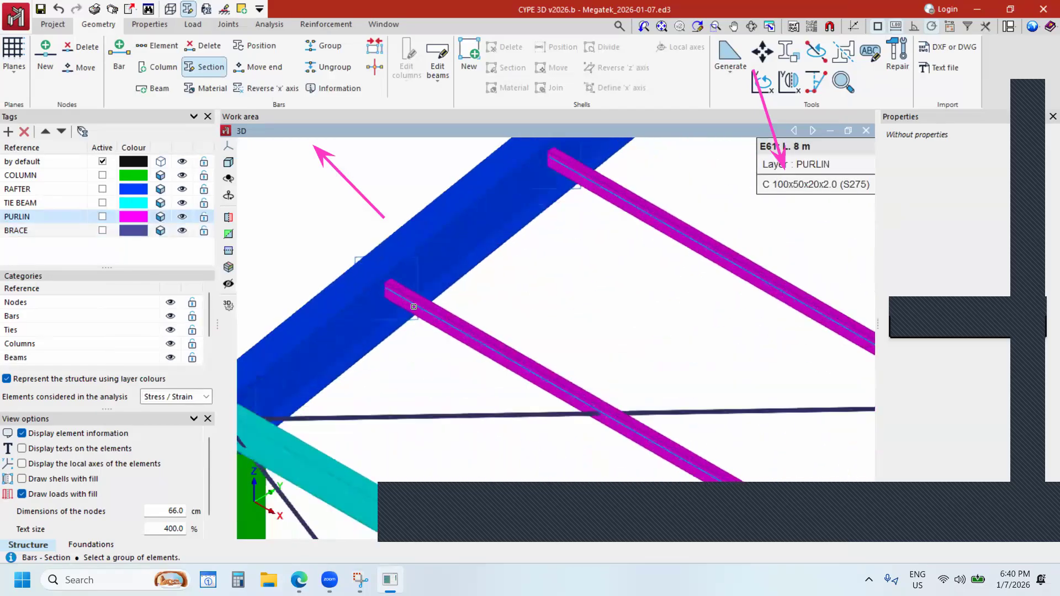
scroll(413, 304, "down", 8)
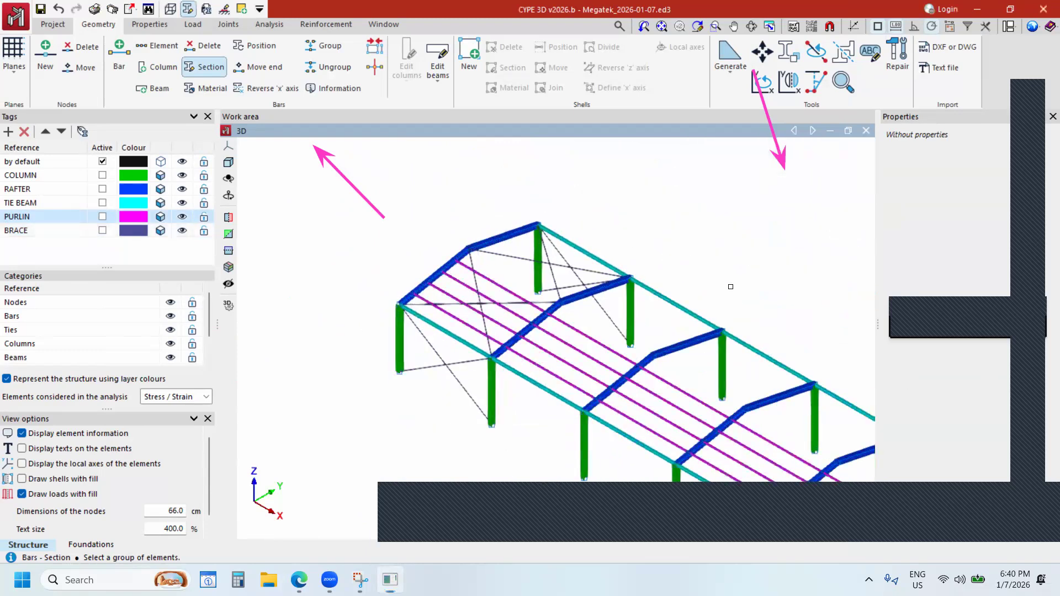
Examine how the solid purlins meet the rafters at the end frame and along the building.
scroll(728, 287, "up", 2)
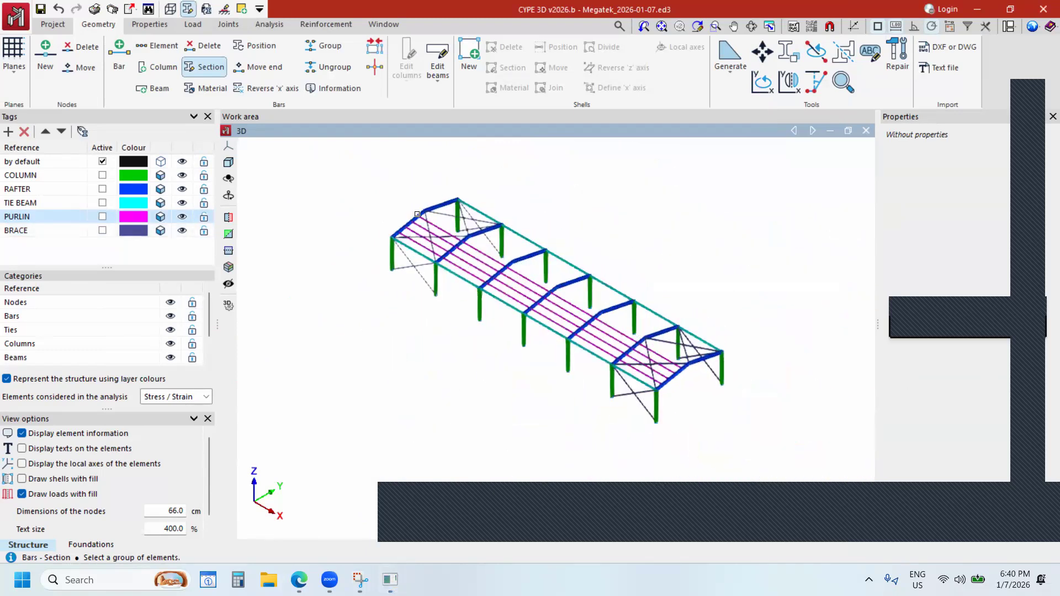
scroll(725, 205, "down", 1)
scroll(406, 218, "up", 5)
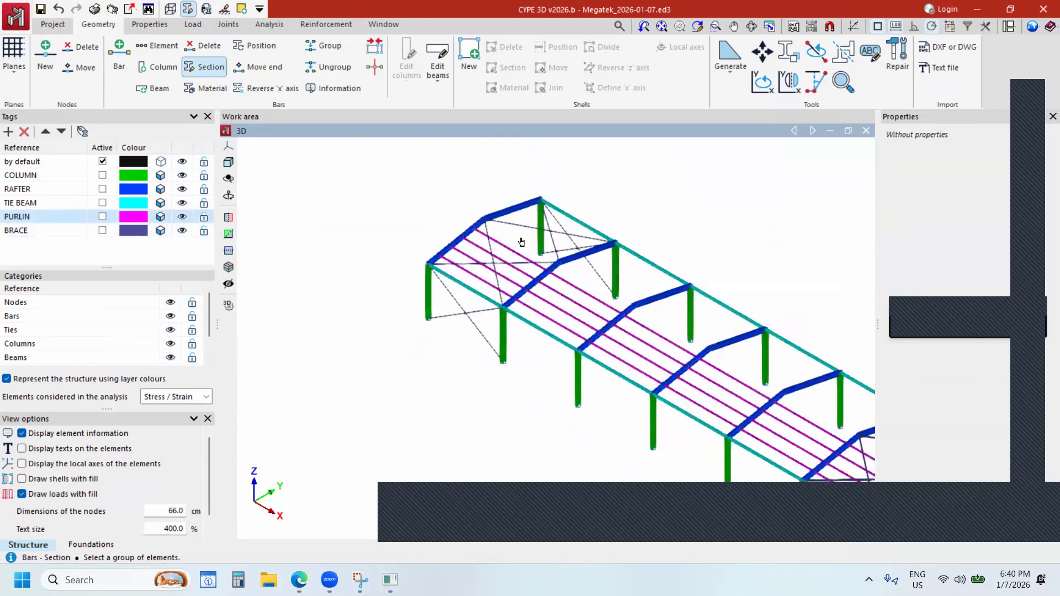
scroll(415, 265, "up", 3)
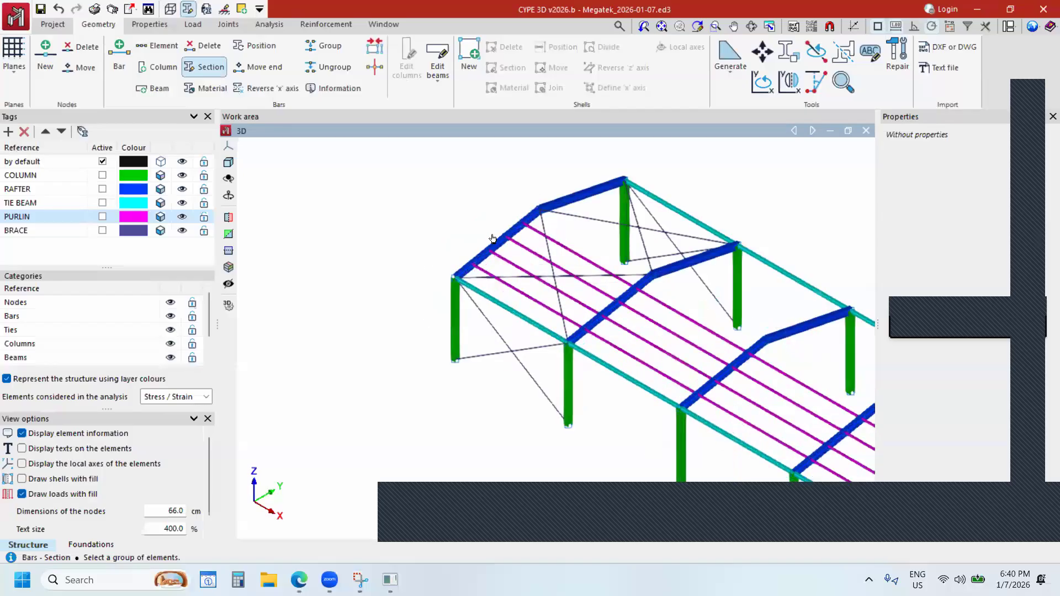
scroll(492, 238, "up", 8)
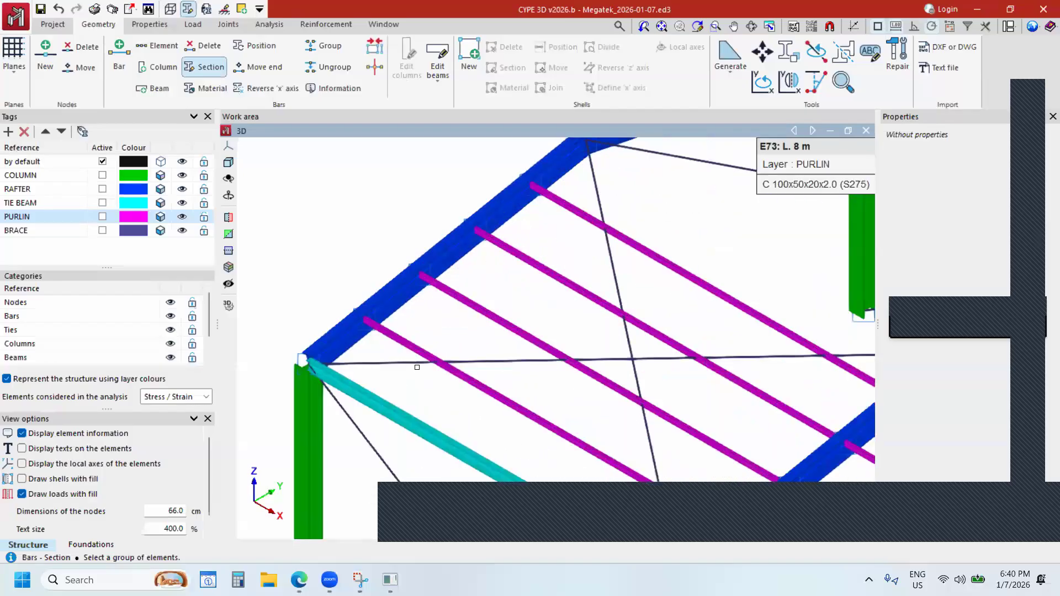
scroll(431, 278, "down", 3)
scroll(458, 247, "up", 4)
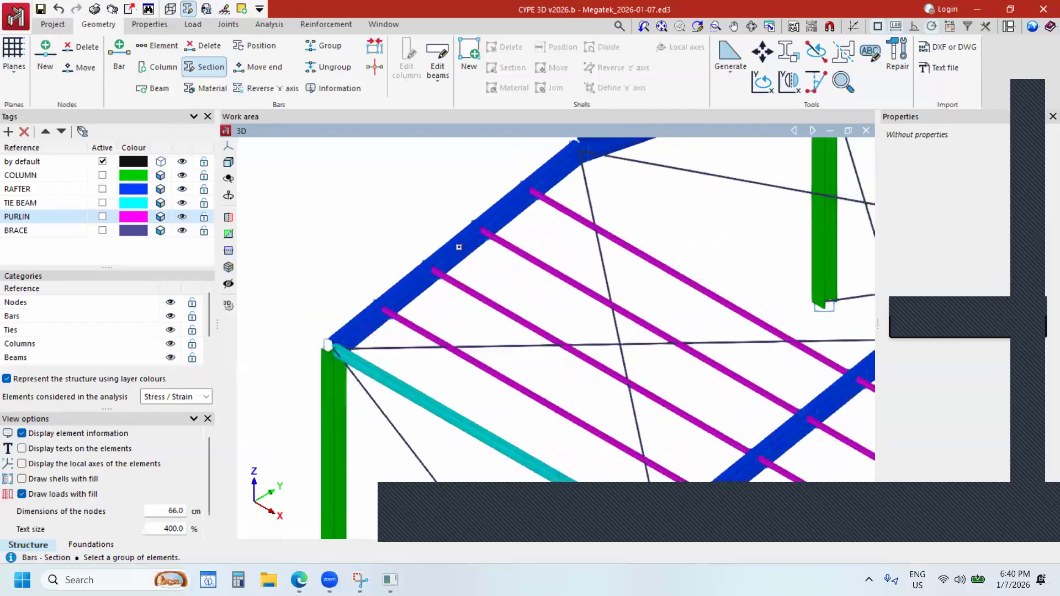
scroll(417, 294, "up", 3)
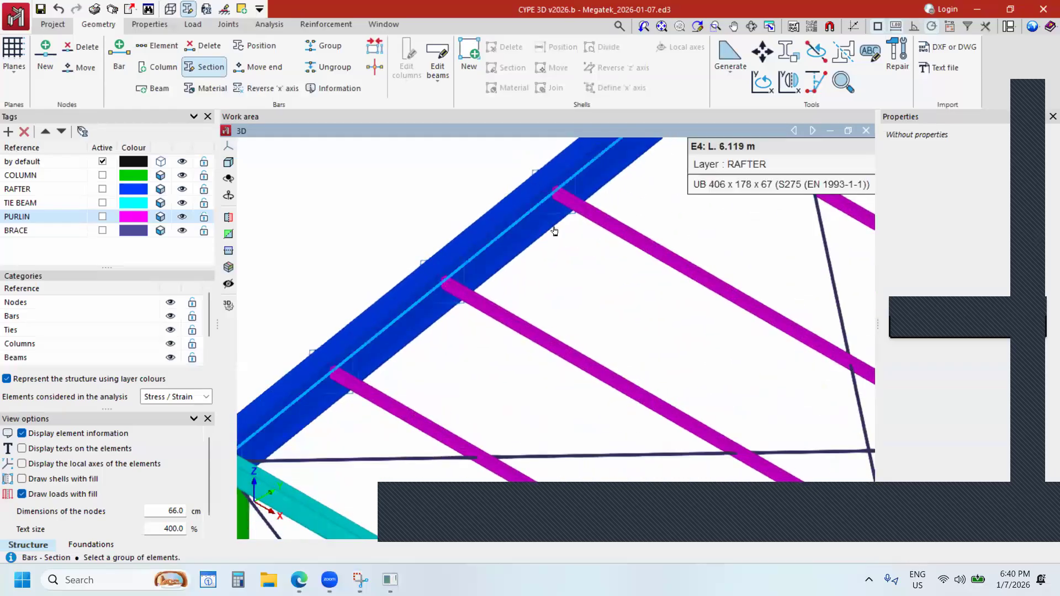
scroll(612, 199, "down", 6)
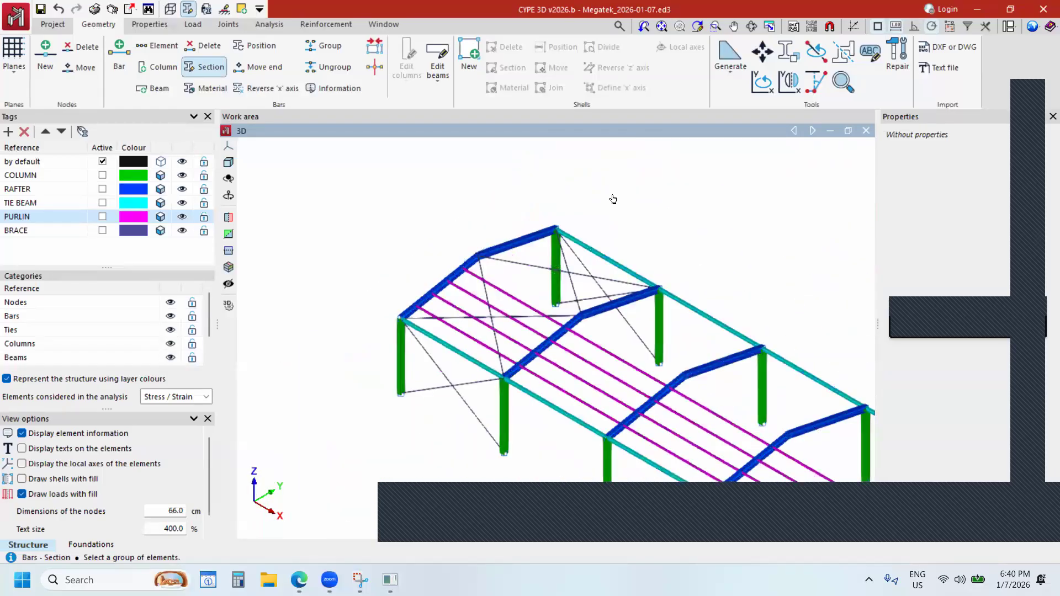
Start the bar Position command and display the column, rafter, tie beam, purlin and brace layers as lines instead of solids.
left_click(257, 45)
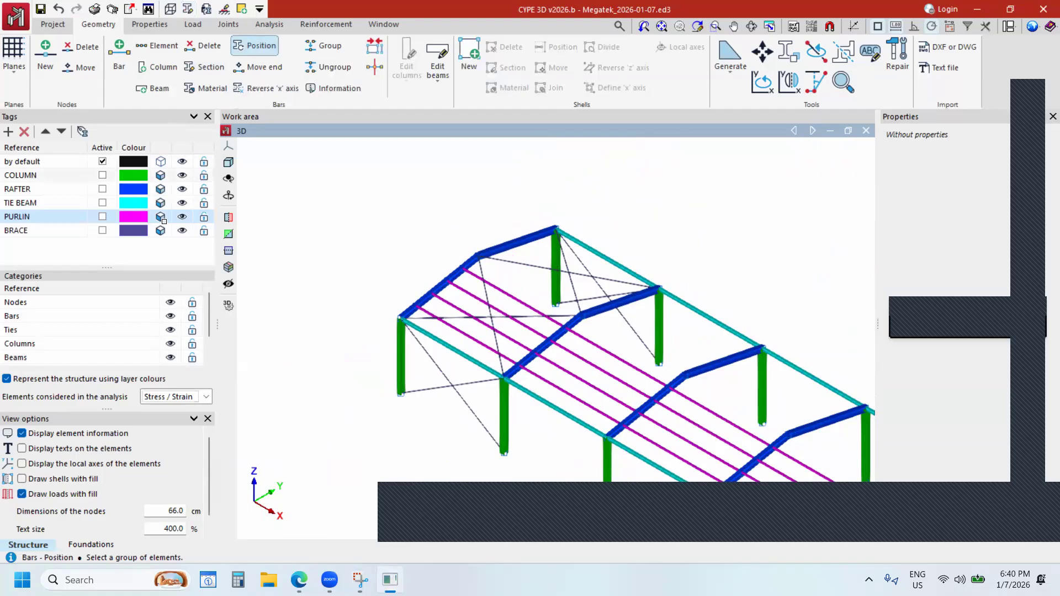
scroll(421, 250, "down", 4)
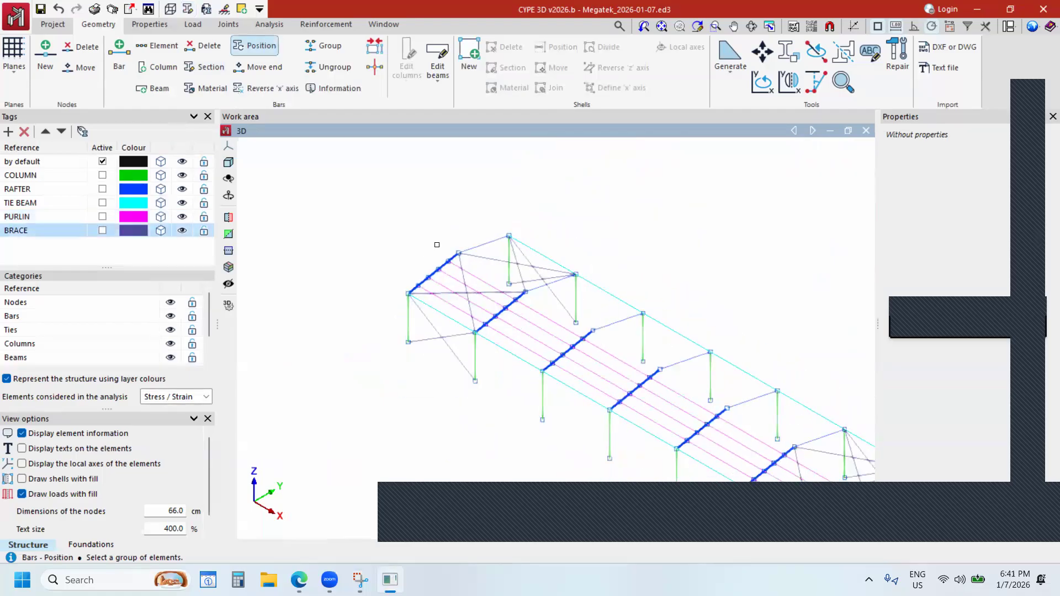
scroll(442, 231, "up", 3)
scroll(444, 229, "up", 5)
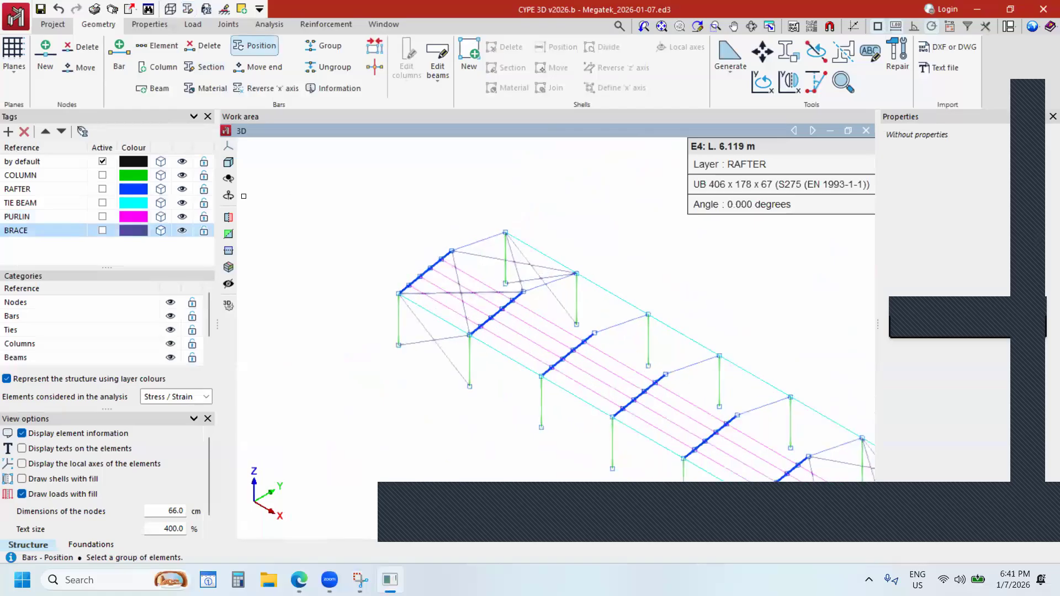
Hide the column, brace, tie beam and purlin layers so that only the rafters are shown.
left_click(182, 175)
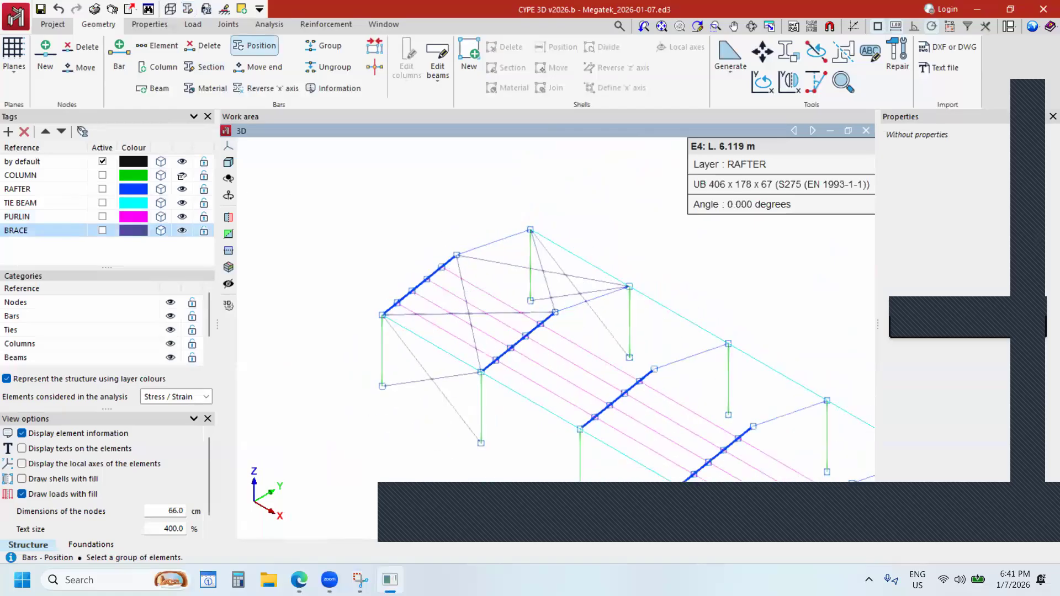
left_click(182, 230)
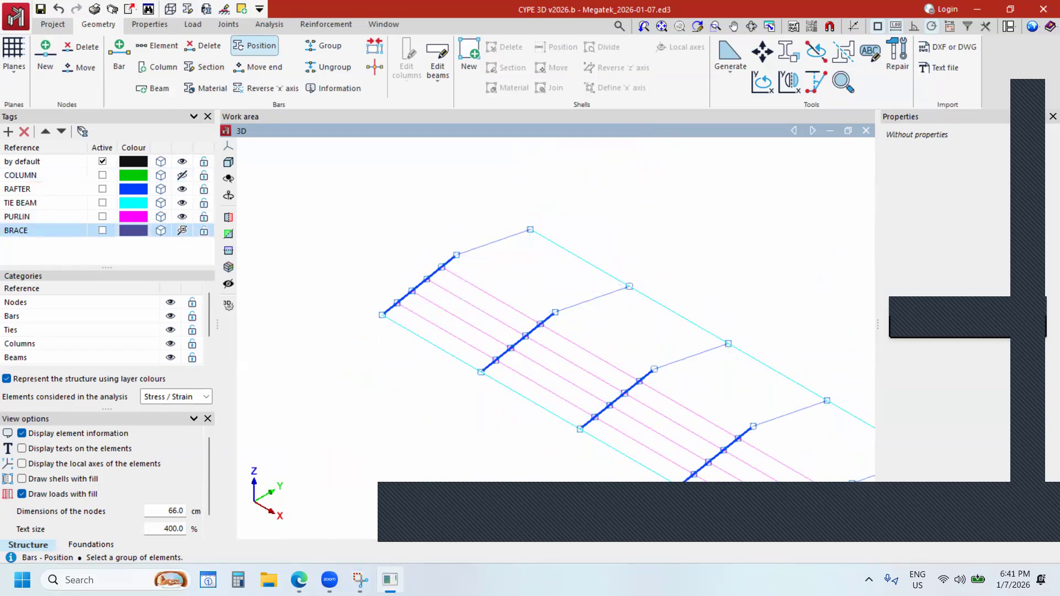
left_click(183, 189)
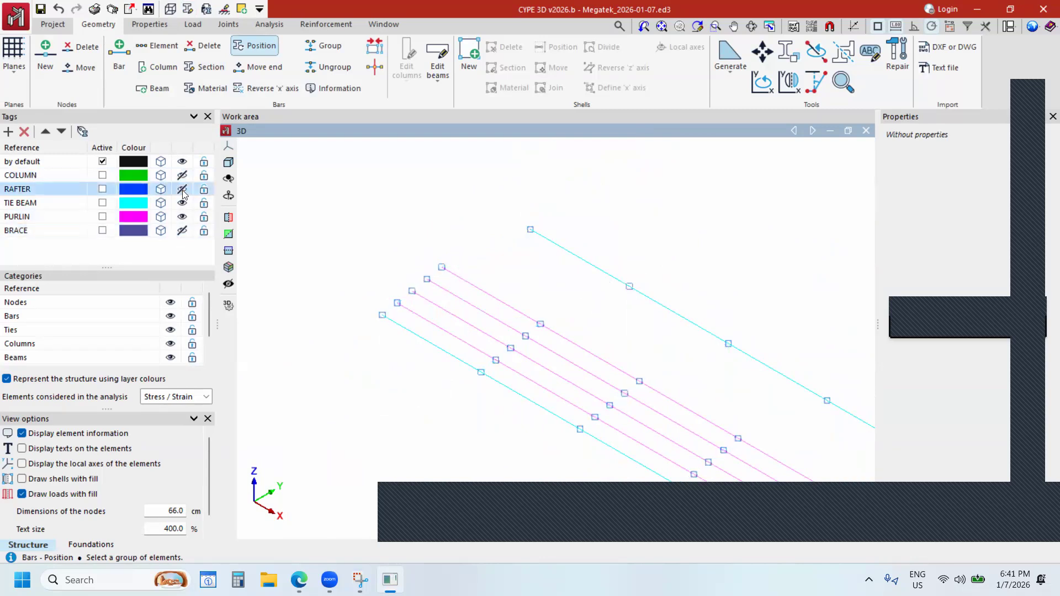
left_click(182, 189)
left_click(182, 203)
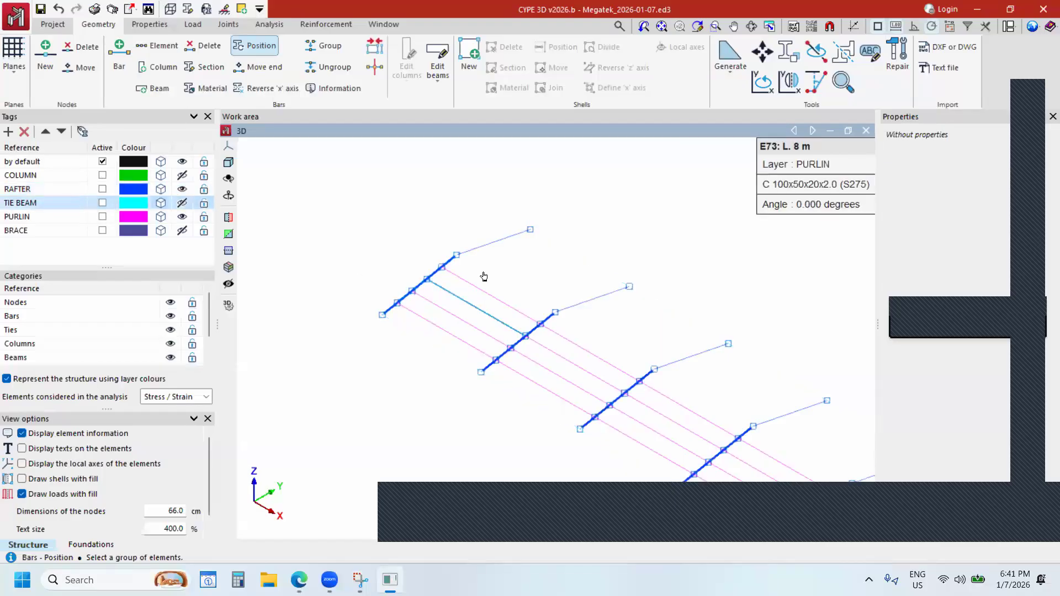
scroll(499, 298, "up", 2)
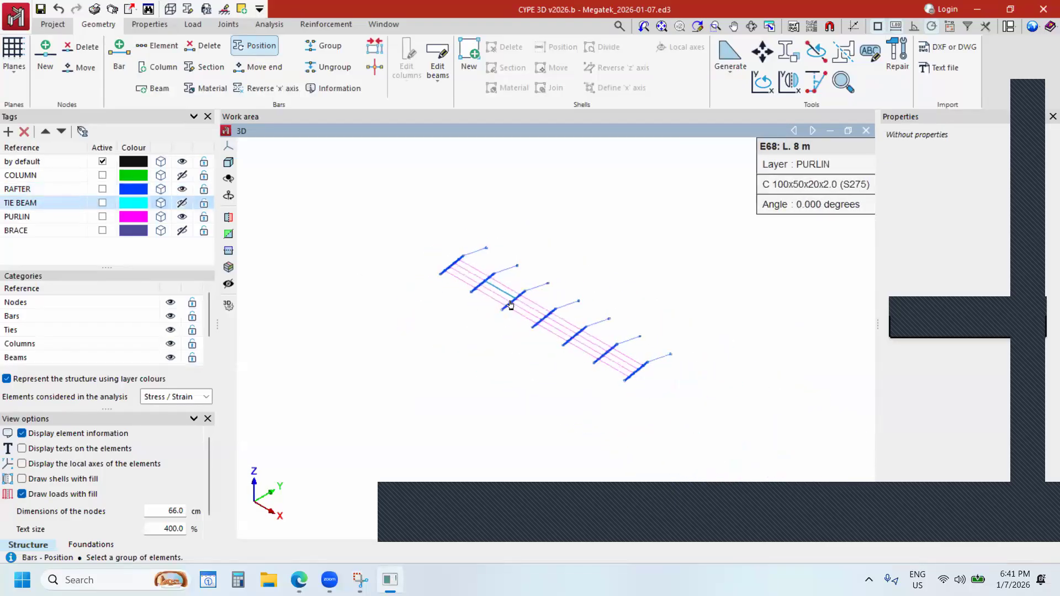
left_click(182, 217)
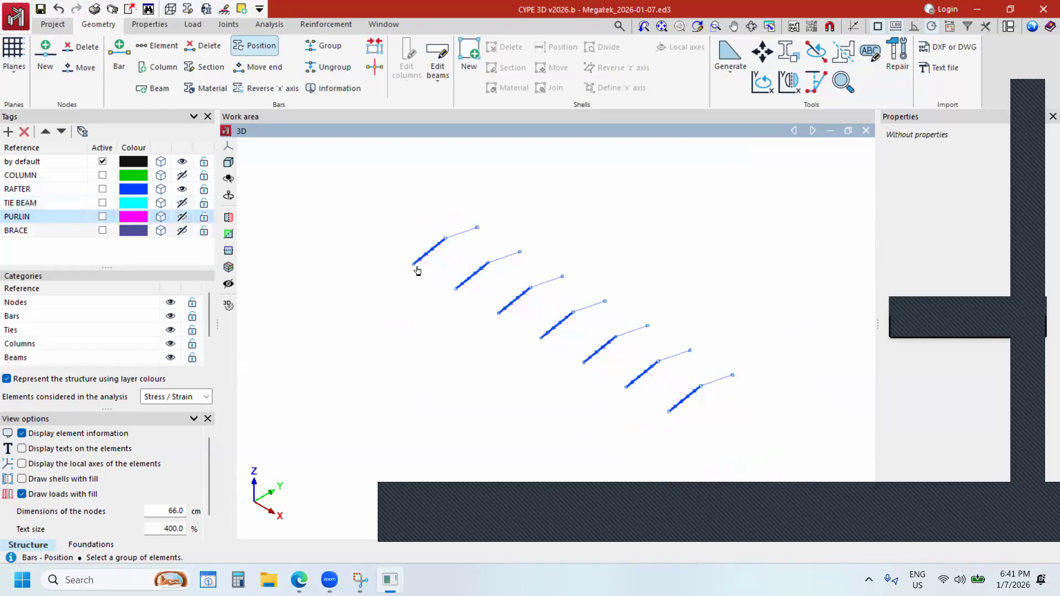
Select all rafters and move their section's reference point to the middle of the top flange, considering eccentricities in the analysis.
left_click_drag(397, 227, 773, 433)
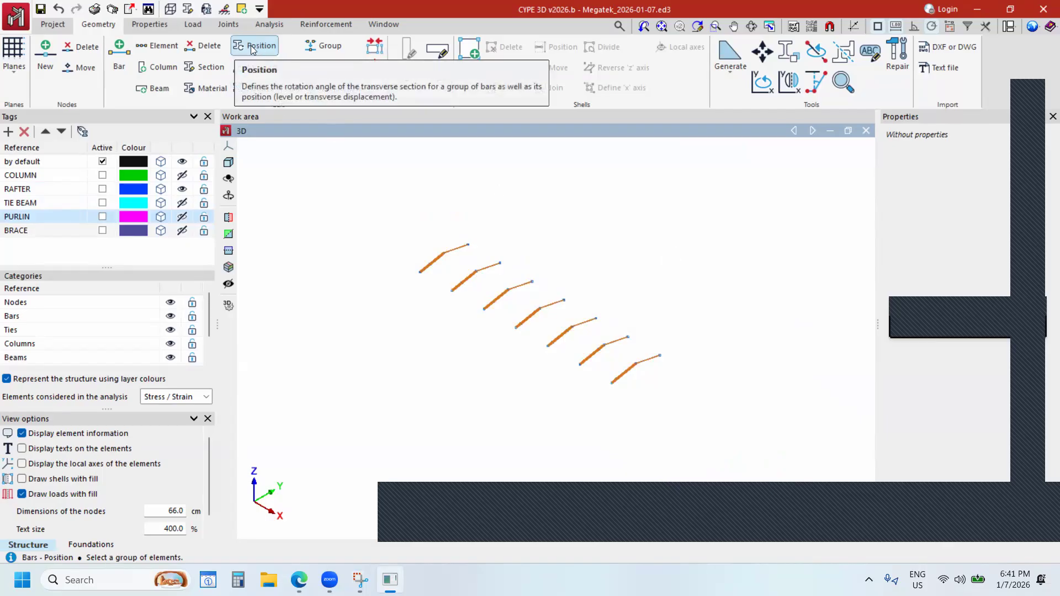
right_click(583, 249)
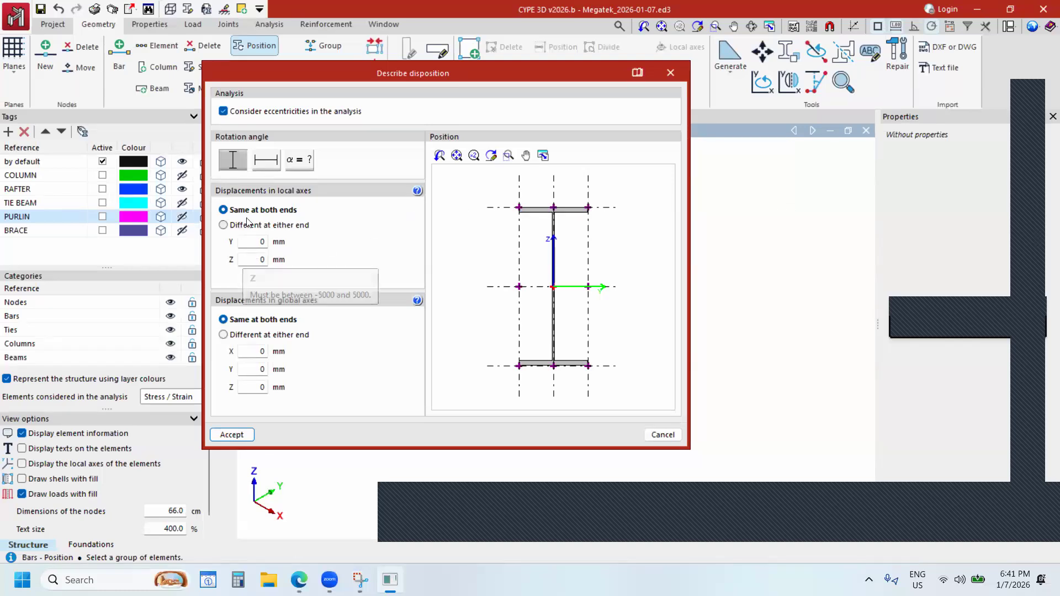
double_click(260, 260)
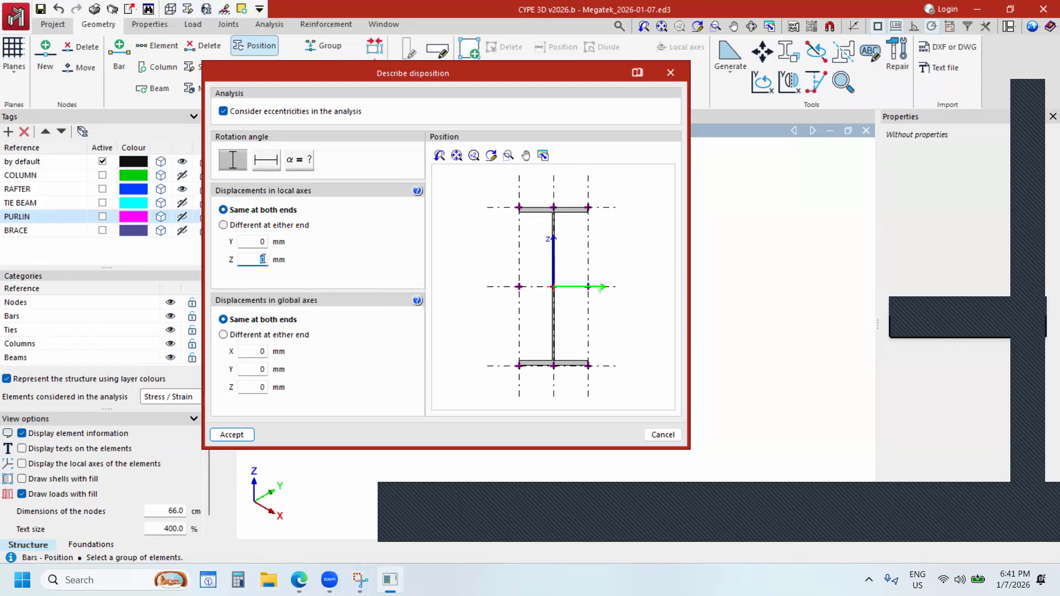
double_click(261, 352)
double_click(259, 368)
left_click(1047, 176)
left_click_drag(497, 112, 550, 197)
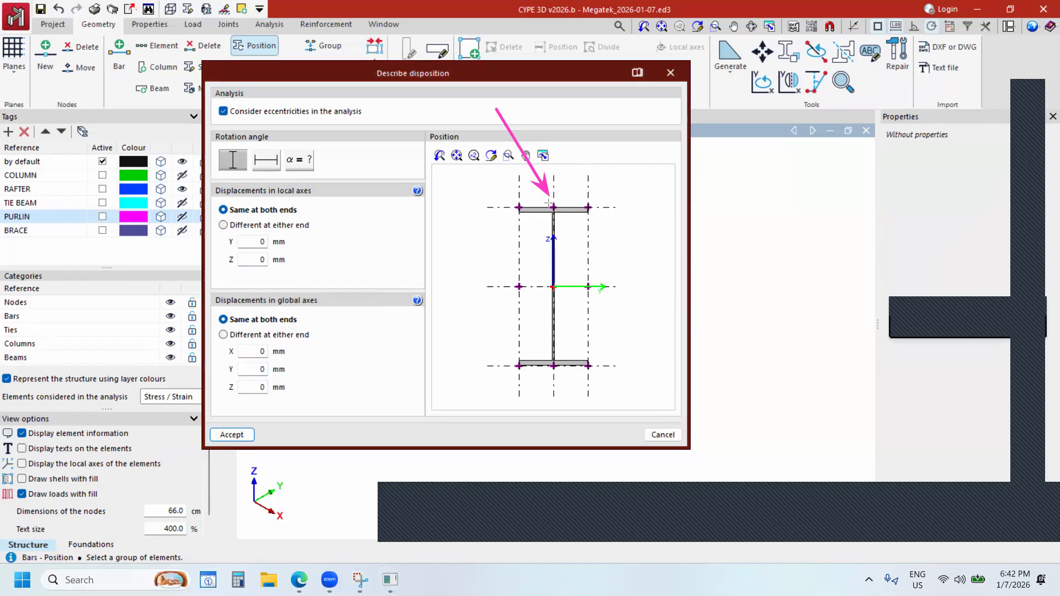
left_click_drag(447, 131, 515, 199)
left_click_drag(457, 353, 555, 298)
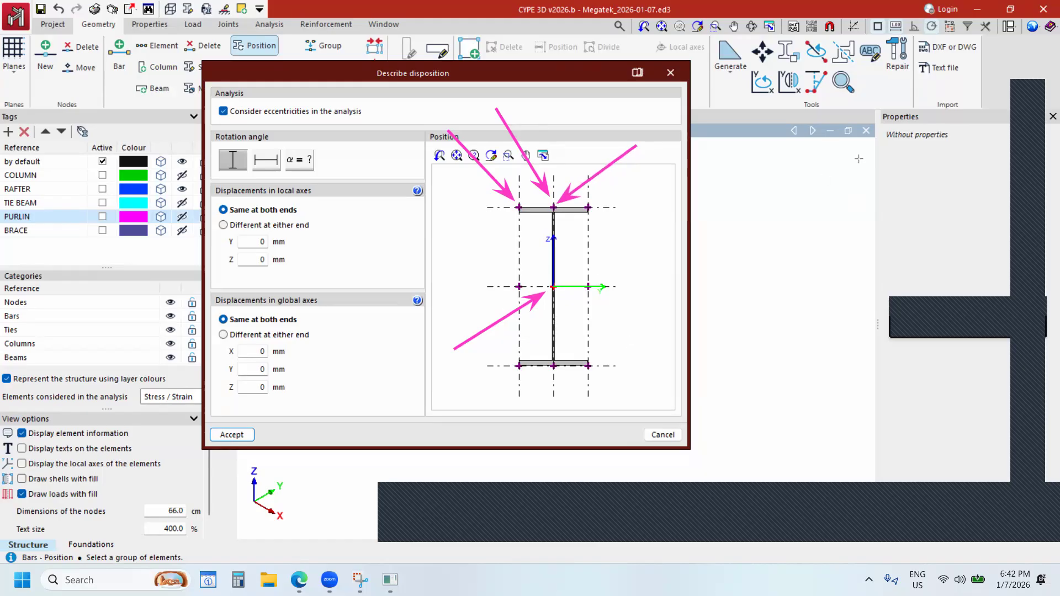
left_click(554, 209)
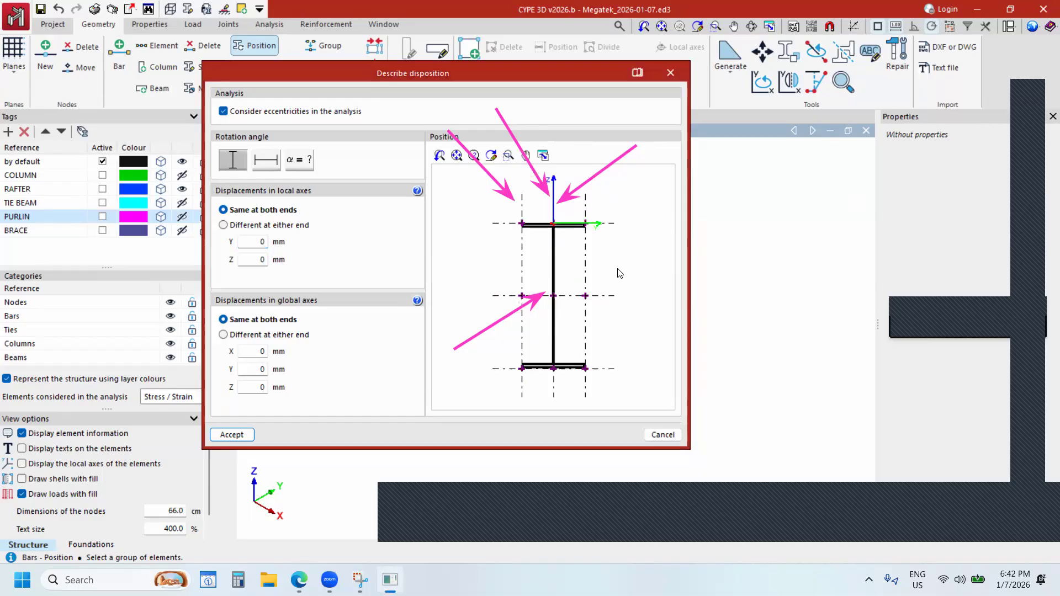
left_click(234, 435)
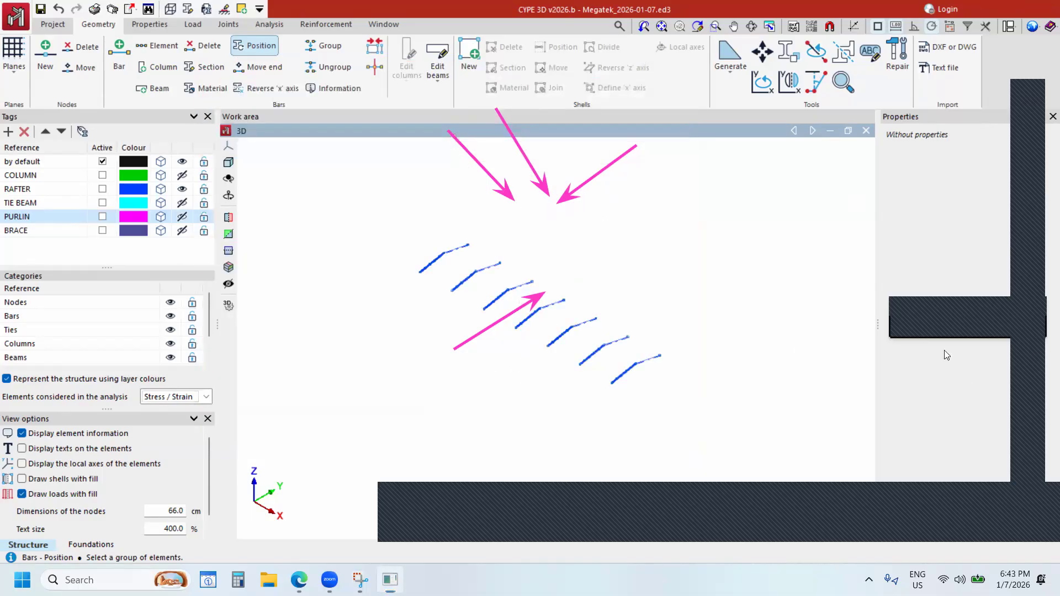
Show only the purlins, select them all and move their section's reference point to the bottom flange on the centroid's vertical axis.
left_click(182, 189)
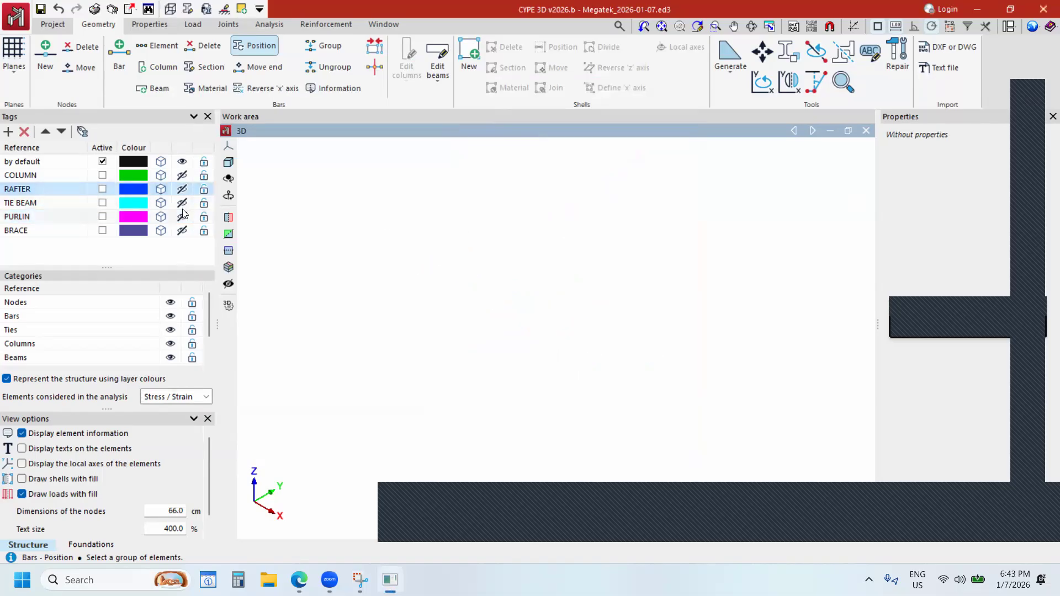
left_click(182, 216)
left_click_drag(548, 345, 669, 287)
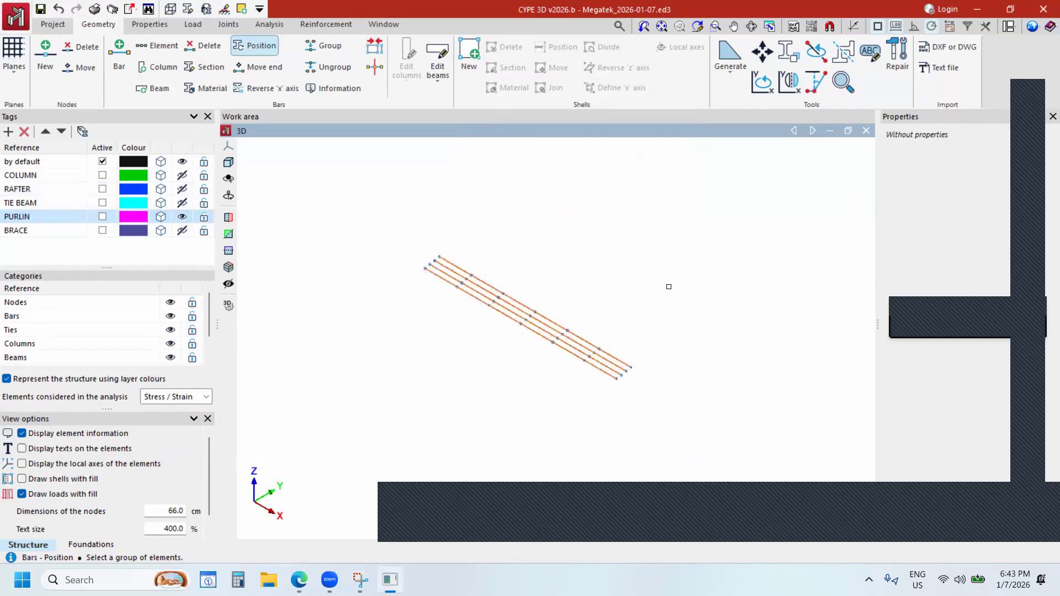
right_click(662, 260)
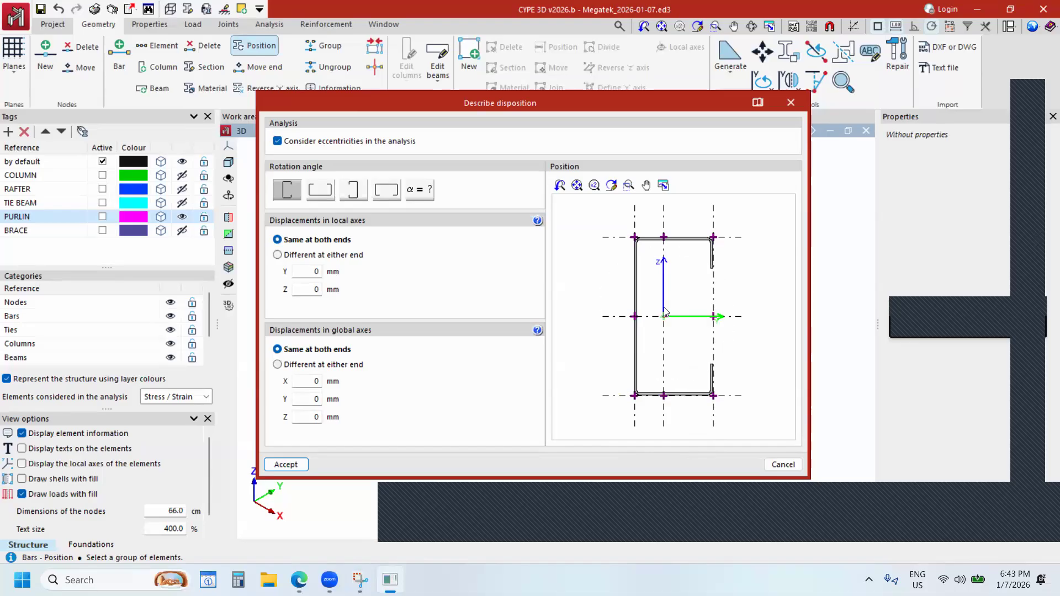
left_click(665, 400)
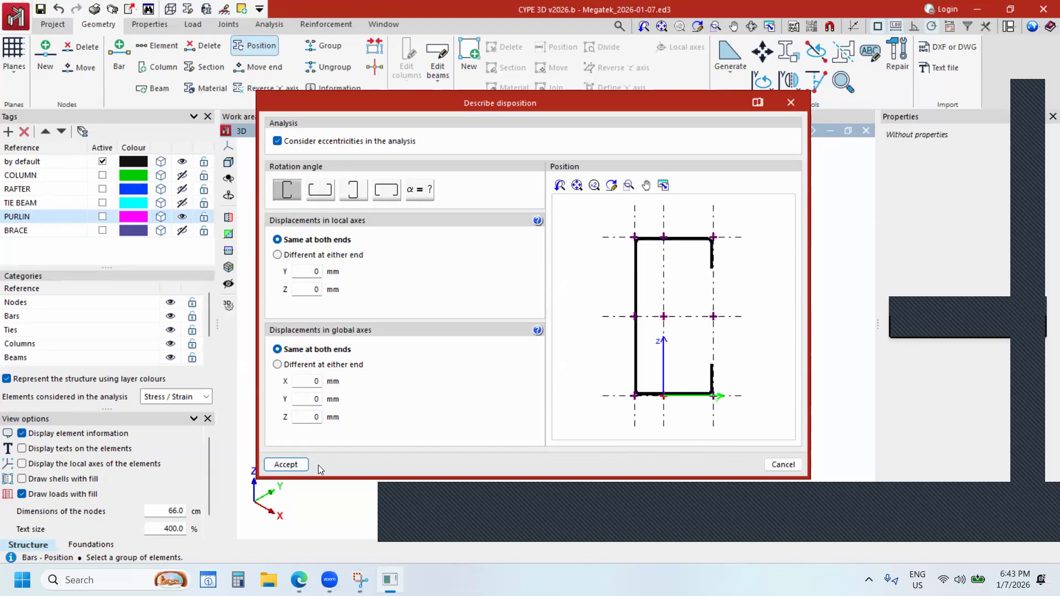
left_click(286, 464)
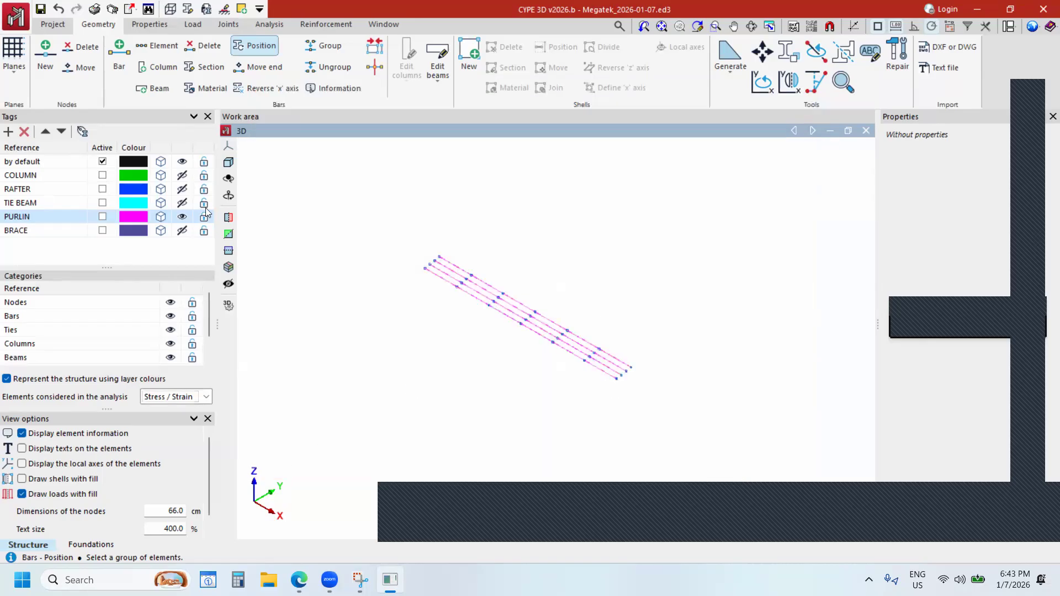
Show the tie beam, rafter, column and brace layers again together with the purlins.
left_click(182, 202)
left_click(182, 189)
left_click(182, 175)
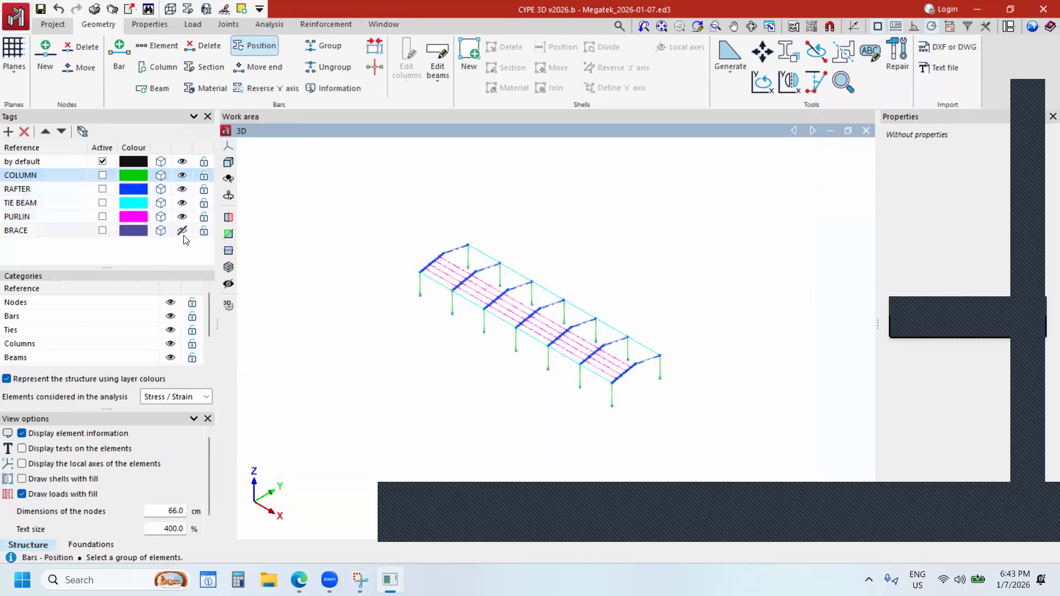
left_click(183, 230)
Display the rafters and purlins as solid members and inspect the purlins' position on the rafters at the end frame.
left_click(160, 175)
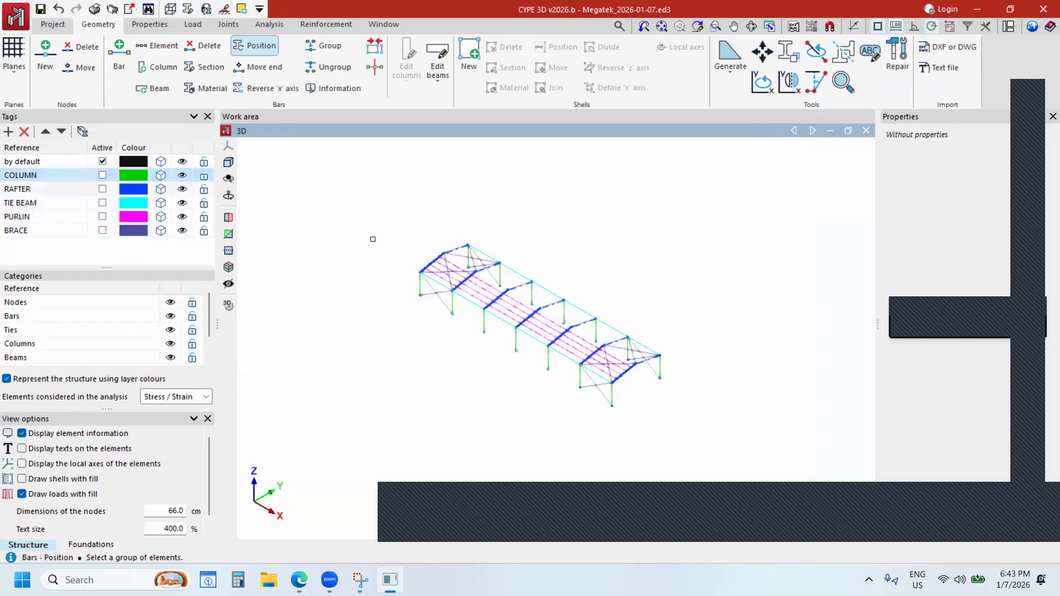
left_click(160, 189)
left_click(160, 216)
scroll(424, 267, "up", 3)
scroll(423, 266, "up", 3)
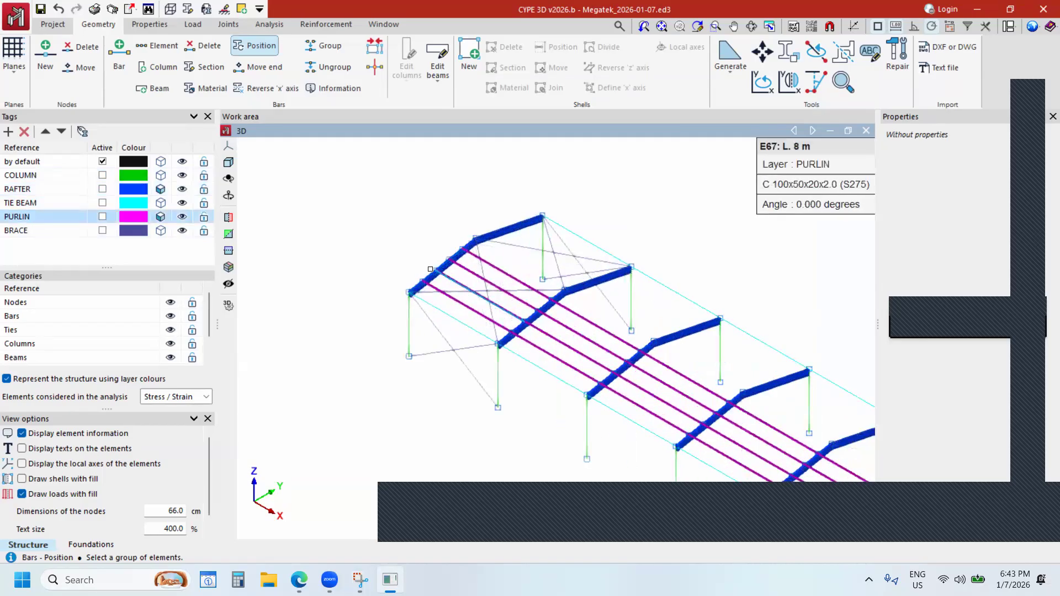
scroll(561, 257, "up", 5)
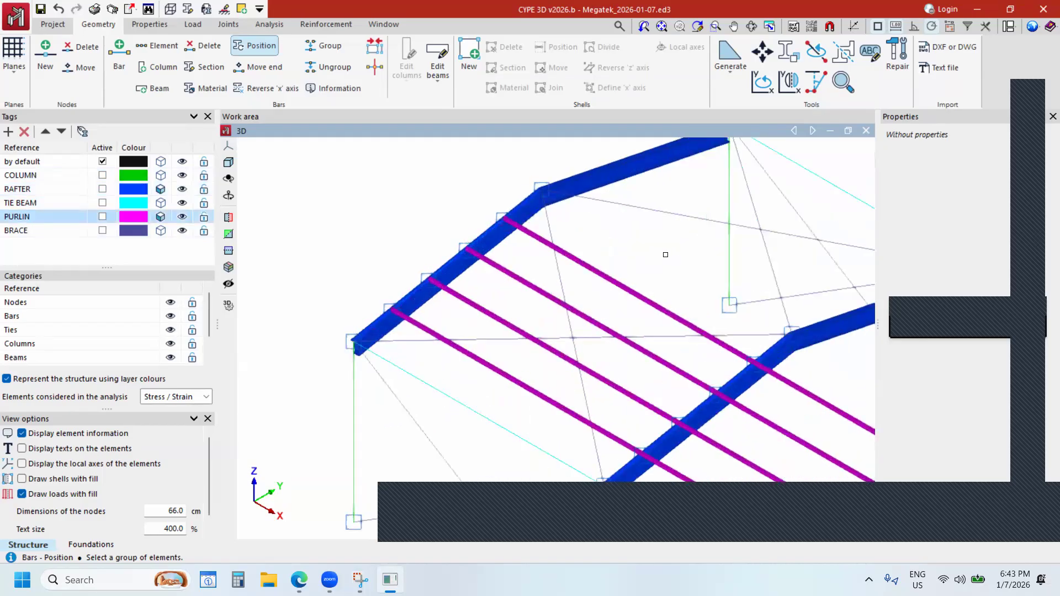
Examine up close how the bottom flange of the C-section purlins meets the sloping top flange of the end-frame rafters.
scroll(698, 310, "up", 4)
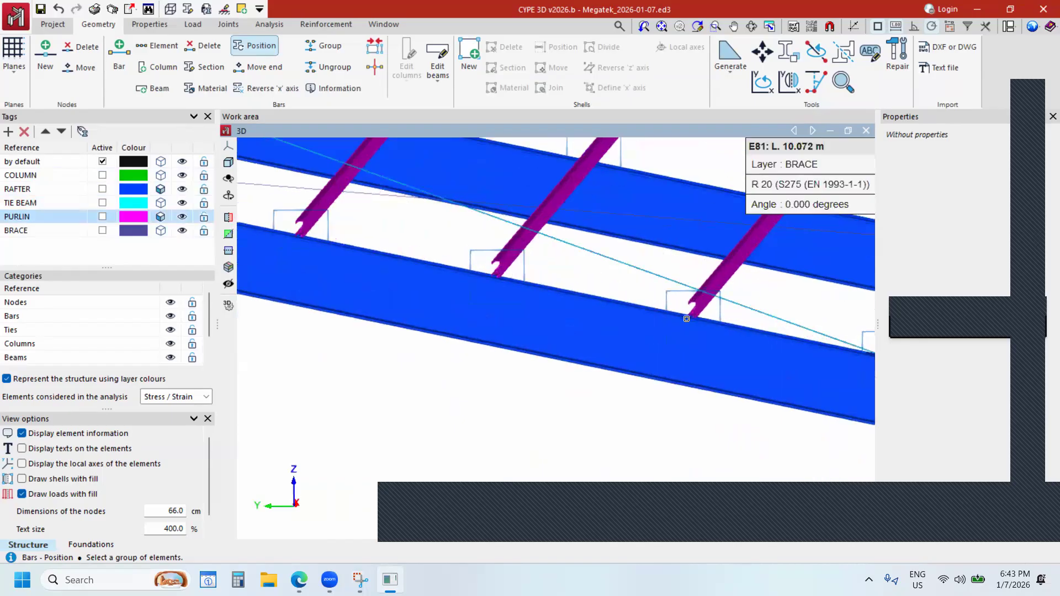
scroll(618, 396, "up", 5)
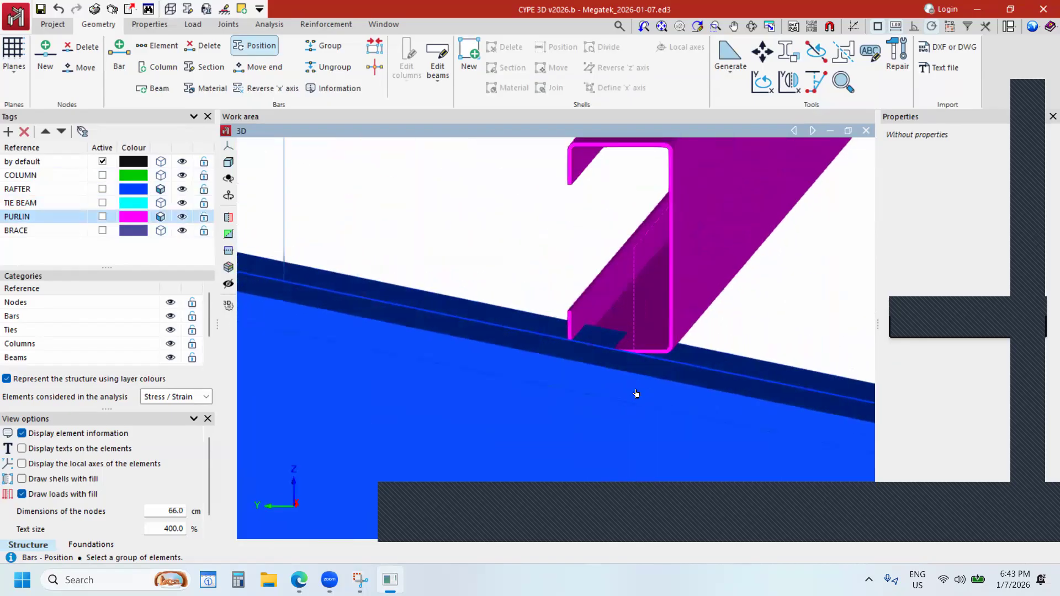
scroll(607, 354, "down", 2)
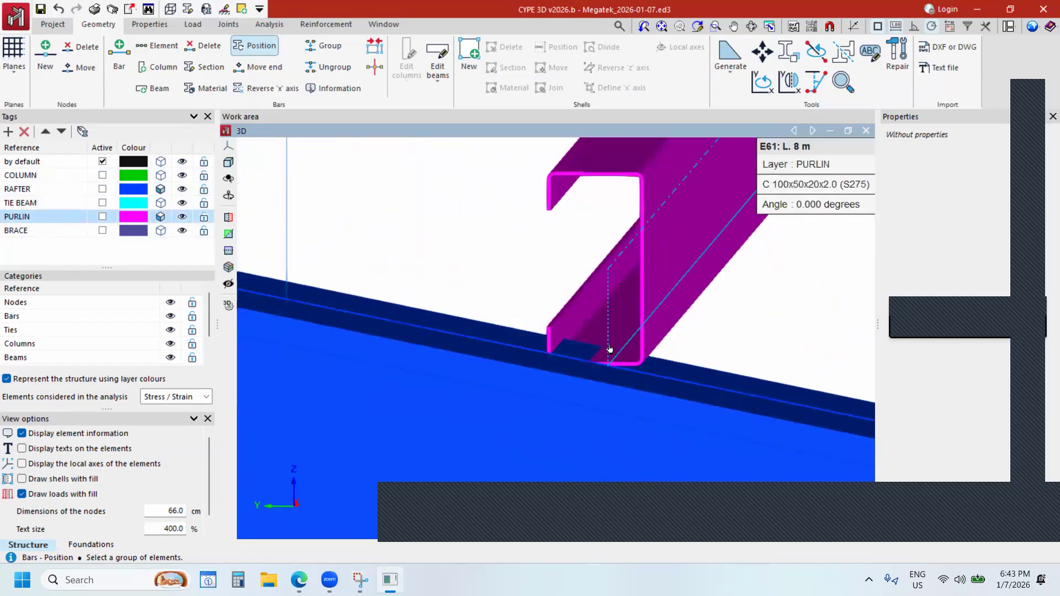
scroll(608, 341, "down", 4)
scroll(635, 353, "up", 2)
scroll(639, 356, "down", 5)
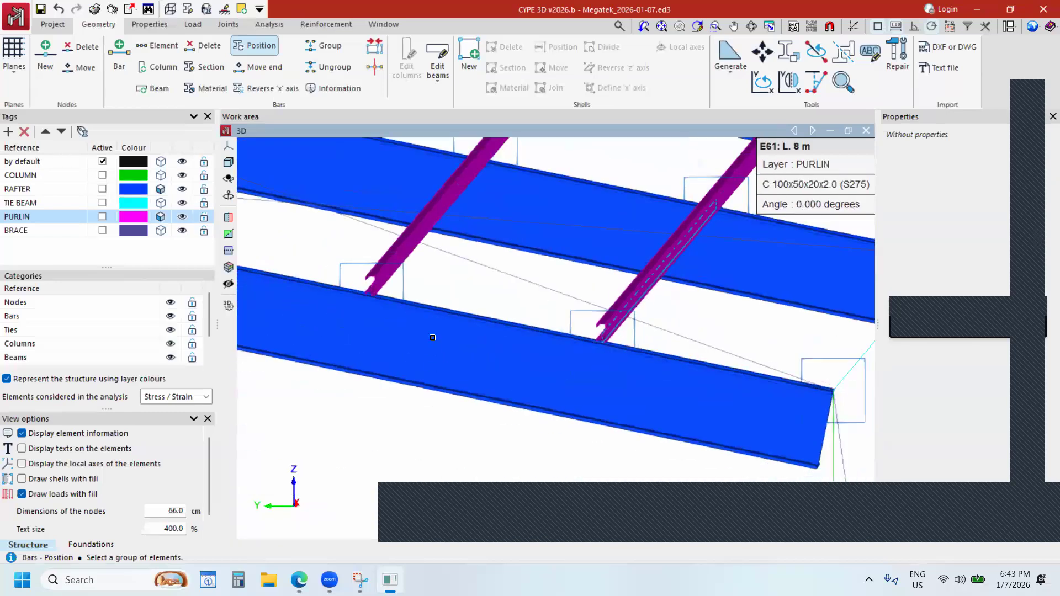
scroll(500, 375, "down", 1)
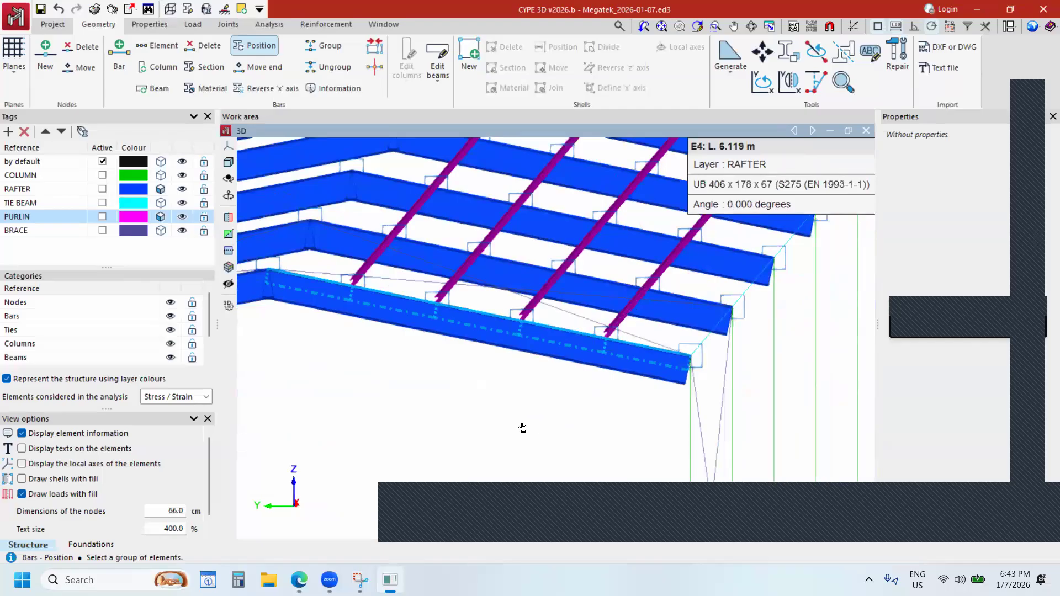
scroll(552, 403, "down", 3)
scroll(614, 368, "down", 1)
middle_click_drag(854, 511, 832, 499, "shift")
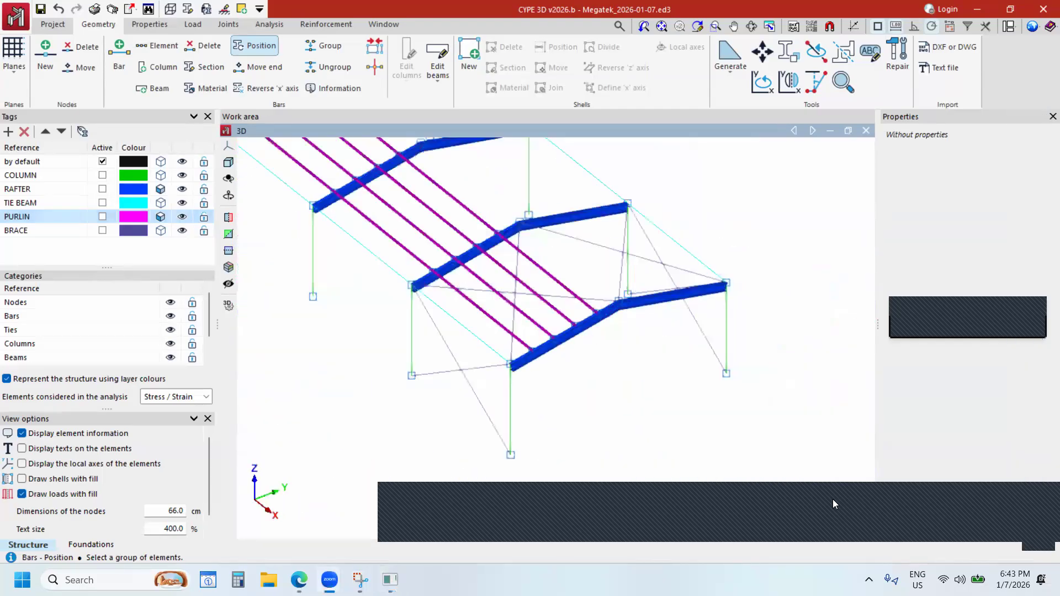
Annotate the end frame with the rafter's 6 m run, 1.2 m rise and the slope formula θ = tan⁻¹(1.2/6), and clear the annotations.
mouse_move(517, 380)
left_mouse_down()
mouse_move(520, 391)
mouse_move(638, 366)
mouse_move(602, 390)
left_mouse_up()
mouse_move(610, 393)
left_mouse_down()
mouse_move(636, 383)
mouse_move(629, 301)
mouse_move(647, 333)
mouse_move(666, 316)
mouse_move(697, 319)
left_mouse_up()
mouse_move(711, 183)
left_mouse_down()
mouse_move(776, 231)
mouse_move(788, 205)
left_mouse_up()
mouse_move(786, 190)
left_mouse_down()
mouse_move(810, 187)
mouse_move(829, 234)
left_mouse_up()
left_click_drag(847, 189, 859, 202)
mouse_move(871, 189)
left_mouse_down()
mouse_move(895, 209)
mouse_move(929, 208)
left_mouse_up()
left_click_drag(941, 180, 959, 236)
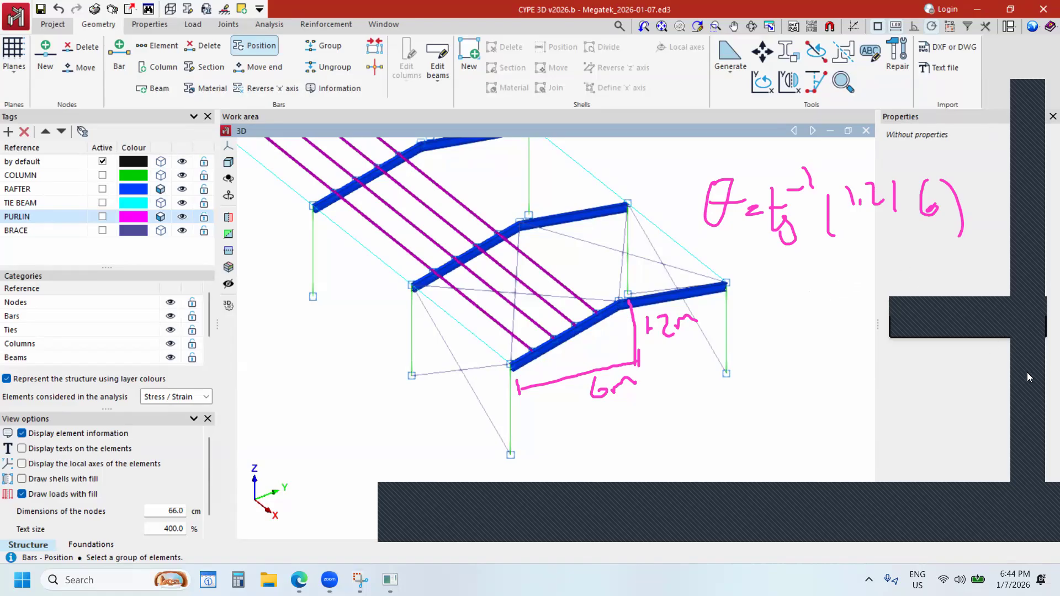
left_click(998, 375)
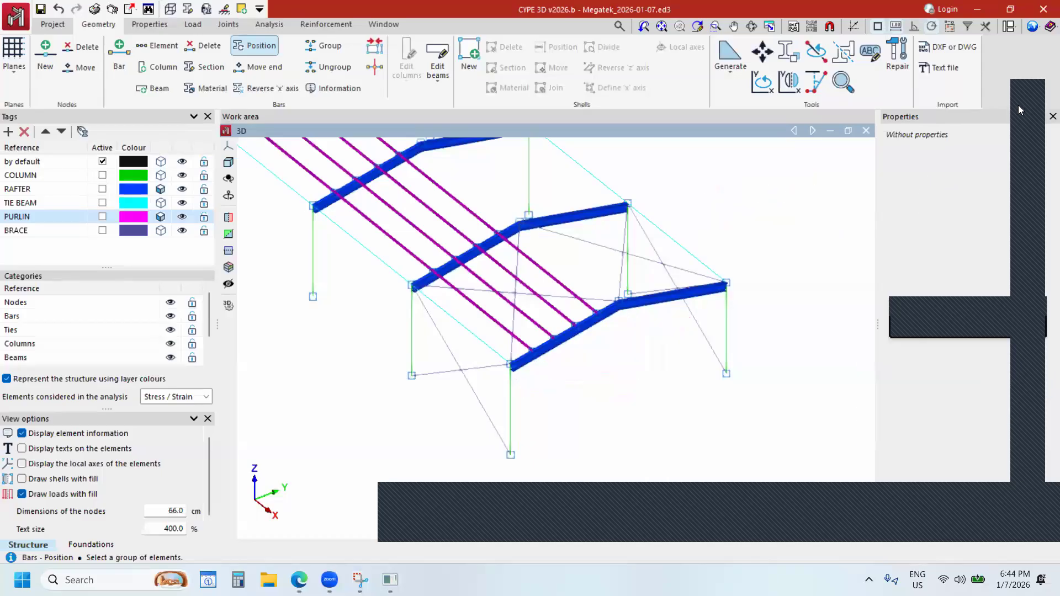
Try to compute the roof slope with the trigonometric functions of the Calculator app, and close it.
left_click(238, 579)
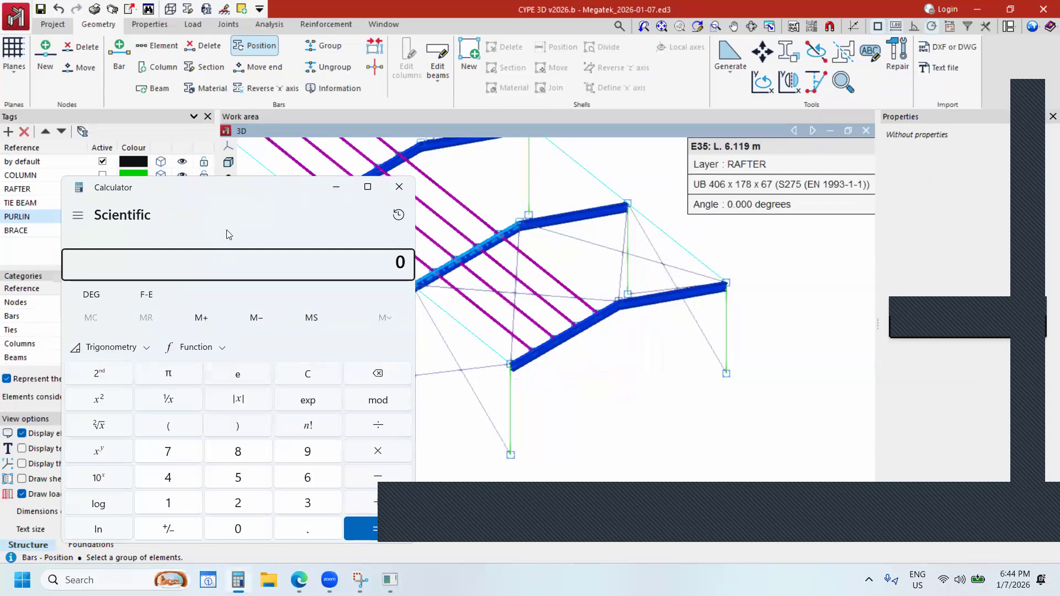
left_click_drag(187, 189, 298, 121)
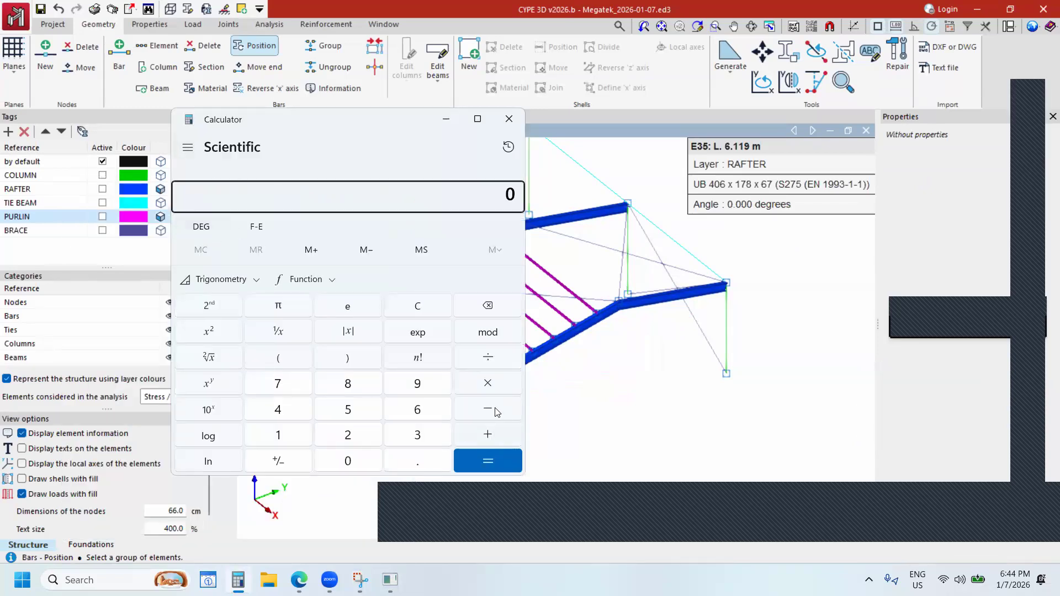
left_click(257, 278)
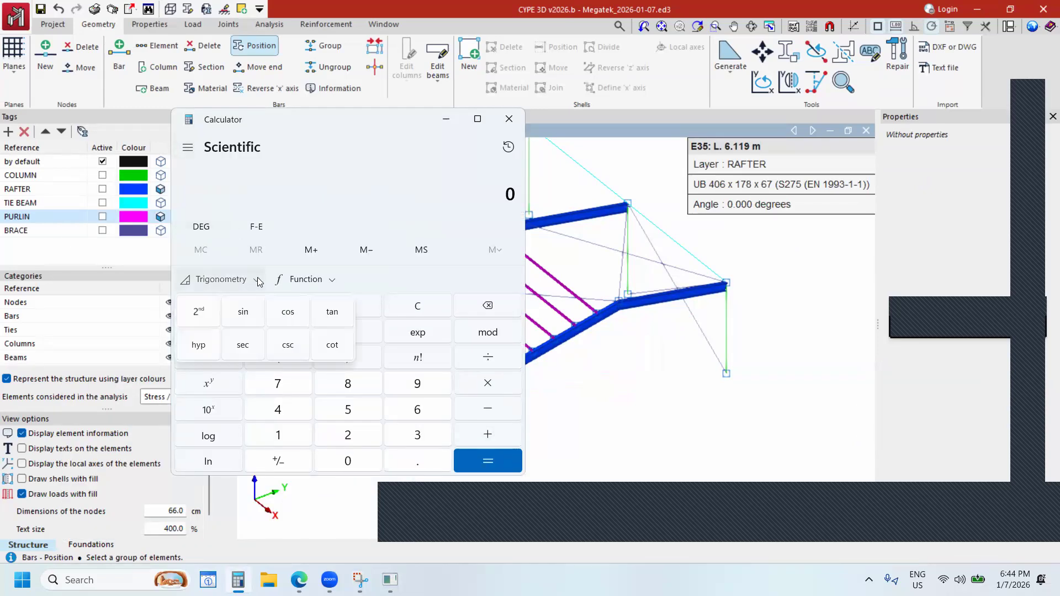
left_click(331, 313)
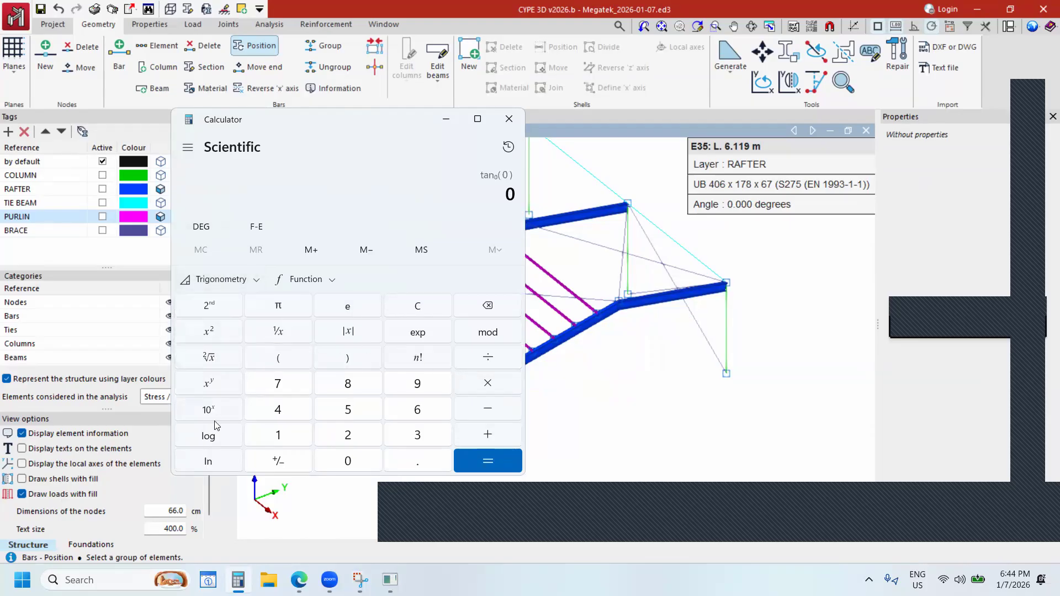
left_click(331, 280)
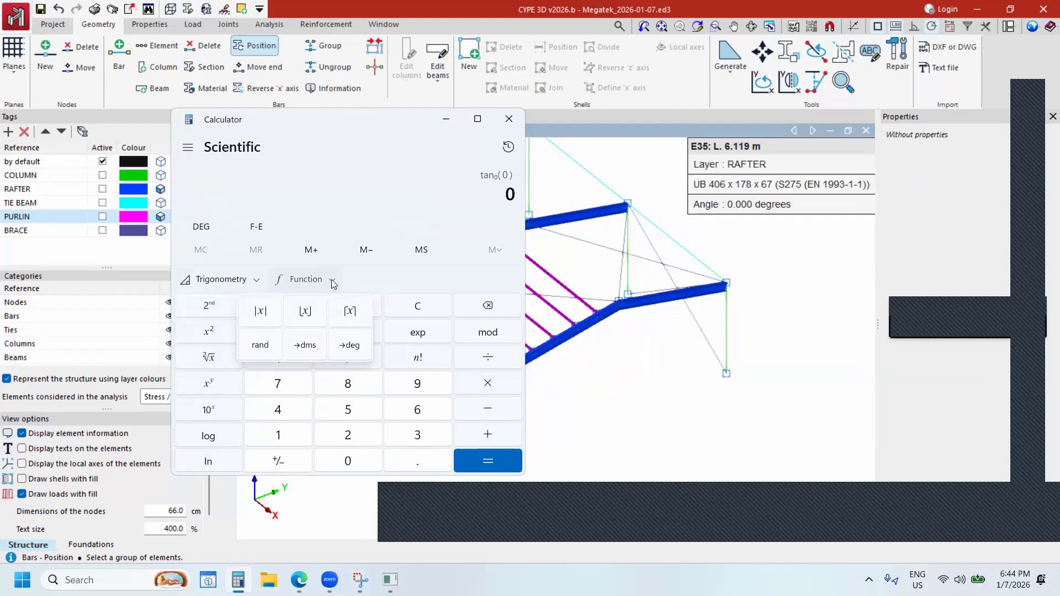
left_click(252, 283)
left_click(252, 283)
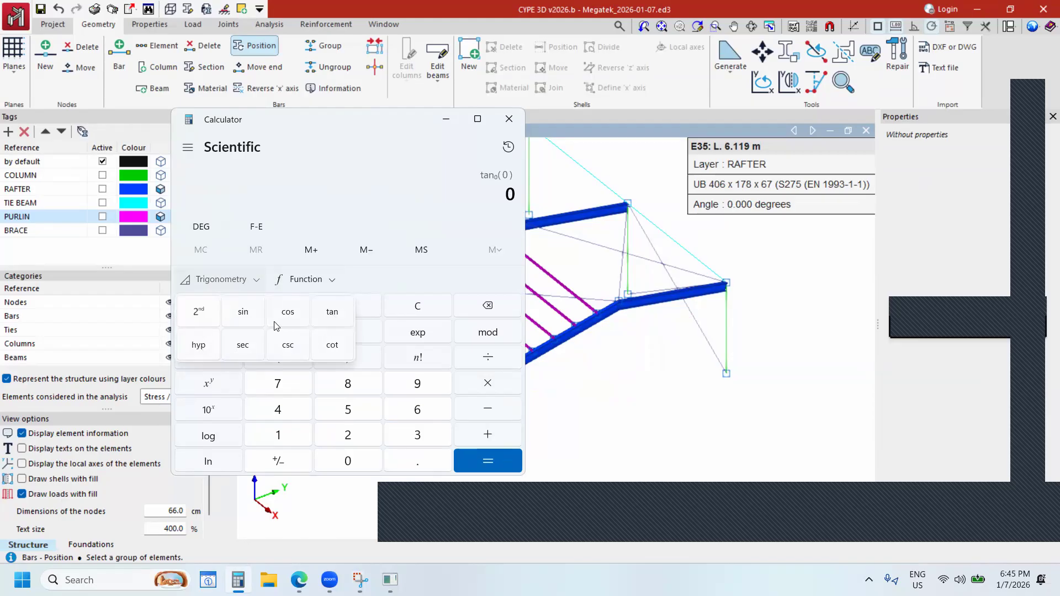
left_click(400, 217)
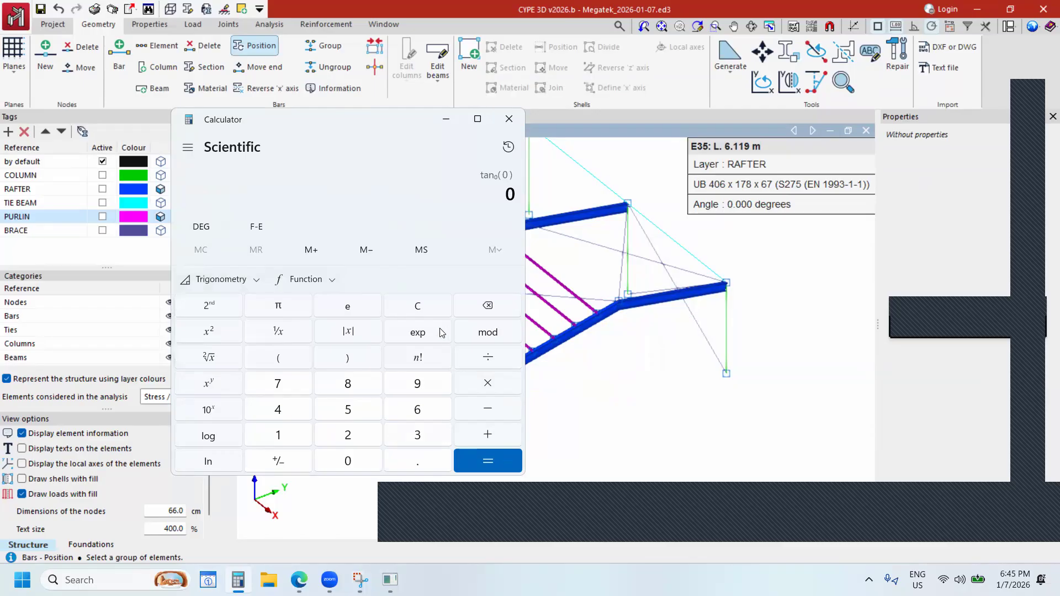
left_click(434, 482)
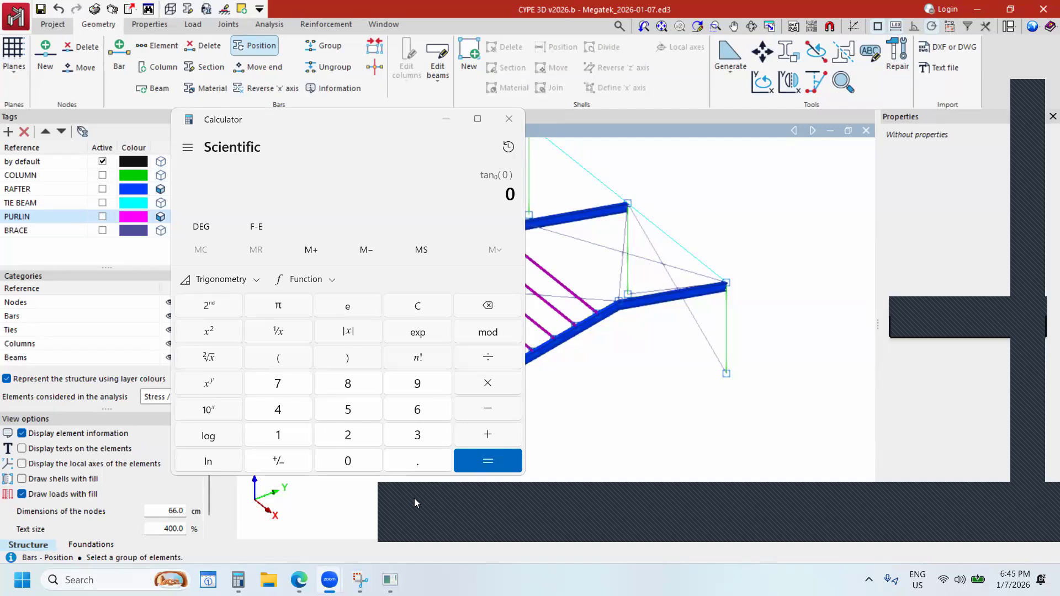
left_click(509, 119)
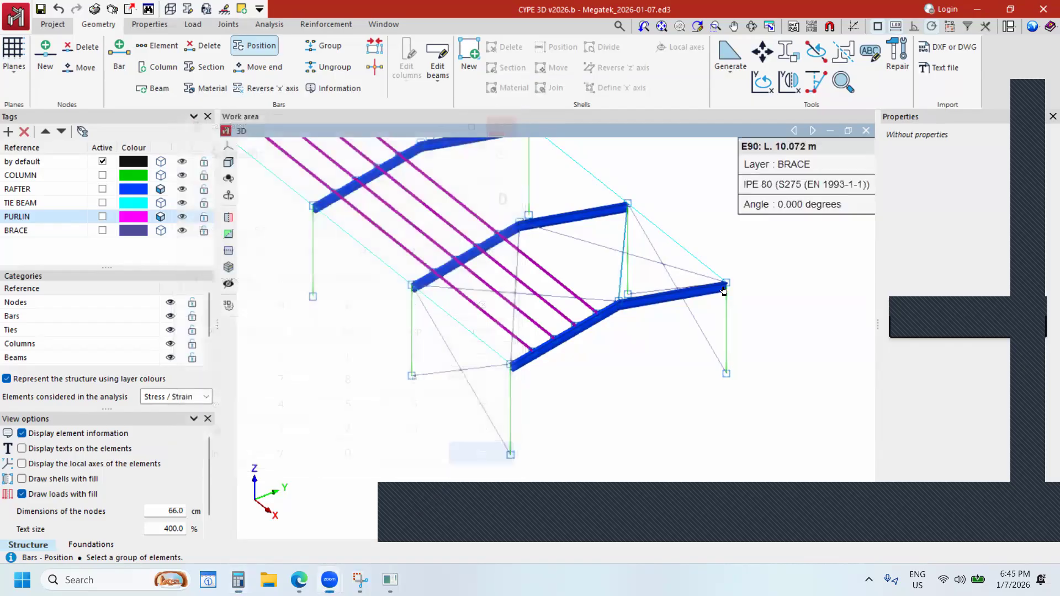
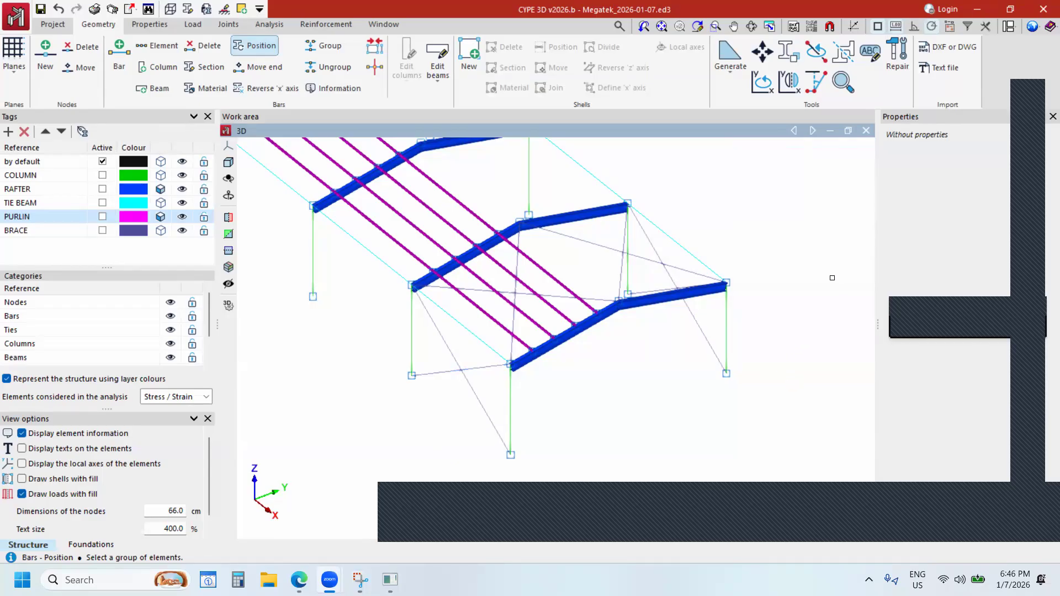
Hide the column, rafter, tie beam and brace layers so that only the purlins are shown.
scroll(662, 300, "down", 3)
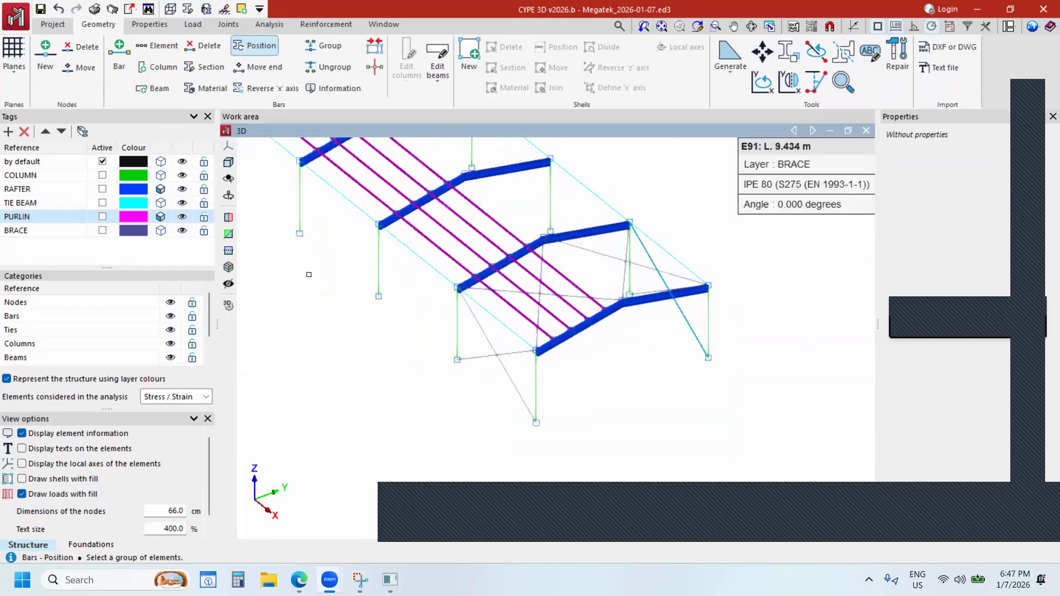
scroll(558, 361, "down", 2)
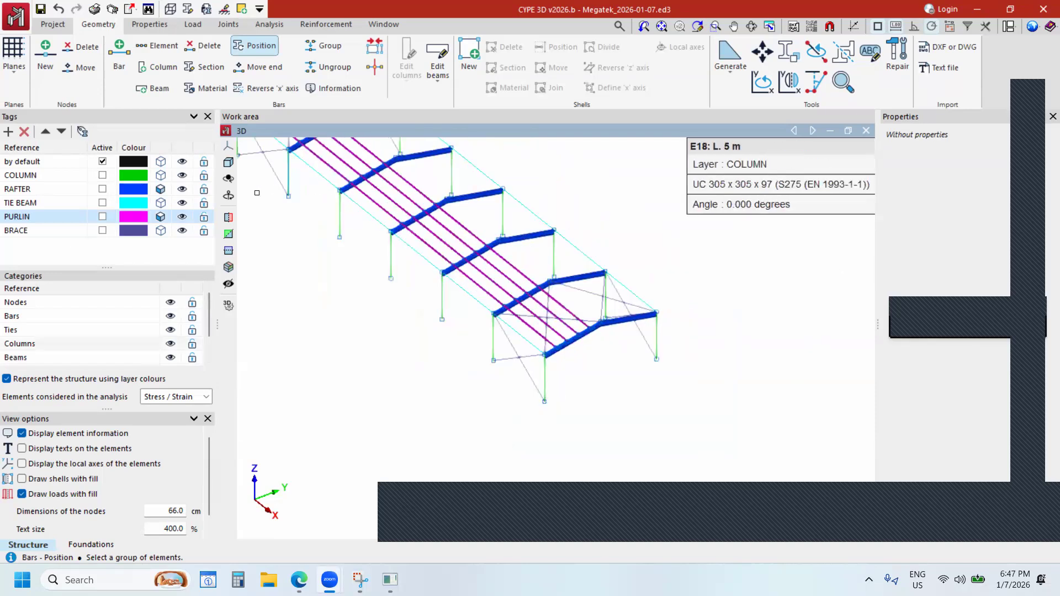
left_click(182, 174)
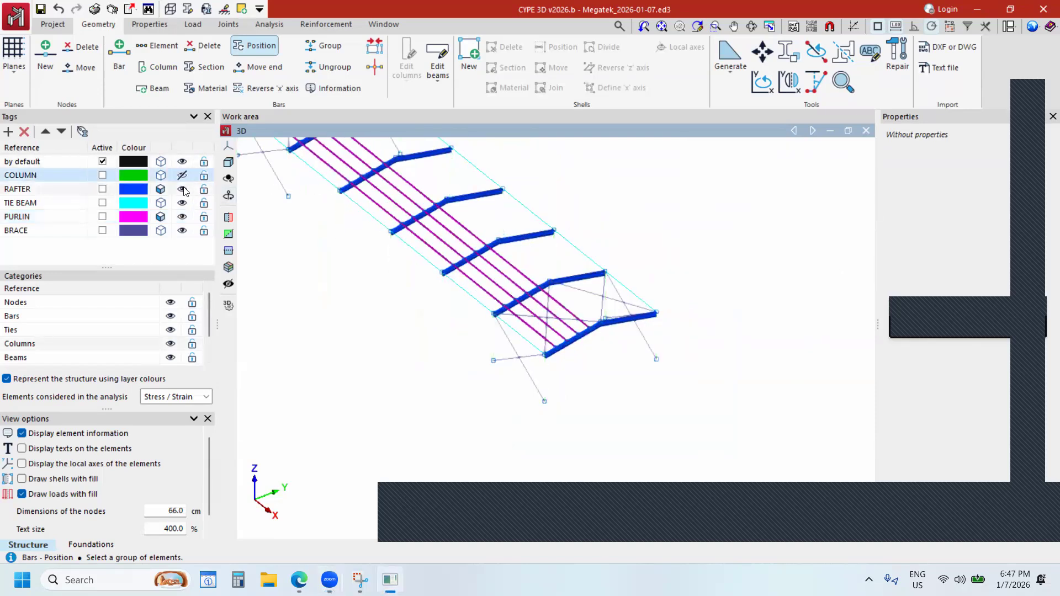
left_click(182, 189)
left_click(182, 202)
left_click(182, 231)
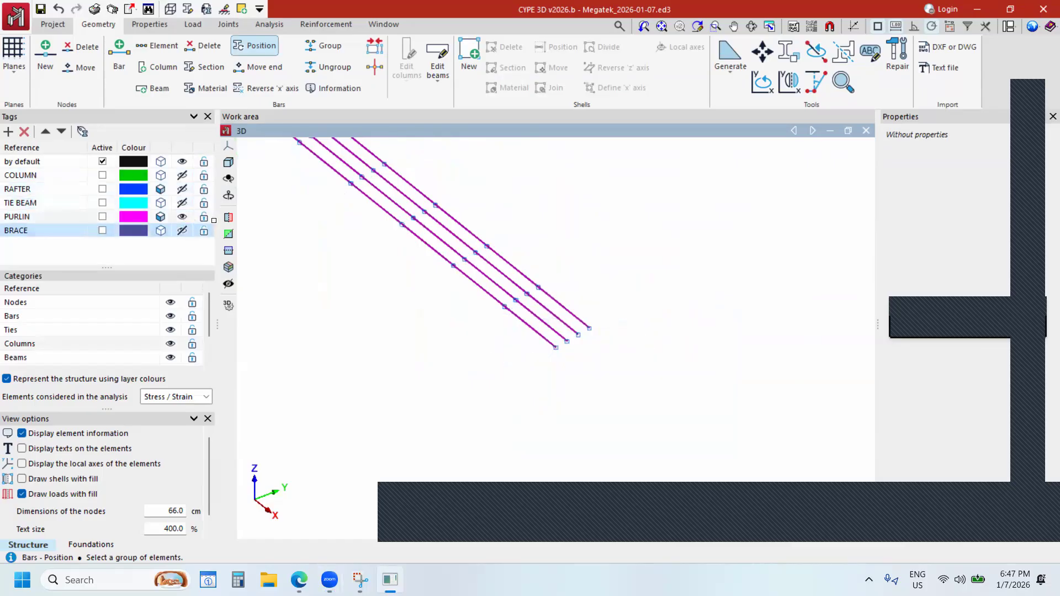
Select all the purlins and open their section disposition settings.
scroll(607, 380, "down", 2)
left_click_drag(373, 179, 624, 373)
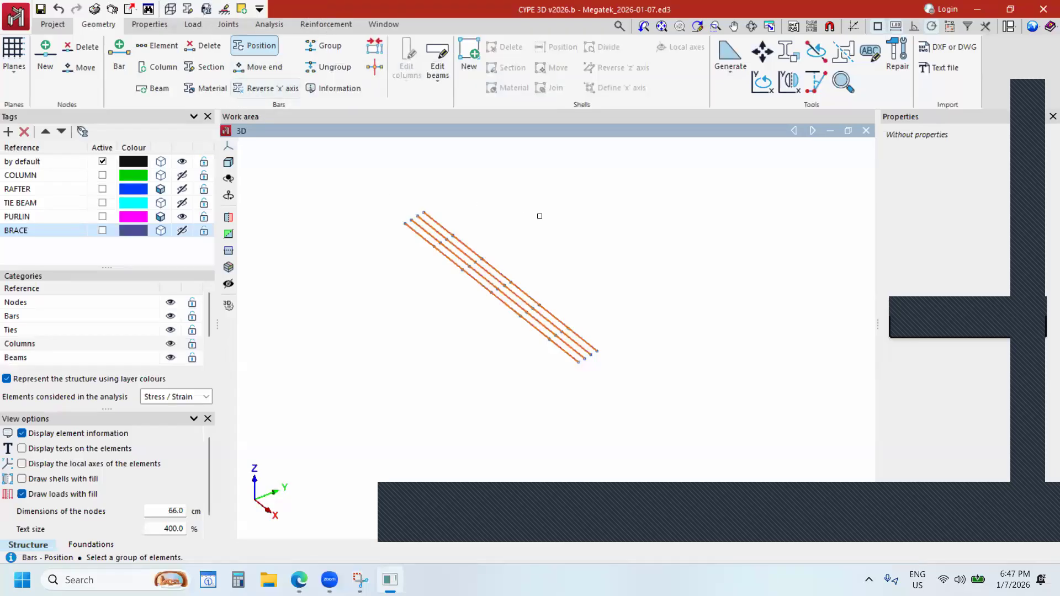
right_click(550, 227)
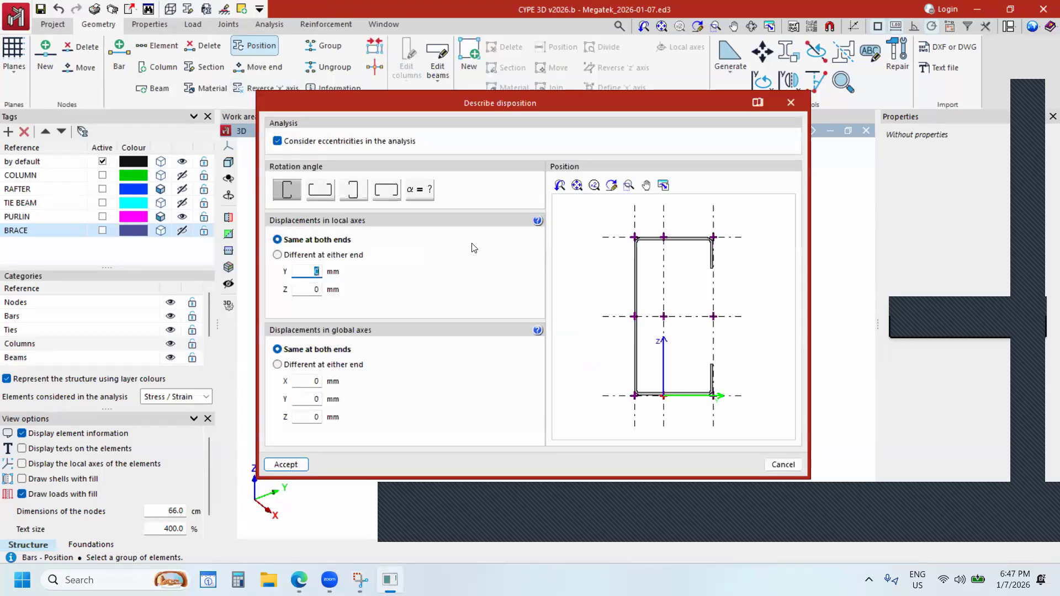
Preview the preset rotation angles of the purlin section, including the 0, 90, 180 and -90 degree orientations.
left_click(417, 194)
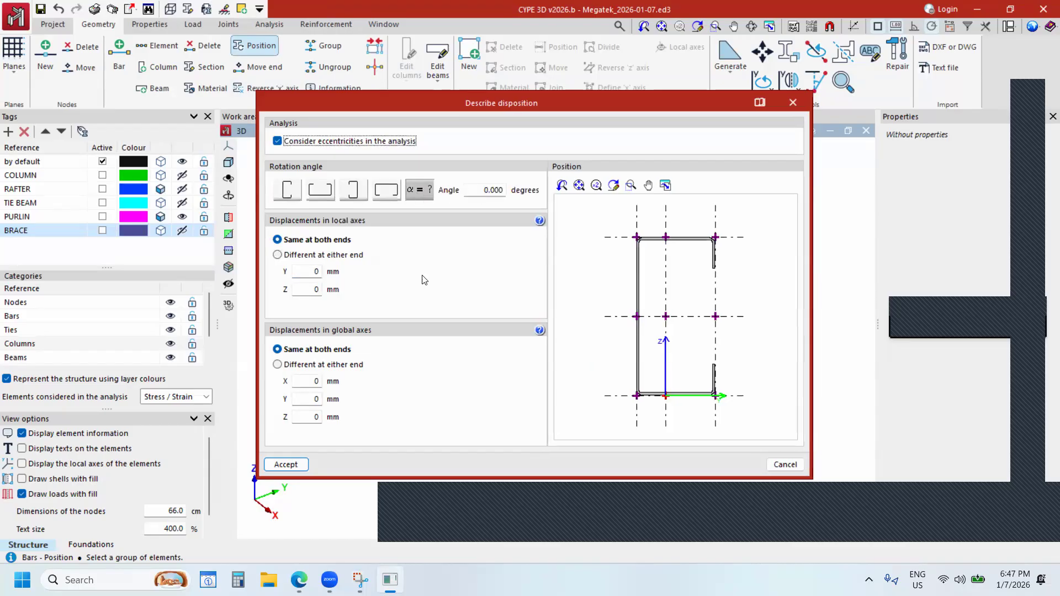
left_click(287, 198)
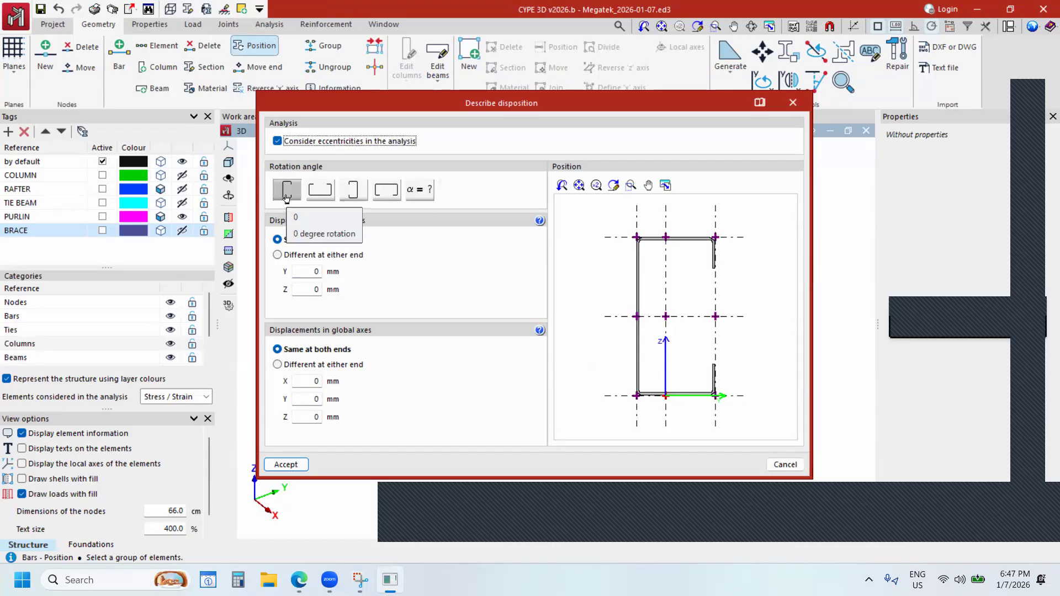
left_click(319, 191)
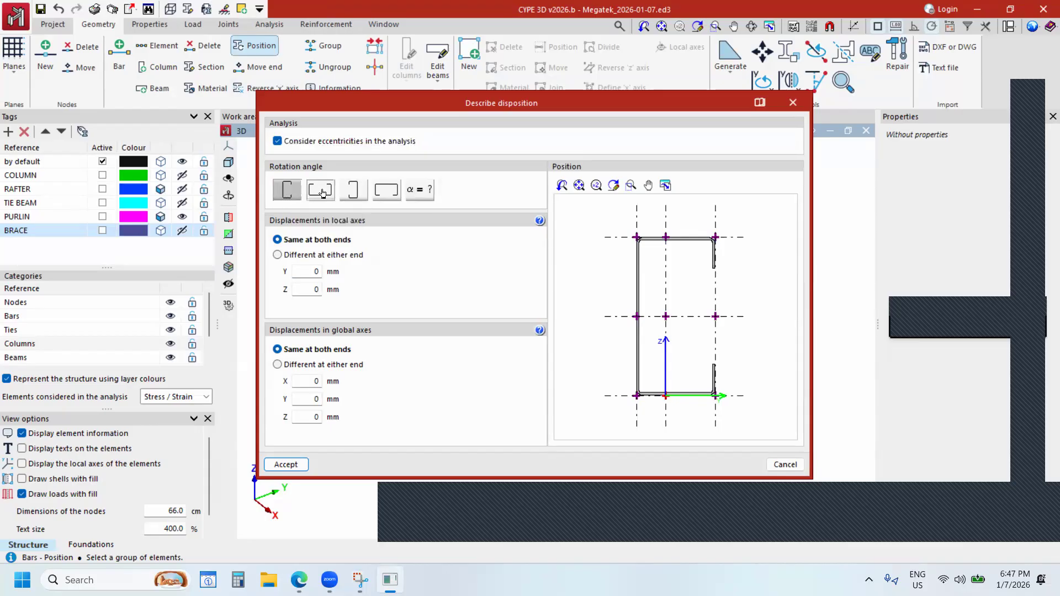
left_click(352, 198)
left_click(386, 193)
left_click(347, 193)
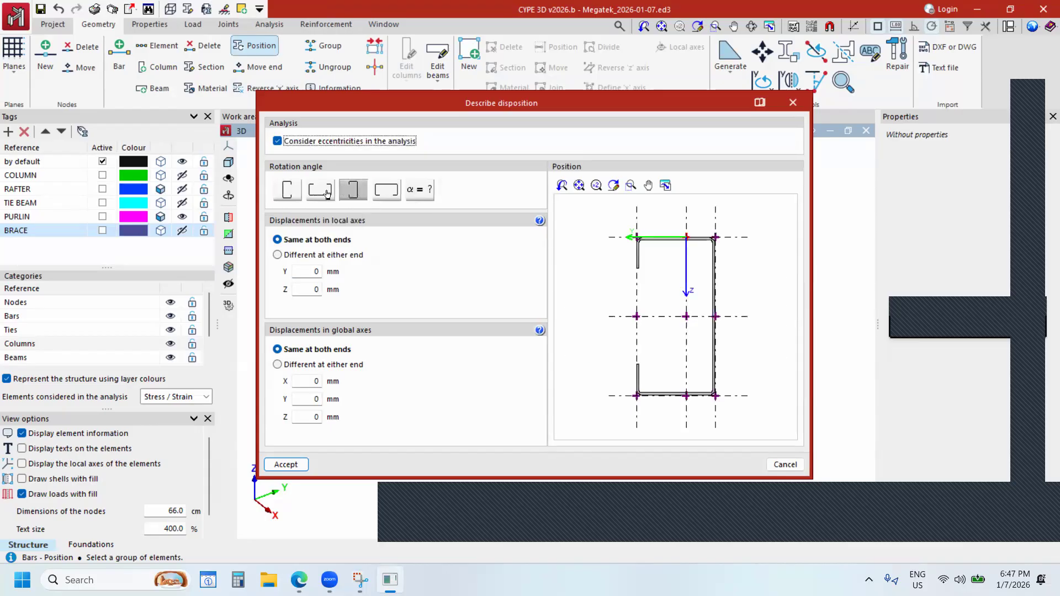
left_click(321, 192)
left_click(351, 192)
left_click(387, 191)
left_click(352, 193)
left_click(419, 191)
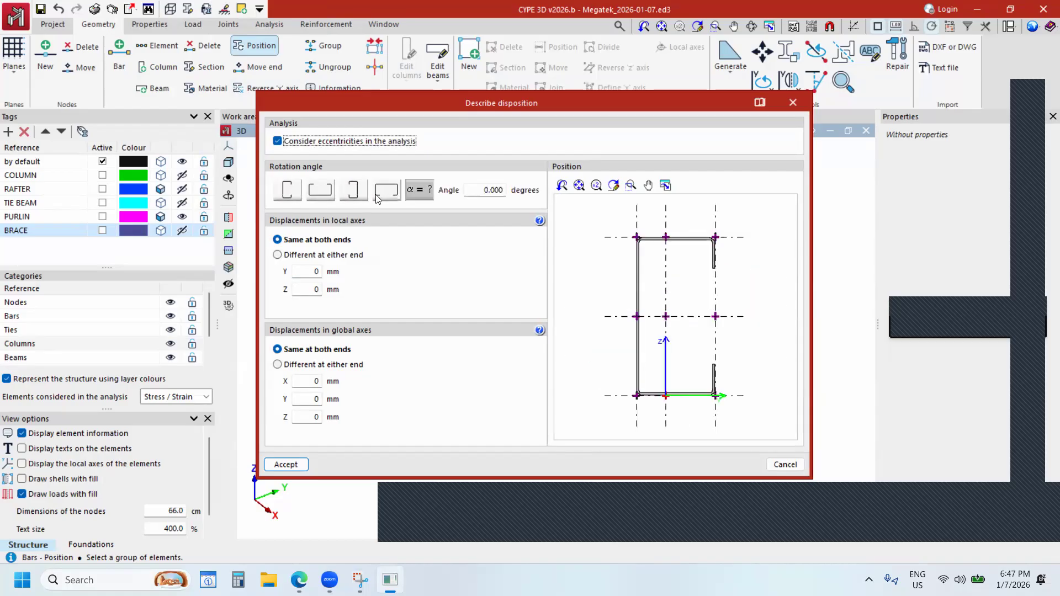
left_click(323, 193)
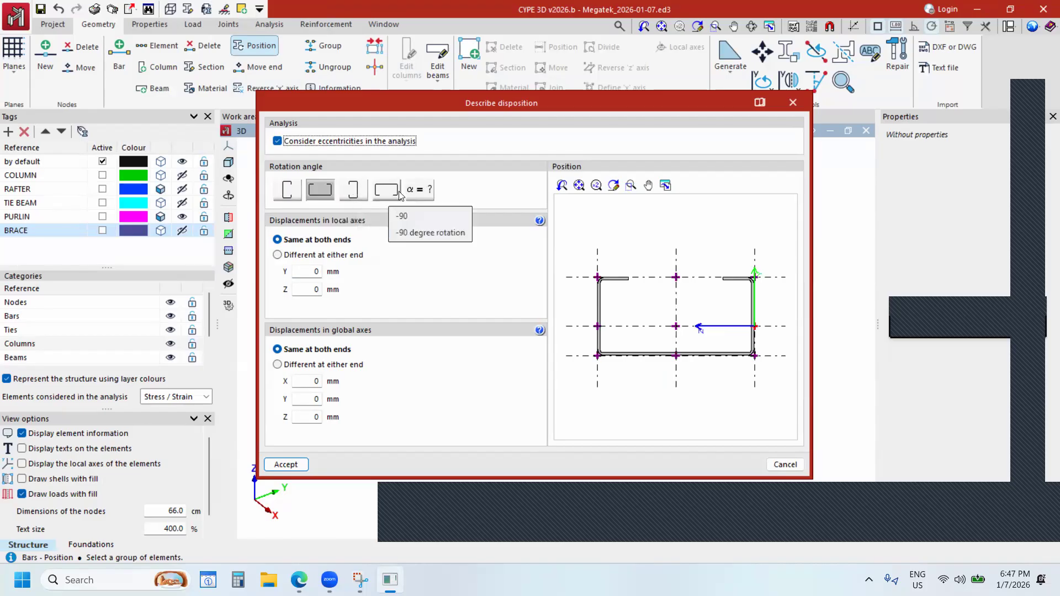
Rotate the selected purlins' section by a user-defined angle of 11.3 degrees, keeping eccentricities considered in the analysis.
left_click(419, 191)
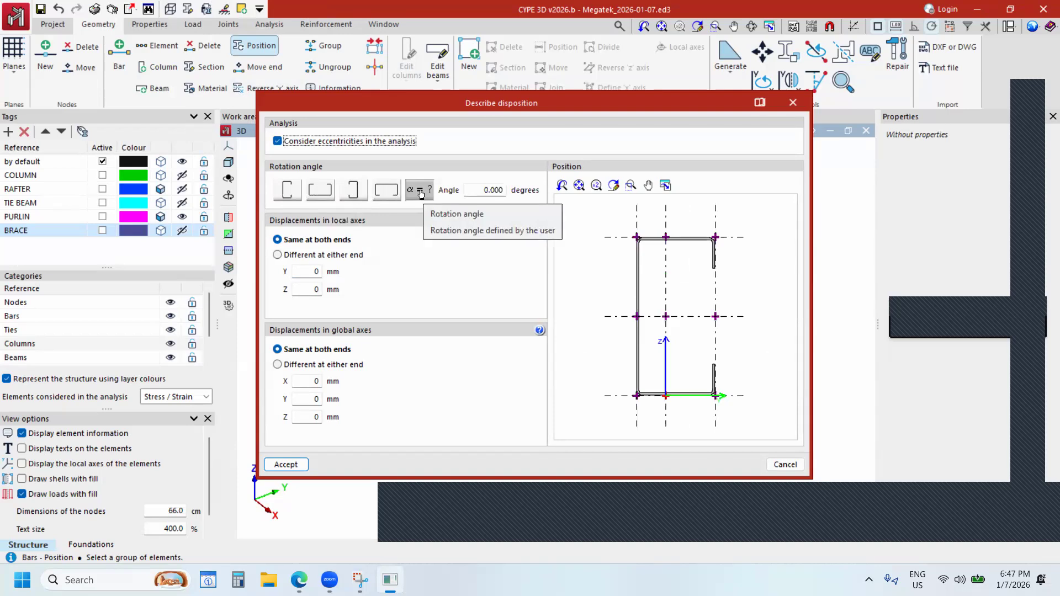
left_click(480, 190)
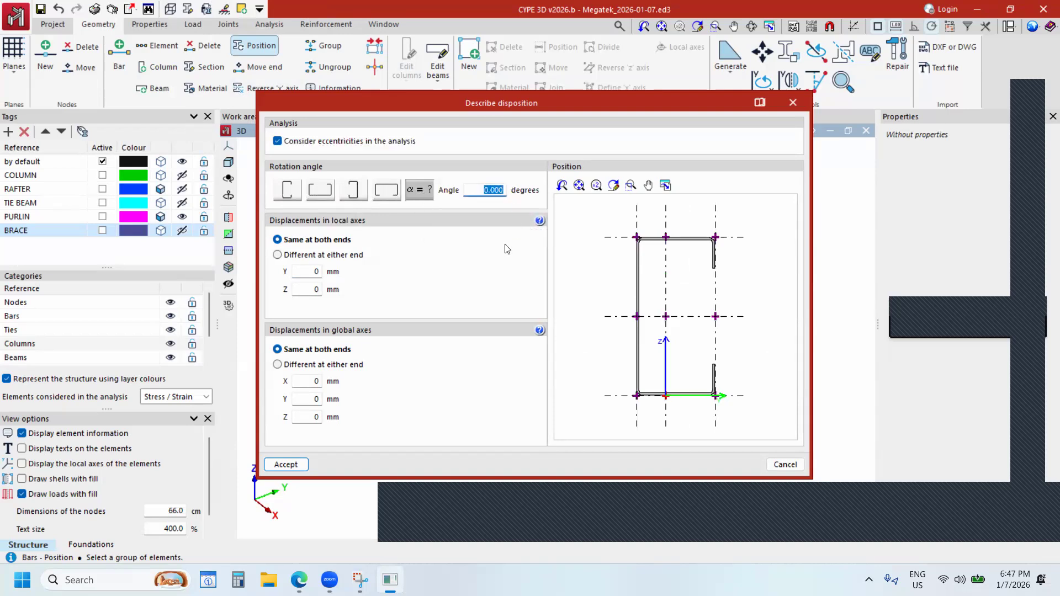
type("11.3")
key("Tab")
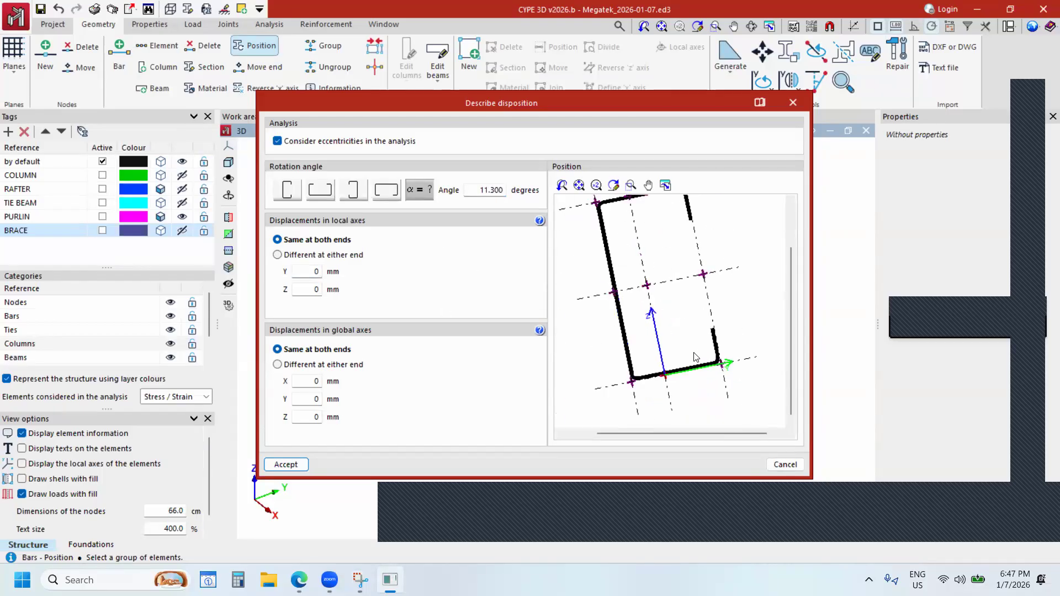
left_click(286, 464)
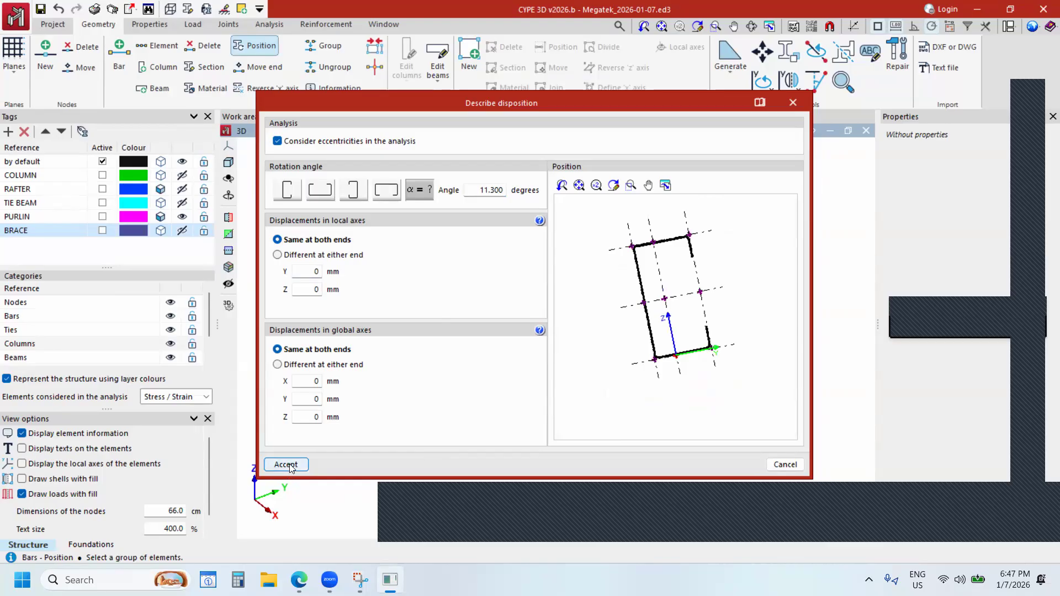
scroll(397, 221, "up", 5)
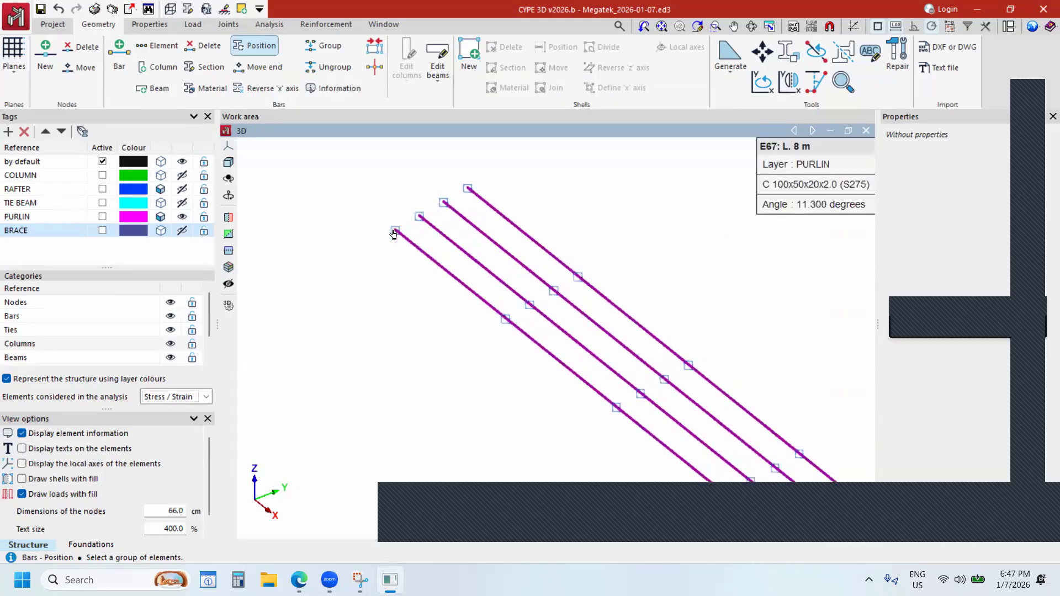
Show the rafter layer and inspect how the rotated purlin section sits on the sloping rafter.
left_click(182, 189)
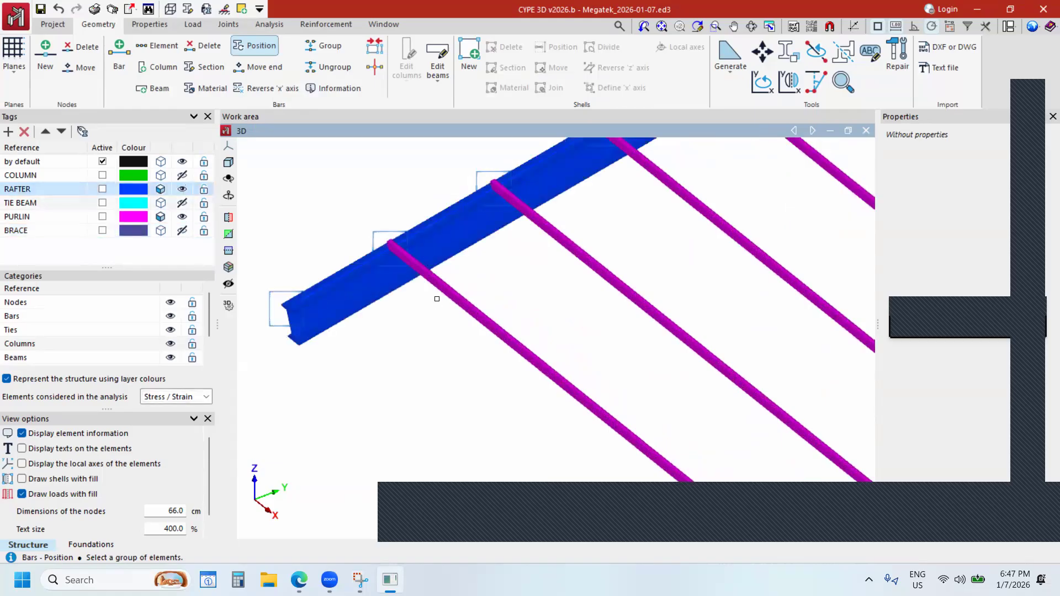
middle_click_drag(425, 303, 496, 230, "shift")
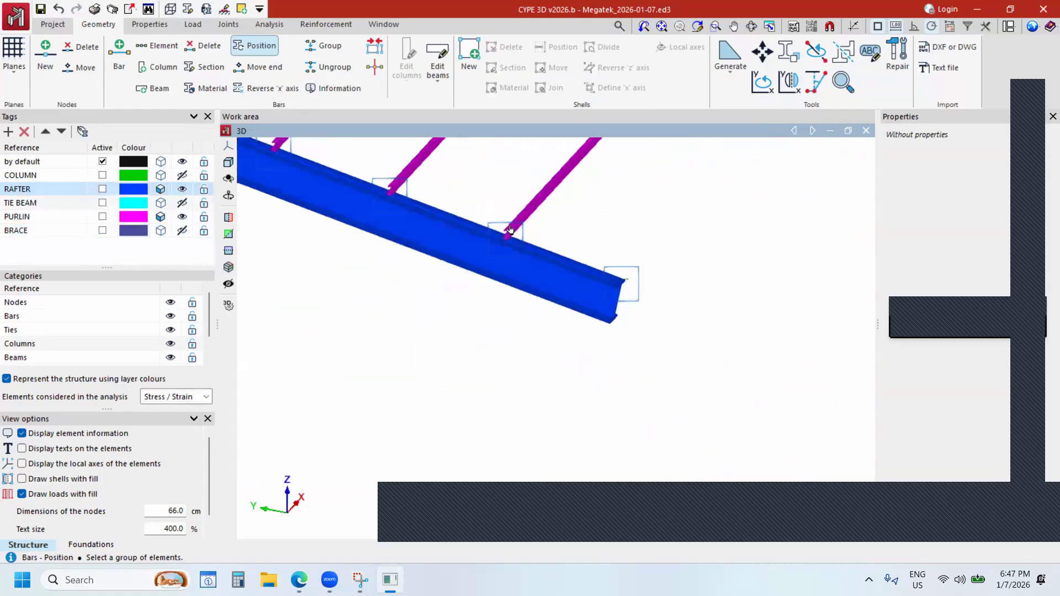
scroll(489, 248, "up", 6)
scroll(488, 286, "up", 4)
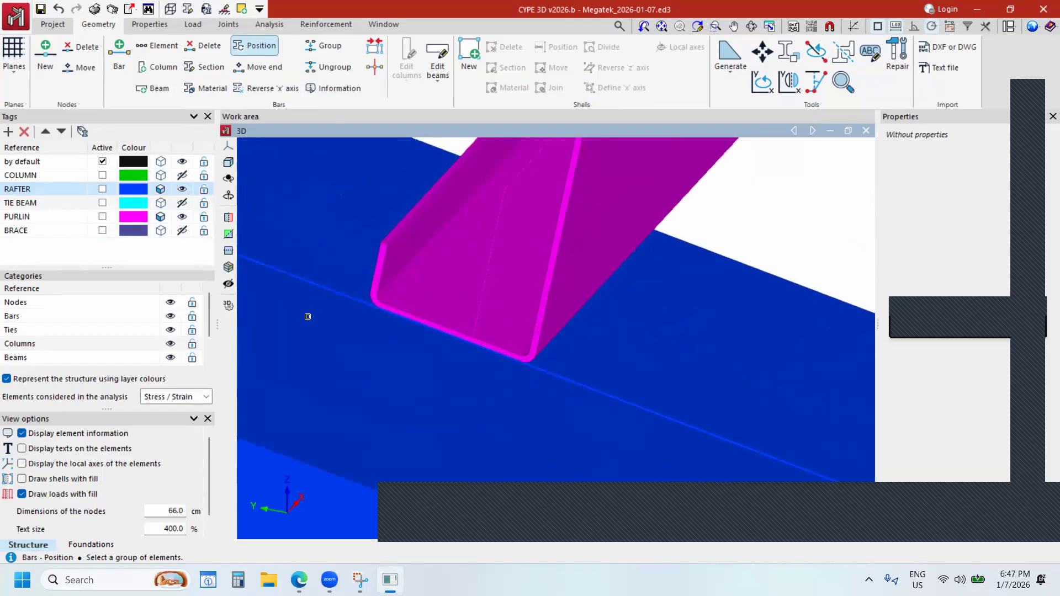
scroll(522, 340, "down", 6)
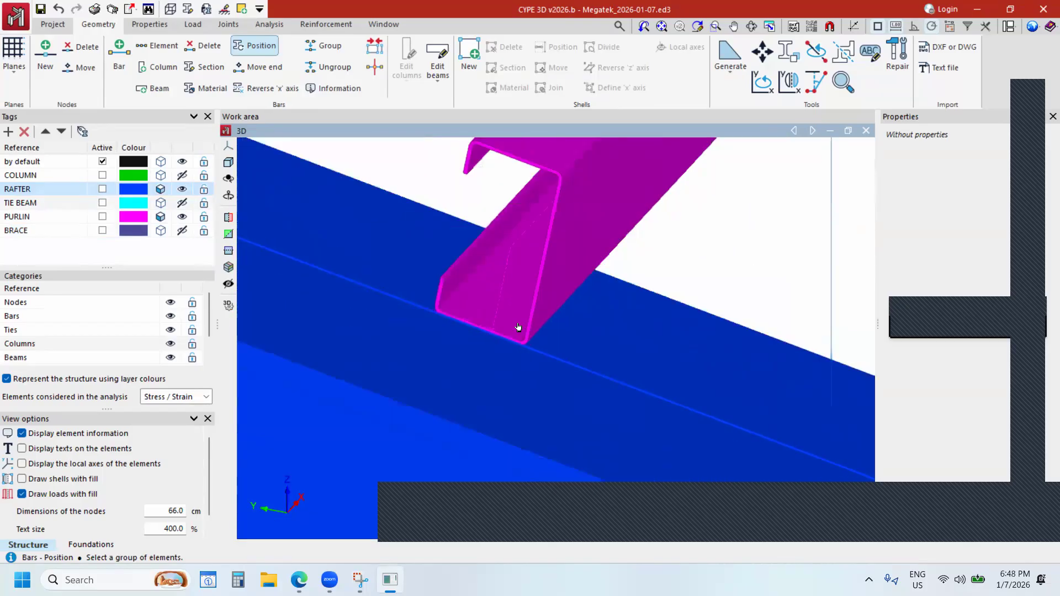
scroll(520, 341, "down", 8)
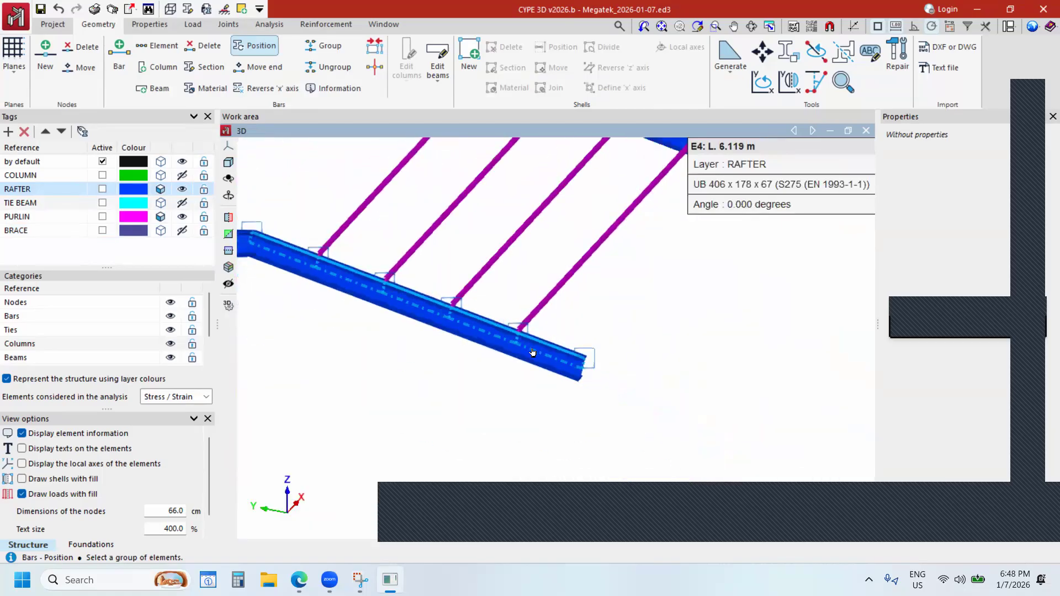
middle_click_drag(578, 374, 364, 337)
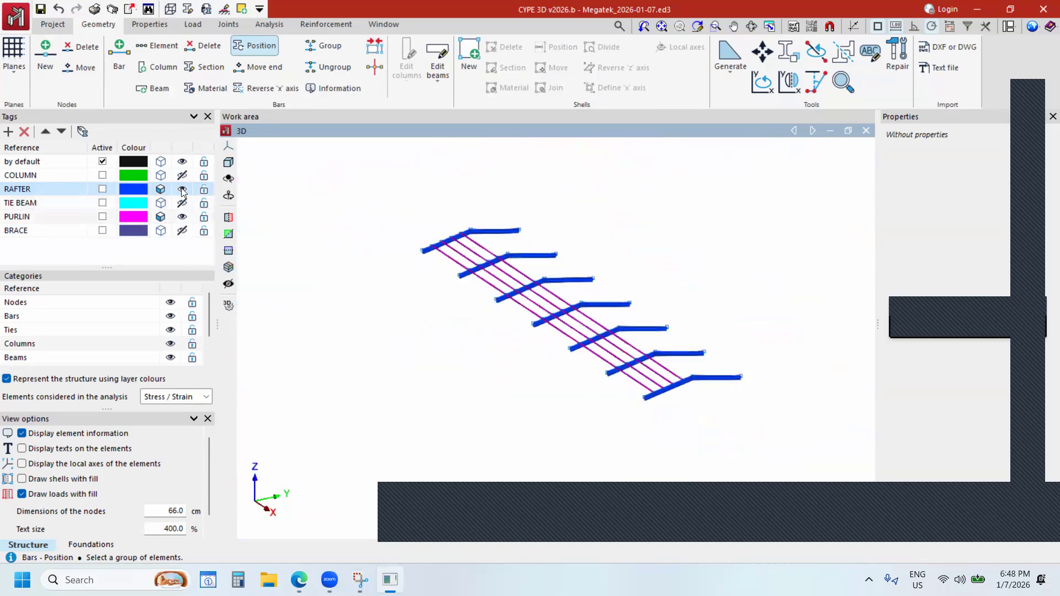
Show the brace, tie beam and column layers so that the whole building is displayed.
left_click(182, 230)
left_click(182, 203)
left_click(182, 175)
scroll(591, 316, "up", 3)
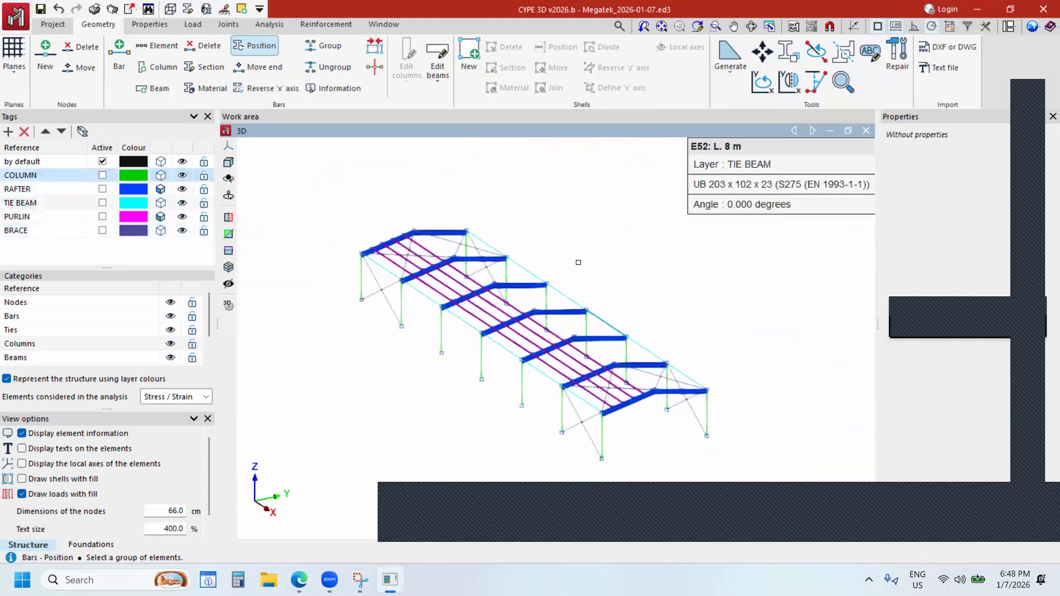
scroll(579, 257, "down", 2)
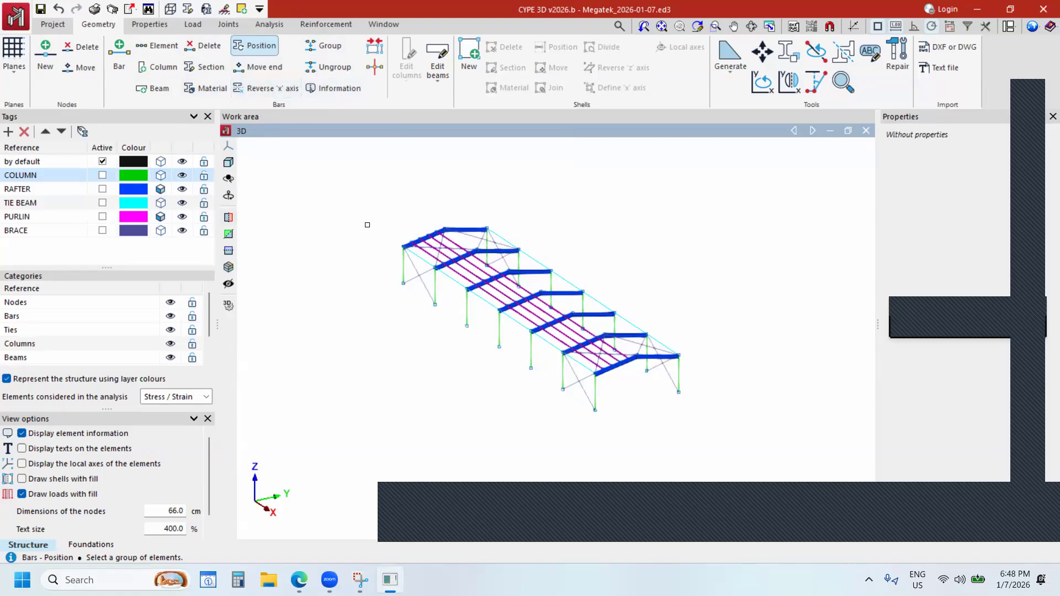
left_click(154, 25)
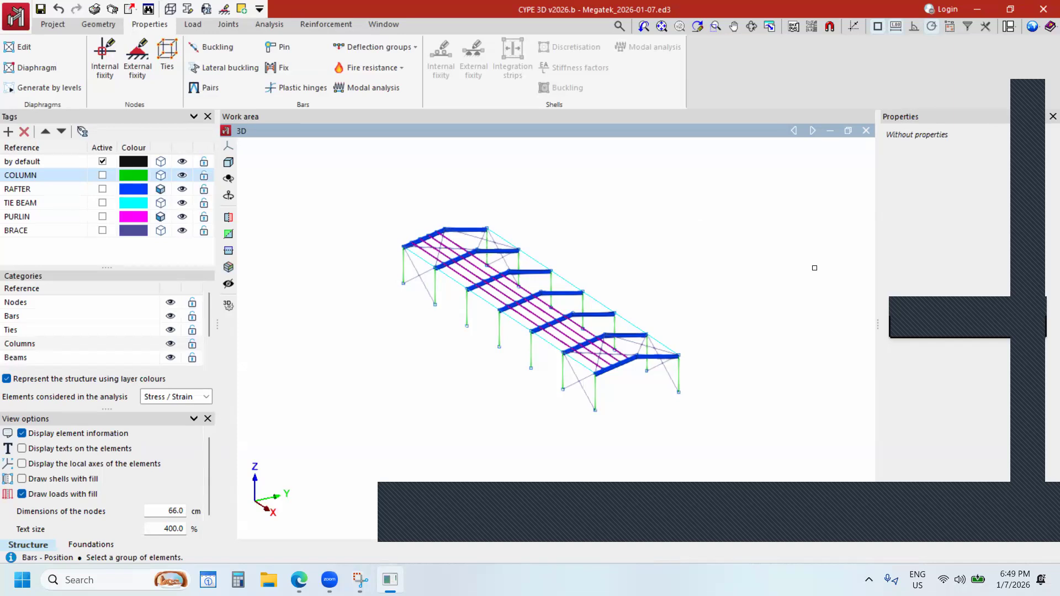
left_click(958, 579)
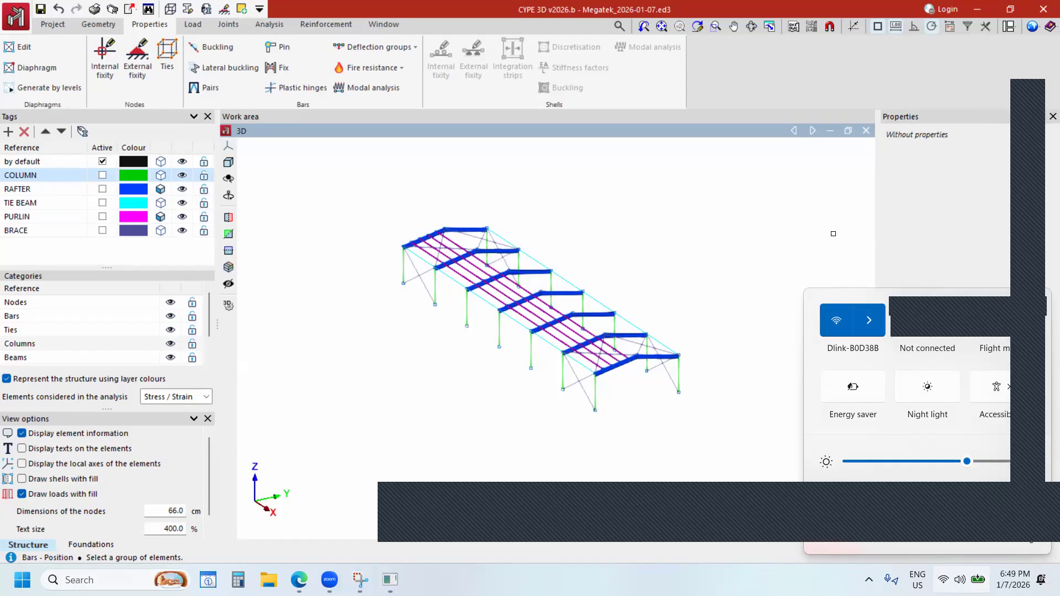
left_click(871, 233)
left_click(768, 288)
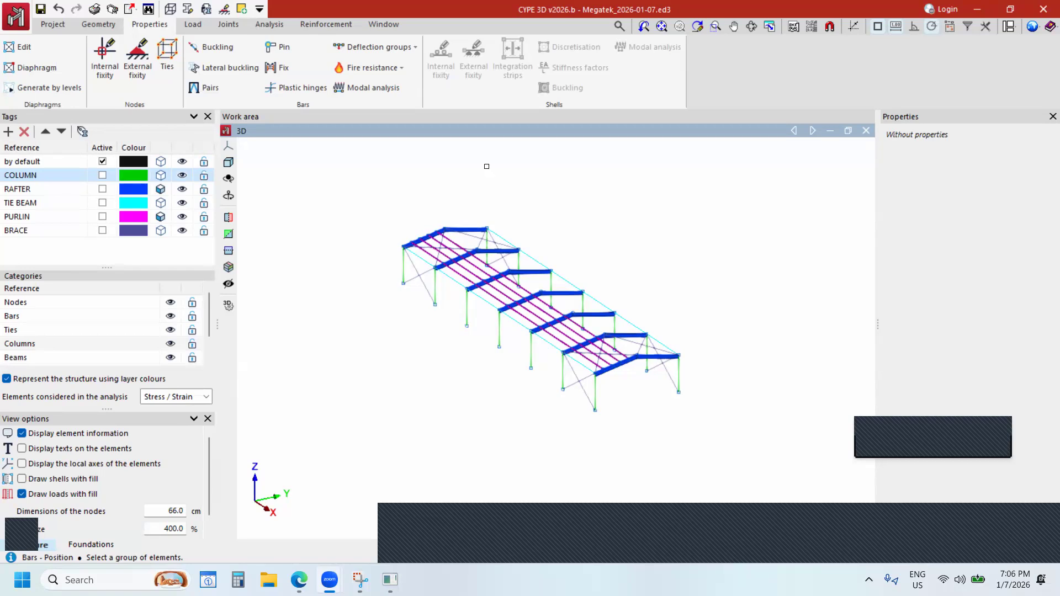
Select all the columns and open their section description.
left_click(98, 26)
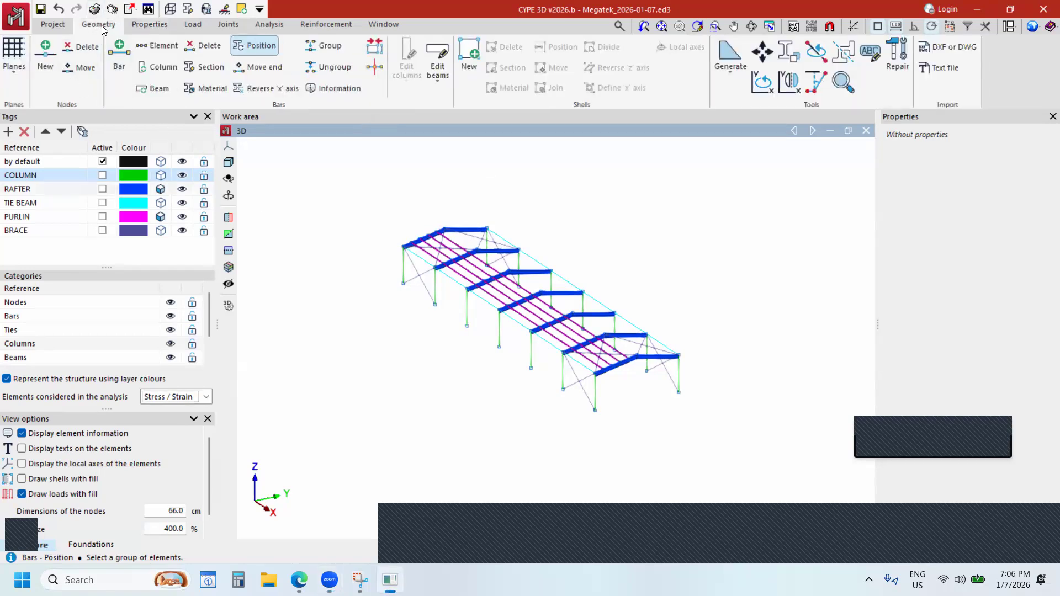
left_click(204, 75)
scroll(670, 348, "up", 5)
scroll(669, 348, "down", 5)
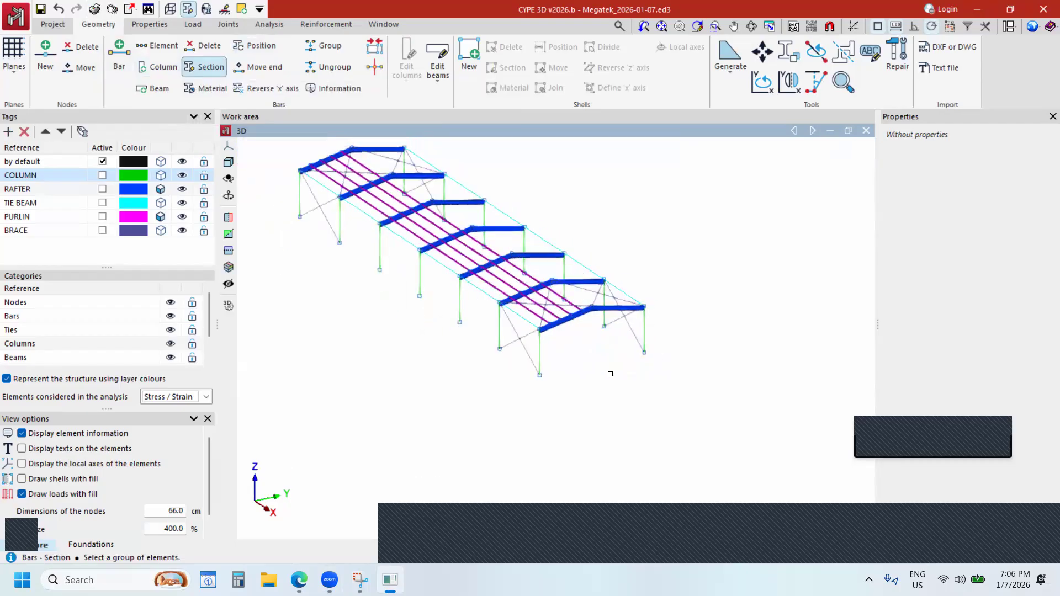
left_click(542, 360)
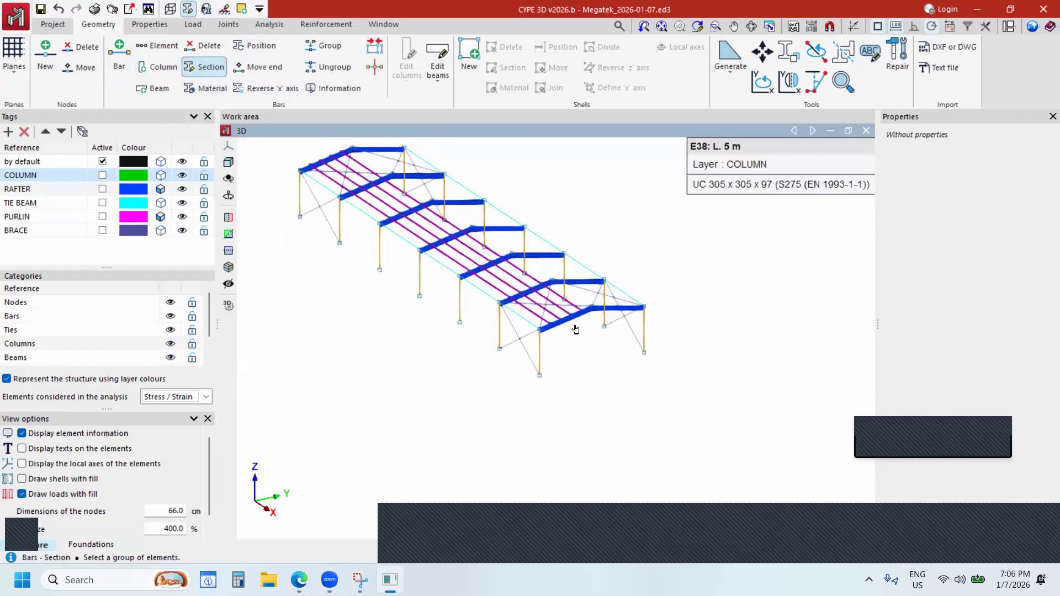
right_click(709, 235)
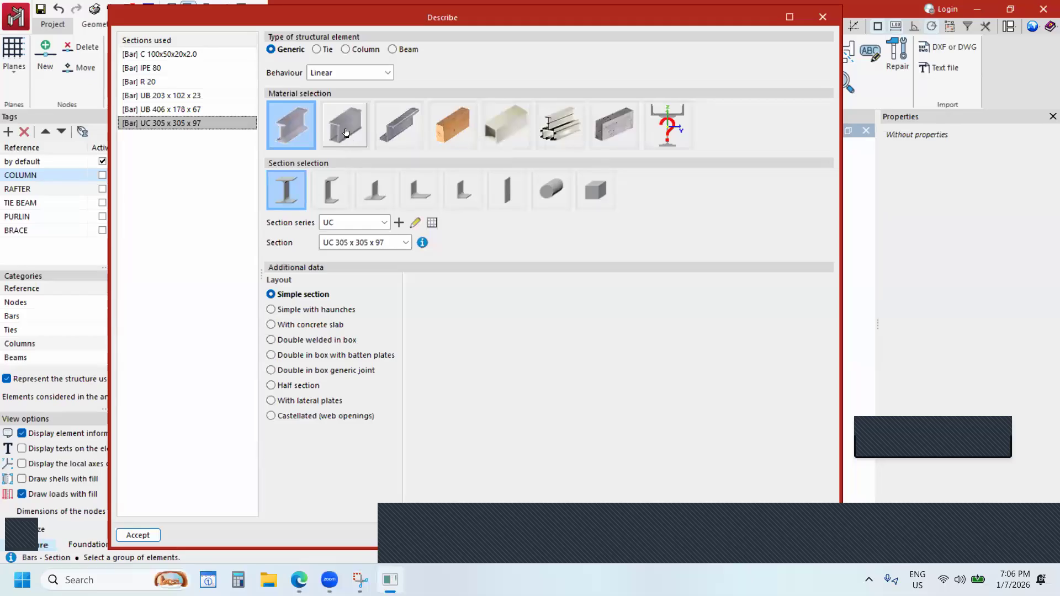
Import the predefined SAISC SHS section series for square cold-formed boxes.
left_click(337, 132)
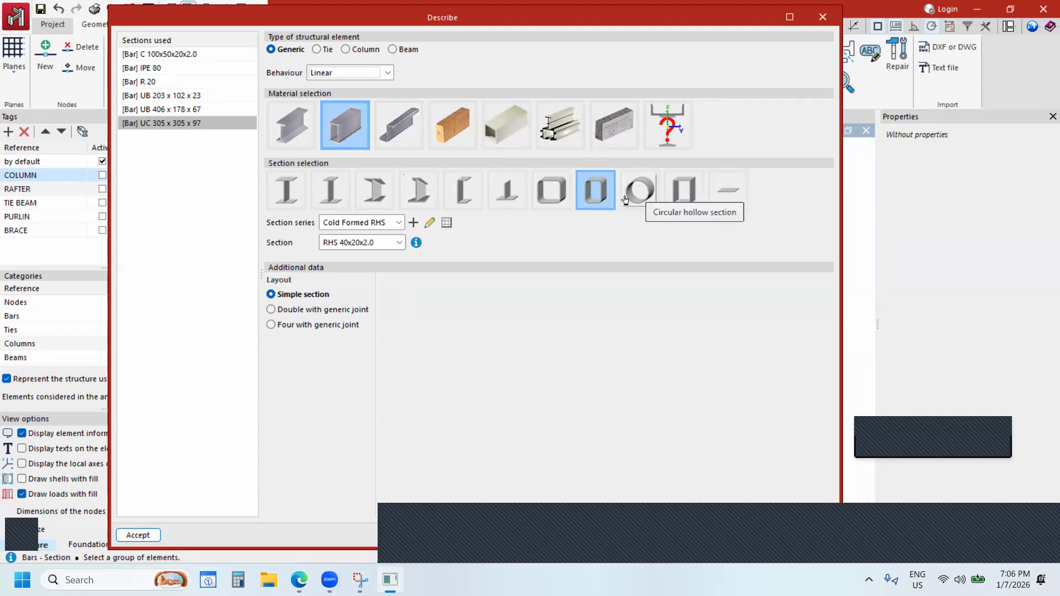
left_click(552, 197)
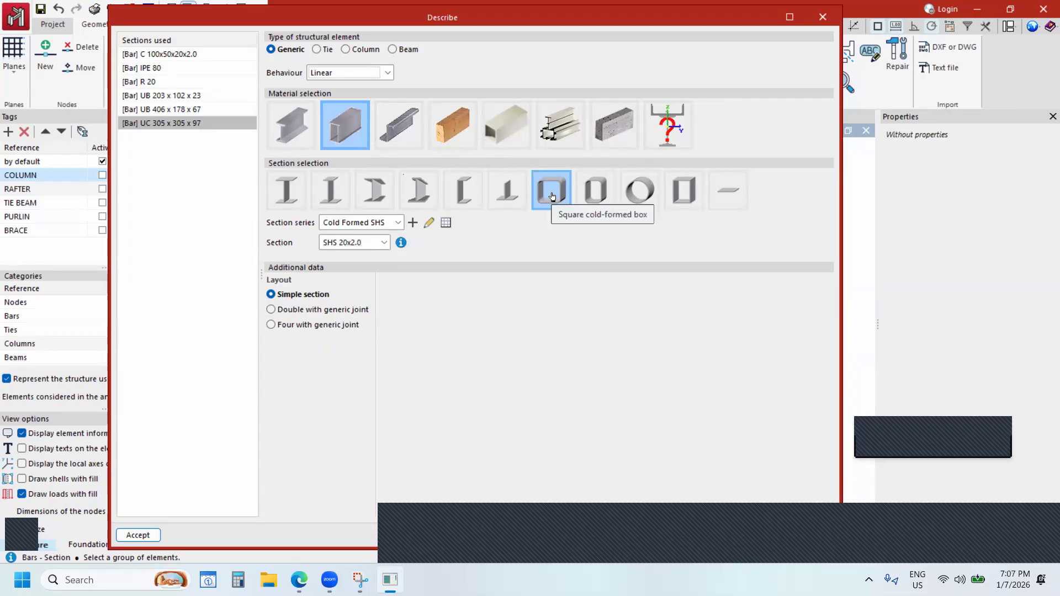
left_click(446, 223)
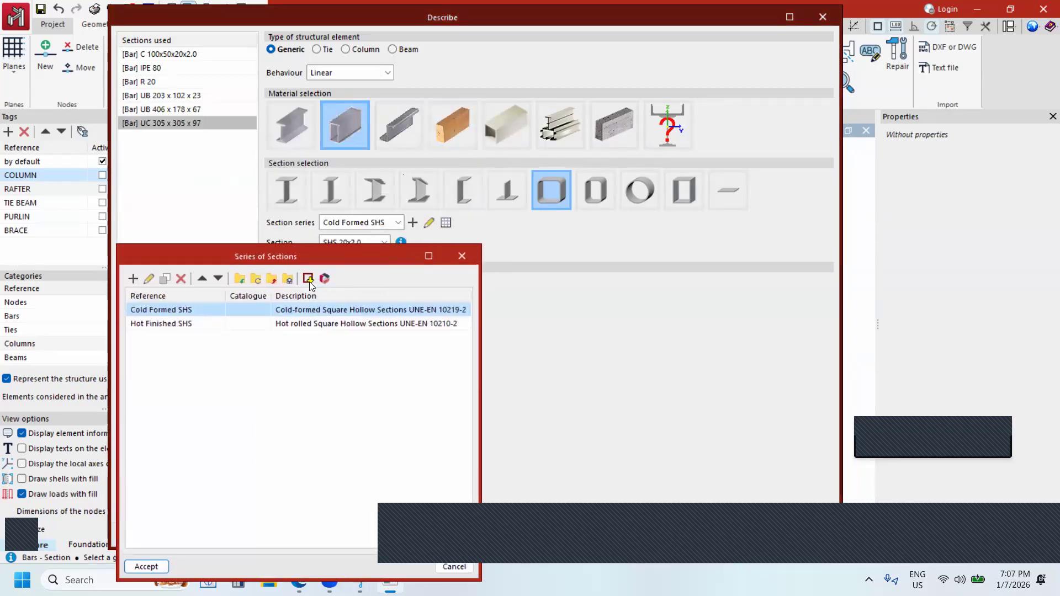
left_click(308, 279)
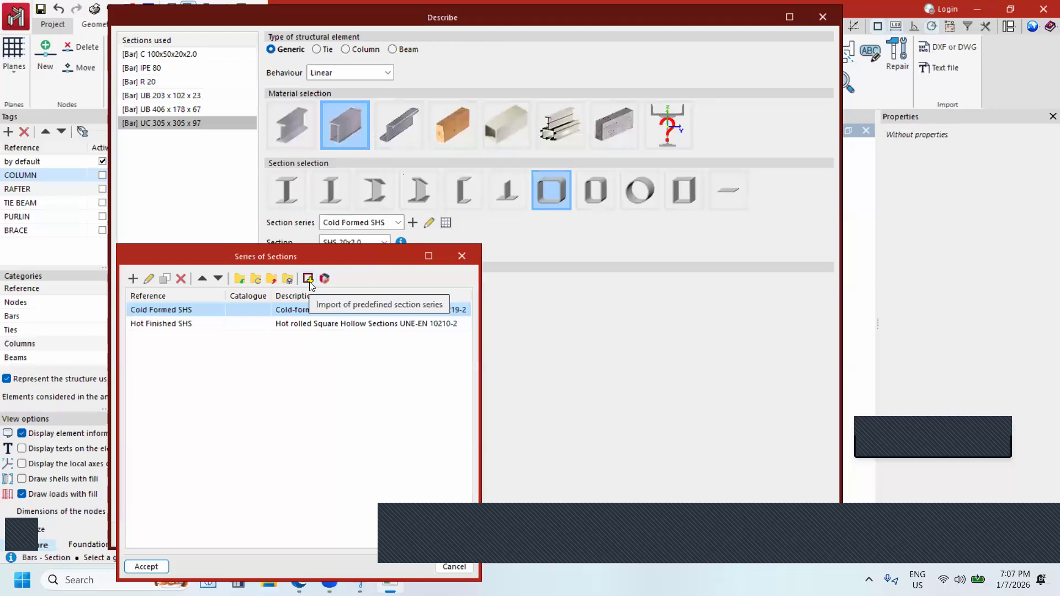
left_click(308, 279)
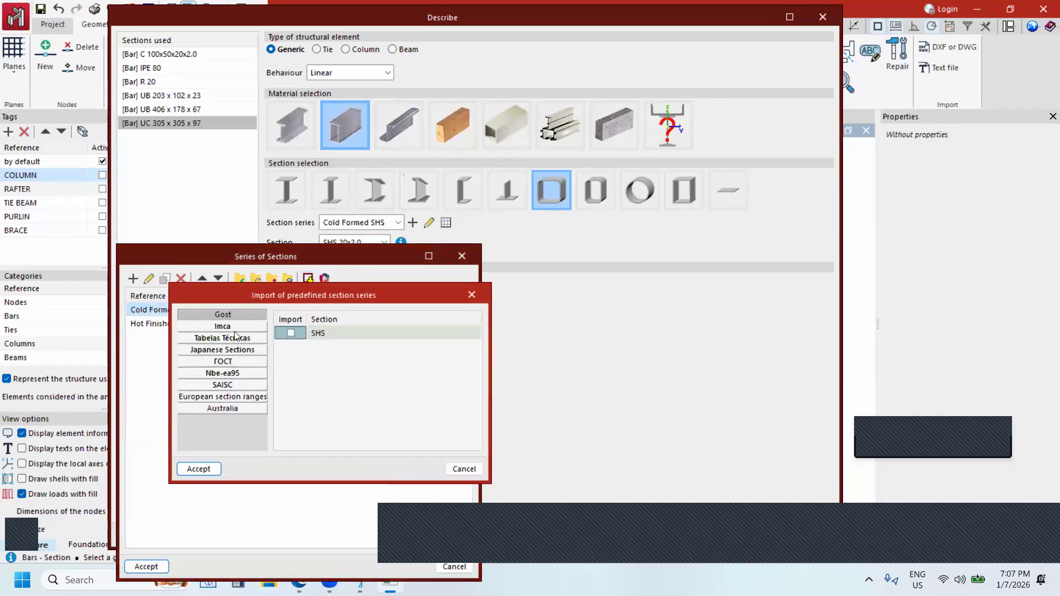
left_click(223, 385)
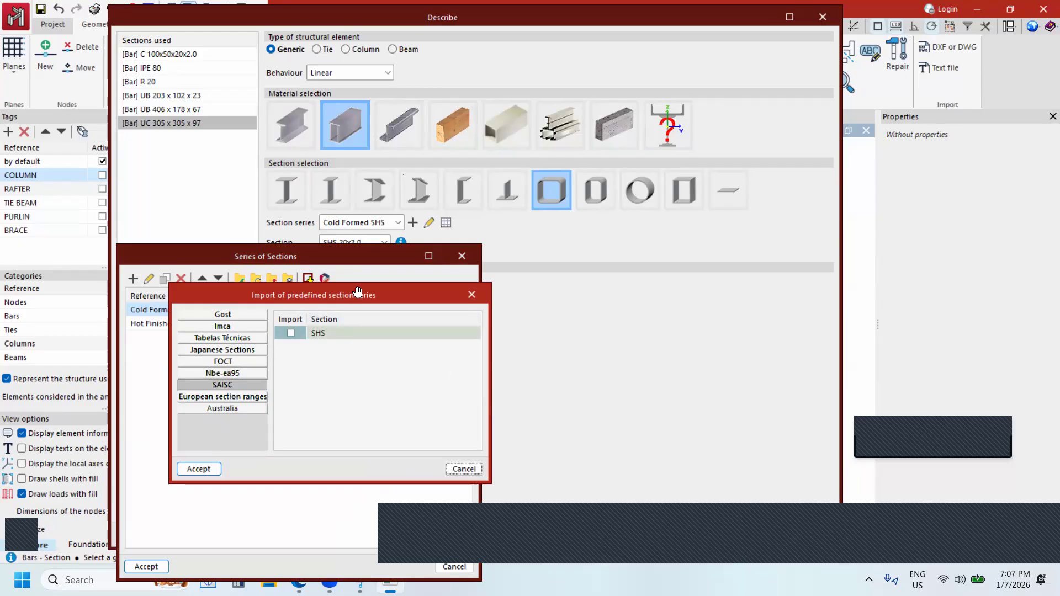
left_click_drag(357, 291, 378, 293)
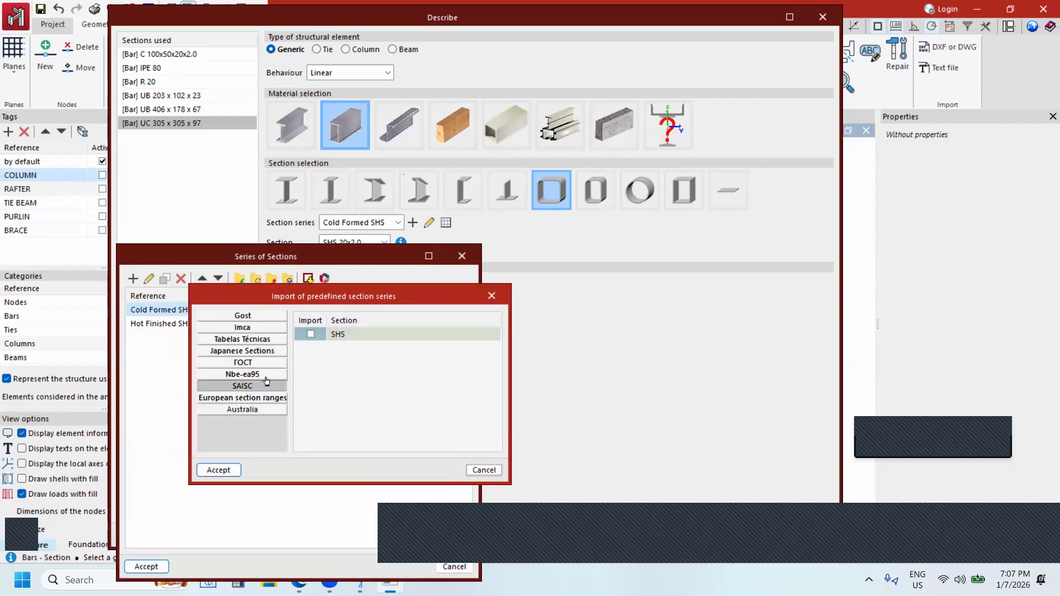
left_click(310, 334)
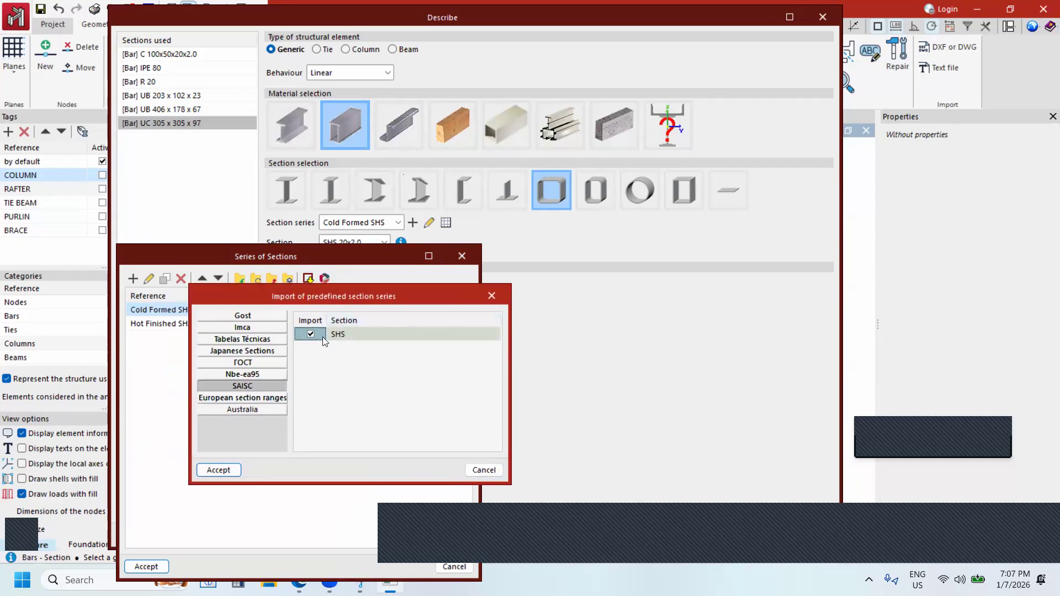
left_click(223, 468)
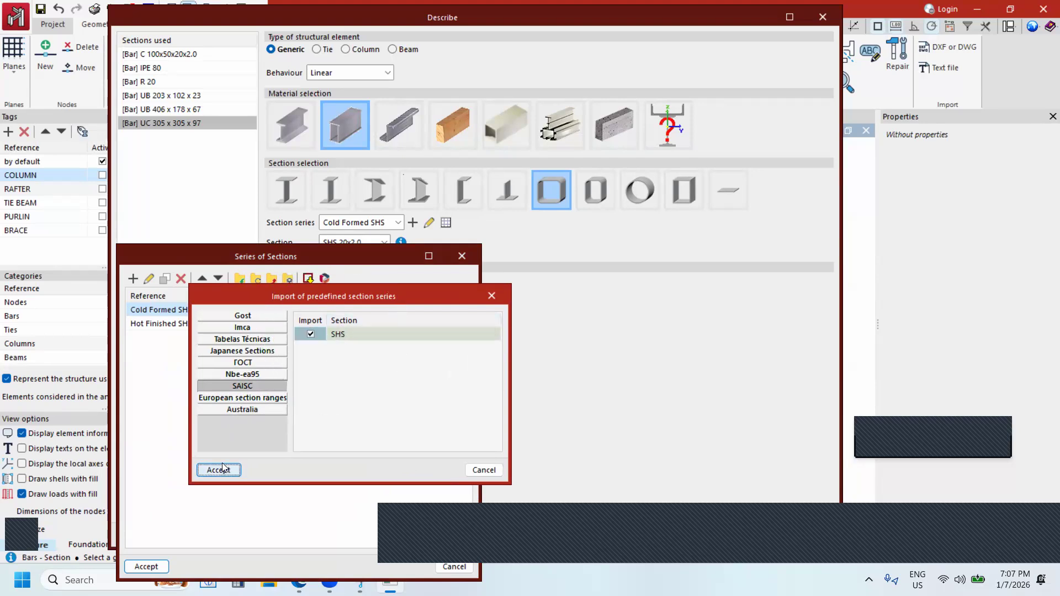
left_click(147, 567)
Browse the available sizes in the imported SHS series and leave the column section description without applying changes.
left_click(381, 223)
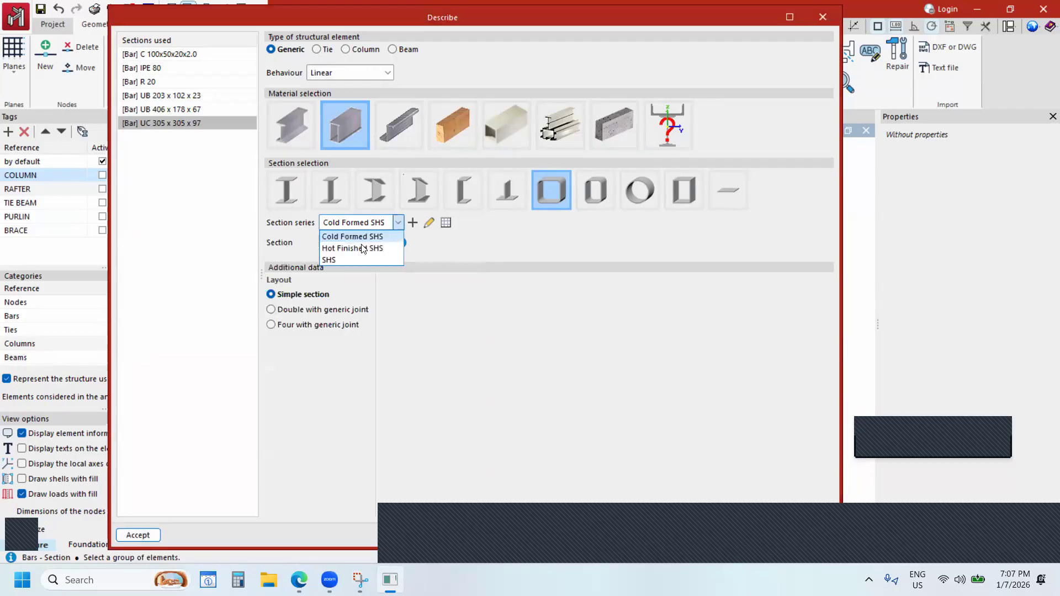
left_click(334, 260)
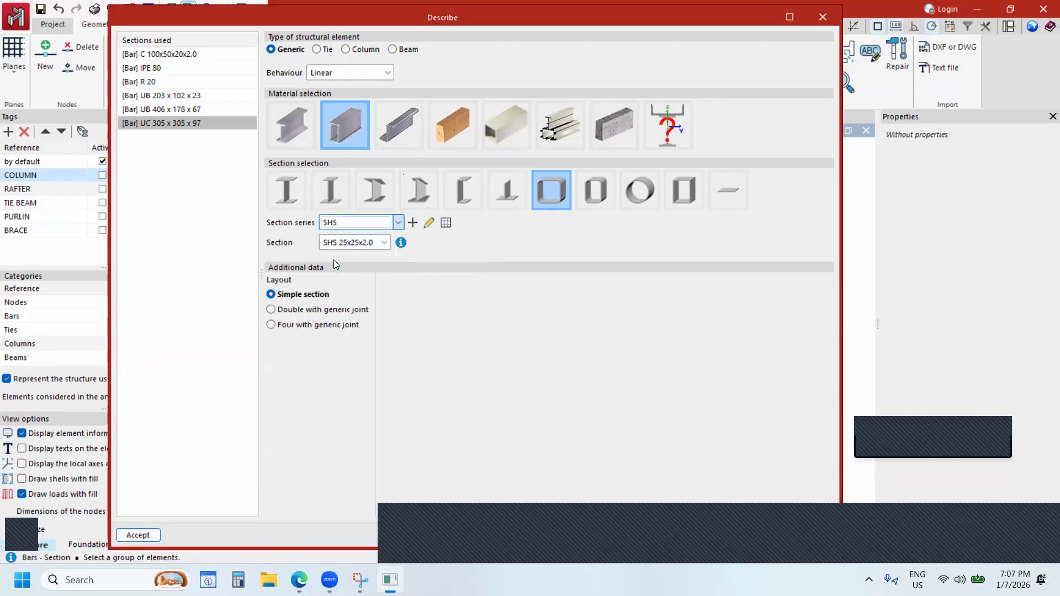
left_click(379, 243)
scroll(393, 337, "down", 15)
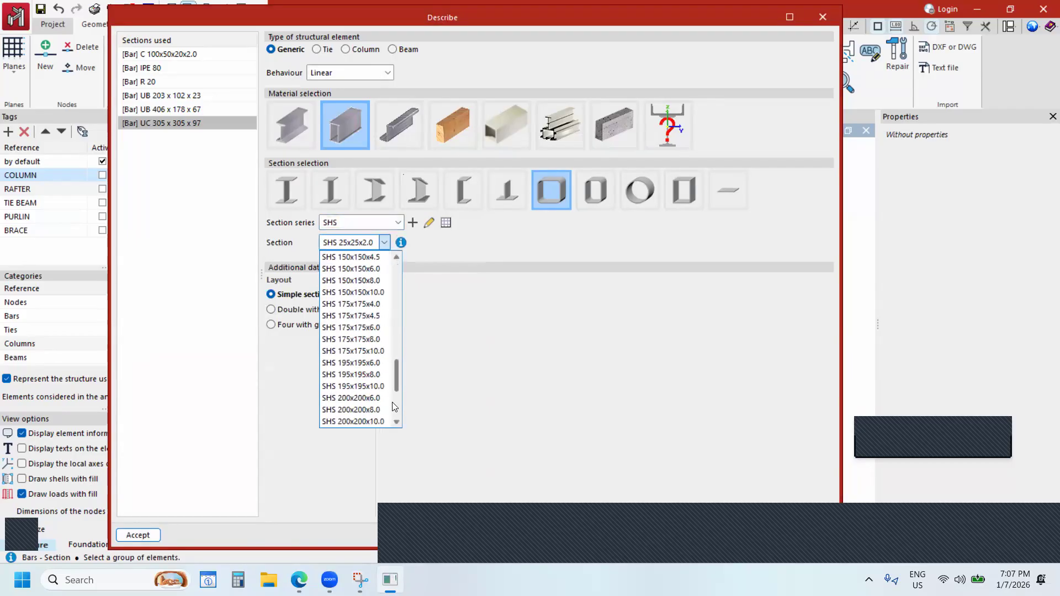
scroll(397, 309, "up", 15)
left_click(447, 325)
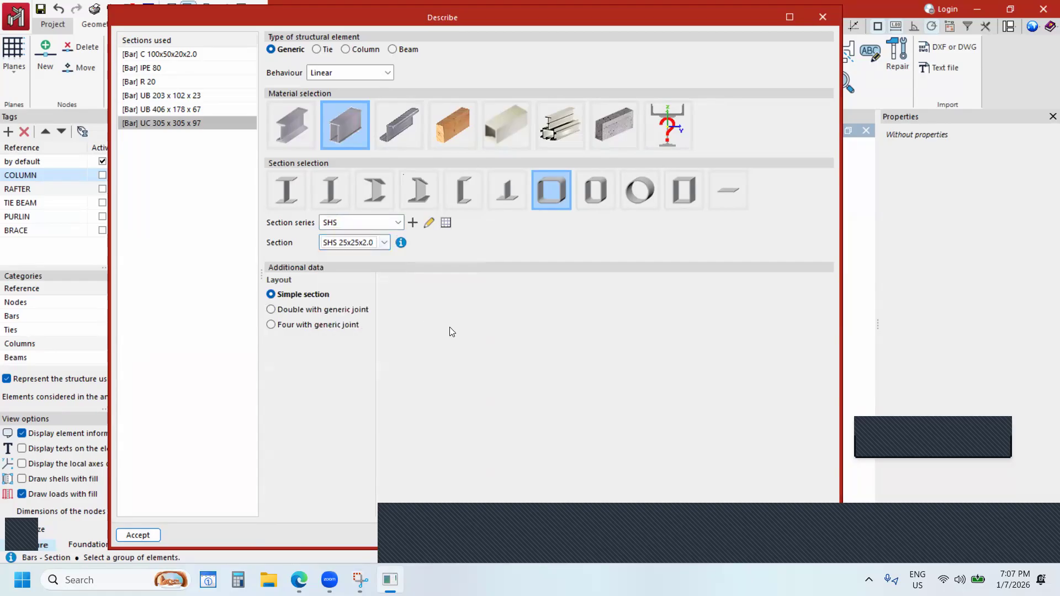
left_click(822, 17)
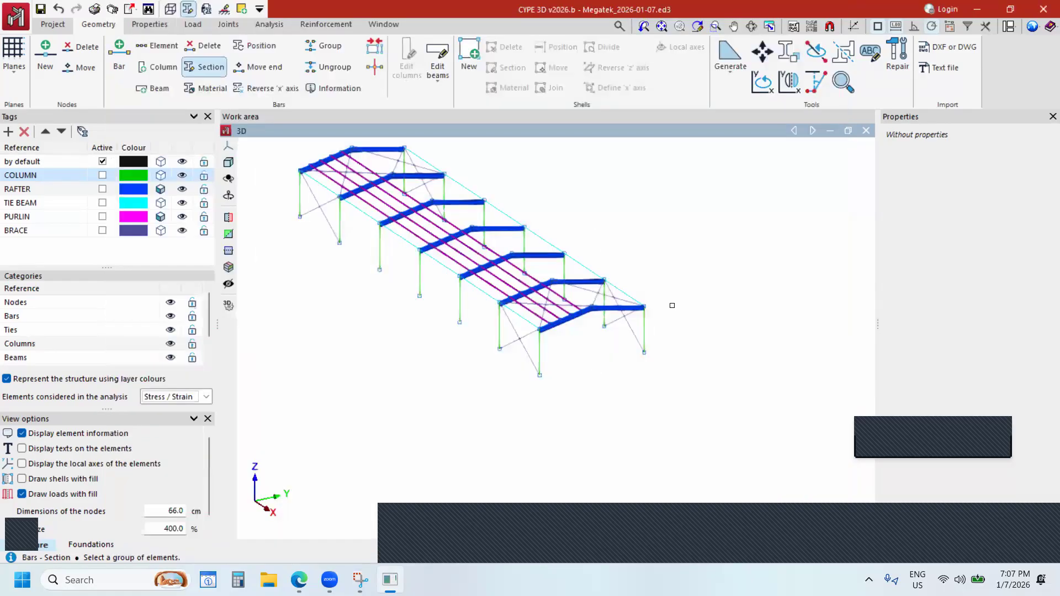
scroll(671, 306, "down", 3)
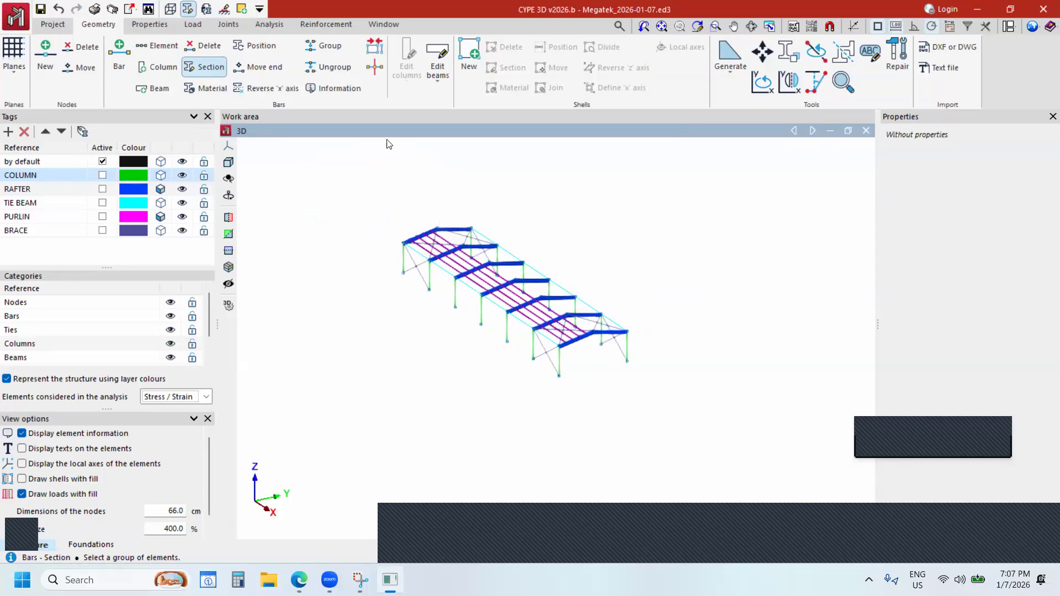
left_click(149, 24)
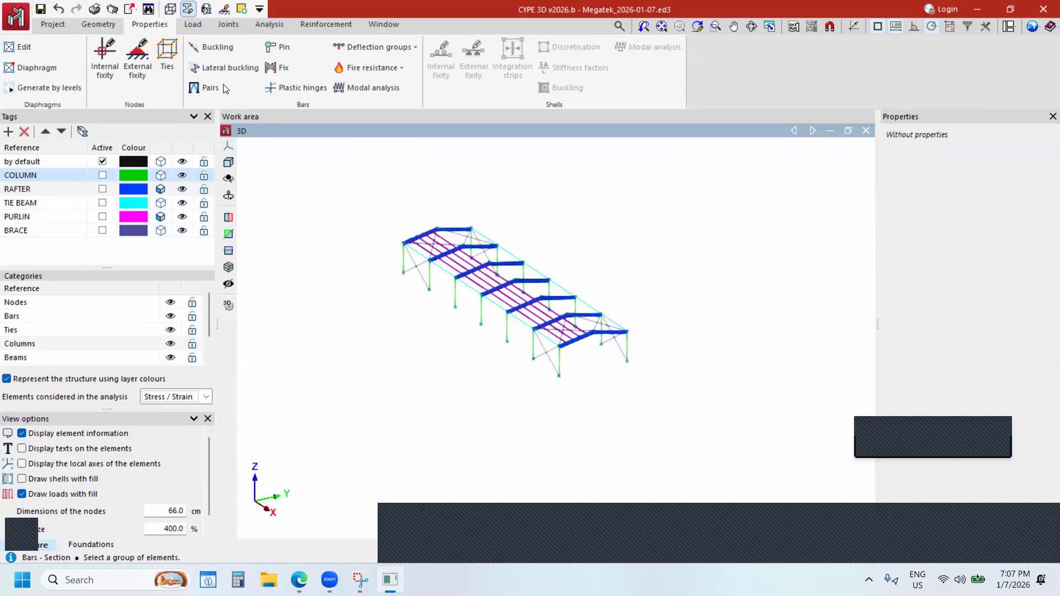
left_click(89, 23)
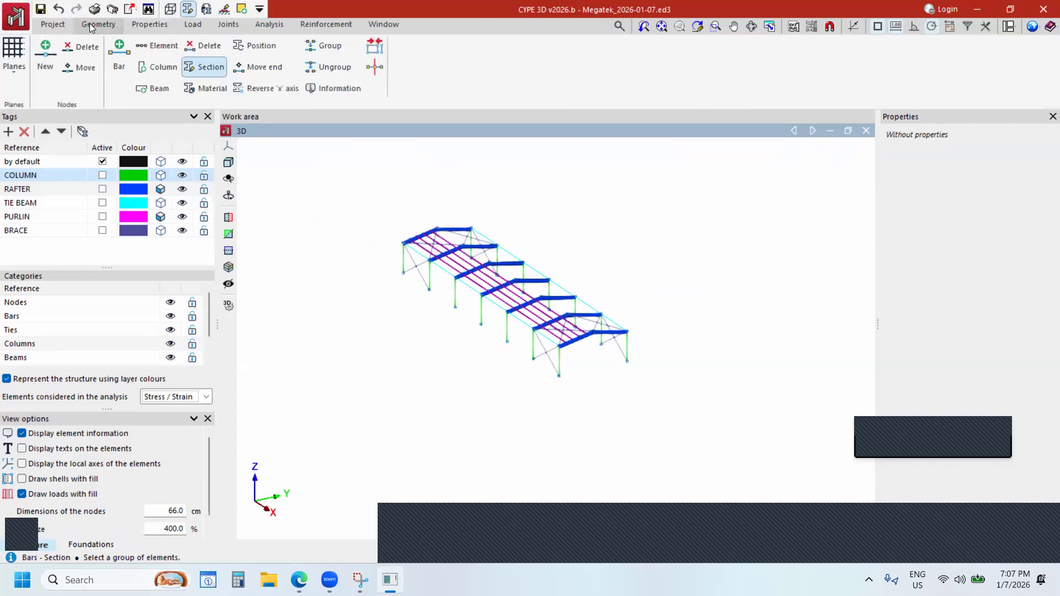
left_click(146, 27)
left_click(193, 28)
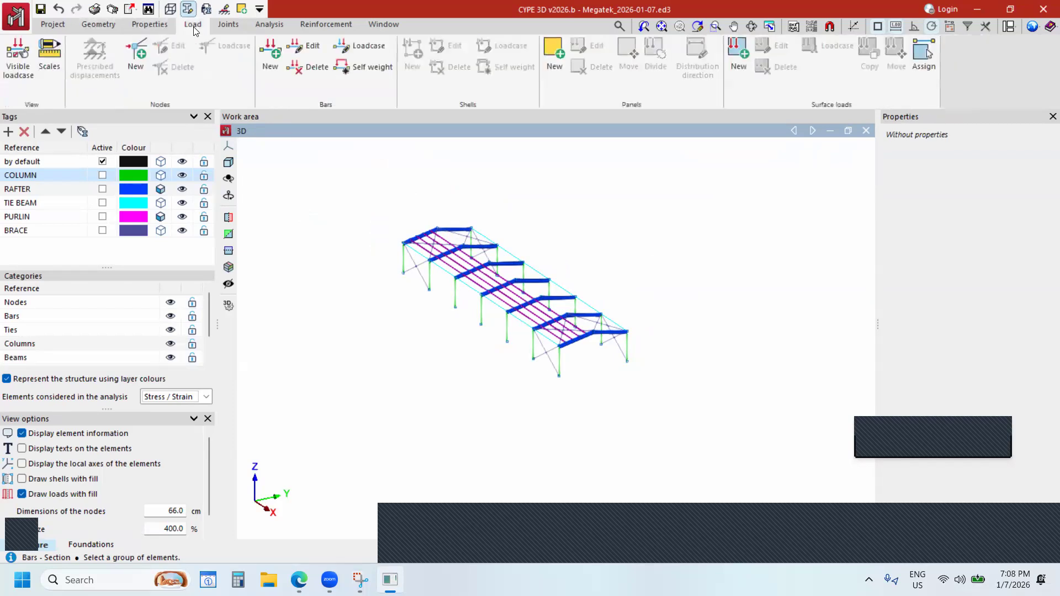
left_click(230, 26)
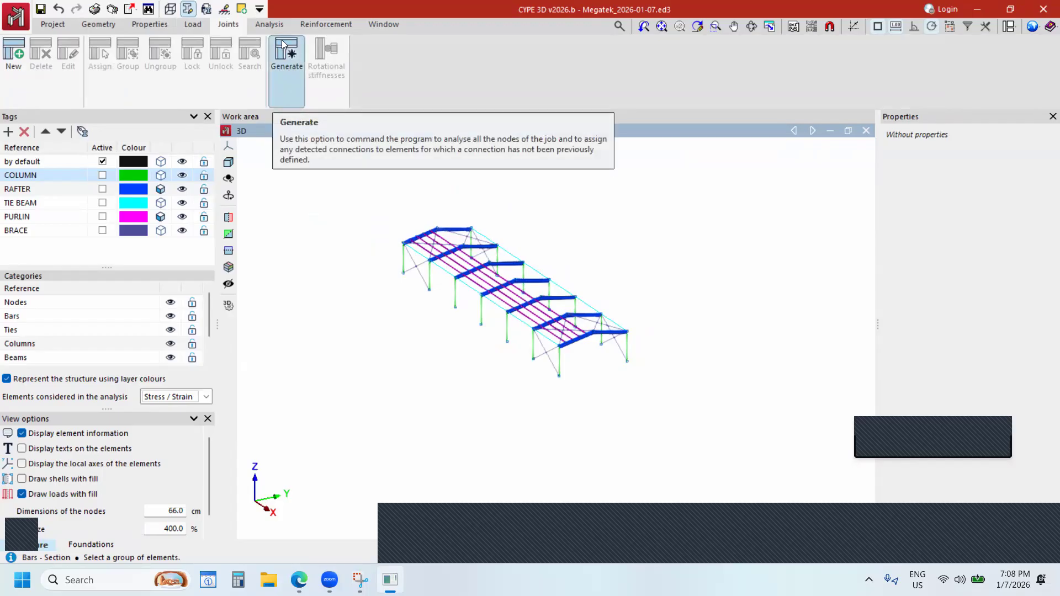
left_click(274, 24)
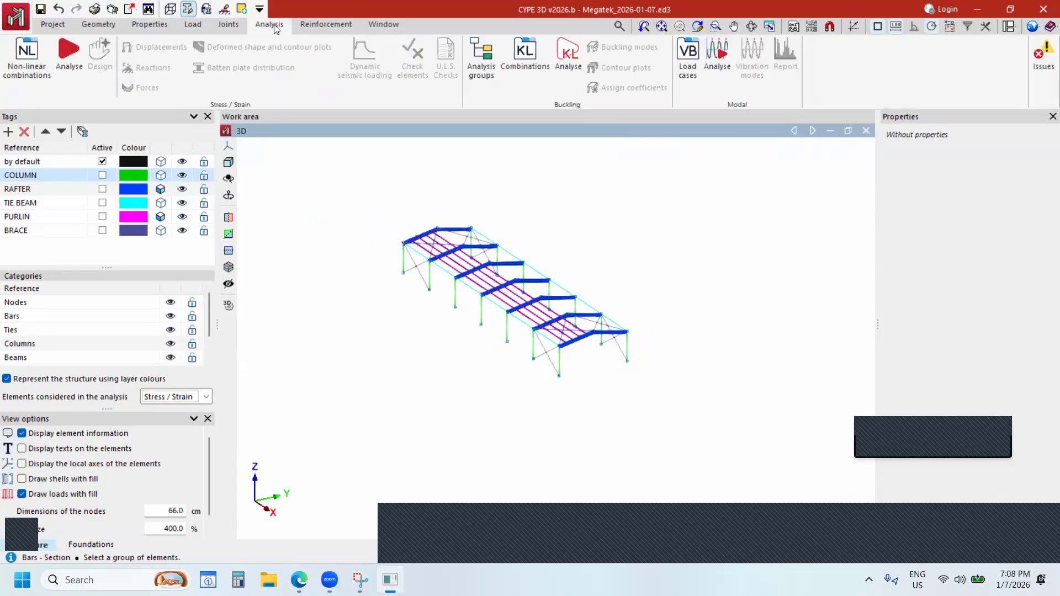
left_click(234, 25)
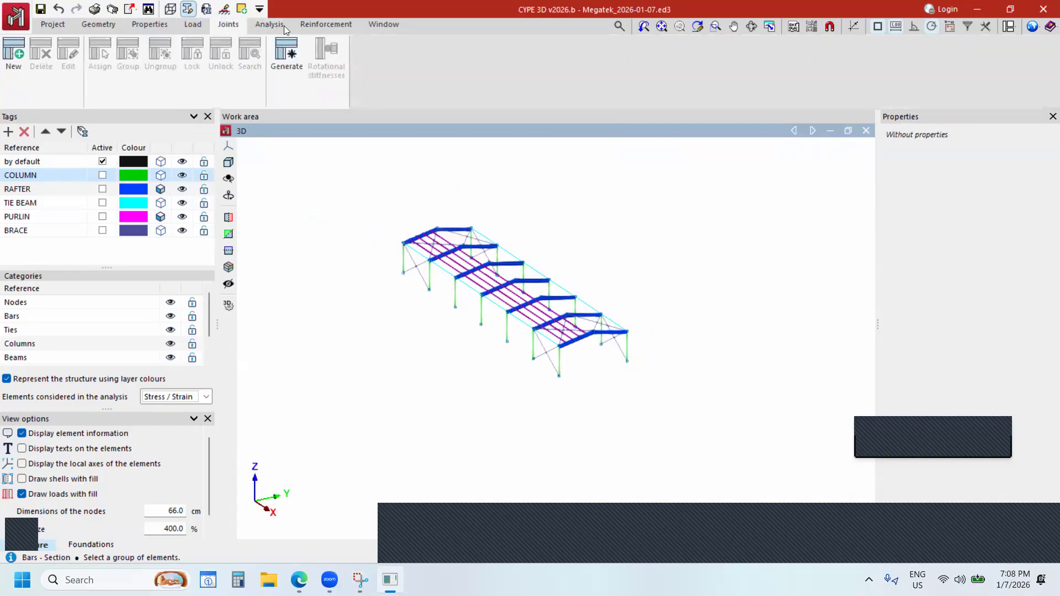
left_click(268, 25)
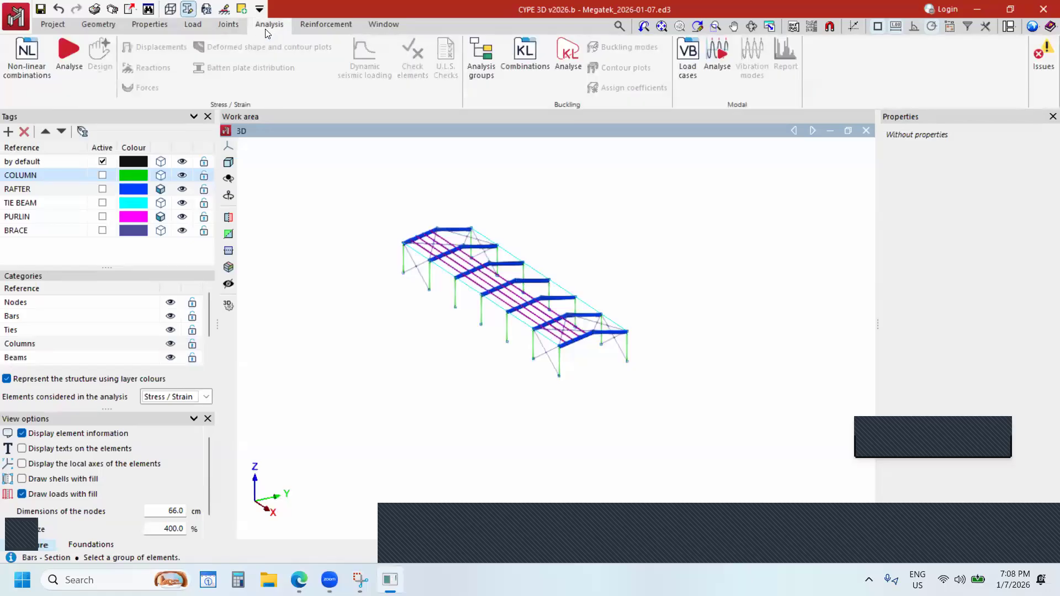
left_click(79, 74)
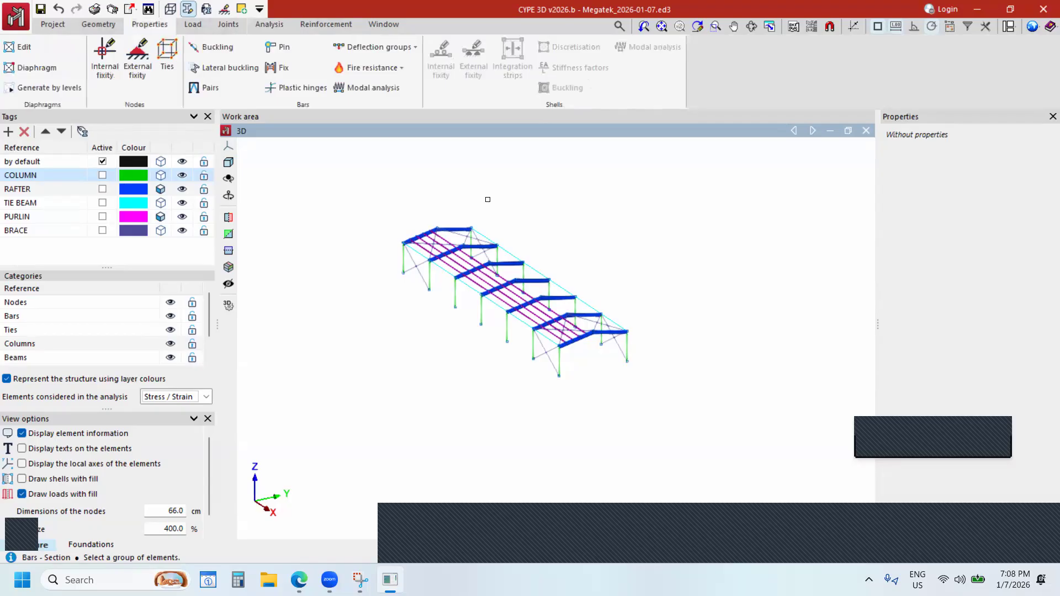
scroll(510, 243, "up", 5)
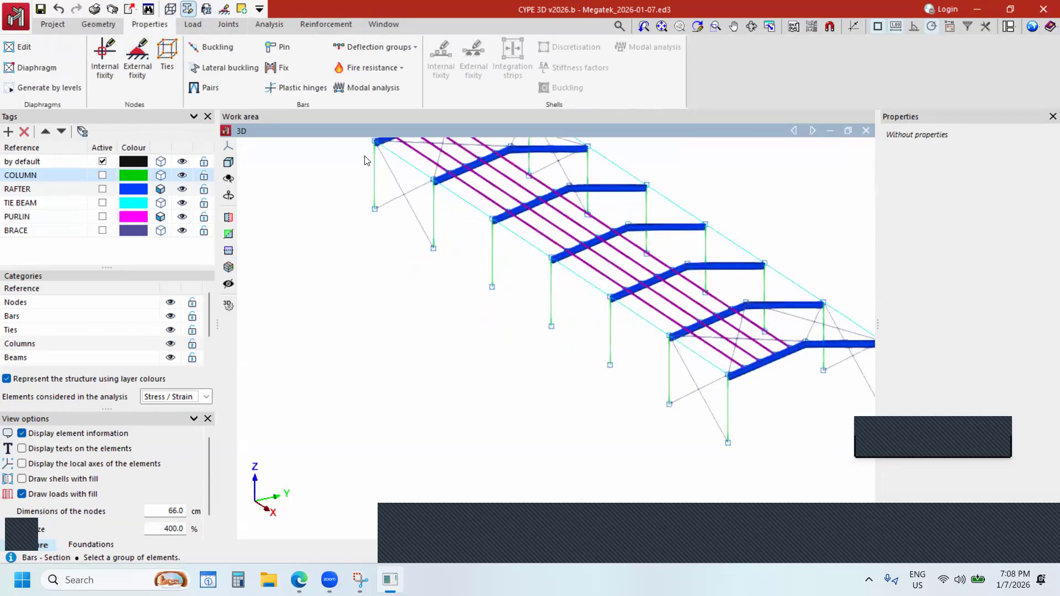
scroll(467, 214, "up", 2)
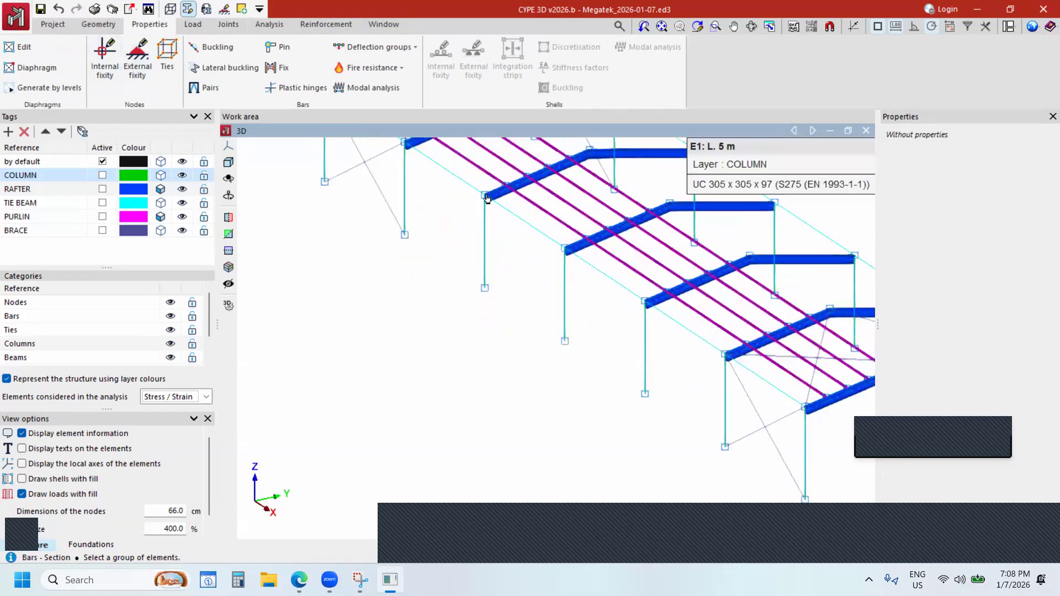
left_click(98, 25)
scroll(576, 289, "down", 2)
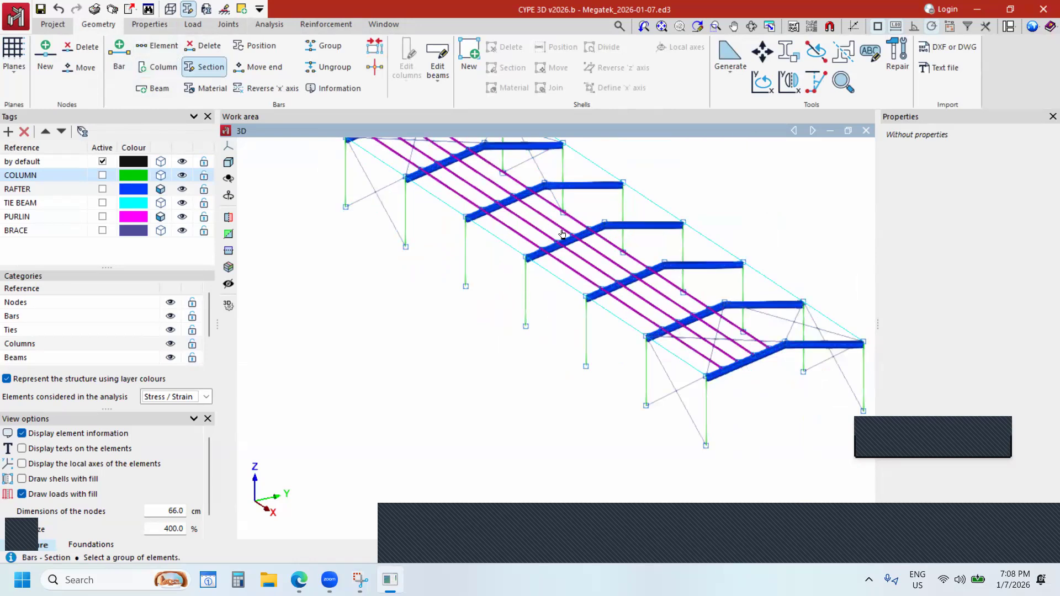
scroll(479, 363, "down", 1)
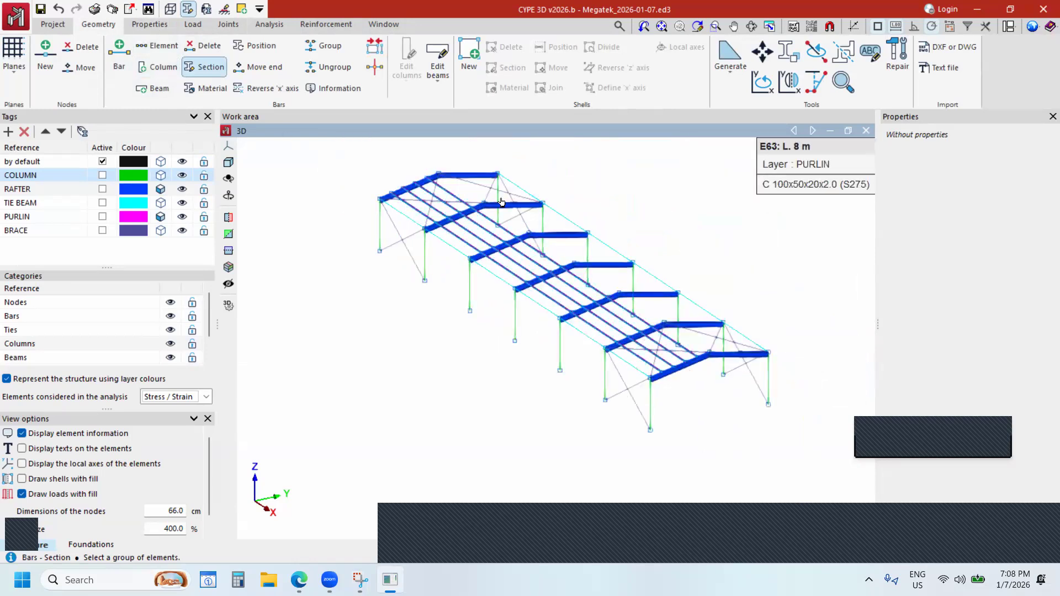
left_click(150, 25)
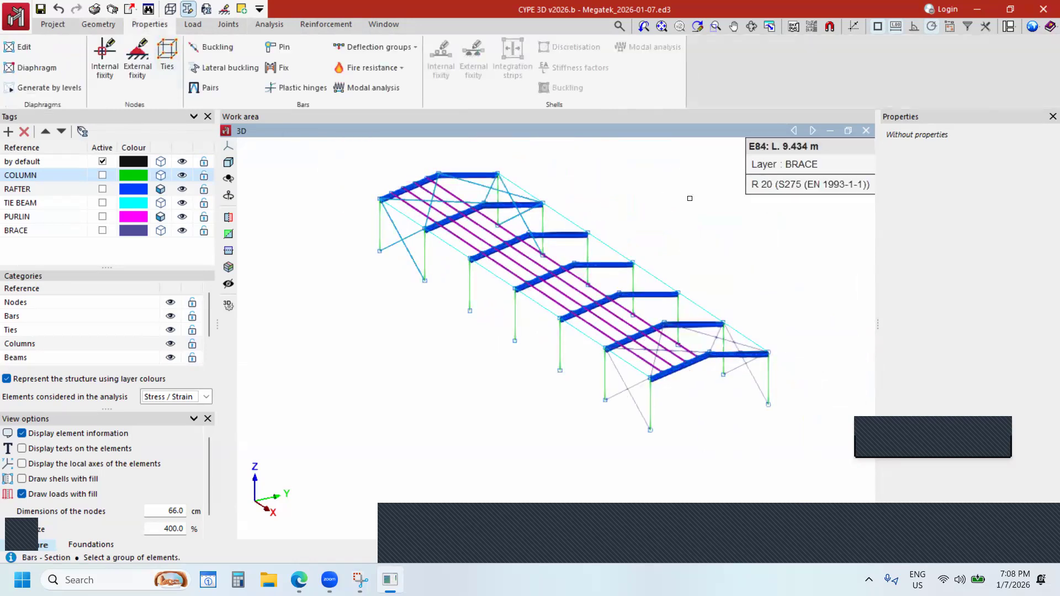
scroll(689, 198, "down", 2)
scroll(689, 198, "up", 2)
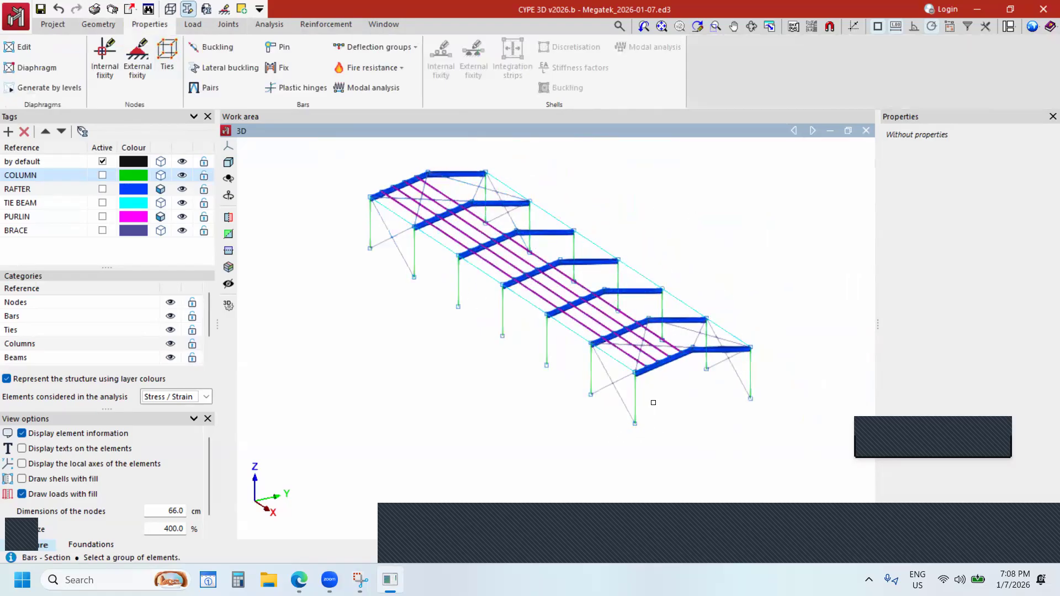
scroll(679, 369, "up", 1)
scroll(678, 370, "up", 1)
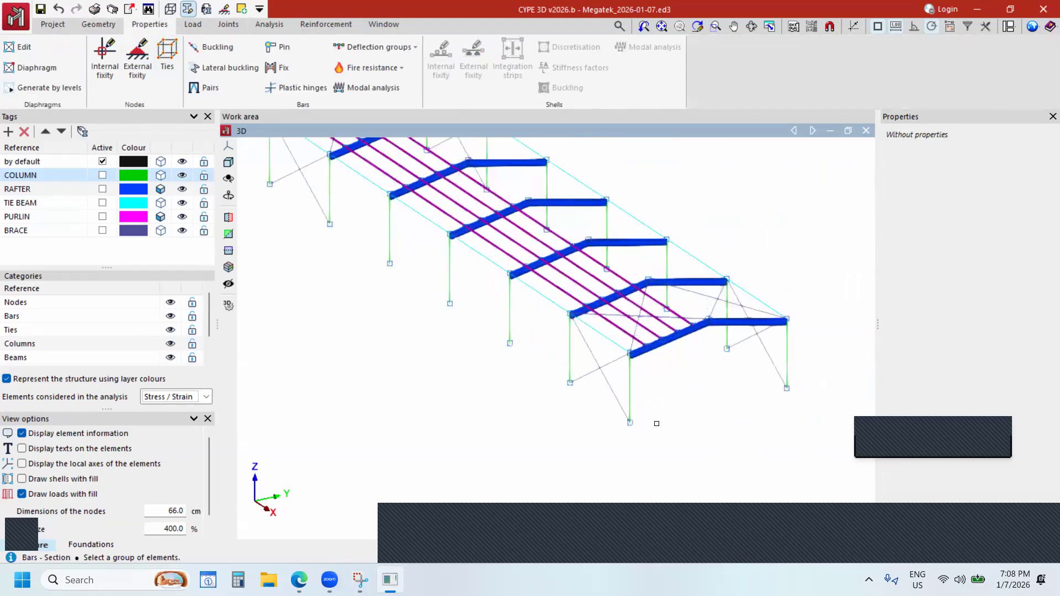
scroll(678, 369, "down", 2)
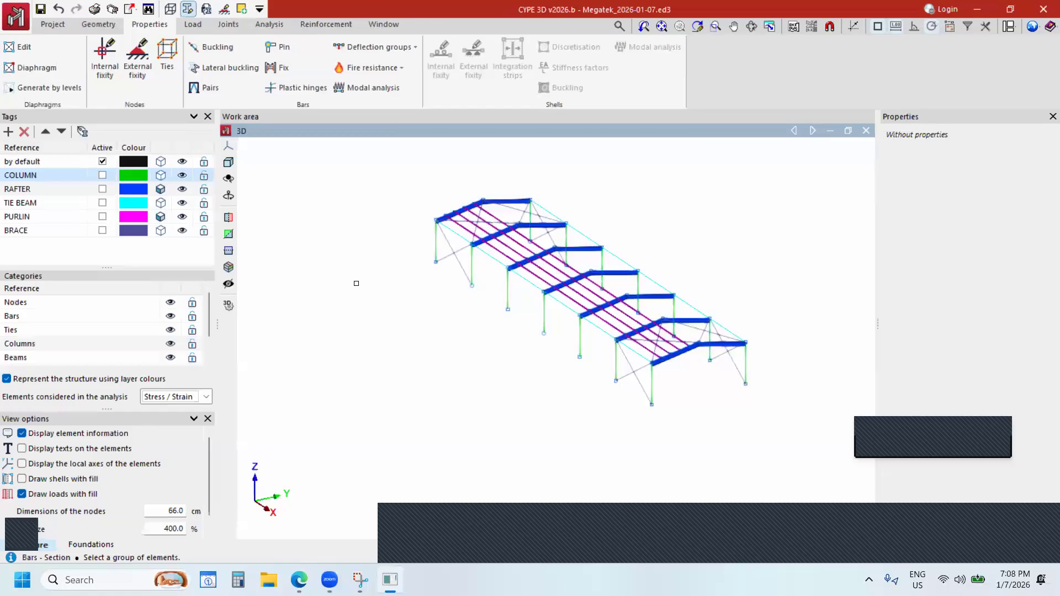
Switch the 3D view to the YZ elevation of the portal frame.
left_click(228, 147)
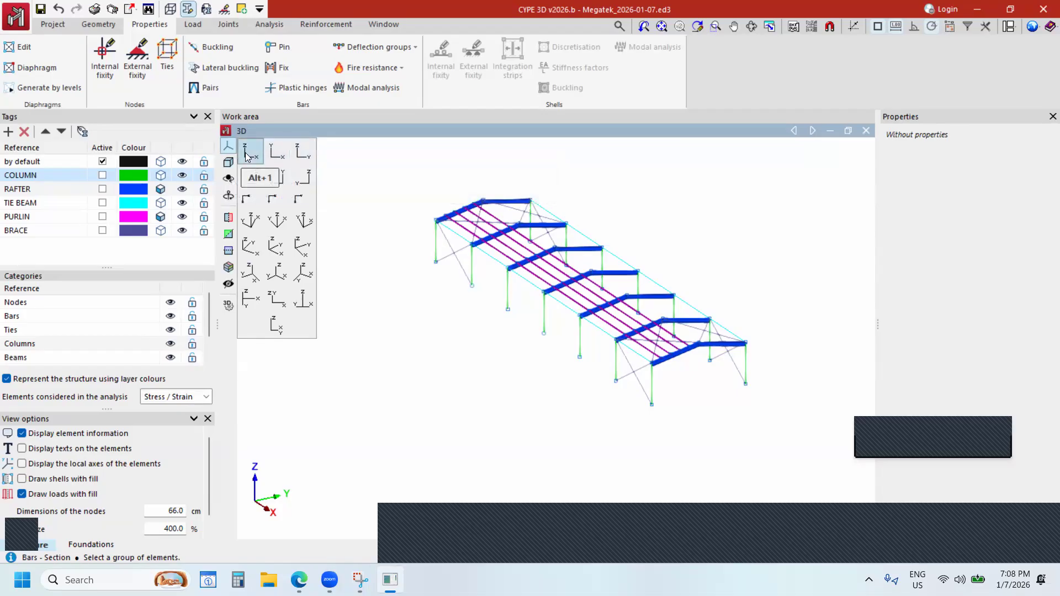
left_click(303, 158)
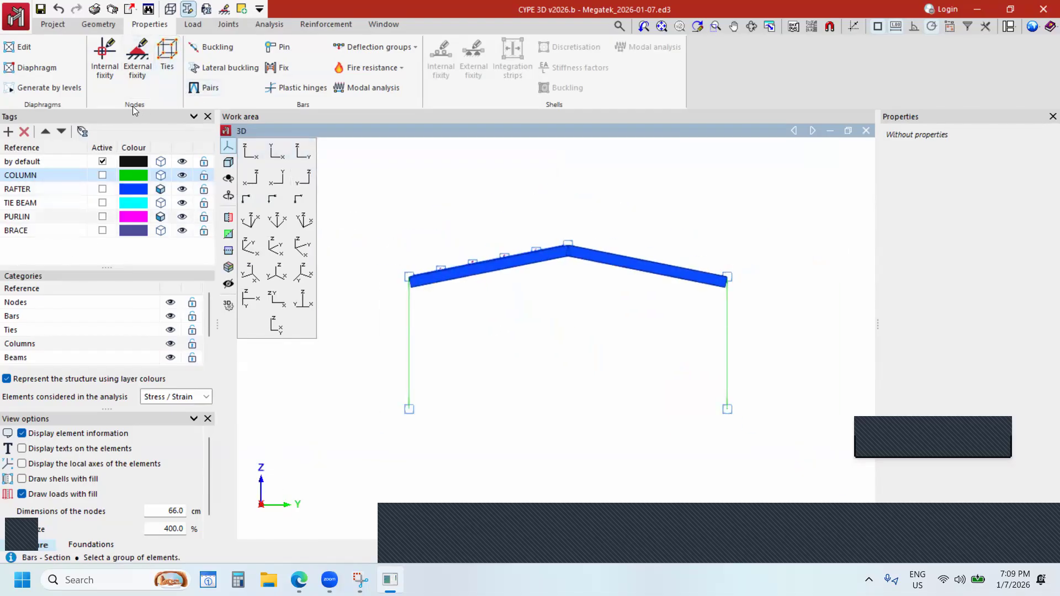
key("ctrl")
key("ctrl")
key("ctrl")
key("ctrl")
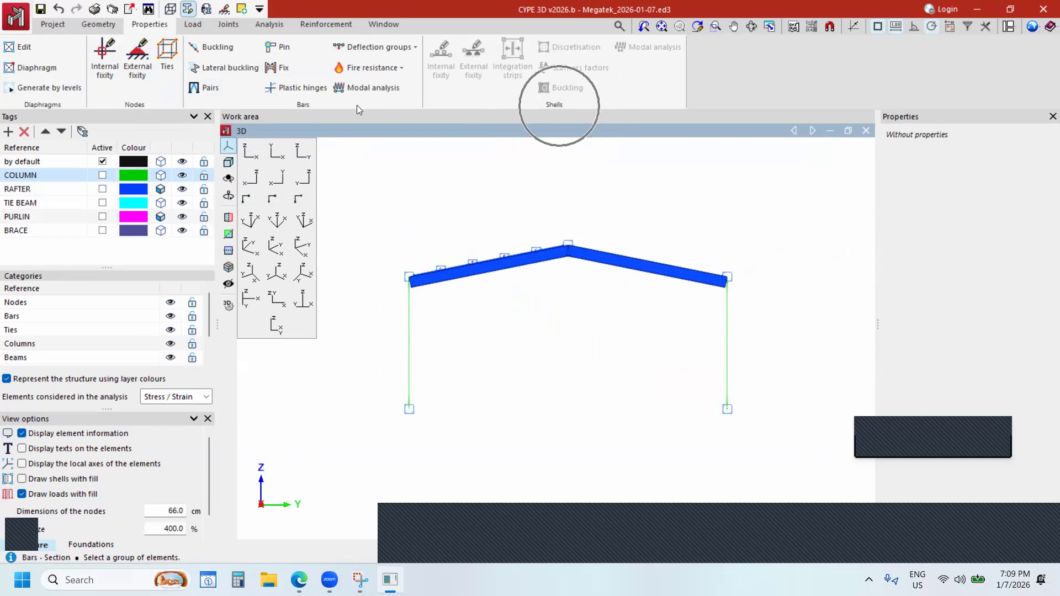
key("ctrl")
key("ctrl")
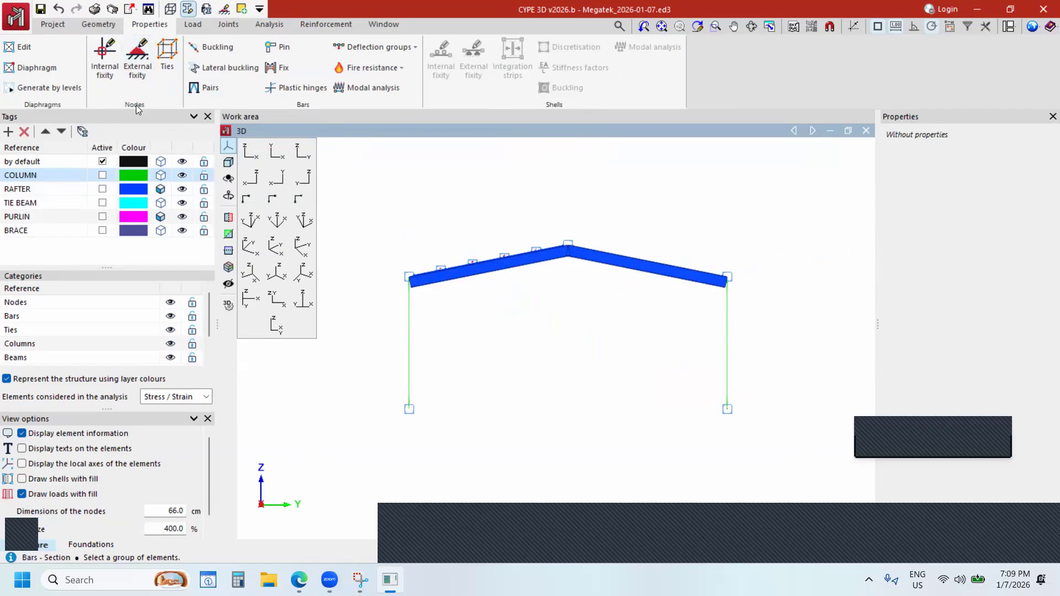
key("ctrl")
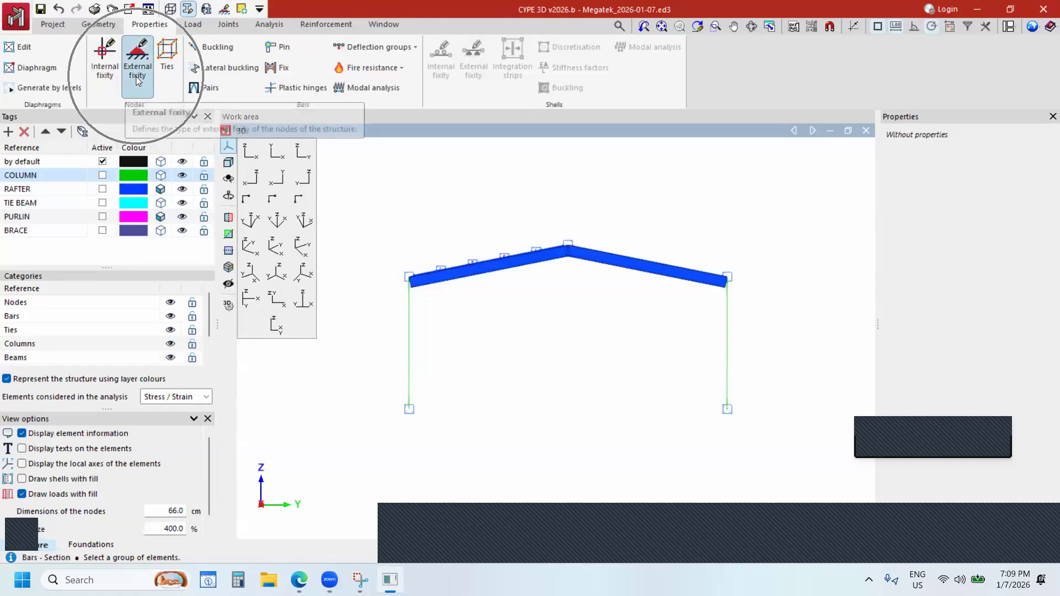
key("ctrl")
key("ctrl")
key("ctrl")
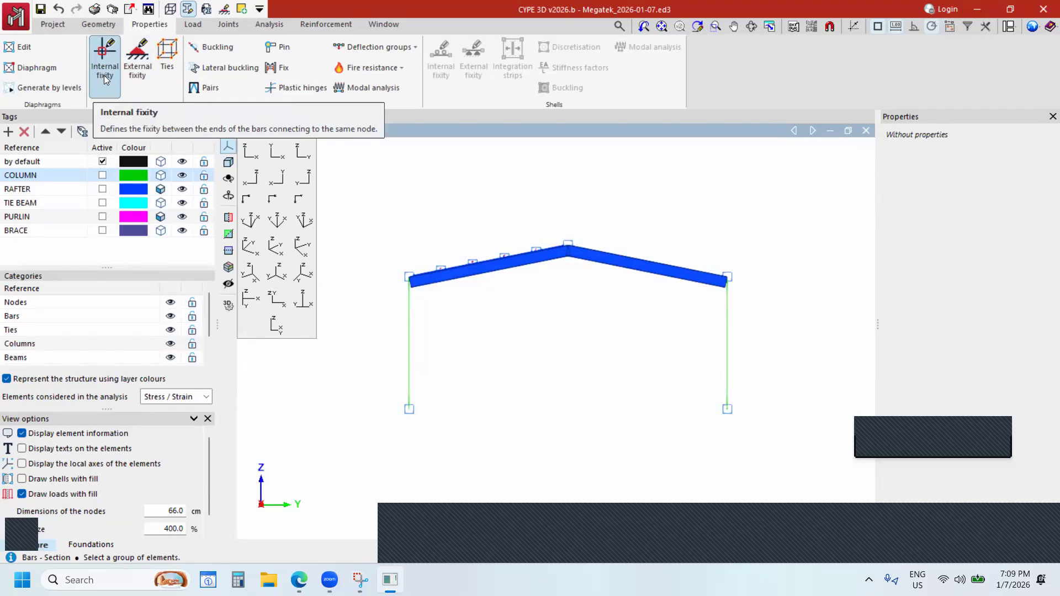
Select all the column base nodes and open their external fixity settings.
left_click(139, 72)
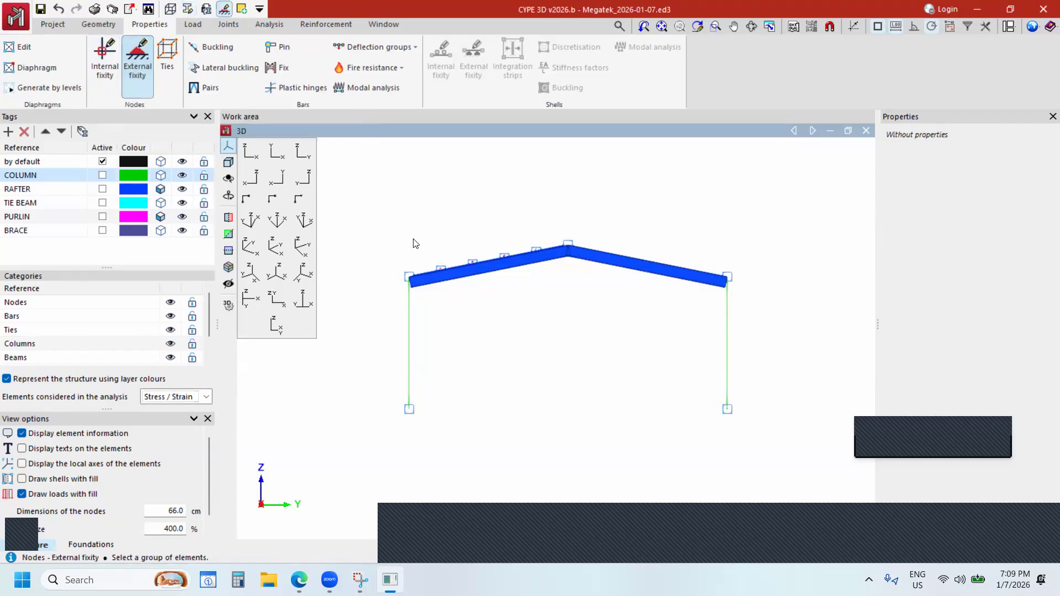
scroll(409, 331, "down", 2)
left_click_drag(398, 343, 671, 368)
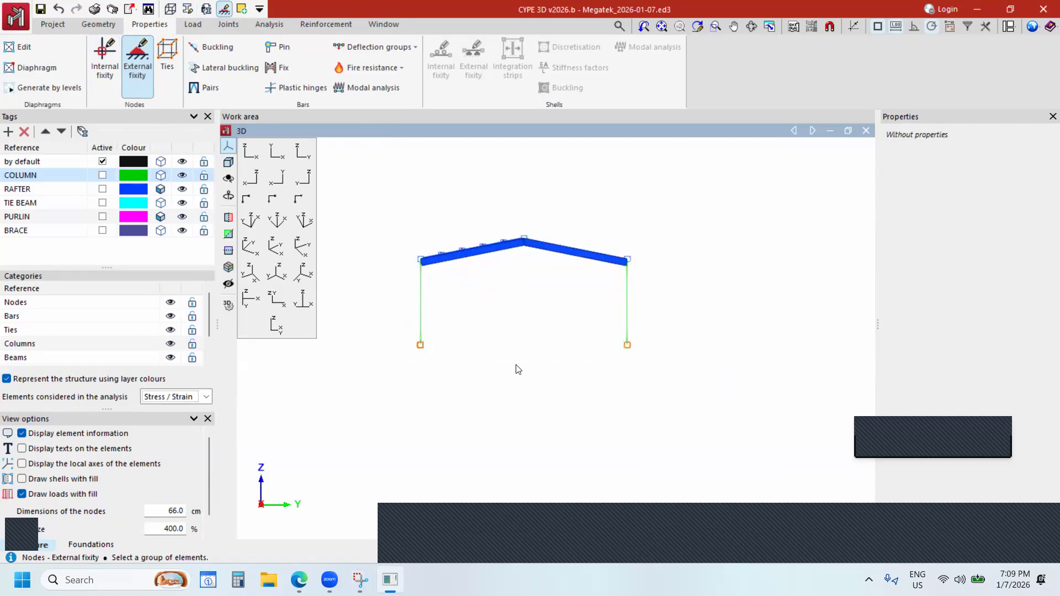
right_click(517, 368)
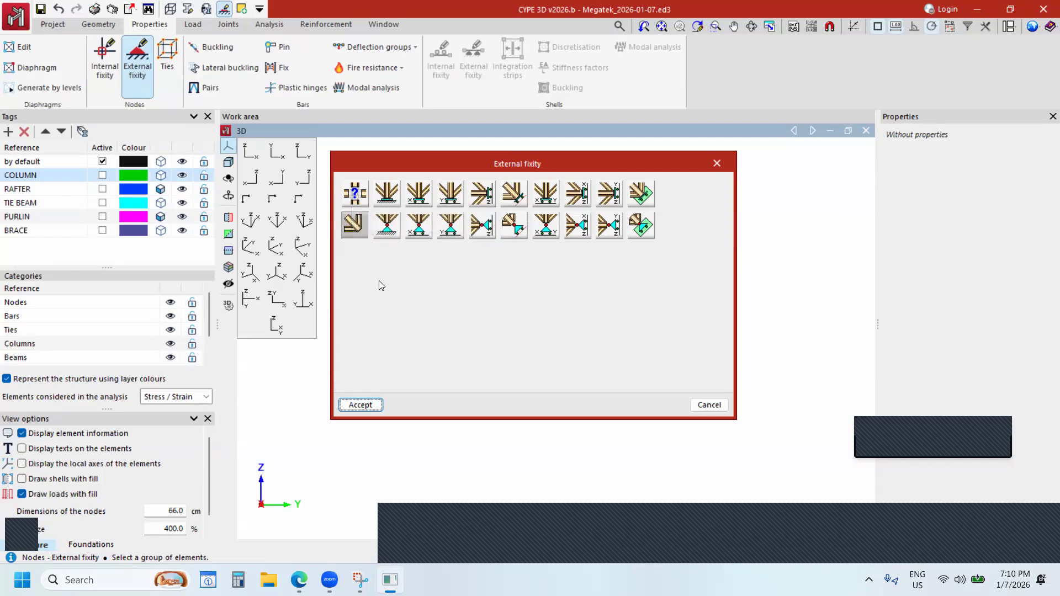
Try the Generic external fixity with displacements over a straight line, independent and over a plane.
left_click(355, 194)
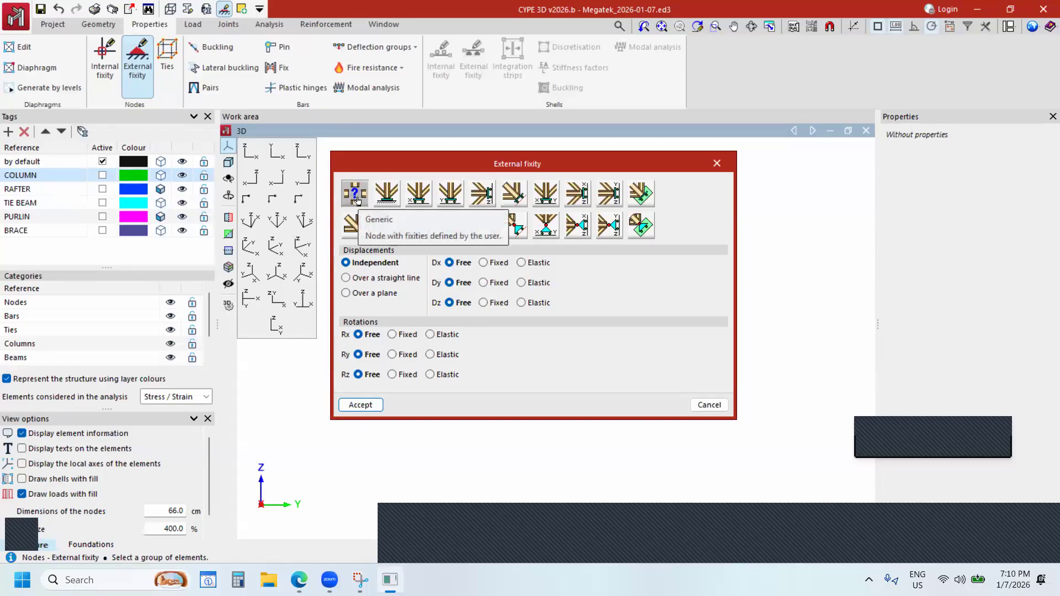
left_click(375, 279)
left_click(378, 293)
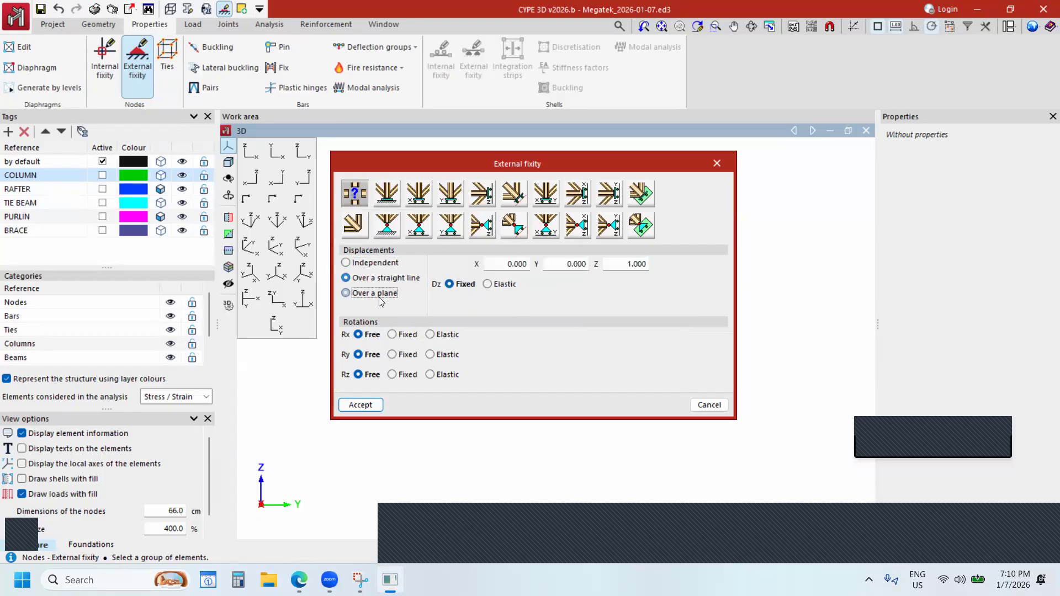
left_click(376, 280)
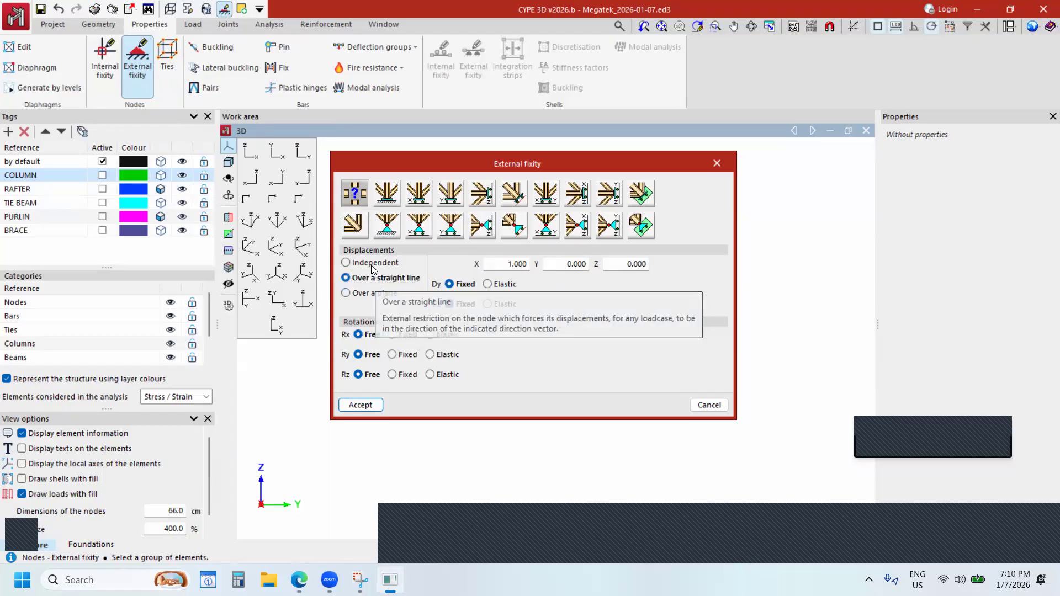
left_click(374, 264)
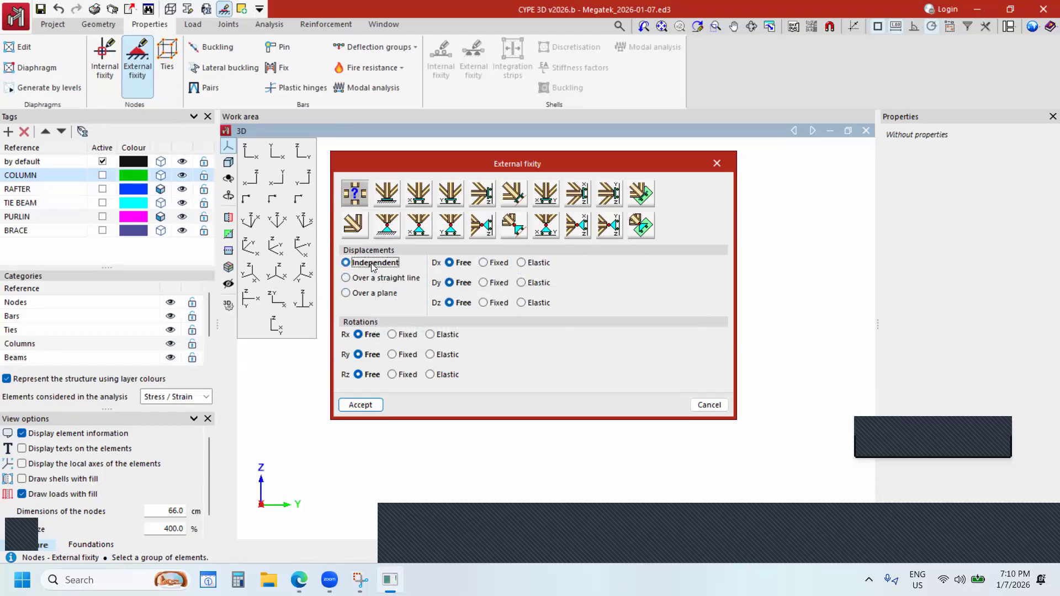
left_click(362, 294)
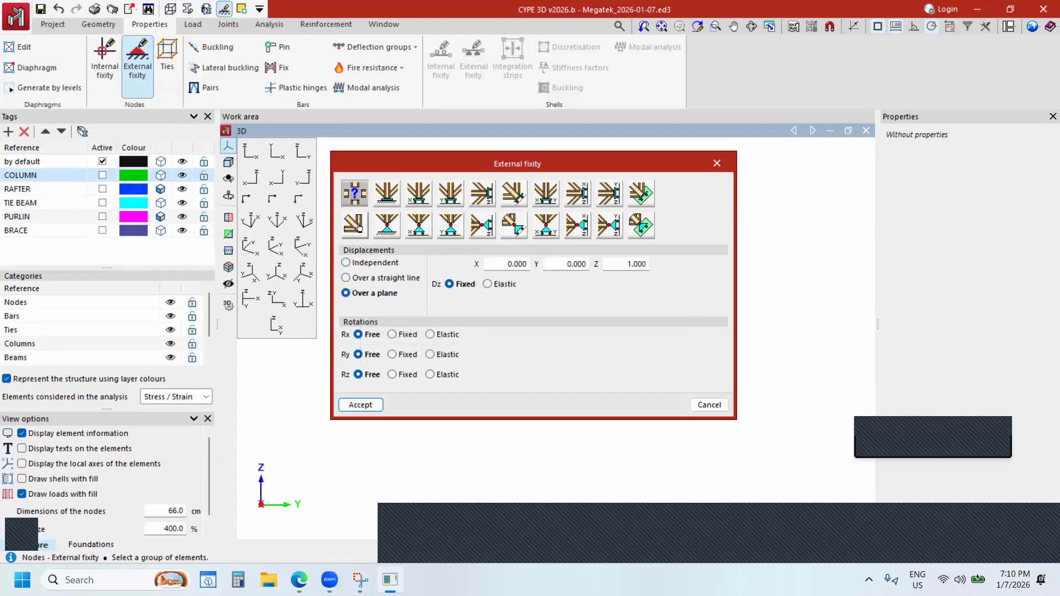
Choose the fully fixed connection for the base nodes and move the dialog aside to uncover the frame.
left_click(388, 200)
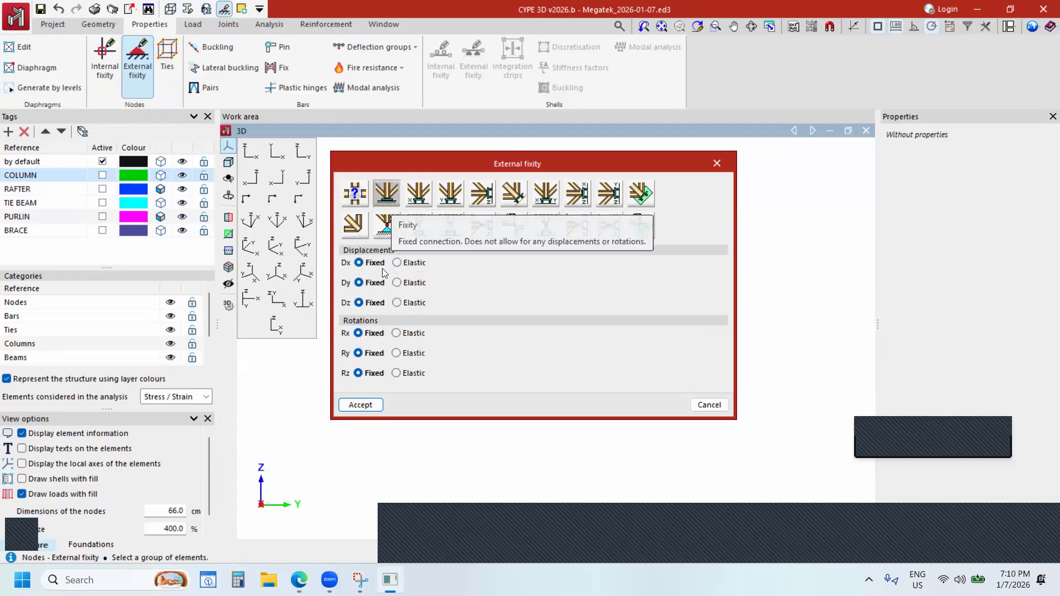
left_click_drag(471, 161, 574, 161)
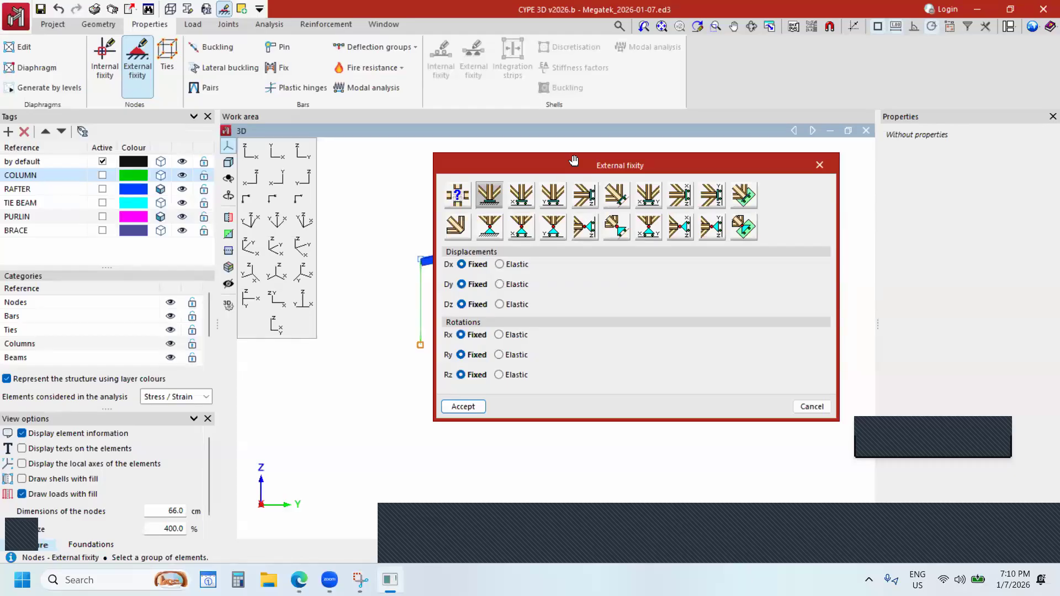
left_click_drag(574, 160, 566, 162)
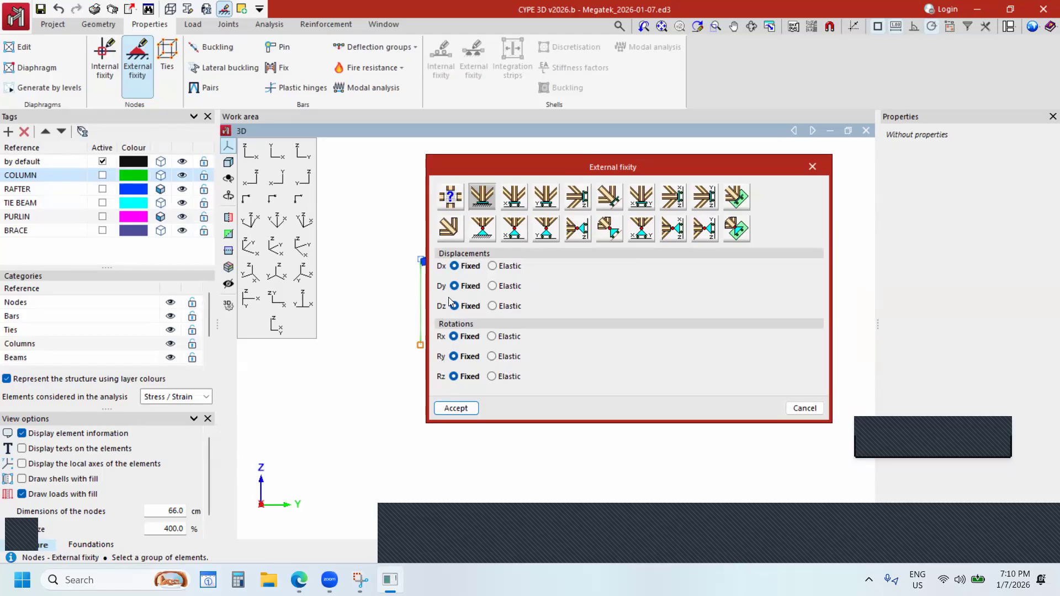
Make the base nodes' Dz displacement elastic with K 100000 kN/m and direction Both.
left_click(493, 307)
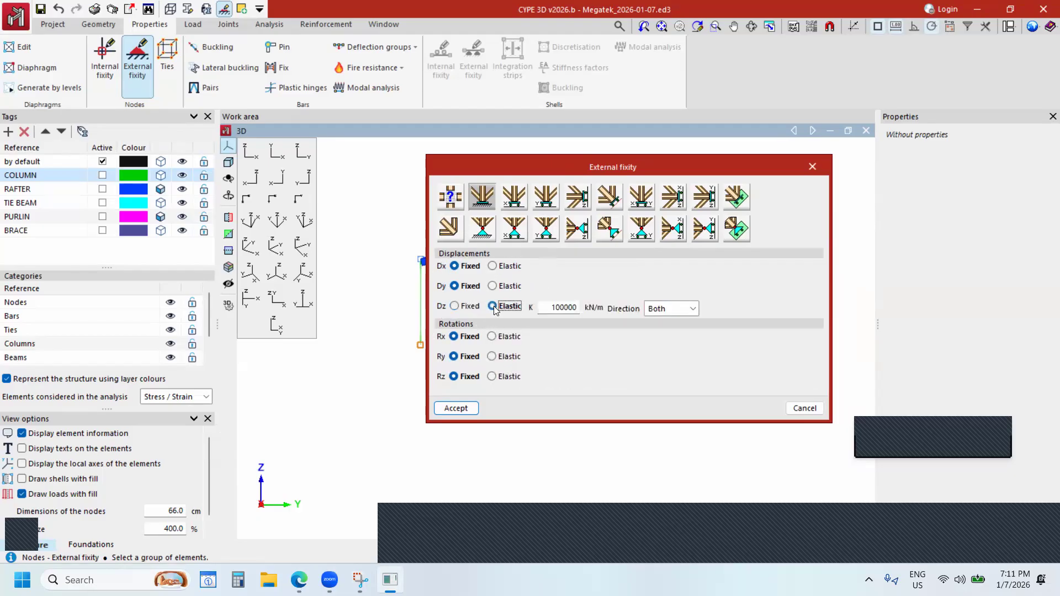
double_click(552, 308)
left_click(671, 308)
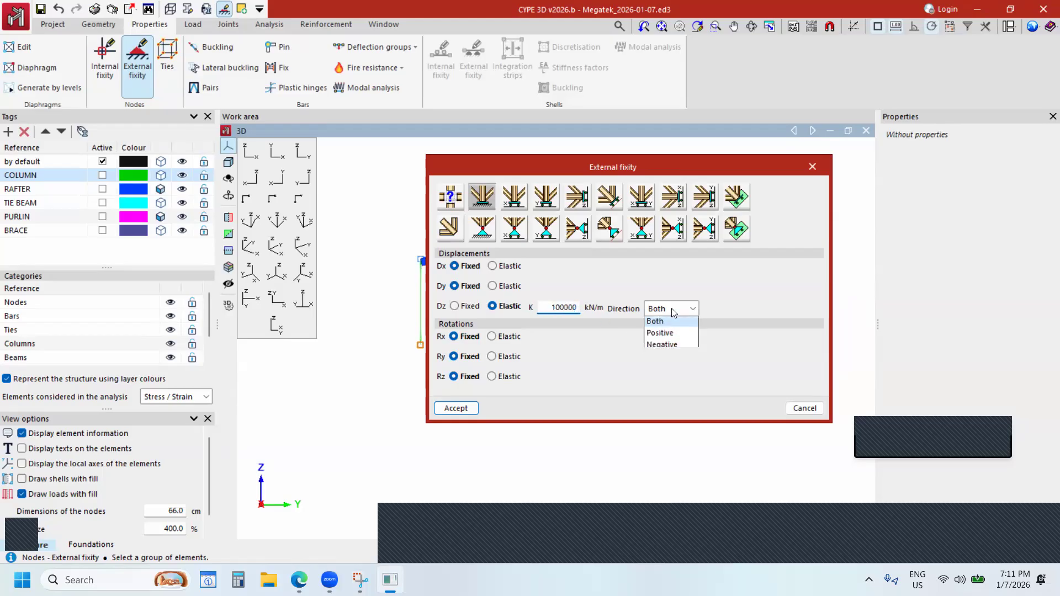
left_click(664, 323)
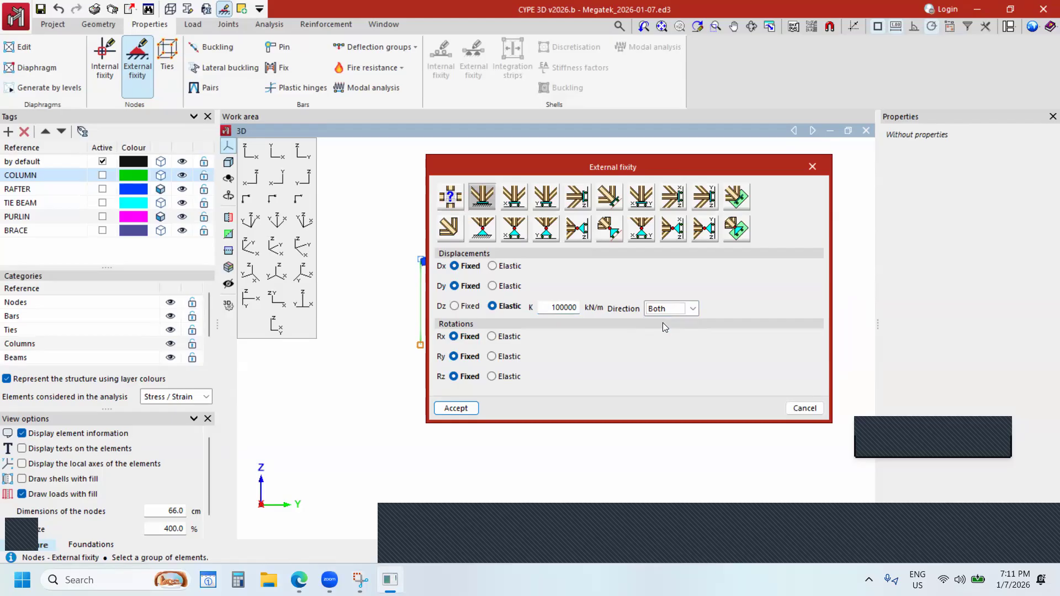
Try the Positive and Negative directions for the elastic Dz displacement and return it to Both.
left_click(679, 308)
left_click(691, 309)
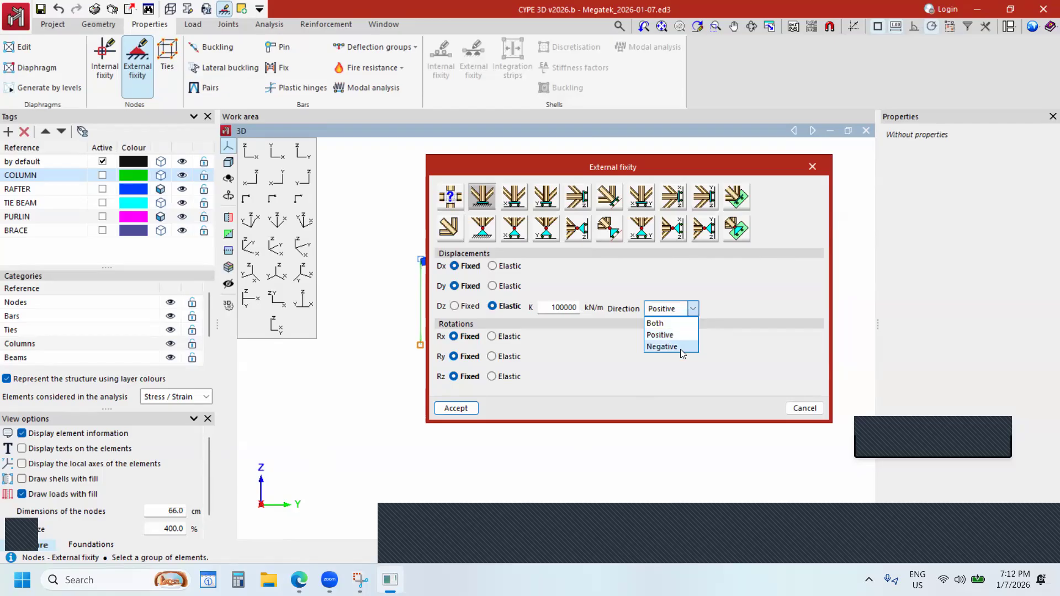
left_click(683, 353)
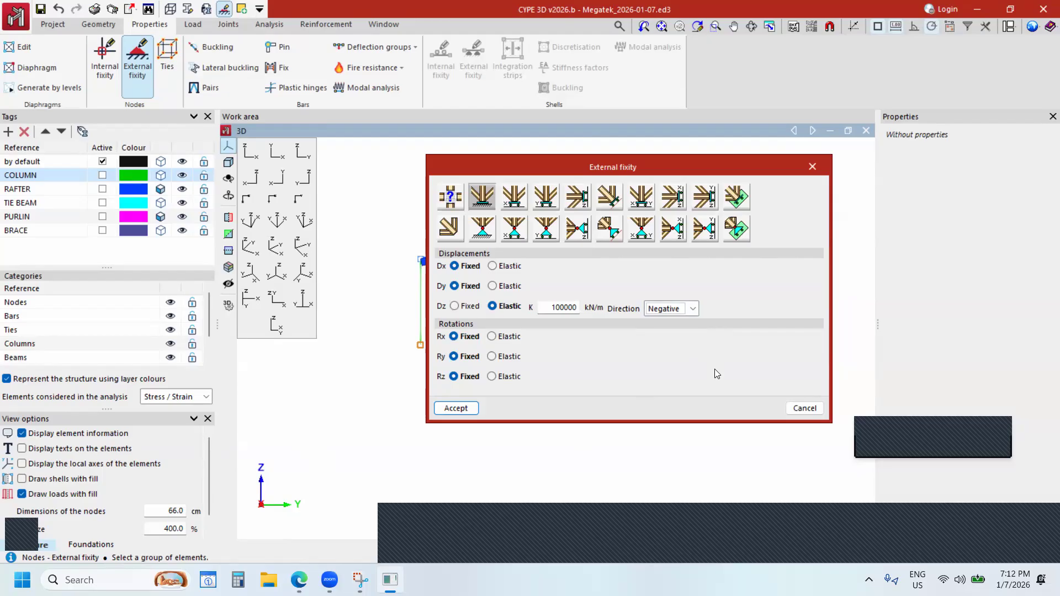
left_click(686, 311)
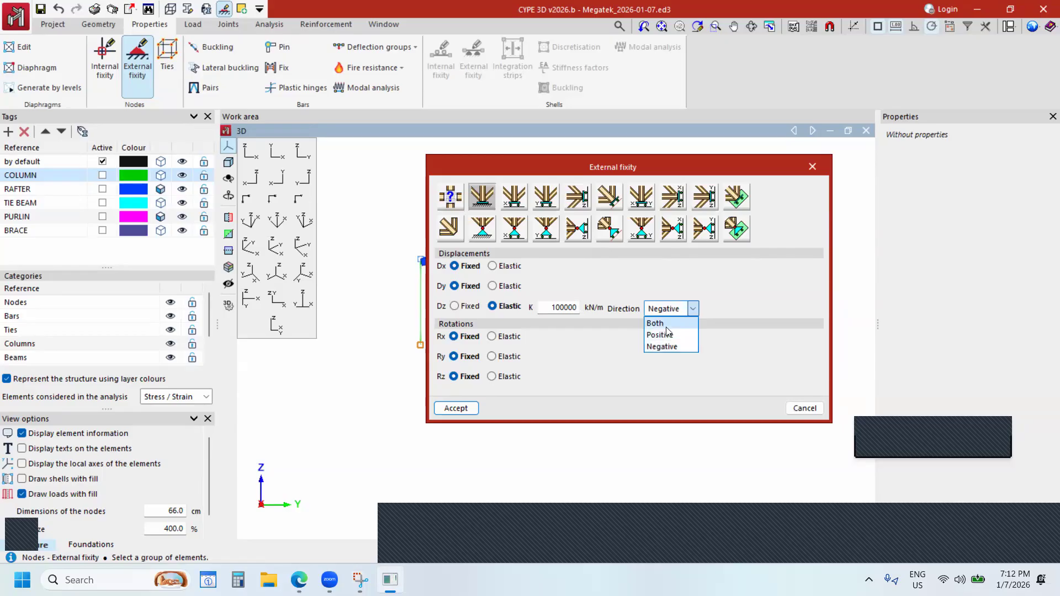
left_click(667, 324)
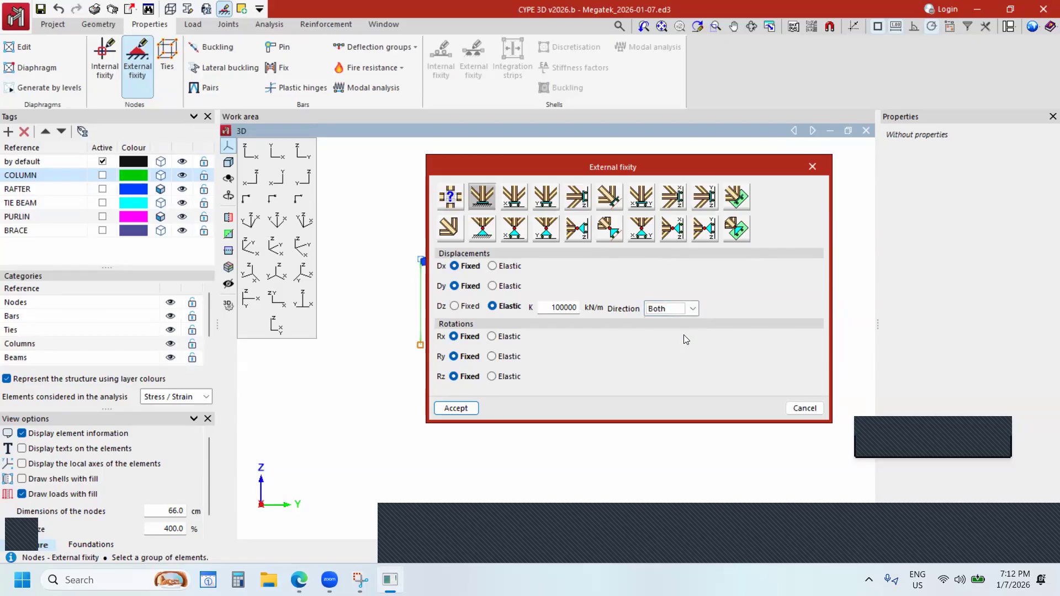
Restore the fully fixed connection, with all displacements and rotations fixed, and apply it to the column base nodes.
left_click(676, 310)
left_click(670, 309)
left_click(465, 307)
left_click(482, 205)
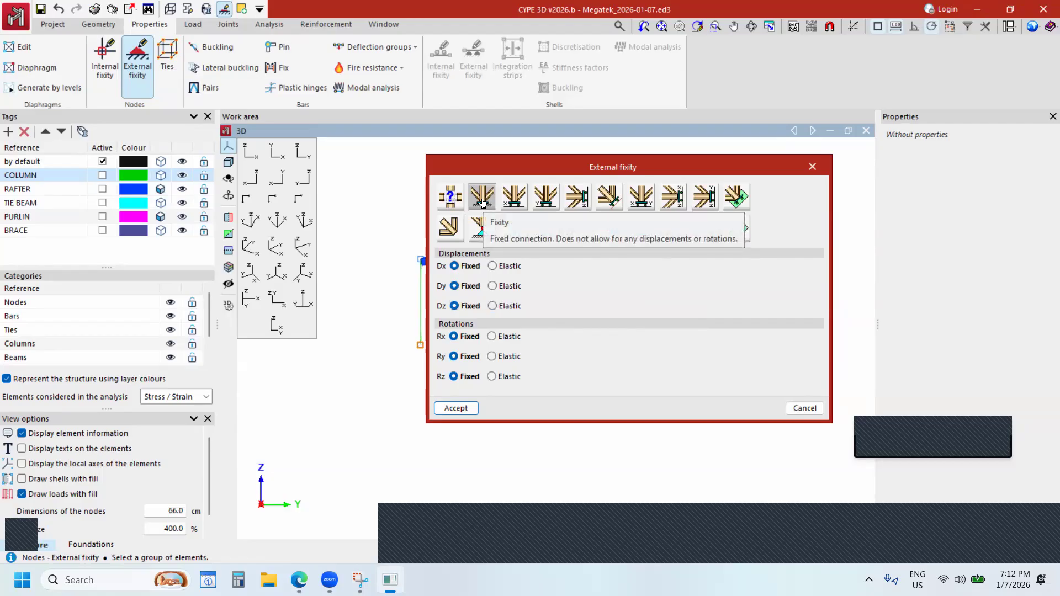
left_click(456, 408)
Switch to an isometric 3D view and inspect the external fixity of the column base node at (16, 0, 0).
scroll(566, 385, "down", 2)
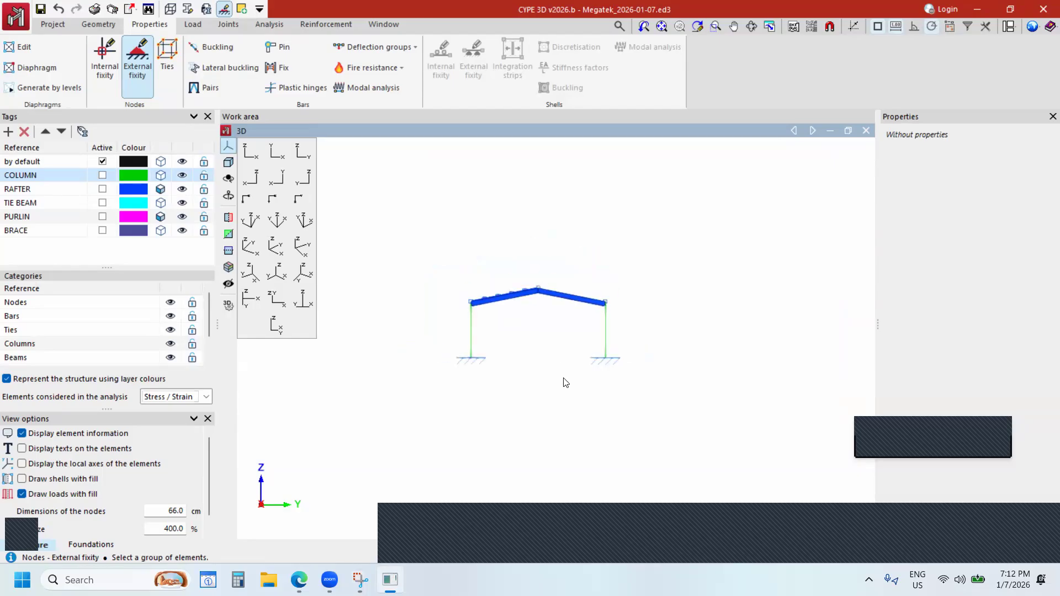
left_click(279, 252)
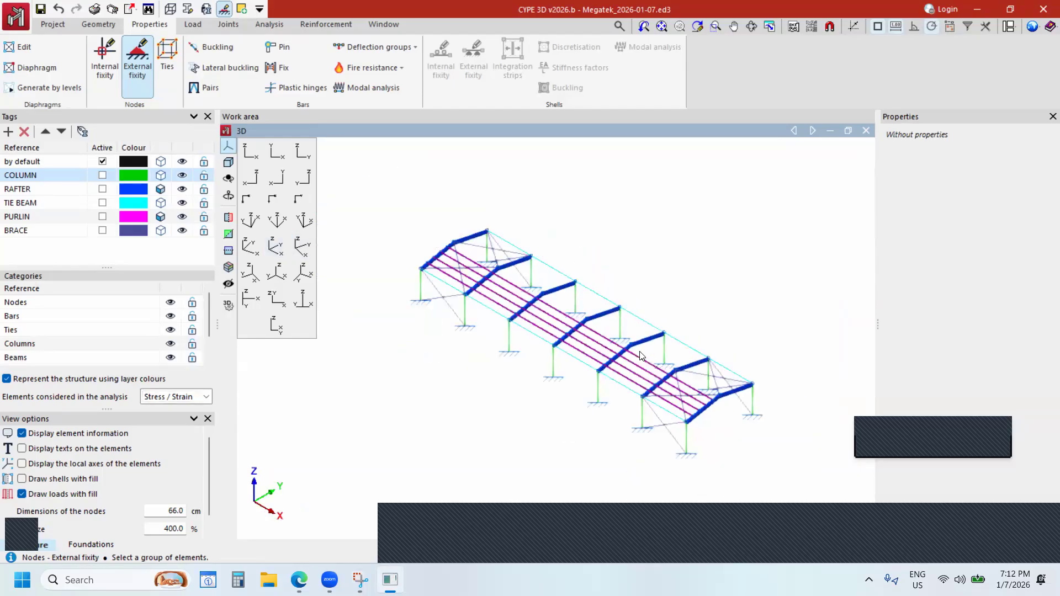
scroll(638, 349, "up", 3)
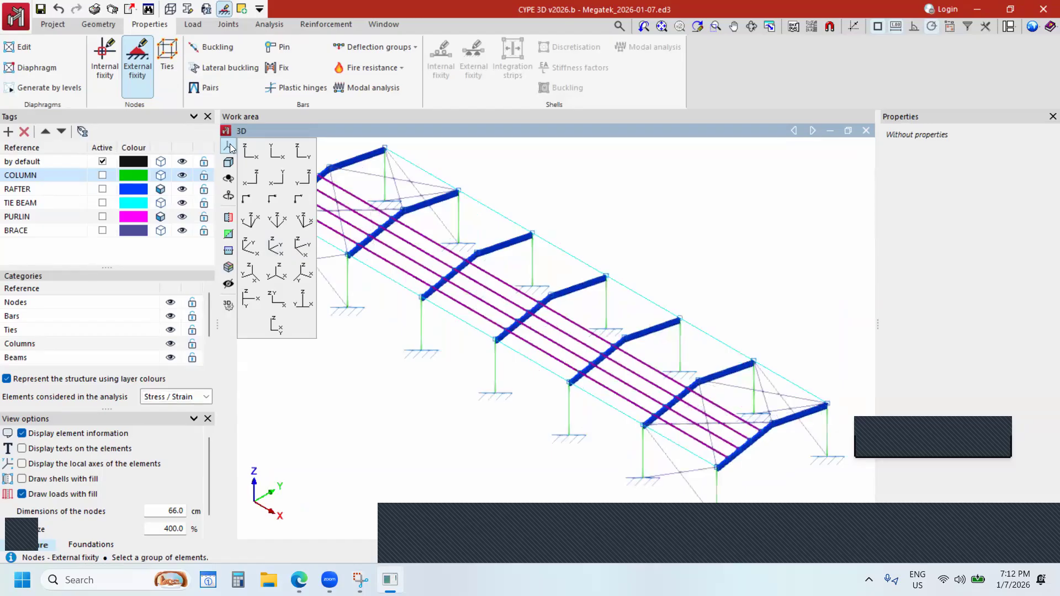
scroll(436, 284, "down", 1)
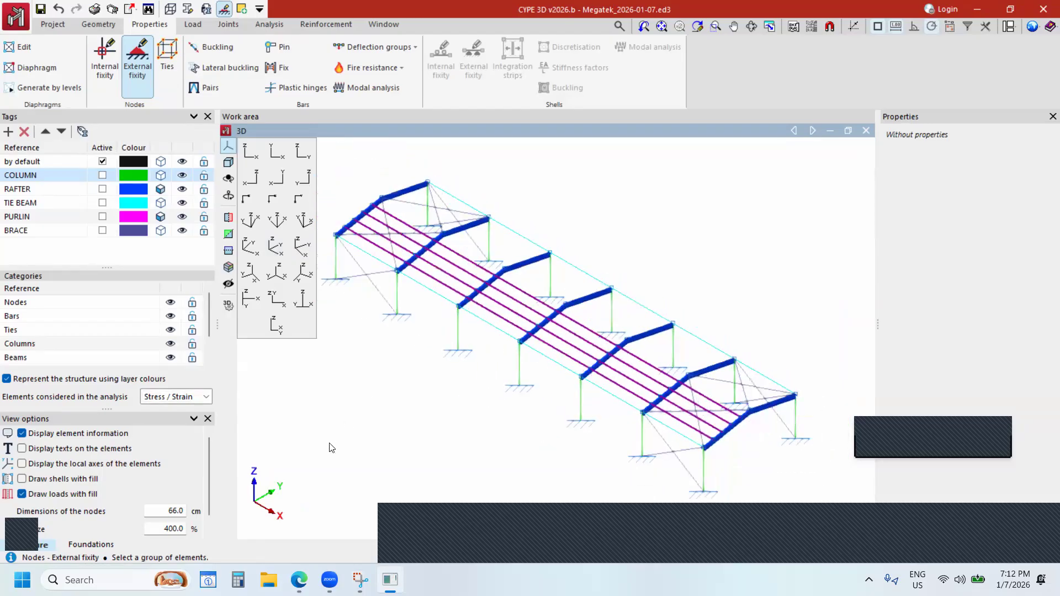
left_click(457, 355)
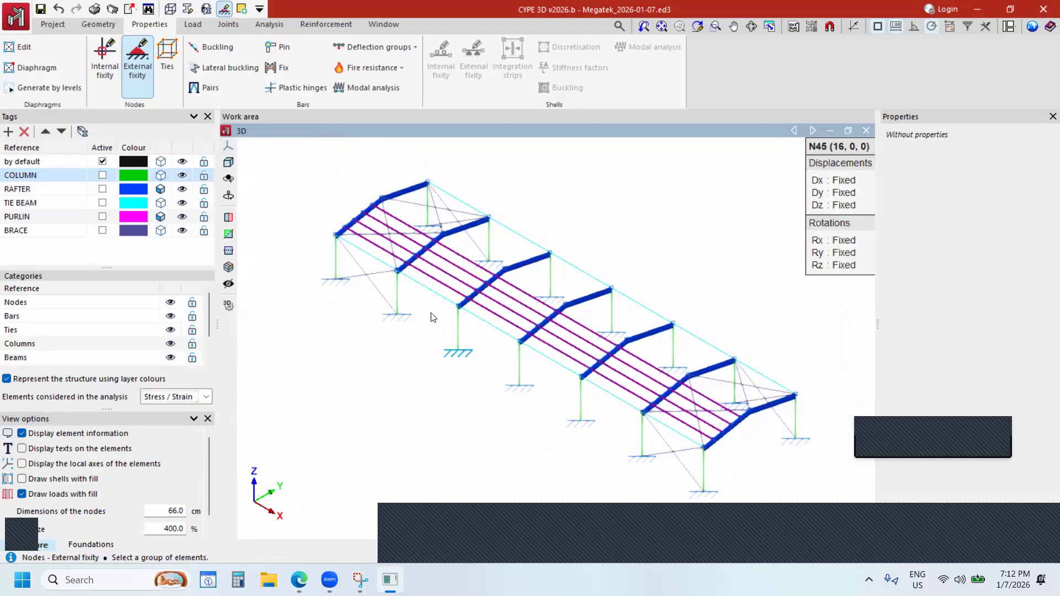
Set the display dimensions of the nodes to 22.0 cm and turn off the solid display of the RAFTER and PURLIN layers.
scroll(500, 295, "up", 3)
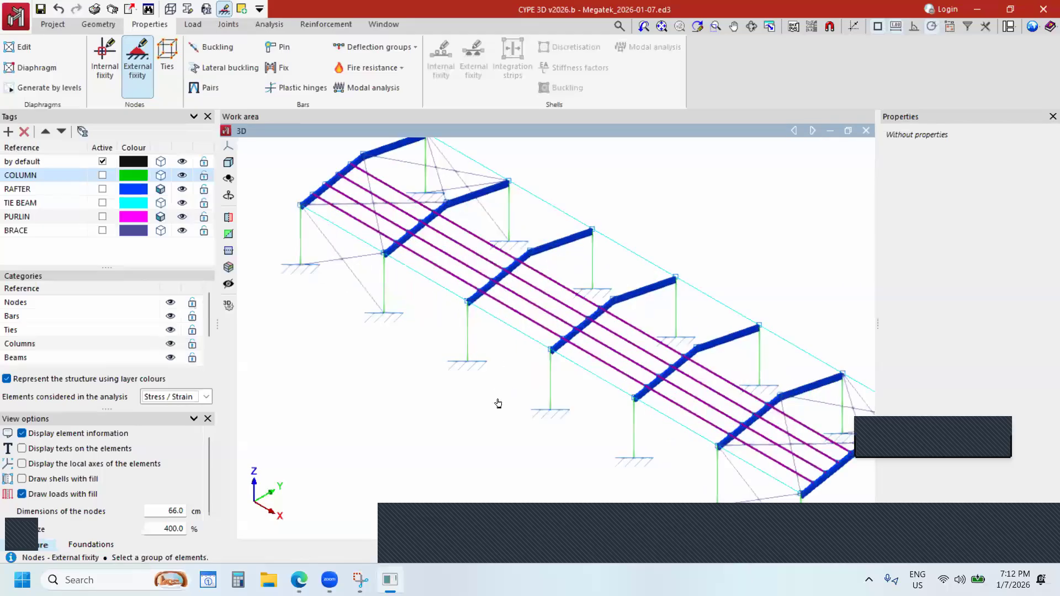
scroll(477, 417, "up", 3)
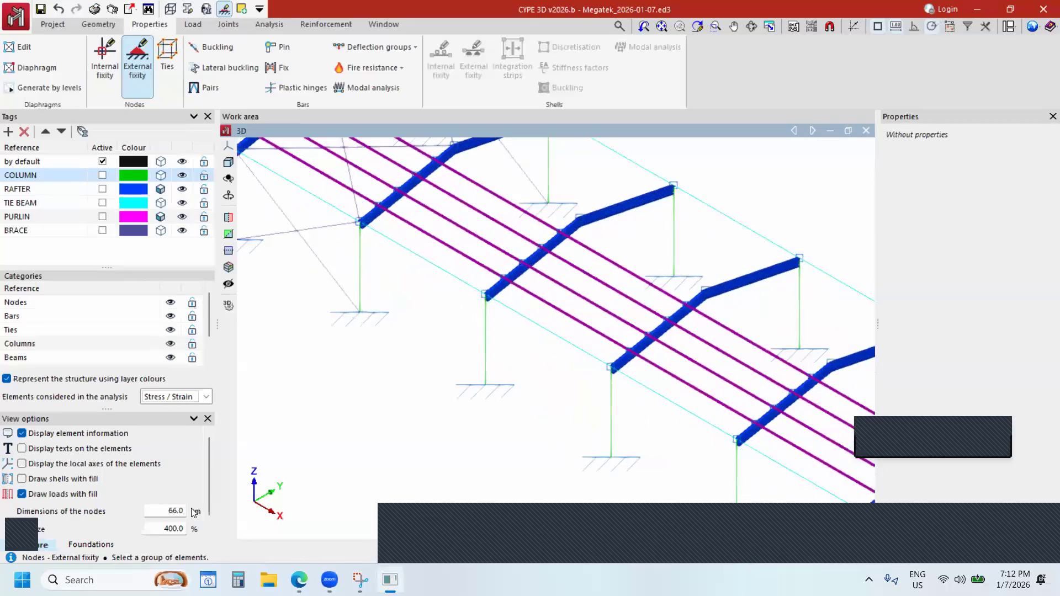
scroll(460, 309, "up", 1)
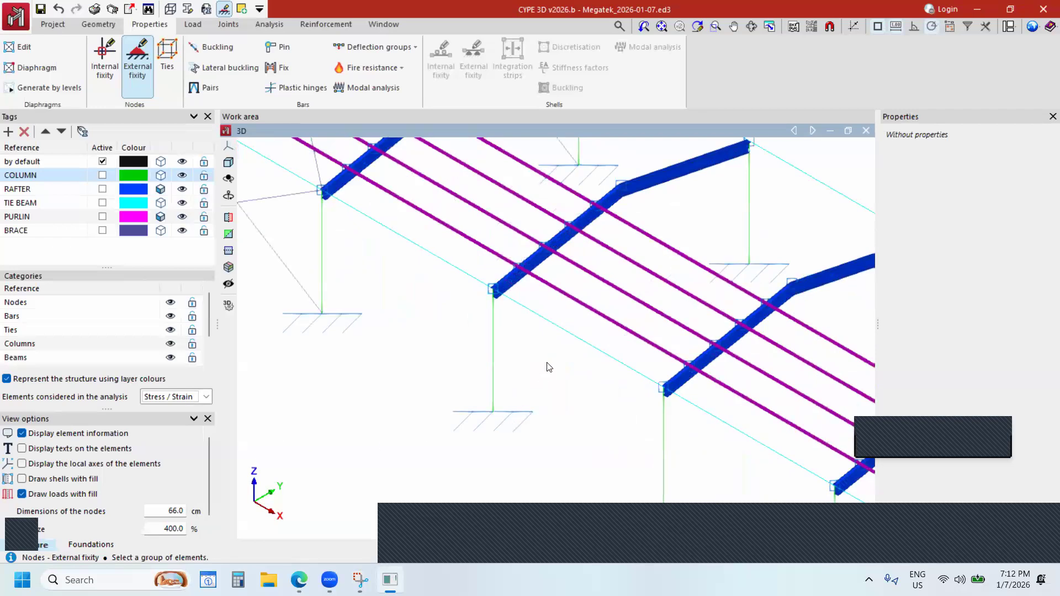
middle_click(656, 386)
middle_click(656, 386)
scroll(657, 383, "up", 2)
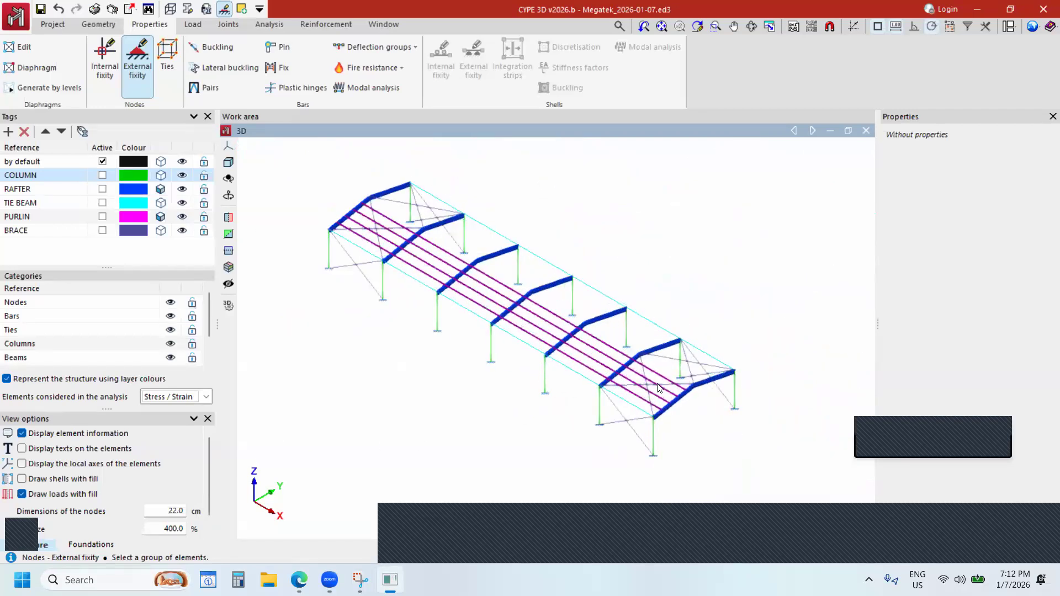
scroll(665, 369, "up", 2)
scroll(701, 285, "down", 1)
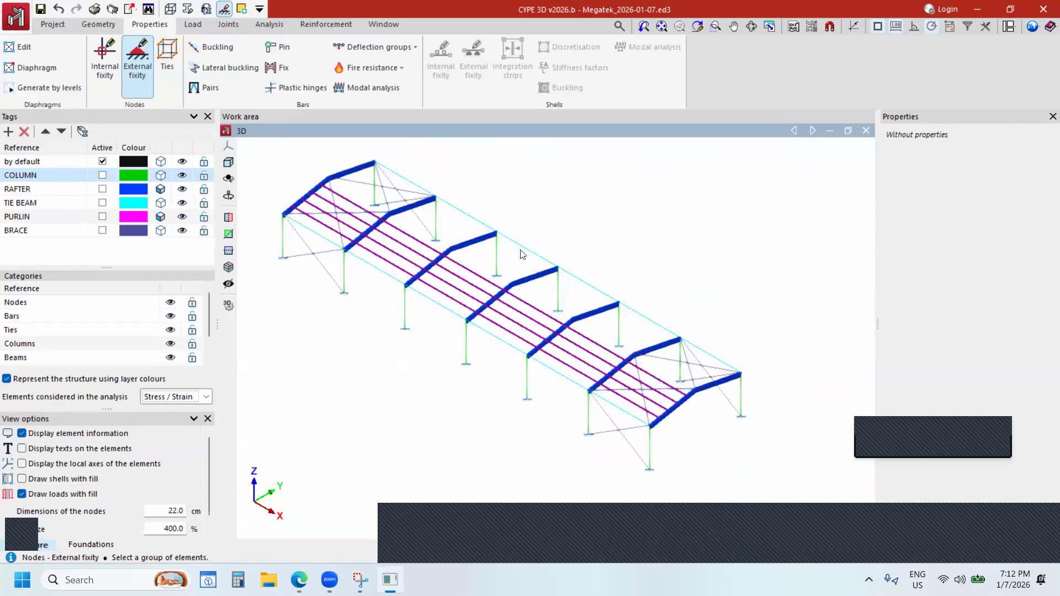
left_click(161, 190)
left_click(160, 216)
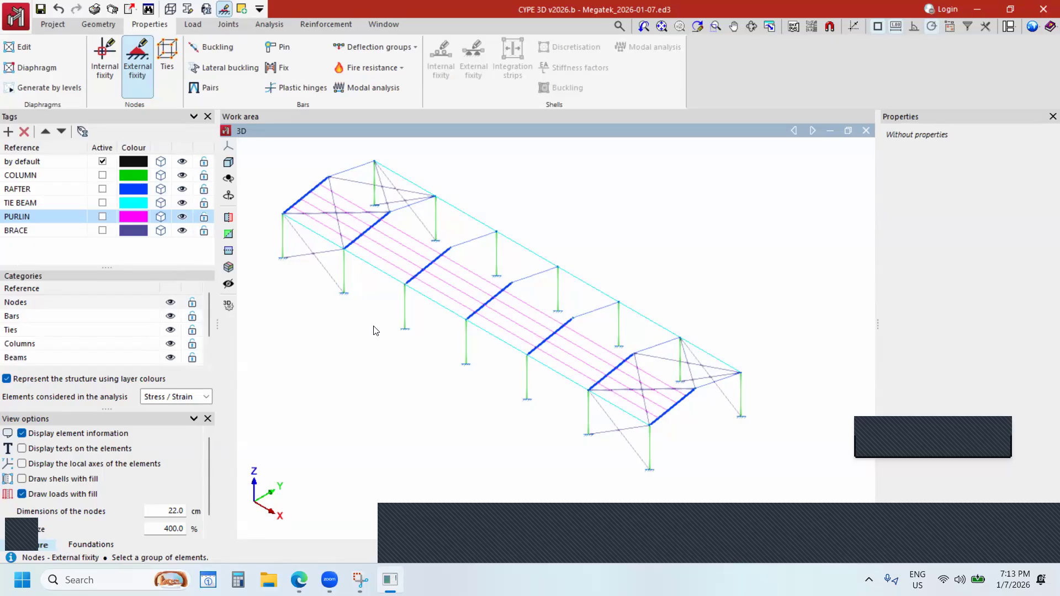
Start the Pin command for bars, try the Multiple selection type and return to Individual.
left_click(284, 50)
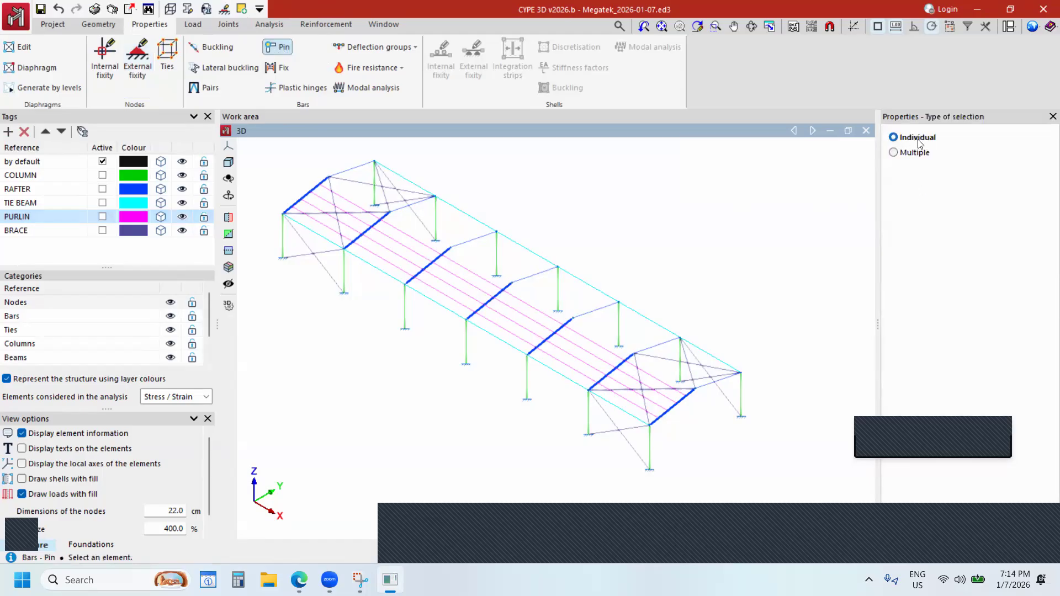
left_click(901, 154)
left_click(893, 137)
left_click(894, 153)
left_click(893, 138)
left_click(893, 152)
left_click(893, 138)
left_click(894, 154)
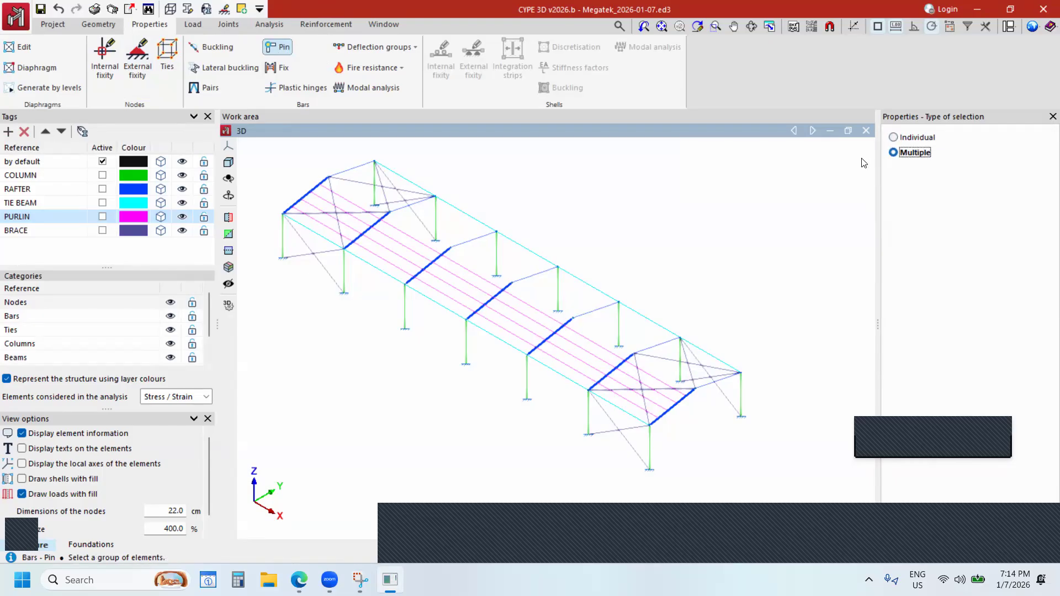
left_click(923, 138)
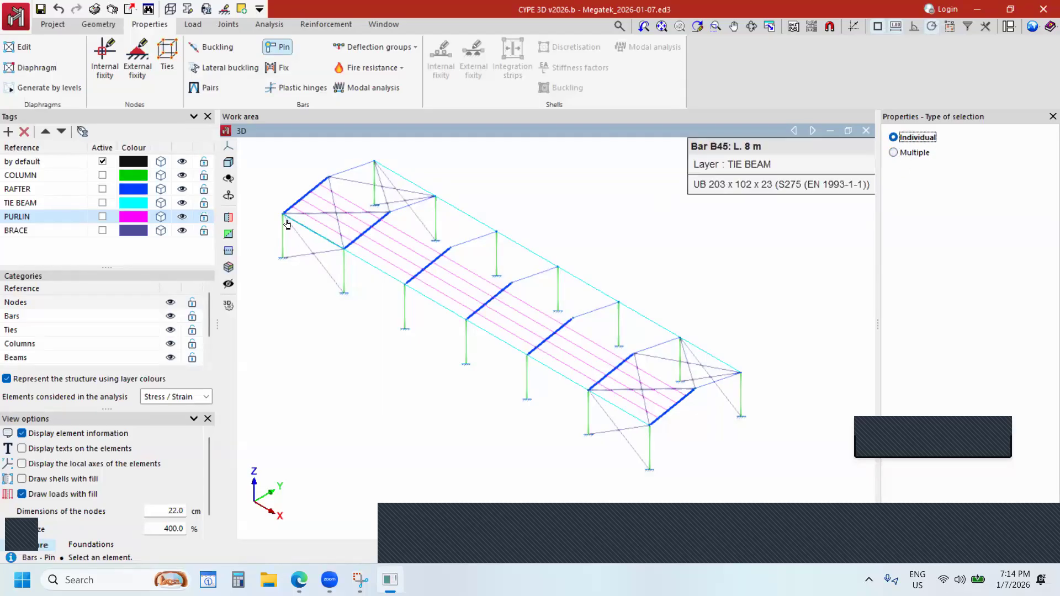
Pin the corner-column end of tie beam B45, temporarily displaying the TIE BEAM layer as solid sections.
scroll(386, 349, "up", 3)
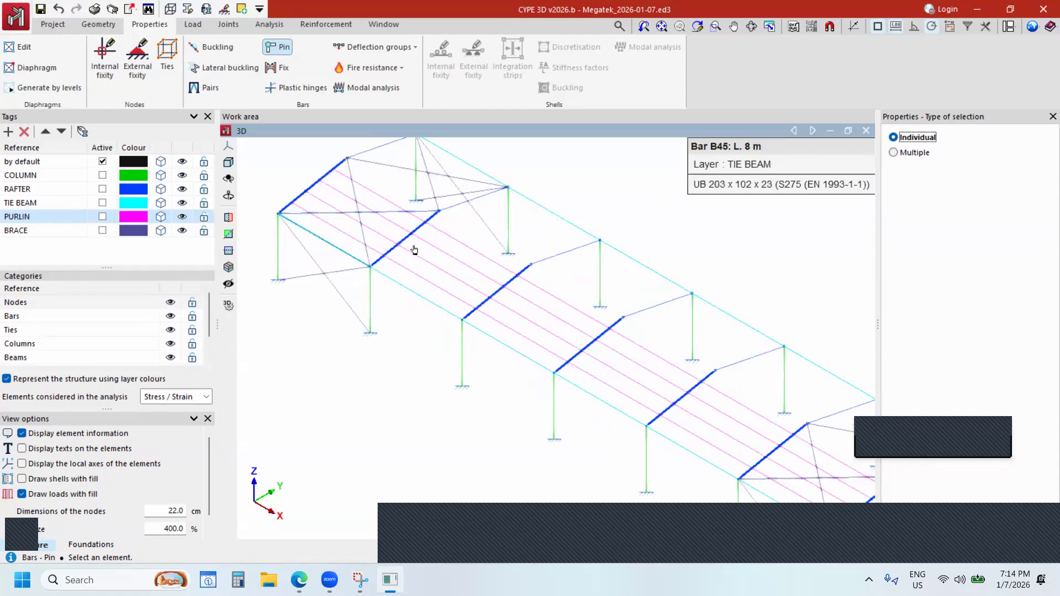
scroll(414, 250, "up", 4)
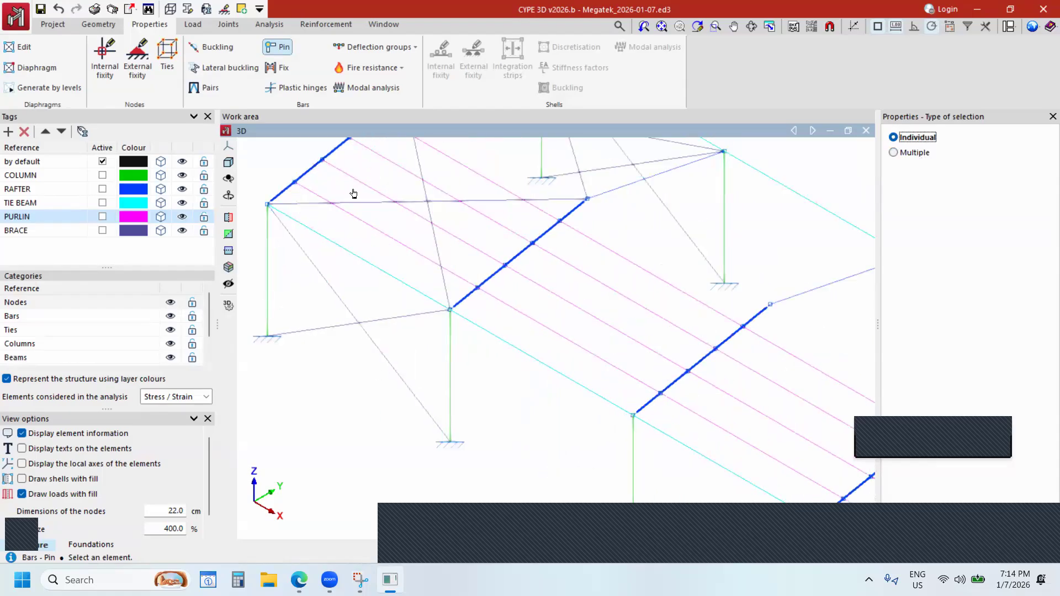
scroll(421, 215, "down", 3)
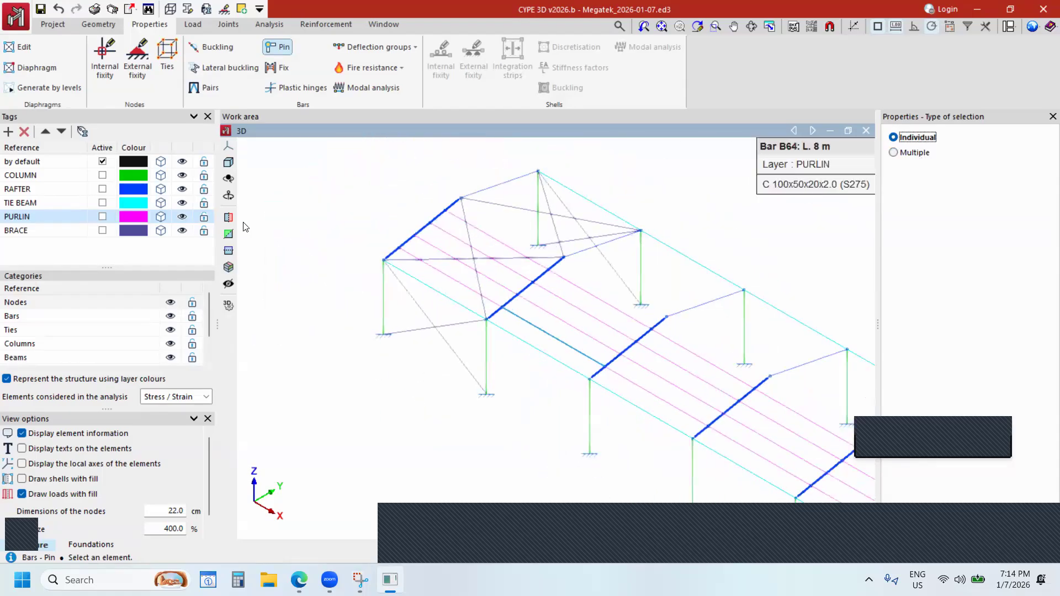
left_click(160, 203)
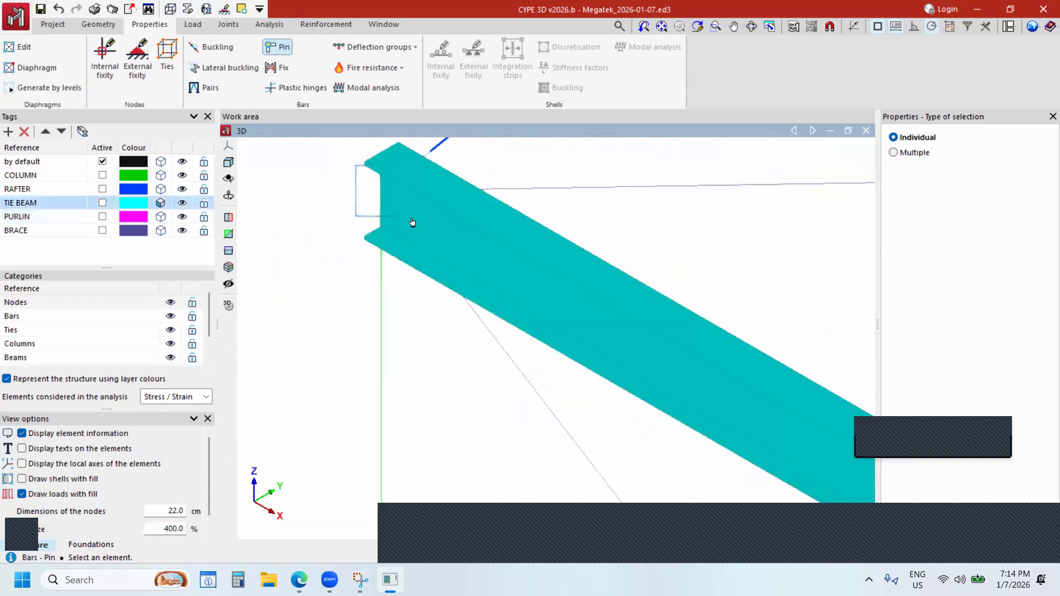
mouse_move(418, 218)
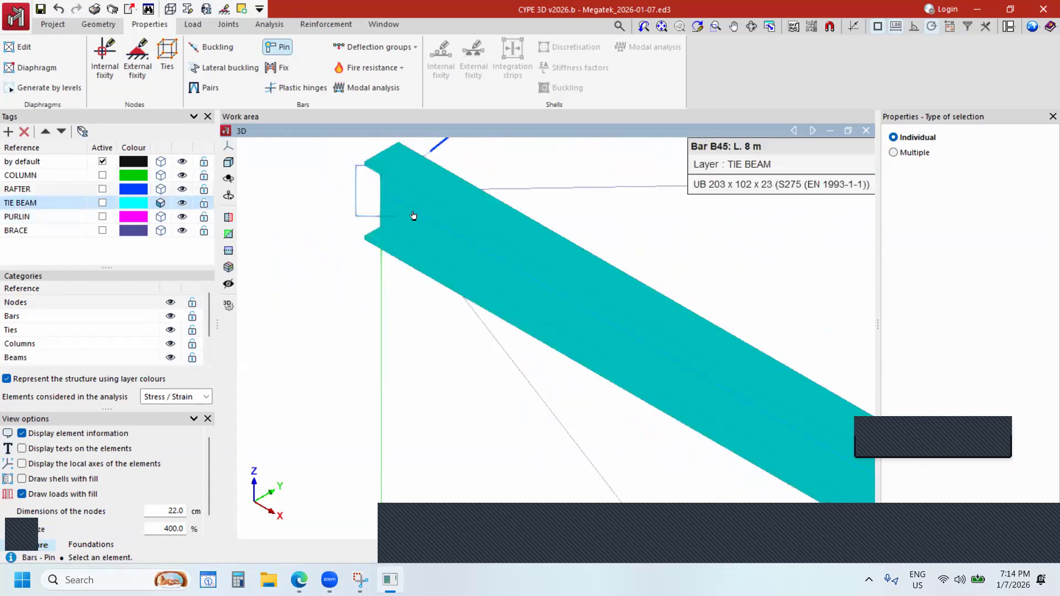
scroll(416, 217, "down", 2)
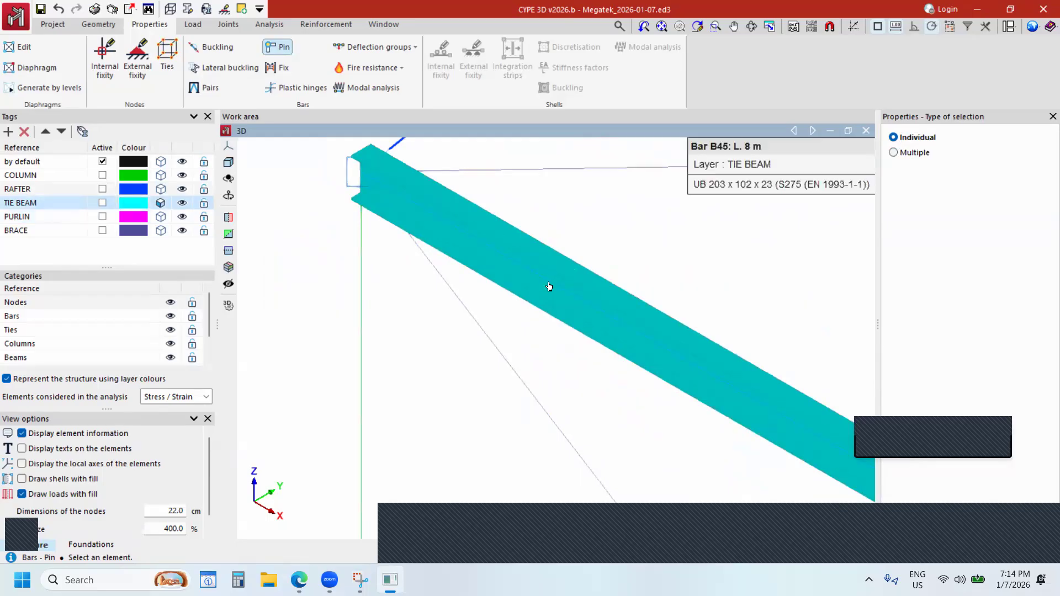
left_click(386, 190)
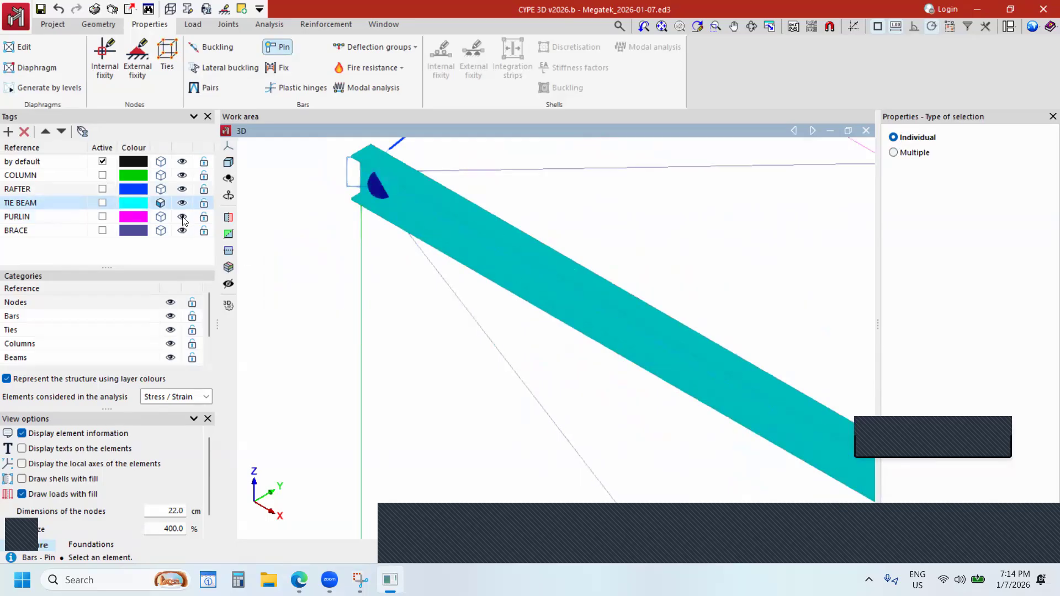
left_click(160, 203)
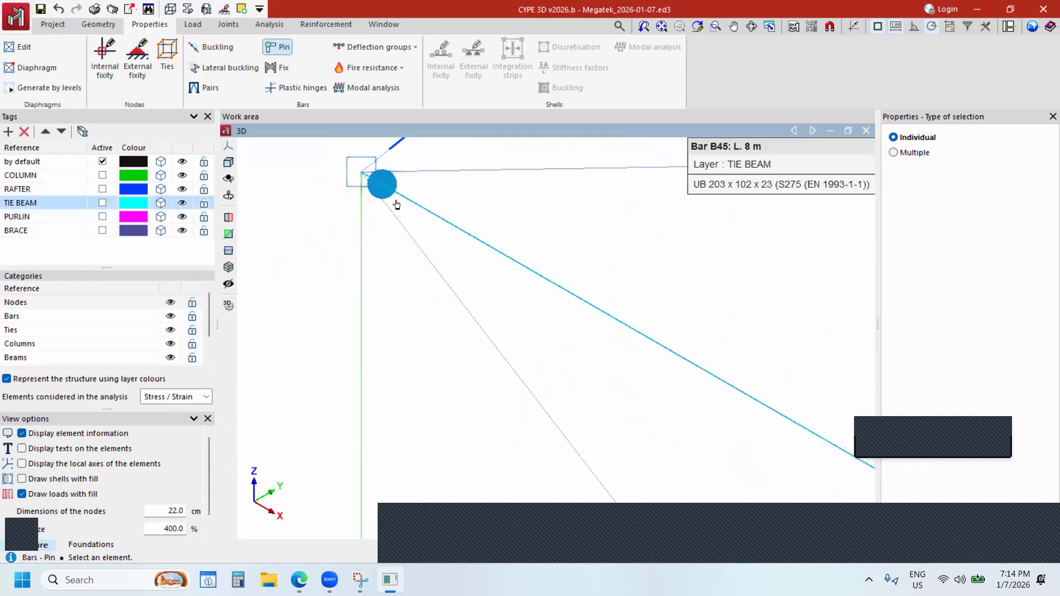
Pin the opposite end of tie beam B45, where it meets the second column.
scroll(383, 191, "down", 2)
scroll(591, 290, "down", 2)
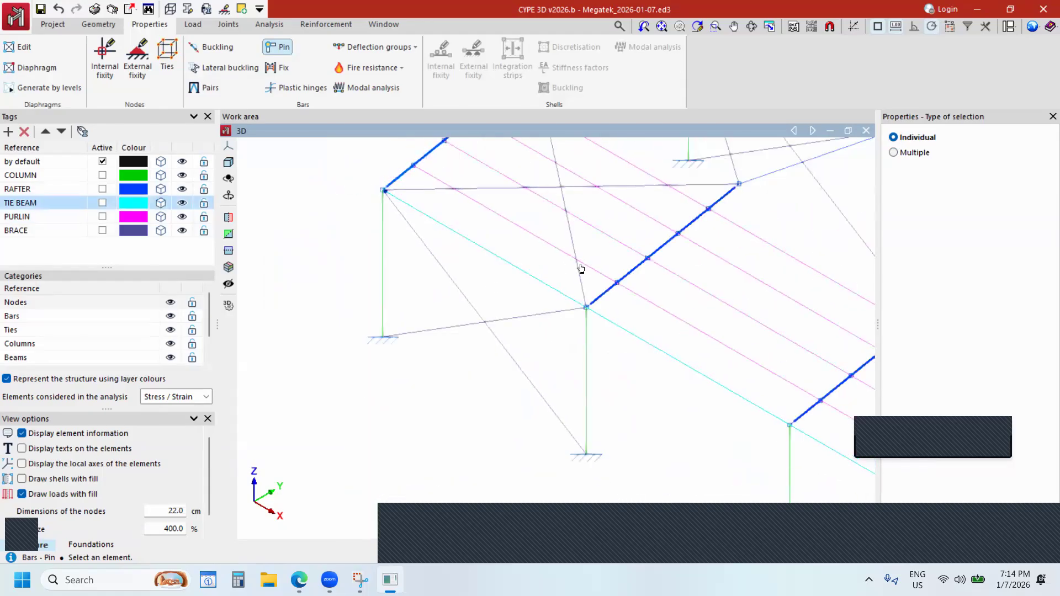
scroll(581, 269, "up", 2)
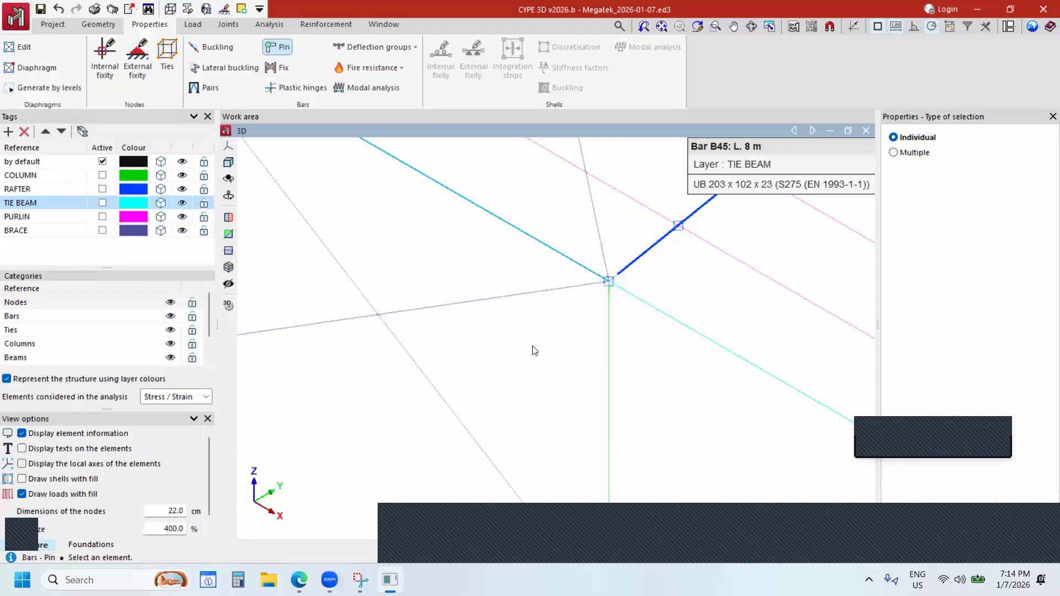
left_click(601, 266)
scroll(604, 284, "up", 2)
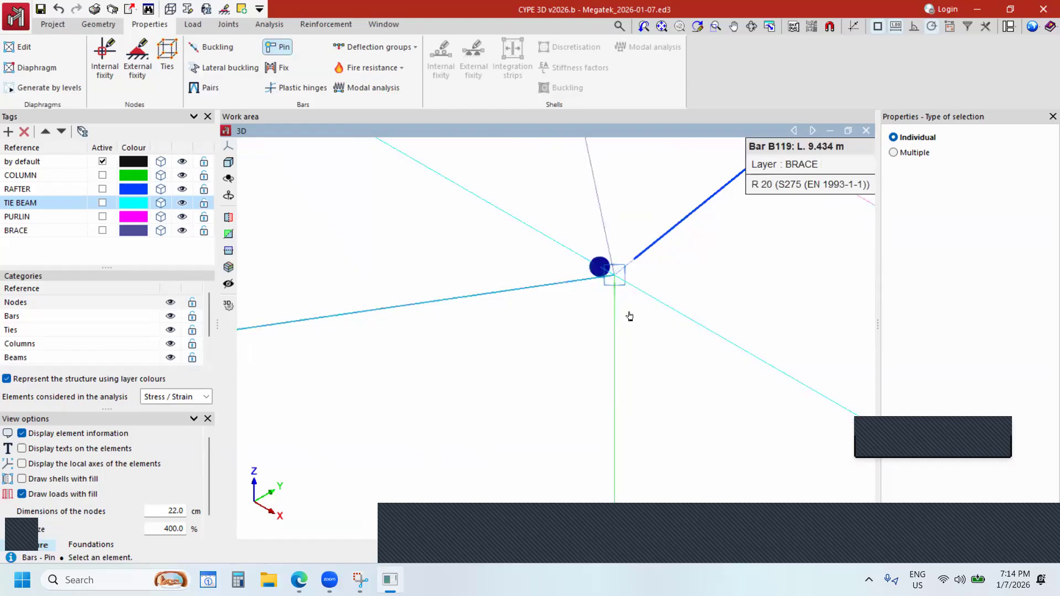
Pin both ends of the adjacent tie beam B46, between the second and third columns.
scroll(596, 298, "down", 3)
scroll(601, 293, "down", 4)
scroll(601, 298, "up", 3)
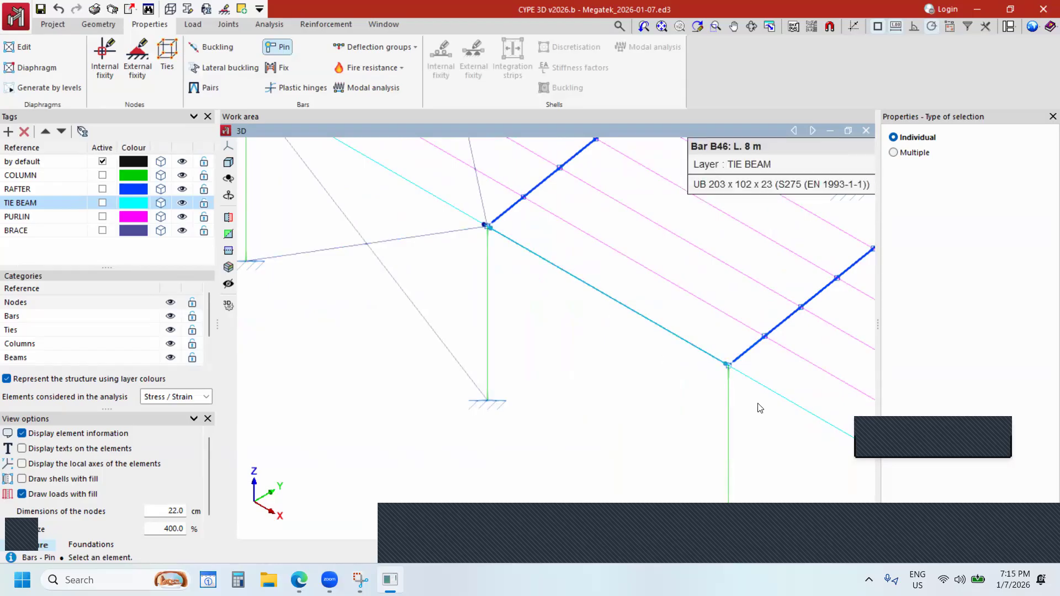
scroll(430, 180, "up", 2)
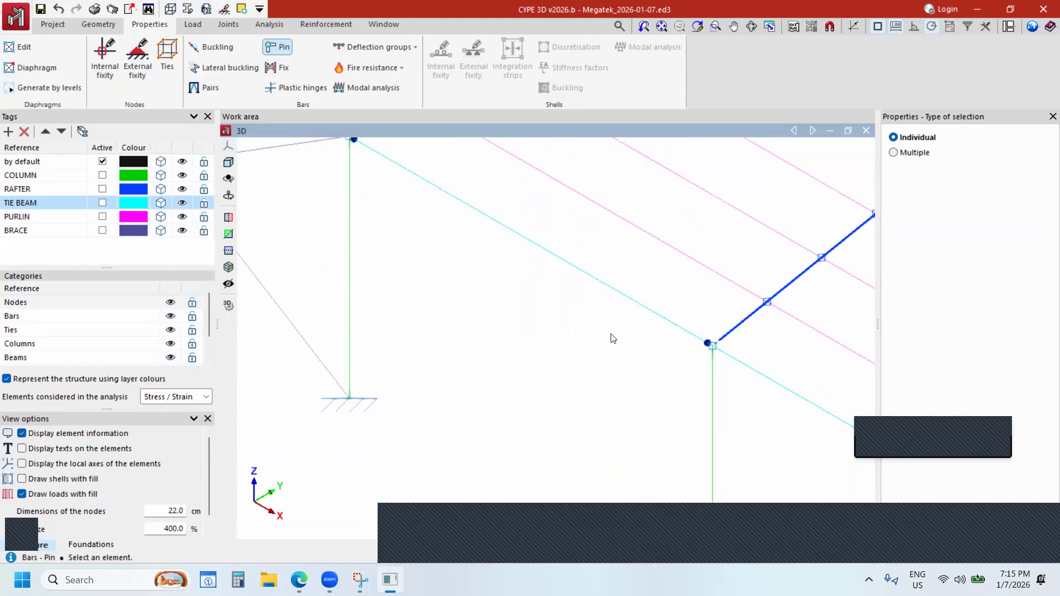
scroll(610, 336, "down", 4)
scroll(669, 382, "down", 3)
scroll(669, 380, "up", 3)
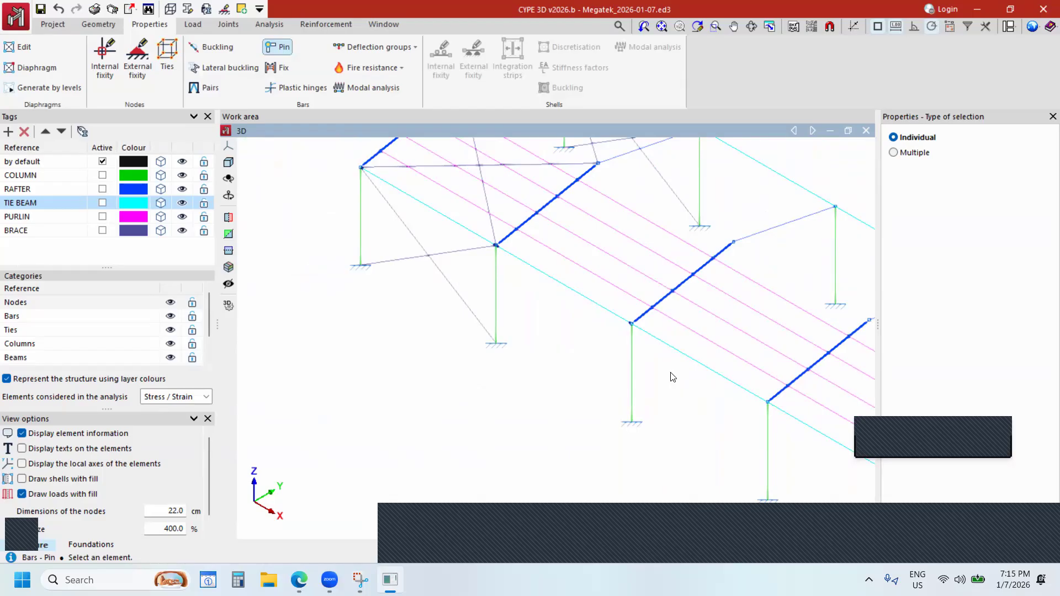
Remove the pins of tie beams B45 and B46 on both sides of the second column's eave node.
scroll(556, 289, "up", 5)
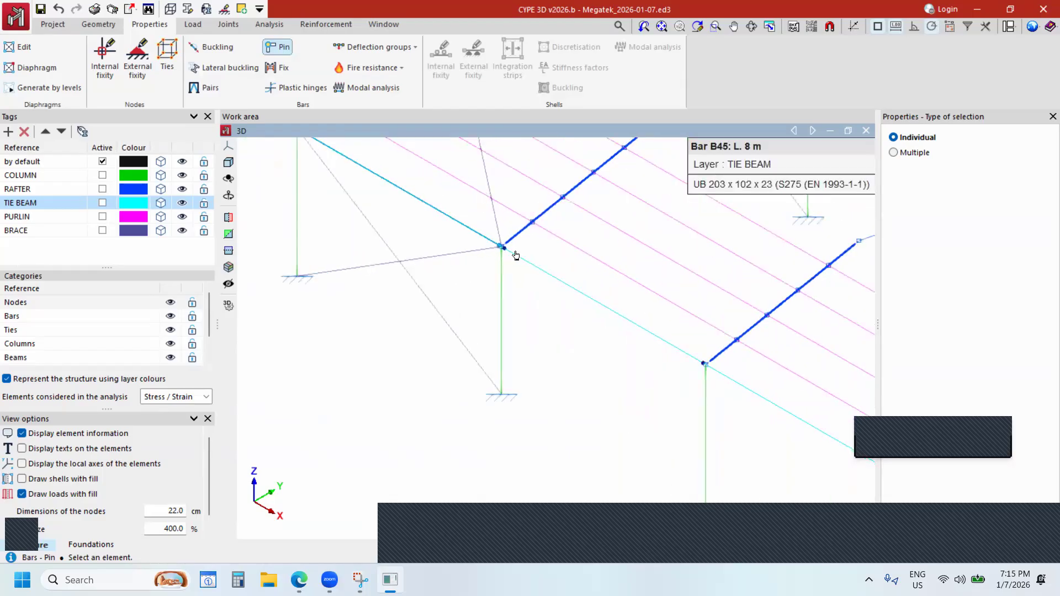
scroll(487, 220, "up", 3)
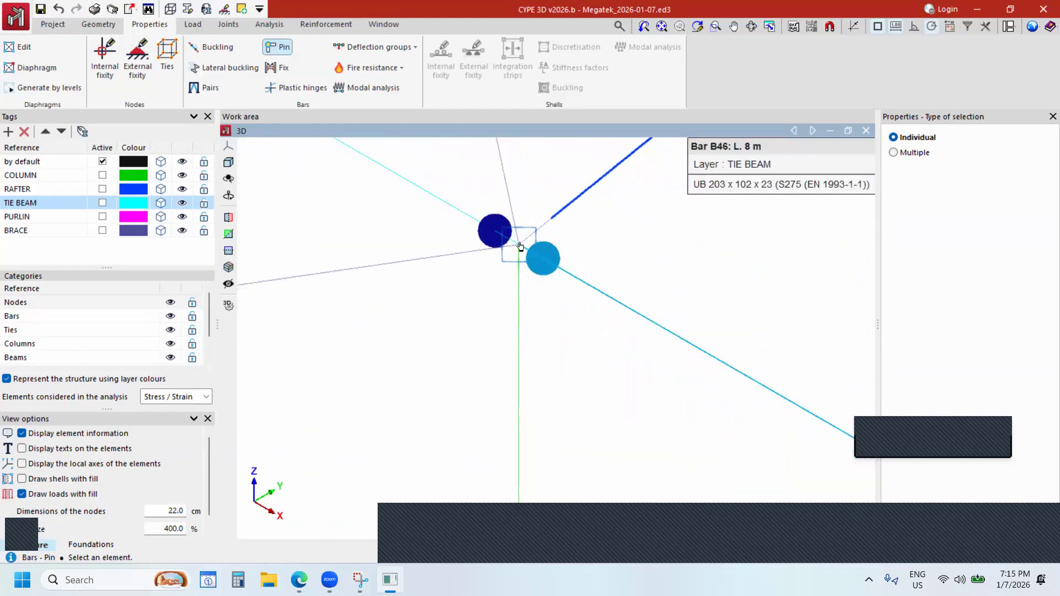
left_click(571, 280)
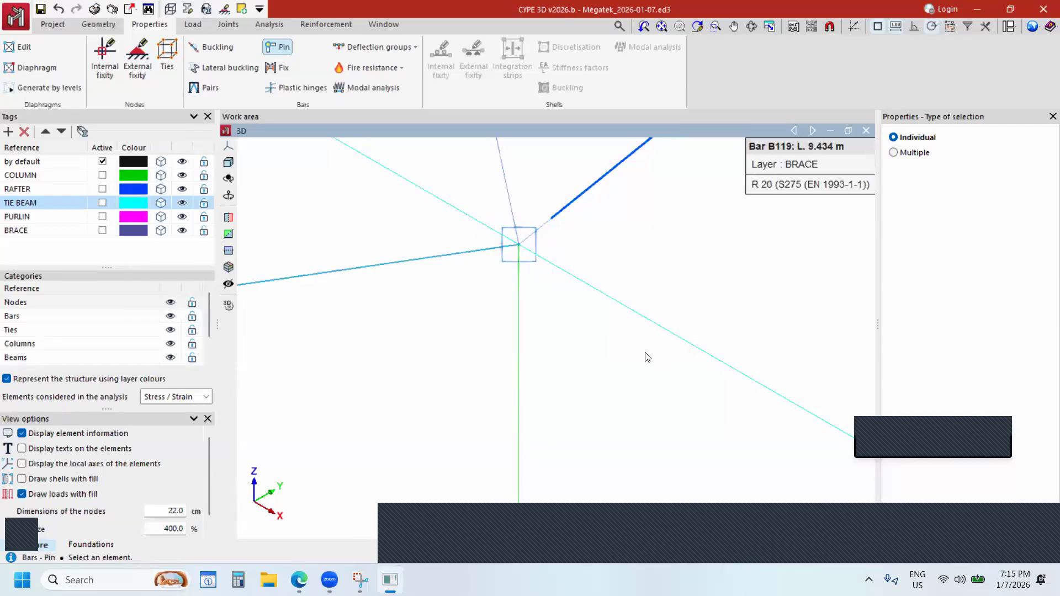
scroll(637, 354, "down", 2)
scroll(667, 366, "down", 4)
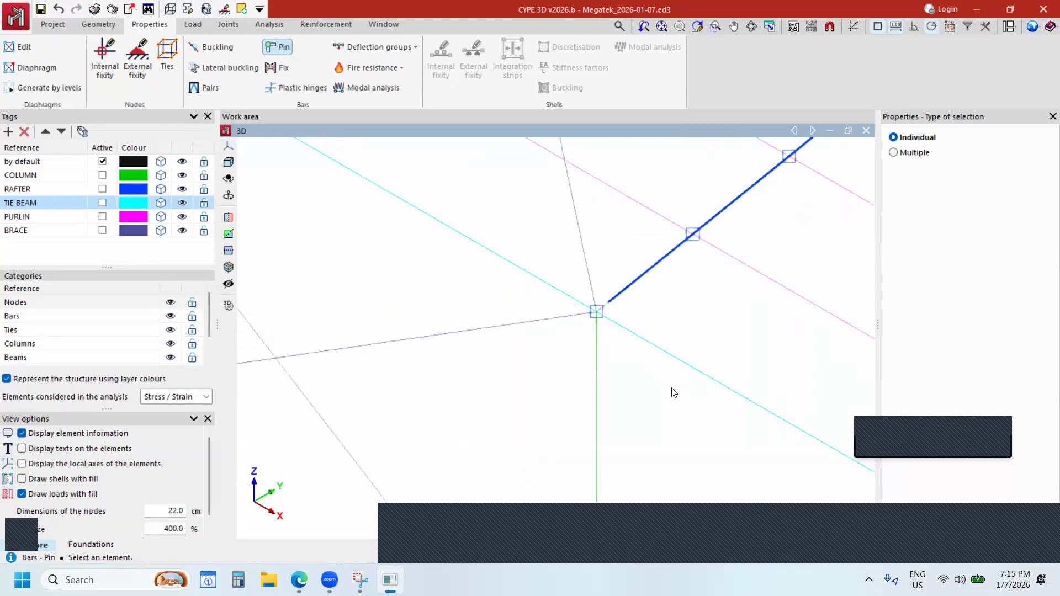
scroll(586, 302, "down", 6)
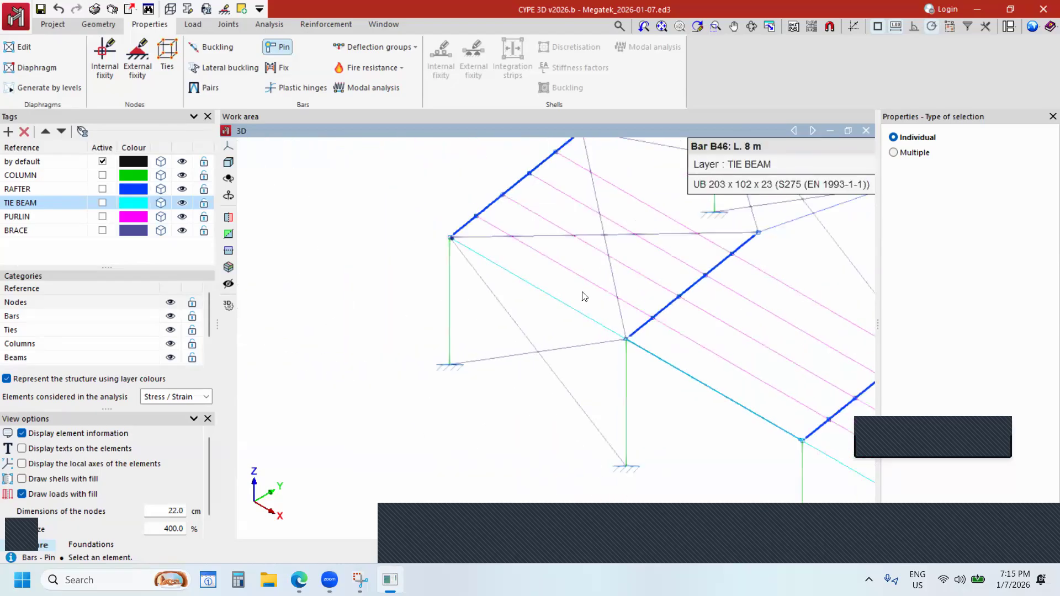
scroll(654, 388, "up", 4)
scroll(647, 380, "up", 3)
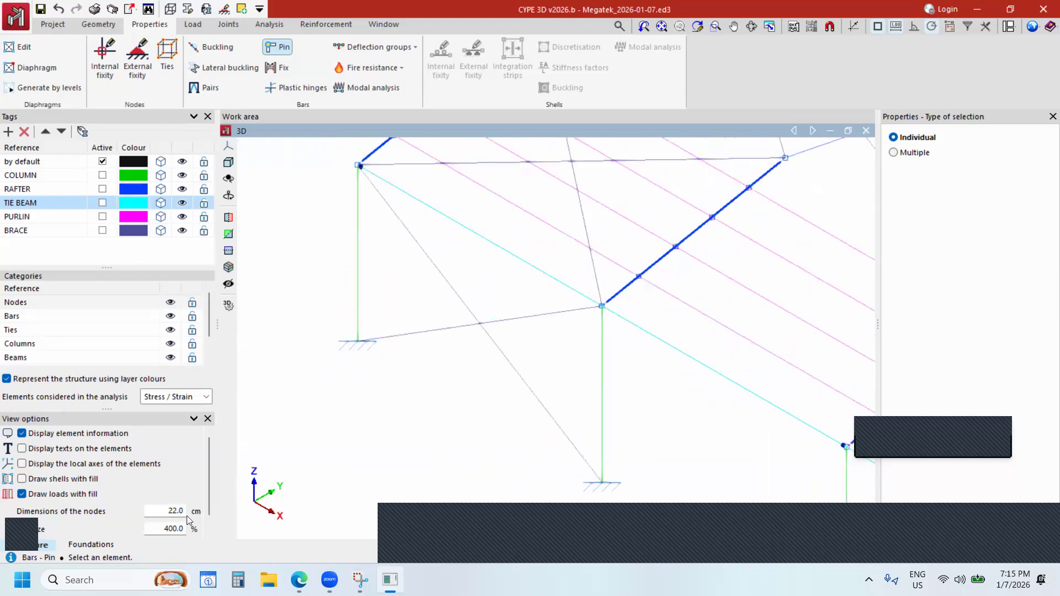
Pin both ends of all remaining tie beams on both eaves, from B47 onwards, as one multiple selection.
scroll(651, 383, "down", 2)
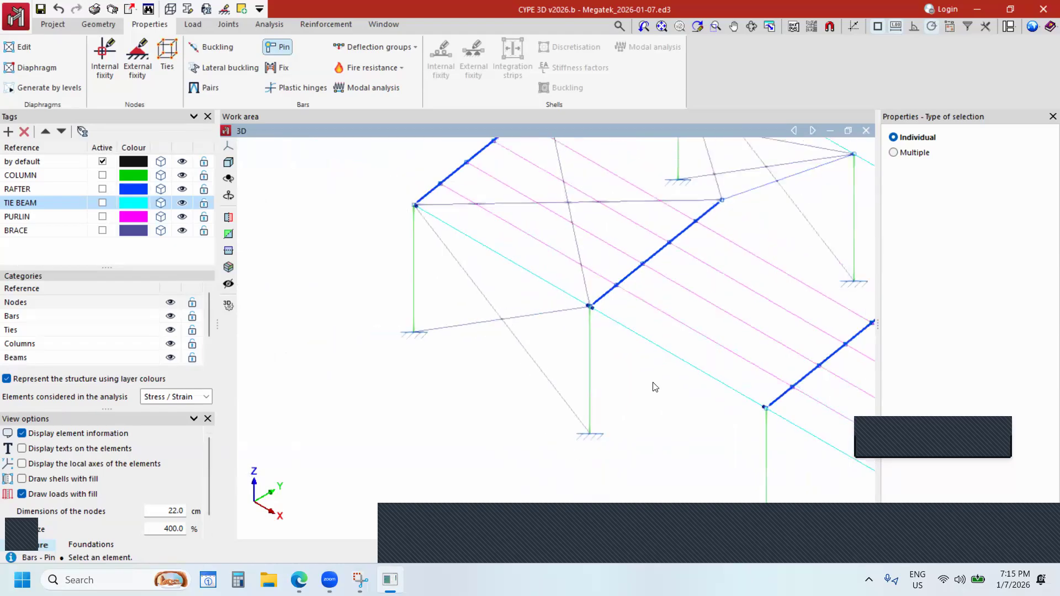
scroll(653, 388, "down", 3)
scroll(656, 384, "up", 5)
scroll(659, 383, "down", 3)
scroll(658, 384, "down", 3)
middle_click_drag(733, 352, 577, 256)
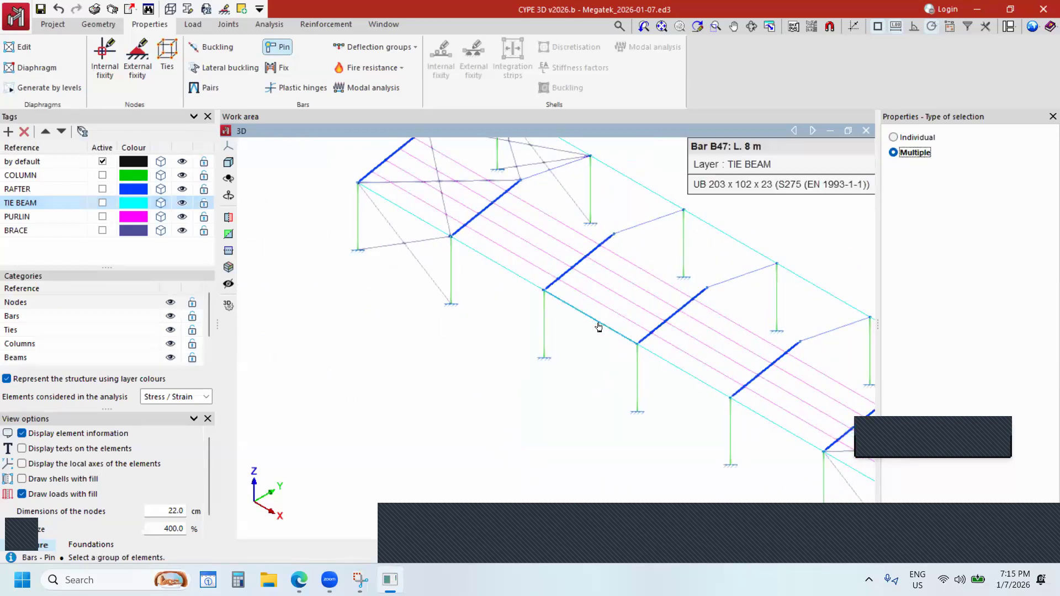
scroll(695, 369, "down", 3)
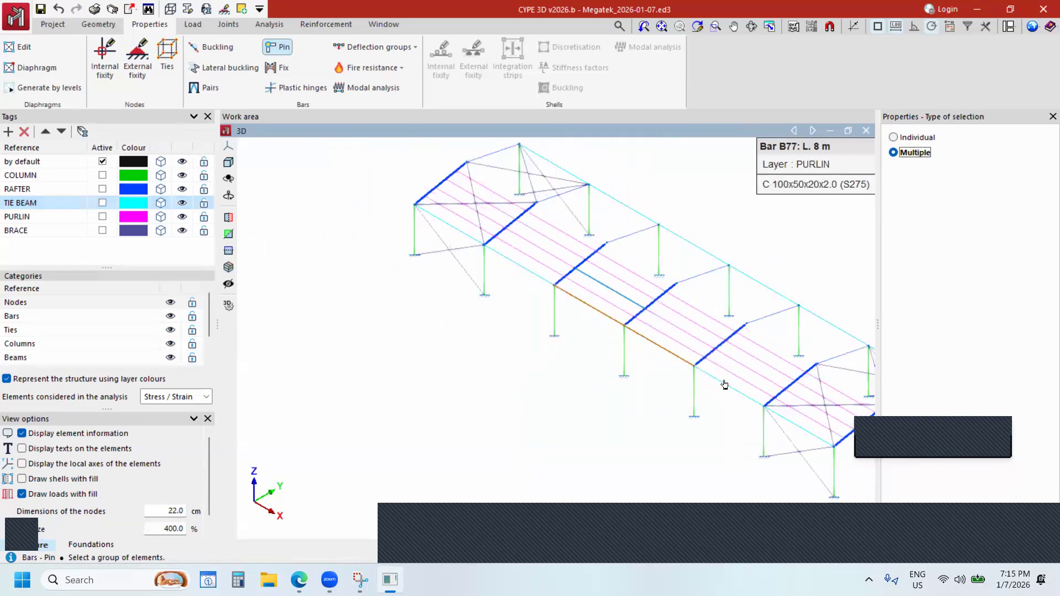
left_click(739, 387)
left_click(823, 344)
left_click(772, 313)
left_click(690, 265)
left_click(665, 251)
left_click(614, 221)
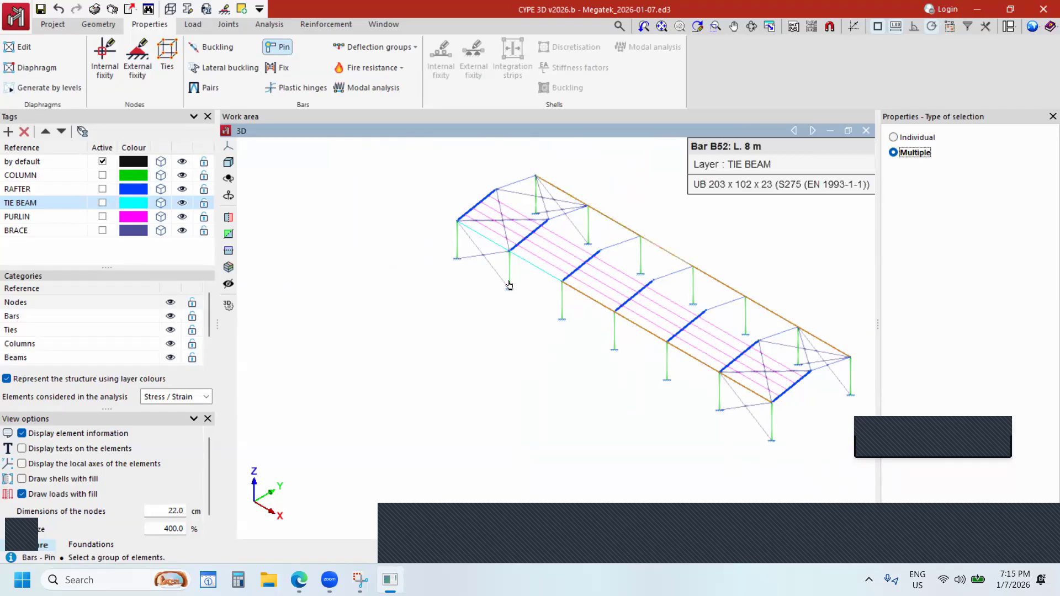
scroll(552, 279, "up", 3)
scroll(545, 274, "up", 1)
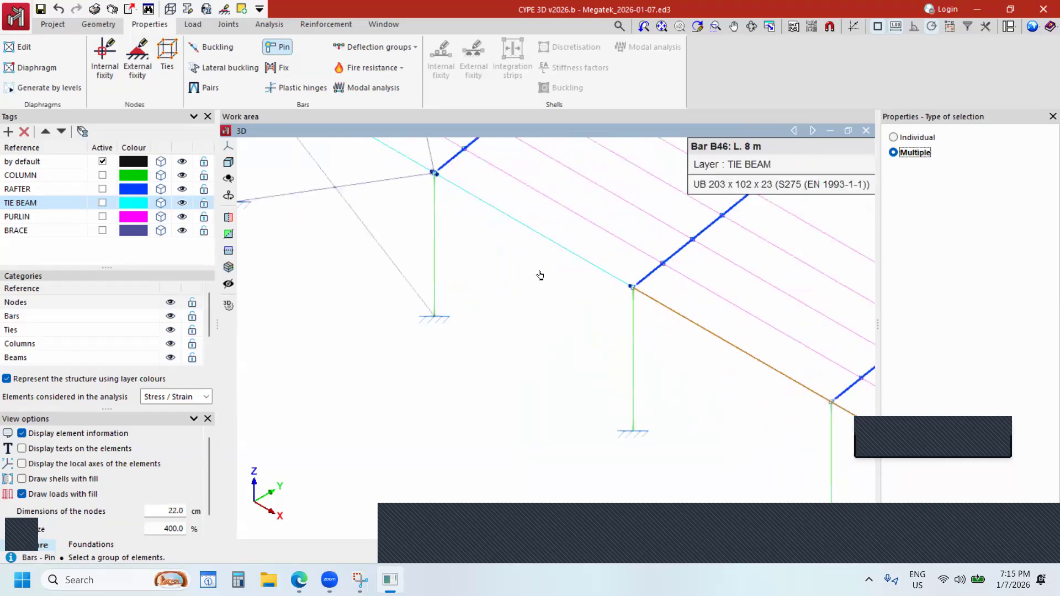
scroll(745, 215, "down", 4)
scroll(746, 215, "down", 2)
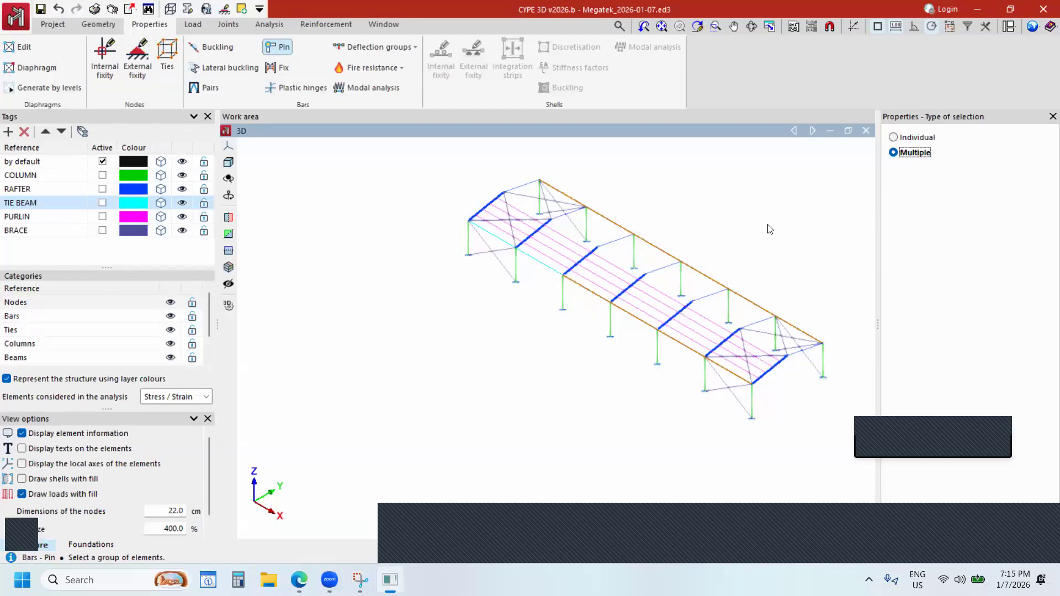
right_click(799, 235)
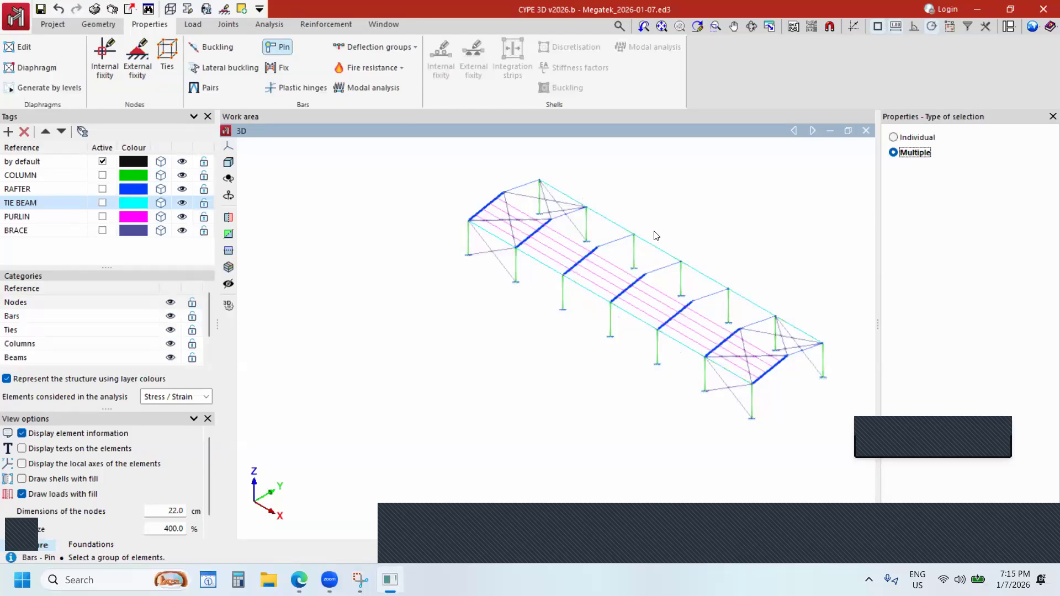
Enlarge the displayed node dimensions to 77 cm and check the pins along both tie-beam lines.
scroll(656, 236, "up", 2)
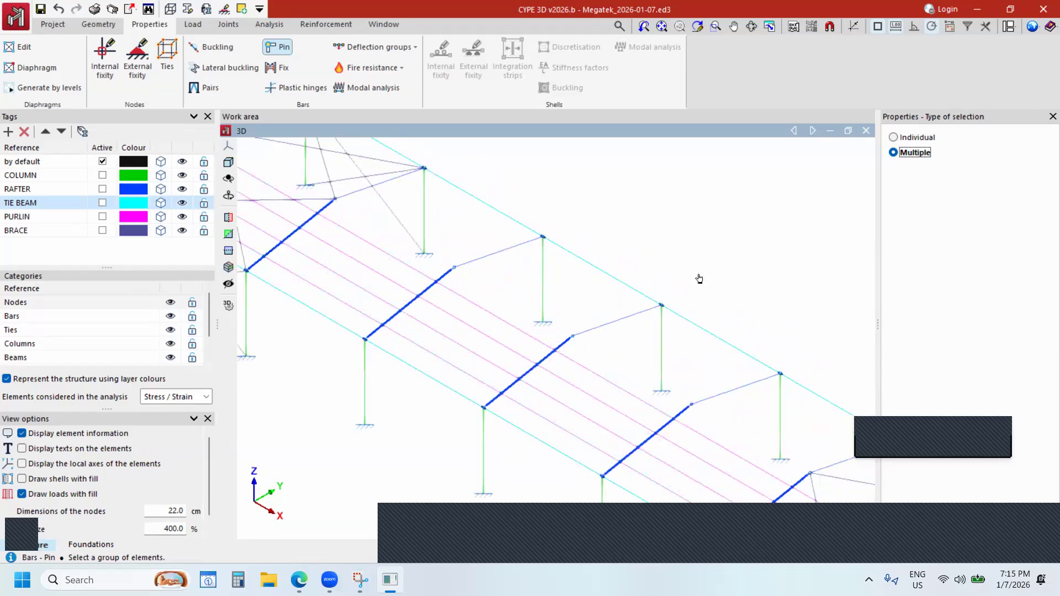
key("Tab")
type("77")
key("Return")
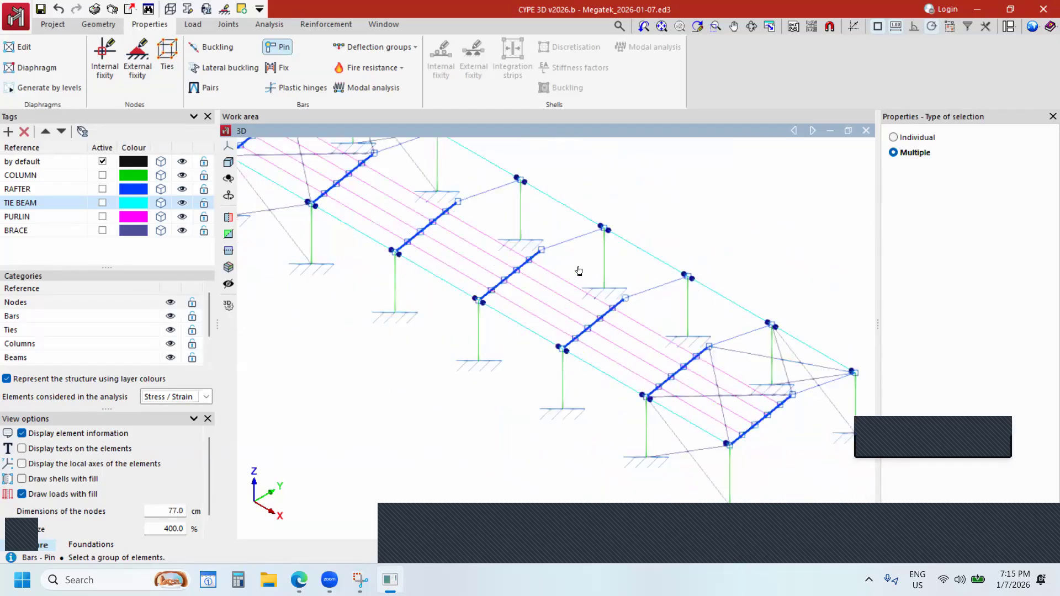
scroll(580, 272, "down", 2)
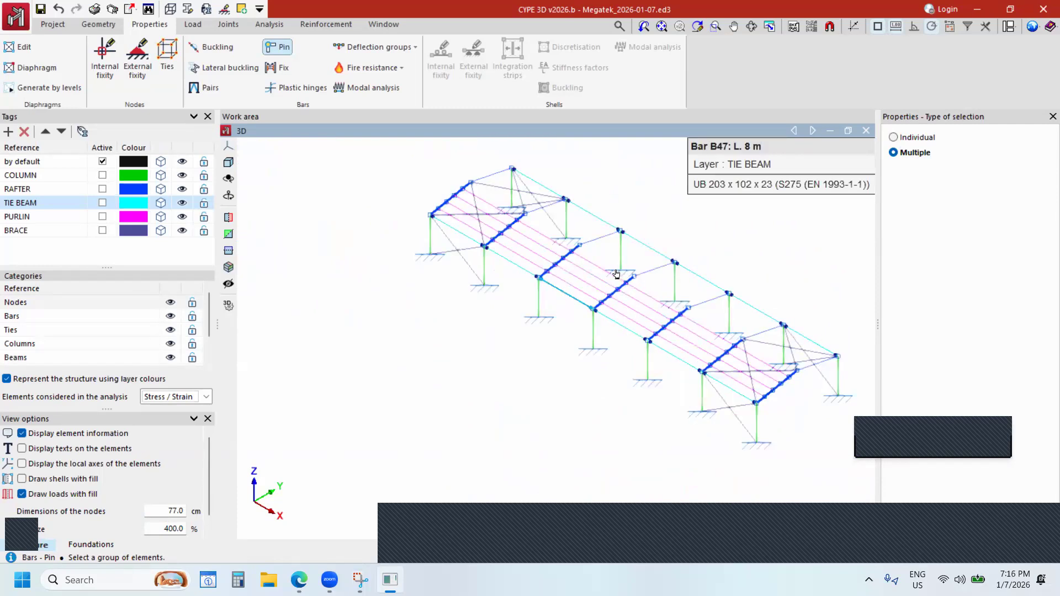
scroll(618, 274, "up", 2)
scroll(580, 269, "up", 1)
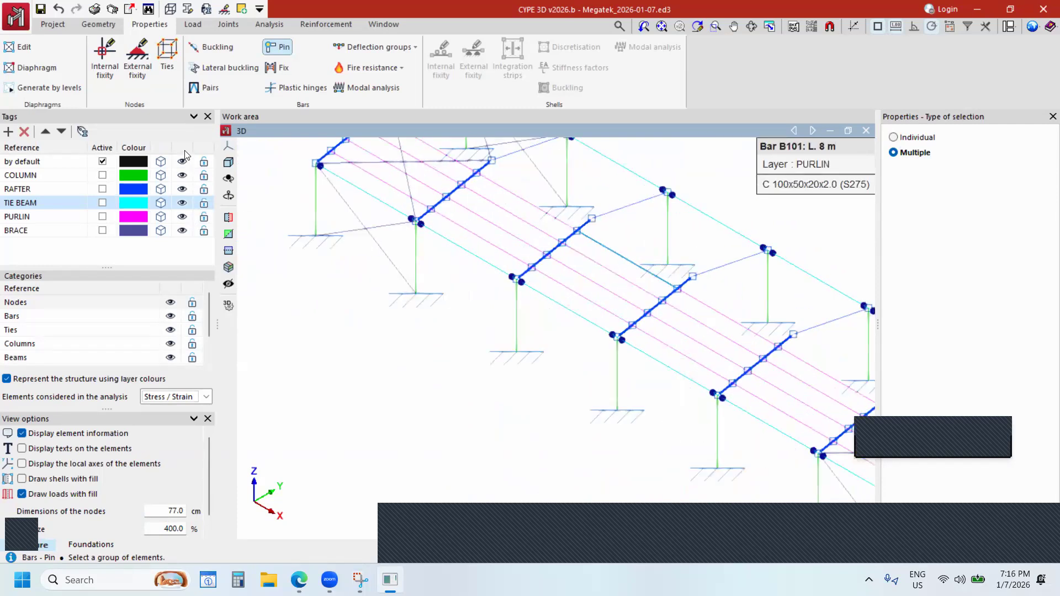
Isolate the PURLIN layer and pin both ends of all the purlins as one group.
scroll(614, 272, "down", 2)
left_click(182, 148)
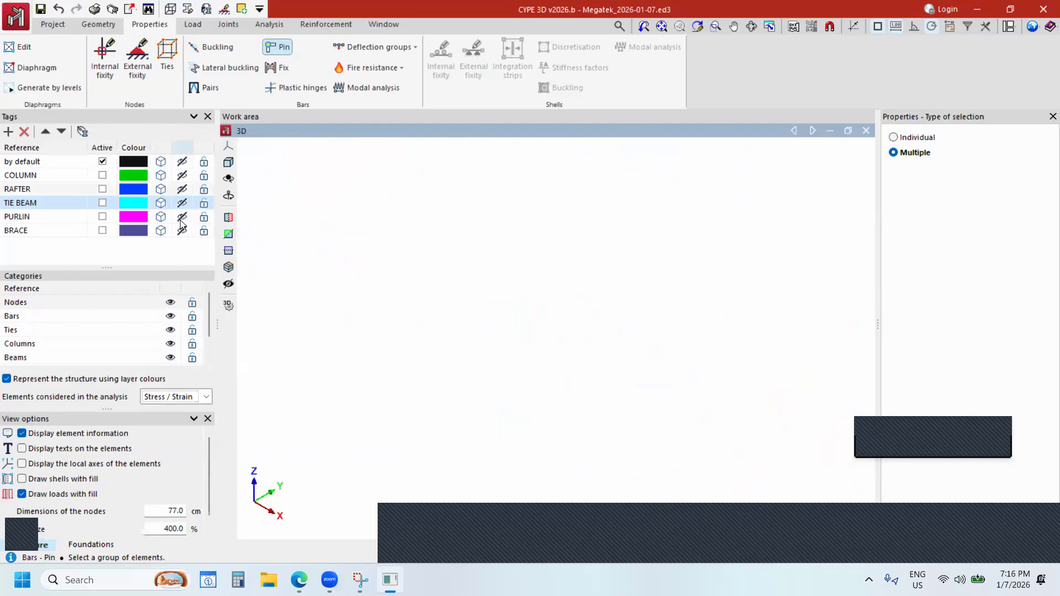
left_click(183, 216)
scroll(458, 200, "down", 1)
left_click(458, 201)
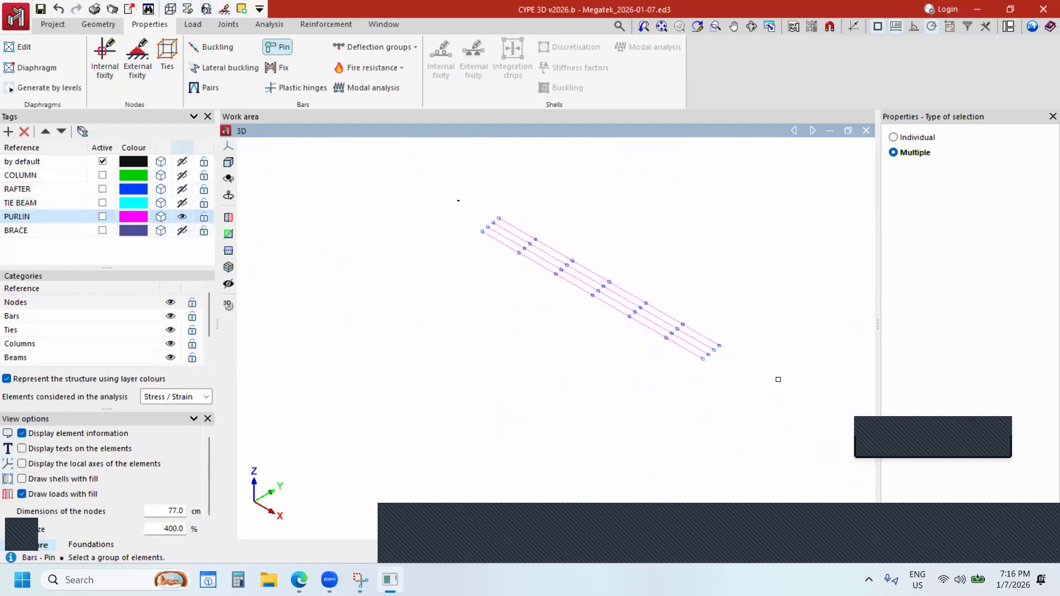
left_click(782, 382)
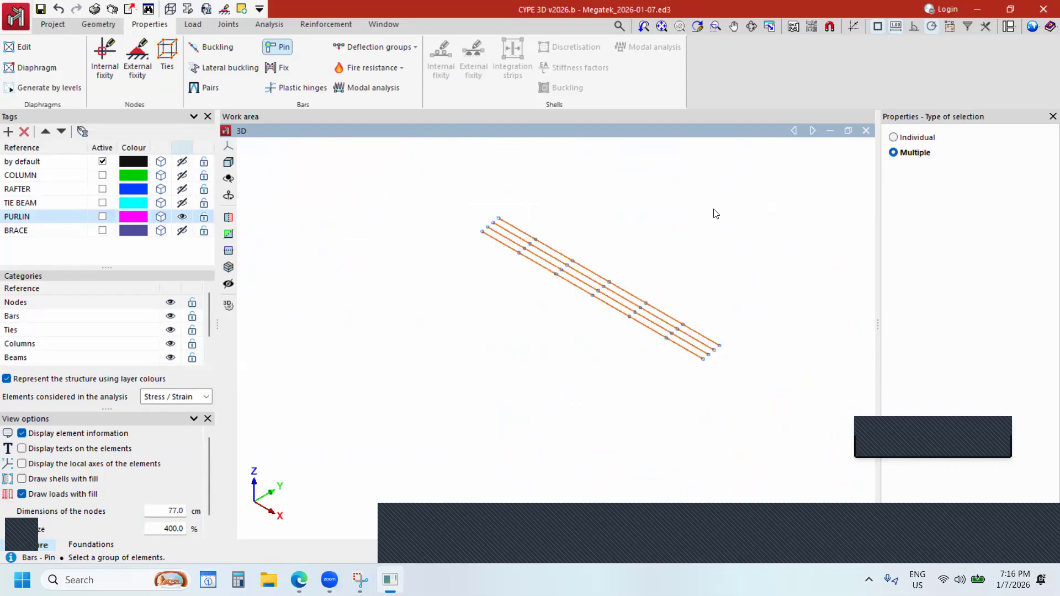
right_click(684, 274)
scroll(583, 283, "up", 2)
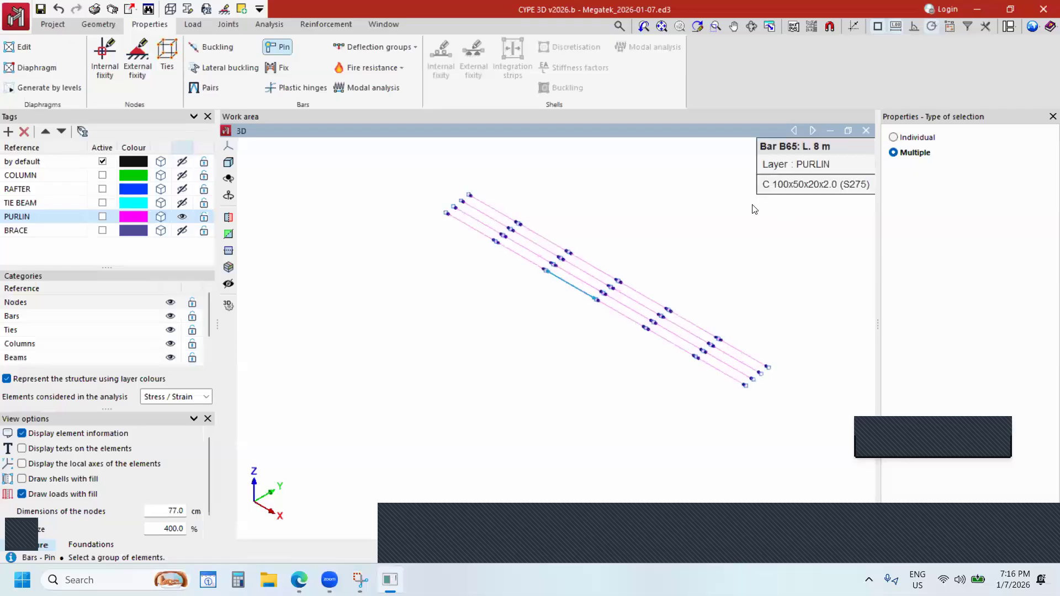
scroll(601, 270, "up", 3)
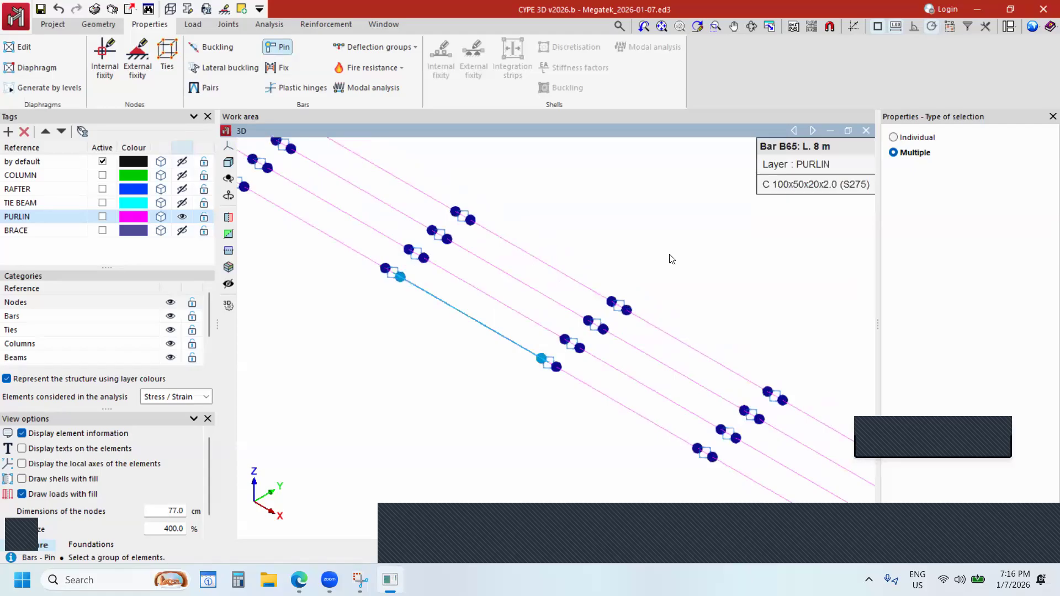
scroll(673, 271, "down", 4)
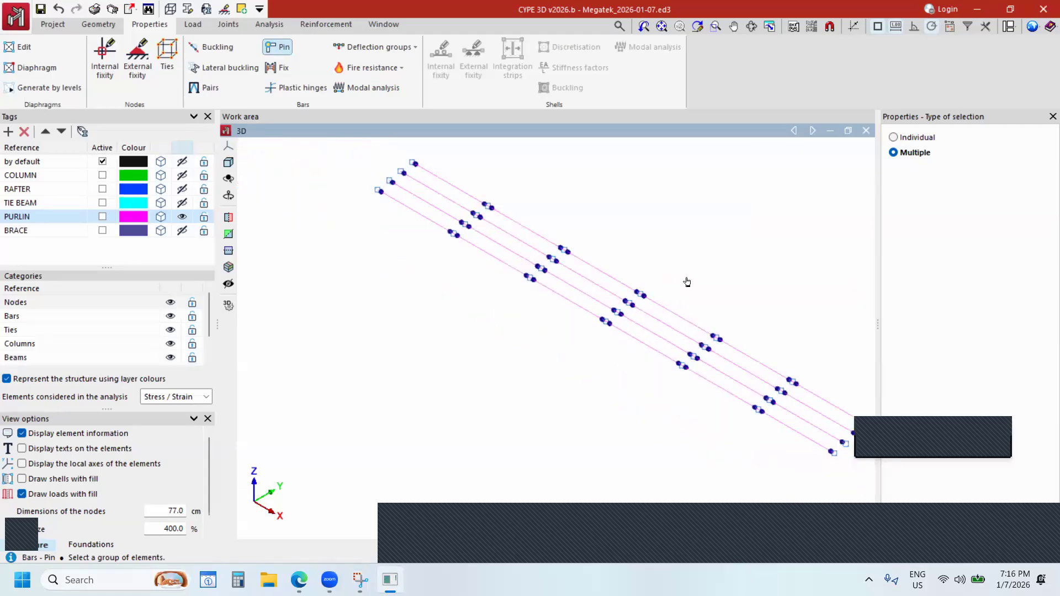
Show all layers again and set the displayed node dimensions to 22 cm.
scroll(693, 293, "up", 2)
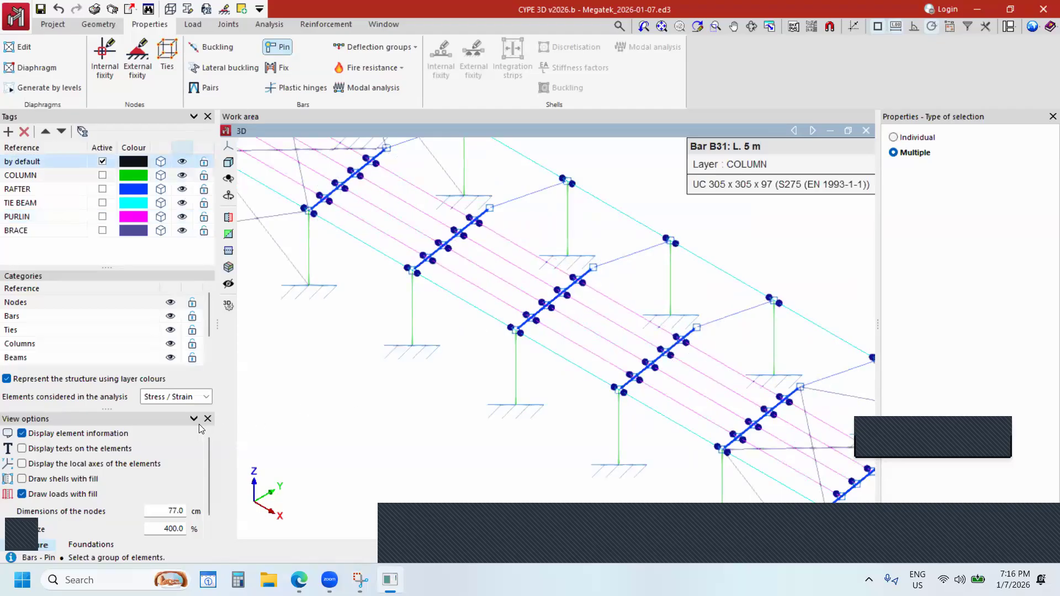
scroll(612, 304, "down", 2)
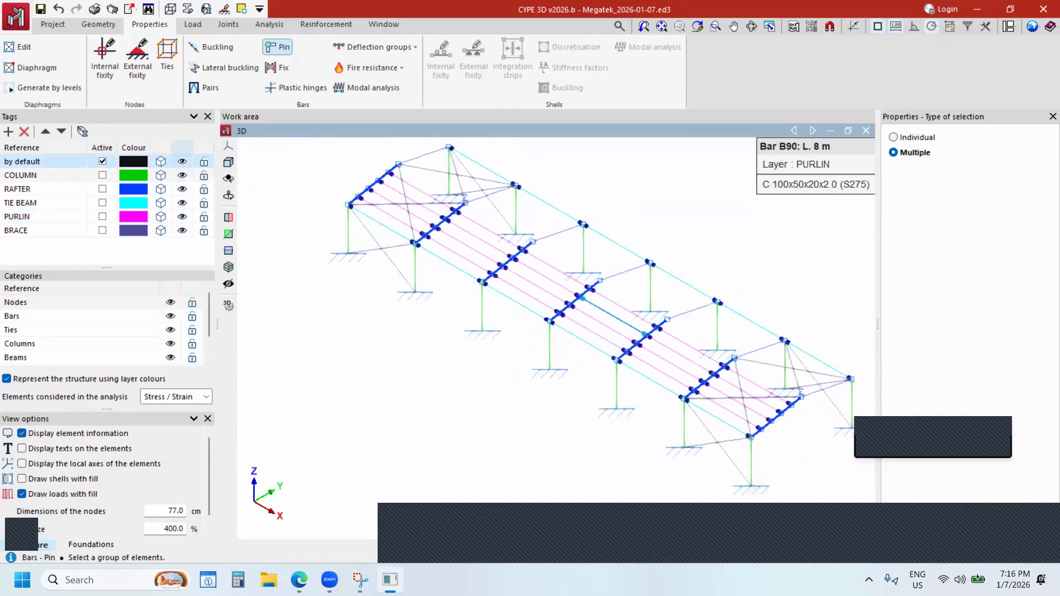
left_click(178, 511)
type("22")
key("Return")
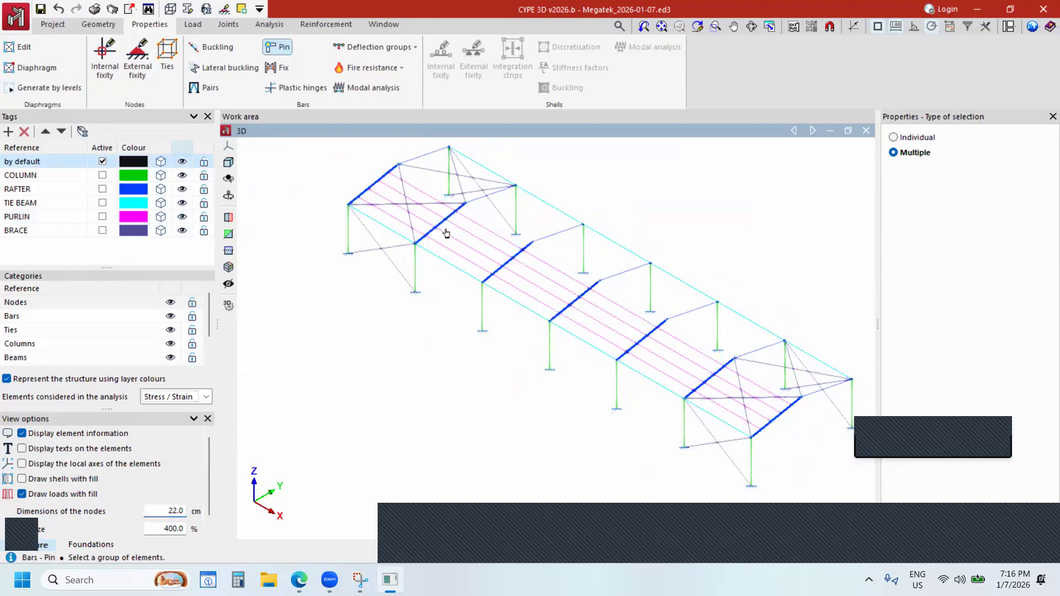
scroll(516, 272, "up", 1)
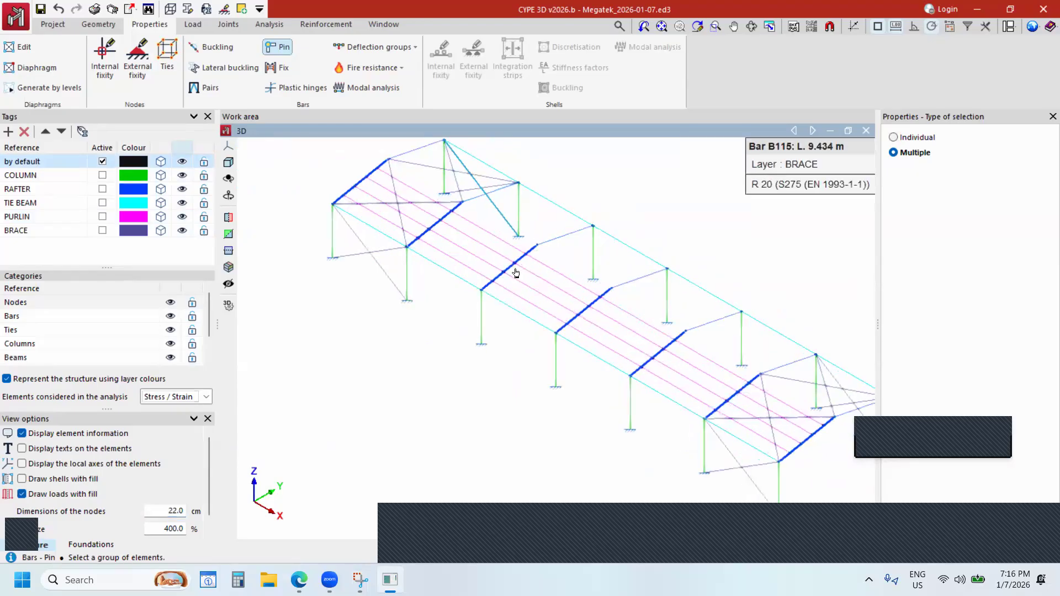
scroll(497, 291, "up", 2)
scroll(259, 254, "up", 2)
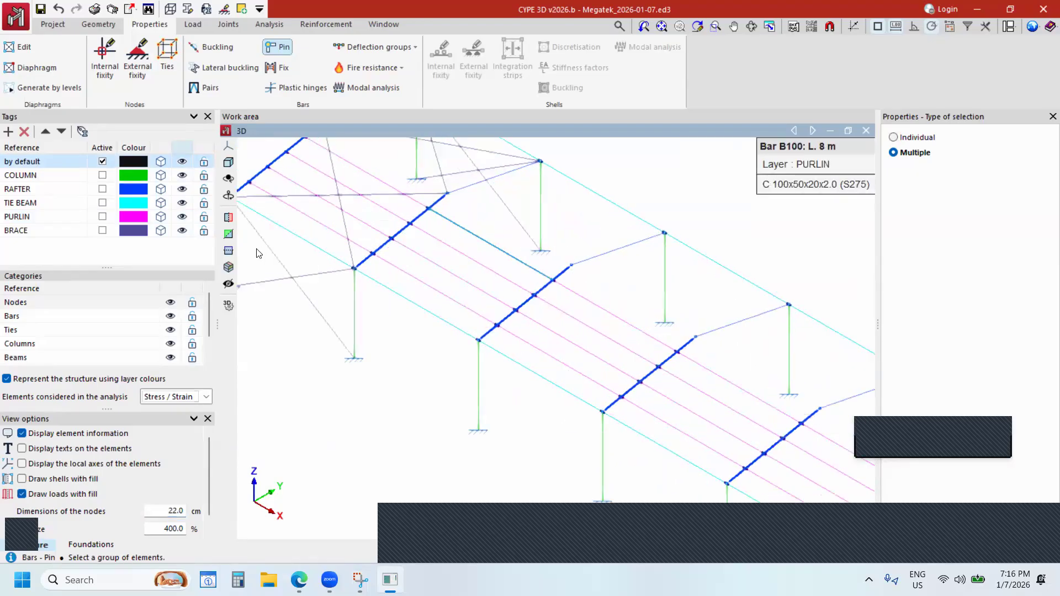
scroll(354, 260, "up", 1)
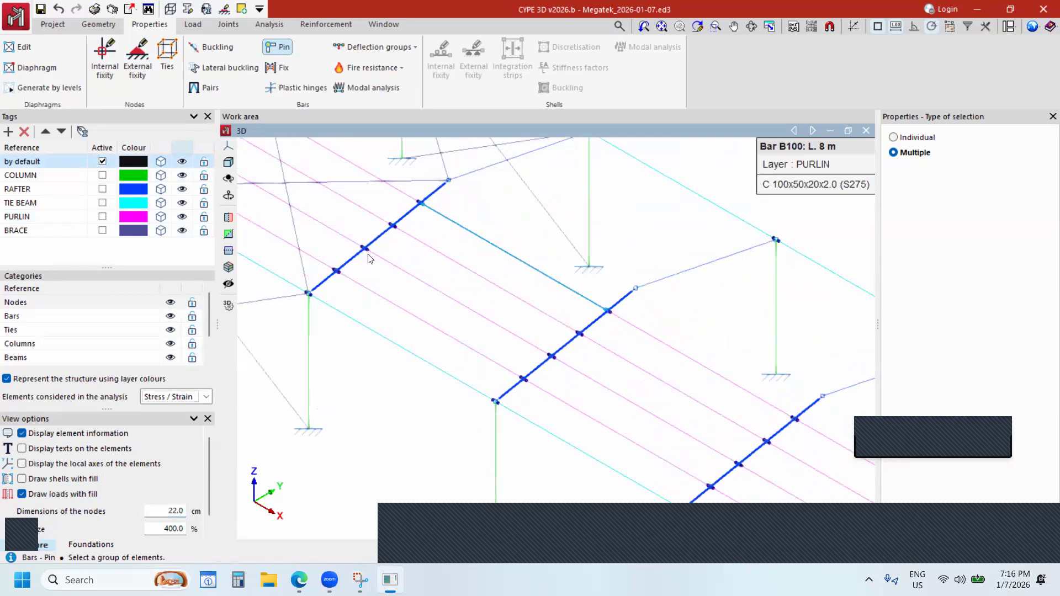
scroll(430, 256, "down", 3)
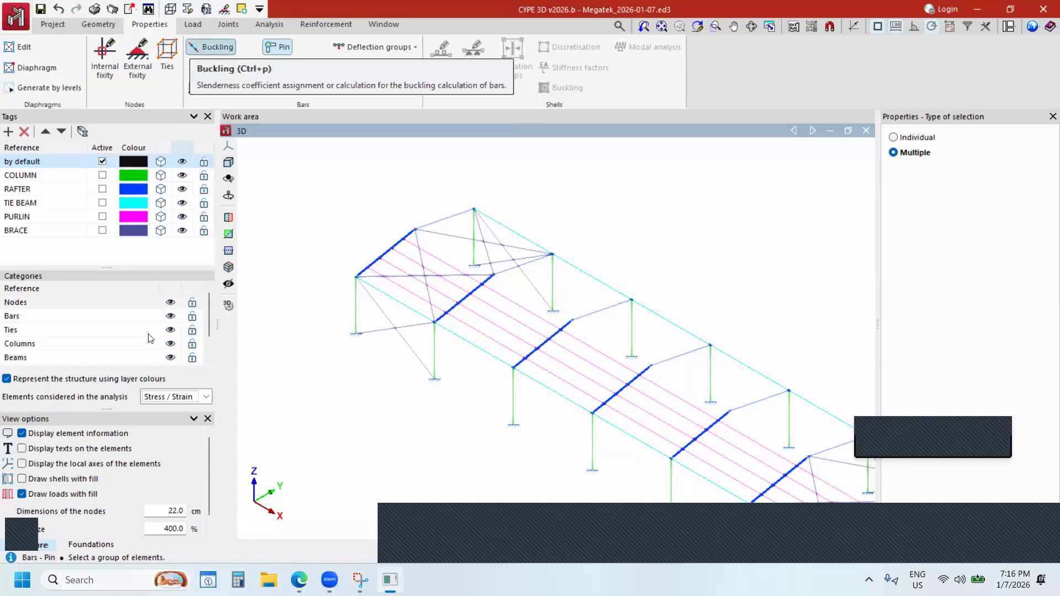
Display the local axes of the elements and examine them on the end-frame rafters and purlins.
left_click(22, 464)
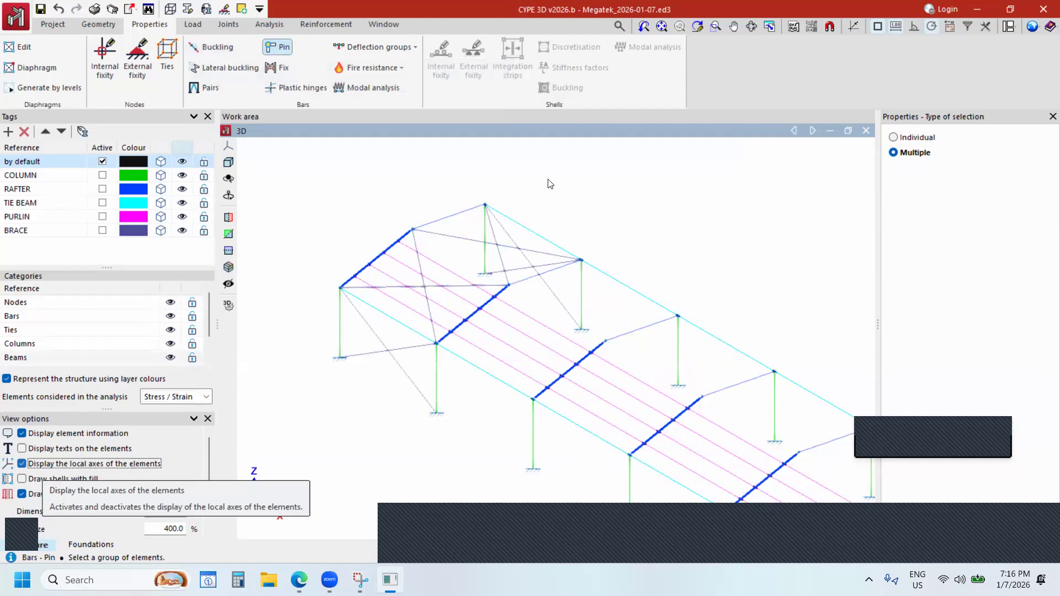
scroll(408, 227, "up", 1)
scroll(420, 234, "up", 1)
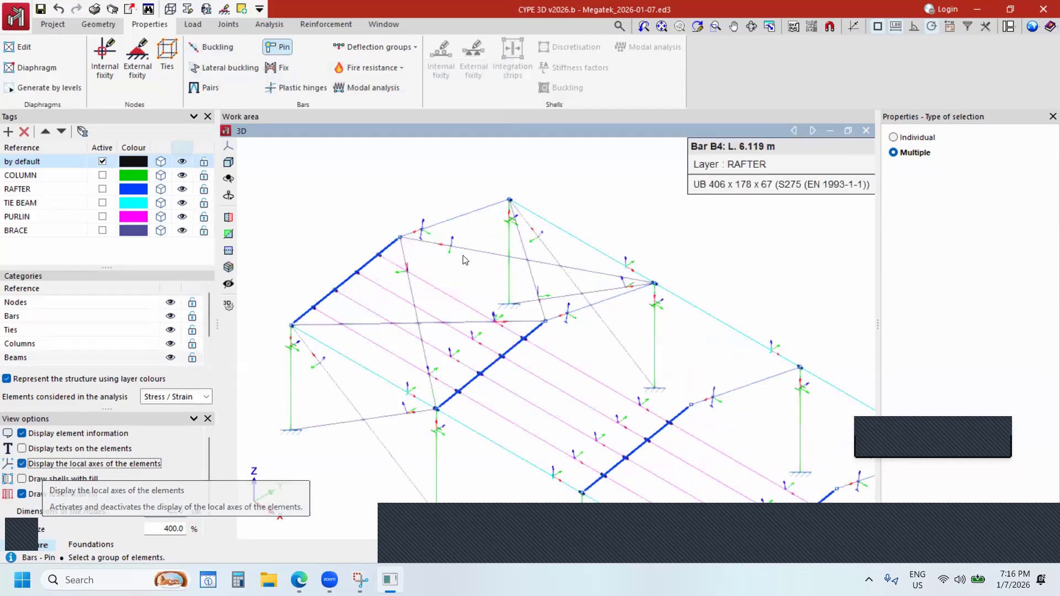
scroll(497, 259, "up", 3)
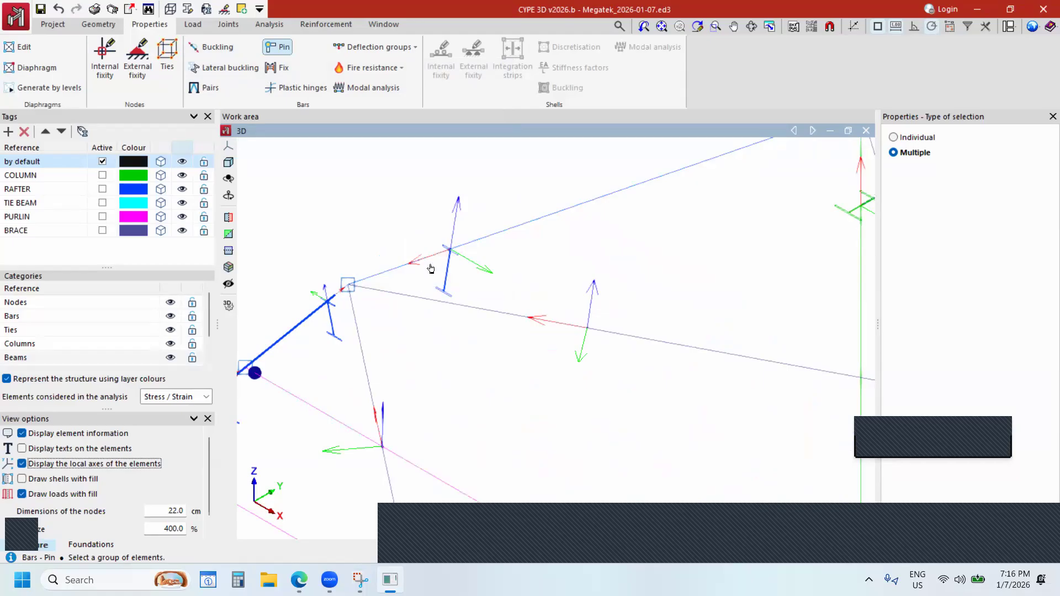
scroll(425, 282, "down", 3)
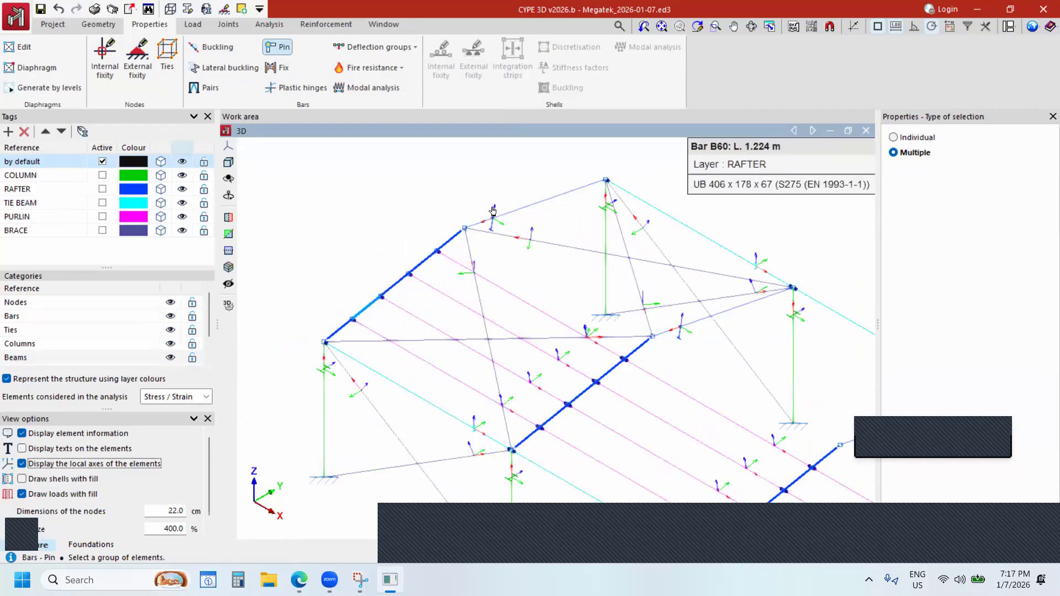
scroll(492, 212, "up", 3)
scroll(571, 194, "up", 2)
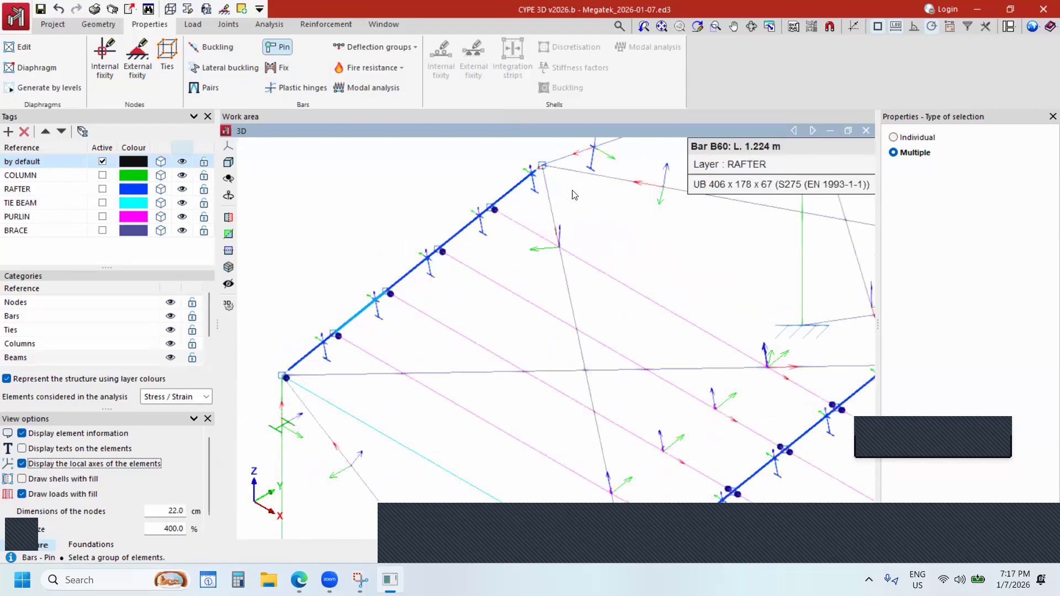
scroll(574, 195, "up", 2)
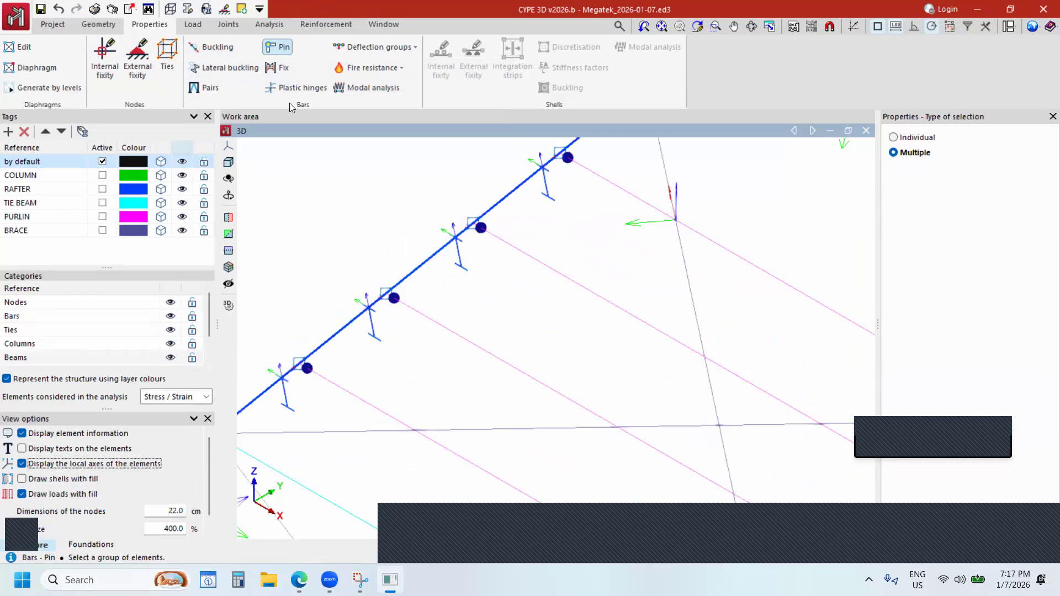
scroll(563, 313, "down", 3)
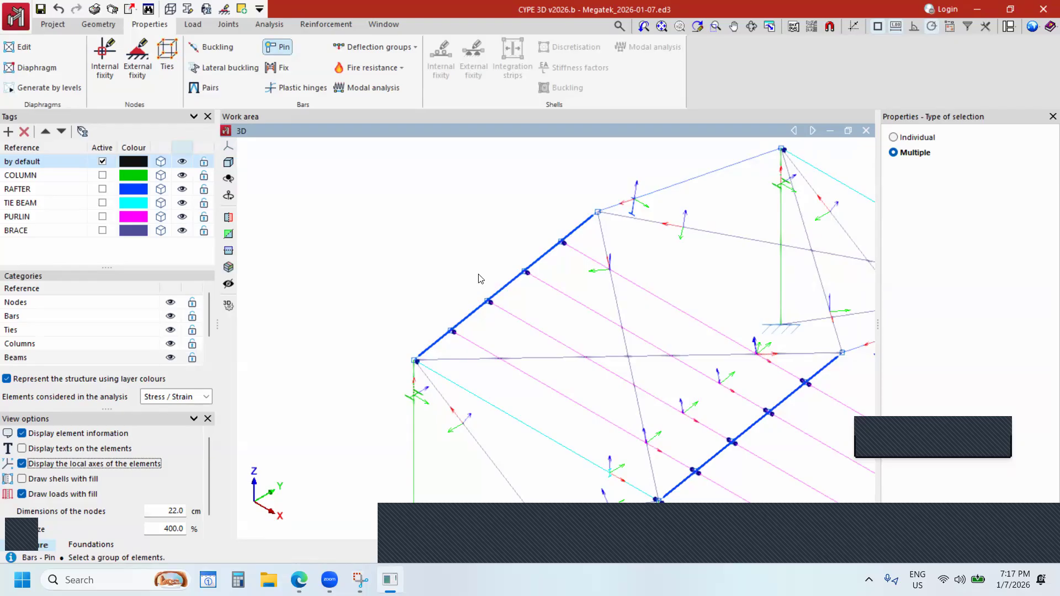
Turn the structure's layer-colour representation off and back on.
left_click(7, 379)
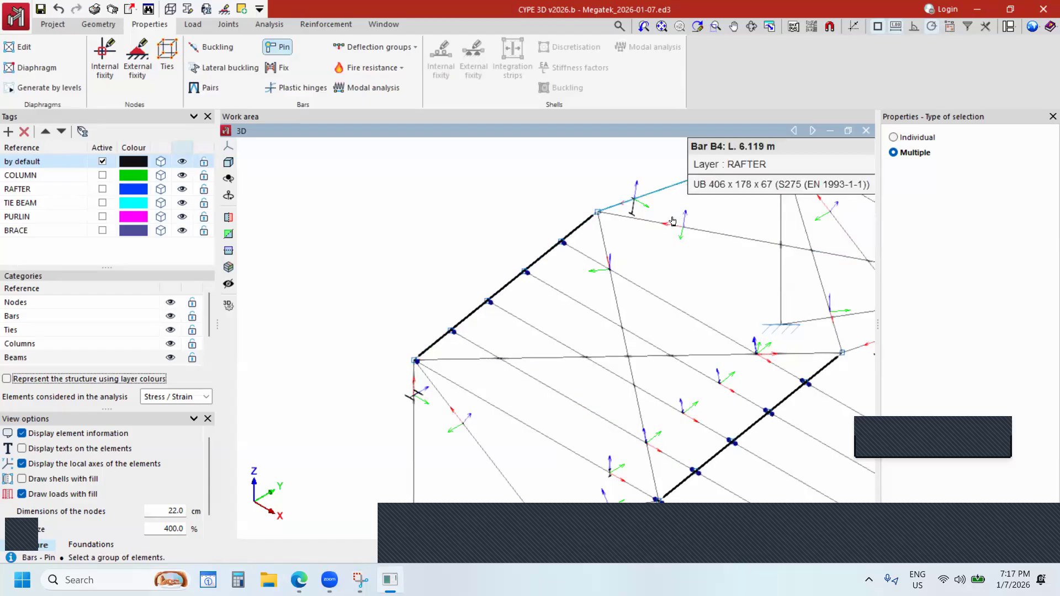
scroll(509, 482, "down", 3)
left_click(7, 379)
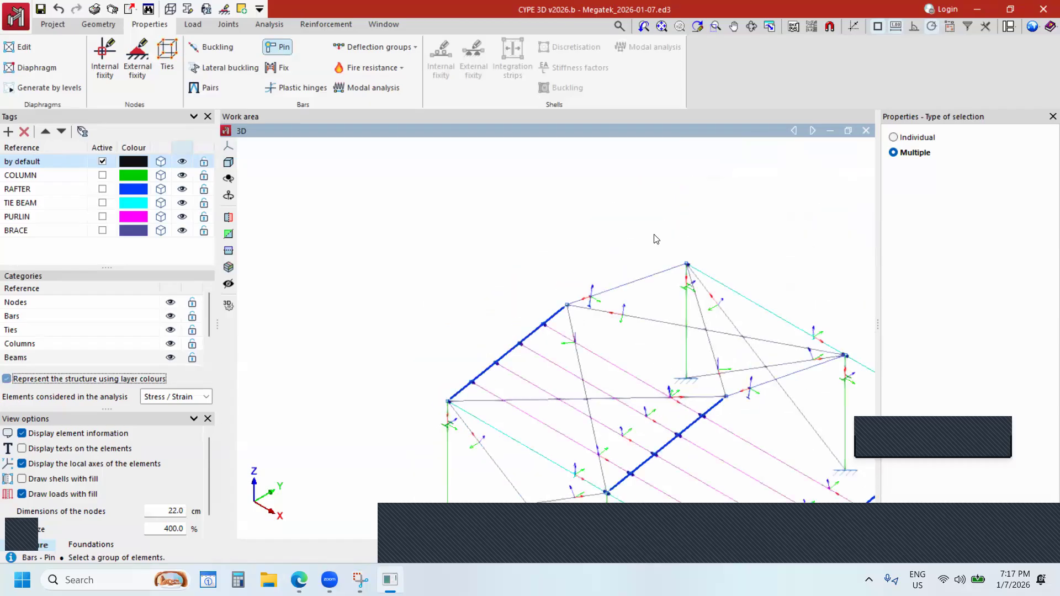
scroll(635, 287, "up", 2)
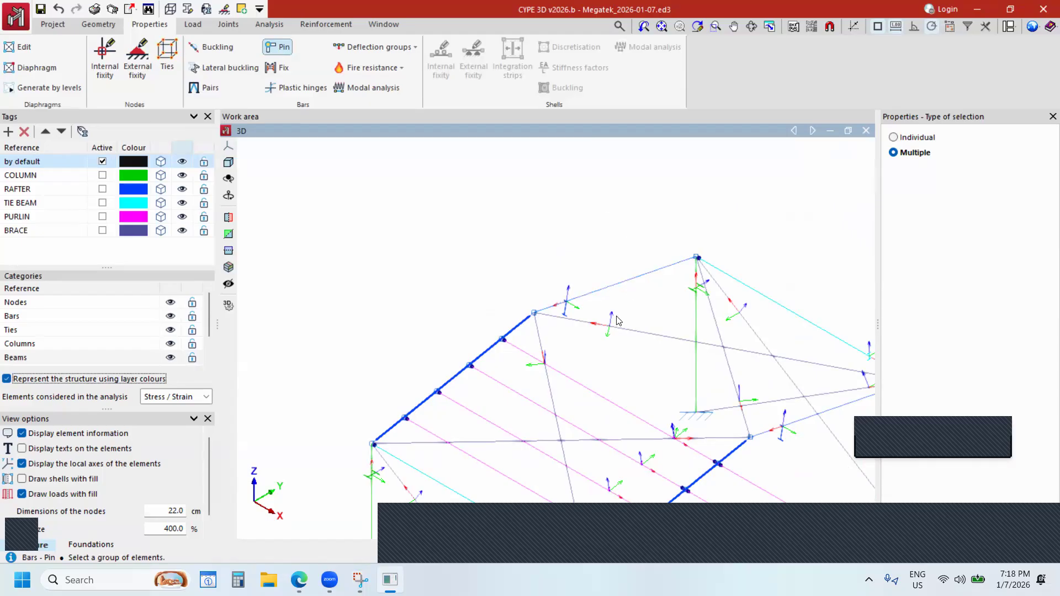
scroll(604, 265, "up", 4)
scroll(598, 252, "down", 2)
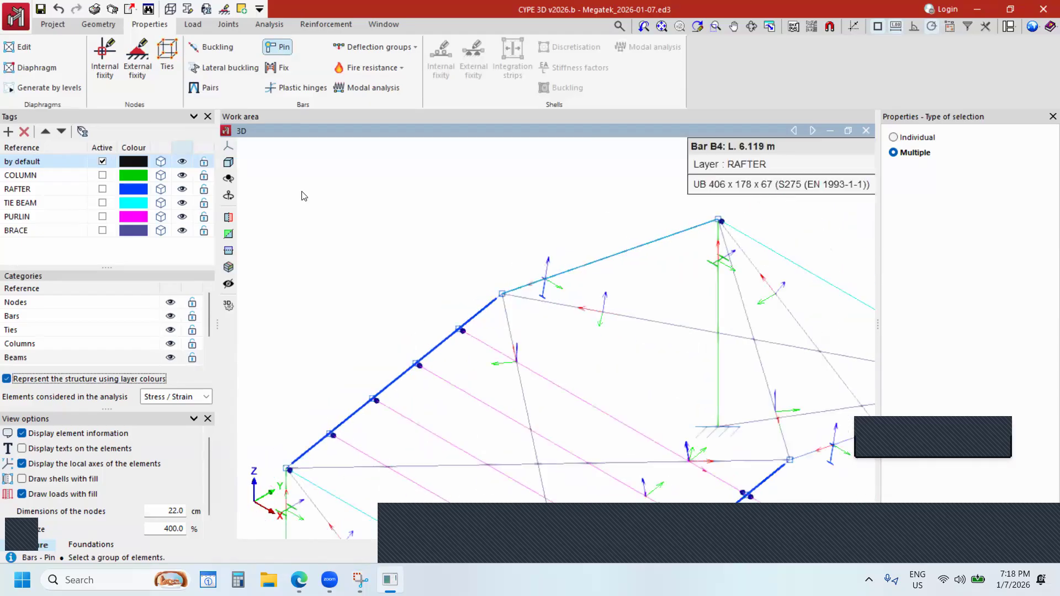
Hide all the layers except RAFTER.
right_click(184, 149)
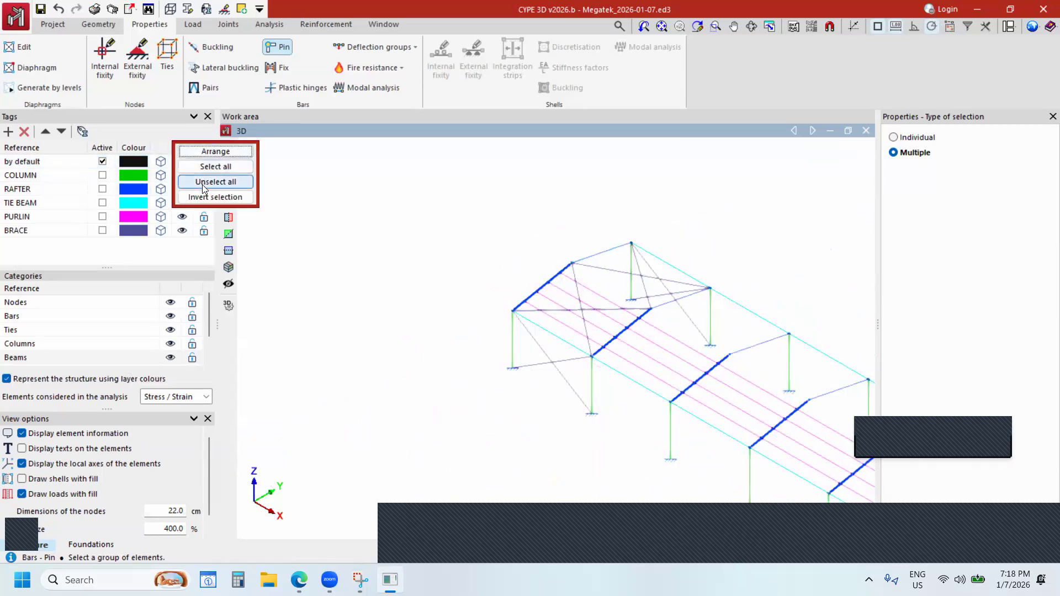
left_click(202, 184)
left_click(182, 188)
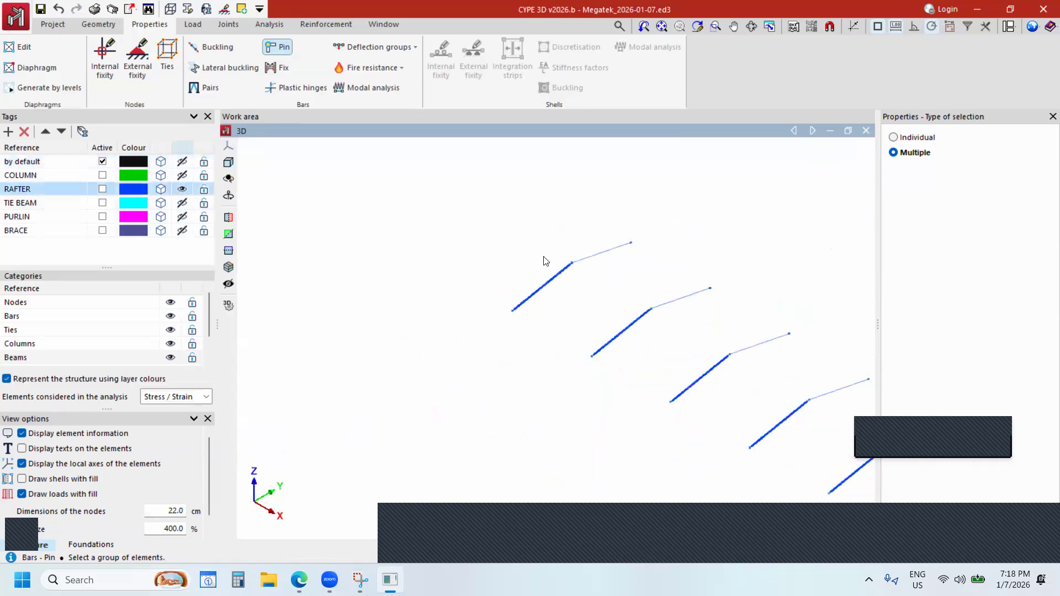
left_click(226, 146)
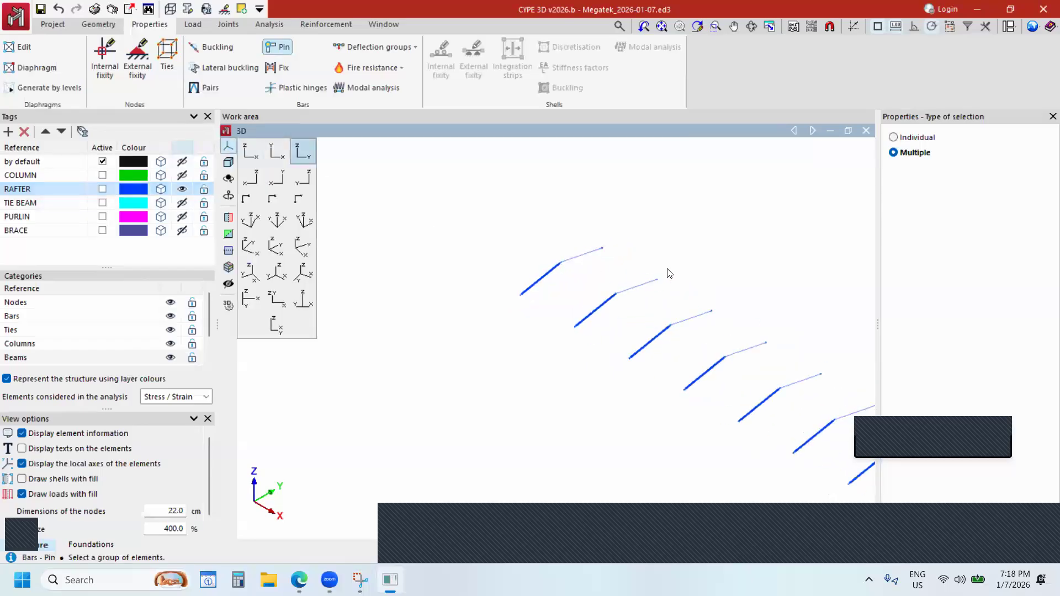
scroll(651, 308, "down", 2)
scroll(612, 303, "up", 2)
scroll(650, 292, "up", 1)
scroll(650, 281, "down", 5)
left_click(277, 246)
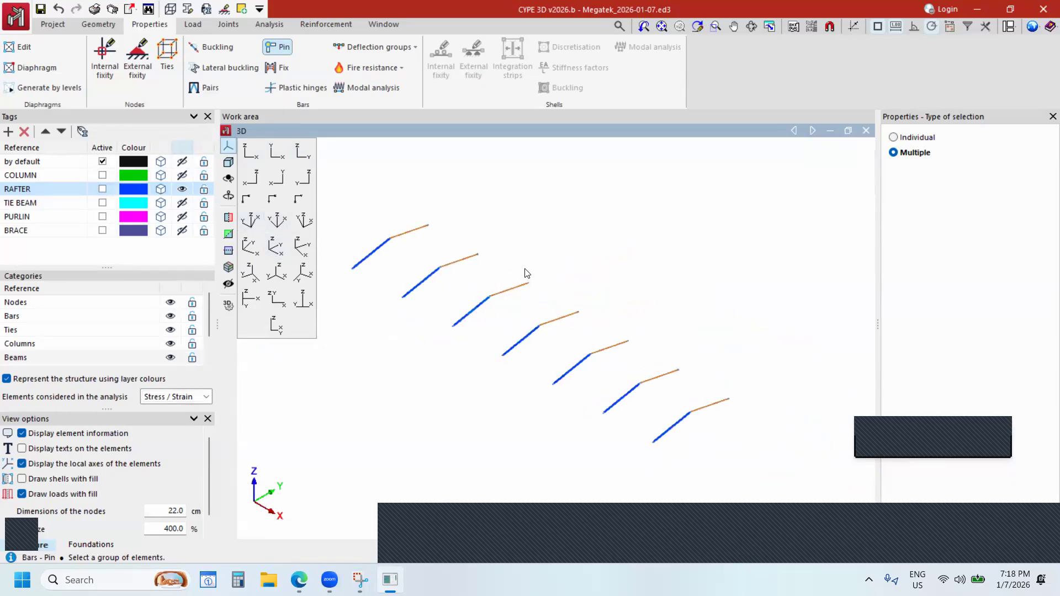
scroll(526, 272, "up", 3)
scroll(646, 293, "up", 5)
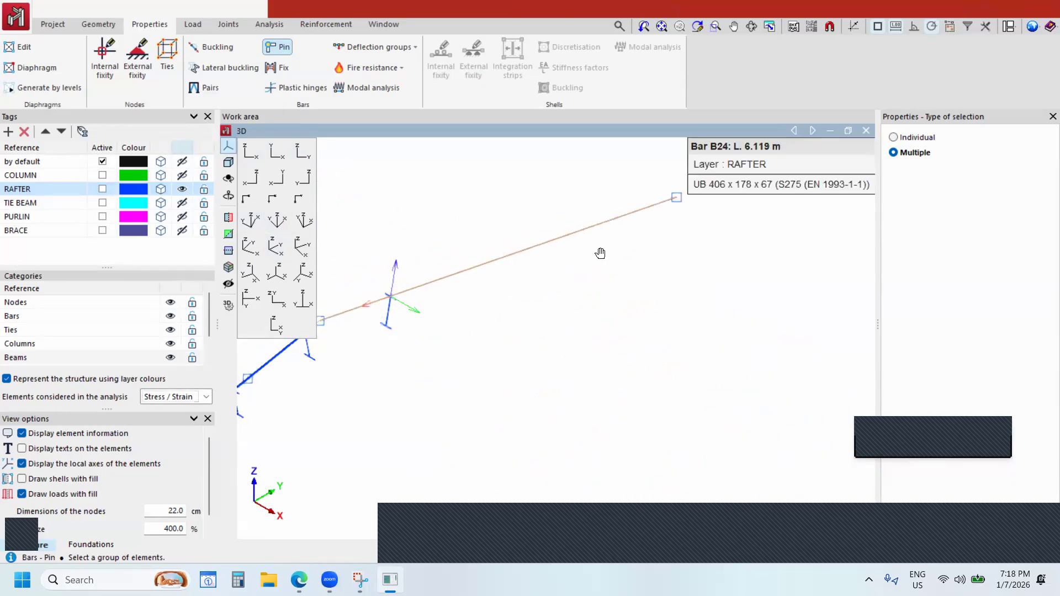
scroll(648, 289, "up", 2)
middle_click_drag(624, 274, 576, 263)
left_click(231, 149)
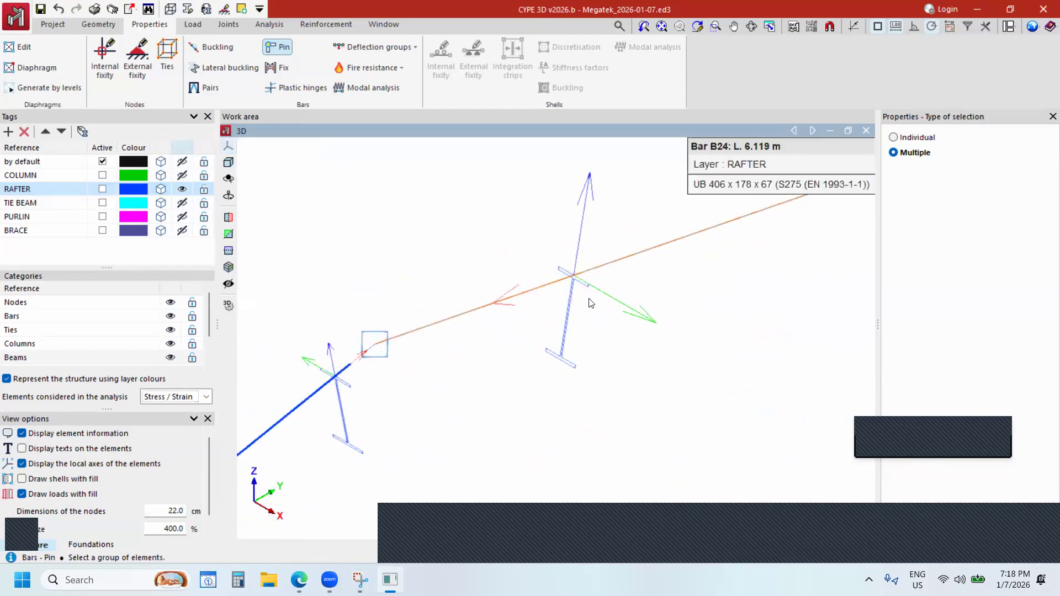
right_click(761, 283)
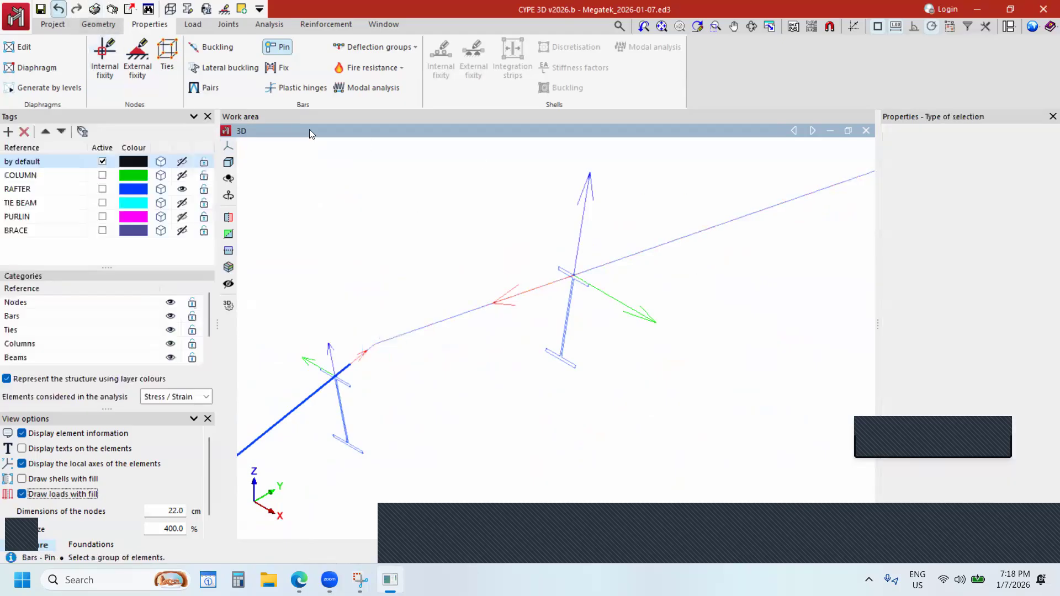
Open the Buckling assignment for all the rafters on the roof slope without purlins as one group.
left_click(230, 49)
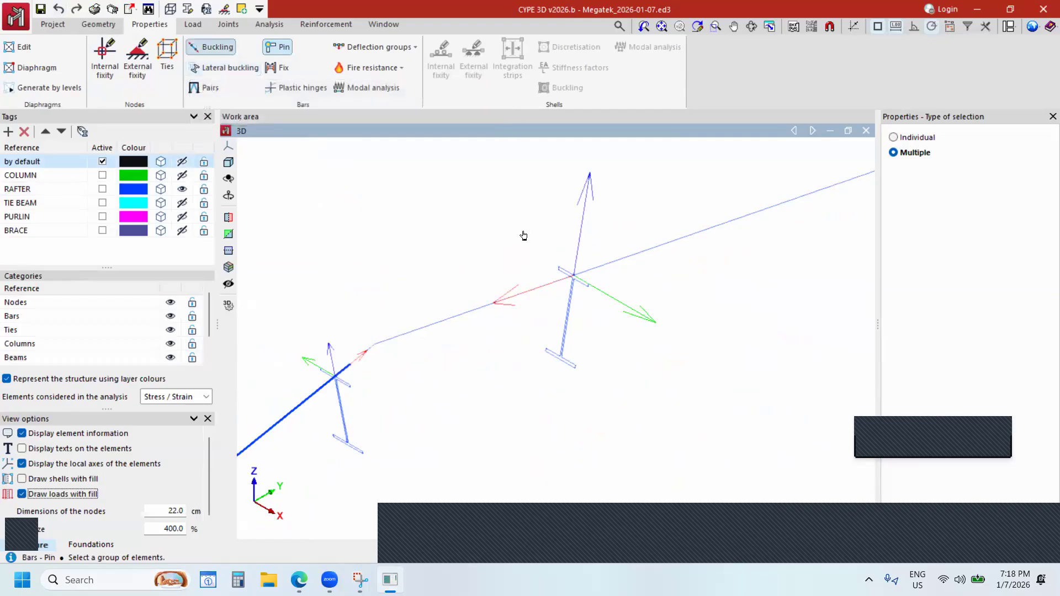
left_click(228, 146)
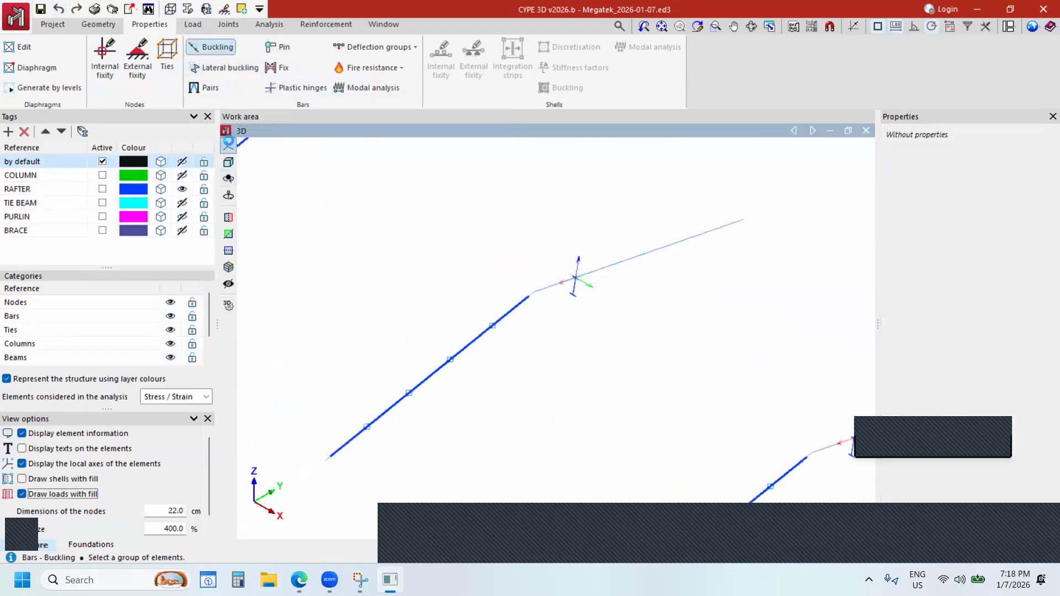
left_click(303, 151)
scroll(525, 303, "down", 5)
left_click(278, 246)
scroll(414, 277, "up", 5)
scroll(570, 347, "up", 5)
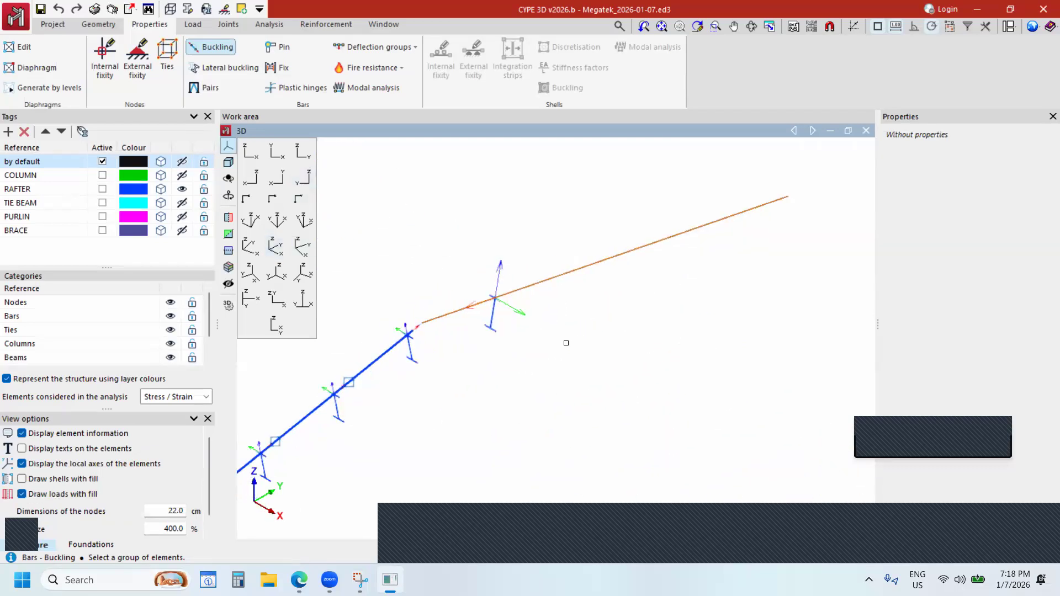
right_click(227, 151)
left_click_drag(504, 104, 742, 120)
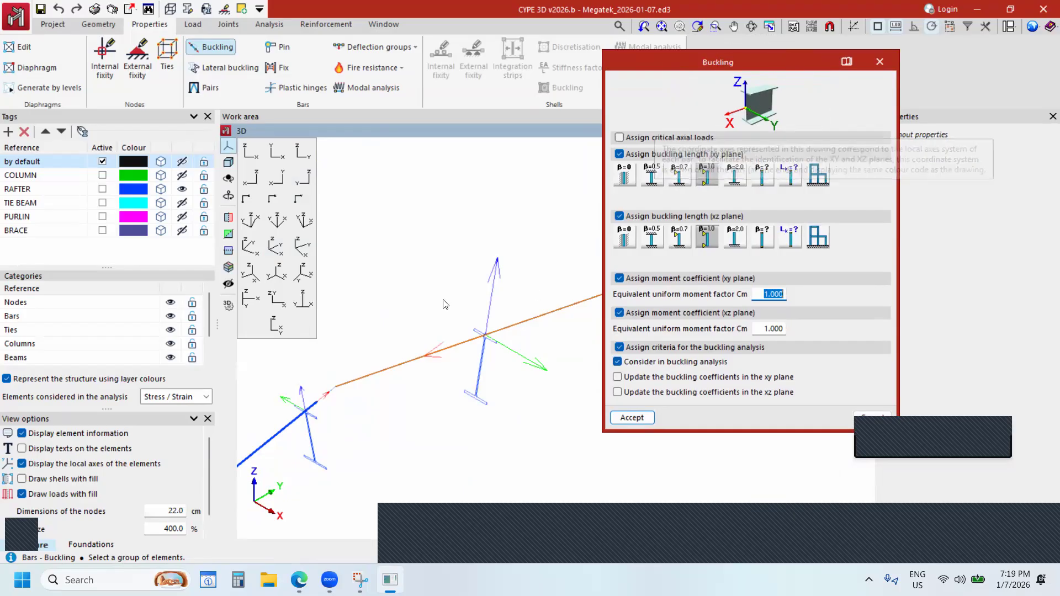
Annotate the selected rafter's local axes on screen with the text labels Y, Z and X.
left_click(835, 538)
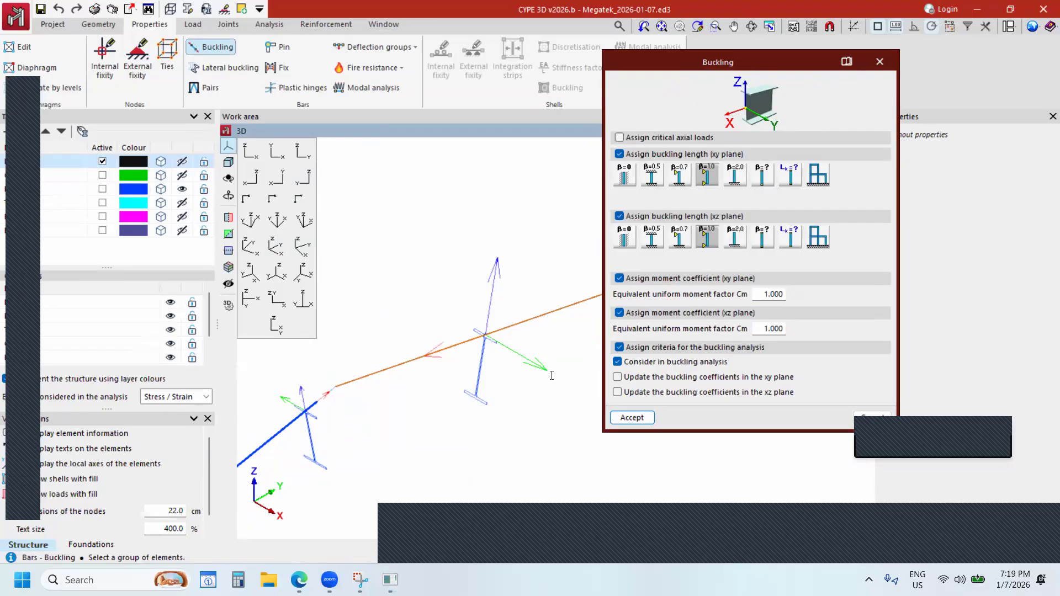
left_click(558, 377)
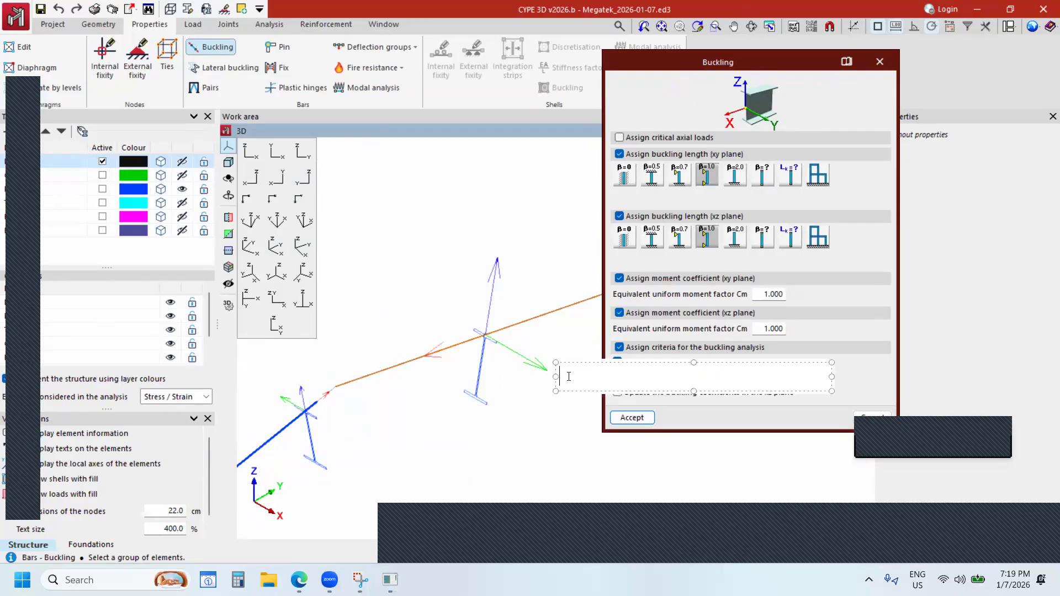
type("Y")
key("Return")
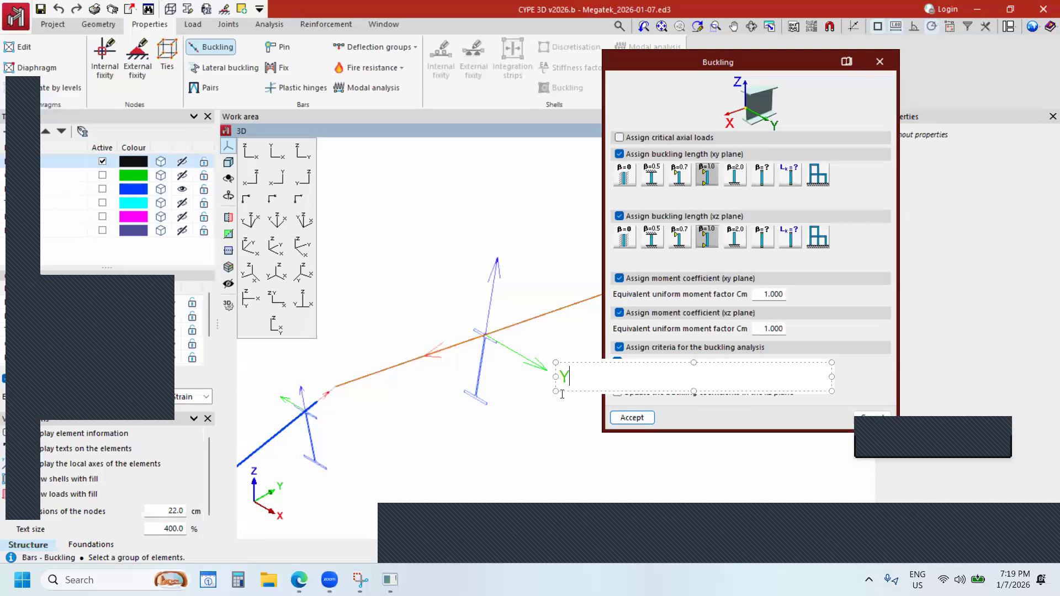
left_click(534, 418)
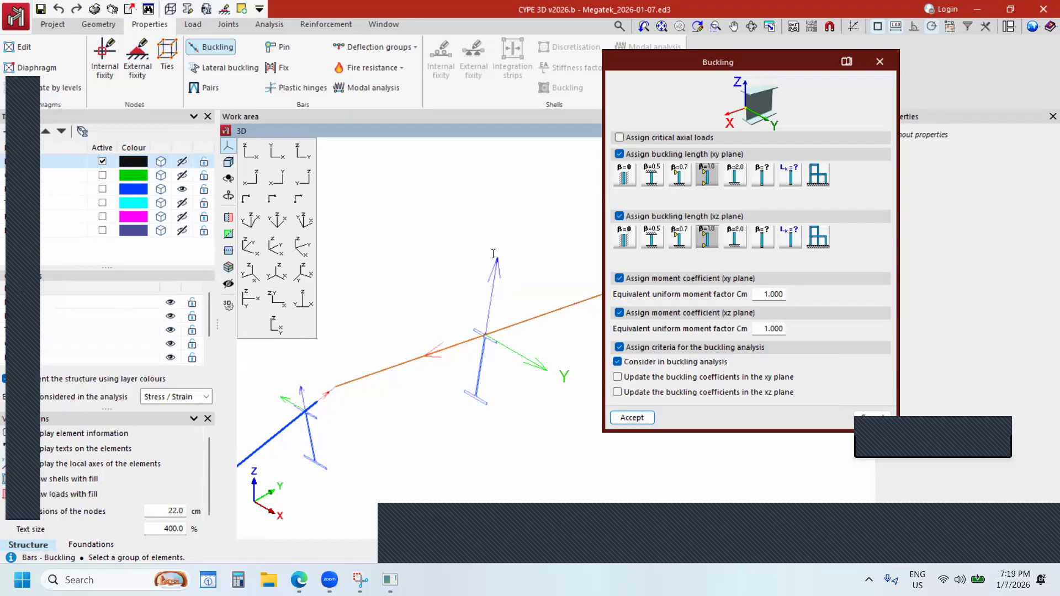
left_click(500, 285)
type("Z")
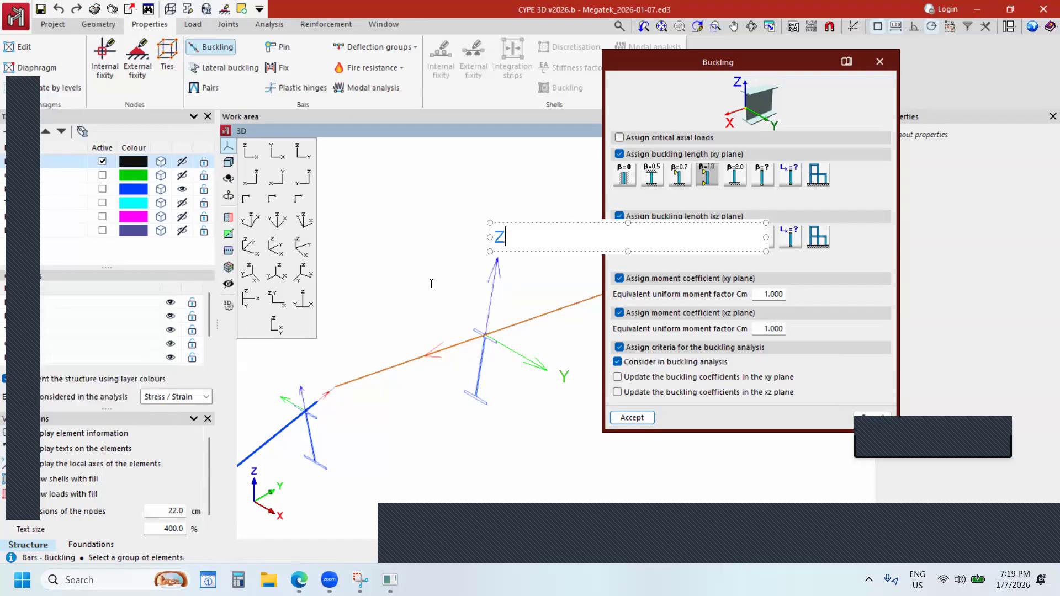
left_click(475, 334)
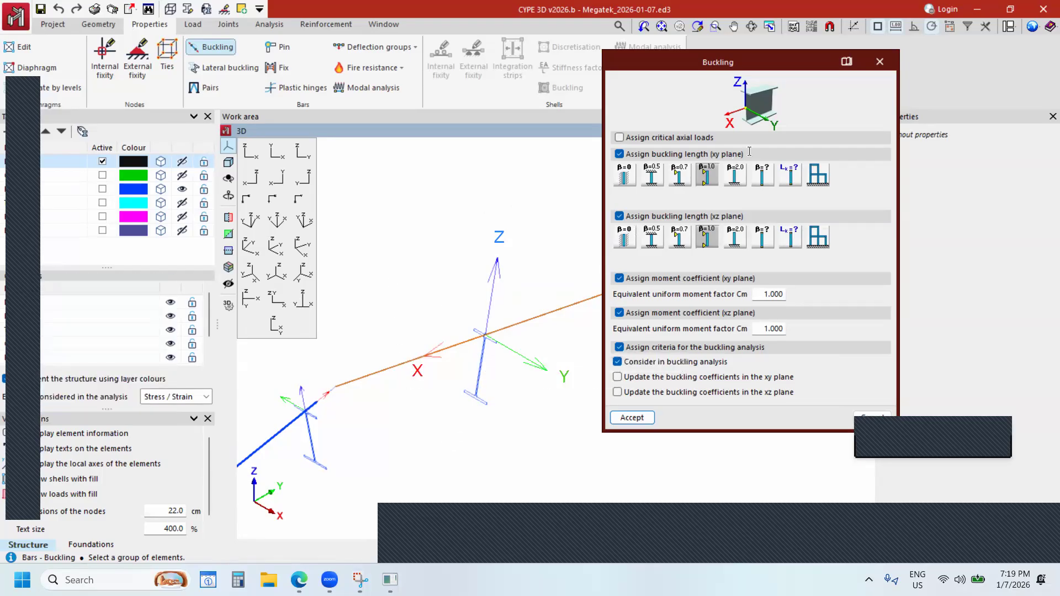
Draw three freehand purlin lines running off the selected rafter and shade the rafter's local xy plane.
key("ctrl")
left_click_drag(388, 362, 601, 493)
left_click_drag(503, 317, 811, 478)
left_click_drag(637, 251, 971, 416)
mouse_move(427, 355)
left_mouse_down()
mouse_move(501, 389)
mouse_move(547, 368)
left_mouse_up()
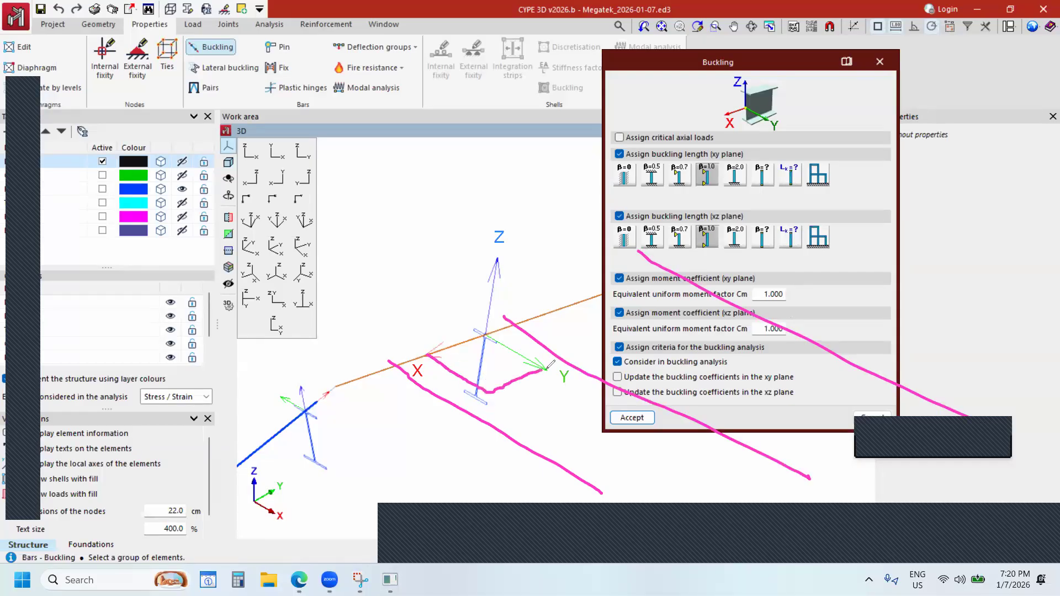
left_click_drag(482, 341, 520, 365)
mouse_move(475, 345)
left_mouse_down()
mouse_move(517, 369)
mouse_move(488, 378)
left_mouse_up()
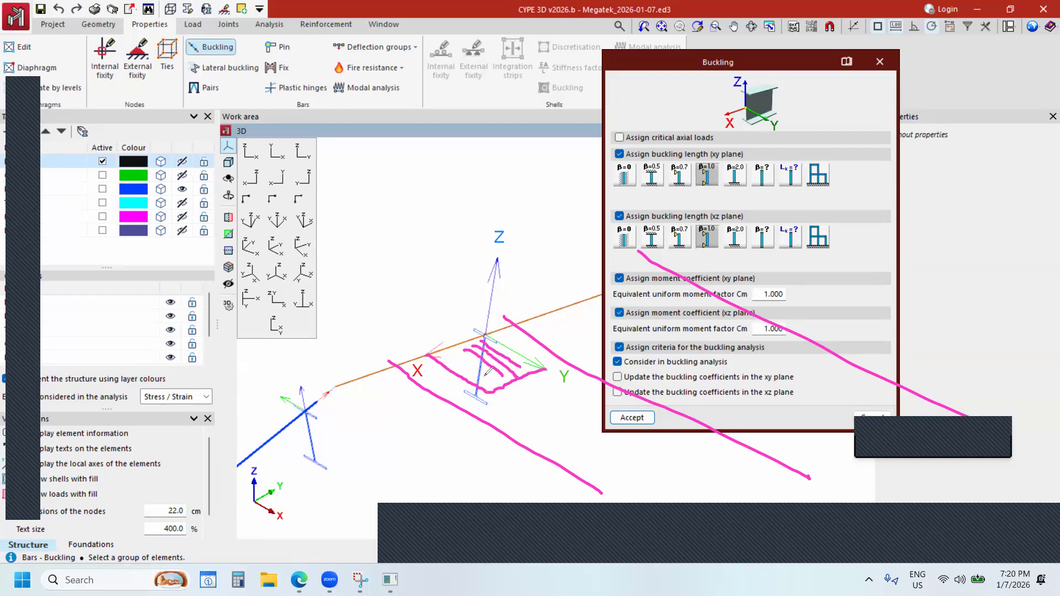
left_click_drag(444, 350, 479, 382)
Mark the xy and xz planes on the buckling axis diagram and point out the two matching buckling length options.
mouse_move(726, 115)
left_mouse_down()
mouse_move(760, 130)
mouse_move(771, 120)
mouse_move(750, 127)
left_mouse_up()
left_click_drag(761, 85, 887, 160)
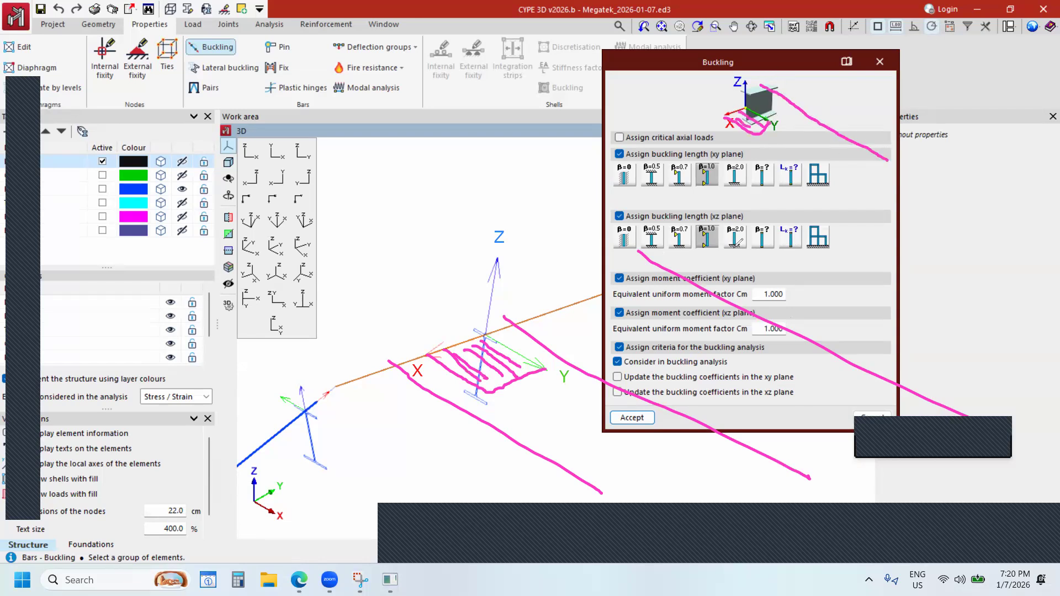
mouse_move(751, 145)
left_mouse_down()
mouse_move(754, 157)
mouse_move(707, 159)
mouse_move(729, 145)
left_mouse_up()
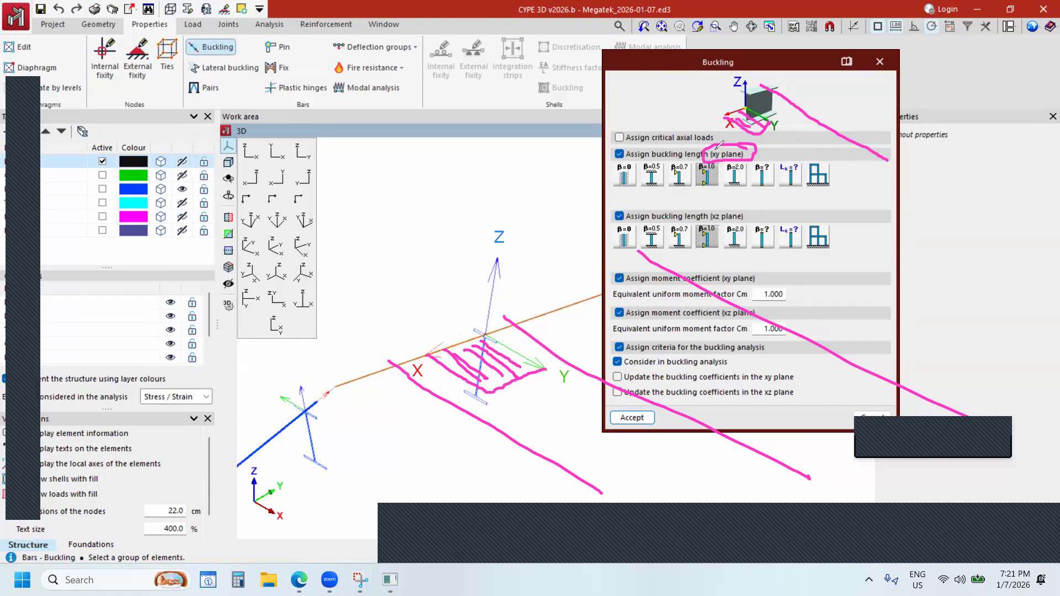
mouse_move(820, 161)
left_mouse_down()
mouse_move(758, 160)
mouse_move(783, 173)
mouse_move(723, 217)
left_mouse_up()
mouse_move(724, 201)
left_mouse_down()
mouse_move(722, 216)
mouse_move(749, 211)
left_mouse_up()
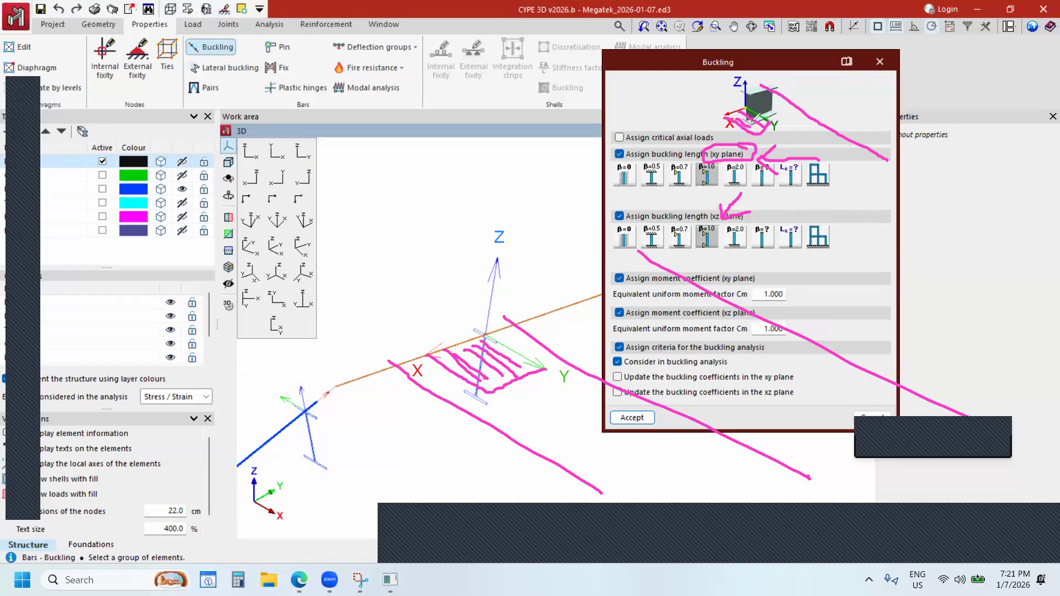
mouse_move(721, 83)
left_mouse_down()
mouse_move(730, 116)
mouse_move(730, 83)
mouse_move(736, 105)
left_mouse_up()
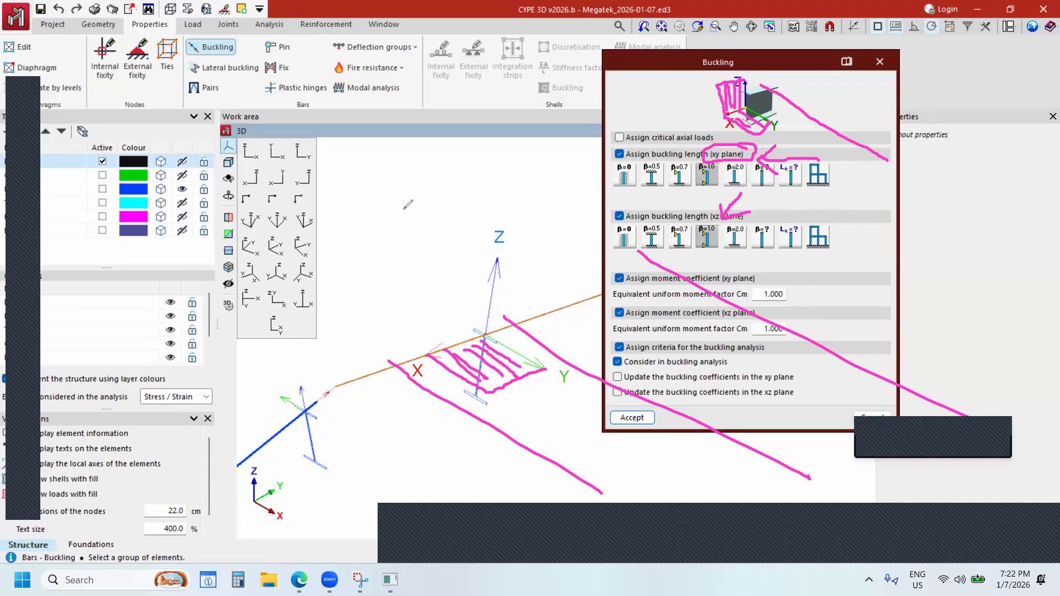
Sketch a pitched-roof frame with columns and purlins beside the rafter, and clear all the annotations.
left_click_drag(393, 172, 395, 273)
mouse_move(391, 169)
left_mouse_down()
mouse_move(511, 122)
mouse_move(563, 128)
mouse_move(603, 202)
left_mouse_up()
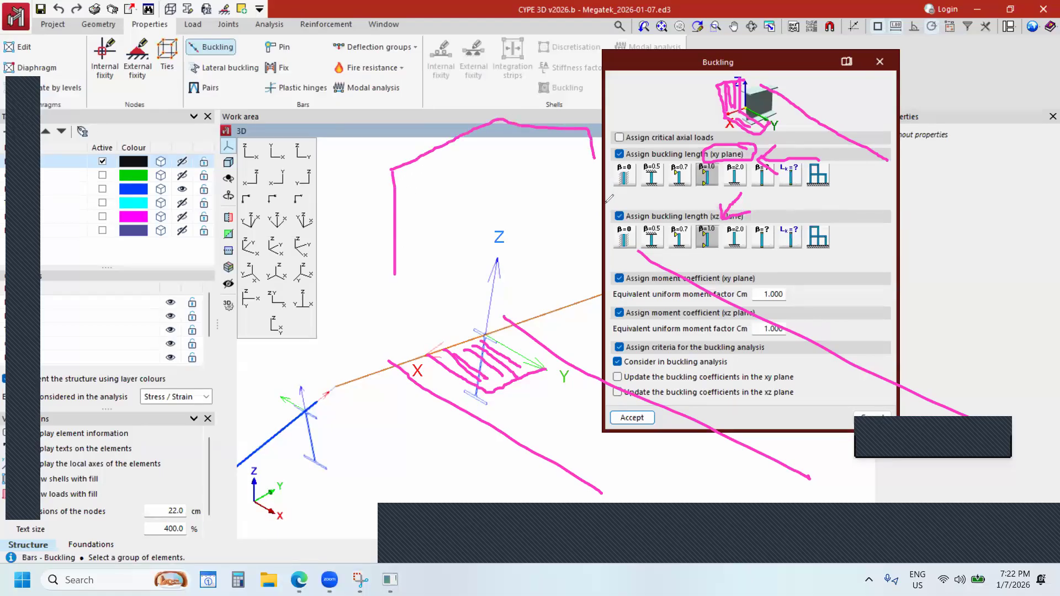
mouse_move(393, 173)
left_mouse_down()
mouse_move(505, 227)
mouse_move(504, 288)
left_mouse_up()
mouse_move(505, 226)
left_mouse_down()
mouse_move(530, 185)
mouse_move(619, 180)
left_mouse_up()
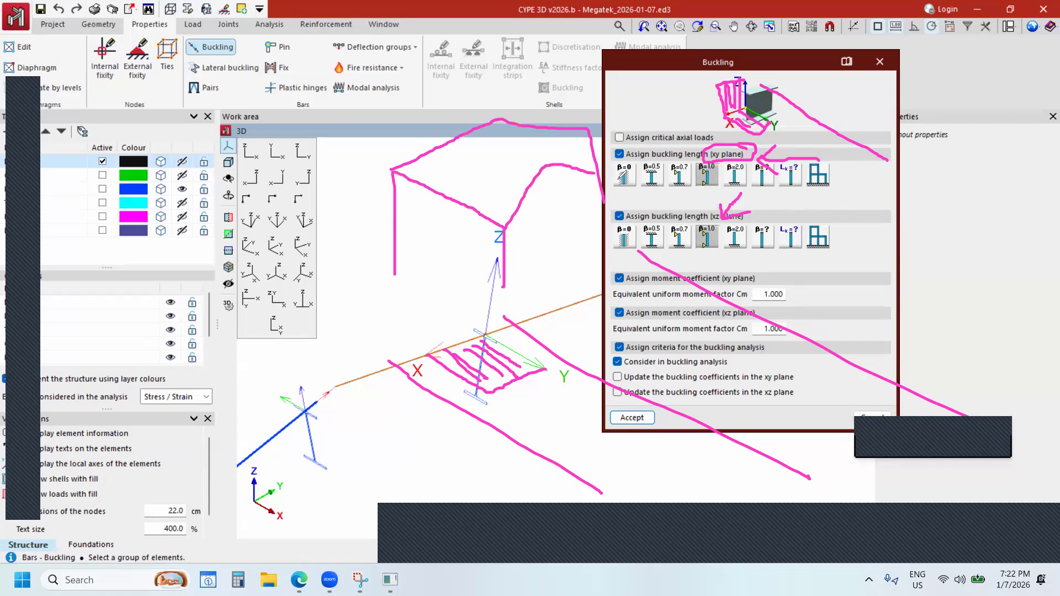
left_click_drag(588, 130, 629, 167)
left_click_drag(473, 182, 463, 199)
left_click_drag(428, 189, 433, 238)
left_click_drag(467, 193, 467, 268)
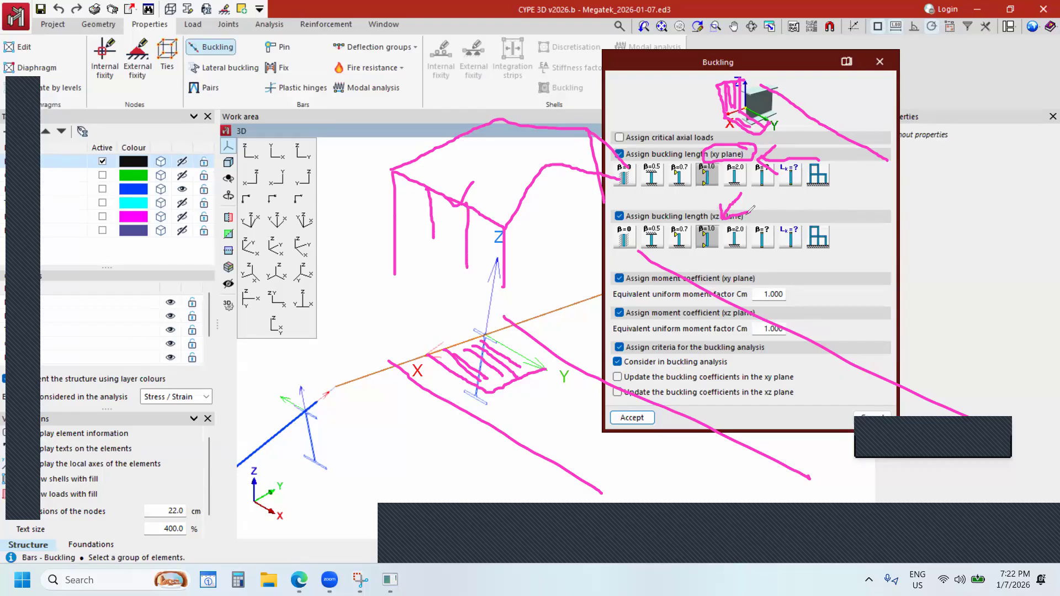
left_click_drag(707, 194, 721, 212)
left_click_drag(419, 182, 444, 165)
mouse_move(481, 129)
left_mouse_down()
mouse_move(445, 166)
mouse_move(447, 190)
mouse_move(513, 156)
left_mouse_up()
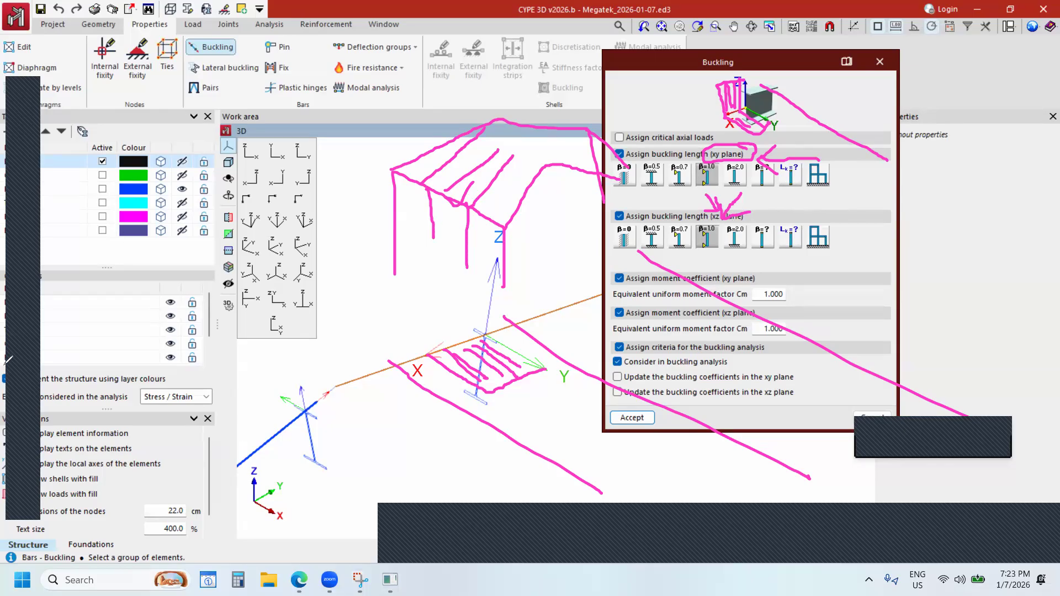
left_click(63, 378)
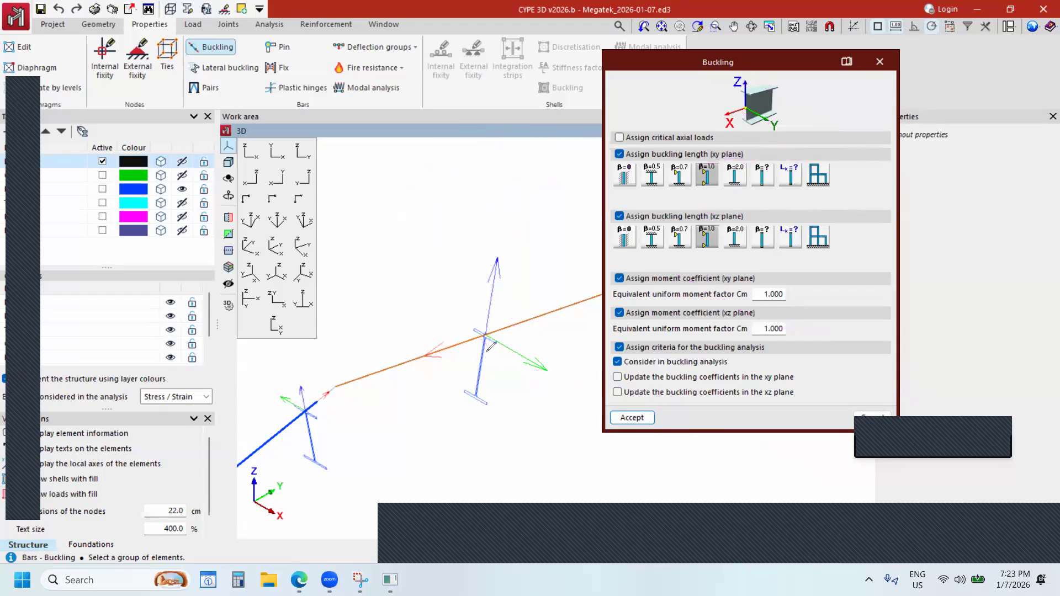
Shade the rafter's local xy plane again and draw arrows to the xy-plane buckling length and its β=1.0 option.
mouse_move(426, 355)
left_mouse_down()
mouse_move(476, 390)
mouse_move(538, 372)
left_mouse_up()
mouse_move(485, 342)
left_mouse_down()
mouse_move(539, 372)
mouse_move(514, 375)
left_mouse_up()
left_click_drag(456, 361, 498, 381)
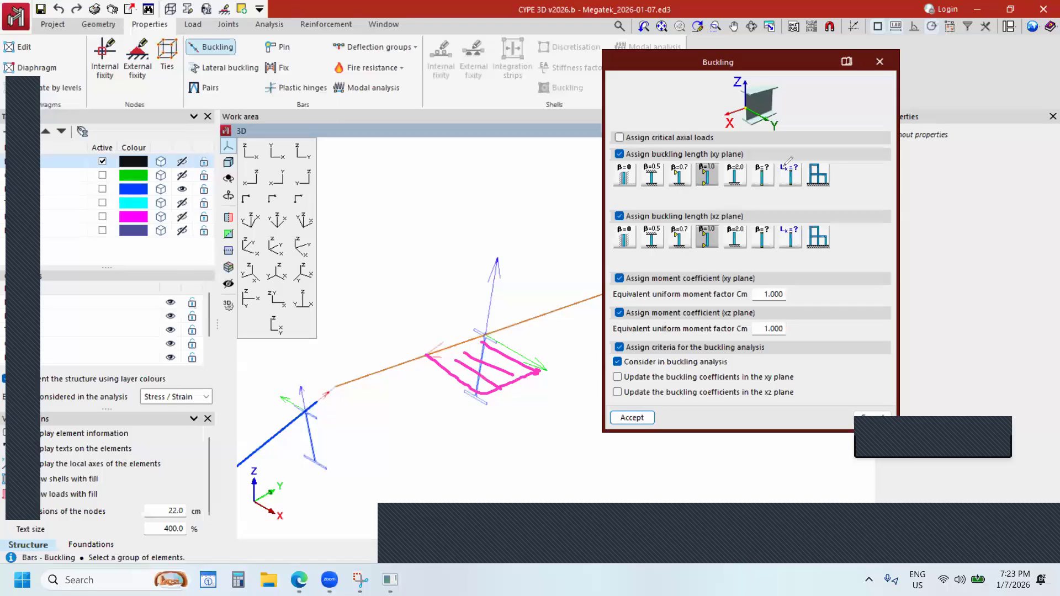
mouse_move(756, 131)
left_mouse_down()
mouse_move(726, 150)
mouse_move(763, 142)
left_mouse_up()
left_click(749, 205)
mouse_move(723, 201)
left_mouse_down()
mouse_move(710, 189)
mouse_move(734, 193)
left_mouse_up()
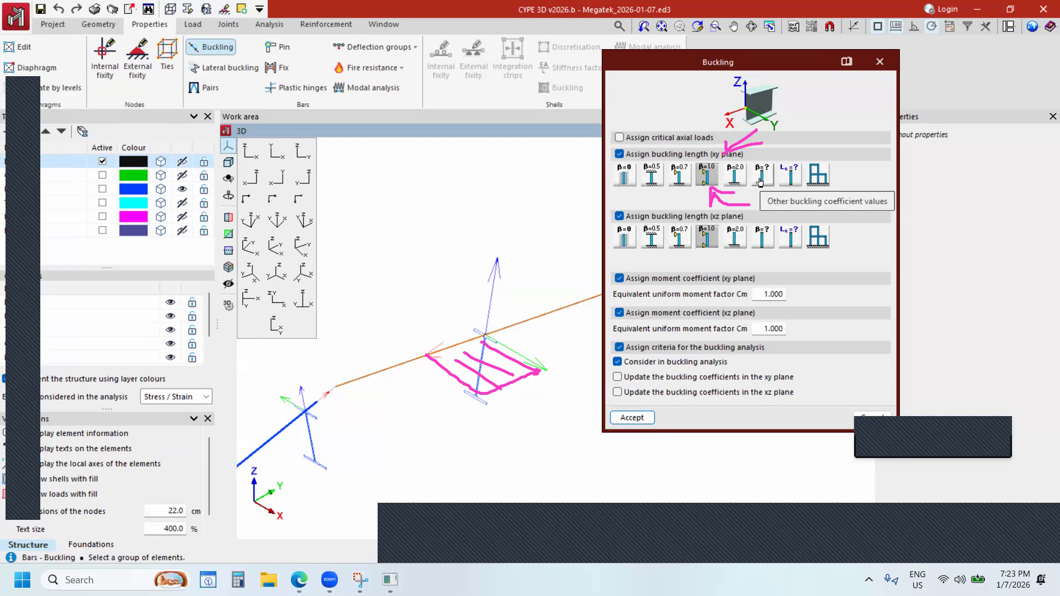
Assign the selected rafters a fixed buckling length of 1.2 m in the xy plane, keeping β=1.0 in the xz plane.
left_click(790, 179)
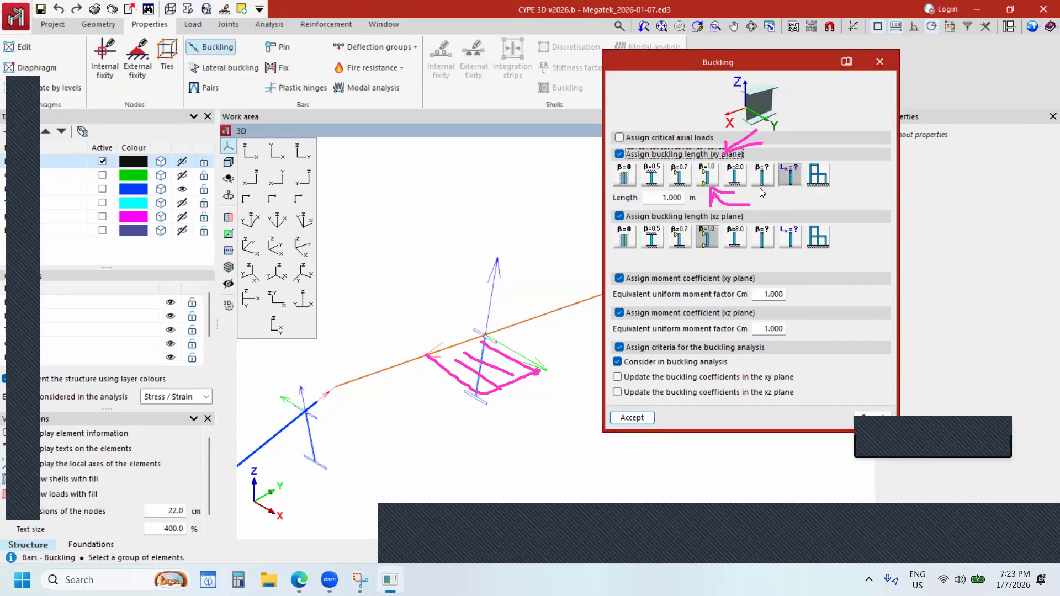
double_click(691, 199)
type("1.2")
key("Tab")
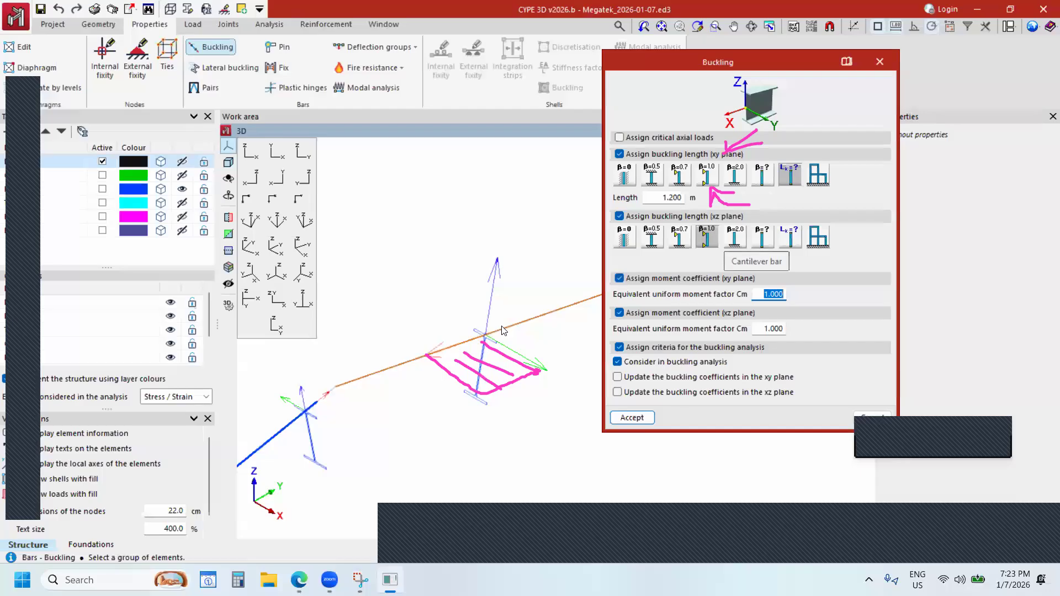
left_click(633, 418)
scroll(594, 340, "down", 5)
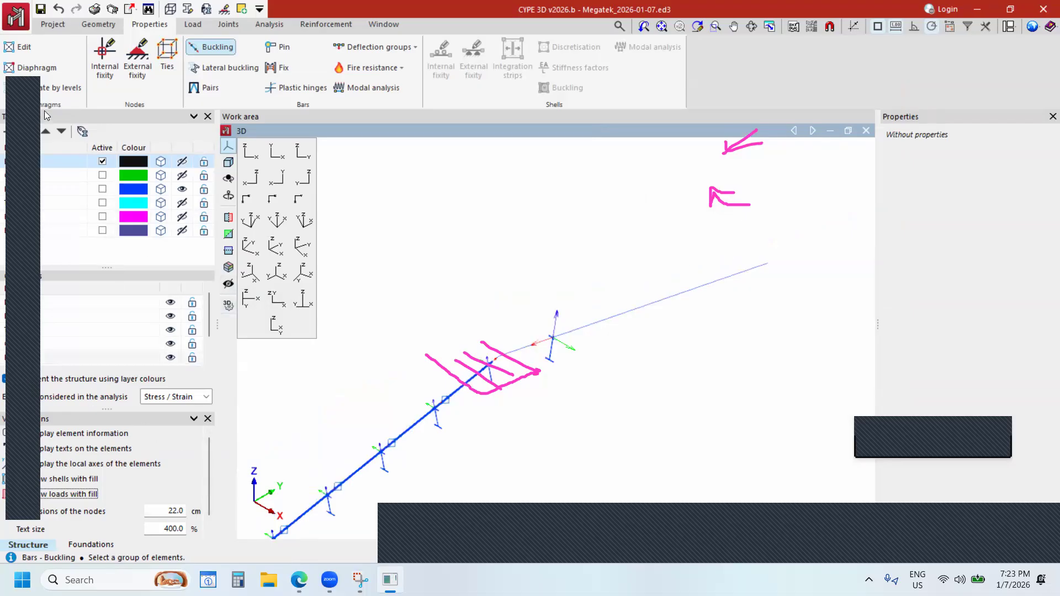
Display the texts on the elements and check the buckling values assigned to the rafters.
left_click(22, 448)
scroll(736, 335, "up", 3)
scroll(730, 348, "down", 3)
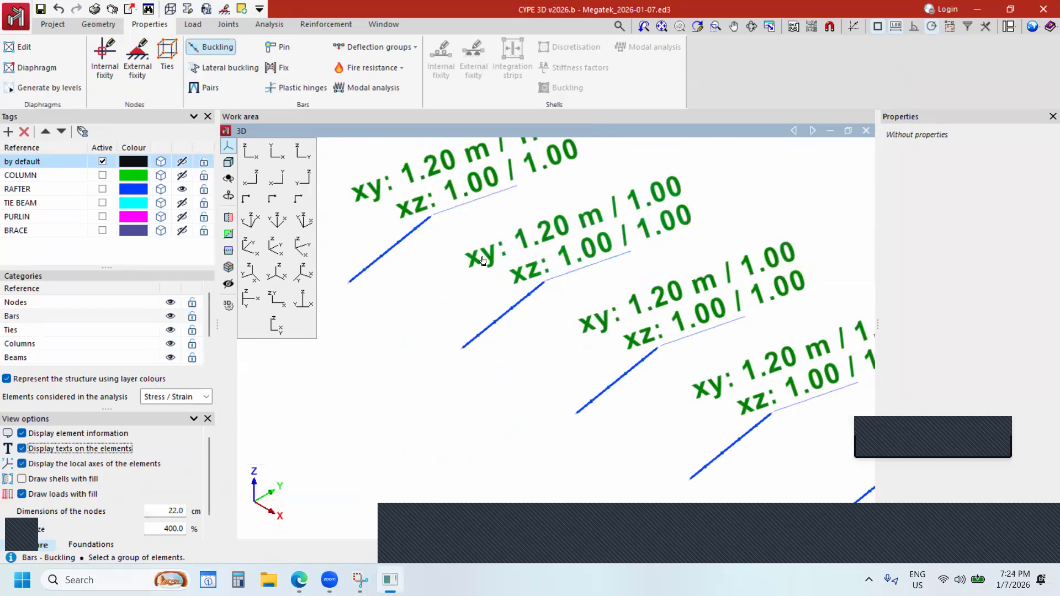
left_click(551, 239)
left_click(542, 245)
left_click(539, 240)
left_click(588, 224)
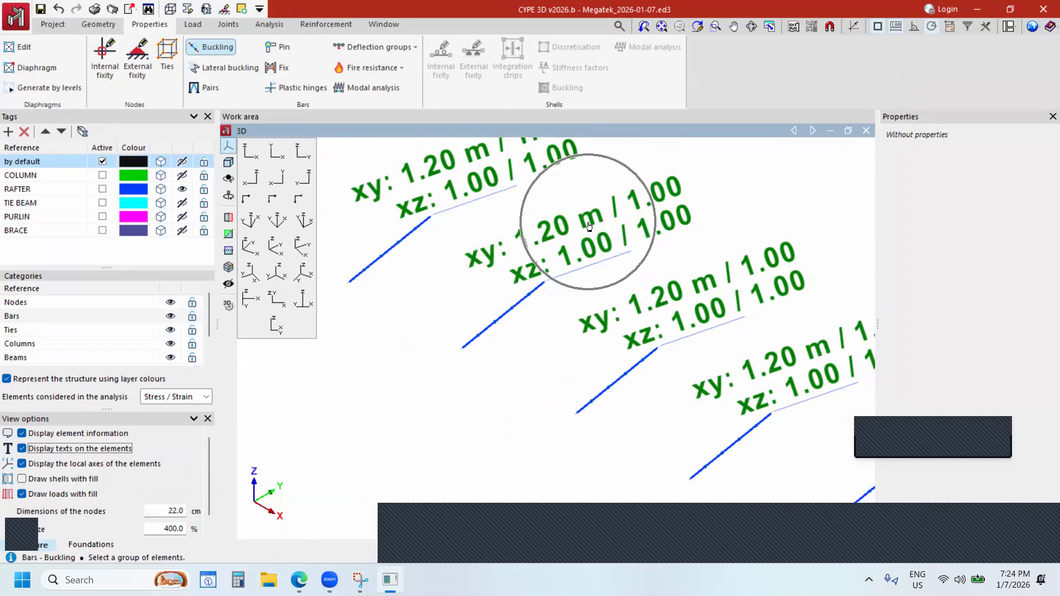
Hide the texts on the elements and the local axes of the elements.
left_click(522, 277)
left_click(569, 255)
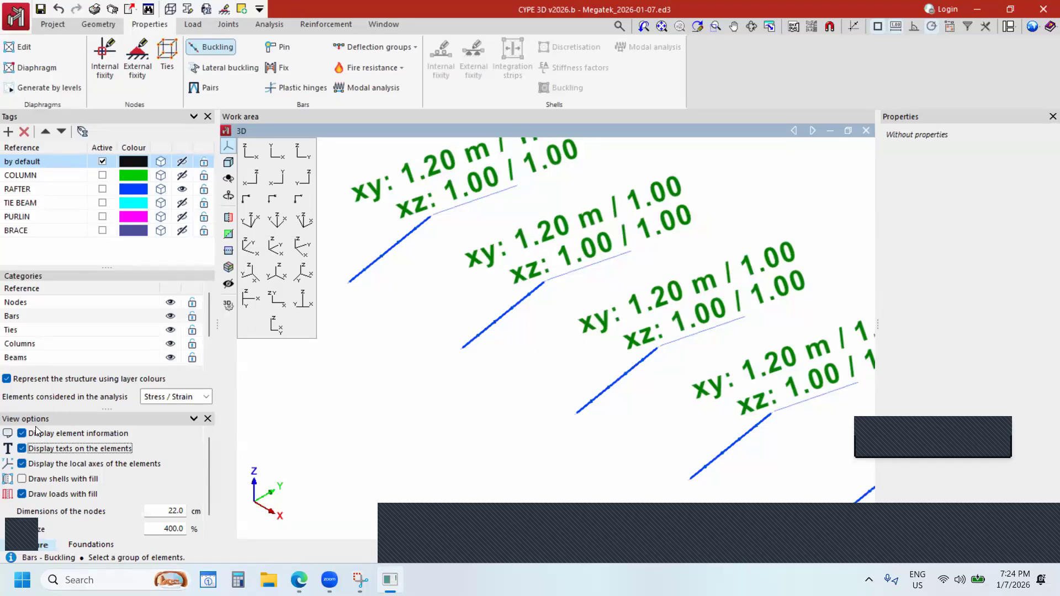
left_click(22, 449)
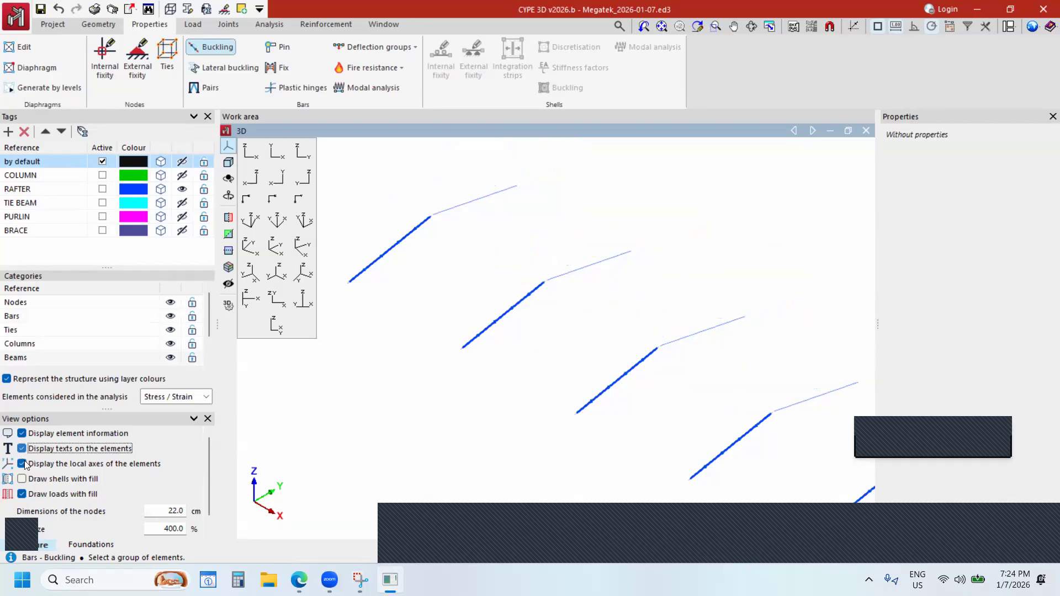
left_click(22, 464)
scroll(563, 318, "down", 4)
scroll(631, 281, "up", 5)
scroll(633, 281, "down", 3)
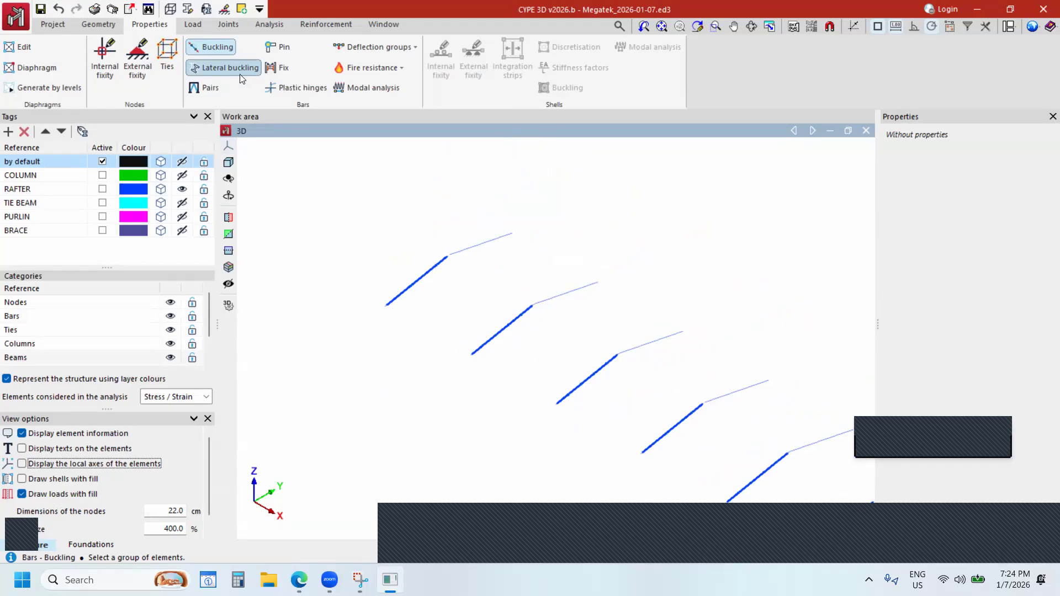
Show the COLUMN, TIE BEAM, PURLIN and BRACE layers again alongside the rafters.
left_click(182, 175)
left_click(182, 203)
left_click(182, 217)
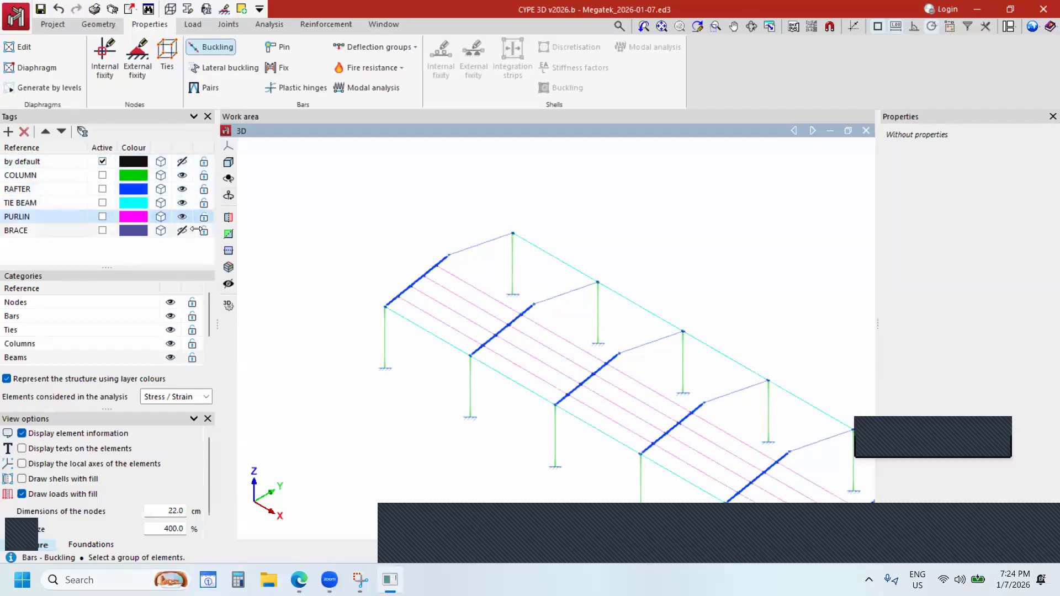
left_click(182, 230)
Display the PURLIN and RAFTER layers as solid sections around a rafter's purlin connections.
scroll(547, 369, "up", 5)
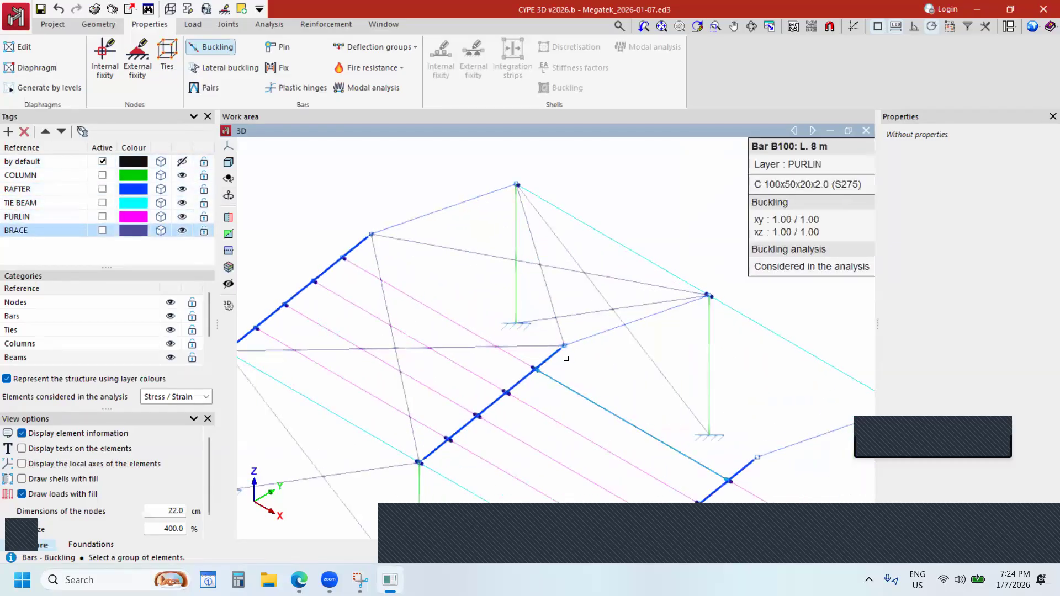
scroll(565, 358, "up", 5)
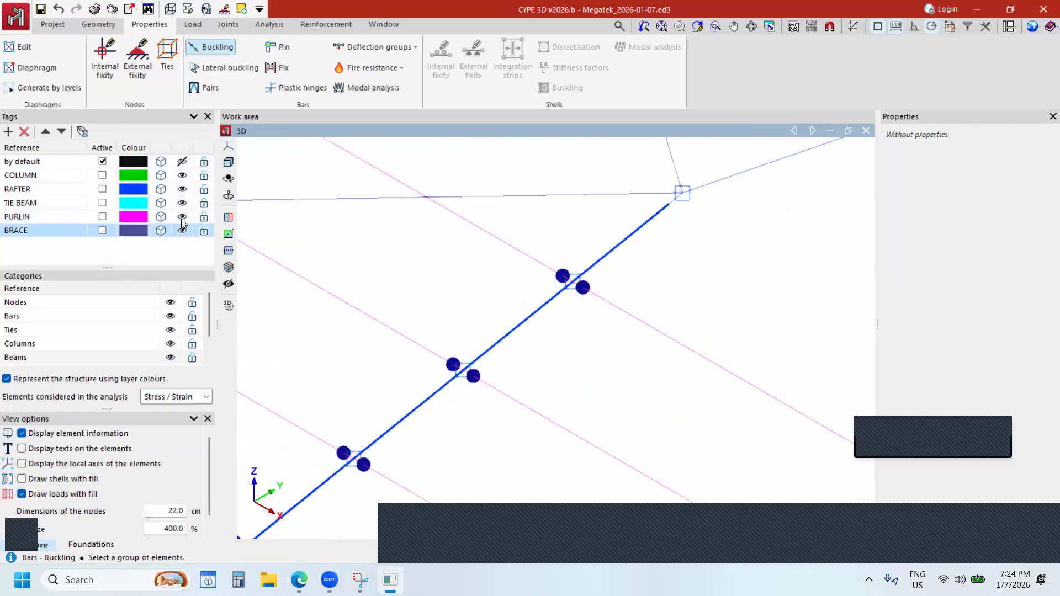
left_click(160, 217)
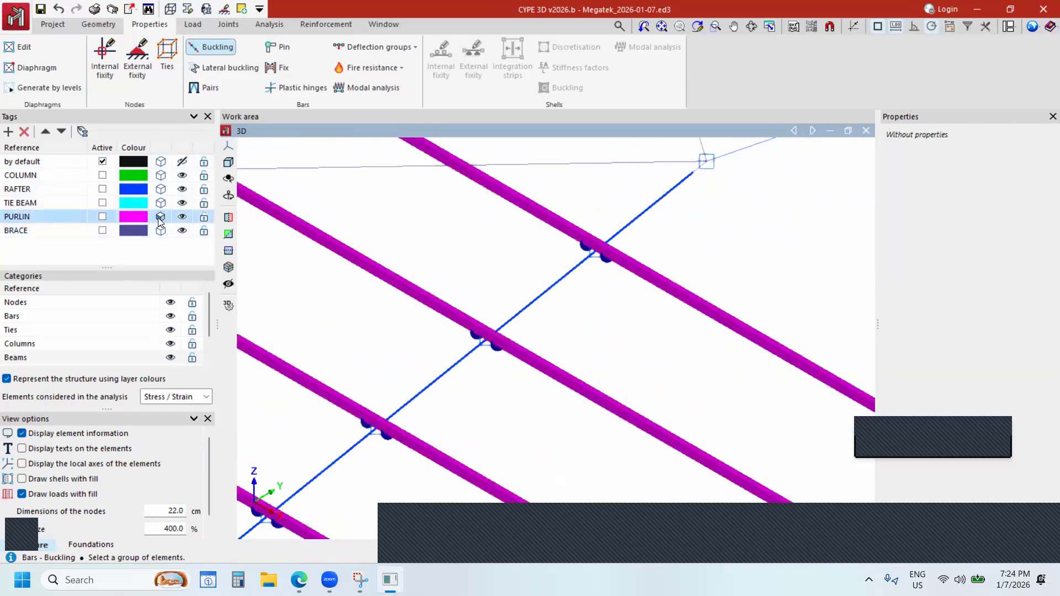
left_click(182, 189)
left_click(182, 190)
left_click(160, 189)
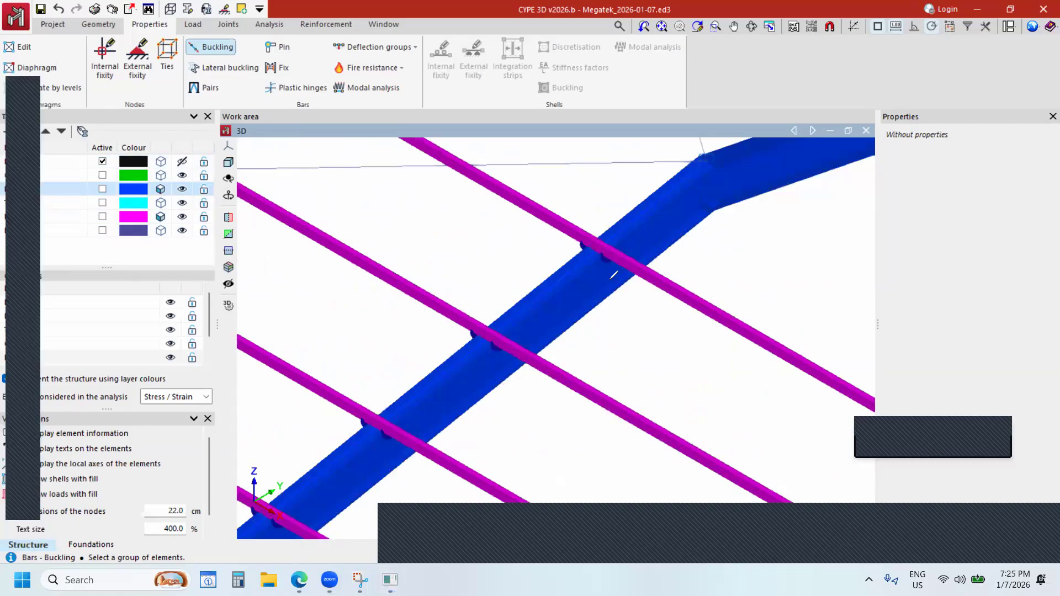
Sketch bracing strokes between the purlins and the rafter's bottom flange, circle one brace point and underline the Lateral buckling command.
left_click_drag(610, 286, 659, 273)
left_click_drag(588, 265, 571, 238)
left_click_drag(501, 352, 546, 365)
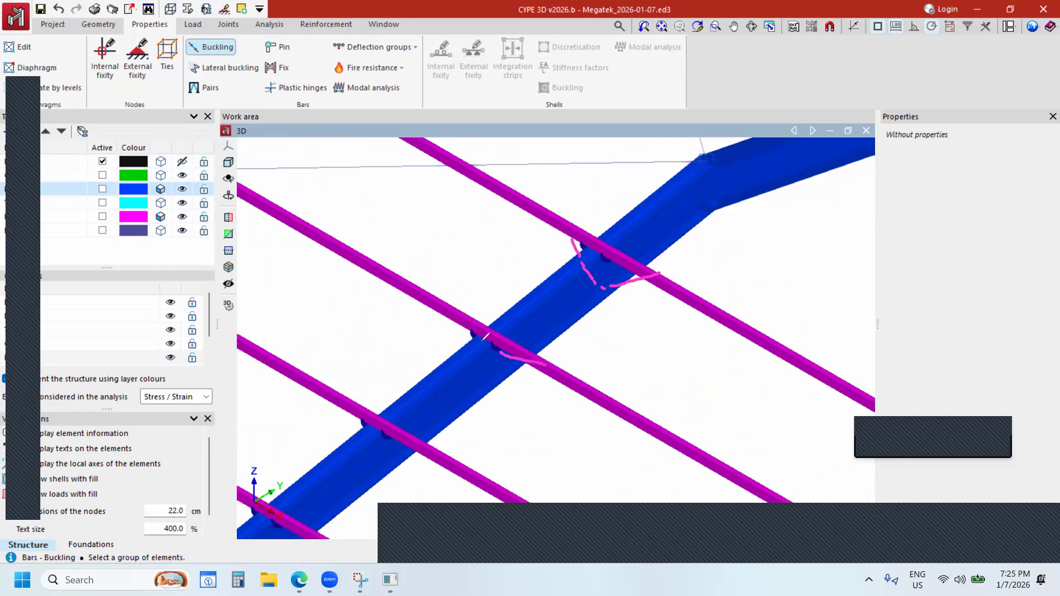
left_click_drag(440, 318, 485, 347)
mouse_move(401, 456)
left_mouse_down()
mouse_move(443, 457)
mouse_move(349, 407)
left_mouse_up()
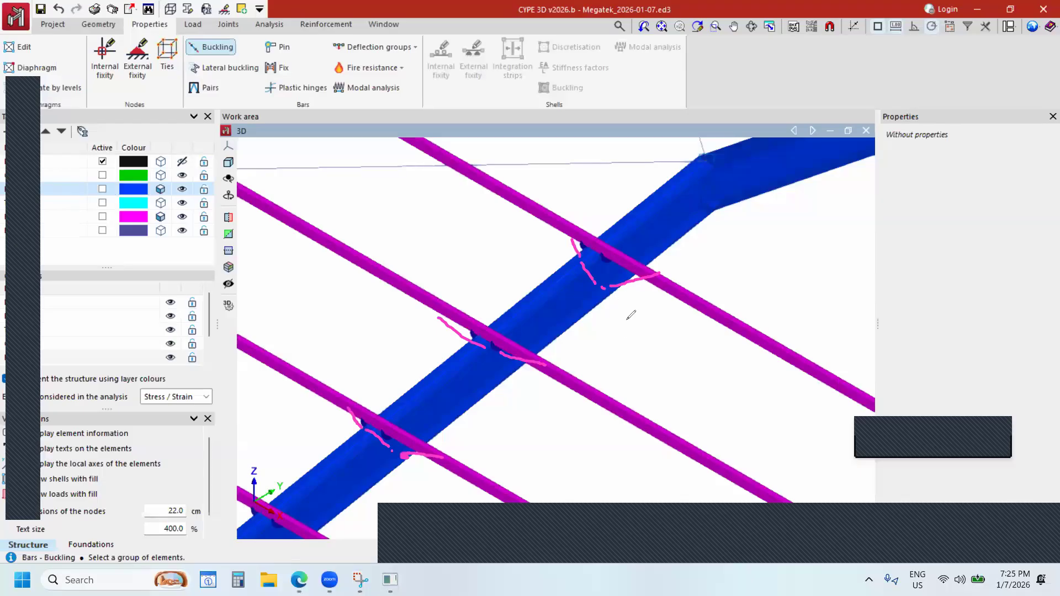
mouse_move(615, 276)
left_mouse_down()
mouse_move(604, 305)
mouse_move(621, 275)
mouse_move(590, 284)
left_mouse_up()
left_click_drag(187, 75, 264, 73)
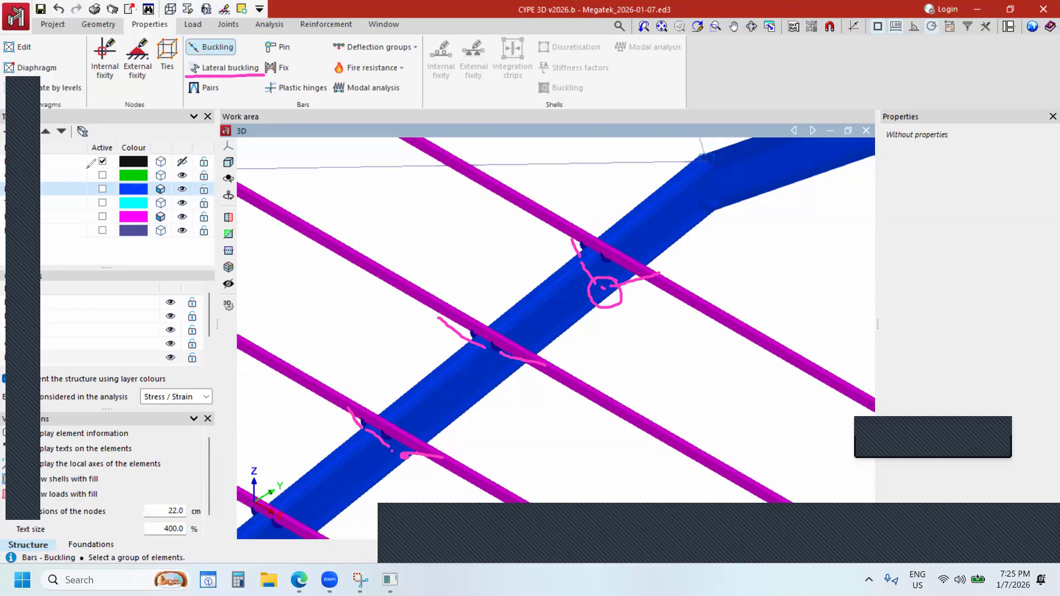
Try to assign the rafter's bottom flange a lateral buckling bracing separation of 1.2 m, and discard the dialog.
left_click(241, 73)
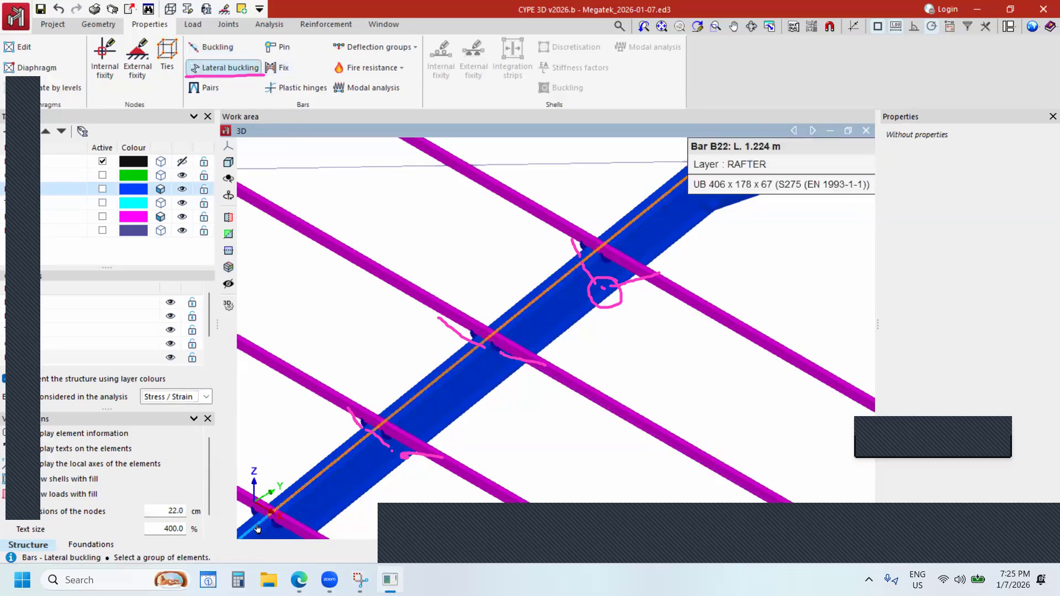
left_click(381, 330)
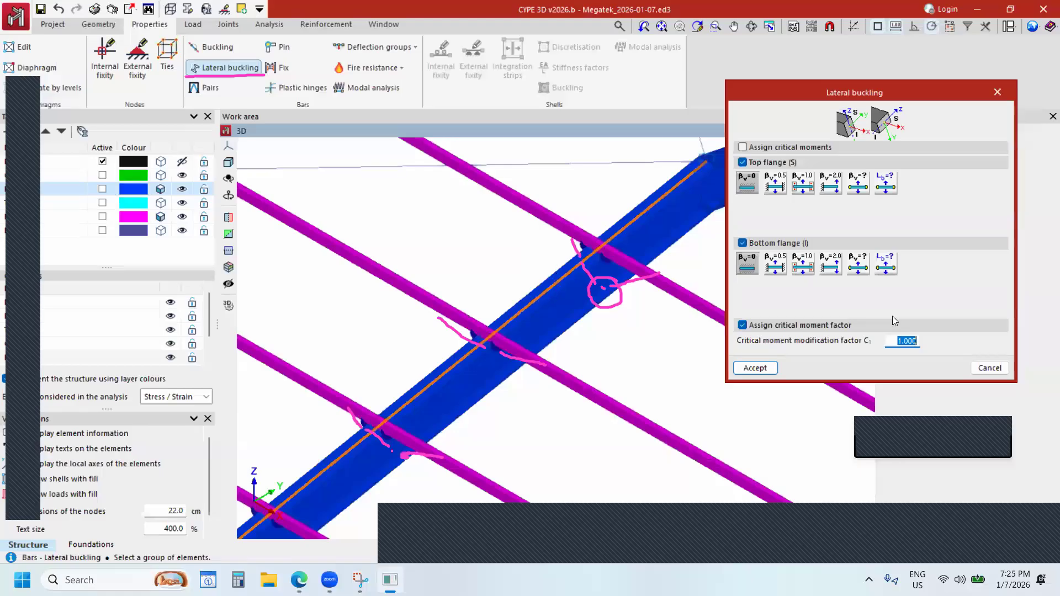
left_click(884, 268)
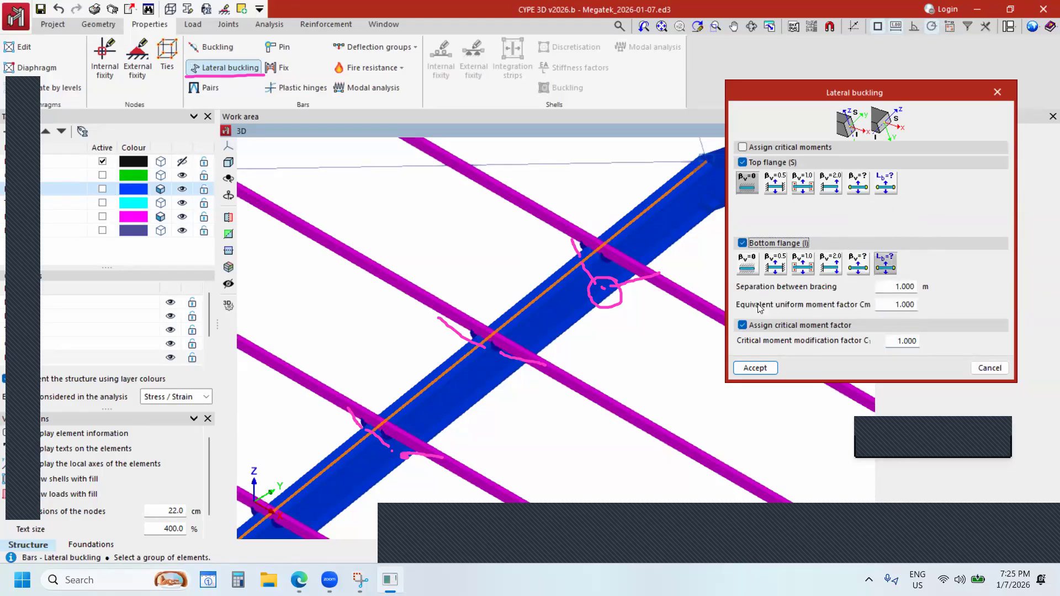
left_click(903, 287)
key("BackSpace")
left_click(904, 302)
key("ctrl")
key("ctrl")
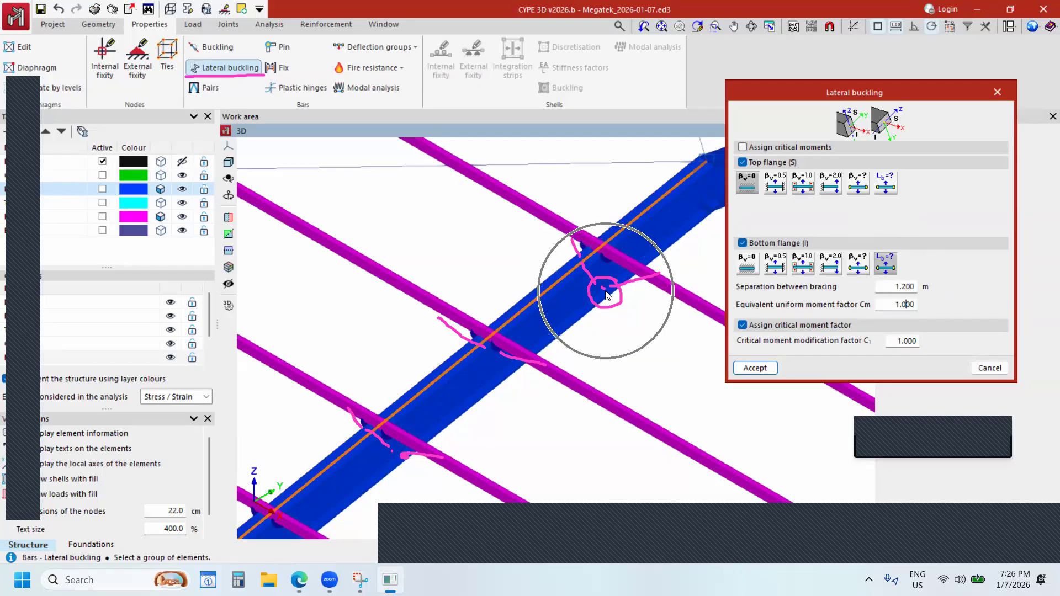
key("ctrl")
key("ctrl")
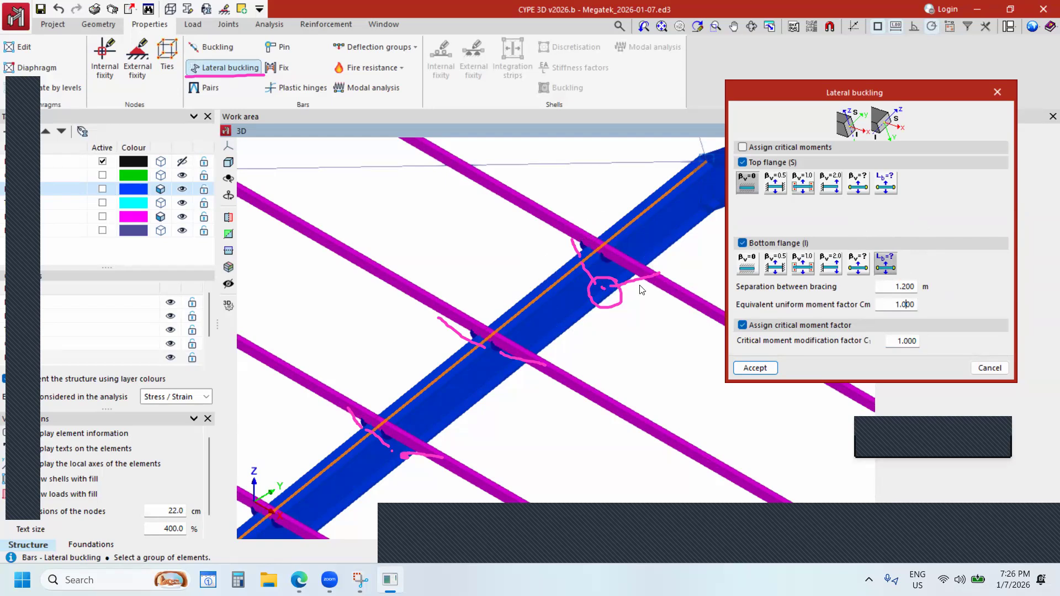
key("ctrl")
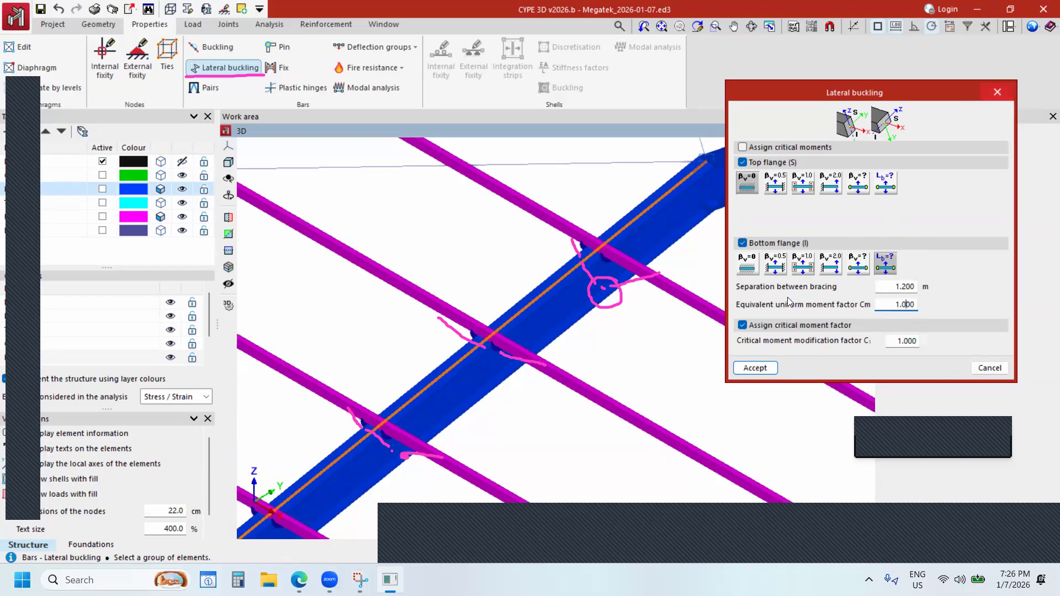
left_click(989, 368)
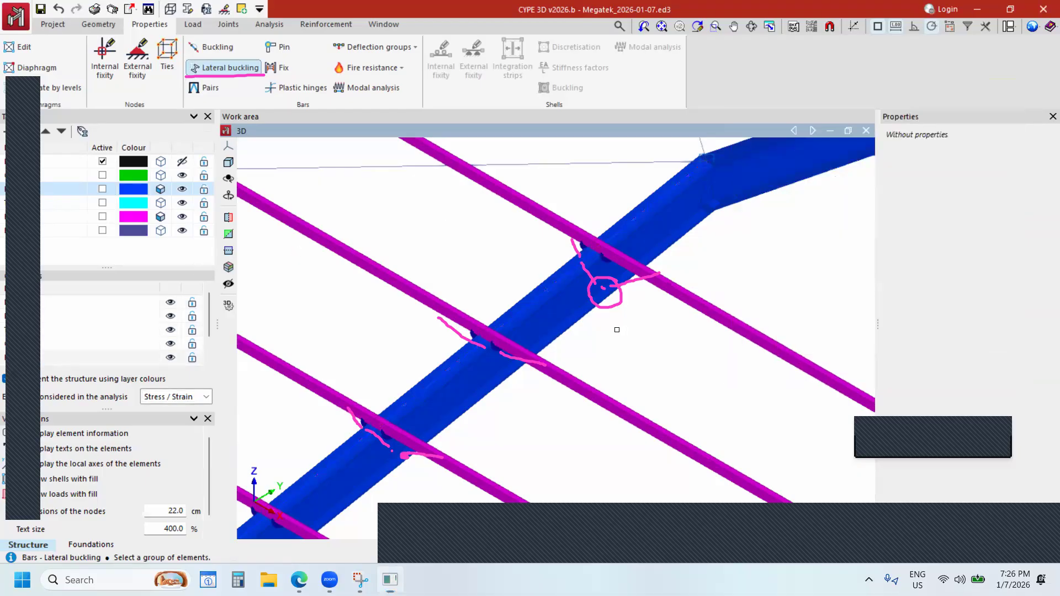
Clear the annotations and return the PURLIN and RAFTER layers to line display.
scroll(617, 329, "down", 6)
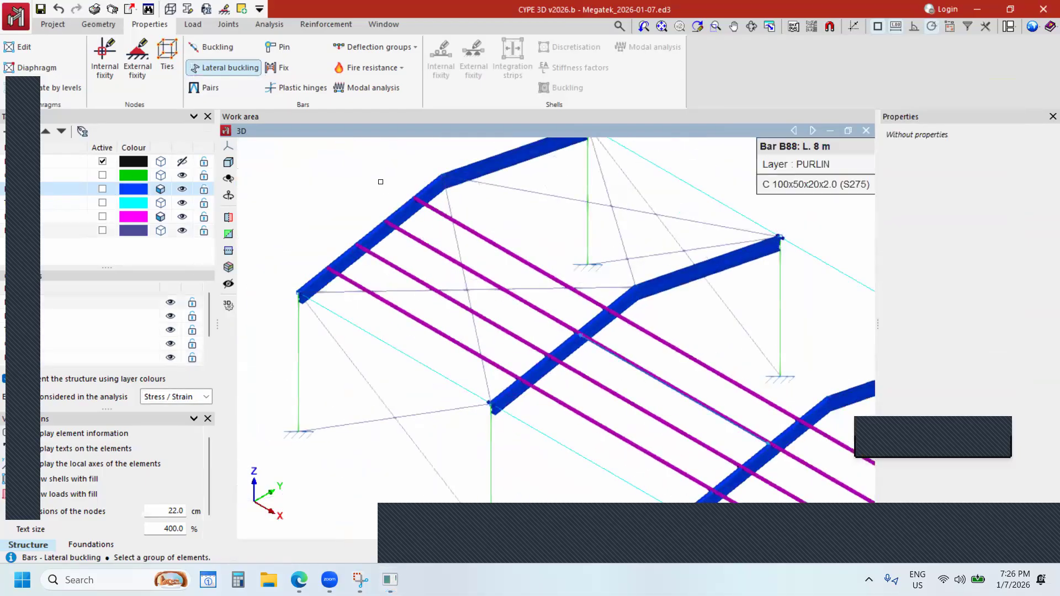
scroll(386, 185, "down", 4)
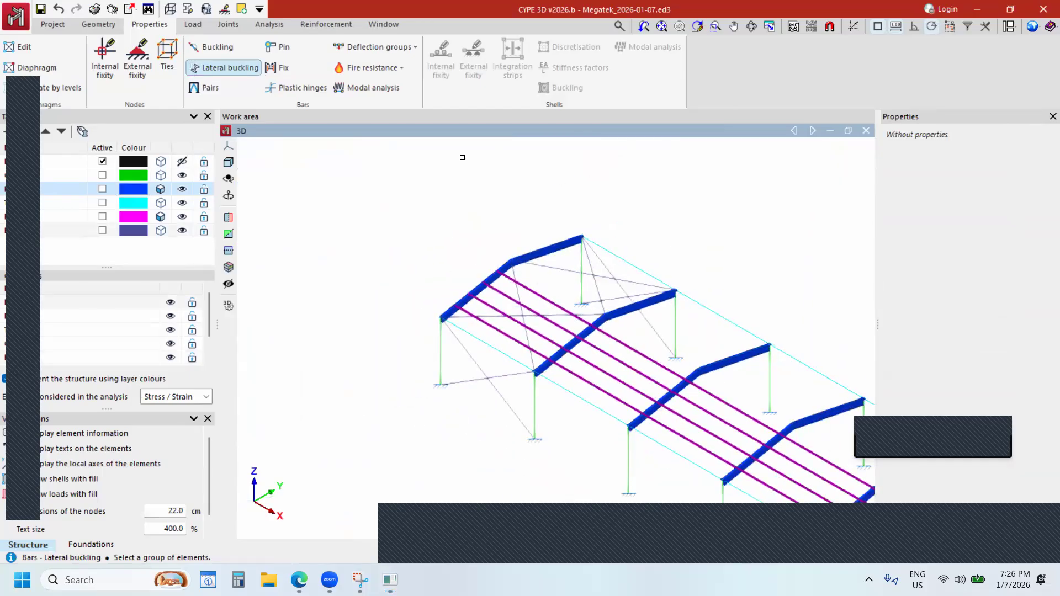
scroll(503, 260, "down", 3)
scroll(498, 311, "up", 1)
scroll(497, 311, "up", 5)
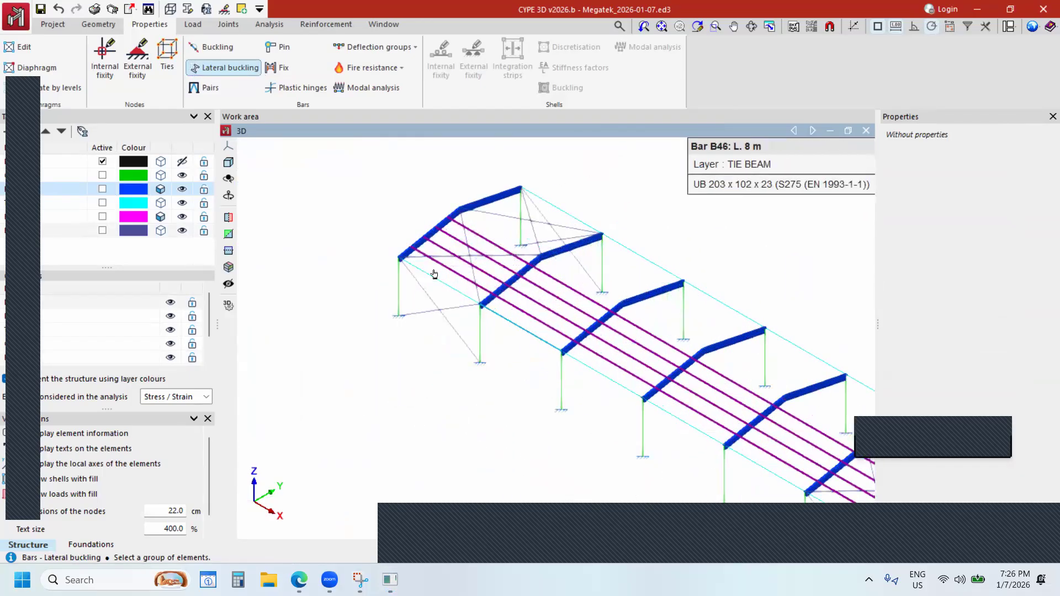
left_click(159, 218)
left_click(159, 191)
scroll(592, 358, "down", 3)
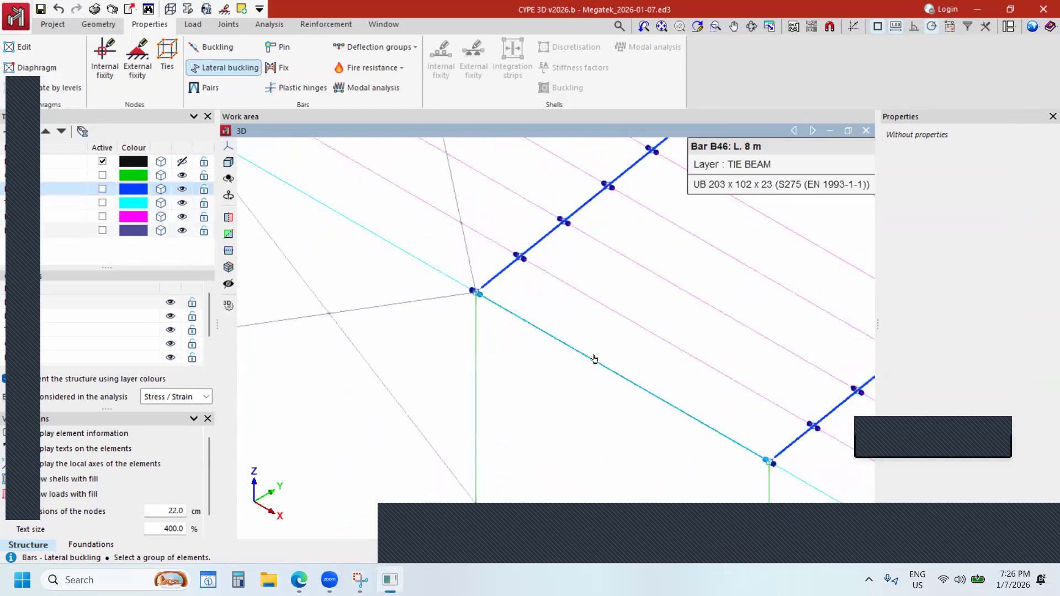
scroll(581, 282, "down", 2)
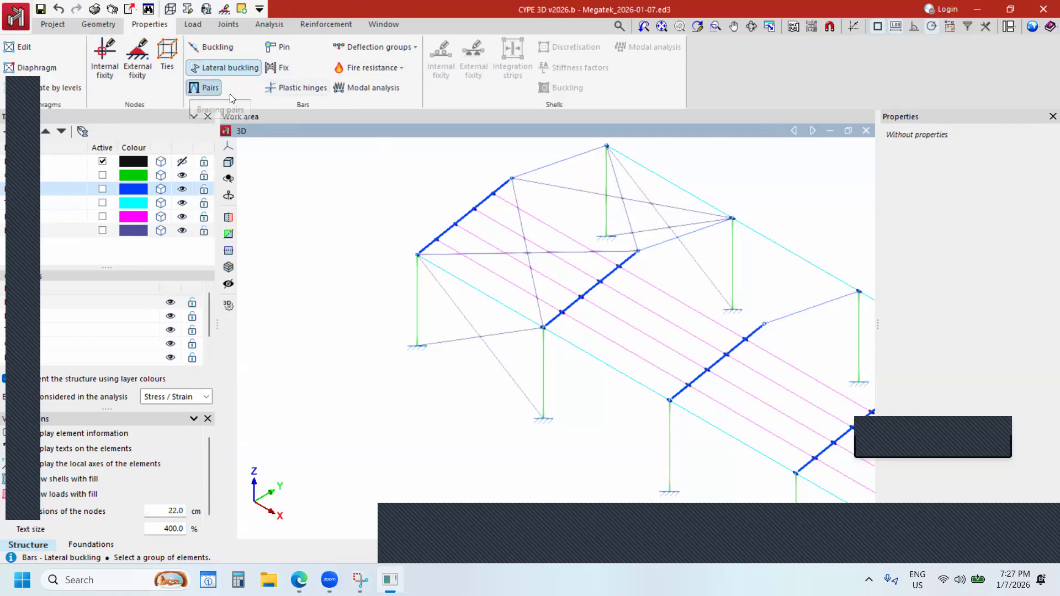
Open the limiting deflection settings for a line of purlins and try out the absolute maximum deflection xy limit.
left_click(413, 50)
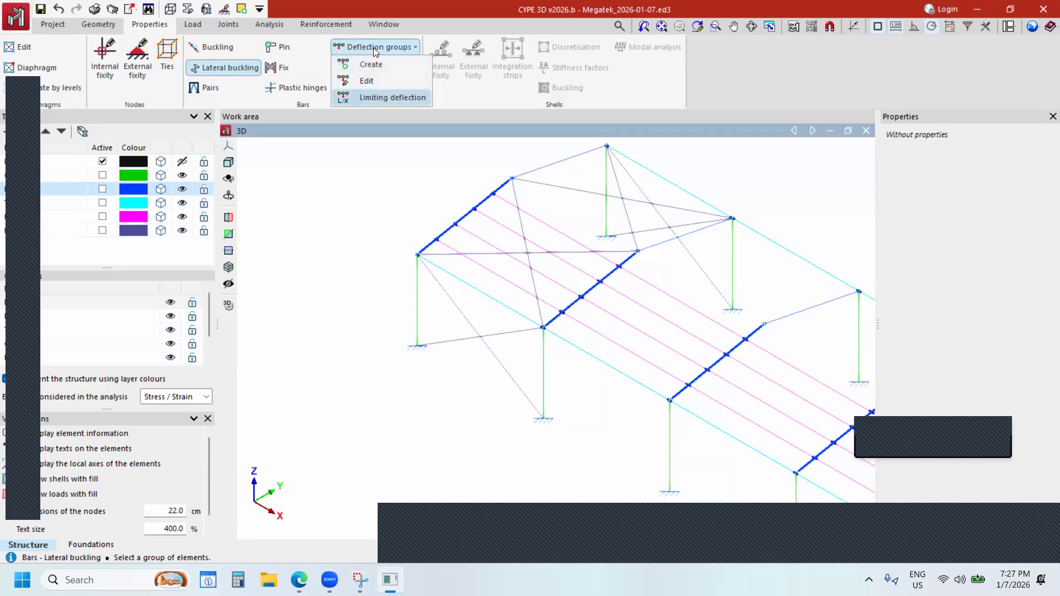
left_click(386, 98)
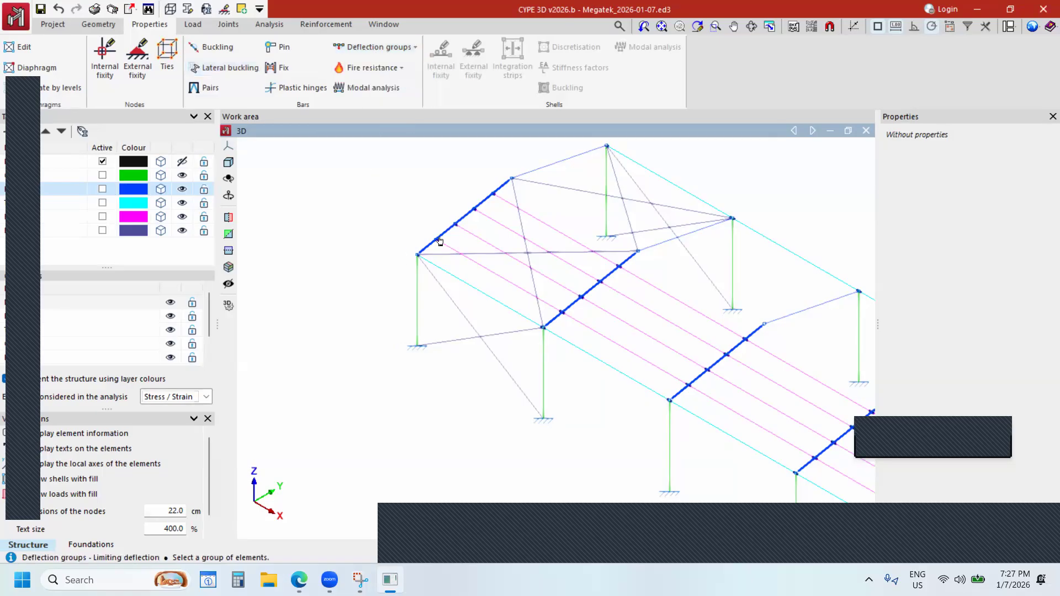
left_click(476, 241)
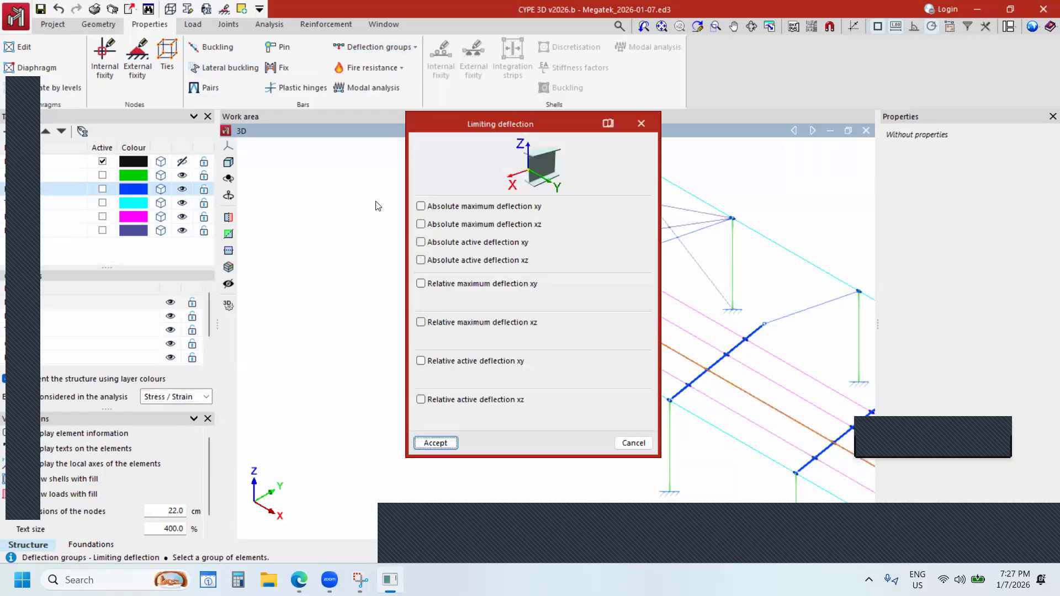
left_click_drag(489, 124, 359, 133)
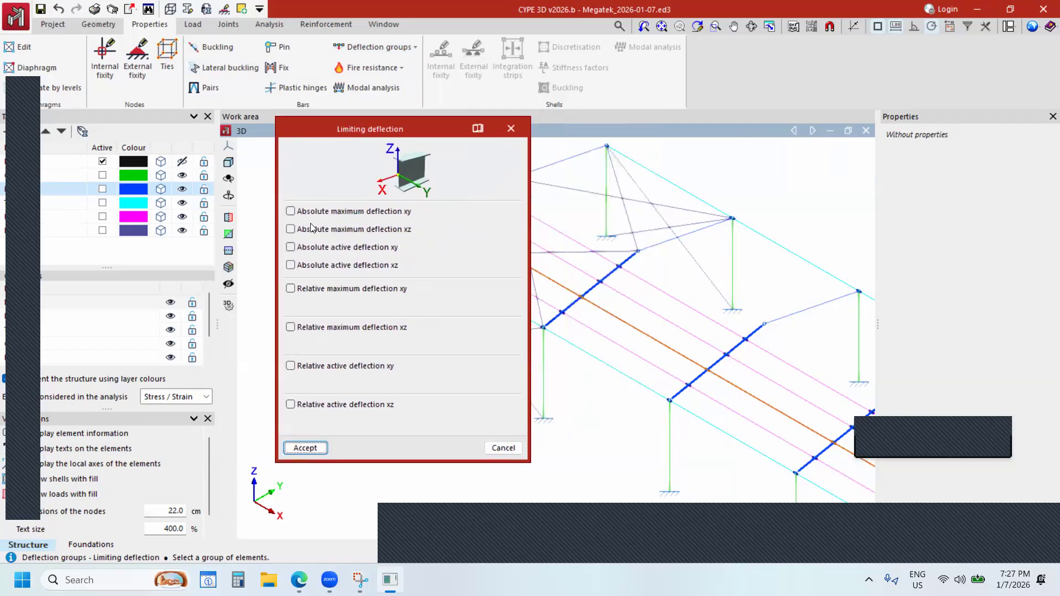
left_click(290, 211)
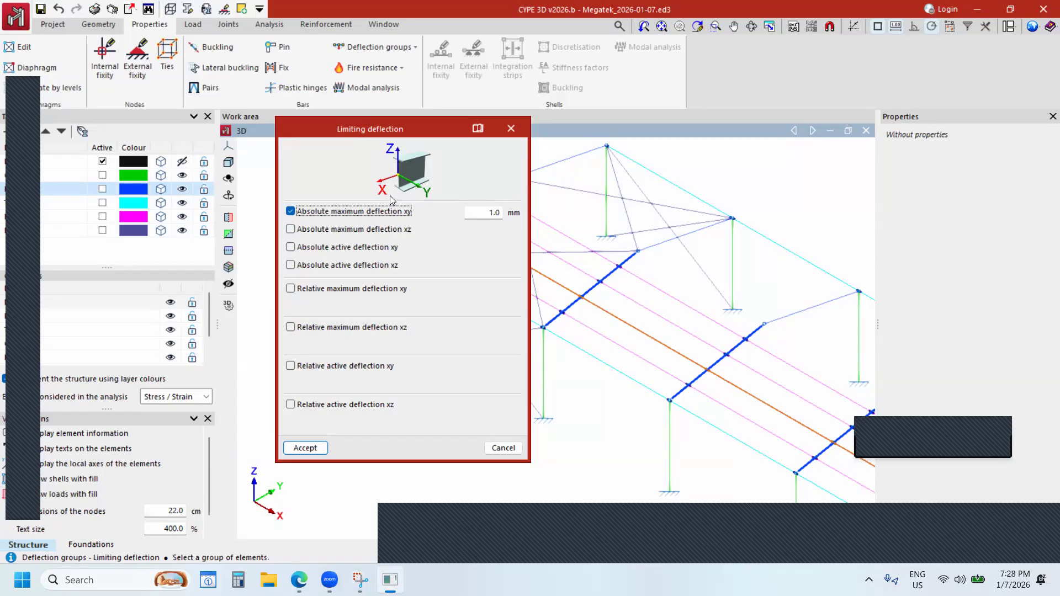
left_click(291, 212)
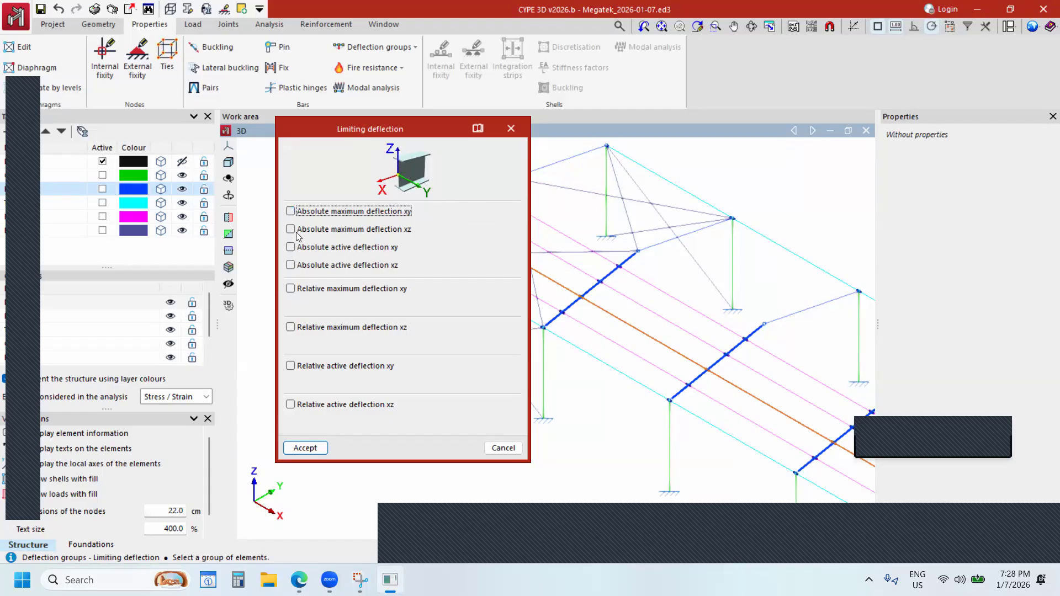
Try out the relative maximum deflection limits in xy and xz and the relative active xy limit, and discard the limiting deflection settings.
left_click(290, 288)
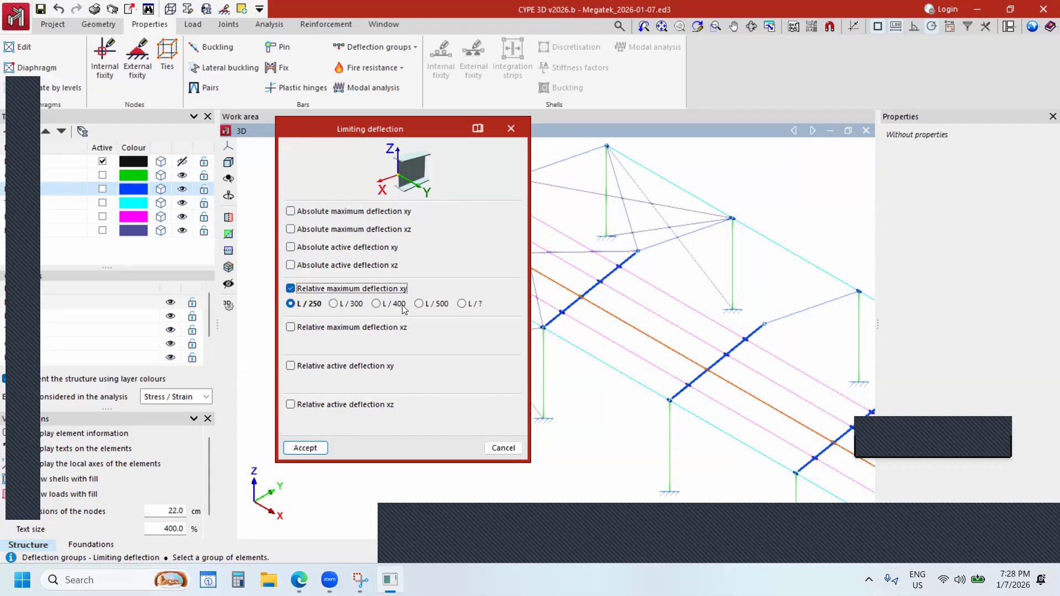
left_click(462, 304)
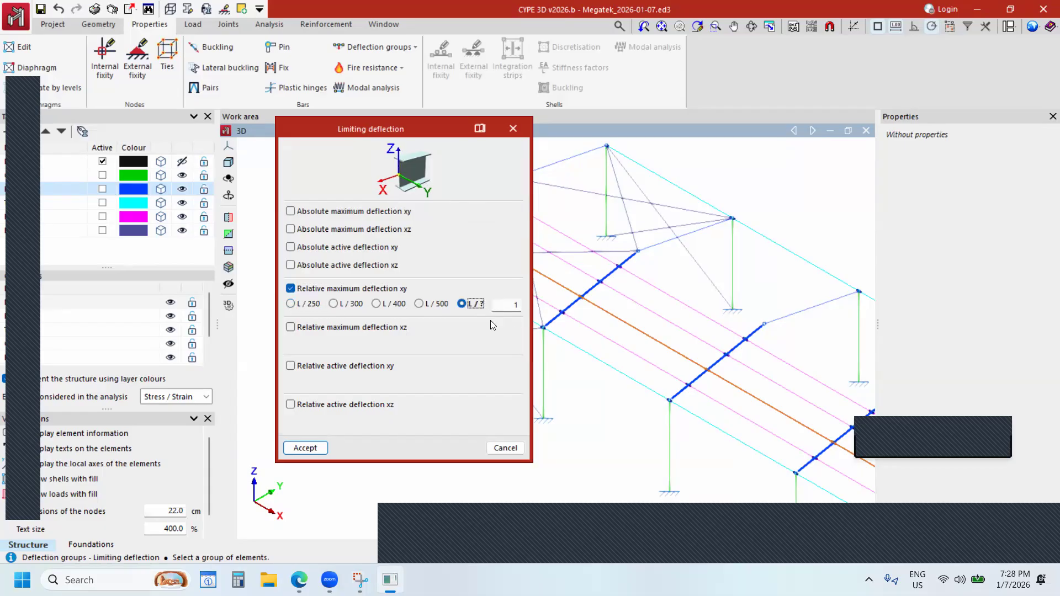
left_click(291, 289)
left_click(290, 327)
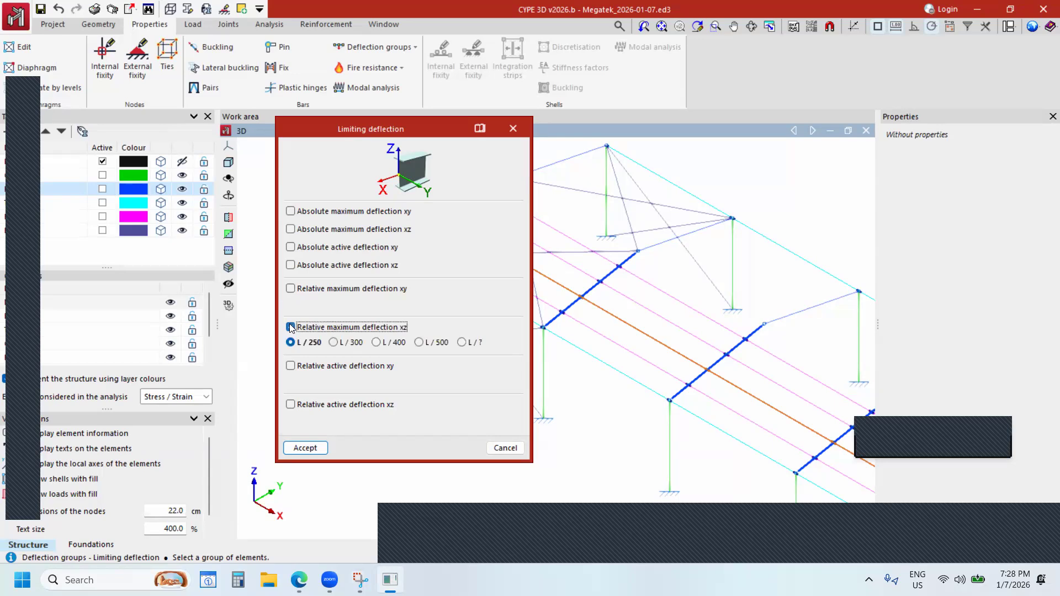
left_click(290, 327)
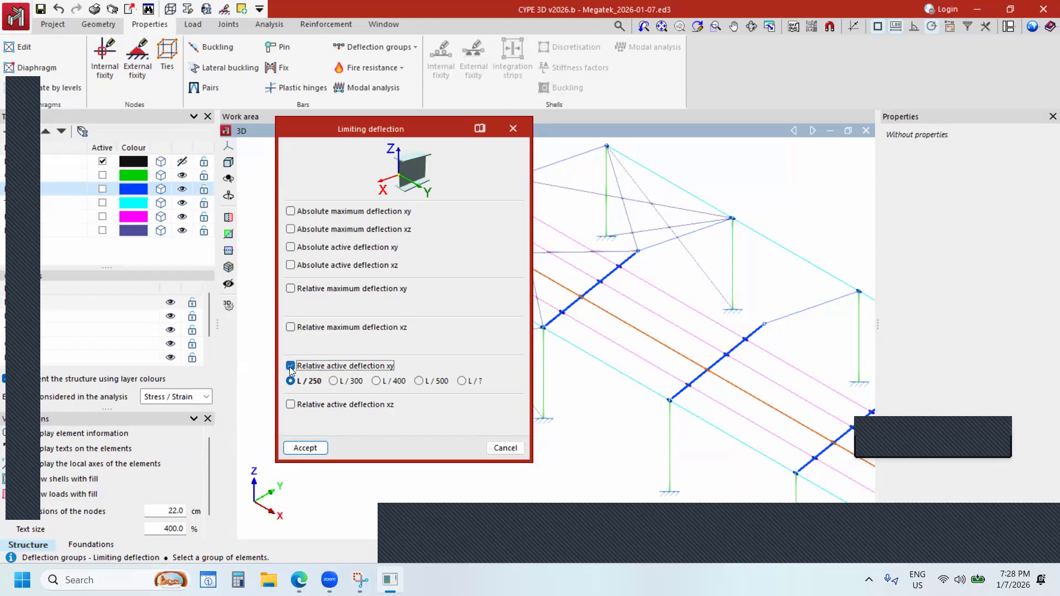
left_click(291, 328)
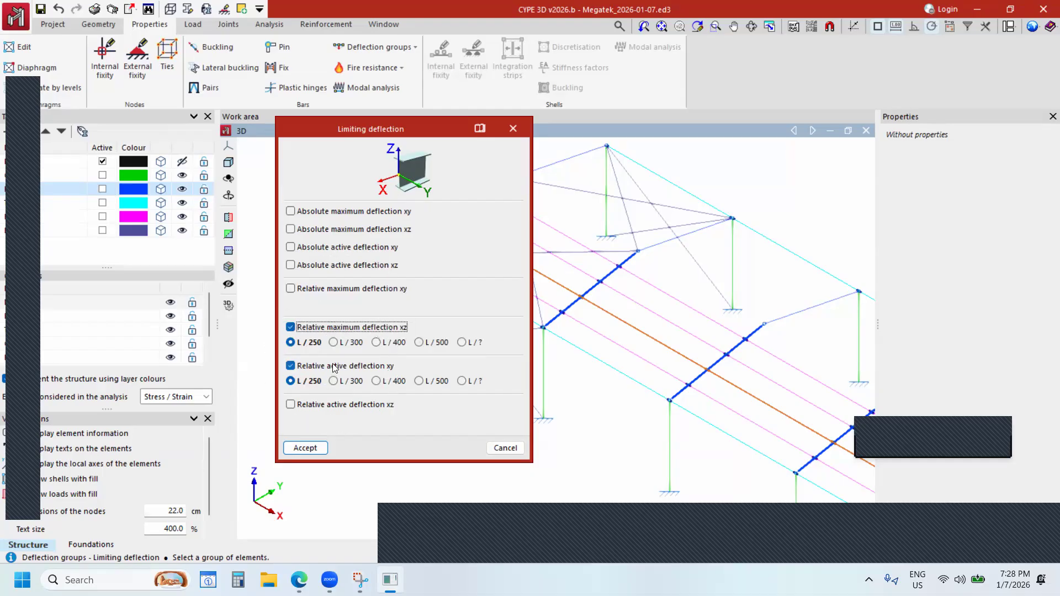
left_click(290, 327)
left_click(290, 365)
left_click(515, 128)
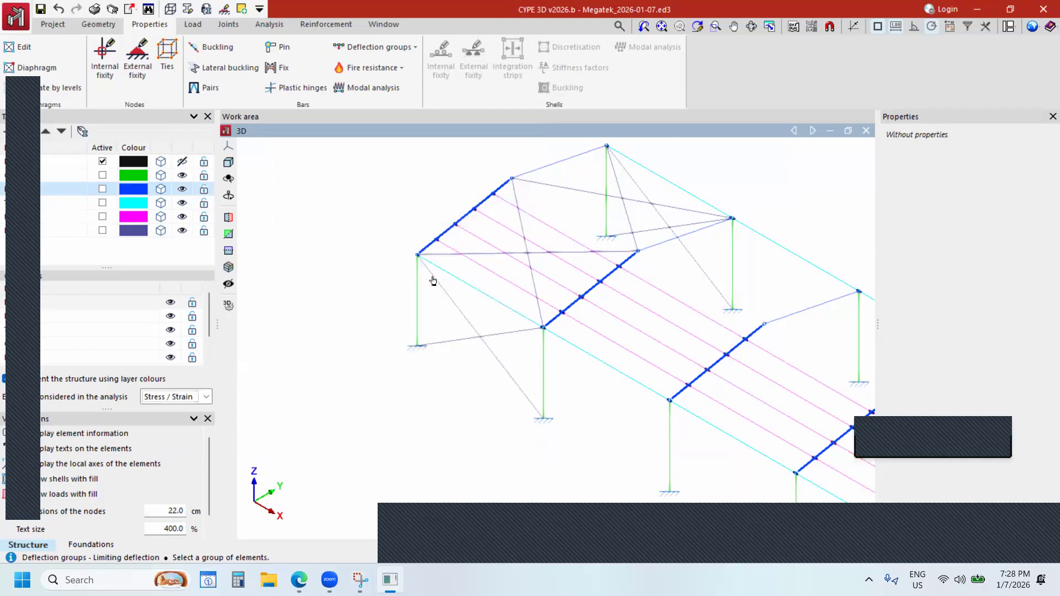
Switch to the load definition commands with the whole structure in view.
left_click(397, 69)
left_click(523, 22)
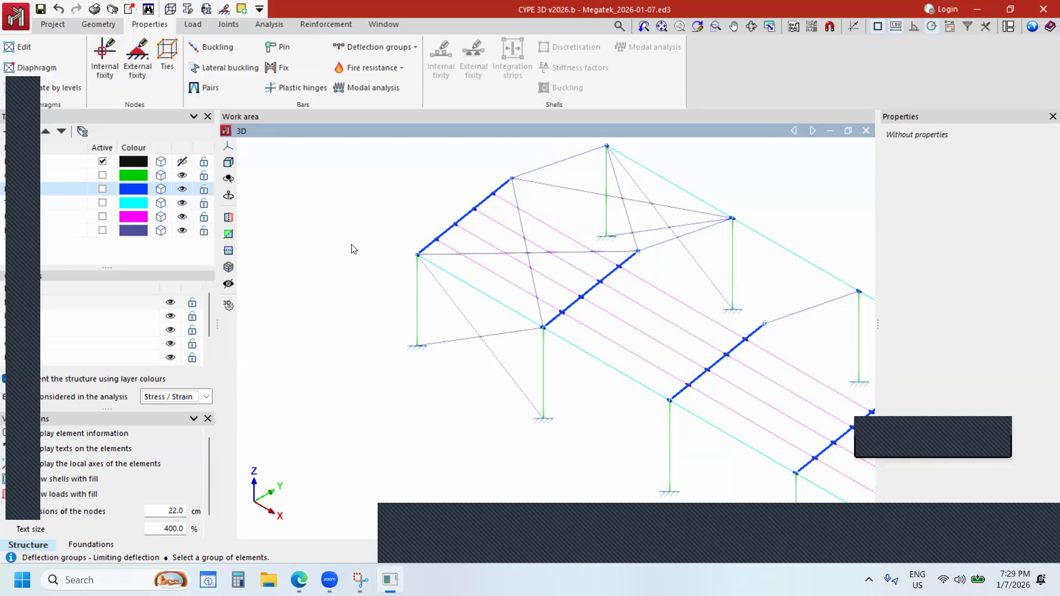
scroll(372, 274, "down", 5)
scroll(473, 272, "up", 2)
left_click(194, 26)
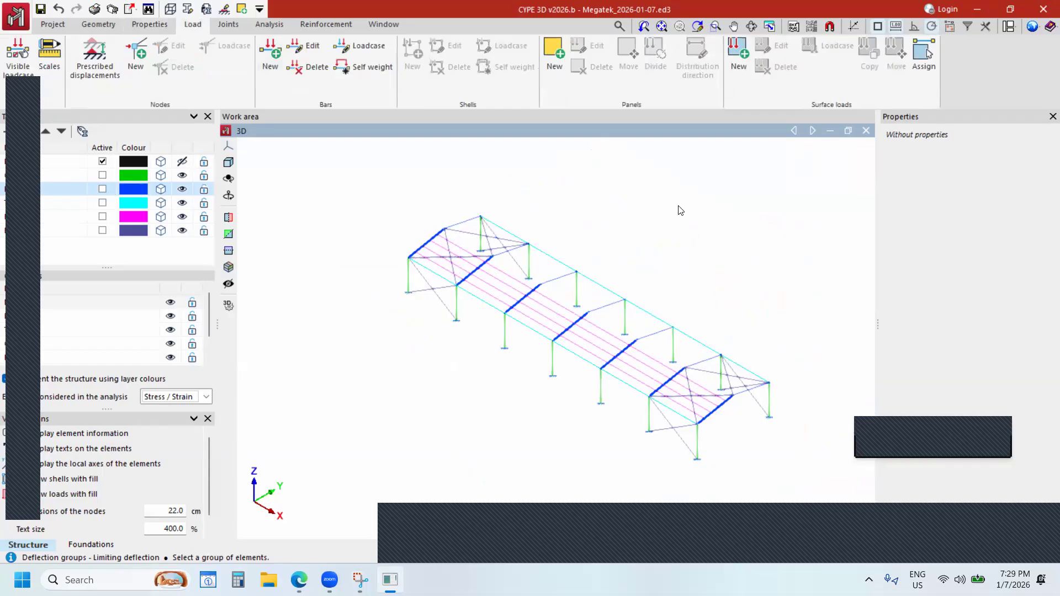
scroll(555, 231, "up", 1)
scroll(418, 188, "down", 1)
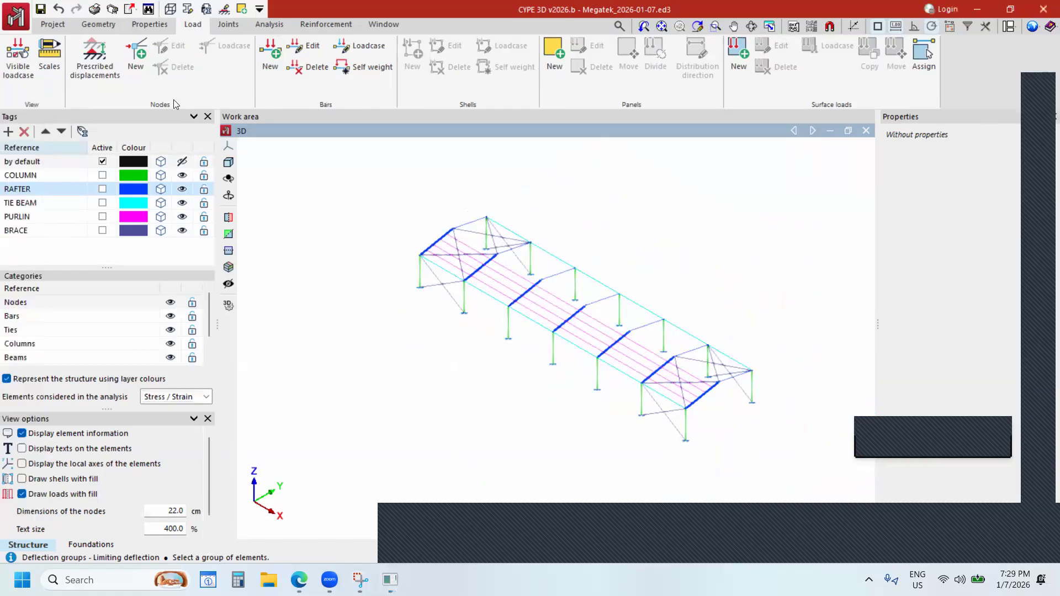
key("ctrl")
key("ctrl")
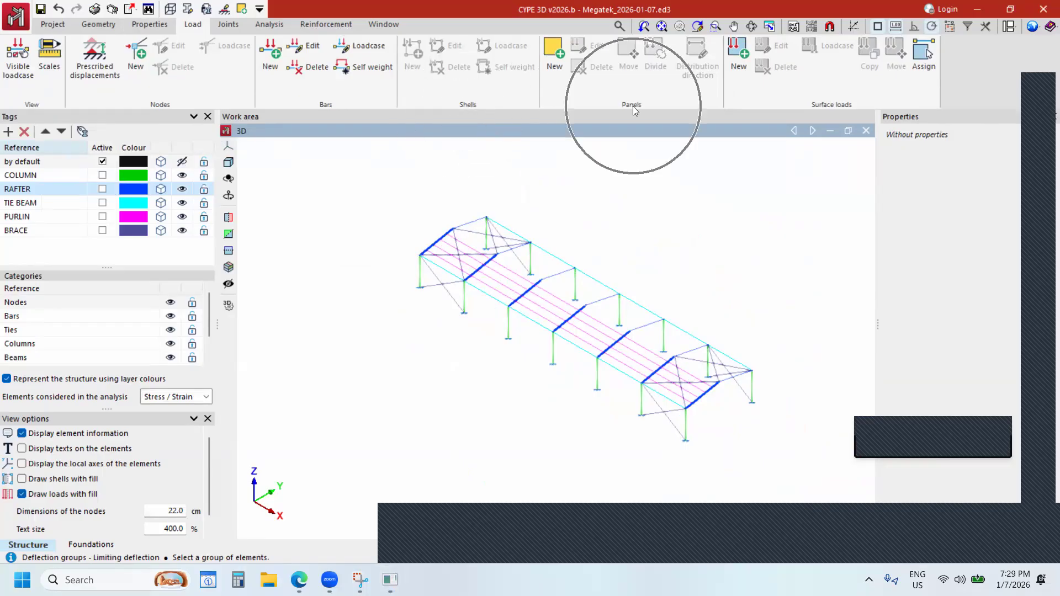
key("ctrl")
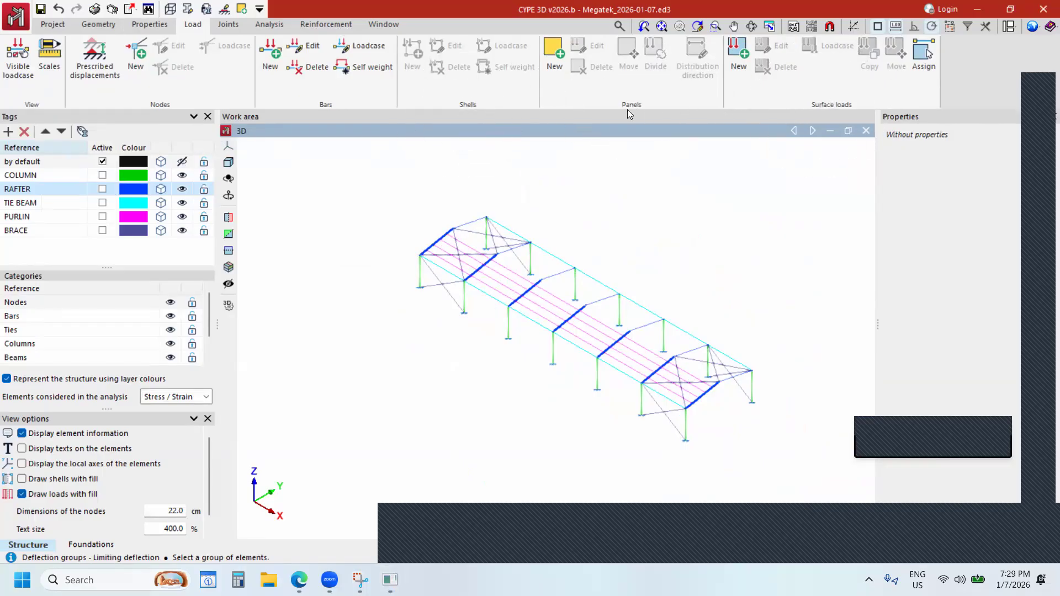
key("ctrl")
key("ctrl")
key("ctrl")
key("ctrl")
key("ctrl")
key("ctrl")
key("ctrl")
key("ctrl")
key("ctrl")
key("ctrl")
key("ctrl")
key("ctrl")
key("ctrl")
key("ctrl")
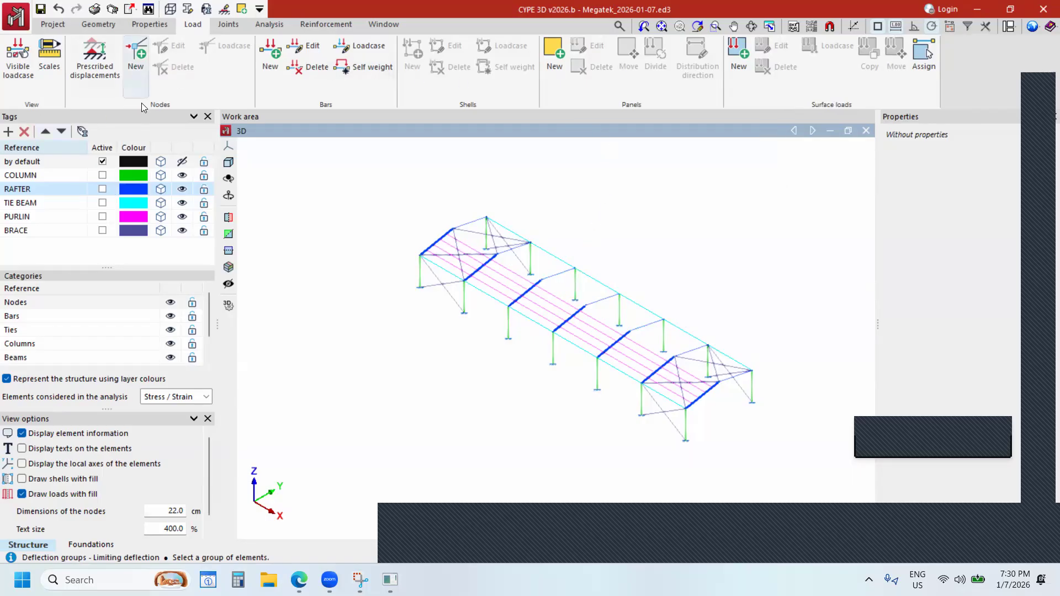
Start entering a new load on nodes and set the drawn dimensions of the nodes to 66 cm.
left_click(138, 64)
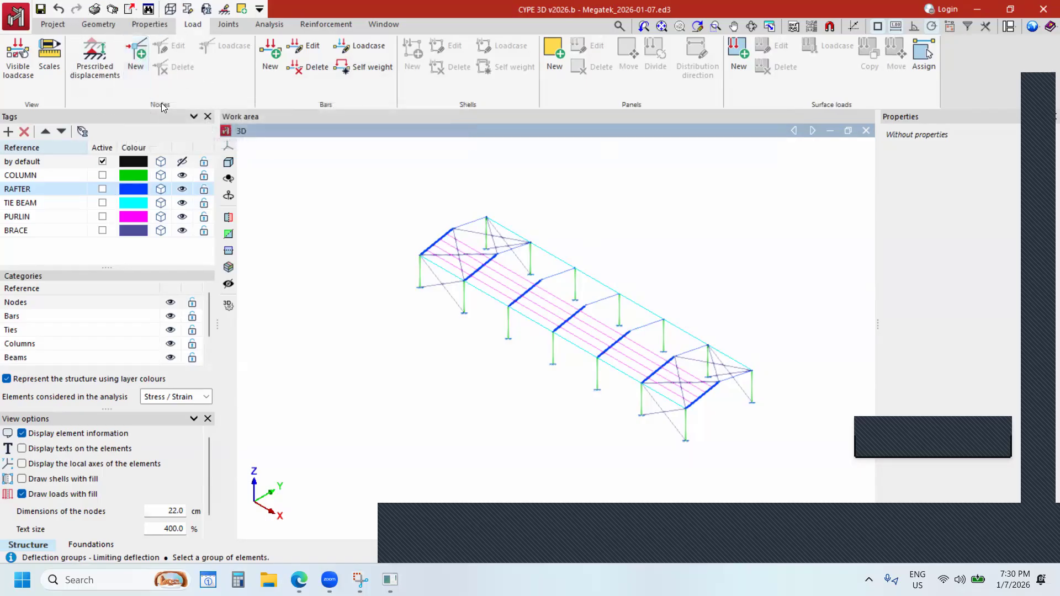
left_click(138, 66)
scroll(478, 312, "up", 5)
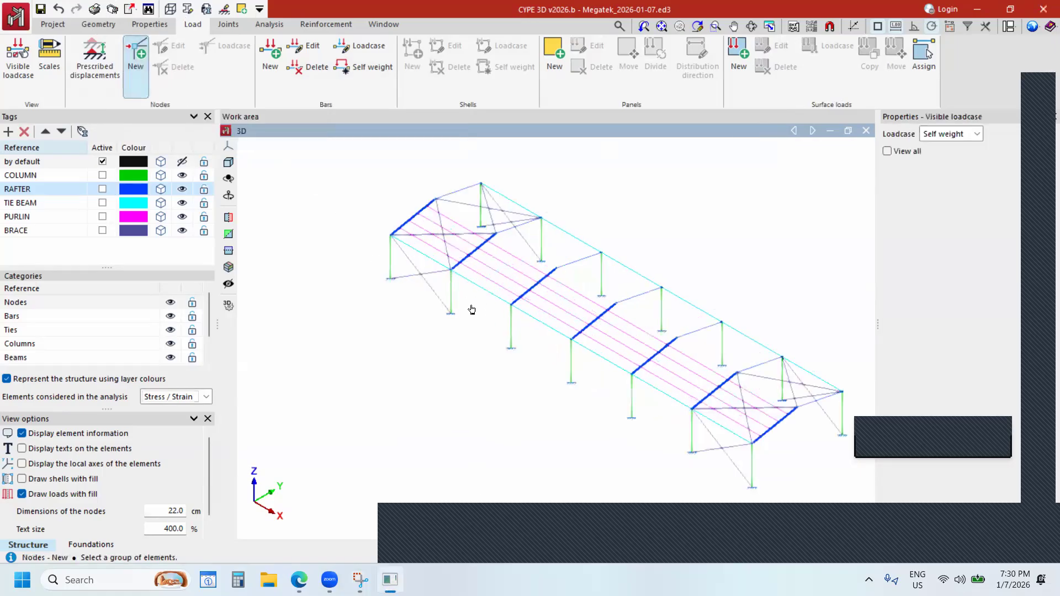
double_click(180, 511)
type("66")
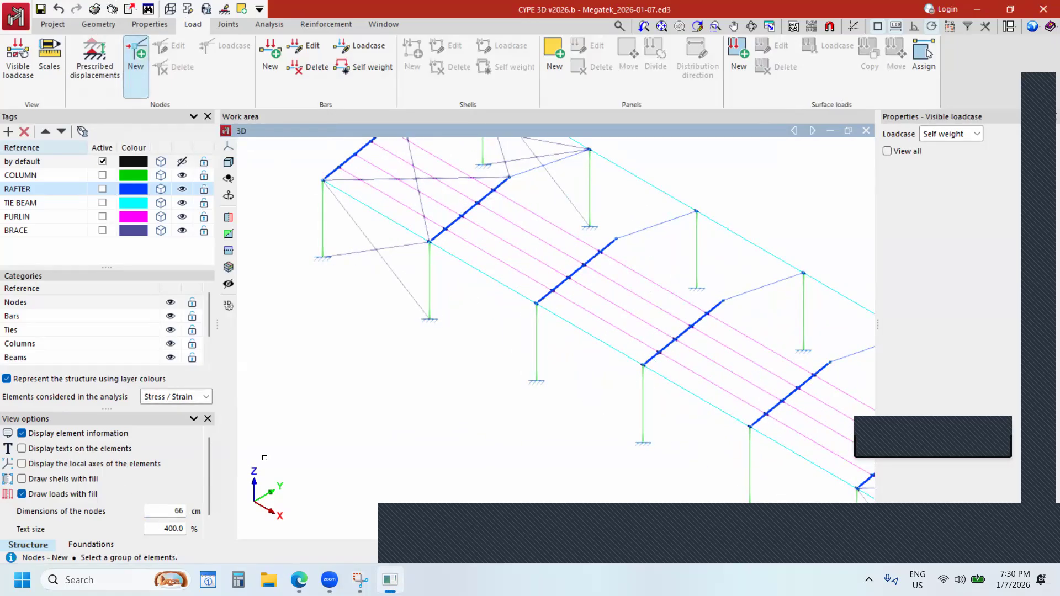
key("Return")
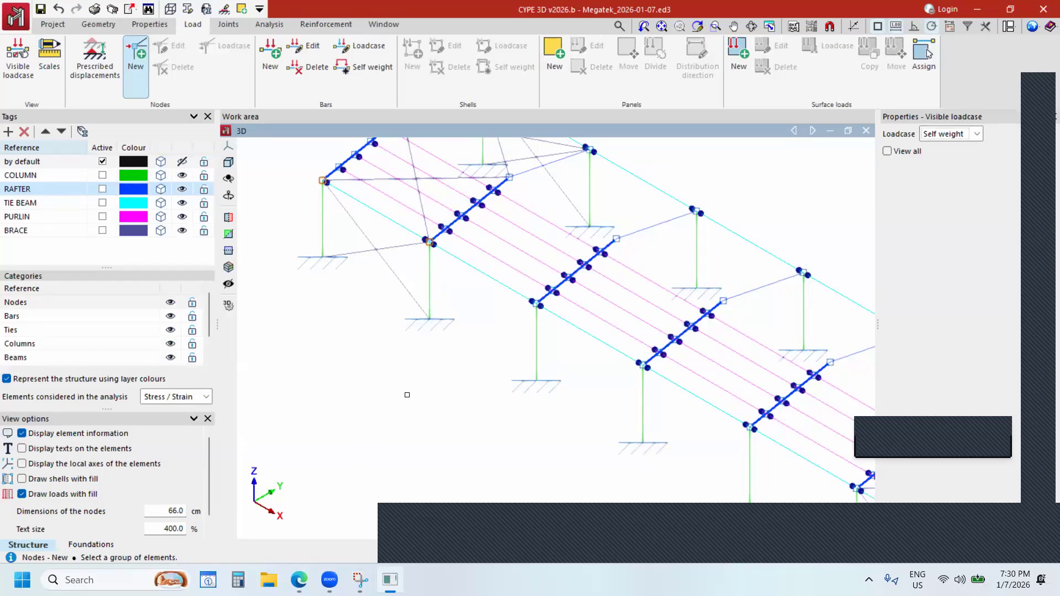
Review the loadcases available for a new load on nodes, and discard the load entry.
scroll(406, 393, "down", 1)
right_click(371, 376)
left_click_drag(486, 202, 513, 193)
left_click(532, 218)
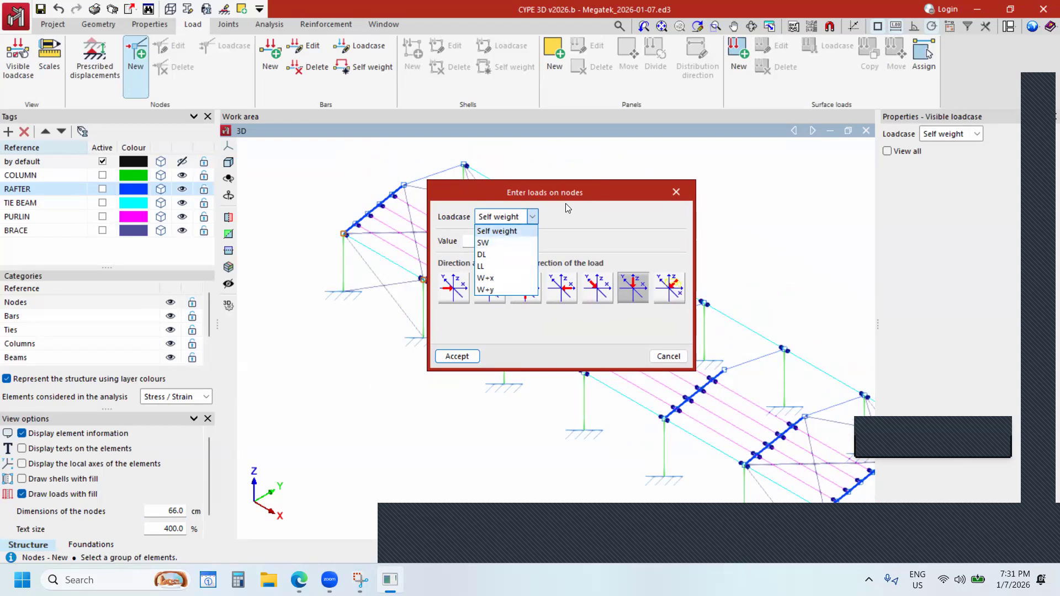
left_click(676, 195)
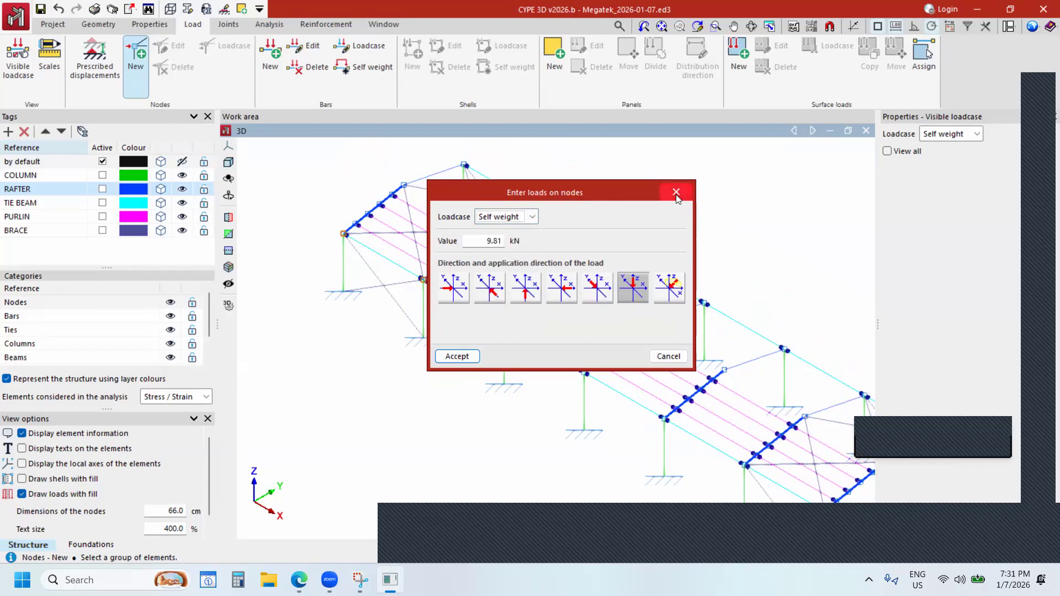
left_click(676, 194)
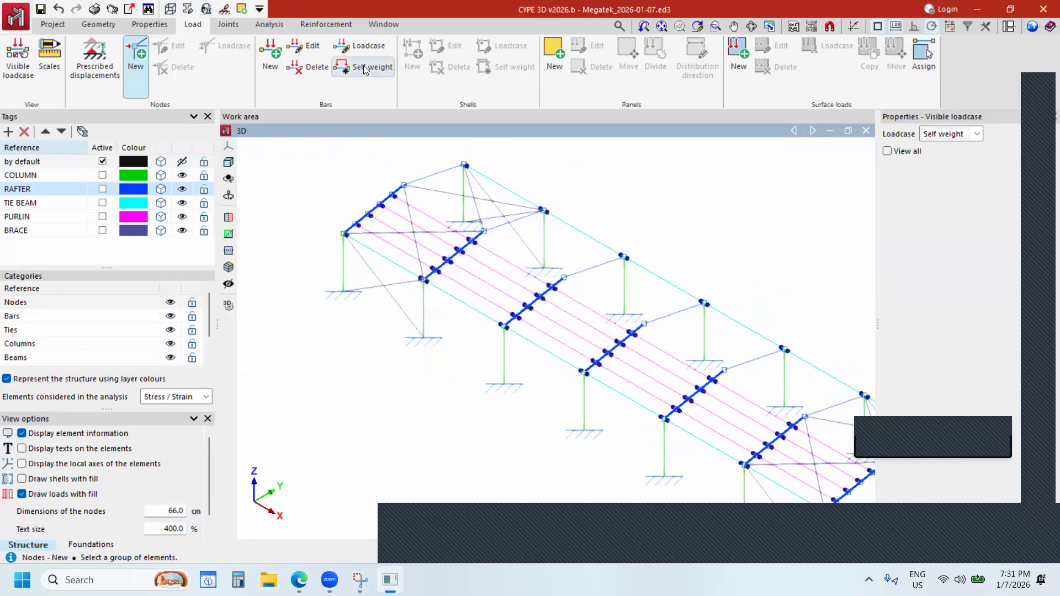
Open the self-weight load generation settings for the bars and try out the Deactivate option.
left_click(366, 68)
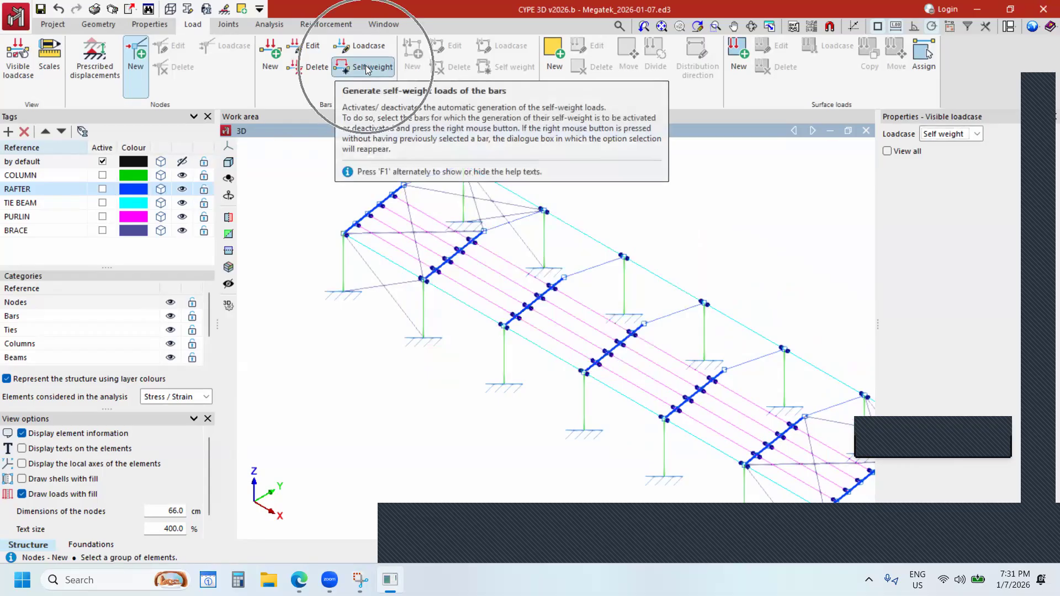
left_click(366, 67)
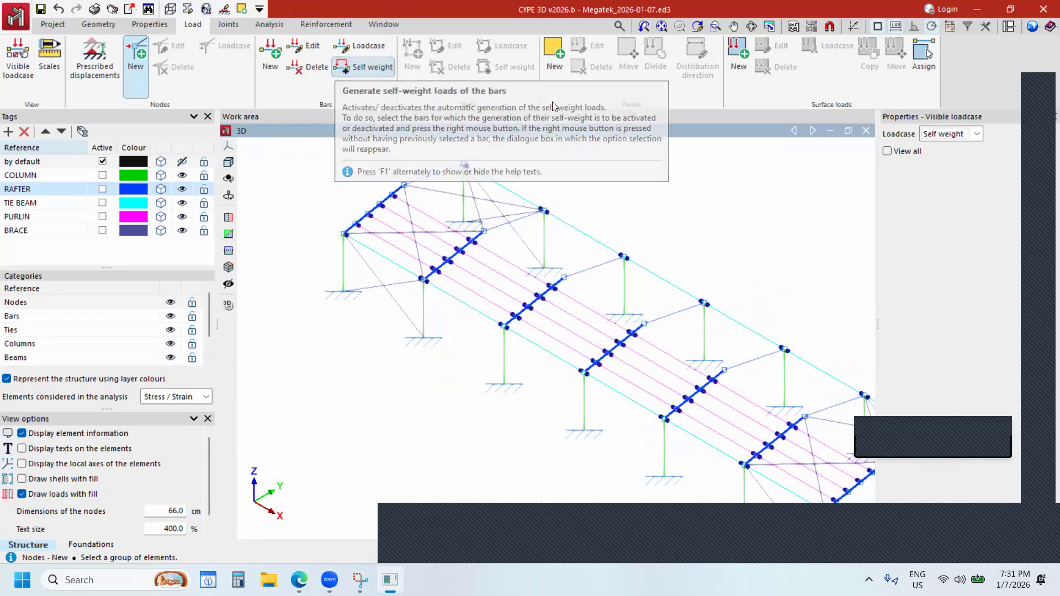
left_click(505, 67)
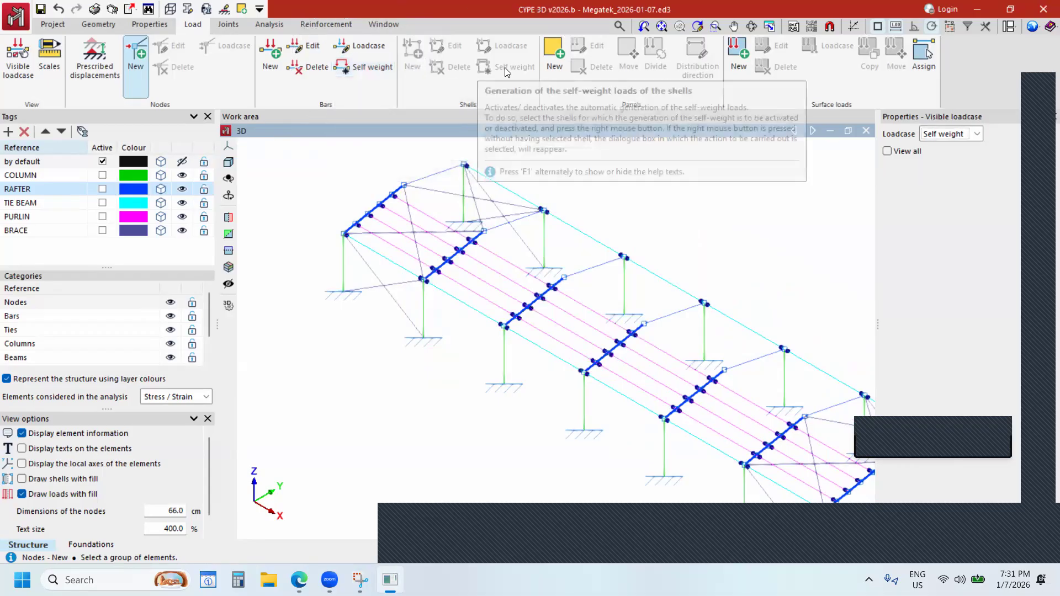
left_click(370, 67)
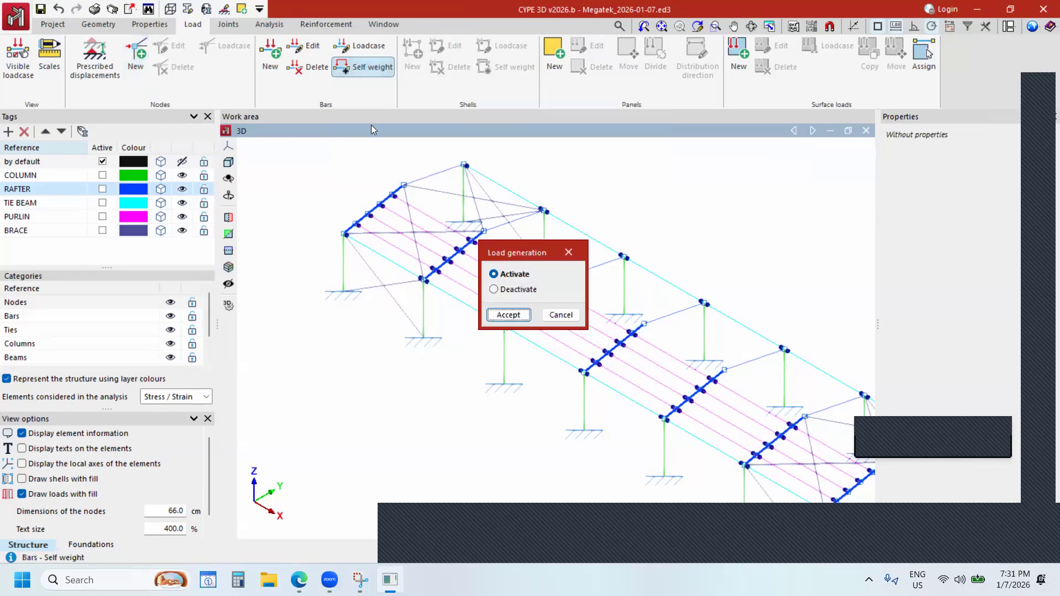
left_click(516, 291)
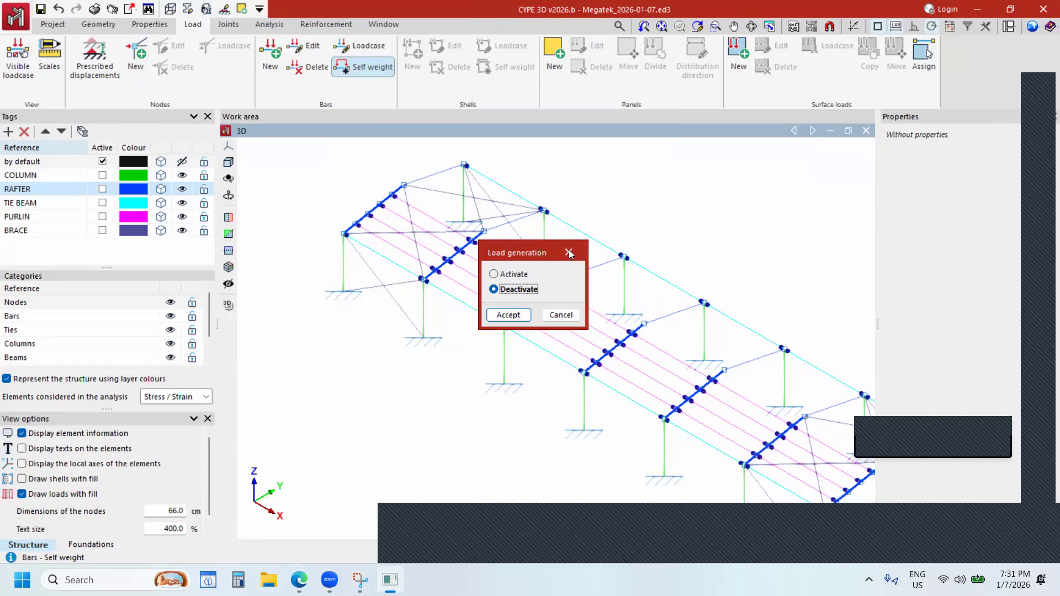
Display the Self weight loadcase on the model.
key("ctrl")
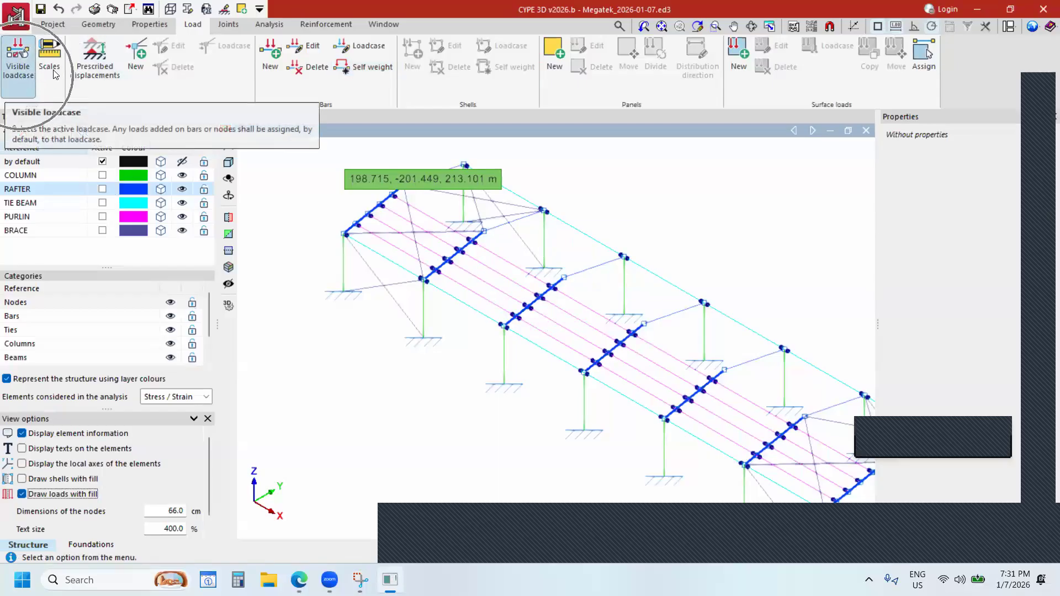
left_click(17, 73)
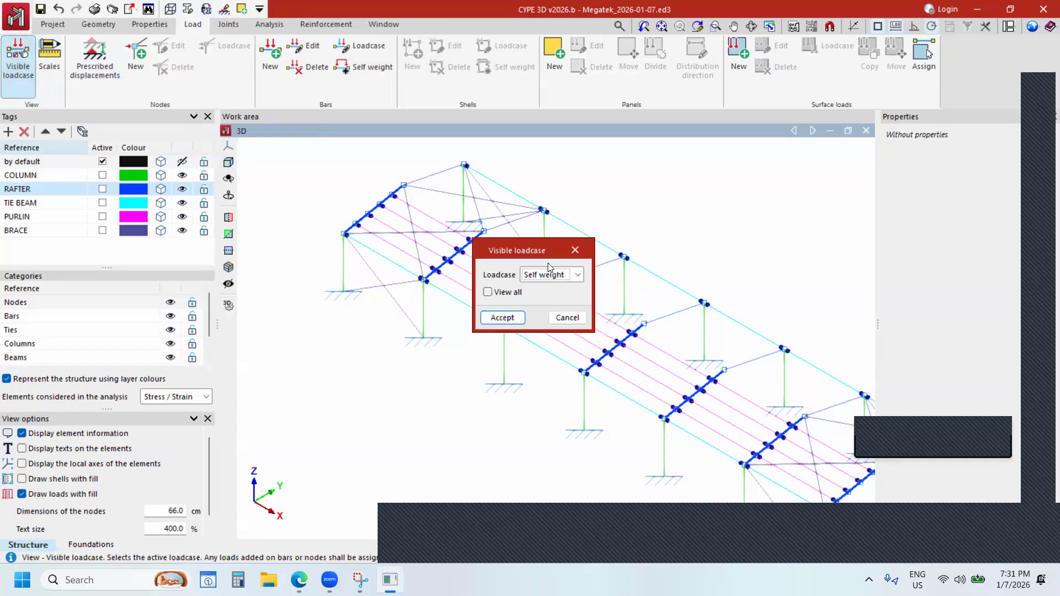
left_click(657, 232)
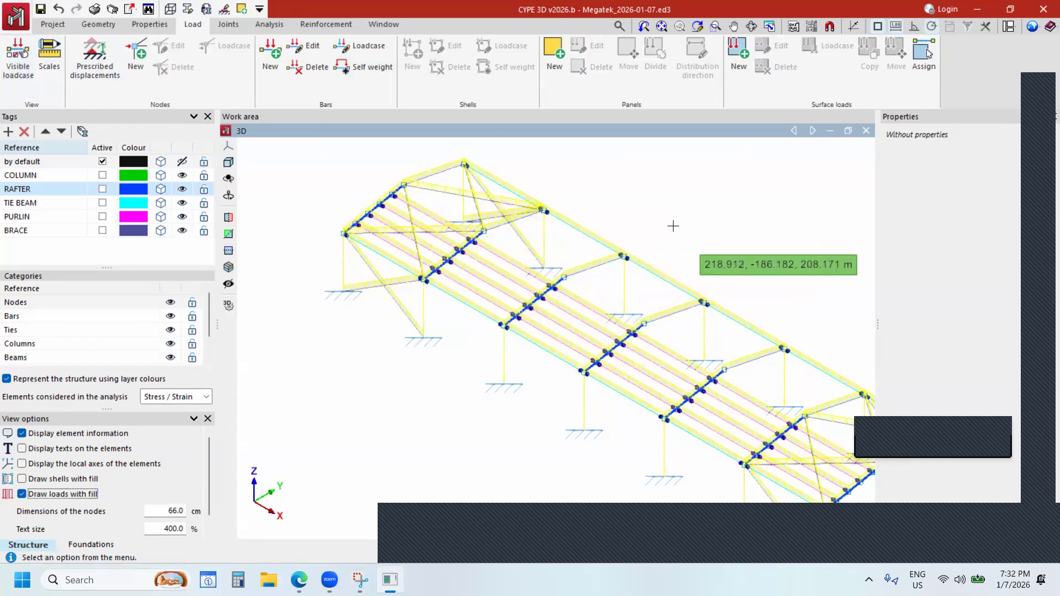
Choose to deactivate self weight generation on bars and hide the COLUMN, RAFTER, TIE BEAM and PURLIN layers.
left_click(362, 69)
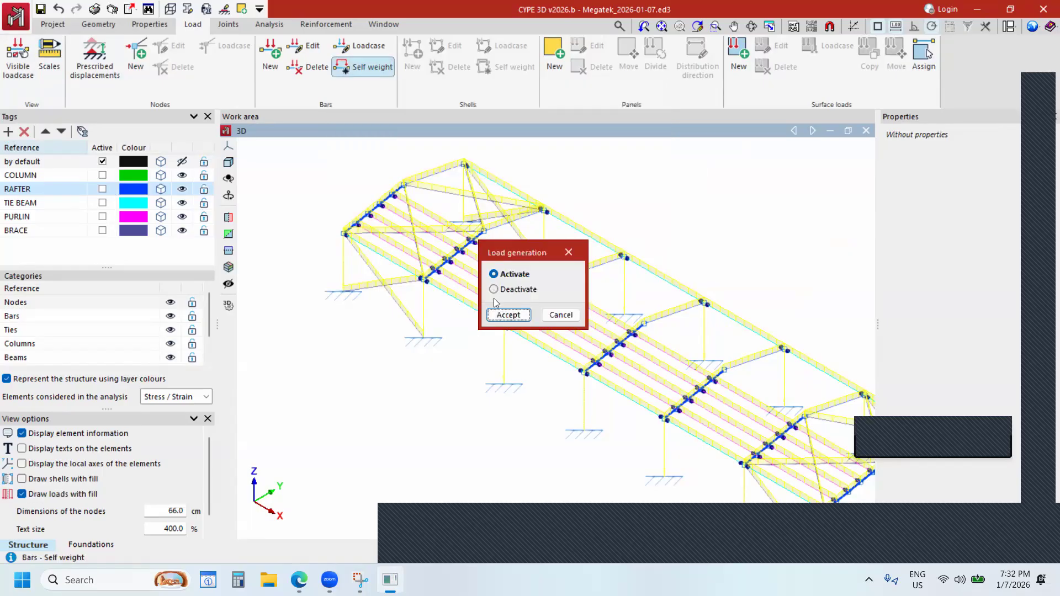
left_click(494, 290)
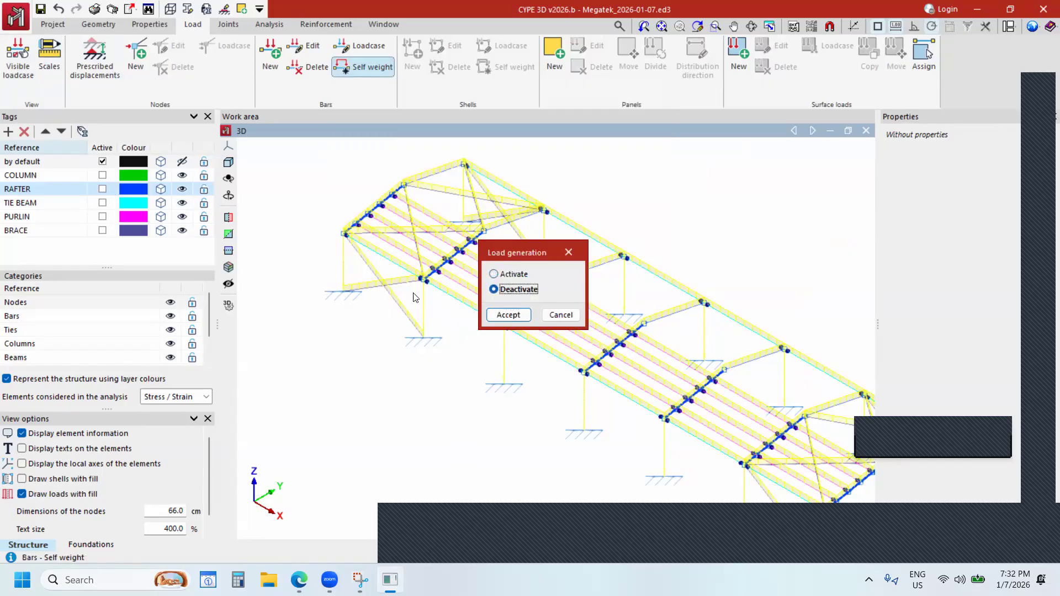
left_click(508, 315)
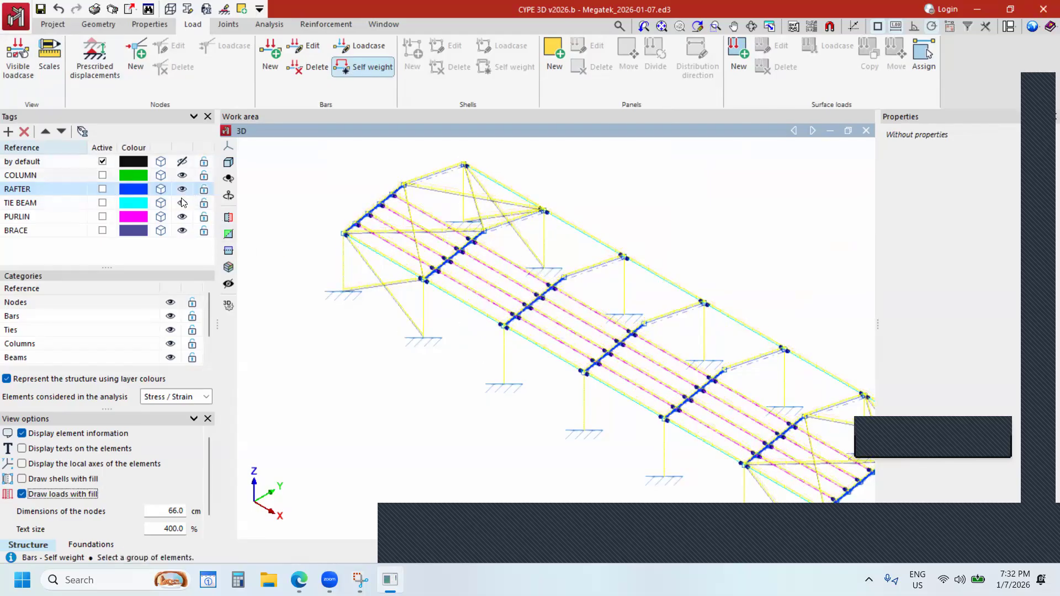
left_click(183, 175)
left_click(182, 189)
left_click(182, 203)
left_click(183, 217)
Select the bracing bars at both ends of the structure and deactivate their self weight.
scroll(436, 314, "down", 4)
left_click_drag(526, 222, 374, 347)
left_click_drag(696, 303, 512, 451)
right_click(617, 247)
scroll(441, 288, "up", 2)
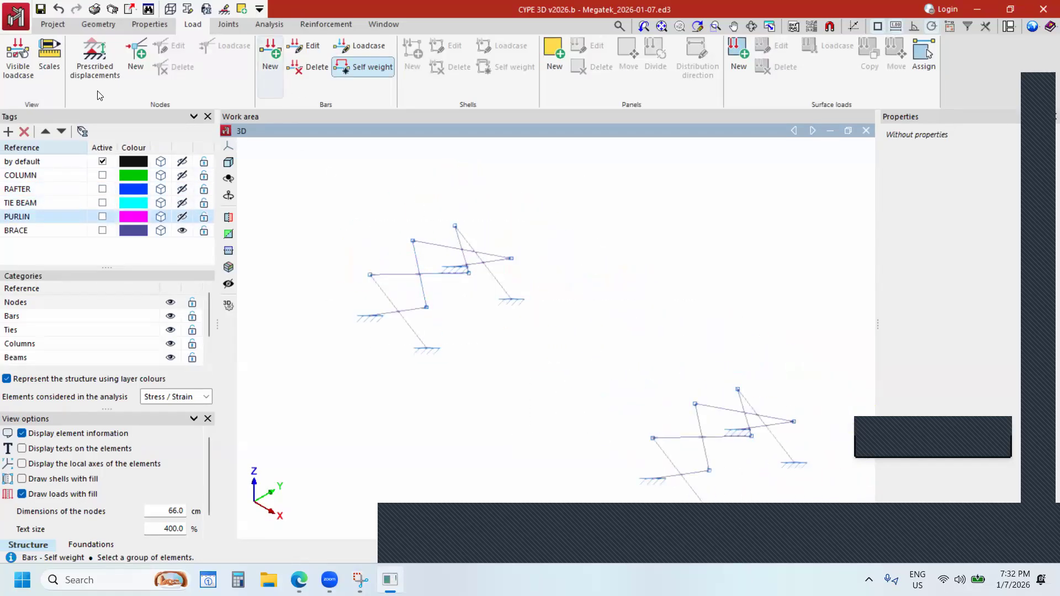
Show the COLUMN, RAFTER, TIE BEAM and PURLIN layers again and examine the self weight loads on the roof bars.
left_click(182, 175)
left_click(182, 189)
left_click(182, 203)
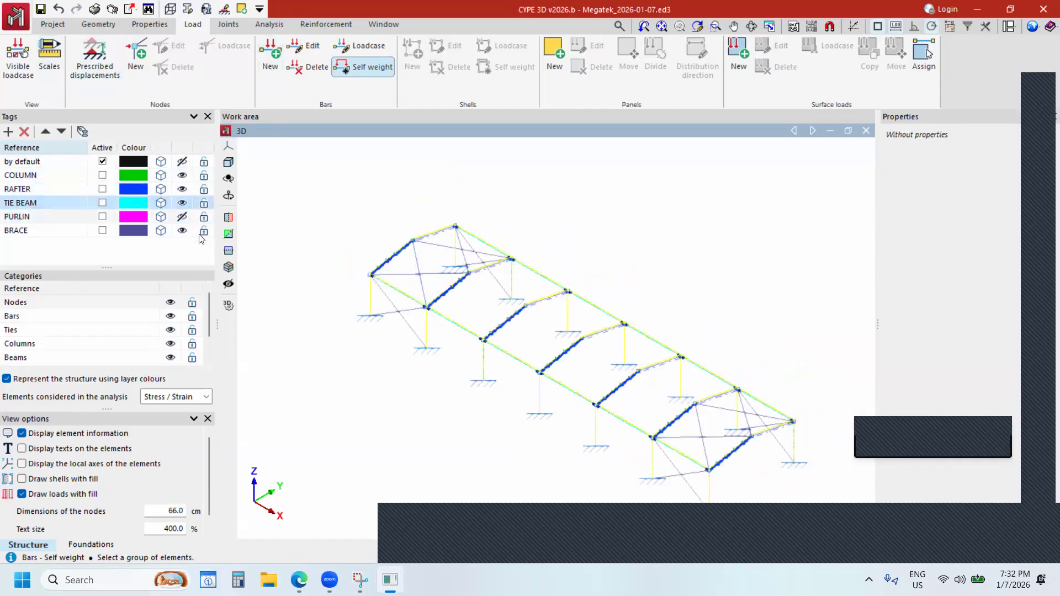
left_click(183, 217)
scroll(367, 272, "up", 1)
scroll(550, 285, "up", 1)
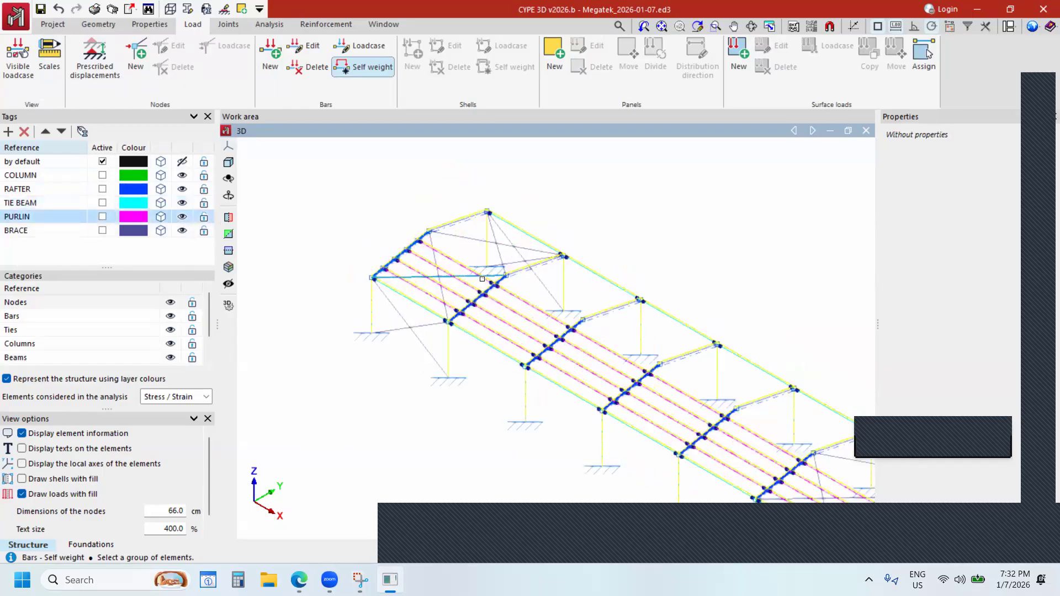
scroll(482, 279, "up", 3)
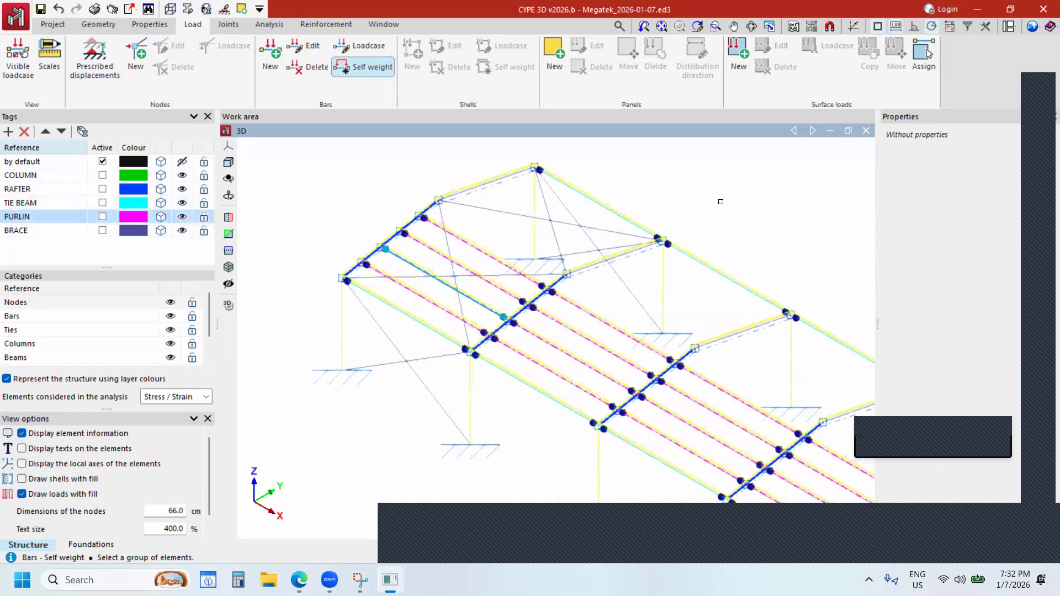
scroll(721, 202, "up", 3)
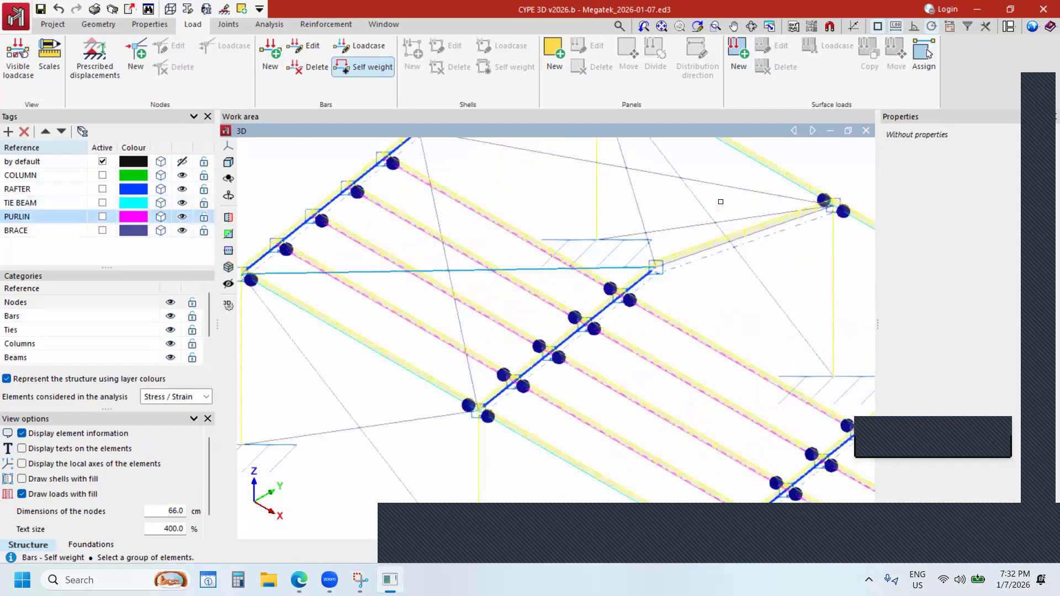
scroll(720, 202, "down", 4)
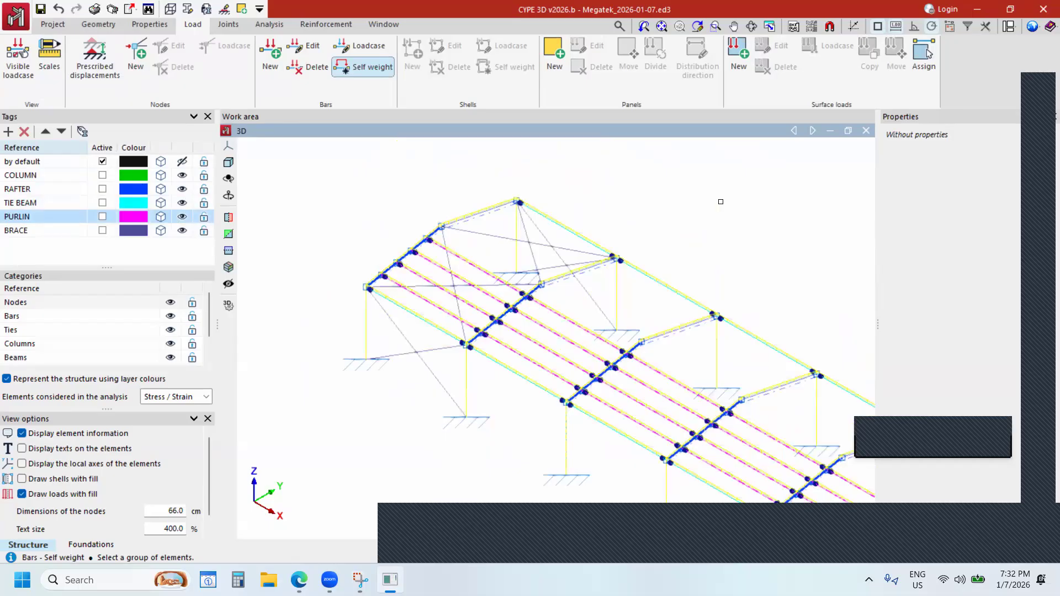
scroll(422, 213, "down", 2)
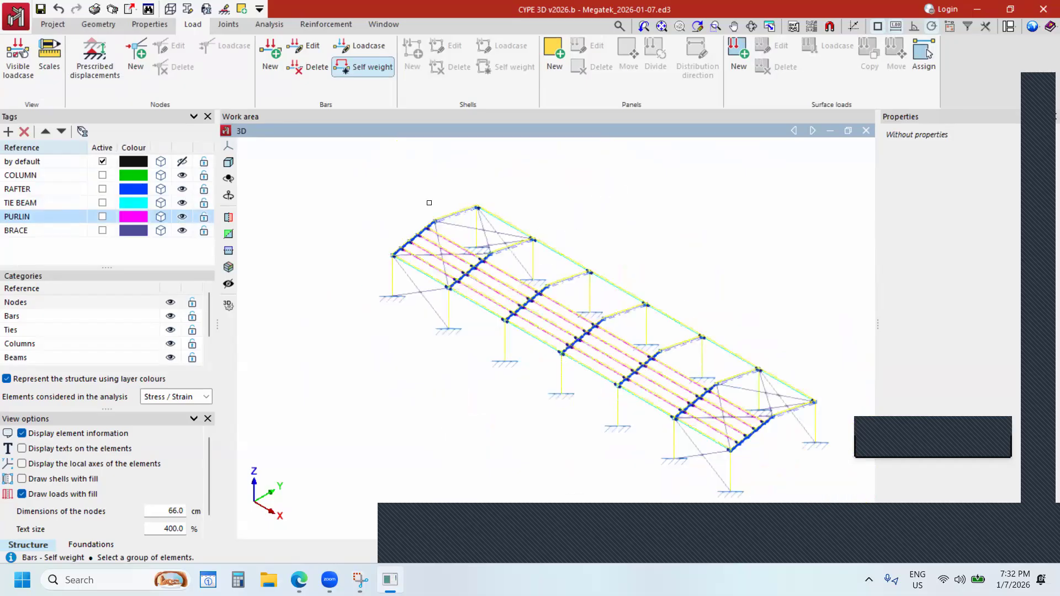
Activate self weight generation for all bars of the structure, braces included, and inspect the loads on the roof braces.
left_click(461, 227)
scroll(408, 210, "up", 4)
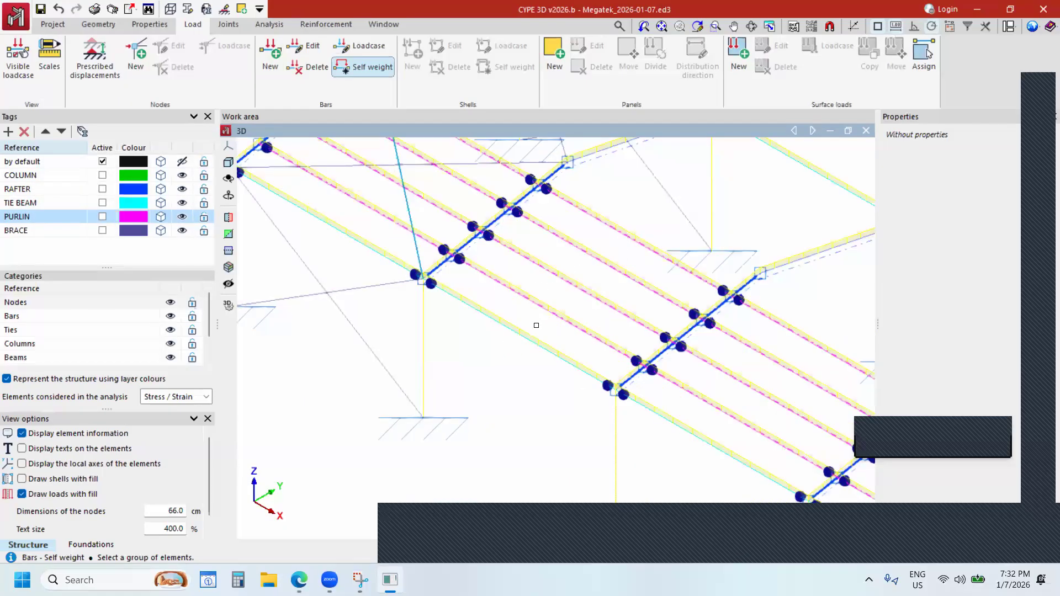
scroll(536, 325, "up", 5)
scroll(542, 276, "down", 2)
scroll(518, 311, "up", 2)
scroll(503, 315, "down", 3)
right_click(412, 306)
key("Return")
scroll(409, 298, "down", 2)
left_click_drag(398, 209, 723, 457)
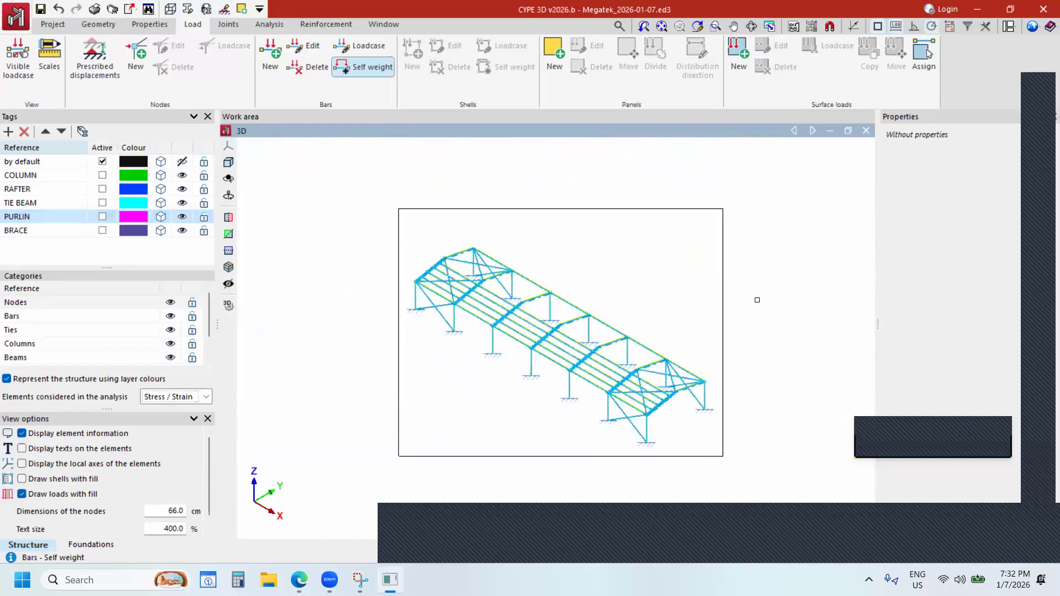
scroll(442, 304, "up", 2)
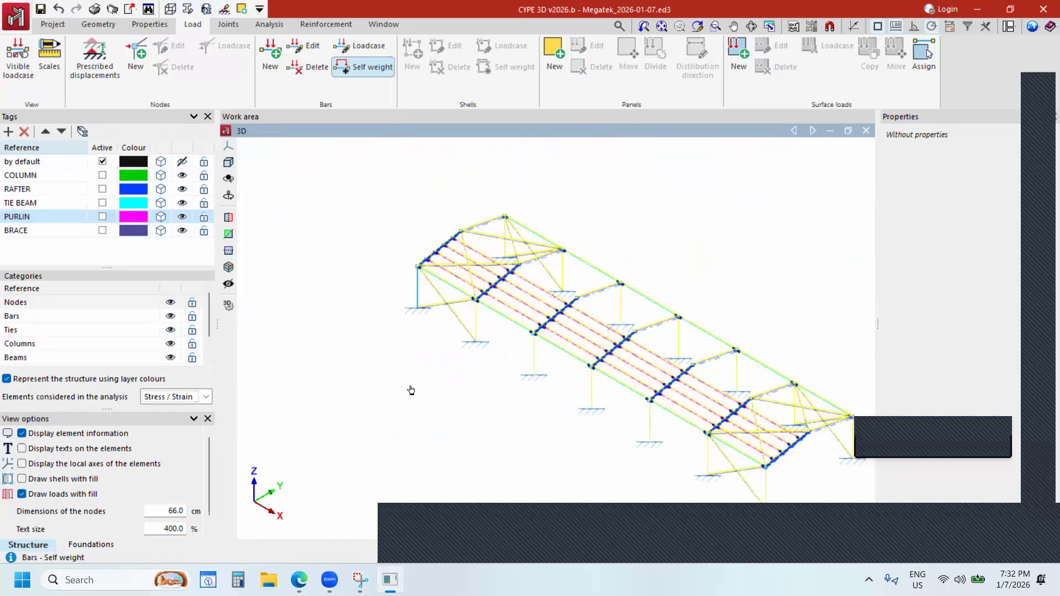
scroll(554, 237, "up", 5)
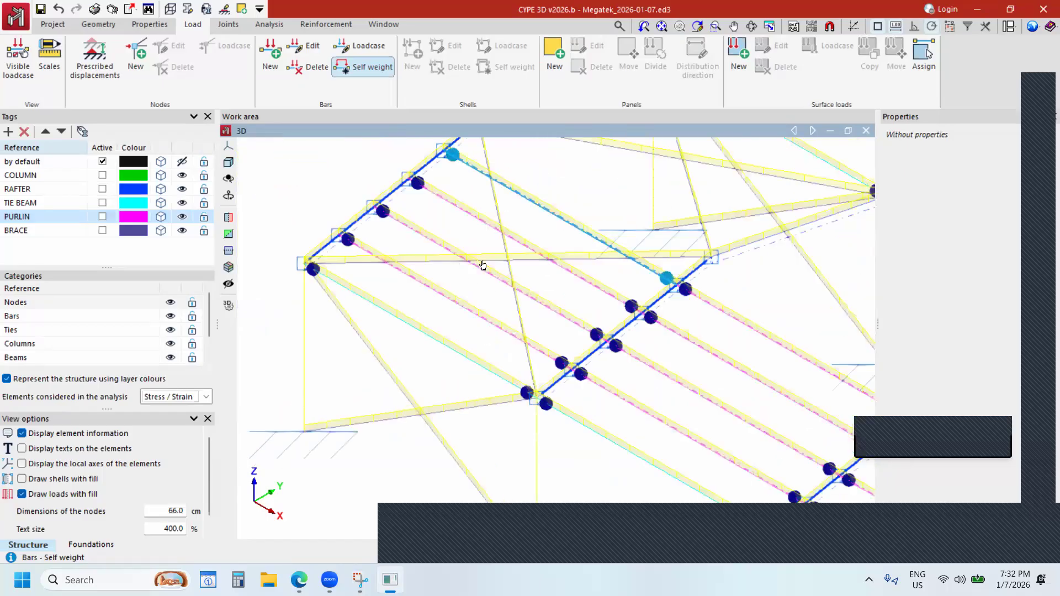
scroll(482, 265, "up", 3)
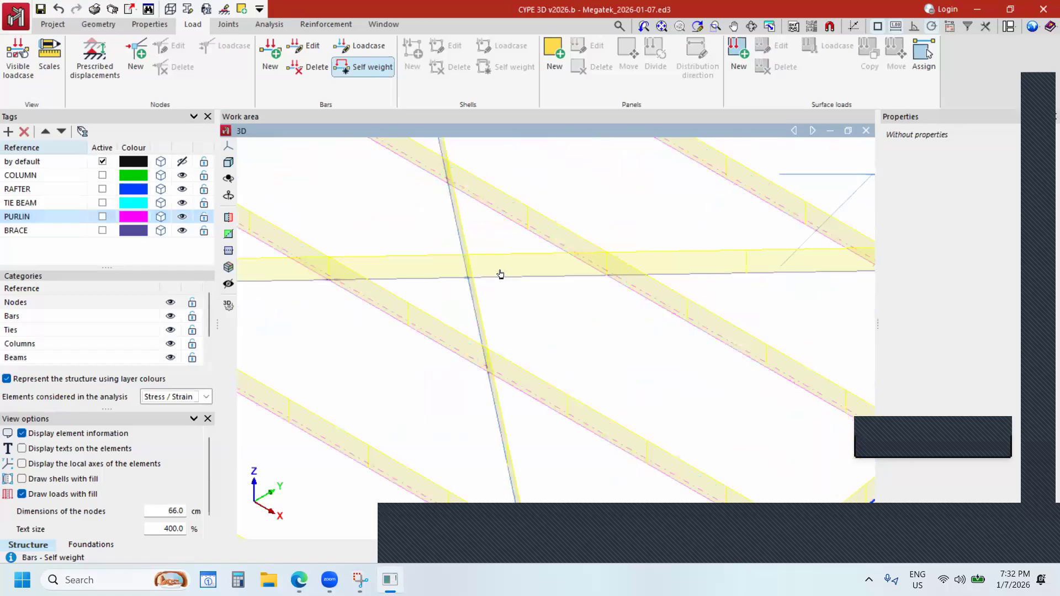
scroll(478, 272, "down", 8)
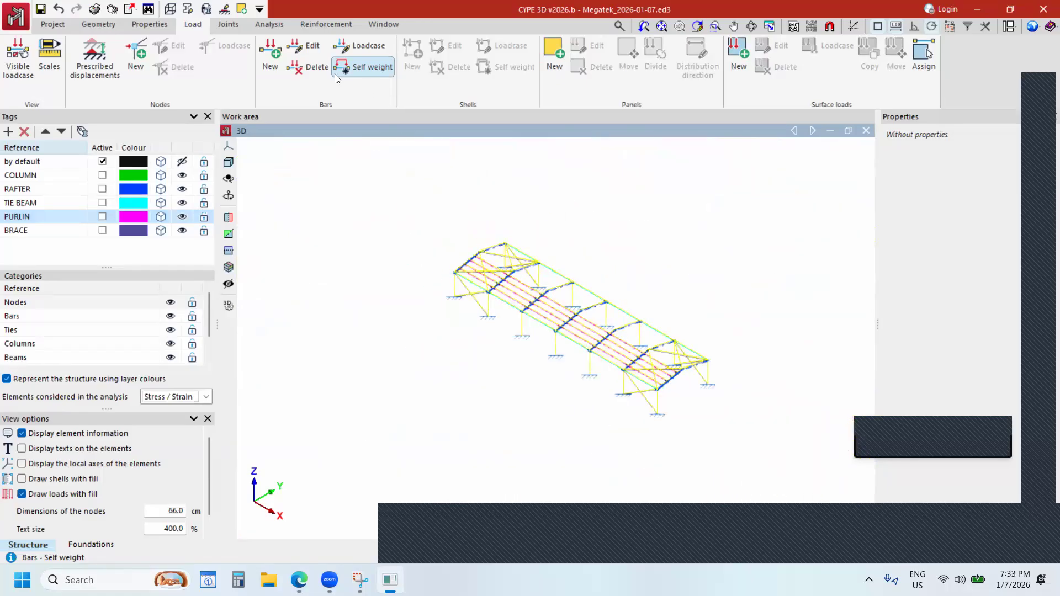
Start a new nodal load on the first two column-top nodes along the near eave.
left_click(137, 67)
scroll(476, 333, "up", 3)
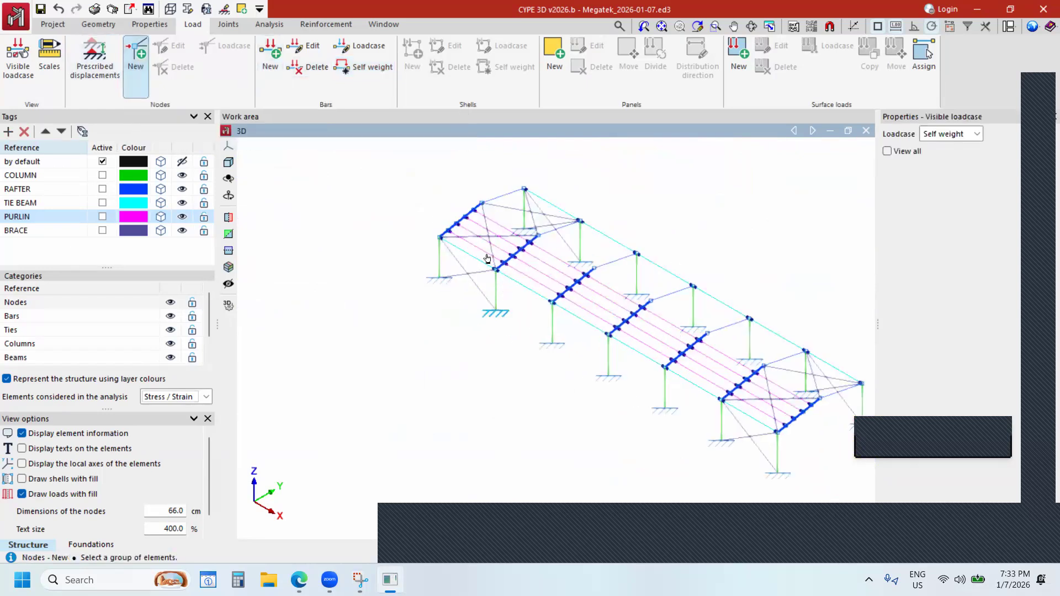
scroll(411, 202, "up", 1)
scroll(340, 291, "up", 1)
scroll(483, 278, "up", 1)
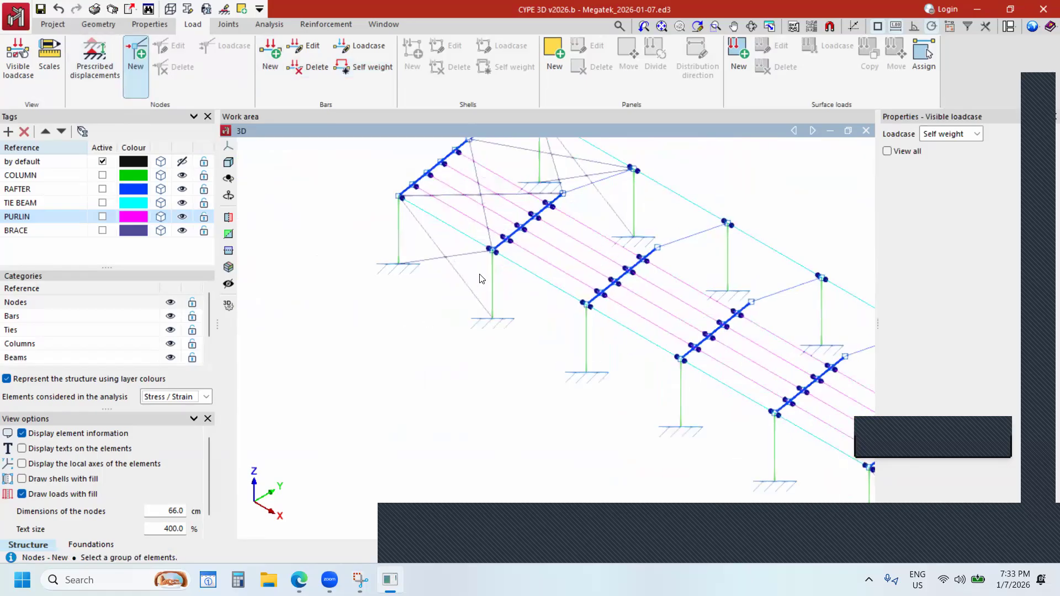
left_click(486, 254)
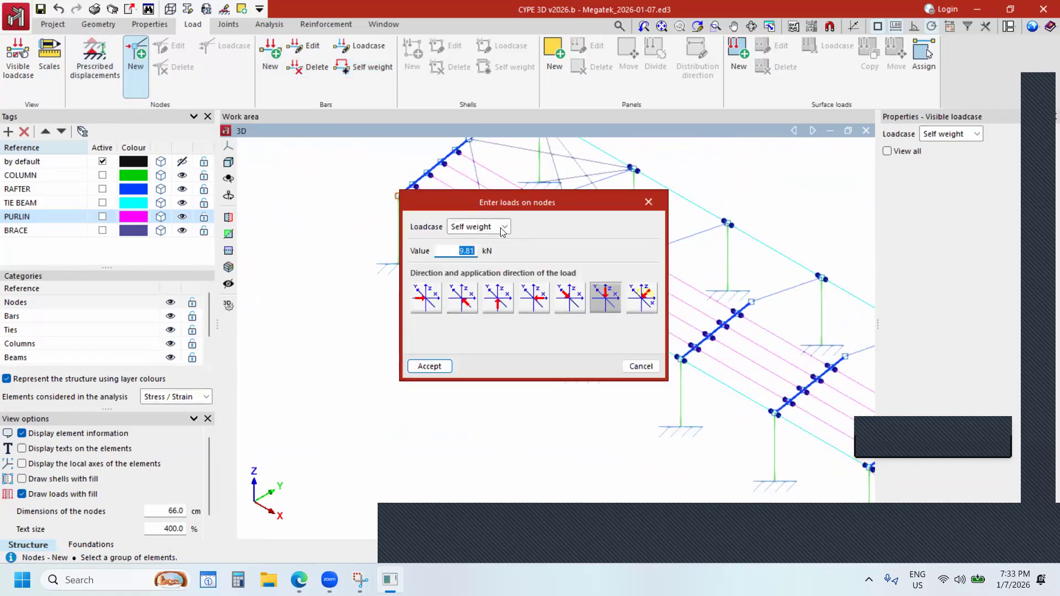
Assign the nodal load to the W+y loadcase and move the load dialog clear of the selected nodes.
left_click(478, 227)
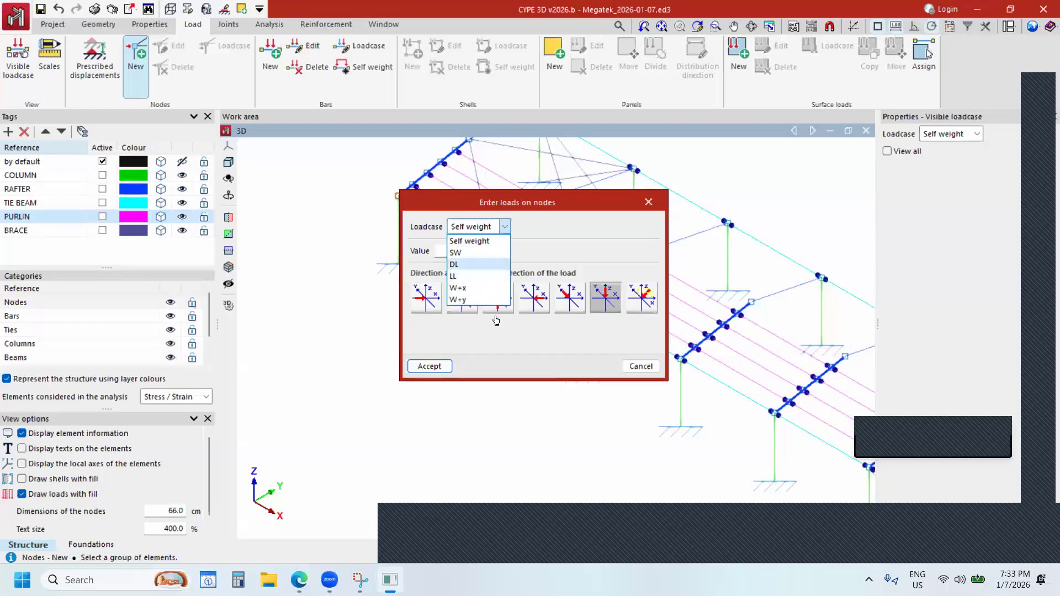
left_click(486, 287)
left_click(486, 227)
left_click(490, 287)
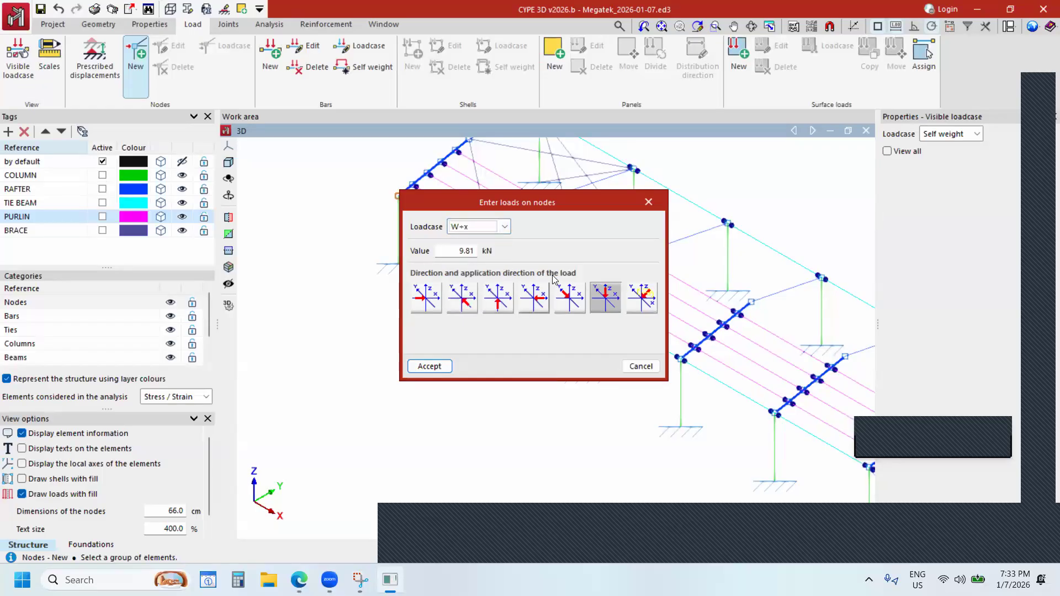
left_click(479, 226)
left_click(486, 297)
left_click_drag(586, 202, 683, 205)
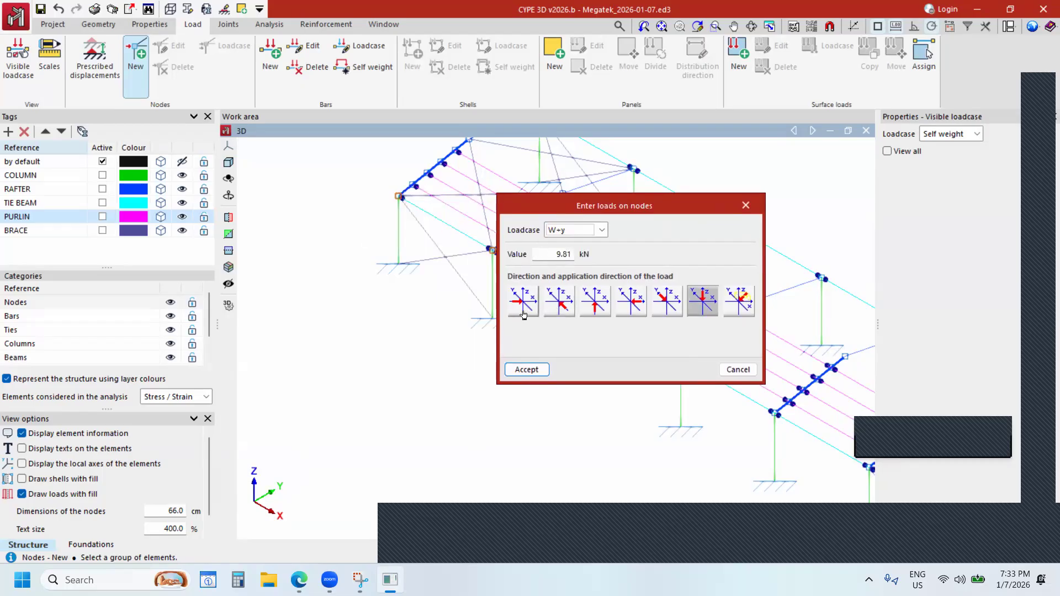
Examine the load value field and the available directions for applying the nodal load.
key("ctrl")
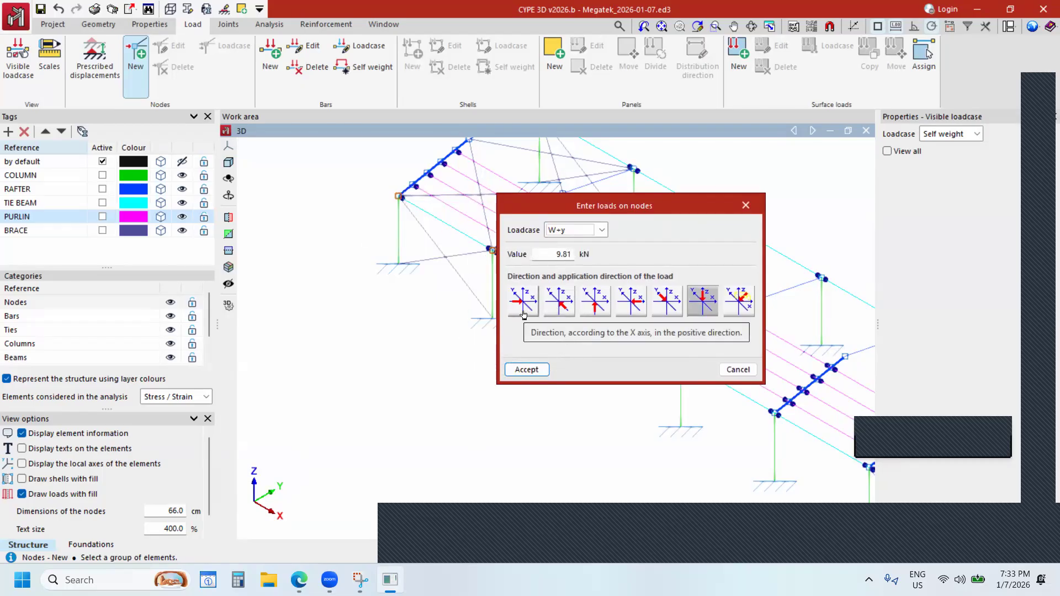
key("ctrl")
left_click(551, 254)
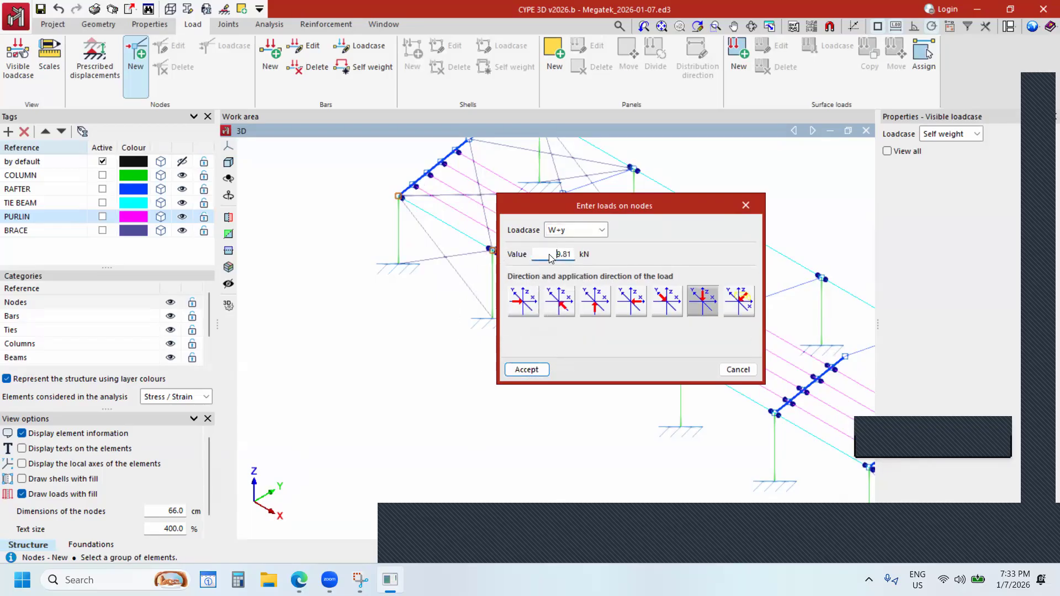
key("ctrl")
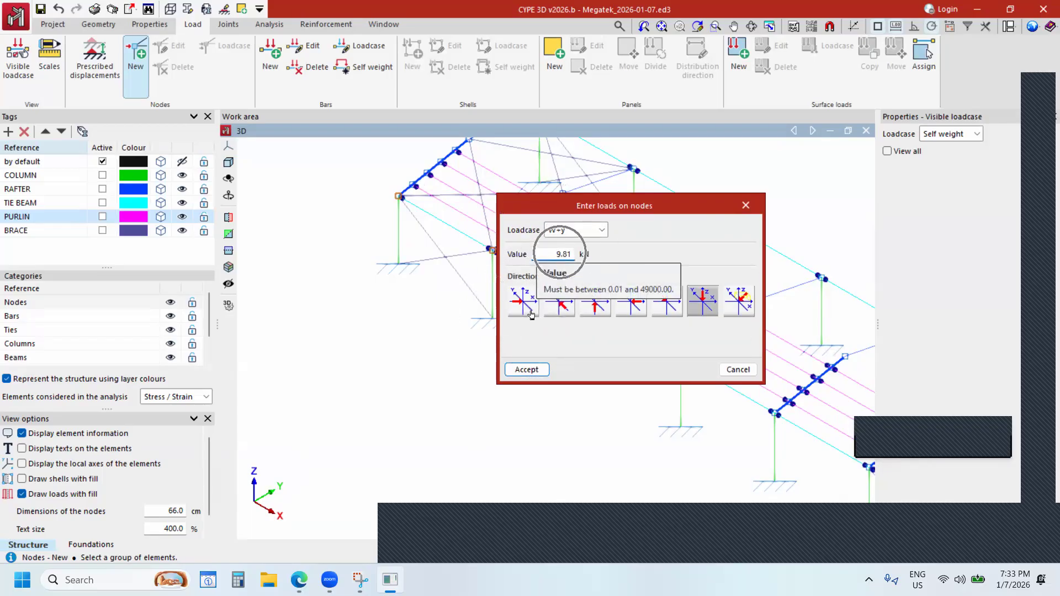
key("ctrl")
key("ctrl")
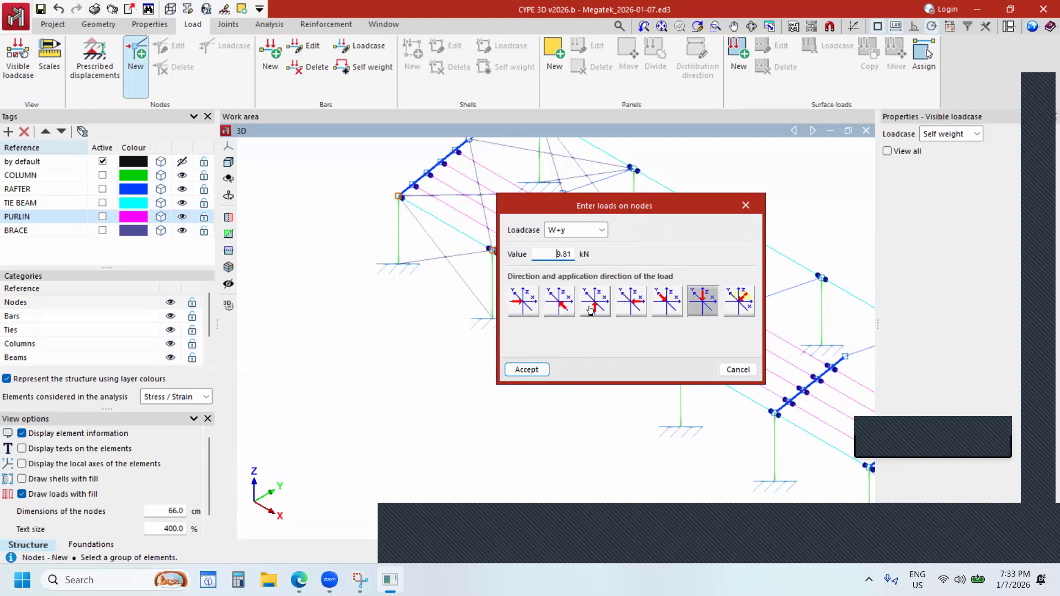
key("ctrl")
key("ctrl")
key("ctrl")
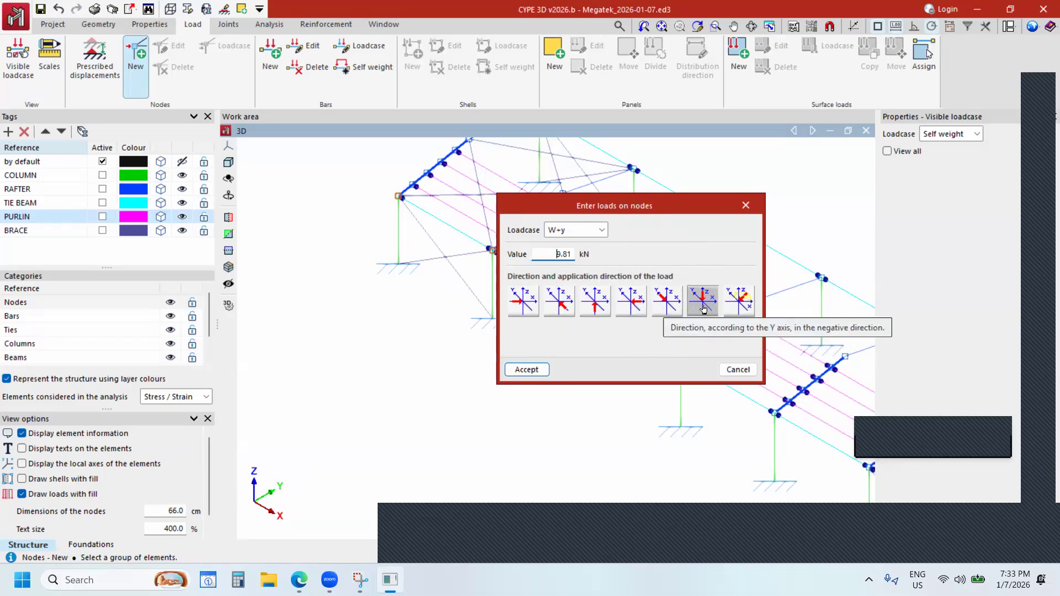
key("ctrl")
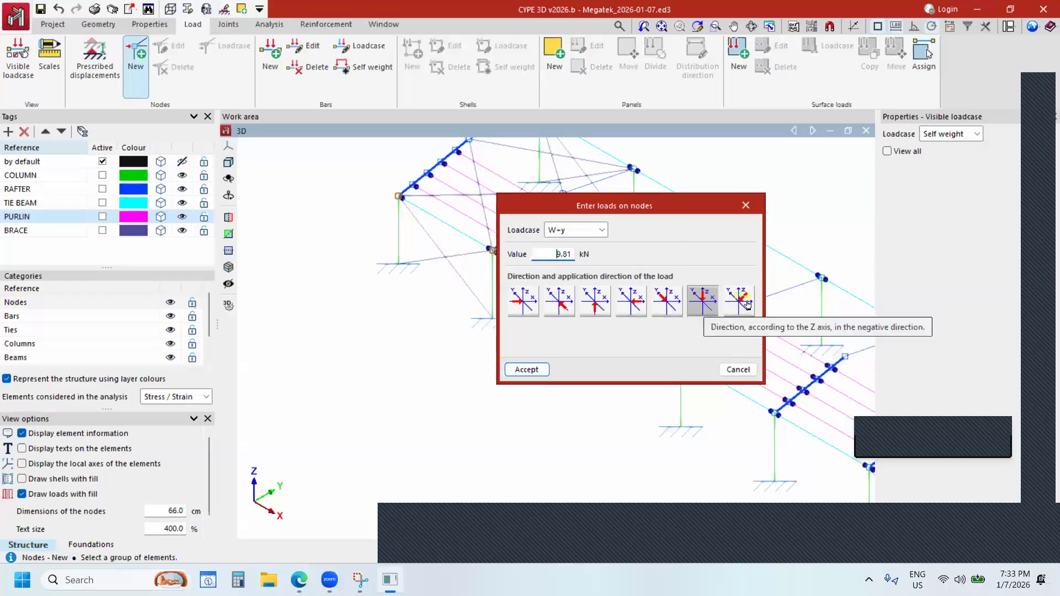
Set the nodal load to act along the Y axis in the positive direction.
left_click(740, 301)
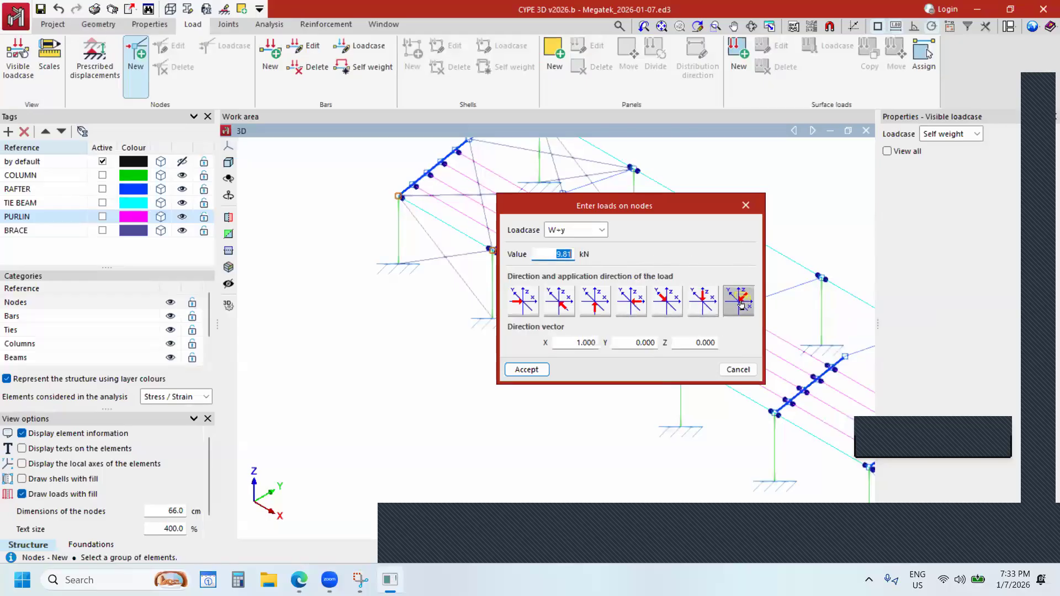
key("ctrl")
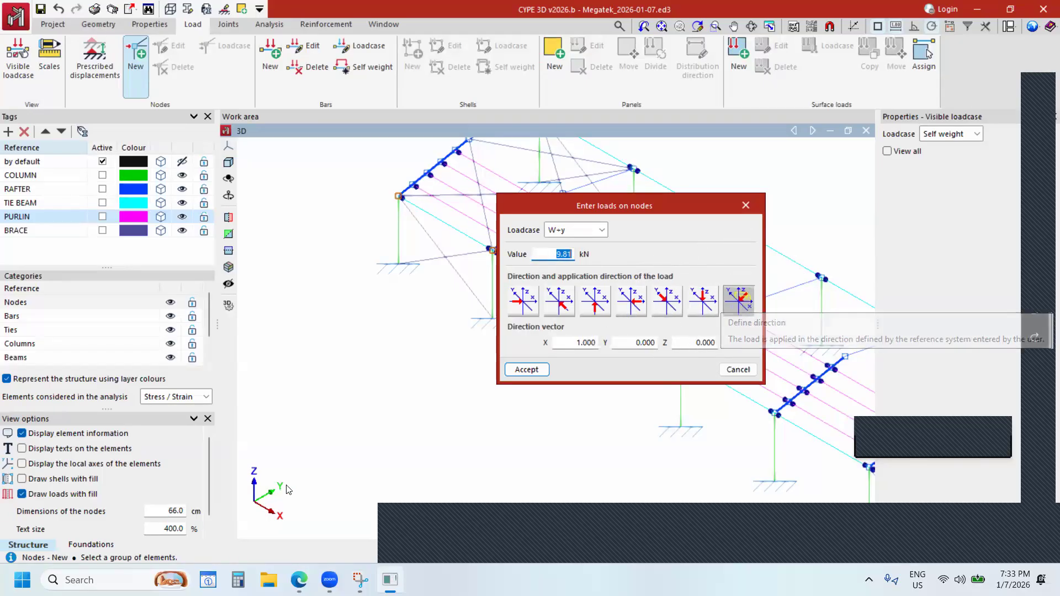
key("ctrl")
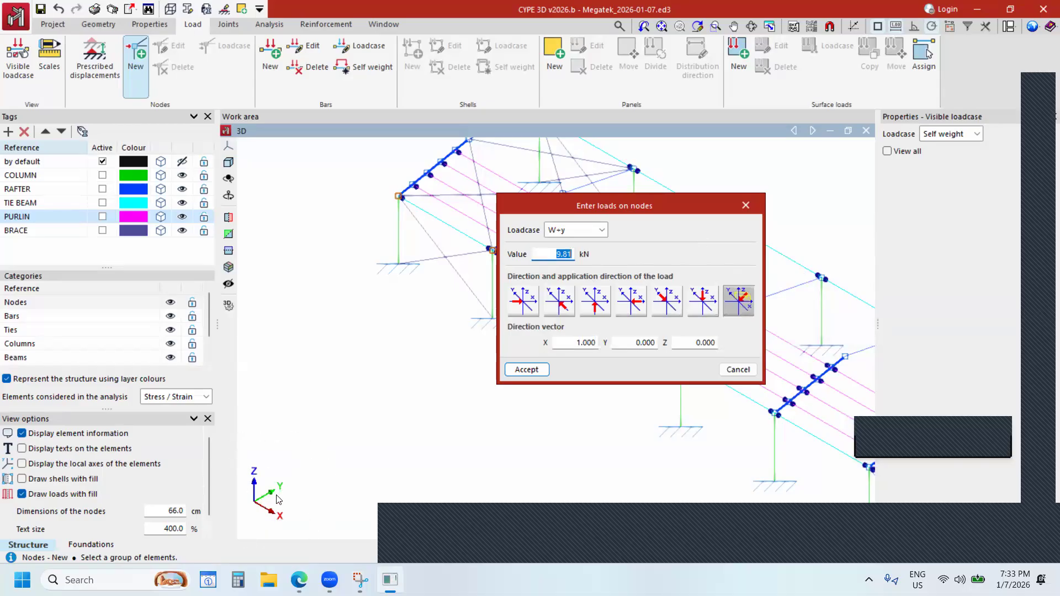
left_click(562, 305)
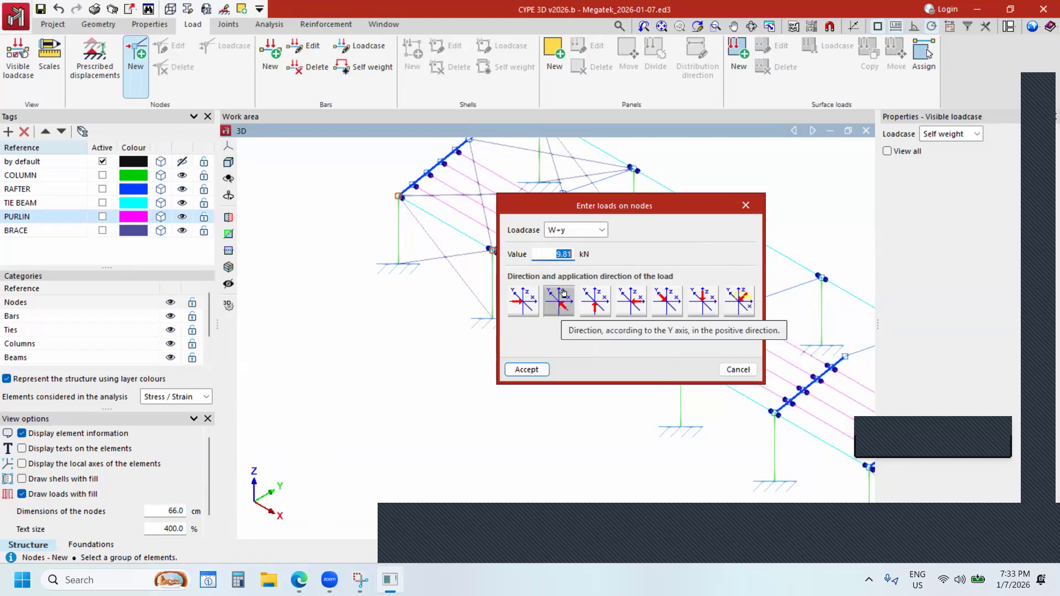
Apply the 9.81 kN nodal load to the selected nodes and set W+y as the visible loadcase.
left_click(556, 254)
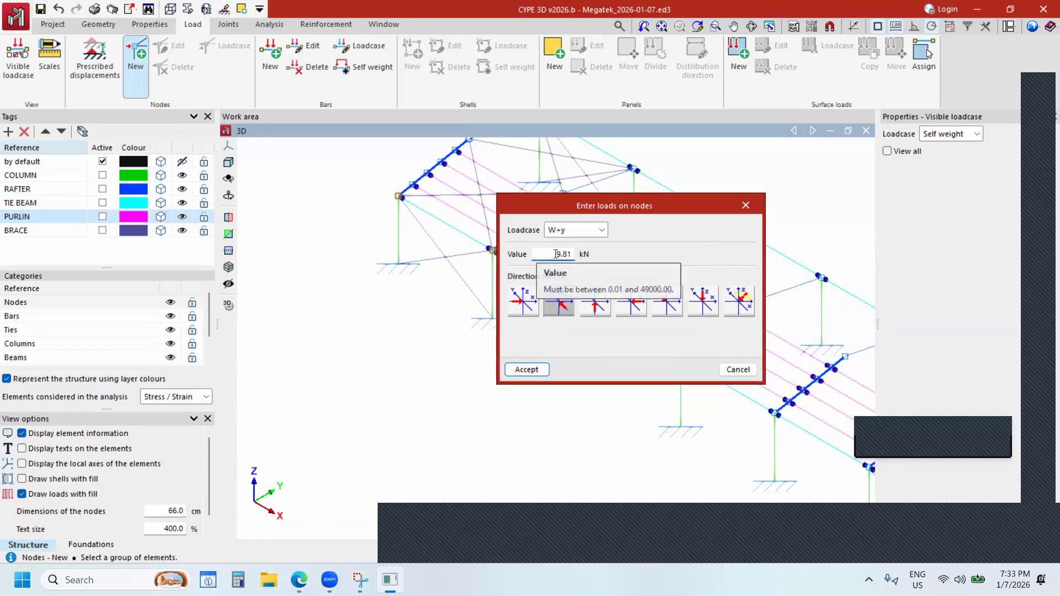
left_click(531, 370)
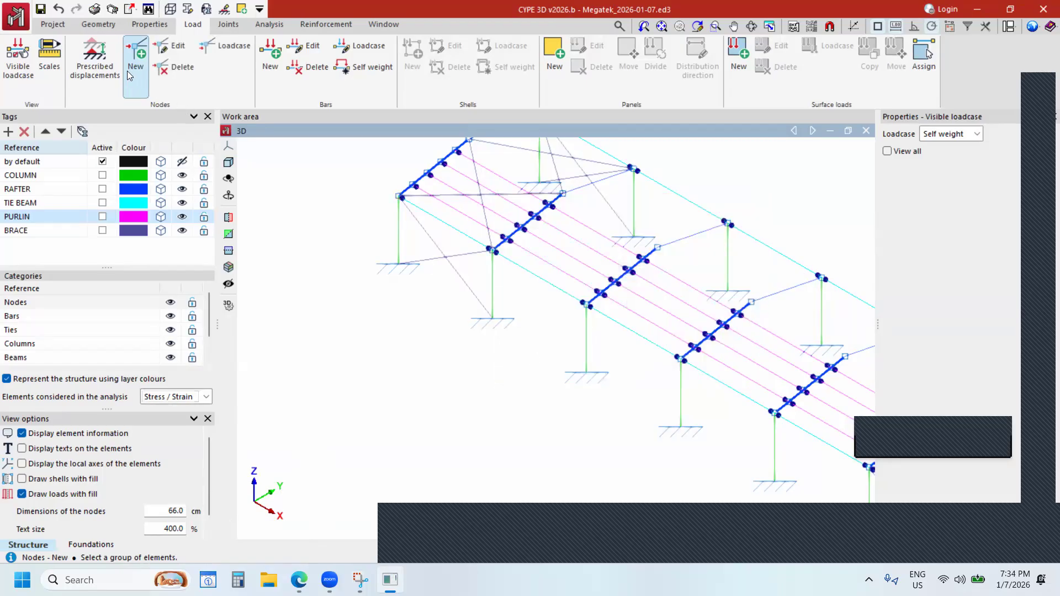
left_click(22, 69)
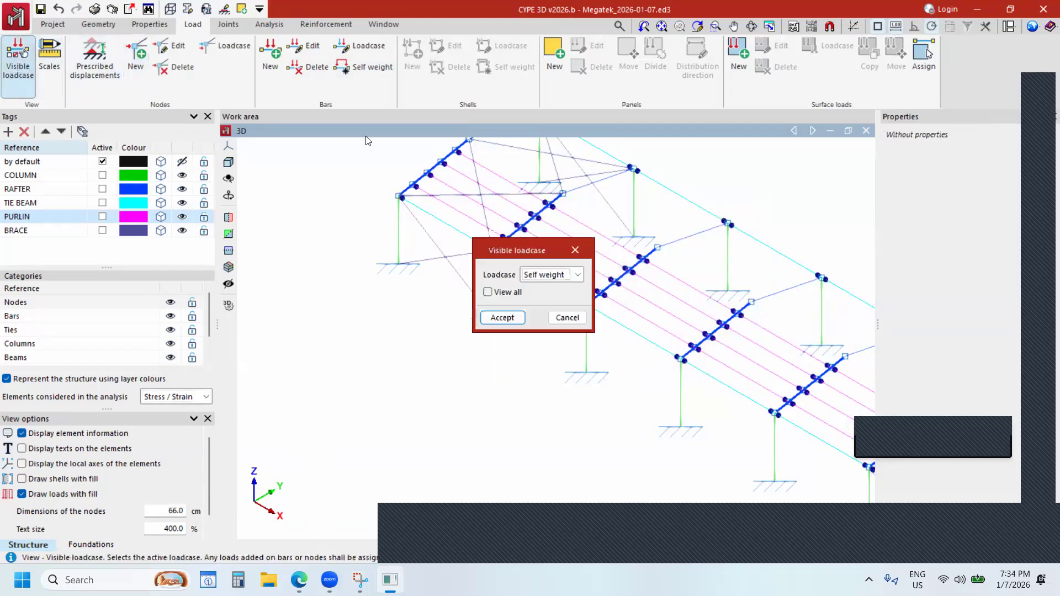
left_click(577, 276)
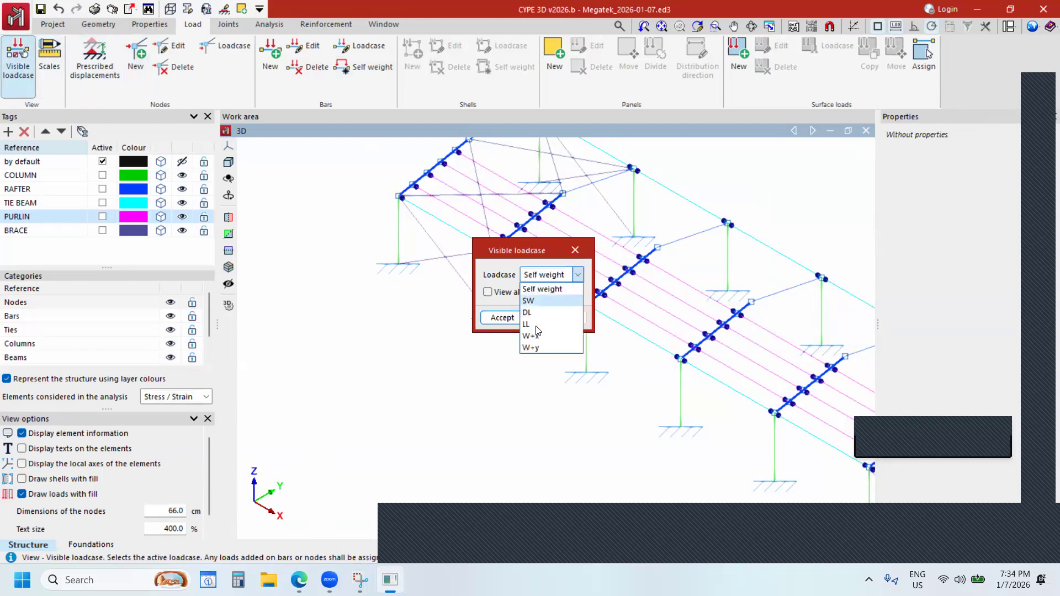
left_click(534, 335)
left_click(545, 273)
left_click(534, 336)
left_click(502, 318)
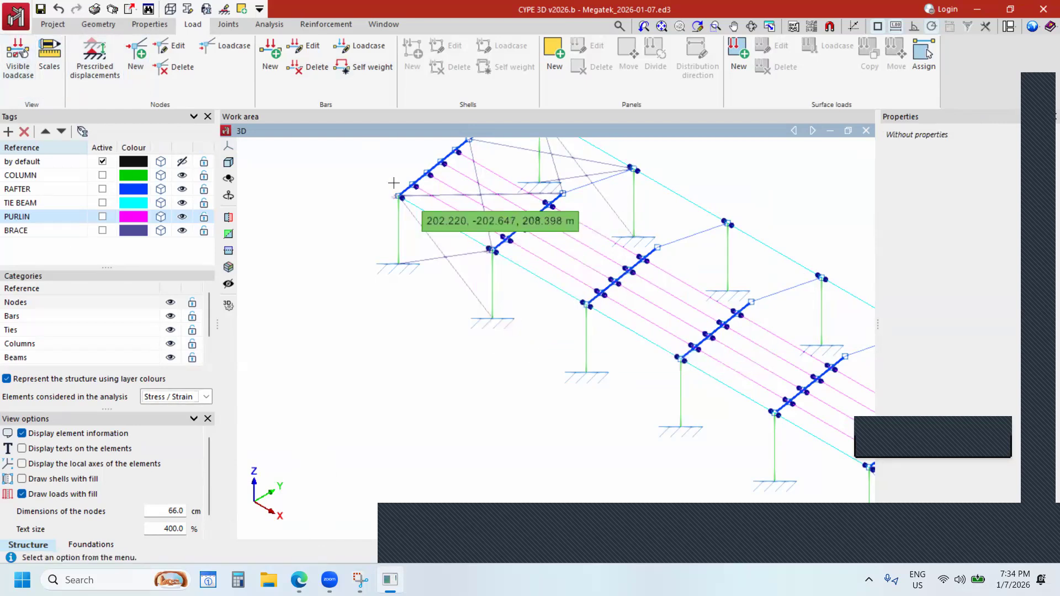
Set the load drawing scale's maximum representation size to 4 m.
scroll(410, 184, "up", 4)
scroll(471, 253, "up", 4)
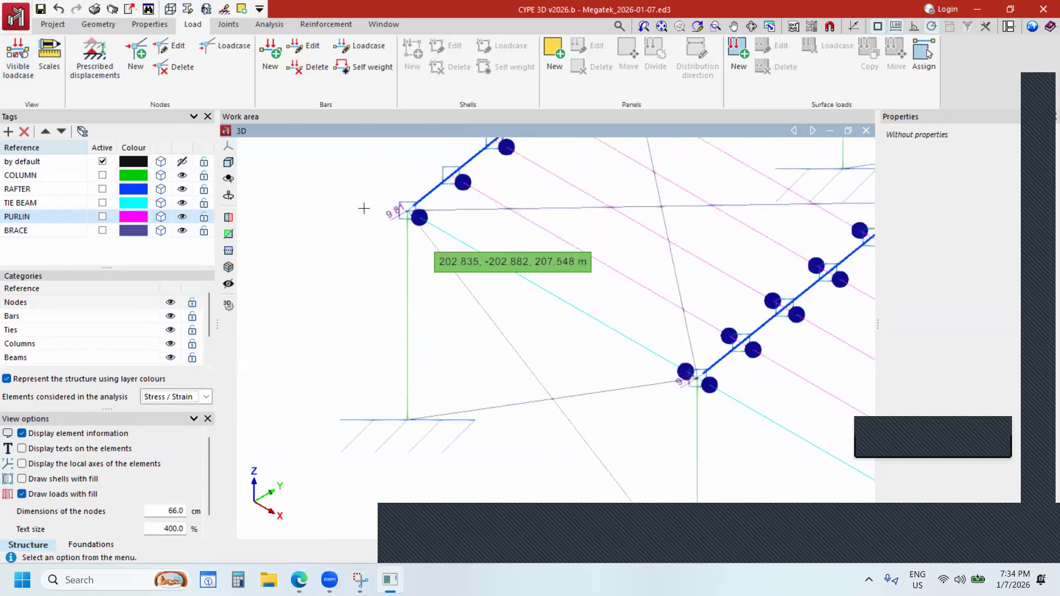
left_click(49, 78)
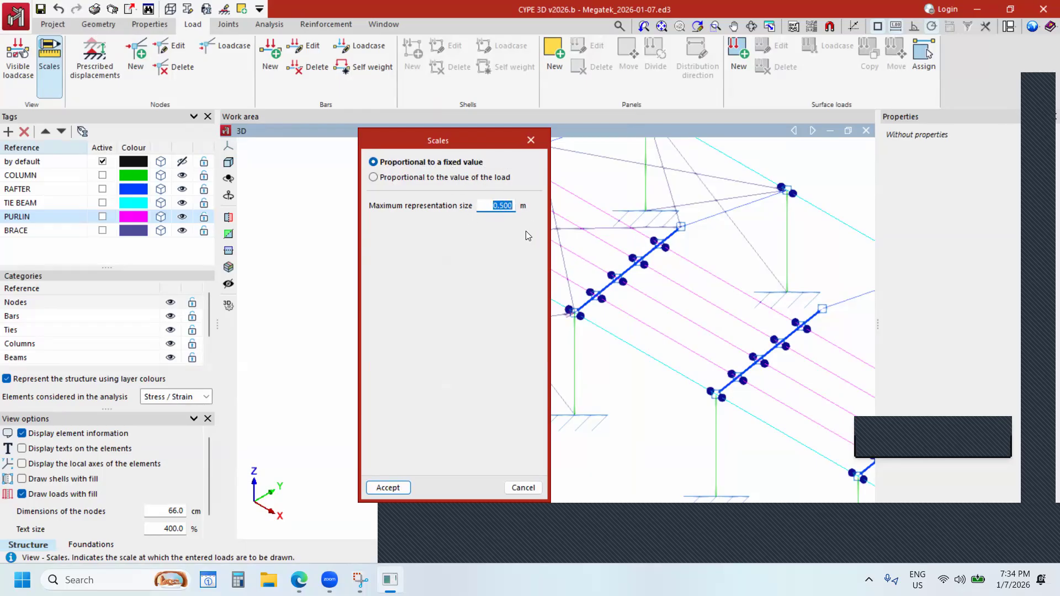
type("4")
key("Tab")
left_click(388, 488)
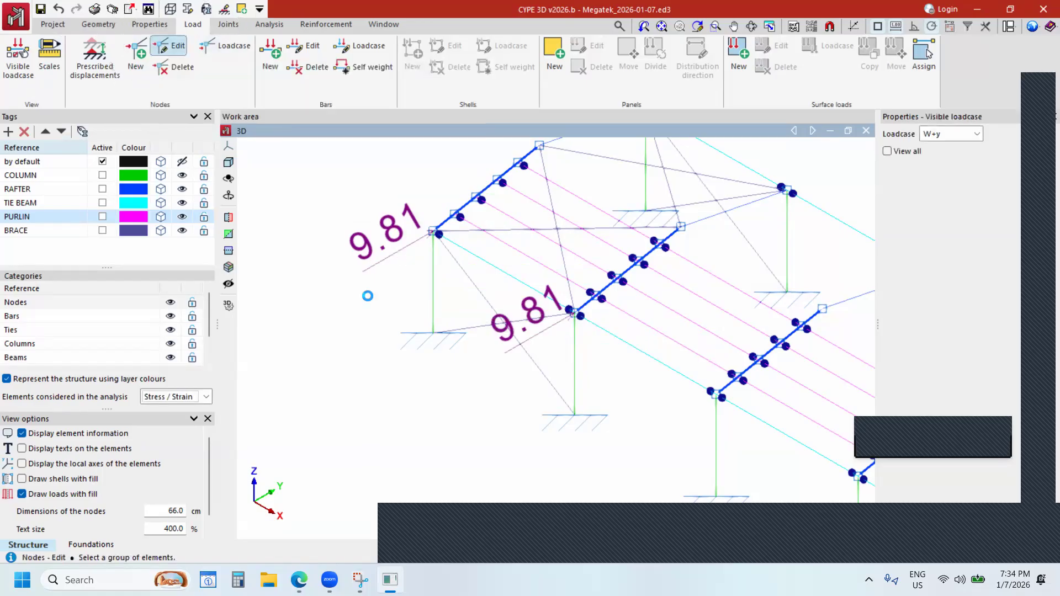
Change the nodal load on the end frame's near column top to 4 kN.
right_click(499, 263)
key("Tab")
type("4")
key("Return")
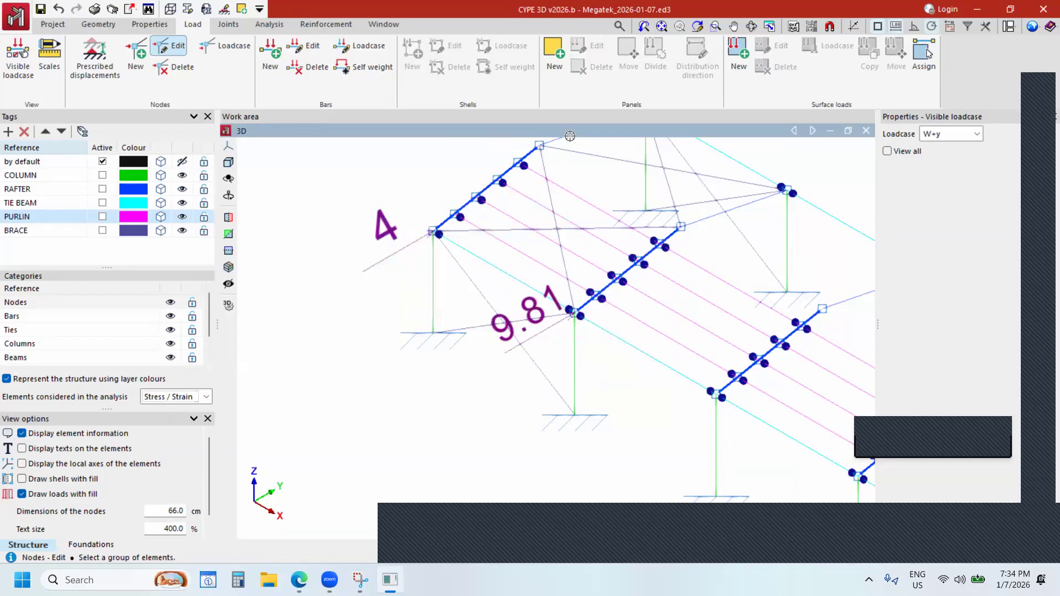
Make load drawing proportional to the value of the load, with a scale of 4 for all loadcases.
left_click(49, 58)
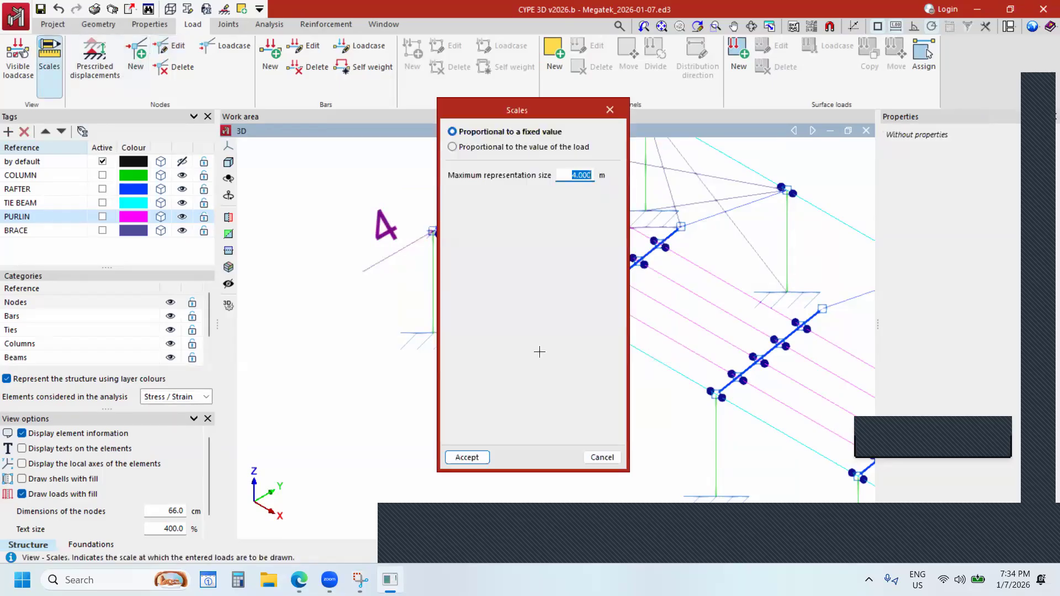
key("Return")
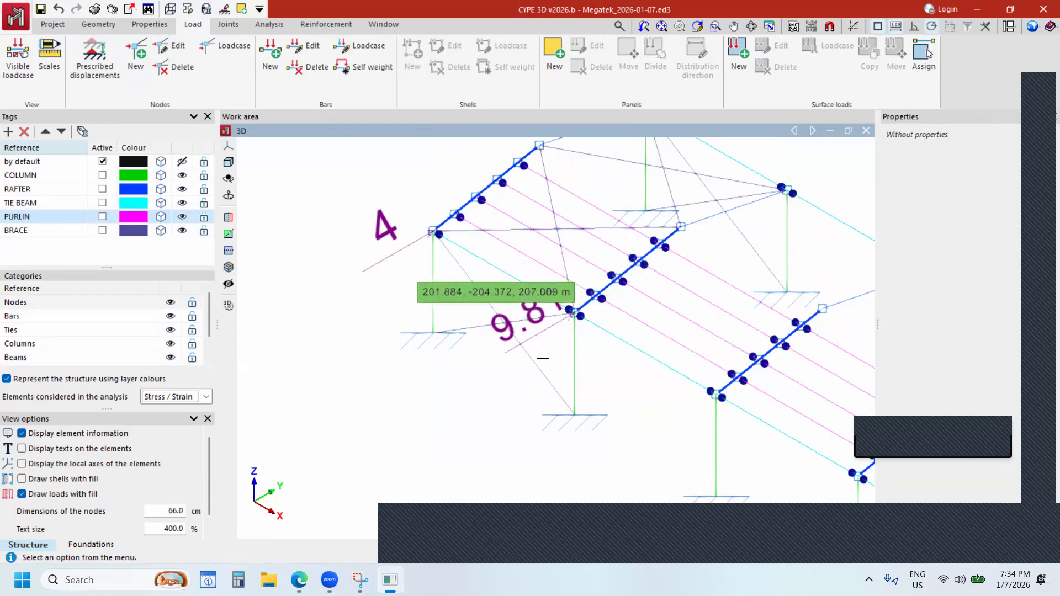
left_click(49, 58)
left_click(453, 147)
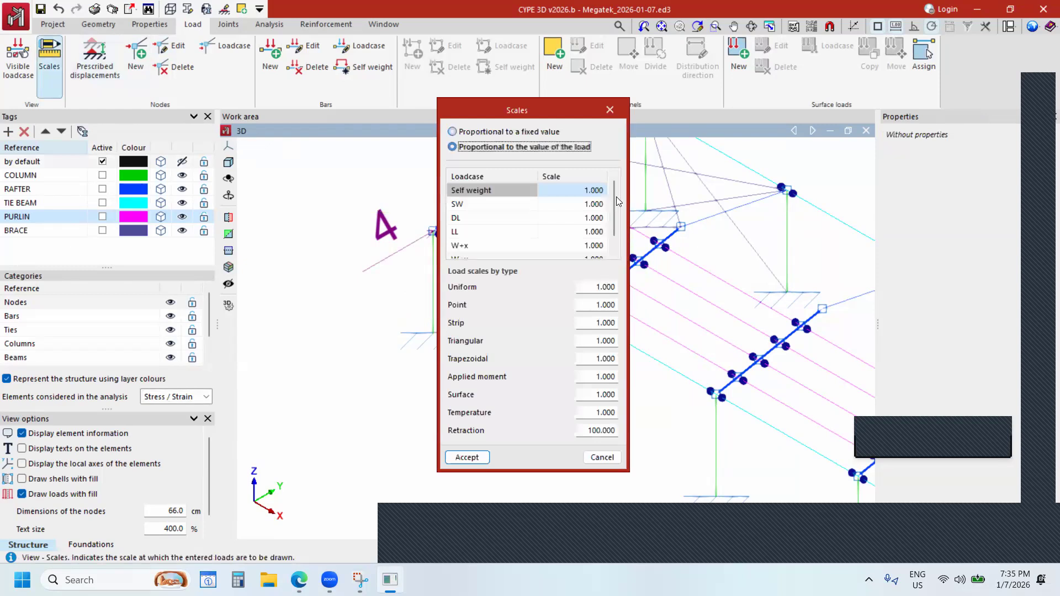
scroll(613, 210, "down", 1)
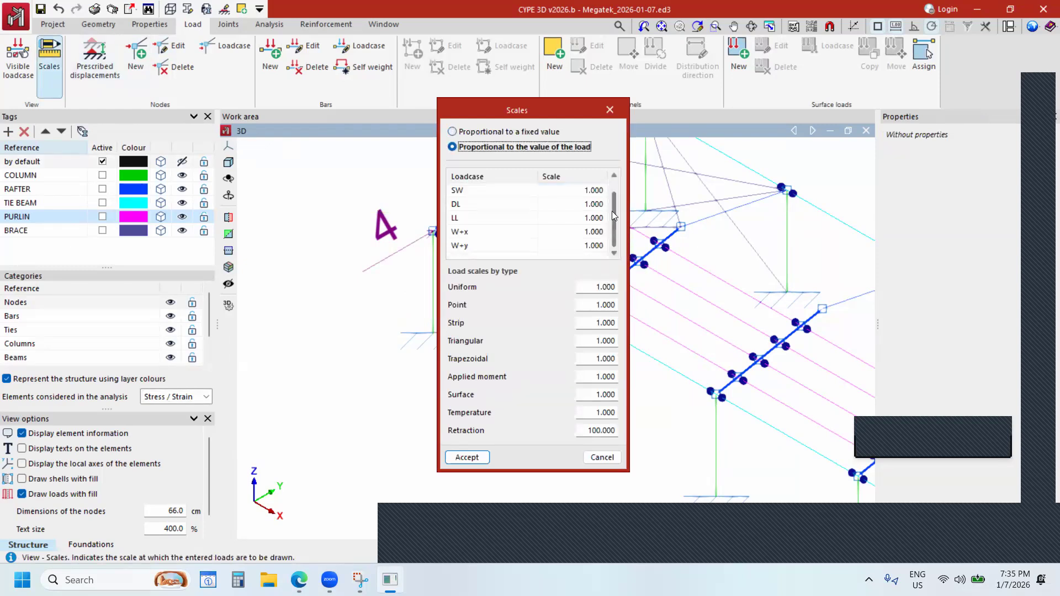
scroll(584, 215, "up", 1)
left_click(571, 193)
left_click_drag(602, 277, 582, 253)
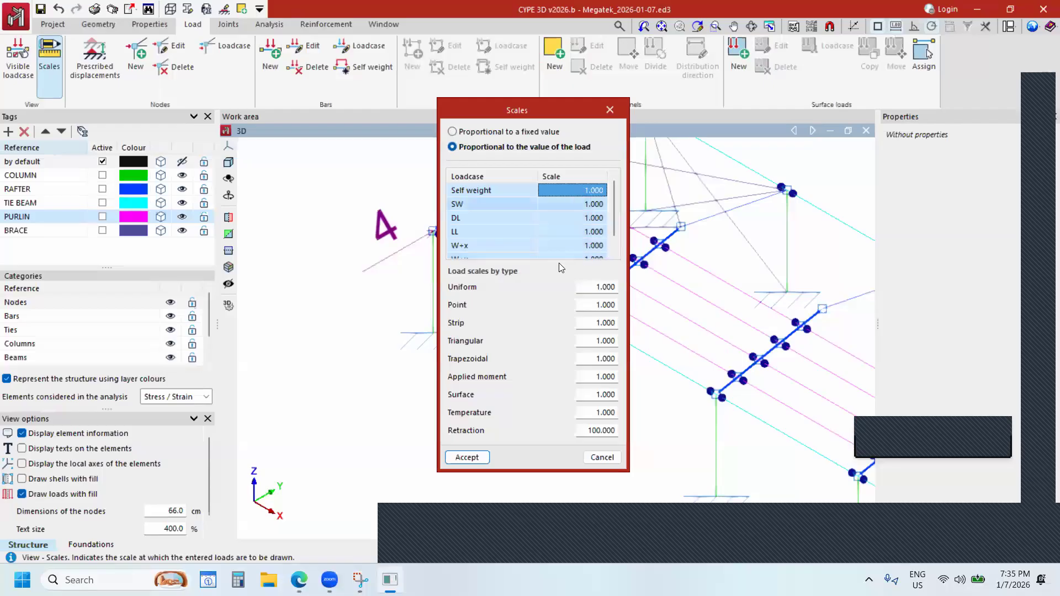
type("4")
key("Return")
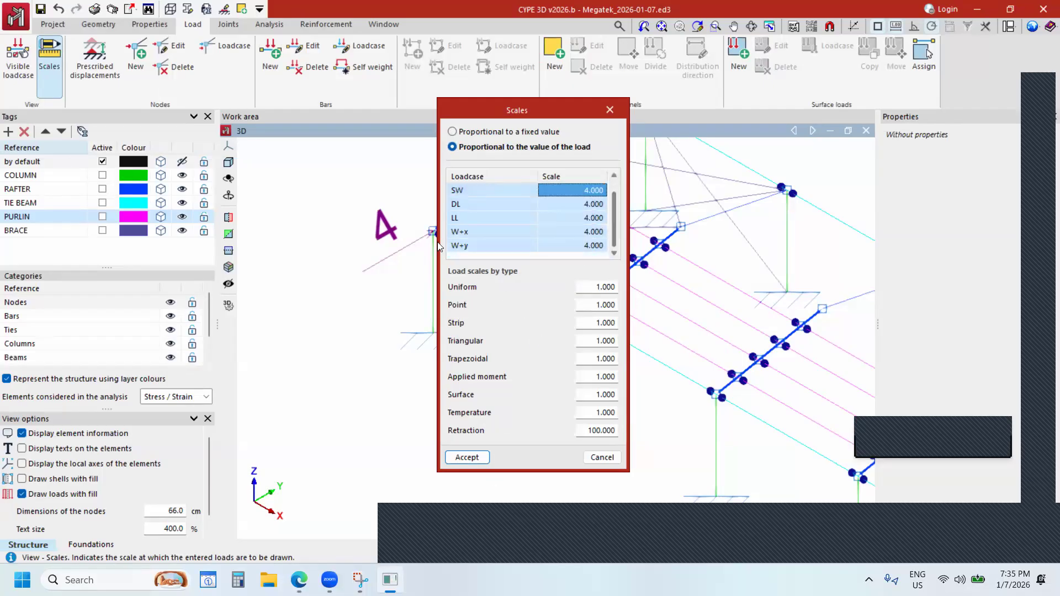
left_click(467, 457)
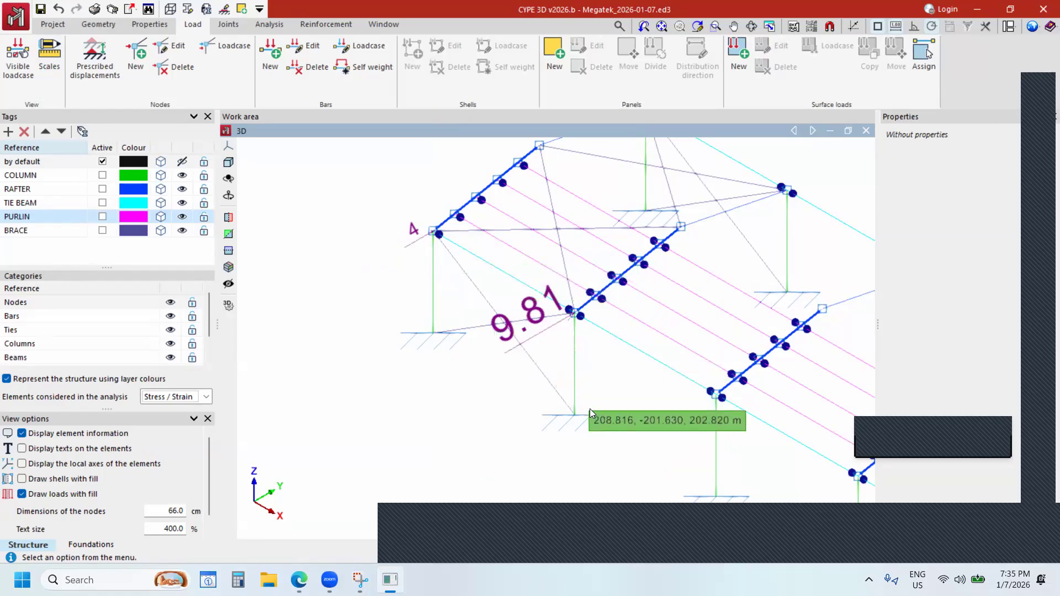
Start a new bar load on the end frame's far rafter, beyond the ridge.
scroll(590, 409, "down", 4)
scroll(619, 418, "up", 3)
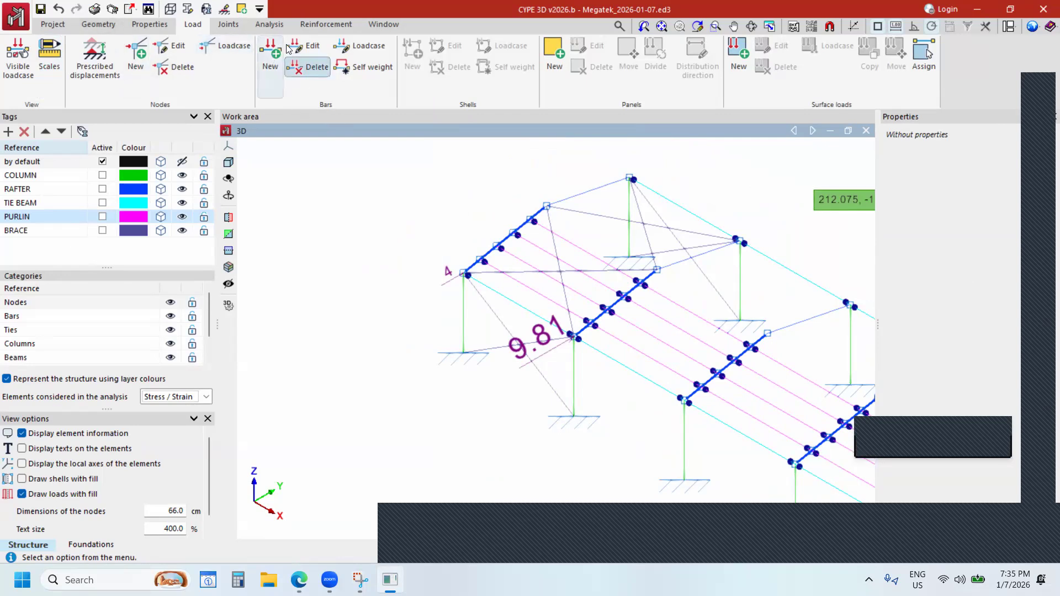
left_click(271, 66)
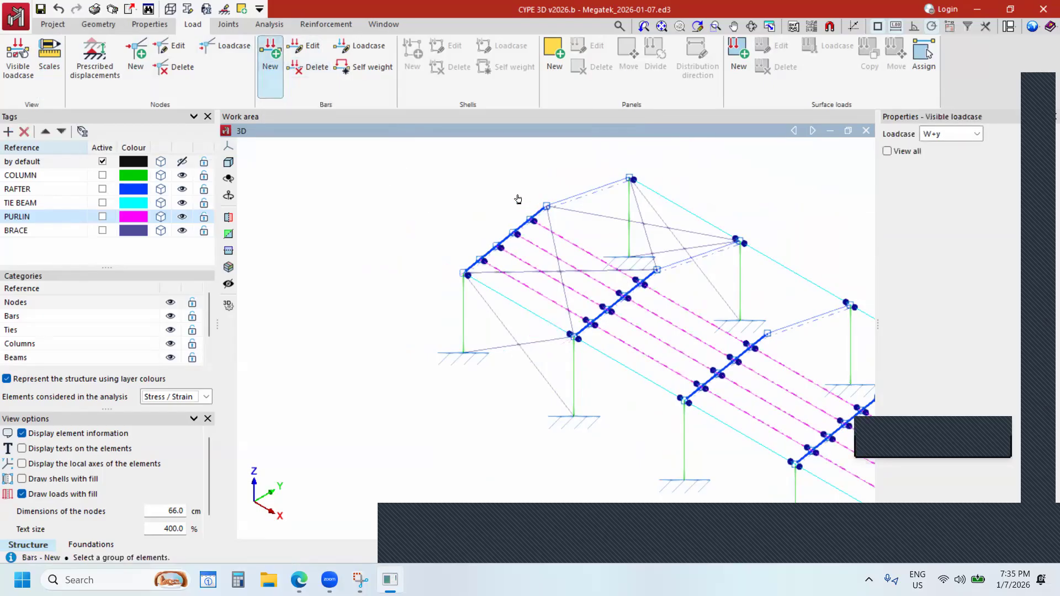
scroll(518, 197, "down", 3)
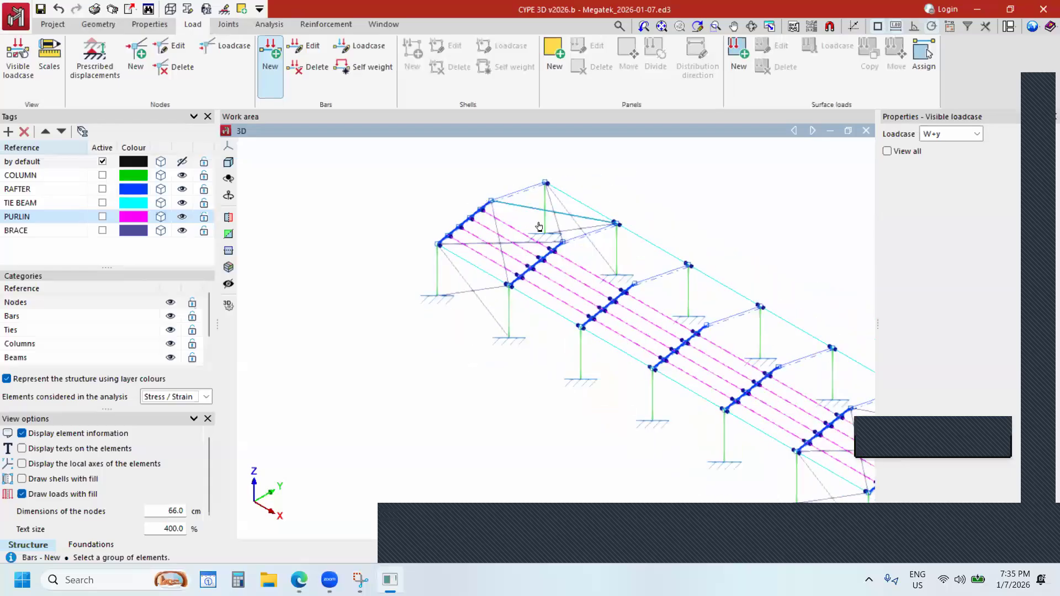
scroll(518, 197, "up", 2)
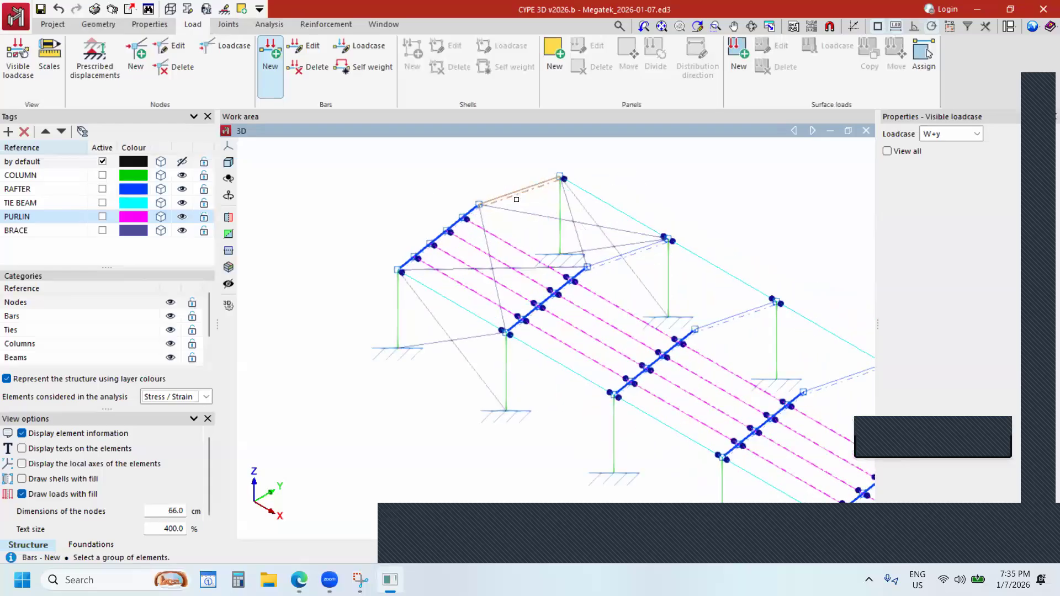
scroll(516, 199, "up", 2)
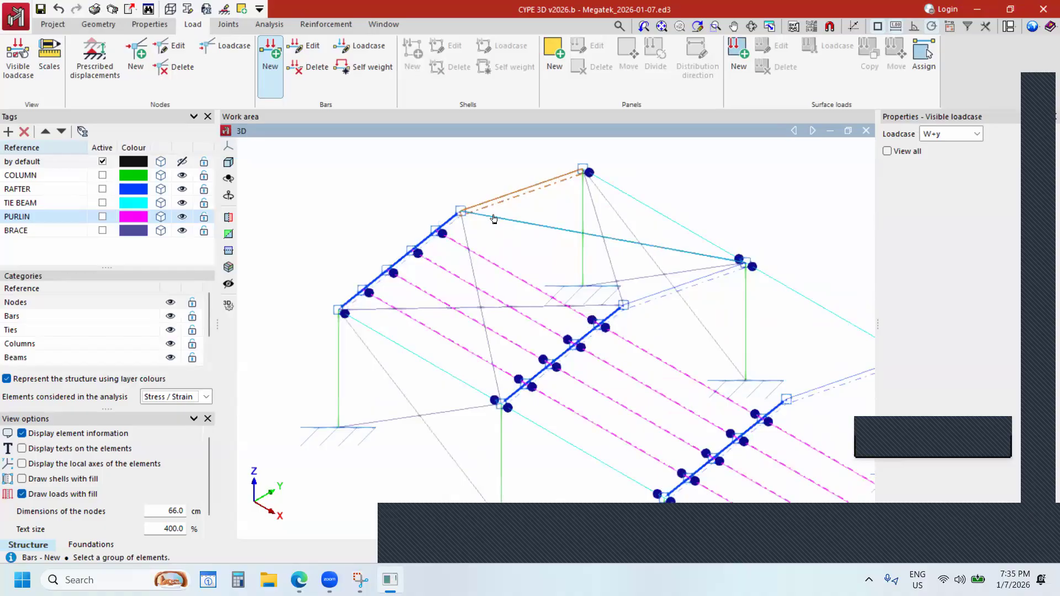
scroll(494, 219, "down", 3)
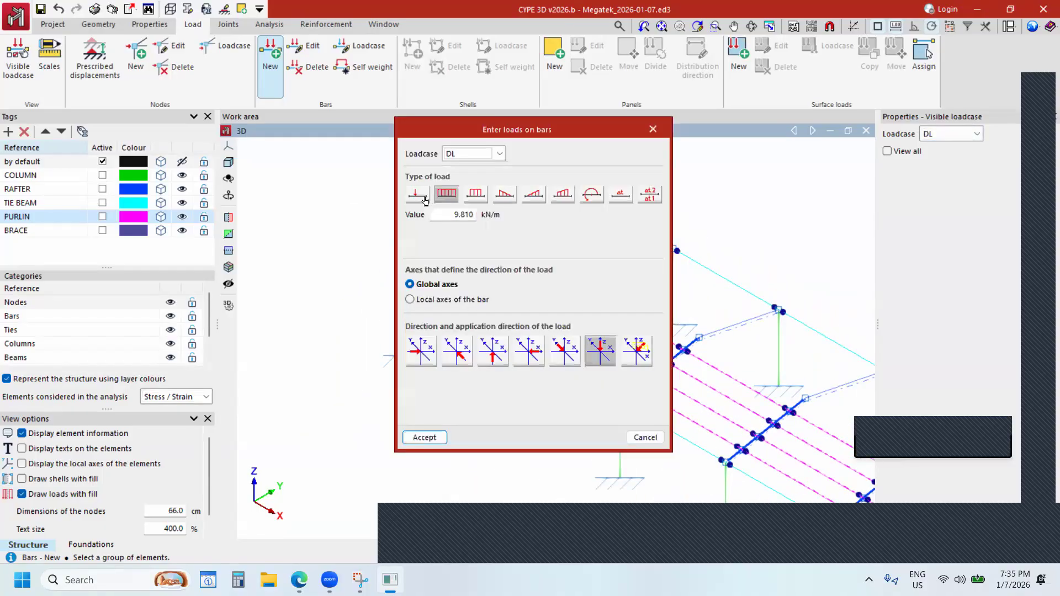
Examine the input fields of the bar load types, including point, uniform, triangular, trapezoidal, moment and temperature increase.
left_click(424, 199)
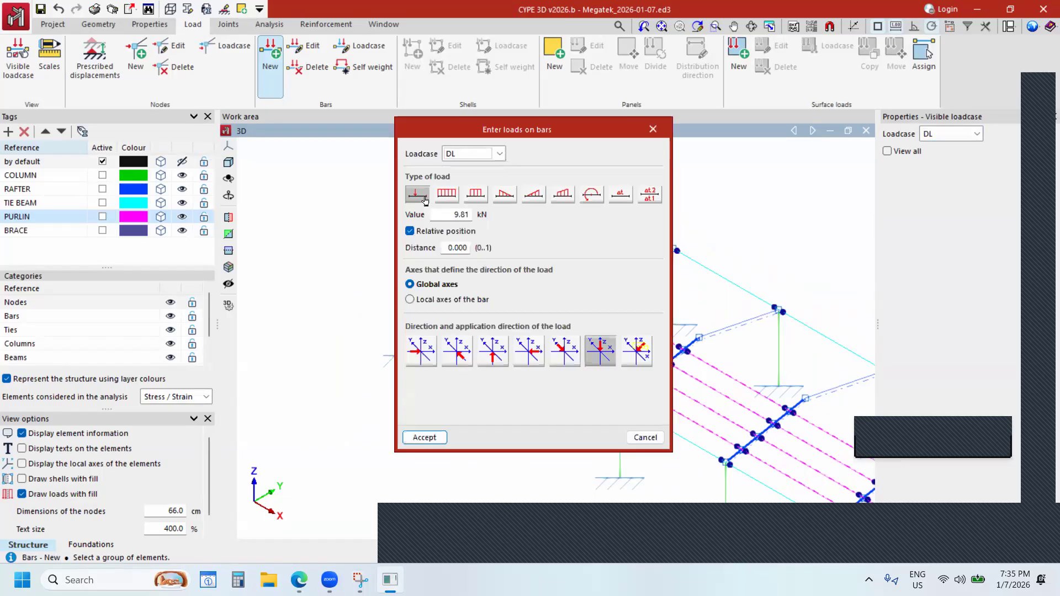
left_click(450, 199)
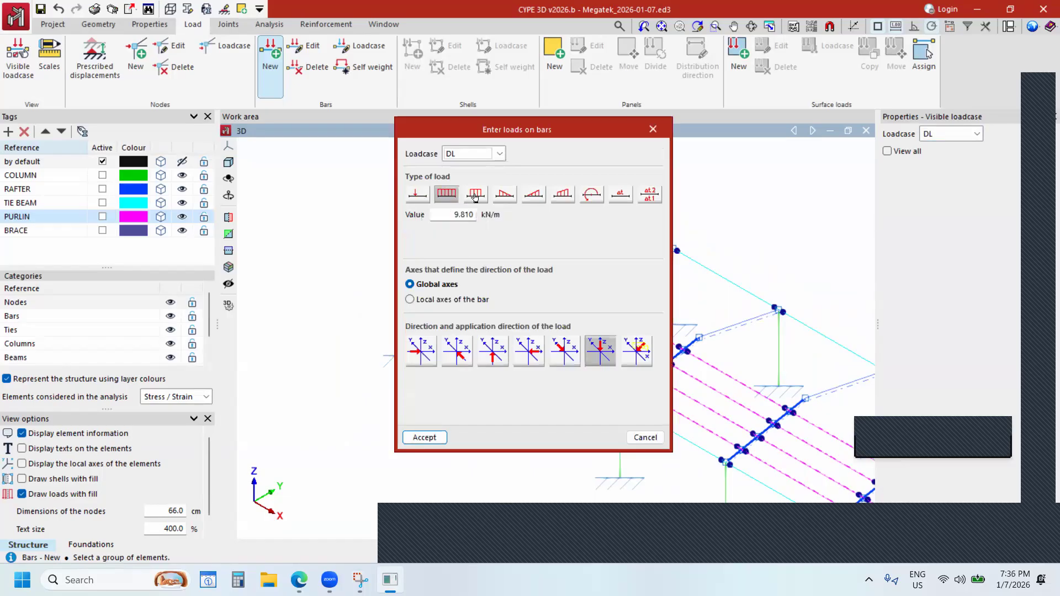
left_click(502, 200)
left_click(563, 200)
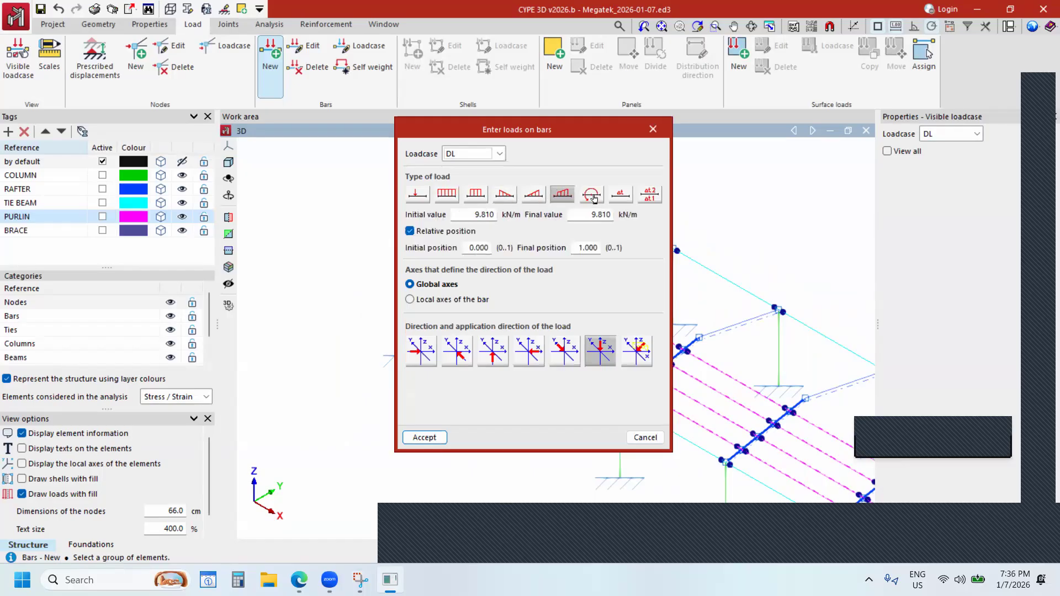
left_click(593, 197)
left_click(616, 198)
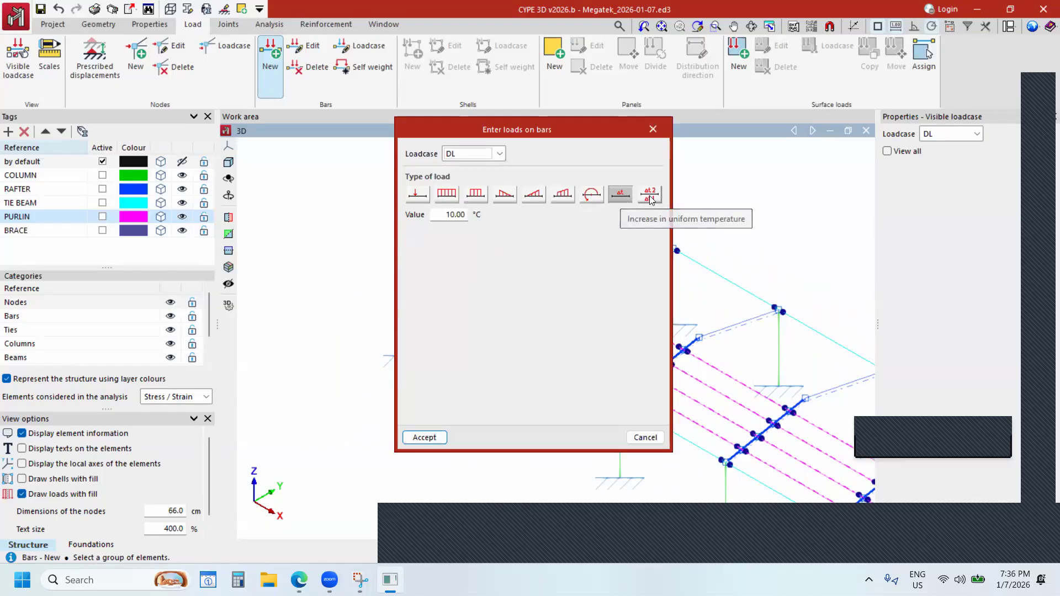
left_click(650, 198)
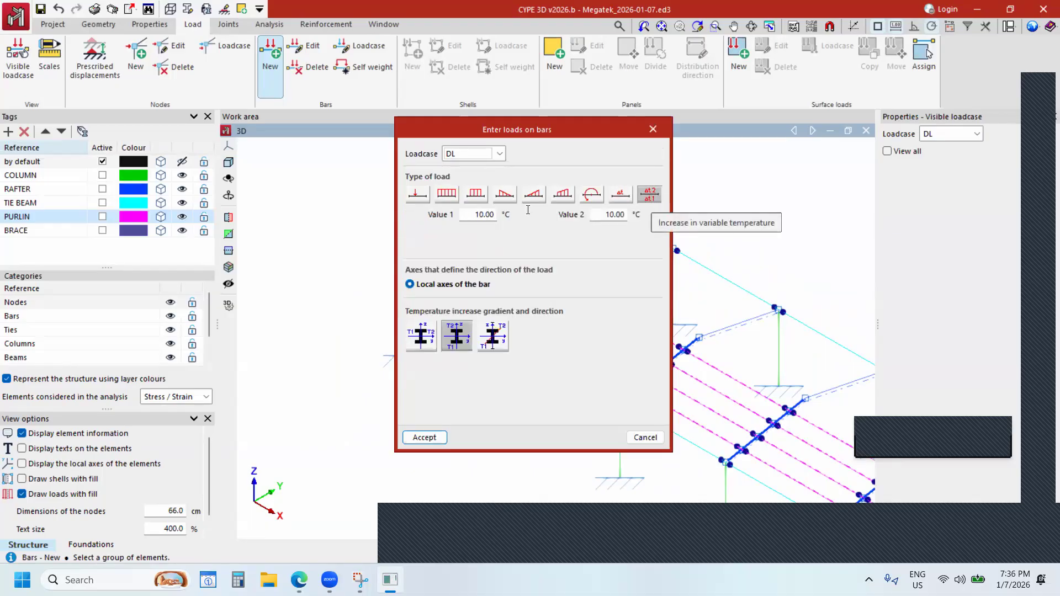
Try to define a uniform bar load of 1.2 kN/m in the SW loadcase along the bar's local axes.
left_click(446, 194)
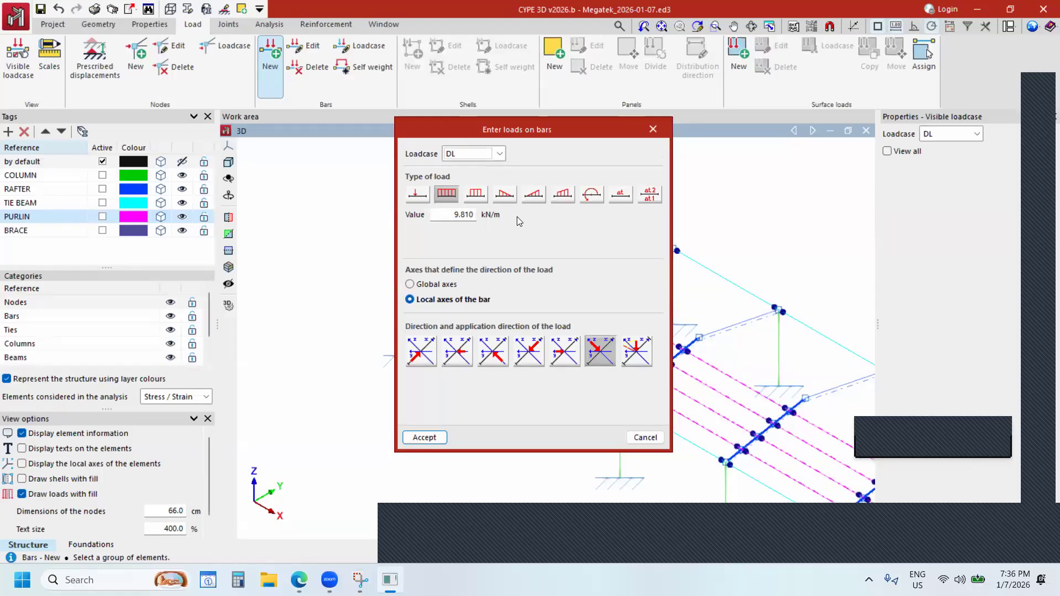
left_click(493, 155)
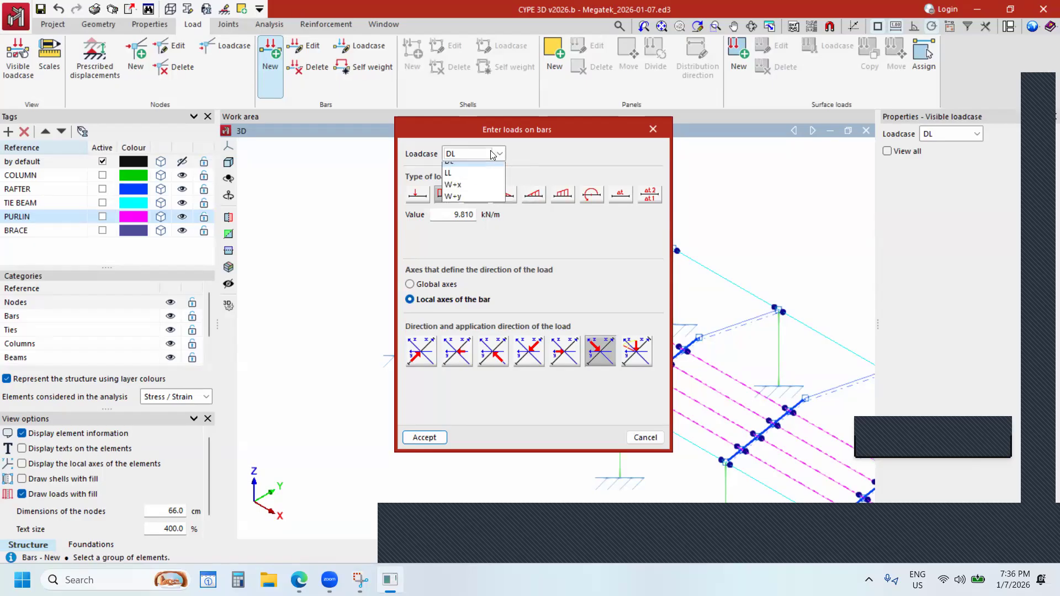
left_click(464, 165)
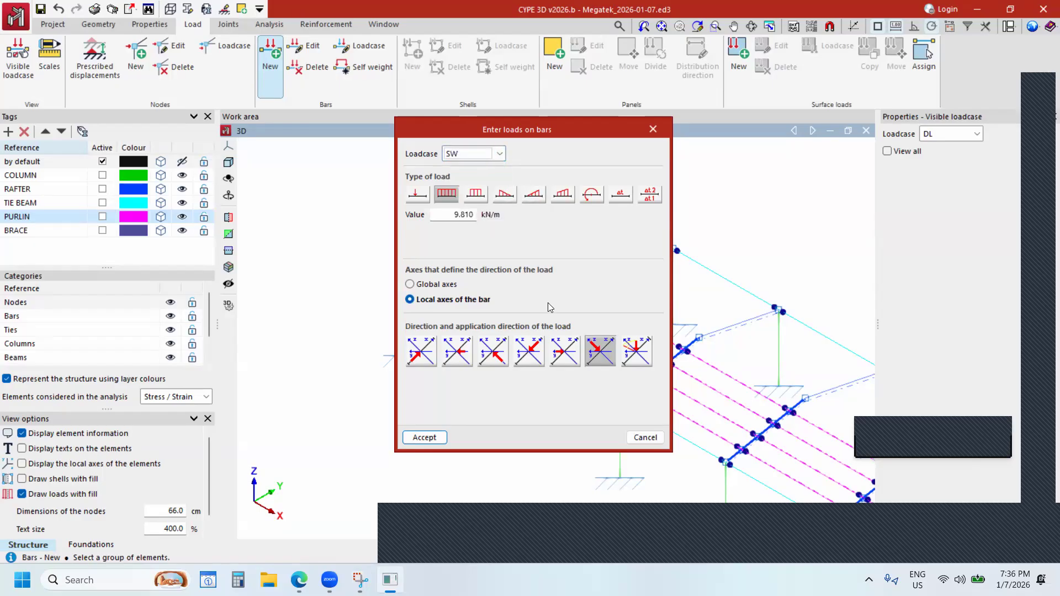
left_click(472, 216)
type("1.2")
left_click_drag(607, 128, 610, 125)
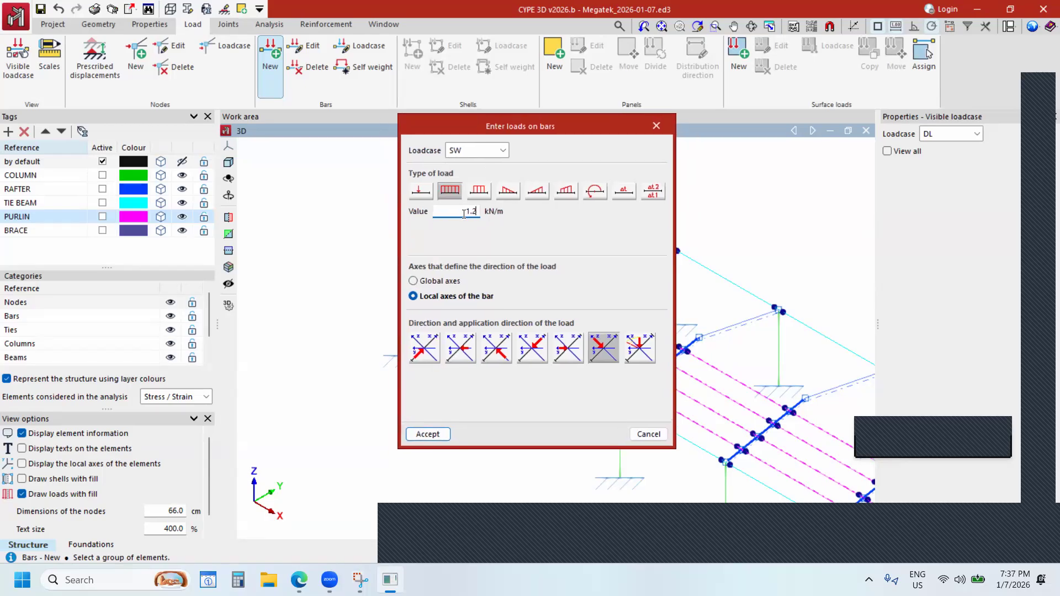
left_click_drag(465, 210, 482, 212)
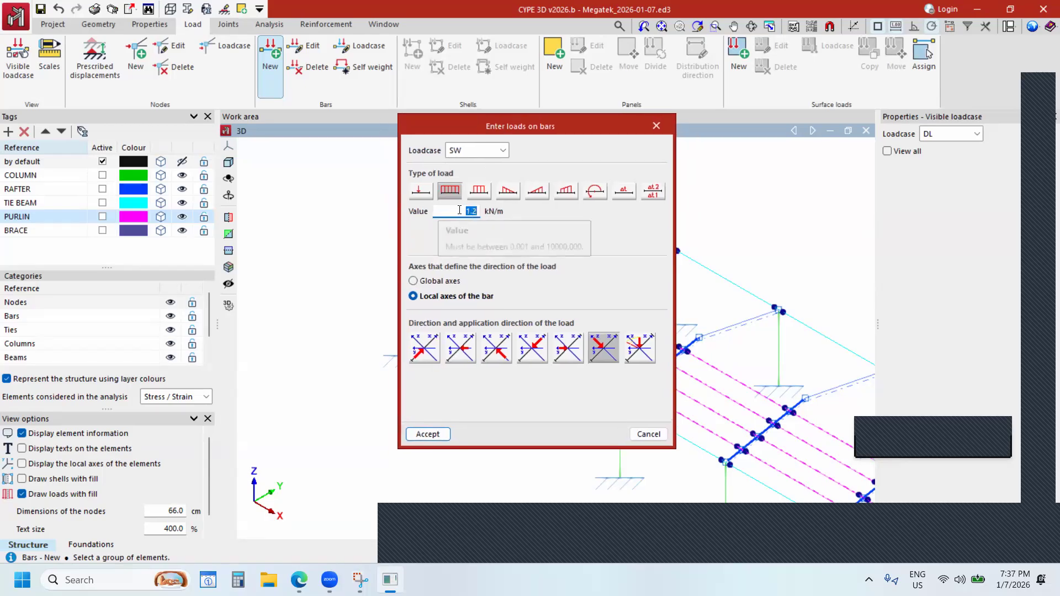
left_click(657, 126)
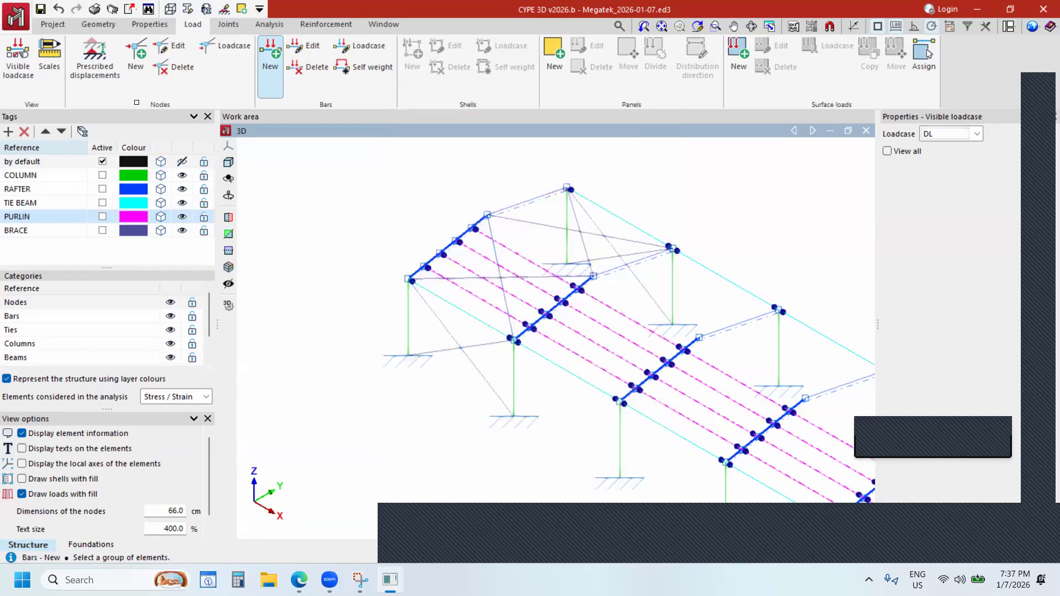
Open the rolled steel limit state combination settings and choose project situations entered by the user.
left_click(51, 24)
left_click(16, 55)
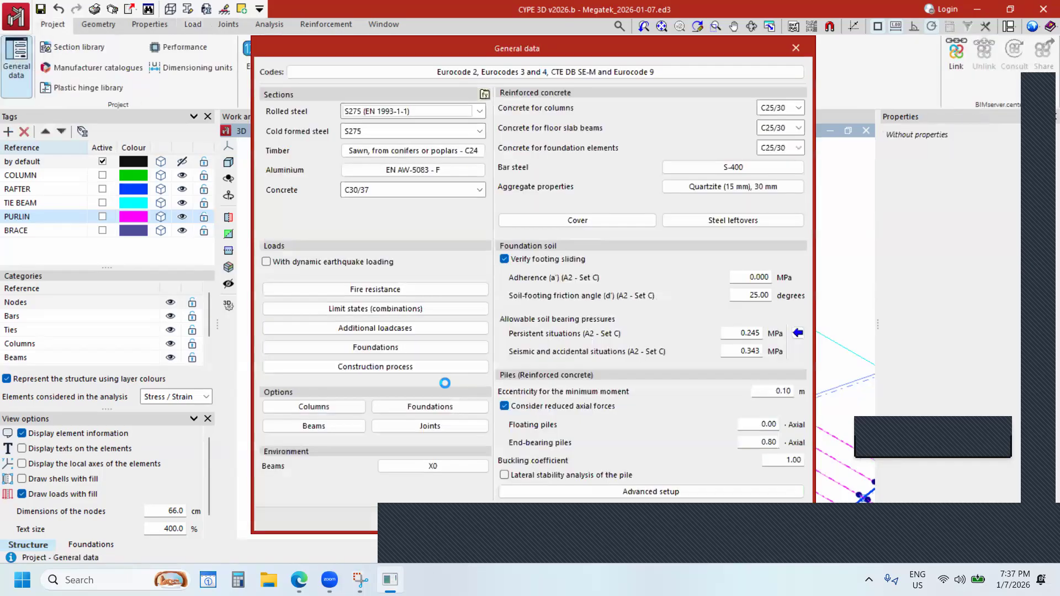
left_click(353, 309)
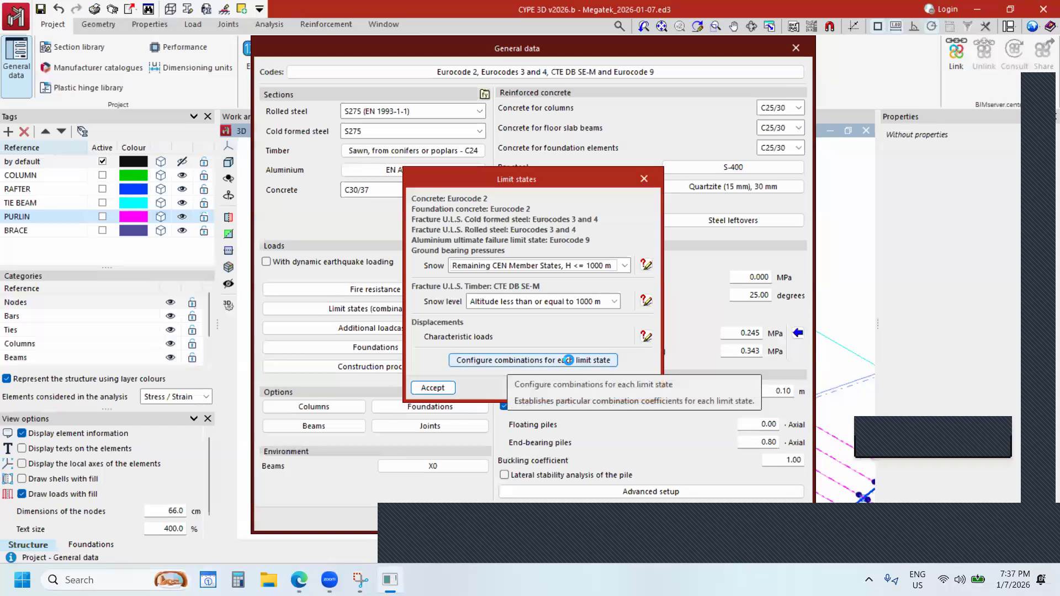
left_click(569, 360)
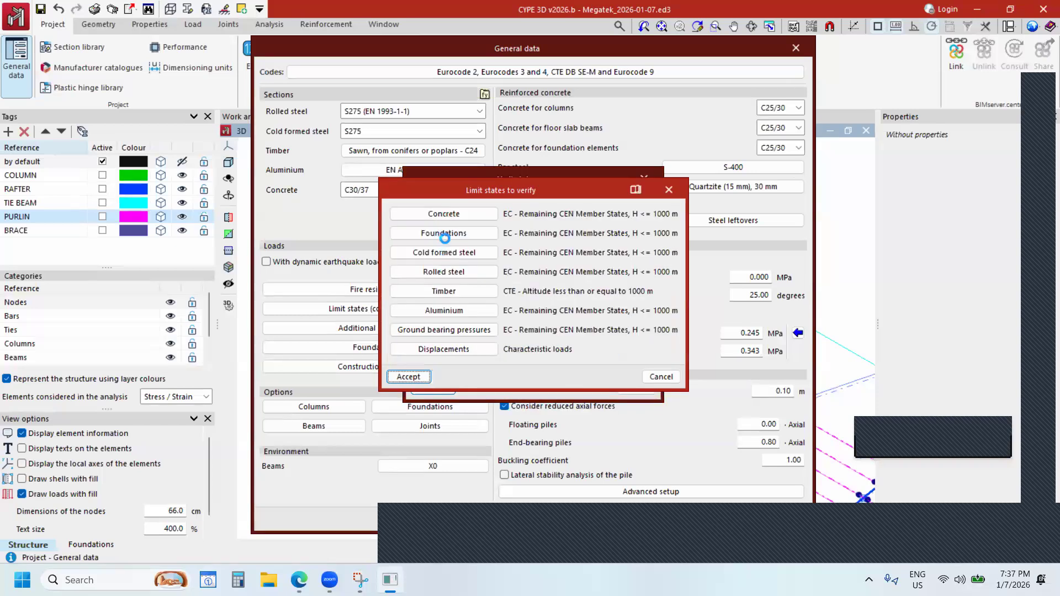
left_click(443, 272)
left_click(441, 288)
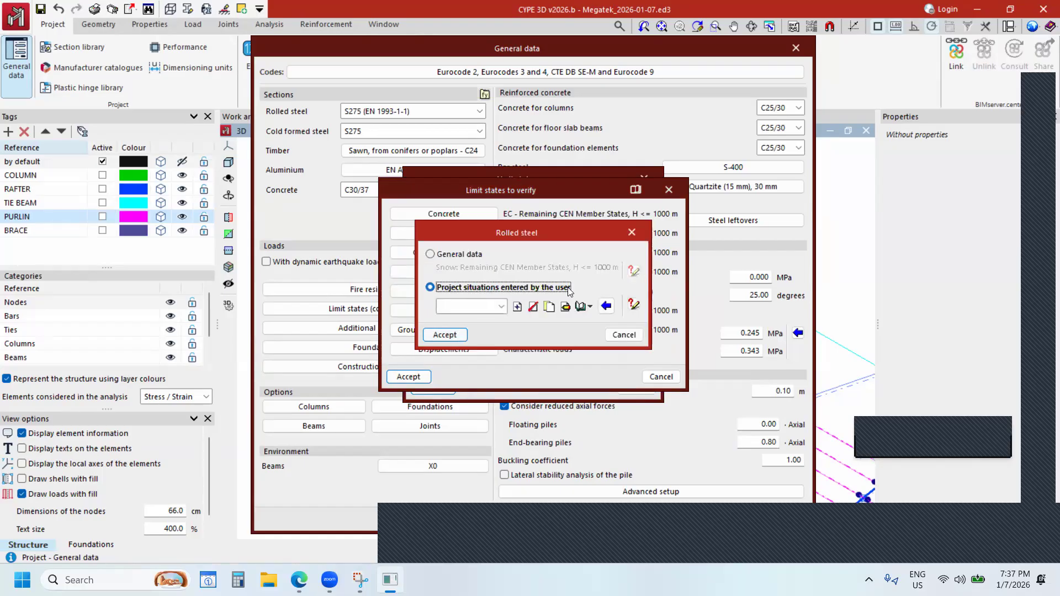
Create a situation set named USER-DEFINED and start a design situation with use category 1.
left_click(517, 307)
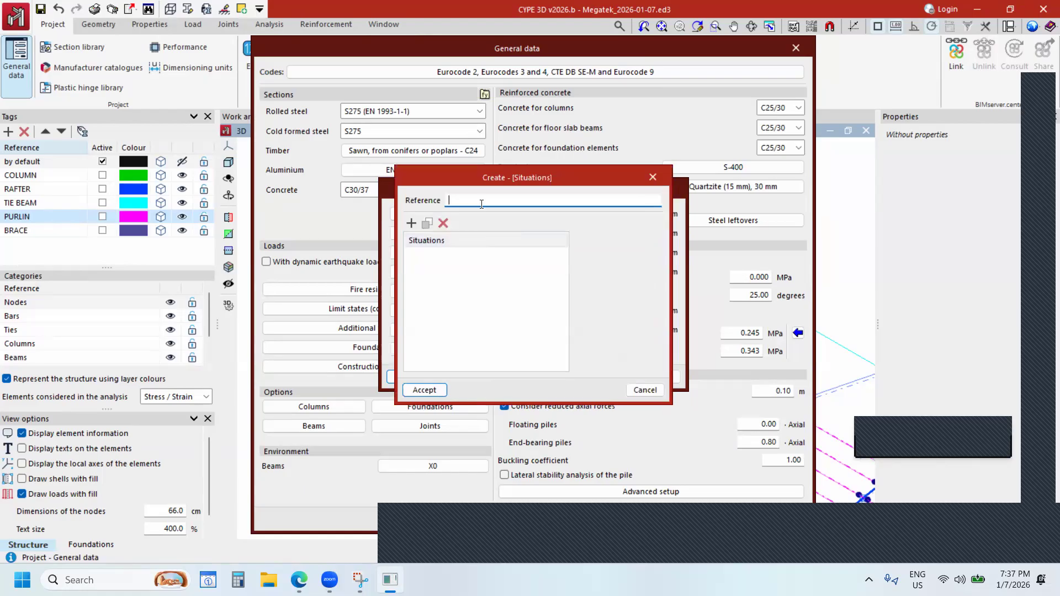
type("USER-DEFINED")
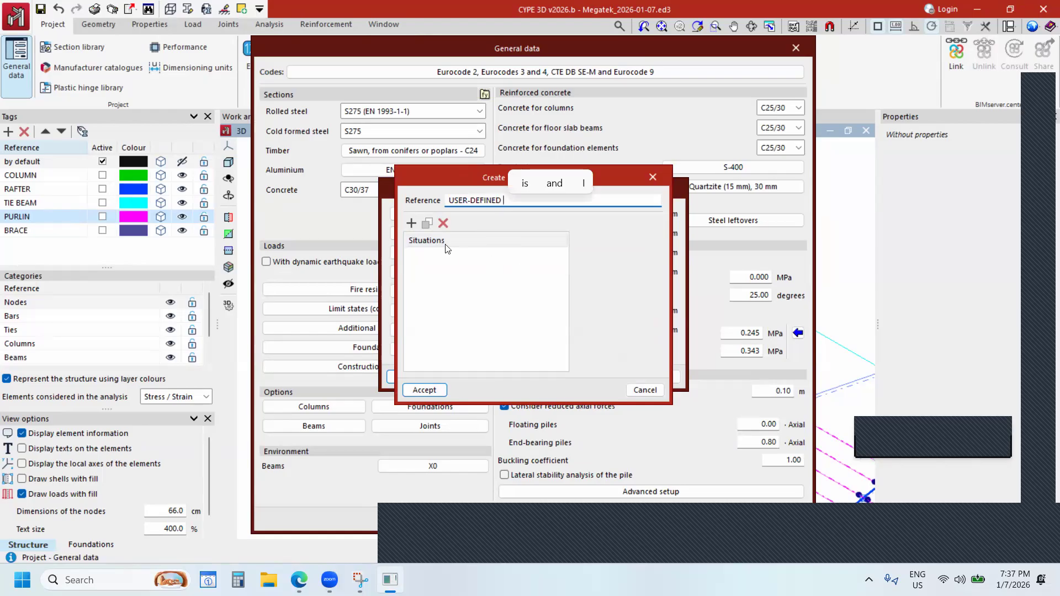
left_click(411, 223)
left_click(457, 290)
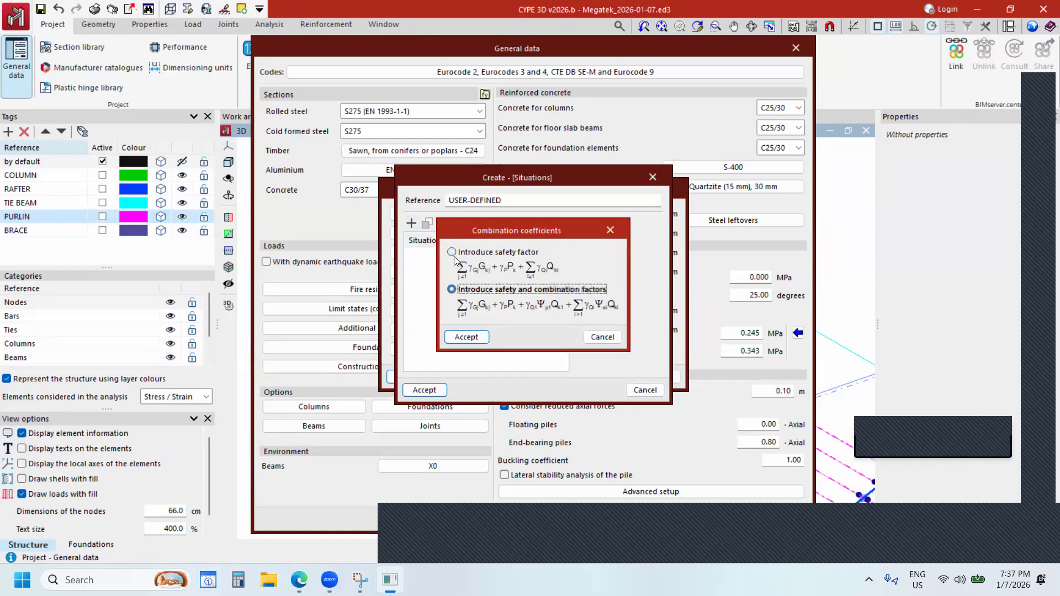
left_click(466, 337)
left_click(495, 247)
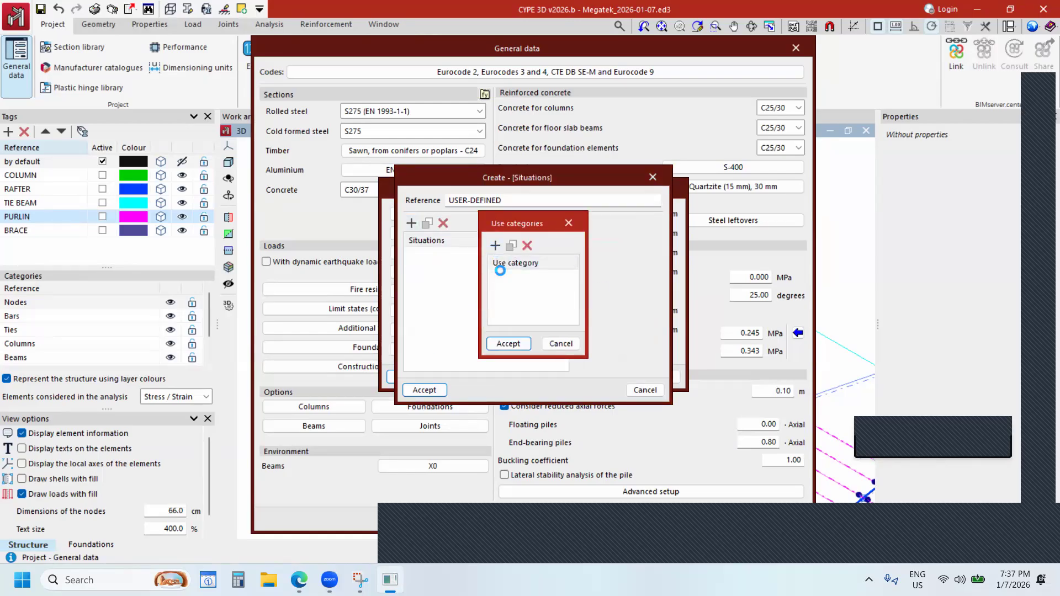
type("1")
left_click(508, 343)
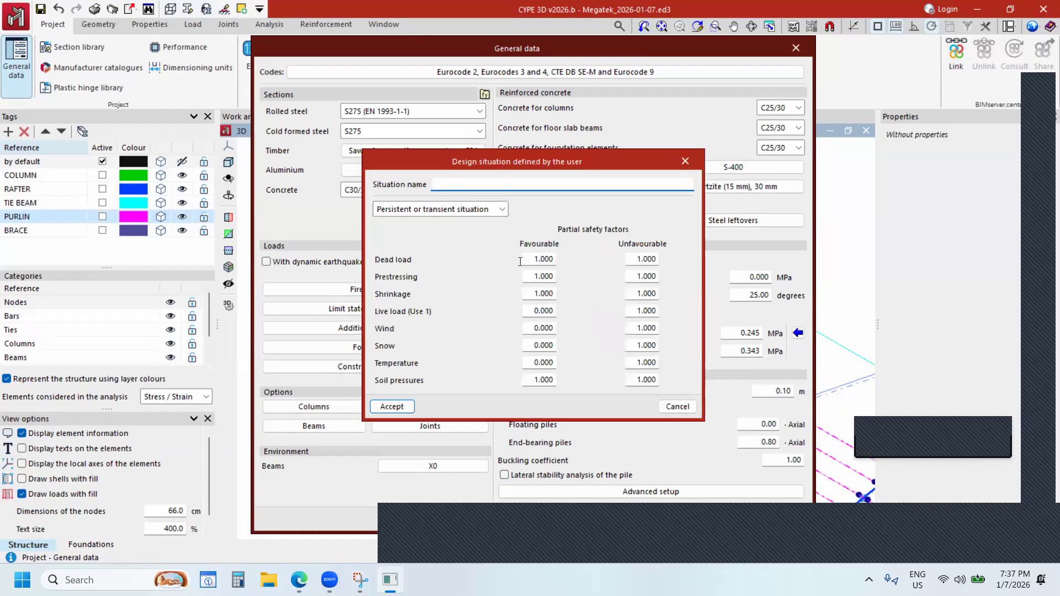
Try favourable and unfavourable dead load safety factors of 1.2, discard the design situation, and close the general data without saving.
left_click_drag(545, 258, 532, 259)
left_click(532, 259)
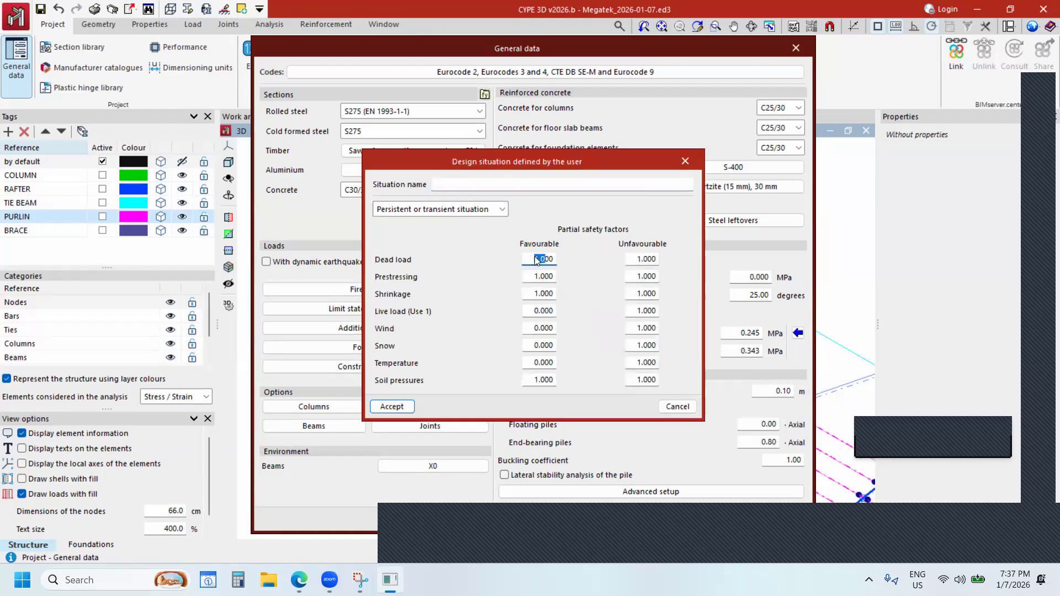
key("ctrl+a")
type("1.2")
key("Tab")
type("1.2")
left_click(642, 276)
left_click(685, 160)
left_click(649, 177)
left_click(631, 232)
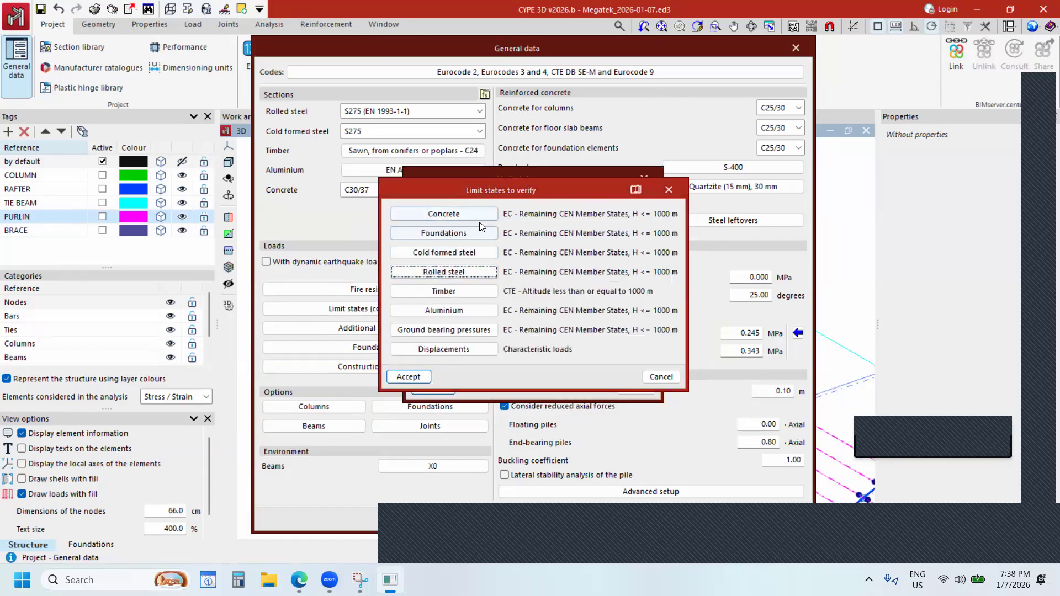
left_click(668, 189)
left_click(644, 179)
left_click(795, 48)
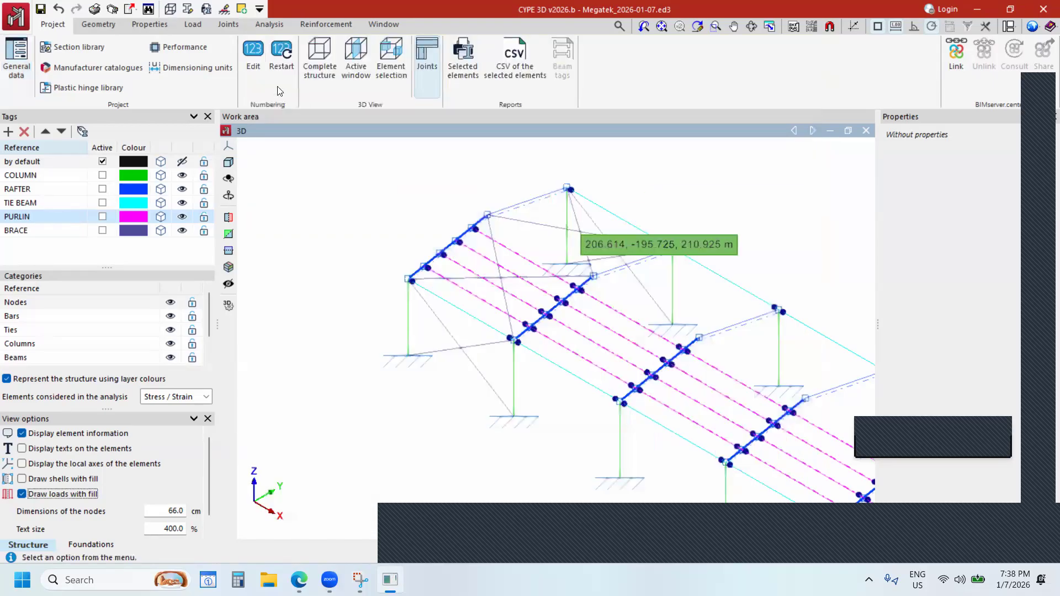
Show the DL loadcase and select the end frame's far rafter, beyond the ridge, for a new bar load.
left_click(192, 25)
scroll(463, 278, "down", 4)
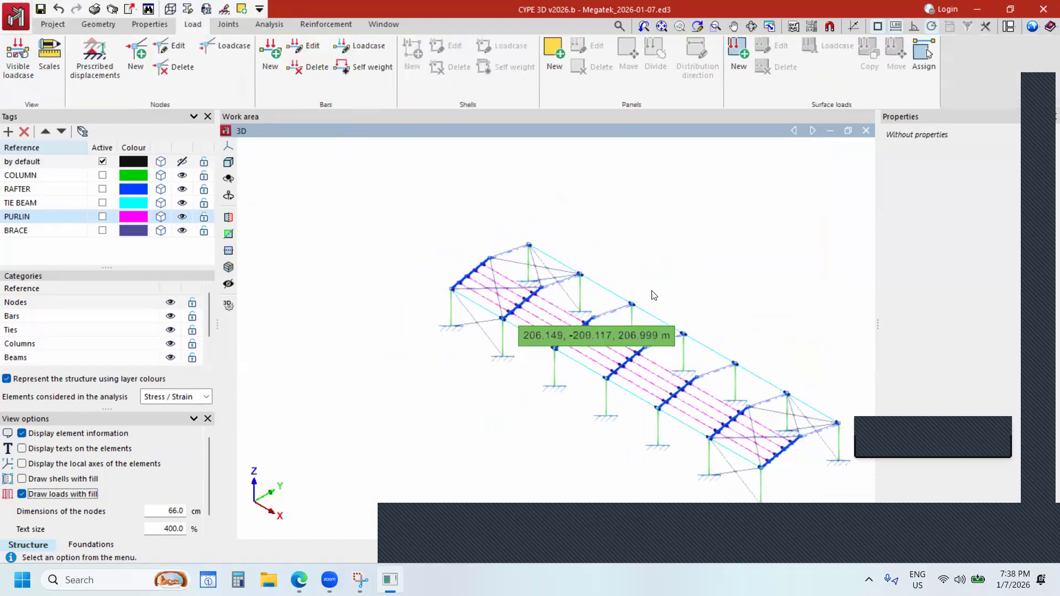
scroll(657, 292, "up", 3)
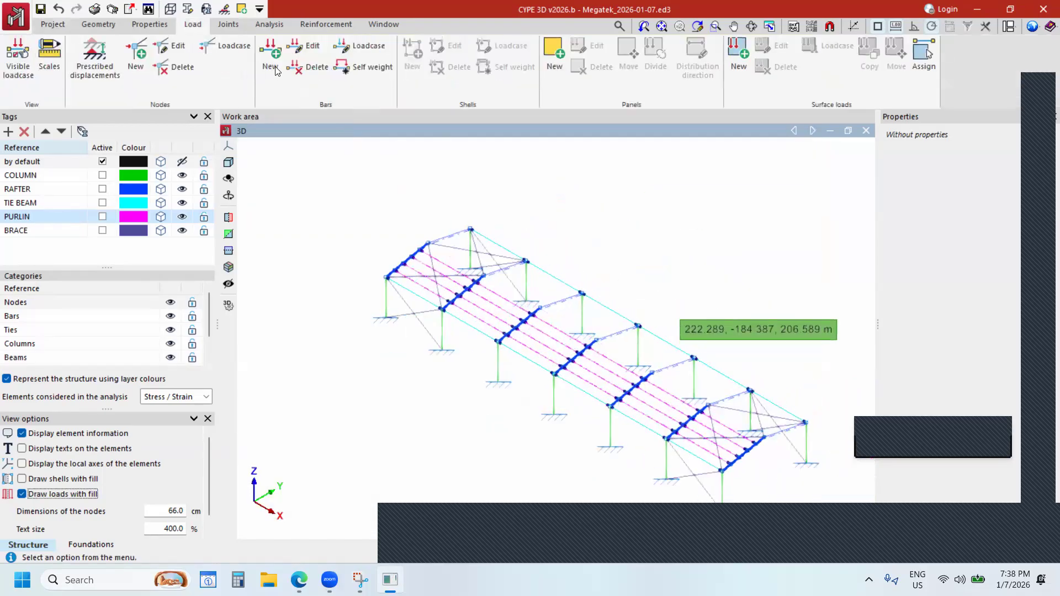
left_click(270, 69)
scroll(500, 238, "down", 2)
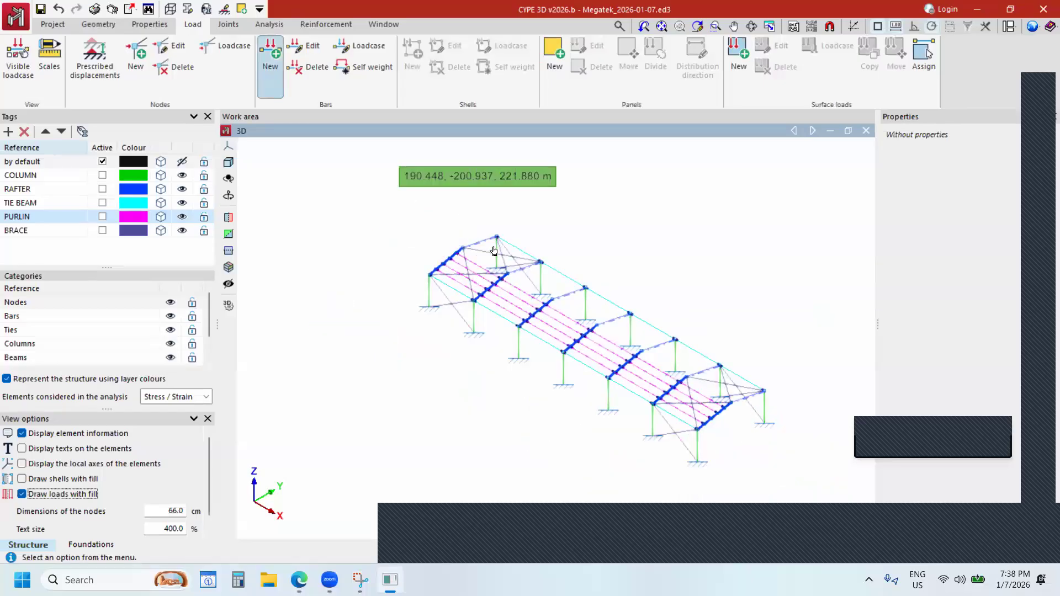
scroll(474, 240, "up", 3)
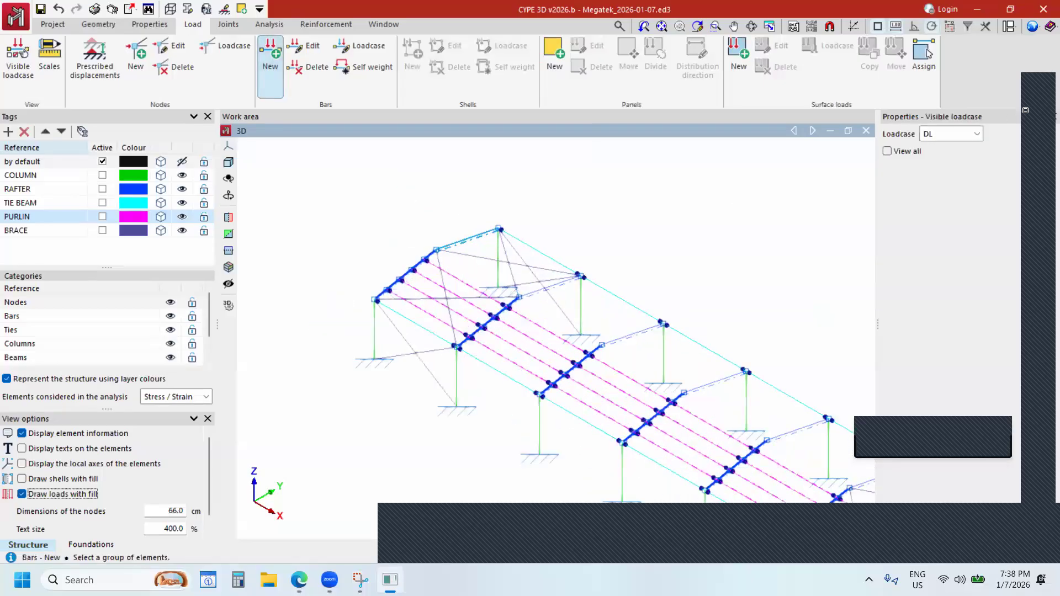
left_click(951, 134)
left_click(930, 172)
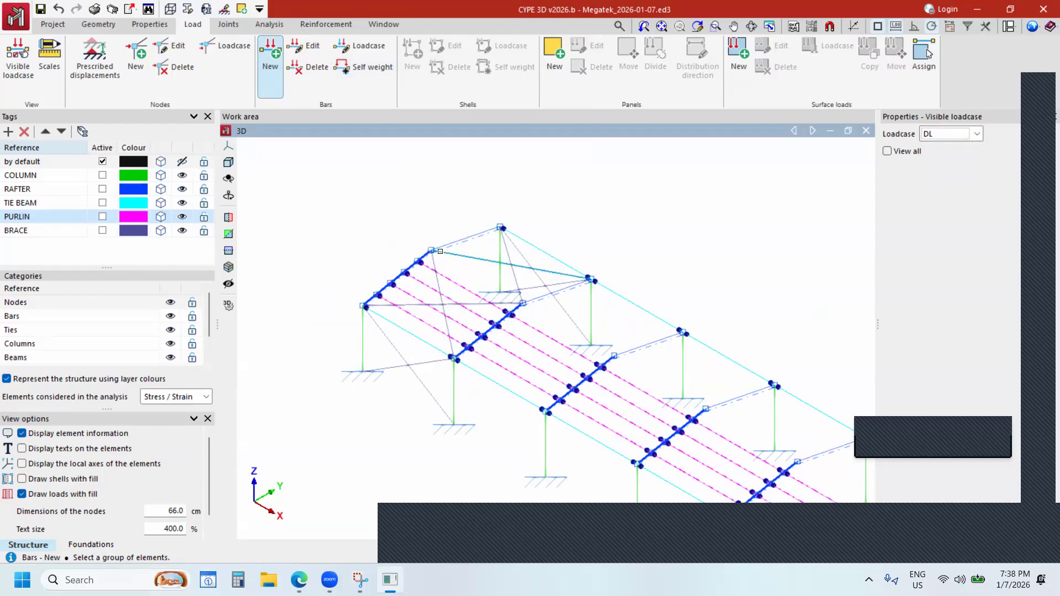
left_click(473, 236)
right_click(579, 203)
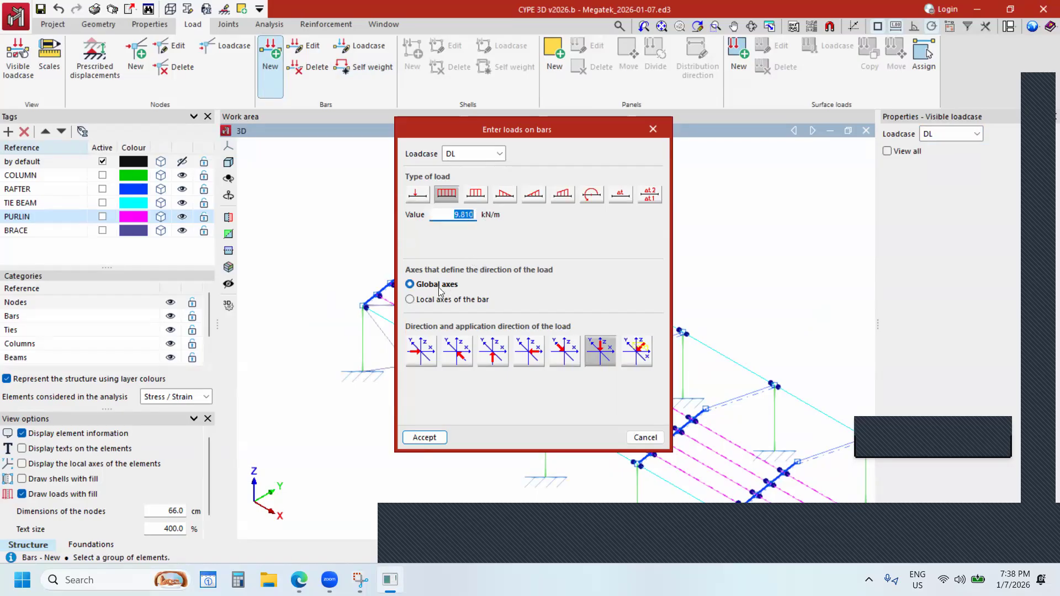
Compare local and global load directions and apply a uniform DL load of 9.81 kN/m along the global negative Z axis.
left_click(434, 301)
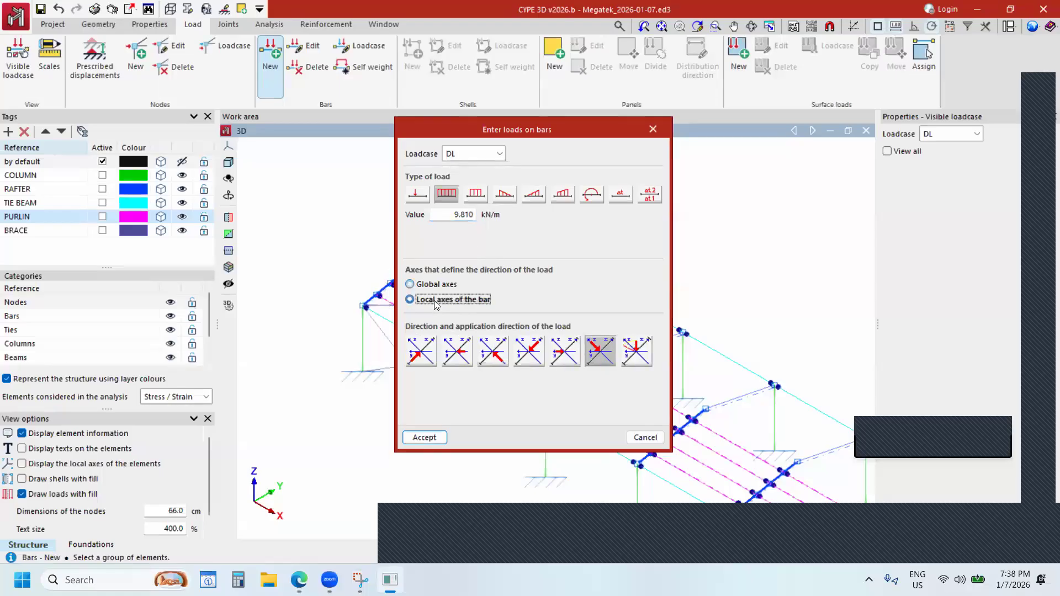
left_click(441, 287)
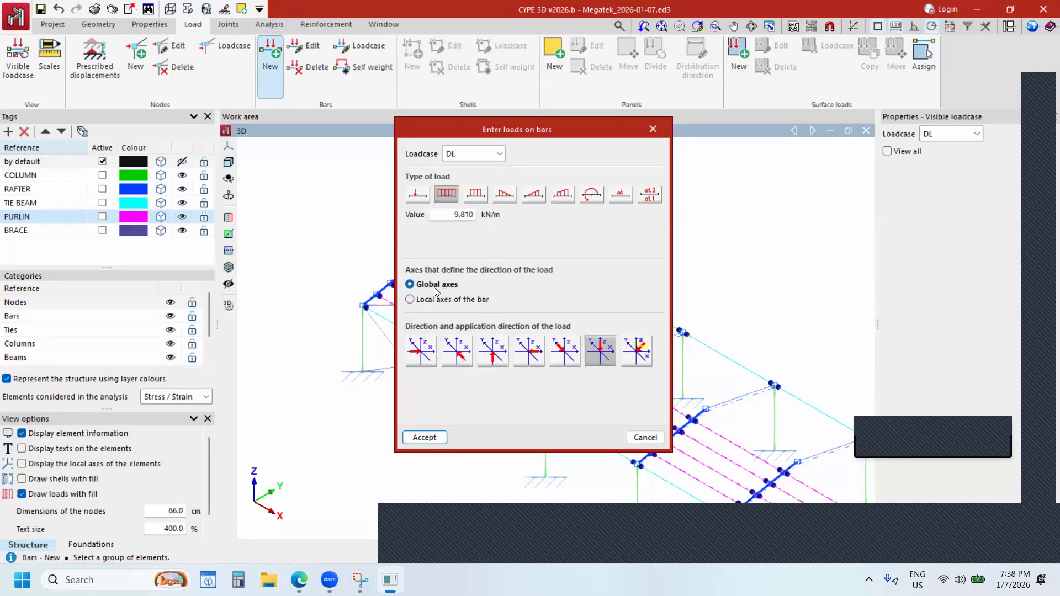
left_click(455, 300)
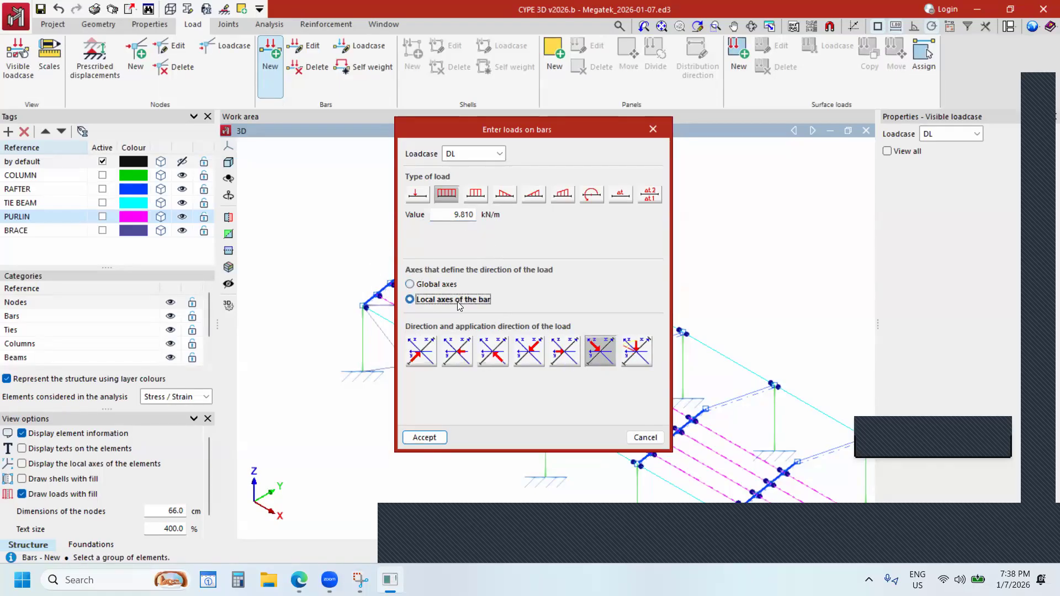
left_click(433, 285)
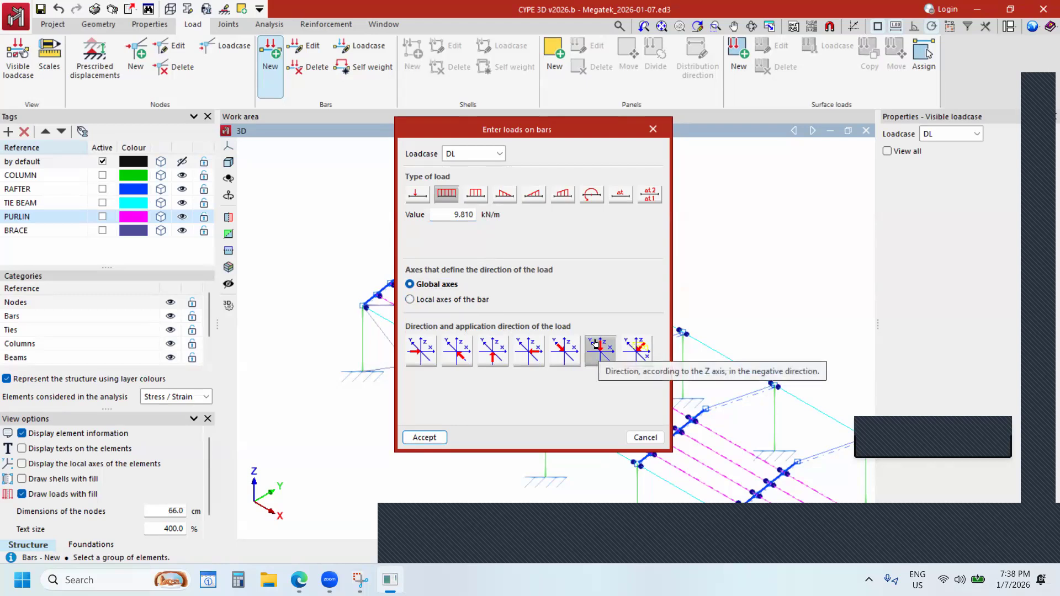
left_click(431, 437)
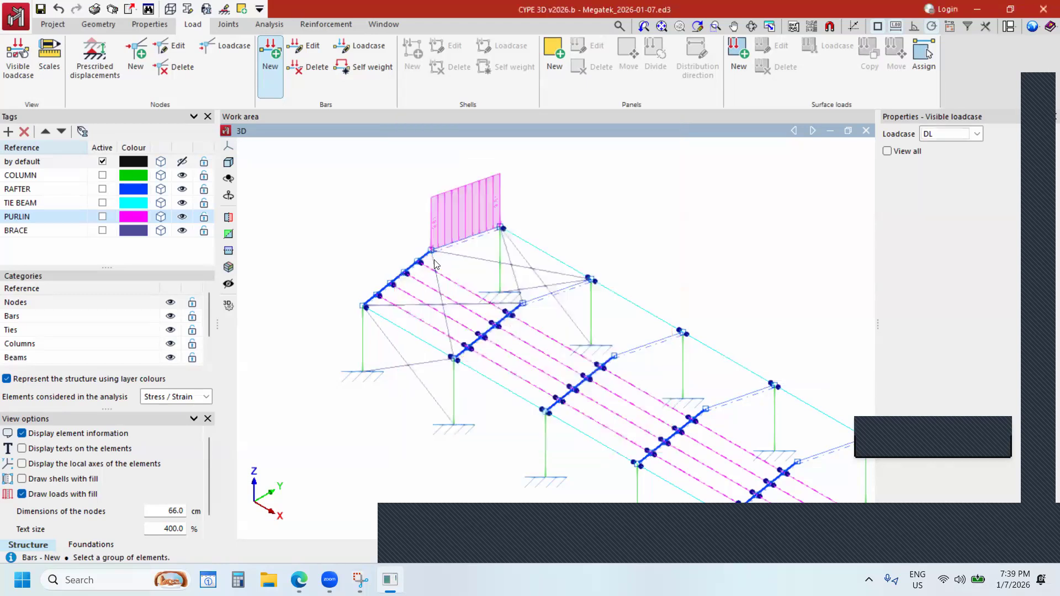
Inspect the uniform load drawn on the end rafter and undo it.
scroll(432, 241, "up", 2)
scroll(435, 244, "up", 2)
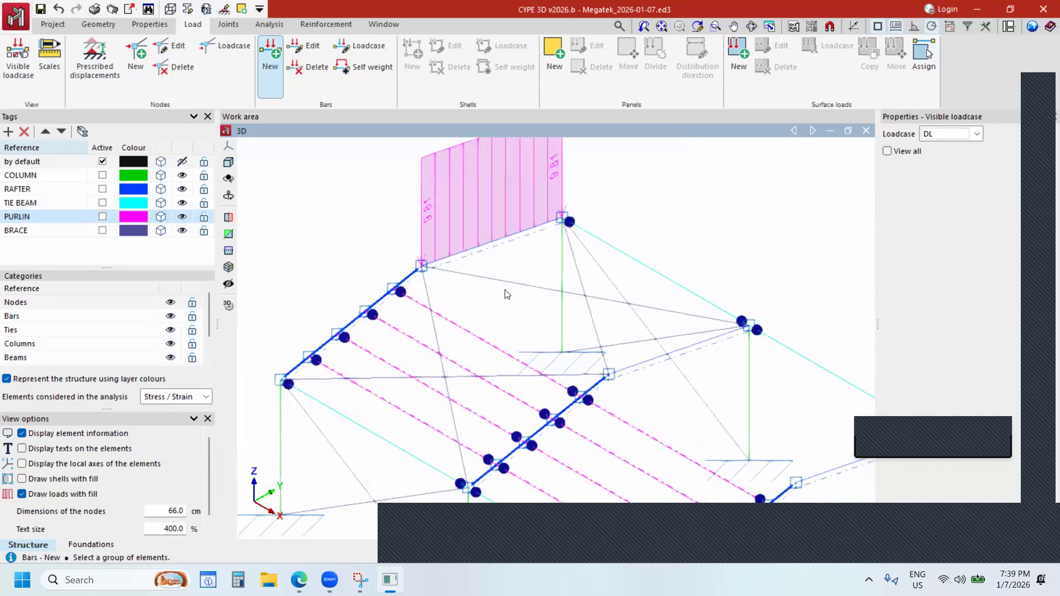
scroll(521, 306, "down", 2)
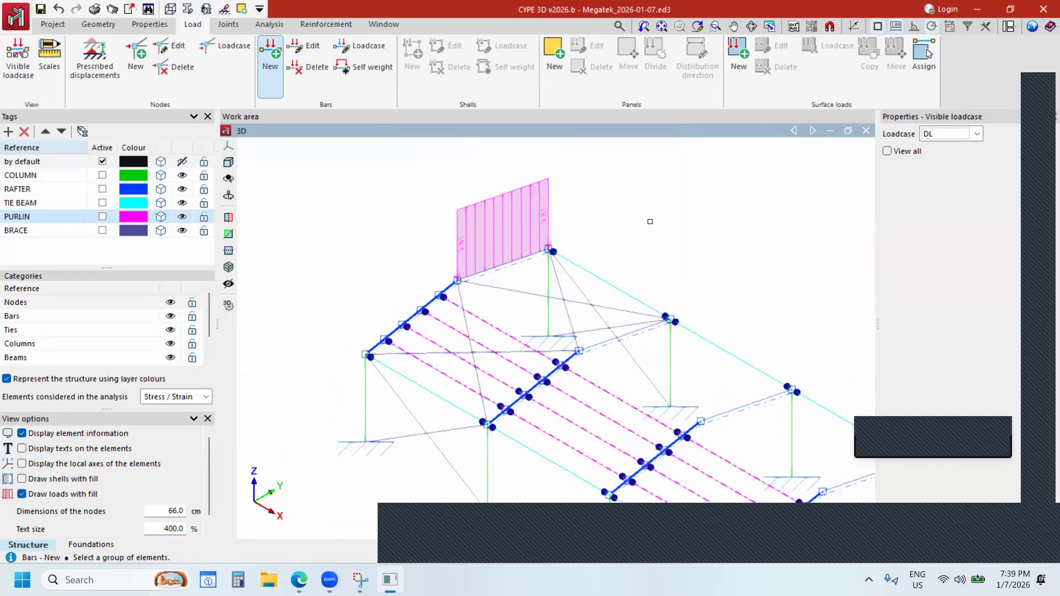
scroll(649, 221, "up", 2)
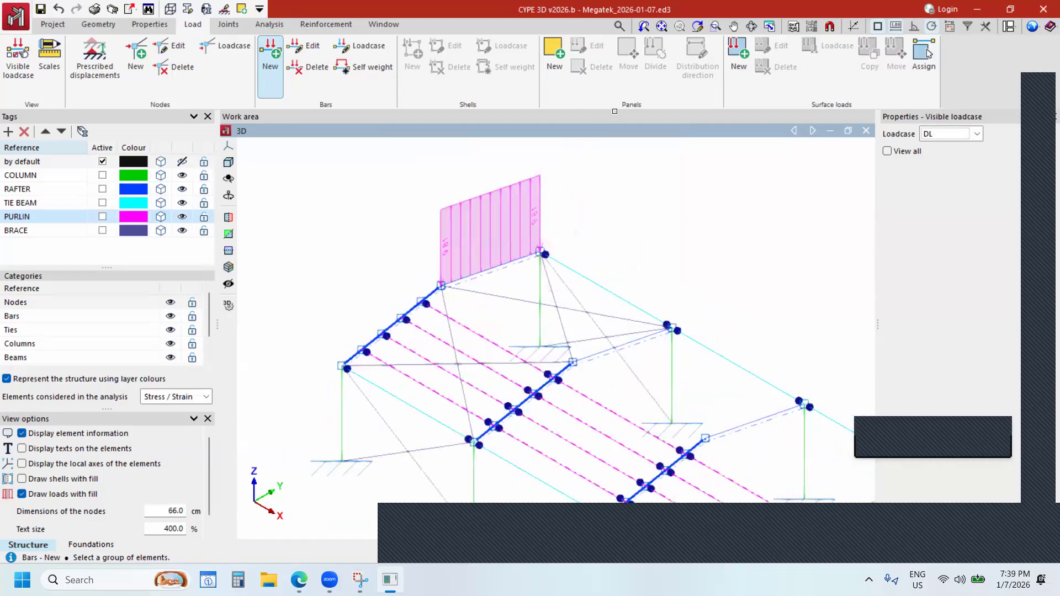
scroll(602, 182, "down", 2)
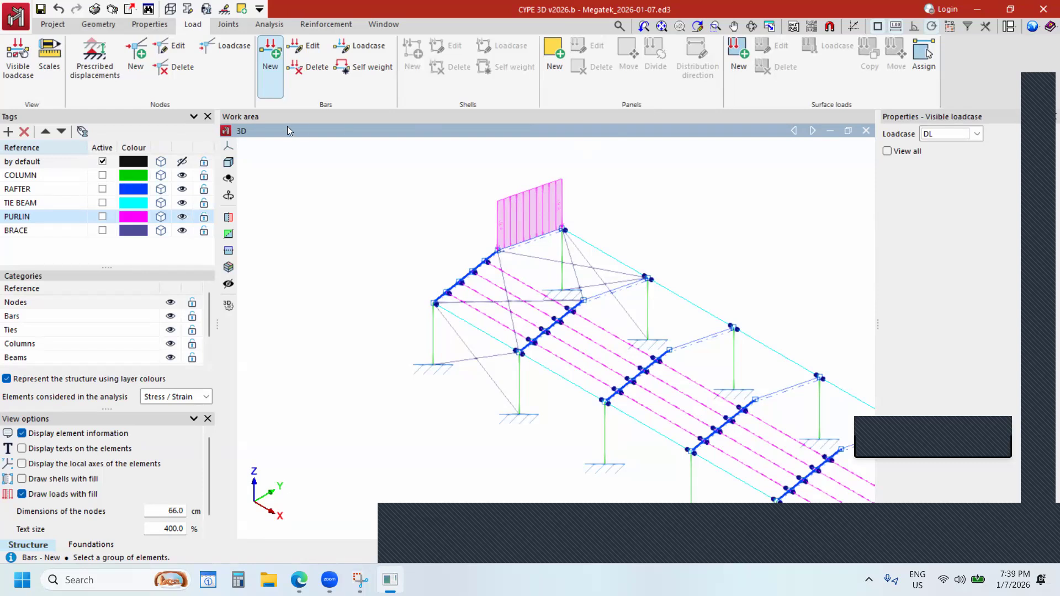
left_click(58, 9)
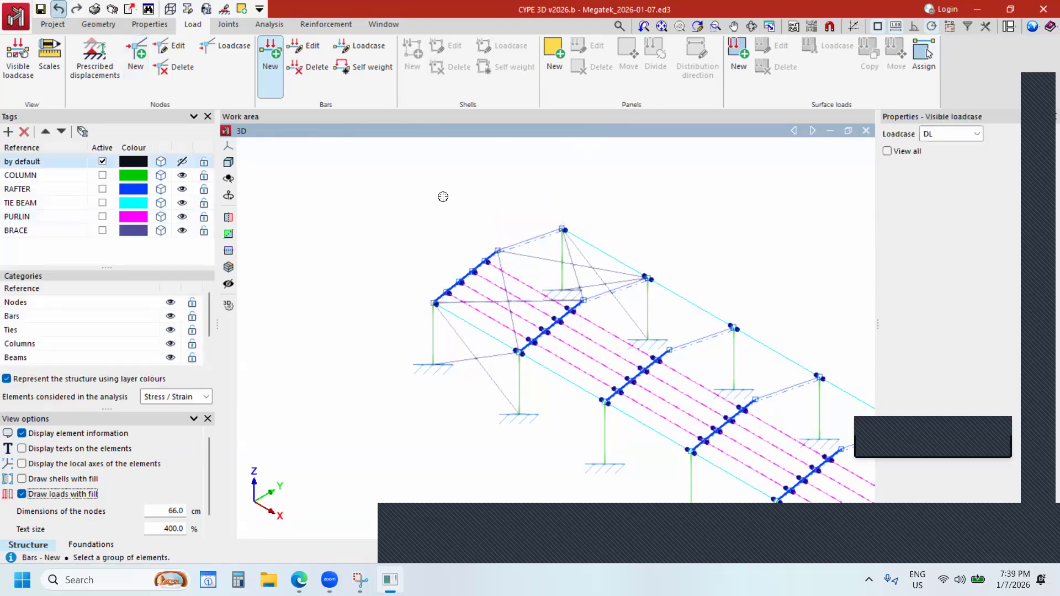
Outline a new panel on the far roof slope through the eave and ridge corners of both end frames.
left_click(550, 68)
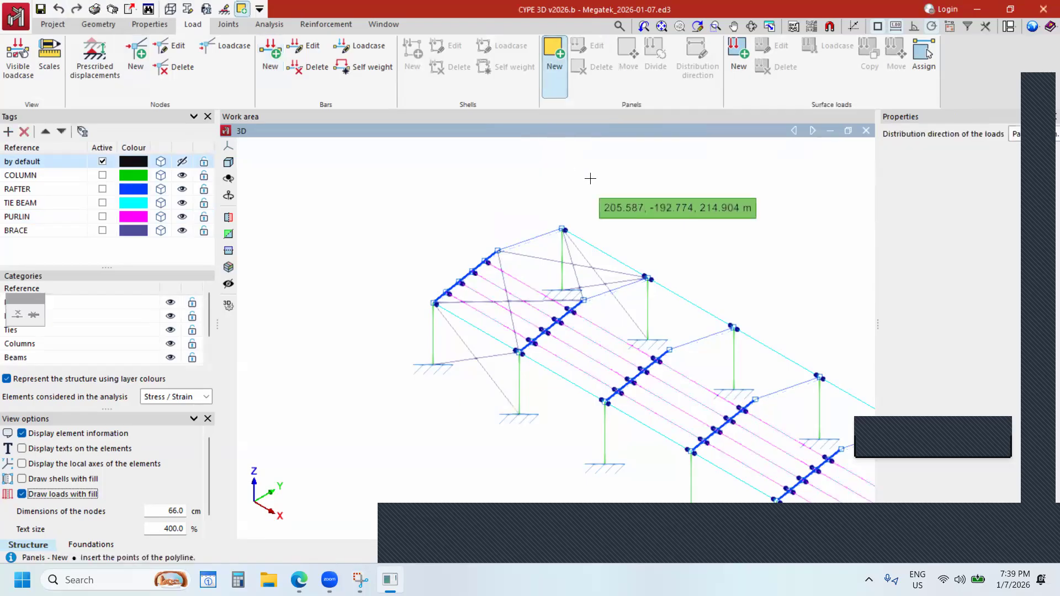
scroll(558, 227, "up", 3)
left_click(556, 231)
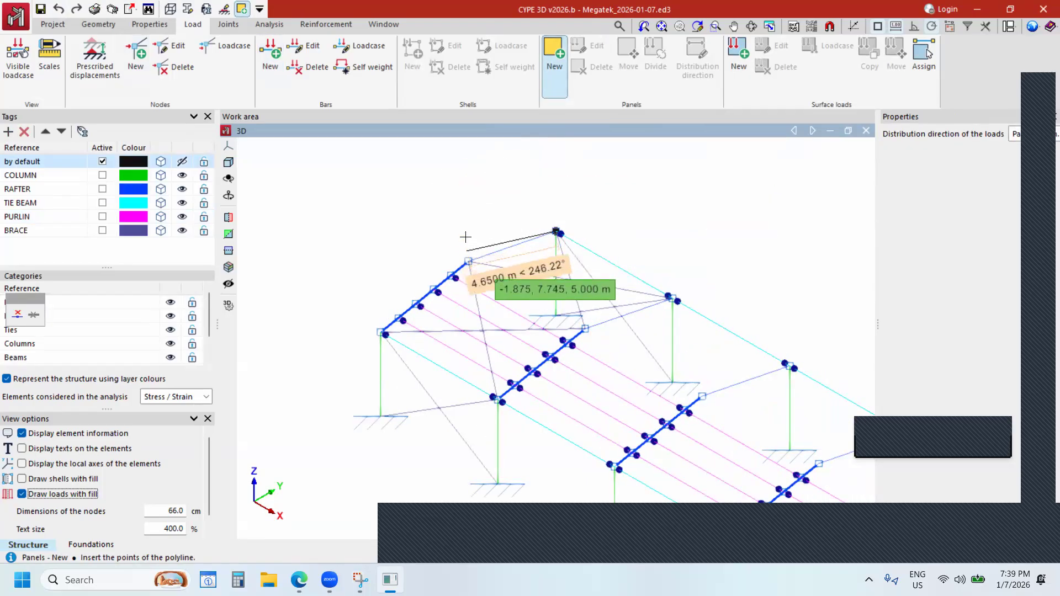
left_click(468, 260)
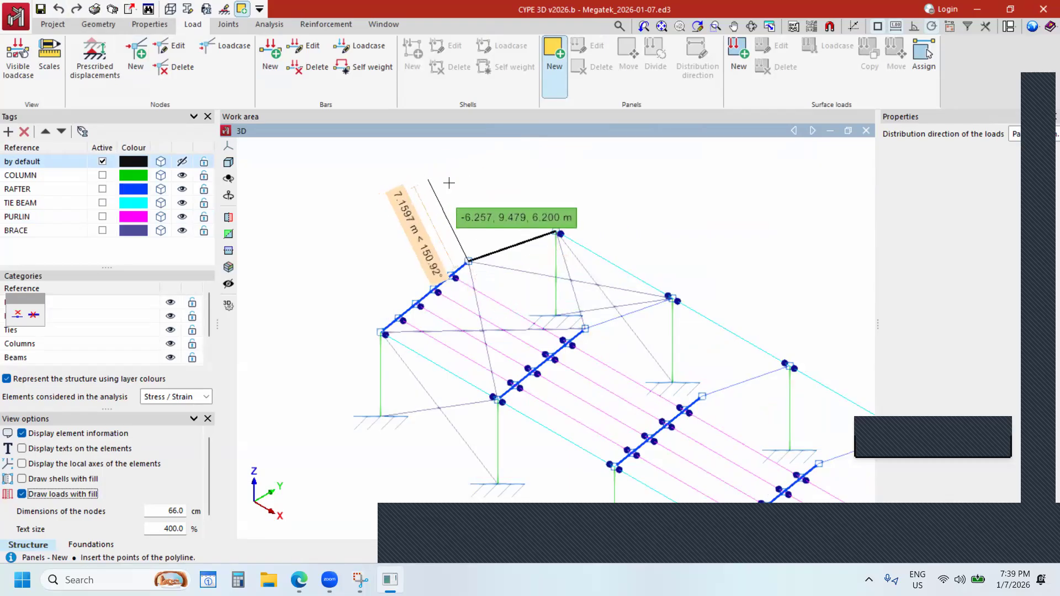
scroll(449, 183, "down", 5)
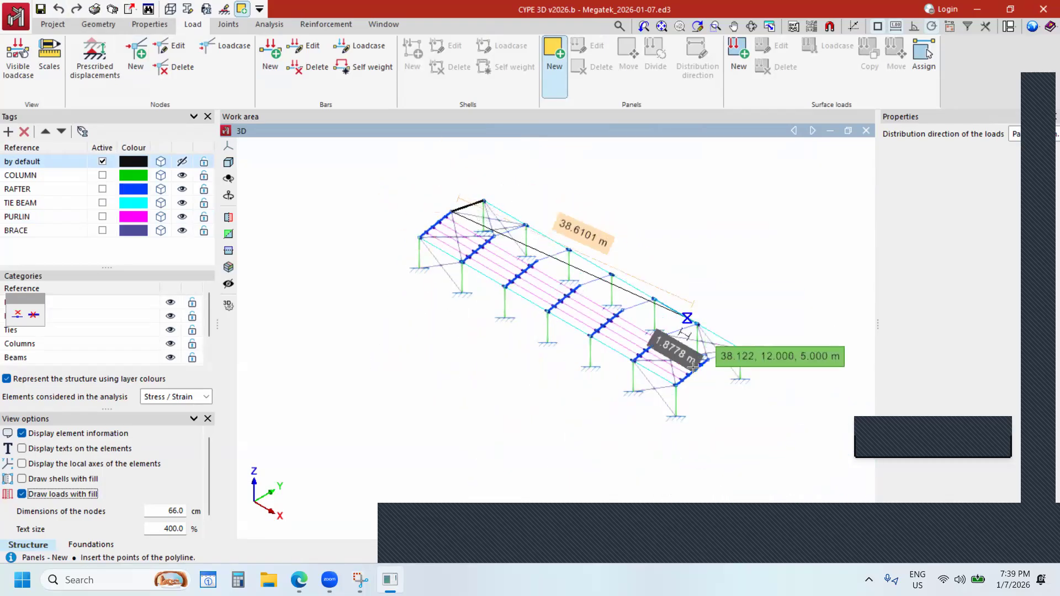
scroll(804, 312, "up", 4)
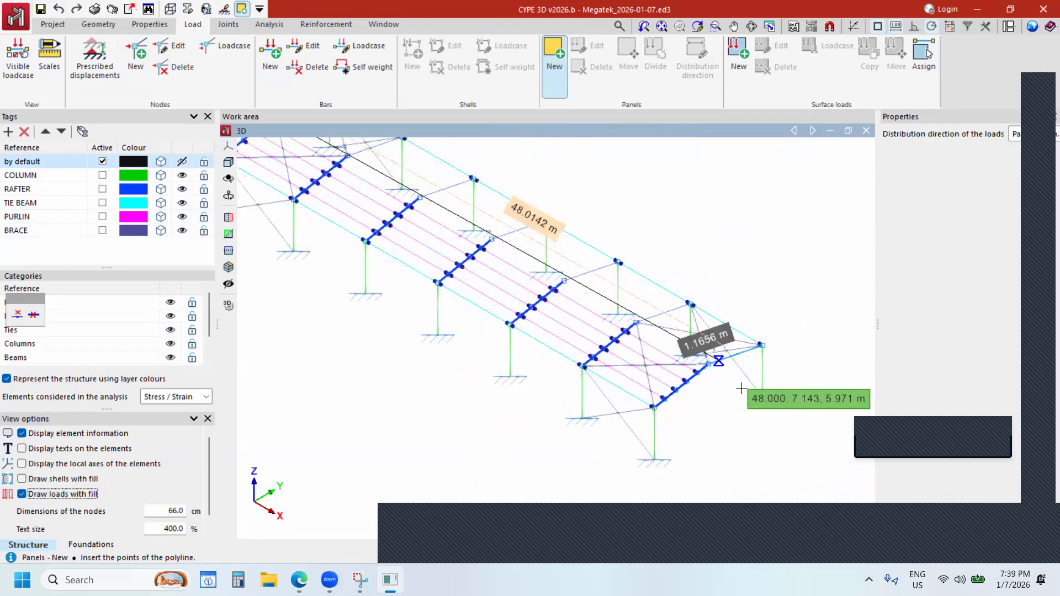
scroll(720, 362, "up", 5)
left_click(690, 367)
left_click(822, 319)
scroll(726, 397, "down", 3)
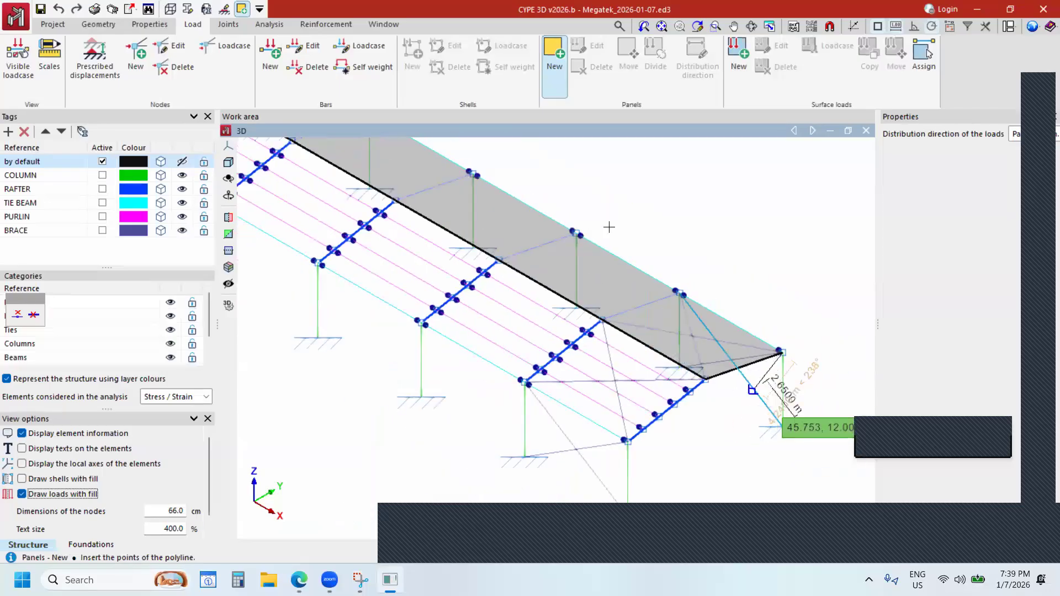
Finish the far-slope panel outline and examine the edges offered for the load distribution direction.
scroll(609, 227, "down", 2)
scroll(631, 216, "down", 3)
scroll(402, 297, "up", 3)
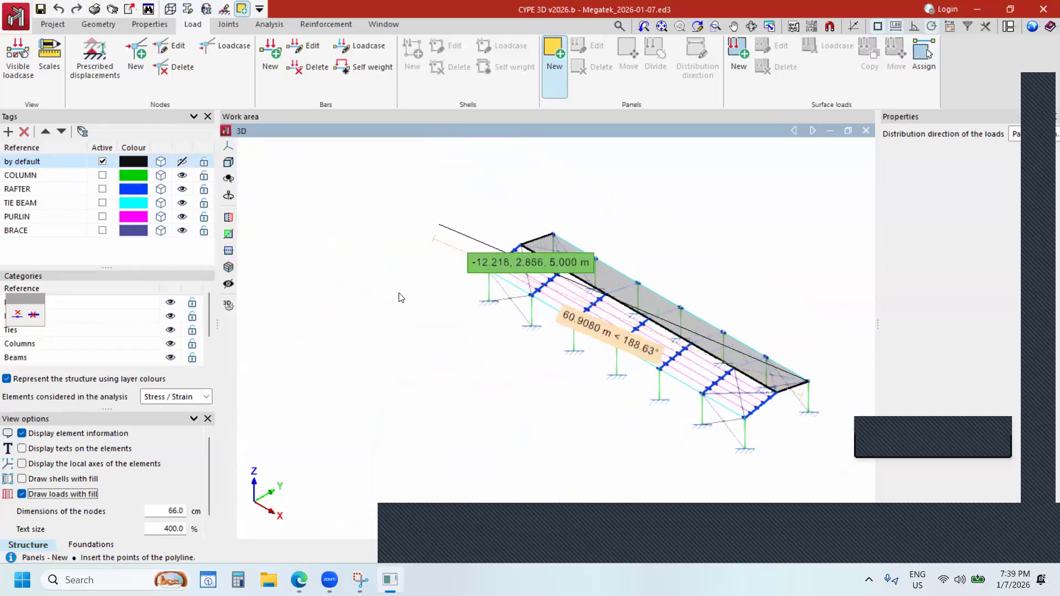
scroll(552, 287, "up", 3)
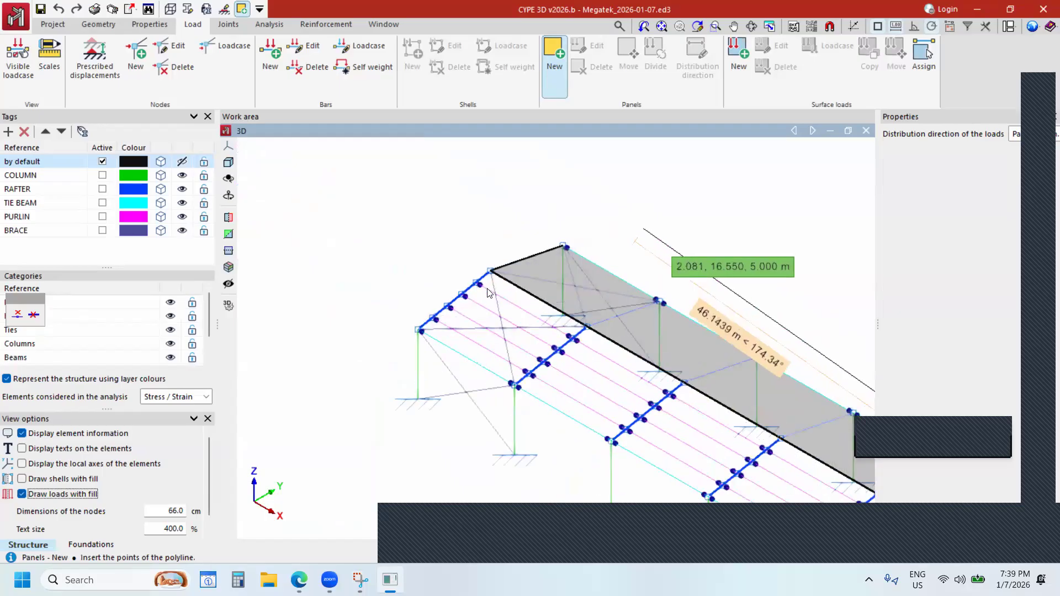
right_click(631, 213)
left_click(534, 324)
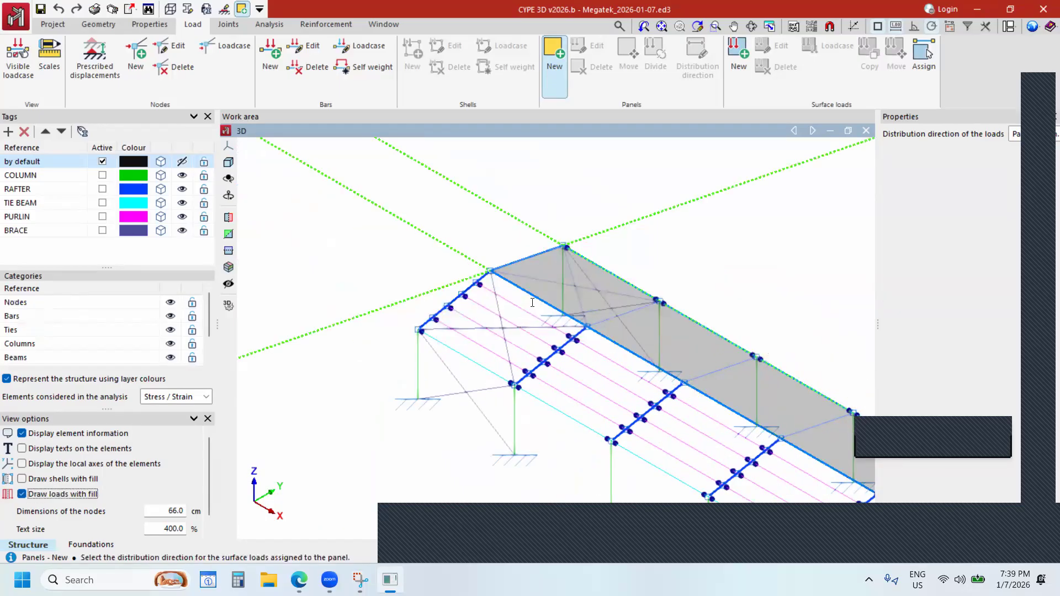
scroll(532, 303, "down", 5)
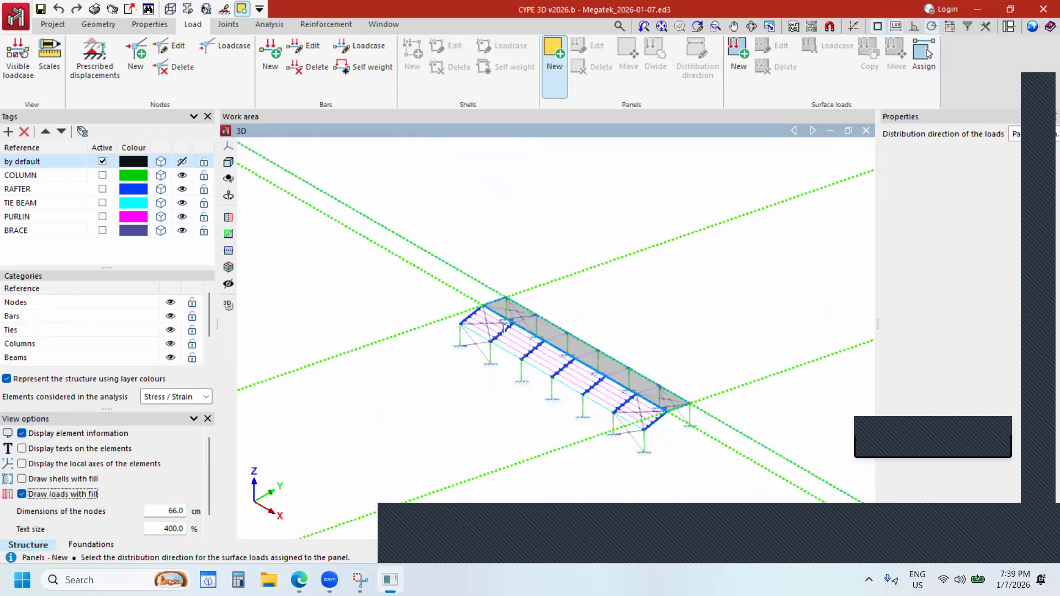
scroll(513, 331, "up", 3)
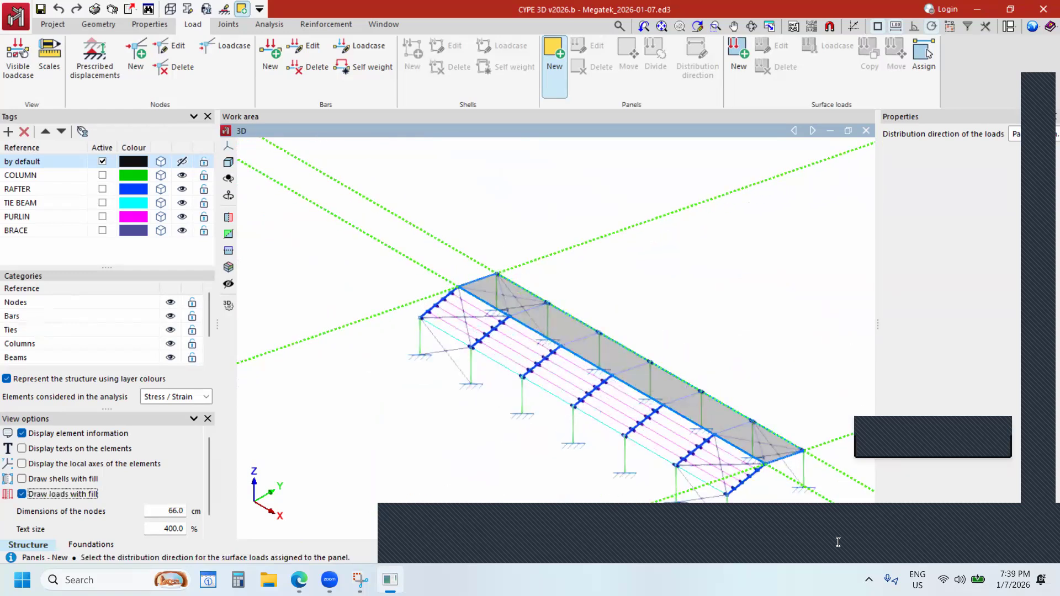
scroll(850, 486, "up", 3)
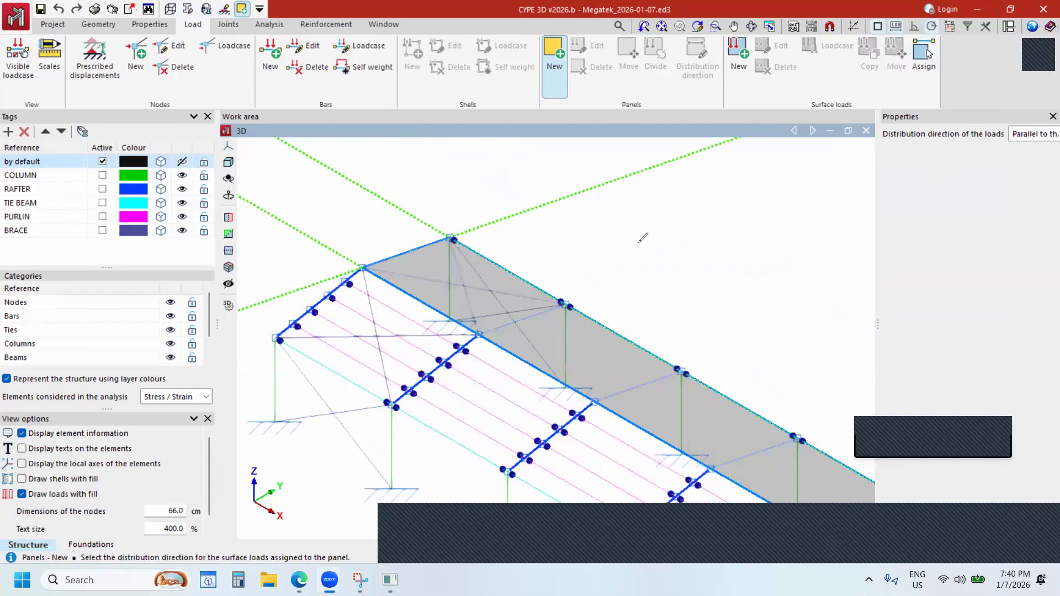
left_click_drag(362, 265, 447, 238)
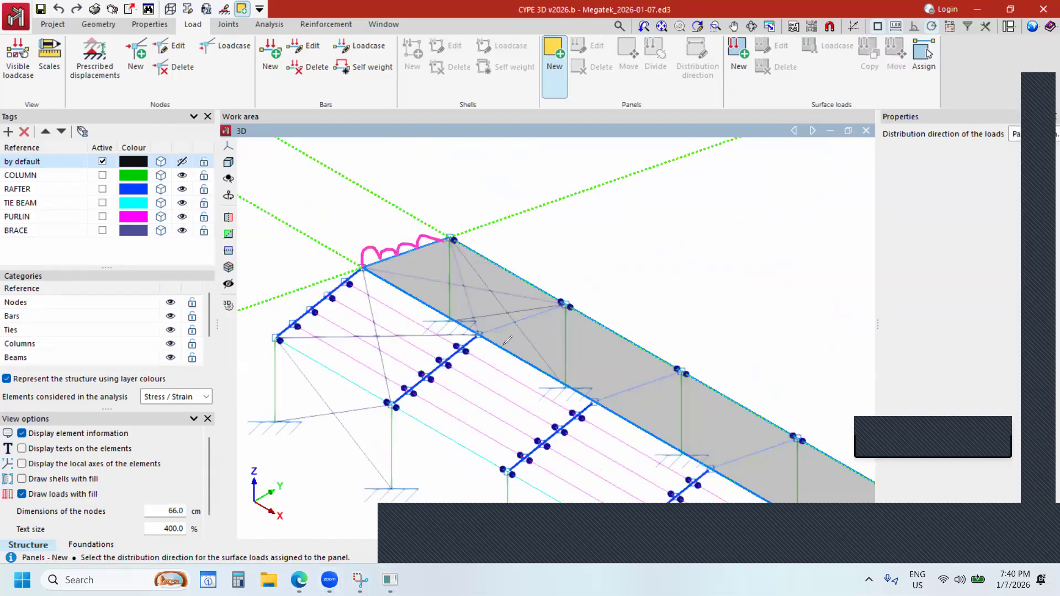
left_click_drag(486, 333, 563, 301)
mouse_move(570, 340)
left_mouse_down()
mouse_move(674, 419)
mouse_move(660, 395)
mouse_move(638, 401)
left_mouse_up()
left_click_drag(578, 361, 592, 342)
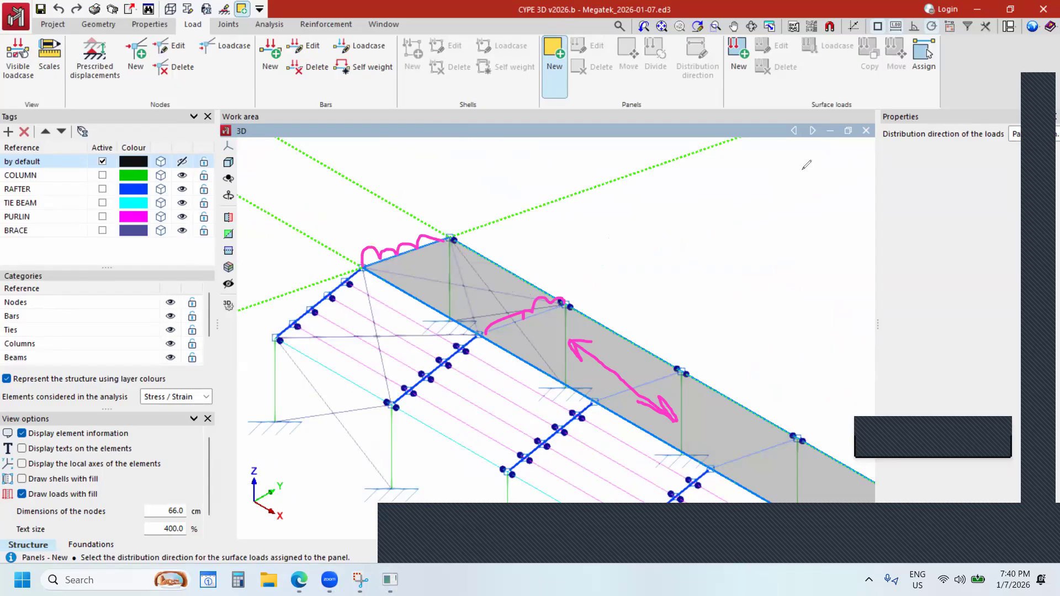
left_click_drag(386, 208, 410, 174)
left_click_drag(301, 236, 316, 204)
Set the far-slope panel's distribution direction parallel to the ridge and close its load settings without adding loads.
left_click(673, 285)
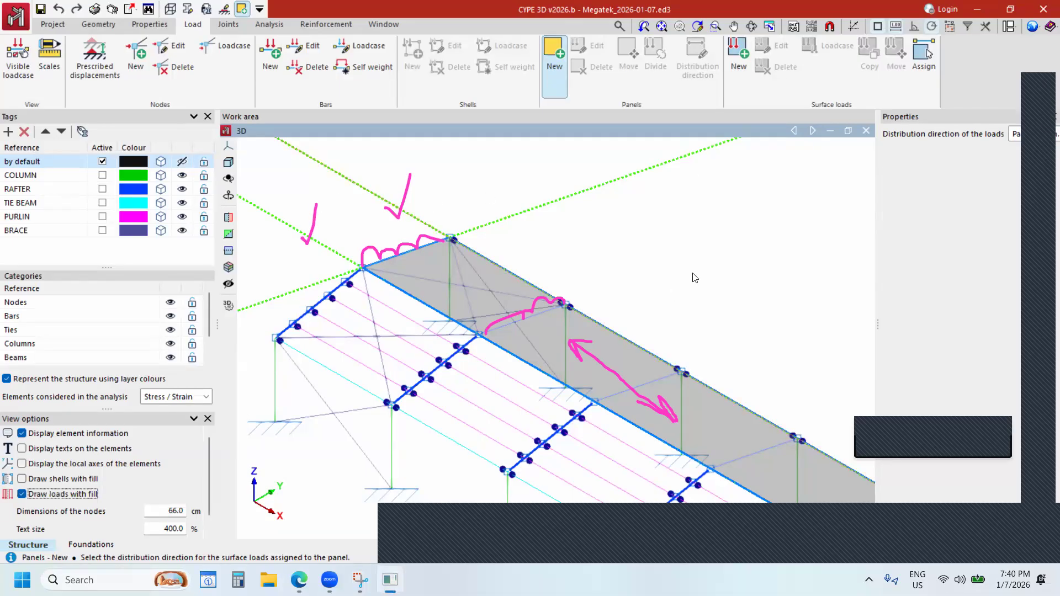
left_click(695, 277)
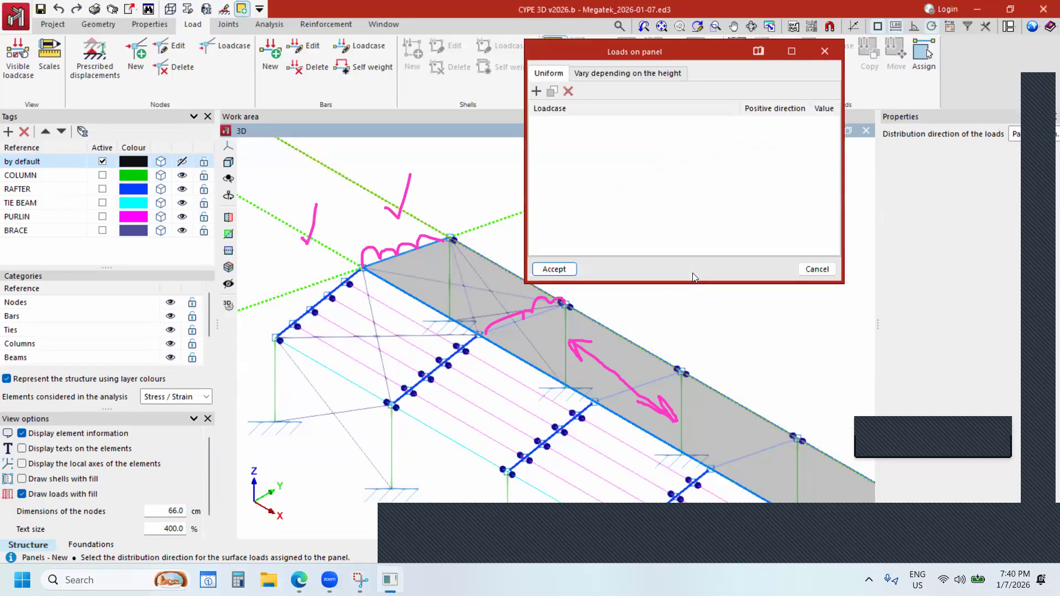
left_click(824, 52)
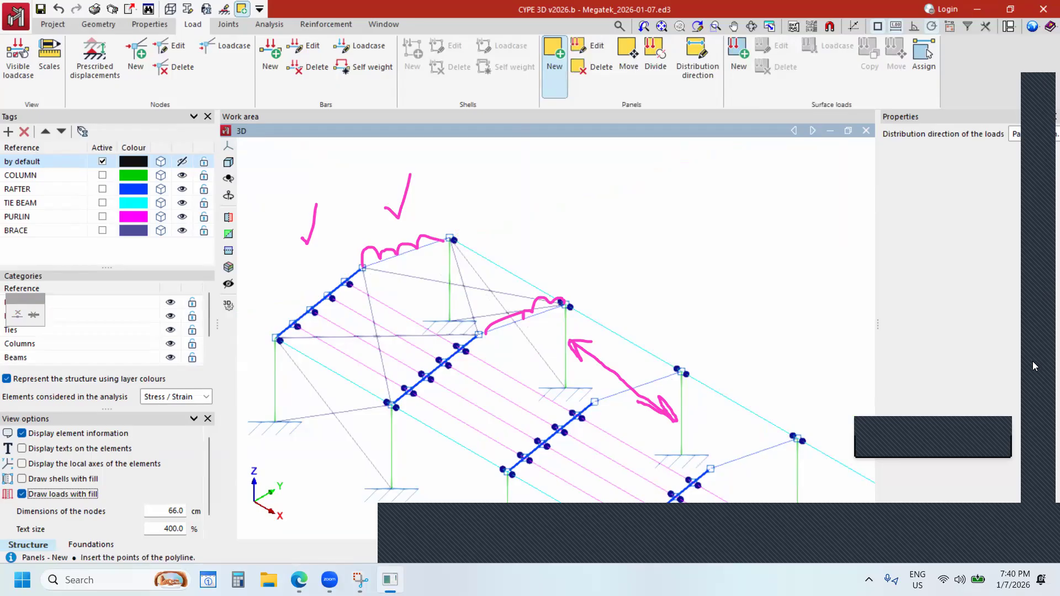
Make the Panels category and the elements tagged "by default" visible in the 3D view.
scroll(598, 232, "down", 4)
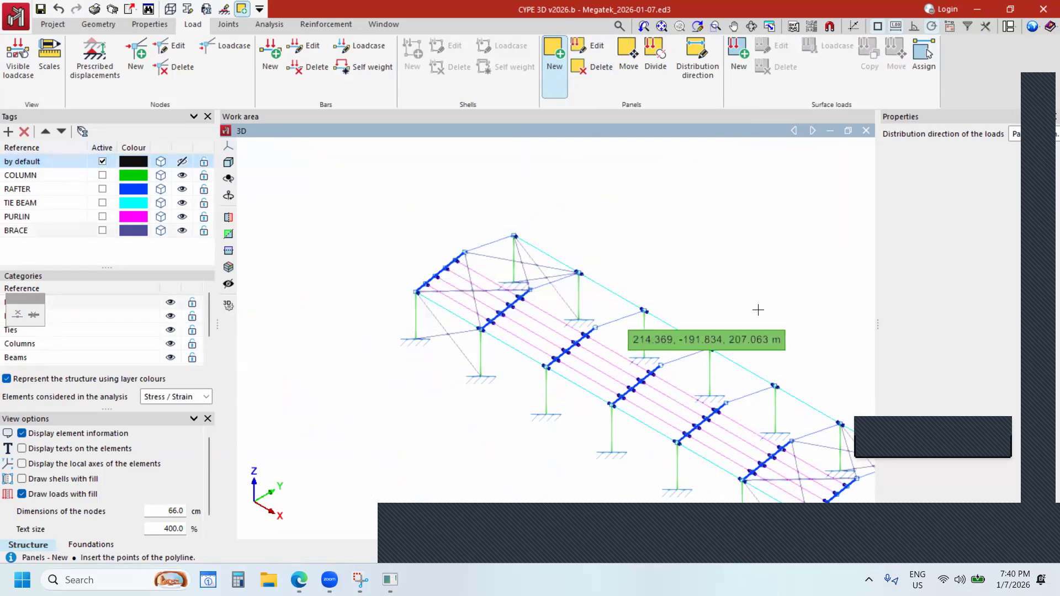
scroll(740, 304, "down", 3)
scroll(748, 326, "up", 4)
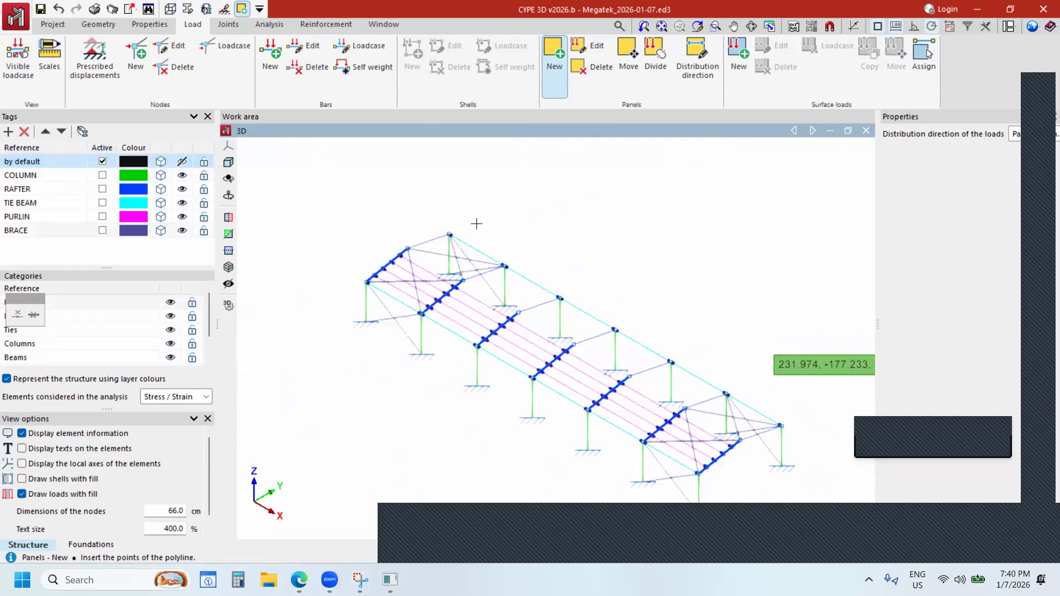
scroll(684, 265, "down", 1)
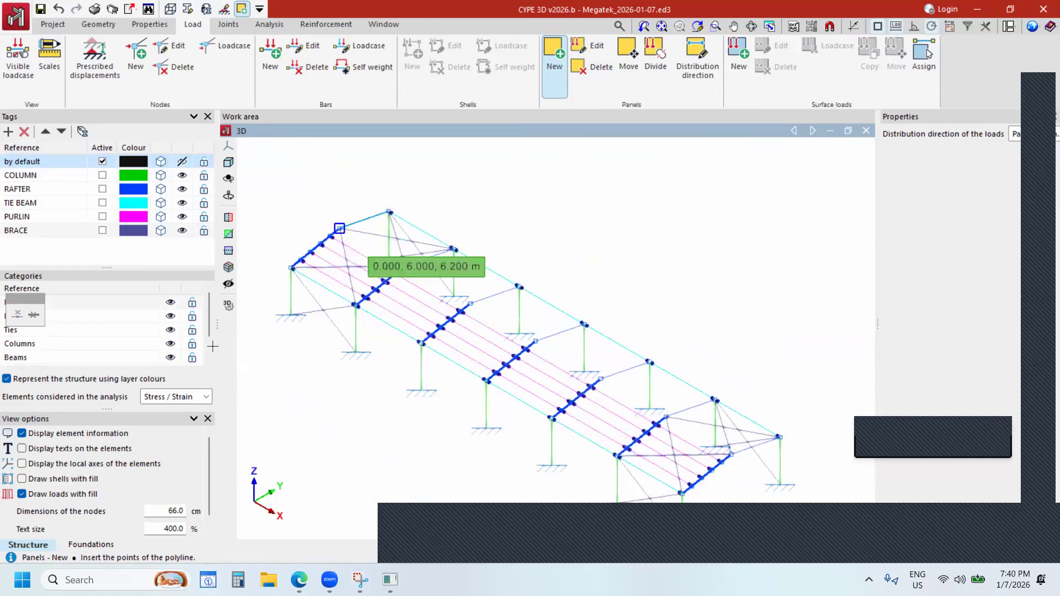
scroll(165, 343, "down", 2)
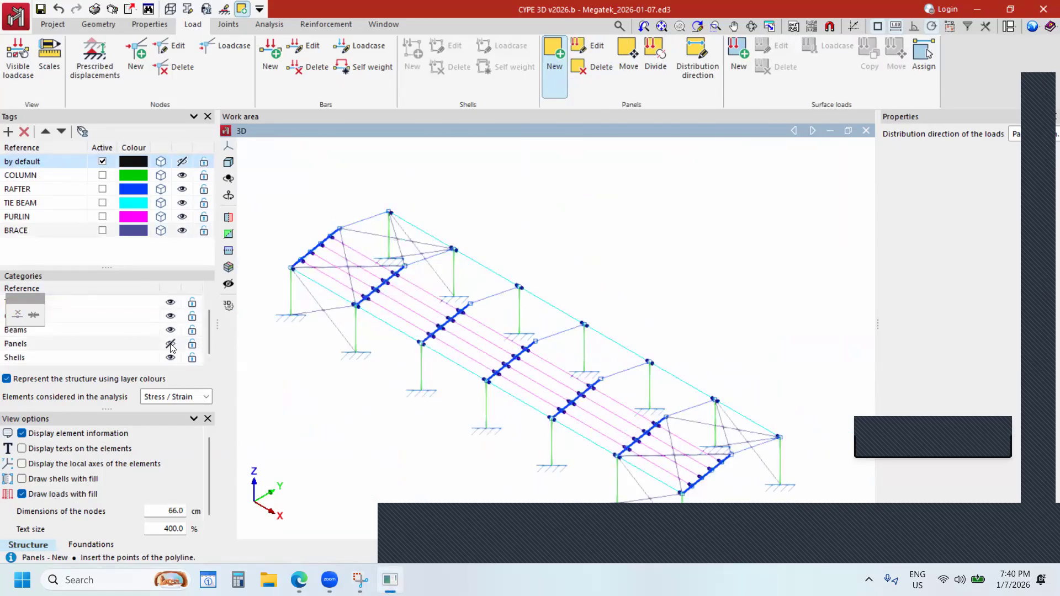
left_click(171, 345)
left_click(182, 161)
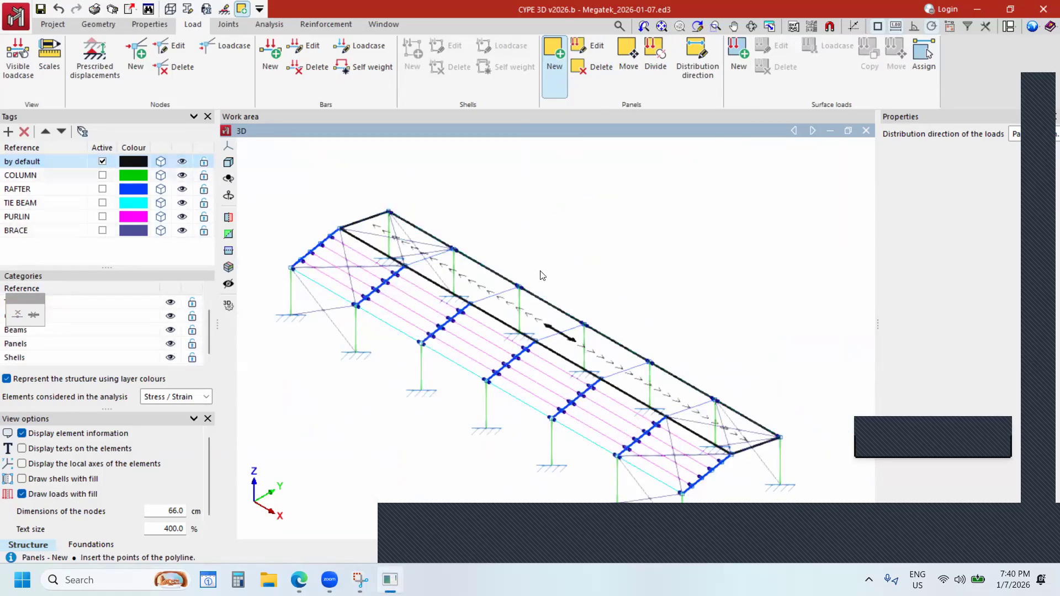
Outline a second panel on the near roof slope through its ridge and eave corners at both end frames and finish the outline.
scroll(555, 301, "up", 4)
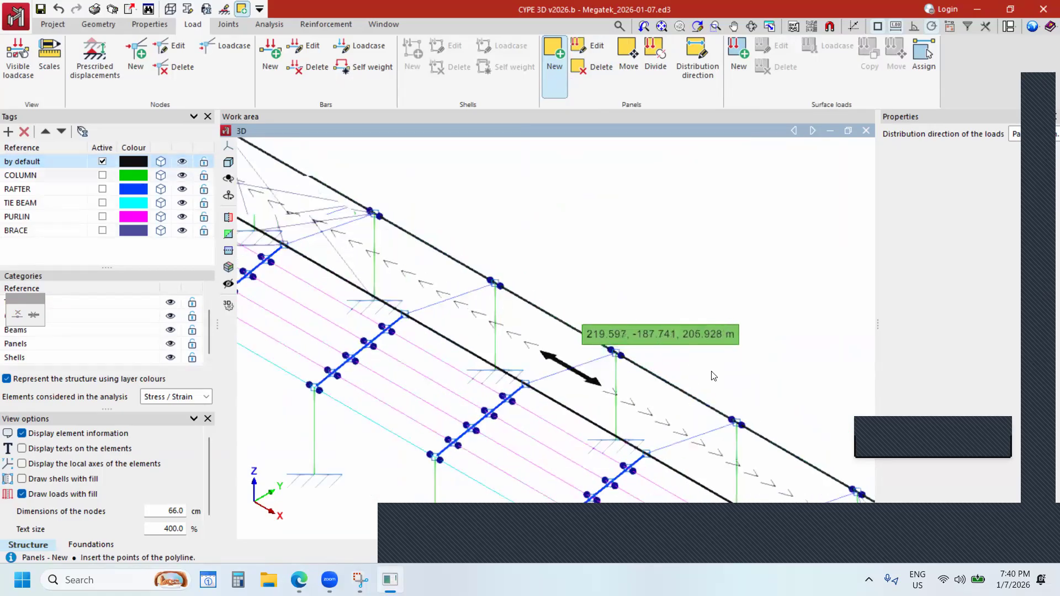
scroll(680, 362, "down", 3)
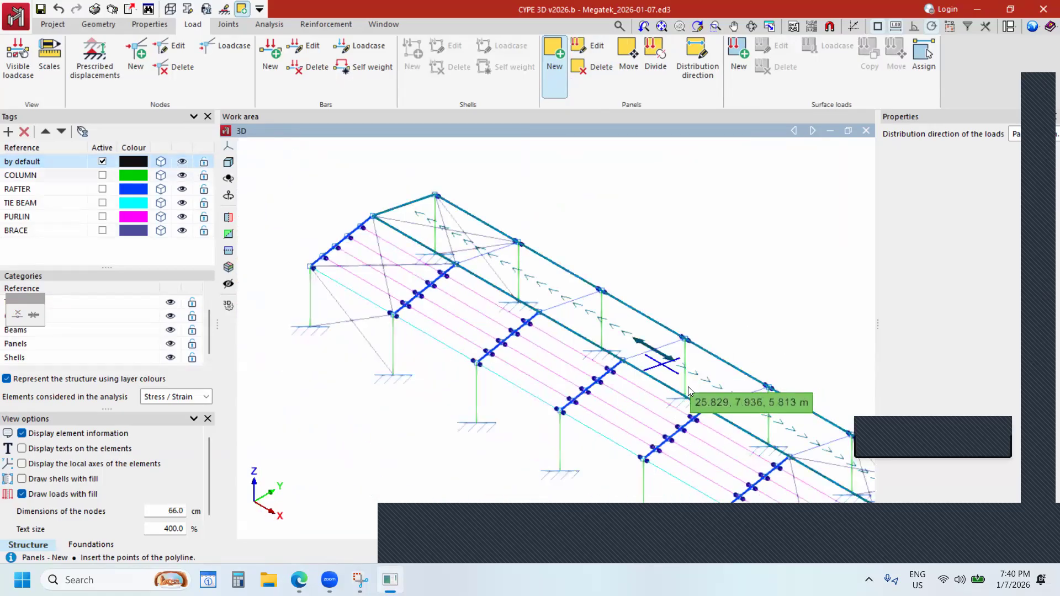
scroll(687, 375, "up", 3)
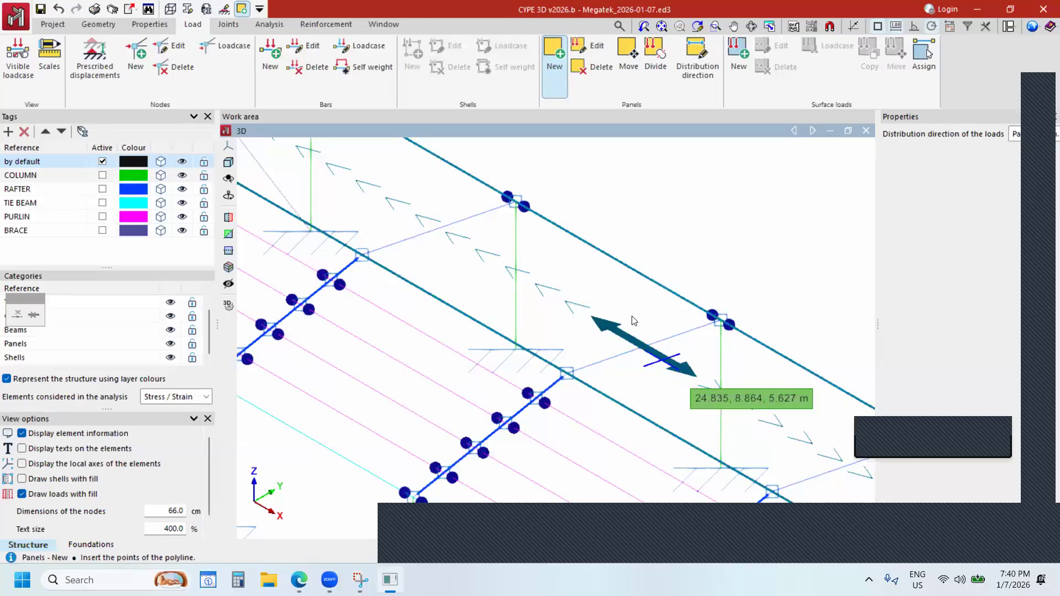
scroll(657, 349, "down", 4)
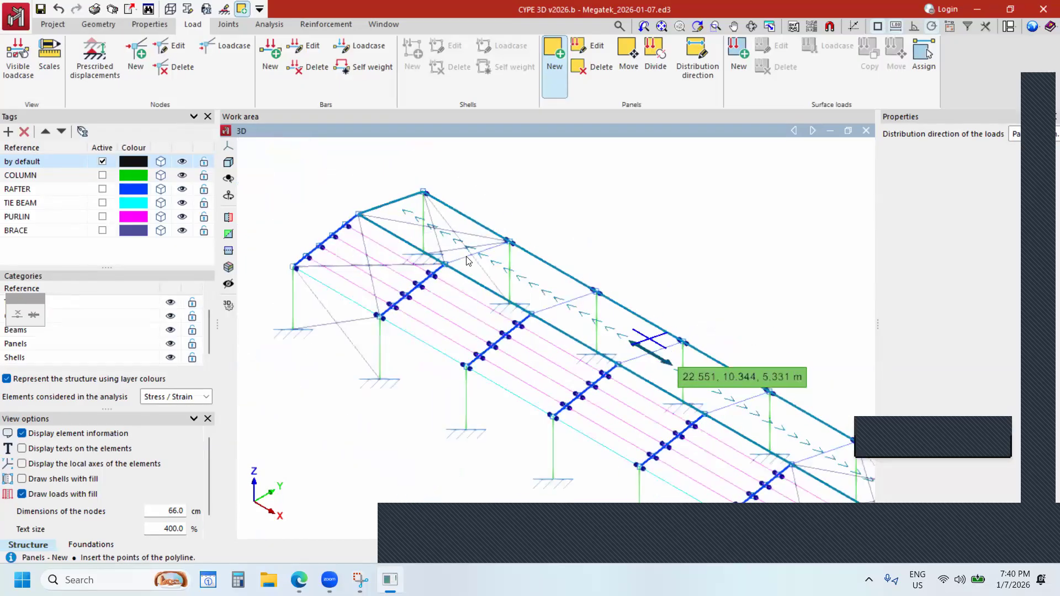
scroll(449, 264, "up", 3)
left_click(454, 258)
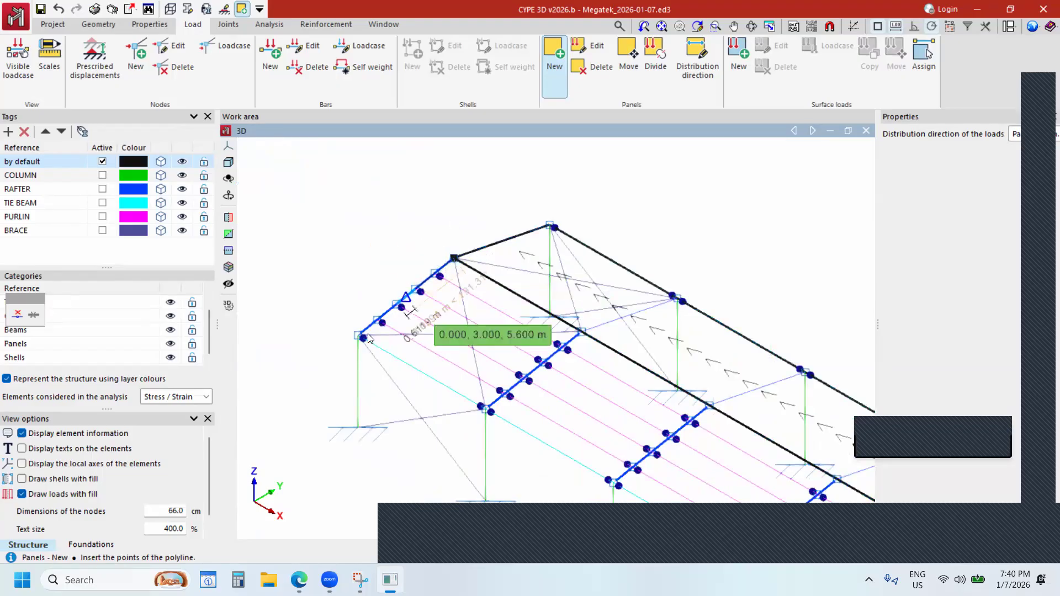
scroll(386, 259, "down", 3)
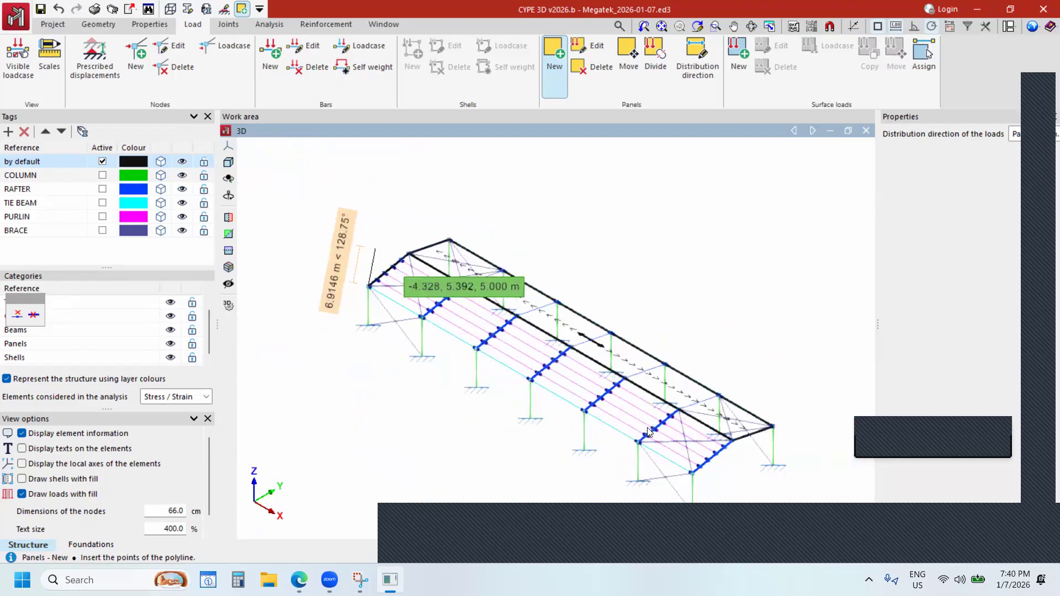
scroll(677, 444, "up", 2)
left_click(592, 409)
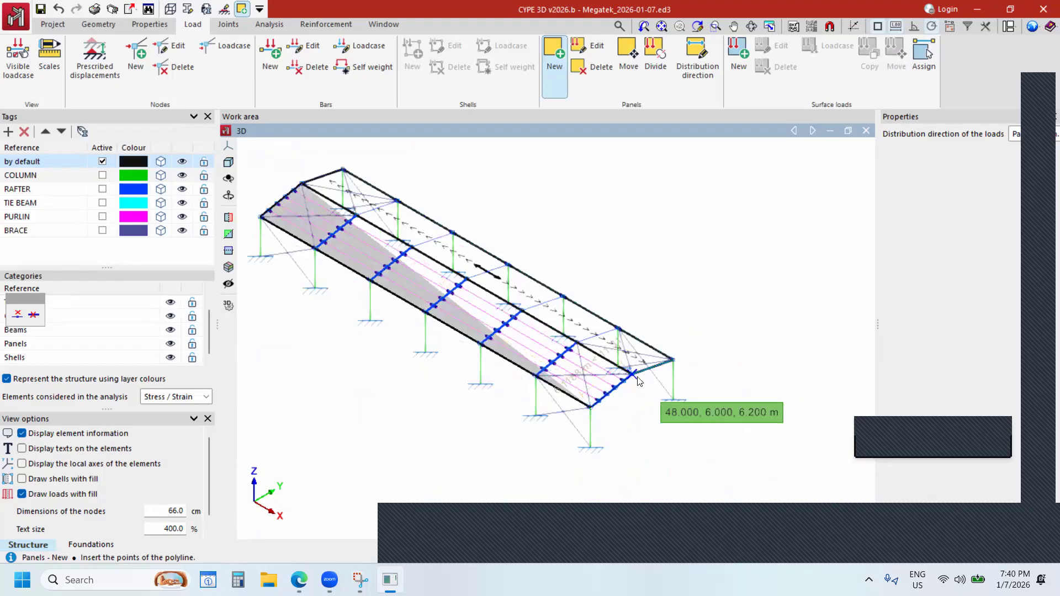
left_click(694, 394)
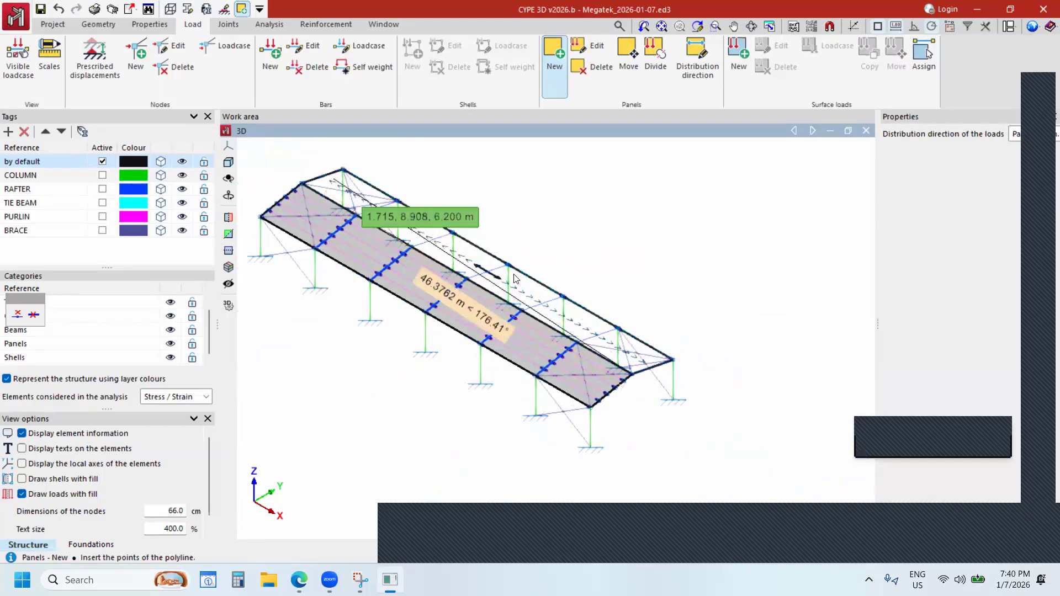
right_click(483, 311)
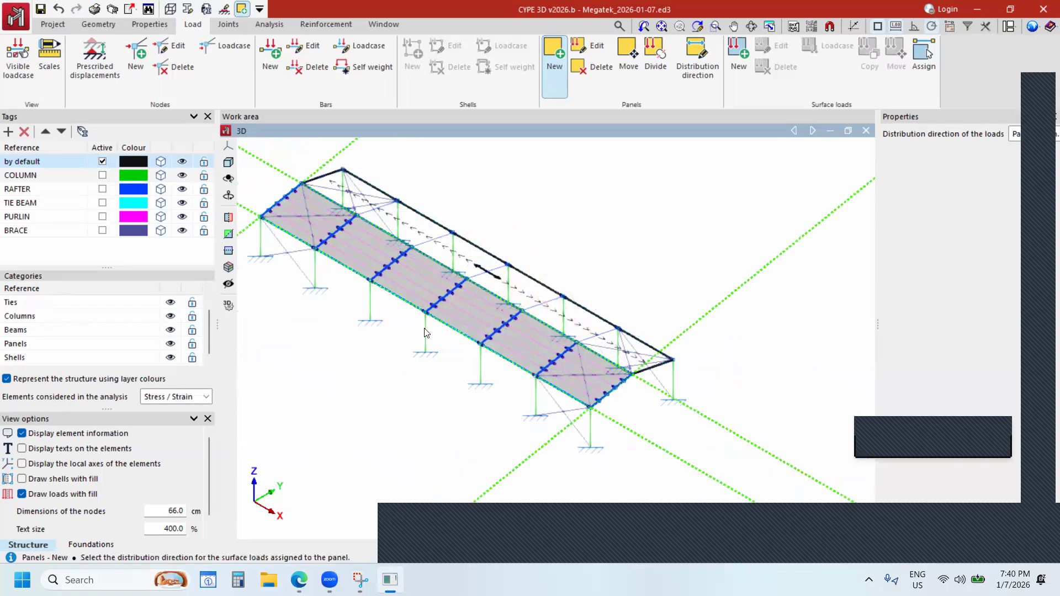
scroll(425, 331, "up", 5)
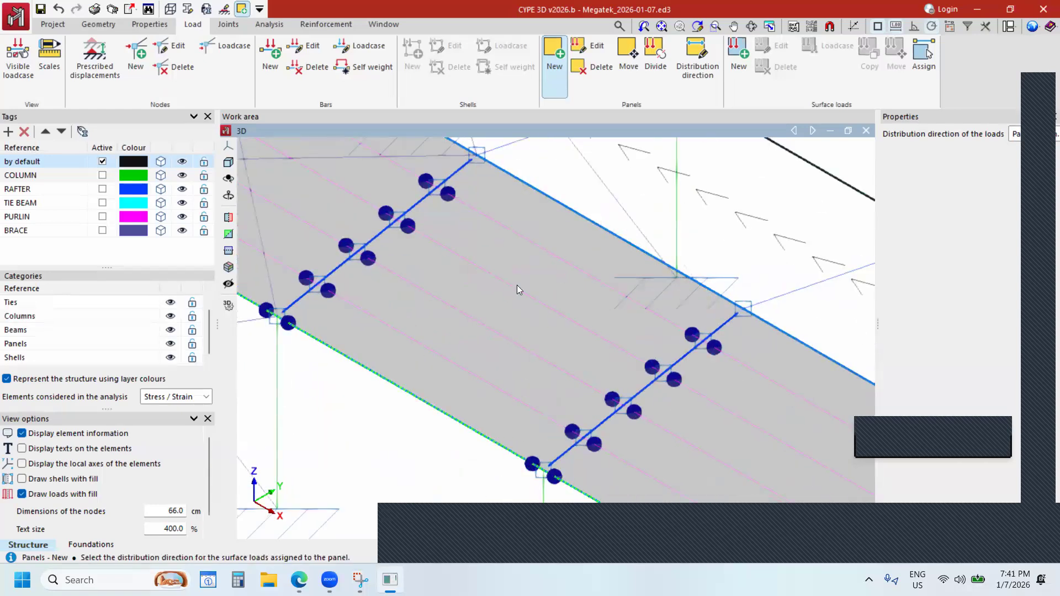
mouse_move(455, 379)
left_mouse_down()
mouse_move(607, 276)
mouse_move(601, 300)
left_mouse_up()
left_click_drag(462, 346, 495, 378)
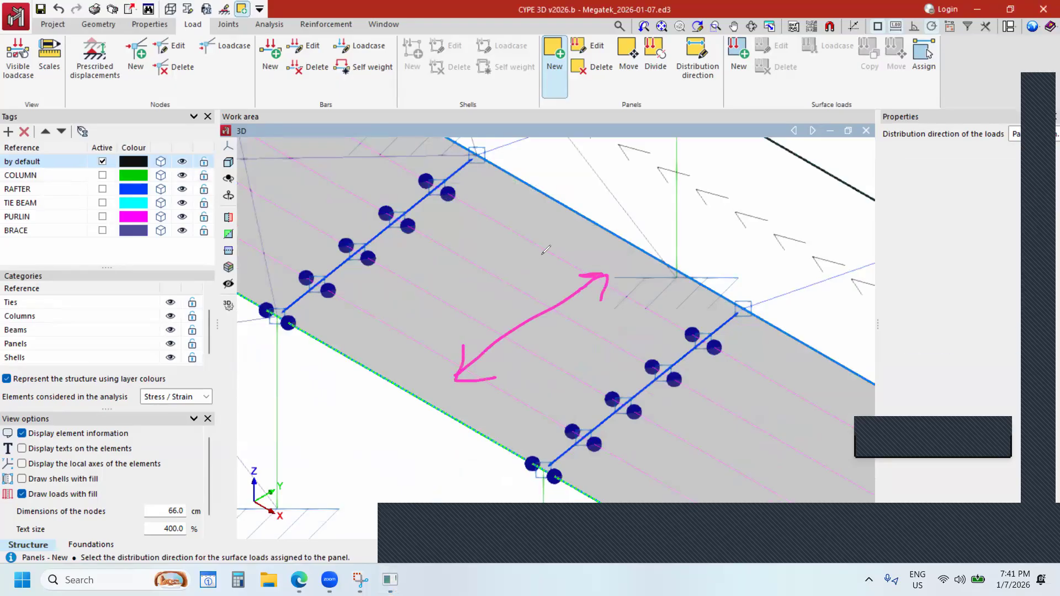
mouse_move(470, 195)
left_mouse_down()
mouse_move(640, 270)
mouse_move(651, 312)
left_mouse_up()
left_click_drag(409, 231, 630, 334)
mouse_move(399, 271)
left_mouse_down()
mouse_move(544, 341)
mouse_move(557, 366)
left_mouse_up()
mouse_move(366, 313)
left_mouse_down()
mouse_move(406, 313)
mouse_move(522, 390)
left_mouse_up()
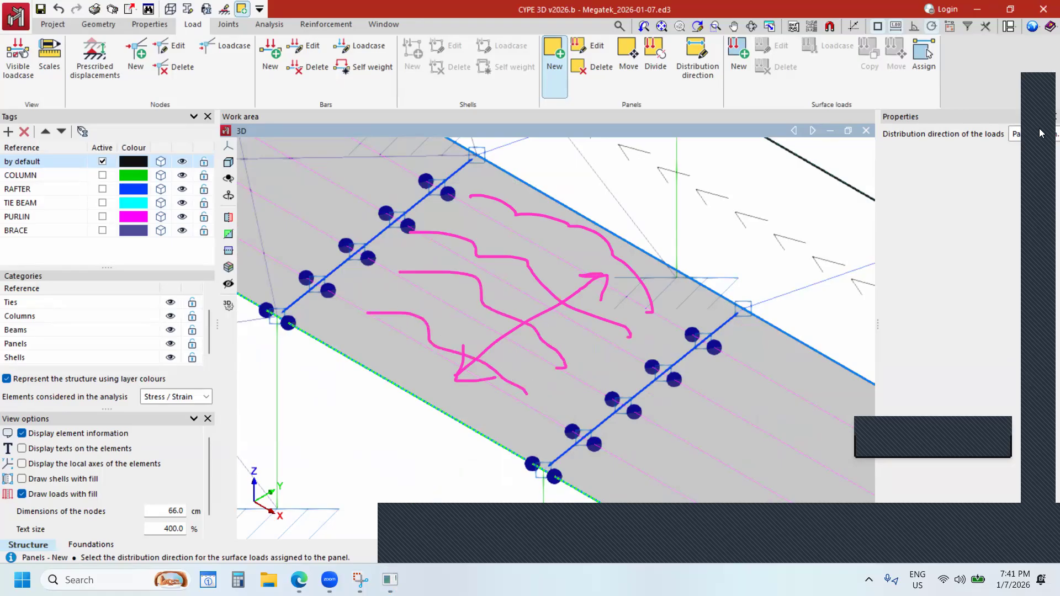
key("Escape")
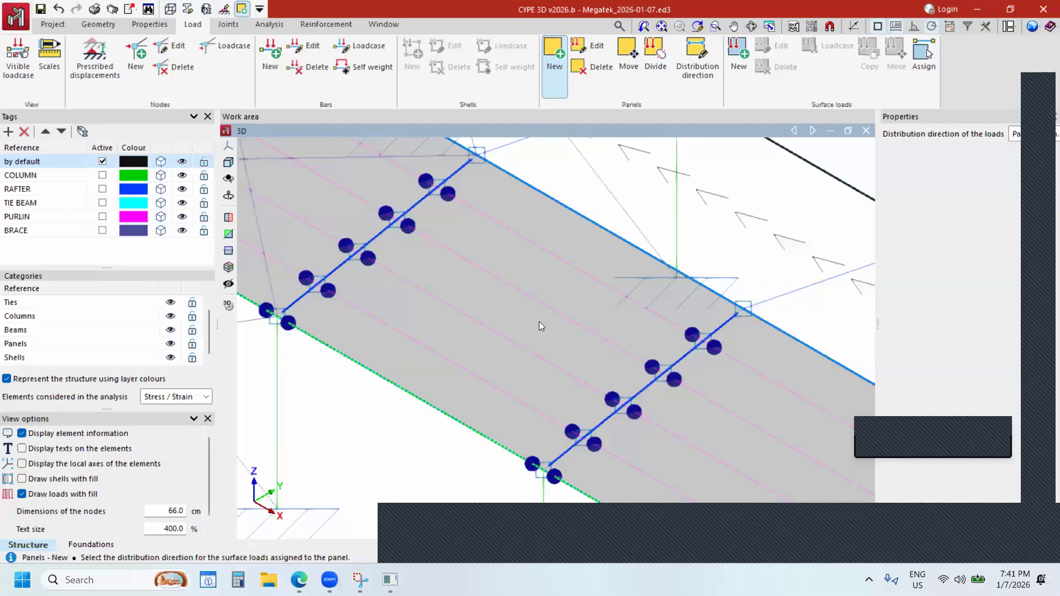
Set the near-slope panel's distribution direction parallel to the rafters and accept its load settings without adding loads.
scroll(546, 322, "down", 3)
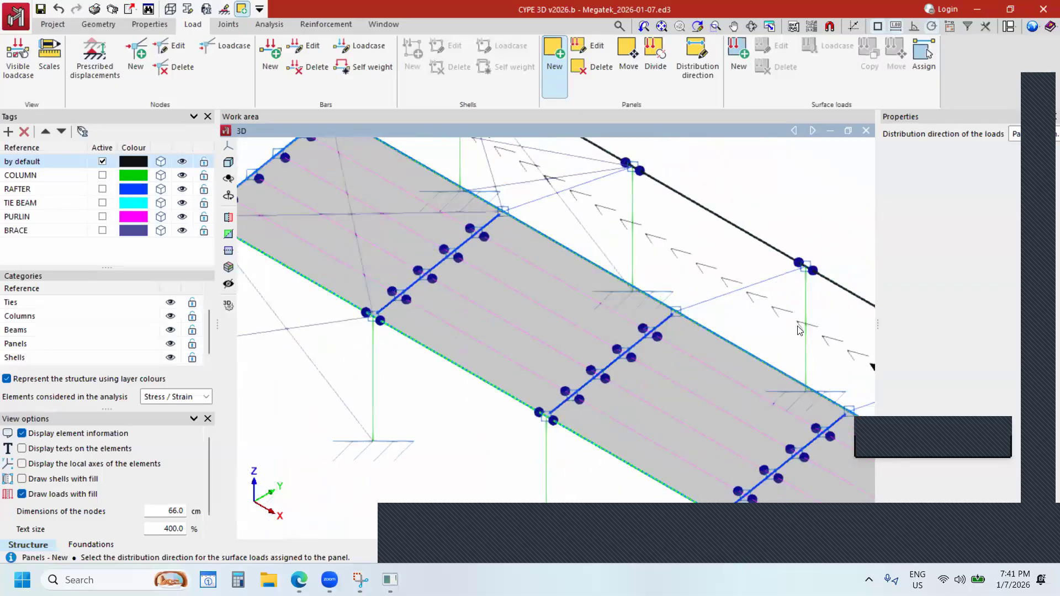
scroll(799, 330, "down", 5)
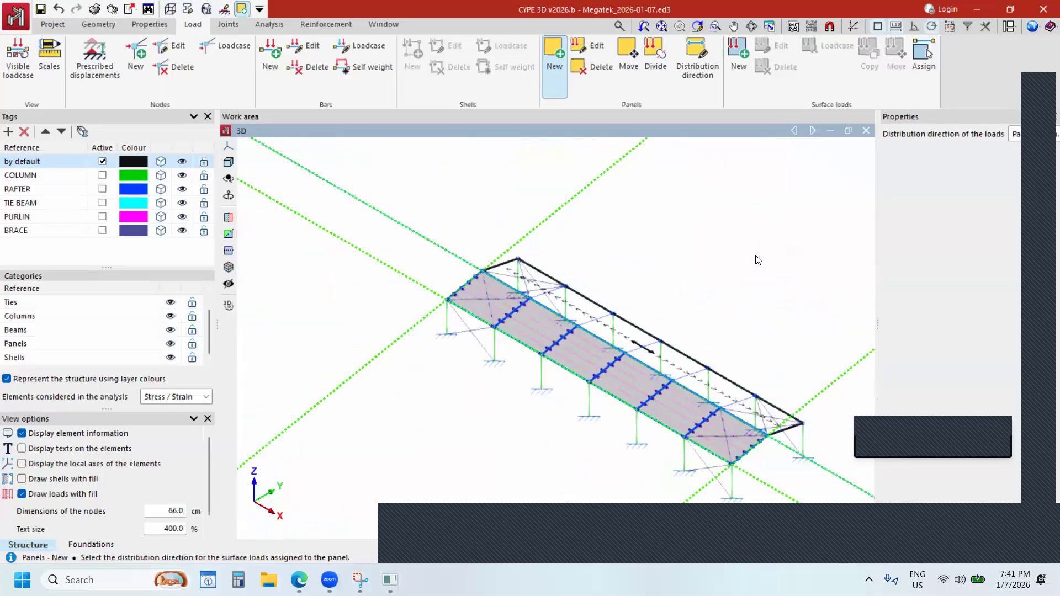
scroll(757, 260, "down", 3)
left_click(614, 472)
left_click(554, 268)
Set the displayed dimension of the nodes to 22 cm in the 3D view.
scroll(655, 303, "up", 3)
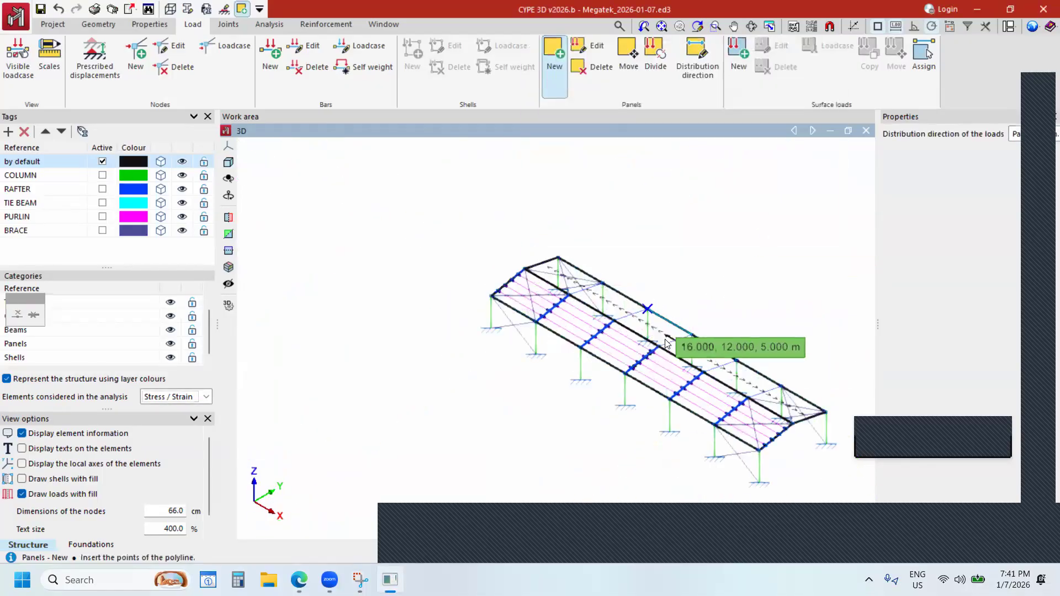
scroll(600, 346, "up", 3)
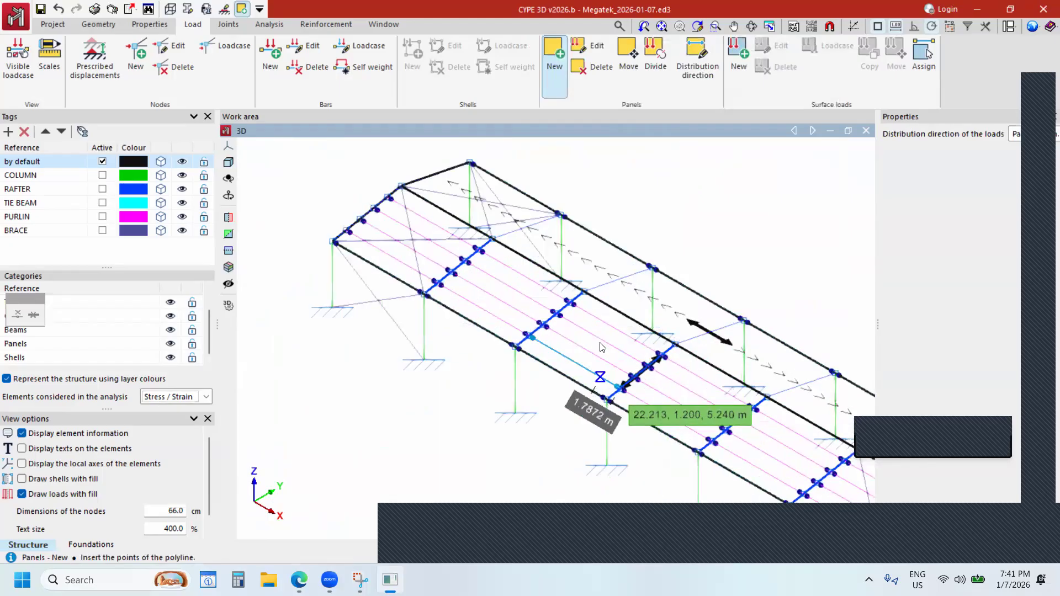
scroll(601, 348, "up", 3)
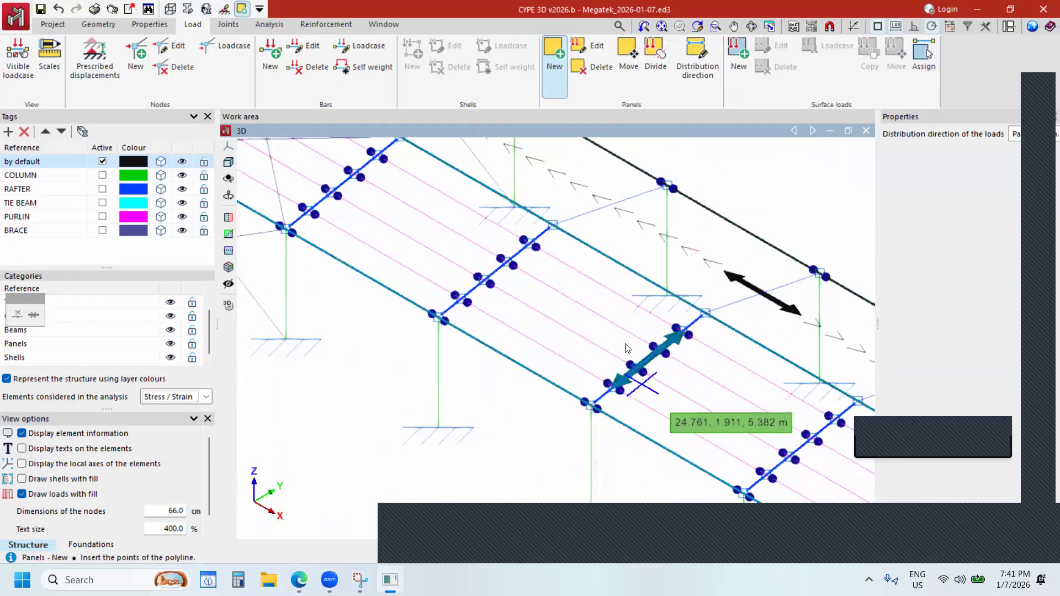
scroll(644, 382, "up", 4)
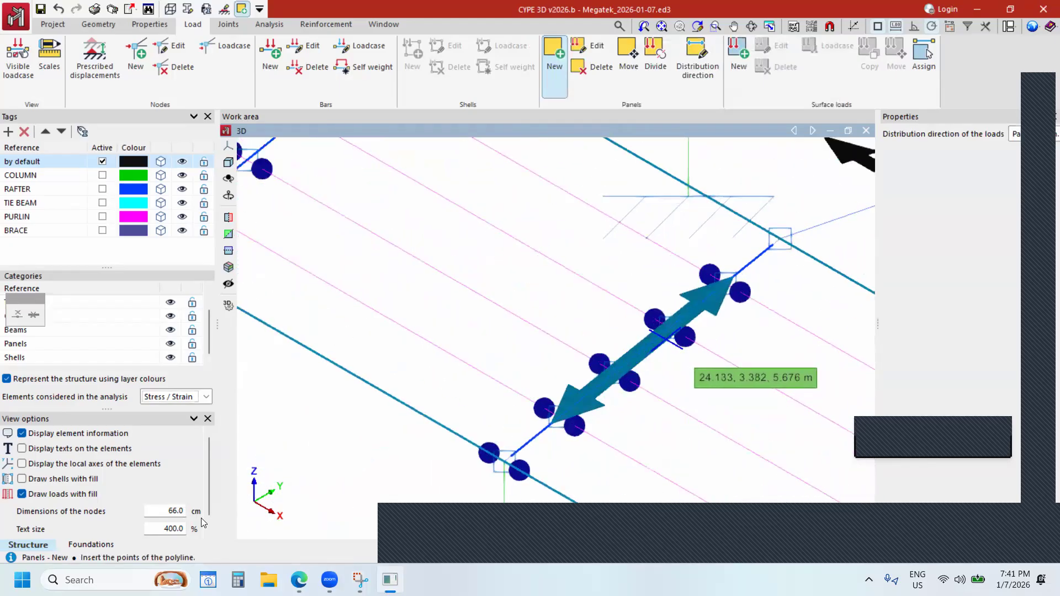
left_click_drag(164, 511, 203, 522)
type("22")
Outline a panel on the near long side wall through the column tops and bases of both end frames.
scroll(675, 329, "down", 5)
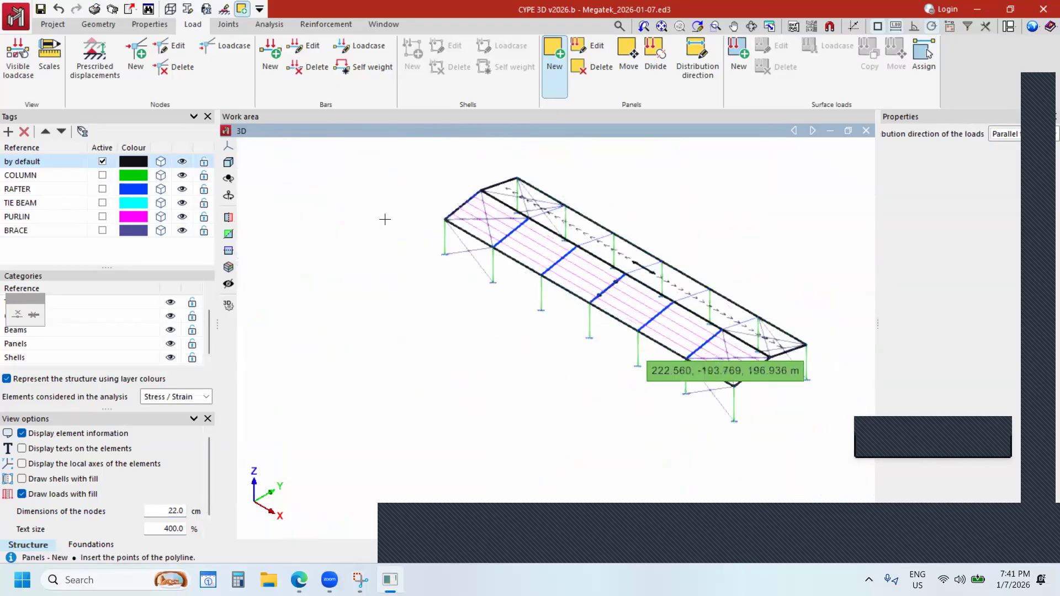
scroll(547, 219, "up", 5)
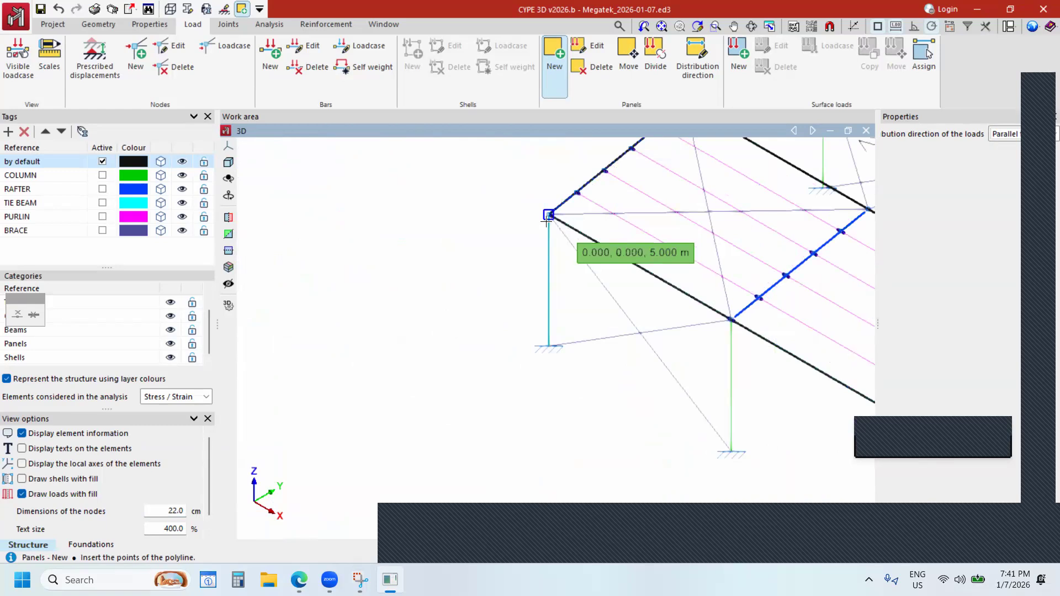
left_click(549, 246)
left_click(548, 347)
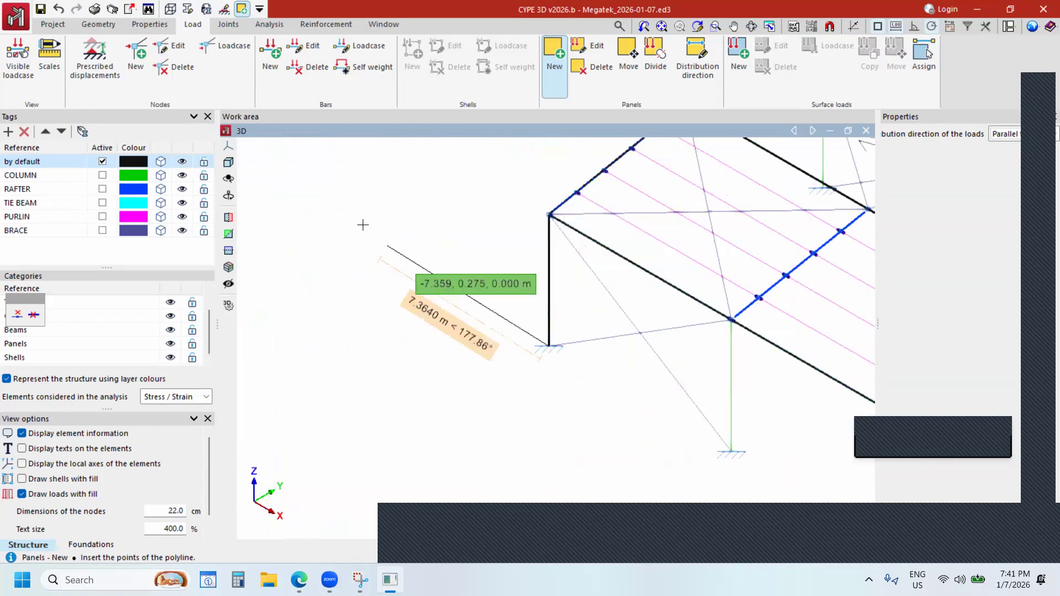
scroll(363, 225, "down", 7)
scroll(574, 351, "up", 2)
left_click(579, 337)
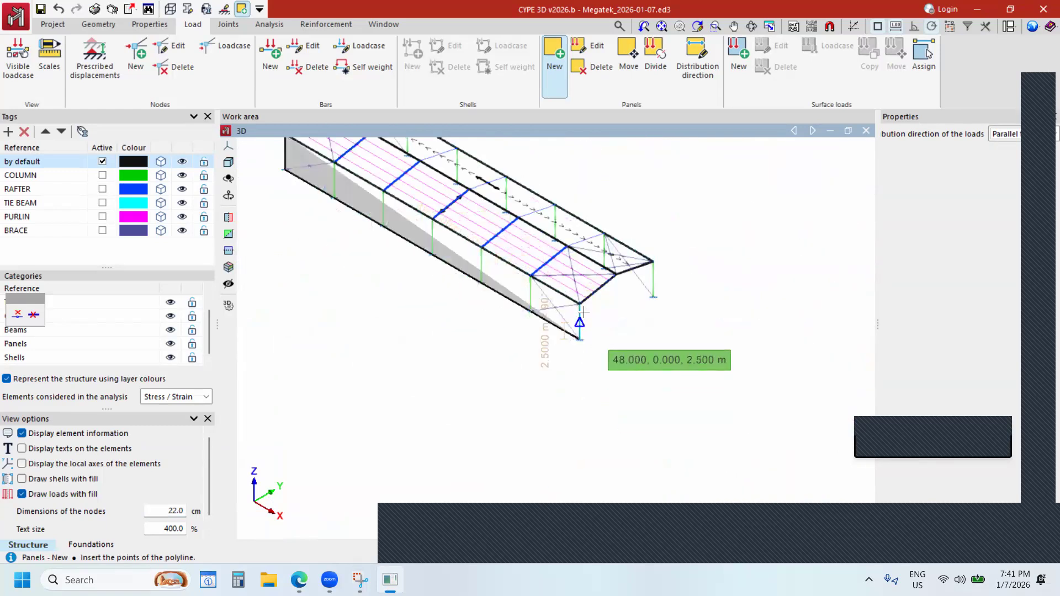
scroll(700, 407, "down", 5)
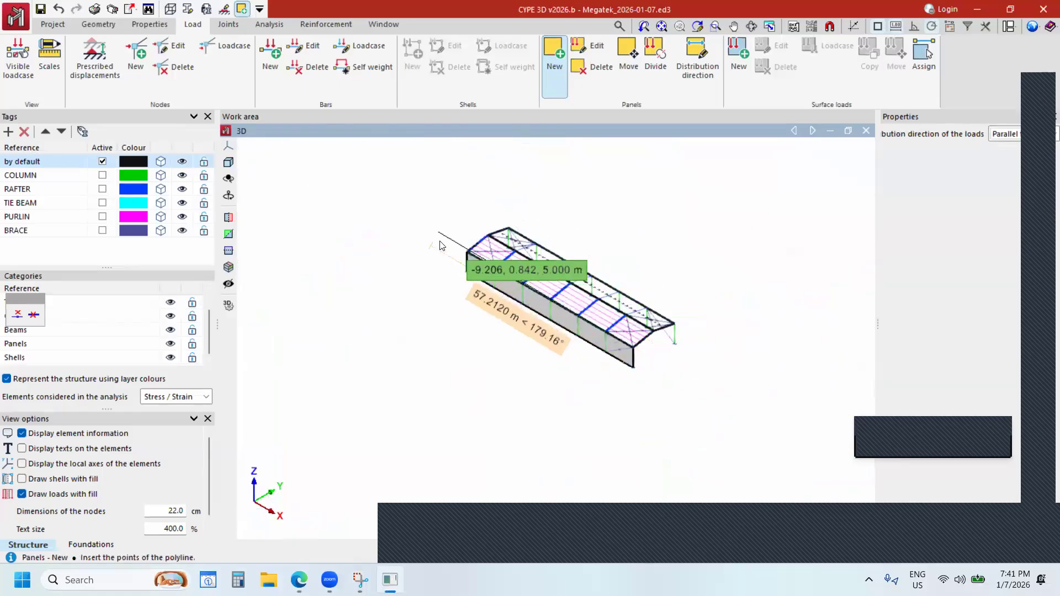
left_click(468, 252)
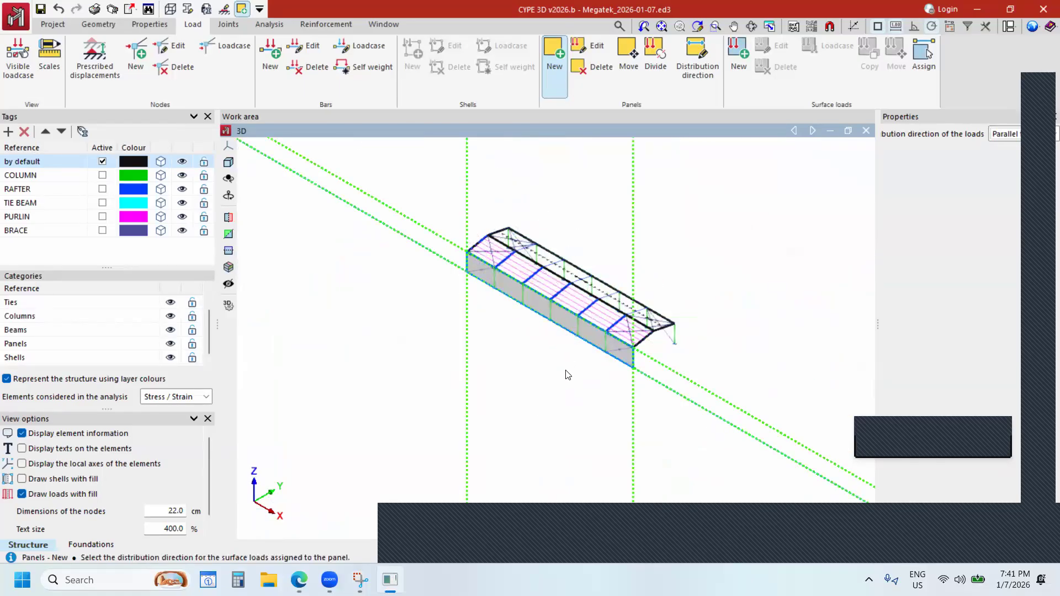
Set the near side-wall panel's distribution direction parallel to the eave and close its load settings without adding loads.
scroll(546, 303, "up", 3)
scroll(540, 343, "up", 5)
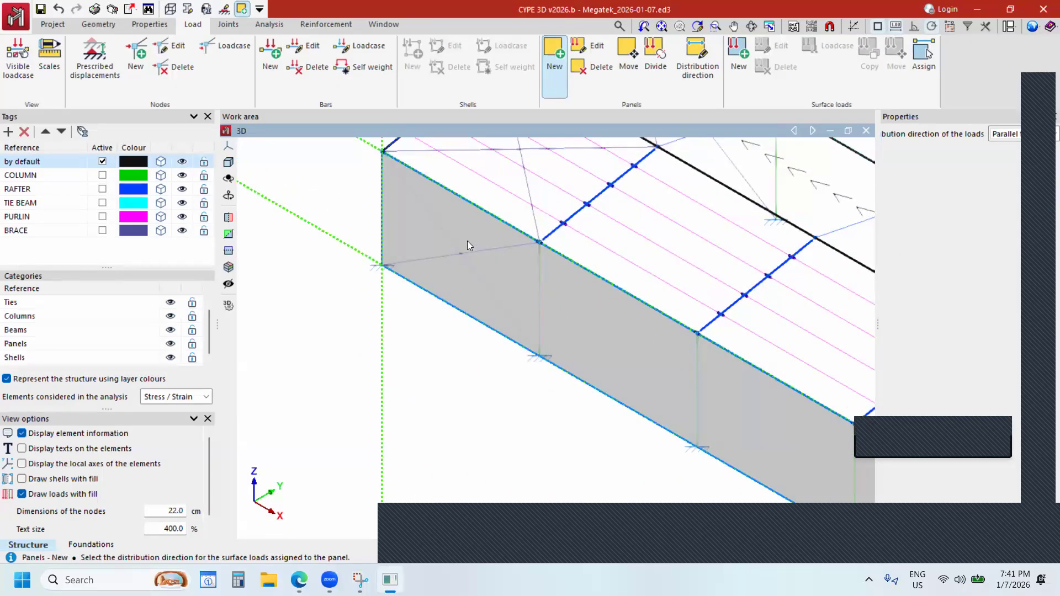
scroll(466, 232, "down", 1)
scroll(467, 237, "down", 2)
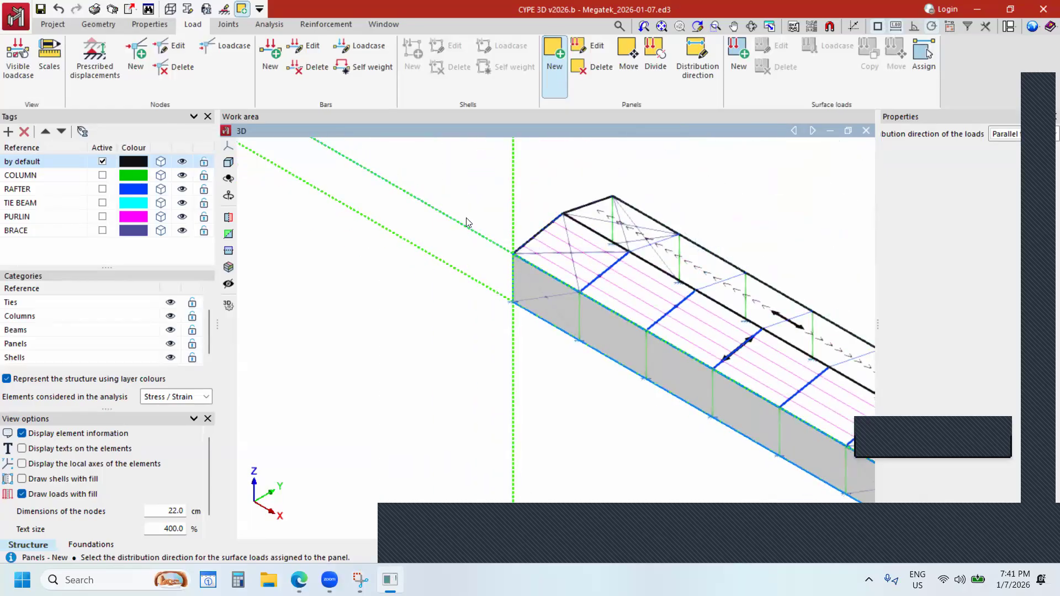
left_click(486, 192)
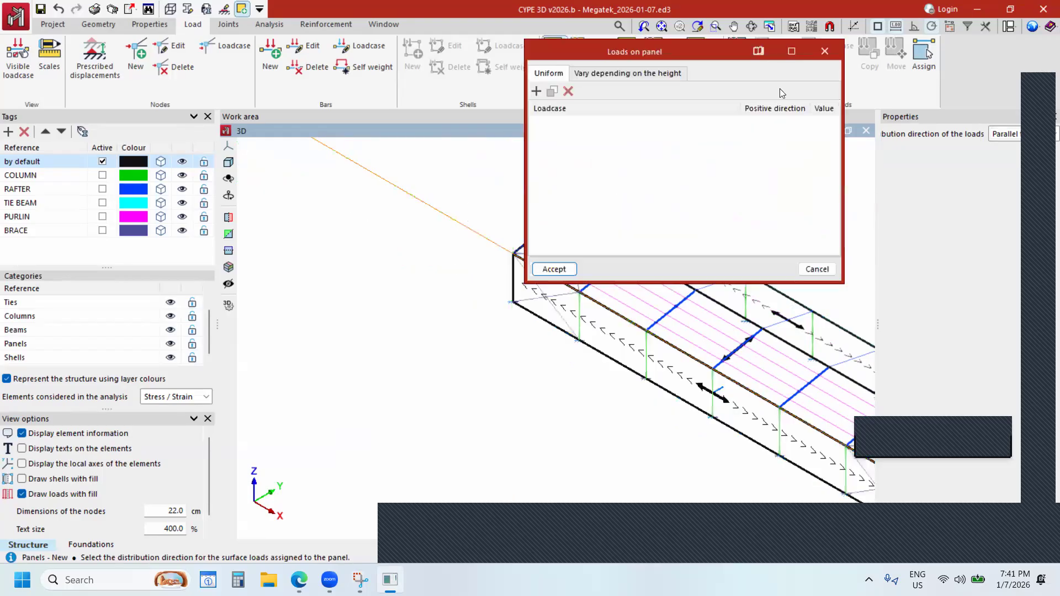
left_click(824, 52)
Create a panel over the opposite long side wall with its distribution direction parallel to the base edge and no loads.
scroll(662, 238, "down", 2)
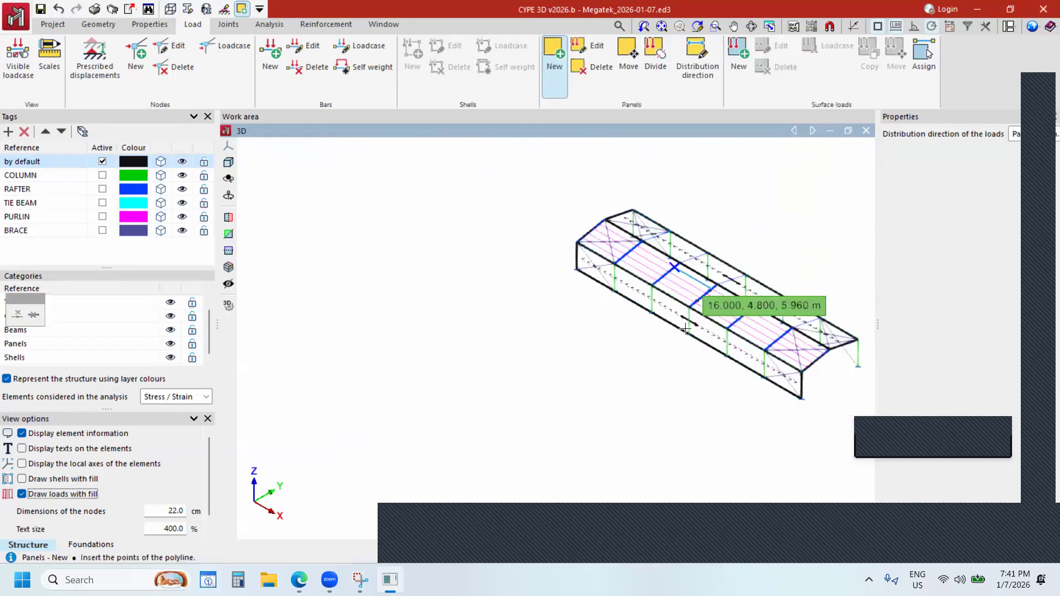
scroll(724, 327, "up", 3)
scroll(596, 362, "down", 6)
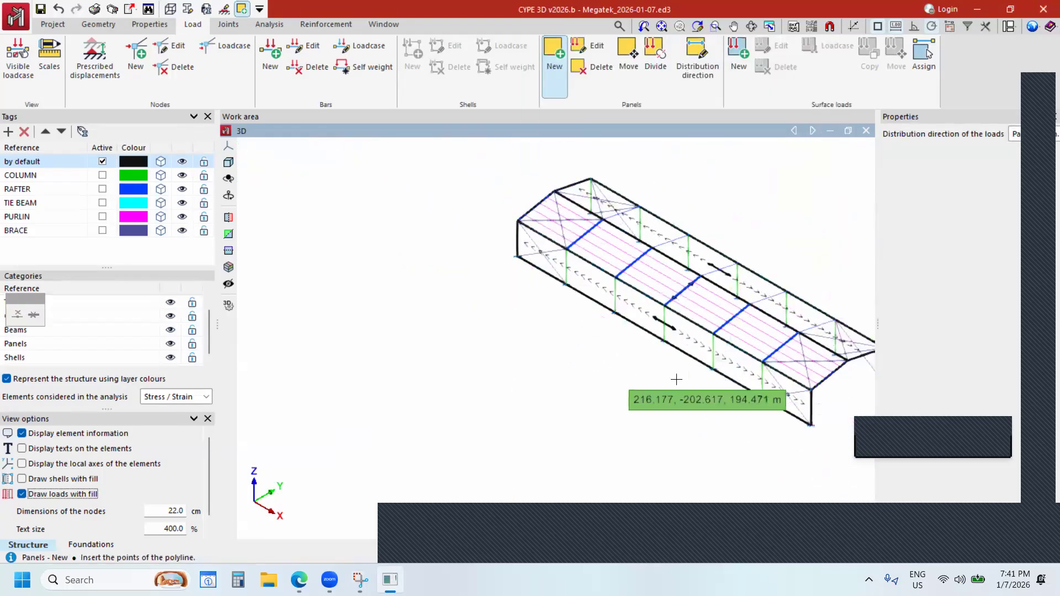
middle_click_drag(730, 297, 469, 351, "shift")
scroll(753, 296, "up", 2)
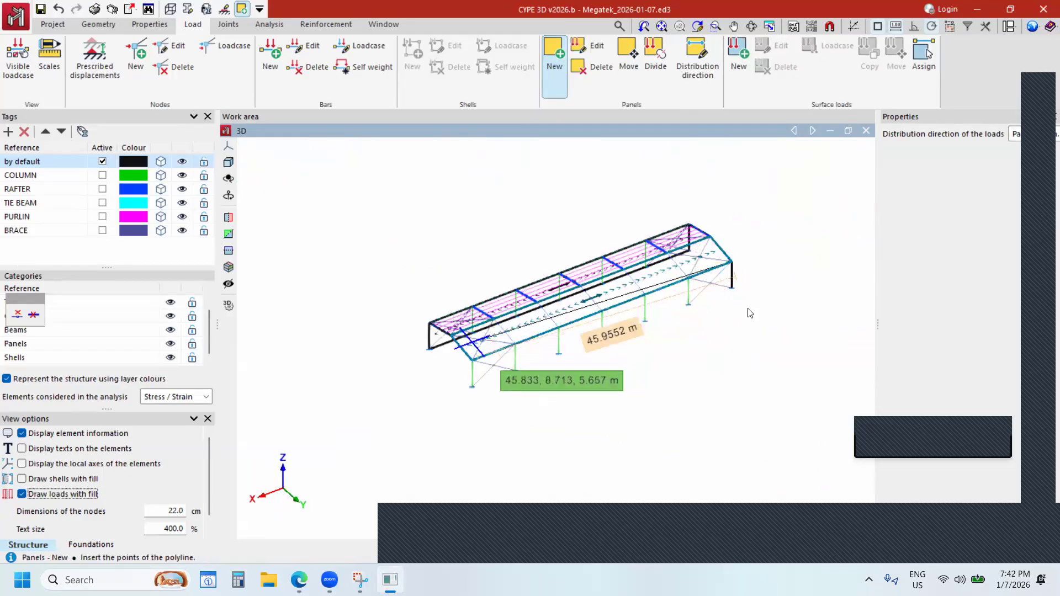
left_click(759, 293)
left_click(752, 233)
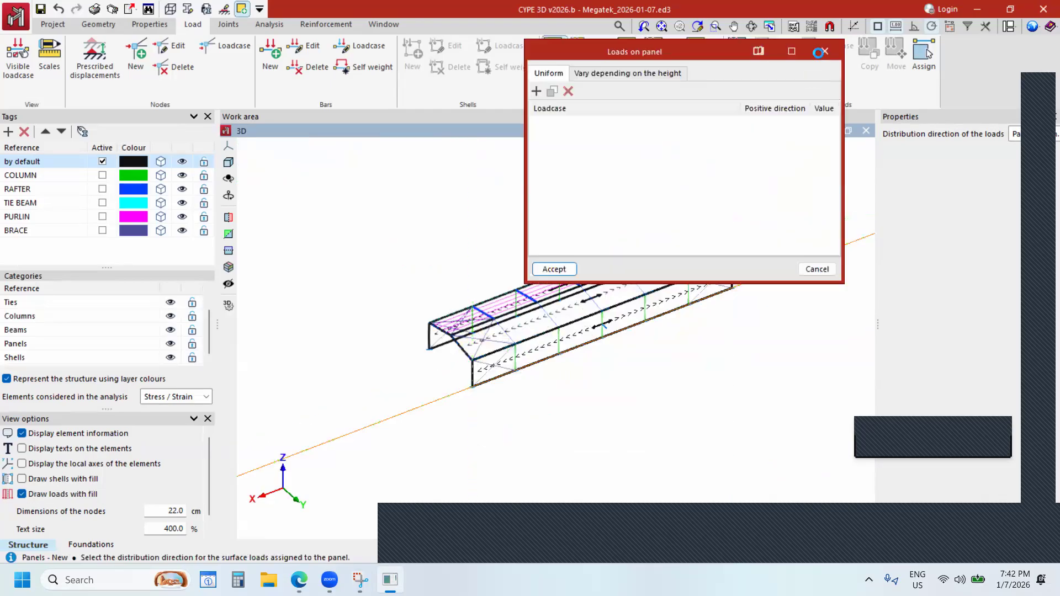
left_click(546, 267)
Outline a panel on the gable wall at X = 48 m through its column bases, eave corners and ridge.
scroll(558, 359, "up", 2)
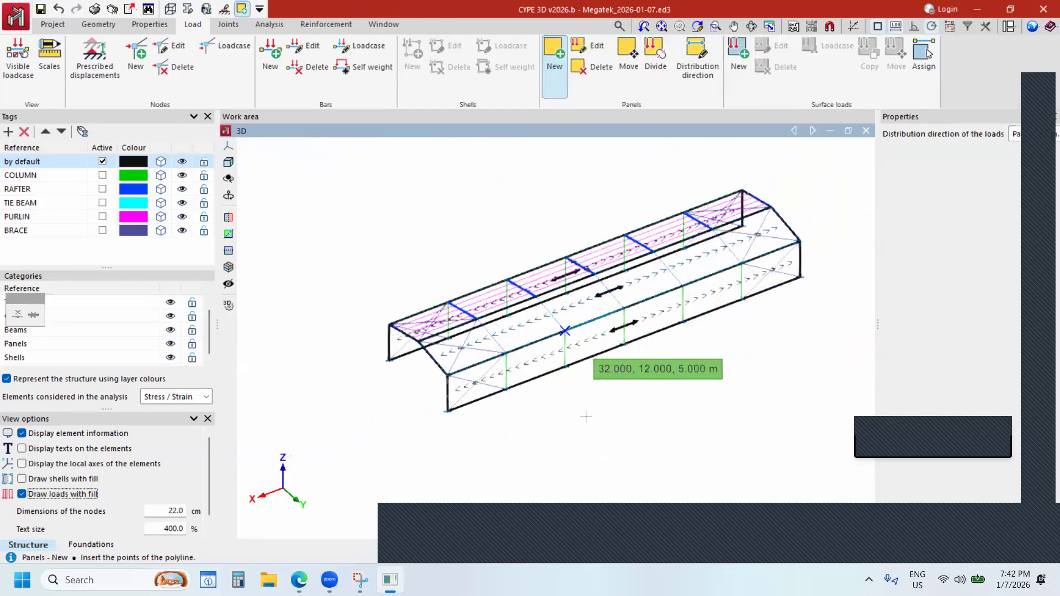
scroll(576, 415, "up", 1)
scroll(265, 500, "down", 3)
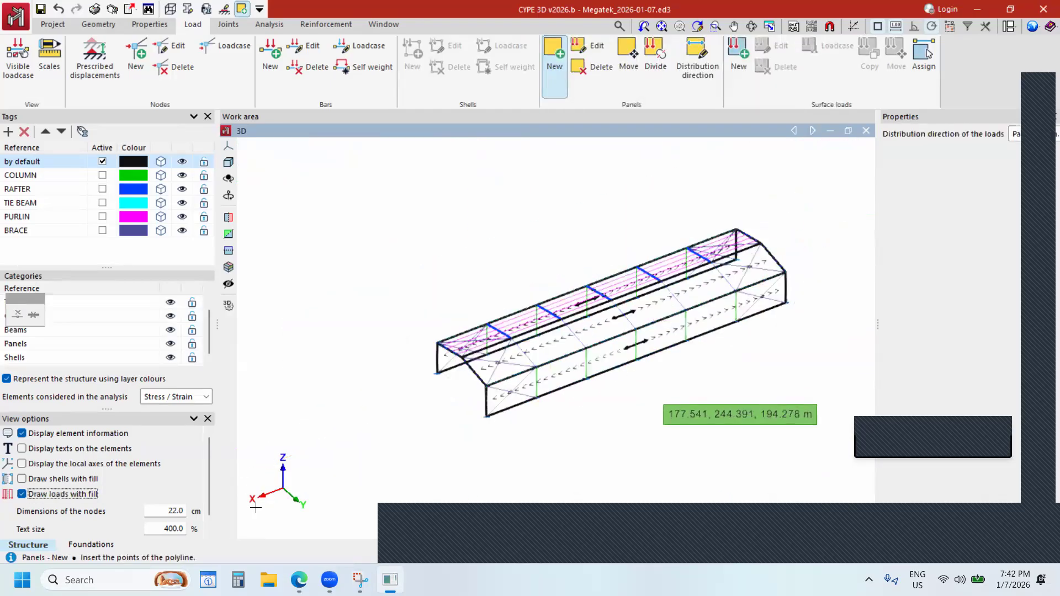
middle_click_drag(618, 428, 542, 327)
scroll(469, 322, "up", 2)
scroll(464, 321, "up", 2)
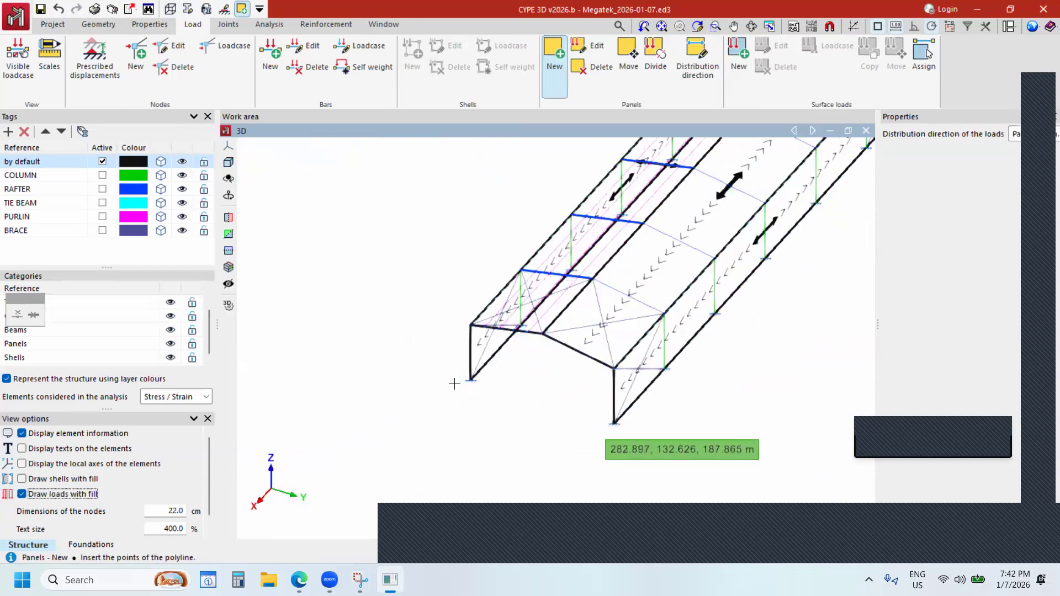
right_click(673, 444)
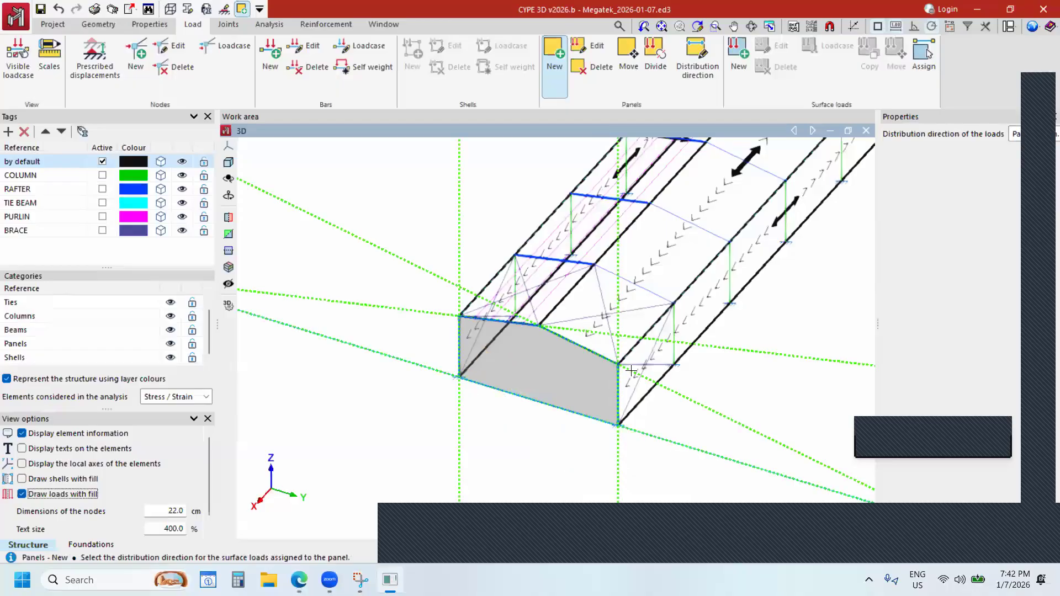
Set the distribution direction of the X = 48 m gable panel parallel to its base edge and accept without adding loads.
key("ctrl")
key("ctrl")
left_click(694, 422)
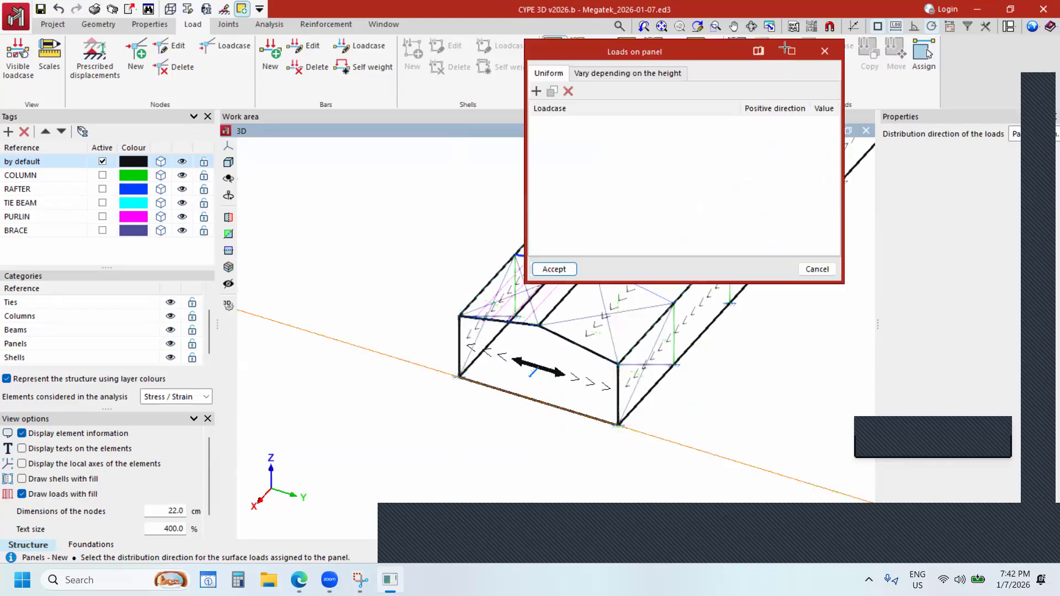
left_click(554, 269)
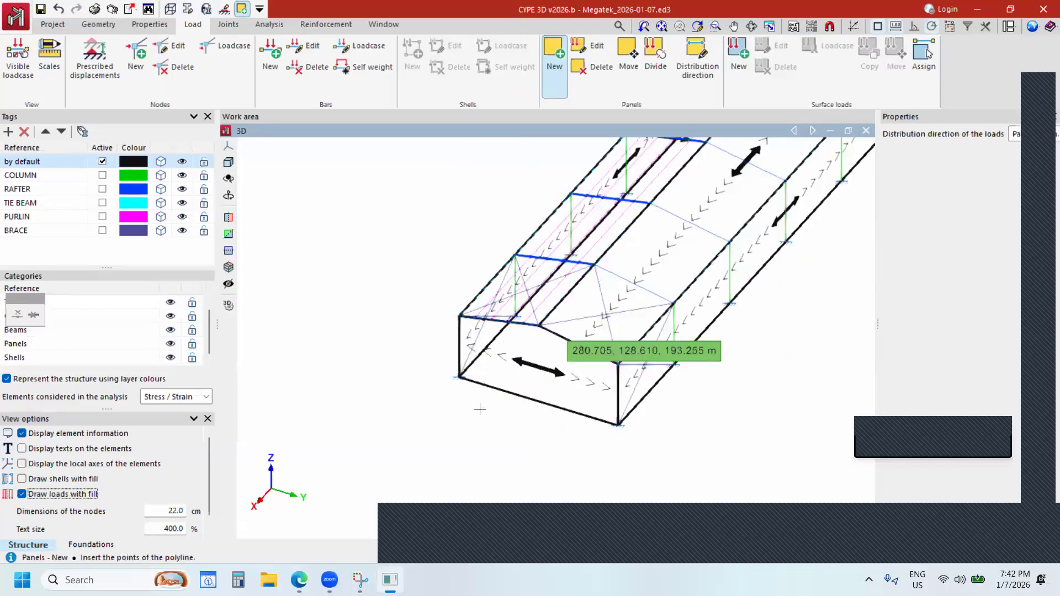
Outline a panel on the gable wall at X = 0 through its column bases, eave corners and ridge, and finish the outline.
scroll(480, 409, "down", 3)
scroll(705, 383, "down", 2)
scroll(738, 343, "up", 1)
middle_click_drag(738, 342, 596, 386, "ctrl")
scroll(591, 418, "up", 3)
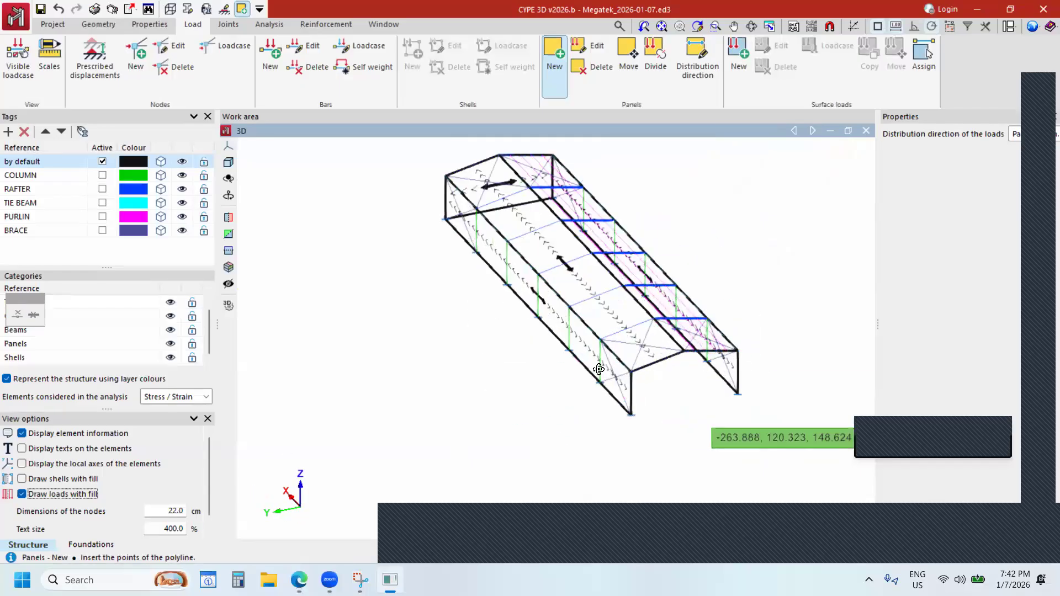
scroll(725, 398, "up", 2)
left_click(742, 392)
left_click(742, 333)
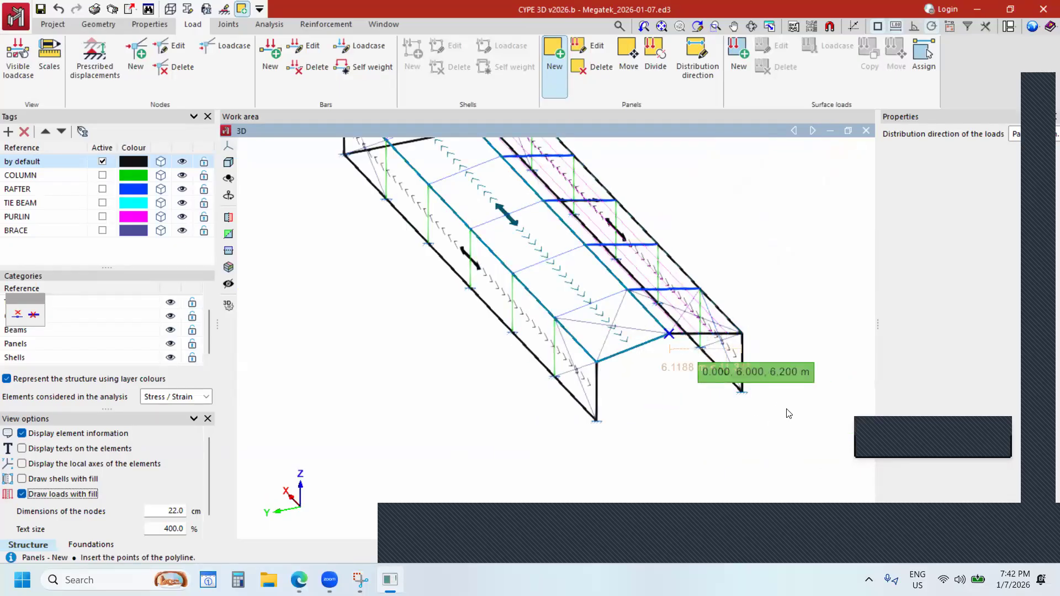
left_click(669, 333)
left_click(596, 362)
left_click(596, 421)
right_click(632, 423)
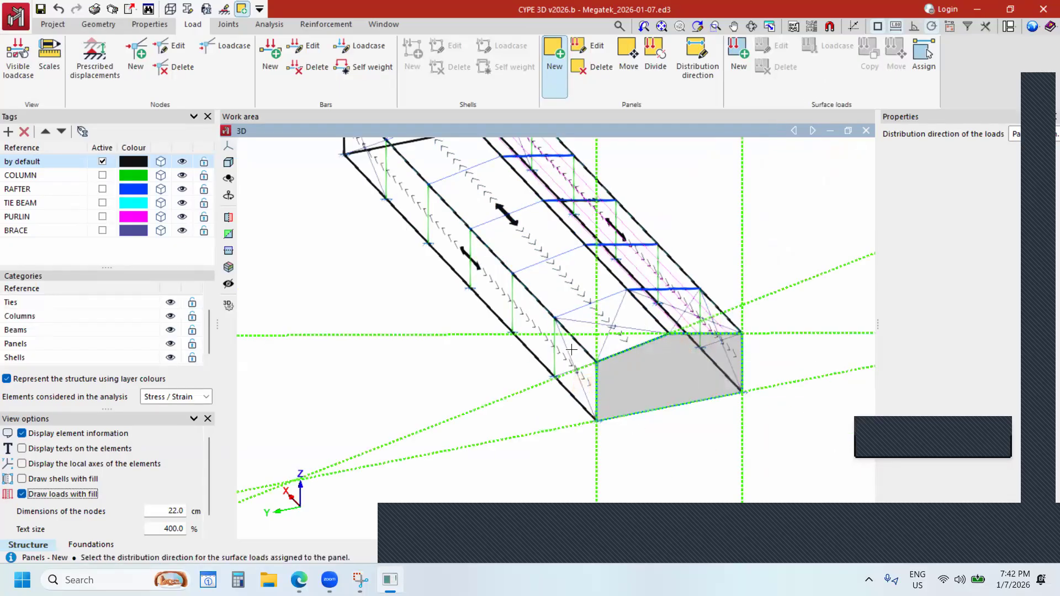
Set the distribution direction of the X = 0 gable panel parallel to its base edge and accept without adding loads.
left_click(570, 397)
key("Return")
scroll(541, 395, "down", 6)
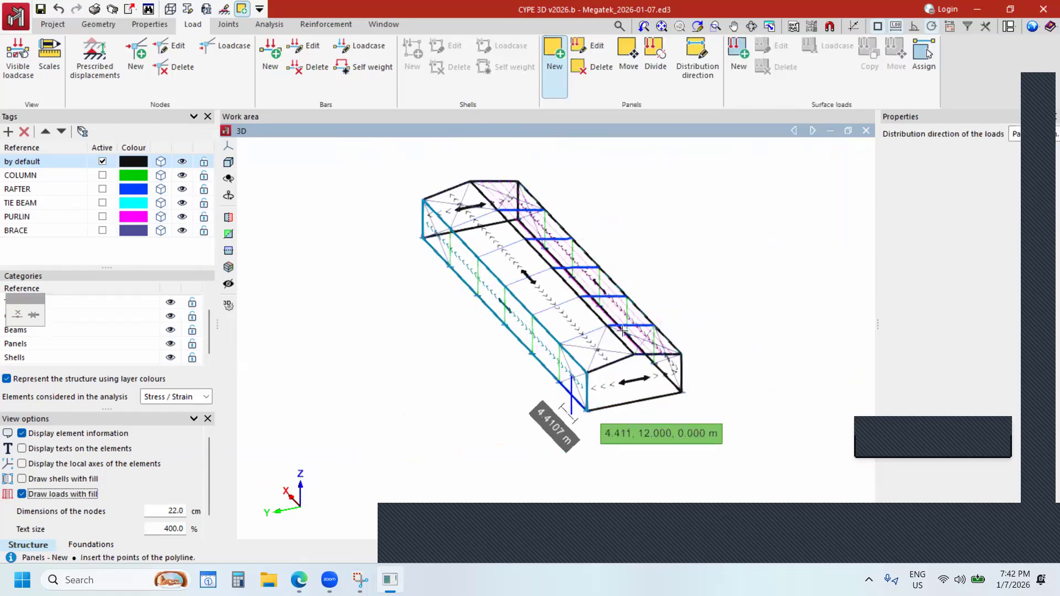
mouse_move(683, 317)
middle_mouse_down("shift")
mouse_move(713, 336)
mouse_move(510, 316)
mouse_move(550, 349)
mouse_move(595, 357)
middle_mouse_up("shift")
scroll(713, 336, "up", 2)
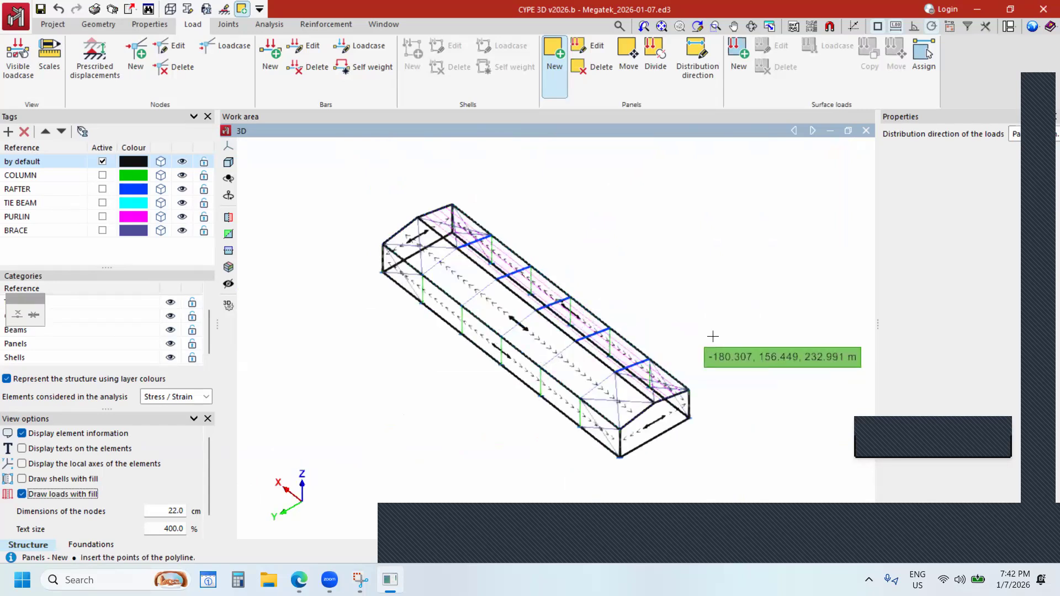
scroll(713, 336, "up", 2)
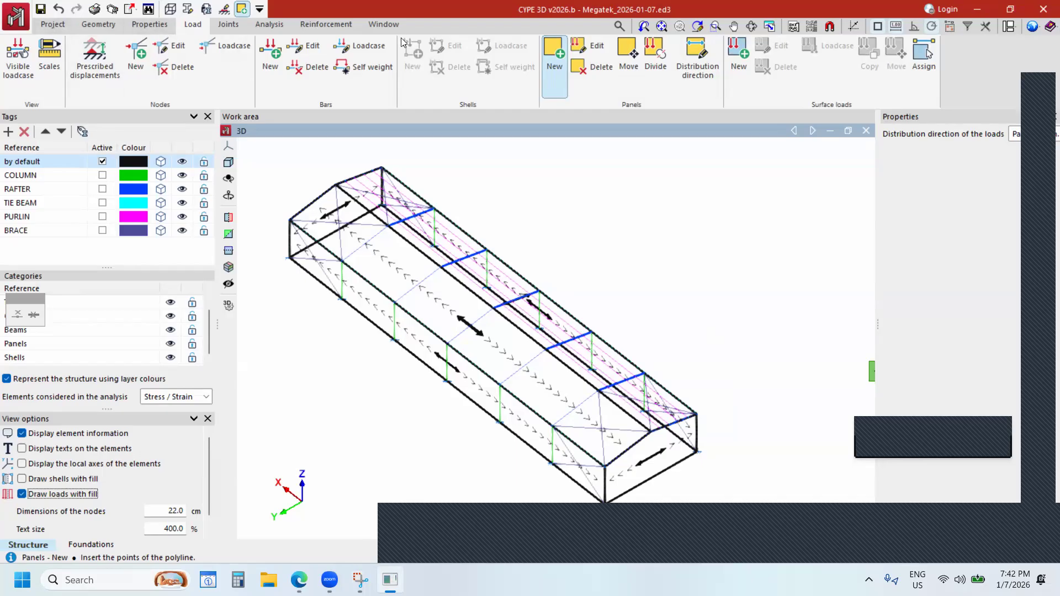
Select both roof slope panels for editing and open their panel load definitions.
left_click(585, 49)
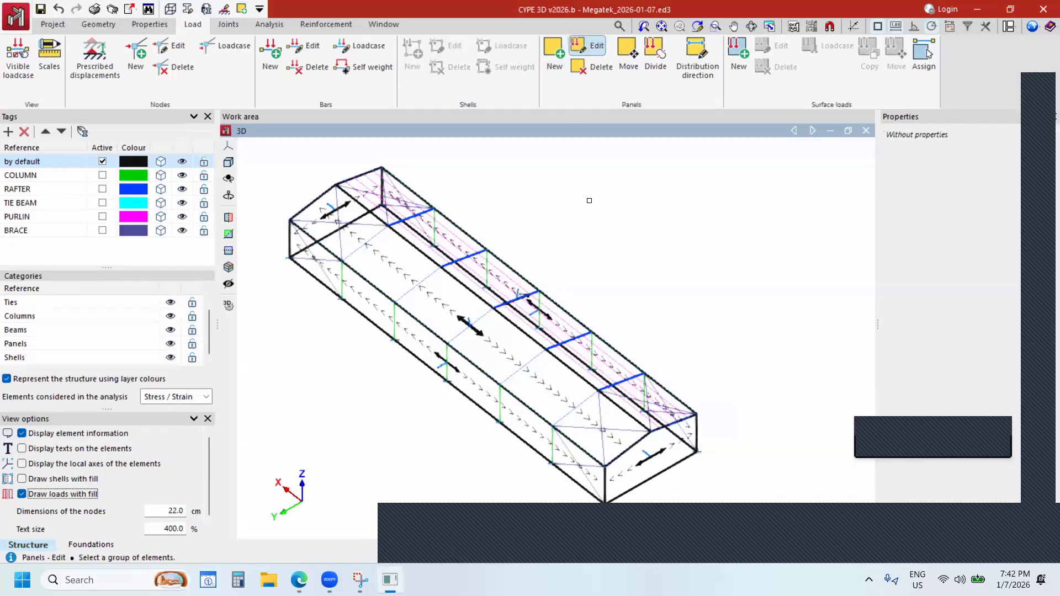
scroll(589, 200, "down", 6)
scroll(476, 258, "up", 6)
scroll(655, 253, "up", 3)
scroll(549, 254, "down", 3)
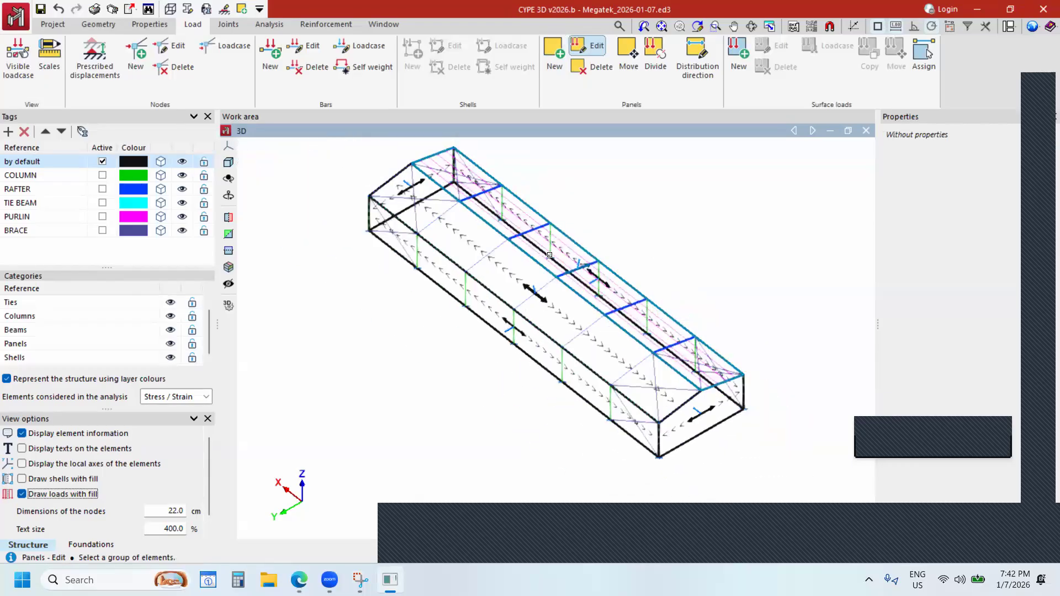
scroll(553, 254, "down", 1)
left_click(552, 268)
scroll(504, 267, "up", 2)
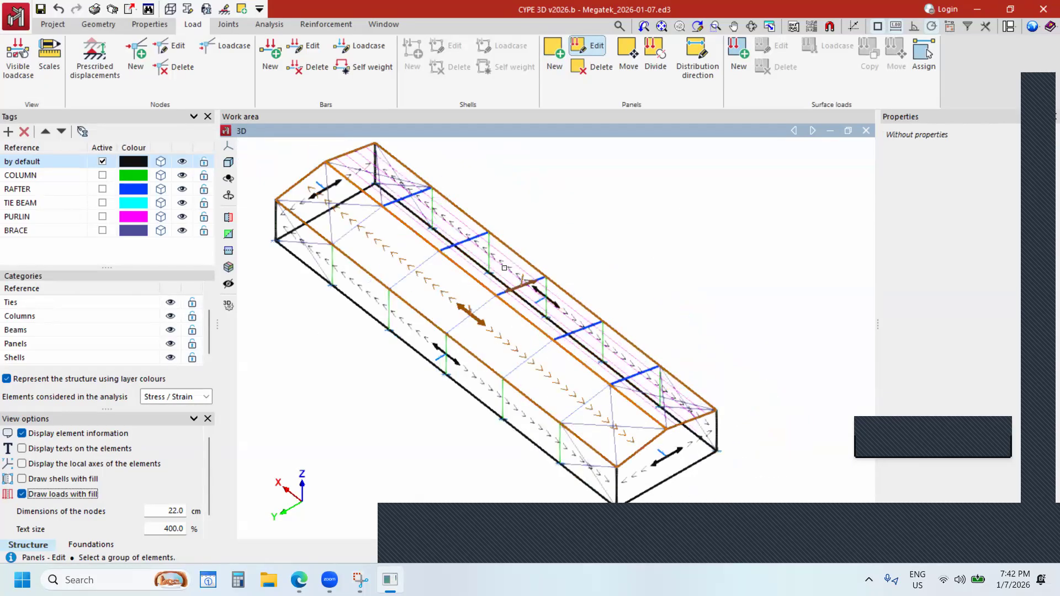
scroll(845, 260, "down", 2)
middle_click_drag(763, 239, 455, 326, "shift")
scroll(455, 318, "up", 1)
scroll(632, 296, "up", 2)
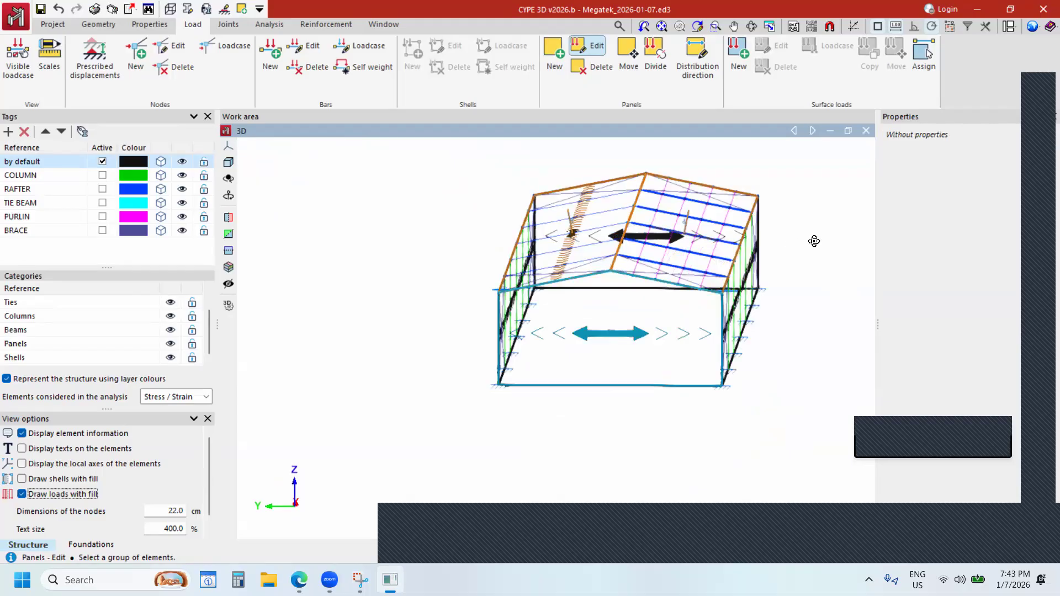
scroll(813, 241, "down", 2)
middle_click_drag(814, 241, 747, 245)
right_click(749, 246)
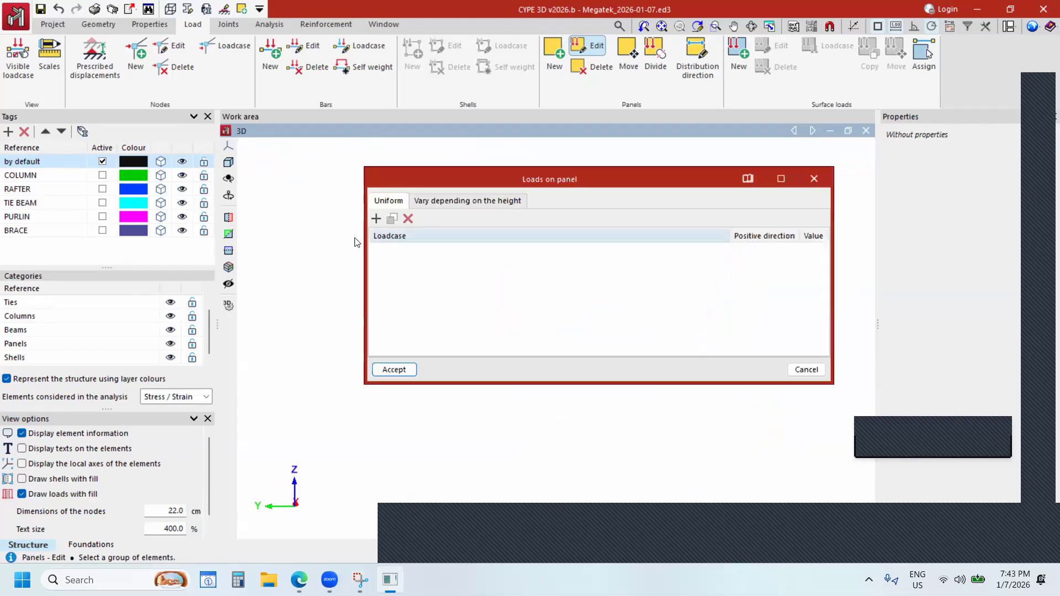
Add two uniform downward vertical loads to the roof panels, one under loadcase DL and one under LL.
left_click(376, 219)
left_click(377, 219)
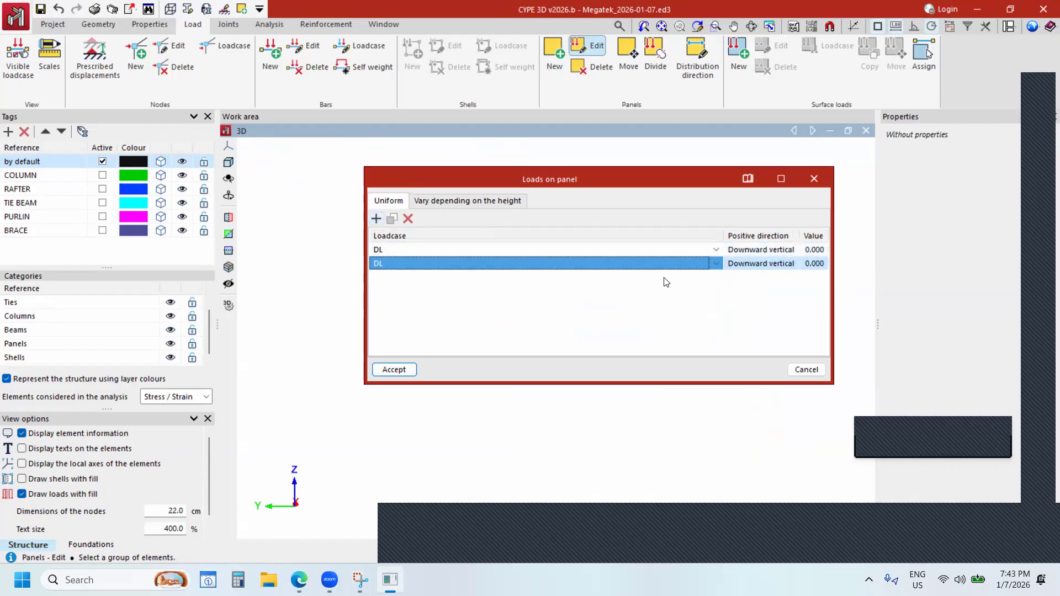
left_click(716, 263)
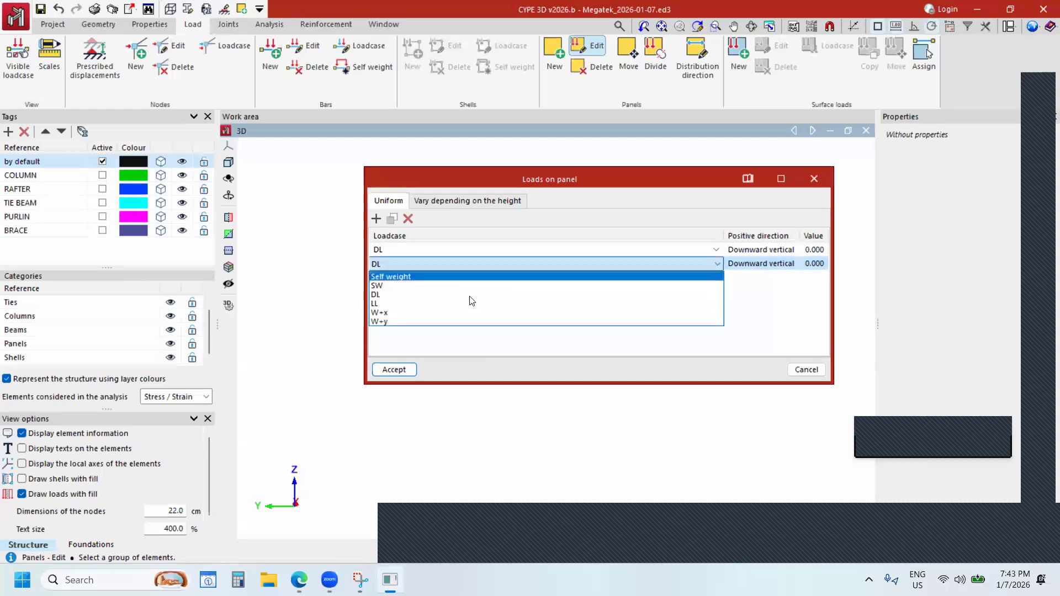
left_click(423, 303)
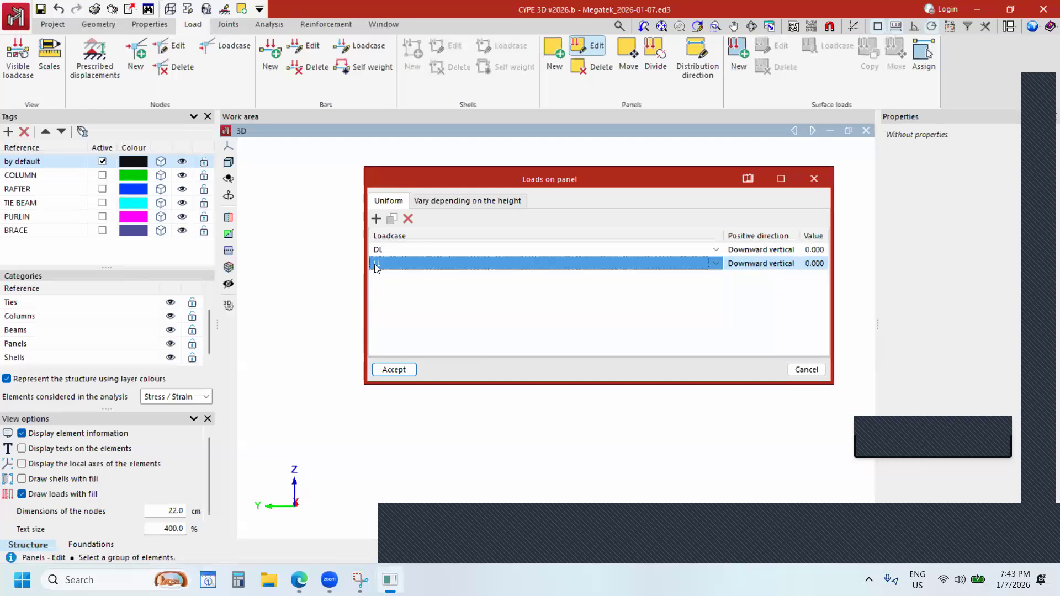
Set the roof panel load values to 0.5 for DL and 0.4 for LL, and accept them.
left_click(807, 253)
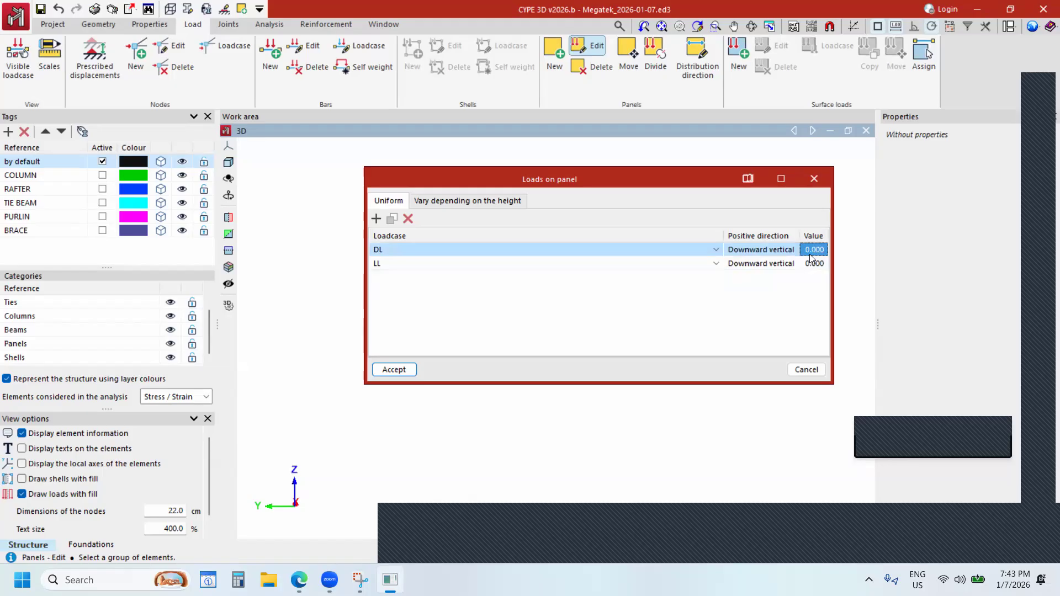
type(".")
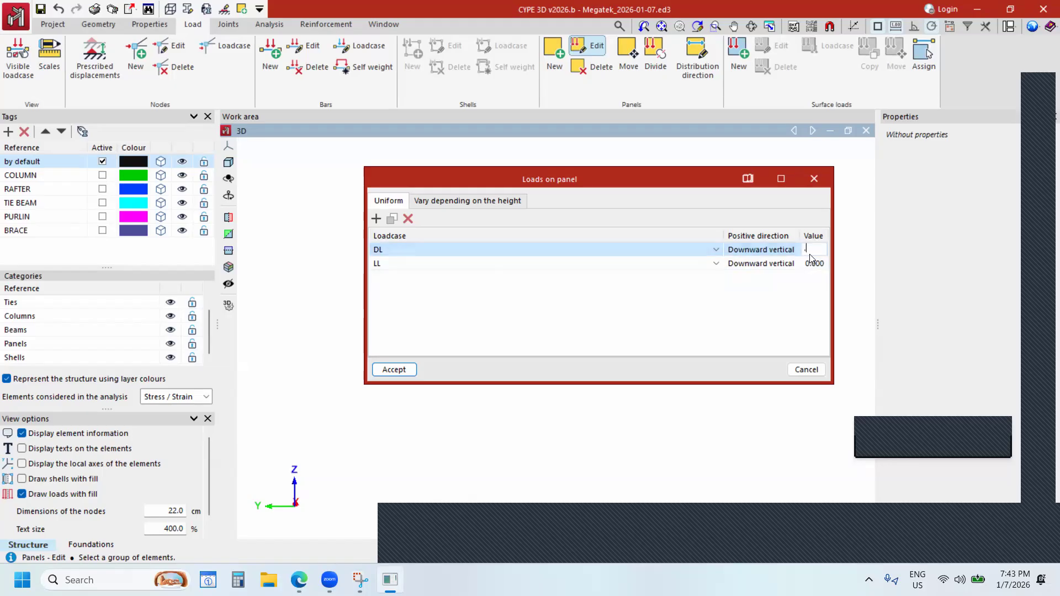
type("5")
left_click(816, 263)
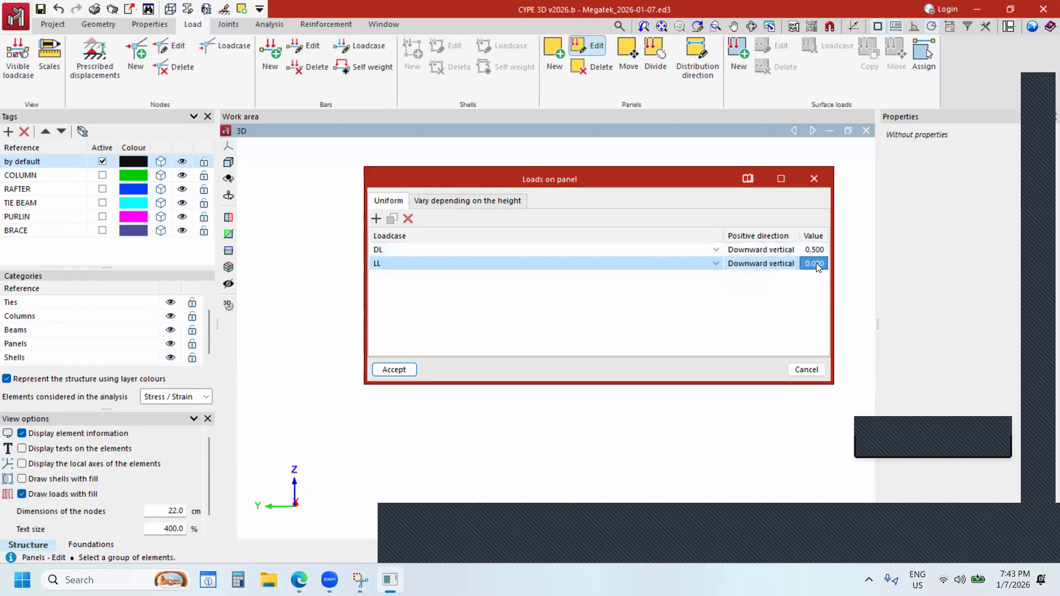
type(".4")
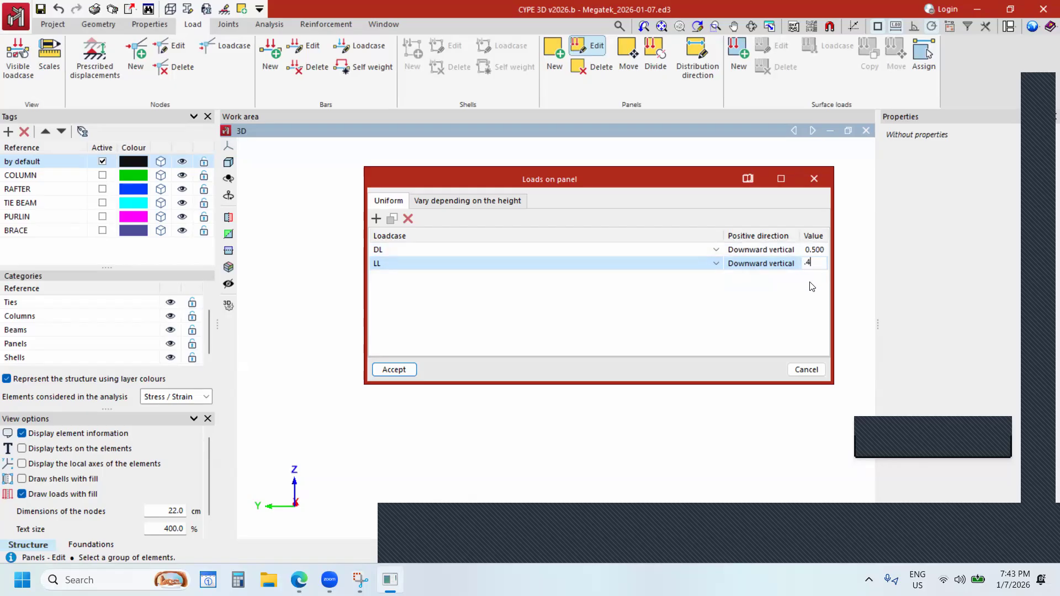
key("Return")
left_click(405, 377)
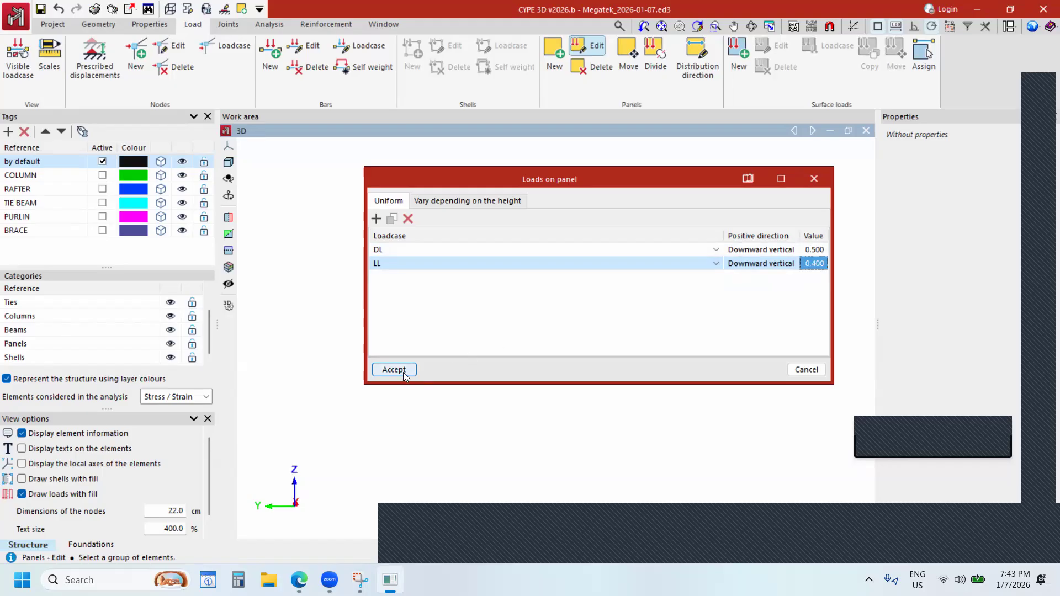
Inspect the loaded roof panels, keep DL as the visible loadcase and accept.
scroll(694, 289, "up", 5)
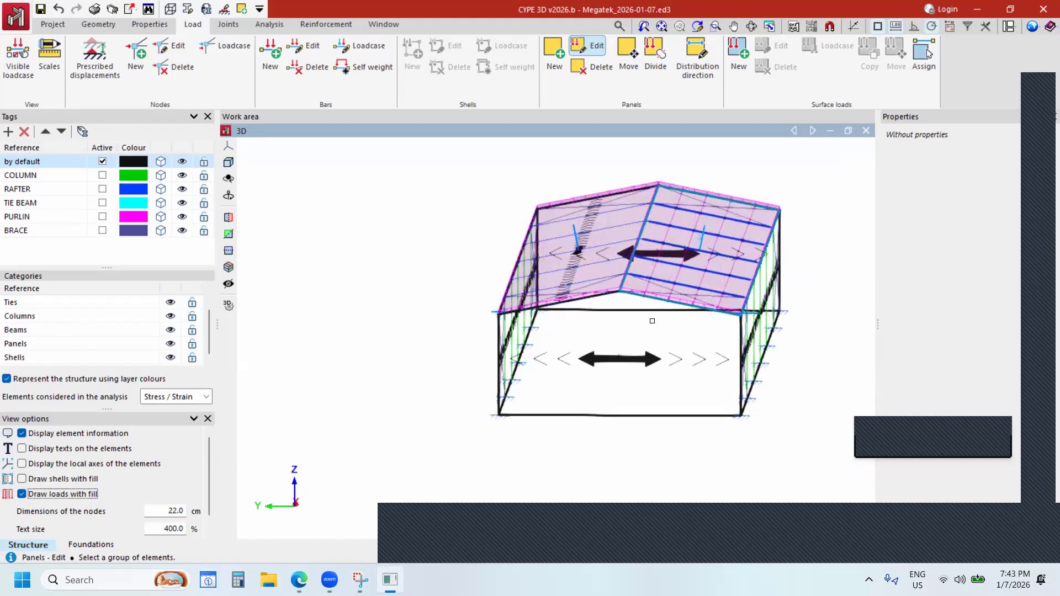
scroll(635, 365, "down", 6)
middle_click_drag(712, 294, 301, 340, "shift")
scroll(300, 341, "down", 3)
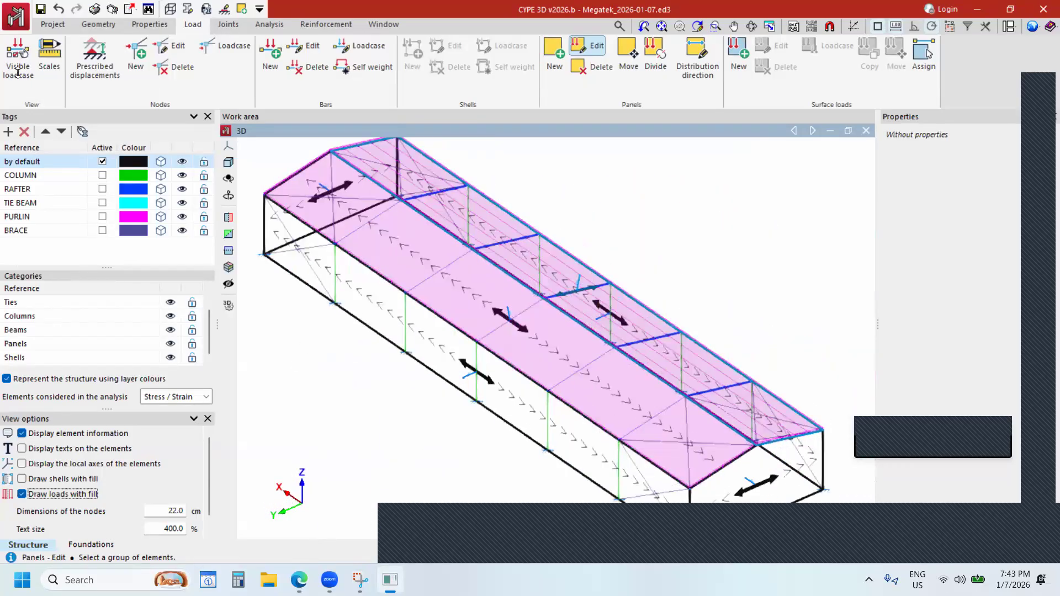
left_click(18, 73)
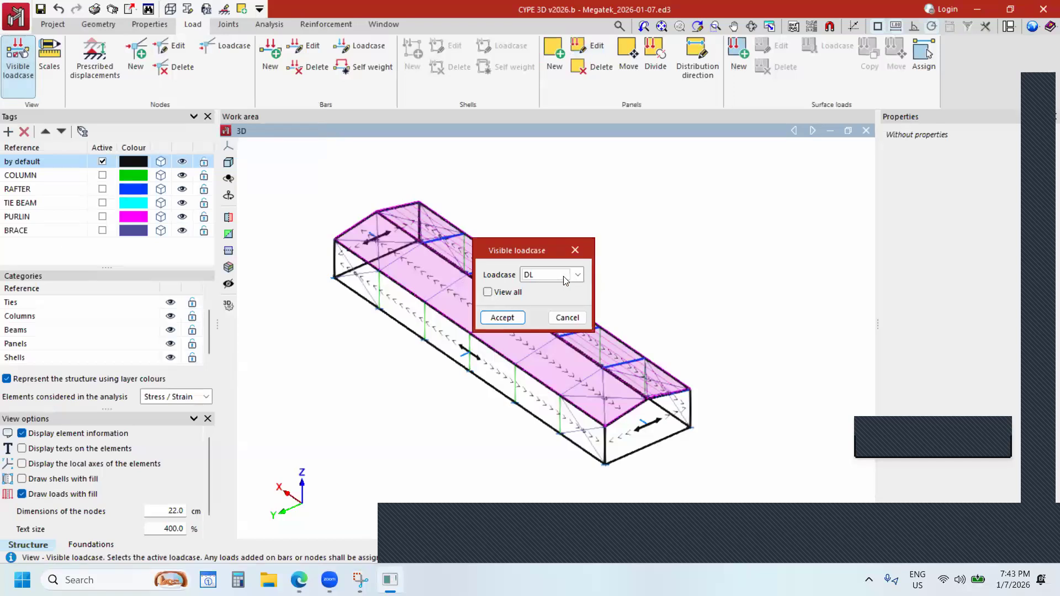
left_click_drag(556, 251, 770, 181)
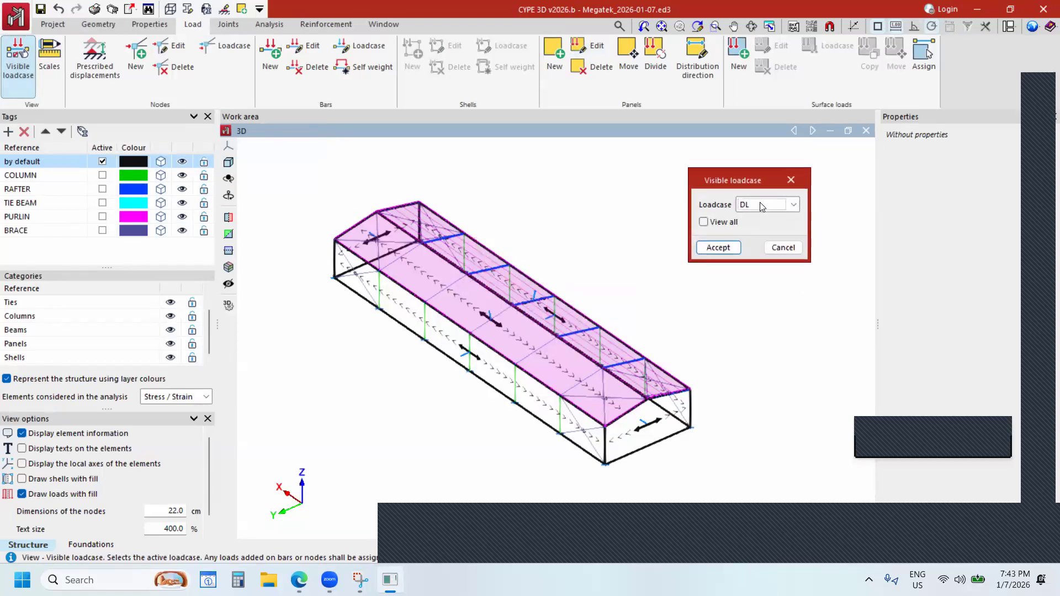
left_click(717, 246)
Examine how the DL panel load is distributed to the purlins on one roof slope and the rafters on the other.
scroll(586, 367, "up", 6)
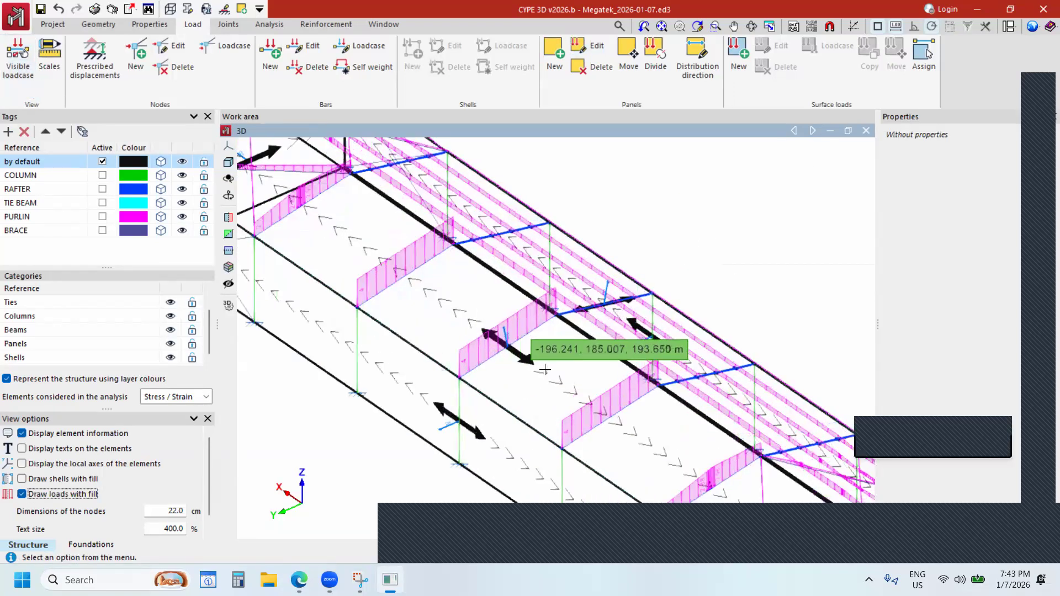
scroll(587, 367, "down", 2)
middle_click_drag(618, 356, 572, 340, "shift")
scroll(501, 382, "down", 2)
scroll(575, 320, "up", 4)
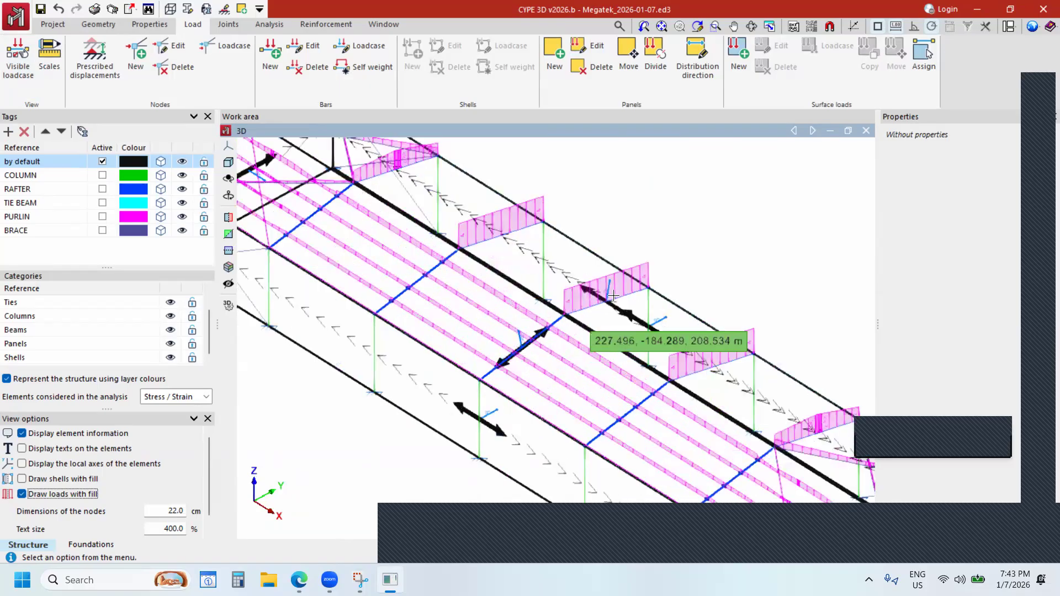
scroll(577, 290, "up", 4)
scroll(731, 365, "up", 4)
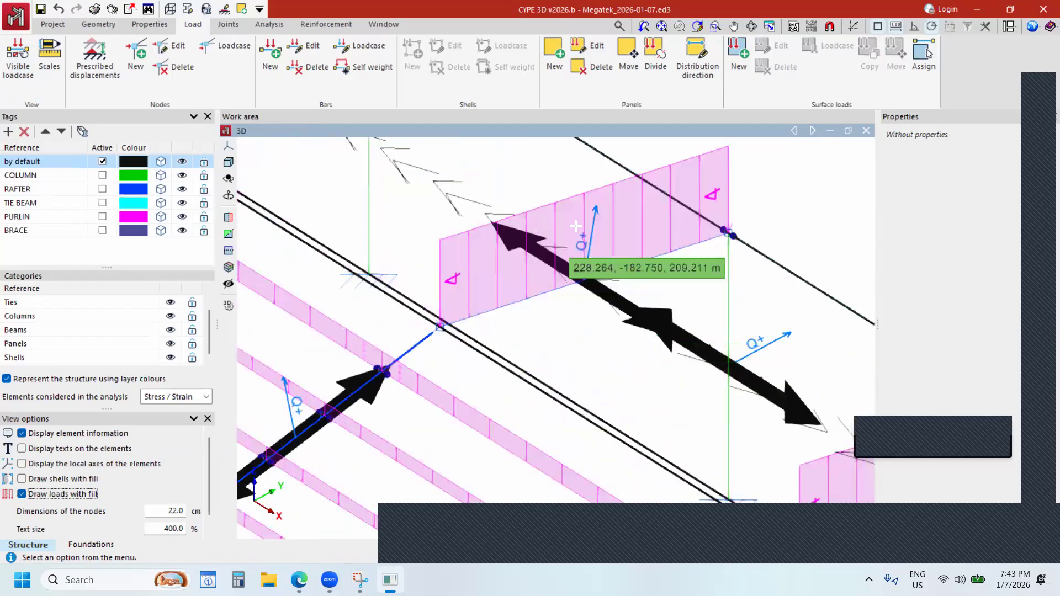
scroll(572, 221, "down", 4)
scroll(593, 243, "down", 2)
scroll(326, 349, "up", 2)
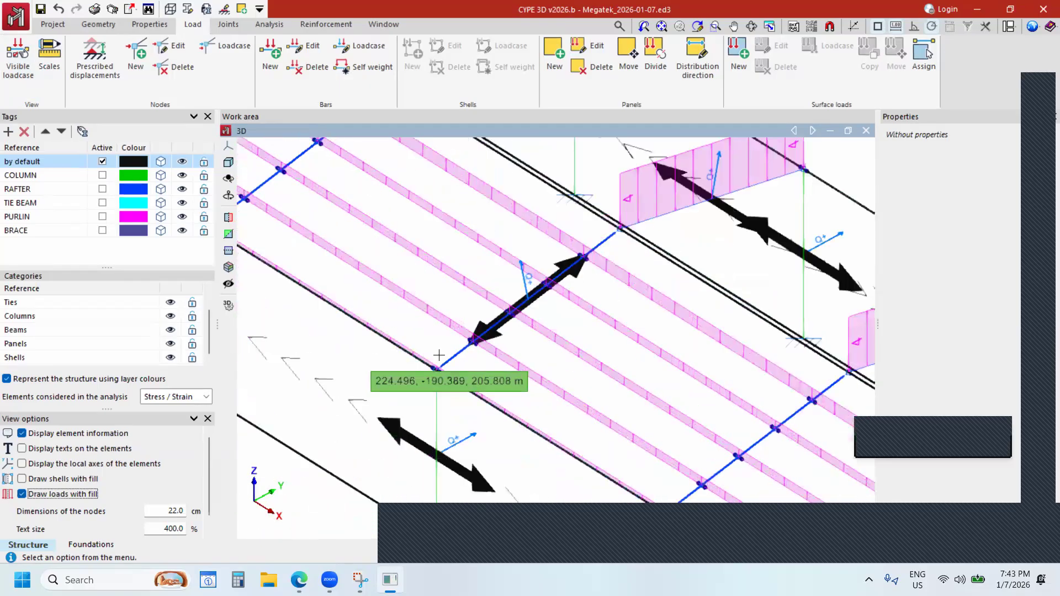
scroll(607, 270, "up", 2)
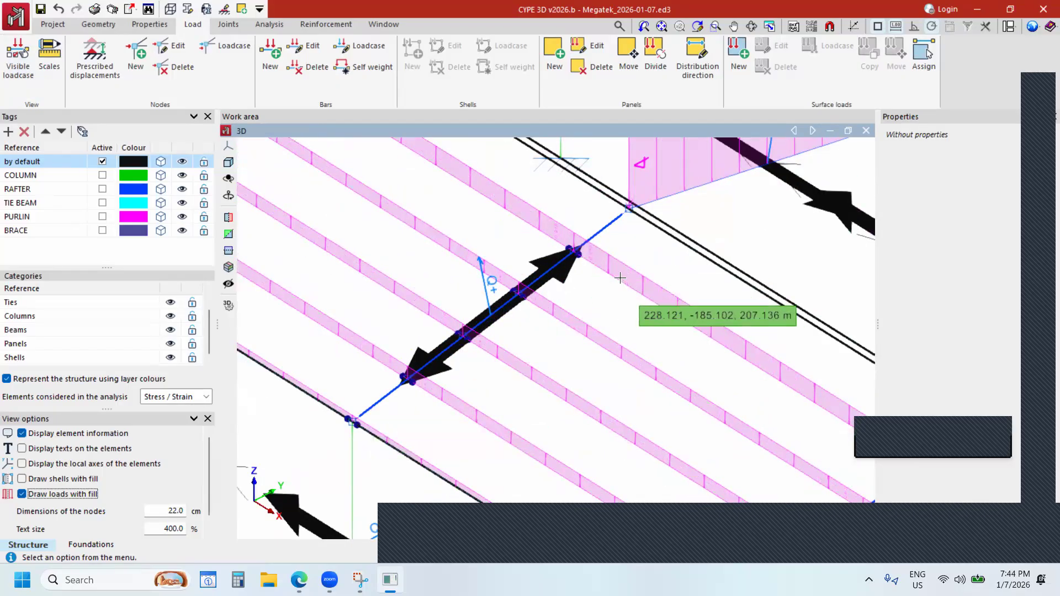
scroll(579, 251, "up", 5)
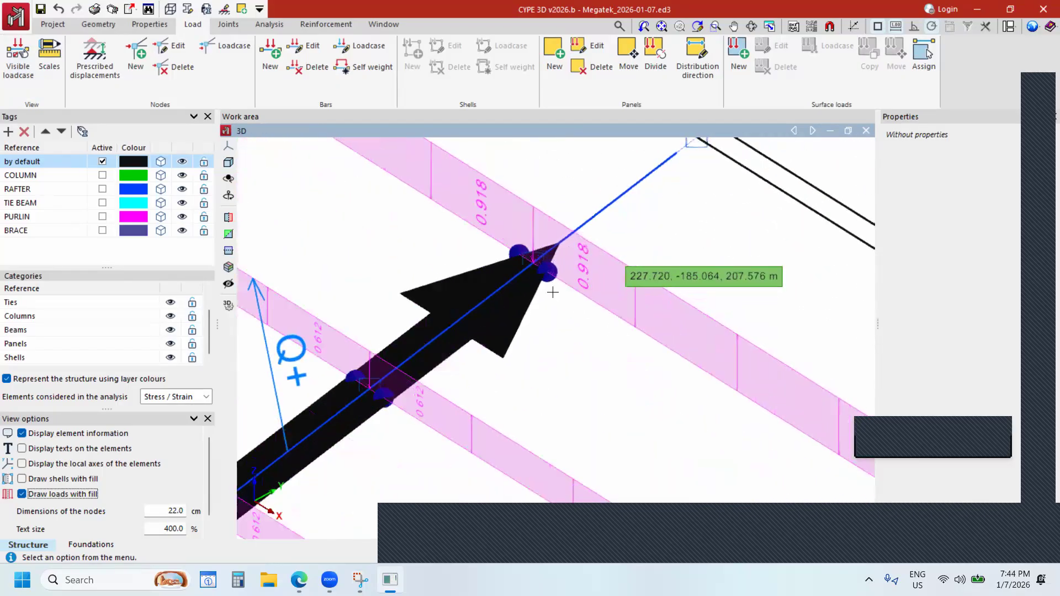
scroll(519, 293, "down", 4)
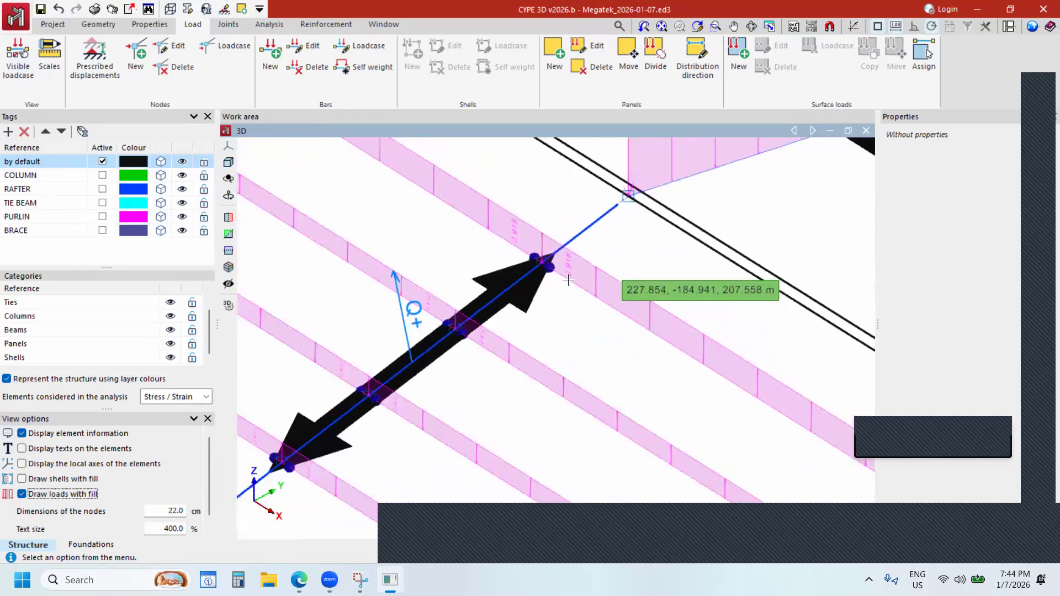
scroll(522, 304, "down", 6)
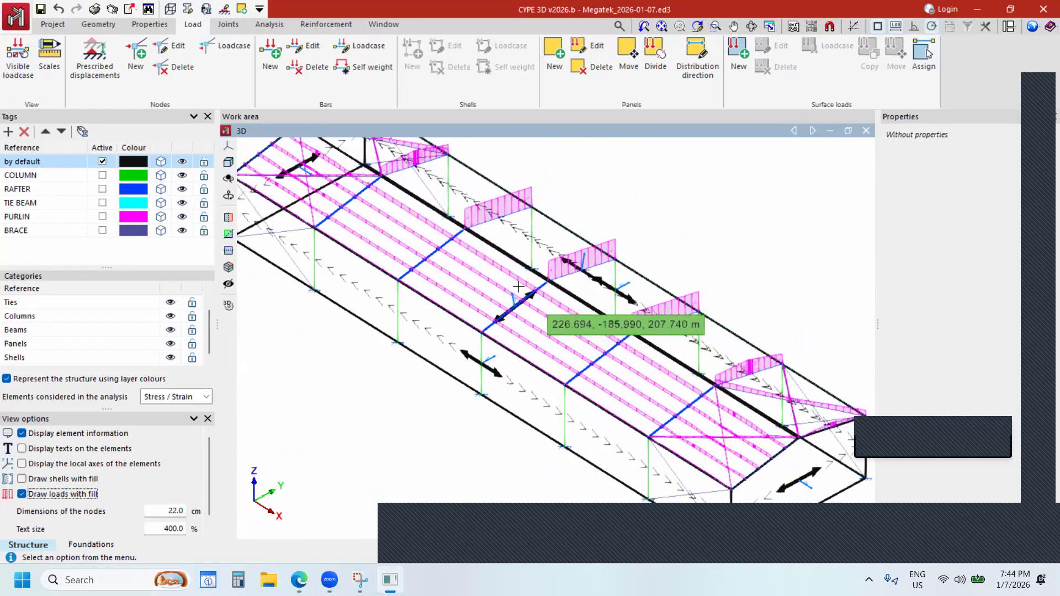
scroll(644, 282, "down", 5)
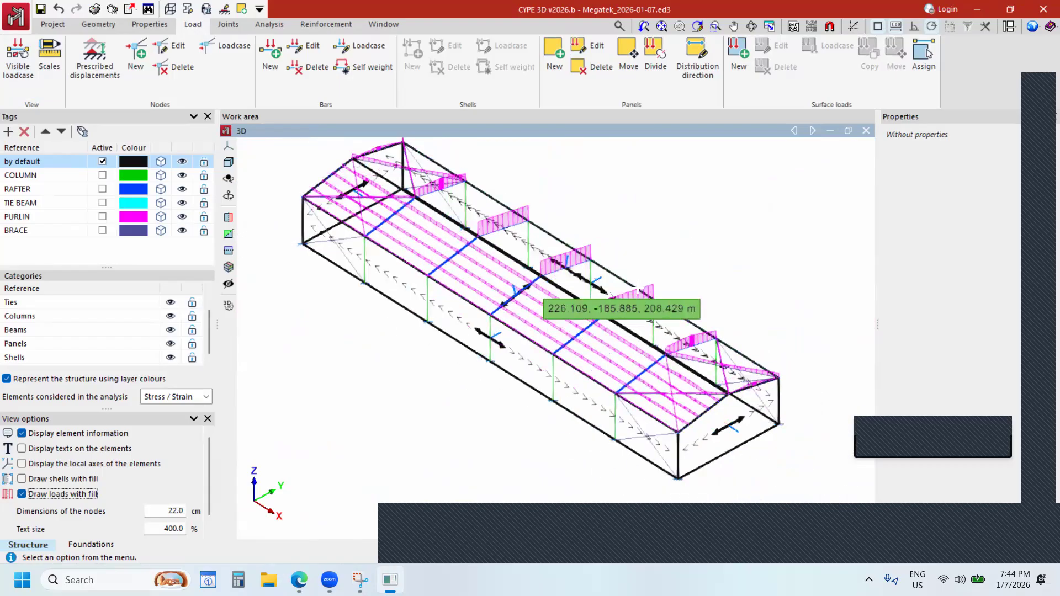
Examine the DL load distribution in the roof's end bay, comparing the diagonal braces with the purlins.
scroll(574, 349, "up", 3)
scroll(559, 355, "down", 2)
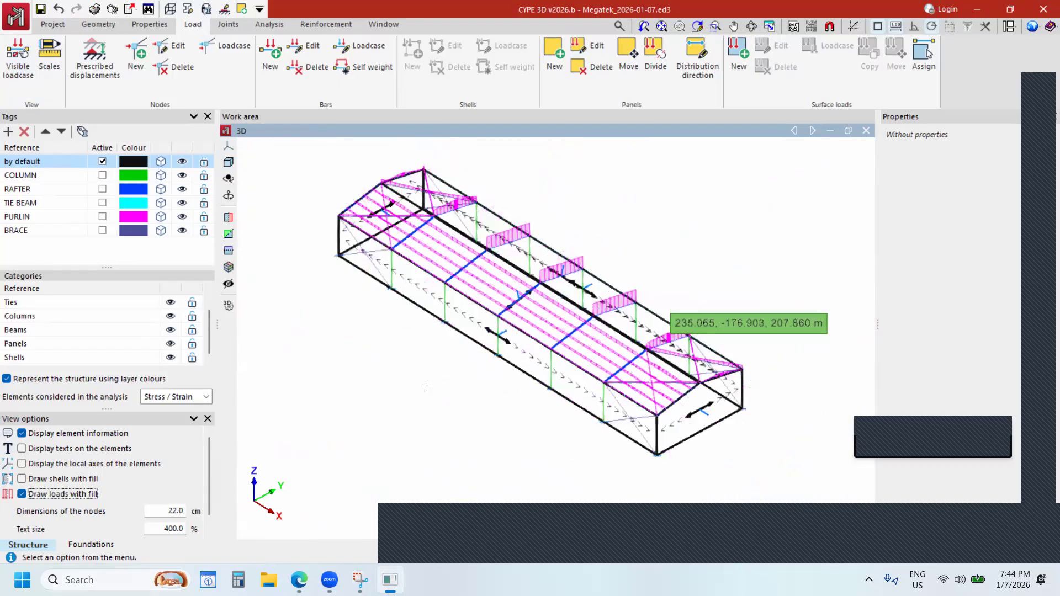
scroll(437, 343, "up", 4)
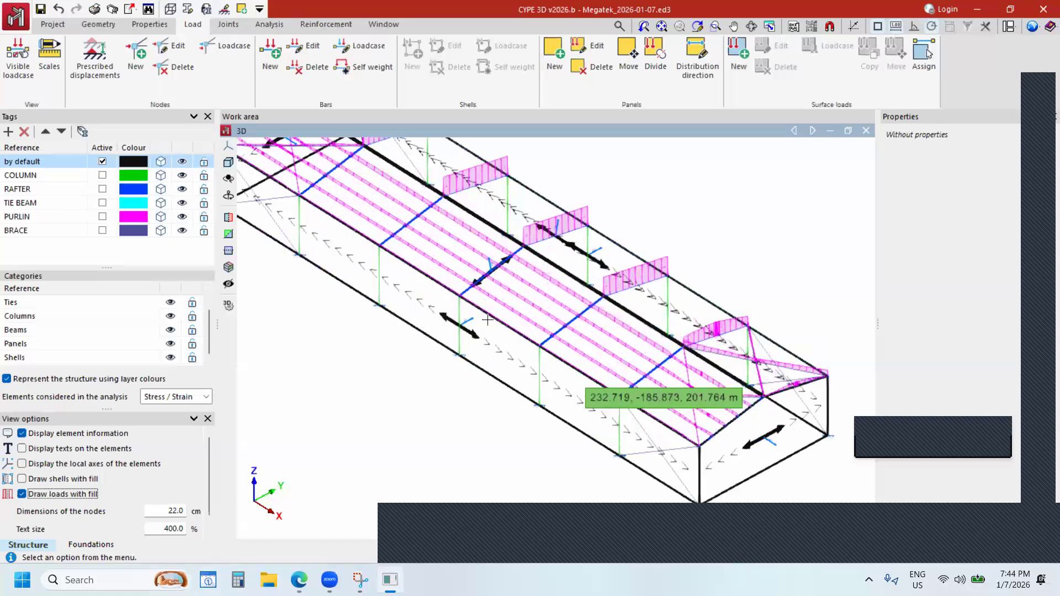
scroll(484, 331, "down", 5)
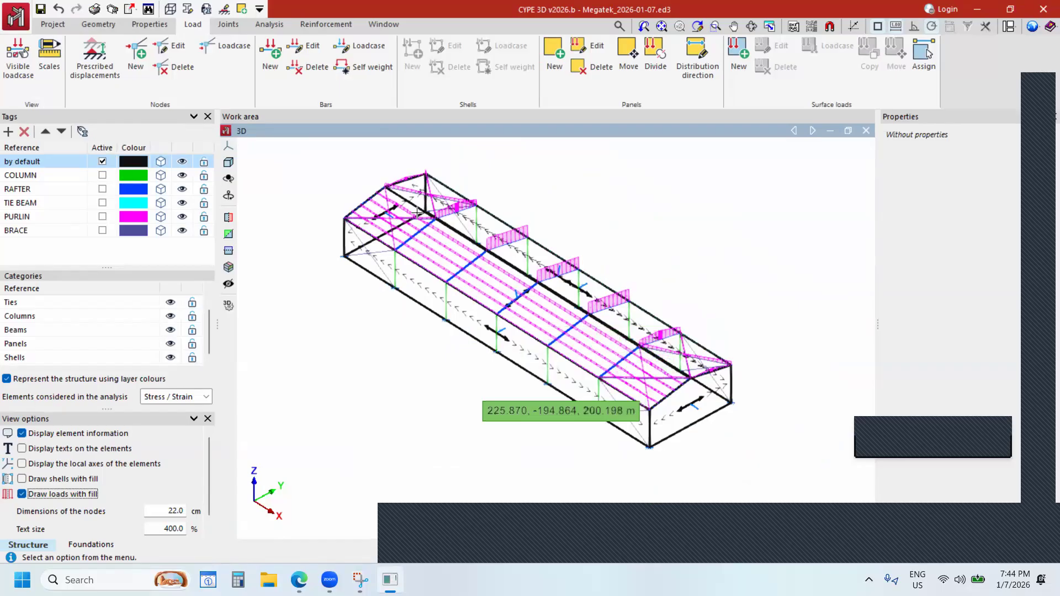
scroll(589, 269, "up", 4)
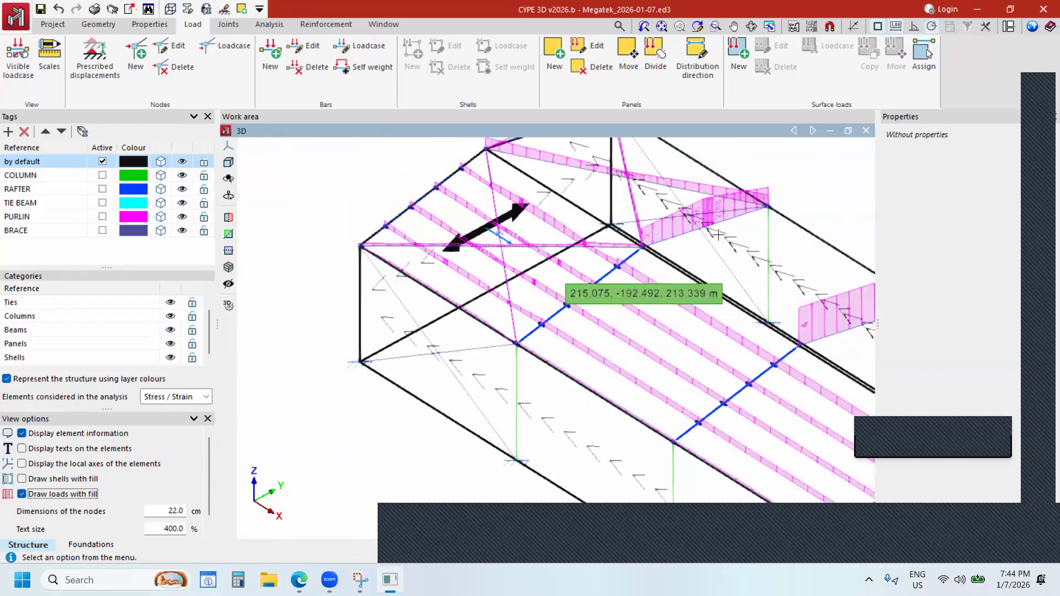
scroll(650, 240, "up", 4)
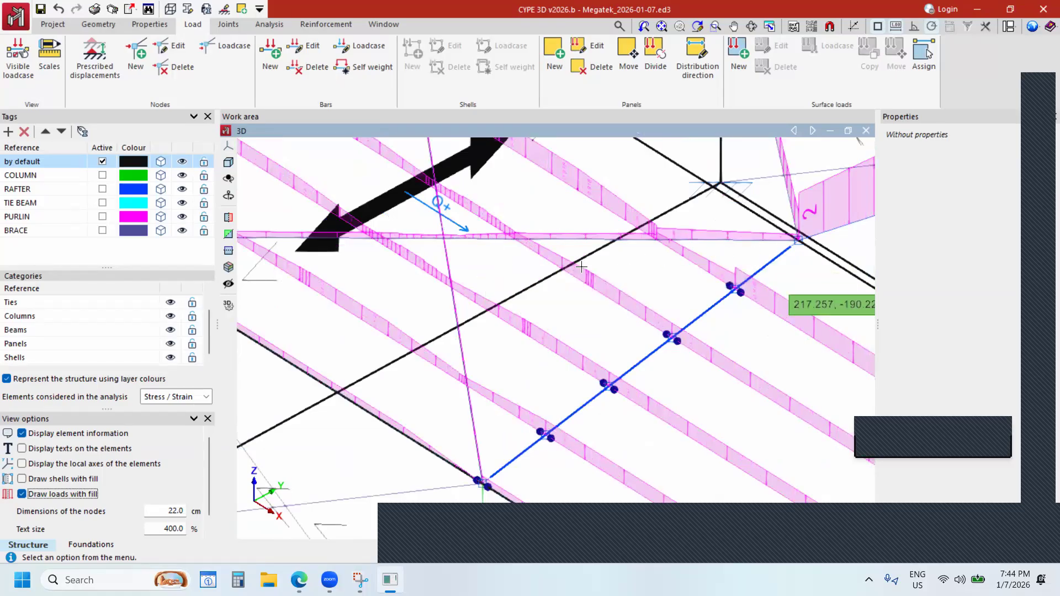
scroll(811, 284, "down", 2)
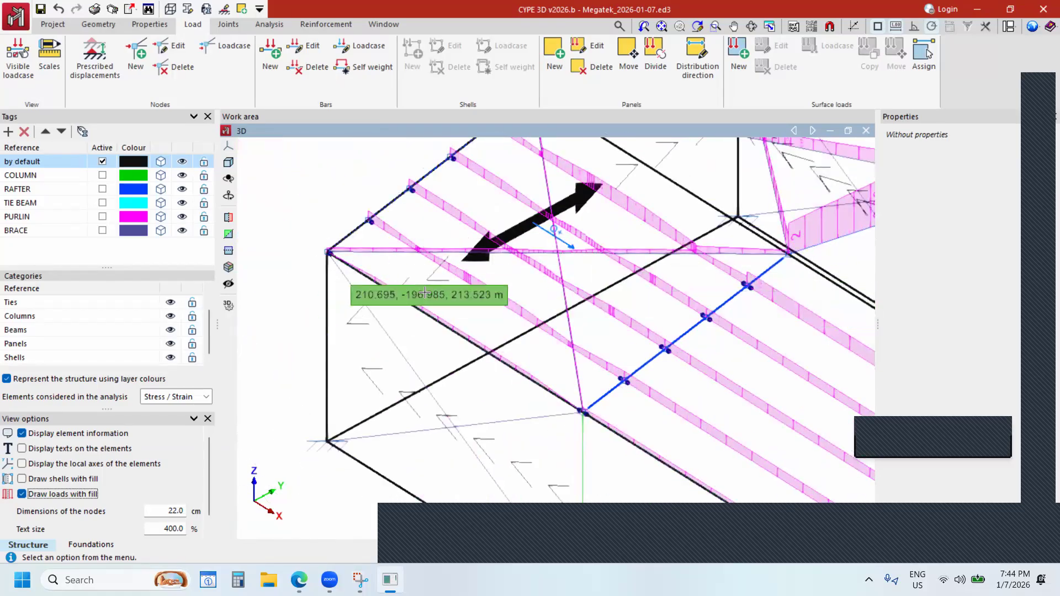
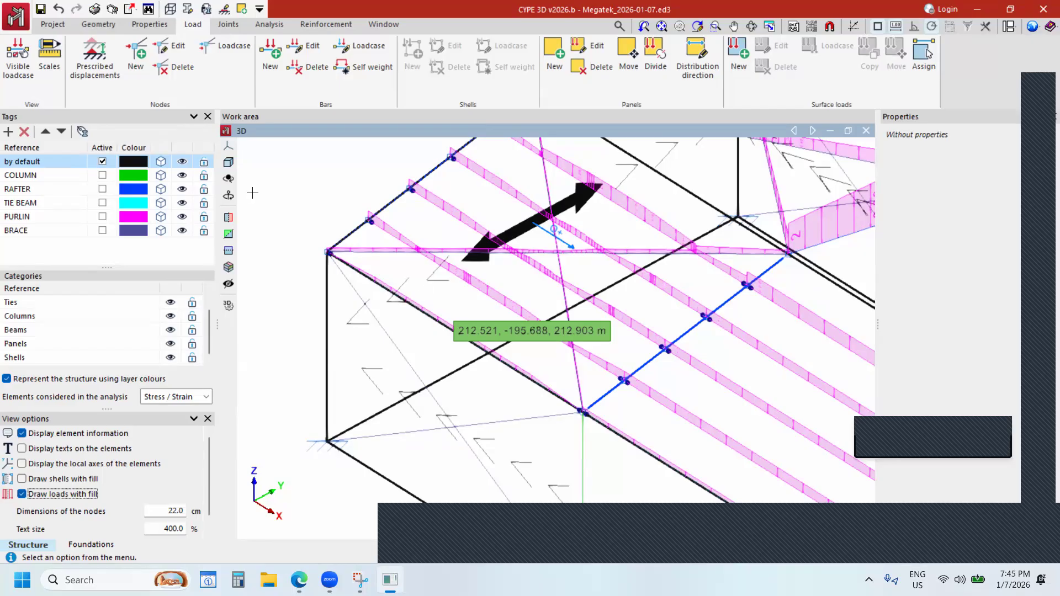
scroll(431, 245, "down", 3)
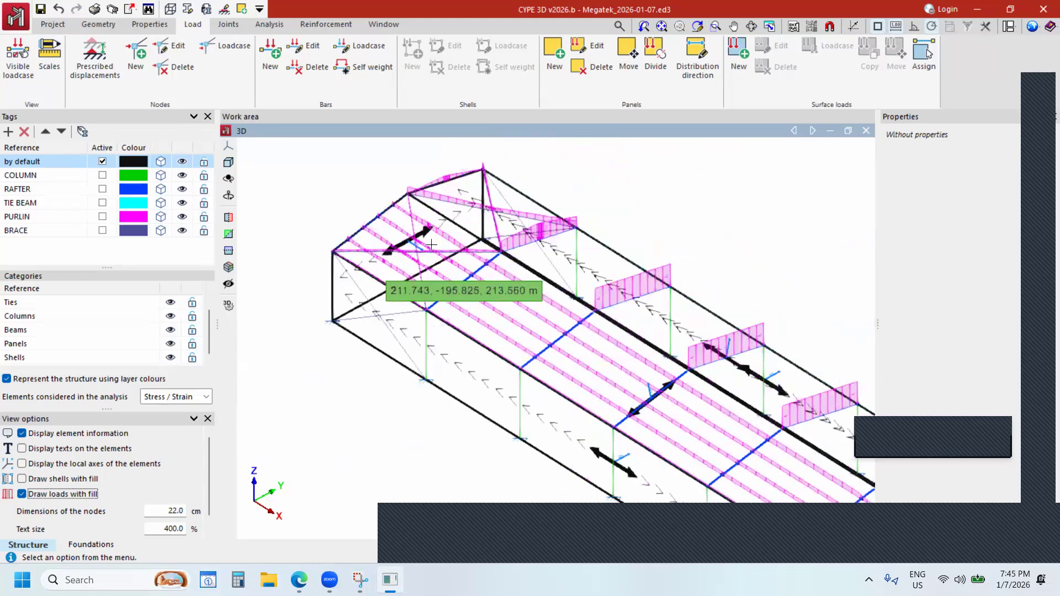
scroll(431, 244, "down", 1)
scroll(451, 257, "up", 1)
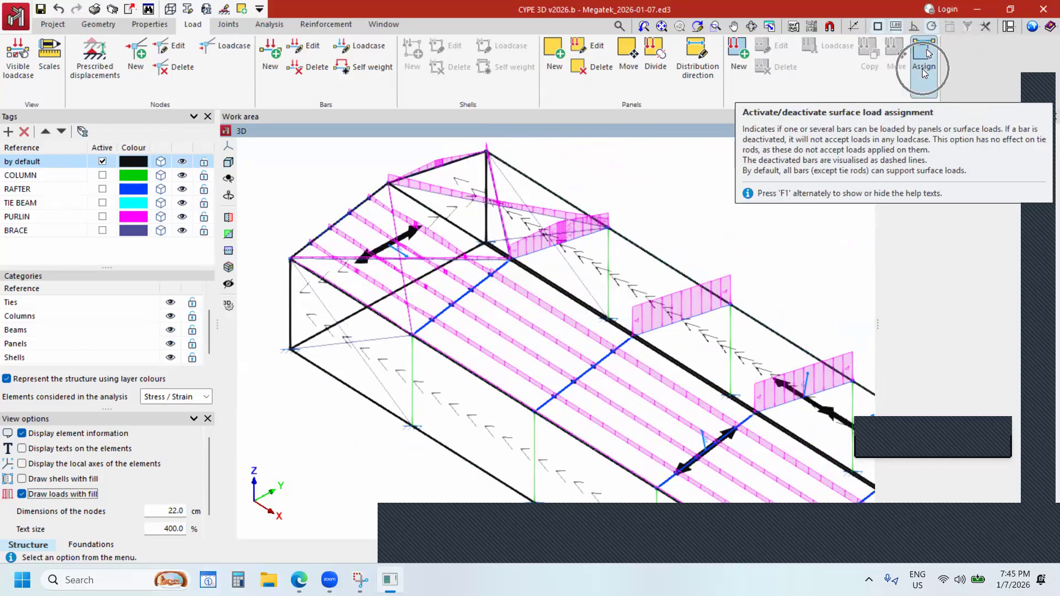
Isolate the BRACE layer and deactivate surface load assignment on all the brace bars.
left_click(922, 69)
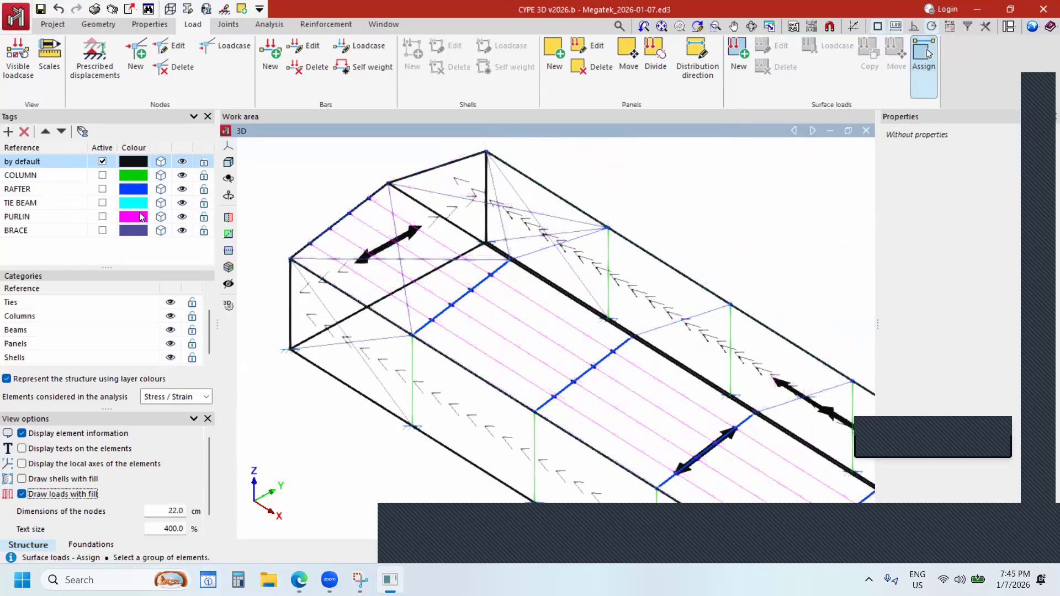
left_click(182, 148)
left_click(204, 184)
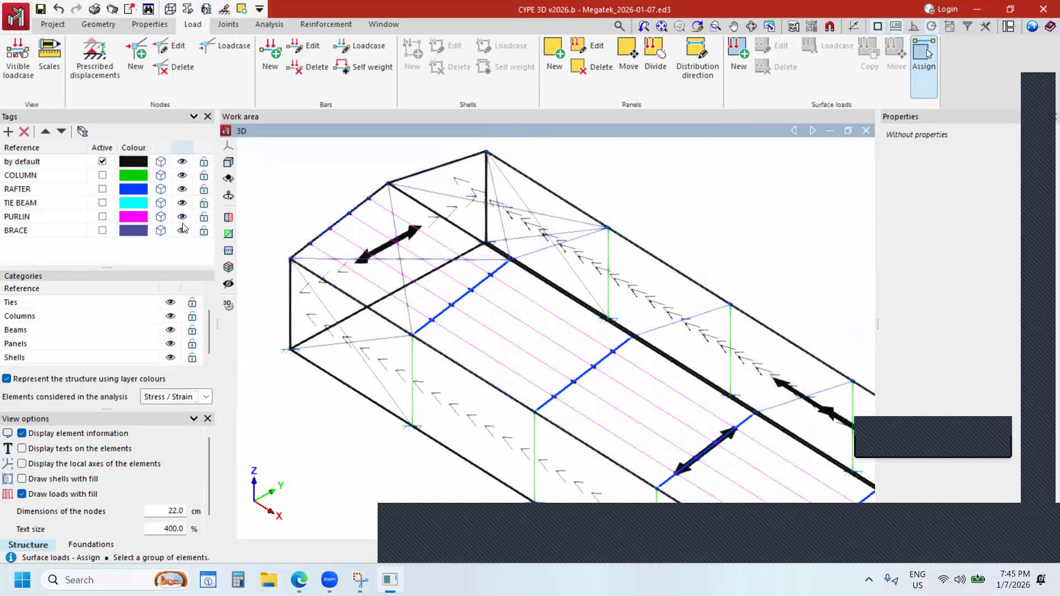
left_click(182, 230)
left_click(697, 200)
left_click(318, 392)
right_click(376, 280)
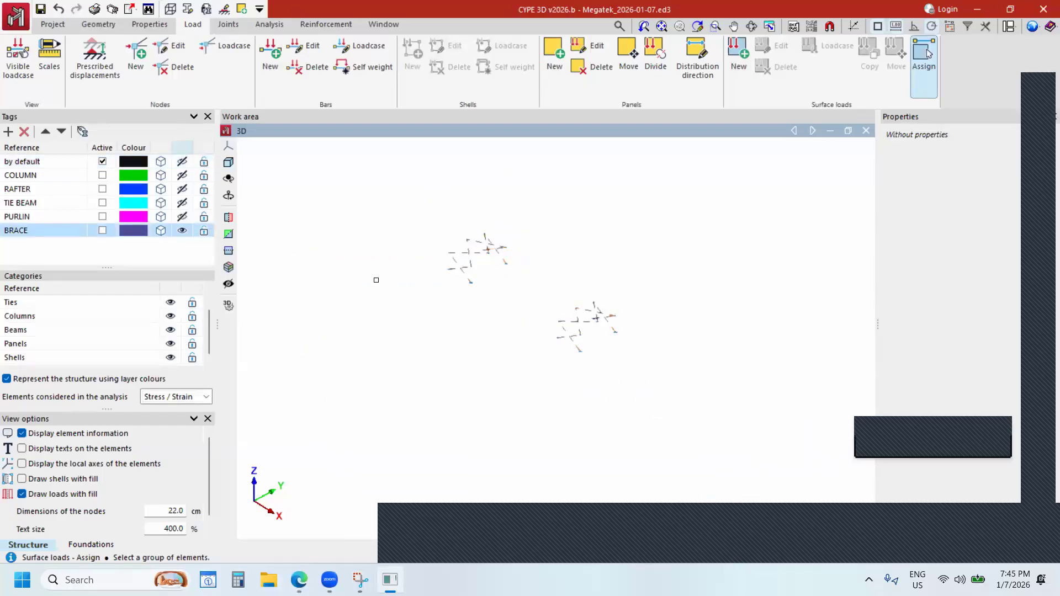
Restore the visibility of the PURLIN, TIE BEAM, RAFTER, COLUMN and by default layers.
scroll(467, 256, "up", 5)
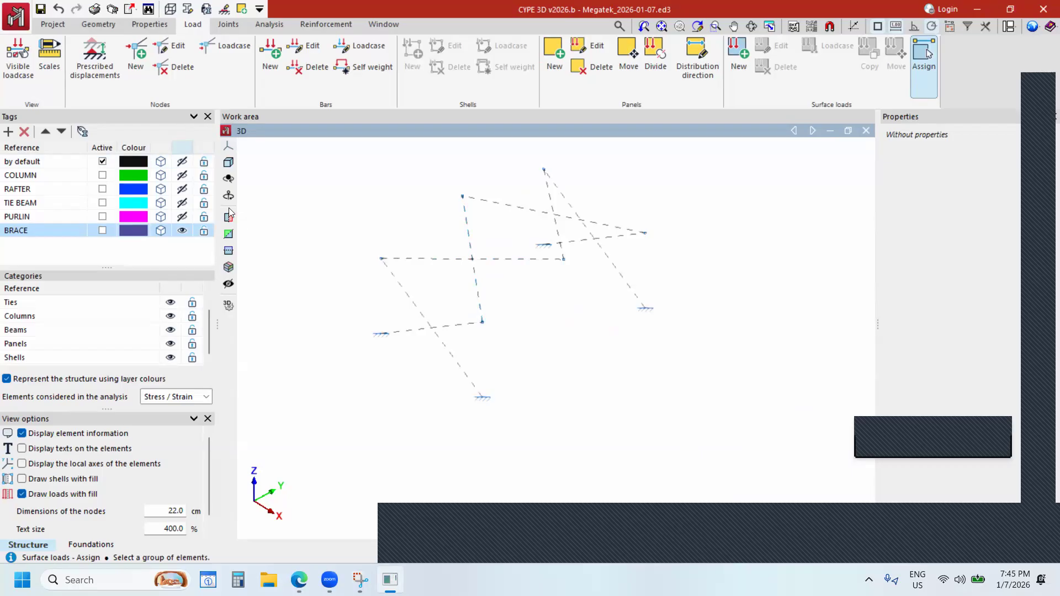
left_click(588, 47)
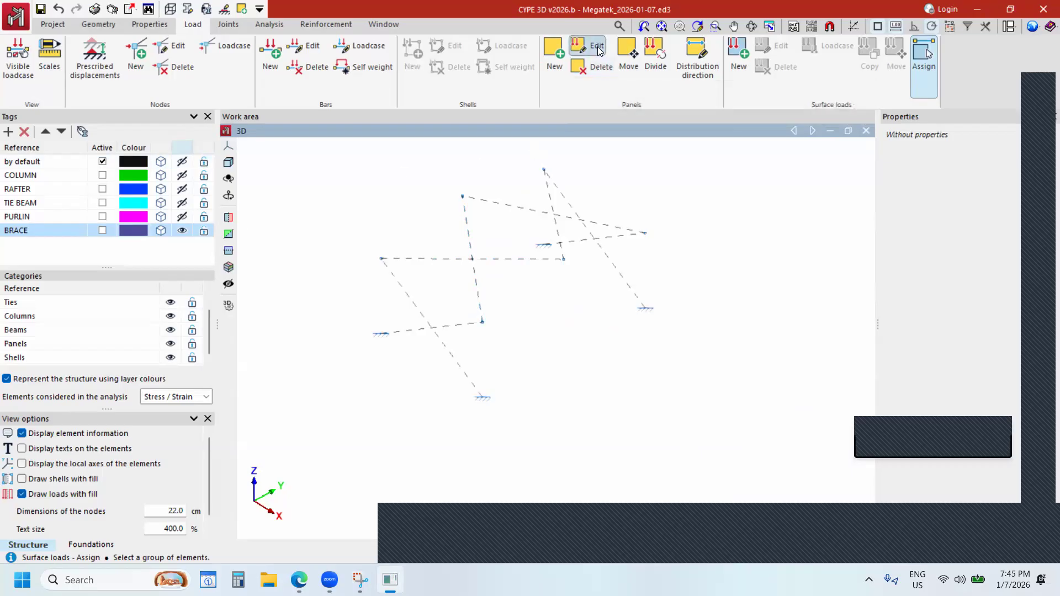
left_click(182, 216)
left_click(182, 203)
left_click(182, 189)
left_click(182, 175)
left_click(183, 162)
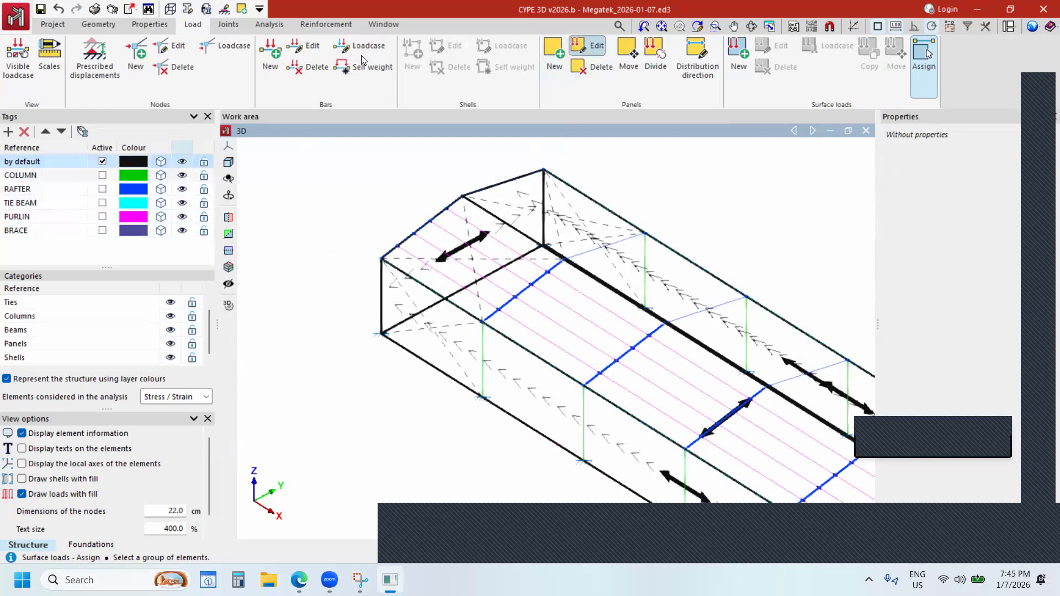
Display the DL loadcase and examine how the panel load is distributed around the braces in the roof's end bay.
left_click(18, 54)
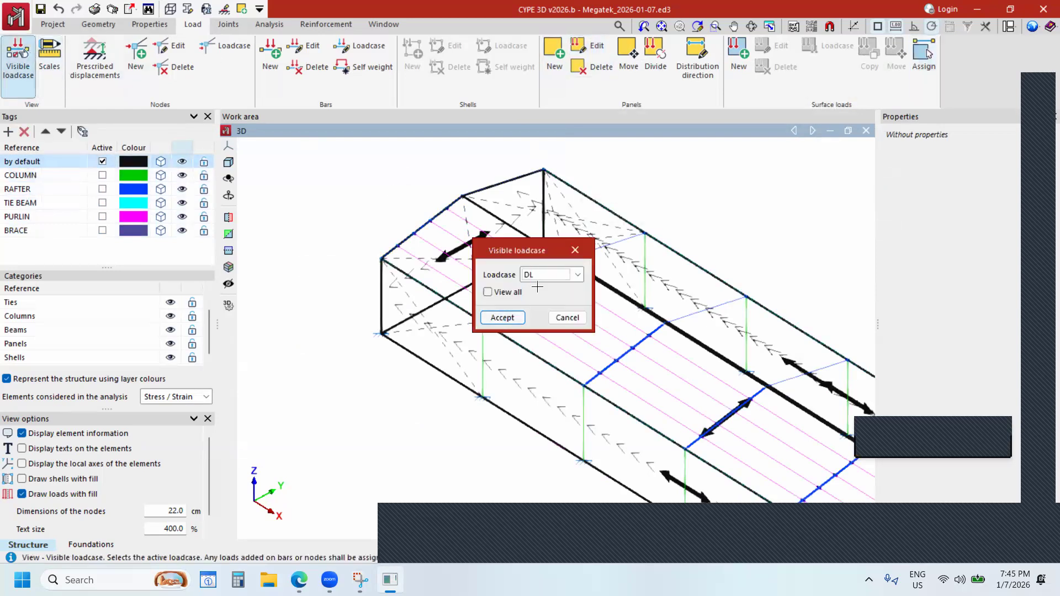
left_click(502, 316)
scroll(490, 259, "up", 2)
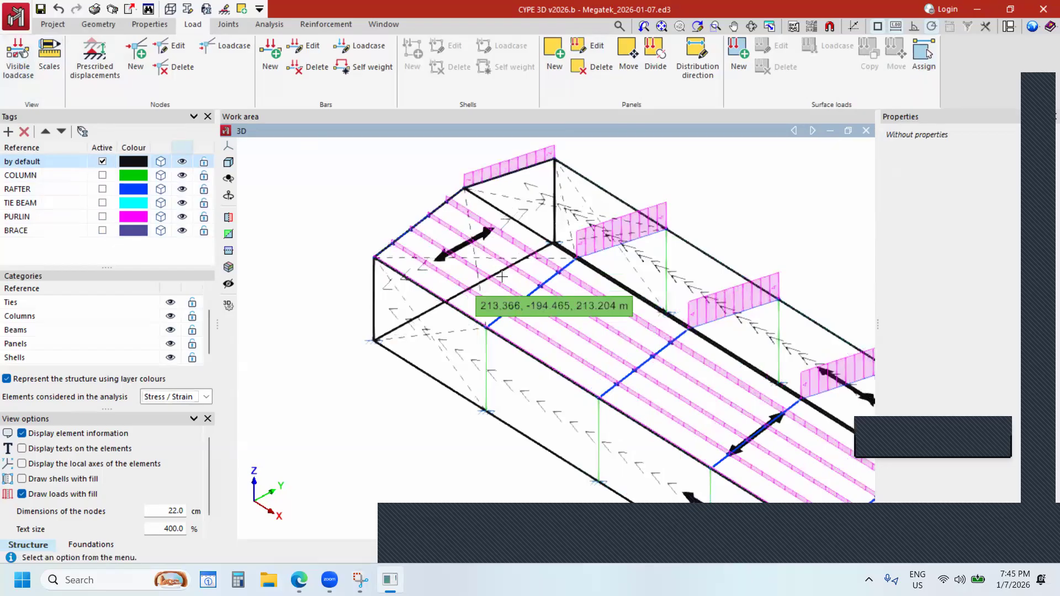
scroll(480, 250, "up", 3)
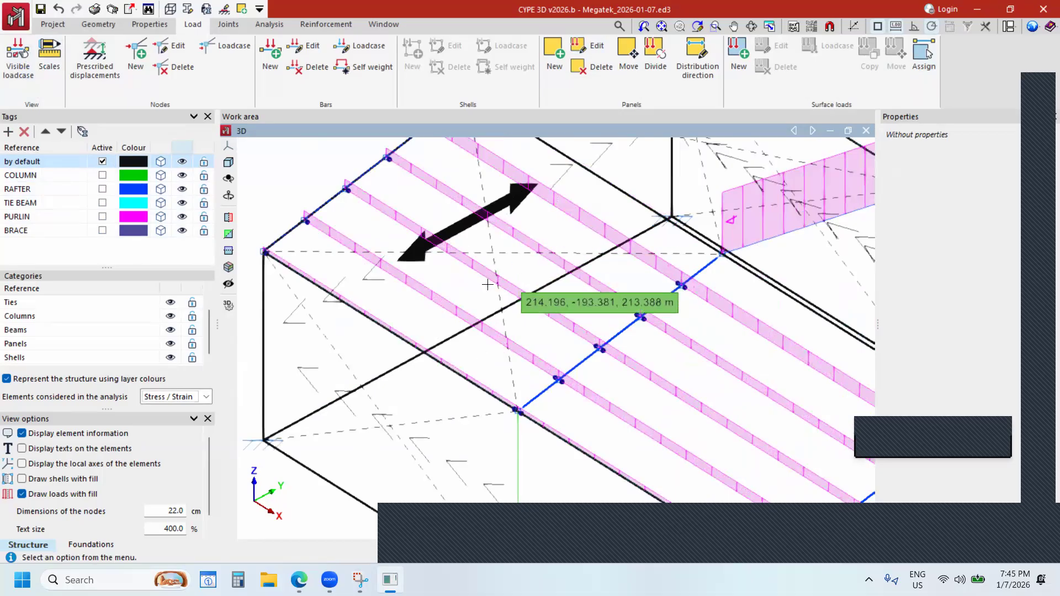
scroll(493, 253, "down", 1)
scroll(493, 252, "down", 4)
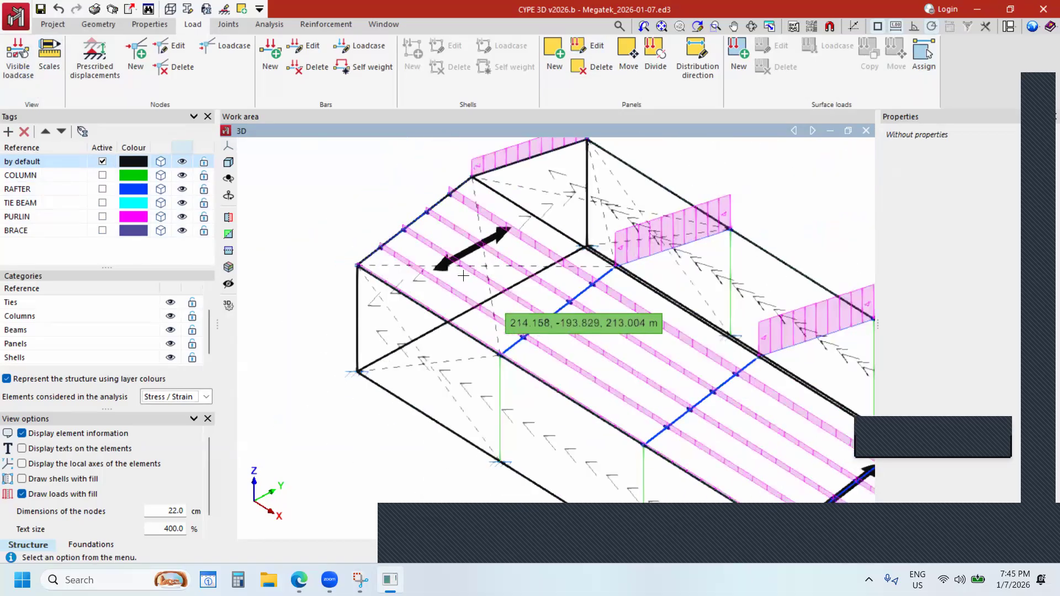
scroll(637, 227, "down", 3)
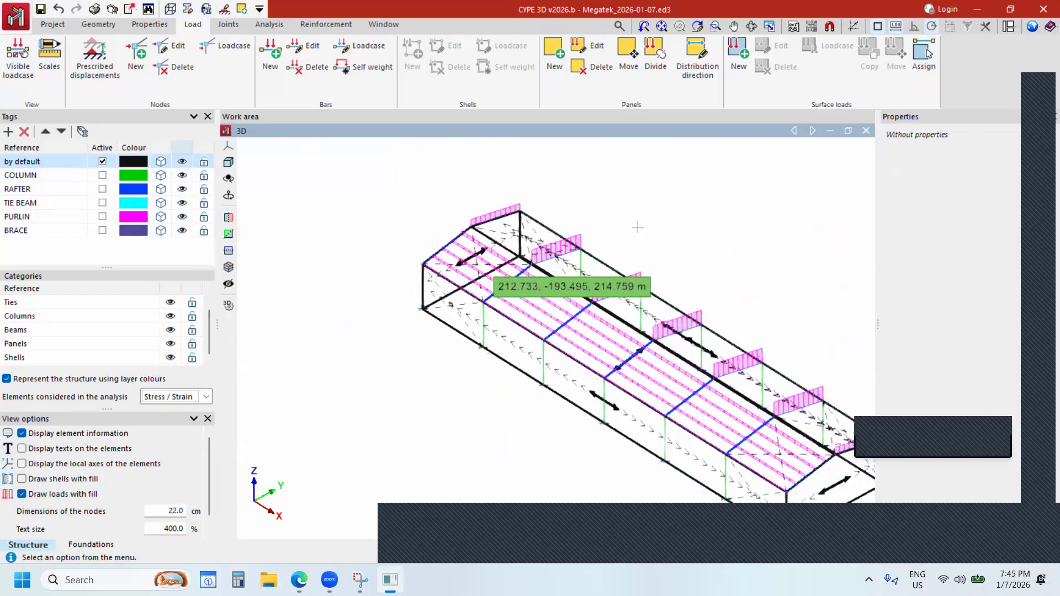
scroll(510, 306, "up", 2)
scroll(265, 502, "down", 2)
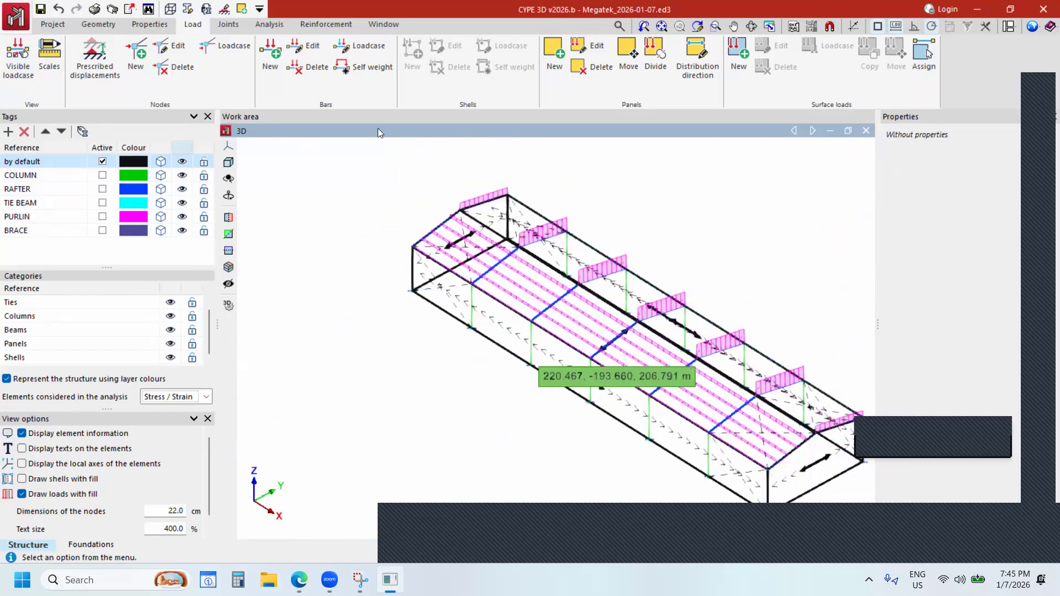
Examine the roof and wall panels in panel editing mode, from the YZ front view and from oblique 3D angles.
left_click(588, 45)
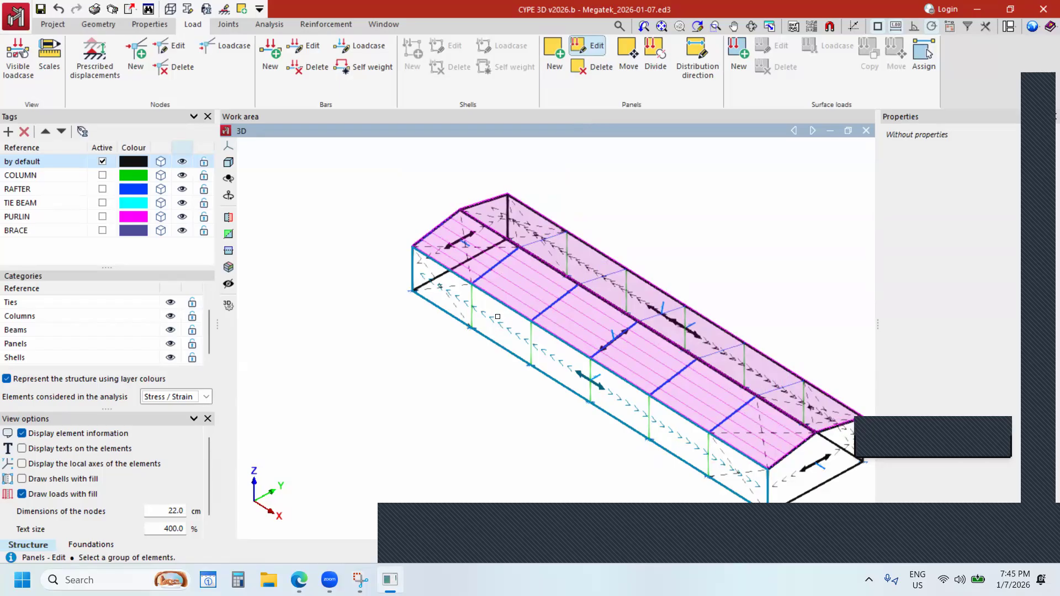
scroll(796, 358, "down", 2)
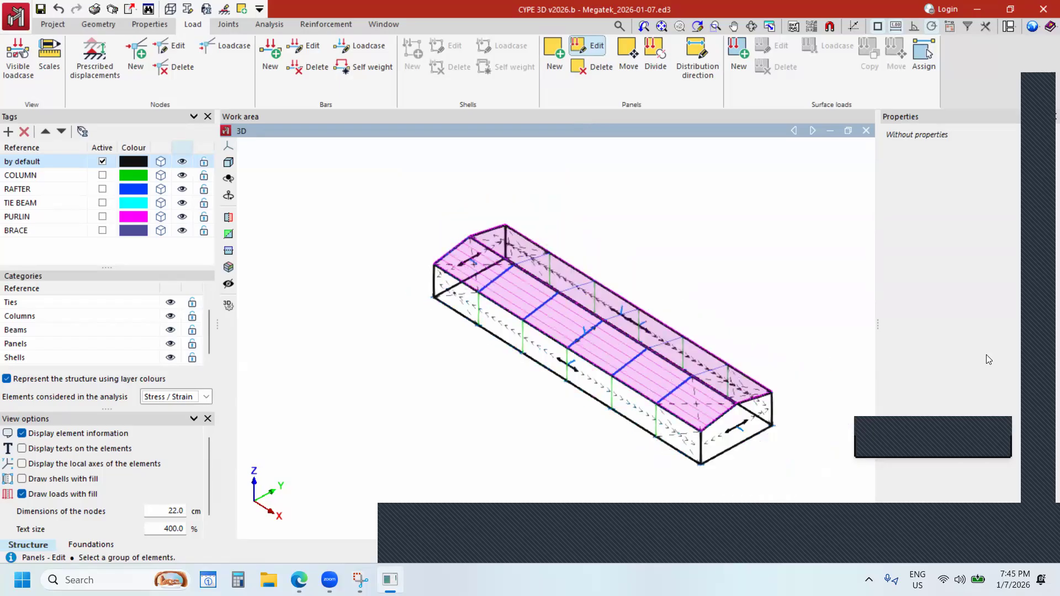
left_click(228, 146)
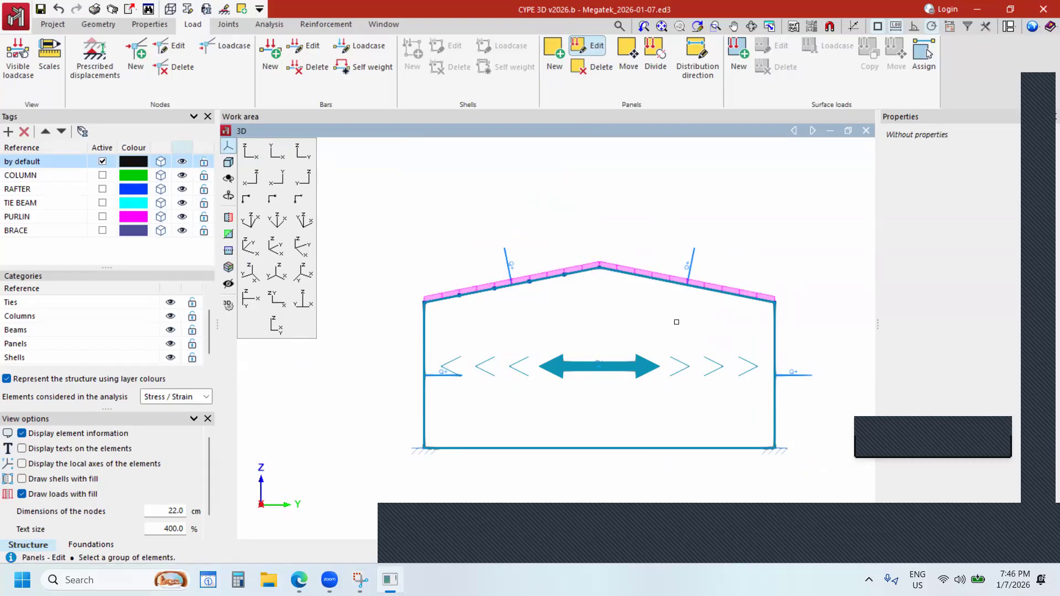
middle_click_drag(718, 347, 744, 387, "shift")
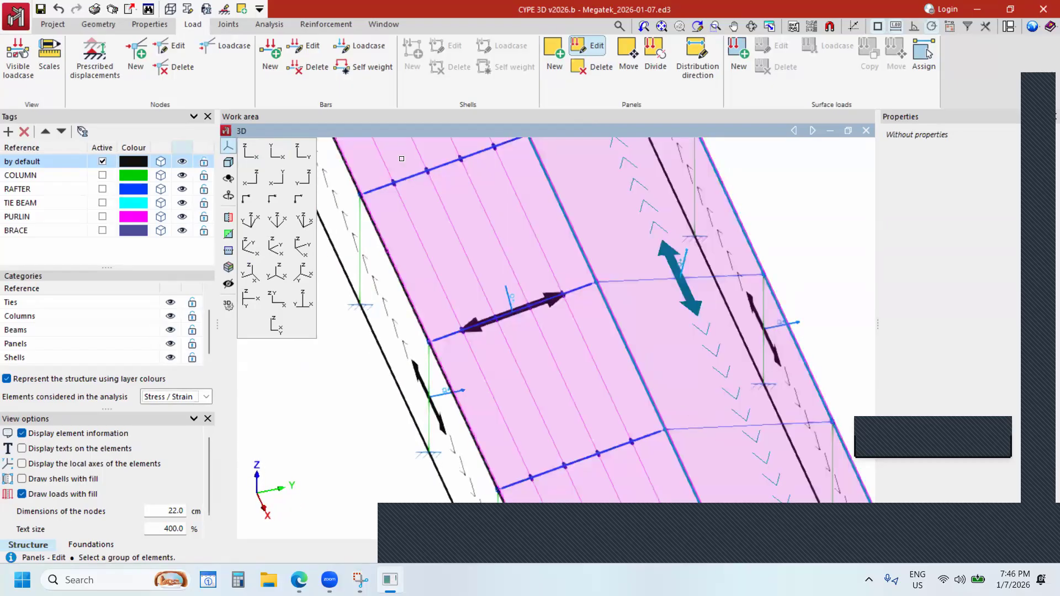
scroll(716, 356, "down", 5)
middle_click_drag(677, 367, 704, 381, "shift")
middle_click_drag(132, 57, 123, 82, "shift")
scroll(473, 348, "up", 1)
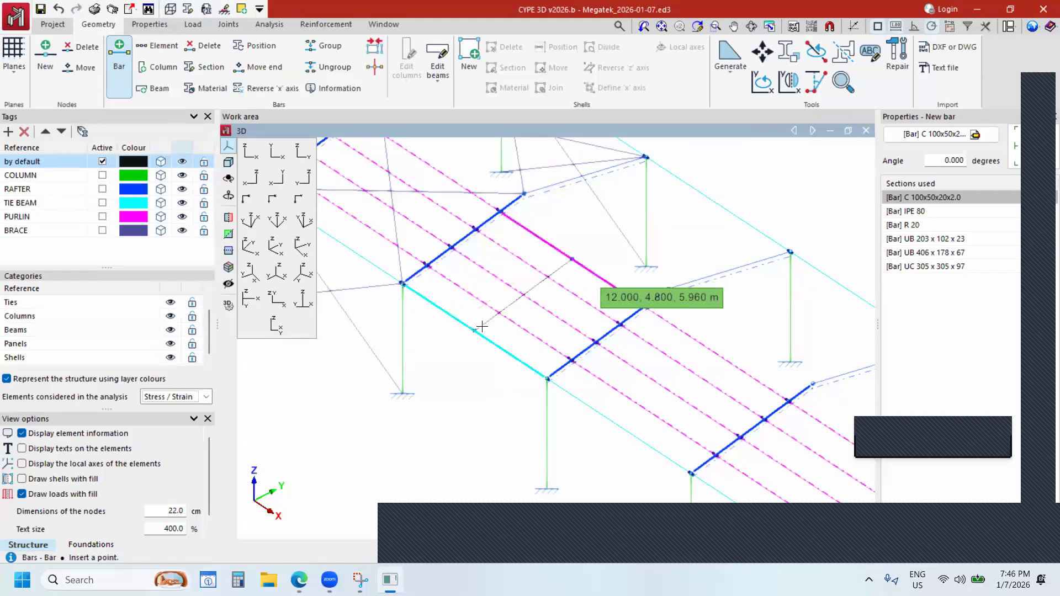
left_click(193, 24)
left_click(17, 69)
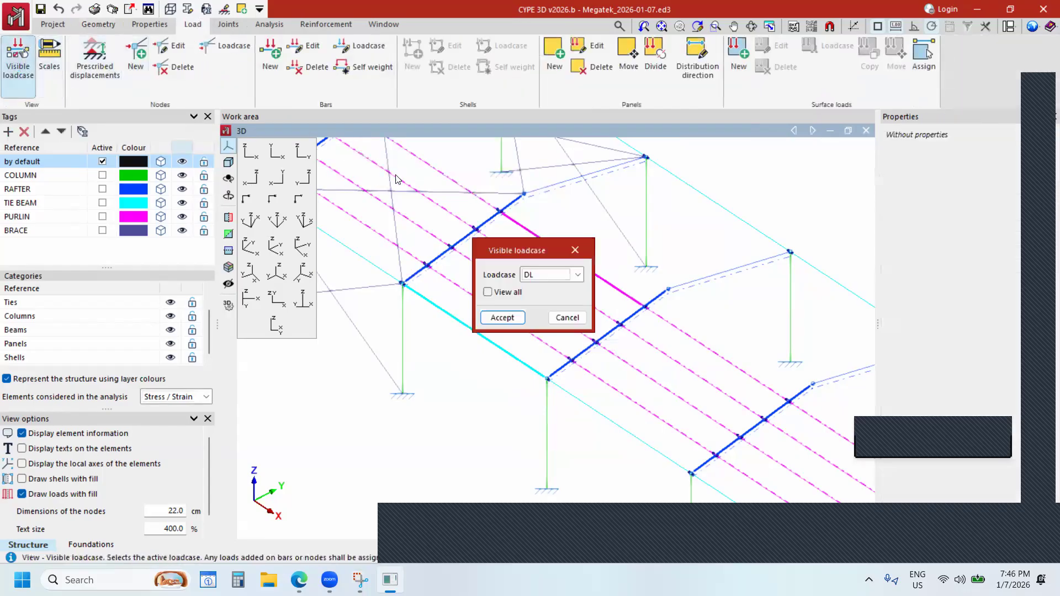
left_click_drag(539, 250, 579, 305)
left_click(672, 308)
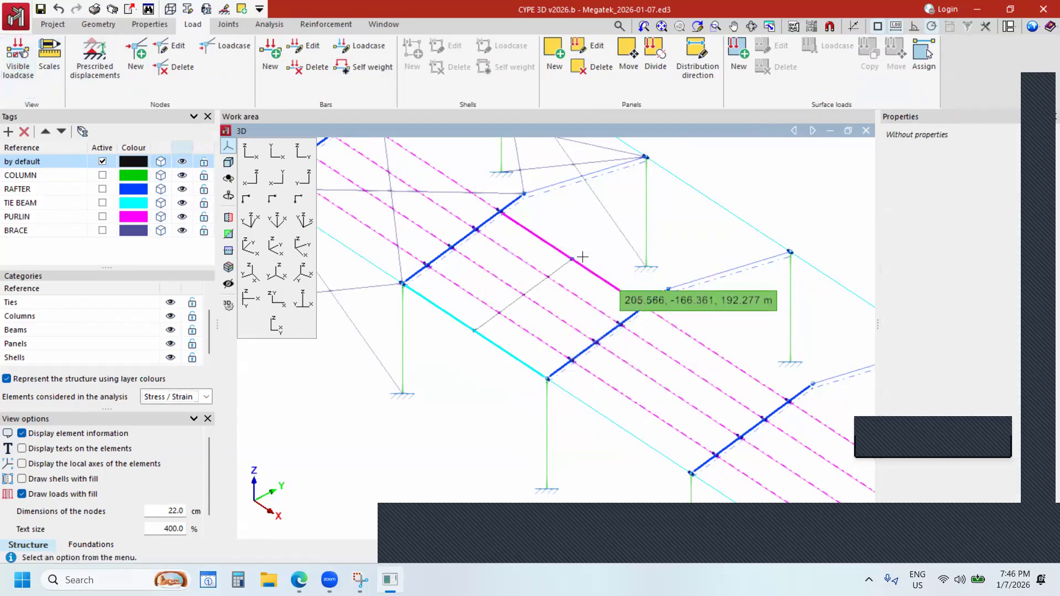
Draw a C 100x50x20x2.0 bar from the uppermost purlin's midpoint in the second bay to the opposite eave tie beam.
left_click(98, 25)
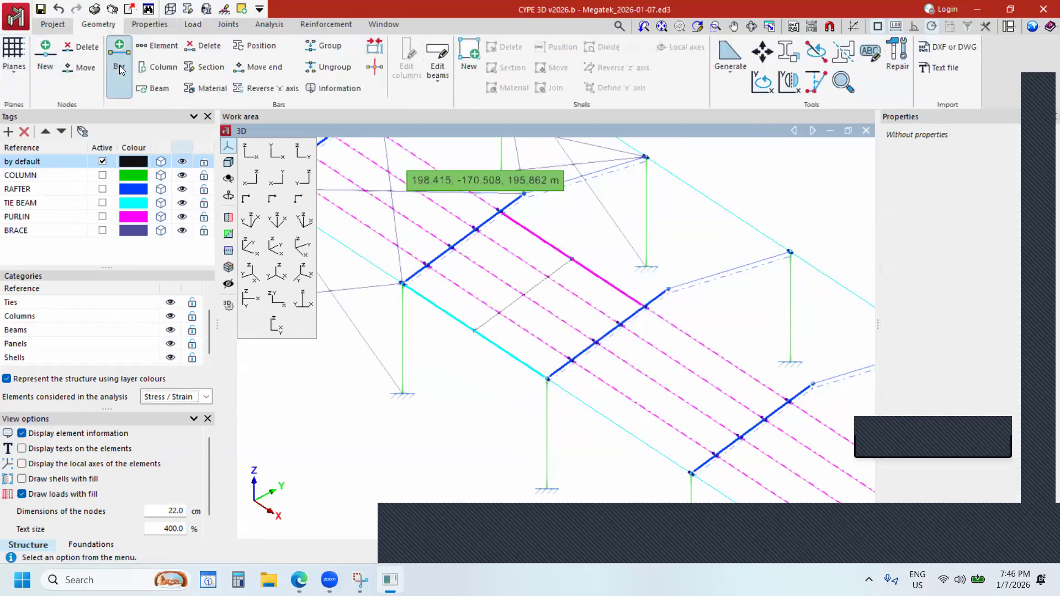
left_click(119, 55)
left_click(572, 259)
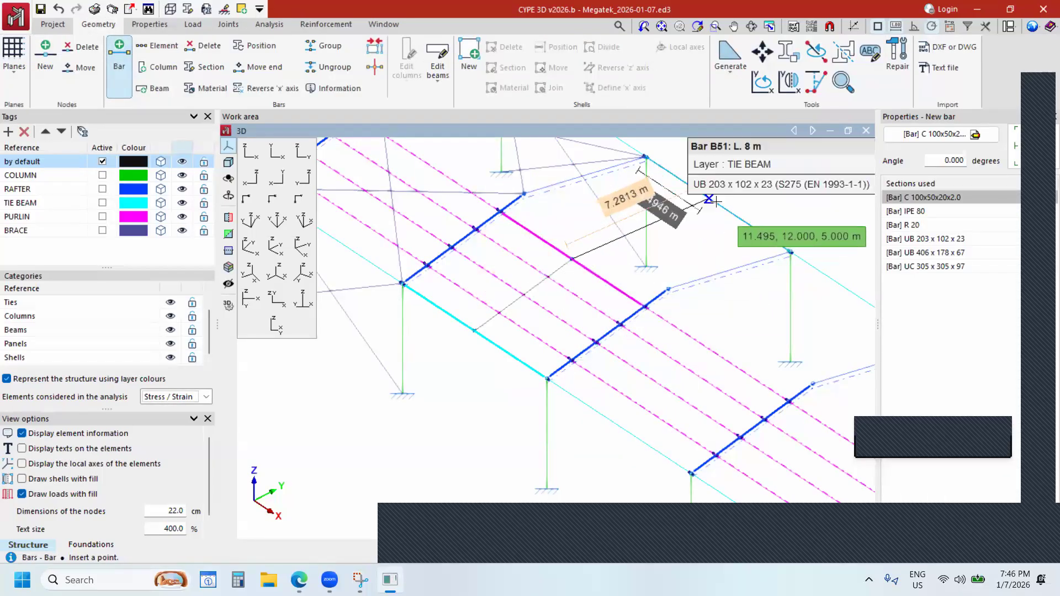
left_click(718, 204)
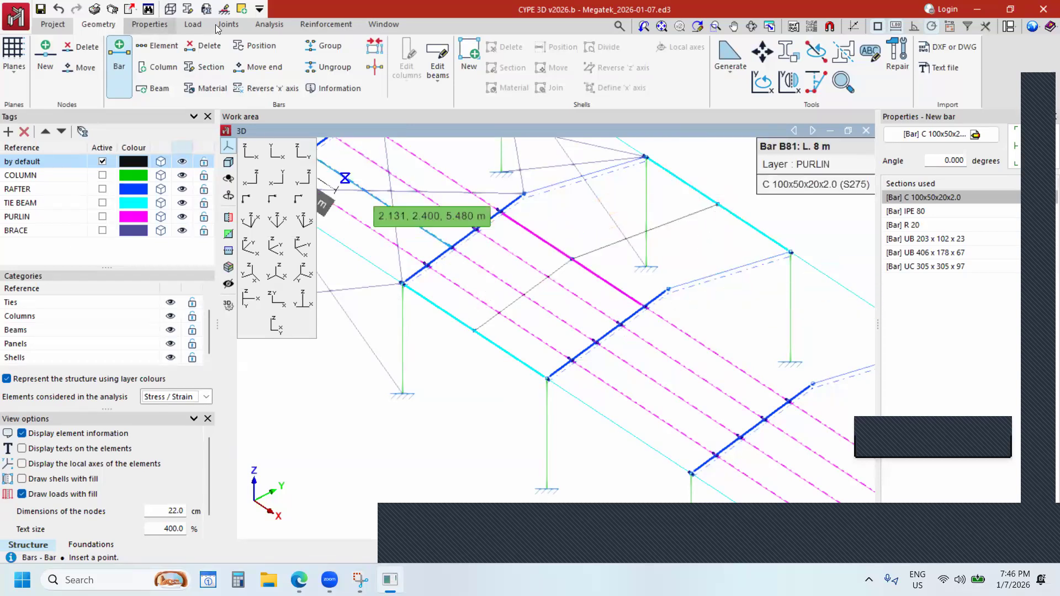
Display the DL loadcase and check the load distribution around the bar added across the second bay.
left_click(192, 24)
left_click(18, 60)
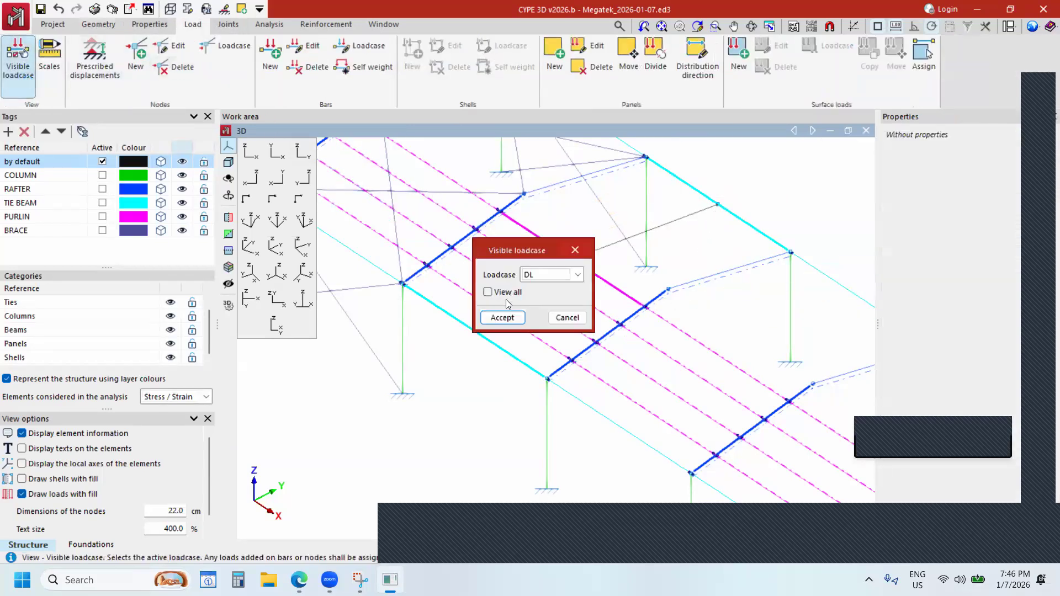
left_click(502, 318)
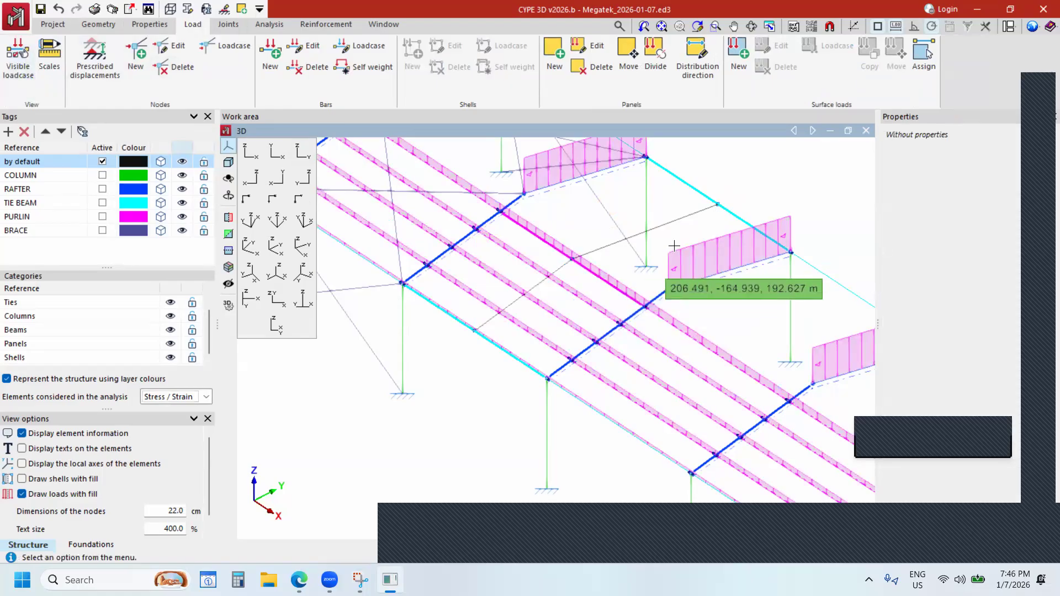
scroll(728, 253, "down", 2)
scroll(712, 276, "up", 3)
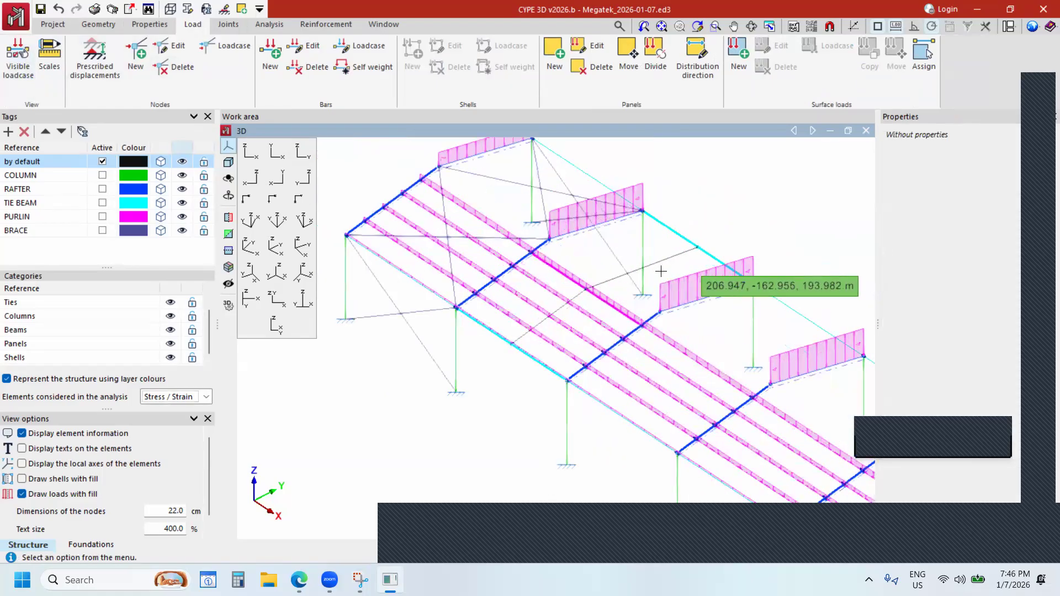
scroll(662, 295, "up", 3)
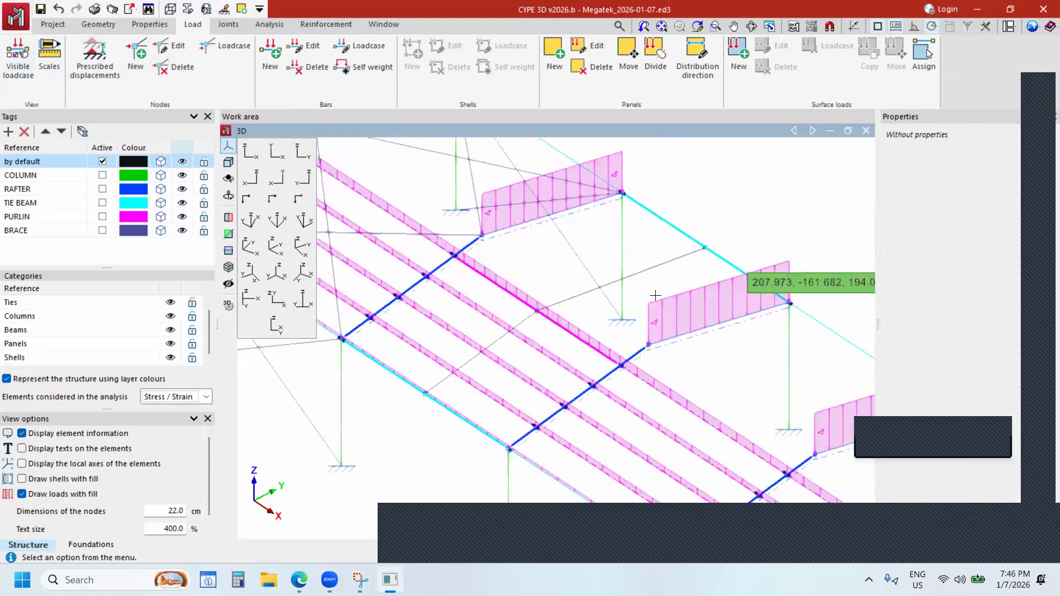
Examine the DL loads from the opposite side of the roof, comparing the added cross bar with the neighbouring rafters and purlins.
middle_click_drag(655, 287, 719, 333, "shift")
scroll(678, 317, "up", 2)
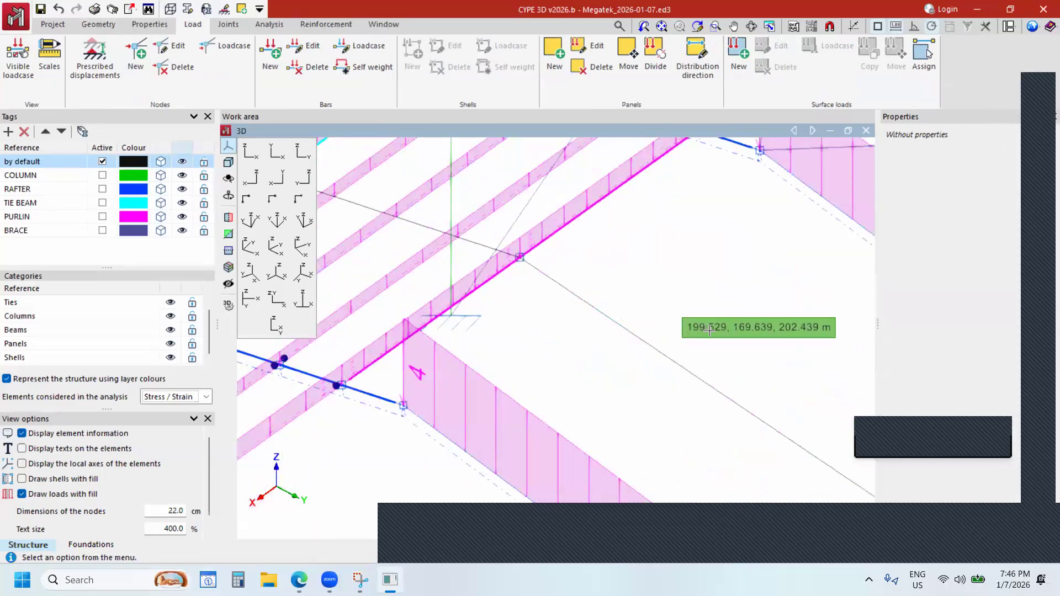
scroll(660, 297, "down", 2)
scroll(747, 351, "down", 3)
scroll(660, 294, "up", 2)
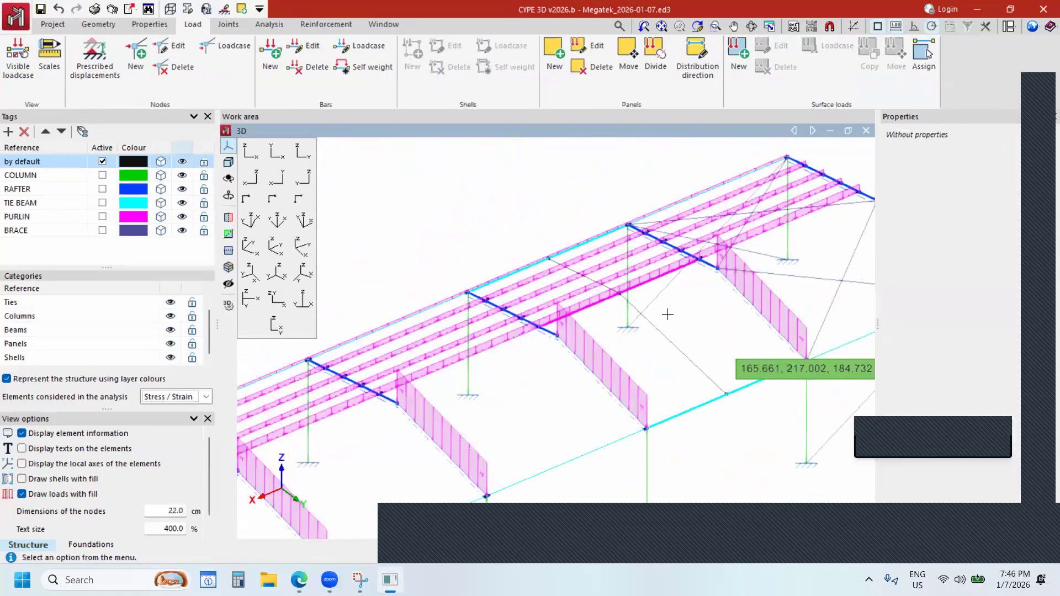
scroll(669, 342, "down", 2)
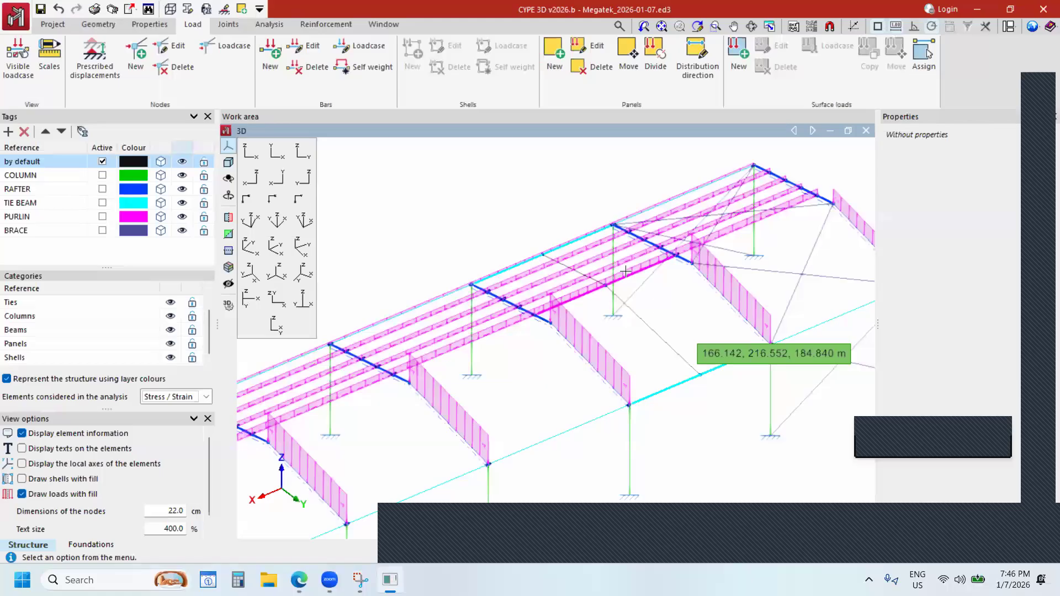
scroll(652, 298, "up", 2)
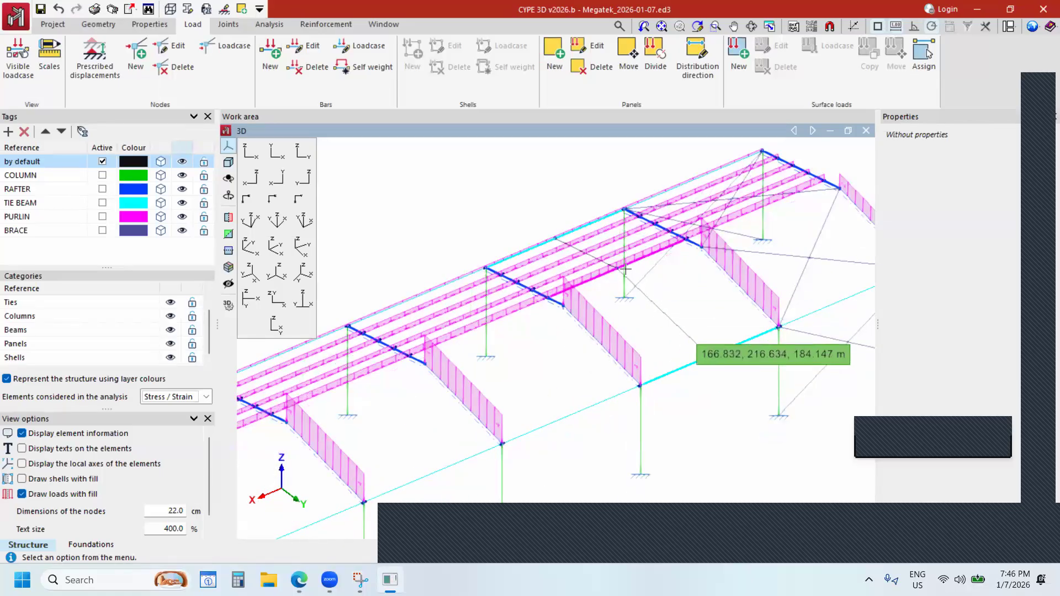
scroll(655, 287, "up", 2)
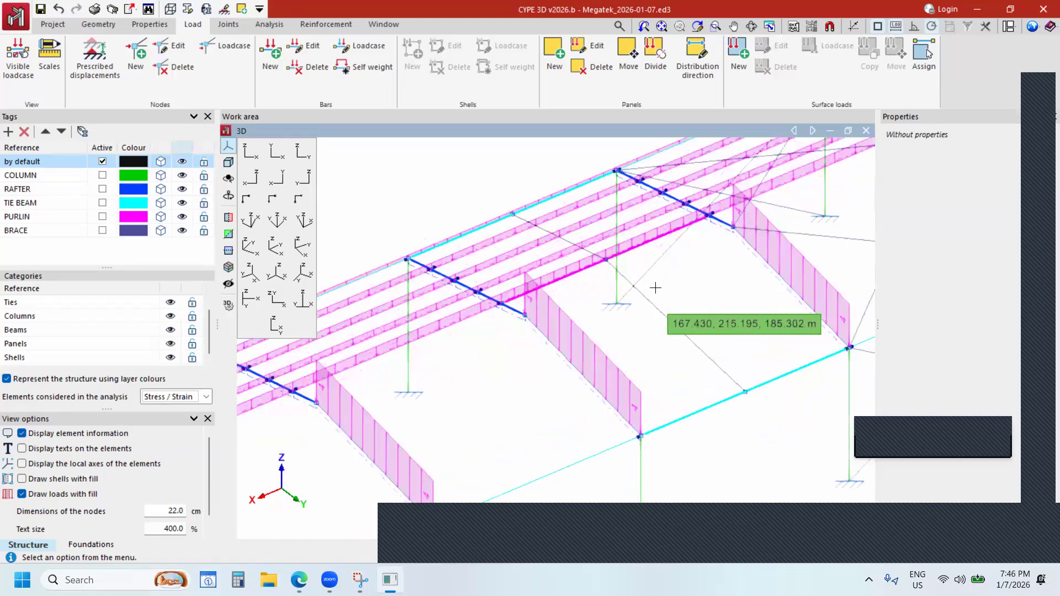
scroll(646, 303, "up", 2)
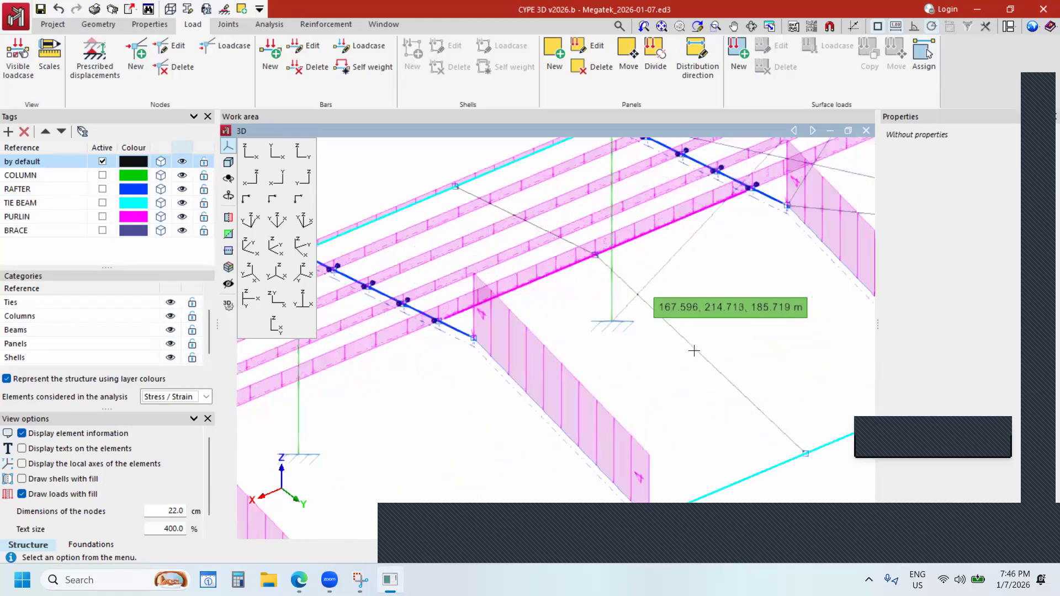
scroll(643, 298, "up", 3)
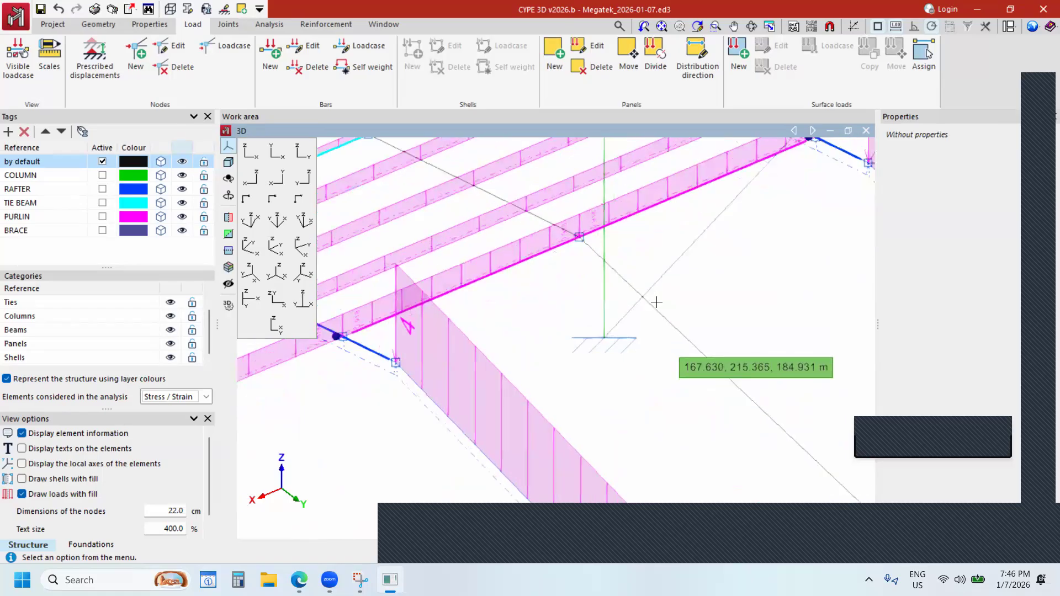
scroll(655, 302, "up", 2)
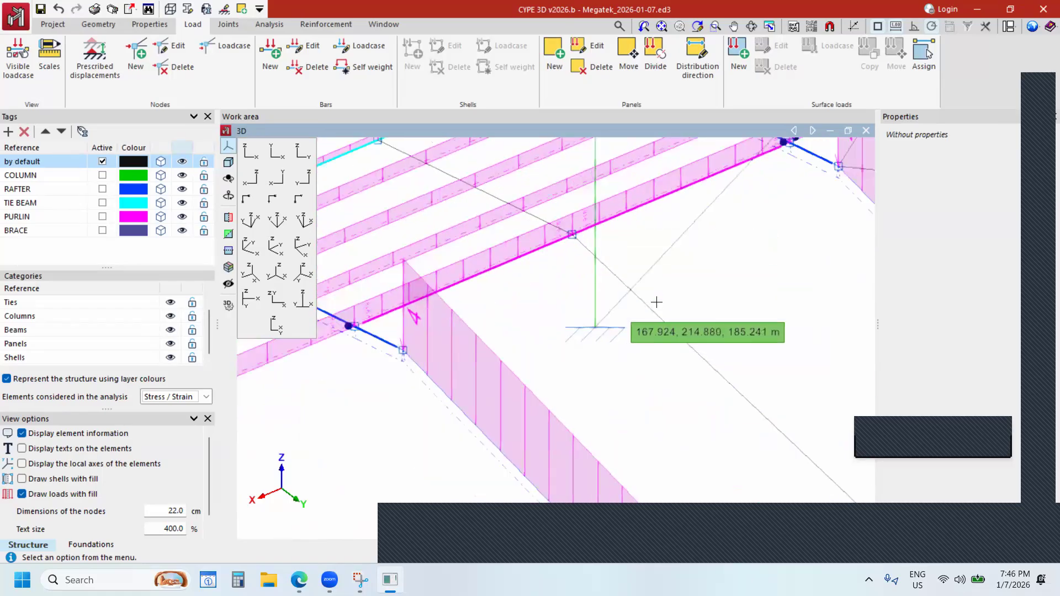
scroll(656, 302, "down", 3)
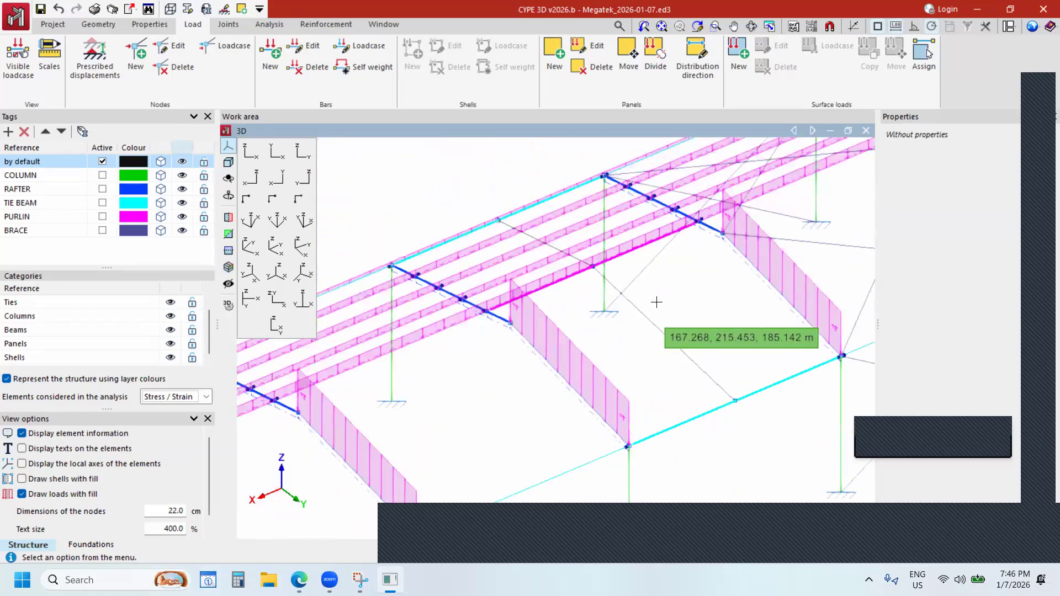
Undo the addition of the cross bar spanning the second bay.
scroll(655, 302, "down", 1)
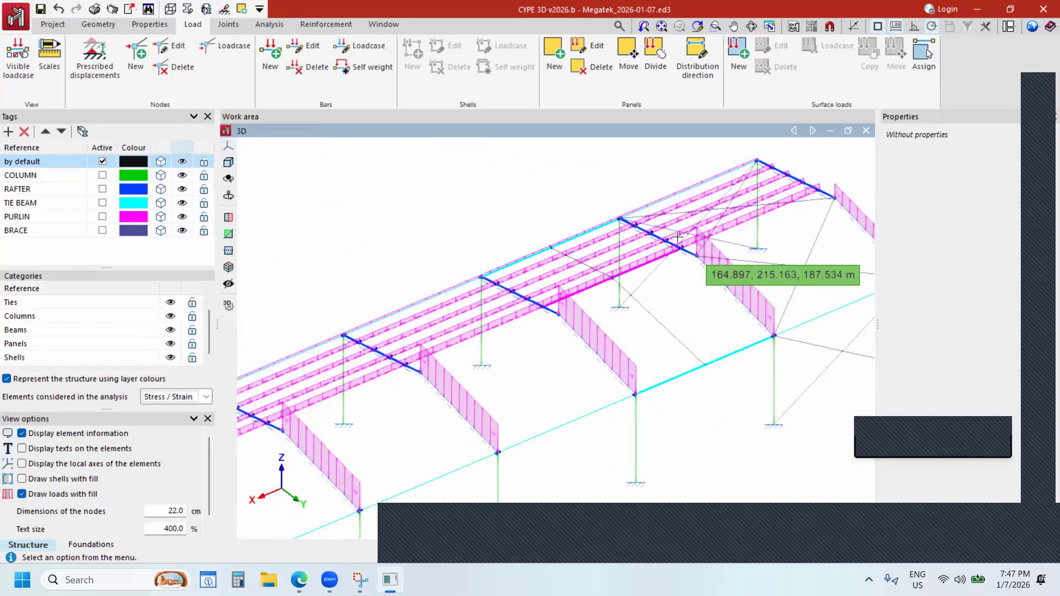
left_click(56, 9)
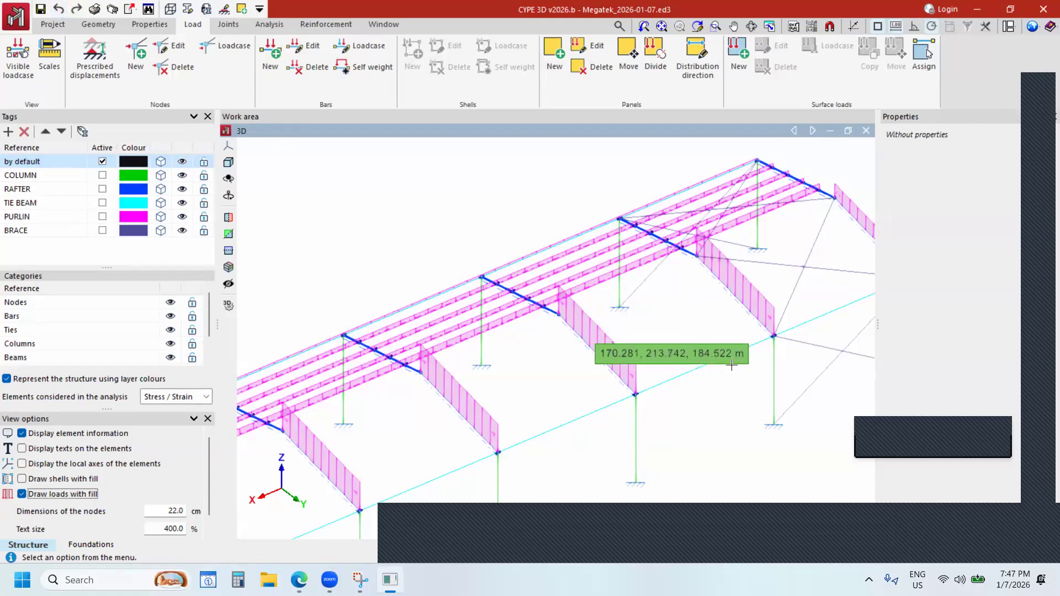
Open the panel loads of the long side wall on the negative-Y side and show its height-varying loads.
scroll(733, 362, "down", 3)
mouse_move(571, 168)
middle_mouse_down("shift")
mouse_move(604, 166)
mouse_move(617, 183)
mouse_move(402, 282)
mouse_move(607, 20)
mouse_move(596, 52)
middle_mouse_up("shift")
middle_click_drag(474, 331, 402, 346, "shift")
scroll(745, 369, "down", 2)
left_click(588, 46)
scroll(616, 355, "up", 2)
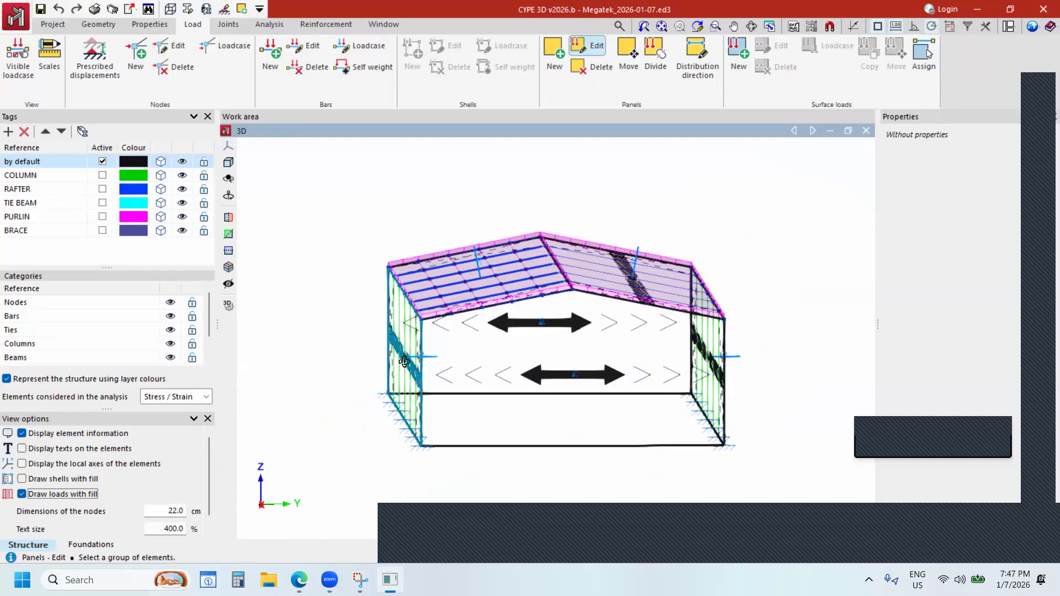
scroll(411, 364, "up", 5)
scroll(412, 364, "down", 5)
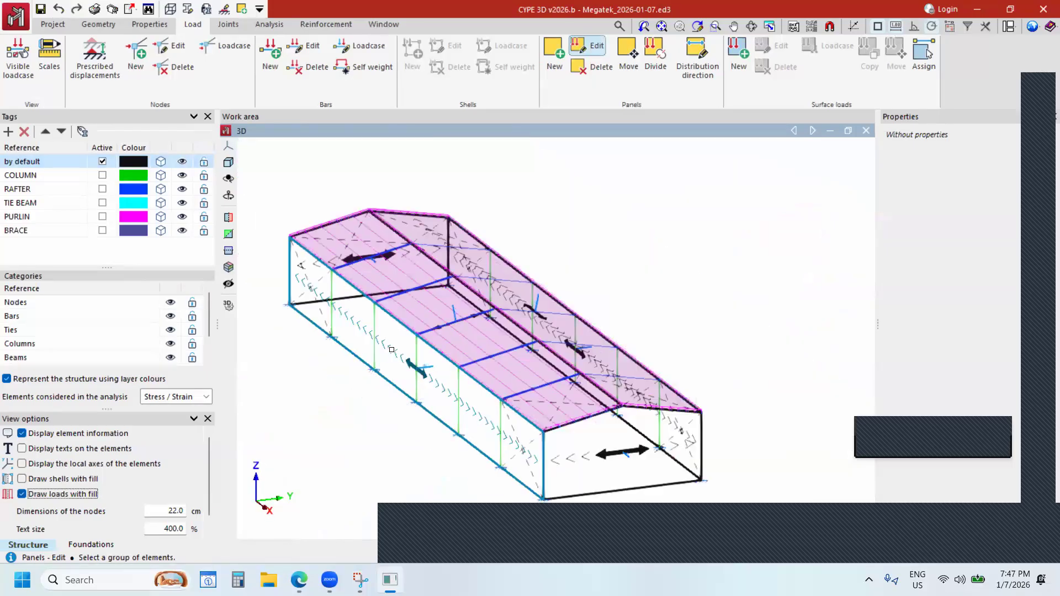
left_click(391, 347)
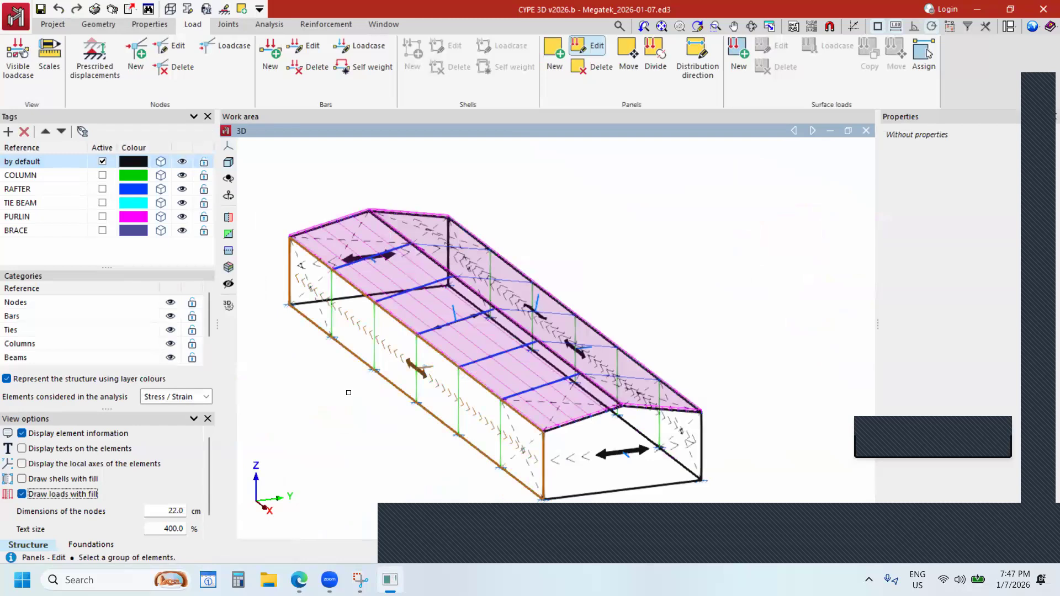
right_click(390, 353)
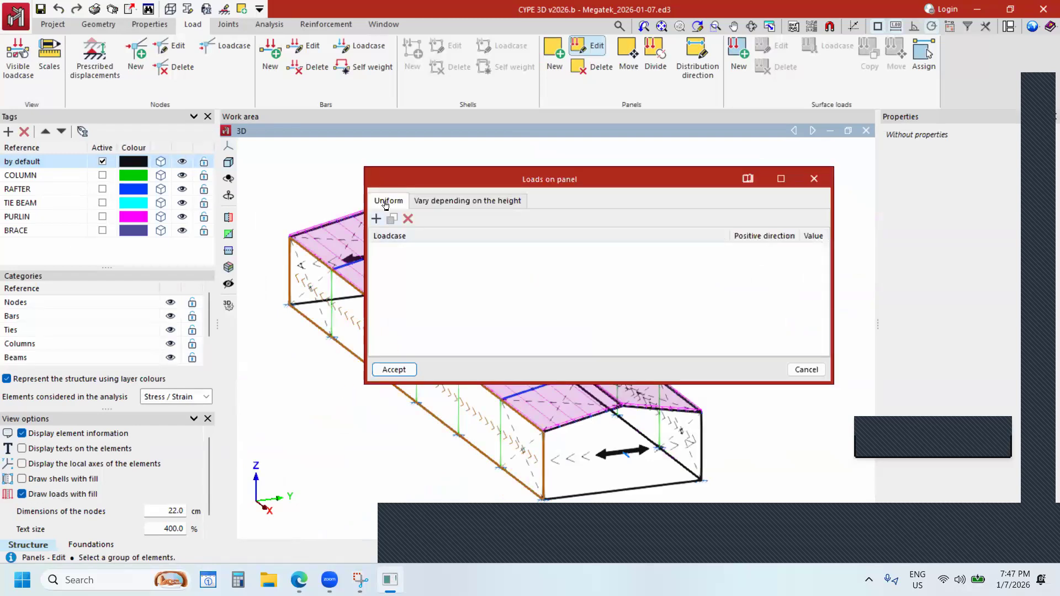
left_click(442, 202)
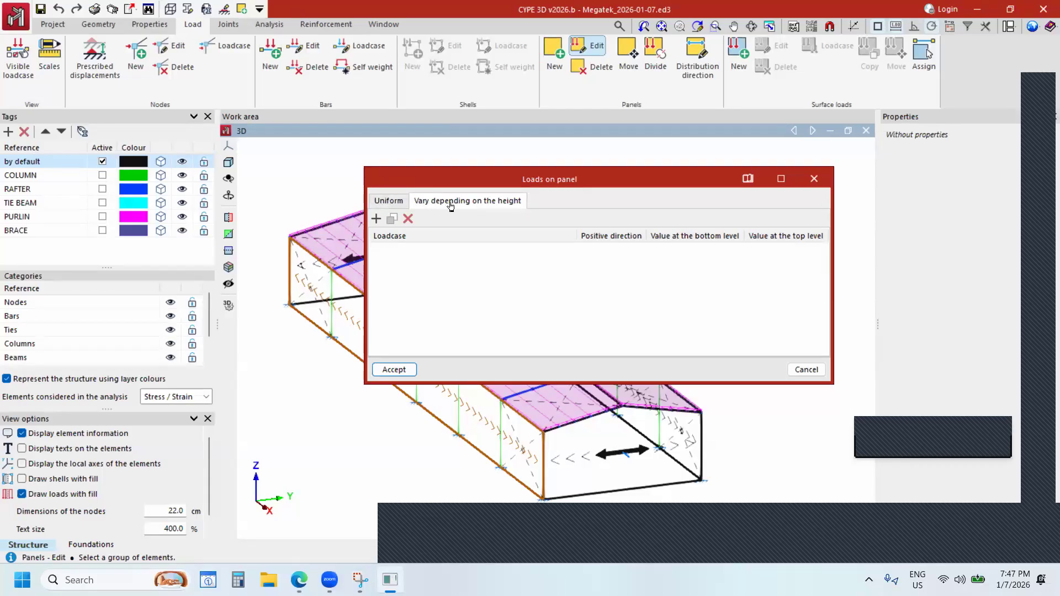
Add a height-varying load to the side wall panel and assign it to the W+y loadcase.
left_click(376, 218)
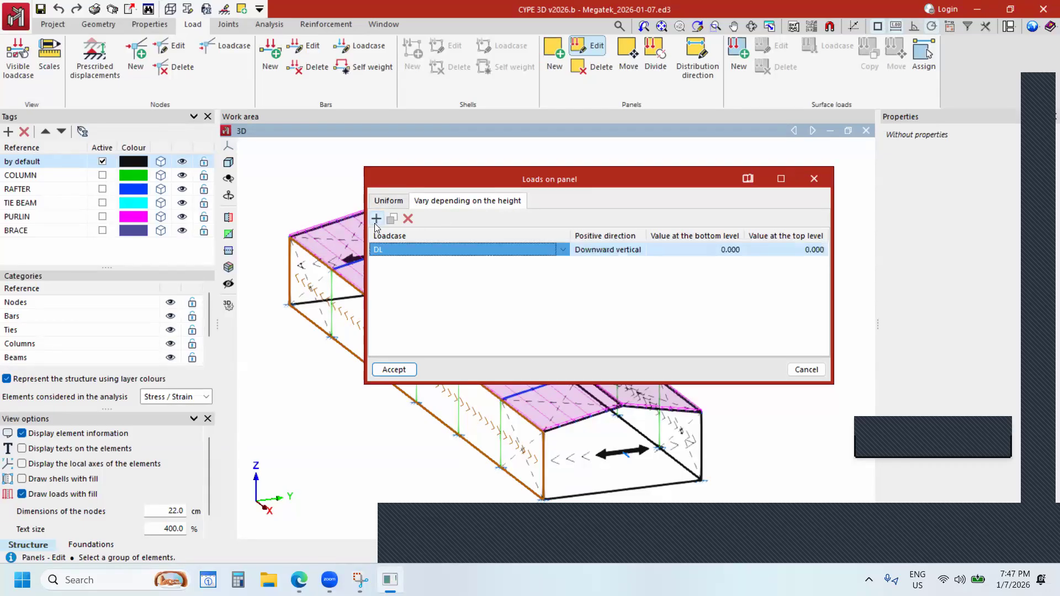
left_click(556, 252)
left_click(552, 252)
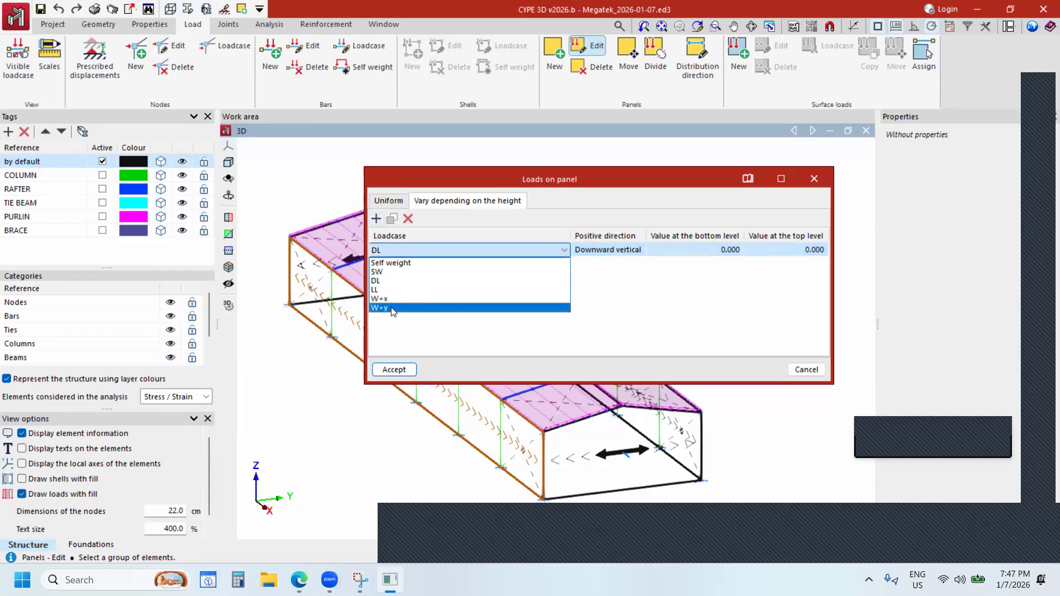
left_click(394, 307)
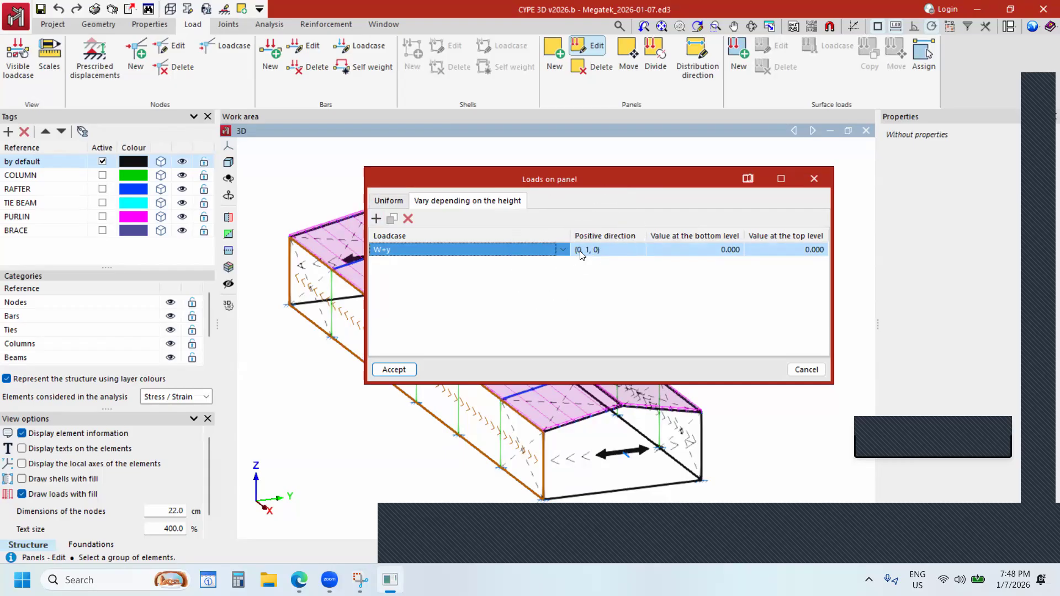
left_click(595, 254)
key("ctrl")
key("ctrl")
key("ctrl")
key("ctrl")
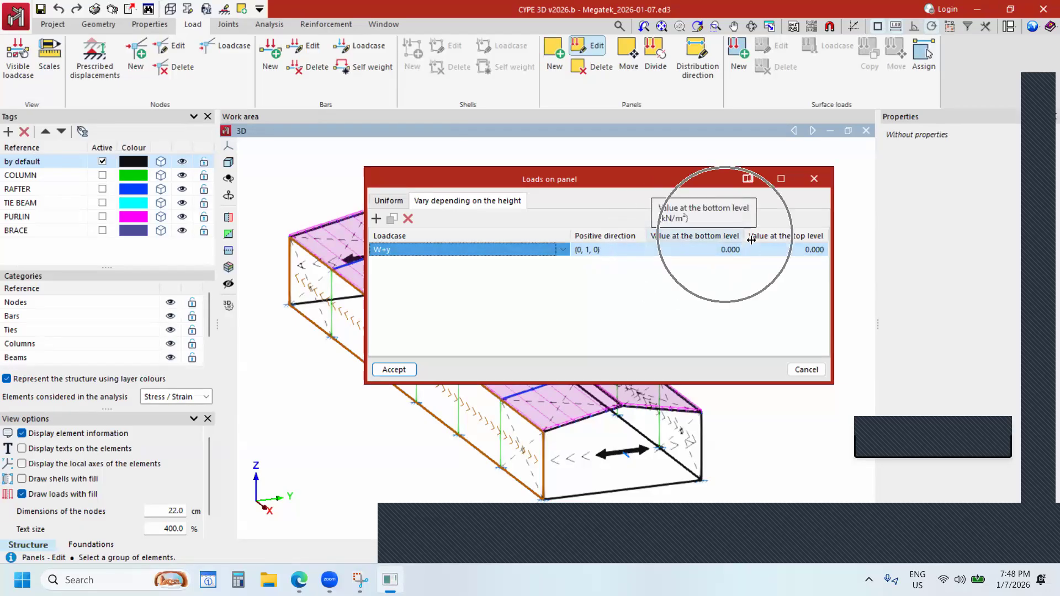
key("ctrl")
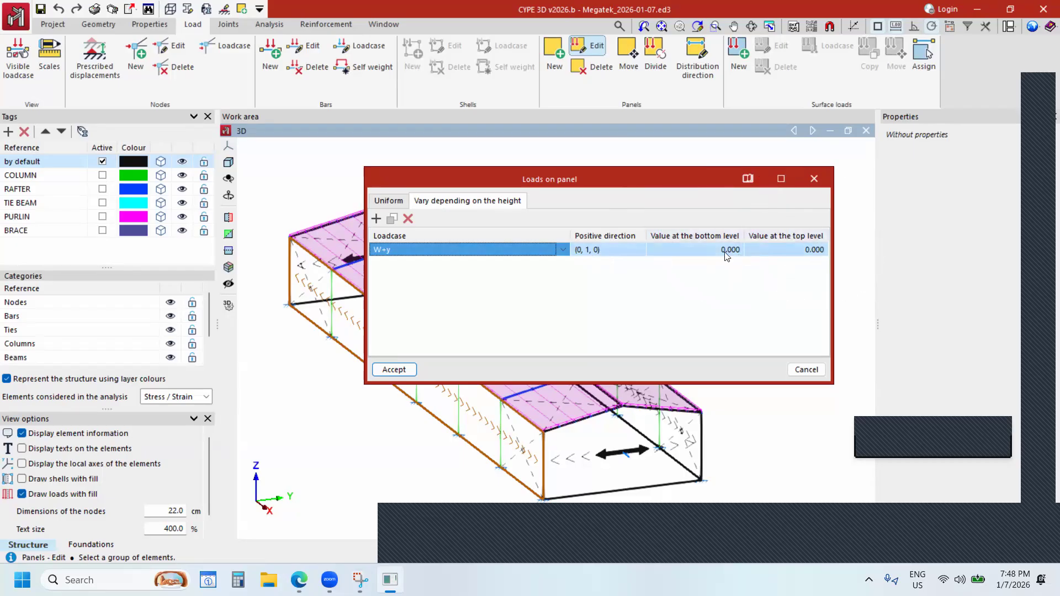
Set the wall's W+y load to 0.1 kN/m² at the bottom level and 0.65 kN/m² at the top level.
left_click(725, 252)
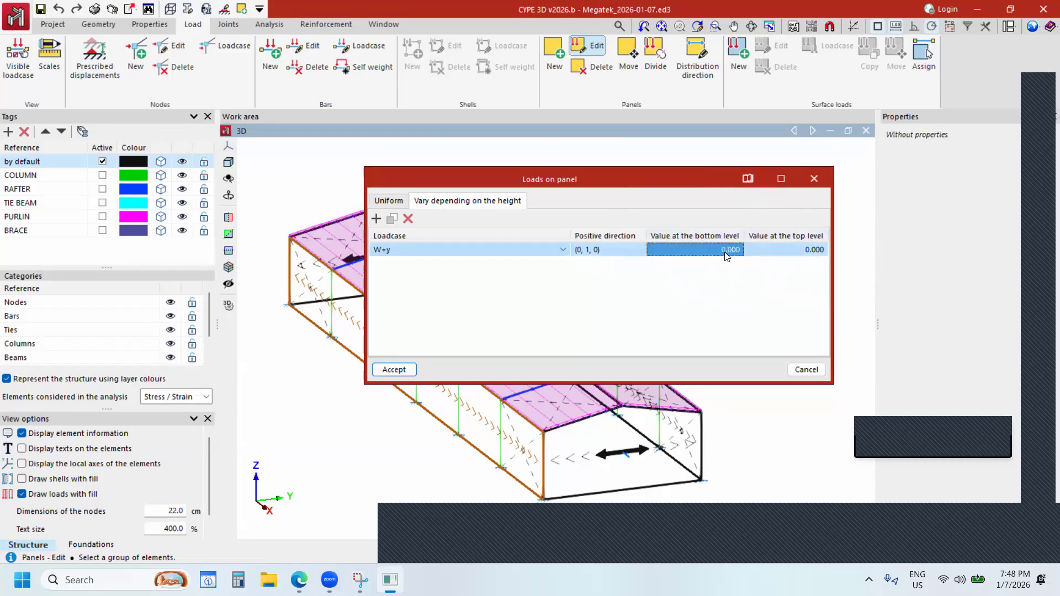
type(".")
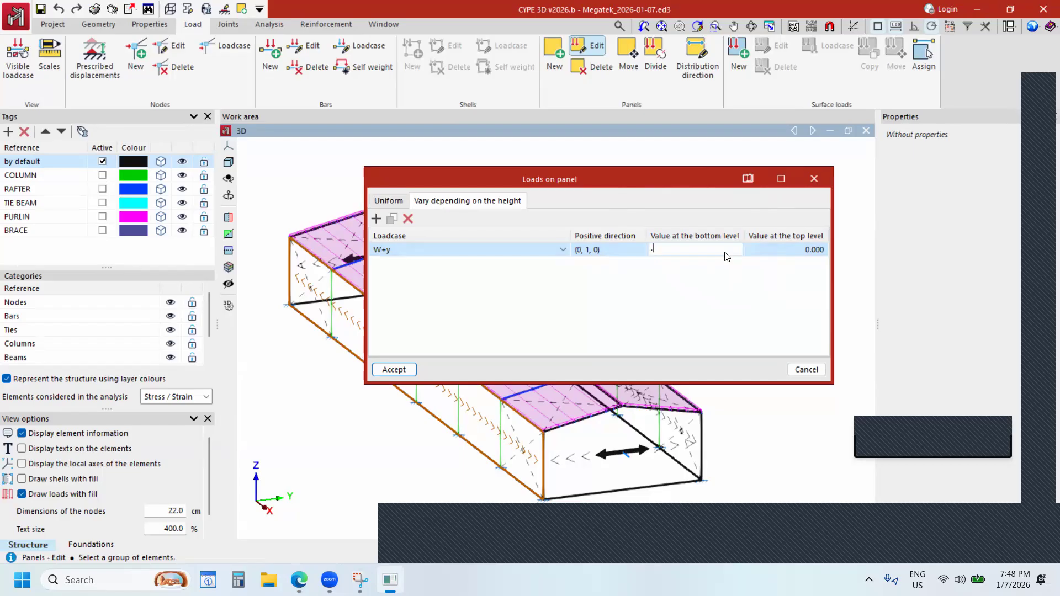
type("1")
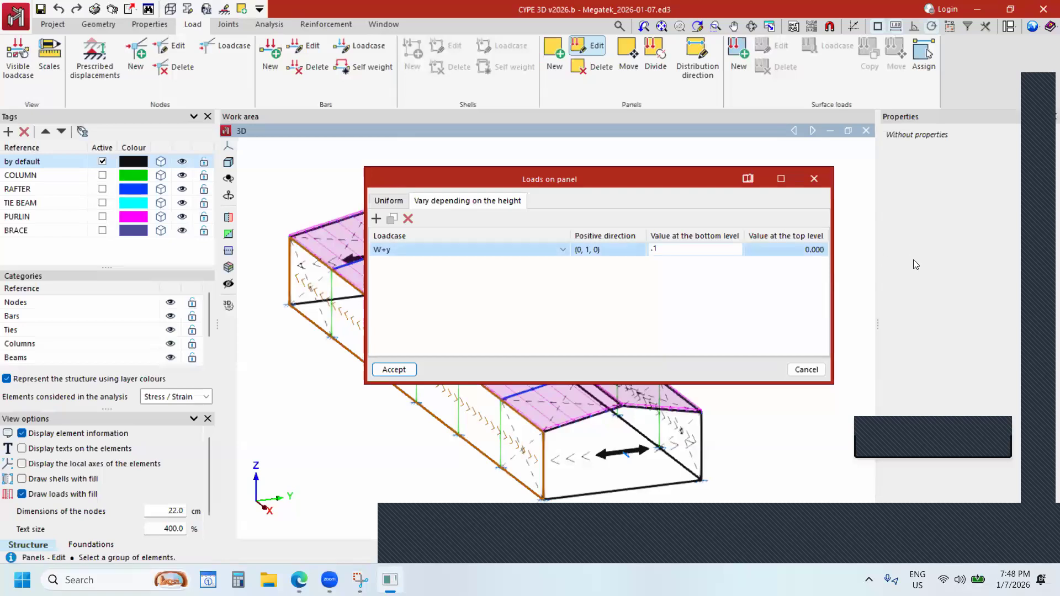
key("Tab")
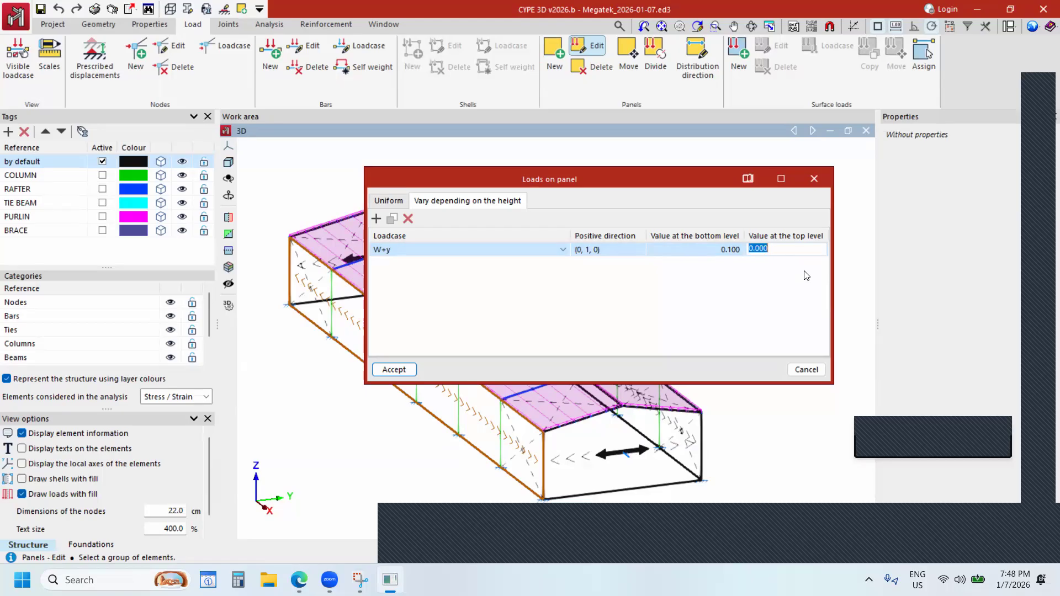
type(".65")
left_click(781, 277)
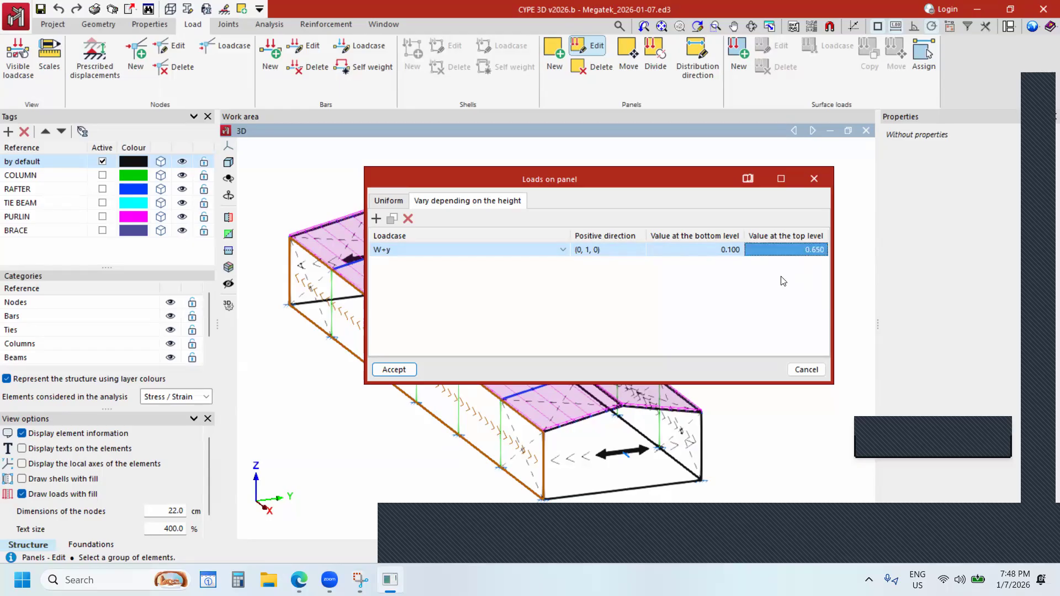
left_click(394, 369)
Add a height-varying load in the W+y loadcase to the opposite long side wall panel.
scroll(312, 293, "up", 5)
scroll(312, 293, "down", 6)
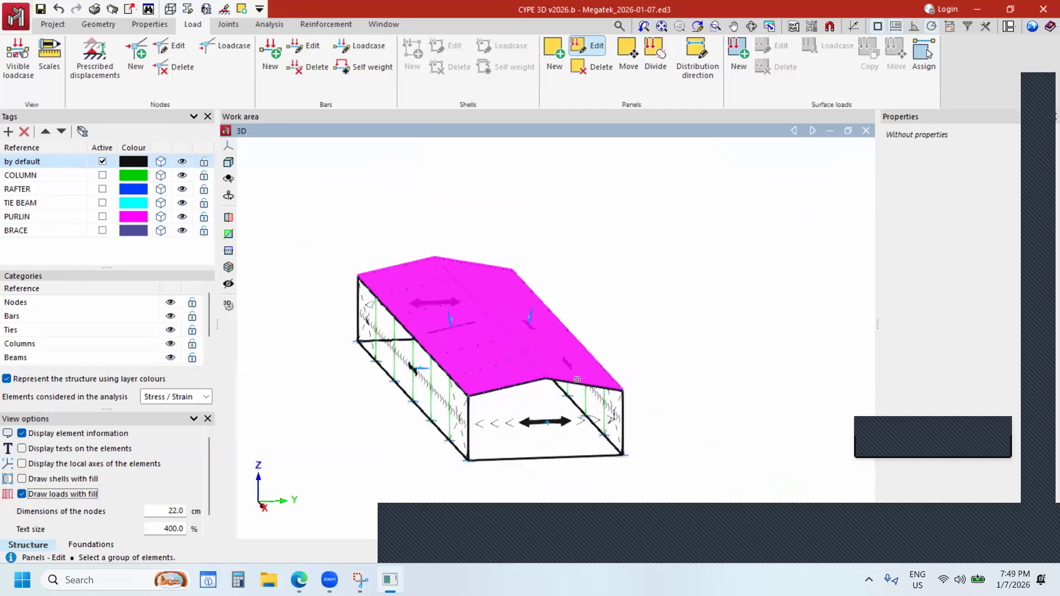
scroll(577, 379, "up", 5)
left_click(582, 350)
right_click(762, 290)
left_click(437, 207)
left_click(377, 219)
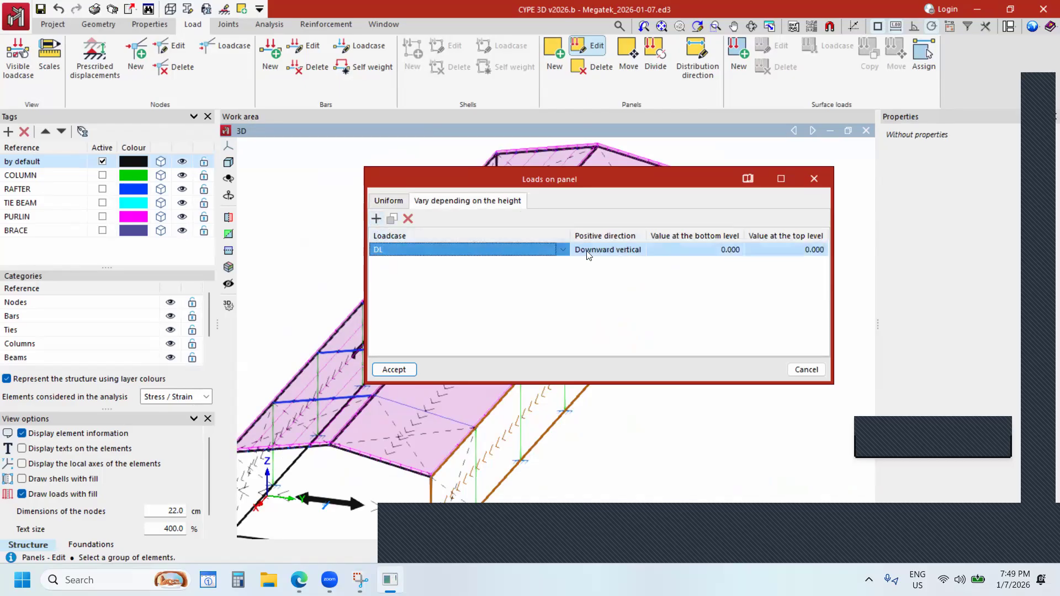
left_click(564, 251)
left_click(412, 302)
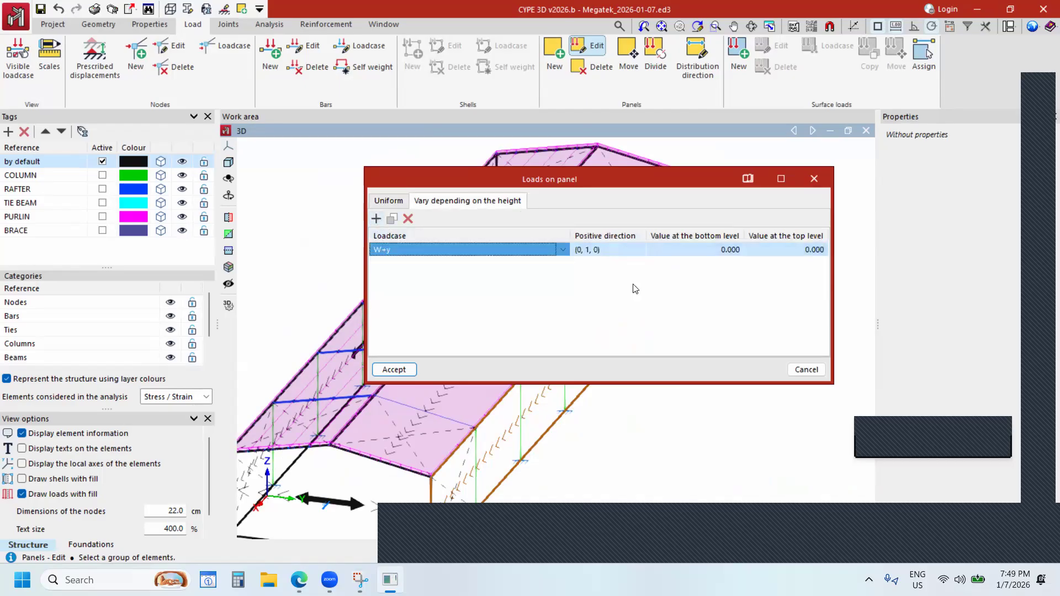
Set the opposite wall's W+y load to 0.1 kN/m² at the bottom level and 0.3 kN/m² at the top level.
left_click(724, 256)
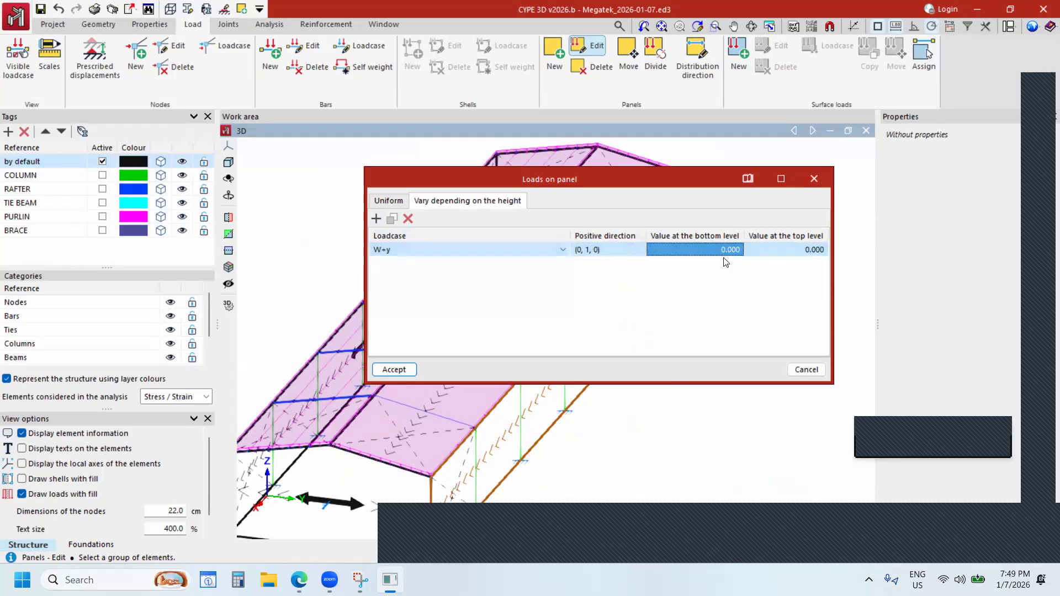
type("0.1")
left_click(786, 258)
left_click(787, 257)
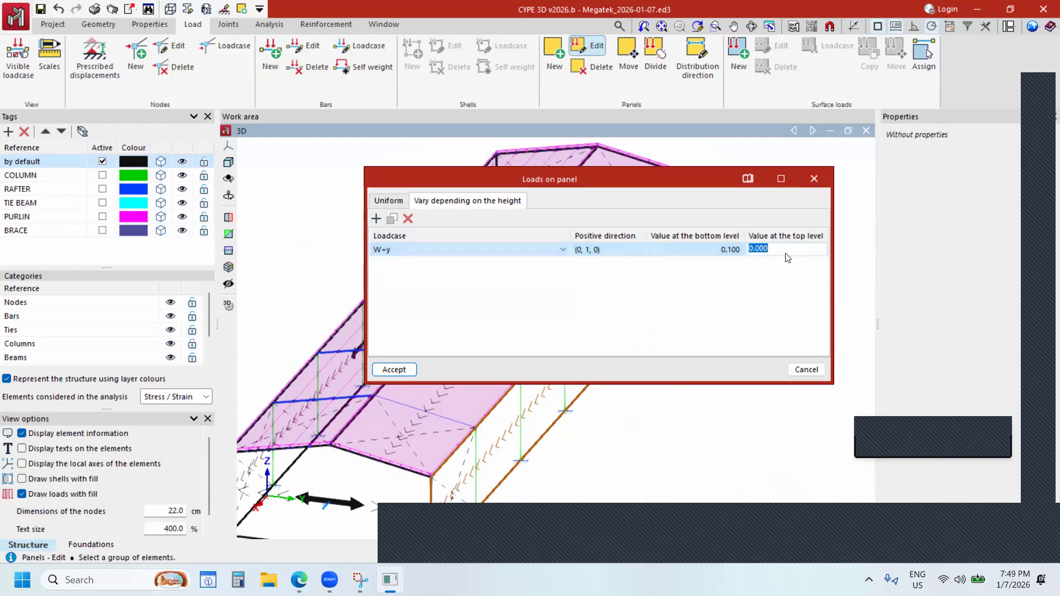
type("-")
key("Return")
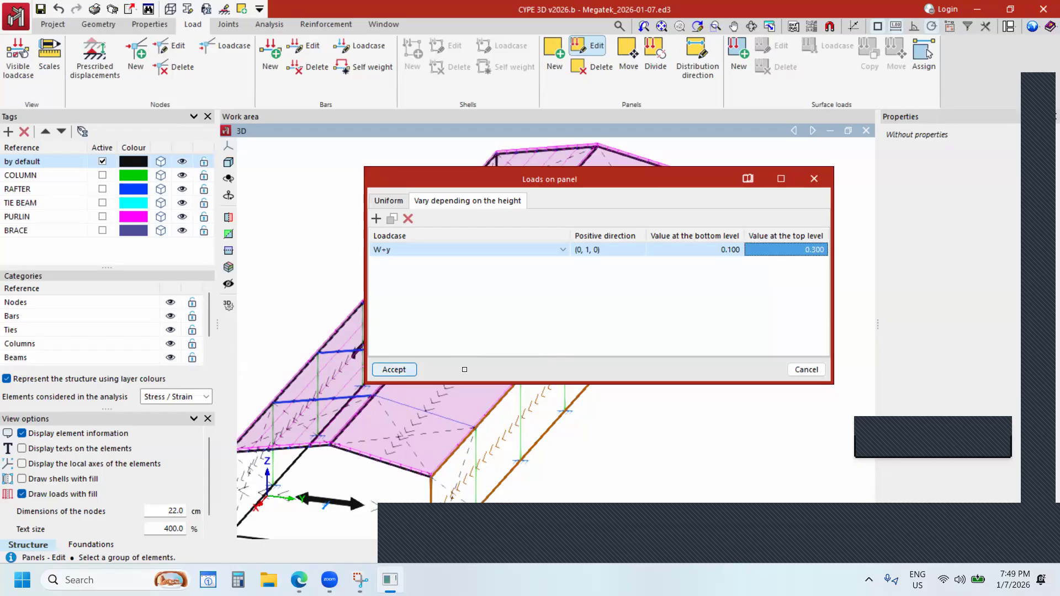
left_click(394, 369)
Make W+y the visible loadcase in place of DL.
scroll(722, 335, "down", 2)
middle_click_drag(637, 390, 726, 361, "shift")
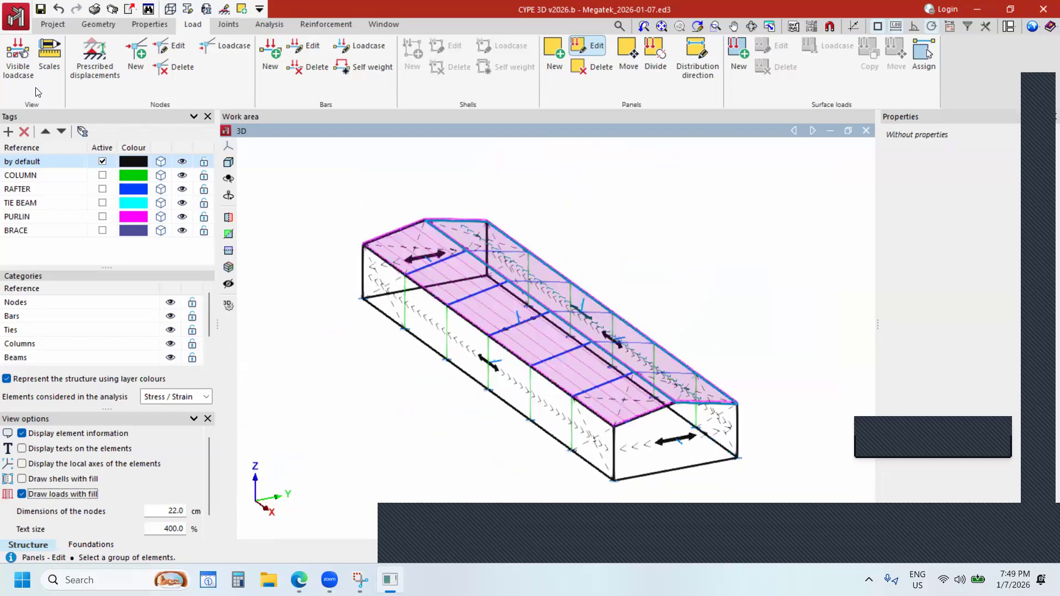
left_click(20, 71)
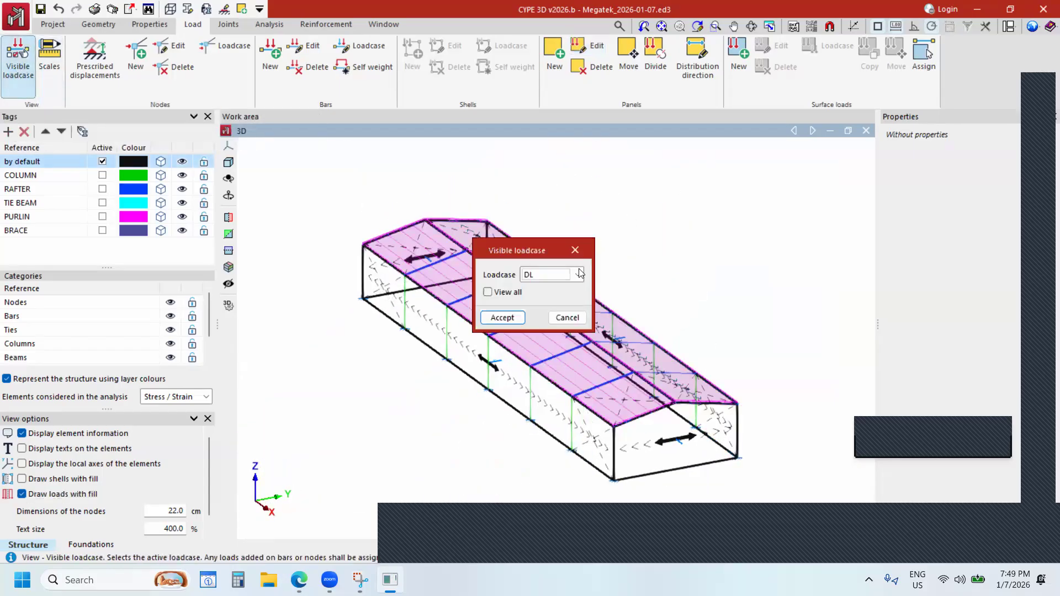
left_click(574, 274)
left_click(533, 345)
left_click(502, 318)
Examine the W+y load distribution on the columns of both side walls from several 3D angles.
scroll(622, 249, "up", 4)
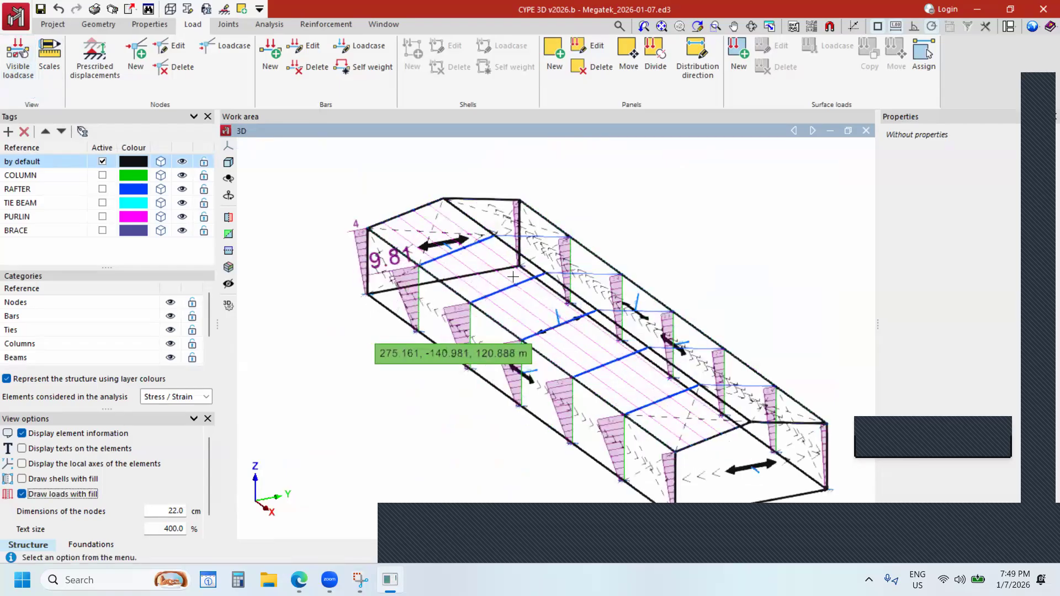
scroll(623, 249, "up", 2)
scroll(678, 249, "down", 3)
middle_click_drag(678, 266, 568, 332, "shift")
scroll(667, 251, "down", 2)
scroll(522, 312, "down", 2)
middle_click_drag(523, 265, 592, 306, "shift")
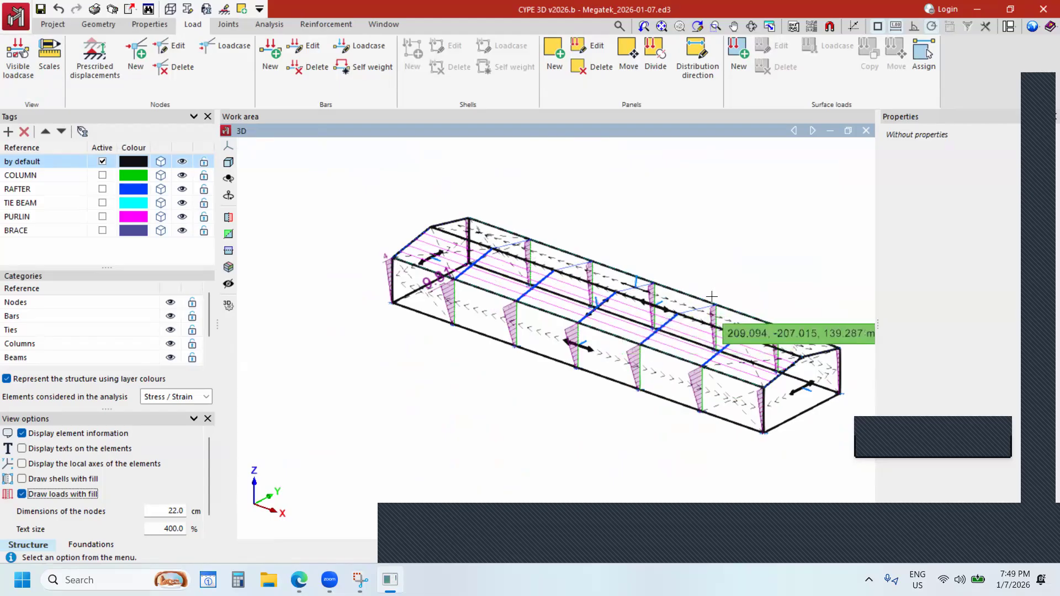
scroll(594, 306, "up", 1)
scroll(594, 307, "down", 3)
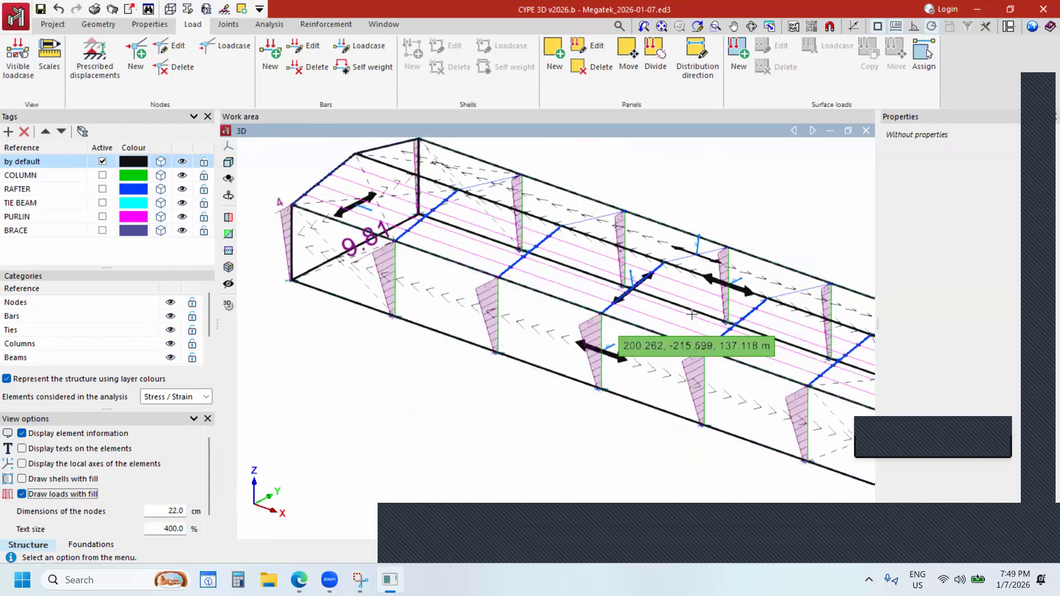
mouse_move(629, 331)
middle_mouse_down("shift")
mouse_move(626, 369)
mouse_move(632, 301)
mouse_move(665, 300)
middle_mouse_up("shift")
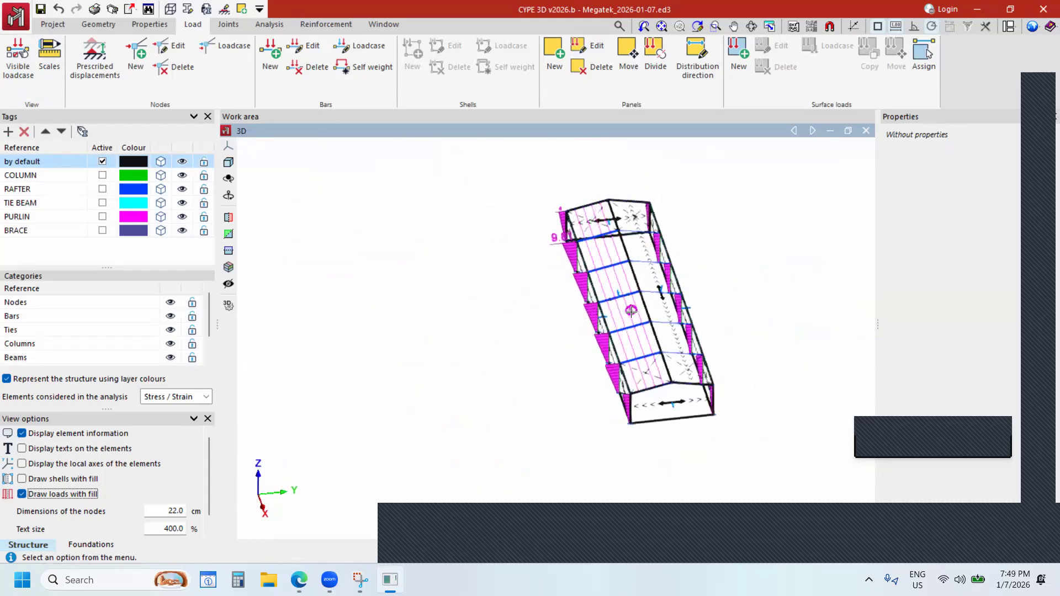
scroll(697, 297, "up", 3)
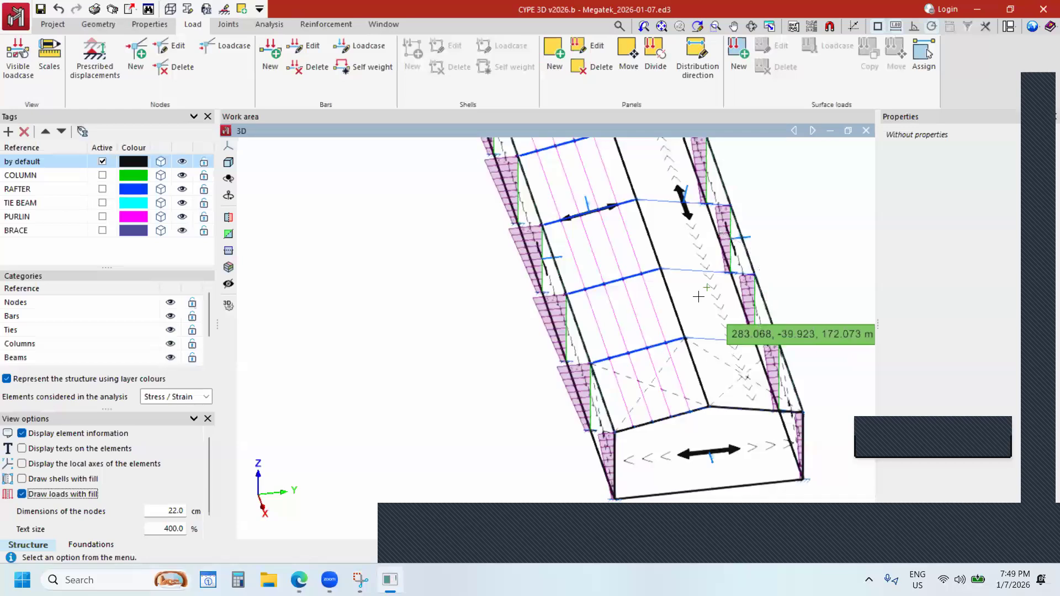
scroll(659, 320, "down", 2)
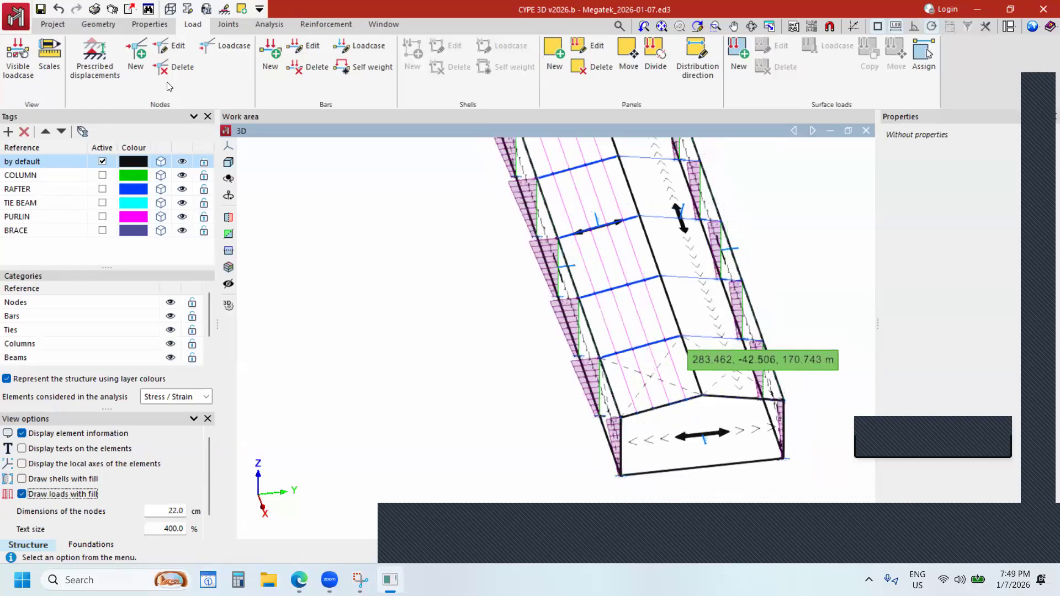
Open the panel load editor for one roof slope and add a uniform load in the W+y loadcase.
left_click(588, 50)
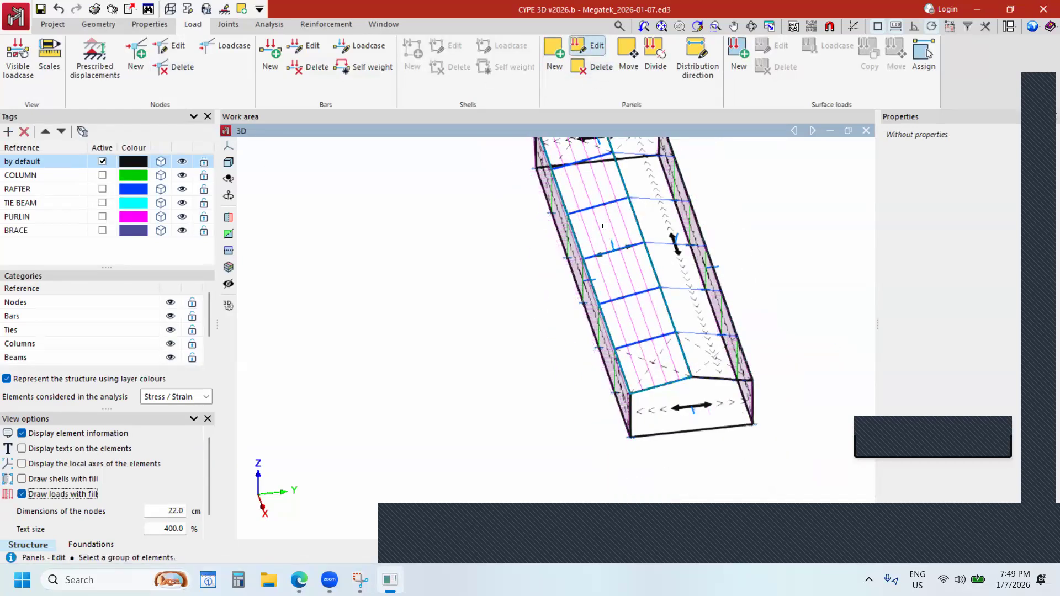
middle_click_drag(625, 285, 607, 247, "shift")
left_click(606, 250)
right_click(606, 250)
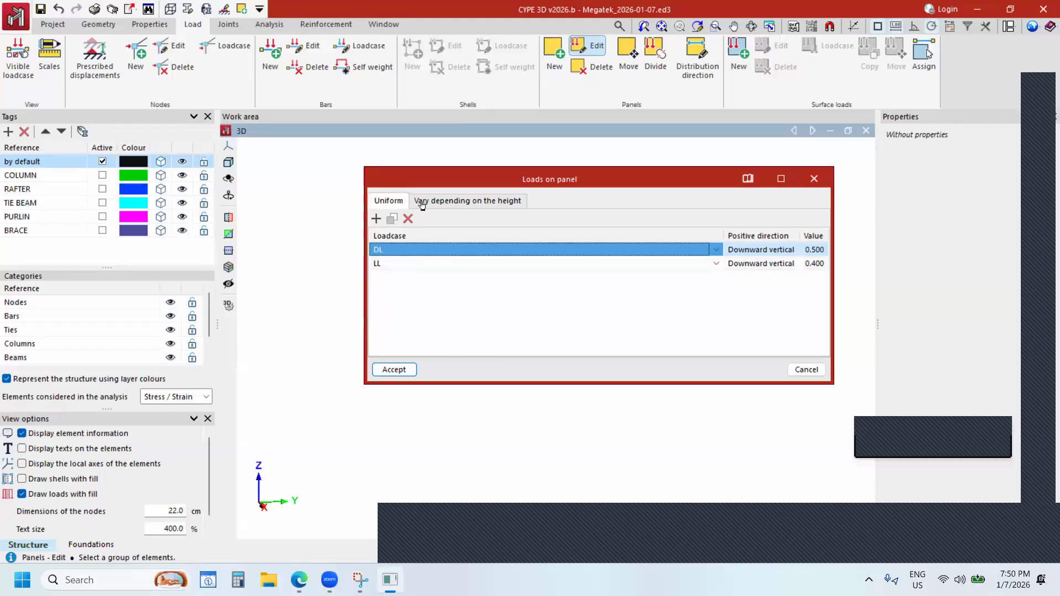
left_click_drag(449, 180, 741, 208)
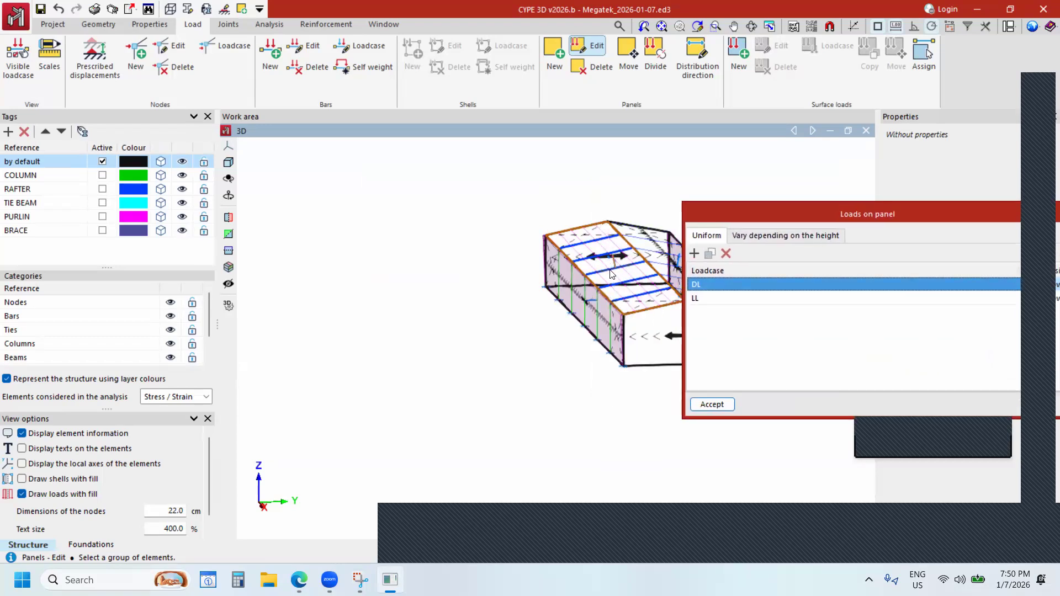
left_click_drag(760, 211, 439, 256)
left_click(416, 407)
left_click(372, 297)
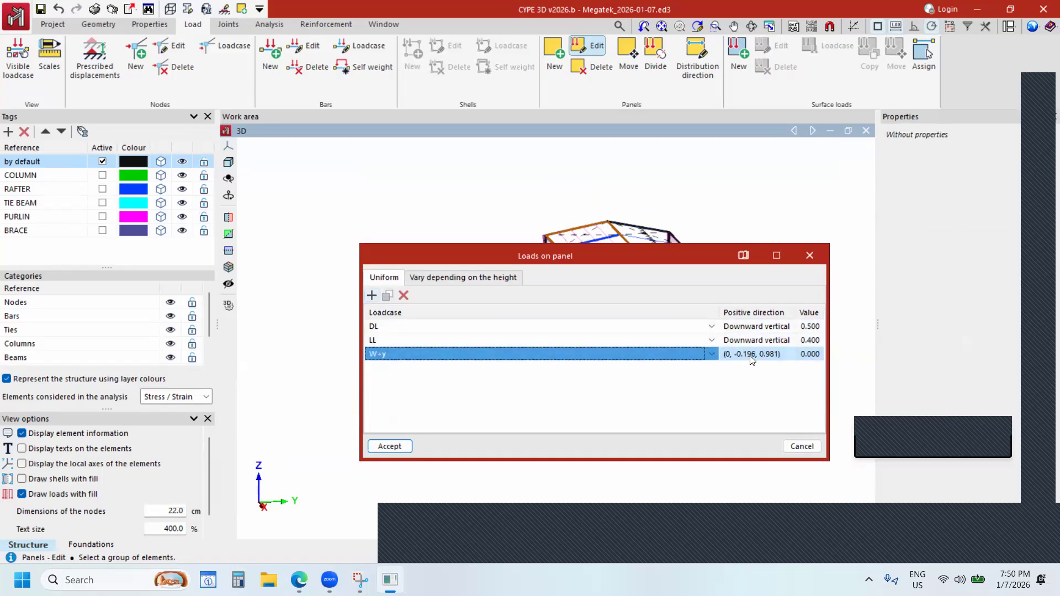
Check the positive direction vector of the new W+y load against the selected roof slope in the model.
key("ctrl")
key("ctrl")
key("ctrl")
key("ctrl")
key("ctrl")
left_click_drag(700, 258, 685, 322)
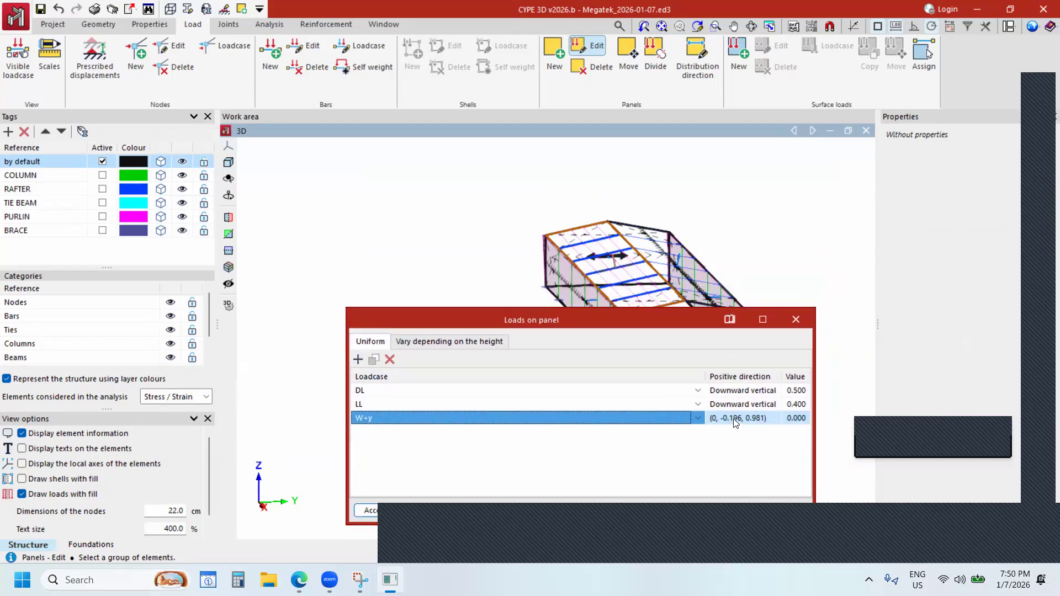
key("ctrl")
key("ctrl")
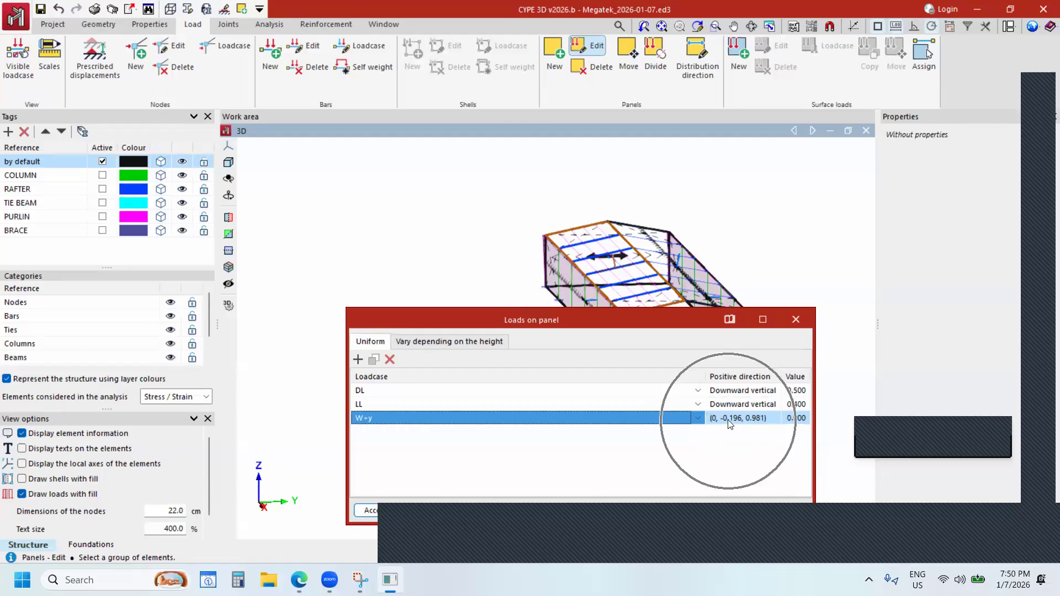
key("ctrl")
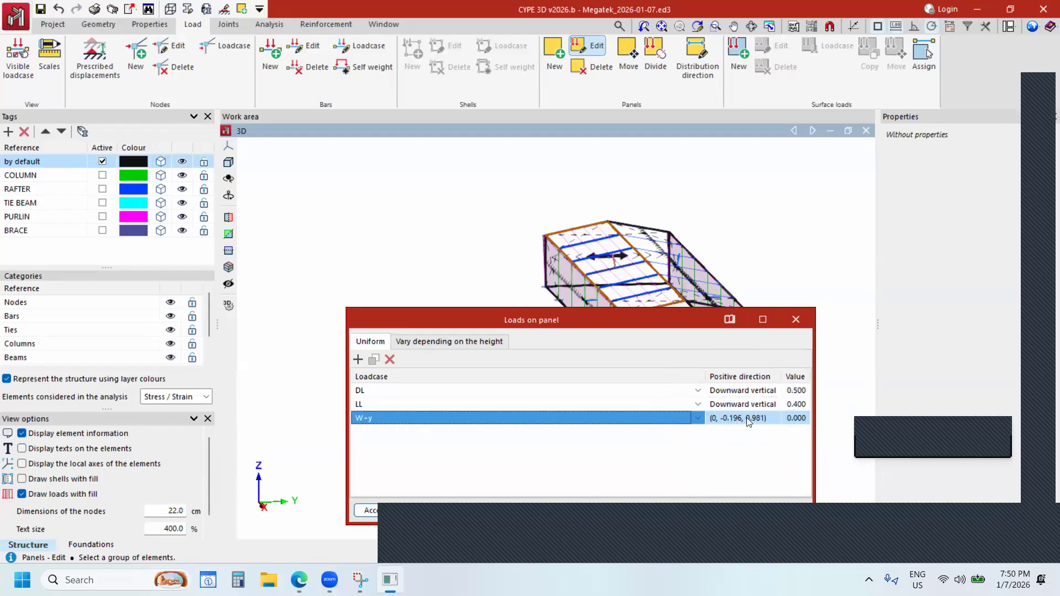
key("ctrl")
key("ctrl")
key("ctrl")
key("ctrl")
key("ctrl")
Set this roof slope's uniform W+y load to 0.65 kN/m² and accept the panel loads.
left_click(797, 419)
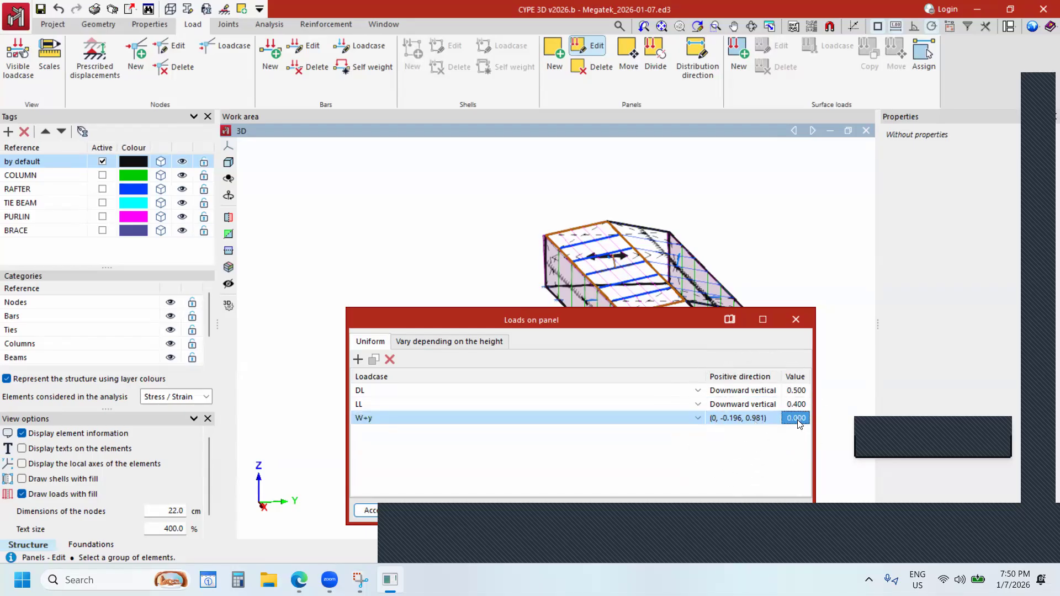
type(".65")
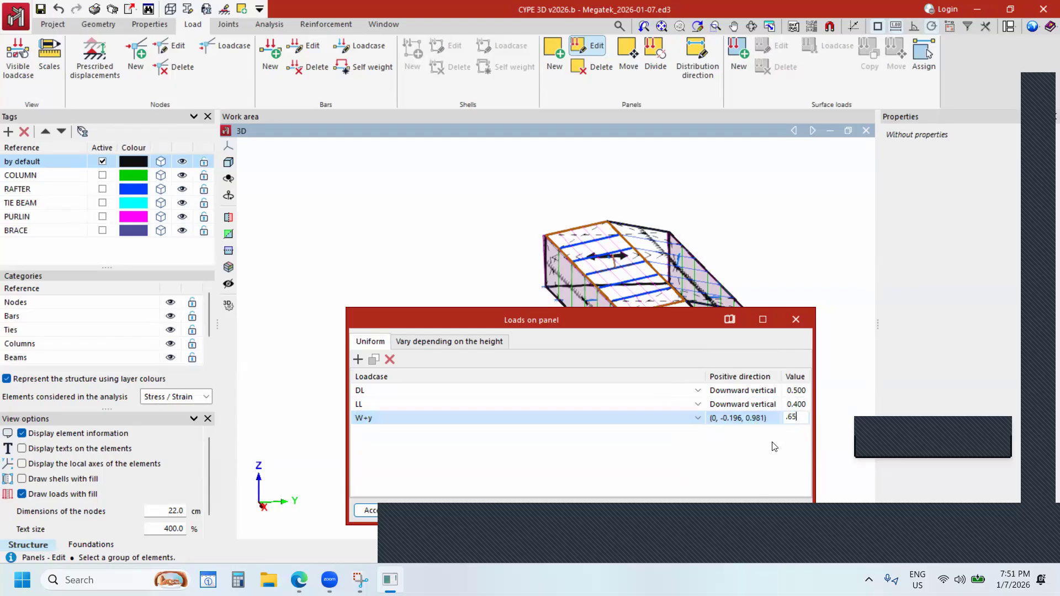
left_click(367, 510)
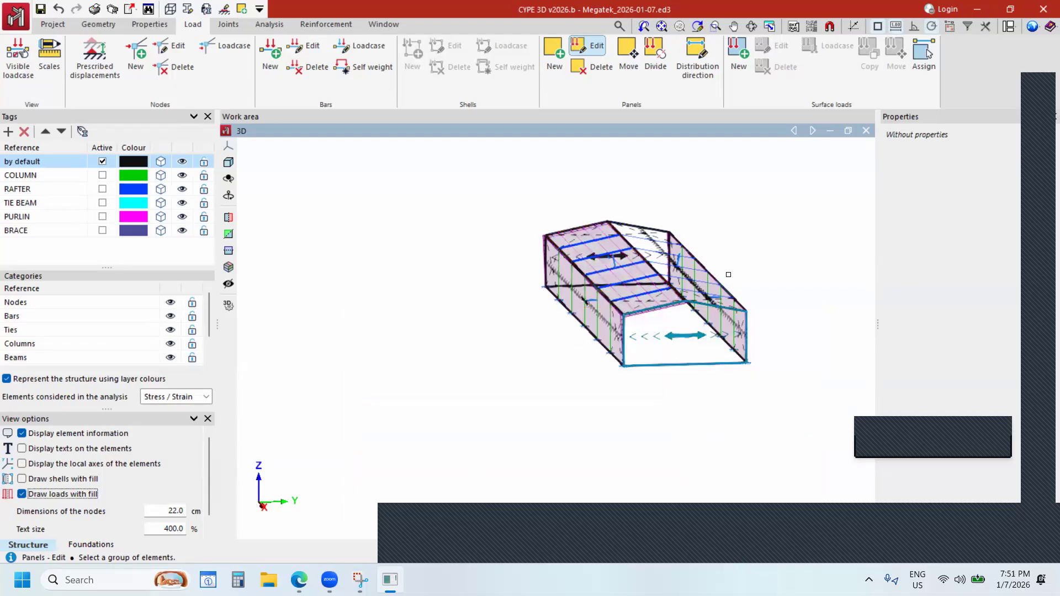
Add a uniform W+y load of 0.3 kN/m² to the opposite roof slope panel.
left_click(667, 249)
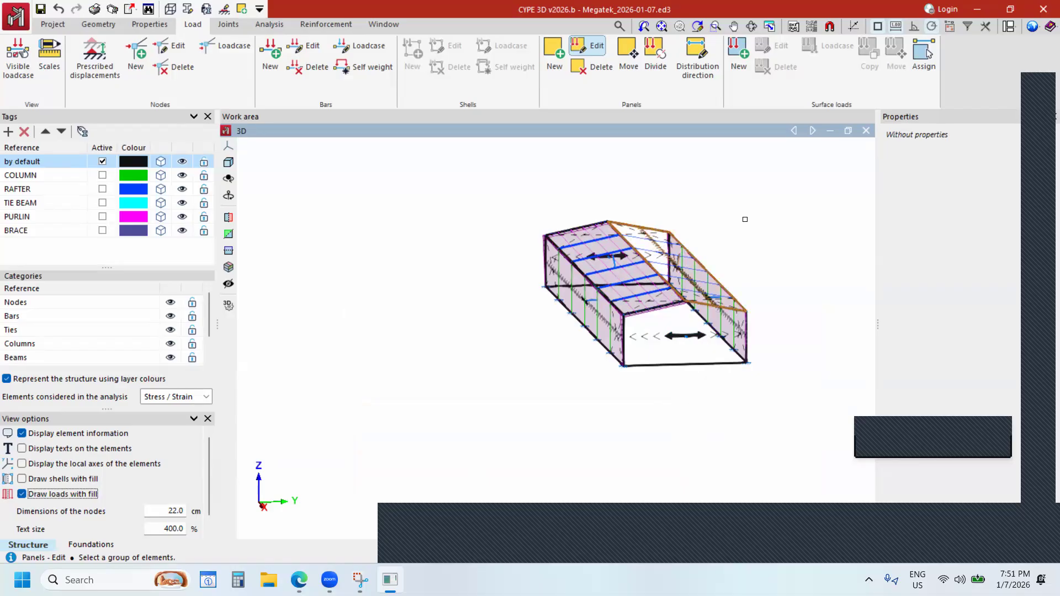
right_click(744, 219)
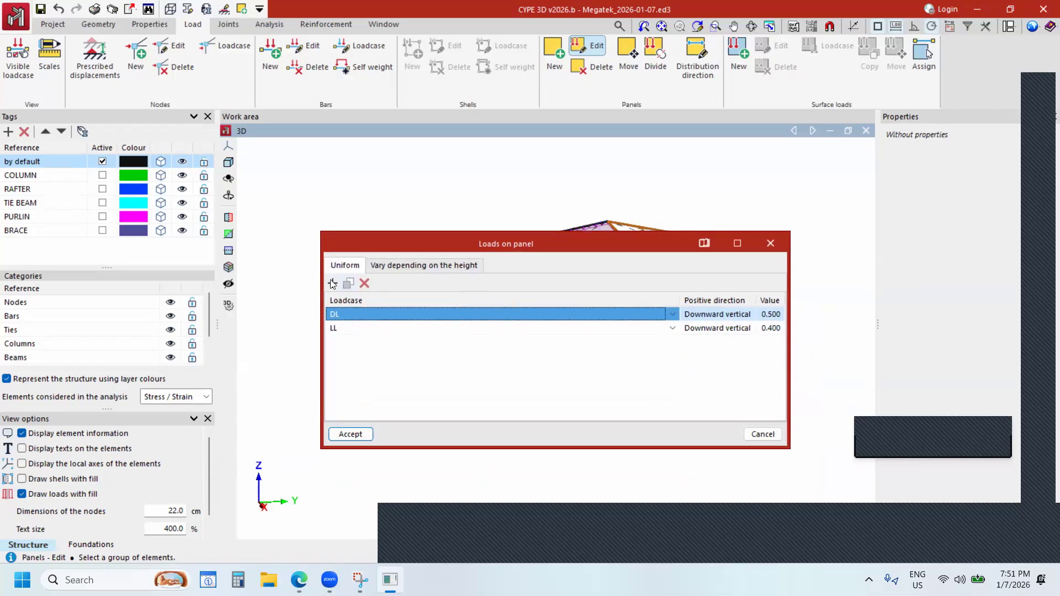
left_click(332, 284)
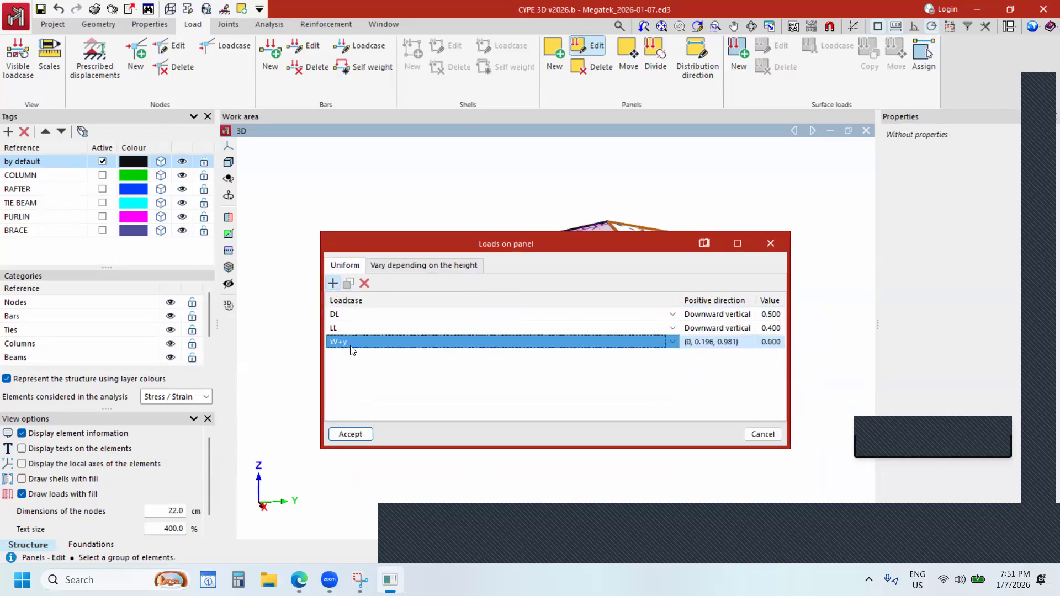
left_click(767, 342)
type("0.3")
key("Return")
left_click(360, 433)
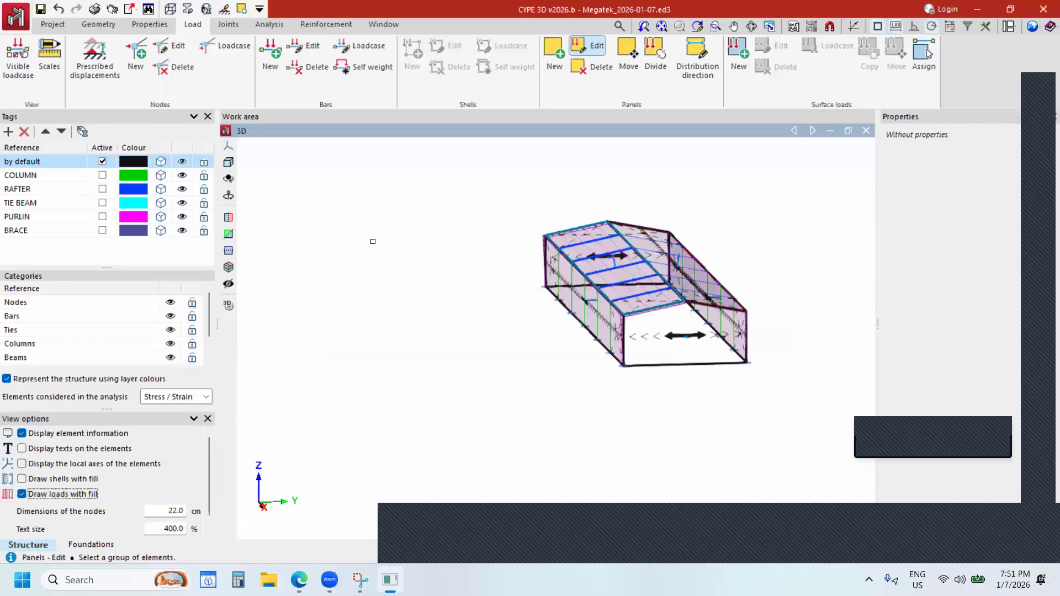
Display the W+y loadcase and examine how its loads distribute to the purlins, rafters and columns from both ends.
left_click(19, 61)
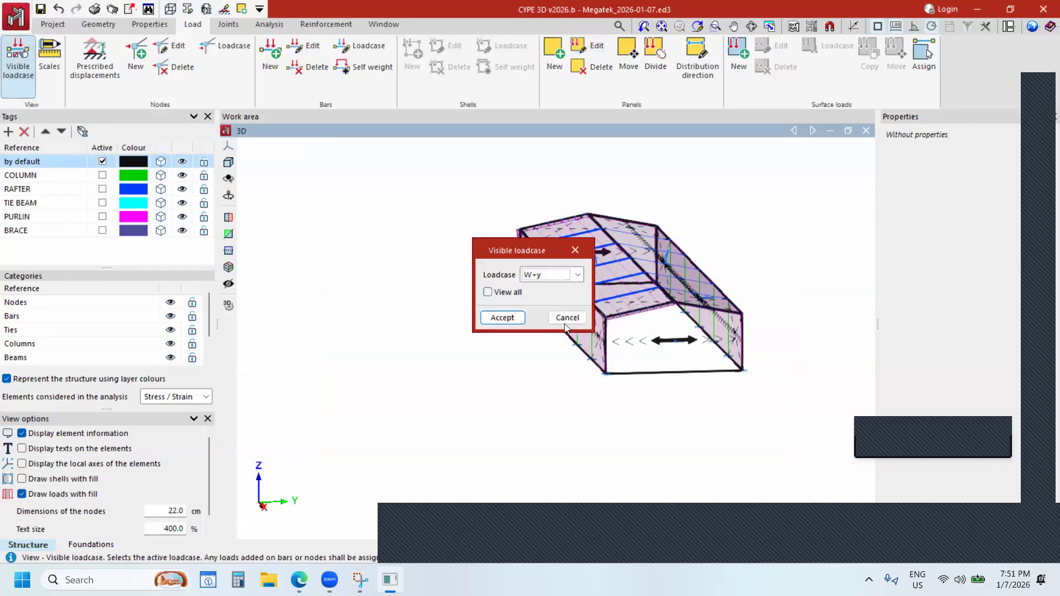
left_click(502, 318)
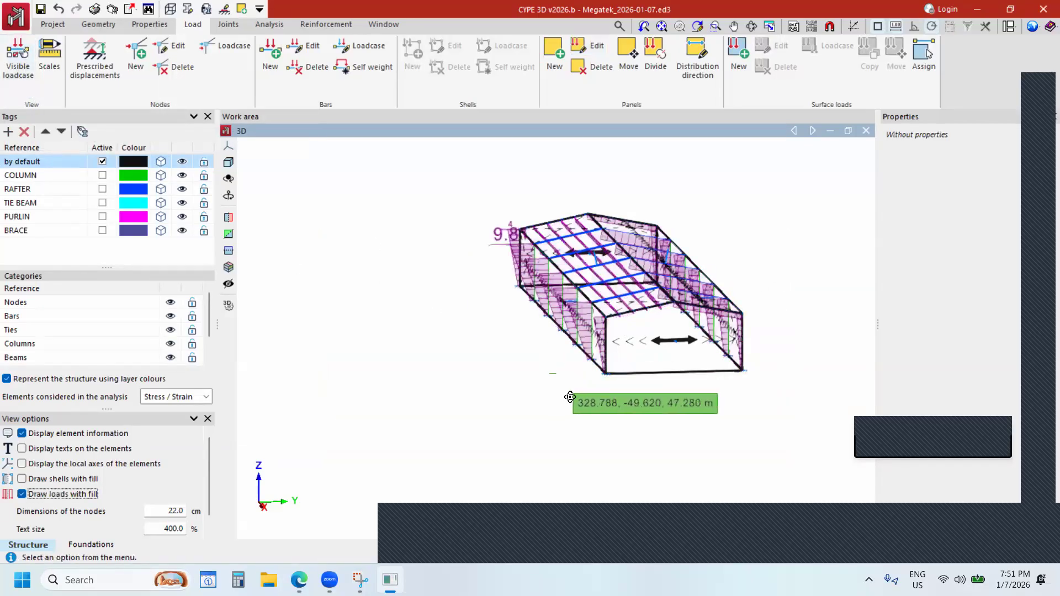
middle_click_drag(613, 335, 601, 298, "shift")
scroll(497, 255, "up", 3)
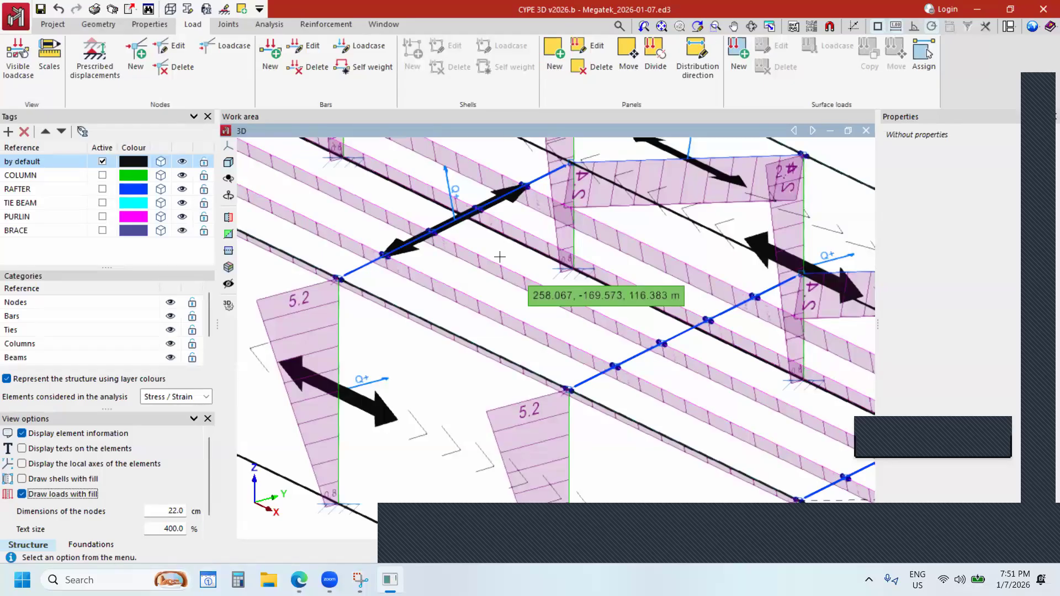
scroll(554, 282, "down", 1)
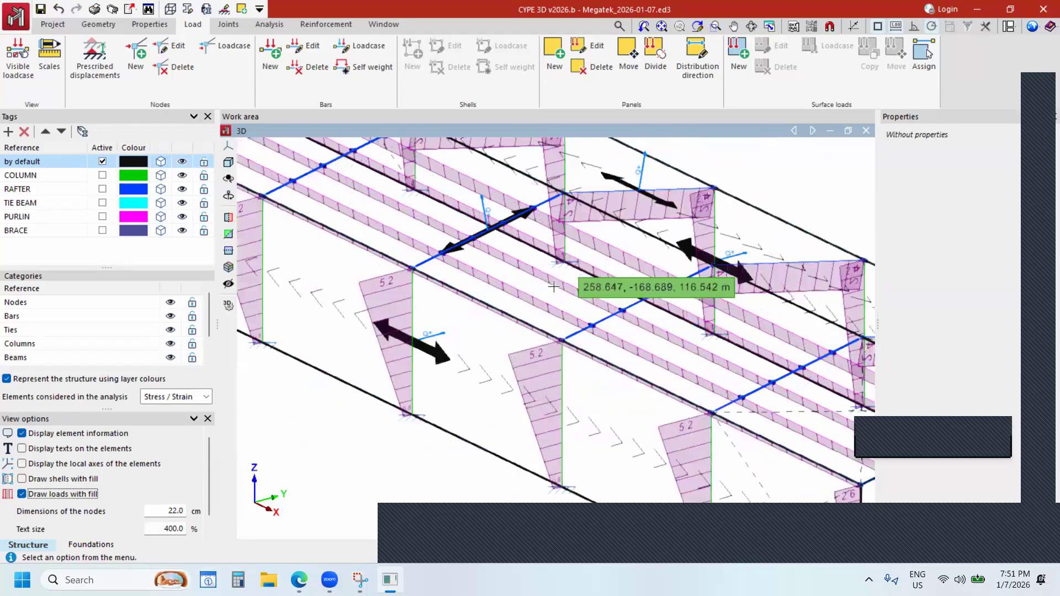
scroll(489, 344, "down", 1)
scroll(640, 346, "down", 1)
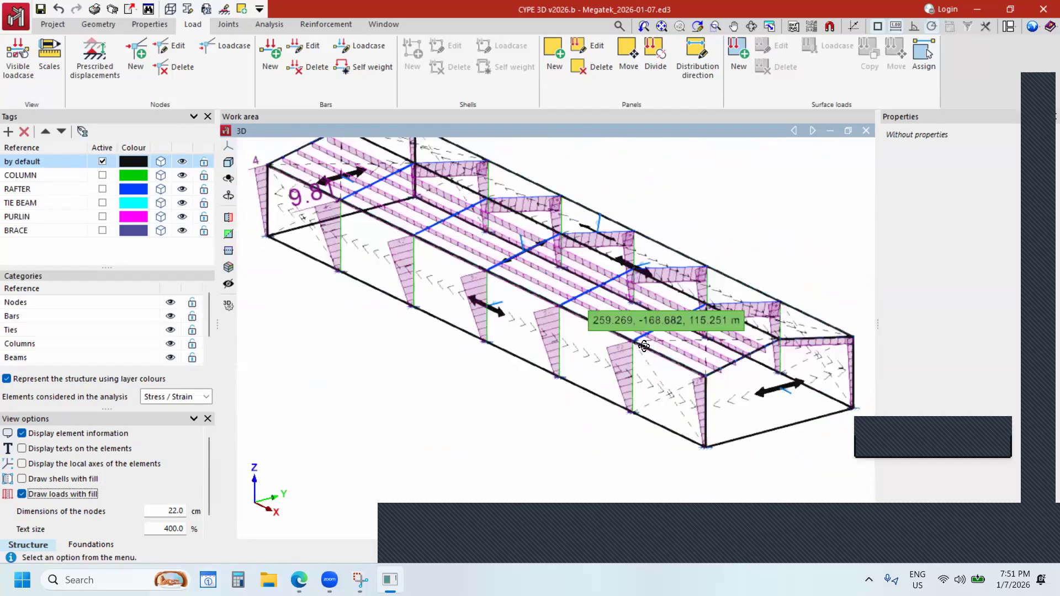
scroll(353, 343, "down", 1)
scroll(389, 349, "down", 1)
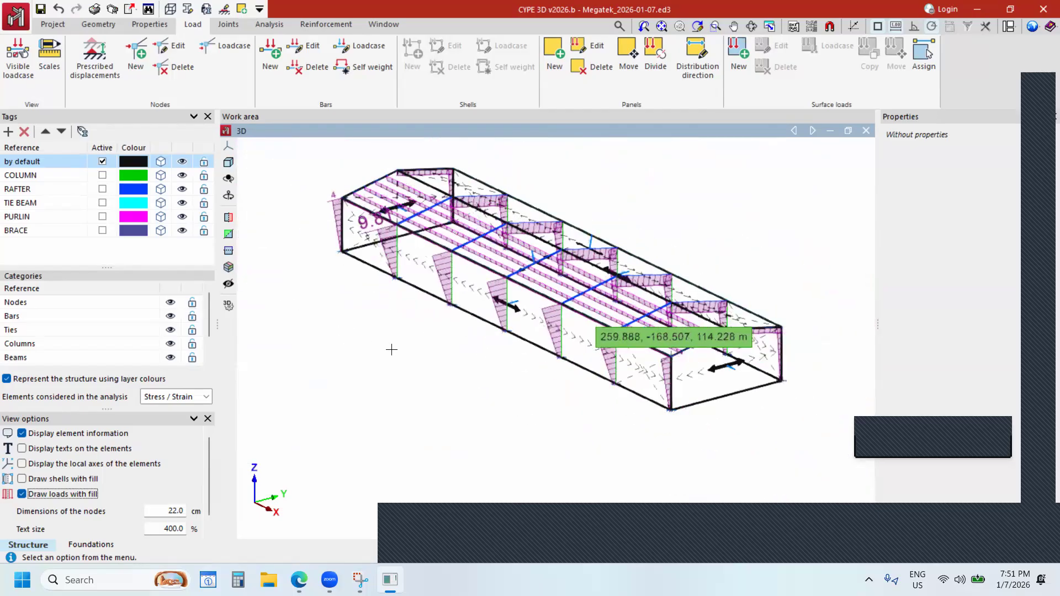
middle_click_drag(493, 362, 538, 369, "shift")
middle_click_drag(392, 349, 391, 349, "shift")
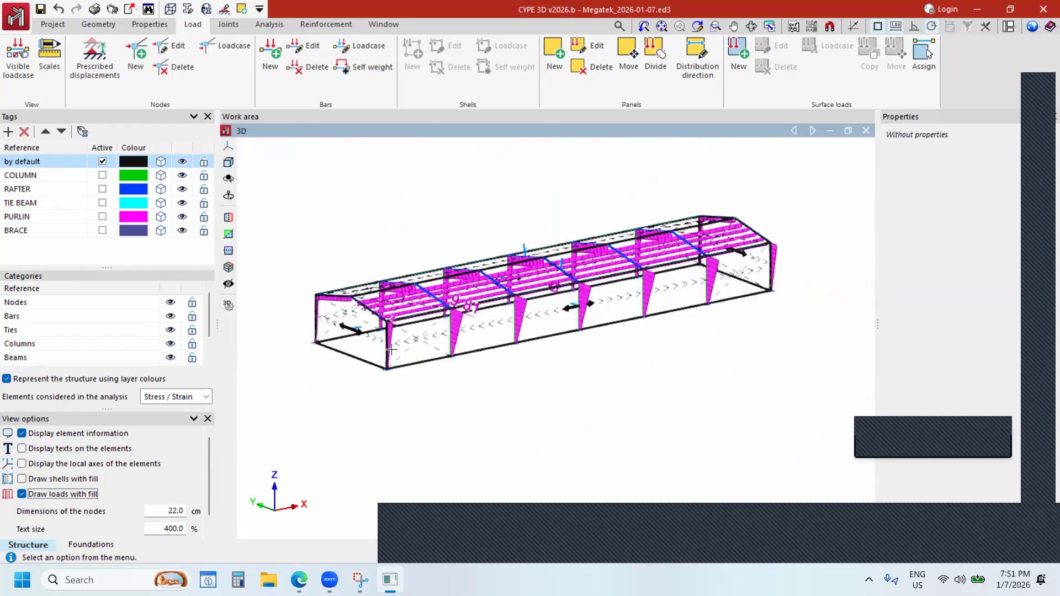
scroll(390, 349, "up", 3)
scroll(391, 349, "up", 2)
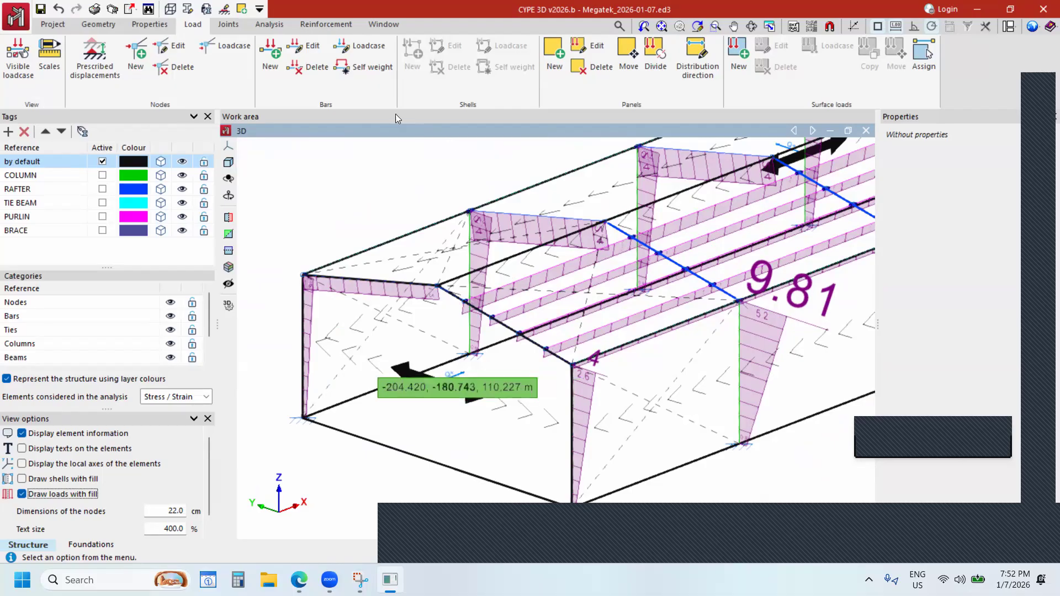
Review the loads assigned to the purlin-supported roof slope panel without changing them.
left_click(589, 46)
left_click(533, 305)
right_click(407, 213)
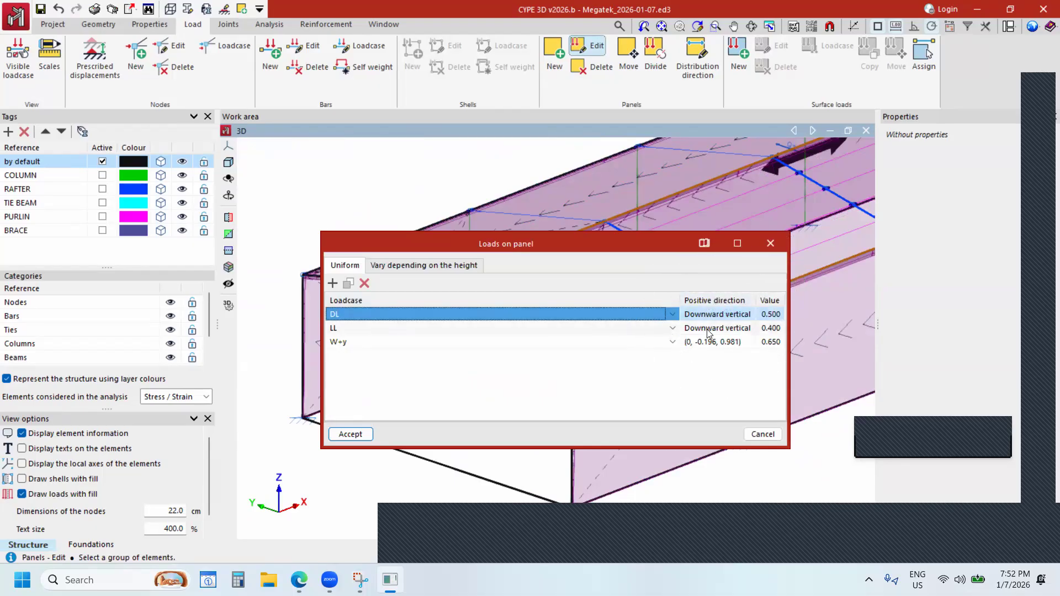
left_click(769, 243)
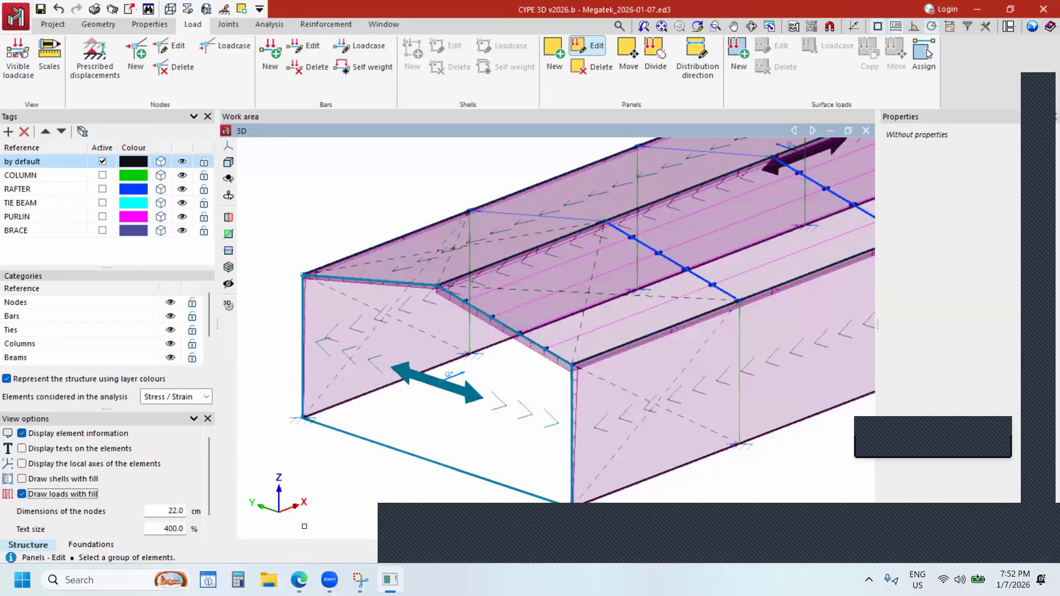
Add a uniform load of 0.65 kN/m² in the W+x loadcase to the near end wall panel.
scroll(422, 388, "down", 5)
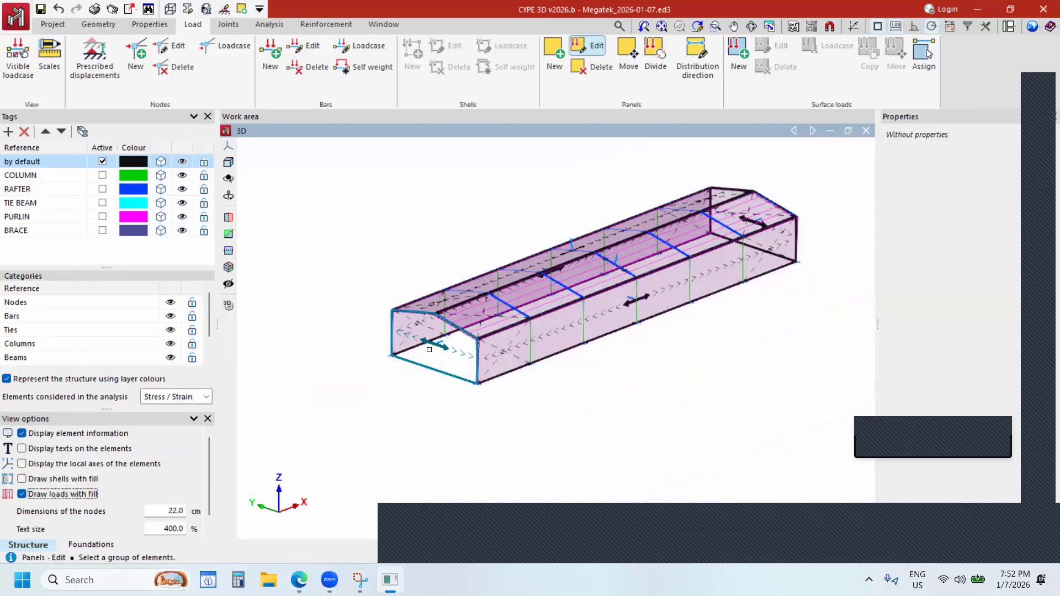
key("ctrl")
left_click(429, 349)
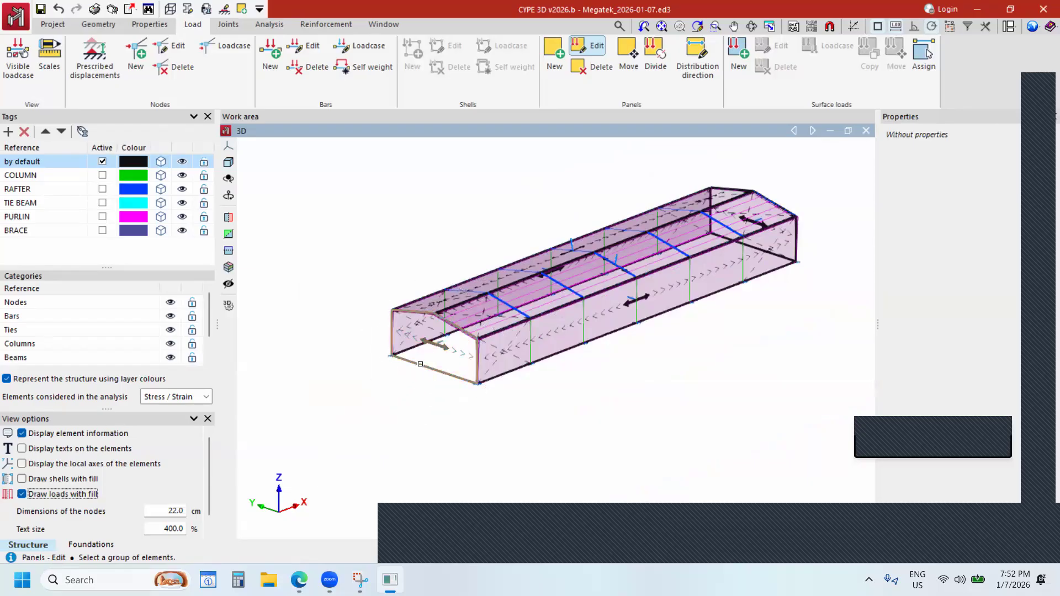
right_click(399, 393)
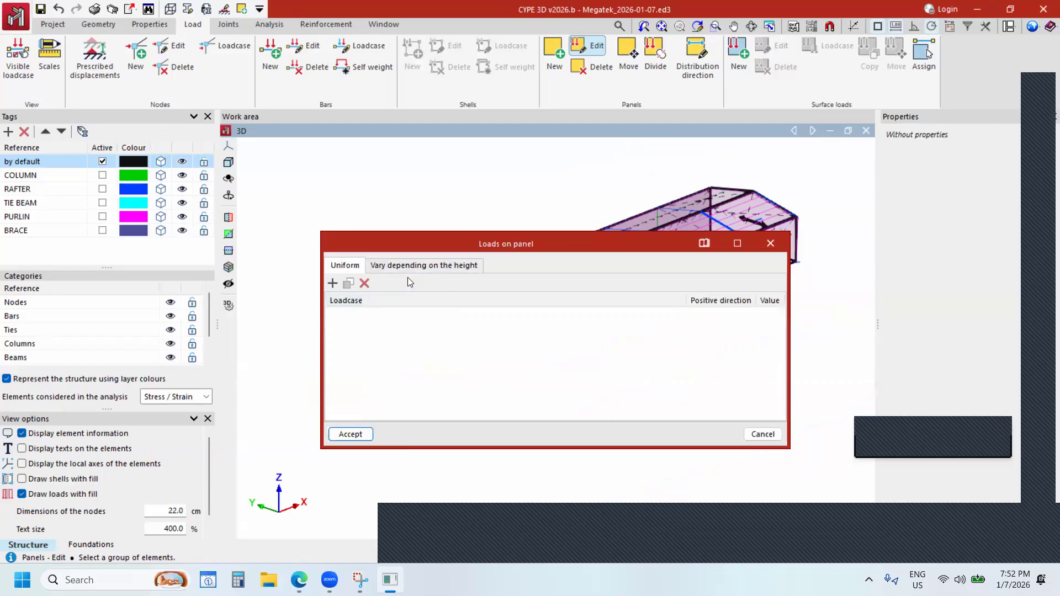
left_click(333, 283)
left_click(360, 315)
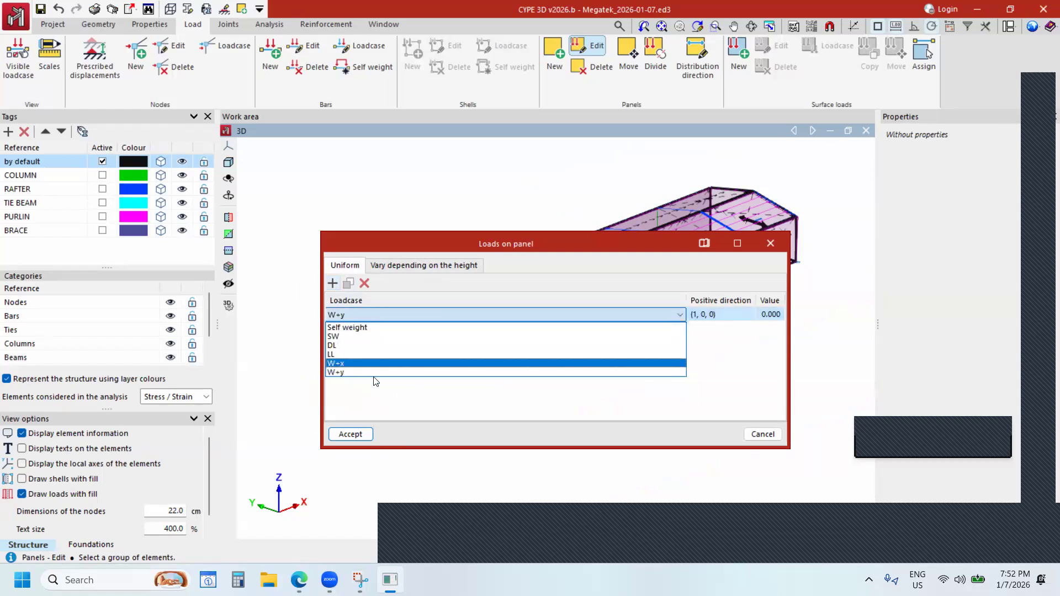
left_click(381, 363)
left_click(773, 314)
type(".65")
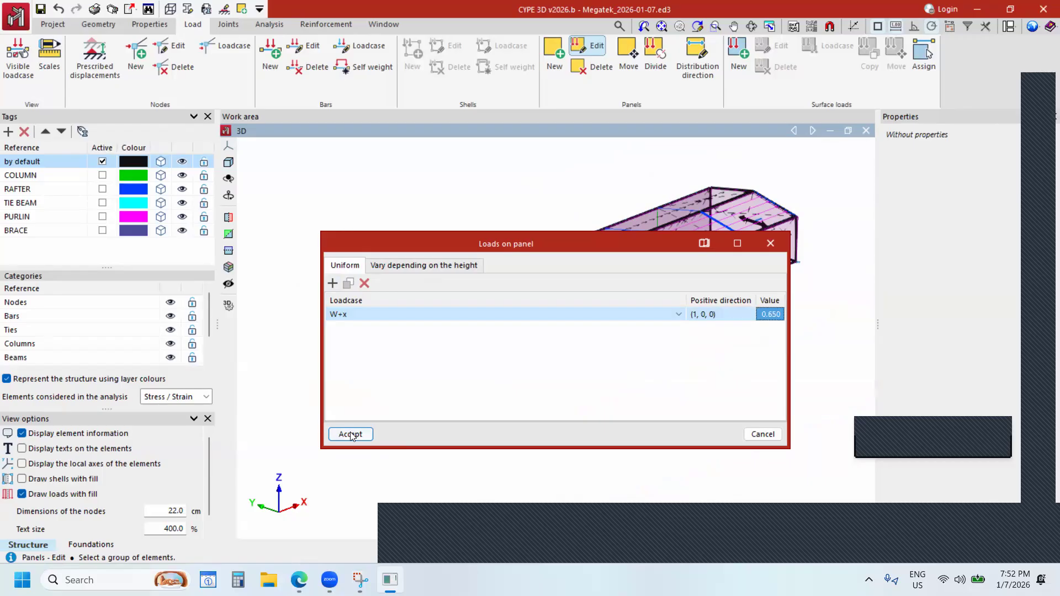
left_click(351, 433)
Apply a uniform load in the W+x loadcase to the end wall panel at the other end of the building.
scroll(446, 368, "down", 2)
middle_click_drag(628, 380, 513, 403, "shift")
middle_click_drag(651, 395, 672, 390, "shift")
left_click(665, 389)
right_click(742, 379)
left_click(333, 283)
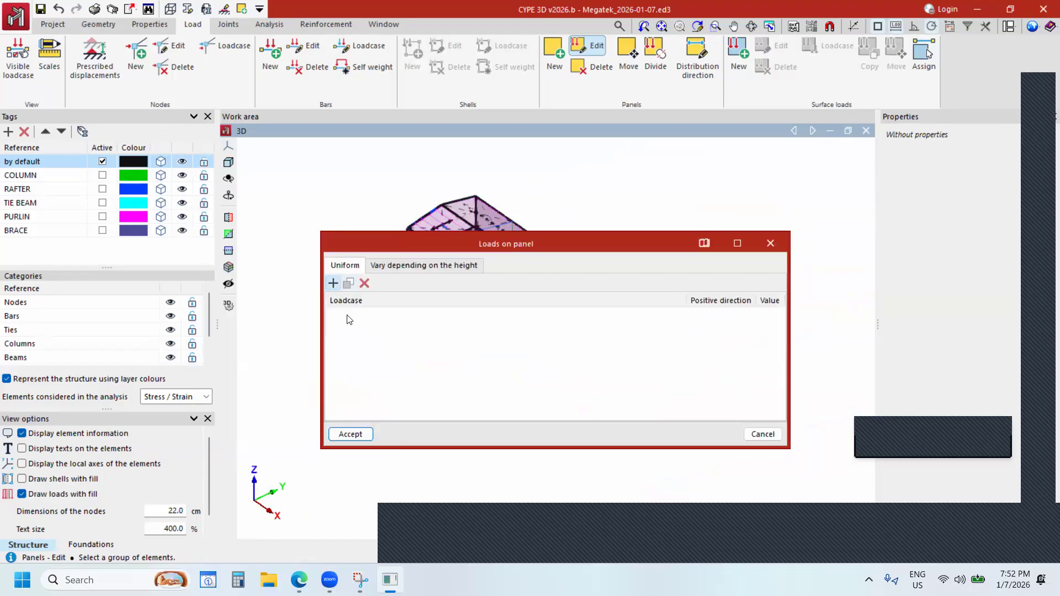
left_click(351, 315)
left_click(361, 364)
left_click(771, 314)
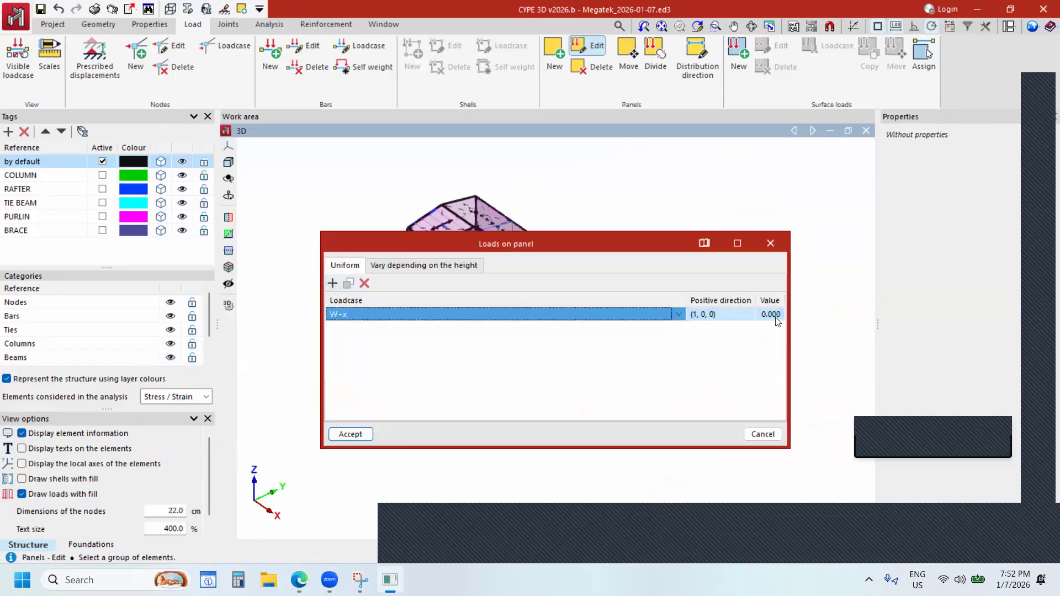
type("2")
left_click(740, 353)
left_click(373, 433)
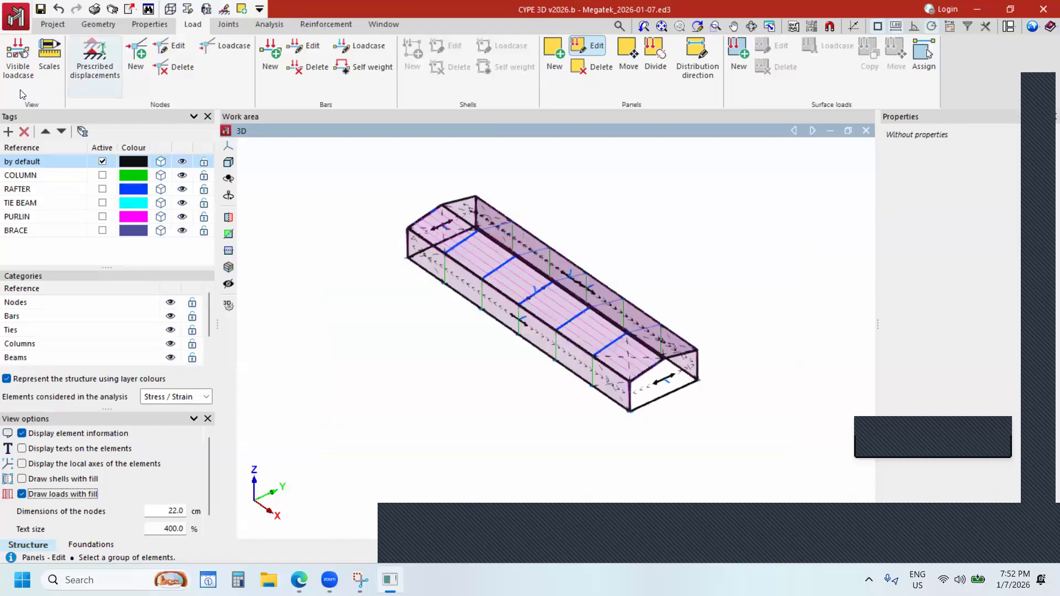
Make W+x the visible loadcase in place of W+y.
left_click(19, 57)
left_click(577, 274)
left_click(531, 337)
left_click(502, 317)
Examine how the W+x load distributes to the end frame's columns and rafters.
middle_click_drag(606, 364, 682, 364, "shift")
mouse_move(456, 350)
middle_mouse_down("shift")
mouse_move(511, 357)
mouse_move(508, 347)
middle_mouse_up("shift")
scroll(507, 347, "up", 6)
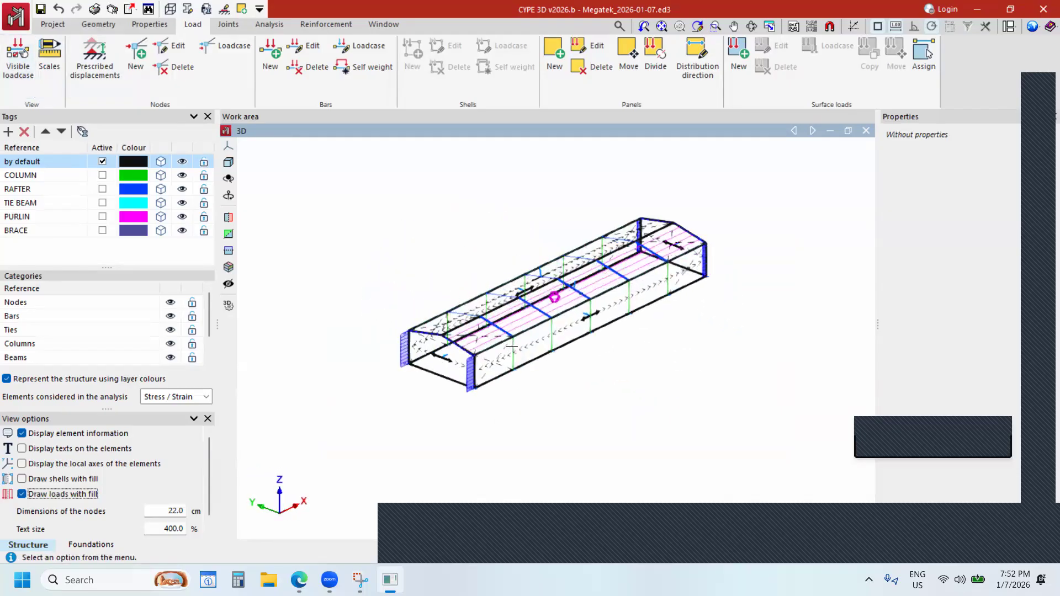
scroll(573, 371, "up", 5)
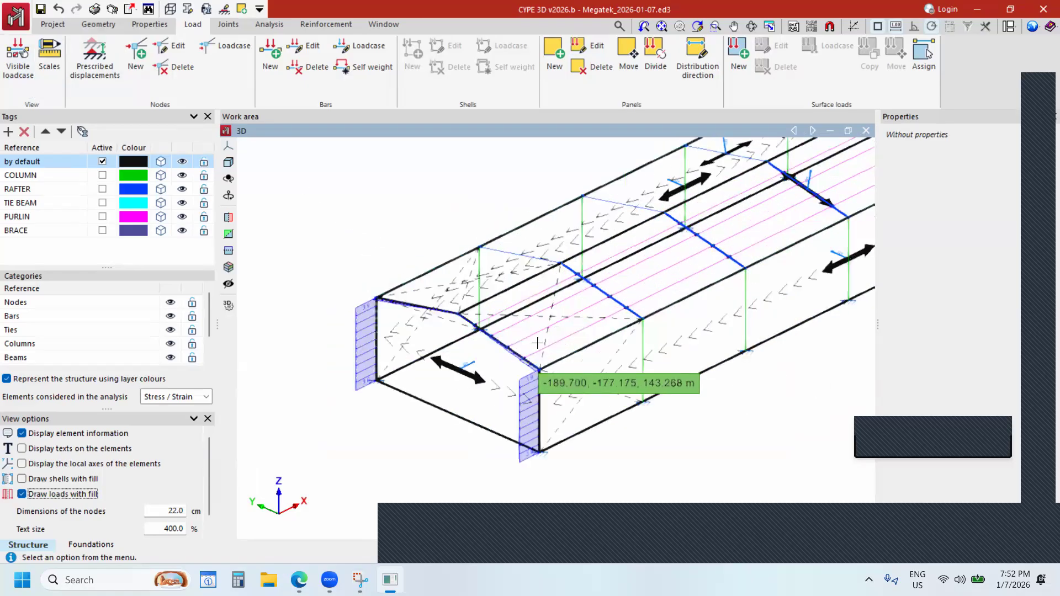
scroll(493, 360, "up", 4)
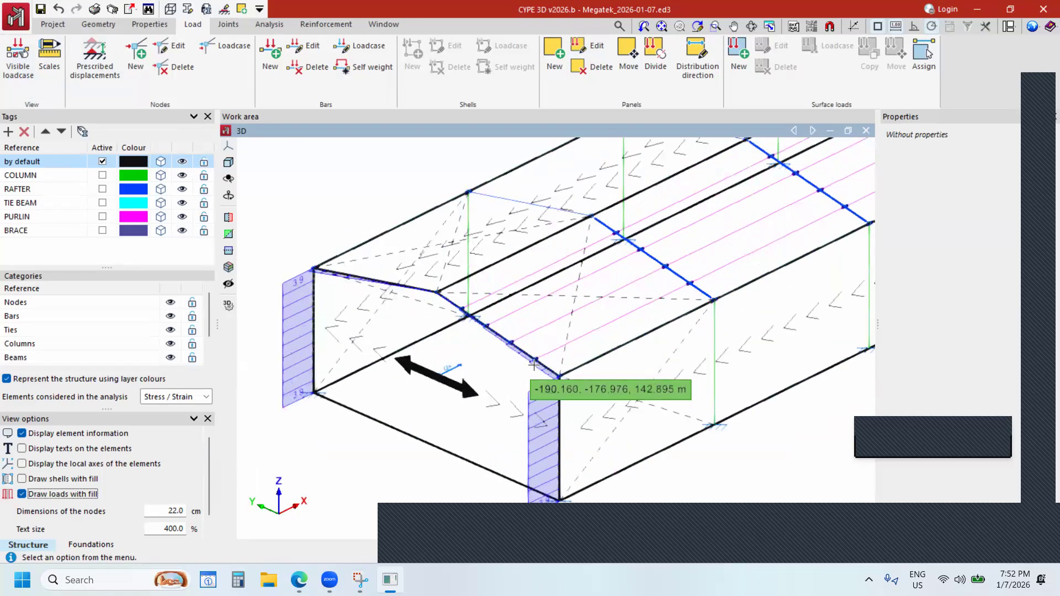
Inspect the W+x bar loads along the near gable rafter and around the opposite end of the building.
scroll(543, 363, "down", 2)
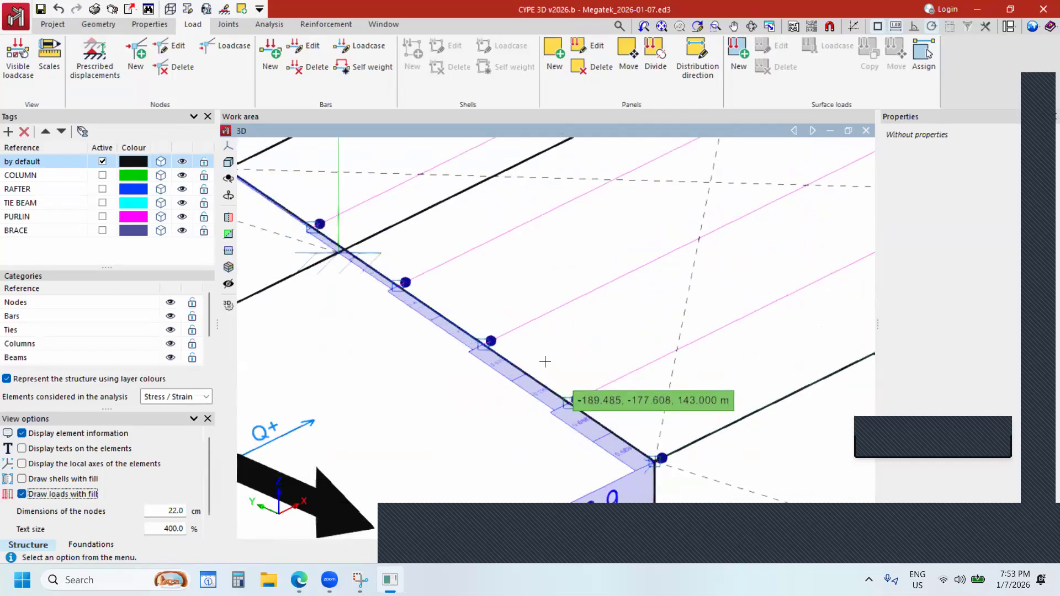
scroll(561, 386, "down", 1)
scroll(552, 359, "up", 2)
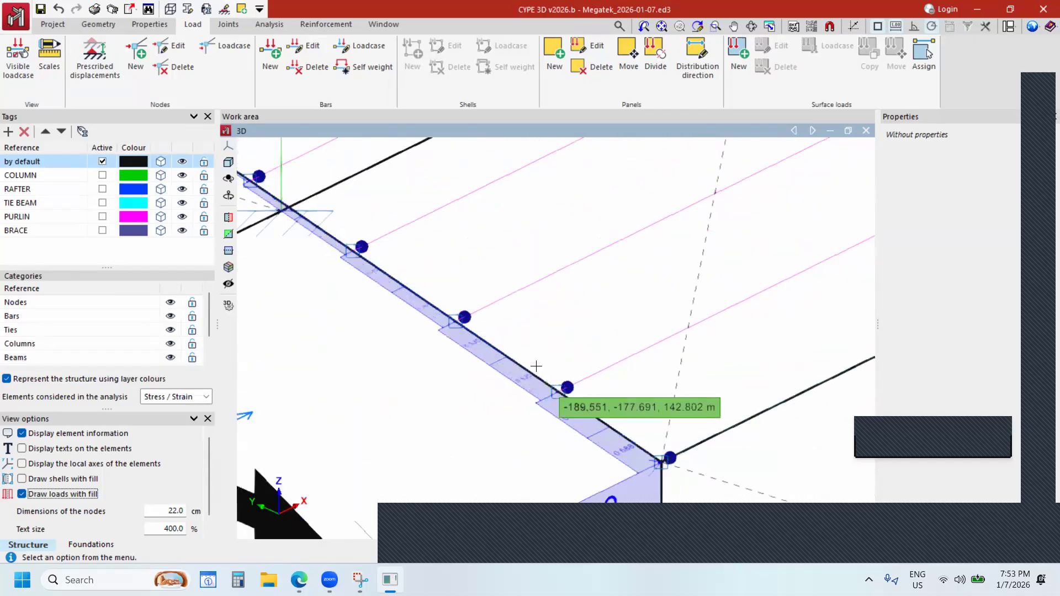
scroll(547, 365, "down", 3)
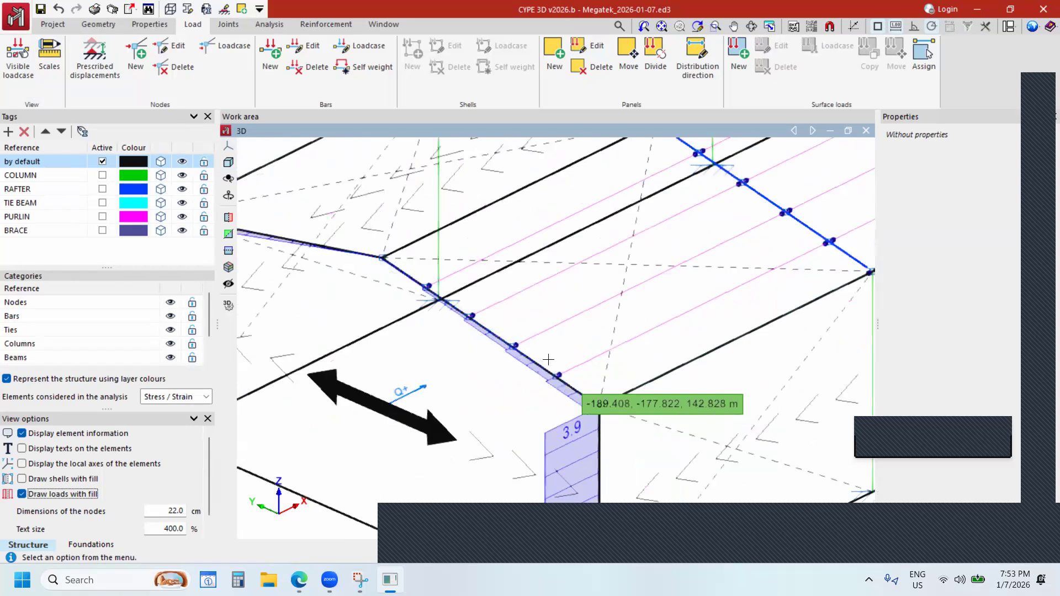
scroll(525, 357, "down", 6)
middle_click_drag(732, 358, 531, 380, "shift")
middle_click_drag(679, 437, 599, 457, "shift")
scroll(598, 456, "up", 8)
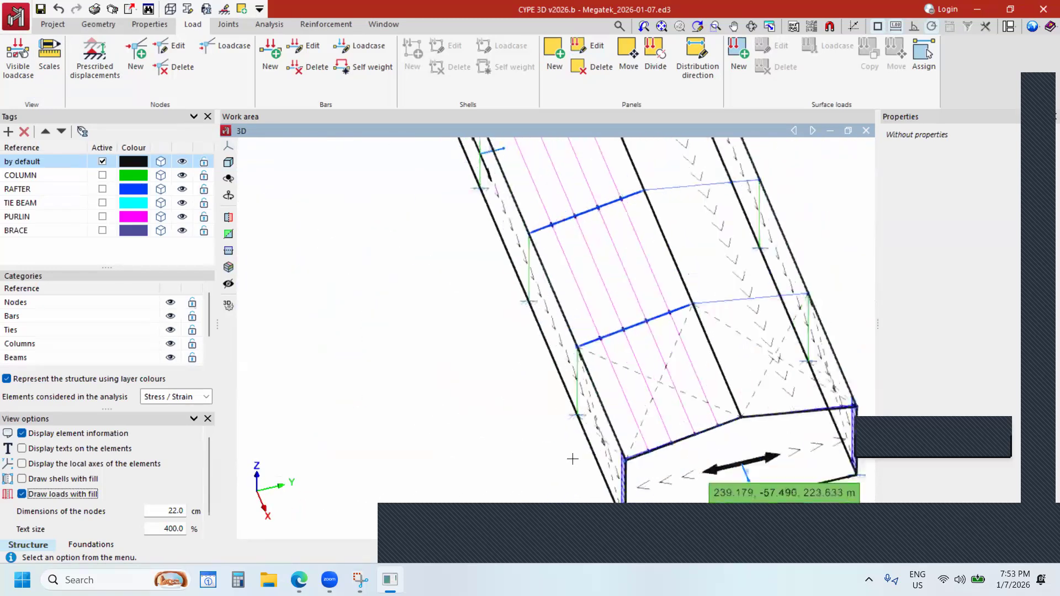
scroll(574, 401, "down", 6)
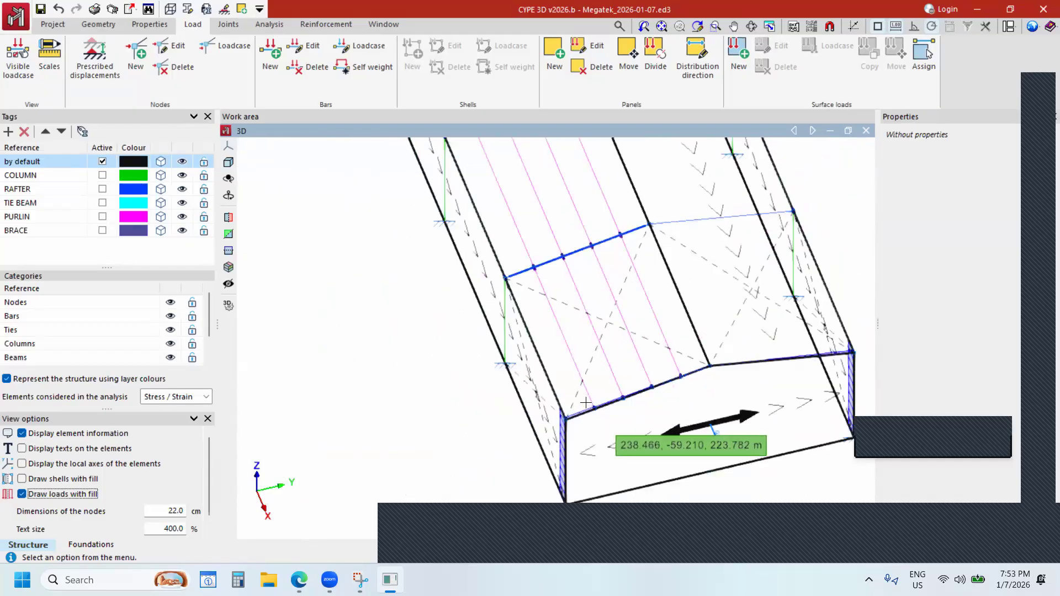
scroll(582, 411, "down", 5)
middle_click_drag(581, 411, 759, 383, "shift")
scroll(572, 369, "up", 4)
scroll(635, 367, "up", 3)
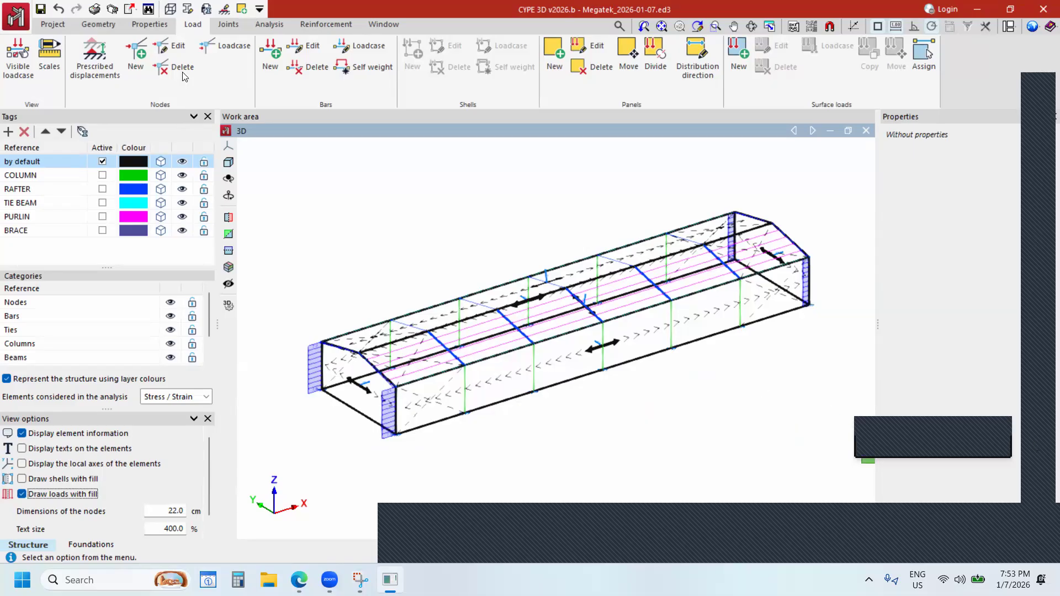
Generate the joints of the whole structure automatically and group the generated connections where possible.
left_click(224, 25)
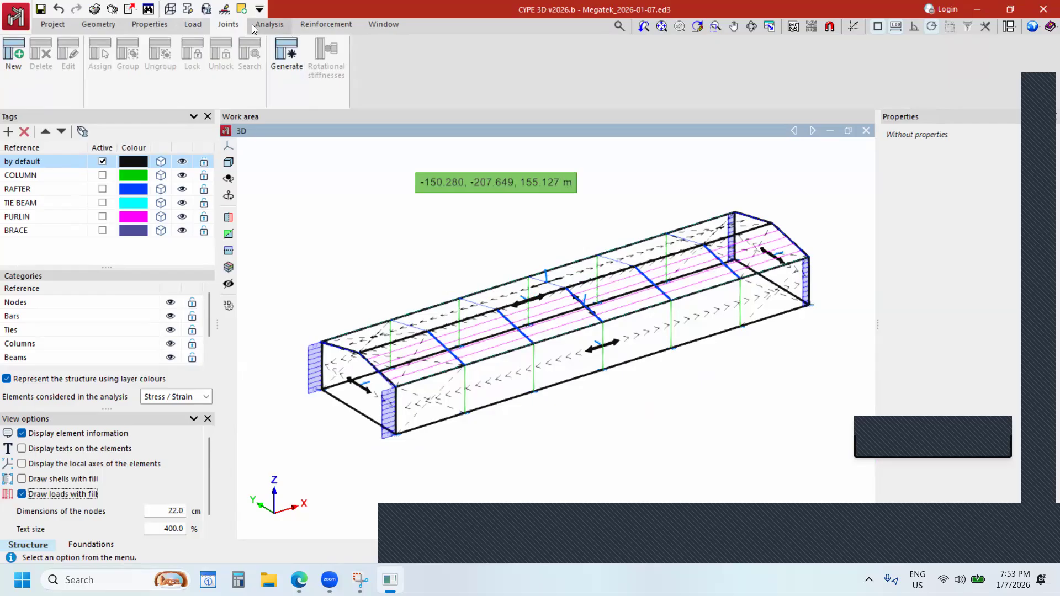
left_click(282, 70)
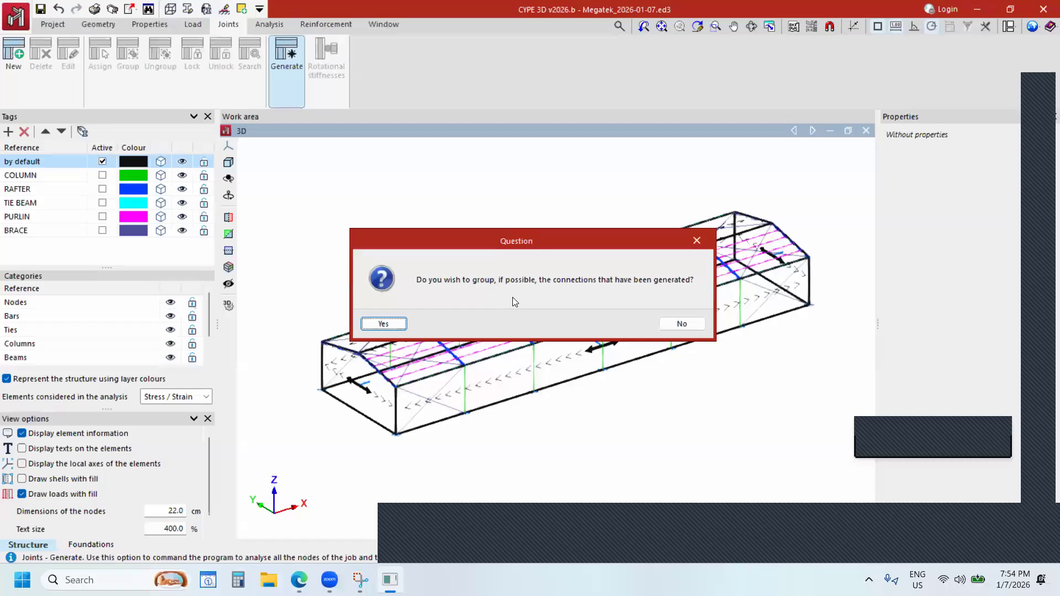
left_click(384, 325)
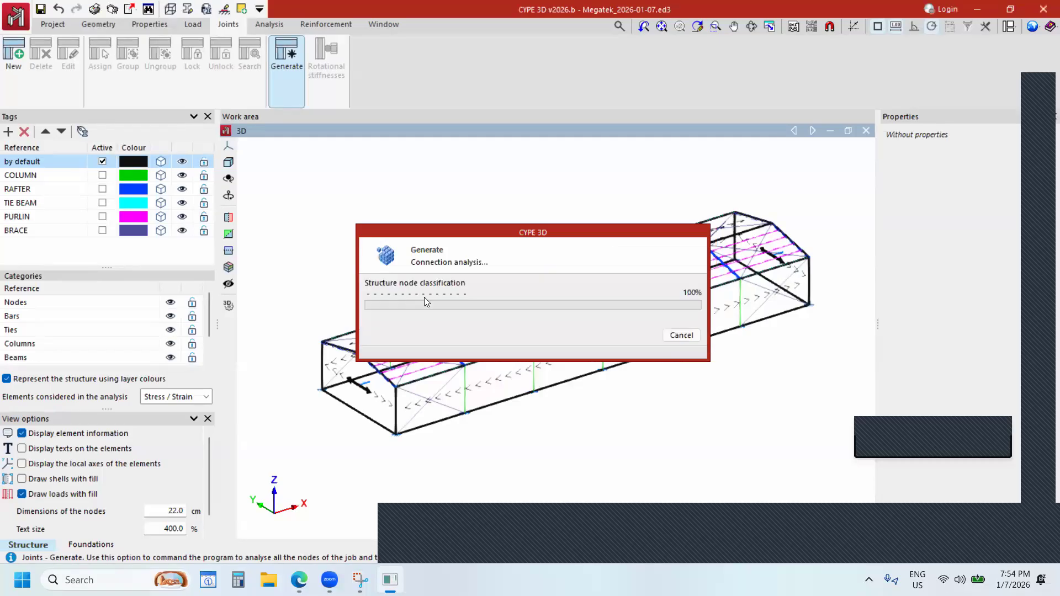
left_click_drag(490, 281, 632, 283)
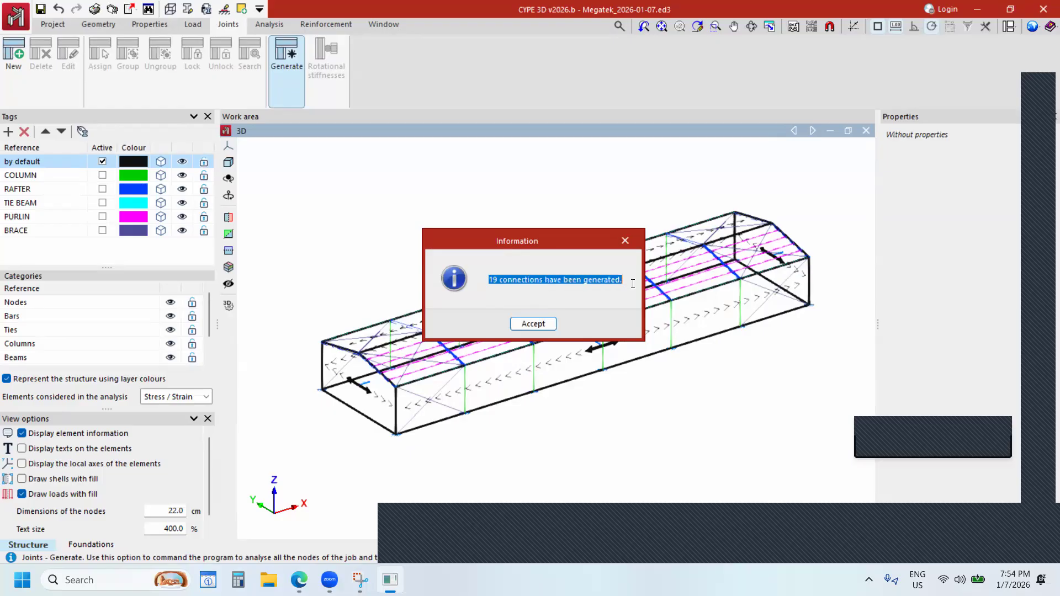
left_click(533, 324)
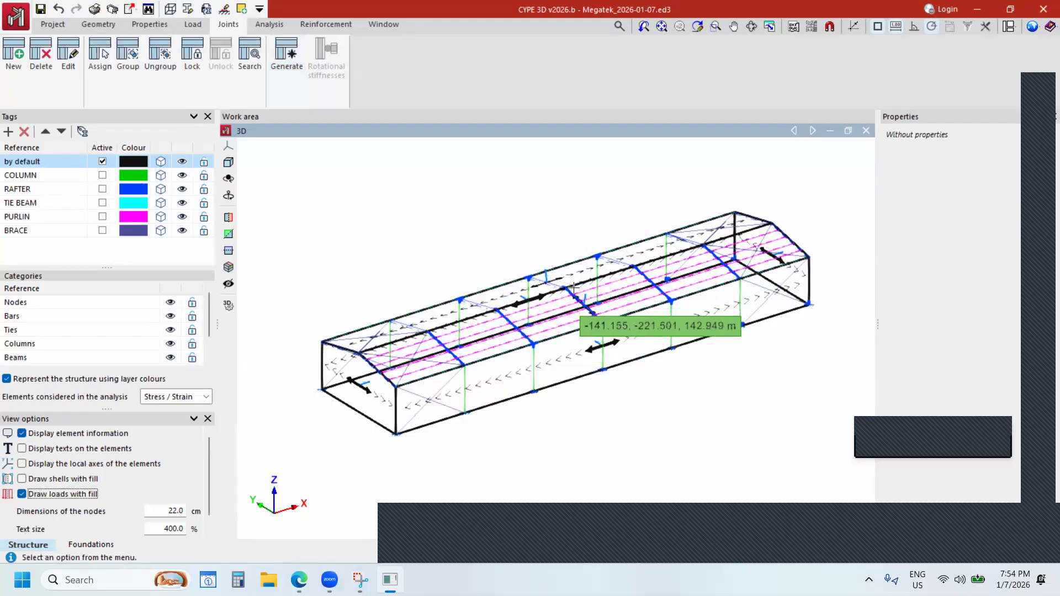
Examine the eaves and base nodes along the frames to see which ones received a generated connection.
scroll(573, 287, "up", 4)
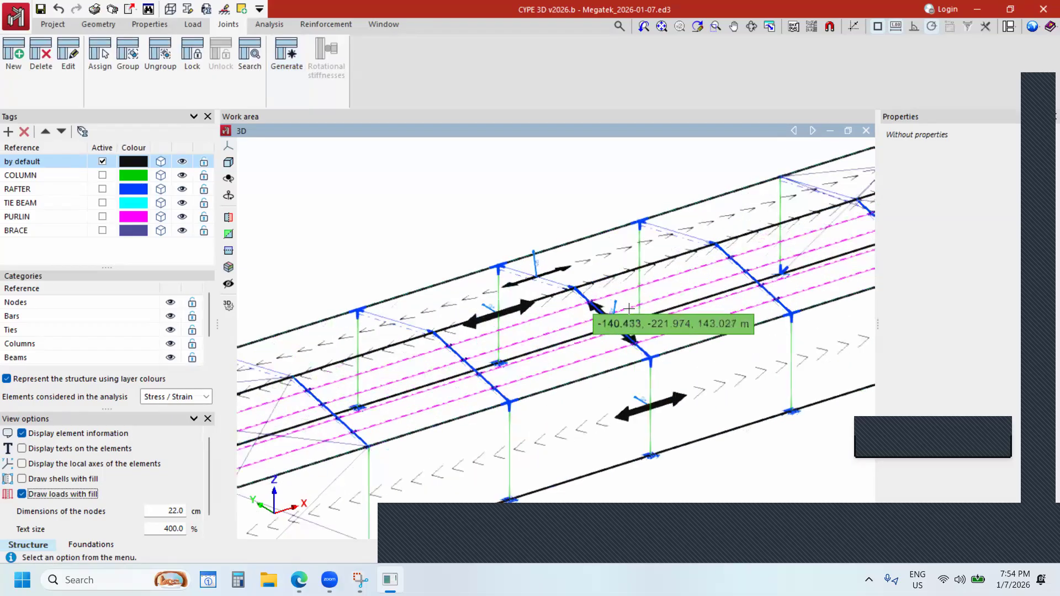
scroll(635, 308, "up", 2)
scroll(644, 308, "up", 3)
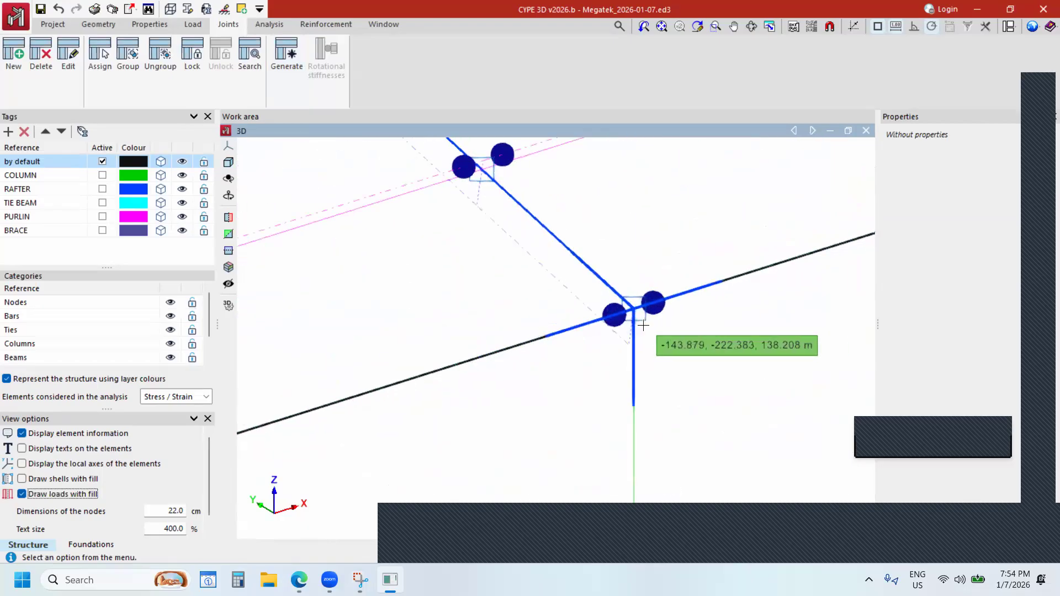
scroll(650, 362, "down", 3)
scroll(651, 364, "down", 4)
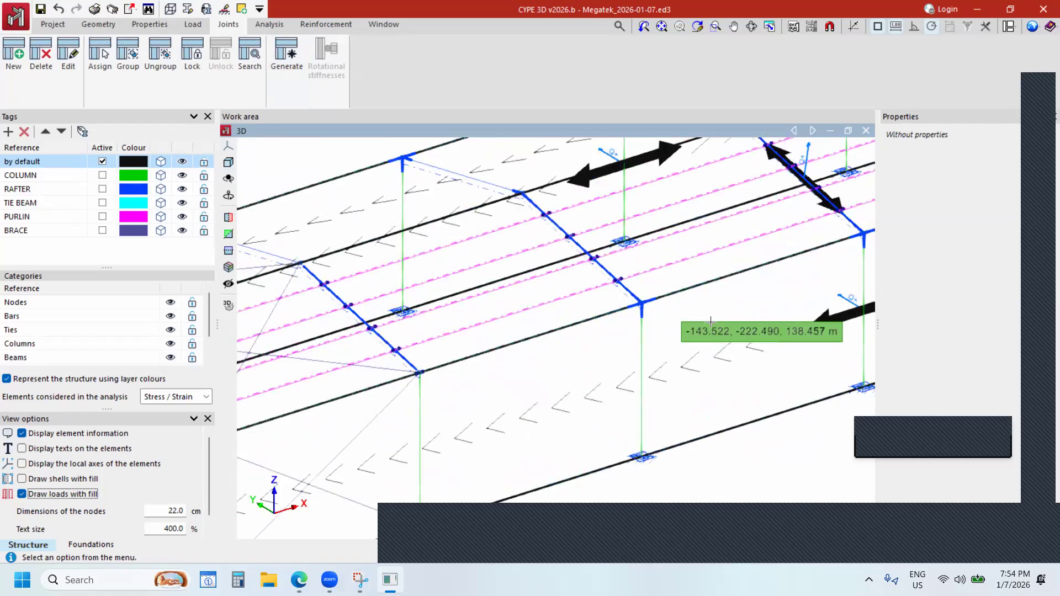
scroll(710, 321, "down", 3)
scroll(571, 216, "up", 5)
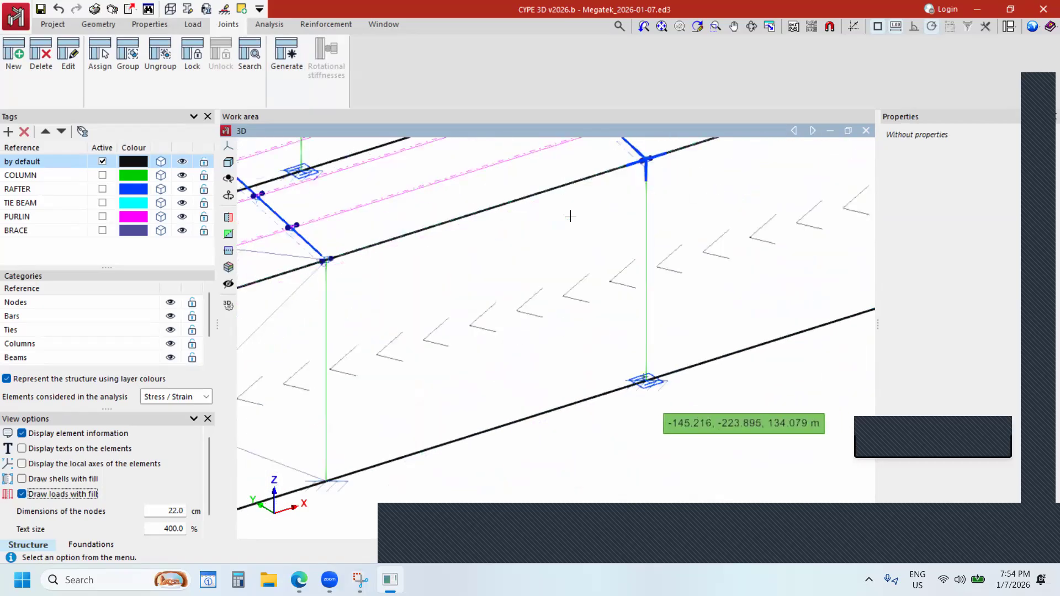
scroll(568, 217, "down", 2)
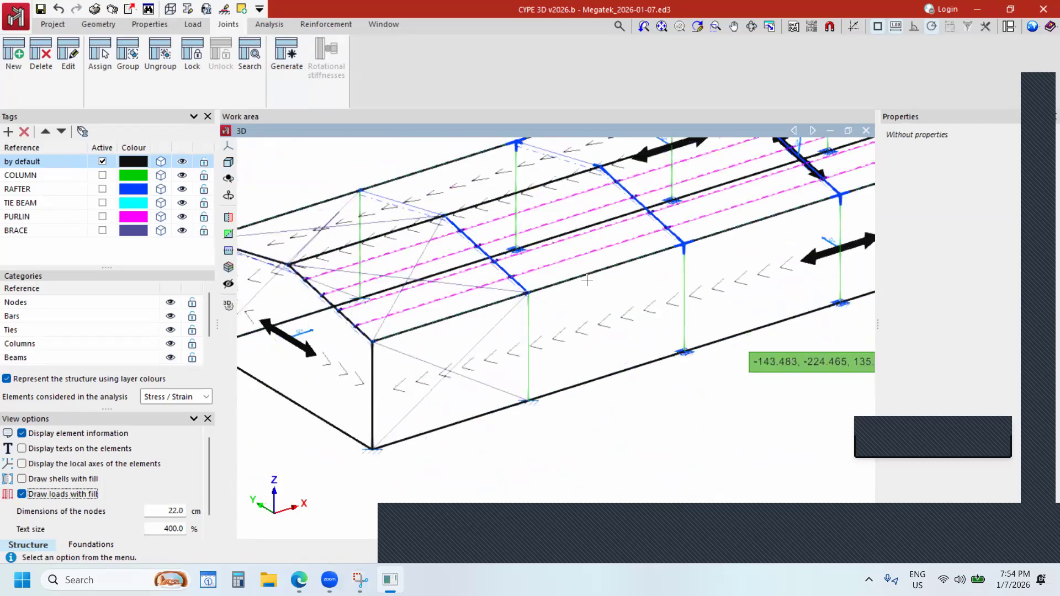
scroll(587, 280, "down", 3)
scroll(508, 396, "up", 2)
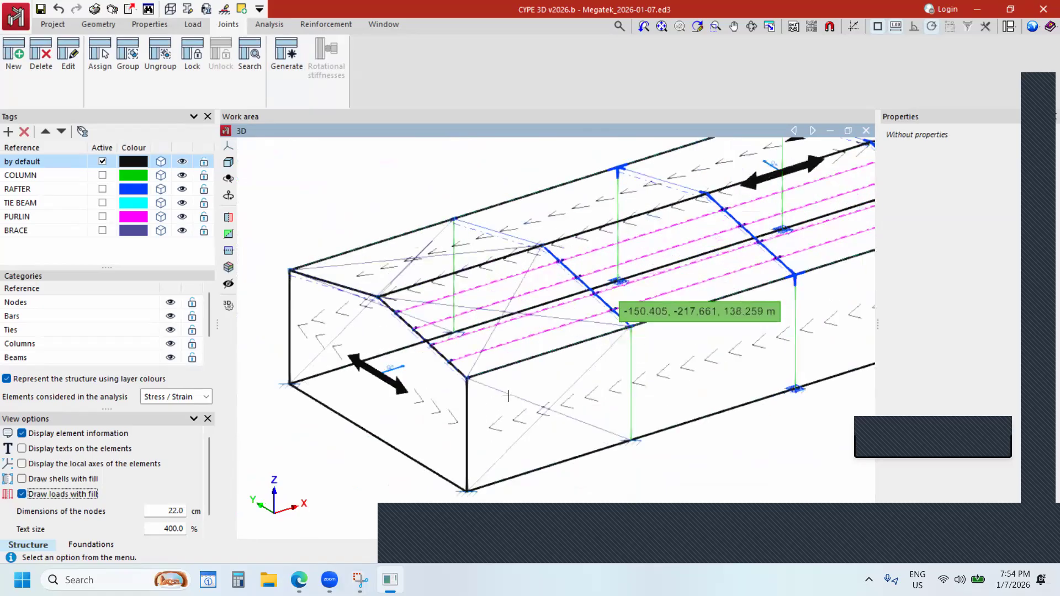
scroll(577, 411, "down", 2)
scroll(585, 210, "up", 4)
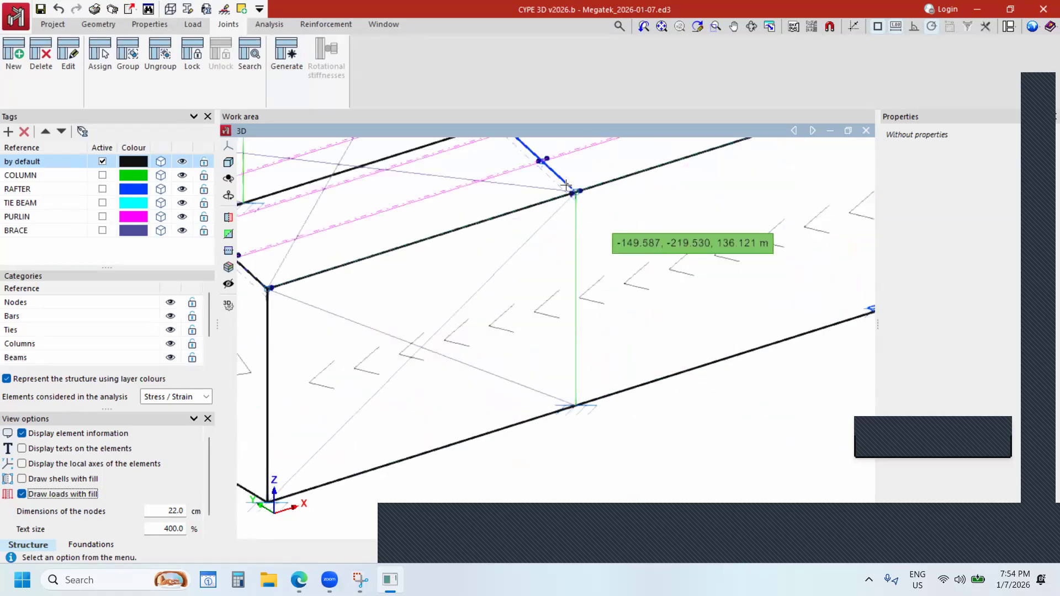
scroll(566, 184, "up", 2)
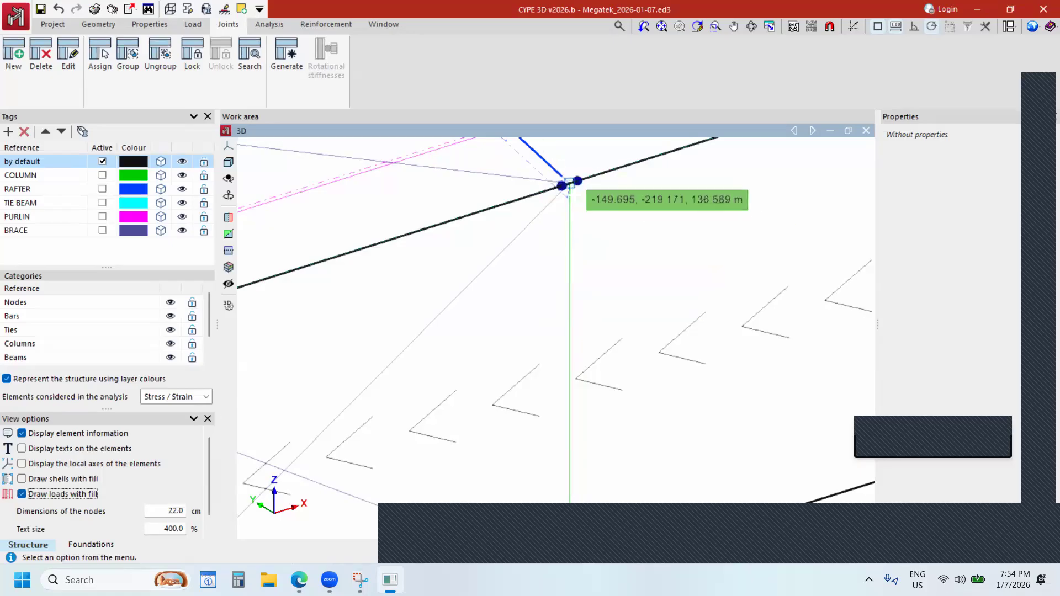
key("ctrl")
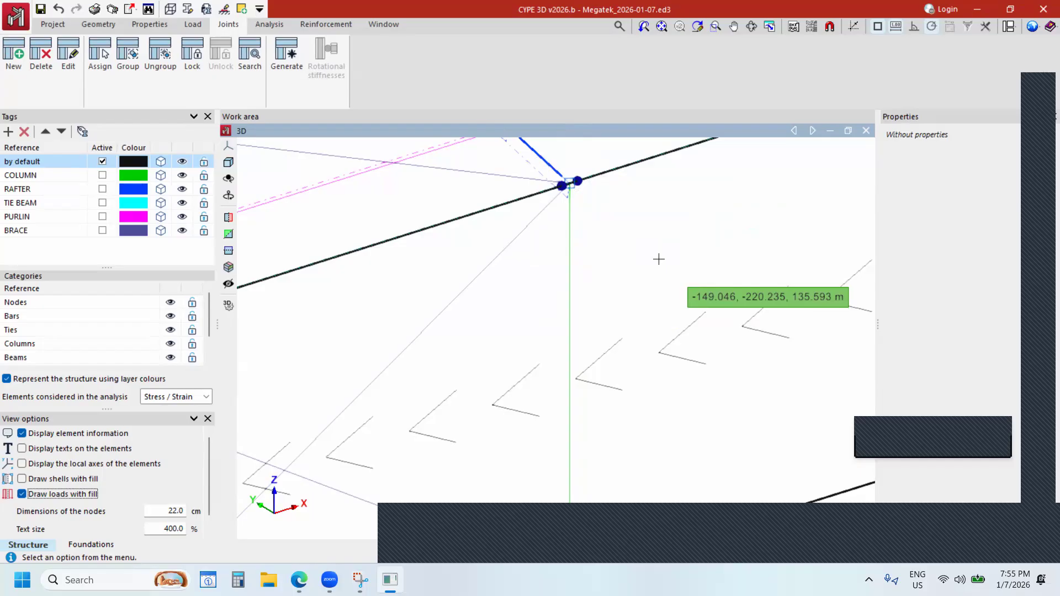
Bring up the CYPE Menu with its structural programs, and minimise it again.
left_click(869, 579)
left_click(896, 511)
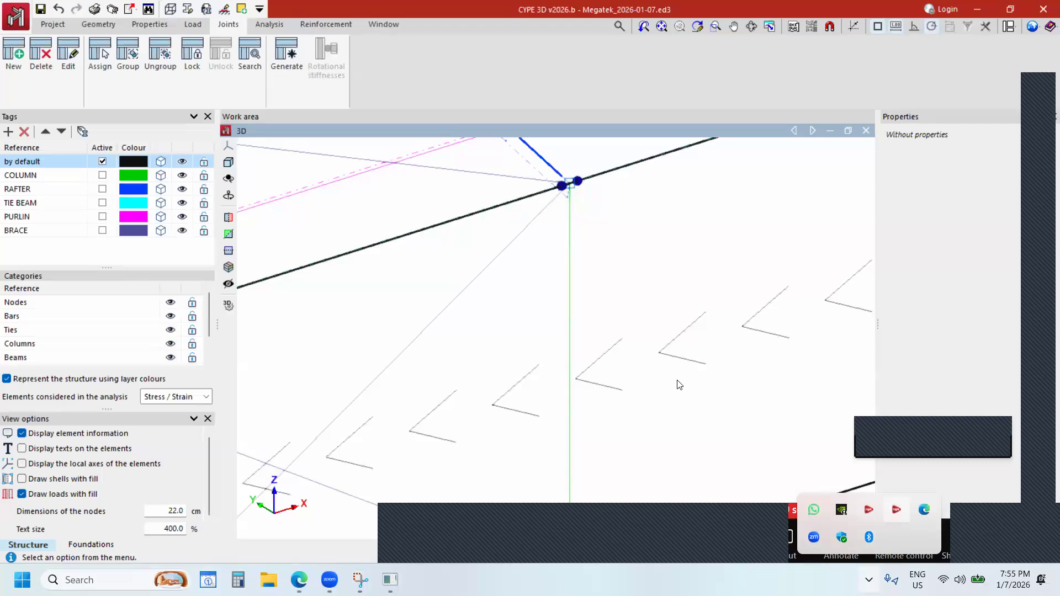
left_click(352, 342)
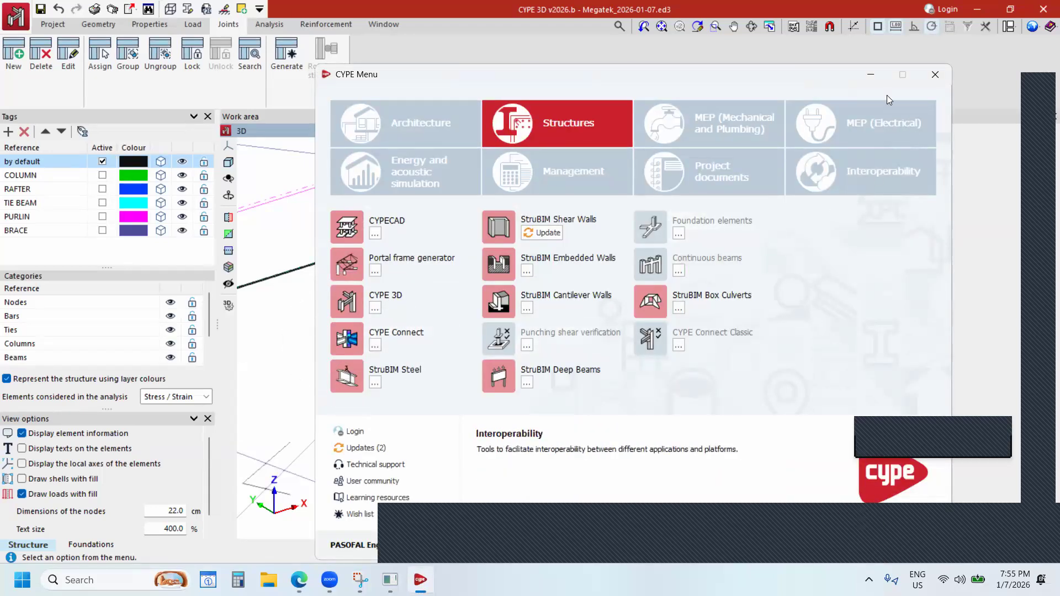
left_click(870, 76)
Create a new connection at the second frame's eaves node, view its column and beams in 3D, and accept it with the joints undefined.
scroll(607, 353, "up", 3)
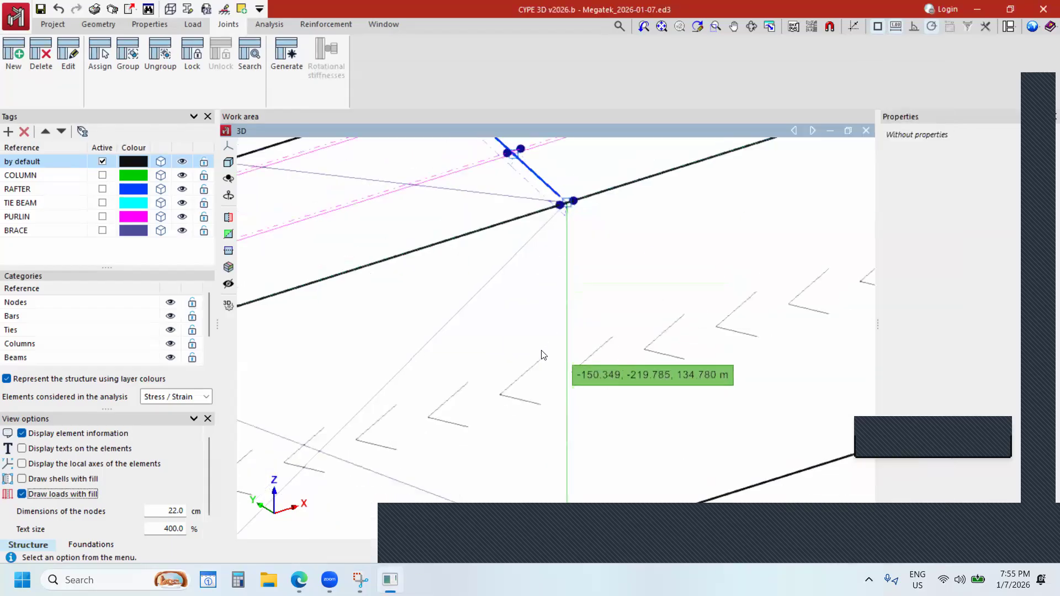
scroll(612, 354, "down", 3)
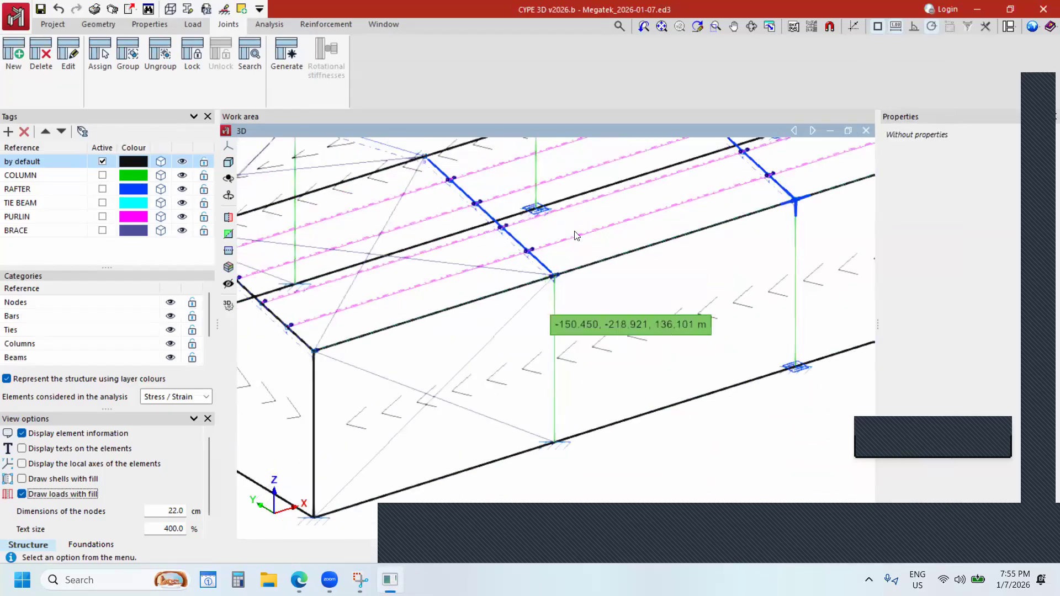
scroll(579, 285, "up", 3)
scroll(579, 284, "up", 3)
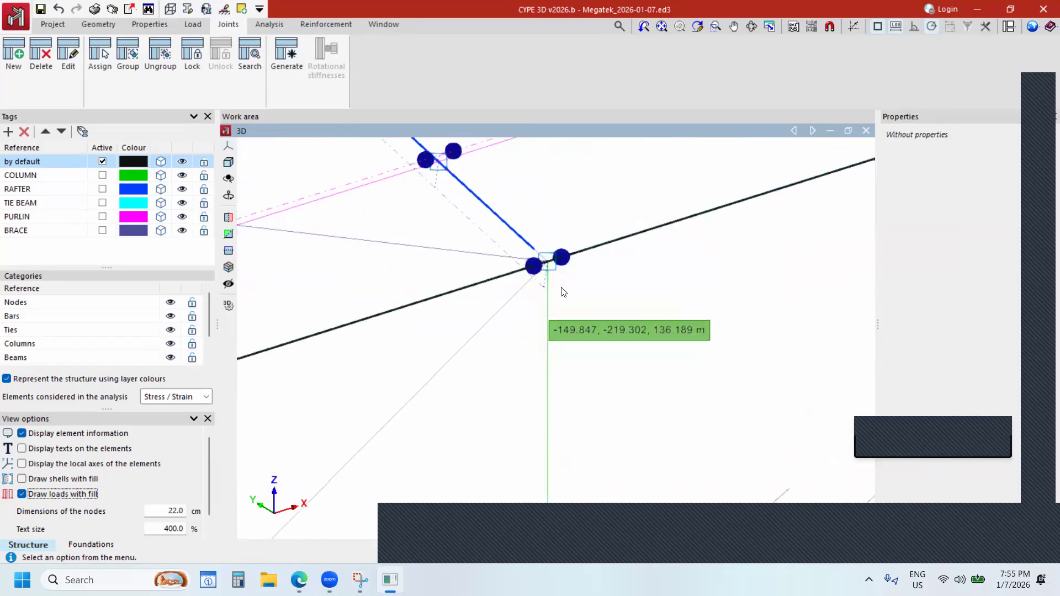
left_click(15, 70)
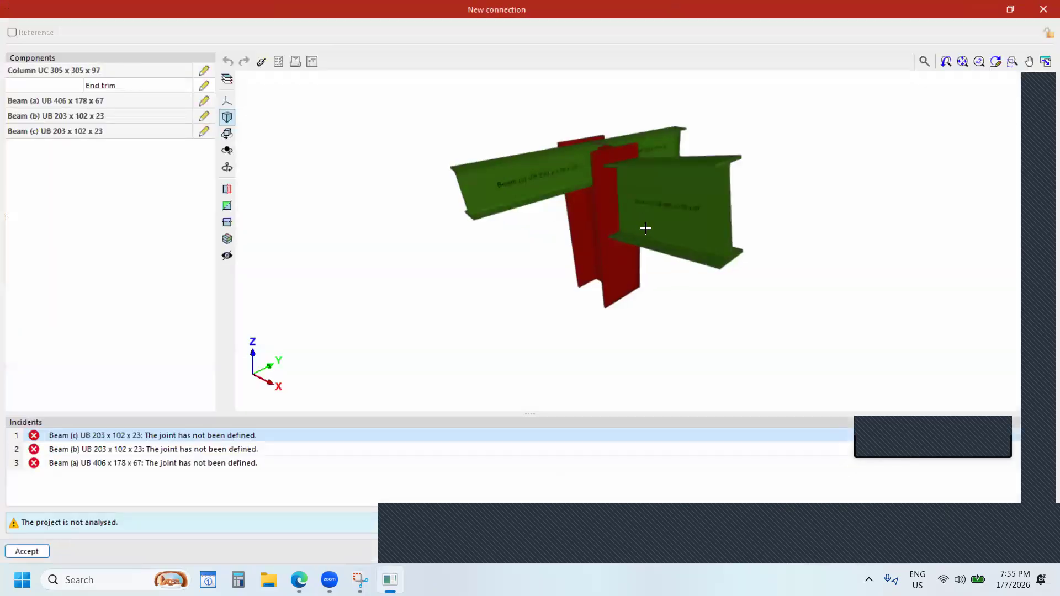
mouse_move(643, 227)
middle_mouse_down()
mouse_move(790, 232)
mouse_move(841, 213)
mouse_move(575, 268)
middle_mouse_up()
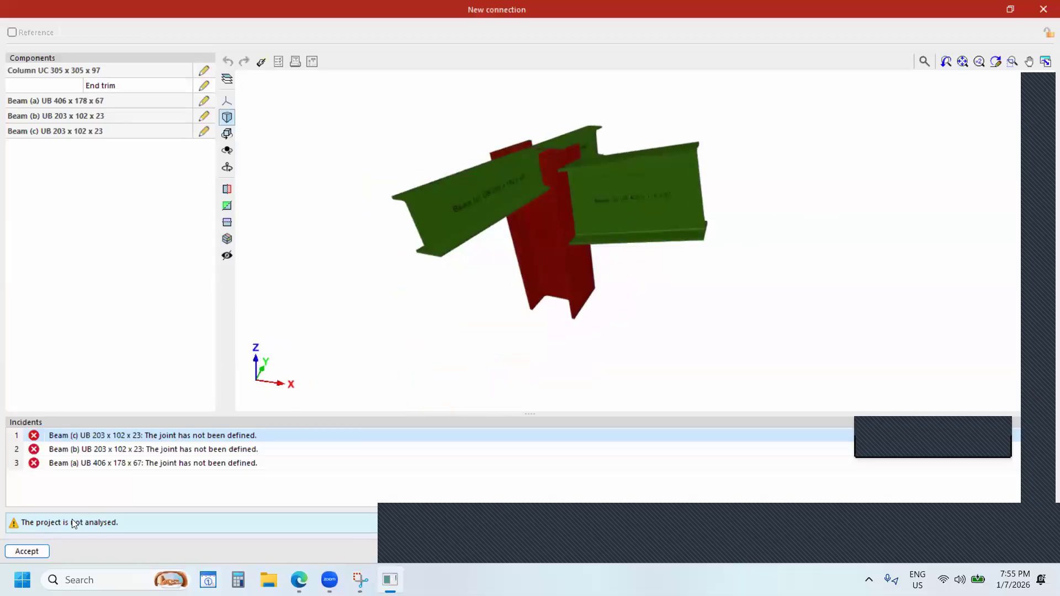
left_click(27, 552)
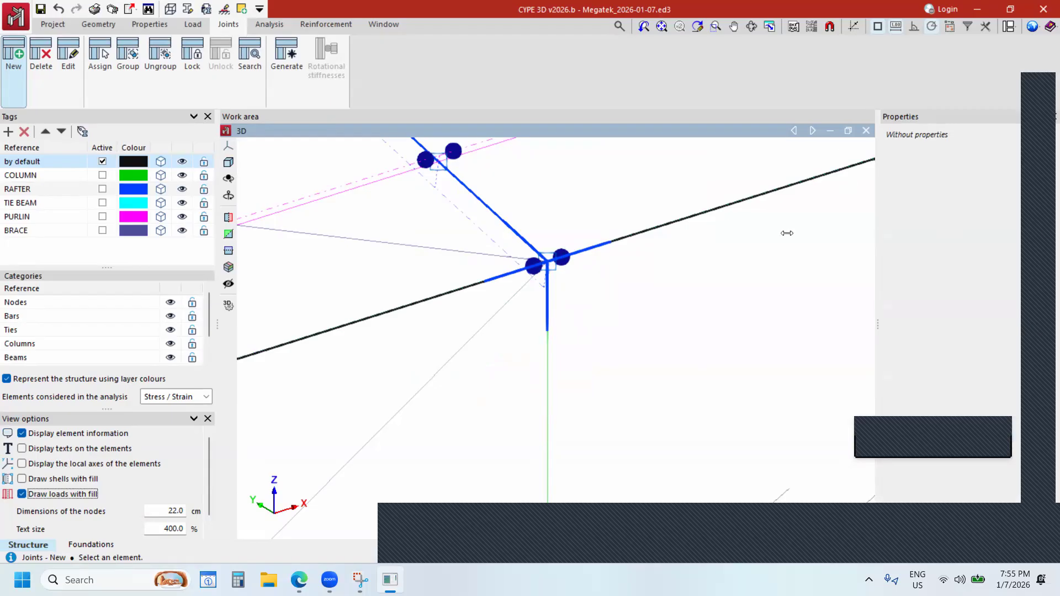
Open the stress/strain analysis settings for the structure.
scroll(574, 333, "down", 4)
scroll(556, 332, "down", 4)
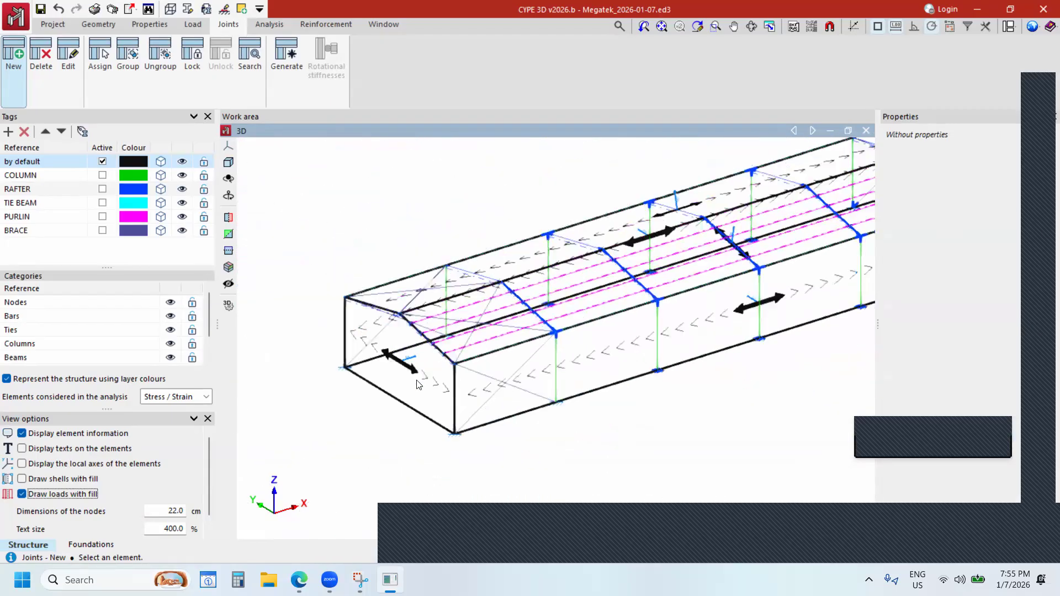
left_click(272, 24)
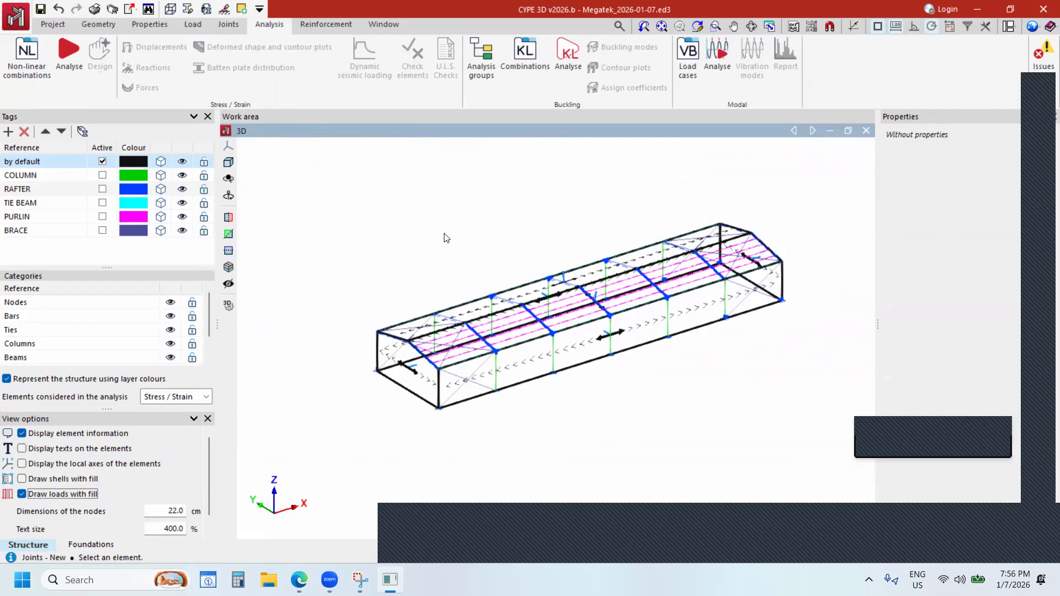
left_click(67, 63)
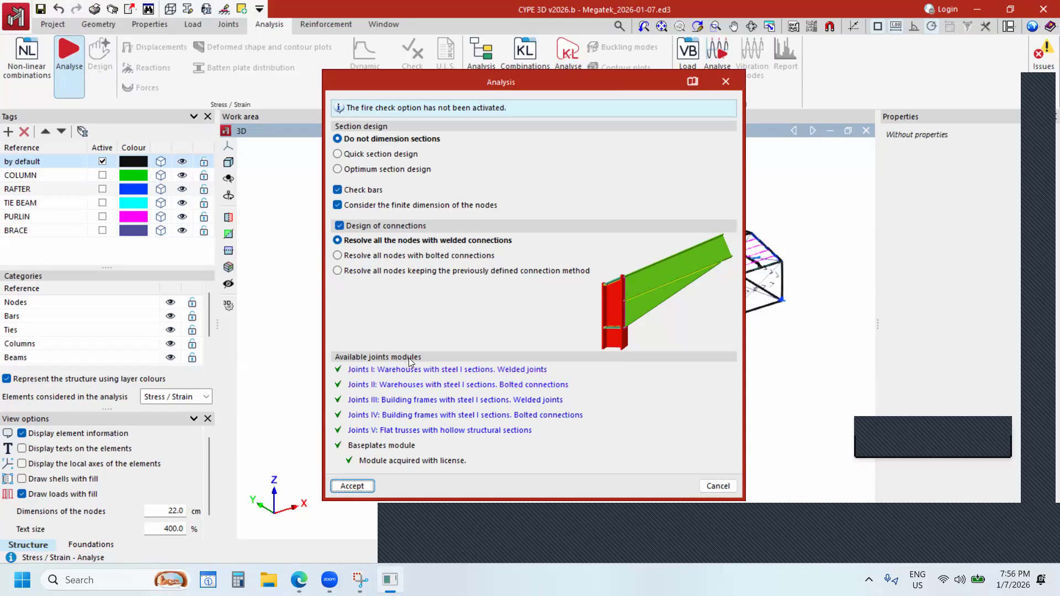
Open the web page of the Joints I welded joints module, review its implemented connection types, and return to the analysis settings.
left_click(516, 375)
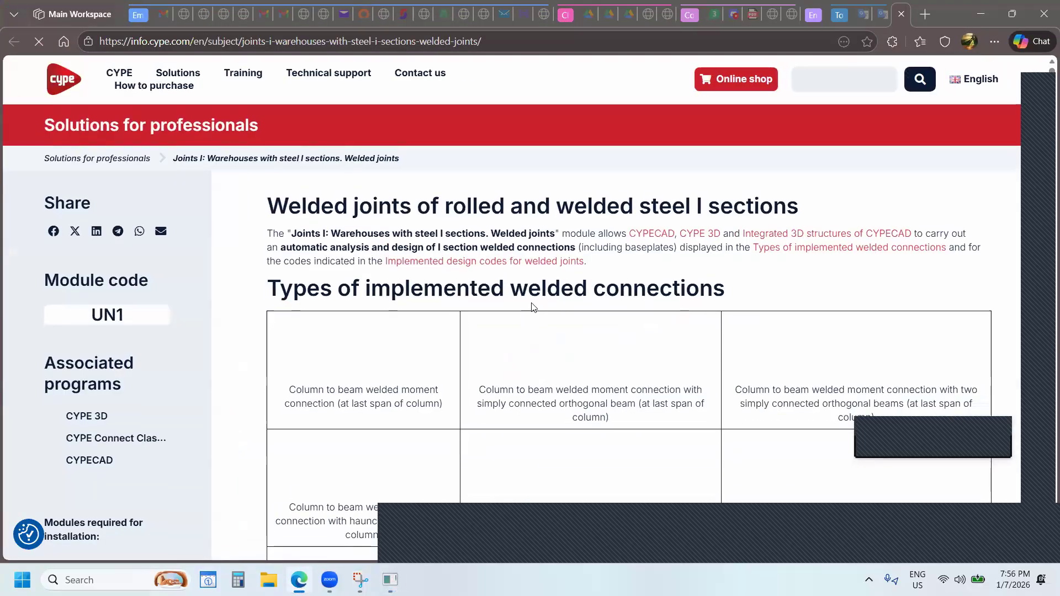
scroll(619, 296, "down", 6)
scroll(631, 249, "down", 15)
scroll(641, 272, "down", 15)
scroll(655, 274, "down", 12)
scroll(658, 278, "up", 15)
scroll(661, 282, "up", 15)
scroll(430, 235, "up", 10)
key("super+Down")
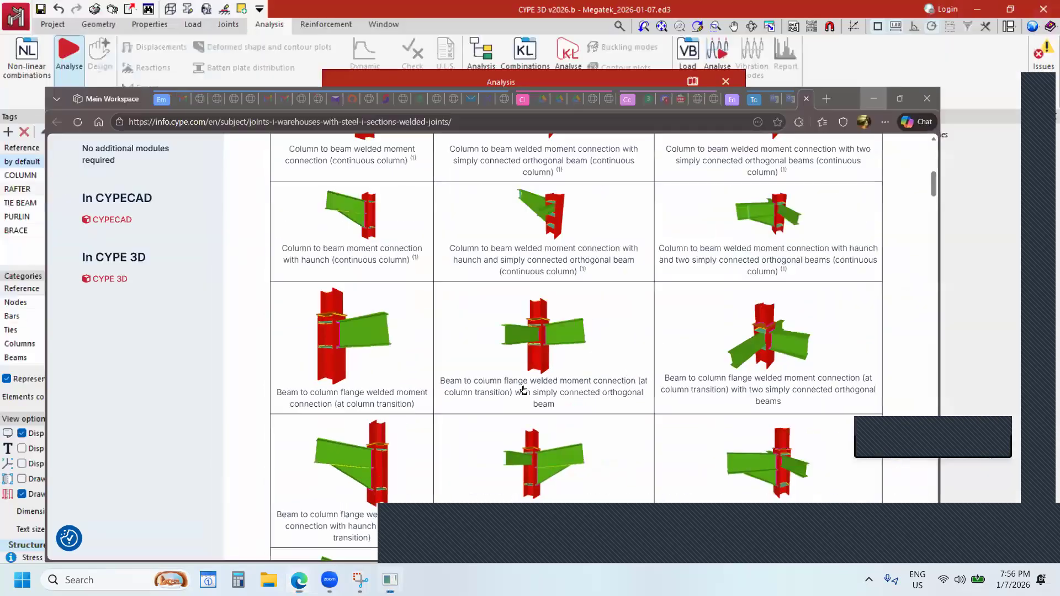
key("super+Down")
Open the web page of the Joints II bolted connections module and review its implemented connection types.
left_click(524, 386)
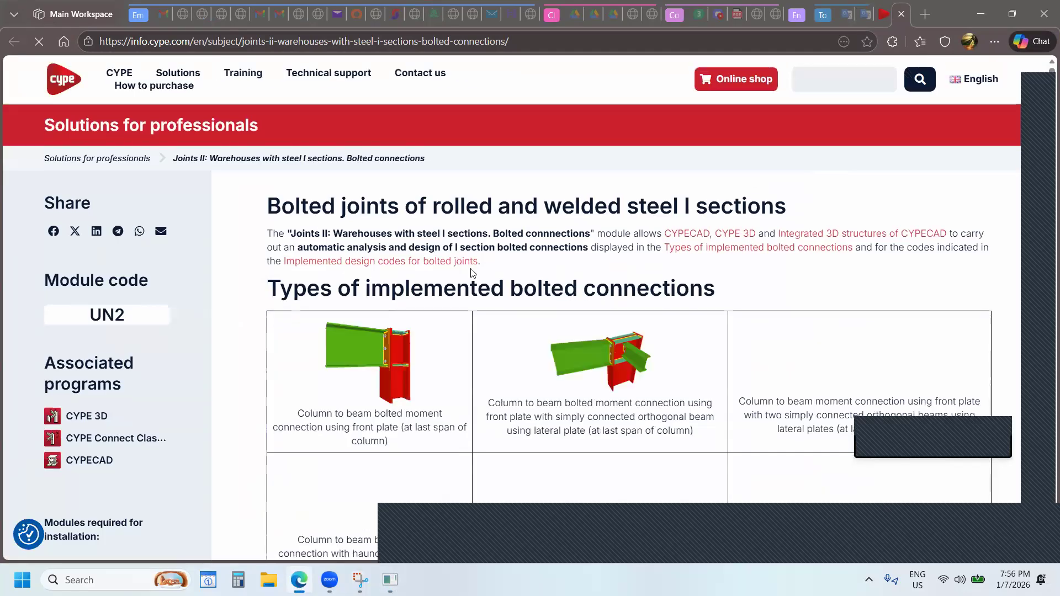
scroll(523, 268, "down", 8)
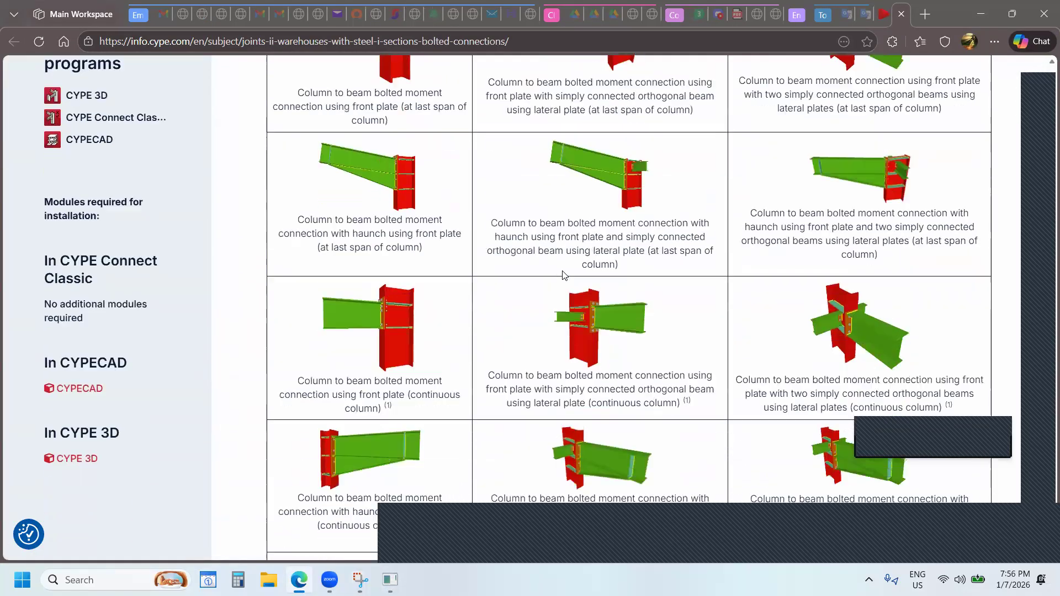
Look through the bolted connection types on the Joints II web page and return to the Analysis dialog in CYPE 3D.
scroll(581, 284, "down", 8)
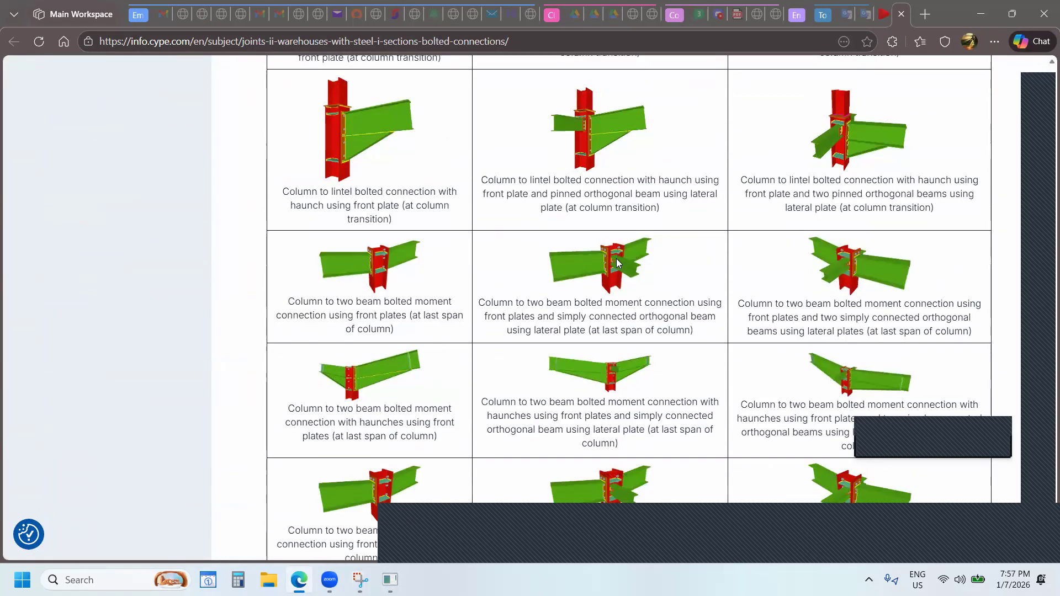
scroll(616, 262, "down", 10)
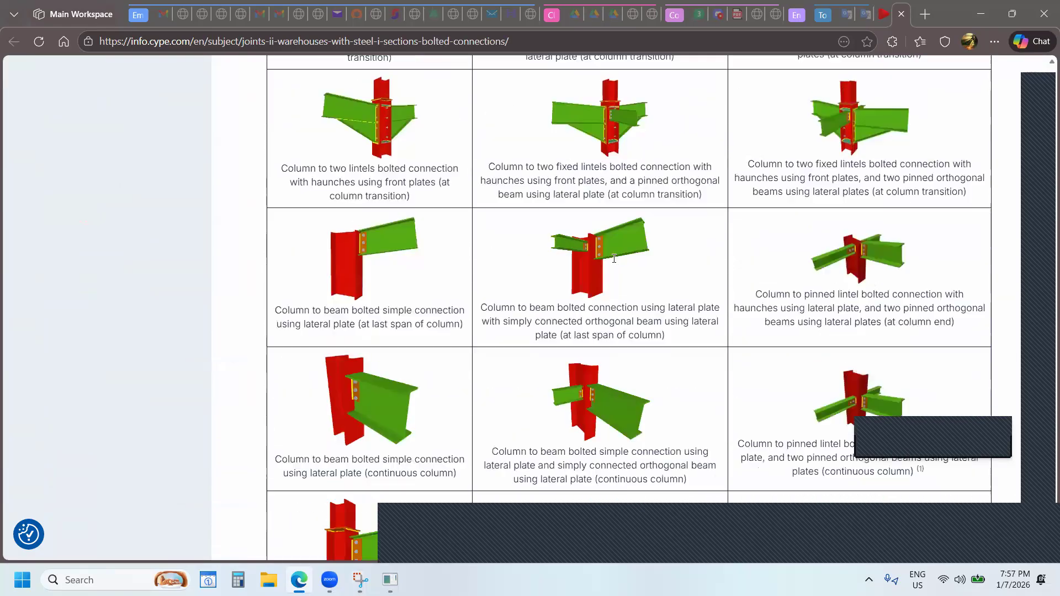
scroll(591, 245, "down", 10)
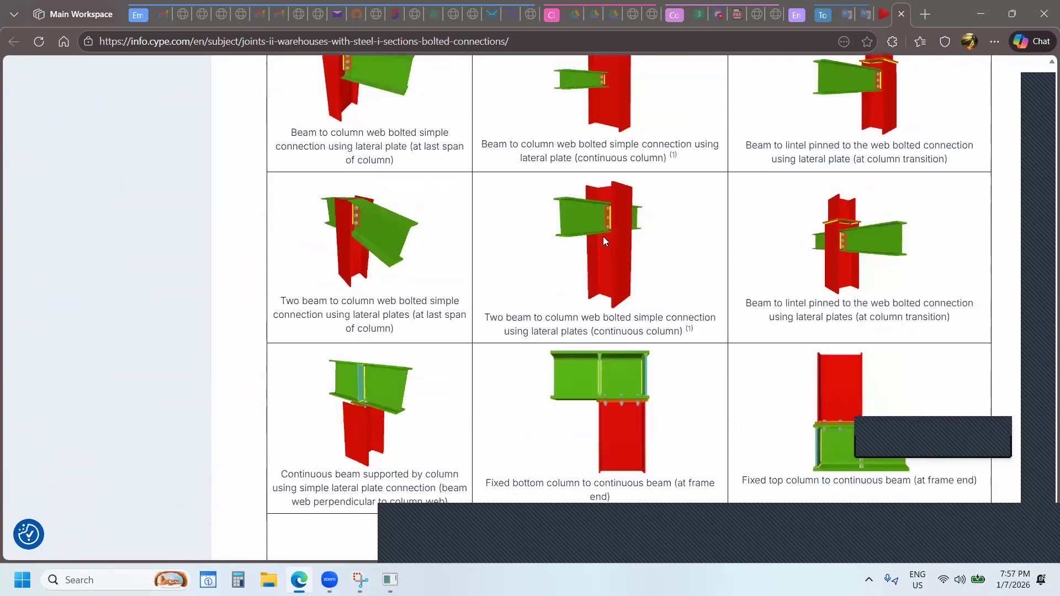
scroll(611, 248, "down", 8)
scroll(858, 60, "up", 13)
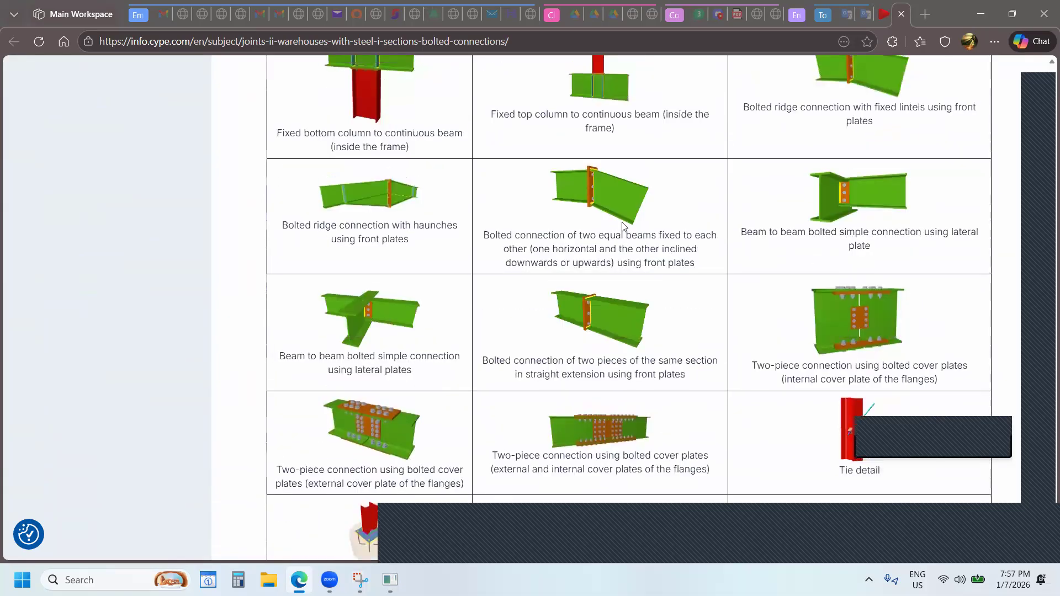
scroll(858, 57, "up", 1)
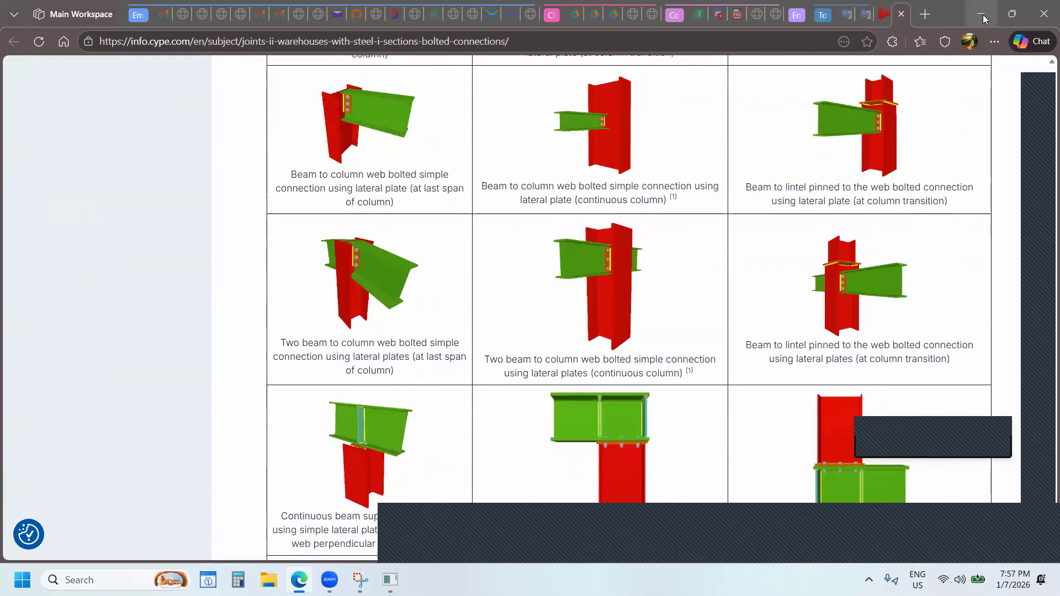
left_click(981, 14)
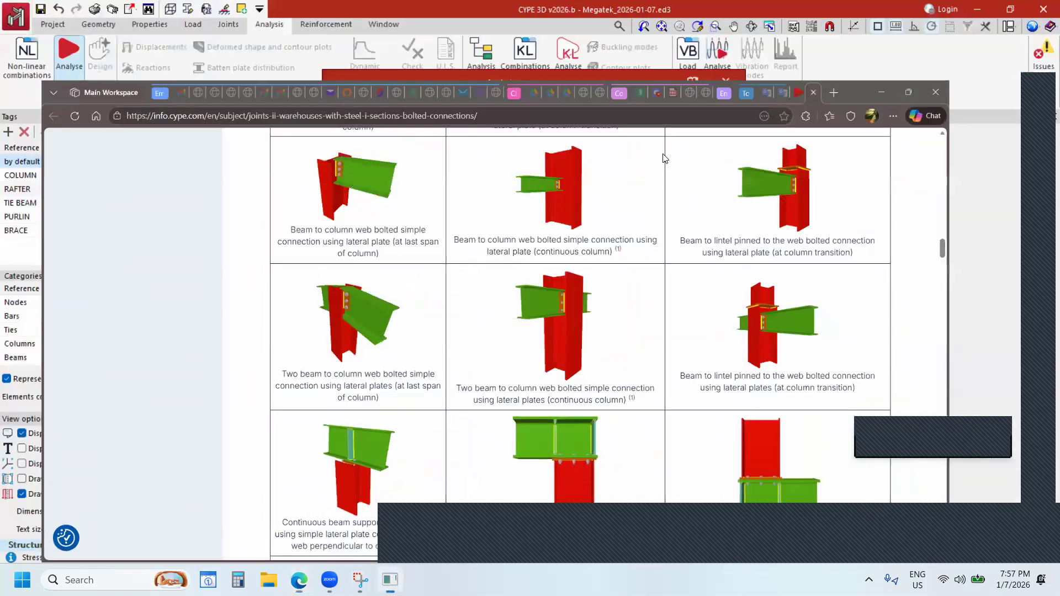
Open the Joints V web page on flat trusses, examine its hollow-section connection types, and return to the Analysis dialog in CYPE 3D.
left_click(463, 431)
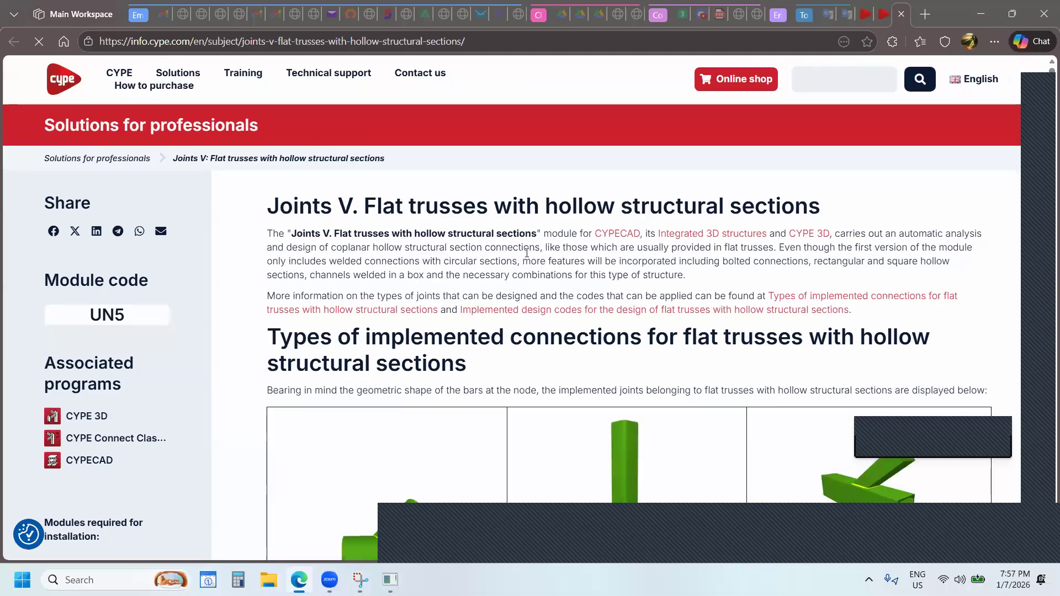
scroll(461, 251, "down", 4)
scroll(461, 251, "down", 3)
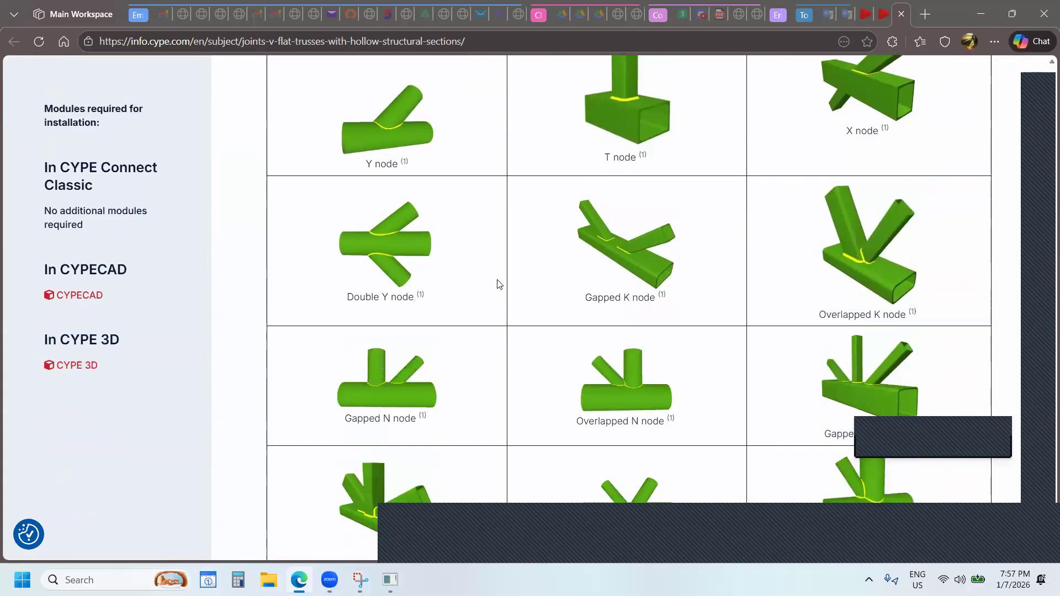
scroll(662, 261, "down", 6)
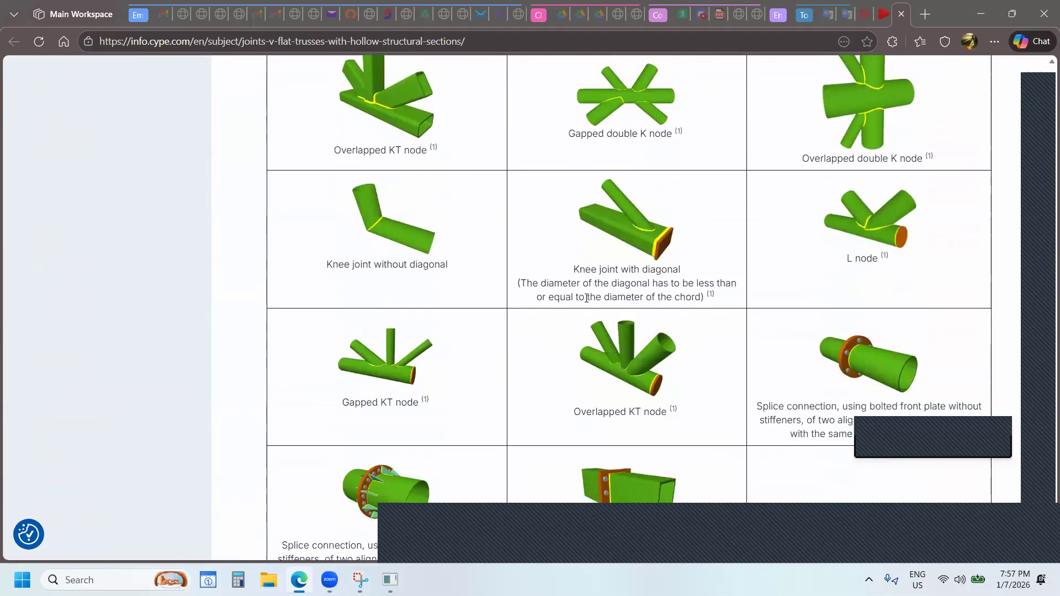
scroll(590, 294, "down", 5)
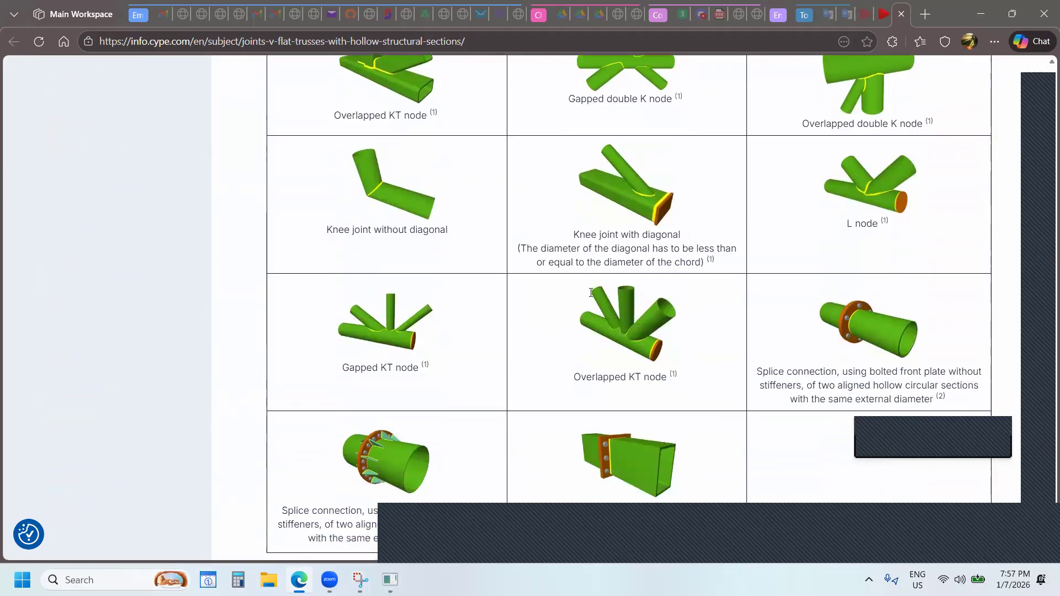
scroll(652, 252, "up", 20)
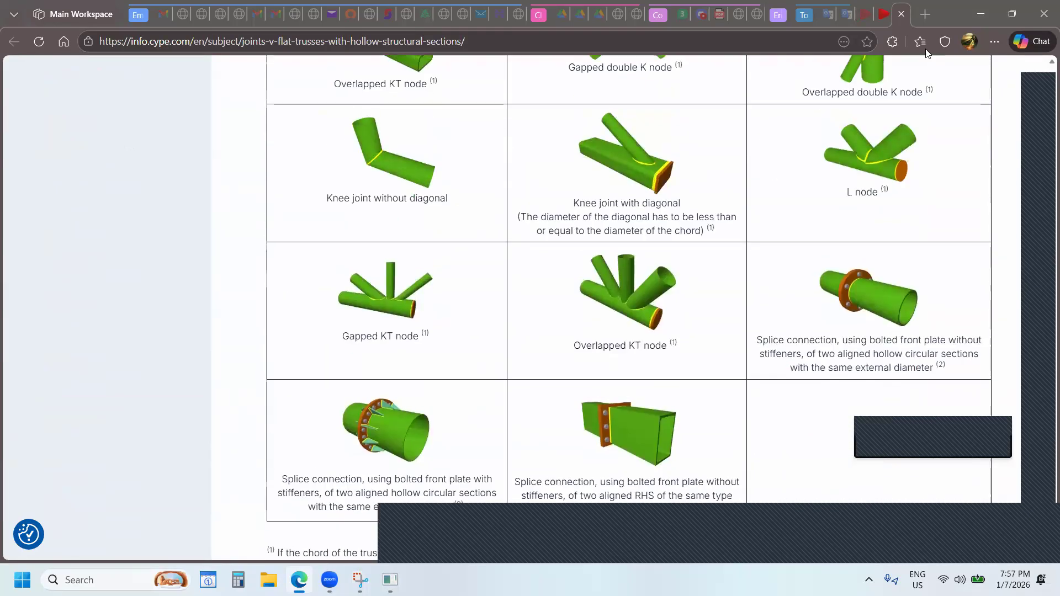
scroll(414, 355, "up", 3)
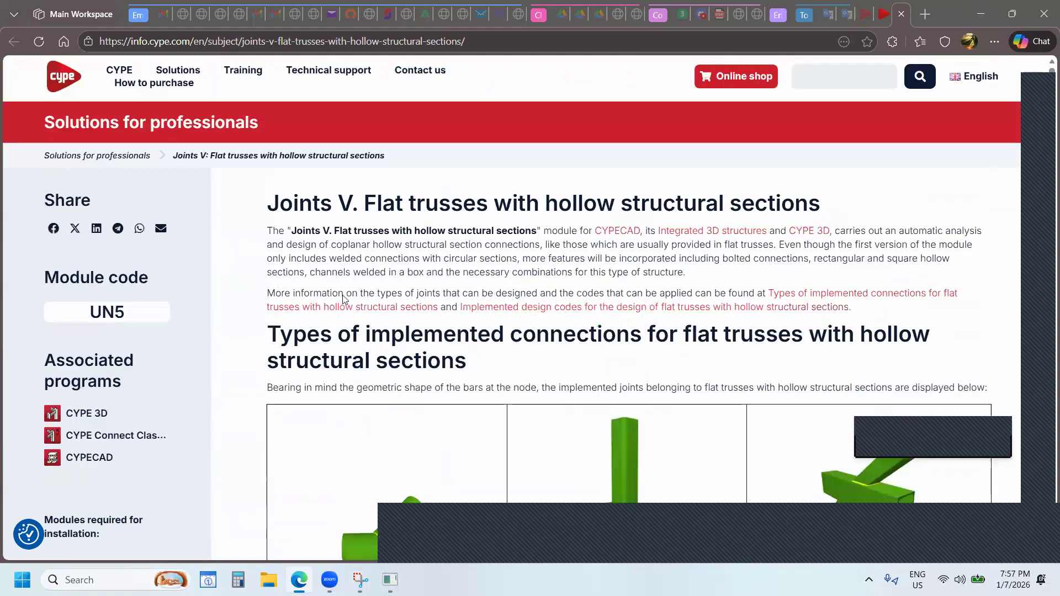
key("super+Down")
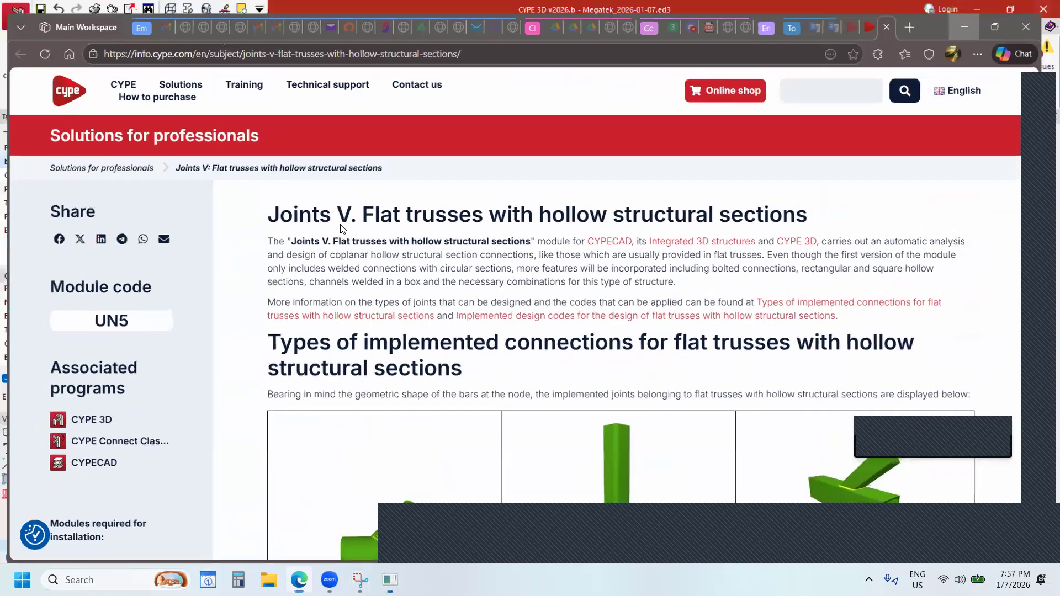
key("super+Down")
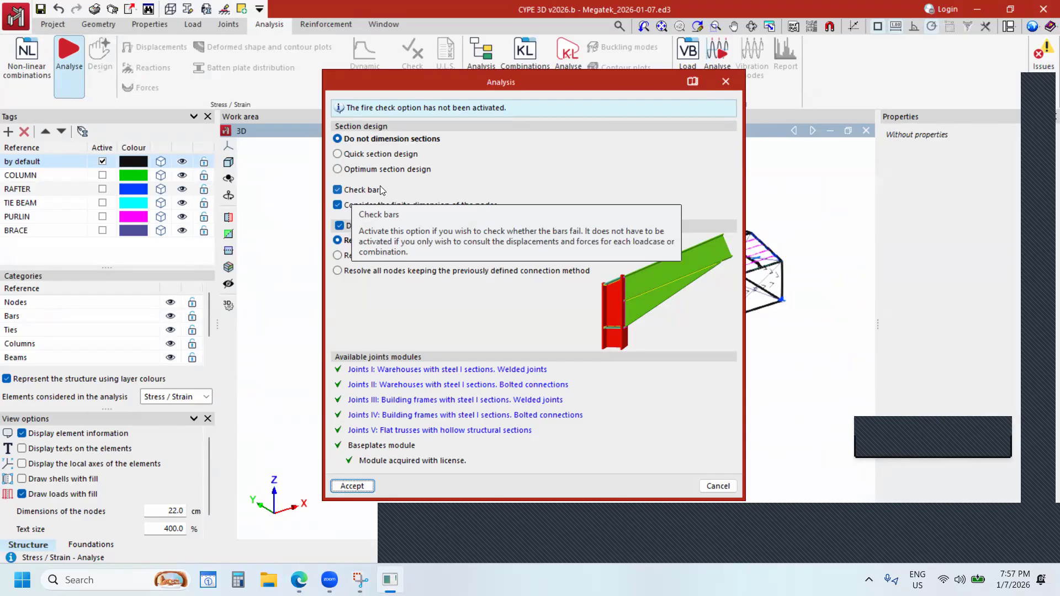
Try toggling the Check bars and finite node dimension options, leaving both enabled, and move the dialog off the model.
left_click(338, 190)
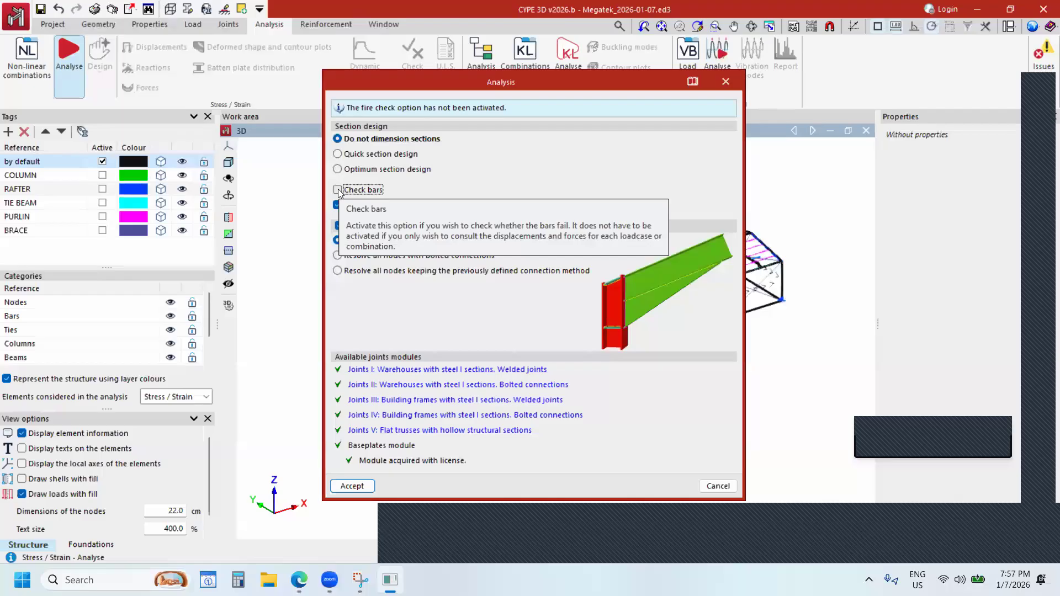
left_click(337, 190)
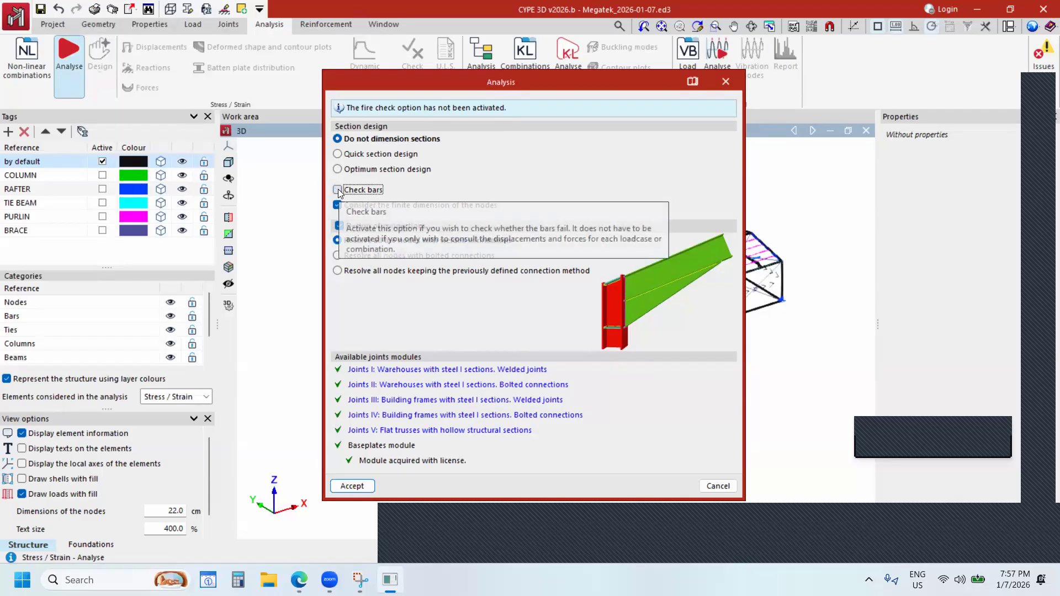
left_click(338, 189)
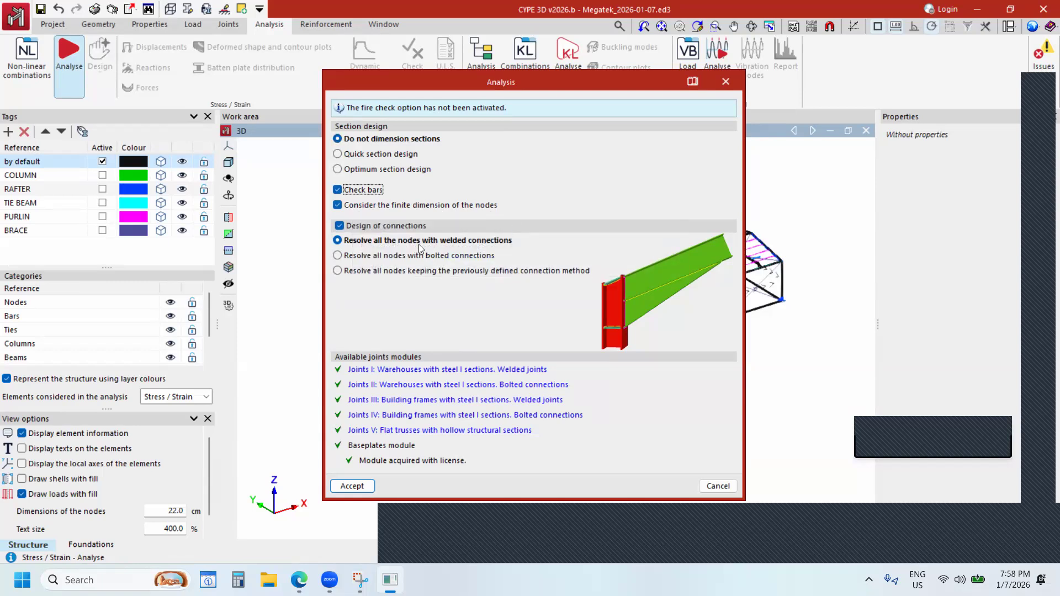
left_click(338, 206)
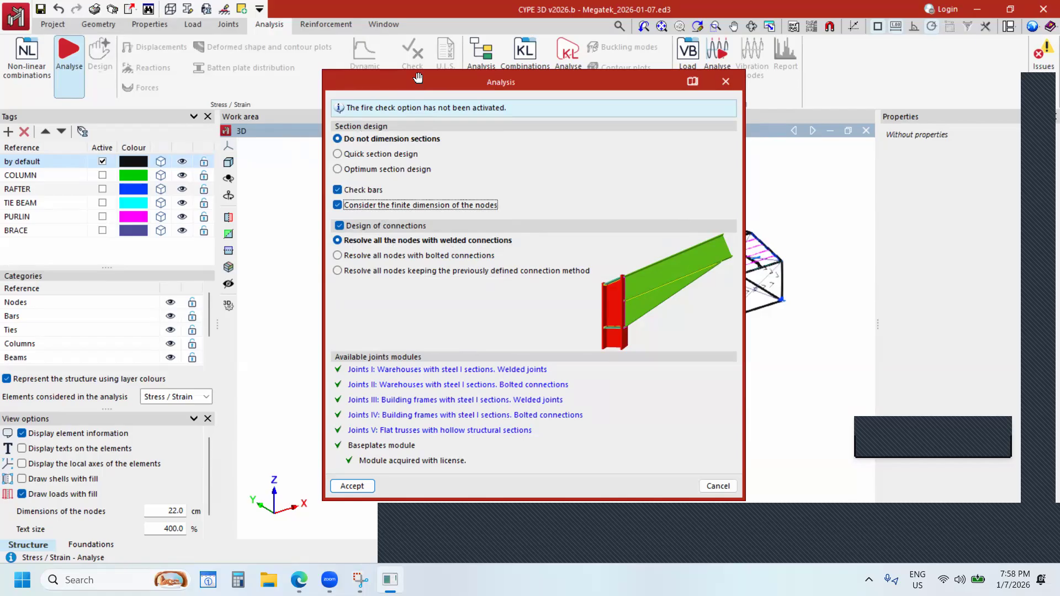
left_click_drag(418, 78, 688, 89)
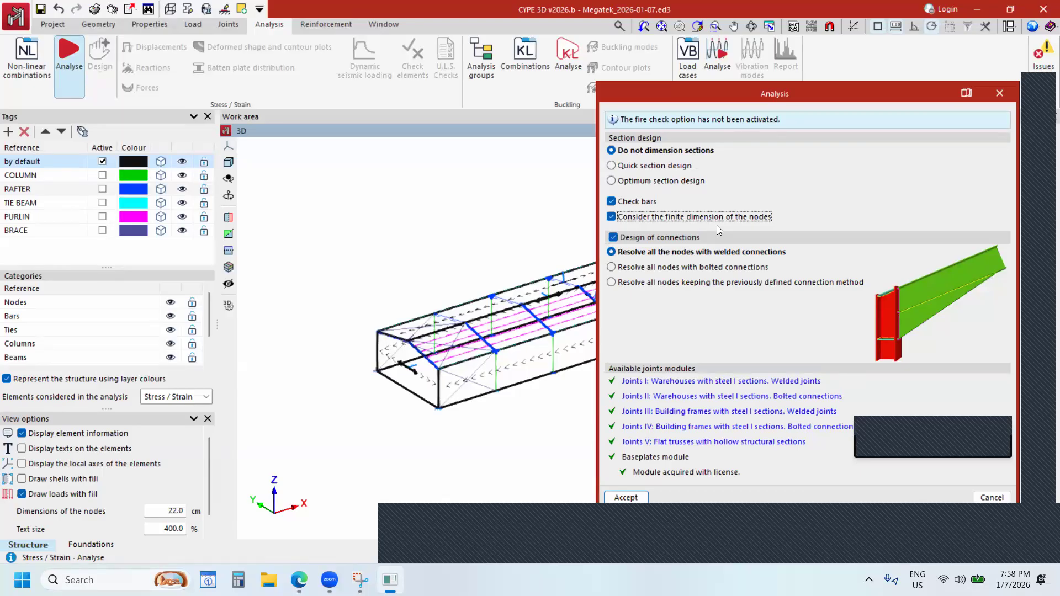
Try the Quick and Optimum section design options and return to Do not dimension sections.
left_click(657, 166)
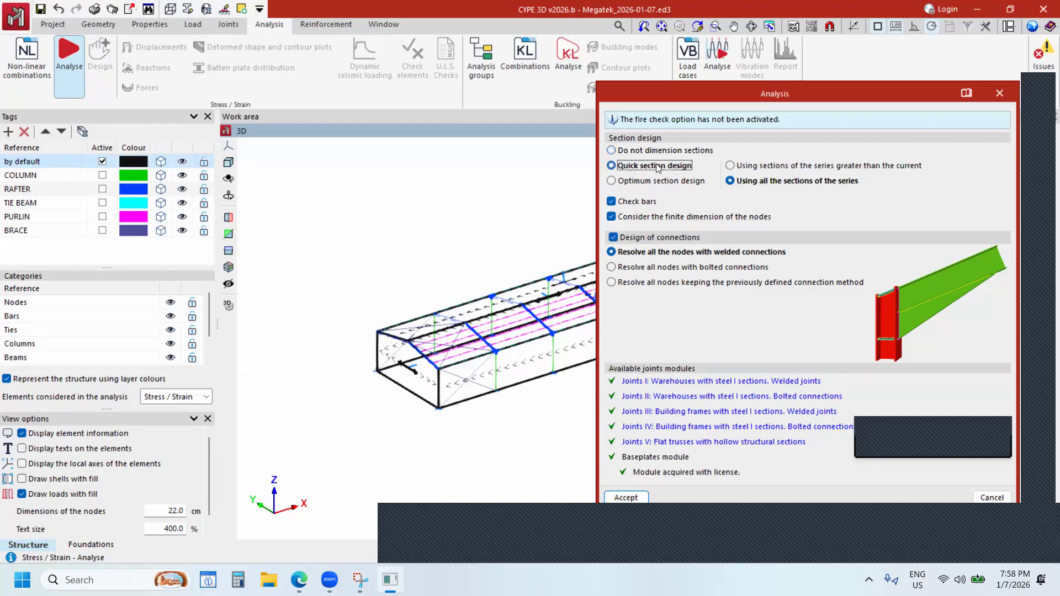
left_click(650, 181)
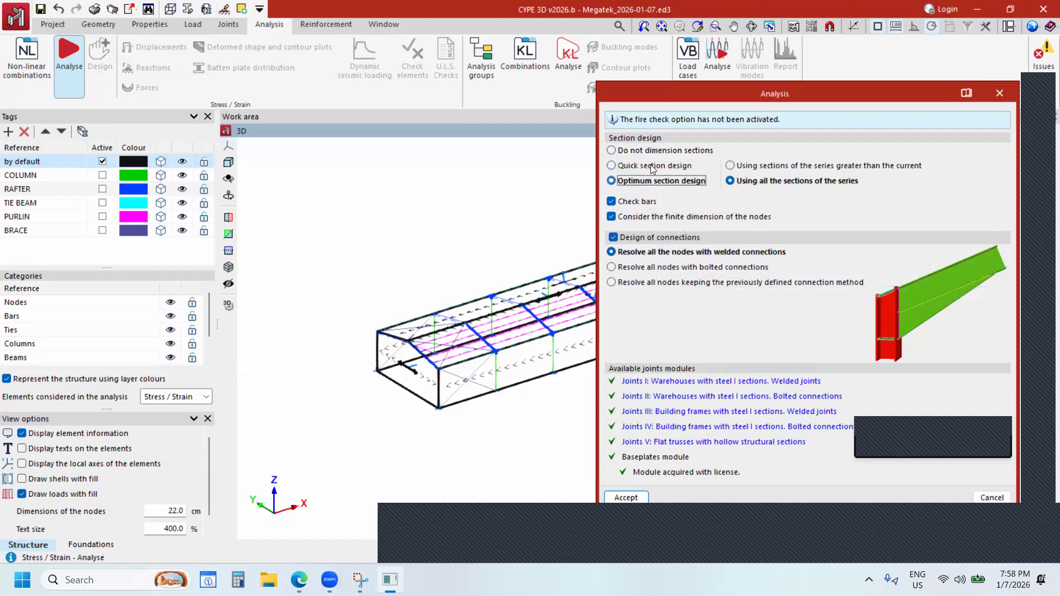
left_click(647, 168)
left_click(647, 180)
left_click(646, 166)
left_click(646, 179)
left_click(646, 168)
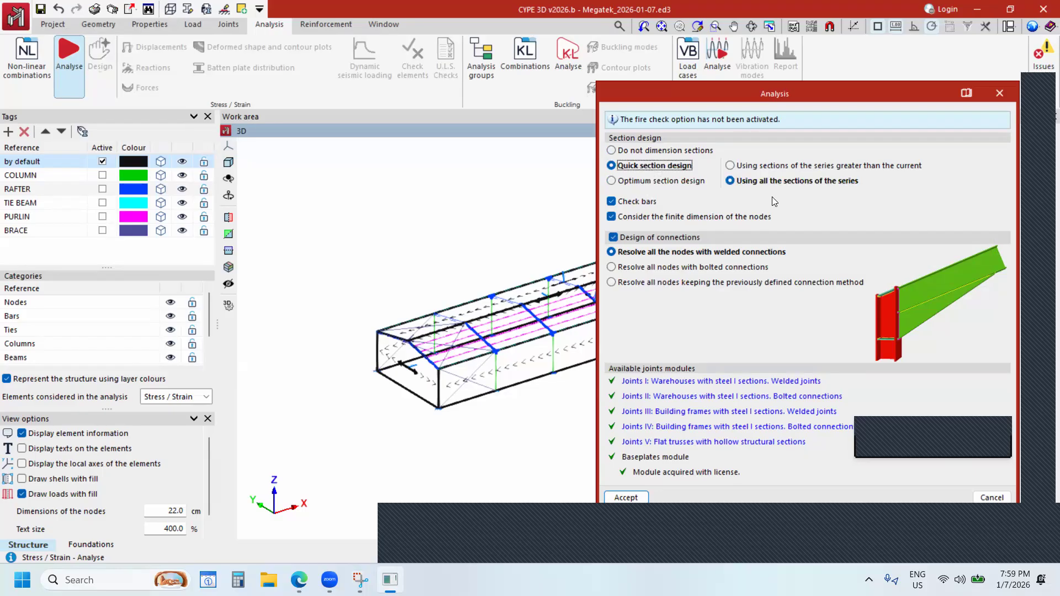
left_click(673, 152)
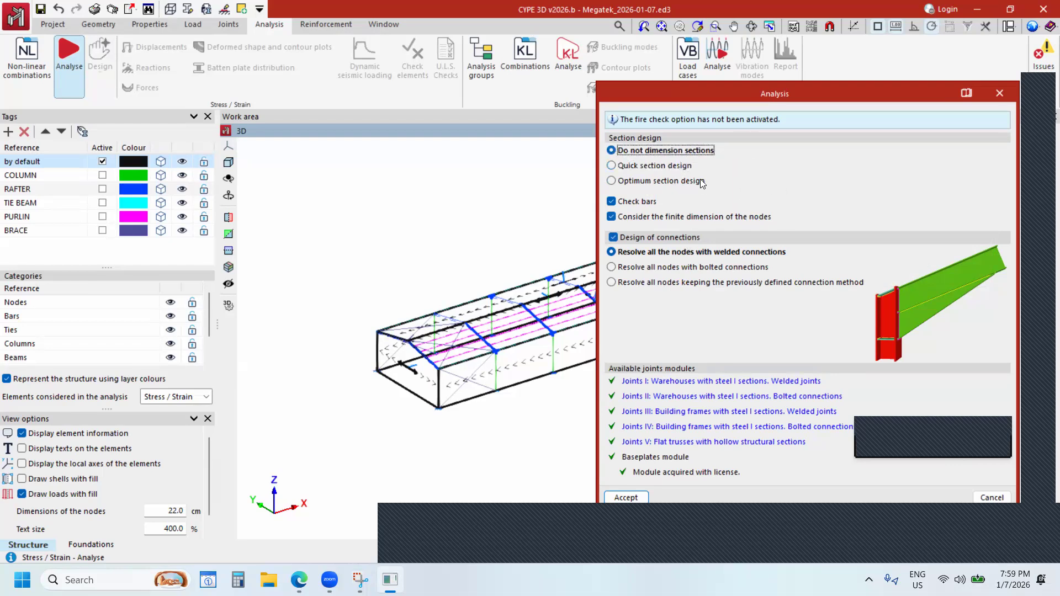
Run the analysis with all nodes resolved using bolted connections.
left_click_drag(702, 103, 596, 77)
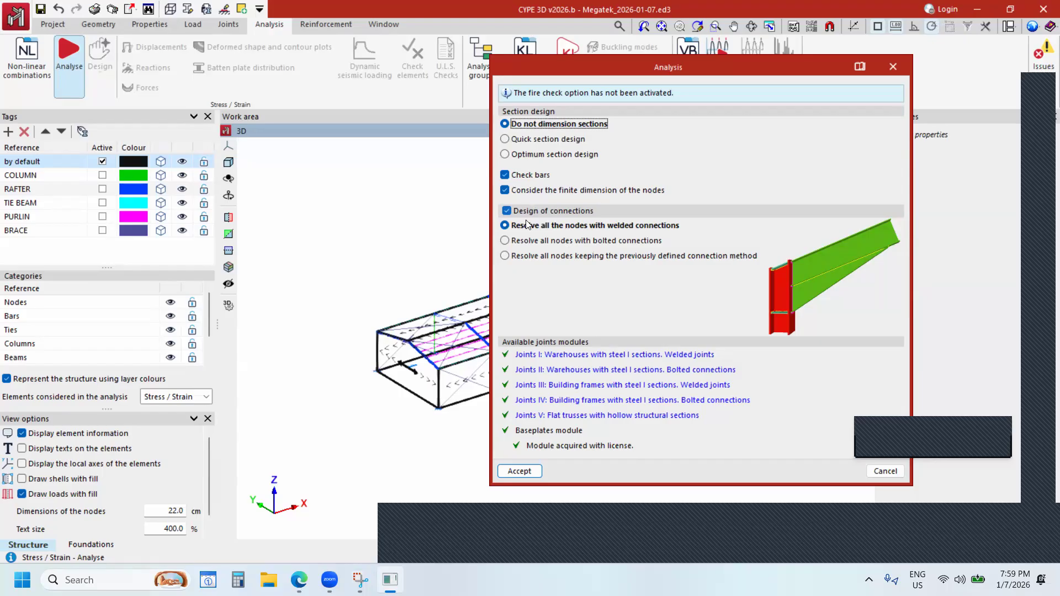
left_click(604, 241)
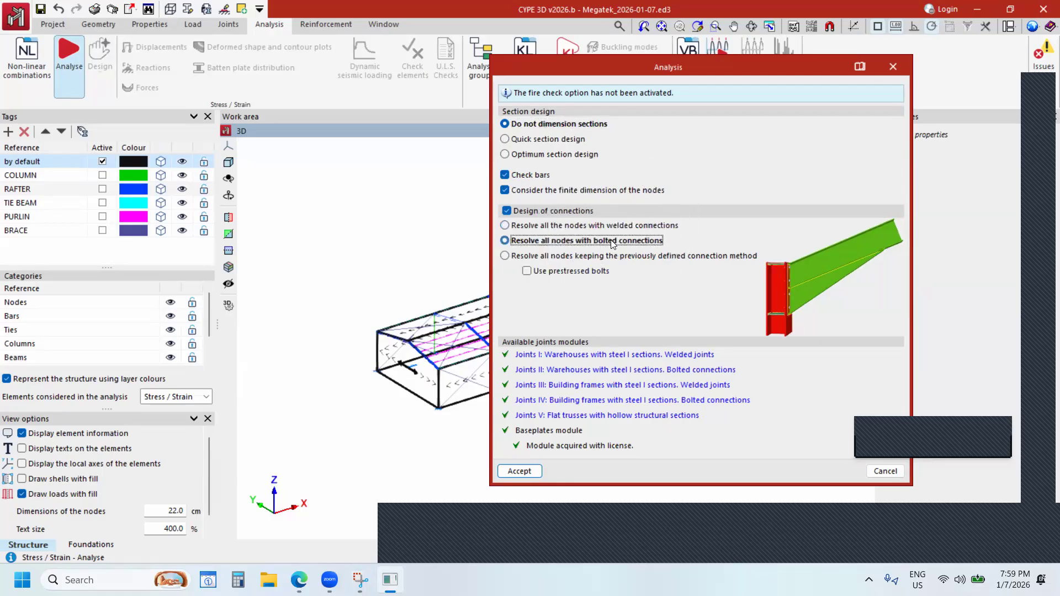
left_click(518, 472)
left_click(375, 356)
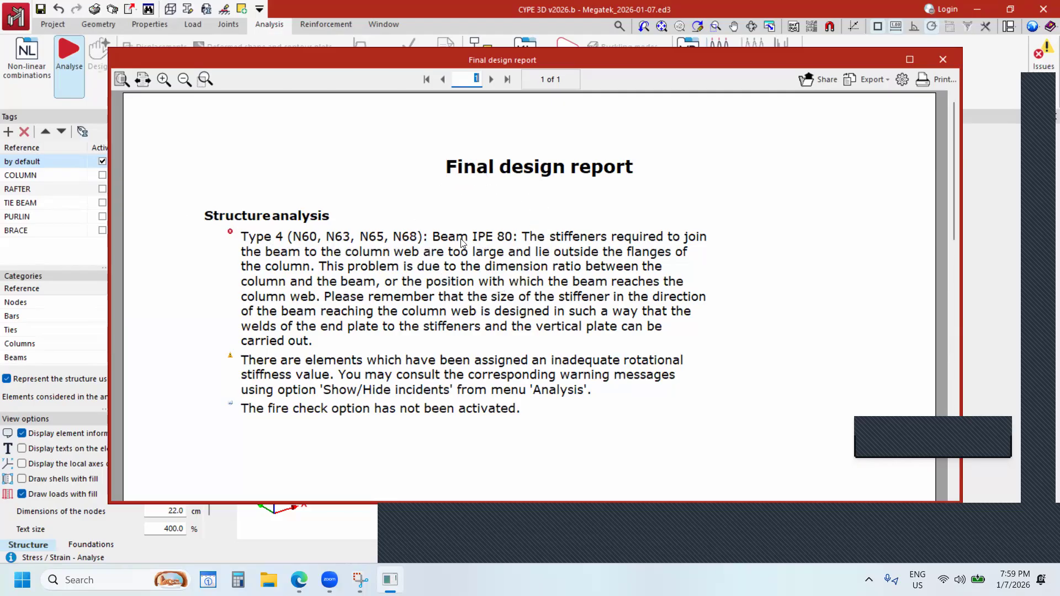
Read the structure analysis messages in the final design report and close it.
key("ctrl")
left_click(276, 366)
left_click(942, 60)
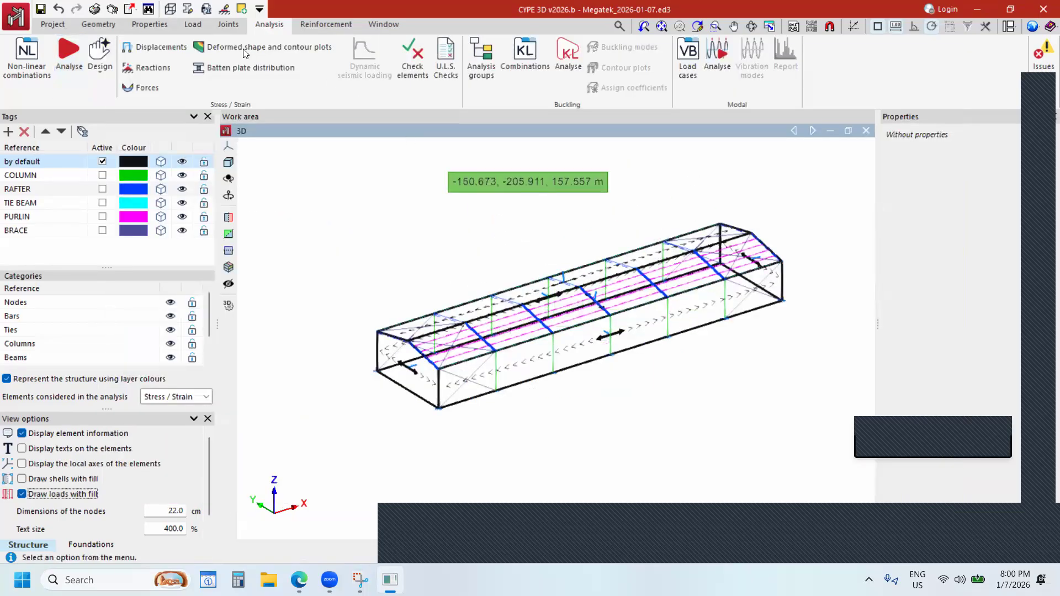
left_click(100, 55)
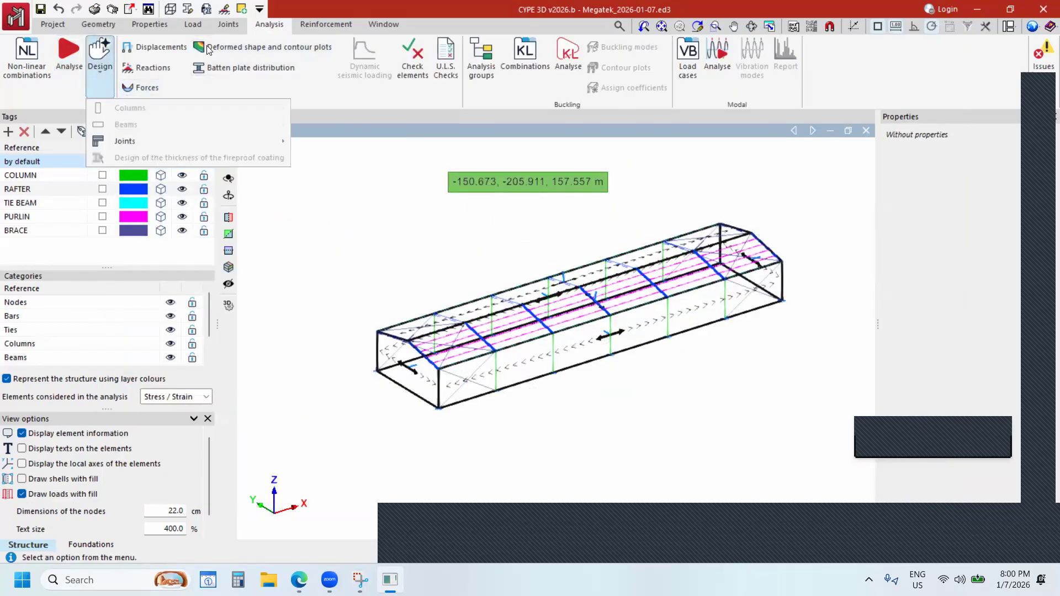
left_click(335, 11)
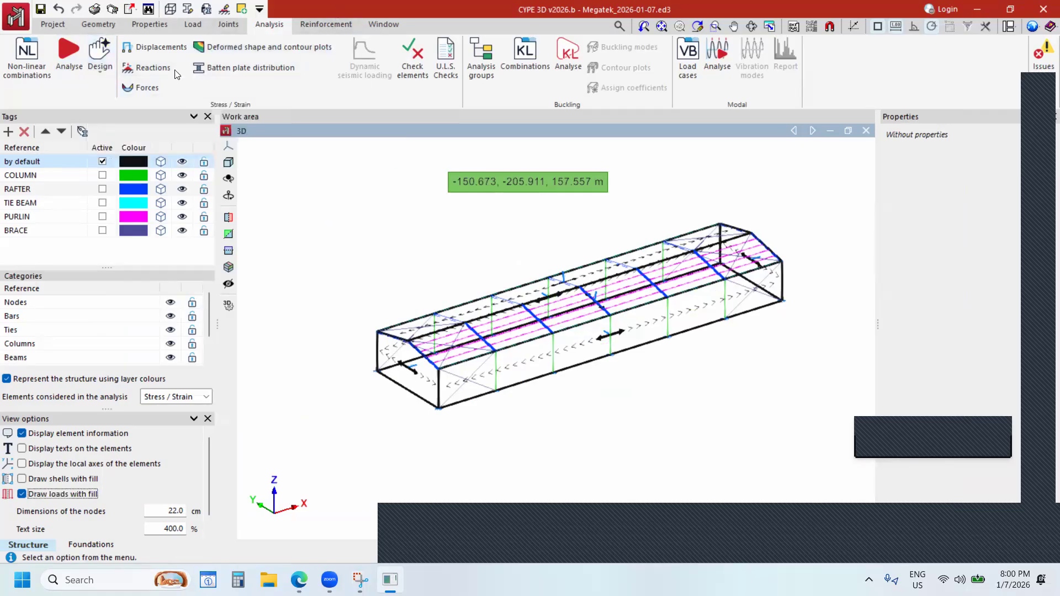
Open the Type 2 bolted joint at the top of an intermediate column, where the rafter meets the eaves beams, for editing.
left_click(228, 24)
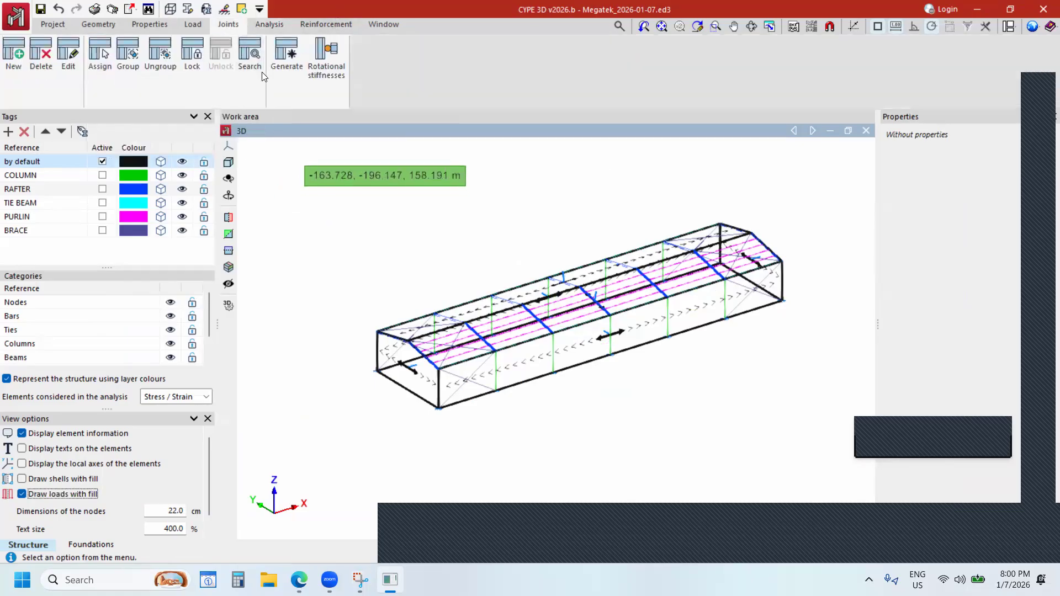
left_click(182, 163)
left_click(186, 162)
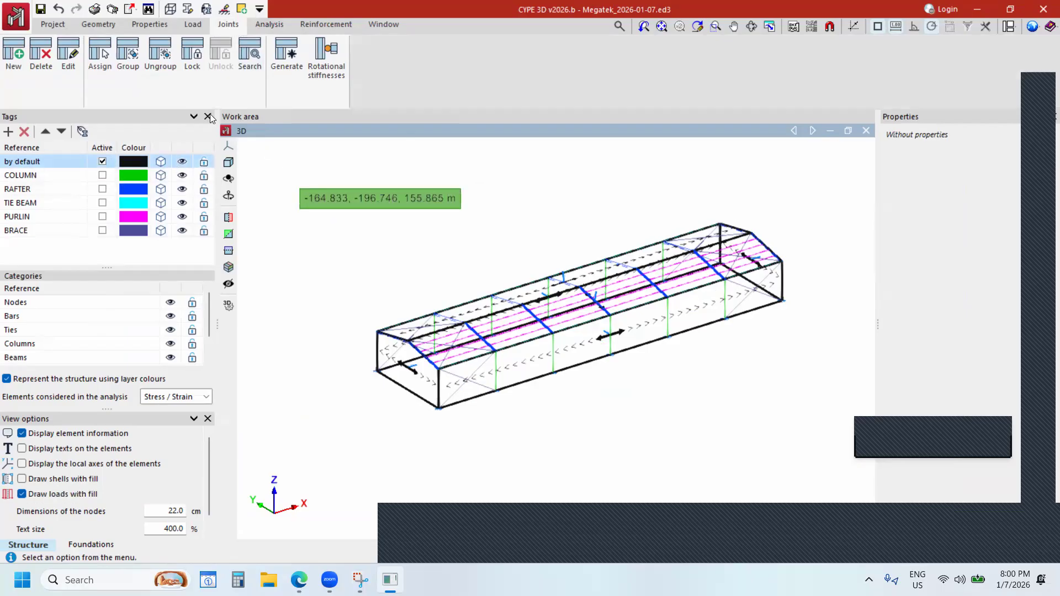
left_click(69, 70)
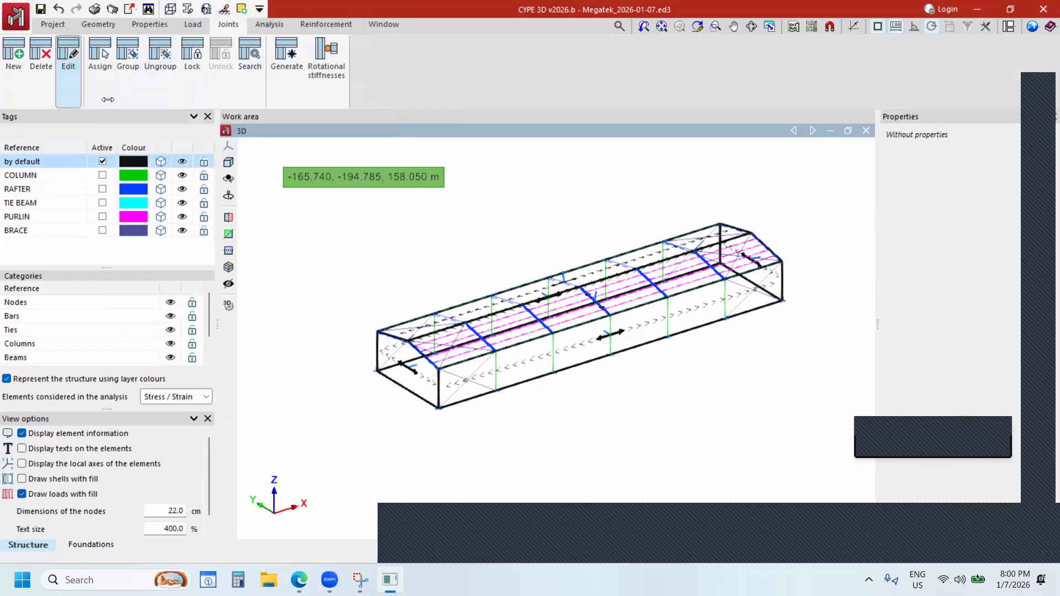
scroll(518, 322, "up", 4)
scroll(518, 322, "up", 6)
scroll(517, 322, "up", 5)
scroll(343, 401, "down", 7)
scroll(632, 365, "down", 2)
scroll(621, 330, "down", 3)
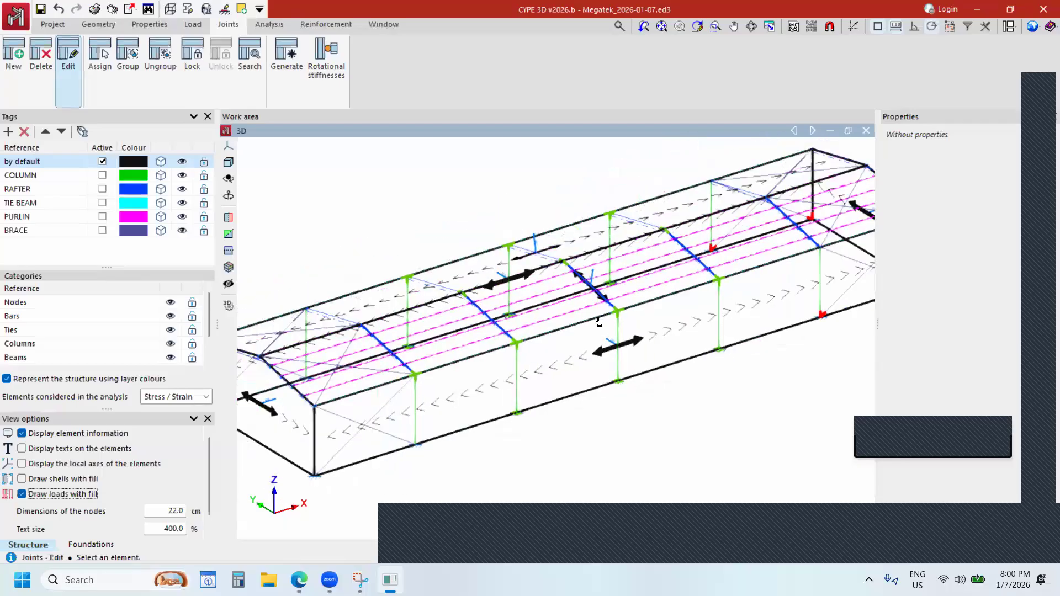
scroll(604, 315, "up", 7)
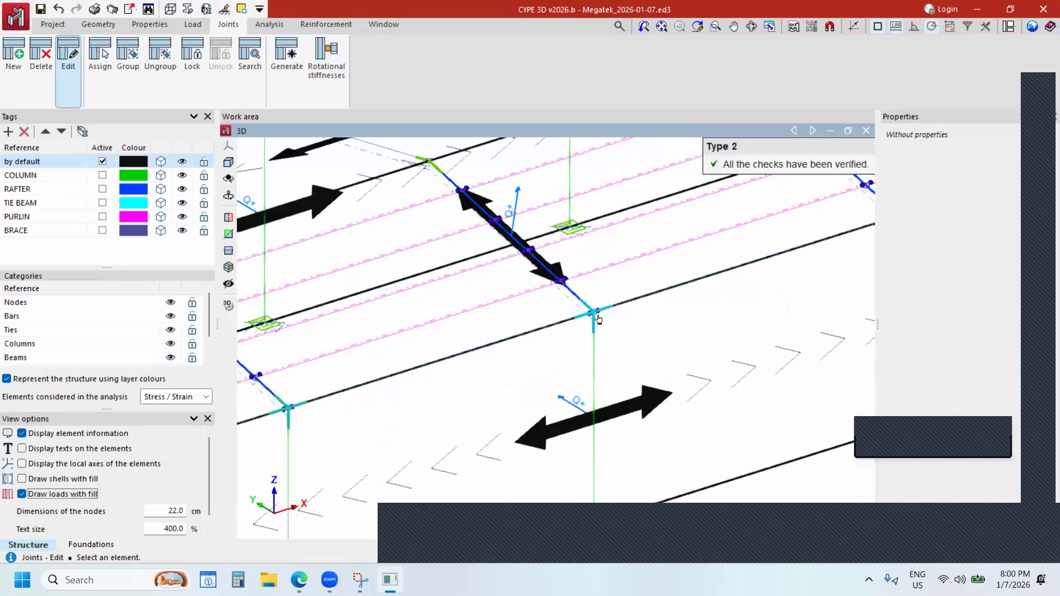
left_click(593, 319)
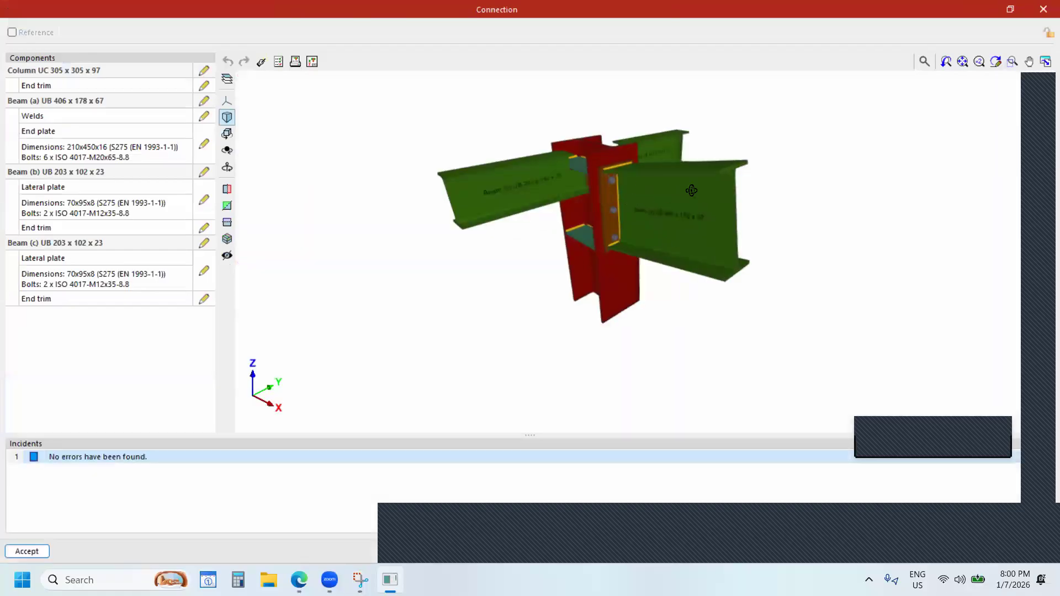
Examine the bolts, stiffeners and trimmed eaves beams (b) and (c) of the column joint in 3D.
middle_click_drag(691, 191, 864, 181)
middle_click_drag(574, 160, 613, 194)
scroll(585, 190, "up", 3)
scroll(585, 191, "up", 2)
middle_click_drag(579, 163, 510, 222)
scroll(520, 208, "up", 3)
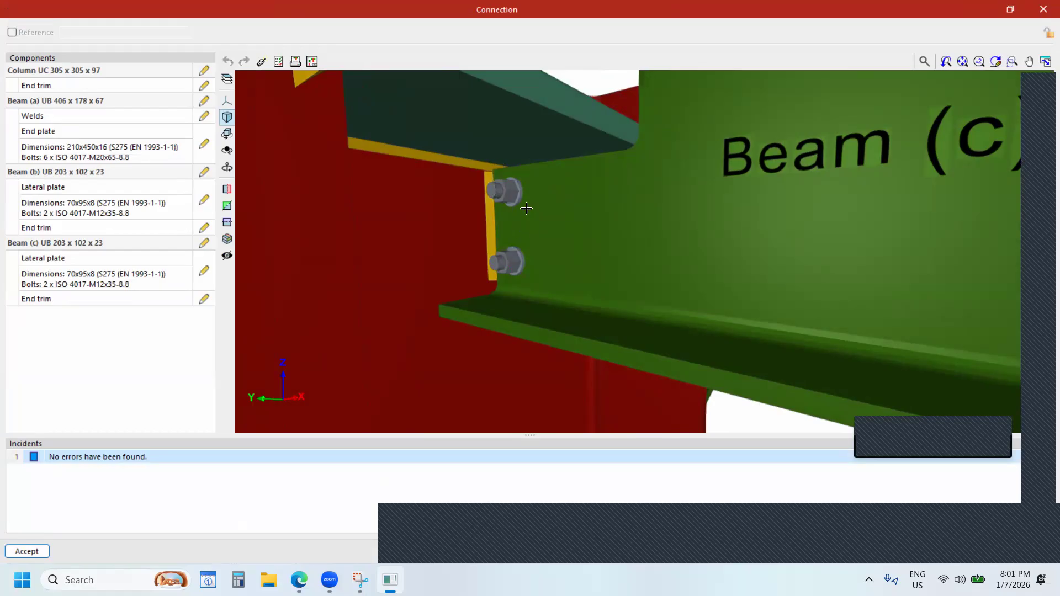
middle_click_drag(573, 212, 615, 200)
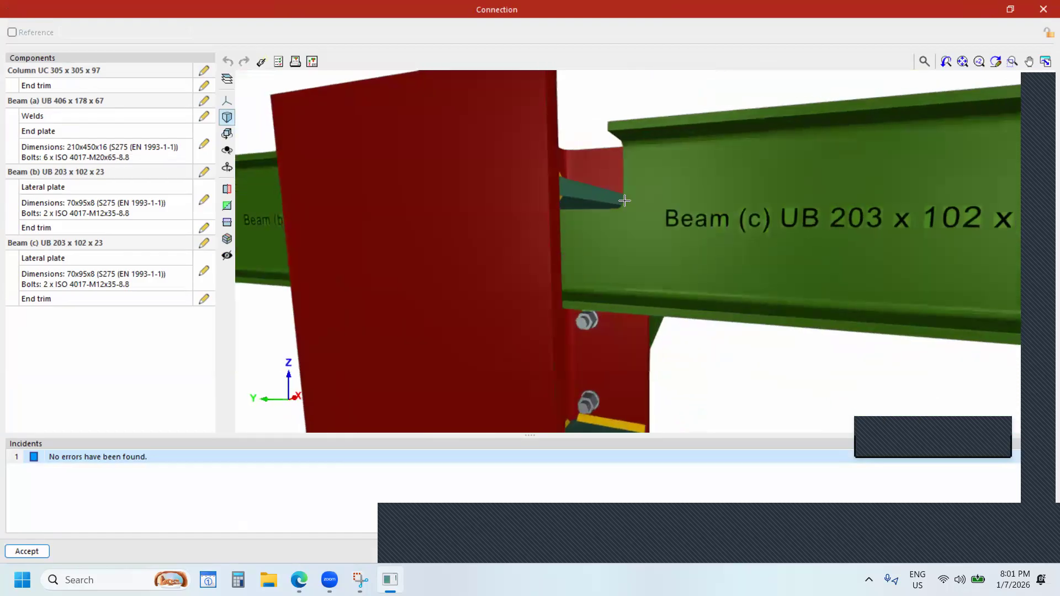
middle_click_drag(666, 227, 634, 171)
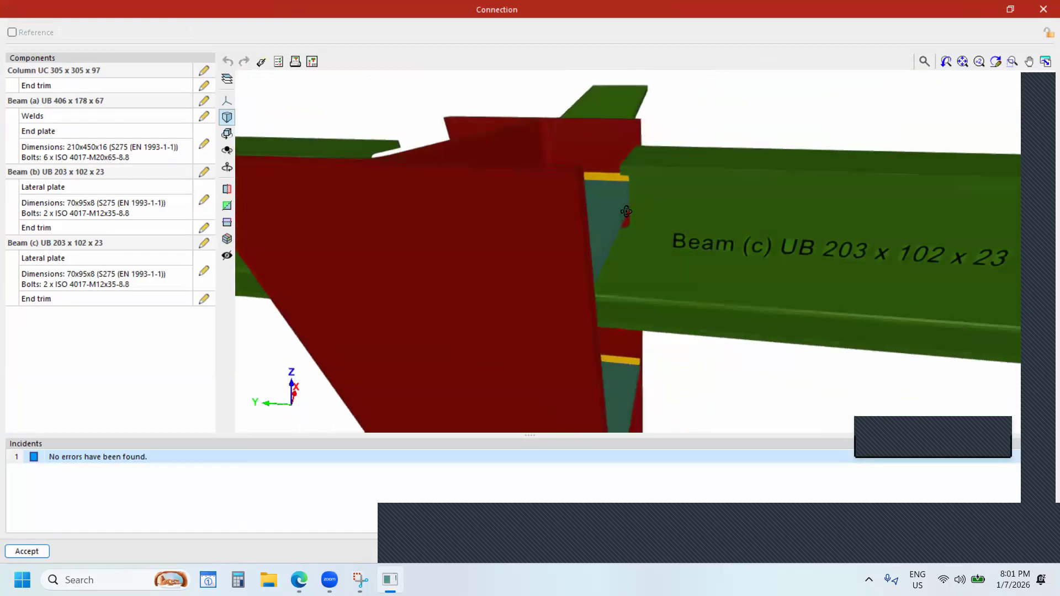
middle_click_drag(626, 212, 631, 232)
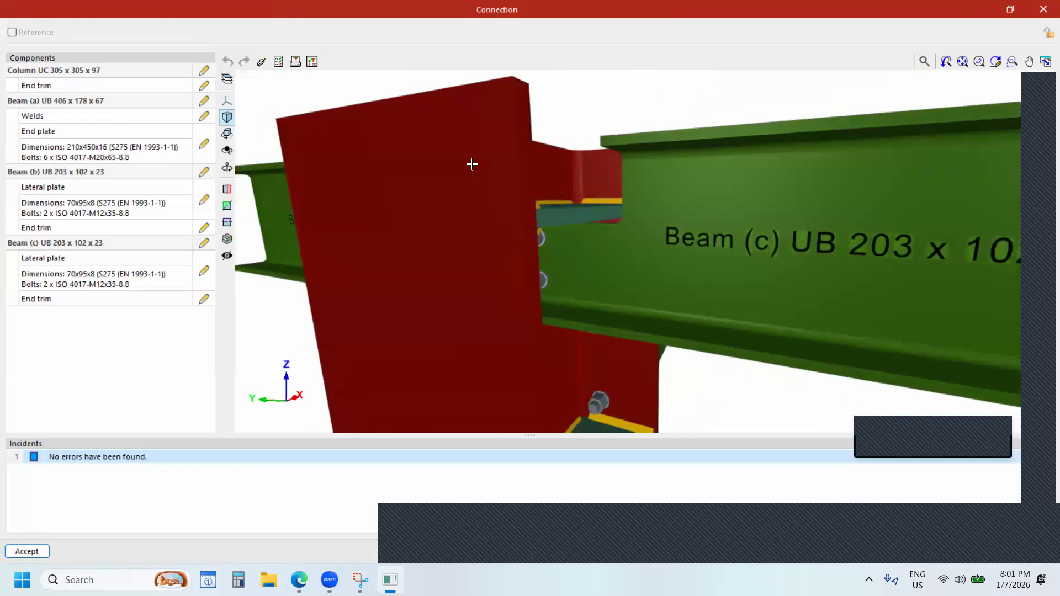
Examine the bolted lateral plates and the trim details of beams (b) and (c) in the joint's detailing drawing.
left_click(311, 63)
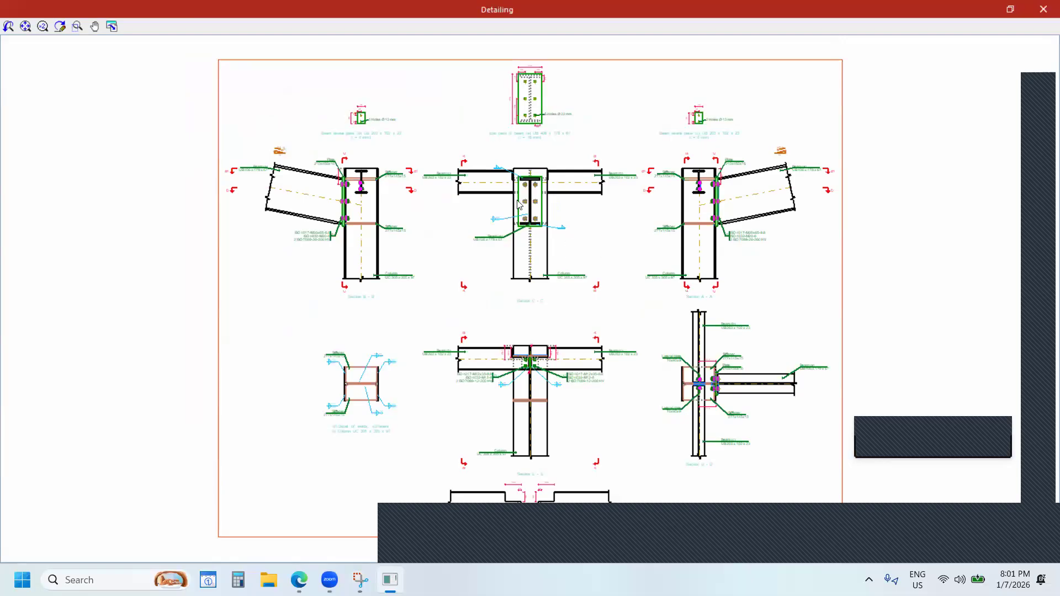
scroll(550, 365, "up", 1)
scroll(550, 365, "up", 5)
scroll(635, 320, "up", 4)
scroll(434, 343, "down", 3)
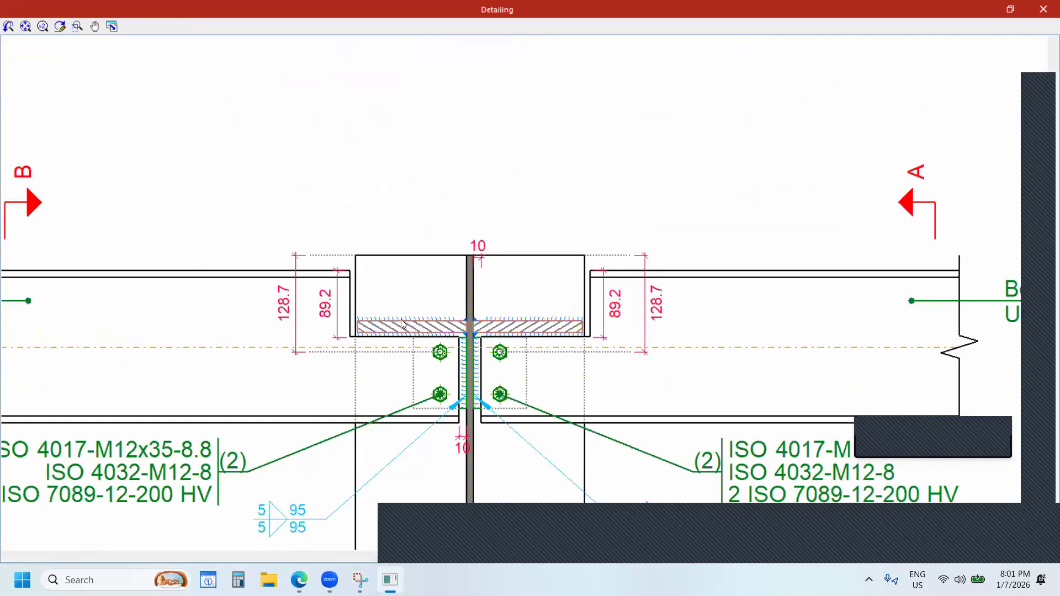
scroll(420, 317, "down", 2)
scroll(508, 316, "up", 3)
scroll(606, 283, "up", 4)
scroll(609, 490, "down", 3)
scroll(609, 489, "down", 6)
scroll(694, 284, "up", 6)
scroll(722, 306, "up", 5)
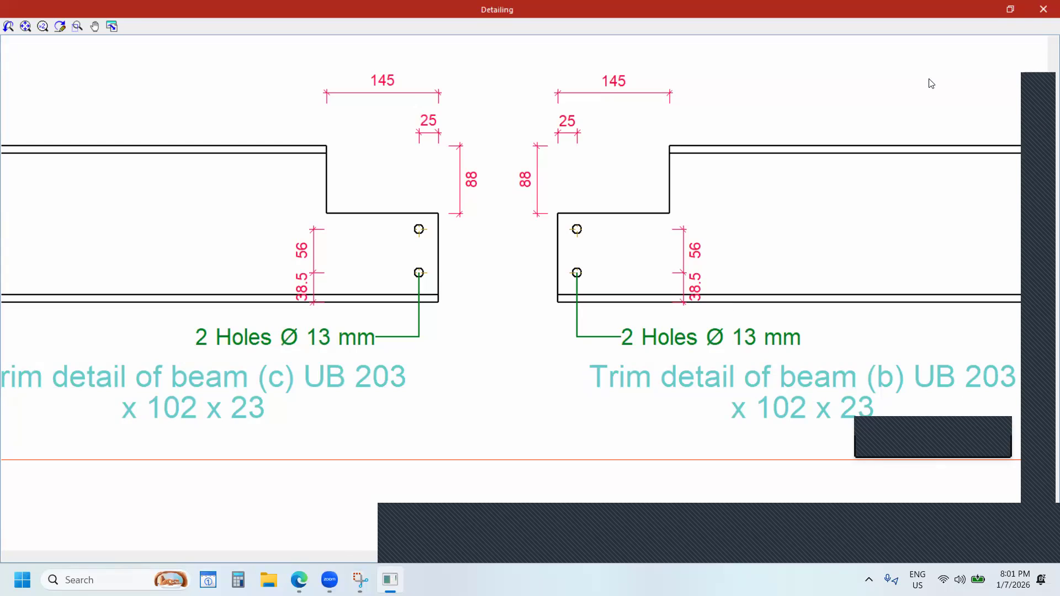
Examine the end plate detail of beam (a) UB 406 x 178 x 67 and close the detailing drawing.
scroll(416, 342, "down", 5)
scroll(497, 173, "down", 5)
scroll(519, 175, "up", 2)
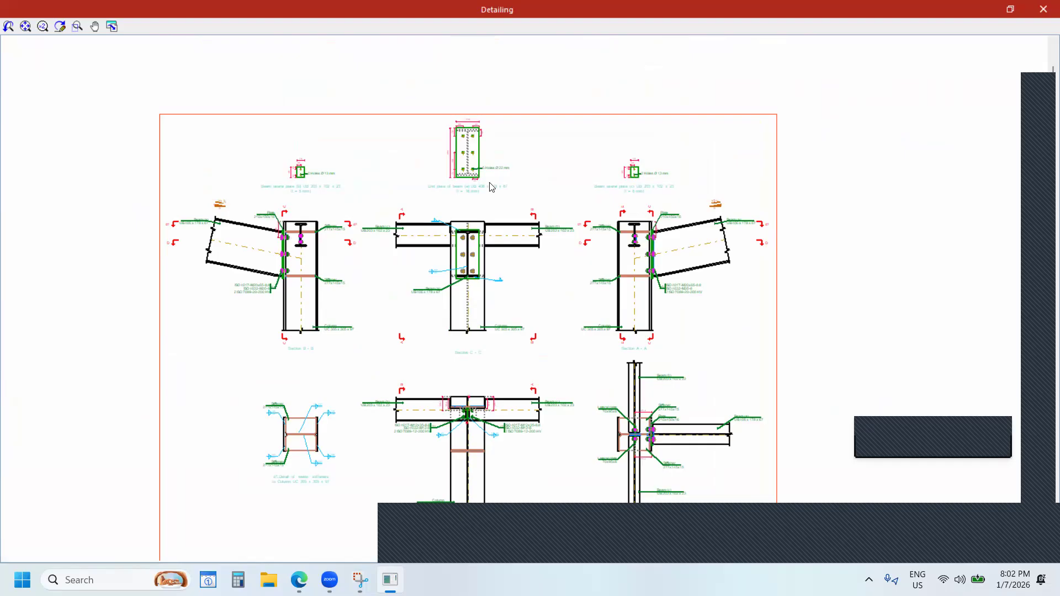
scroll(469, 206, "up", 3)
scroll(480, 115, "up", 5)
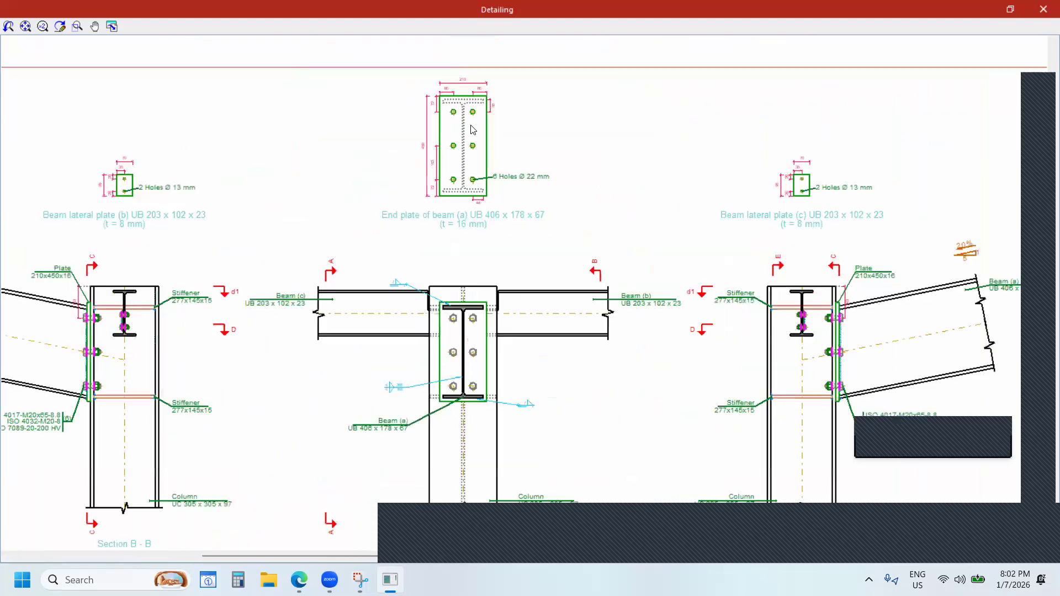
scroll(481, 114, "up", 3)
scroll(480, 132, "down", 3)
left_click(1043, 10)
scroll(604, 186, "down", 6)
scroll(604, 185, "down", 3)
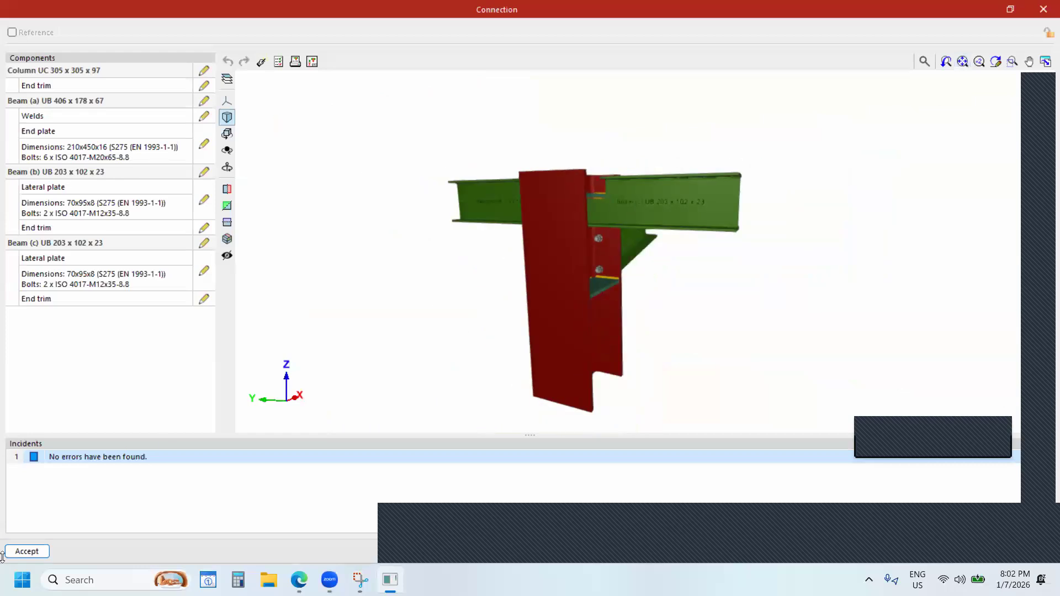
Review the joint's code checks for the column, including stiffener stress and punching, and for beams (c) and (b).
left_click(279, 63)
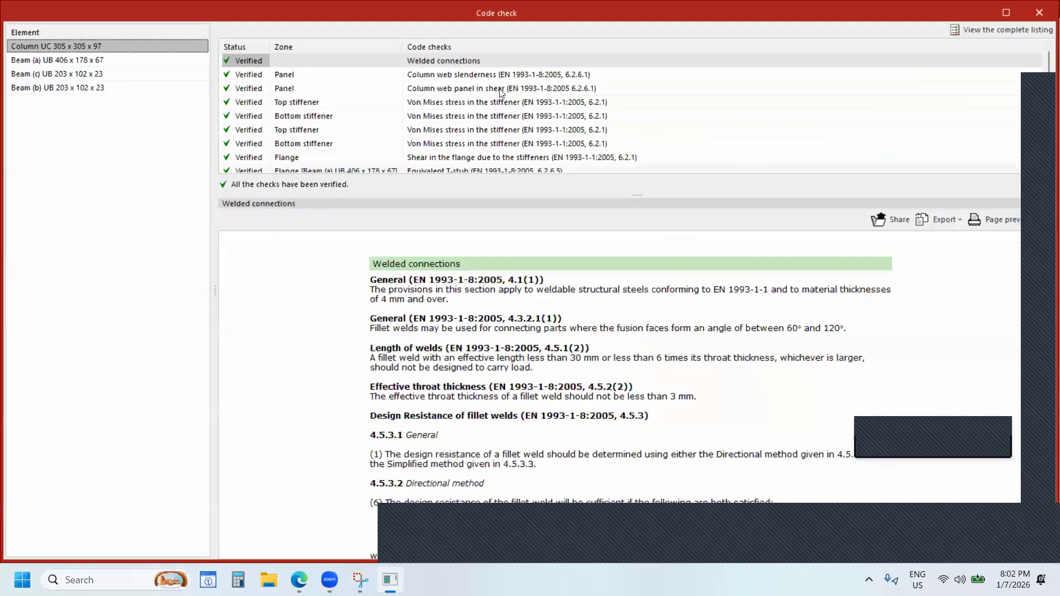
left_click(502, 102)
left_click(505, 129)
scroll(512, 145, "down", 3)
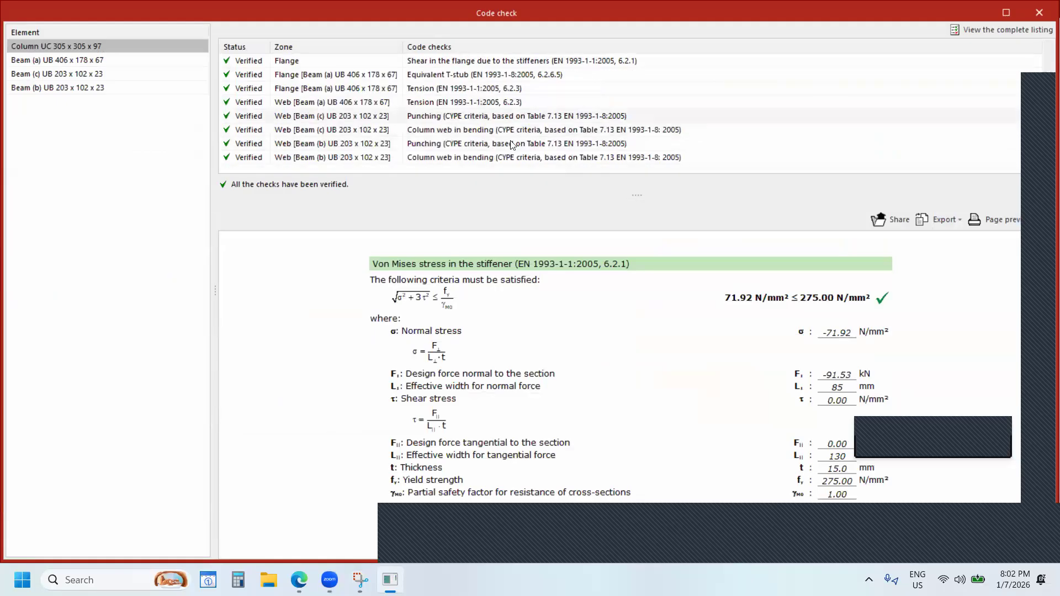
left_click(512, 144)
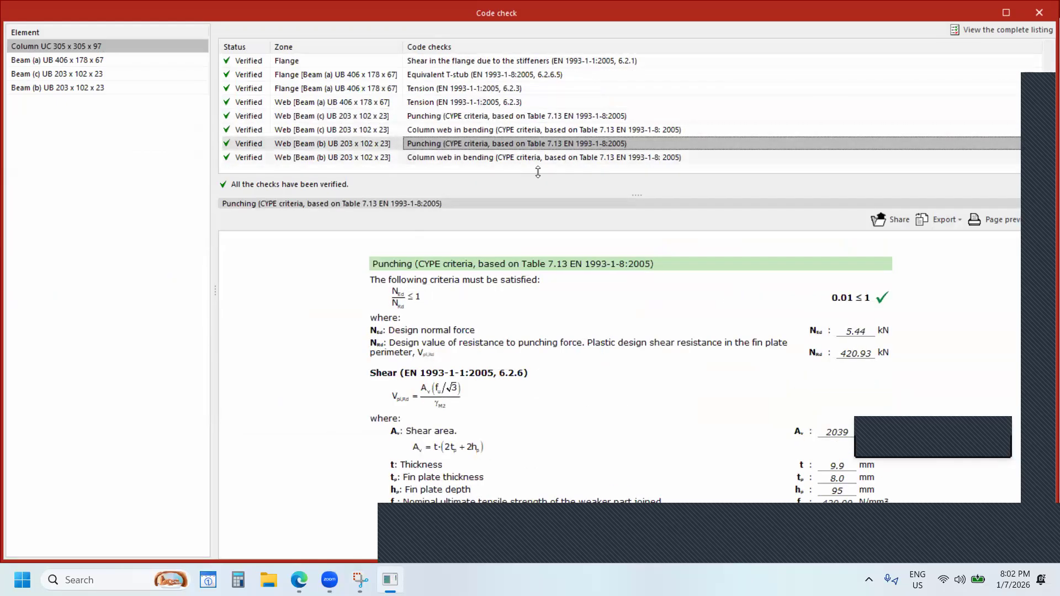
left_click(72, 74)
left_click(75, 85)
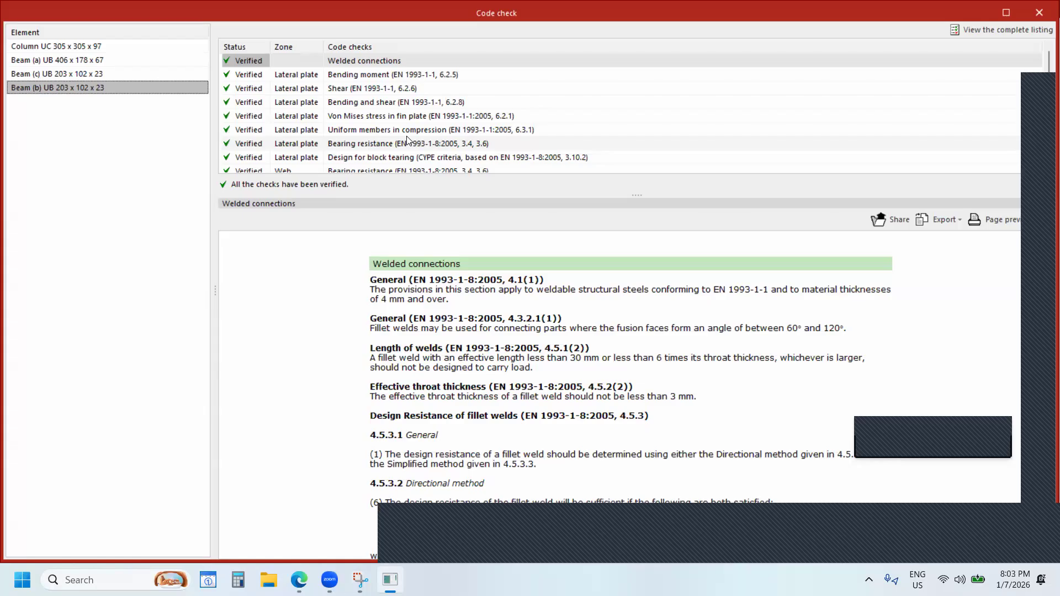
Read through the complete listing of the joint's checks, then close the listing and the joint.
left_click(983, 32)
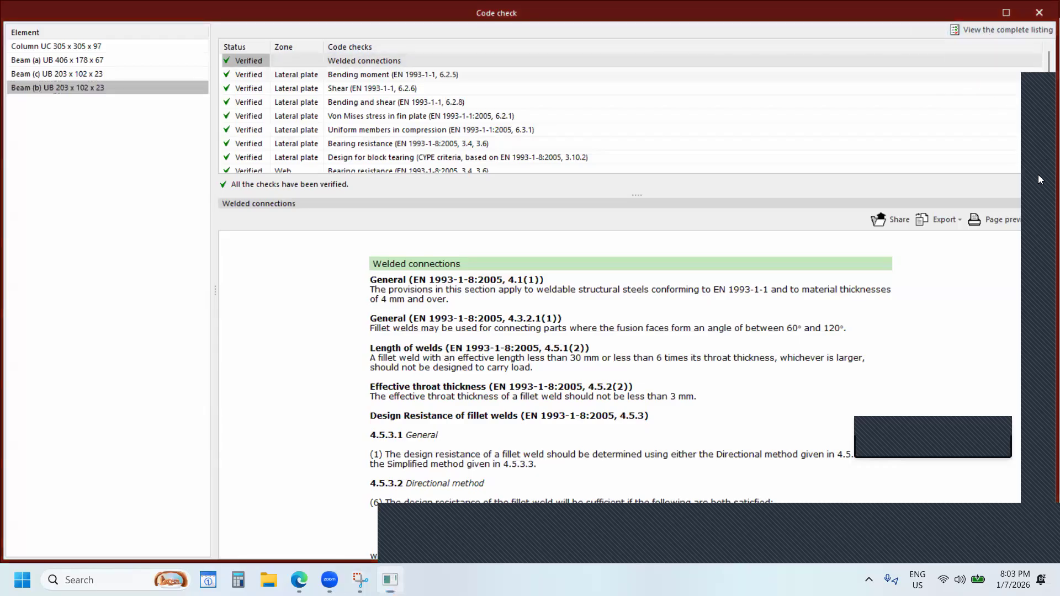
left_click_drag(976, 44, 860, 164)
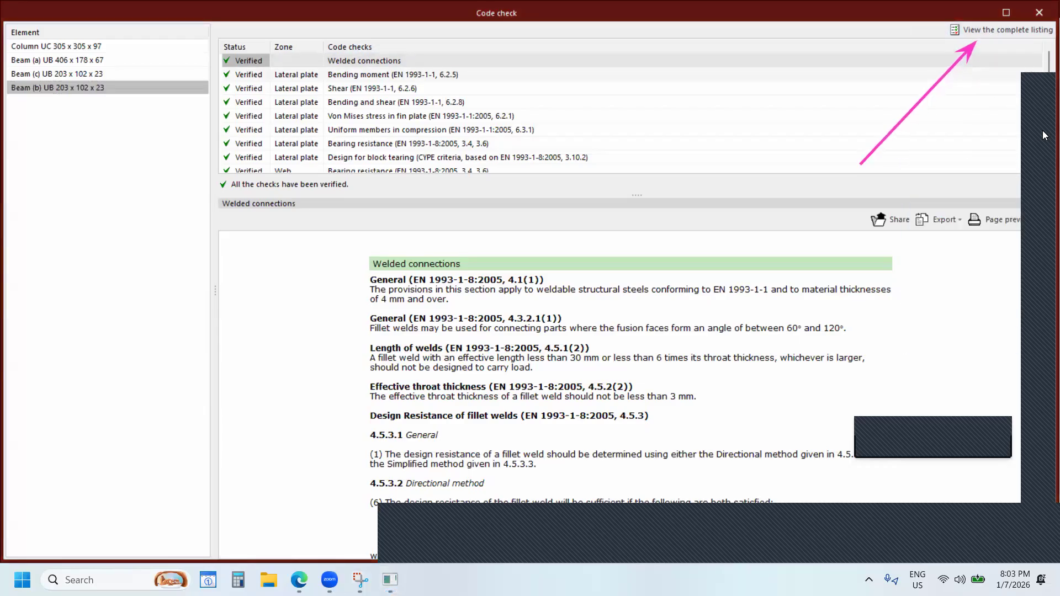
left_click(998, 32)
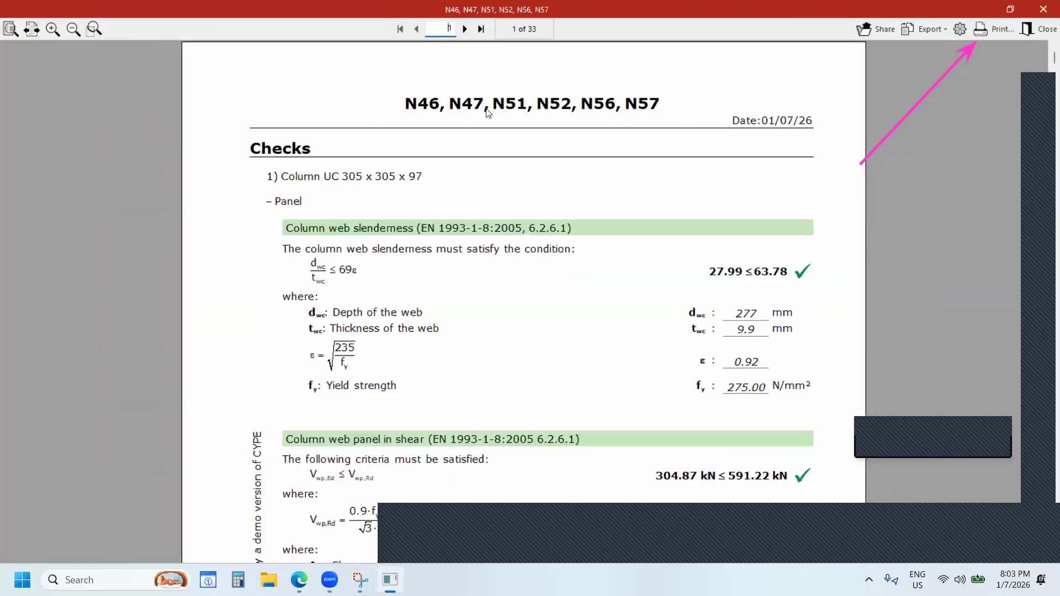
key("ctrl")
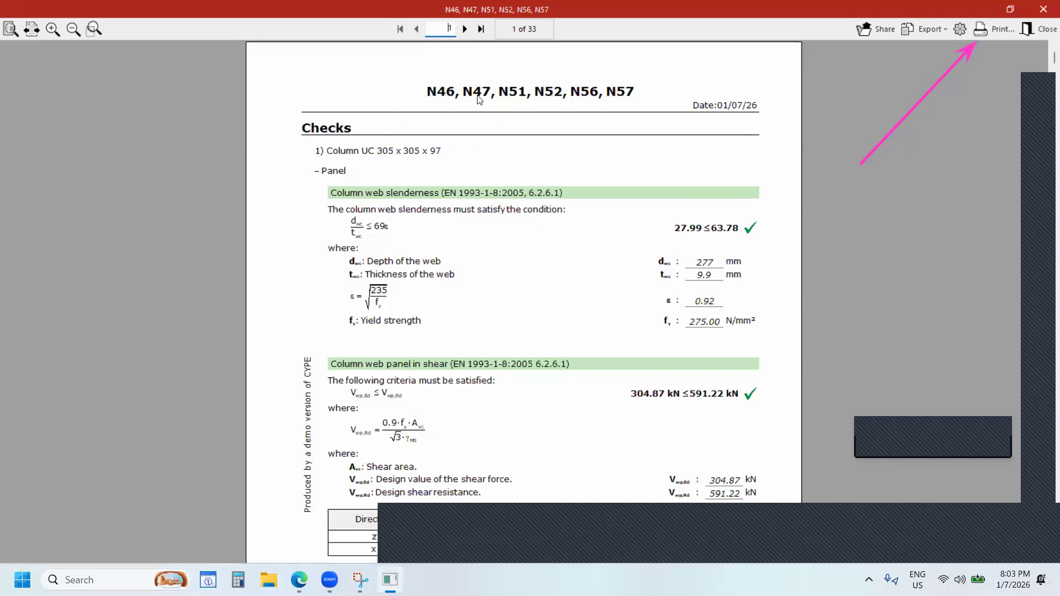
key("ctrl")
scroll(1045, 62, "down", 5)
scroll(1045, 72, "down", 14)
scroll(1044, 80, "down", 20)
scroll(1045, 135, "down", 20)
scroll(823, 129, "down", 20)
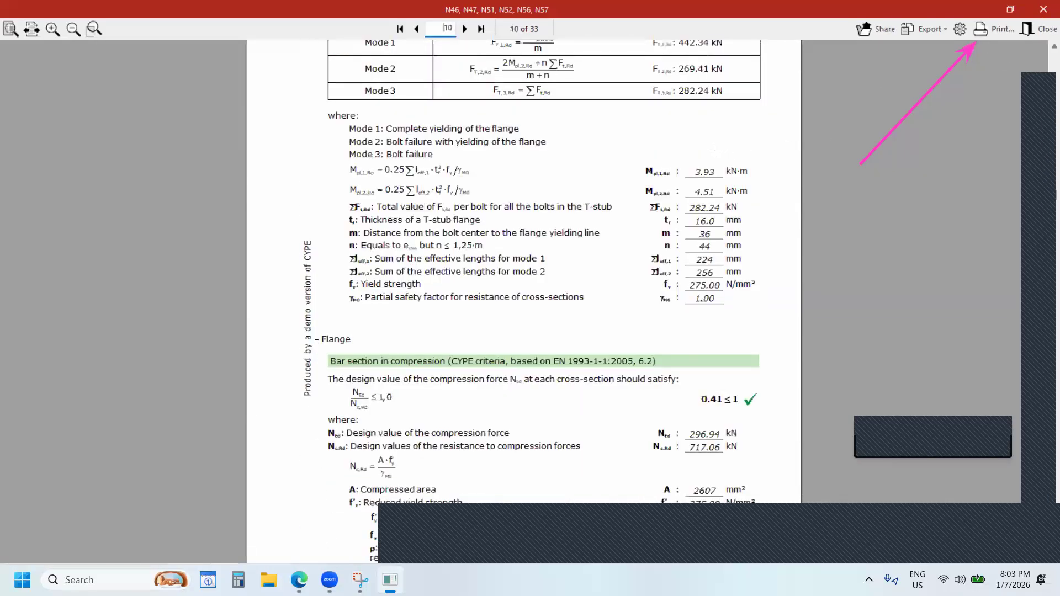
key("Escape")
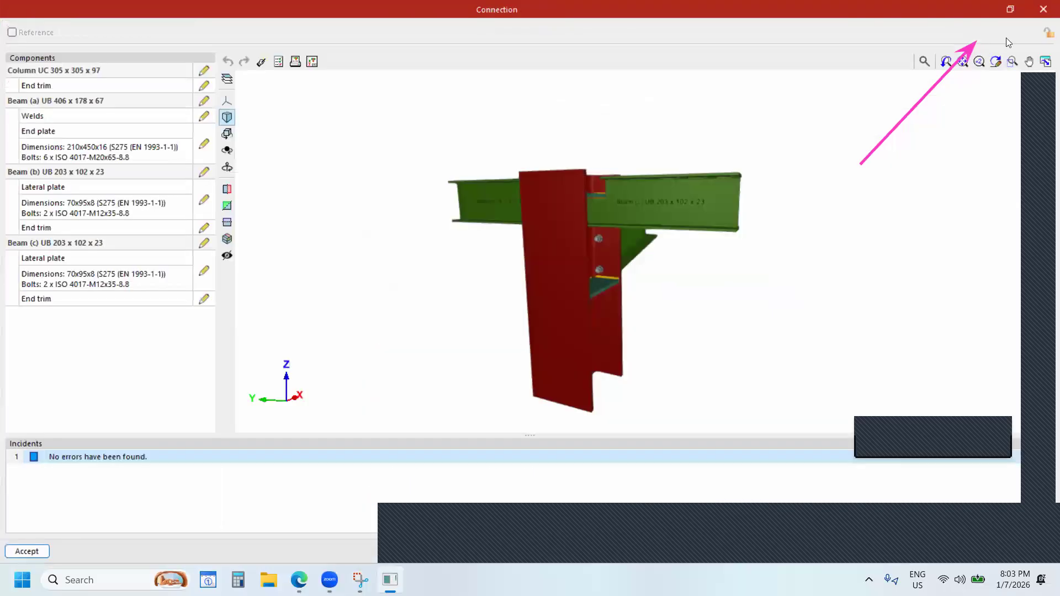
left_click(1043, 8)
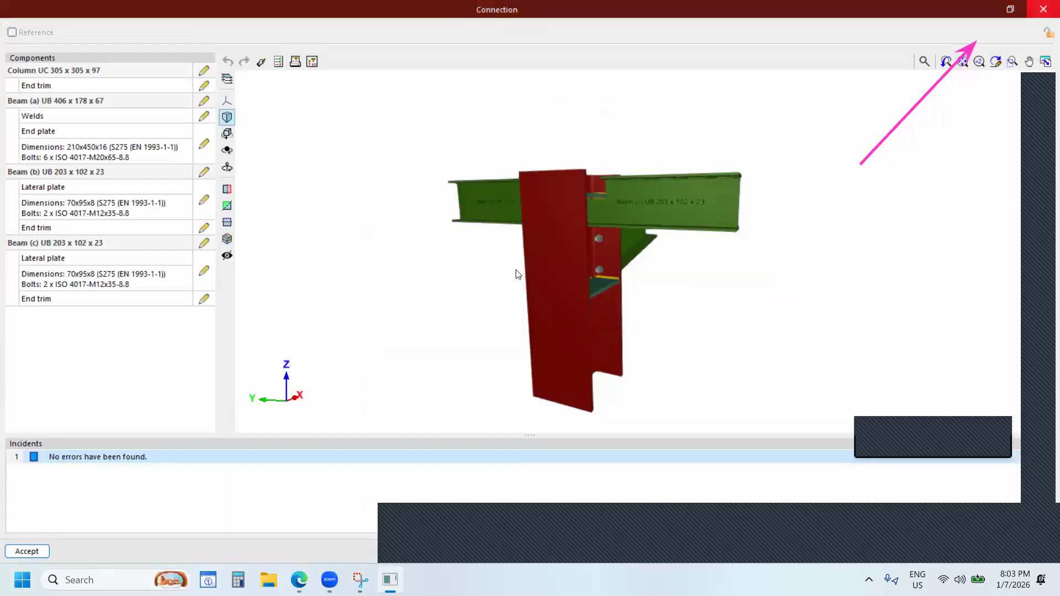
Open the Type 4 joint at the base of the end-bay column, where the IPE 80 brace meets it, for editing.
scroll(509, 298, "down", 5)
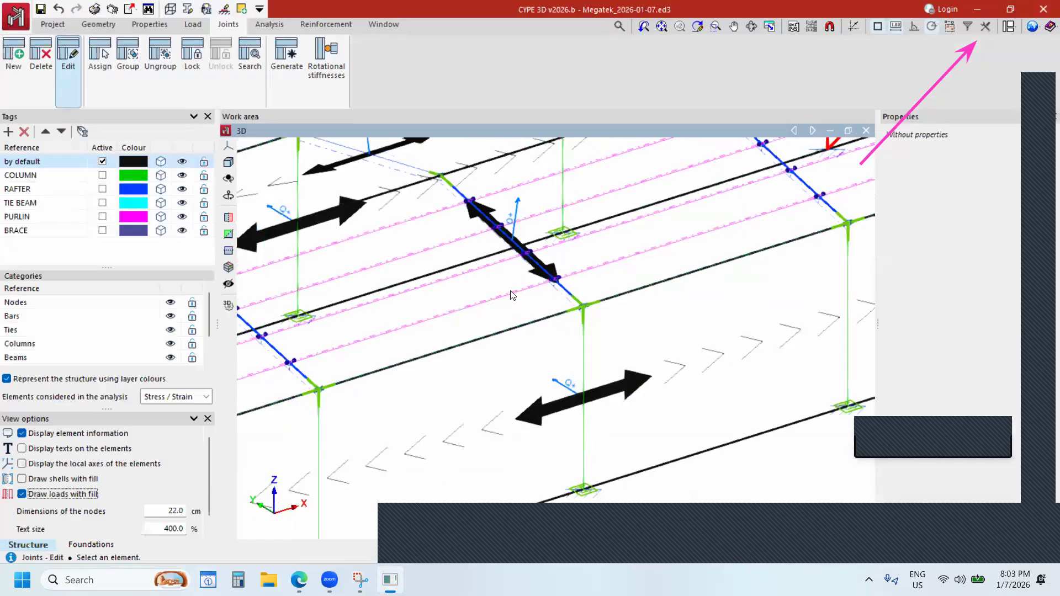
scroll(586, 266, "down", 1)
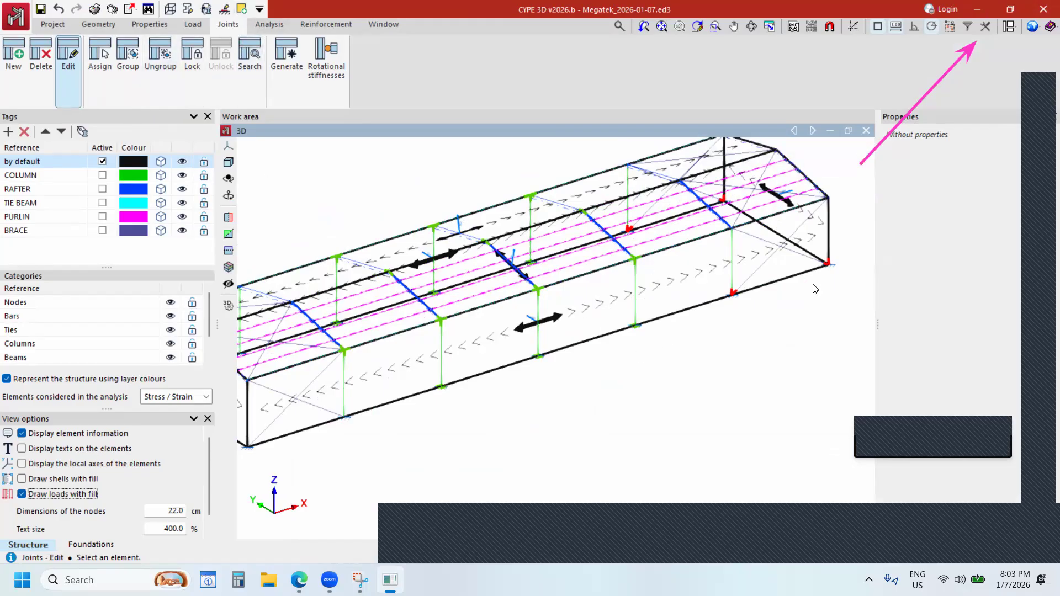
scroll(737, 287, "up", 3)
scroll(676, 306, "up", 5)
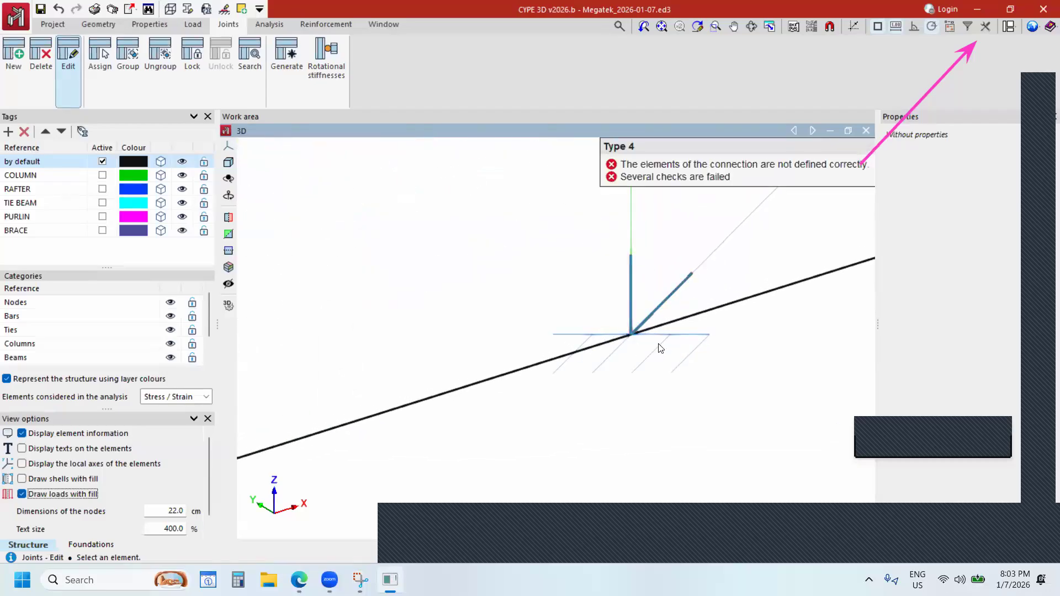
scroll(640, 391, "down", 3)
scroll(654, 345, "up", 1)
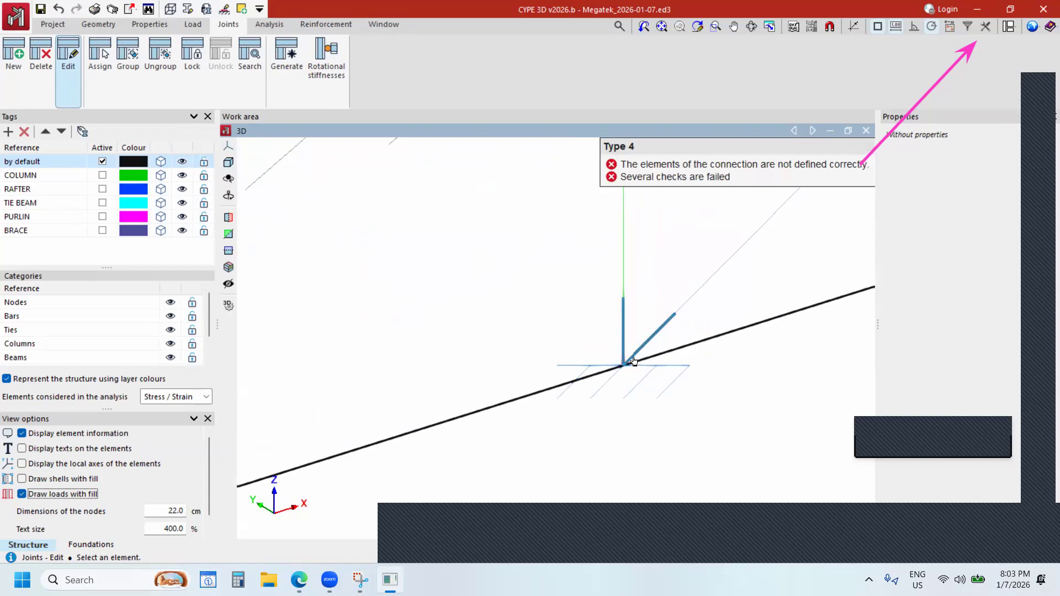
left_click(633, 362)
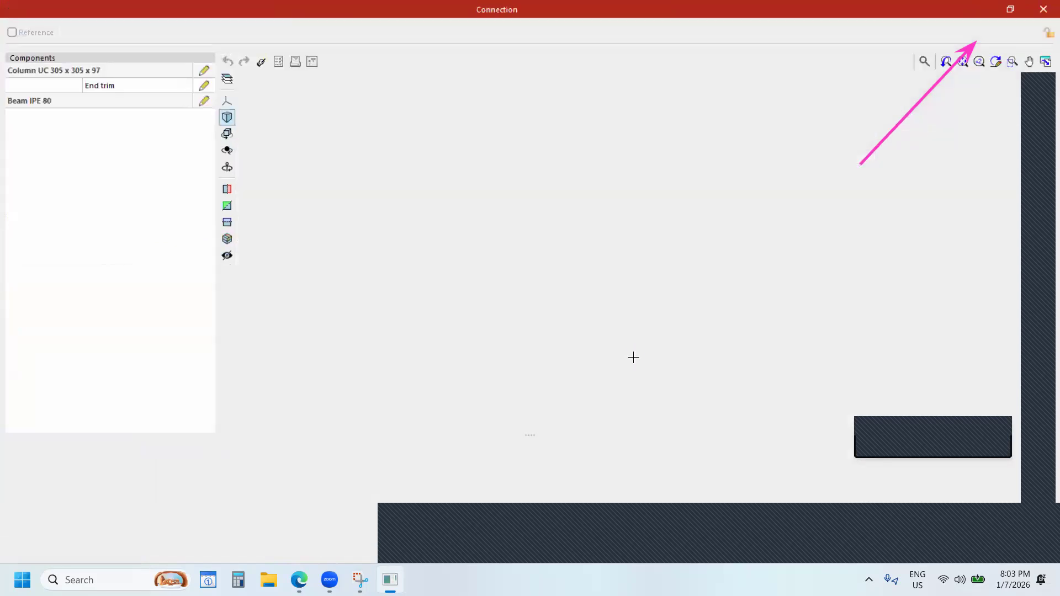
Examine the IPE 80 brace, the column and the listed incidents of the base joint, then close it.
middle_click_drag(741, 303, 954, 293)
scroll(636, 224, "up", 3)
scroll(725, 205, "down", 2)
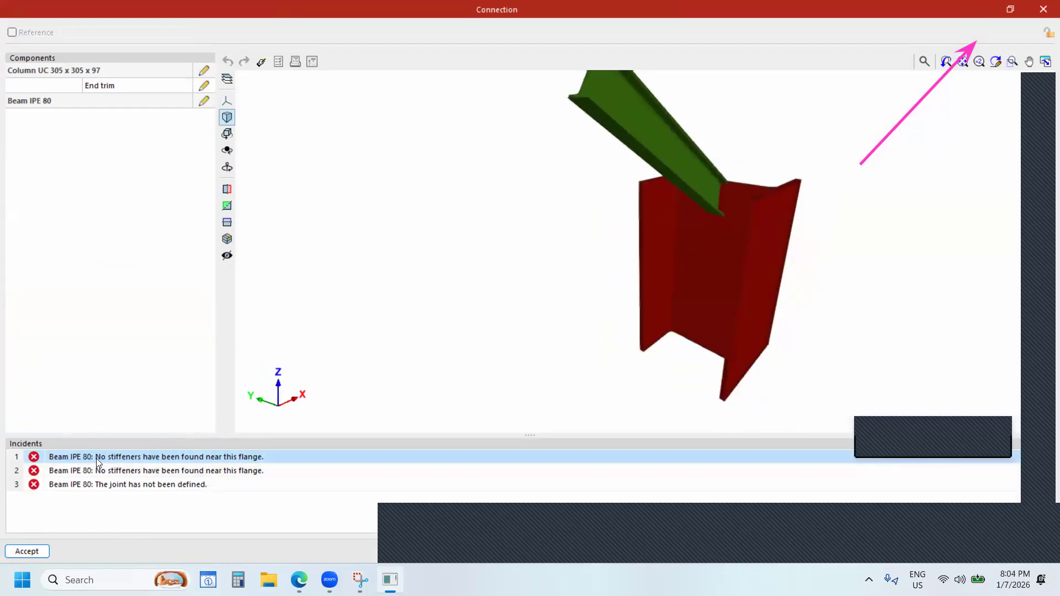
scroll(617, 270, "down", 2)
scroll(622, 190, "up", 3)
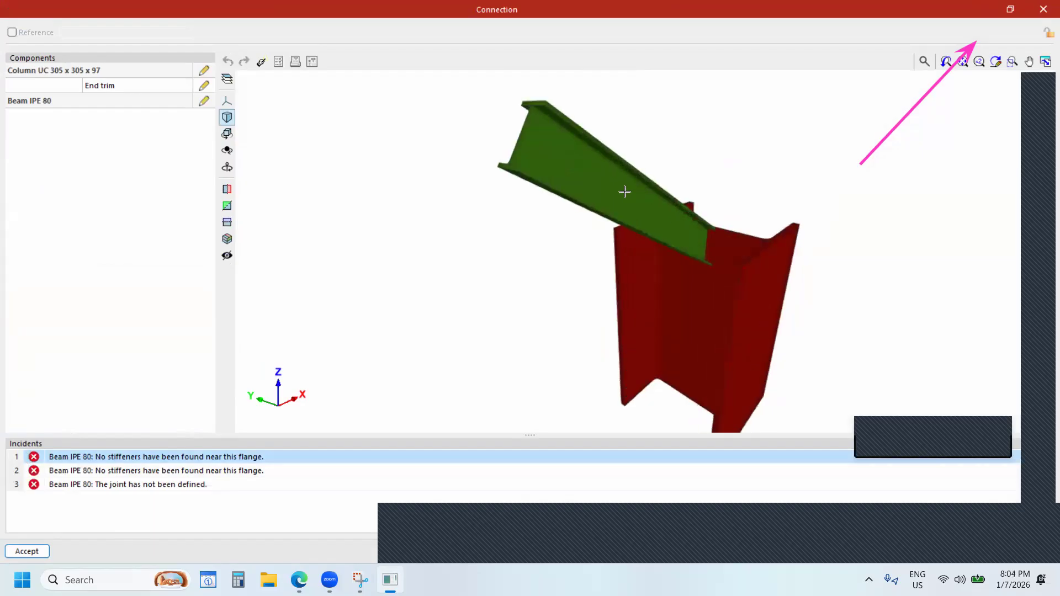
left_click(622, 180)
left_click(1042, 10)
Start the bar Group command and hide every layer except BRACE.
scroll(663, 321, "down", 4)
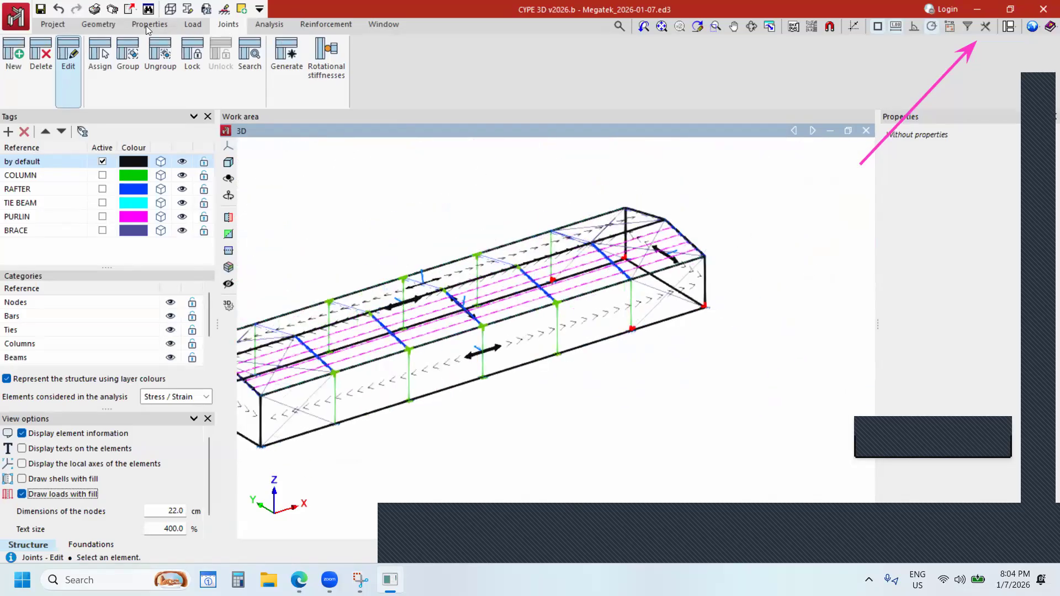
left_click(98, 24)
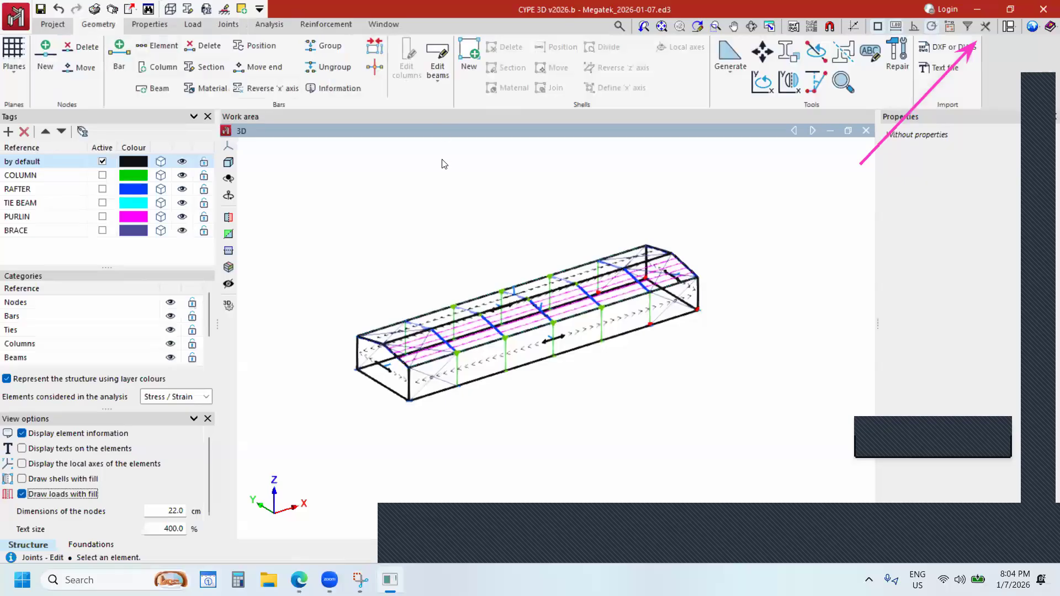
left_click(322, 46)
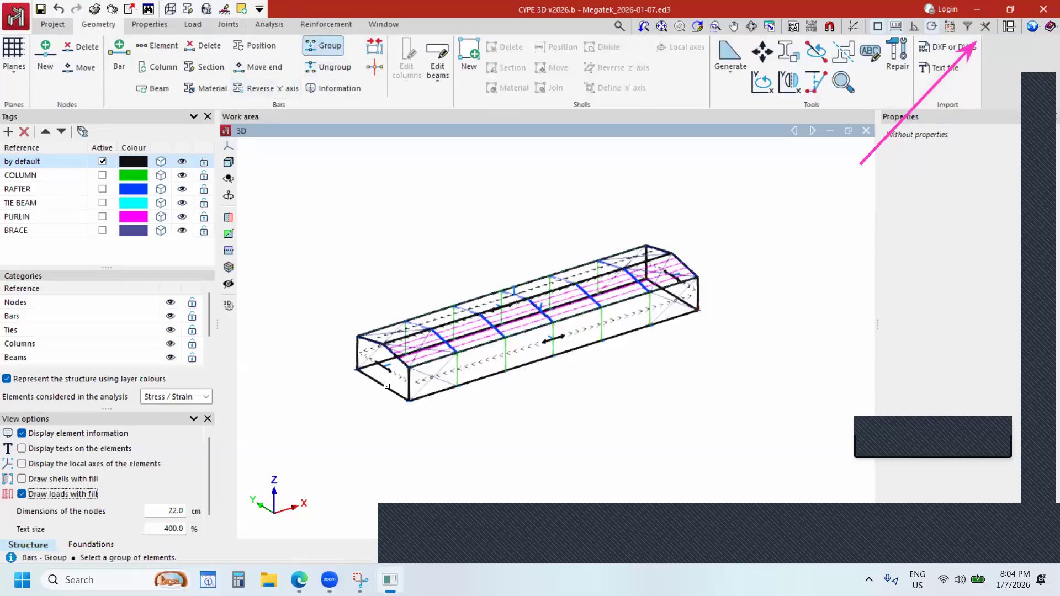
scroll(422, 395, "up", 2)
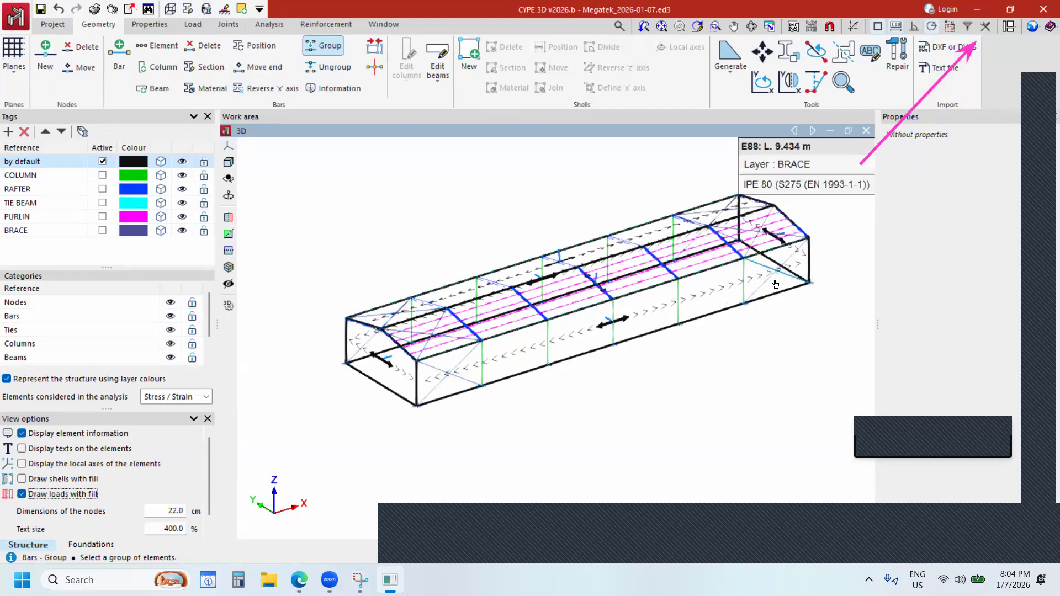
right_click(195, 171)
left_click(204, 184)
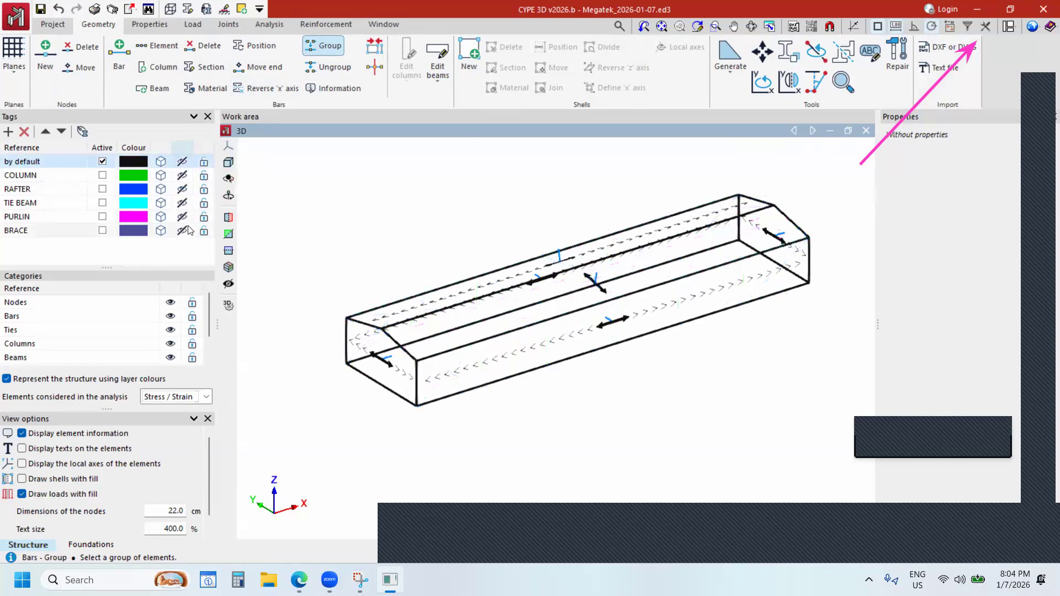
left_click(184, 230)
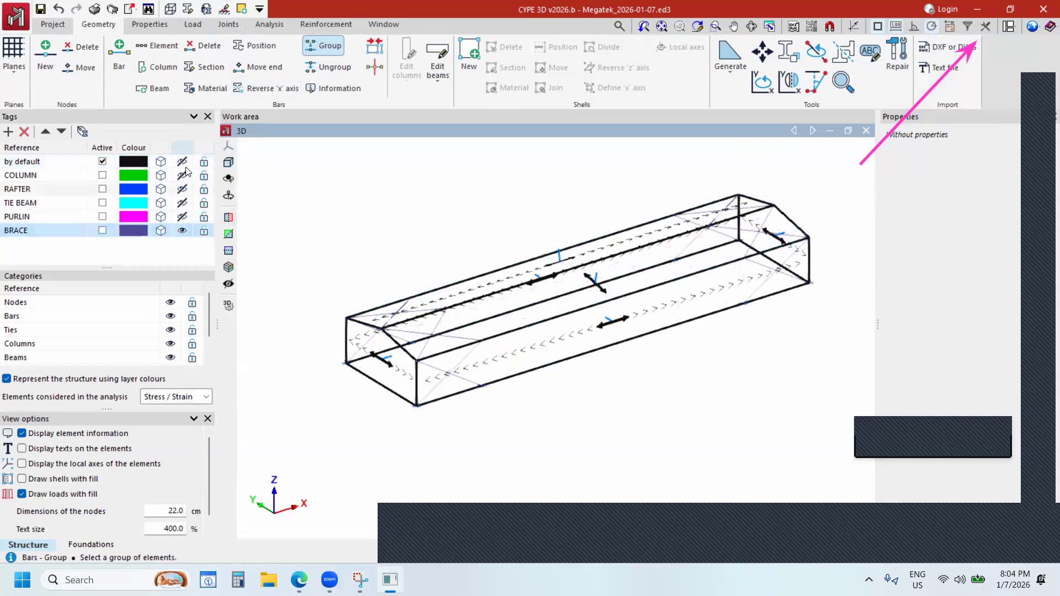
scroll(633, 257, "down", 2)
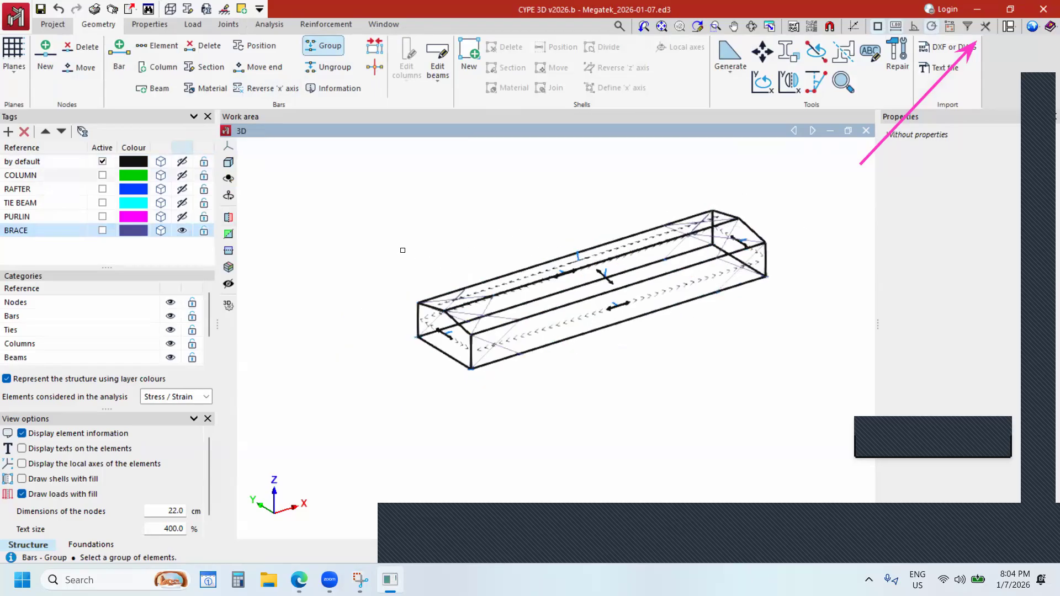
Select the braces in both end bays of the warehouse and group them.
left_click(536, 406)
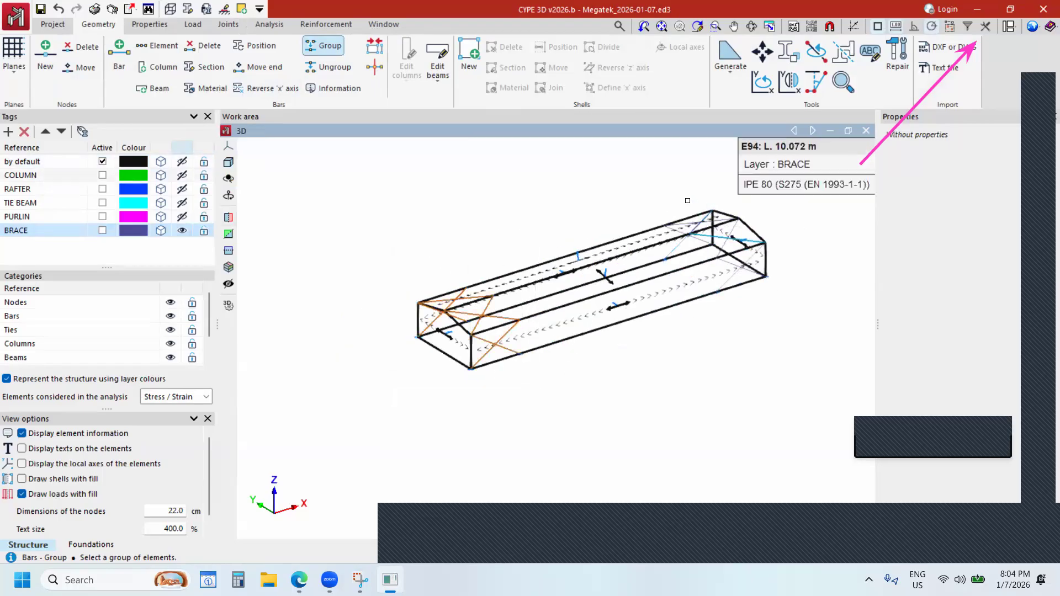
left_click(656, 186)
left_click(786, 315)
right_click(815, 244)
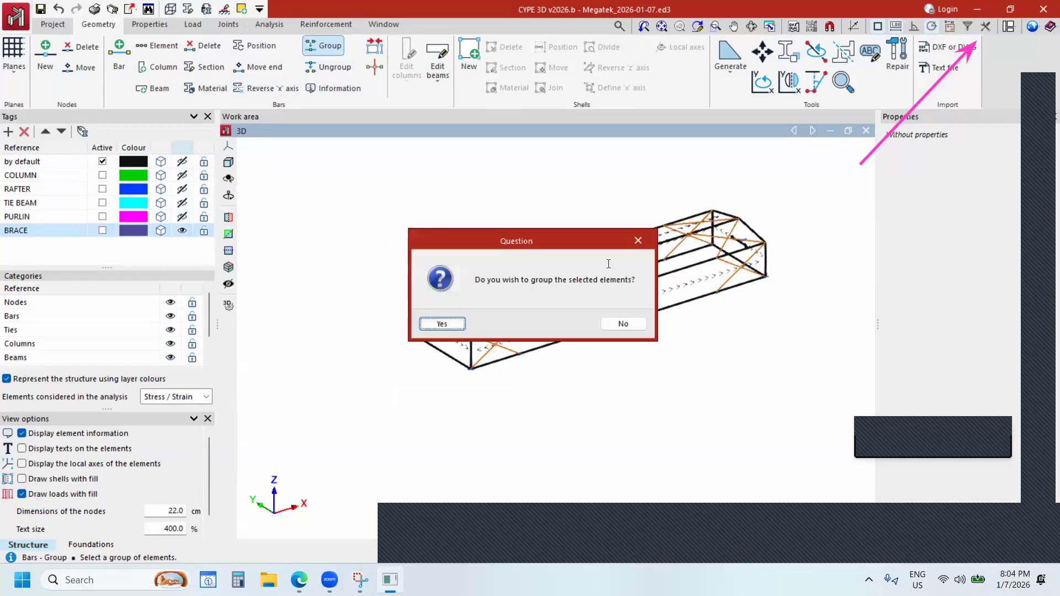
left_click(441, 323)
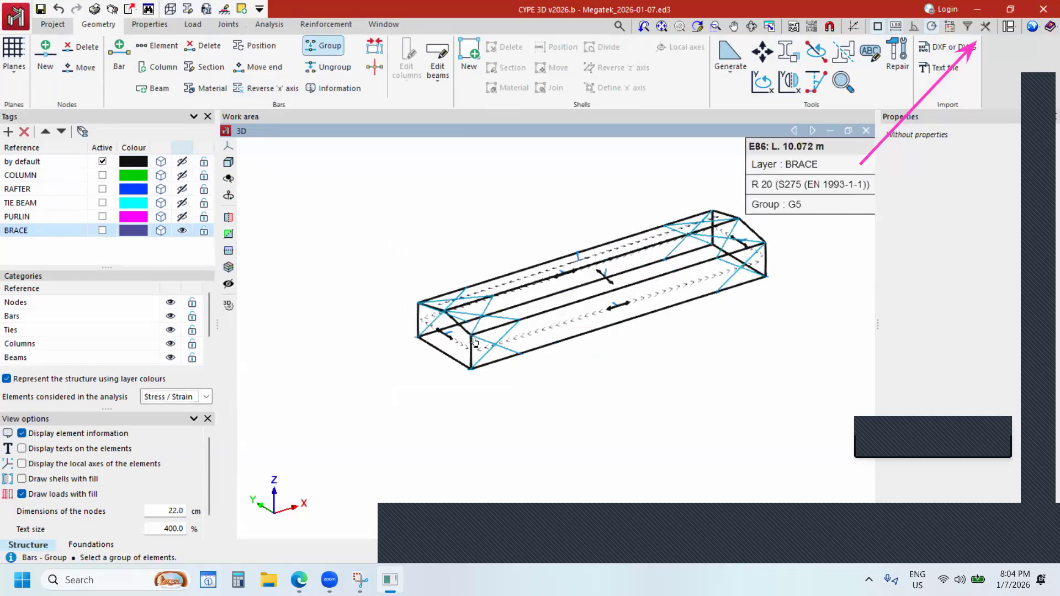
scroll(479, 343, "up", 5)
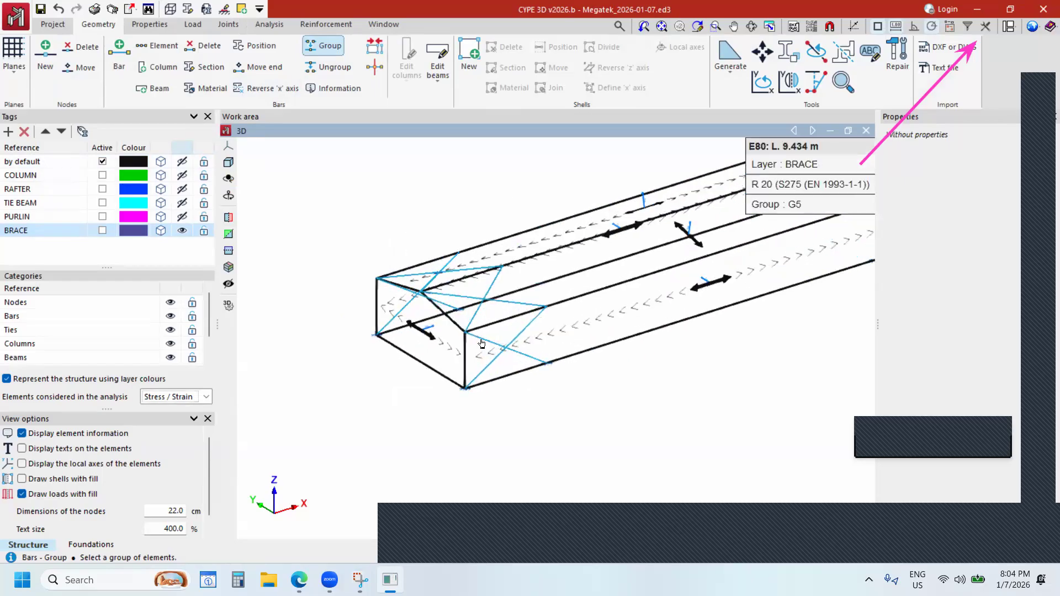
scroll(517, 292, "up", 1)
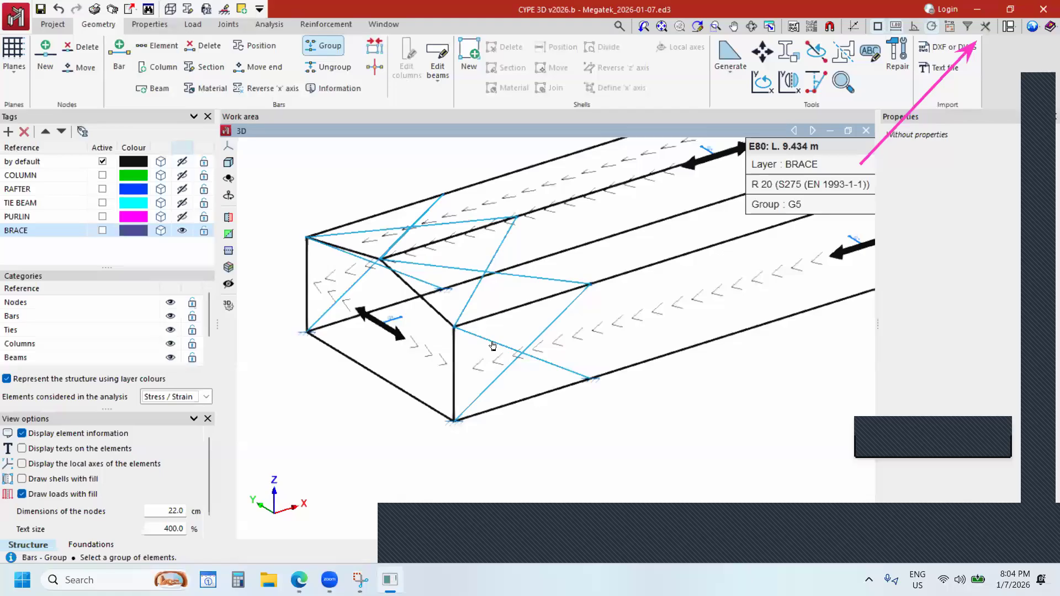
Analyse the structure without dimensioning sections, resolving all nodes with bolted connections and accepting the default buckling values, then close the report.
left_click(269, 24)
left_click(69, 55)
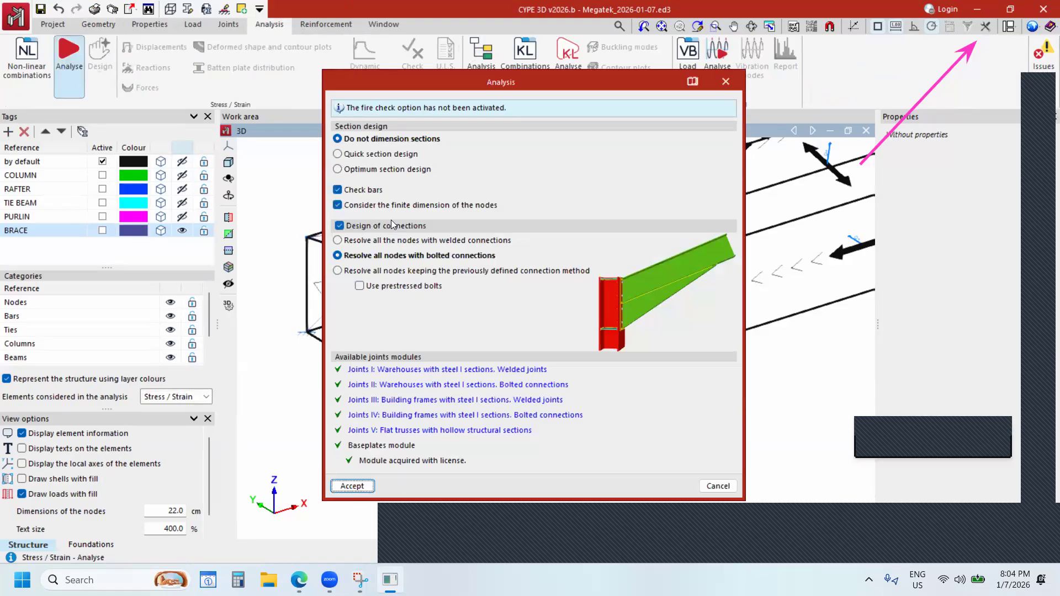
left_click(357, 486)
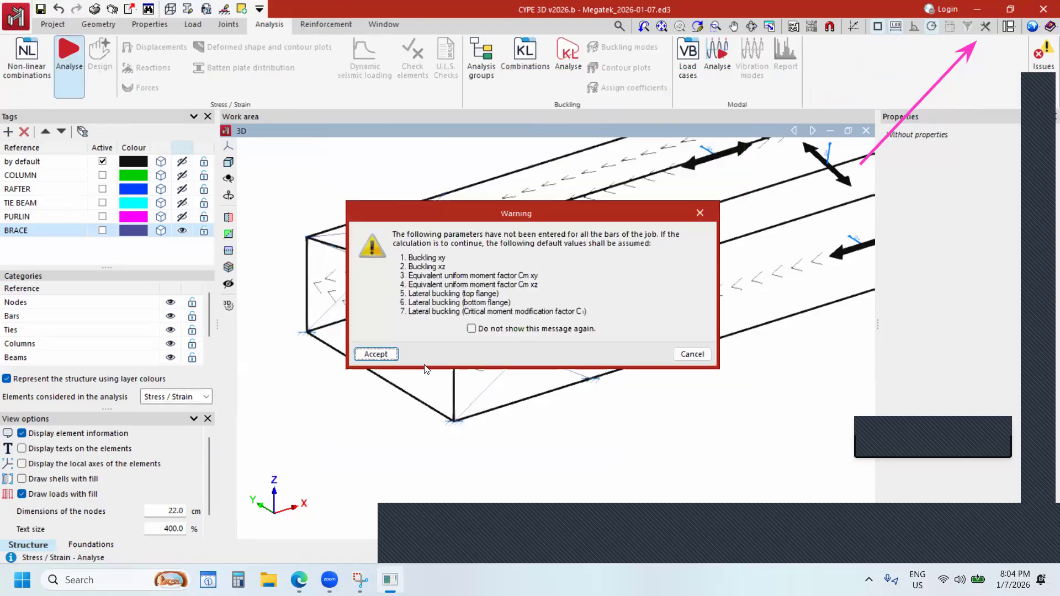
left_click(381, 358)
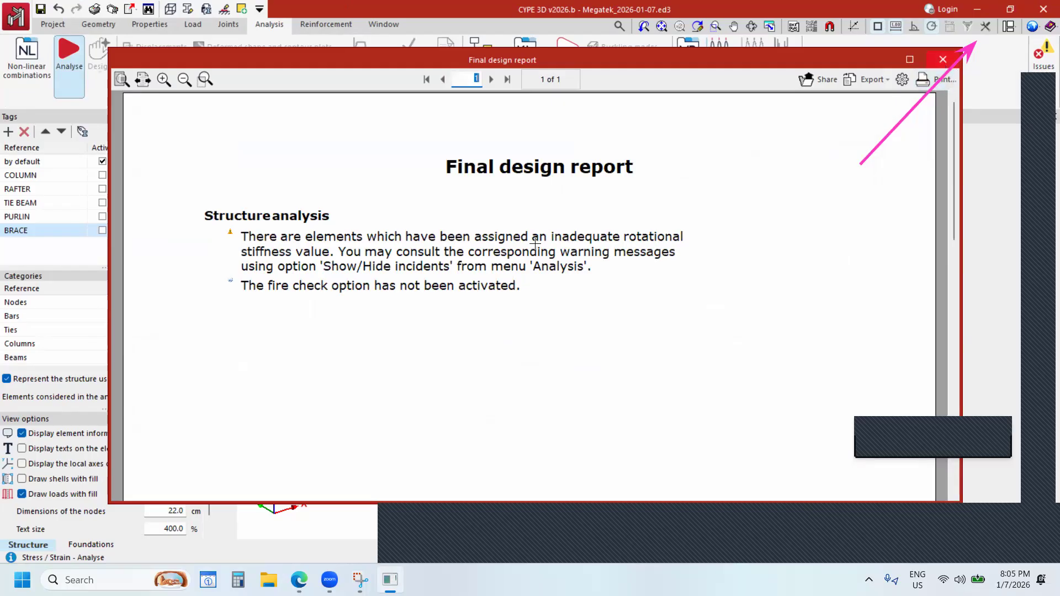
left_click(944, 59)
Start editing joints and show the PURLIN, TIE BEAM, RAFTER, COLUMN and by default layers again.
left_click(229, 25)
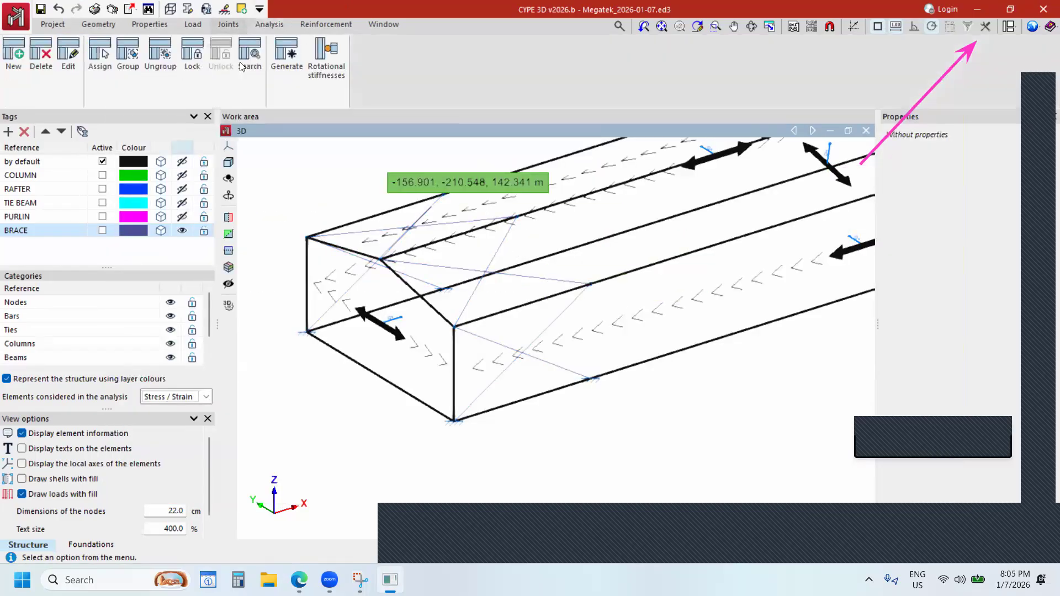
left_click(67, 57)
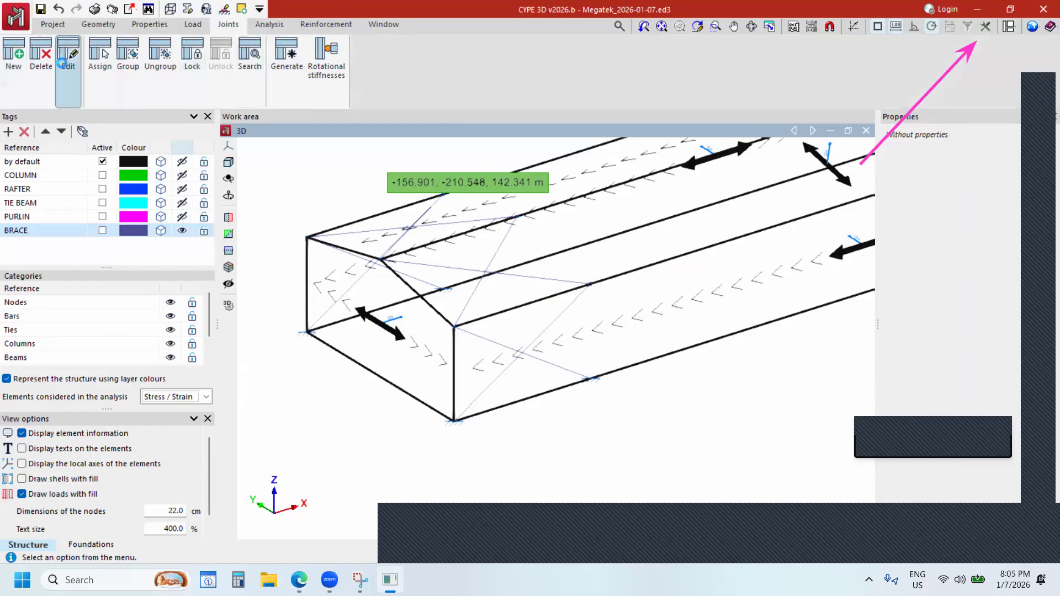
left_click(182, 217)
left_click(183, 203)
left_click(182, 189)
left_click(182, 175)
left_click(182, 161)
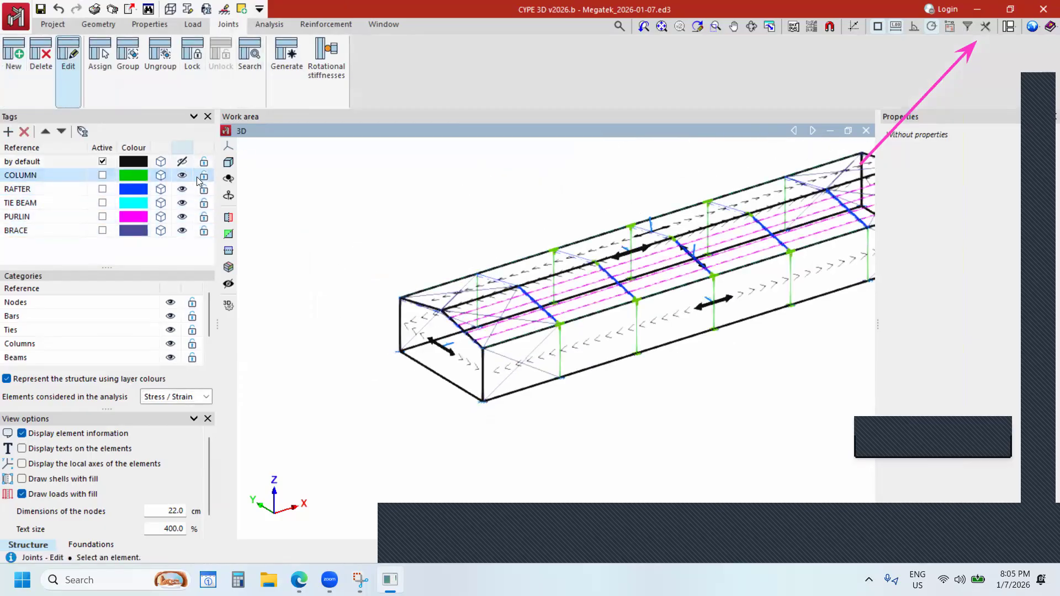
Examine the check status of the Type 2 eaves joints along the frames and look over the far end bay.
scroll(733, 256, "up", 2)
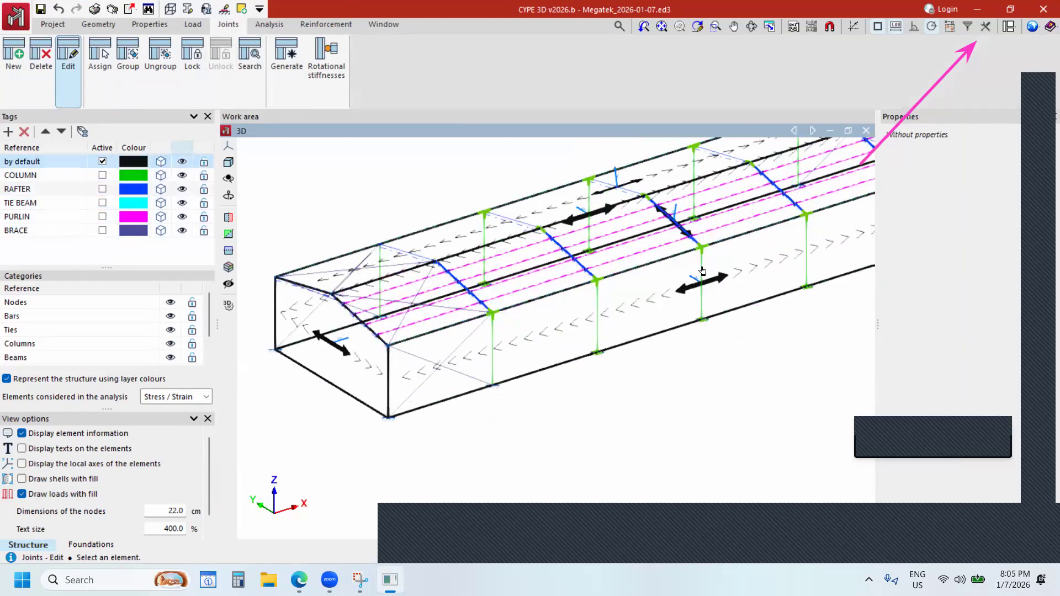
scroll(708, 378, "up", 2)
scroll(775, 319, "up", 3)
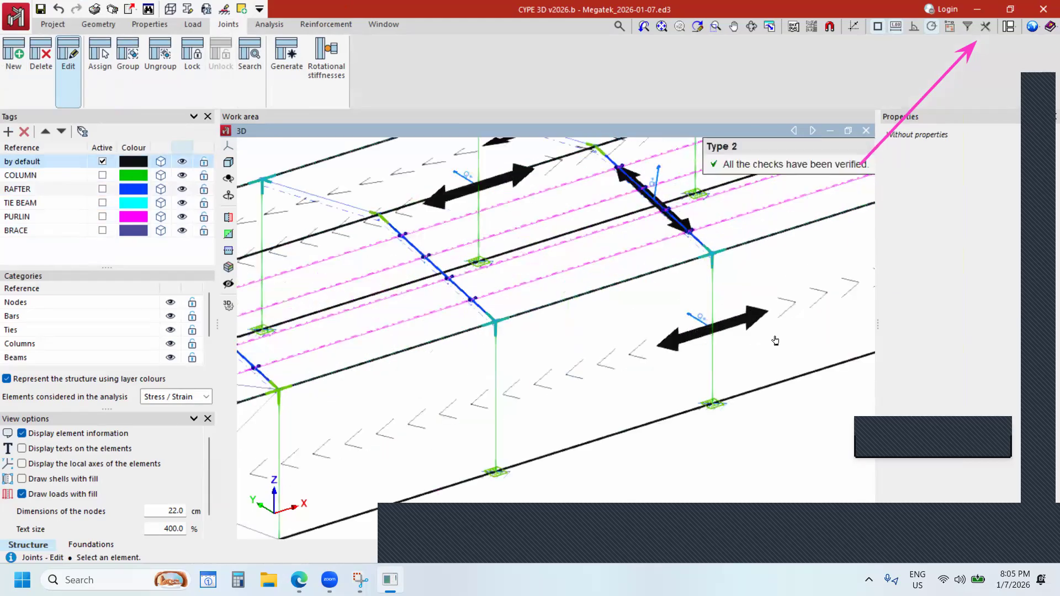
scroll(491, 361, "down", 3)
scroll(640, 385, "down", 4)
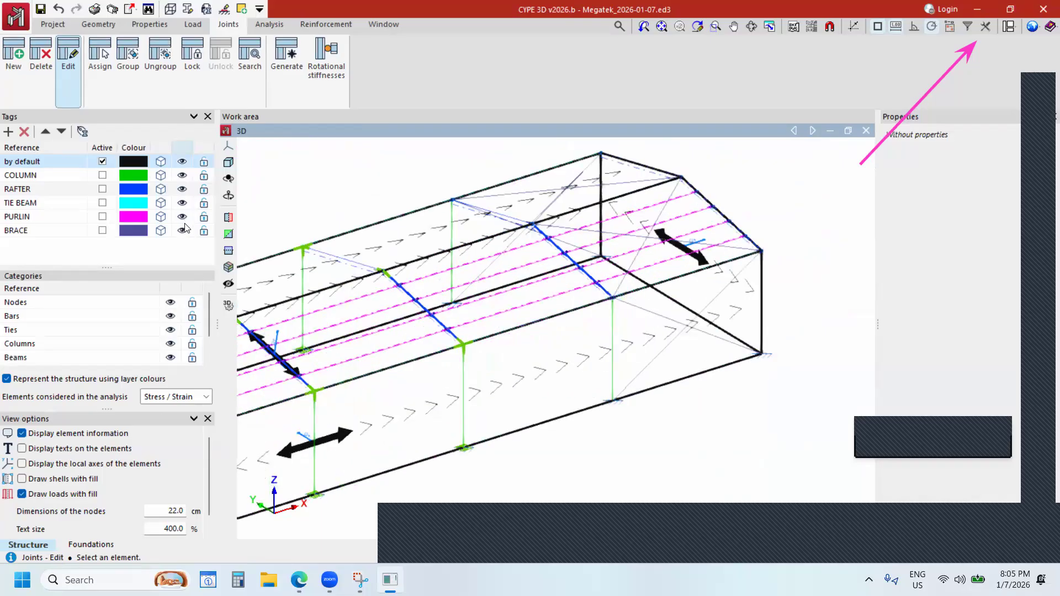
Display the BRACE and COLUMN layers as solid sections around the end-bay base node.
left_click(160, 231)
scroll(582, 406, "up", 3)
scroll(582, 408, "up", 4)
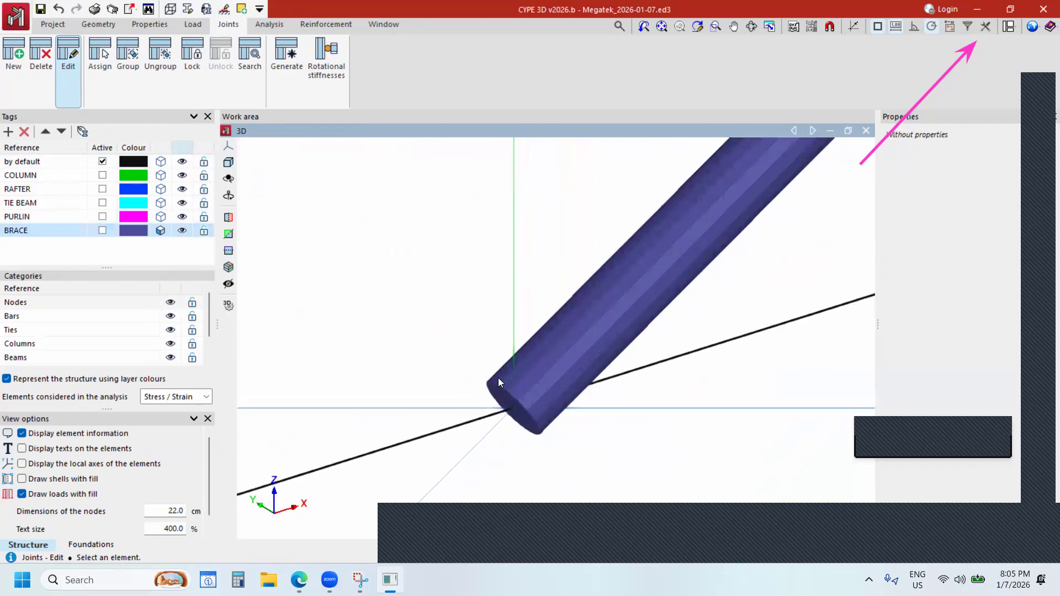
scroll(527, 433, "down", 1)
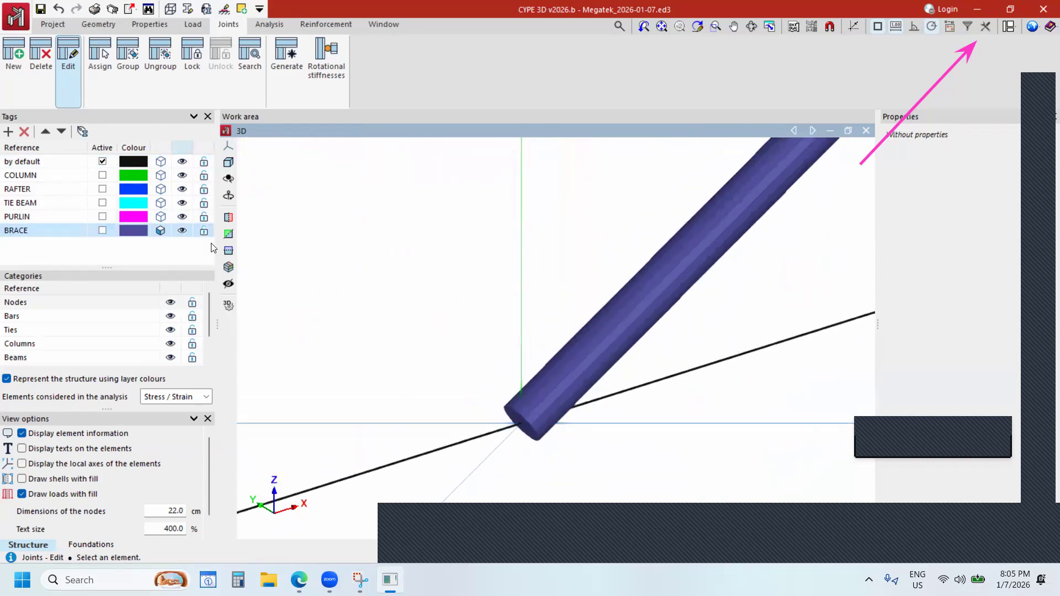
left_click(164, 177)
scroll(740, 381, "down", 4)
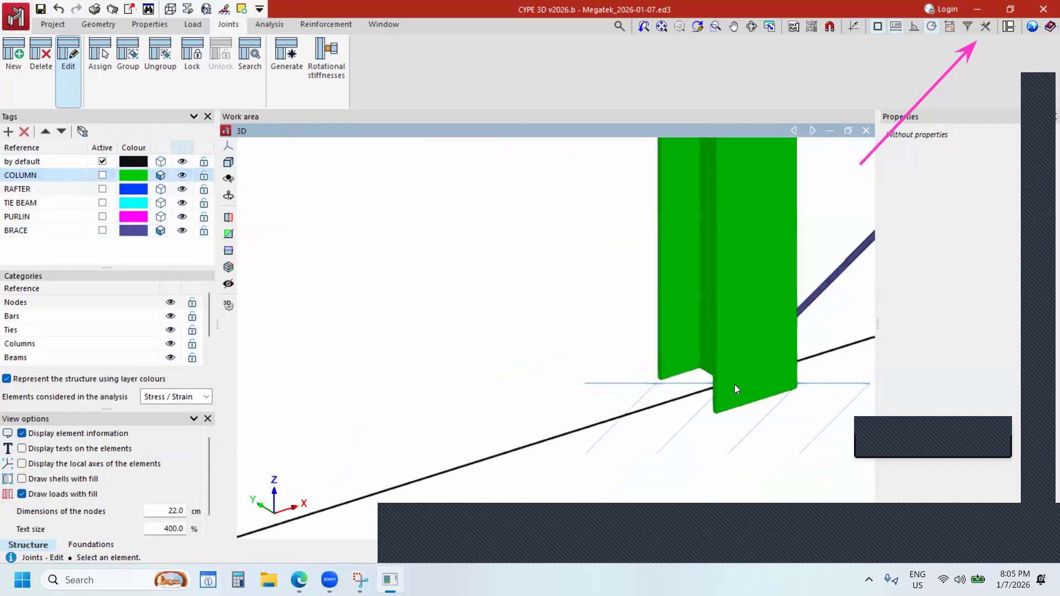
Examine from several angles where the round brace meets the column base.
middle_click_drag(724, 362, 654, 378, "shift")
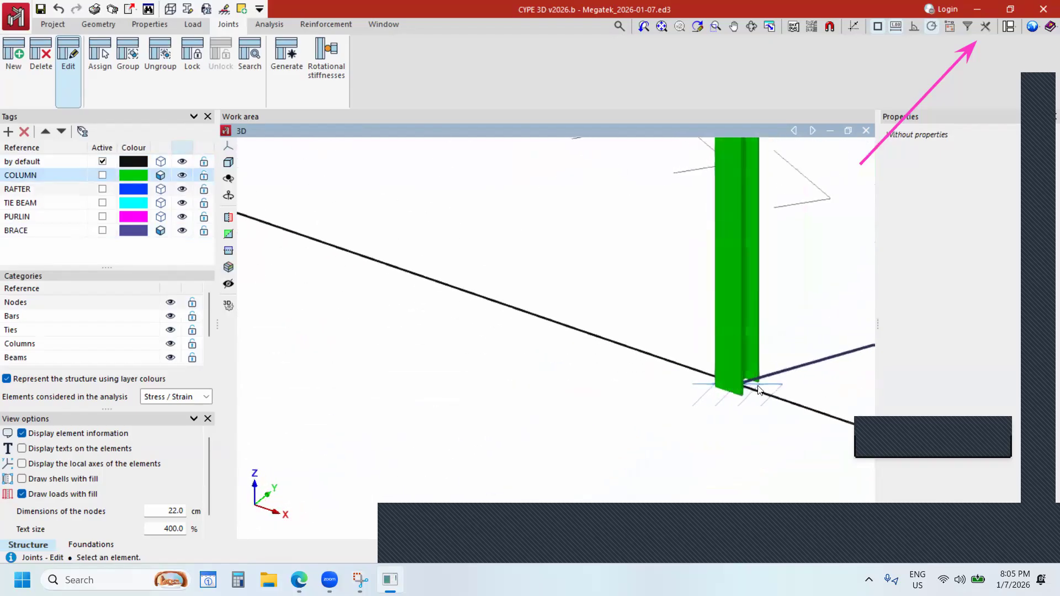
scroll(754, 384, "up", 4)
scroll(777, 388, "up", 3)
middle_click_drag(747, 373, 676, 383, "shift")
scroll(700, 394, "up", 3)
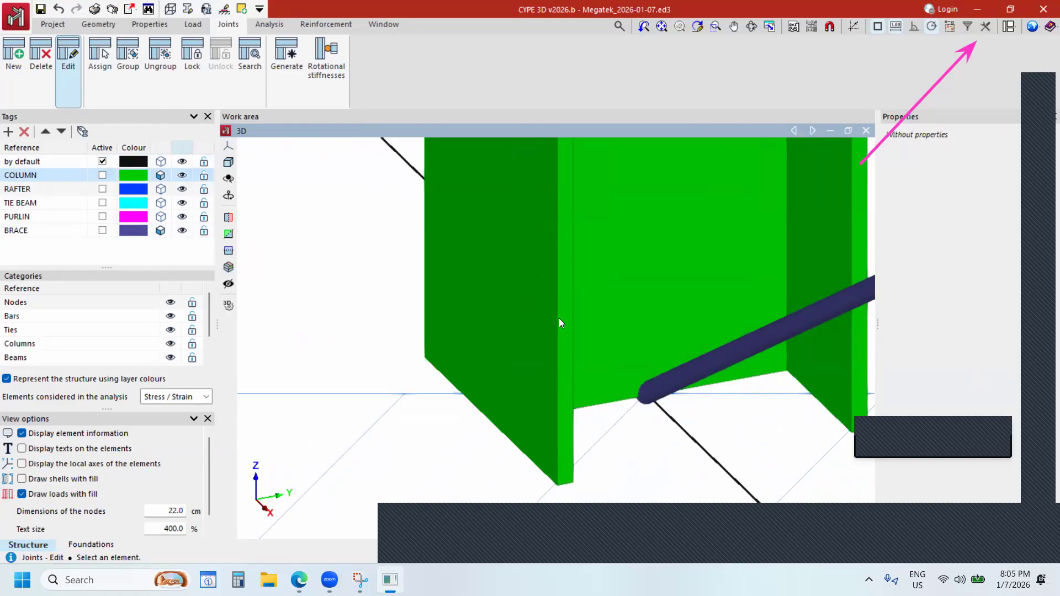
scroll(558, 318, "down", 10)
scroll(563, 381, "down", 6)
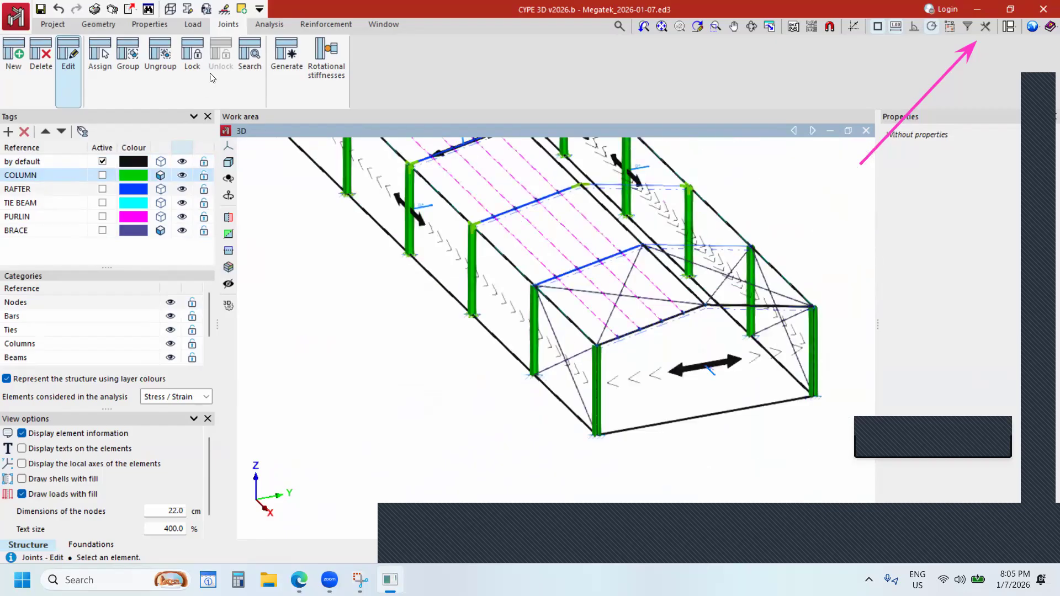
Run the check of all elements with the default buckling parameters and view the whole warehouse.
middle_click_drag(530, 257, 585, 282, "shift")
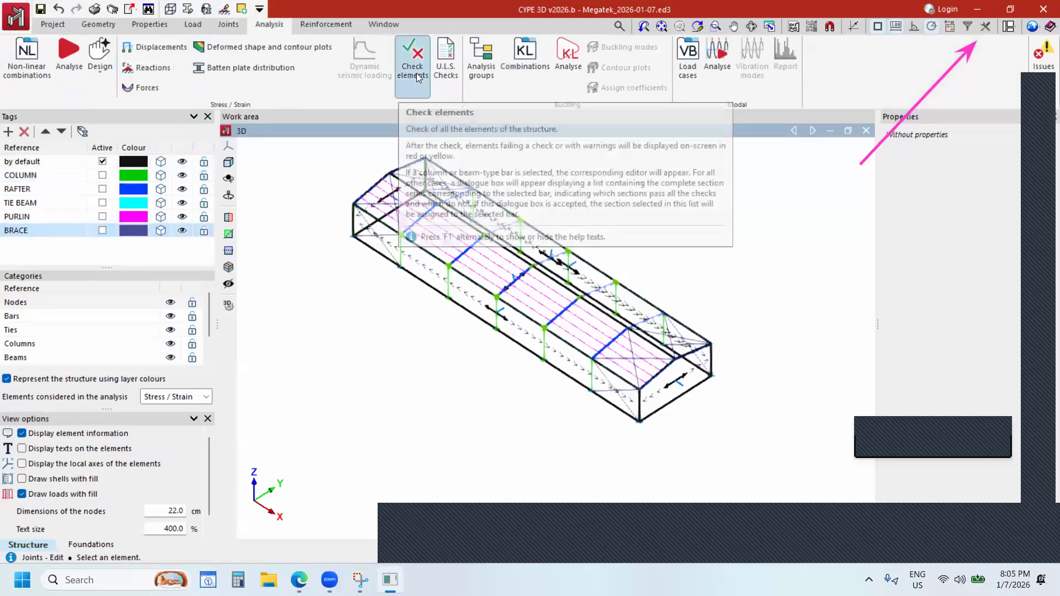
left_click(412, 63)
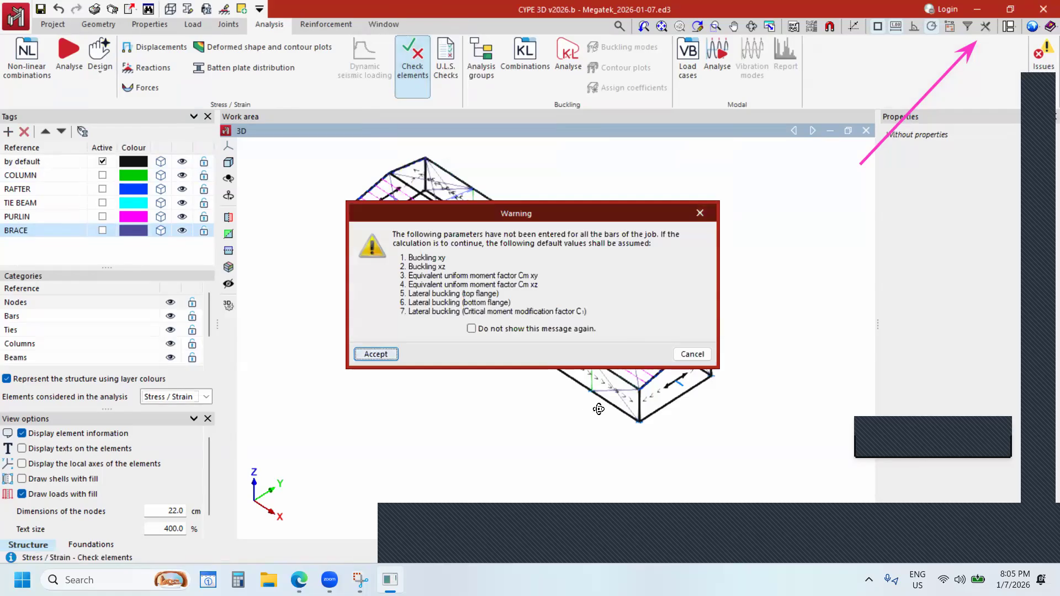
key("Return")
middle_click_drag(703, 303, 703, 302, "shift")
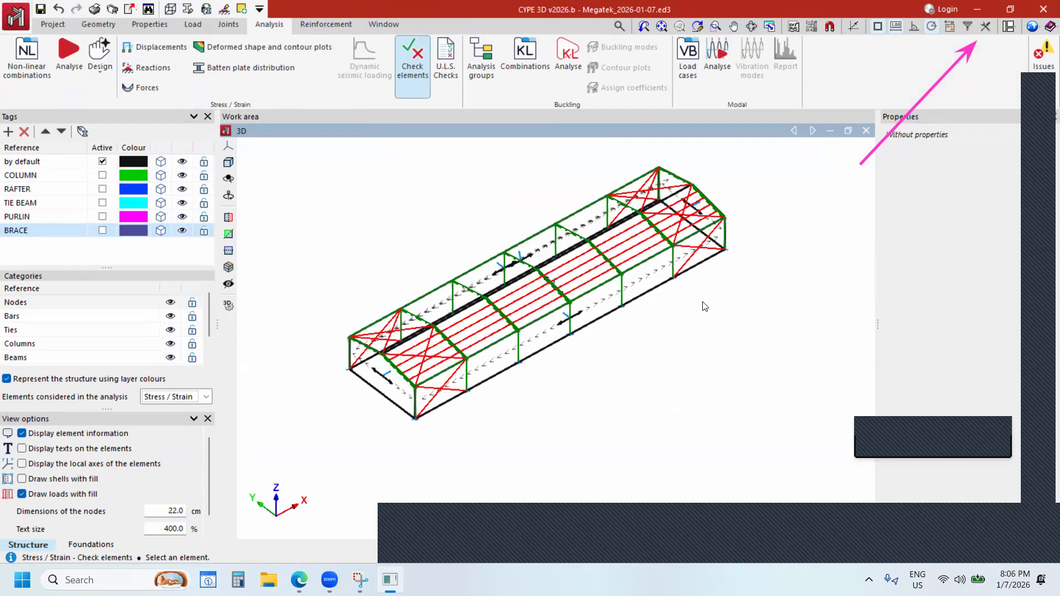
Read the demand/capacity information of a failing purlin on the roof.
scroll(712, 291, "up", 2)
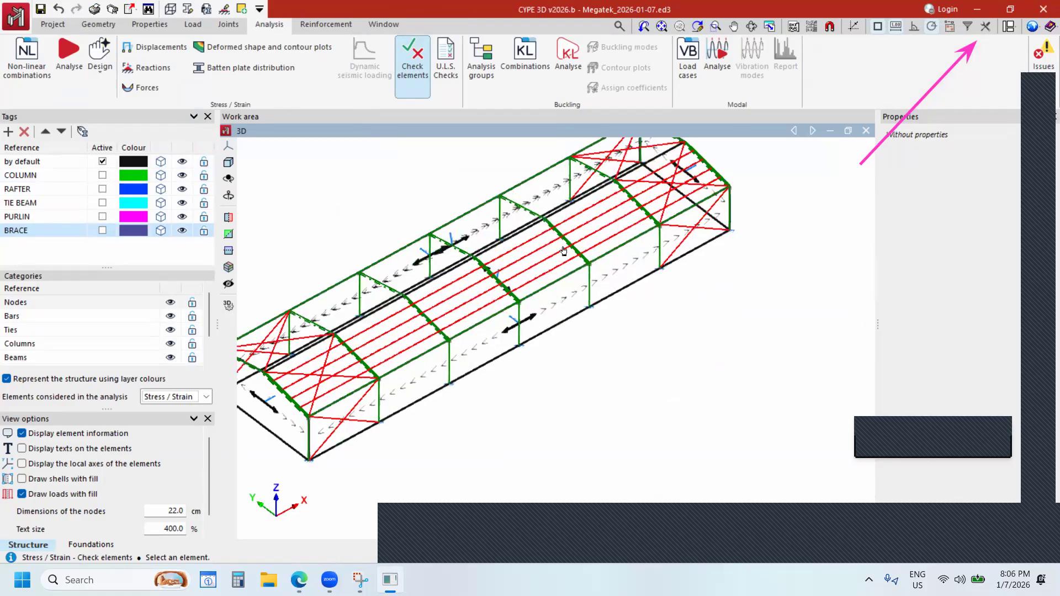
mouse_move(567, 249)
scroll(567, 251, "up", 3)
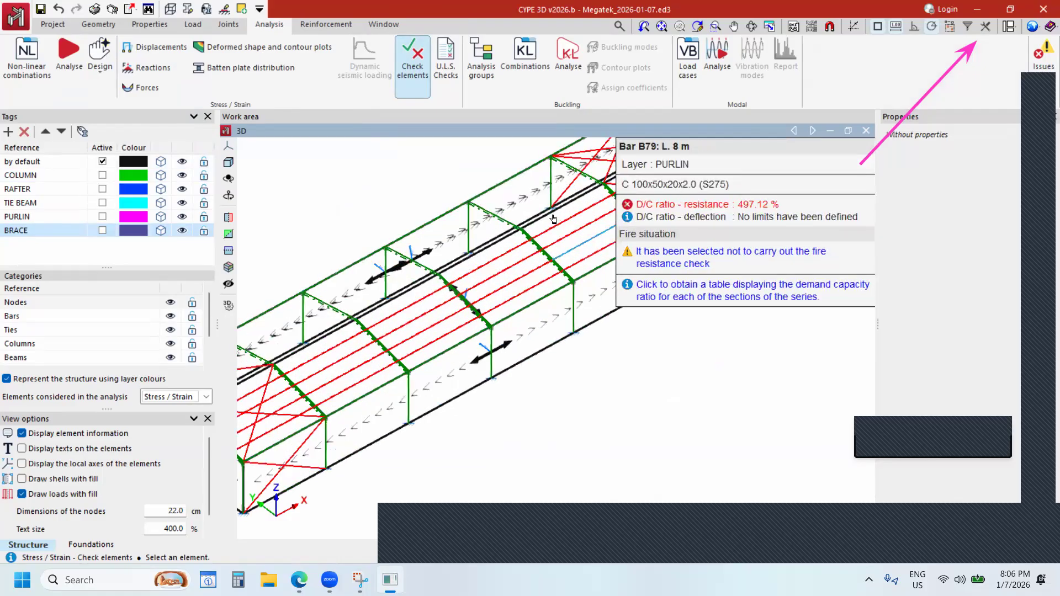
scroll(565, 252, "up", 1)
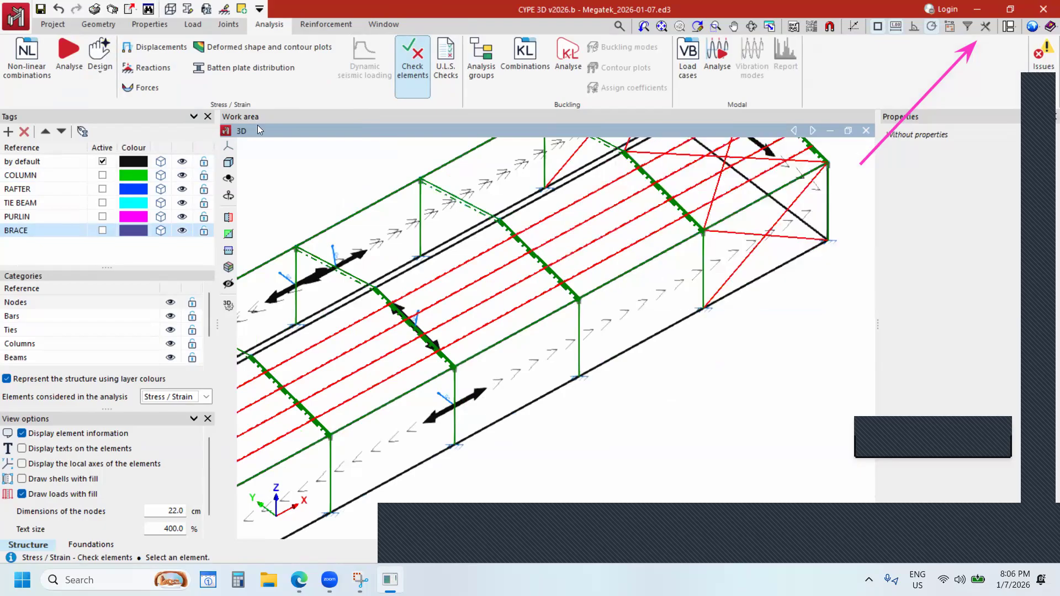
Start the bar Section command and examine the purlins' assigned section and their connections to the rafter near the eaves.
left_click(102, 25)
scroll(175, 29, "down", 4)
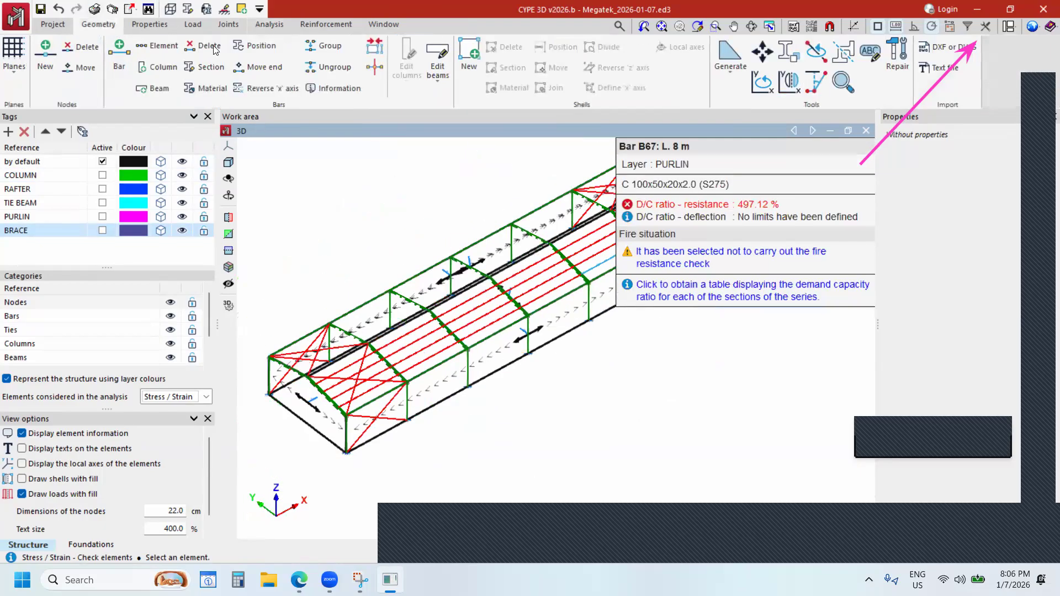
left_click(203, 66)
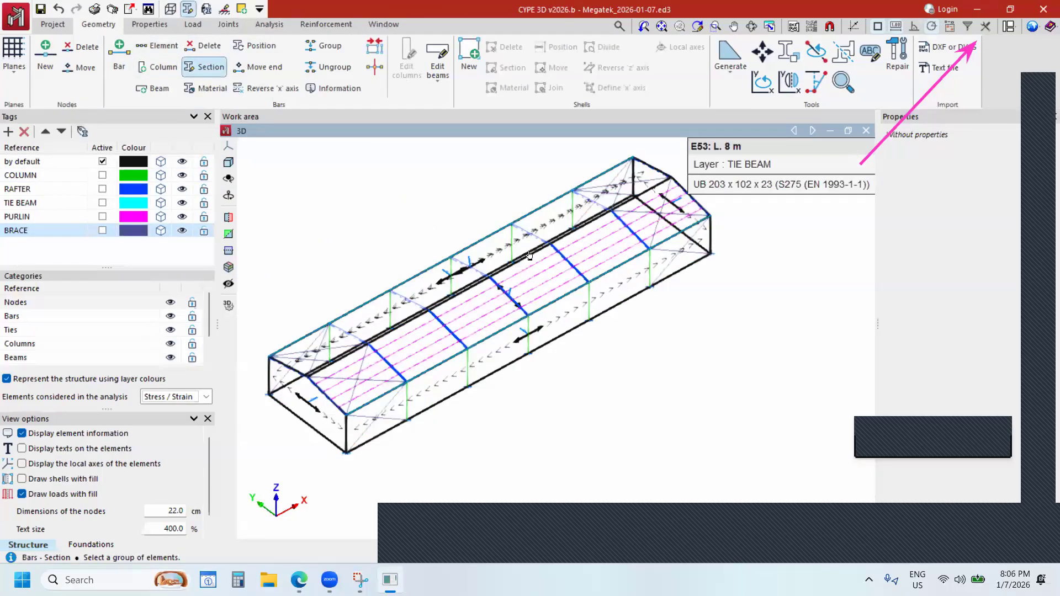
scroll(448, 285, "up", 2)
scroll(448, 285, "up", 3)
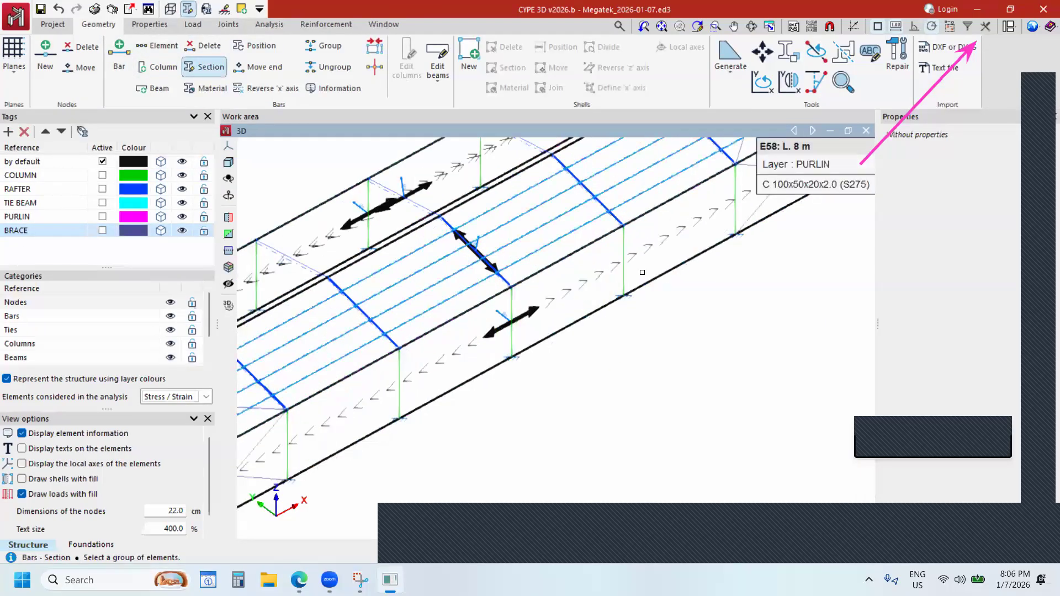
scroll(631, 255, "up", 3)
scroll(641, 254, "up", 2)
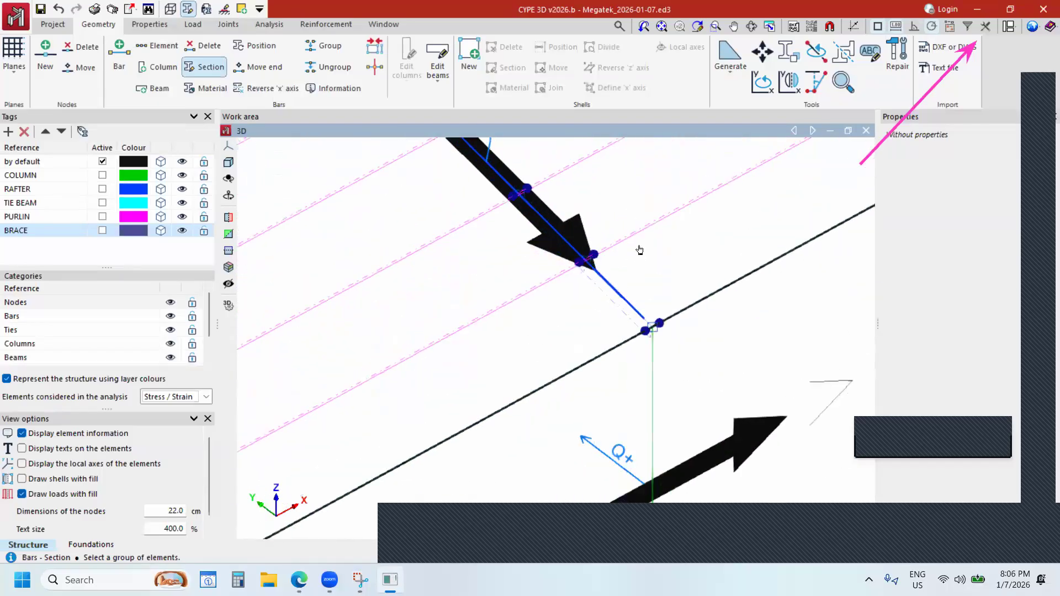
scroll(640, 250, "up", 2)
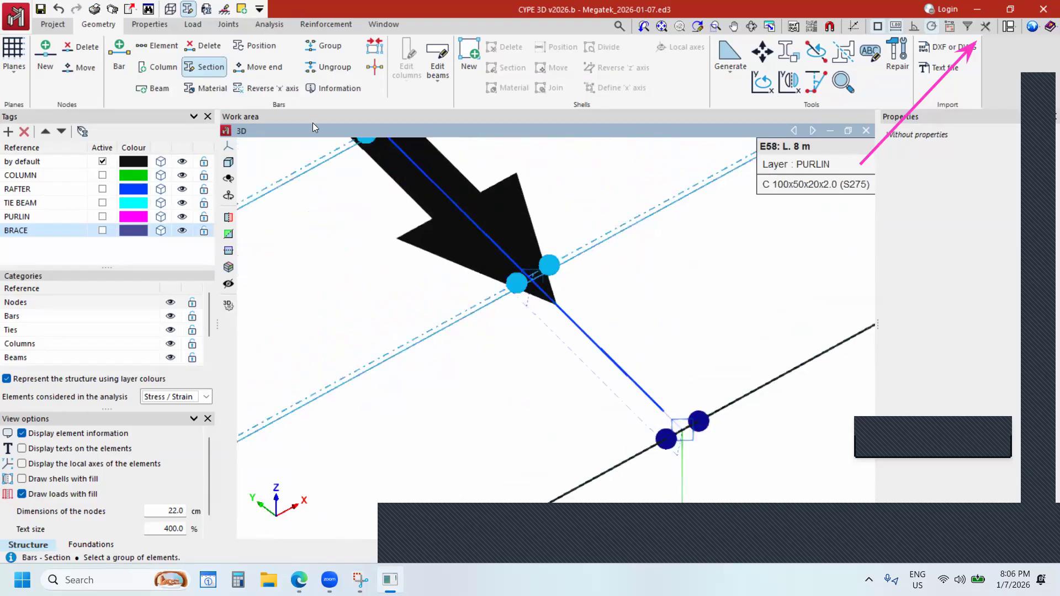
scroll(478, 294, "down", 5)
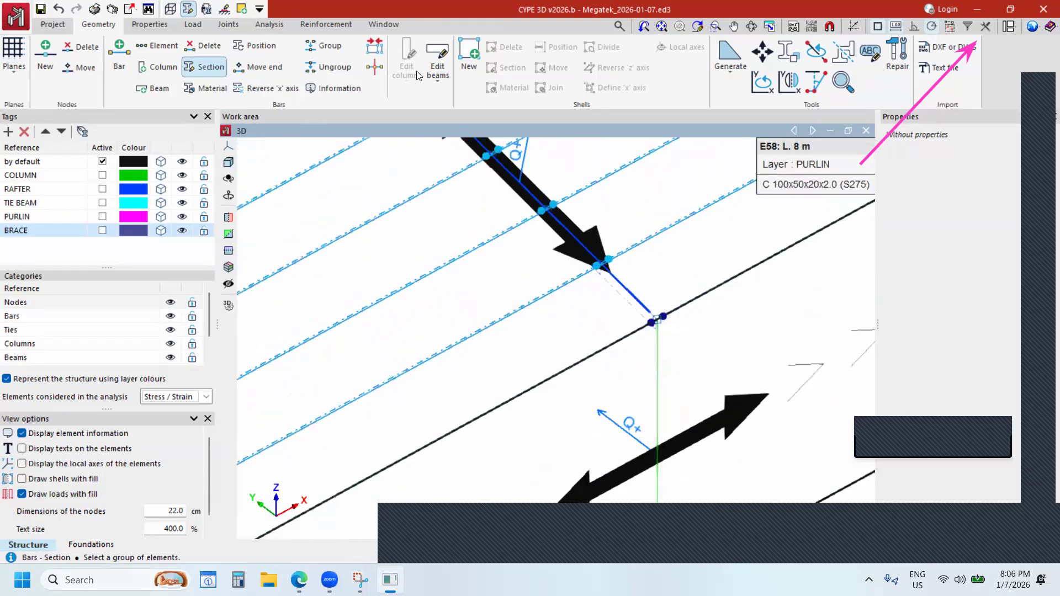
Run the element check again and read the resistance ratio of an end-bay purlin.
left_click(269, 24)
scroll(477, 292, "down", 2)
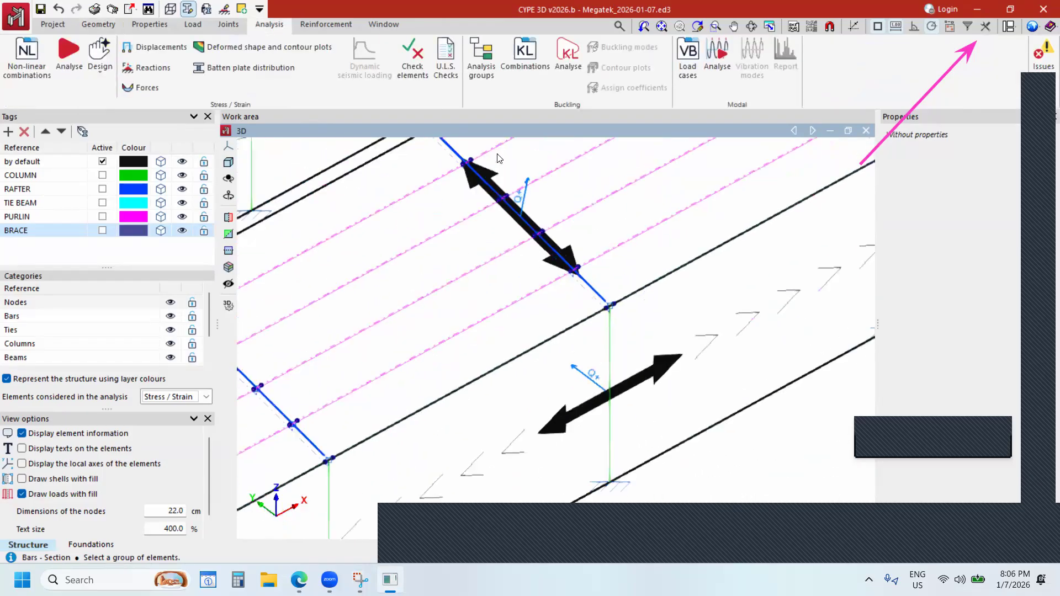
scroll(568, 273, "down", 4)
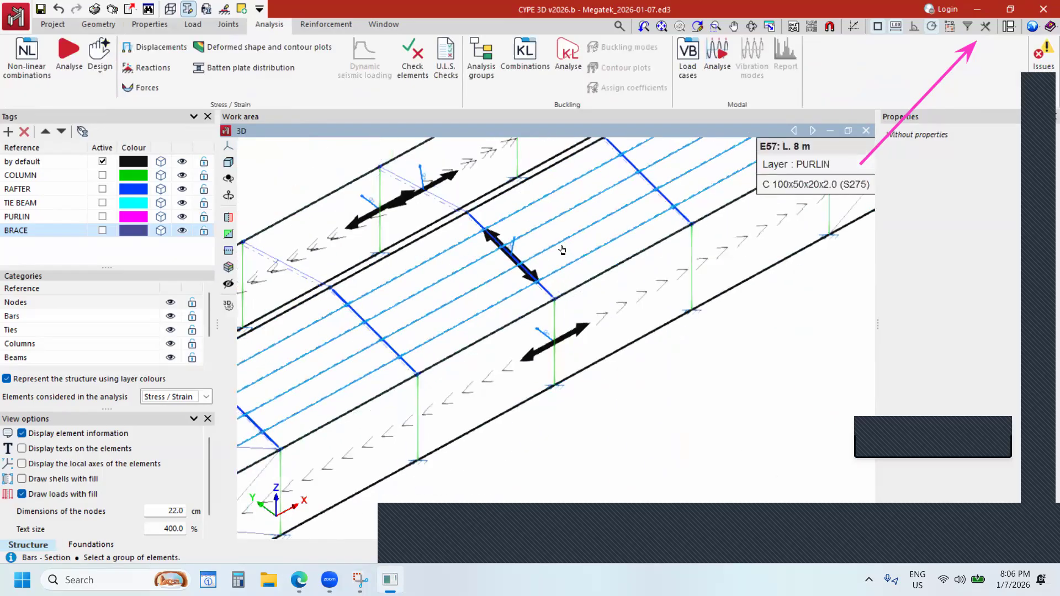
scroll(556, 235, "down", 1)
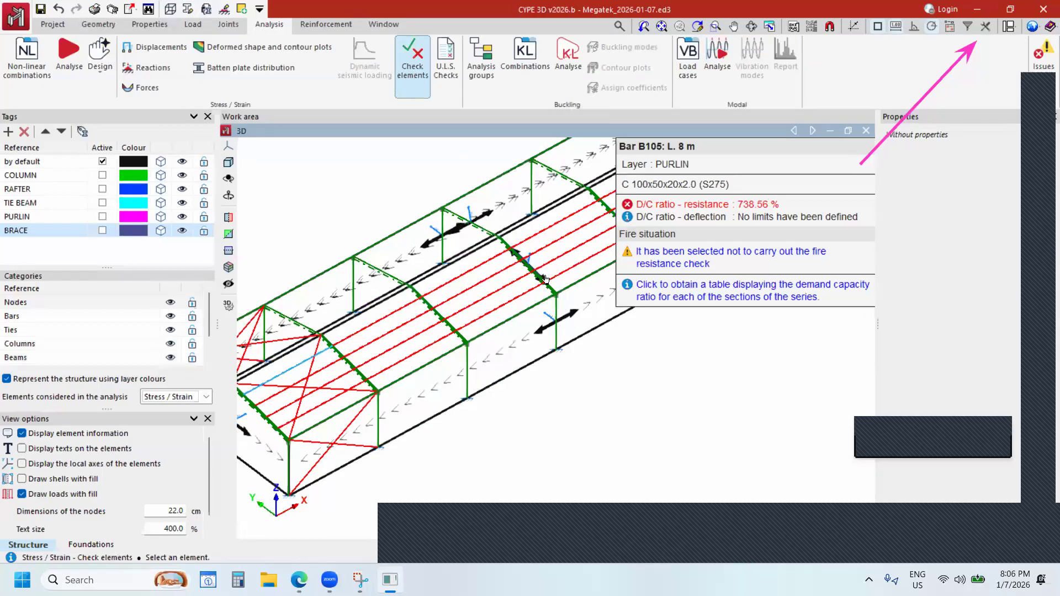
Compare the code checks of the available sections for an end-bay purlin and assign C 275x100x20x4.5 to the purlins.
scroll(501, 288, "down", 4)
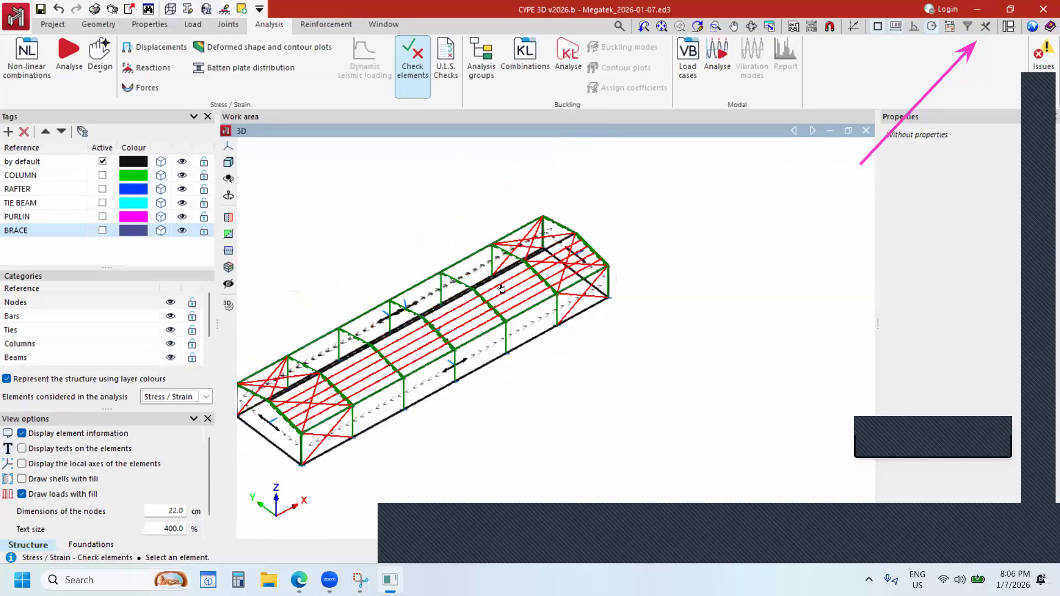
scroll(501, 288, "up", 5)
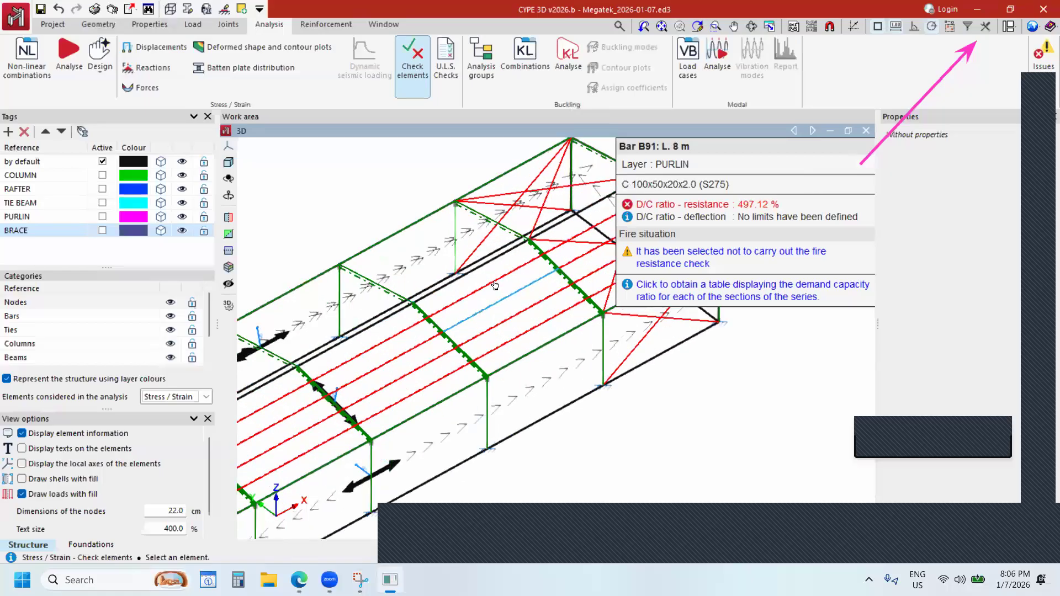
scroll(539, 349, "down", 2)
scroll(539, 349, "up", 4)
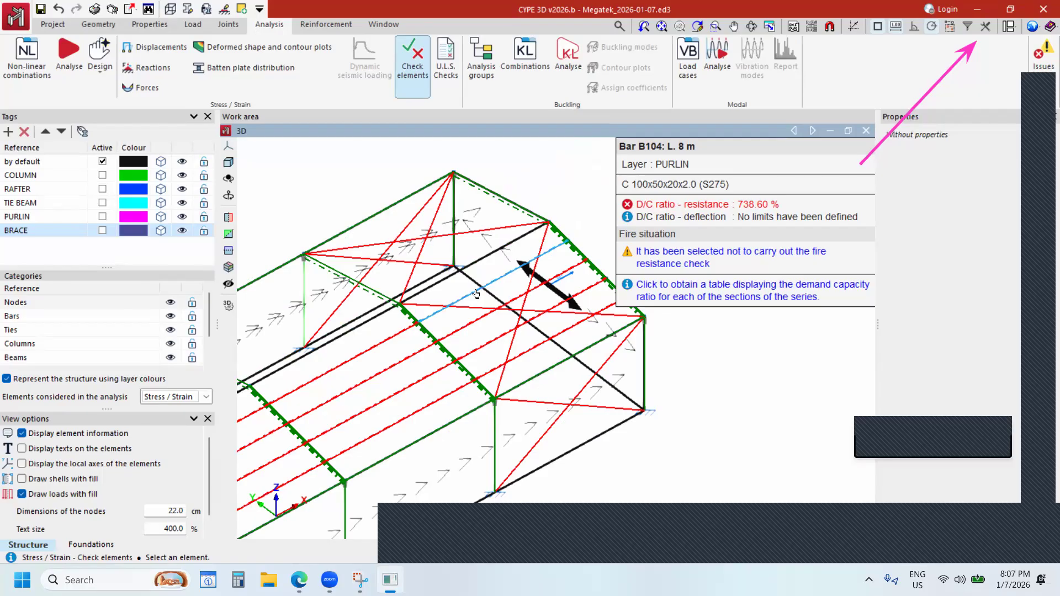
left_click(476, 294)
scroll(481, 229, "down", 12)
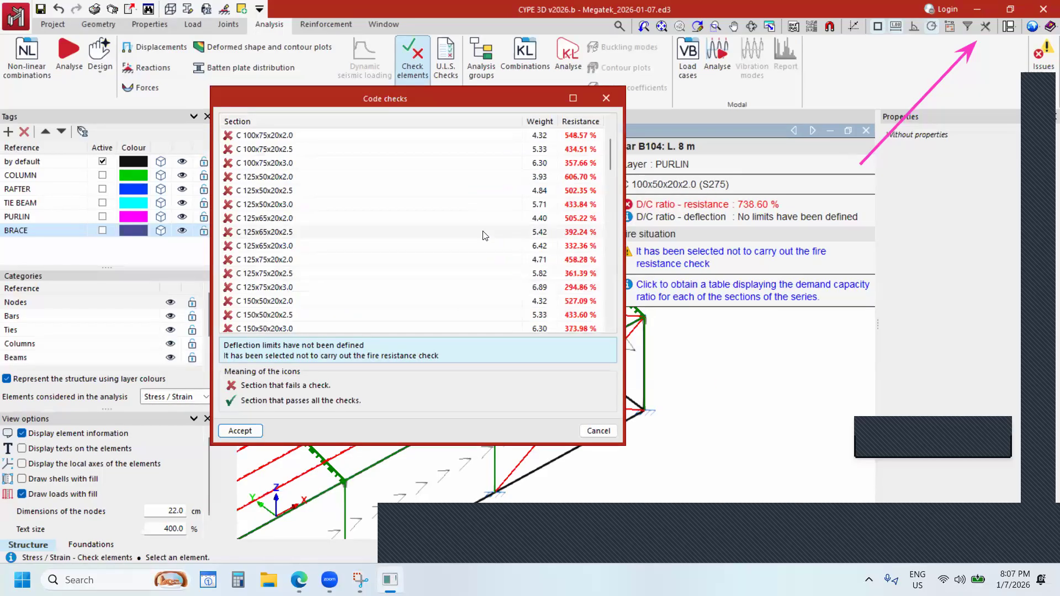
scroll(488, 241, "down", 2)
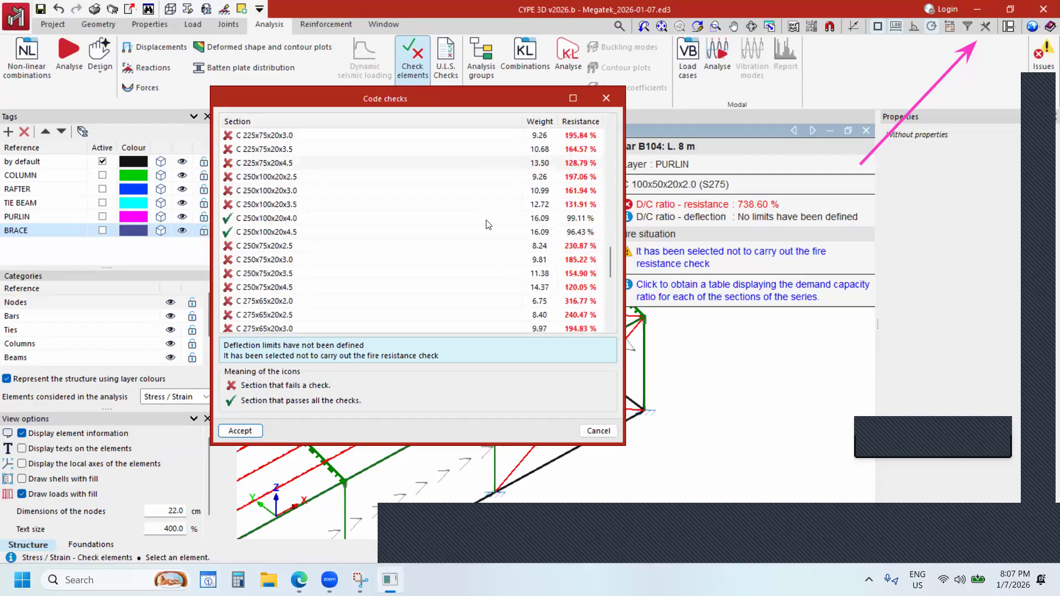
scroll(287, 268, "down", 2)
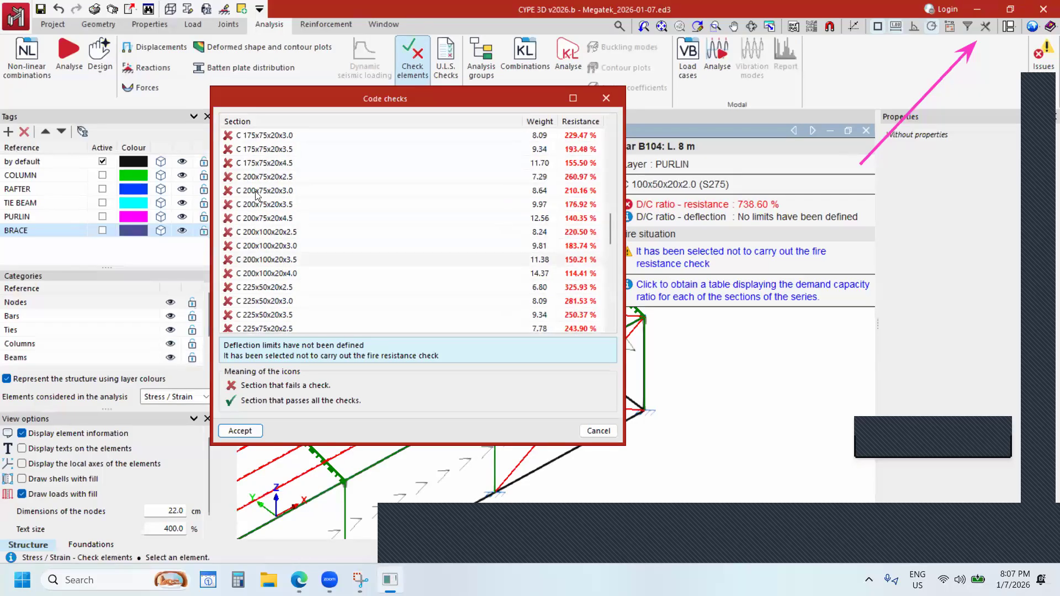
scroll(380, 284, "down", 2)
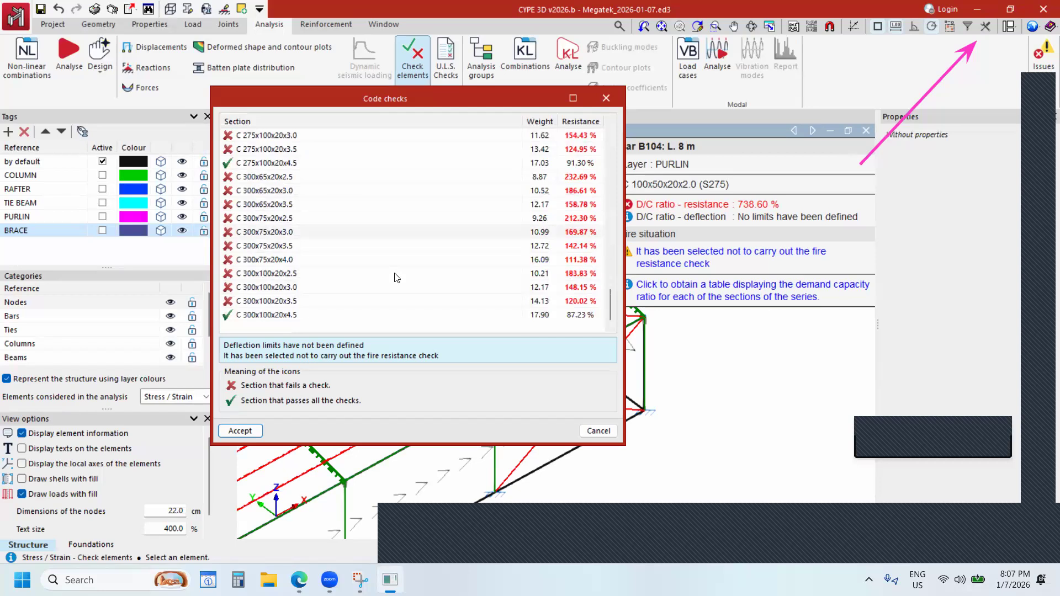
left_click(264, 290)
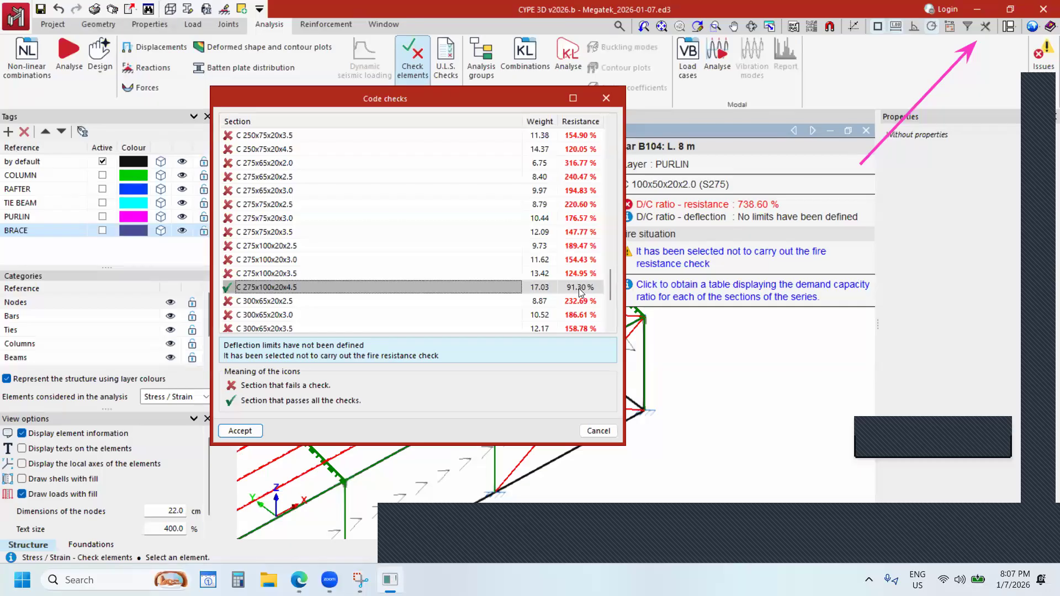
scroll(574, 293, "down", 2)
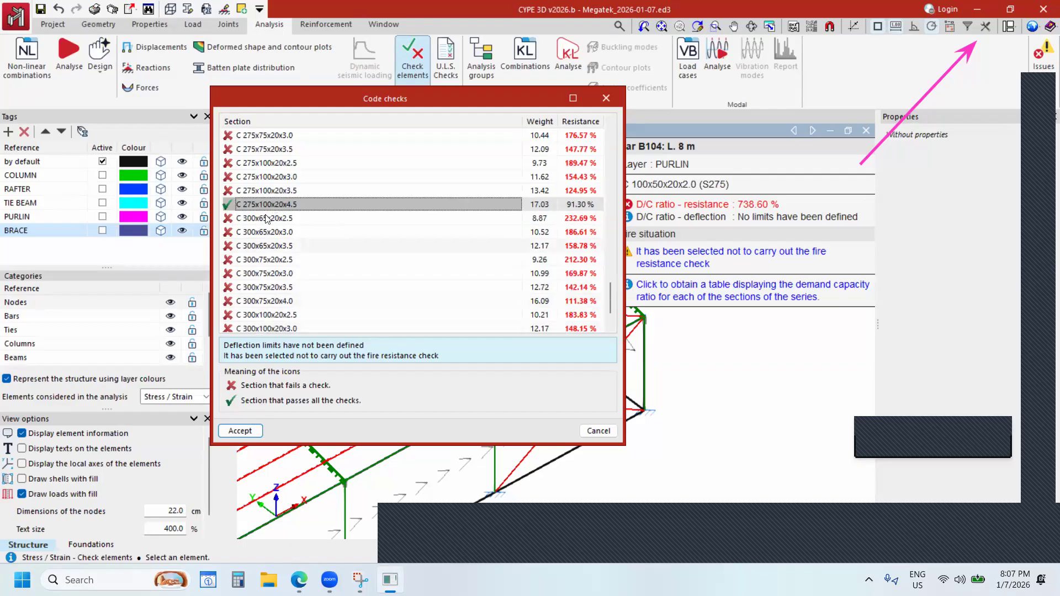
left_click(241, 430)
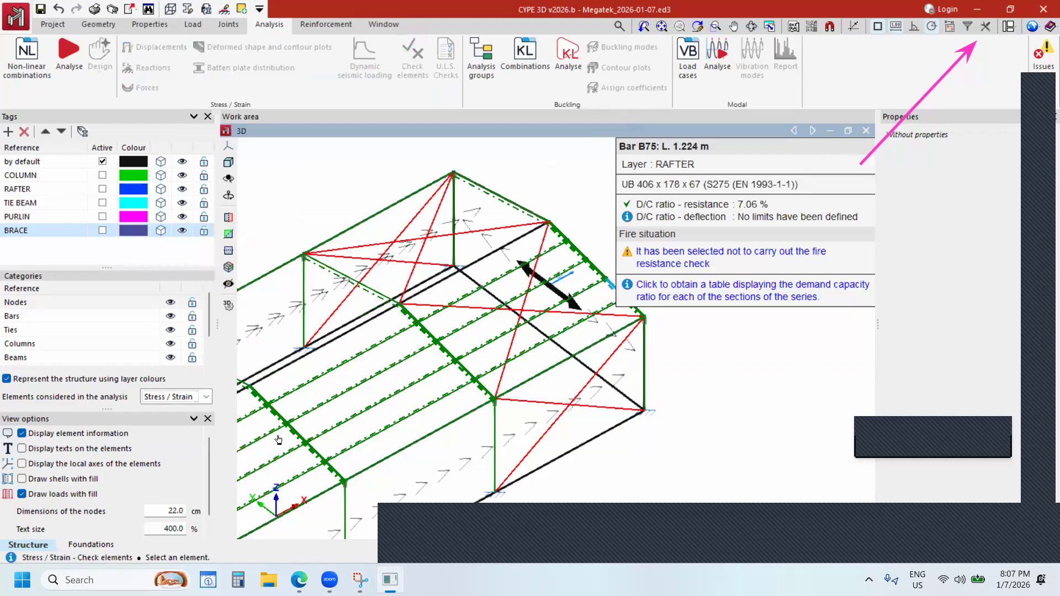
Compare the code checks of the round bars for a failing end-bay wall brace and assign R 55 to the braces.
scroll(616, 396, "down", 3)
scroll(712, 386, "down", 2)
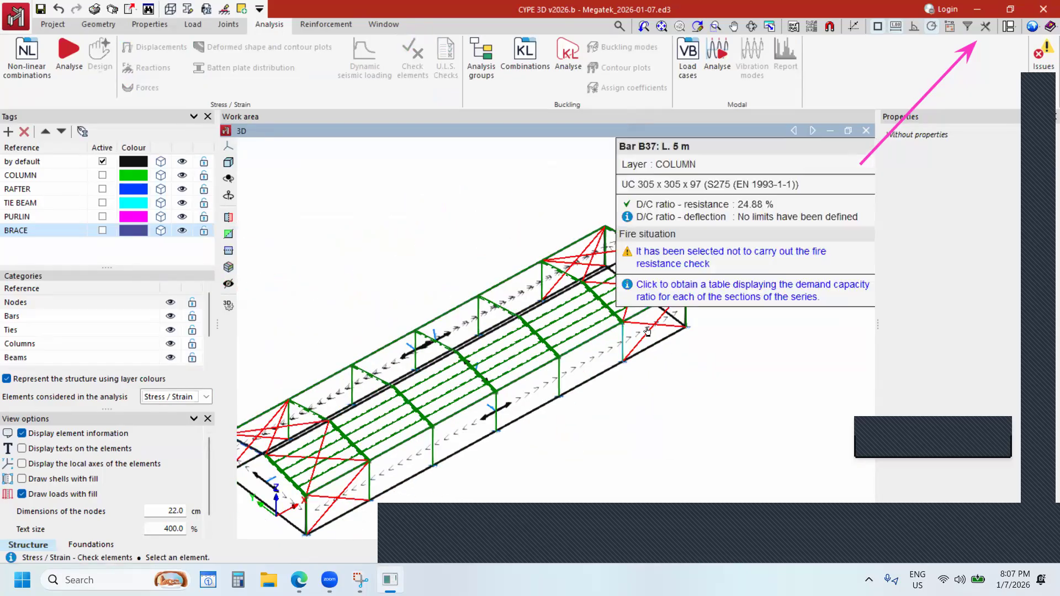
scroll(654, 325, "up", 2)
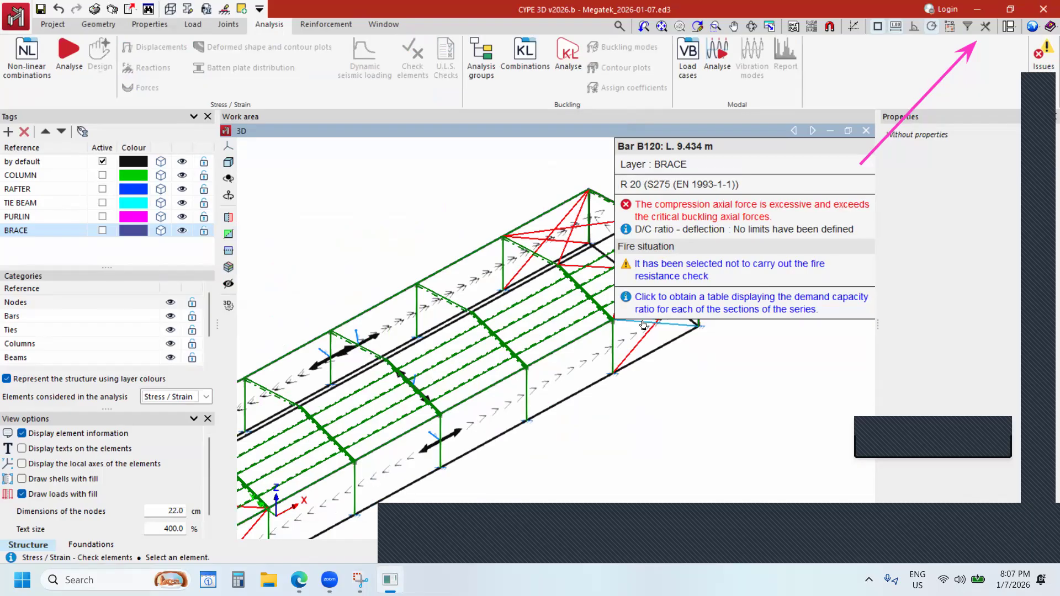
left_click(643, 324)
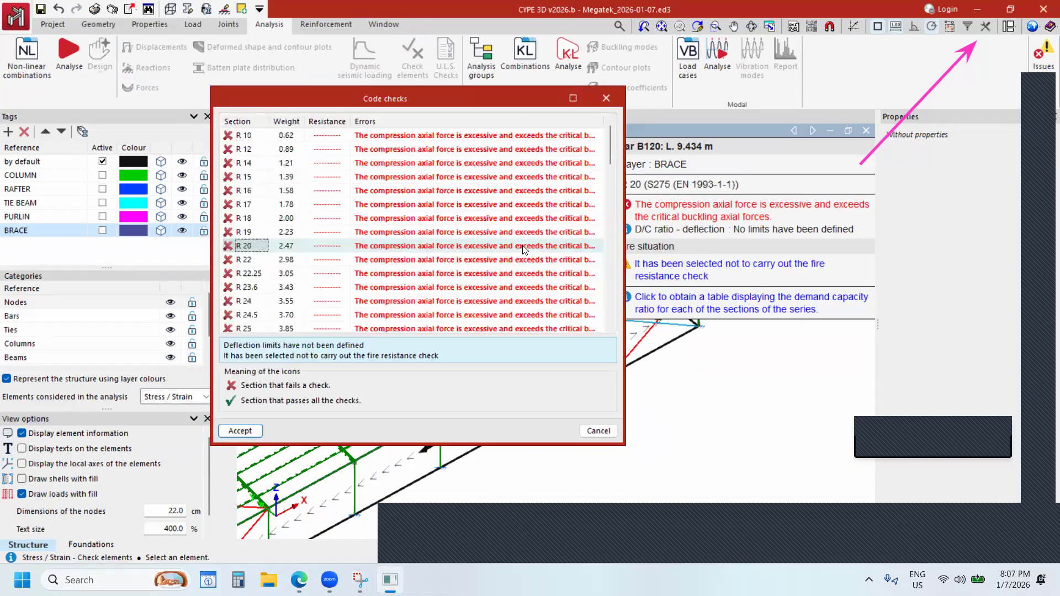
scroll(531, 256, "down", 5)
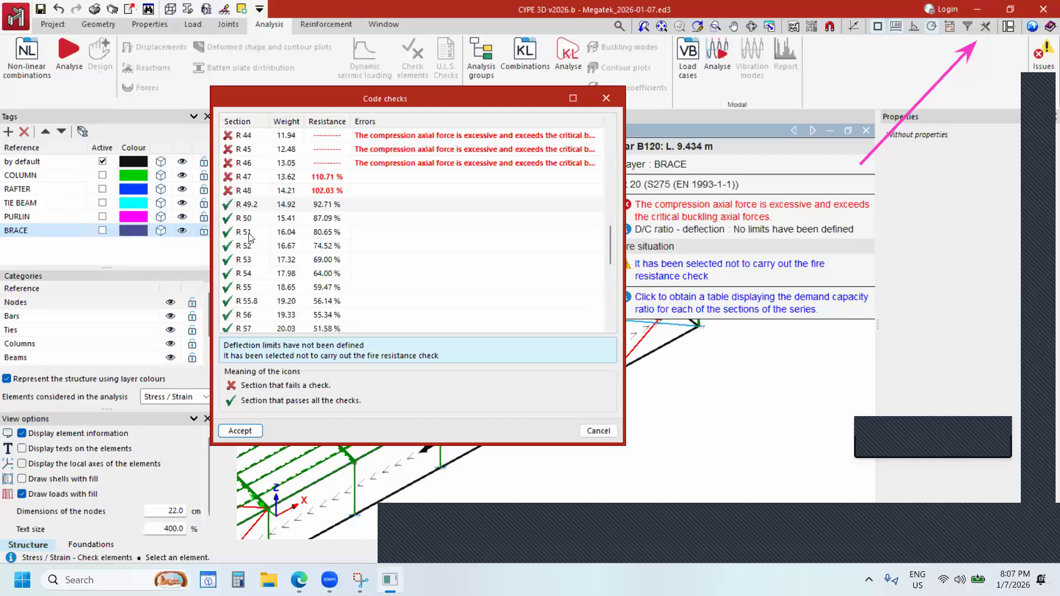
left_click(244, 219)
scroll(298, 221, "down", 2)
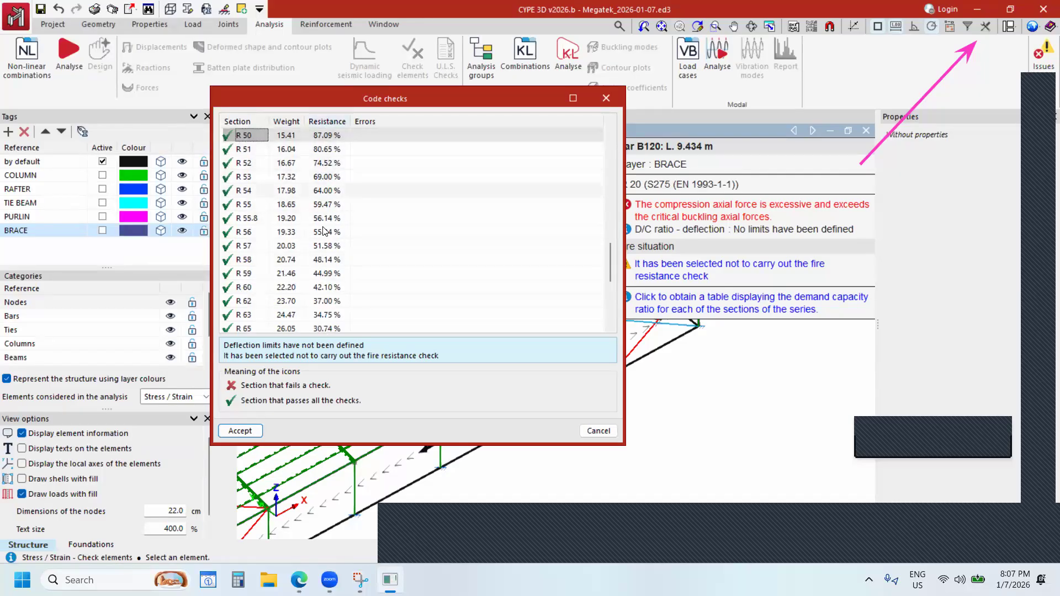
scroll(319, 250, "up", 2)
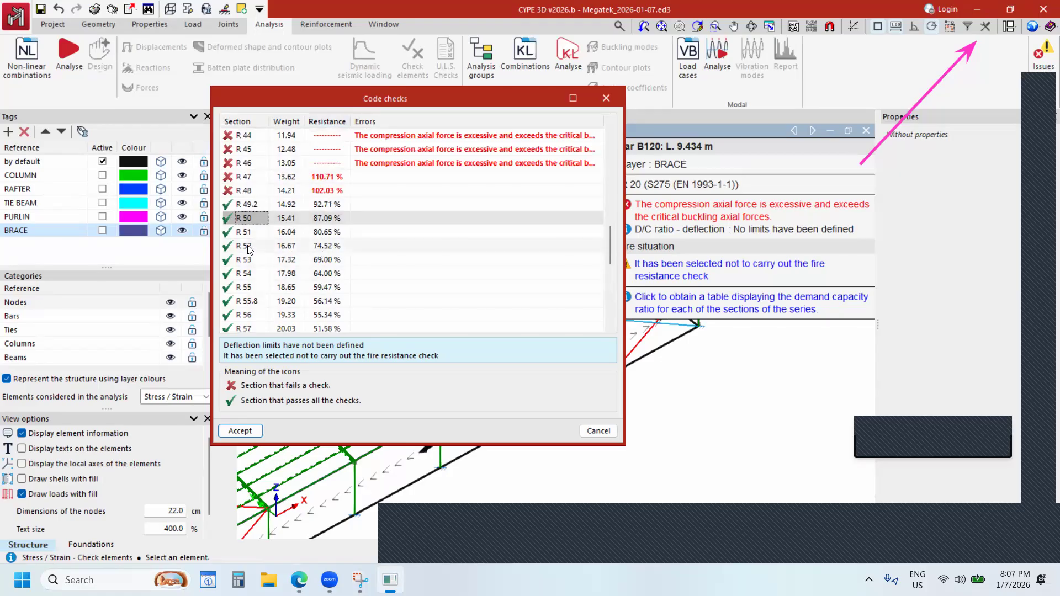
left_click(243, 287)
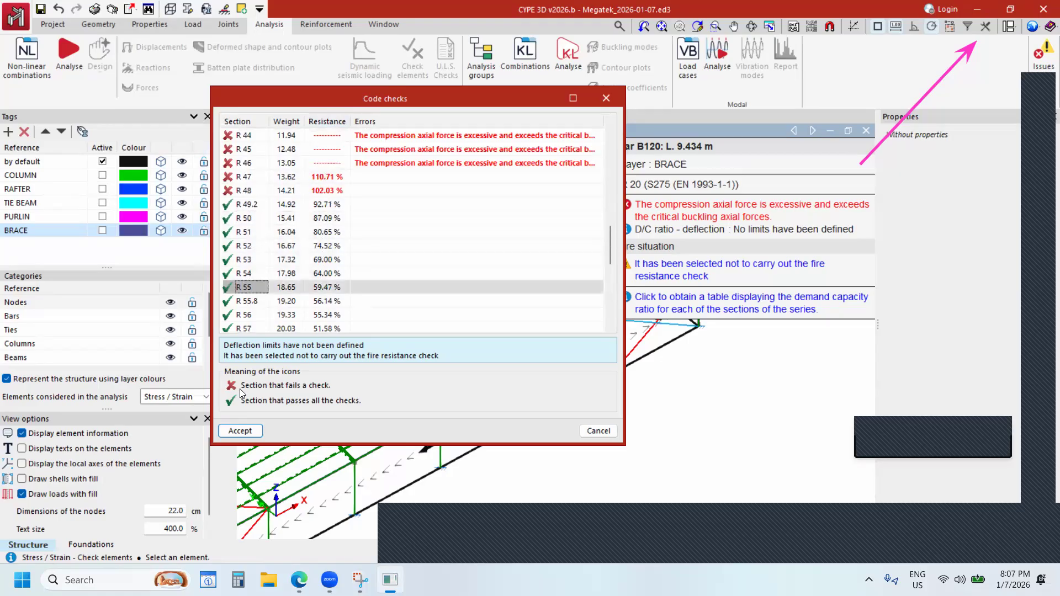
left_click(240, 431)
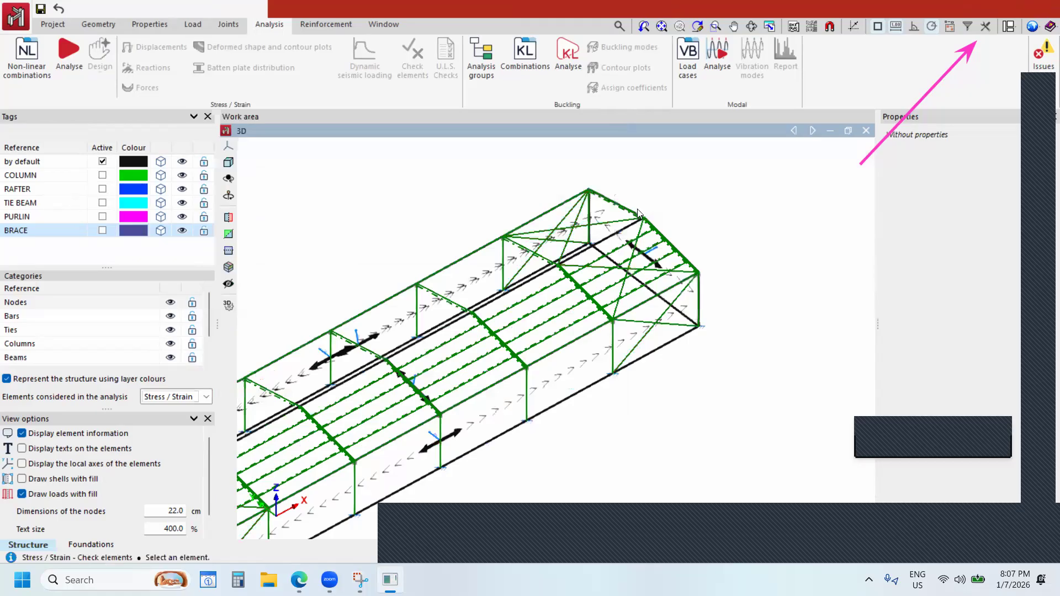
Review the whole warehouse and undo the last brace section change.
scroll(583, 233, "down", 3)
scroll(541, 286, "up", 3)
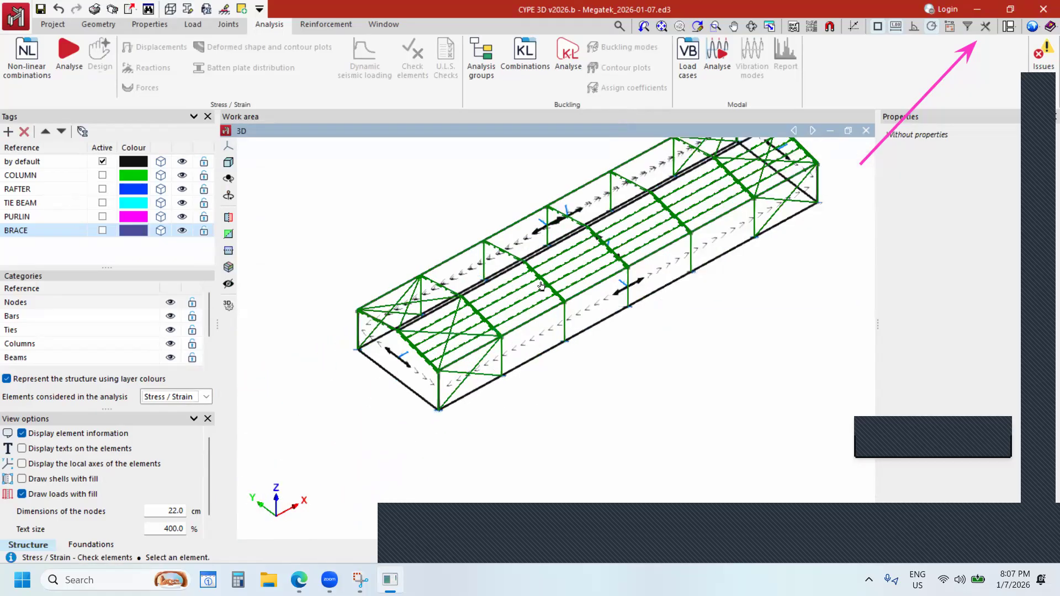
left_click(58, 9)
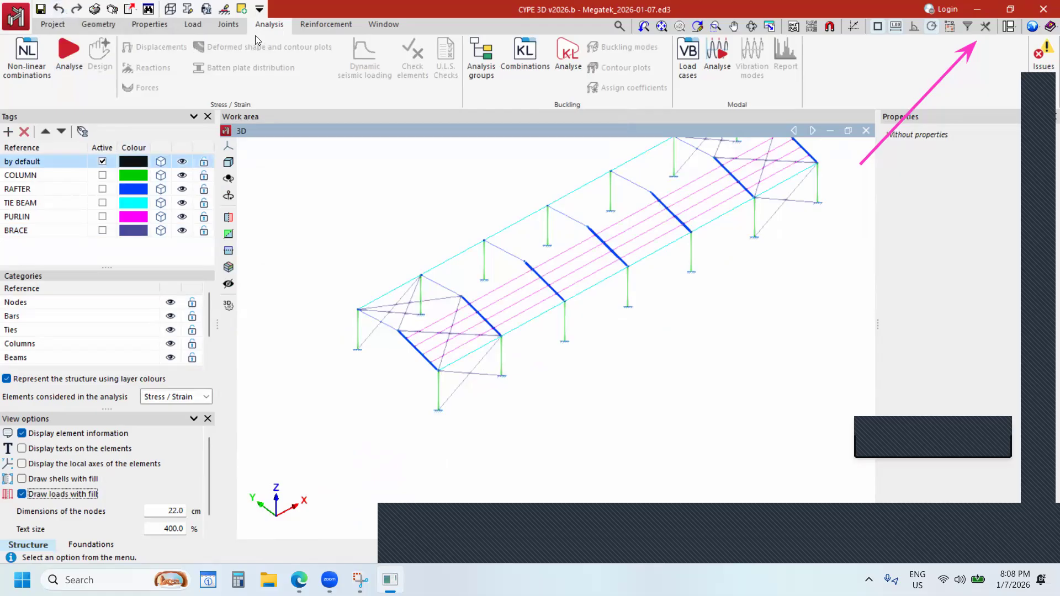
Re-analyse the structure without dimensioning sections, resolving all nodes with bolted connections, and close the final design report.
left_click(68, 60)
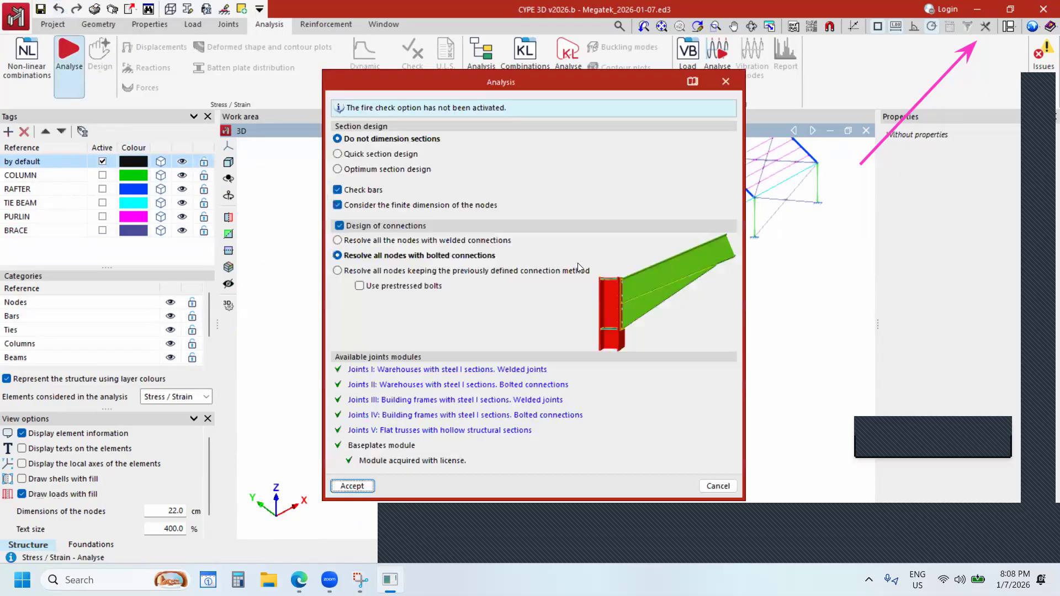
left_click(353, 486)
left_click(368, 350)
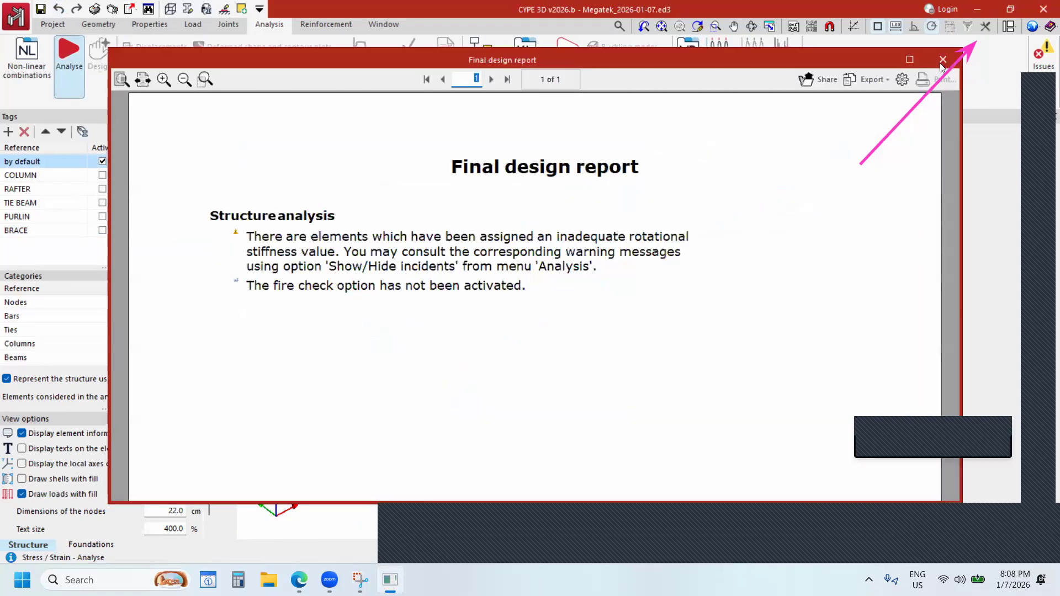
left_click(942, 60)
Check the elements with the default buckling parameters and read the check information of an end-bay wall brace.
left_click(416, 93)
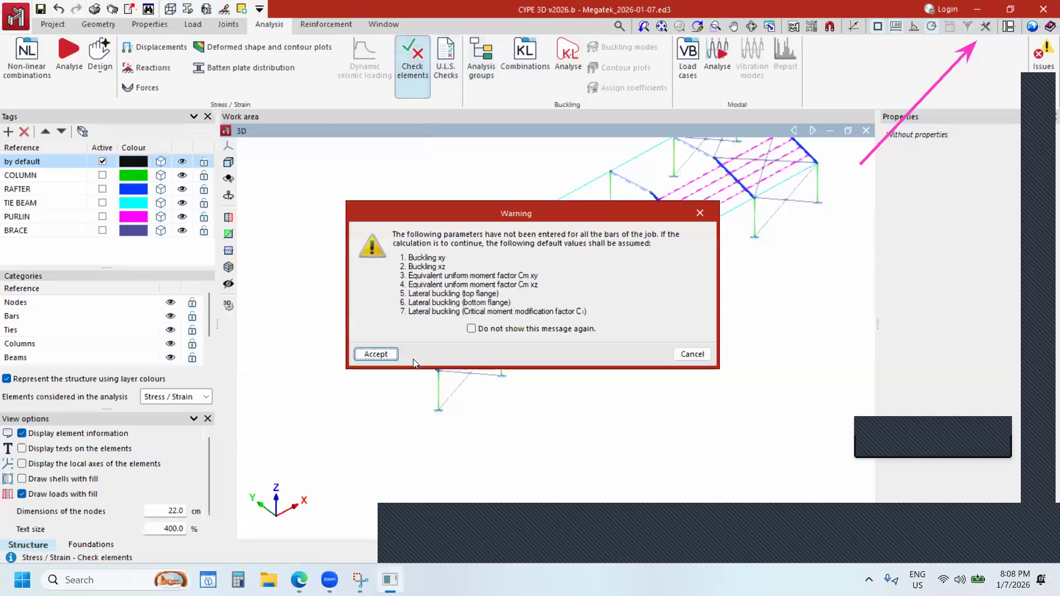
left_click(388, 355)
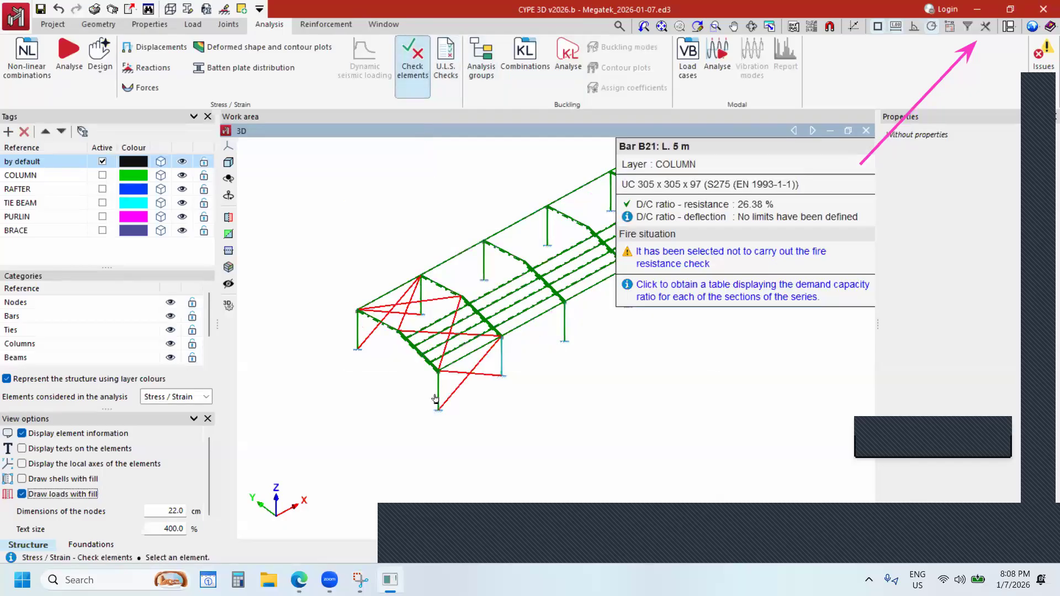
scroll(607, 309, "up", 5)
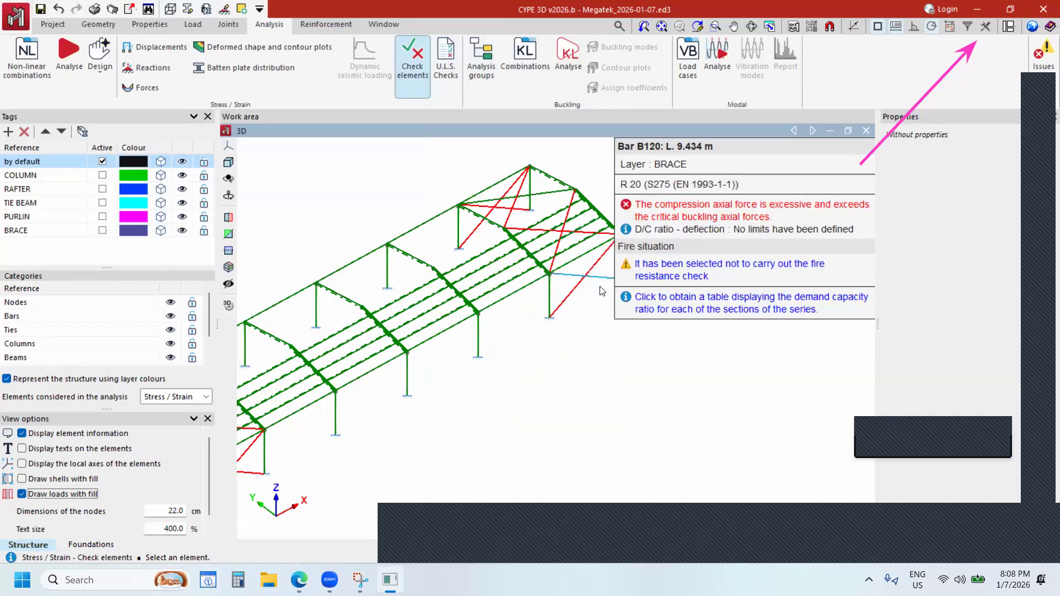
scroll(602, 291, "down", 5)
Display the force envelope of the Stress/D/C ratio for all bars as contour lines on the warehouse.
left_click(141, 87)
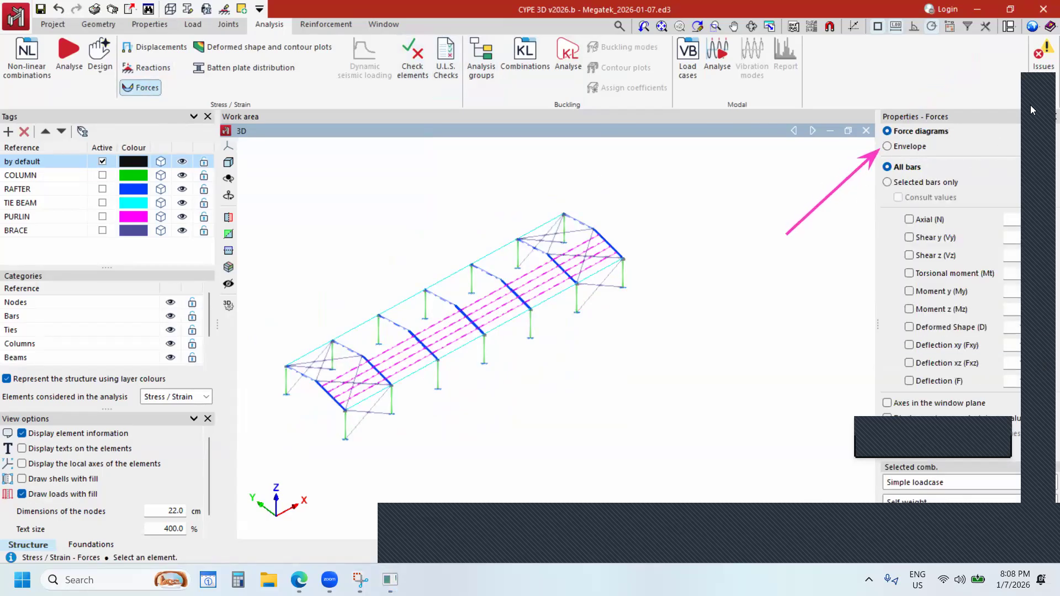
left_click(895, 147)
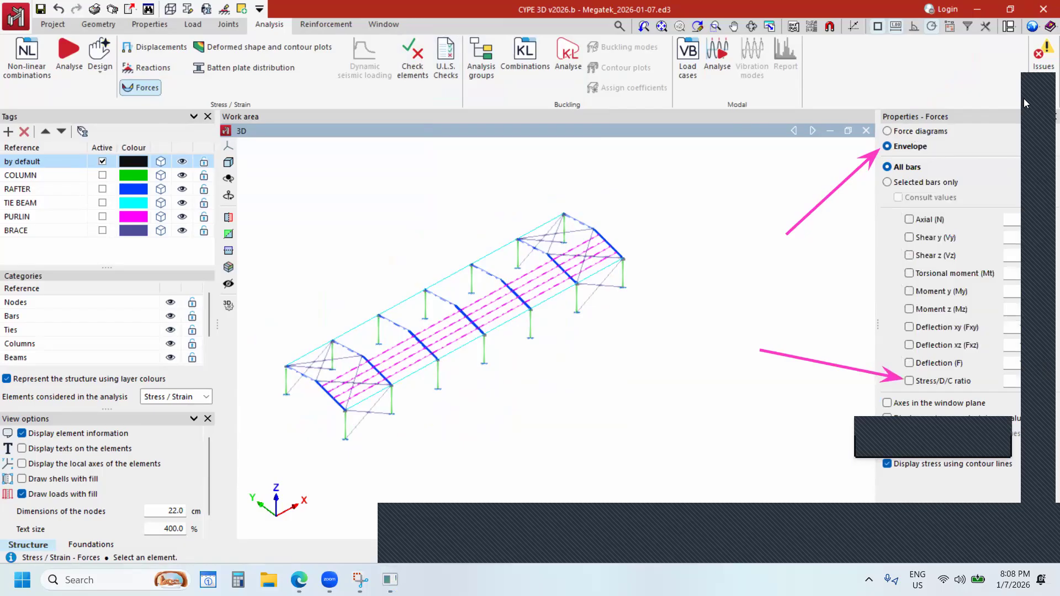
left_click(909, 381)
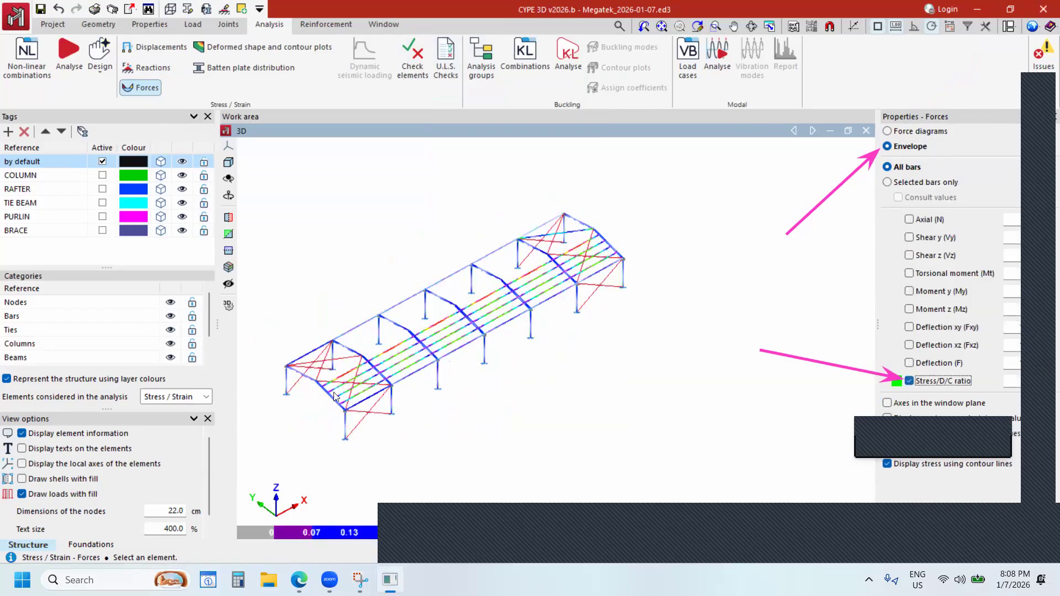
scroll(559, 441, "up", 1)
middle_click_drag(589, 486, 618, 497)
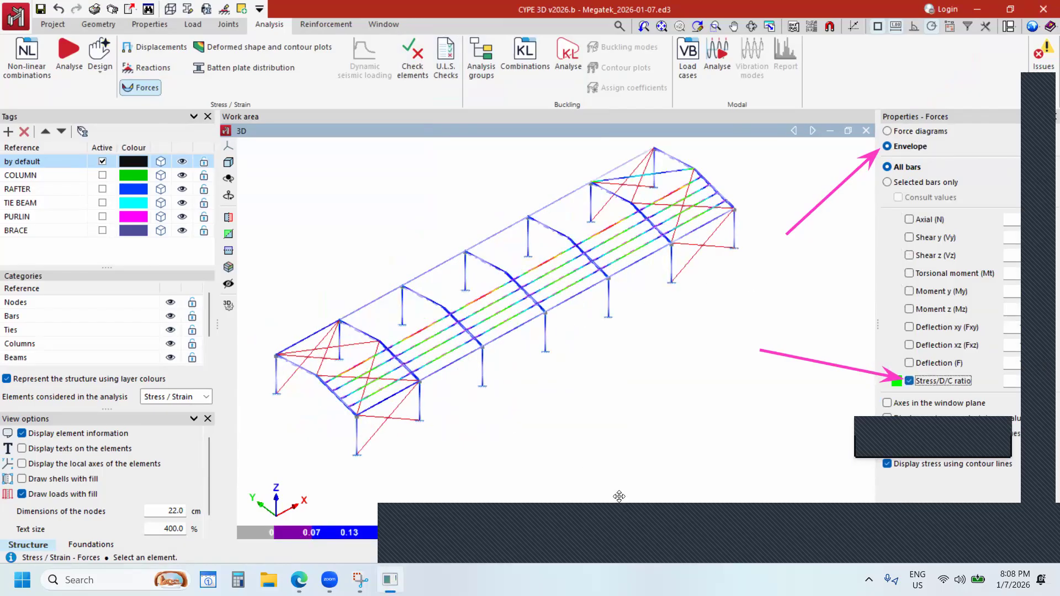
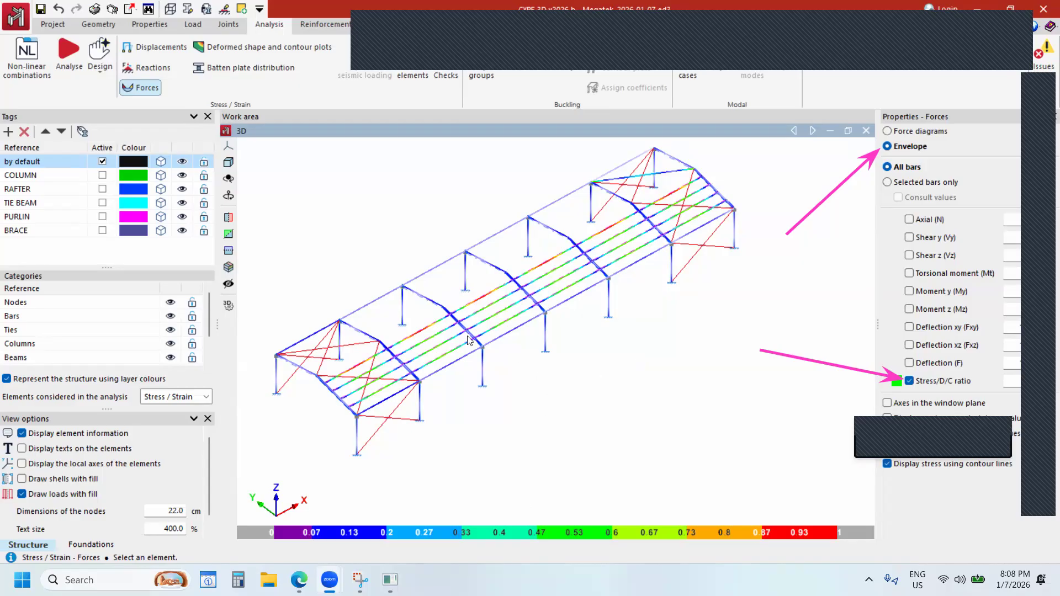
Examine the Stress/D/C ratio colours along the purlins and rafters, between the frames and at their connections.
scroll(473, 313, "up", 5)
scroll(508, 294, "up", 5)
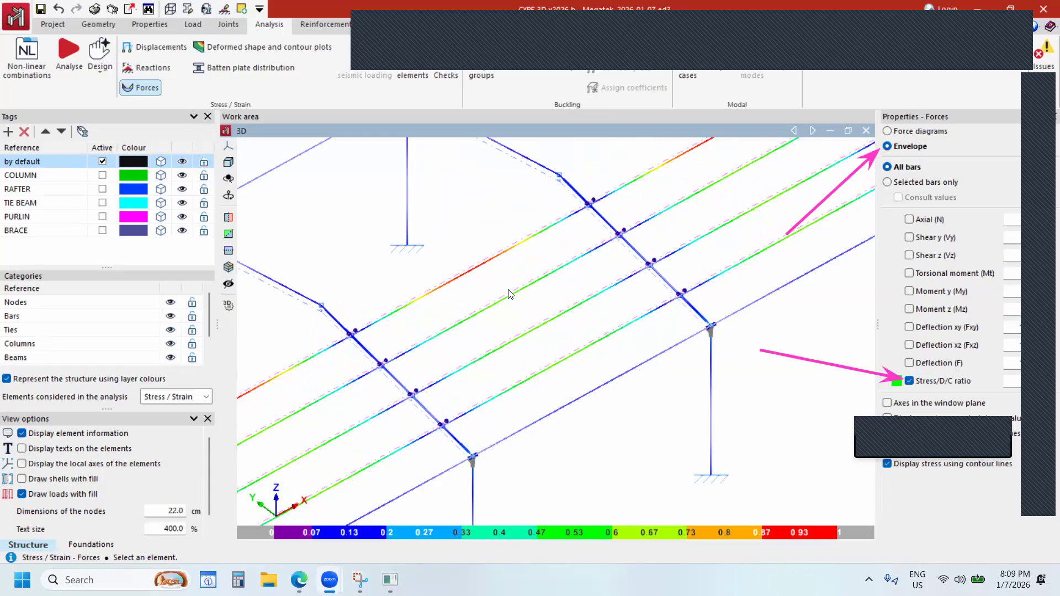
scroll(498, 324, "up", 4)
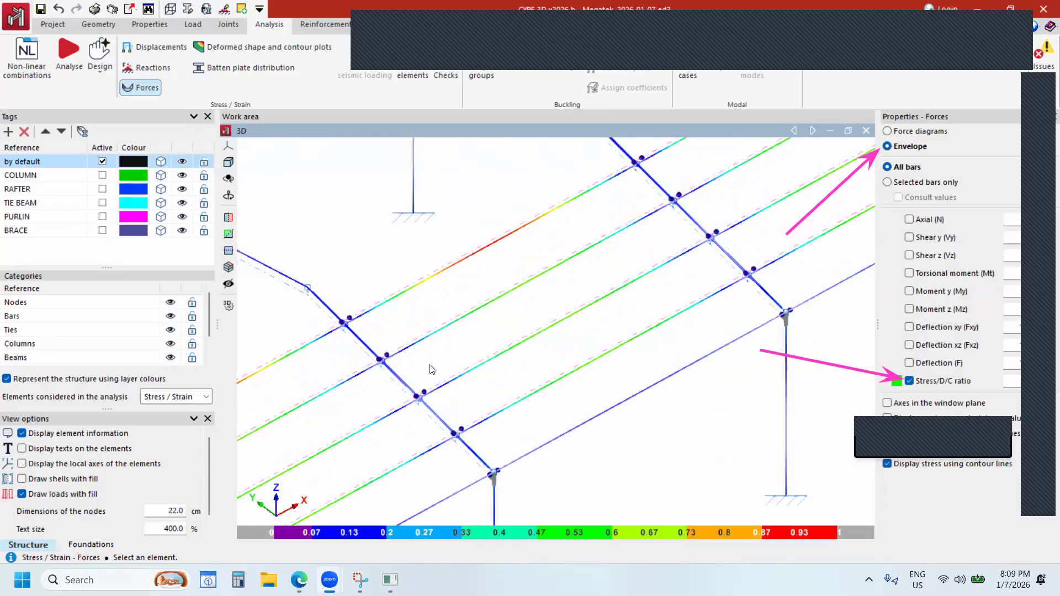
middle_click_drag(495, 410, 772, 427)
scroll(575, 416, "up", 2)
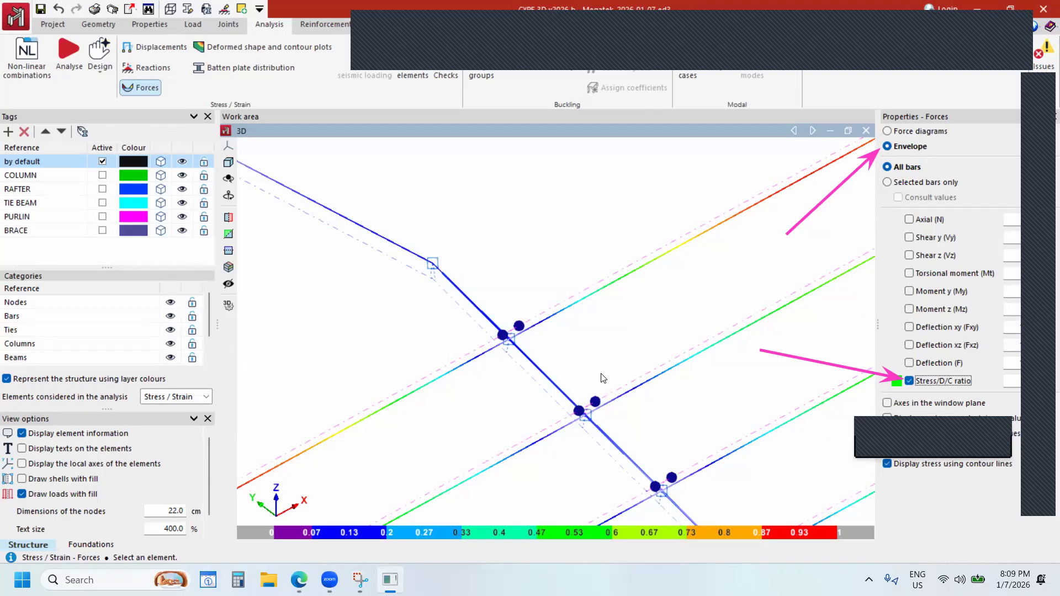
scroll(603, 378, "down", 5)
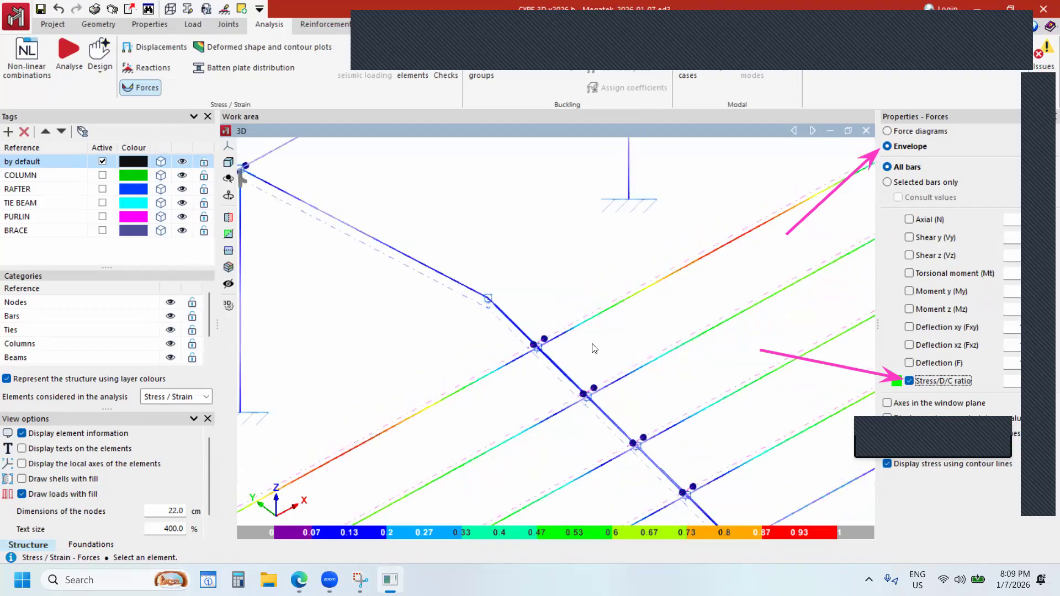
scroll(585, 346, "down", 4)
middle_click_drag(579, 326, 494, 405)
scroll(590, 345, "down", 1)
scroll(487, 425, "up", 1)
middle_click_drag(392, 539, 430, 519)
scroll(477, 350, "down", 1)
scroll(460, 348, "up", 1)
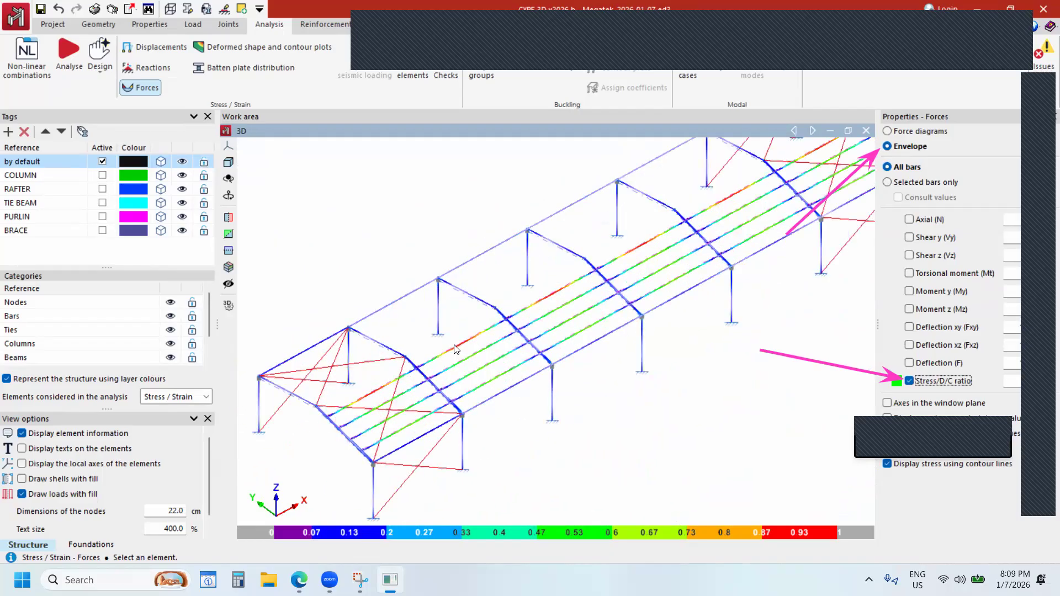
Turn on viewing of maximum and minimum values and read the D/C ratio extremes of the uppermost purlin in the second bay.
scroll(455, 349, "up", 2)
scroll(453, 345, "down", 2)
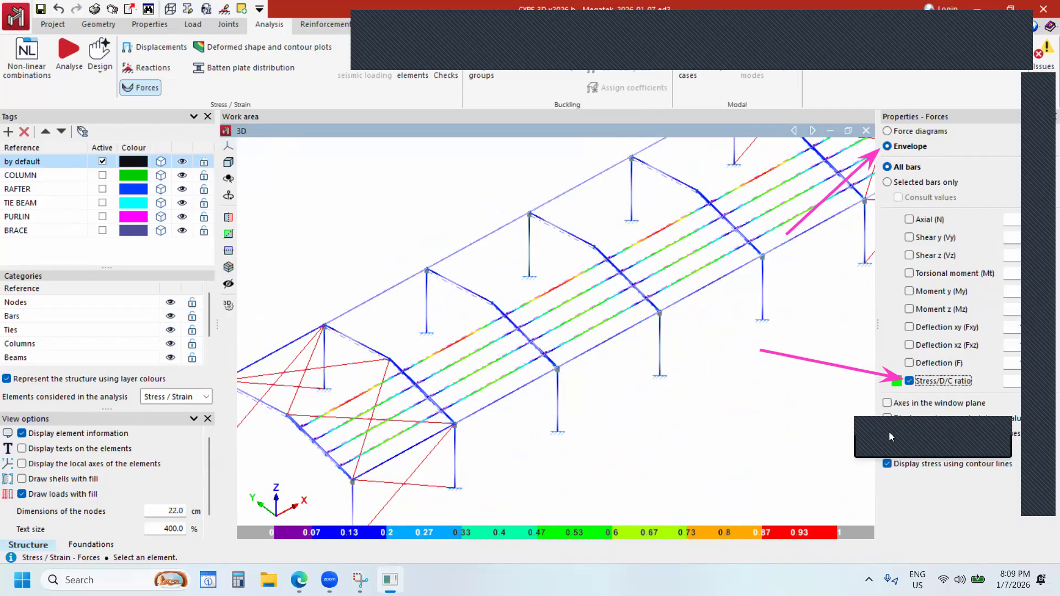
mouse_move(451, 347)
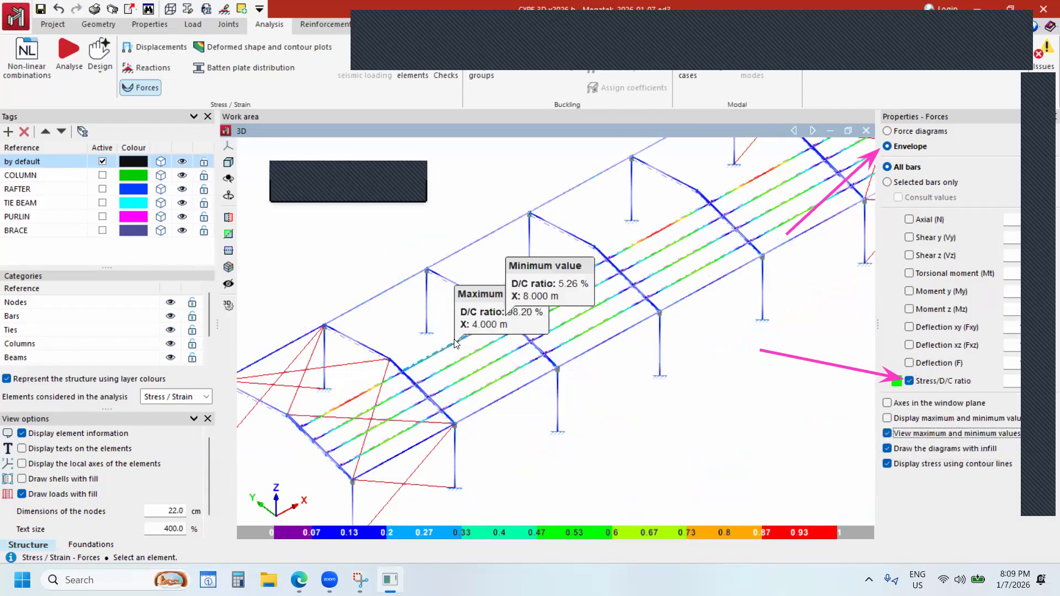
scroll(454, 350, "up", 2)
scroll(454, 346, "up", 1)
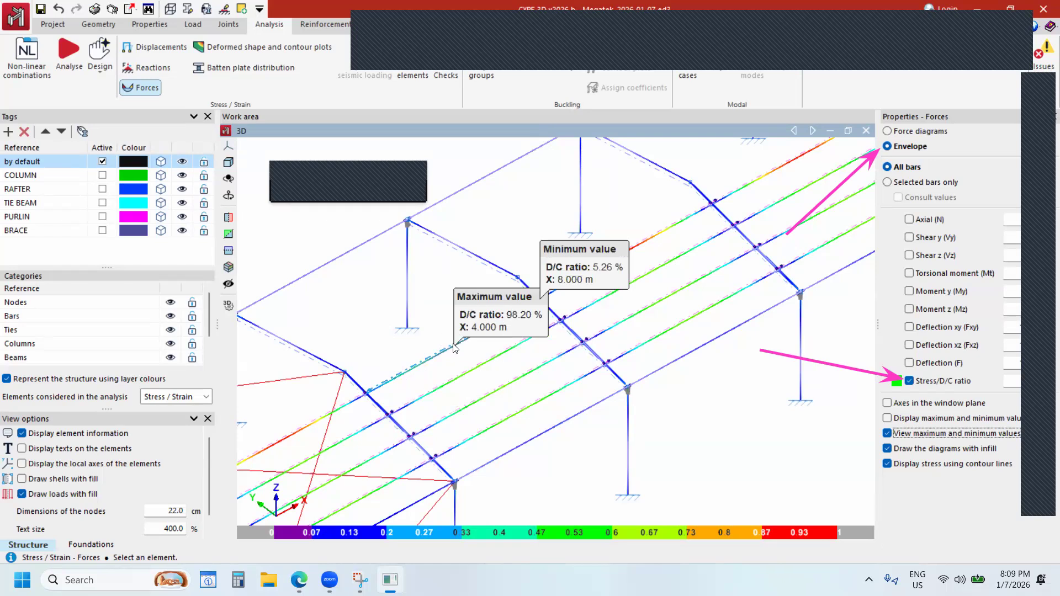
Check the elements with the default buckling parameters and open the worst-point U.L.S. checks of the second bay's uppermost purlin.
left_click(407, 76)
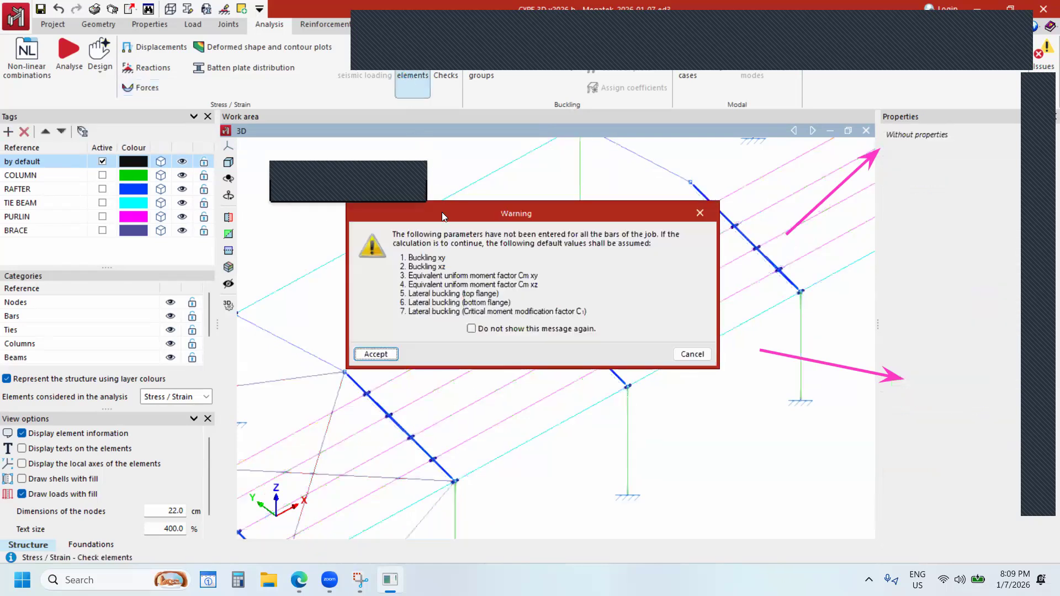
left_click(380, 355)
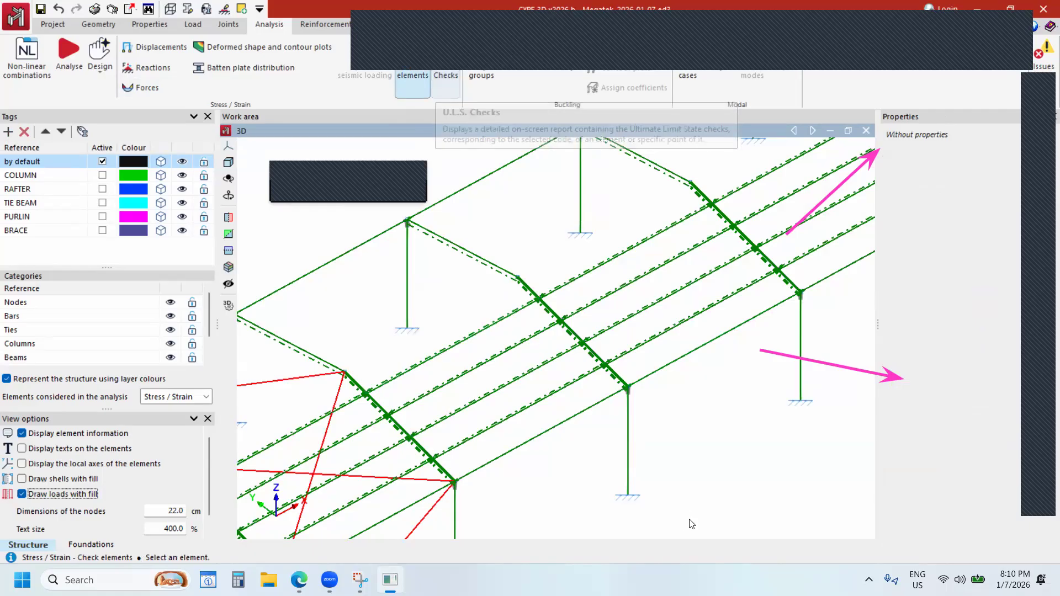
key("ctrl")
left_click(443, 72)
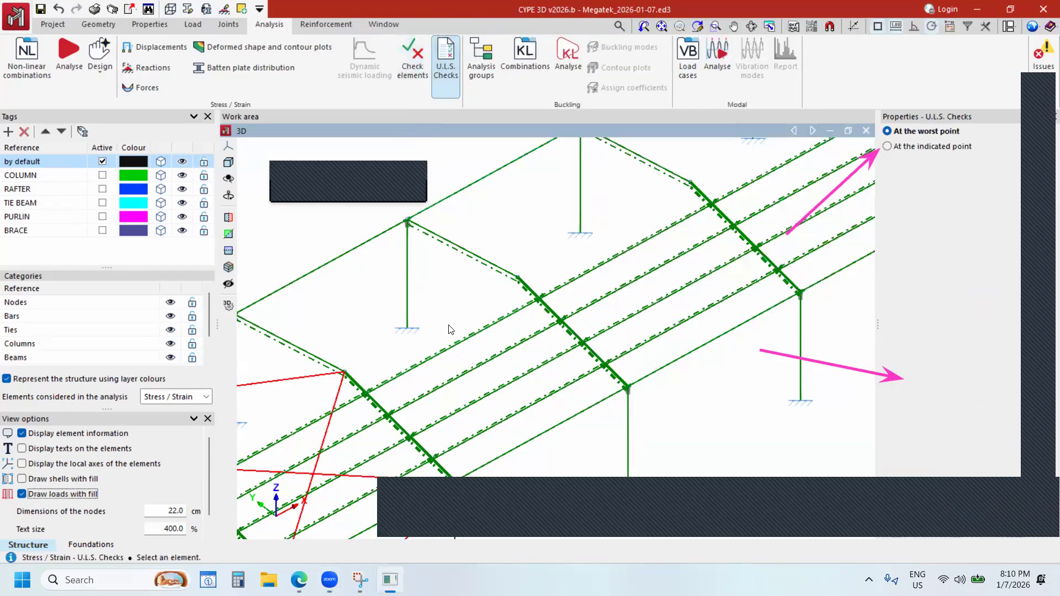
key("ctrl")
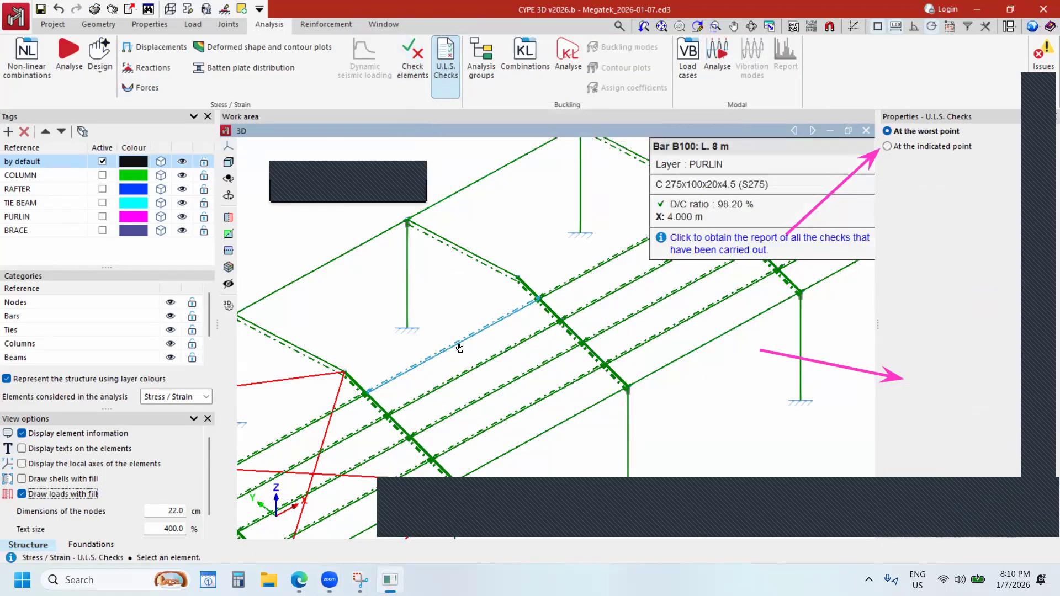
left_click(458, 350)
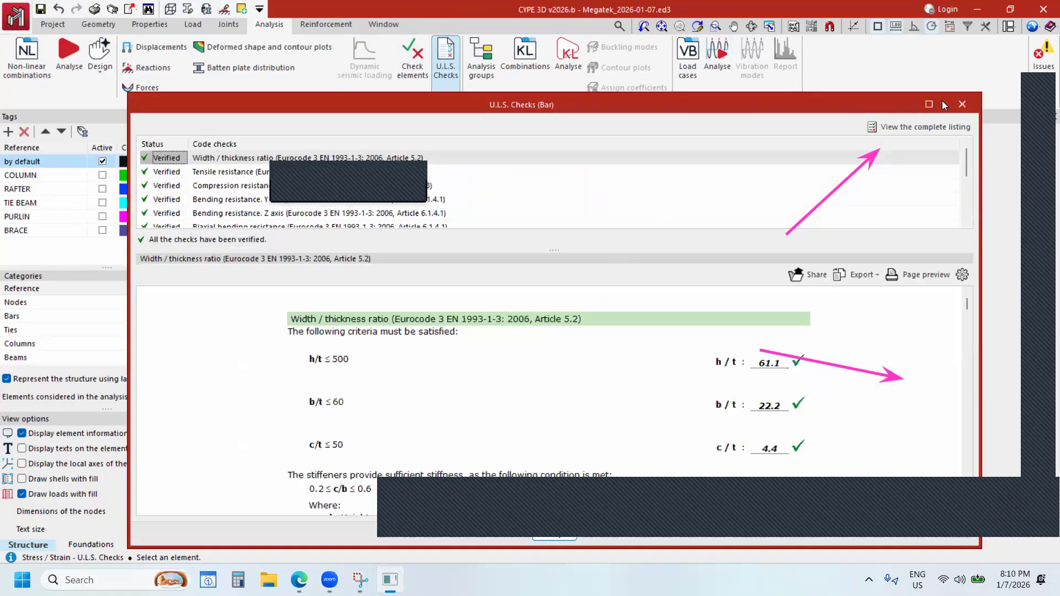
Read the purlin's tensile and Y and Z axis bending resistance checks in the enlarged report, and close it.
left_click(929, 104)
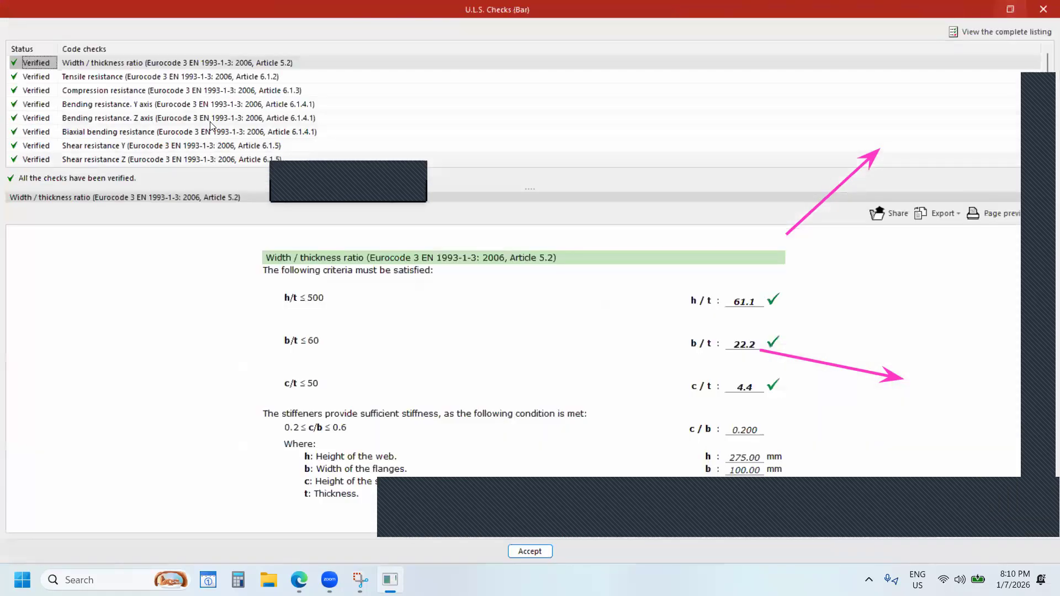
key("Down")
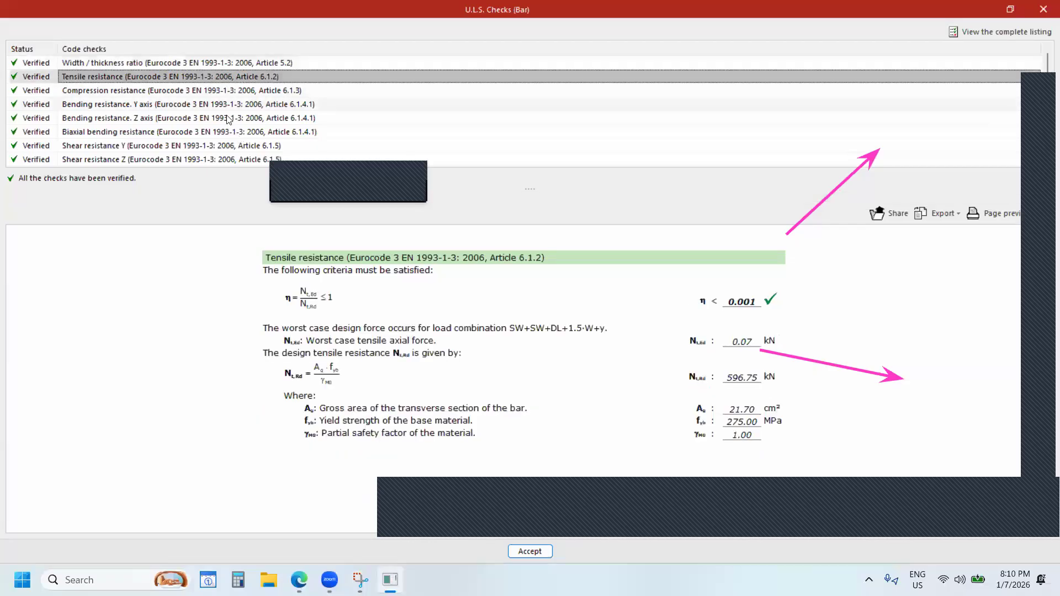
left_click(233, 103)
left_click(236, 118)
scroll(513, 245, "down", 2)
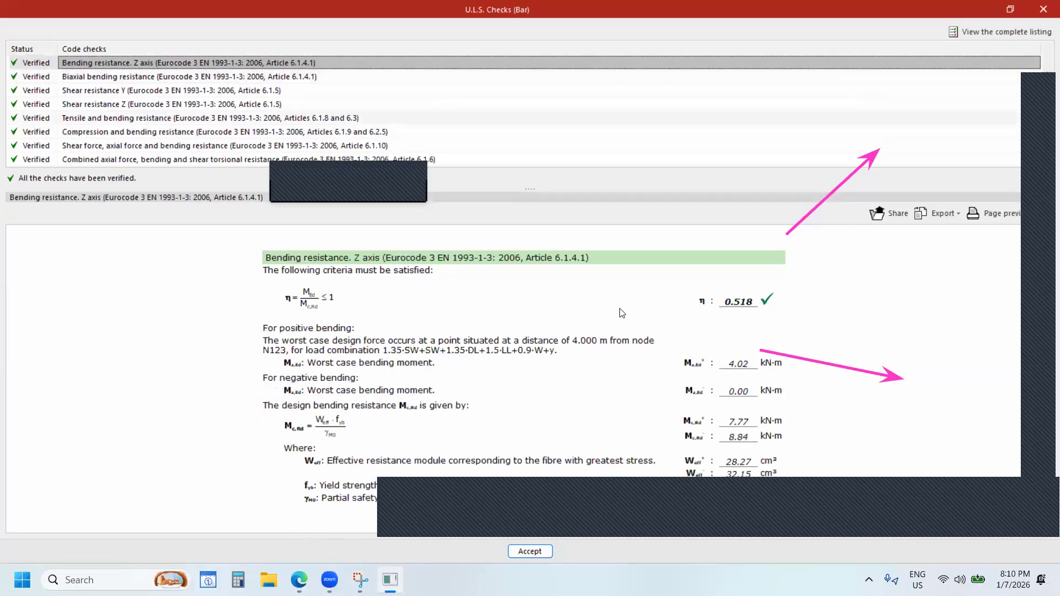
left_click(861, 118)
left_click(1041, 11)
key("Down")
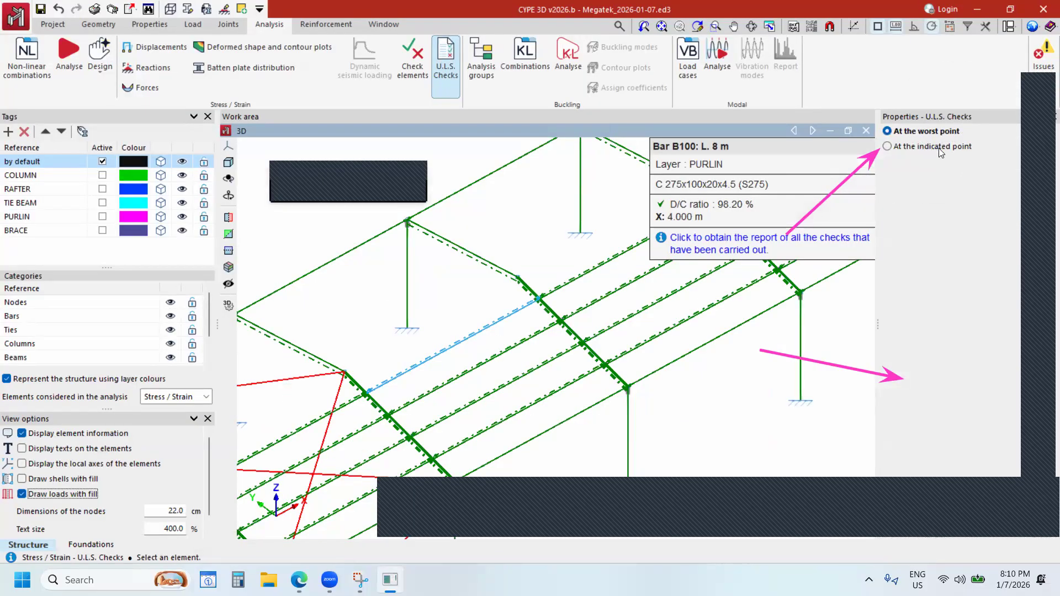
Switch the U.L.S. checks to the indicated point and inspect the D/C ratio at points near the ends of the same purlin.
left_click(937, 146)
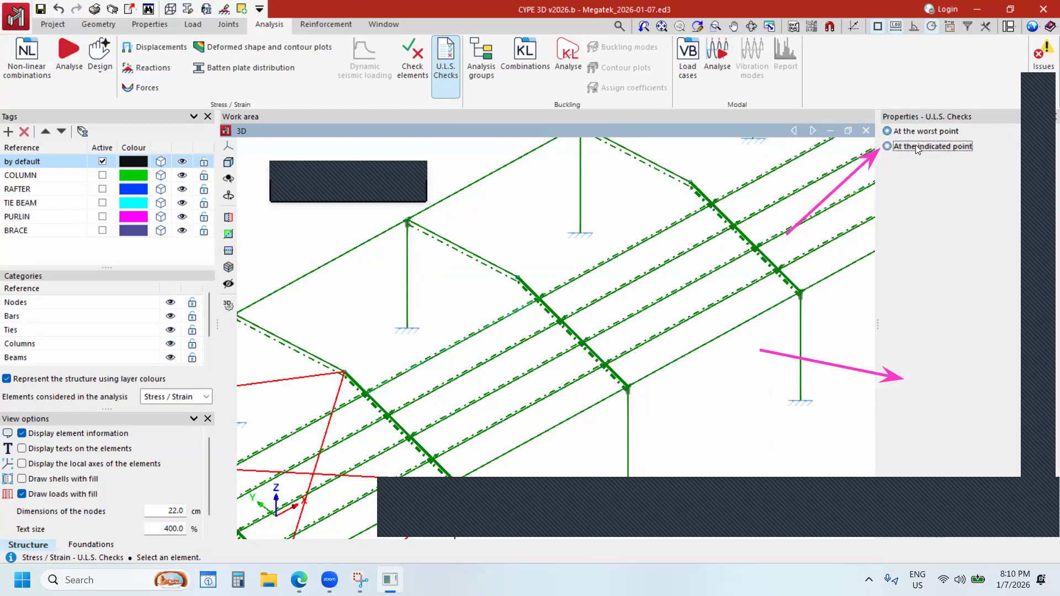
left_click(445, 351)
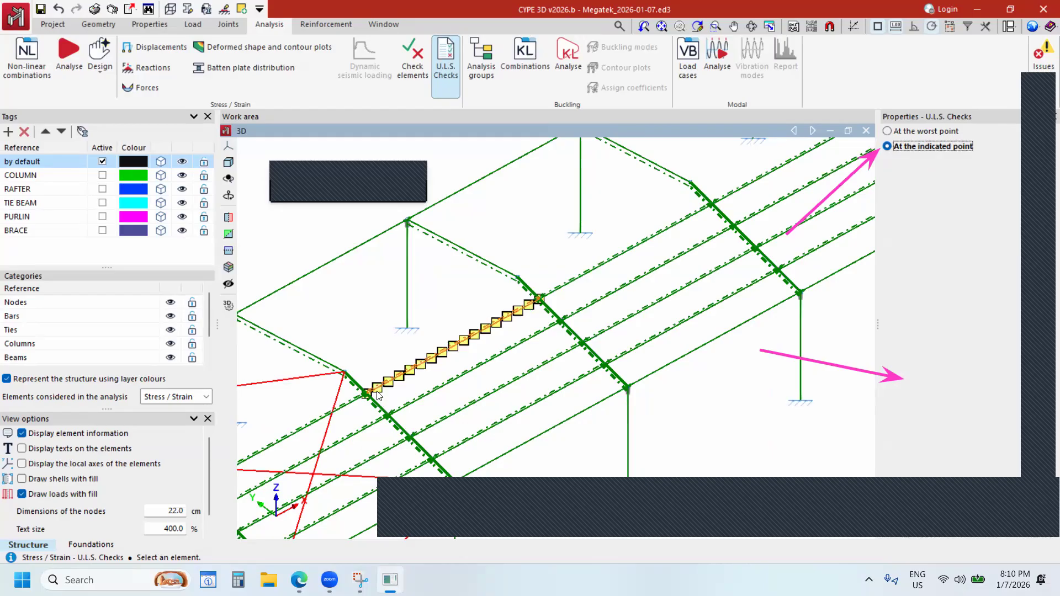
scroll(378, 393, "up", 3)
scroll(375, 380, "up", 5)
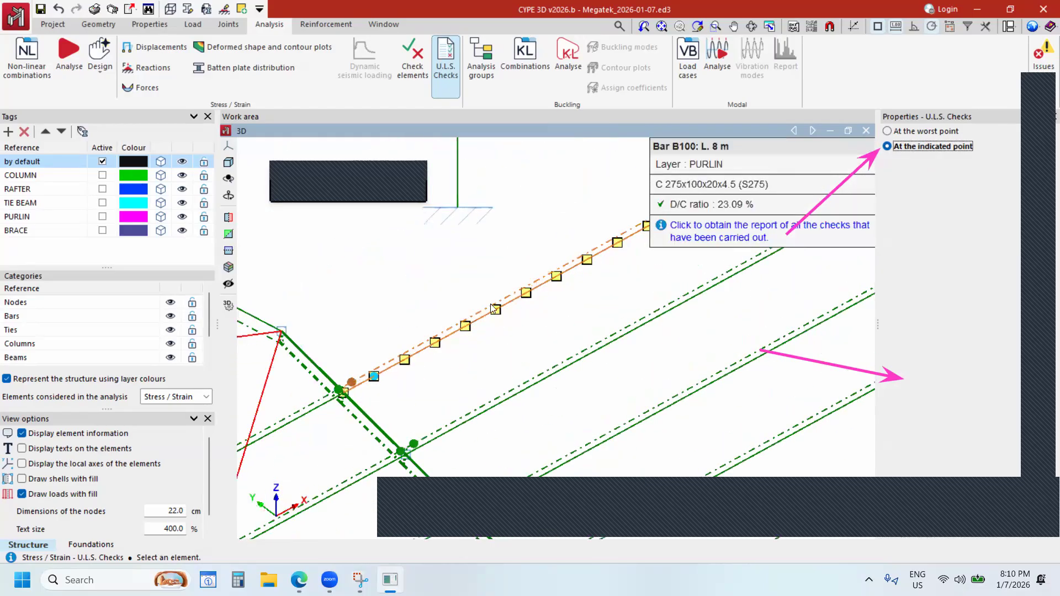
middle_click_drag(724, 214, 668, 250)
mouse_move(813, 177)
middle_mouse_down()
mouse_move(621, 287)
mouse_move(375, 394)
middle_mouse_up()
scroll(353, 425, "down", 3)
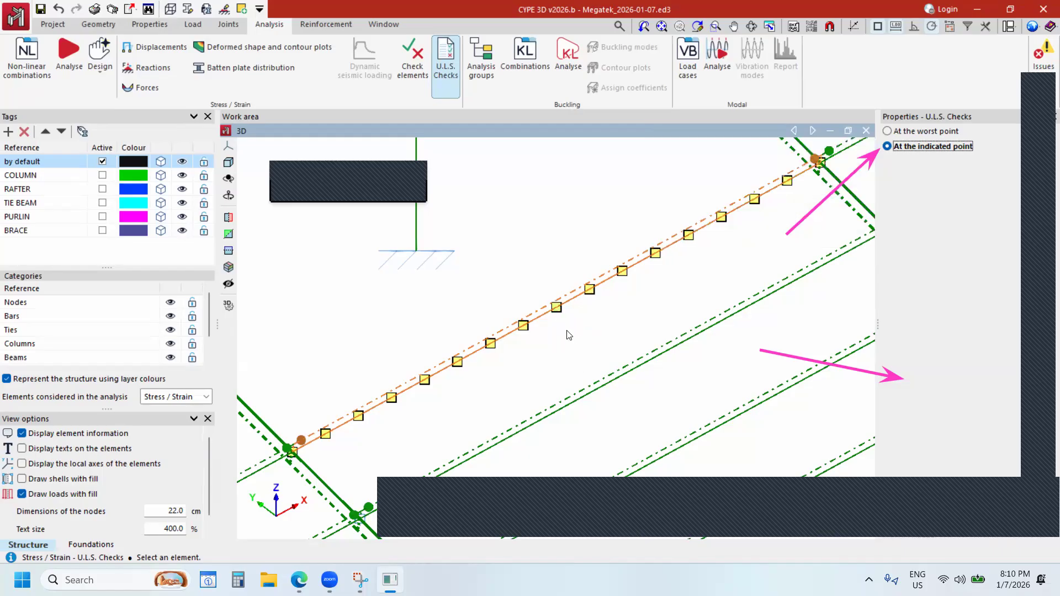
Read the D/C ratio at the purlin's midspan and neighbouring points, and look over the surrounding bays.
scroll(587, 322, "down", 1)
key("ctrl")
key("ctrl")
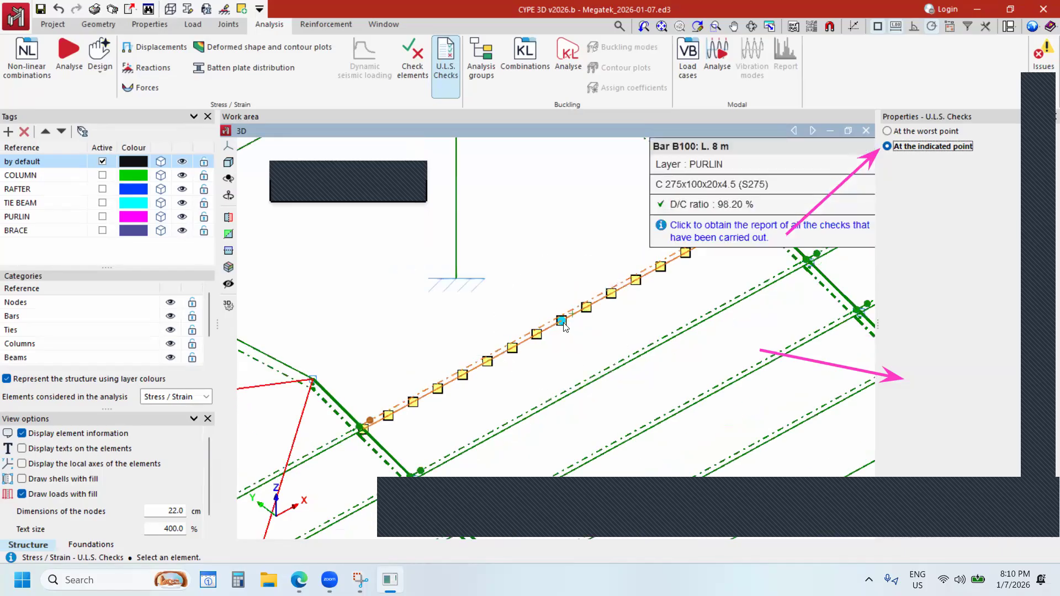
key("ctrl")
scroll(615, 312, "down", 1)
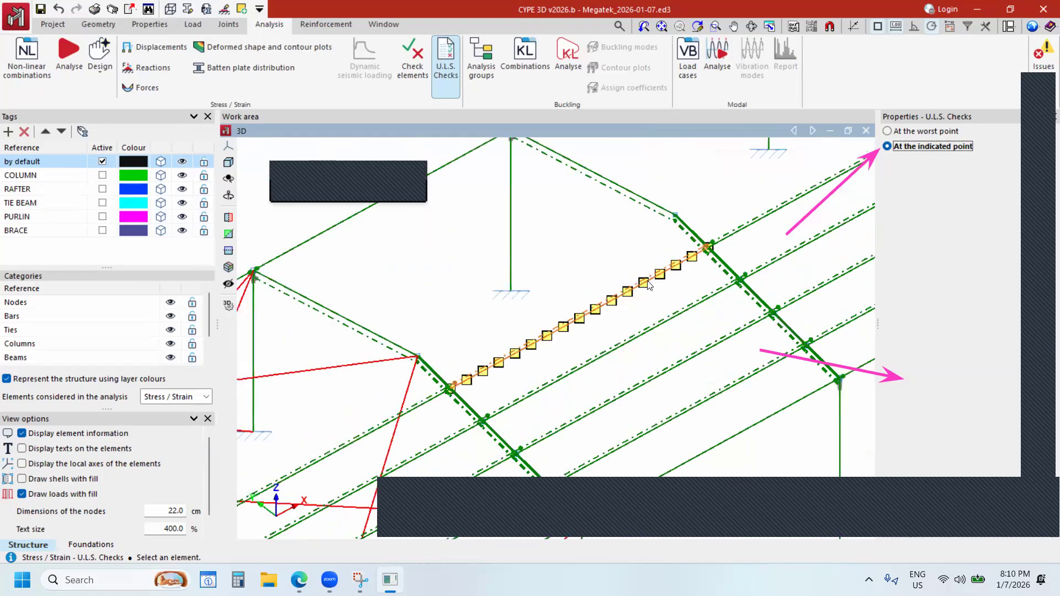
mouse_move(646, 281)
scroll(647, 283, "down", 3)
scroll(645, 280, "down", 2)
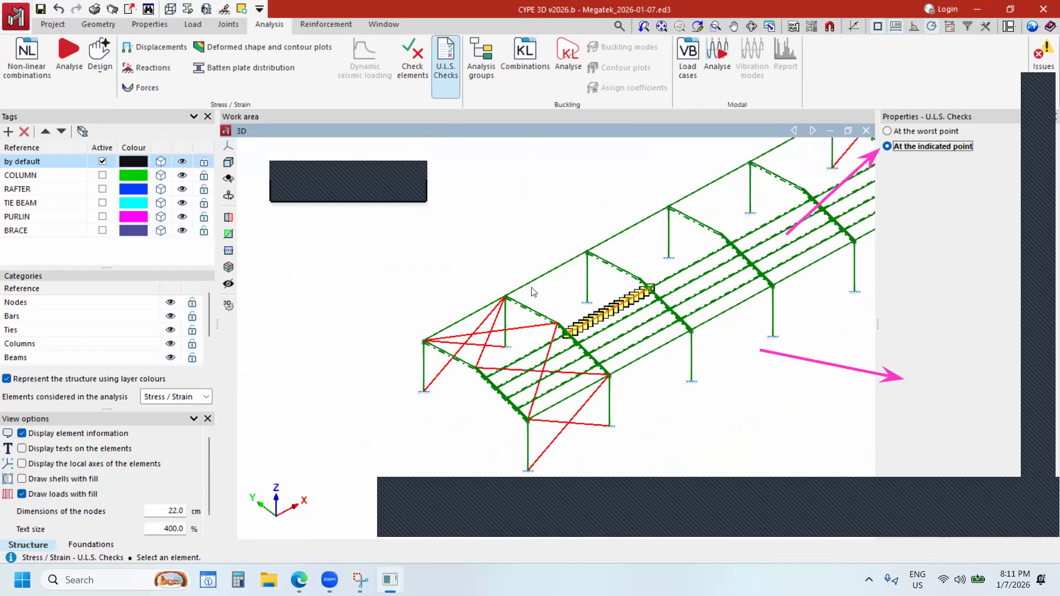
scroll(664, 334, "up", 3)
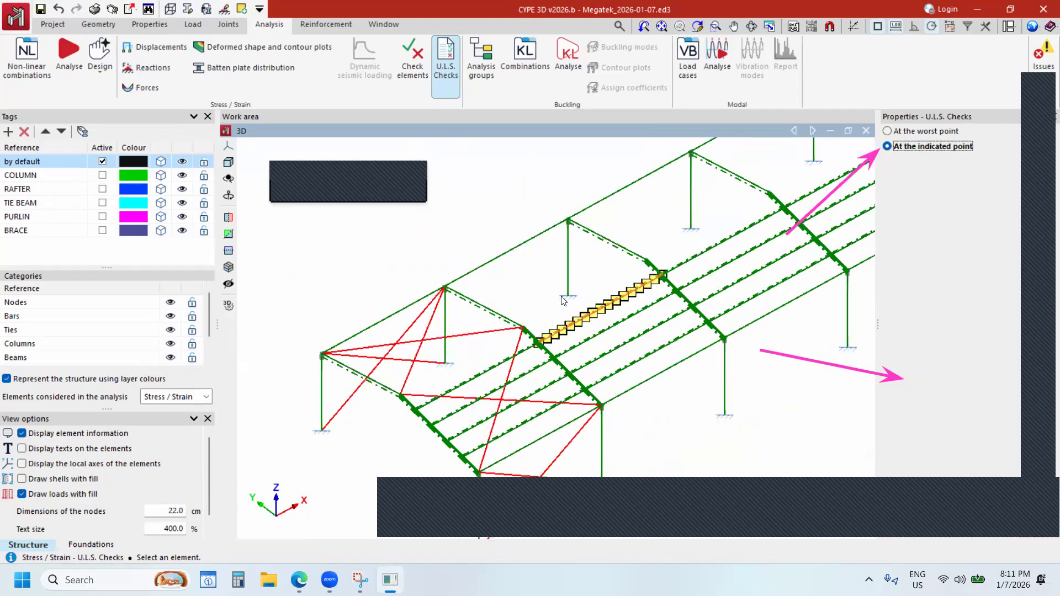
scroll(671, 335, "up", 1)
scroll(671, 309, "down", 3)
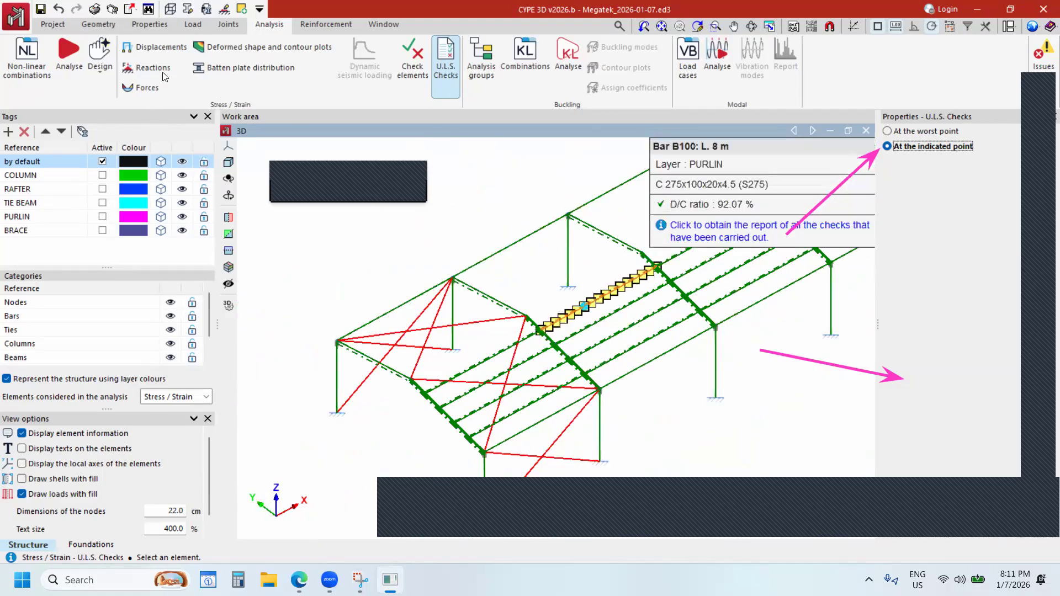
Open the section description of the rafter group for editing.
left_click(98, 24)
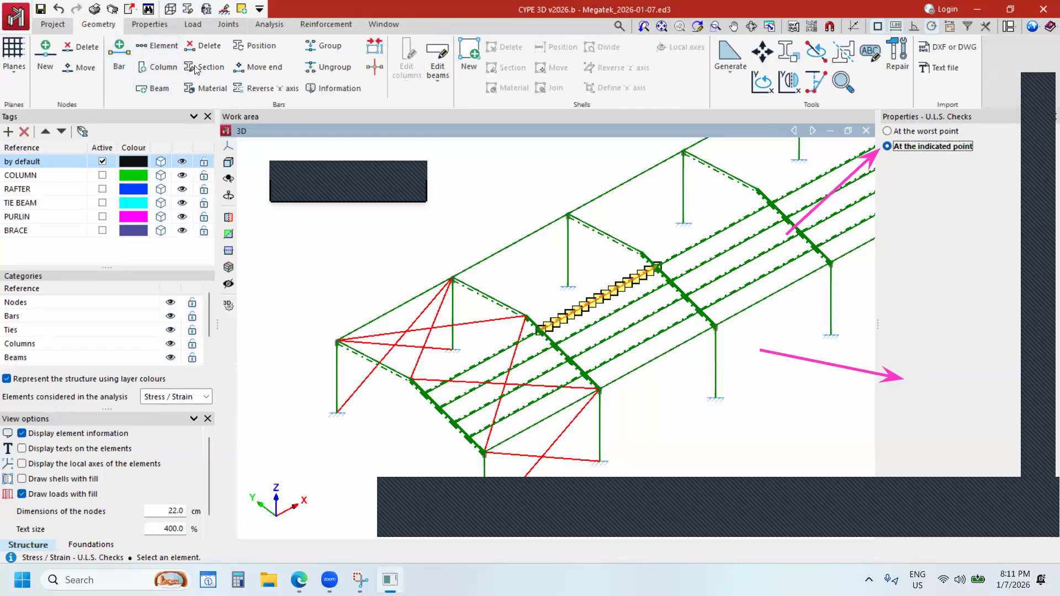
left_click(205, 67)
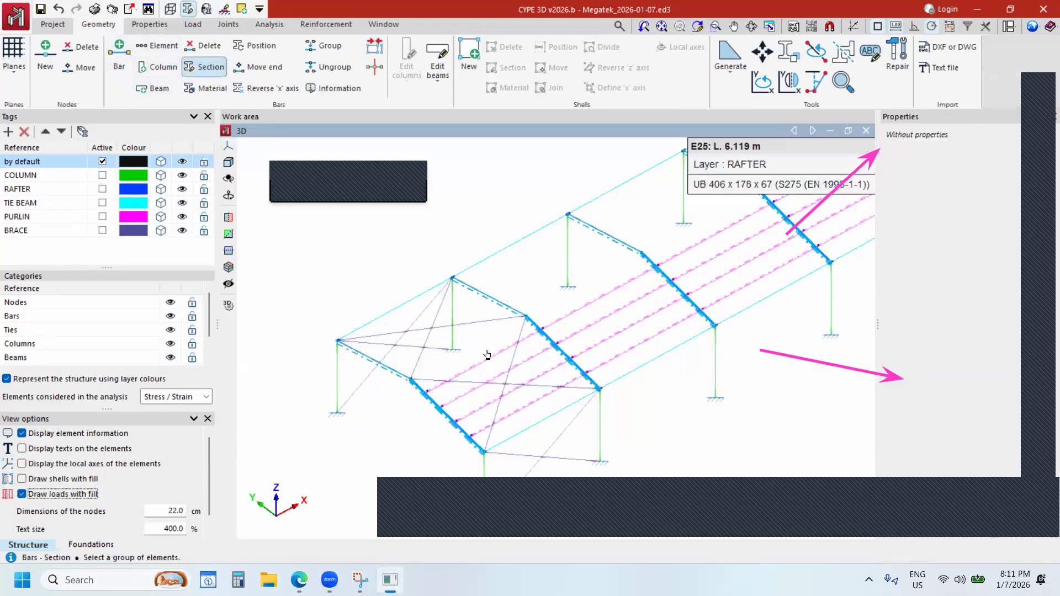
scroll(487, 355, "down", 2)
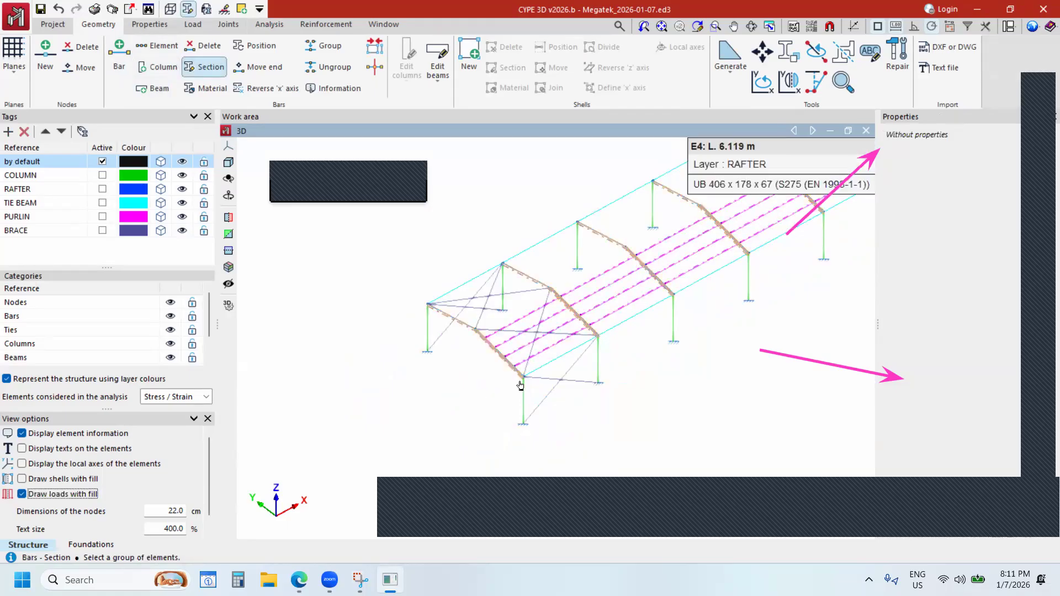
scroll(520, 384, "up", 5)
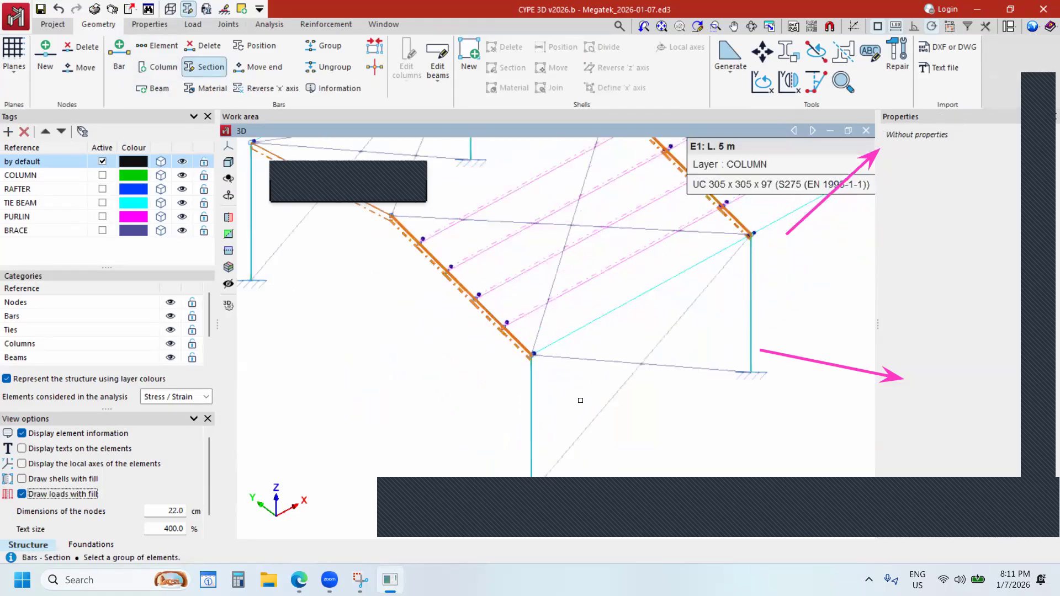
scroll(396, 367, "down", 3)
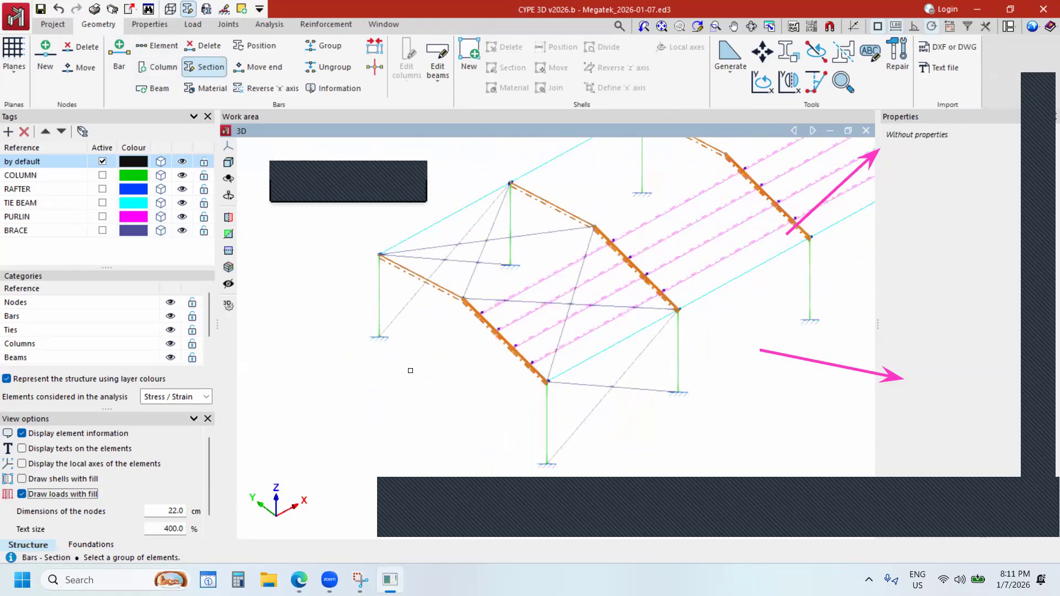
scroll(410, 370, "down", 1)
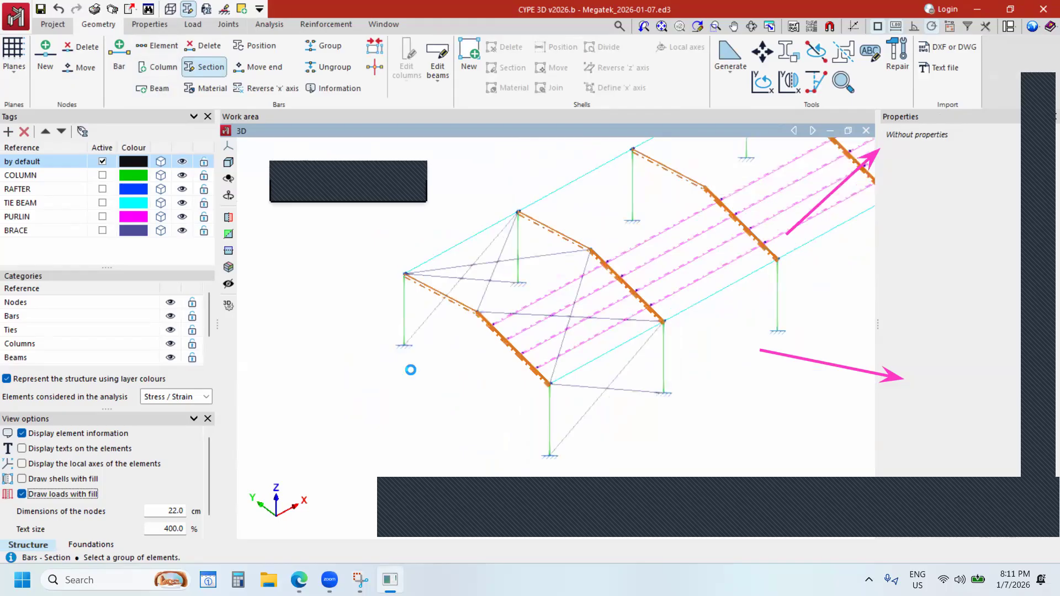
left_click(455, 285)
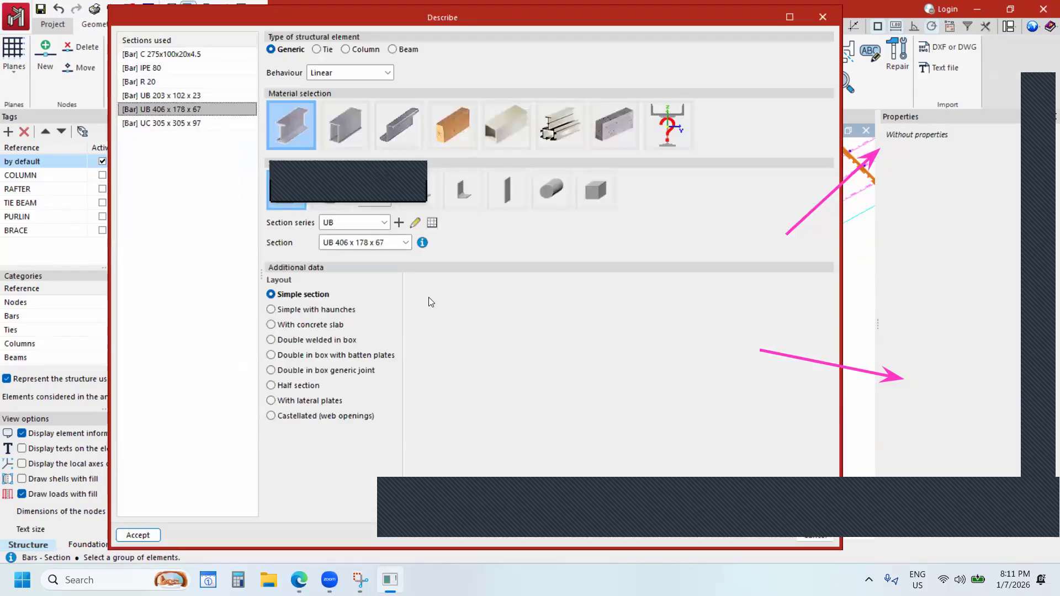
Look through the rafter section's layout options, including haunches, concrete slab, double in box with batten plates and castellated web openings.
left_click(287, 311)
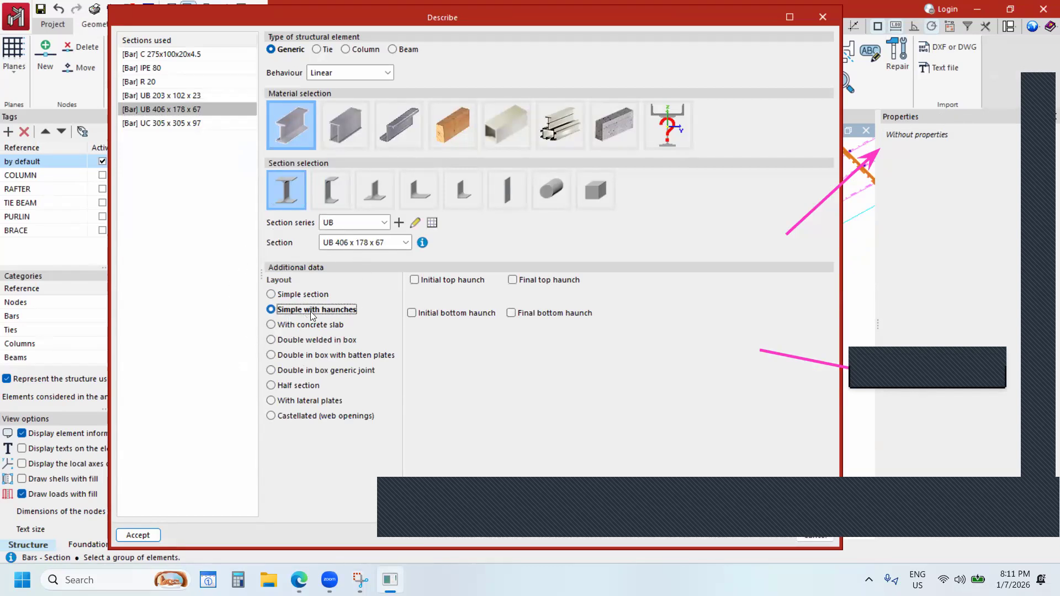
left_click(310, 326)
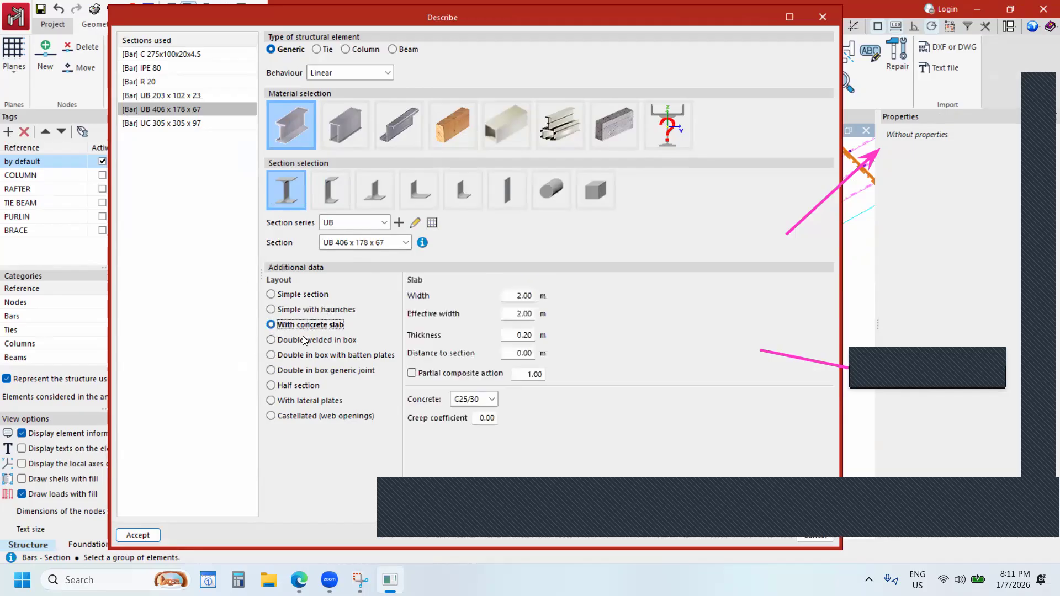
left_click(309, 340)
left_click(312, 355)
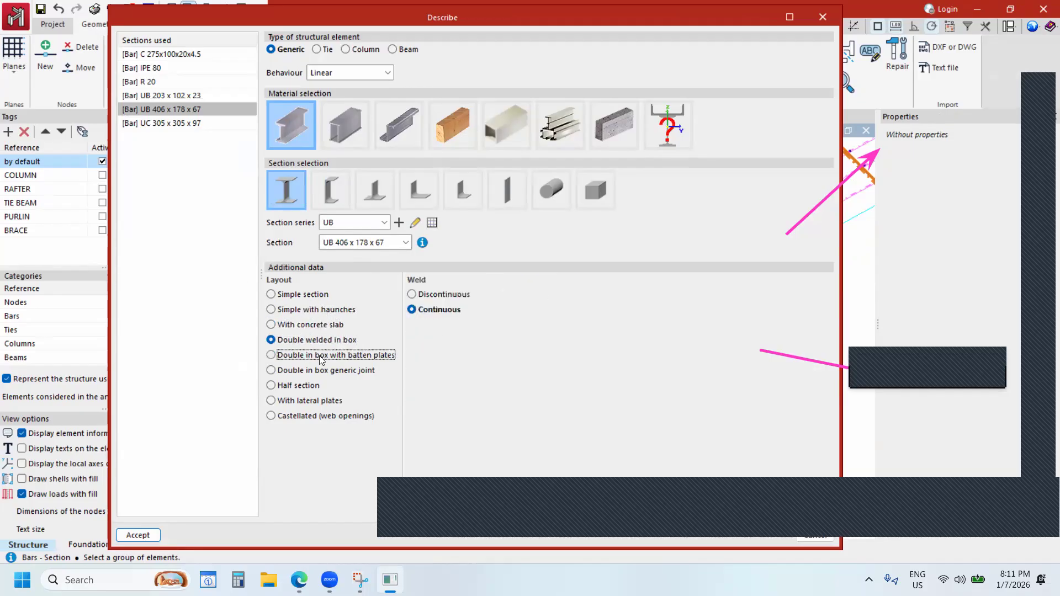
left_click(331, 370)
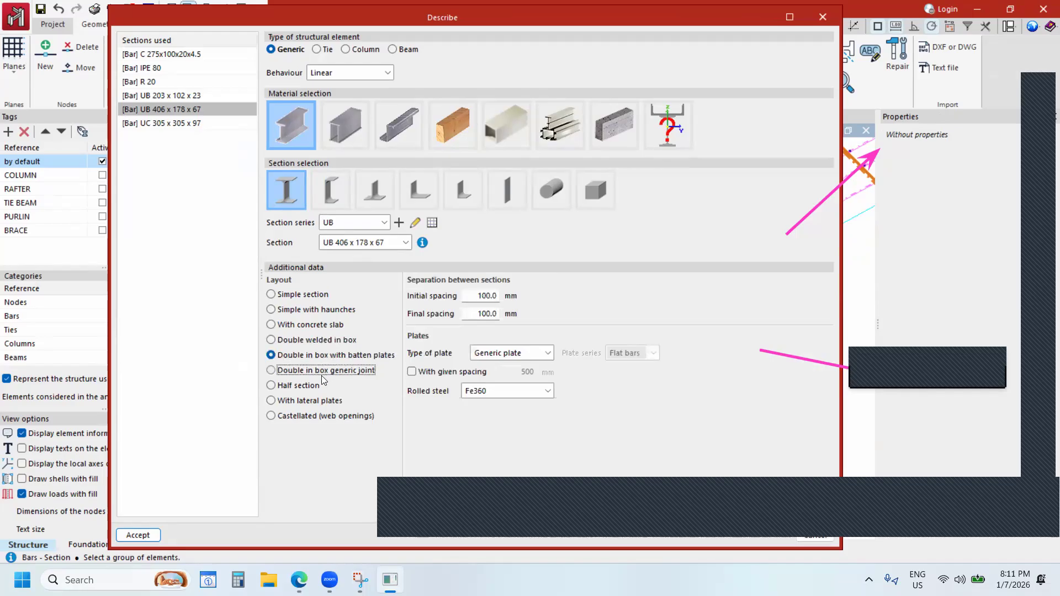
left_click(338, 390)
left_click(298, 401)
left_click(324, 416)
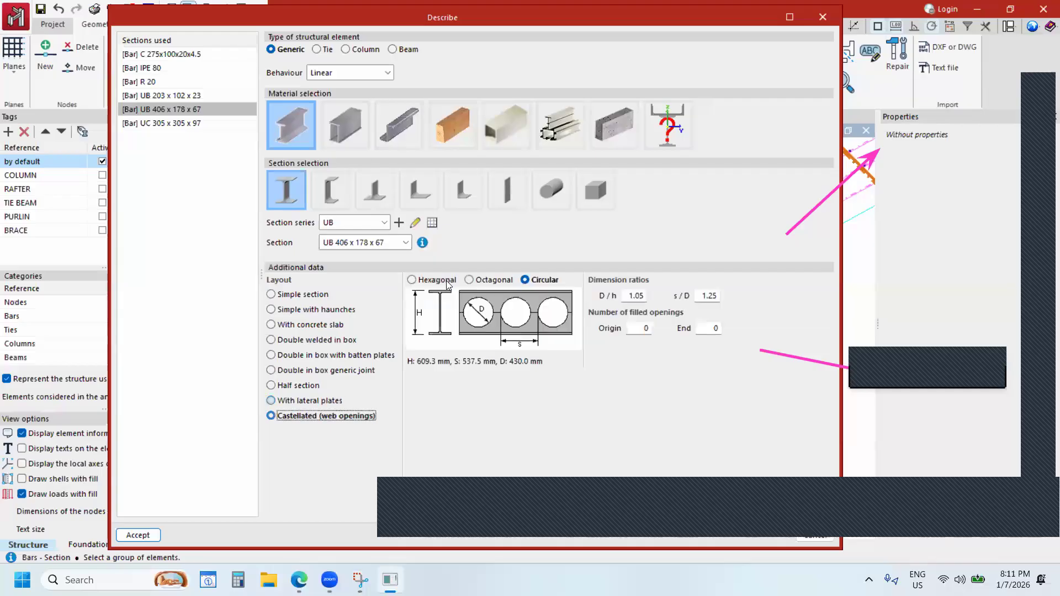
left_click(427, 281)
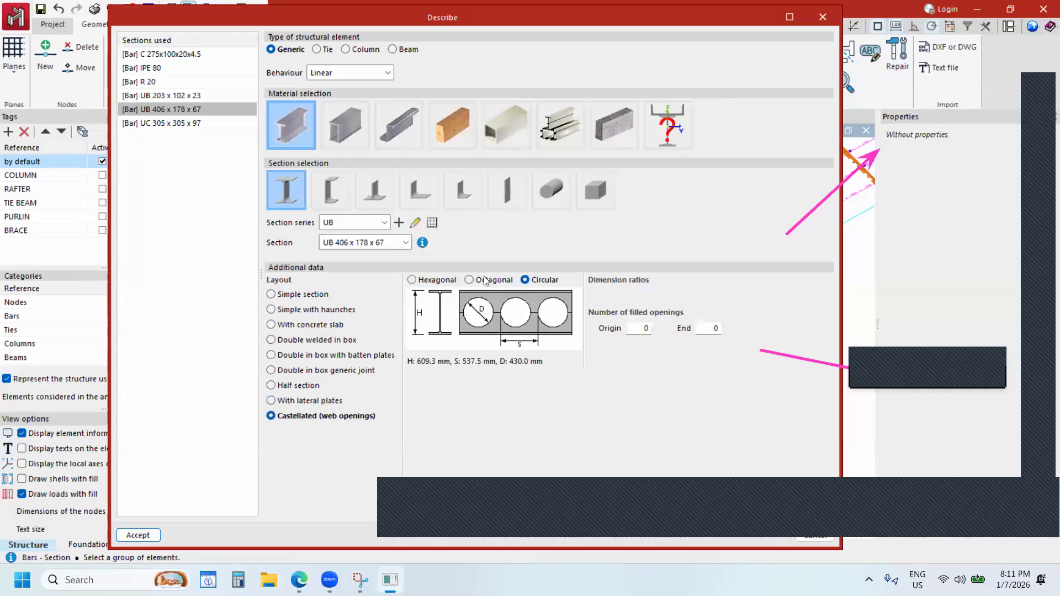
left_click(537, 286)
Switch the UB 406 x 178 x 67 rafter section to the simple with haunches layout, enabling initial and final bottom haunches.
left_click(313, 310)
left_click(412, 313)
left_click(511, 313)
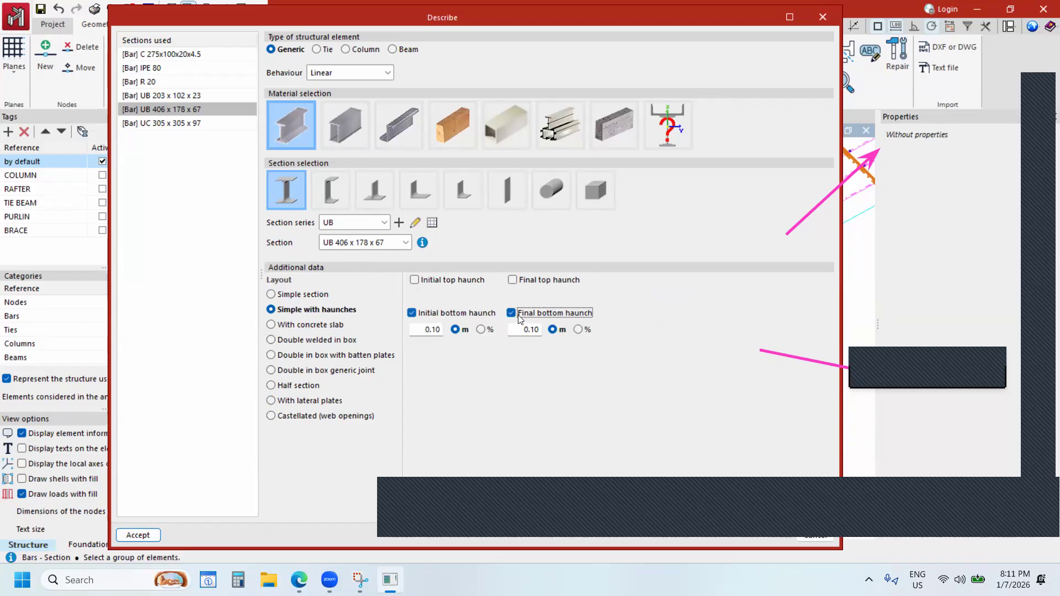
Set the initial bottom haunch to 1.6 m and the final bottom haunch to 1.4 m, and apply the section description.
left_click_drag(423, 330, 467, 328)
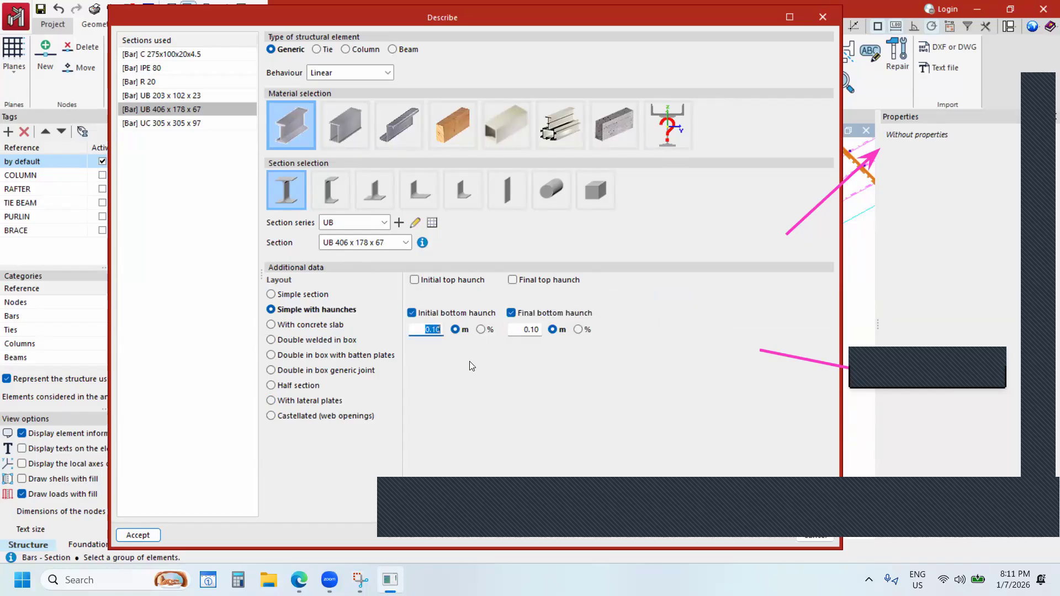
left_click(489, 332)
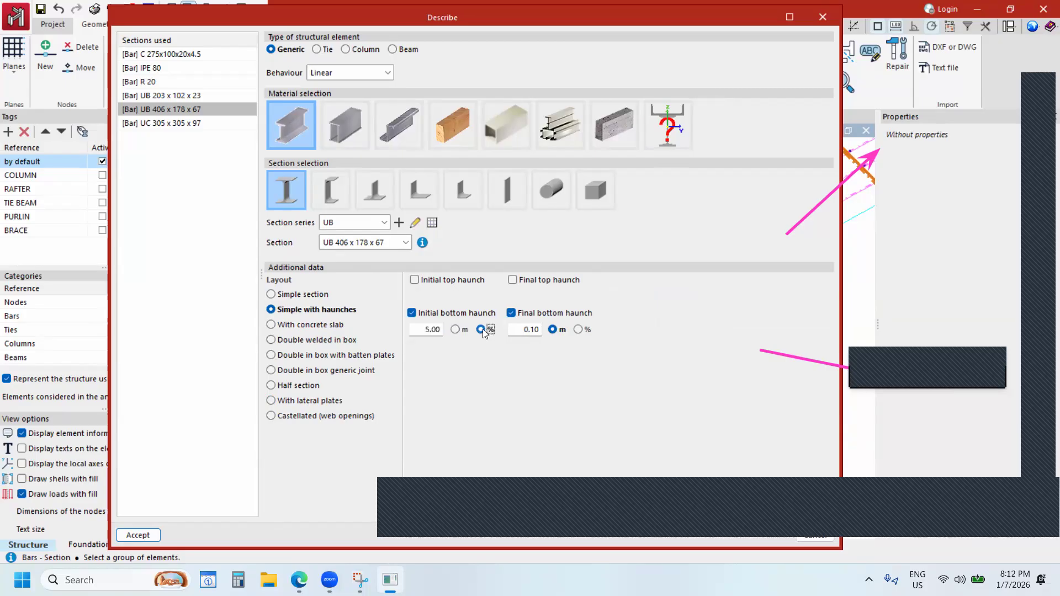
left_click(455, 330)
key("shift+Tab")
type("1.6")
left_click(531, 330)
type("1.4")
left_click(150, 536)
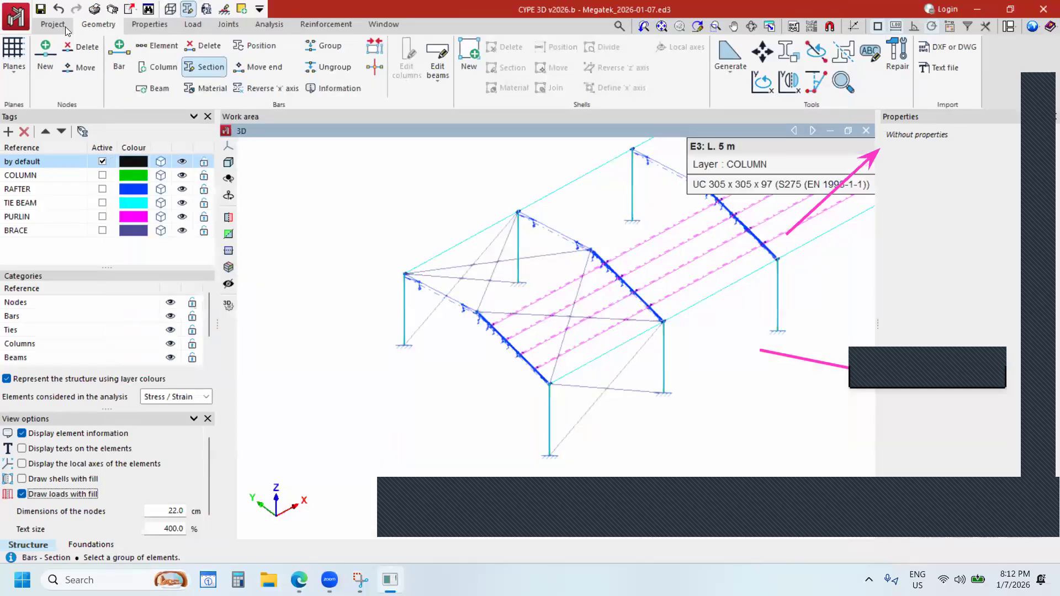
View the complete structure in 3D and inspect the haunches where the rafters meet at the apex.
scroll(477, 329, "up", 2)
left_click(169, 9)
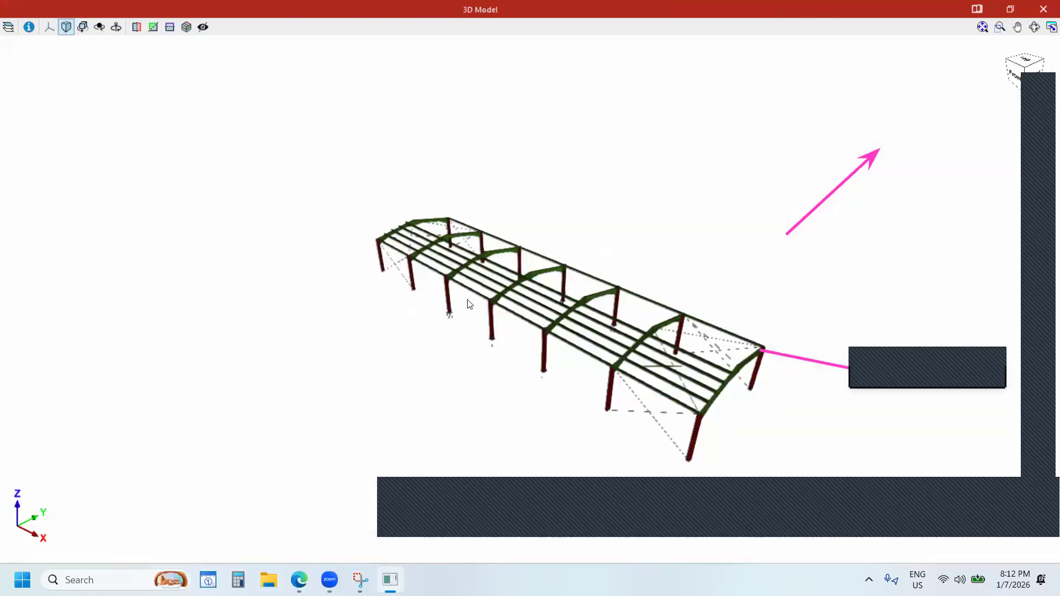
scroll(596, 231, "up", 4)
scroll(406, 349, "up", 2)
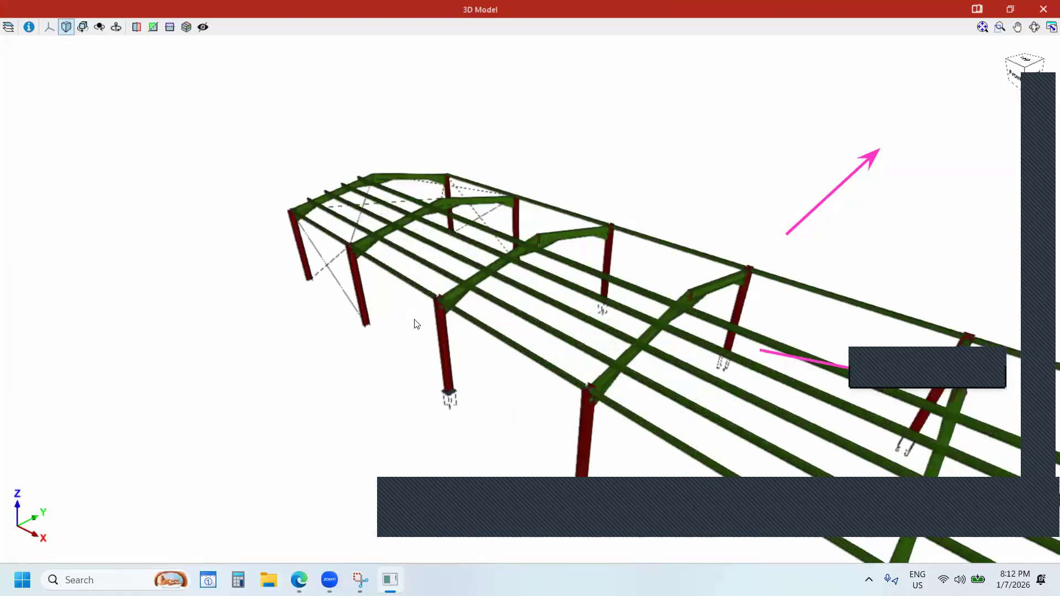
scroll(445, 334, "up", 2)
scroll(466, 344, "up", 3)
scroll(436, 315, "up", 3)
middle_click_drag(465, 277, 459, 143)
scroll(440, 302, "up", 3)
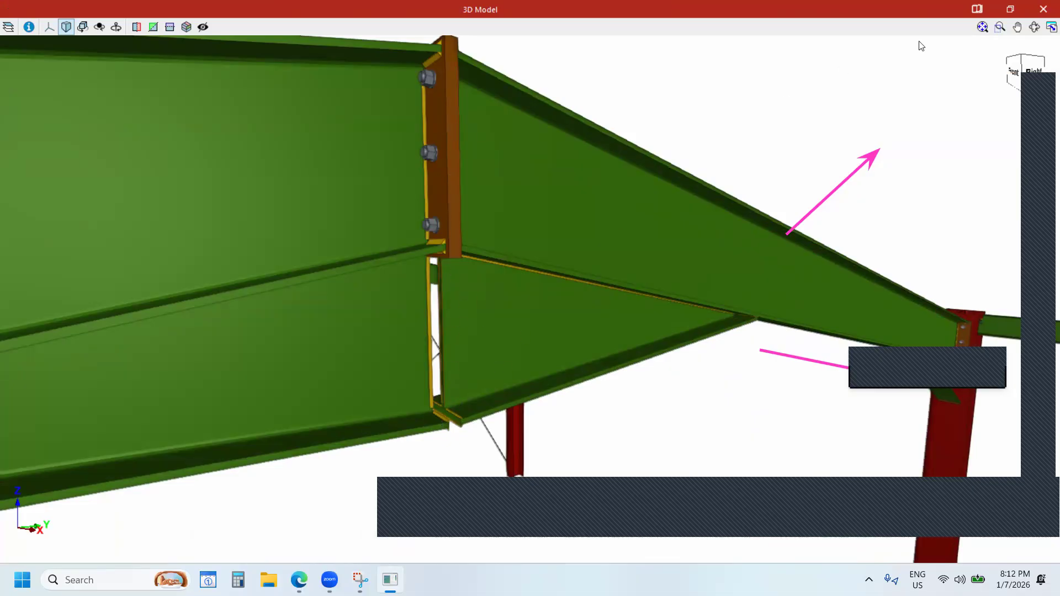
scroll(493, 356, "down", 2)
left_click(1042, 10)
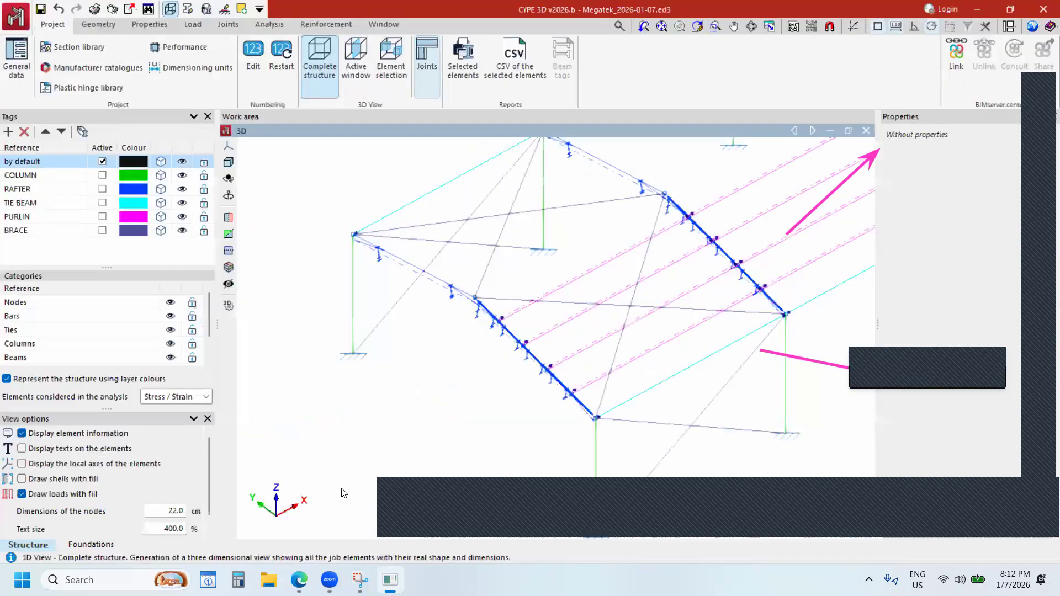
Re-analyse the structure with the haunched rafters and dismiss the final design report.
left_click(269, 25)
left_click(69, 65)
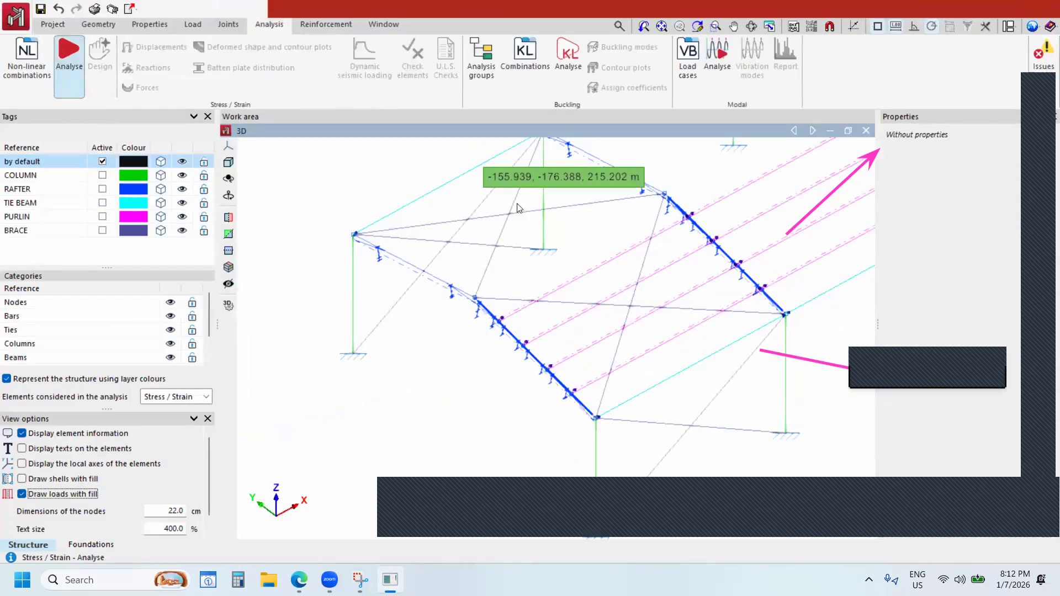
key("Return")
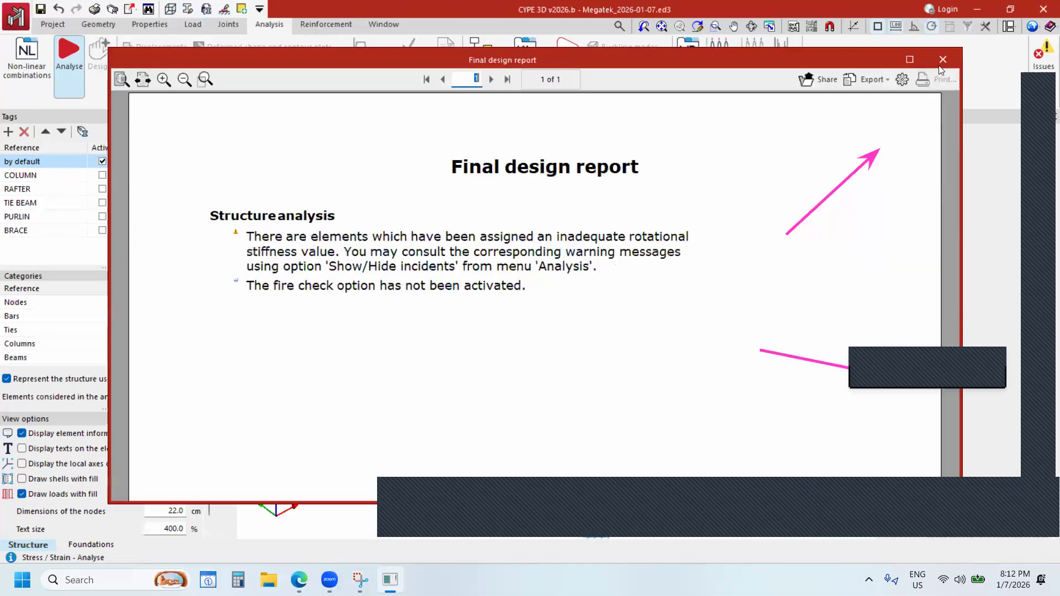
left_click(945, 61)
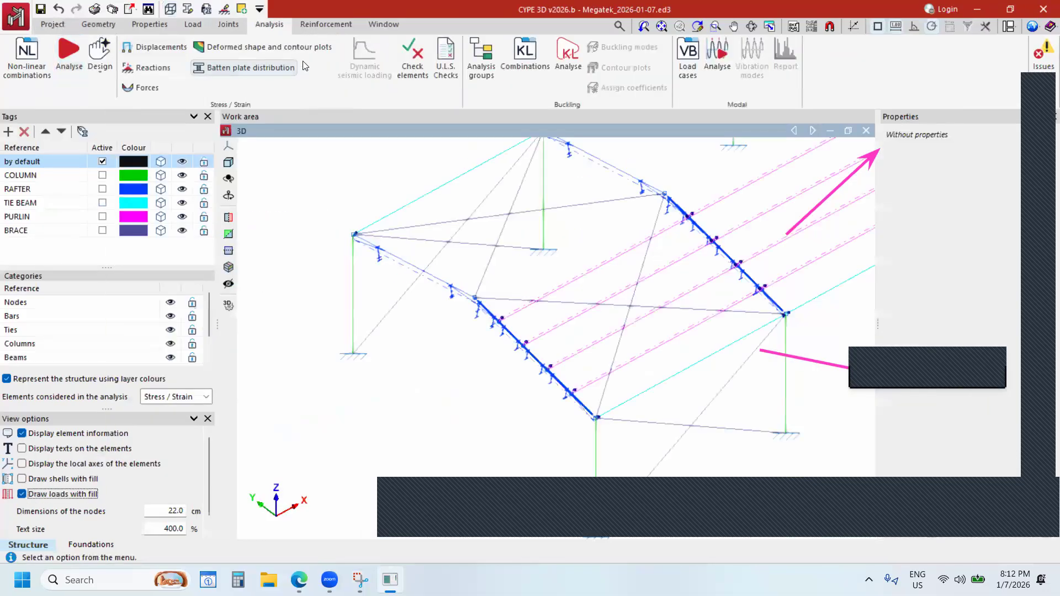
Inspect the bolted apex connection of the haunched rafters in the 3D view of the complete structure.
left_click(52, 24)
left_click(321, 70)
scroll(552, 275, "up", 4)
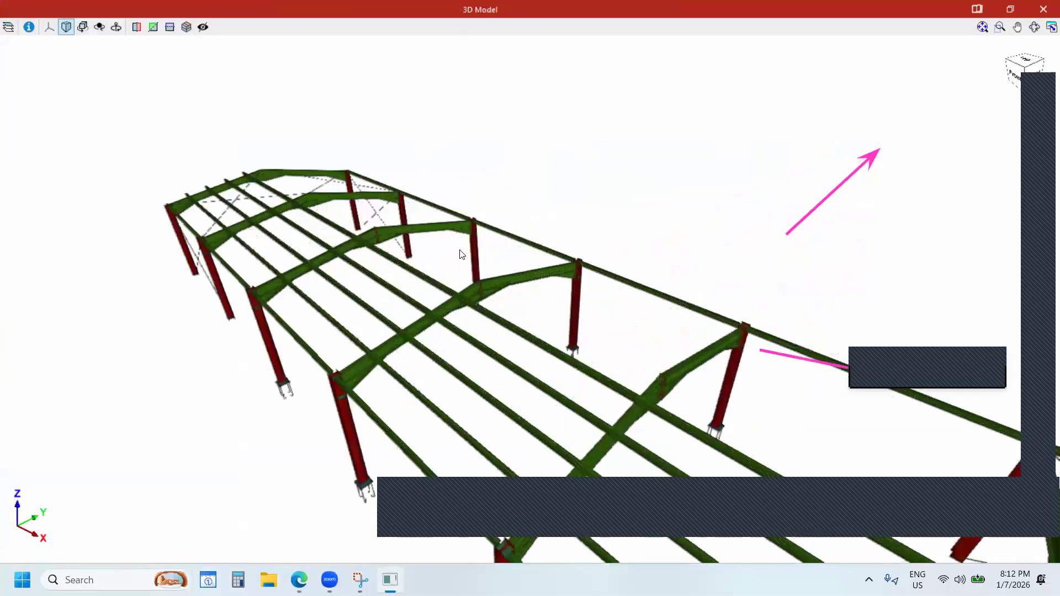
scroll(462, 254, "up", 5)
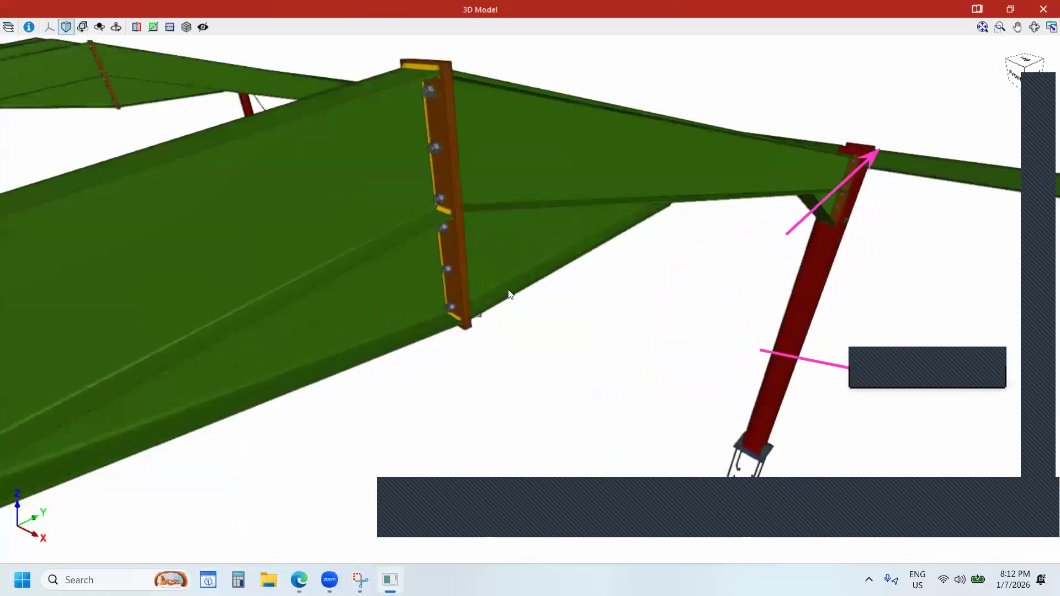
middle_click_drag(509, 294, 662, 237, "shift")
left_click(1043, 10)
Display the U.L.S. checks for the whole warehouse and look over the frames, purlins and bracing.
scroll(473, 356, "down", 6)
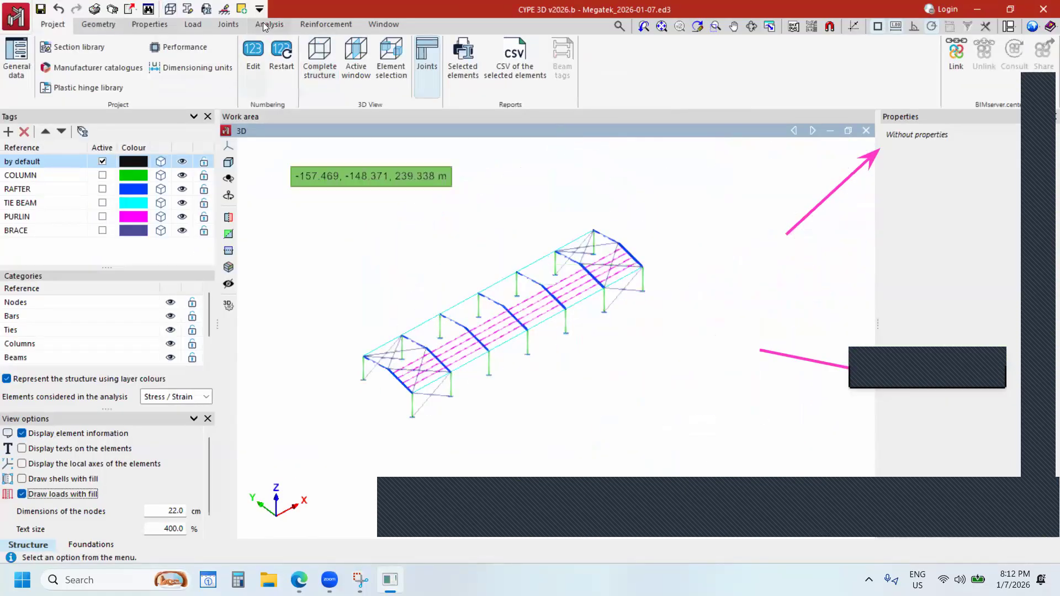
left_click(270, 25)
scroll(667, 323, "down", 2)
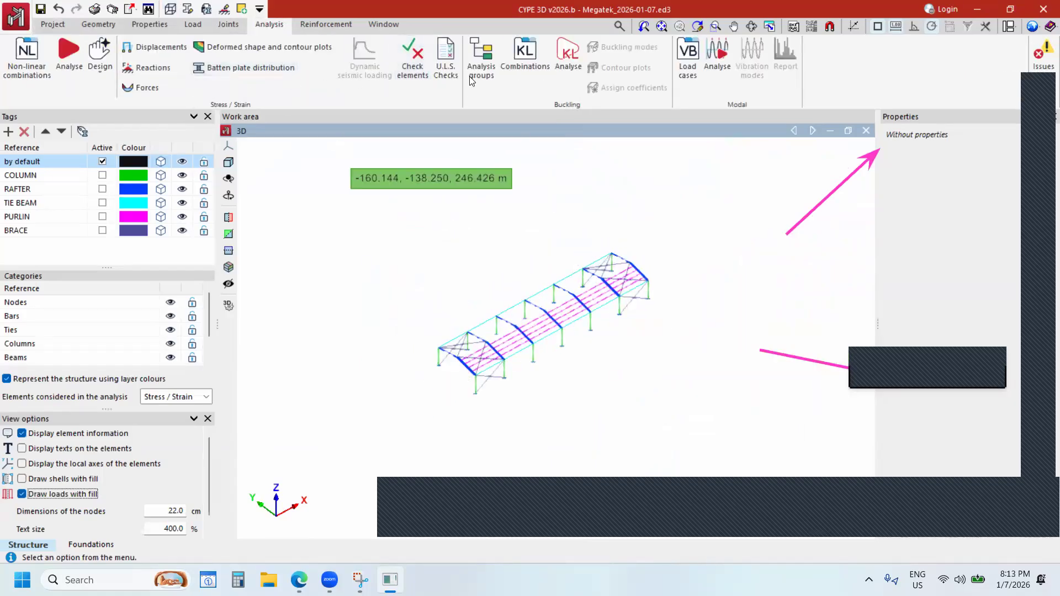
left_click(448, 74)
scroll(528, 350, "up", 2)
scroll(529, 350, "up", 2)
scroll(584, 312, "up", 3)
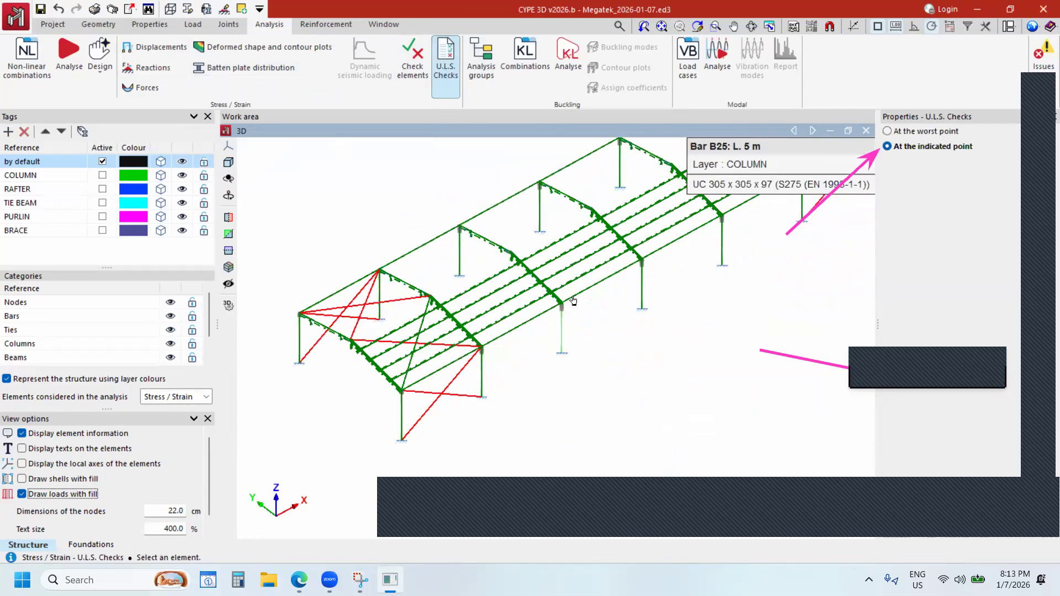
scroll(584, 312, "up", 3)
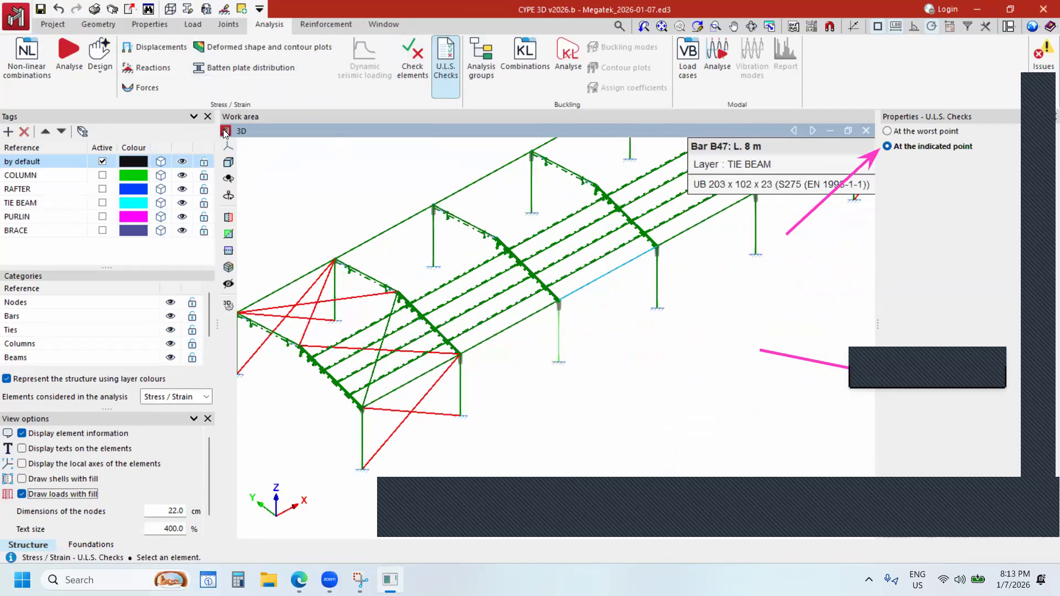
Check the elements and bring up the code checks table of sections for a haunched rafter.
left_click(89, 26)
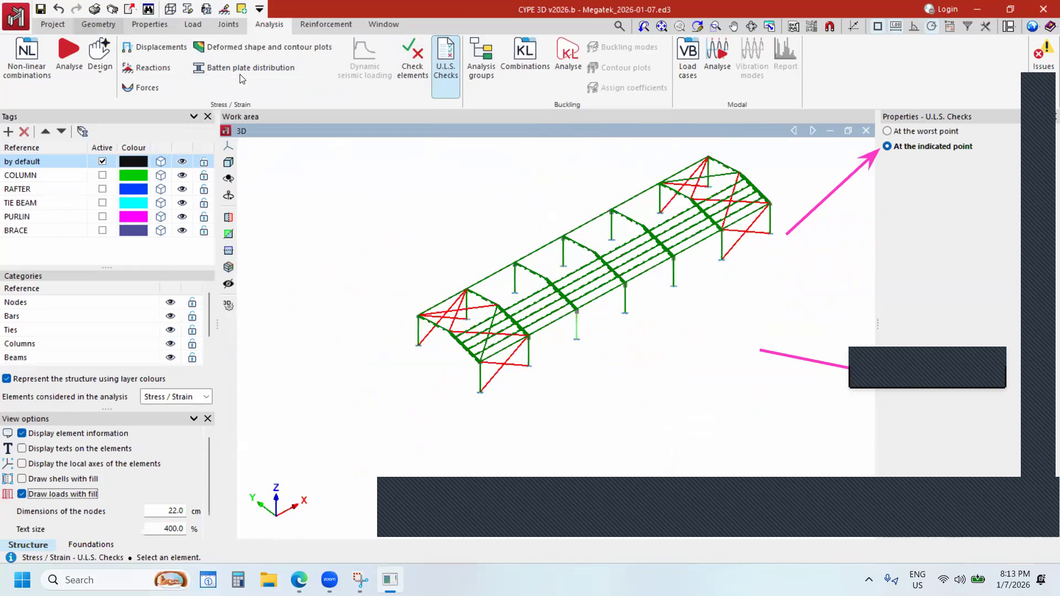
left_click(270, 25)
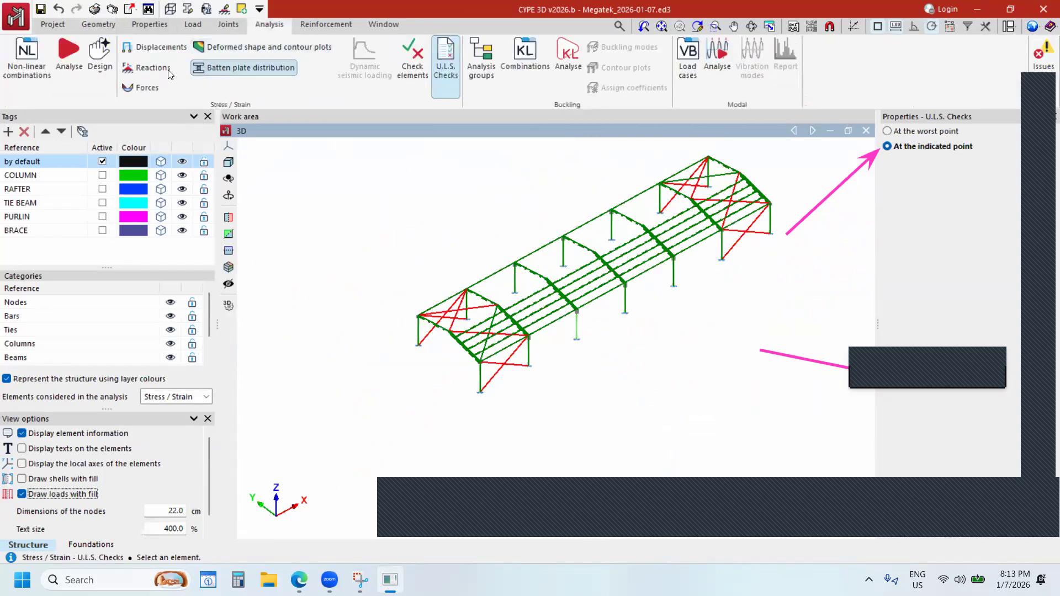
left_click(417, 74)
left_click(377, 355)
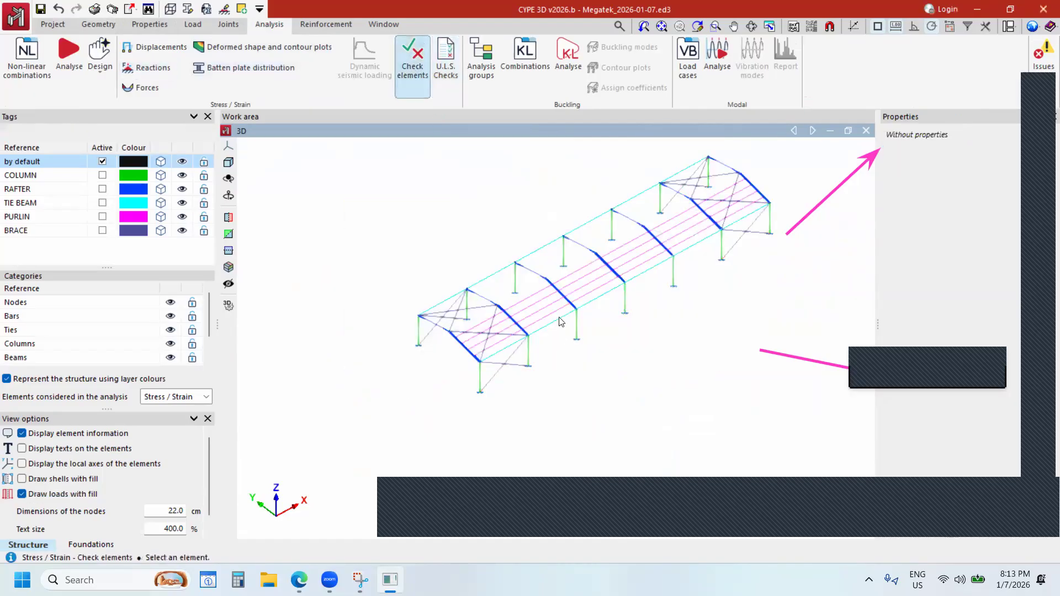
scroll(559, 318, "up", 3)
scroll(562, 243, "up", 2)
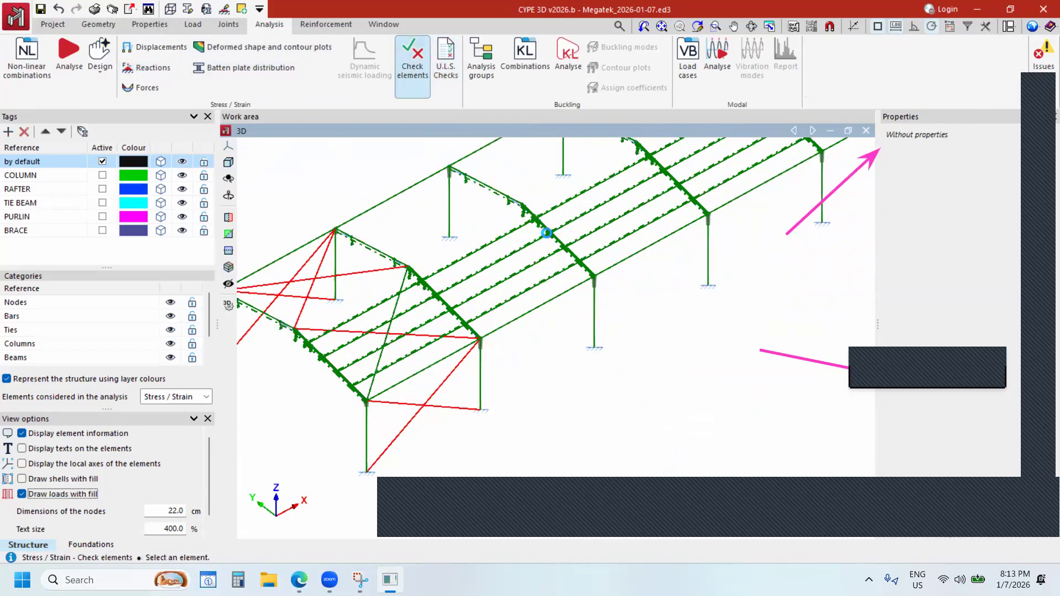
mouse_move(599, 271)
left_click(445, 271)
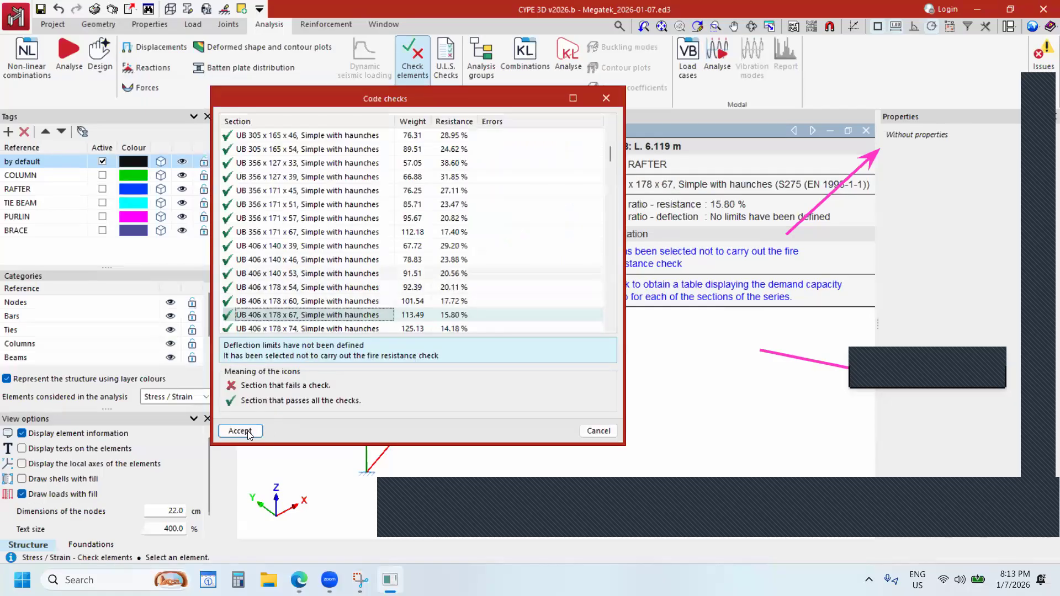
Change the rafter section to UB 178 x 102 x 19 with haunches and re-analyse the structure, closing the design report.
scroll(599, 300, "up", 7)
double_click(309, 162)
key("Return")
key("Return")
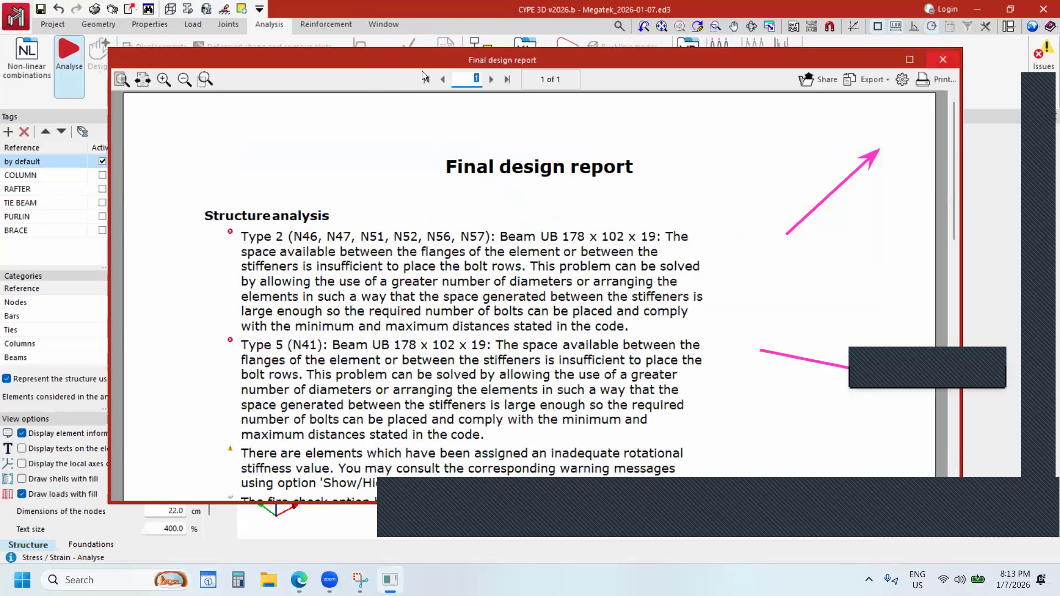
key("Escape")
Run the U.L.S. checks and read the D/C ratio at the worst point of the rafter segment next to the column.
scroll(479, 230, "up", 3)
left_click(446, 61)
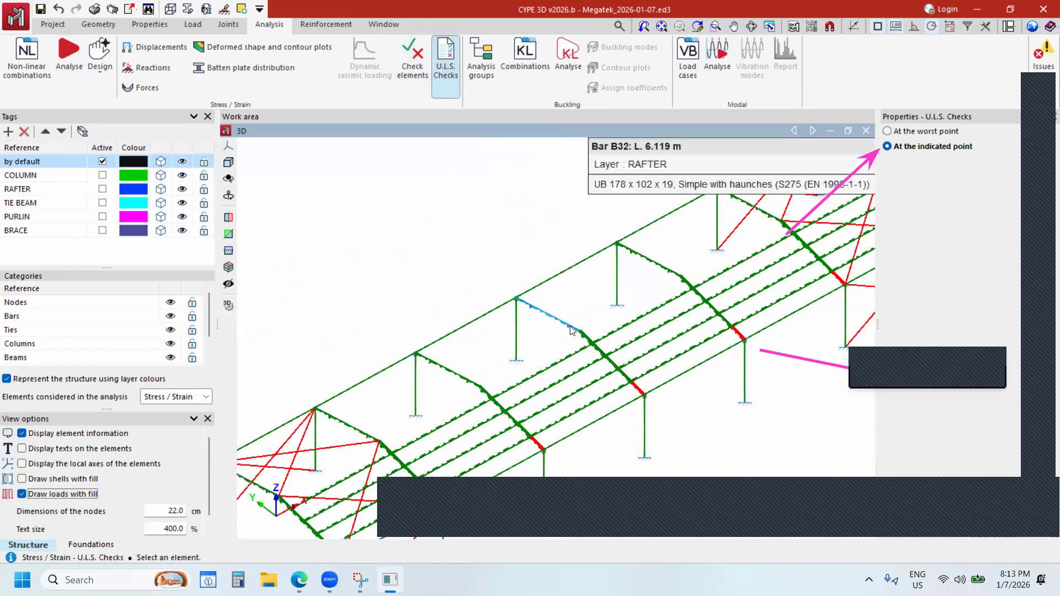
scroll(580, 317, "down", 2)
scroll(594, 308, "up", 5)
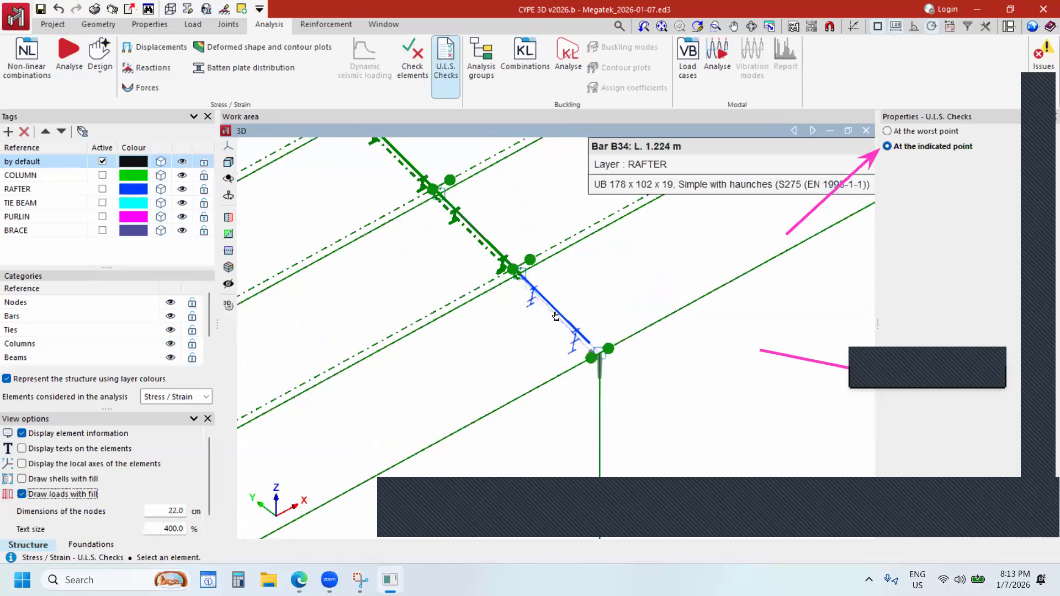
left_click(556, 316)
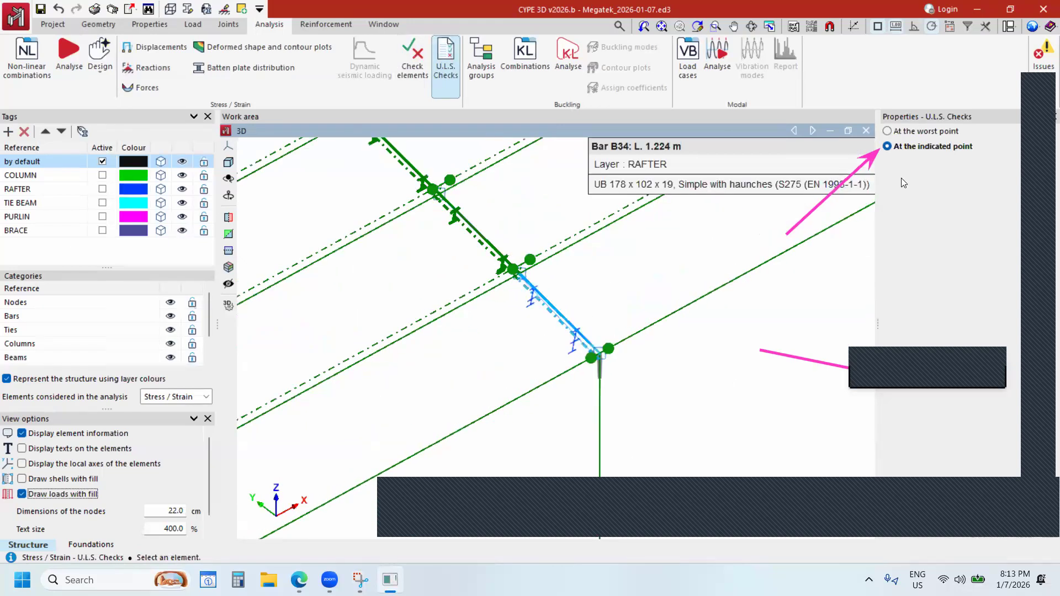
left_click(894, 132)
mouse_move(562, 315)
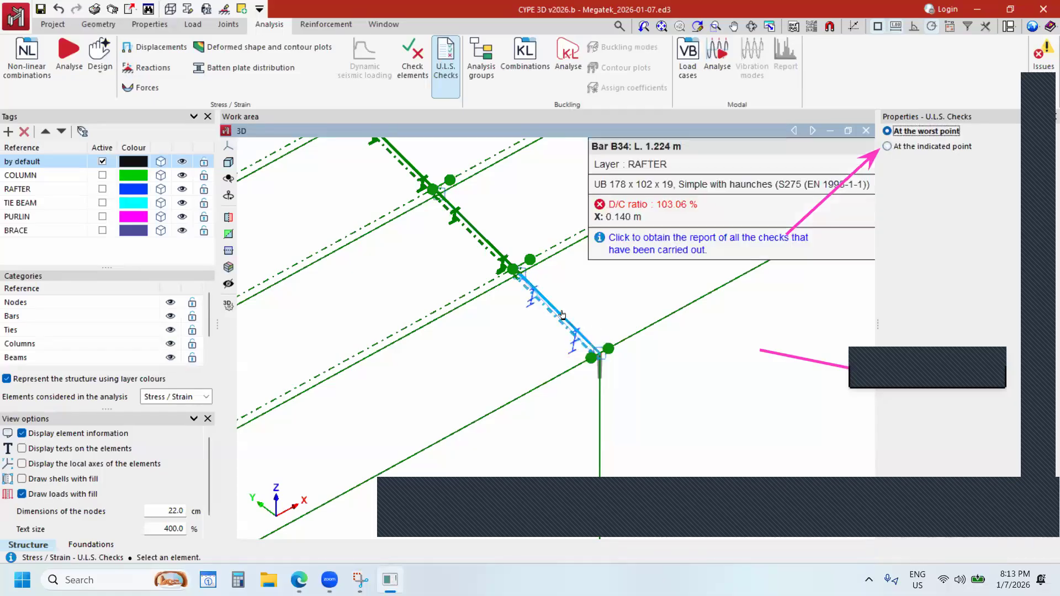
Switch the U.L.S. checks to the indicated point and compare D/C ratios at points along the same rafter segment.
left_click(887, 146)
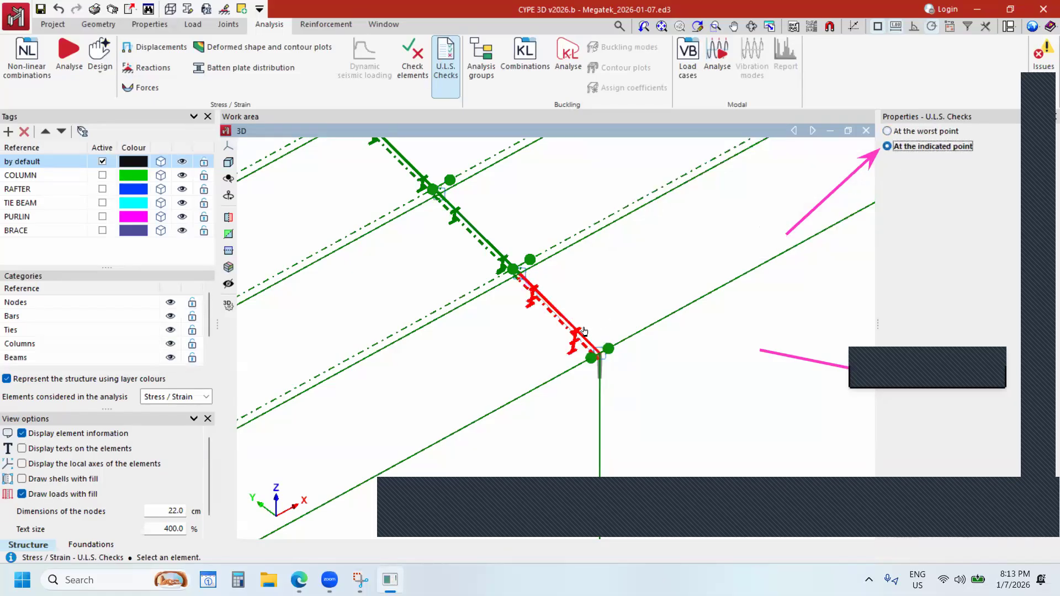
left_click(593, 342)
scroll(592, 333, "up", 5)
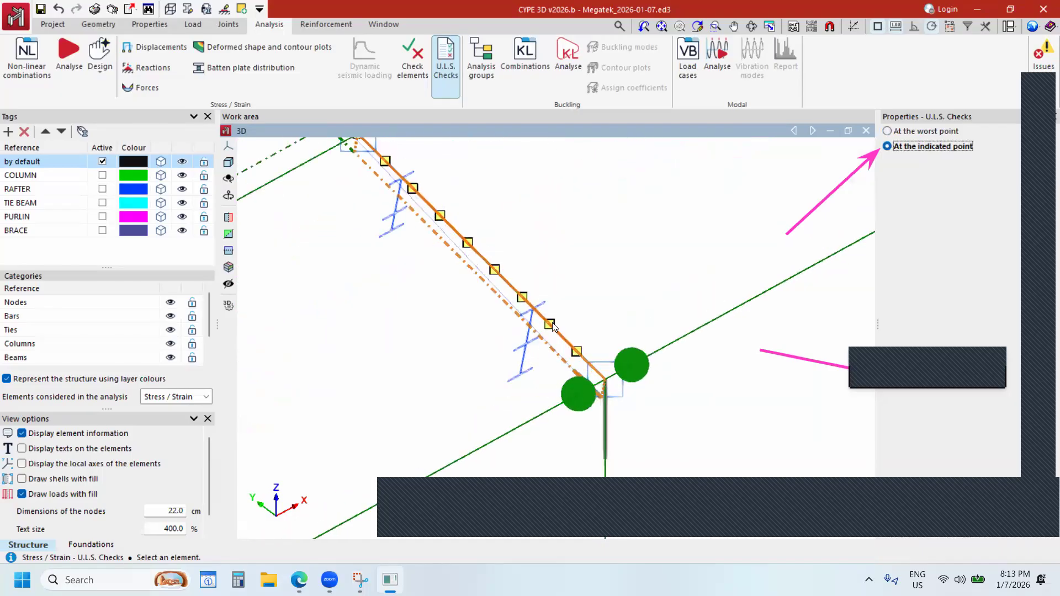
mouse_move(551, 324)
mouse_move(494, 270)
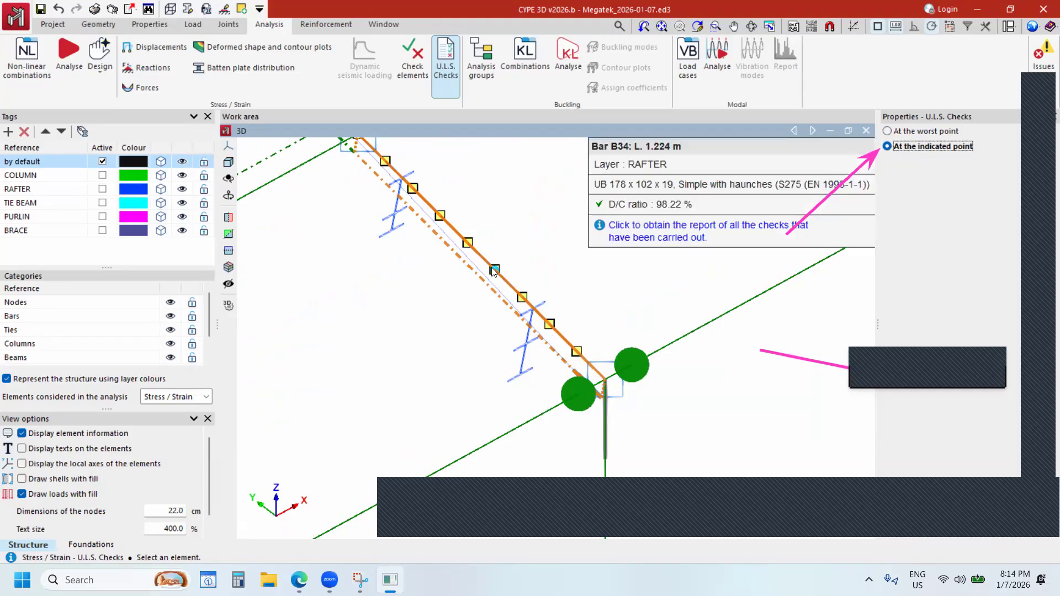
Read through the U.L.S. check report for the middle point of the rafter segment and close it.
left_click(494, 270)
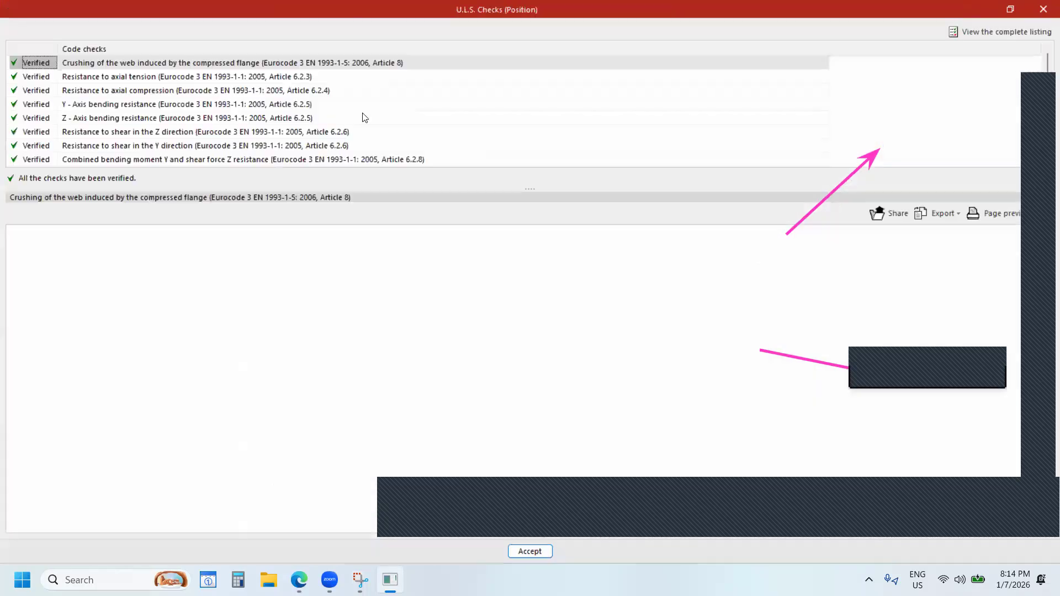
scroll(364, 124, "down", 3)
scroll(787, 154, "up", 3)
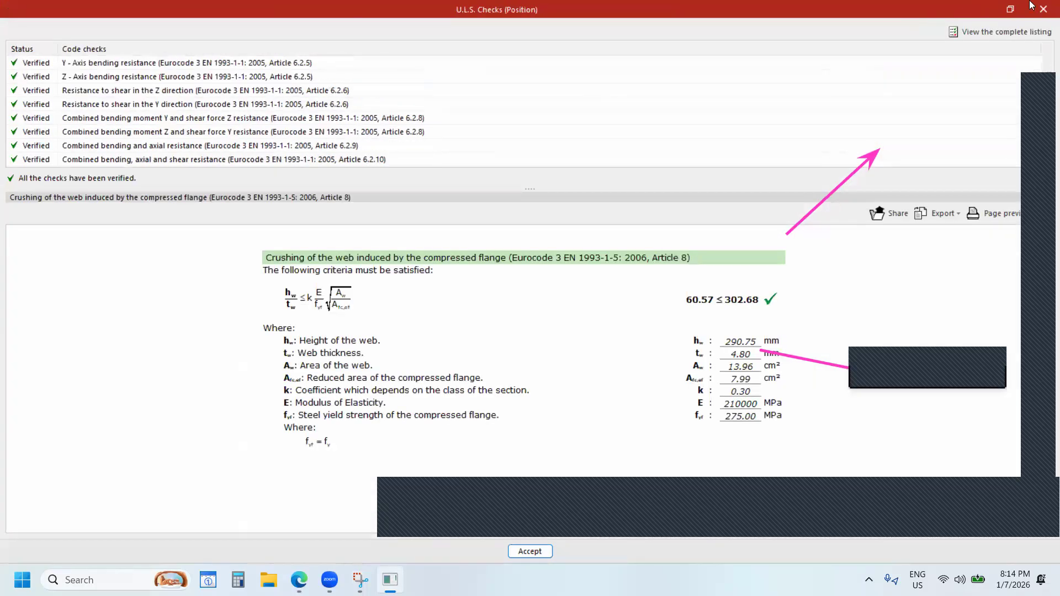
scroll(787, 154, "down", 3)
key("Escape")
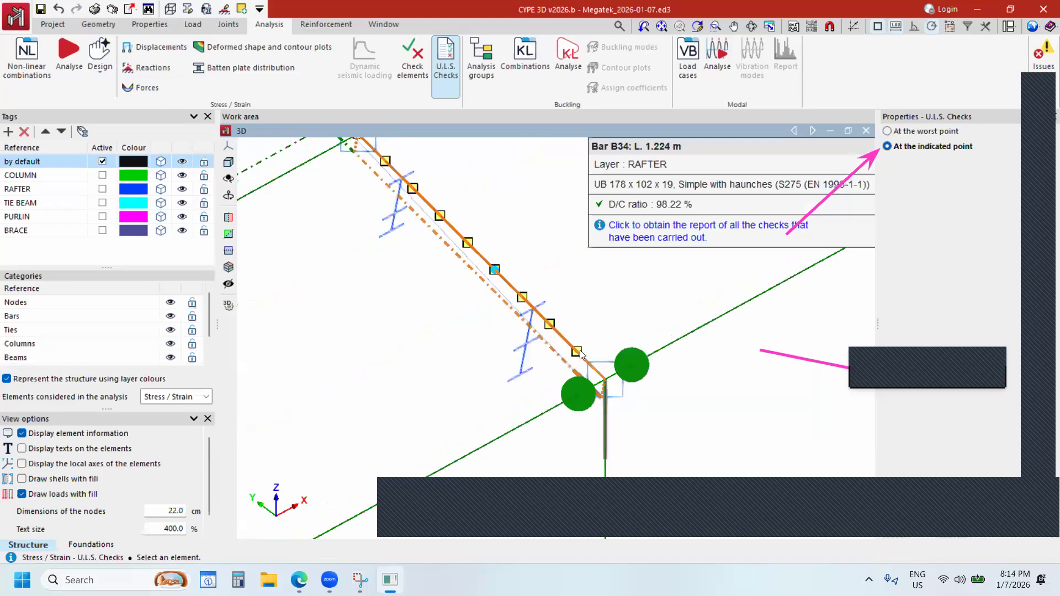
Show only the failed U.L.S. checks at the rafter point nearest the column and examine the combined bending and axial resistance check.
mouse_move(576, 353)
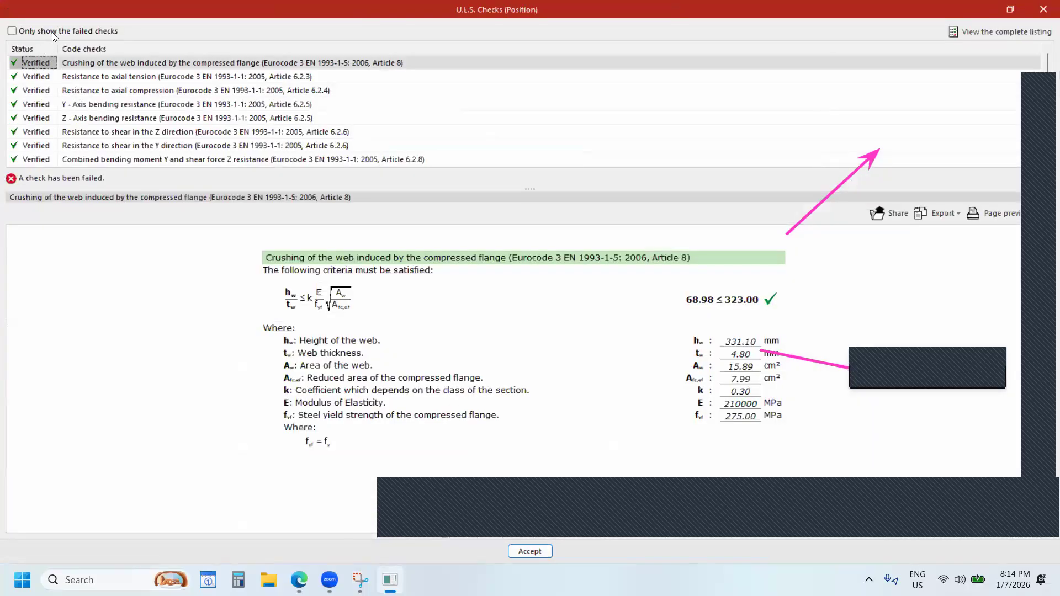
left_click(12, 31)
left_click(71, 69)
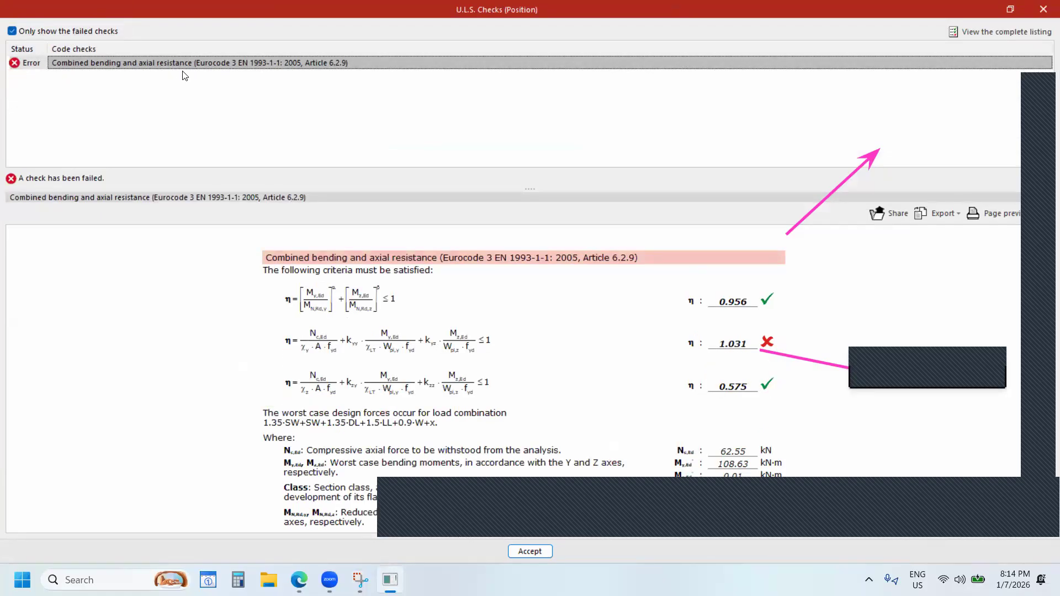
Read the criteria and design forces of the rafter's failed combined bending and axial resistance check, and close the report.
scroll(640, 373, "down", 1)
scroll(486, 362, "down", 3)
scroll(568, 334, "up", 3)
scroll(353, 393, "down", 1)
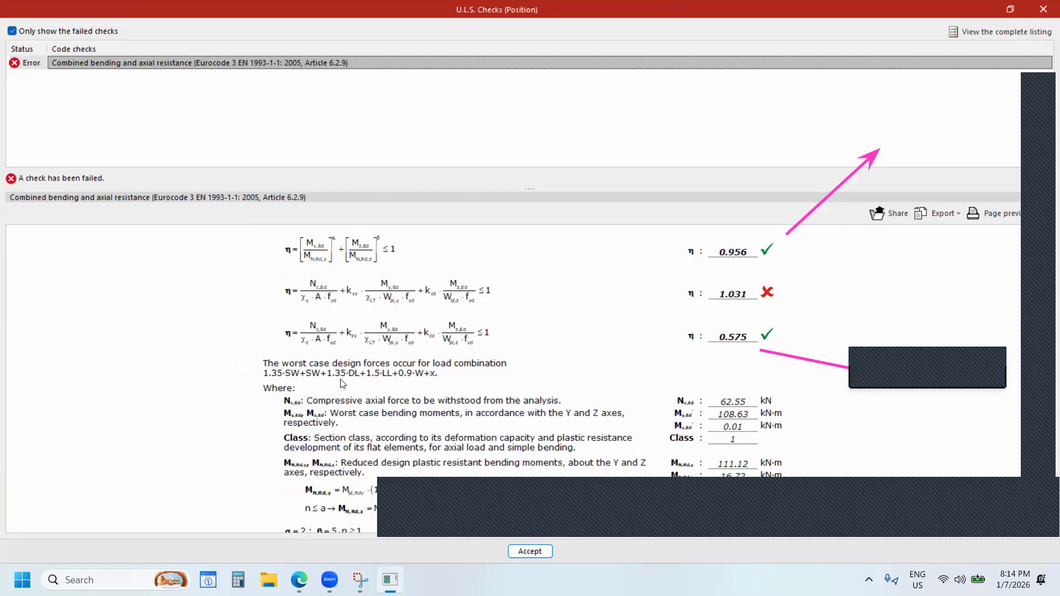
left_click(1043, 10)
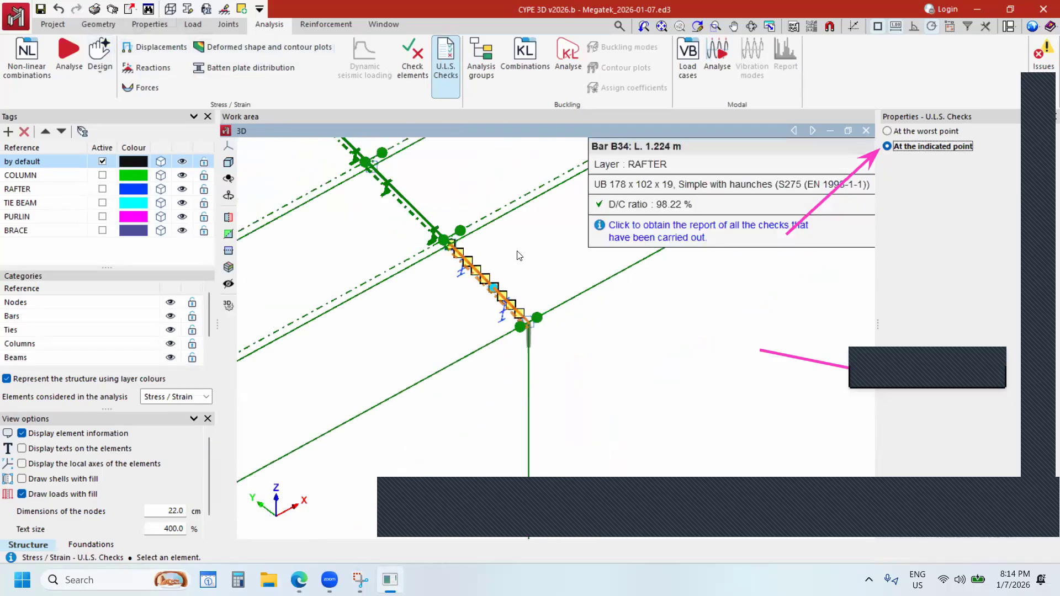
Check the rafter segment next to the column against the UB series and assign UB 406 x 178 x 85, Simple with haunches.
left_click(412, 61)
key("Return")
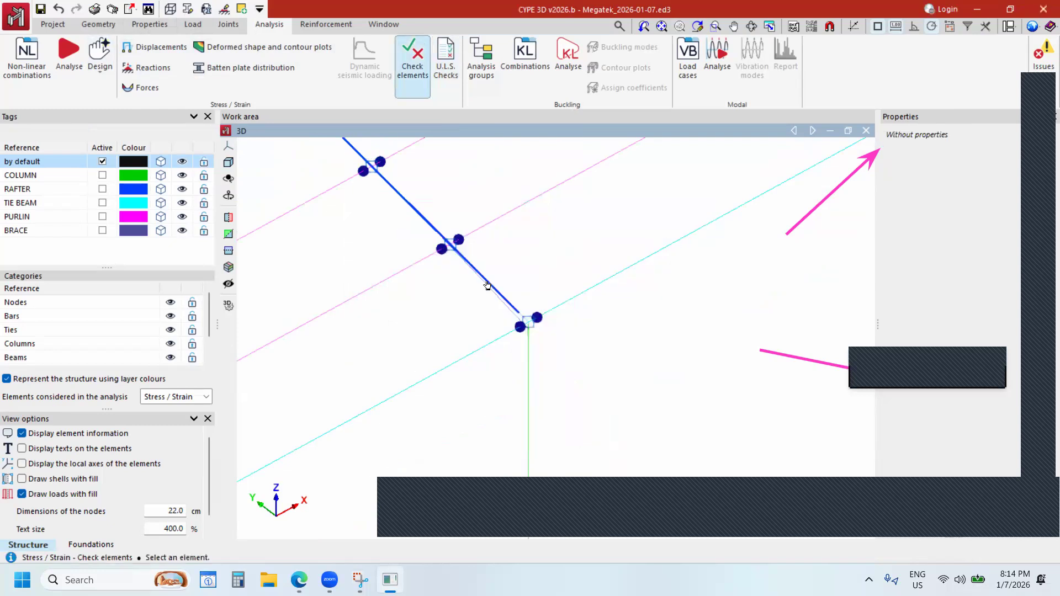
left_click(459, 245)
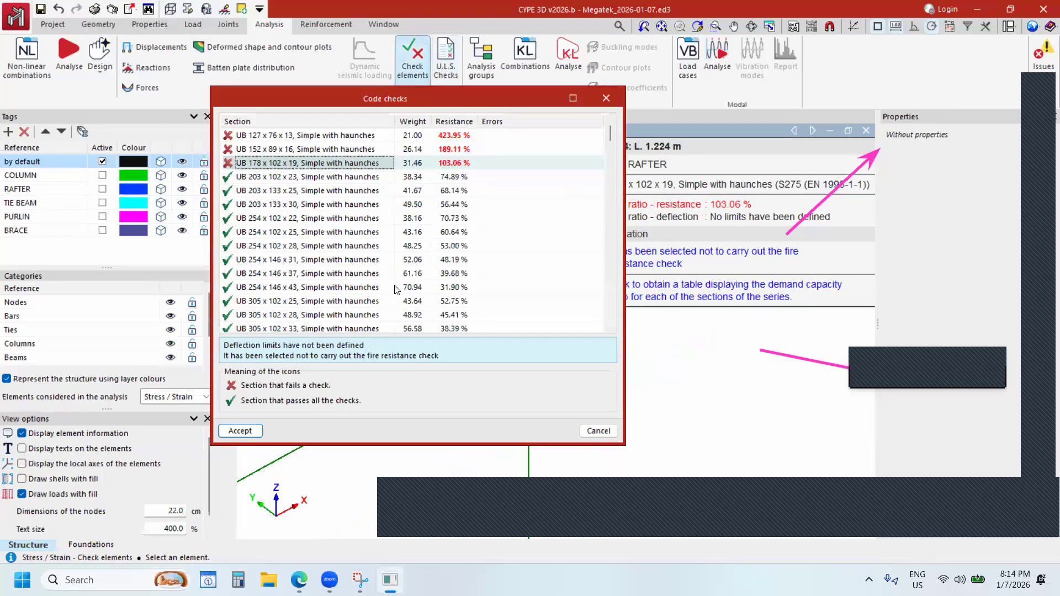
scroll(406, 294, "down", 18)
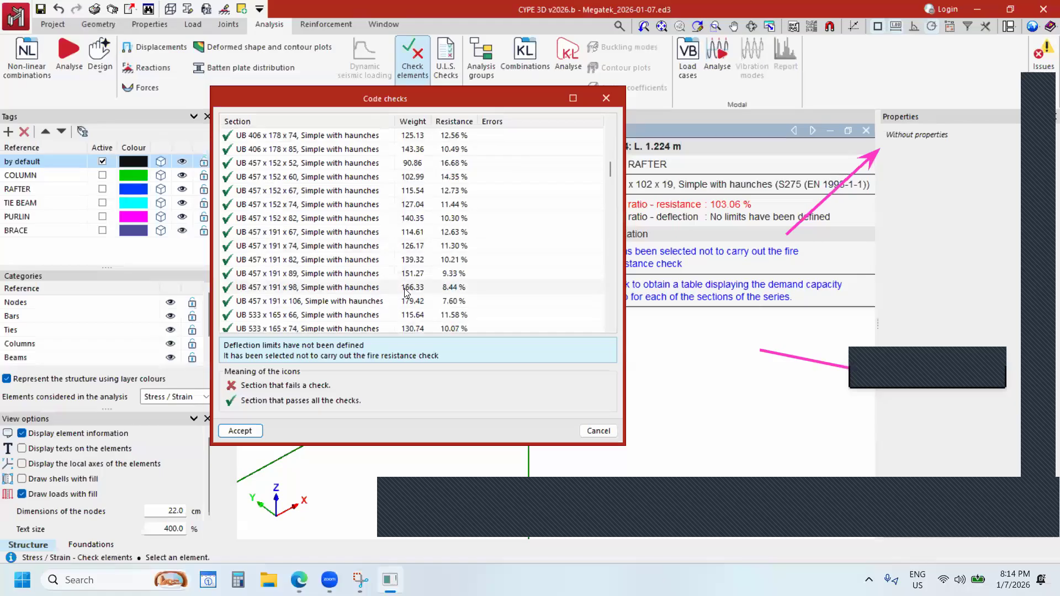
scroll(353, 290, "down", 10)
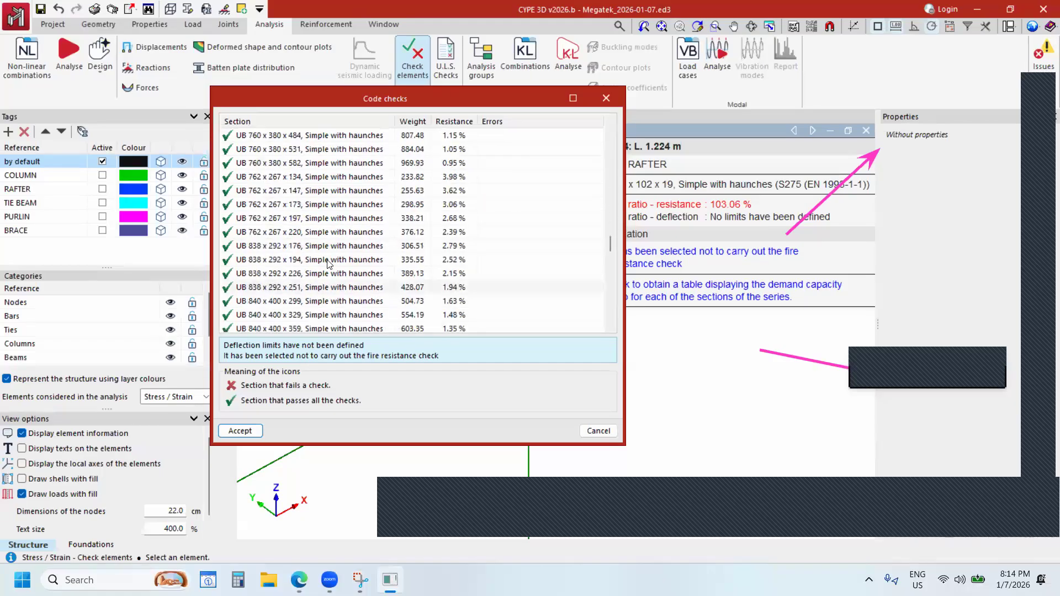
scroll(325, 241, "up", 8)
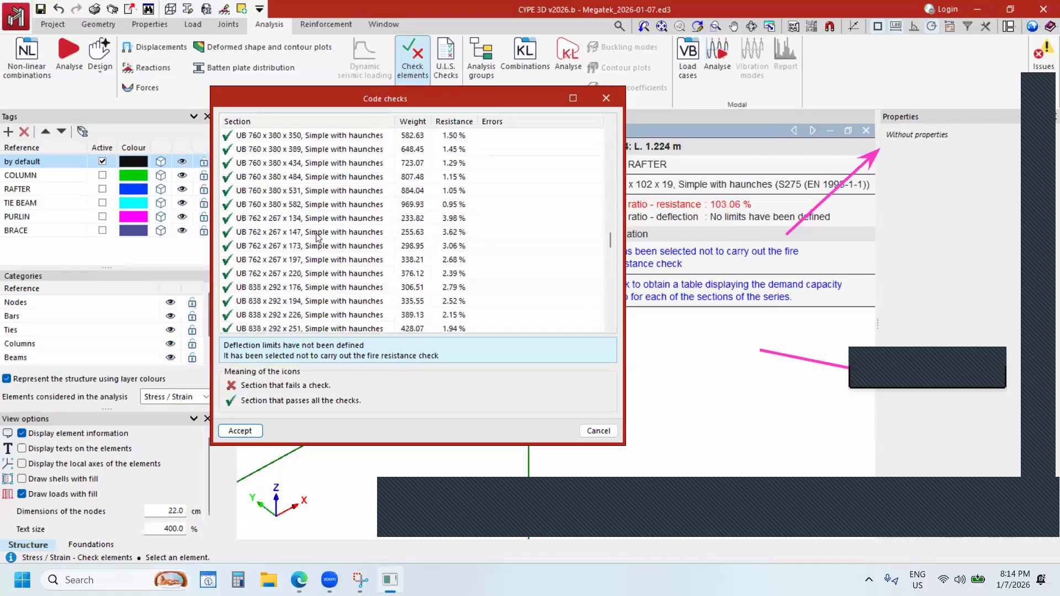
scroll(319, 235, "up", 10)
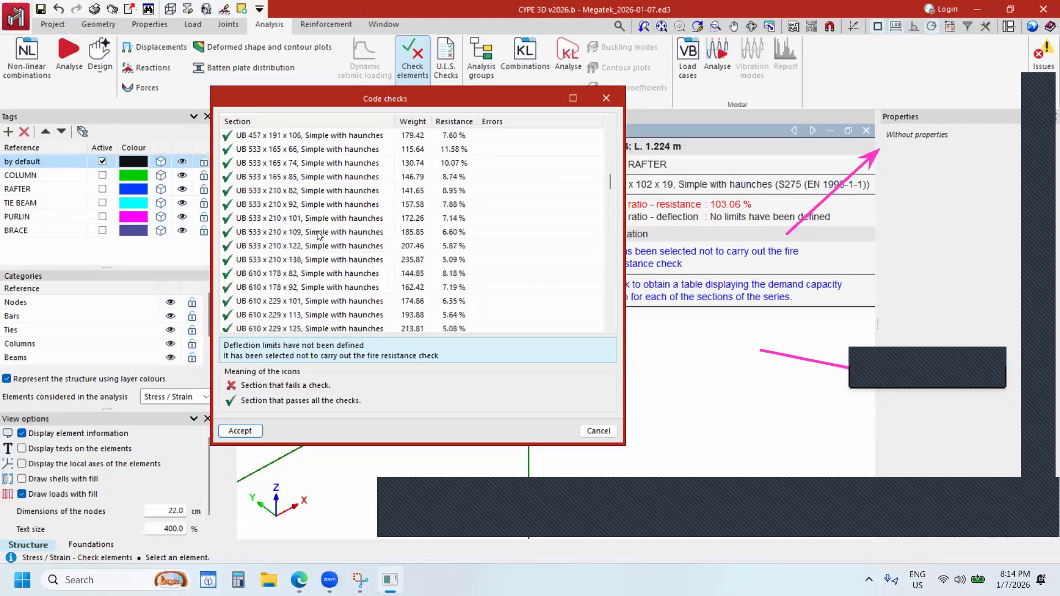
scroll(262, 259, "up", 4)
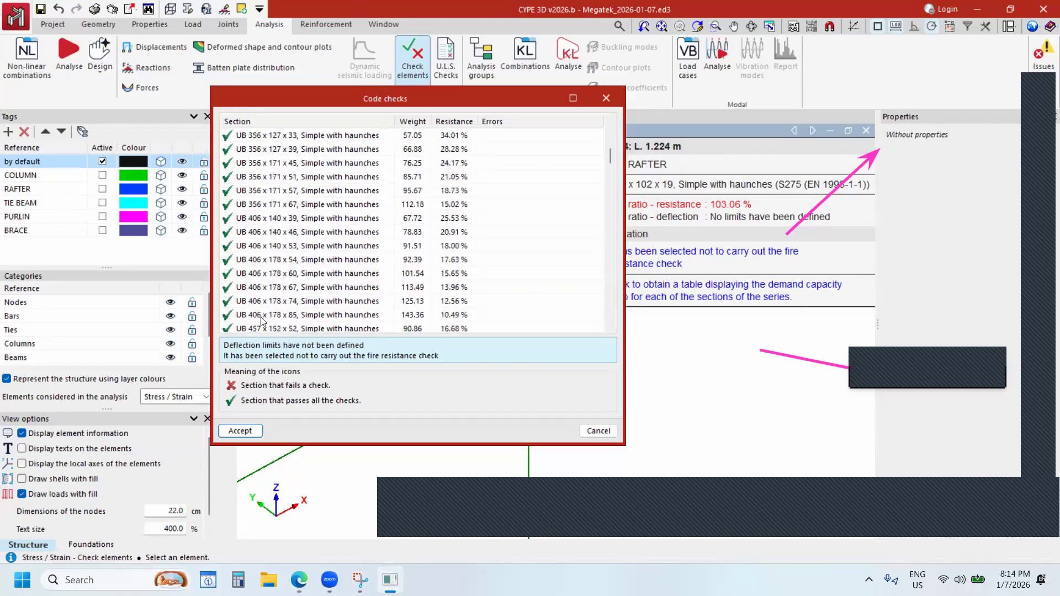
left_click(240, 430)
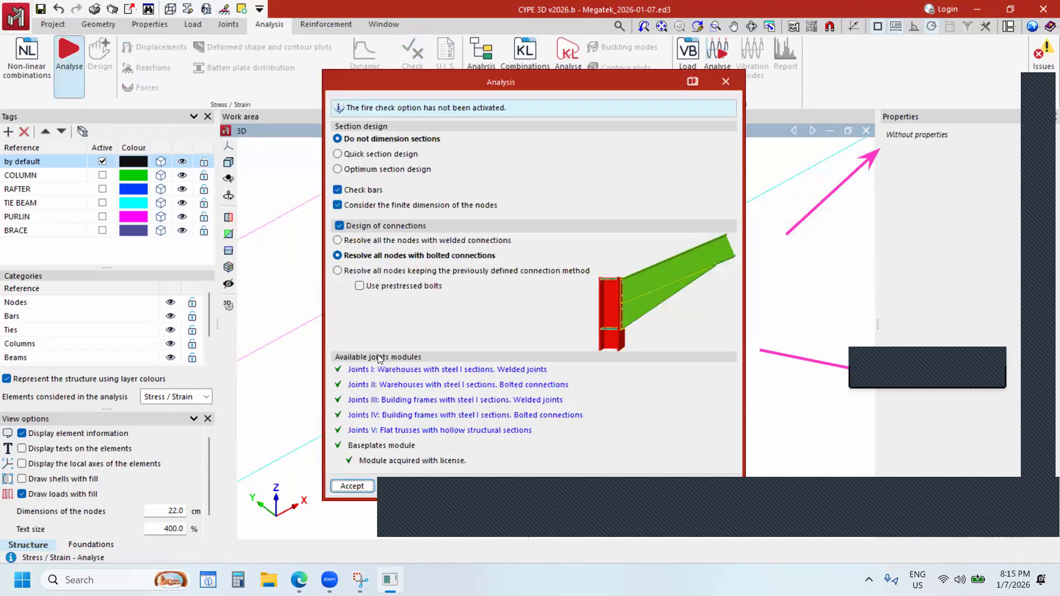
Re-analyse the structure without dimensioning sections, checking the bars and resolving all nodes with bolted connections.
left_click(352, 485)
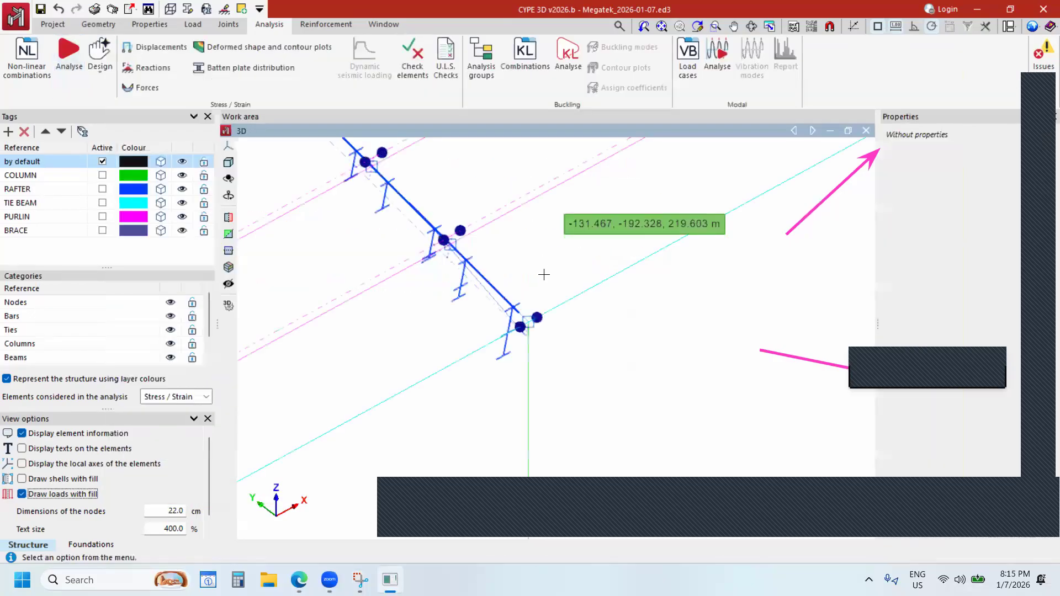
scroll(534, 346, "down", 2)
scroll(534, 346, "down", 4)
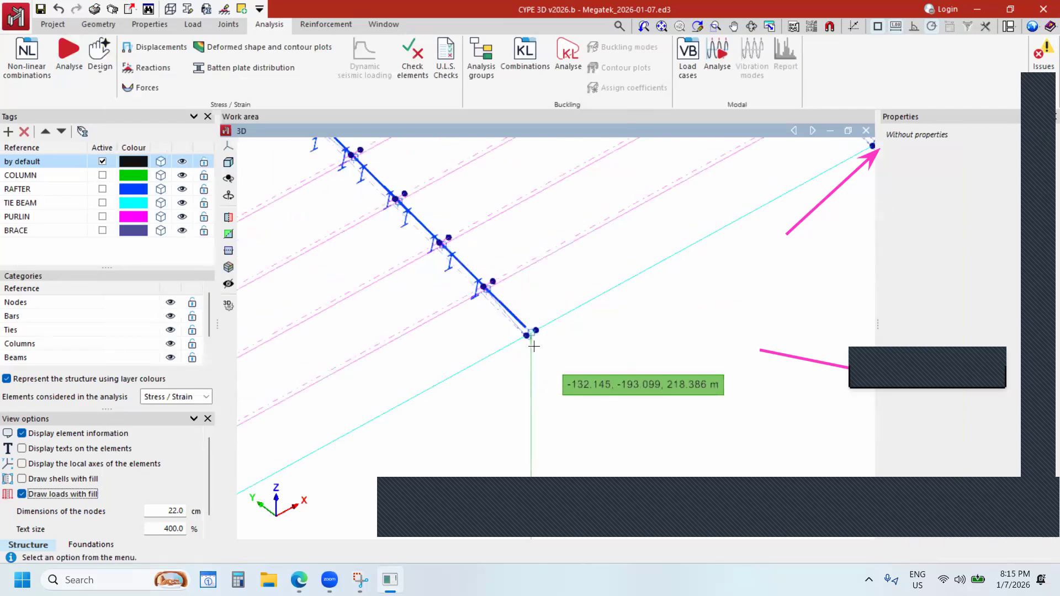
scroll(561, 347, "down", 3)
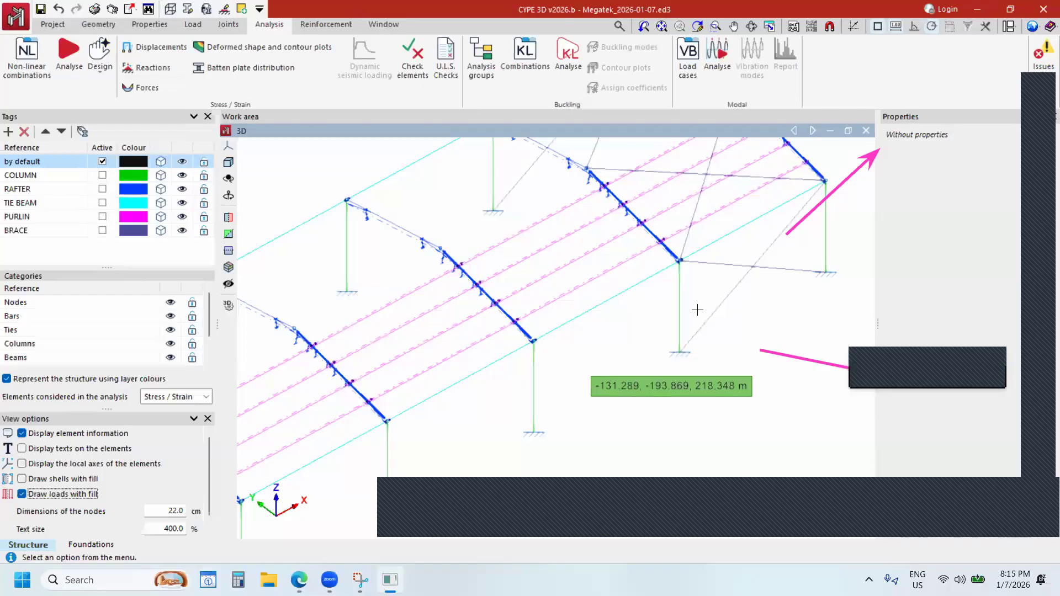
scroll(697, 310, "down", 4)
scroll(468, 282, "down", 2)
scroll(467, 282, "down", 2)
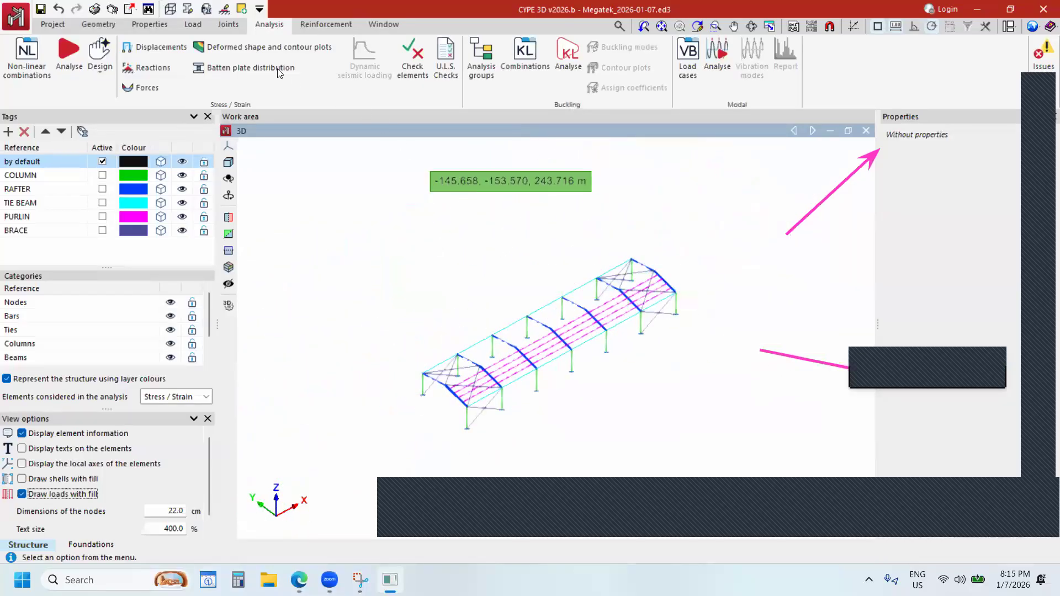
Display the axial (N) force diagrams for all bars of the warehouse instead of the force envelope.
left_click(143, 88)
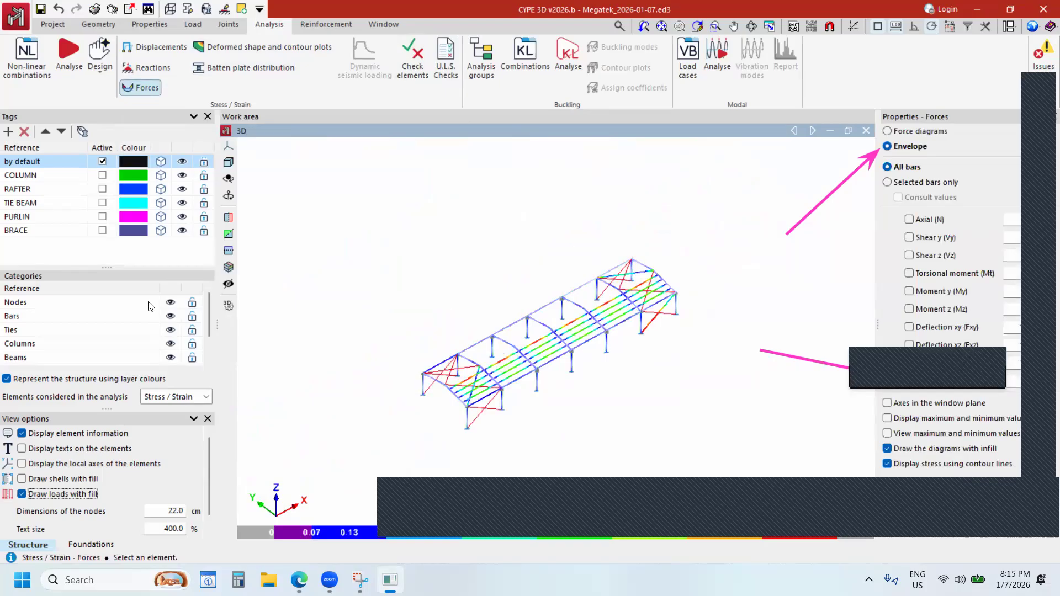
left_click(888, 131)
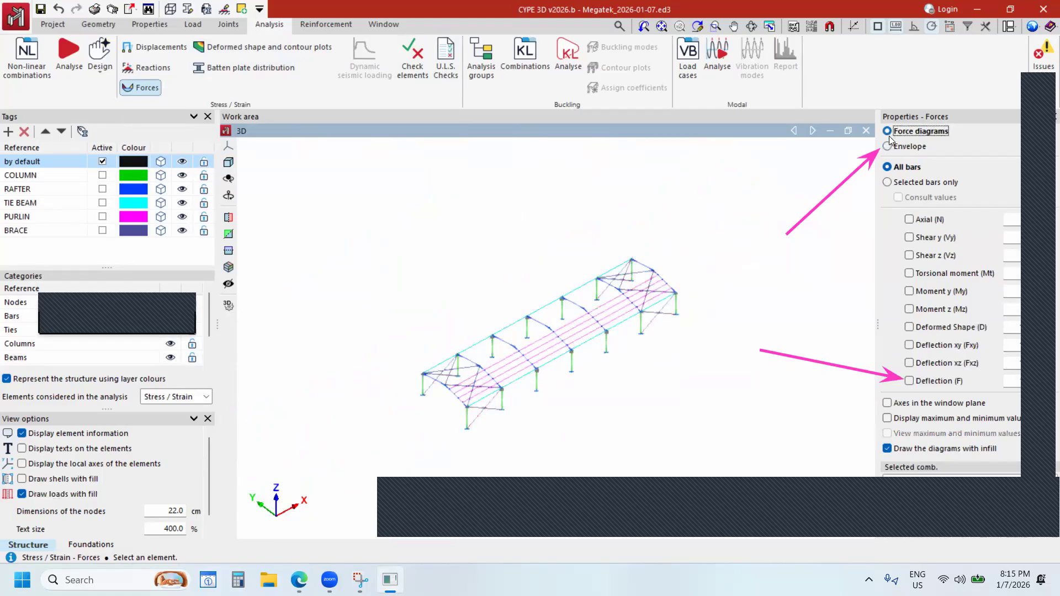
left_click(909, 220)
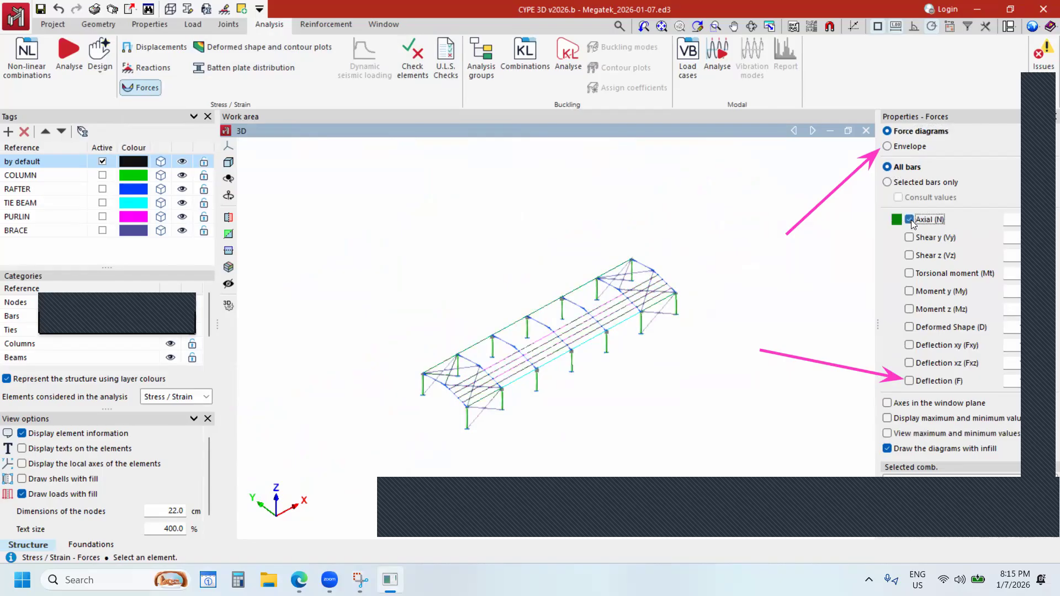
scroll(610, 356, "up", 5)
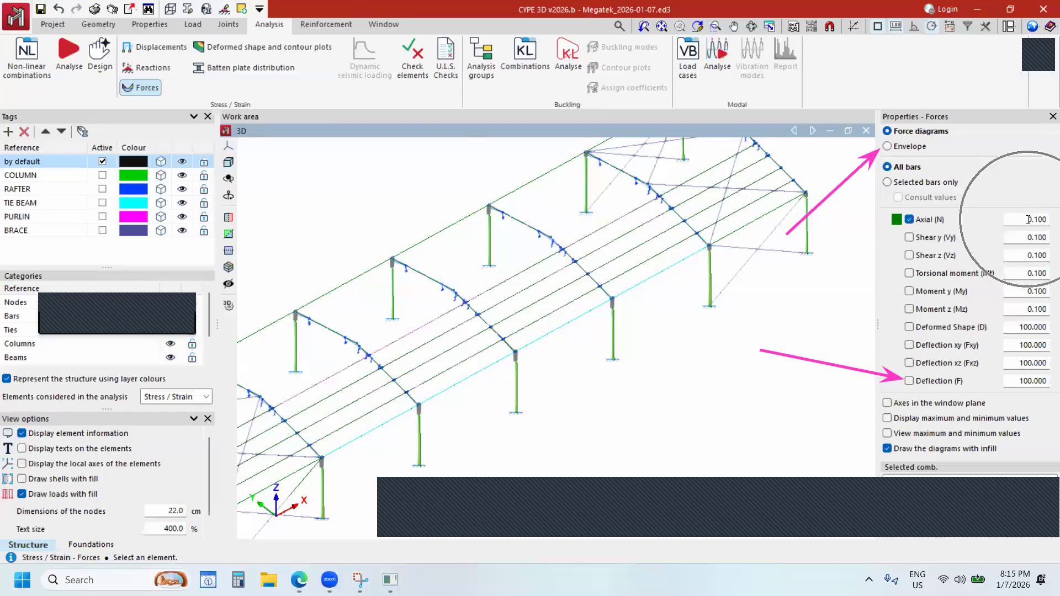
Set the axial force diagram scale to 0.500 and look over the enlarged diagrams on the frames.
left_click_drag(1027, 219, 1038, 219)
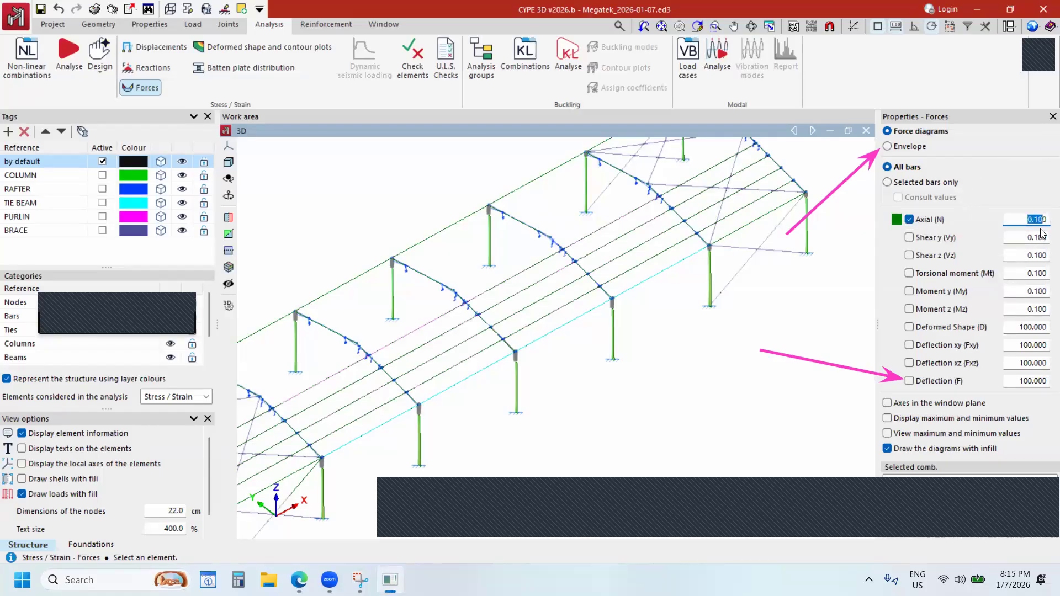
key("BackSpace")
key("Tab")
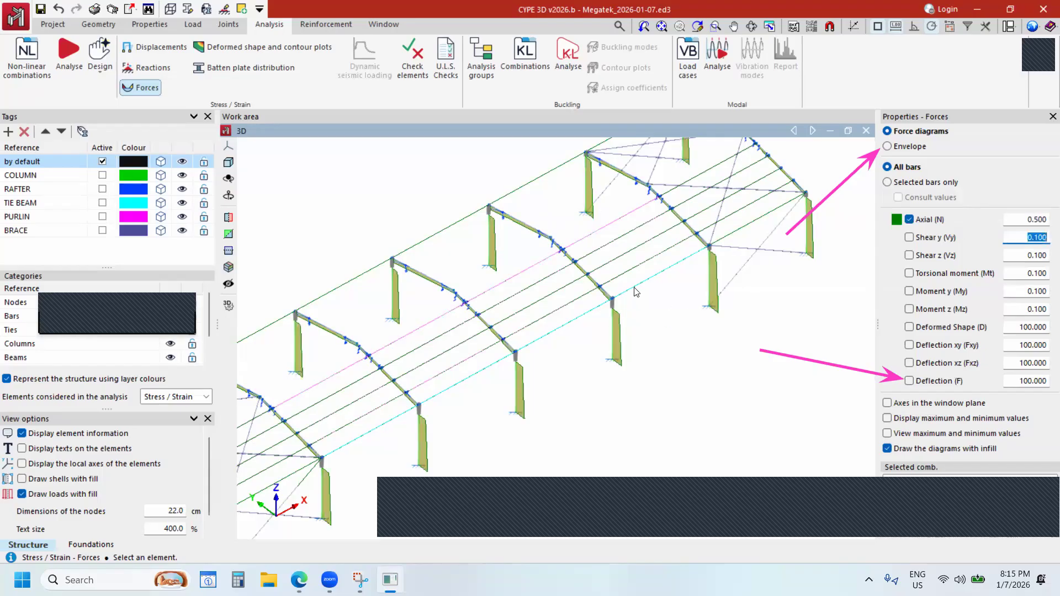
scroll(635, 292, "down", 4)
scroll(508, 373, "up", 4)
scroll(513, 371, "down", 5)
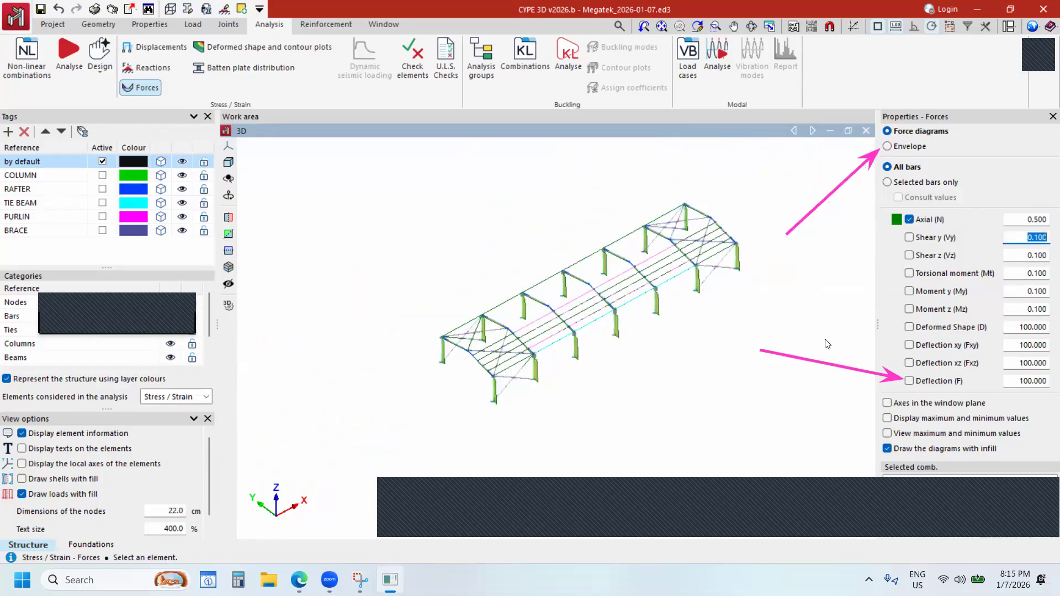
Display the maximum and minimum values on the axial diagrams and open the text size for editing.
left_click(888, 417)
scroll(655, 339, "up", 2)
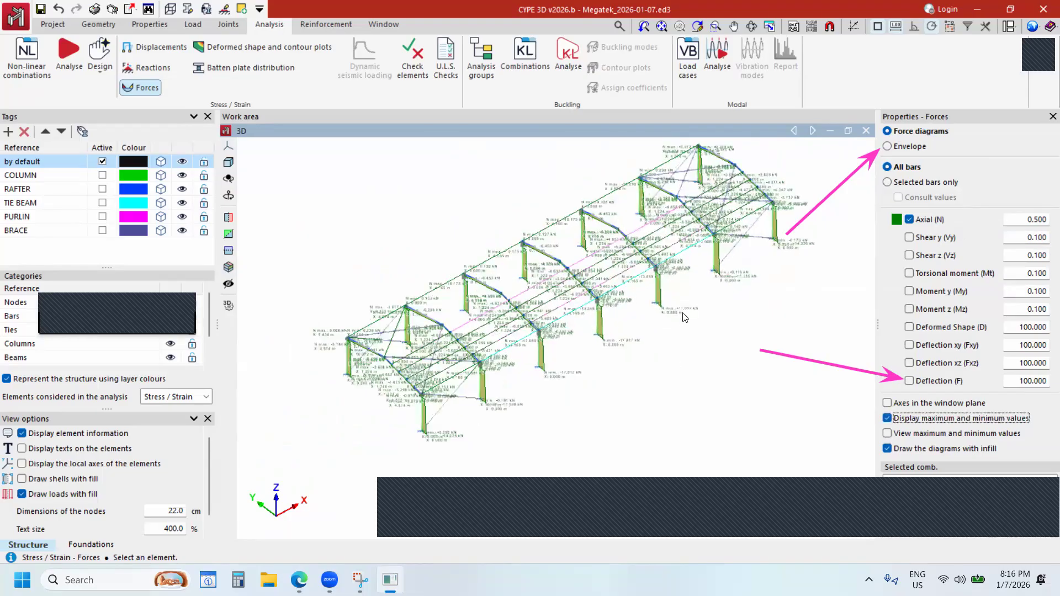
scroll(684, 317, "up", 3)
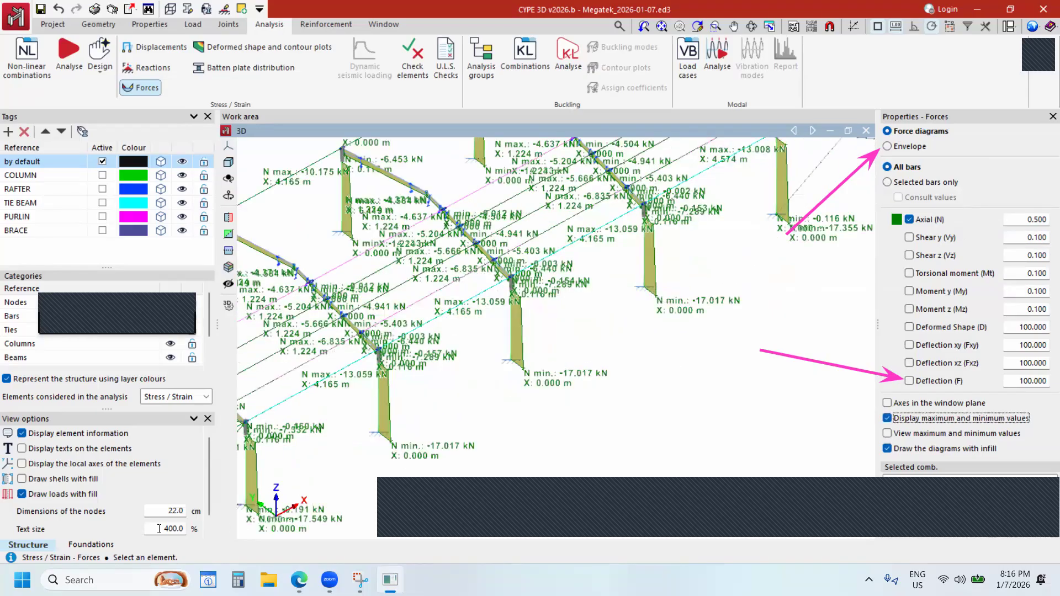
left_click_drag(159, 529, 285, 546)
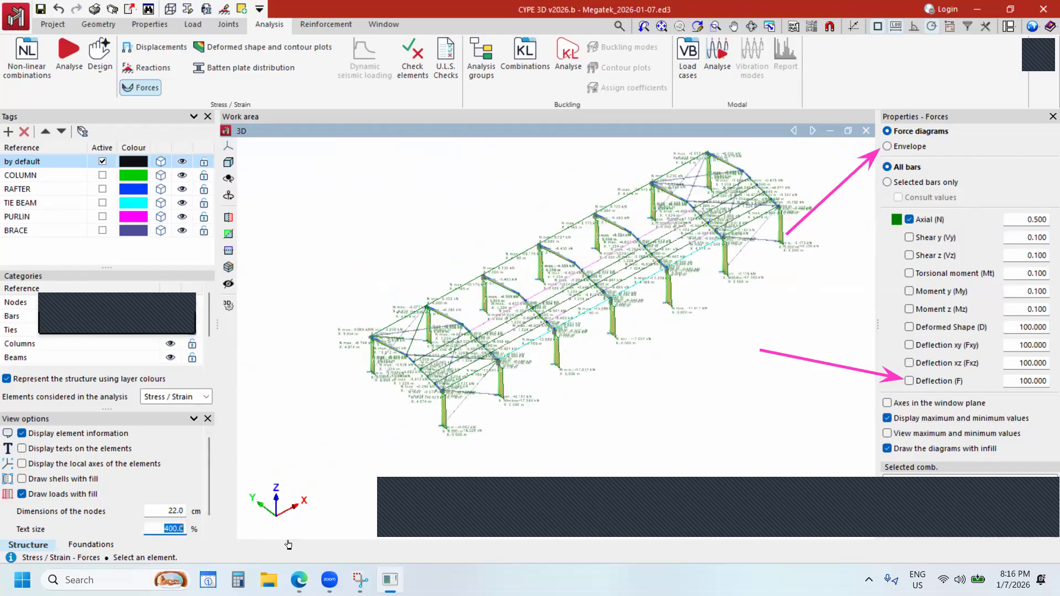
Restrict the force diagrams to selected bars only and show the warehouse in the YZ end elevation.
left_click(888, 183)
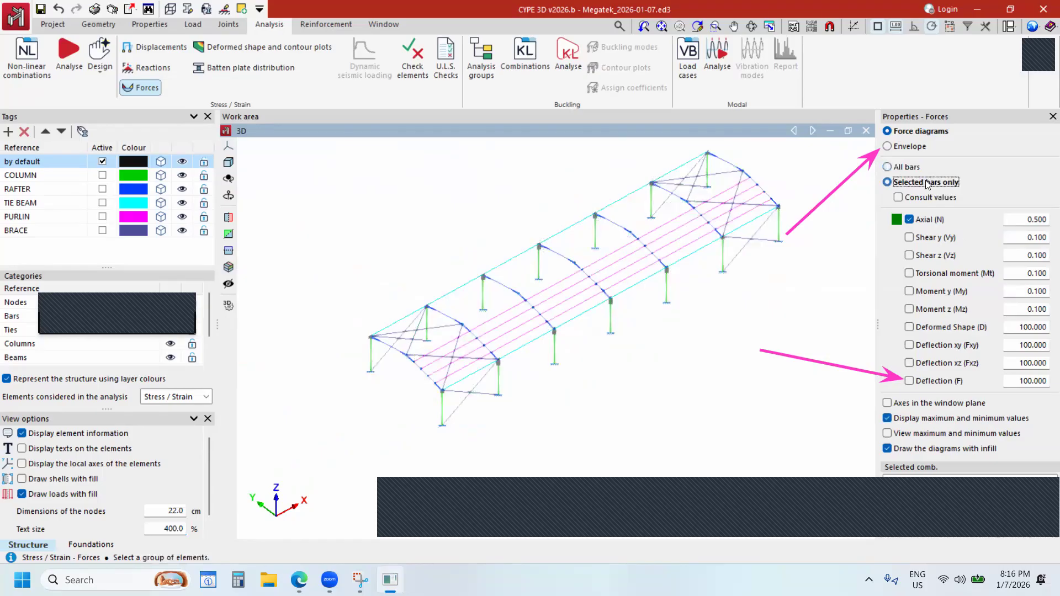
left_click(228, 145)
left_click(303, 151)
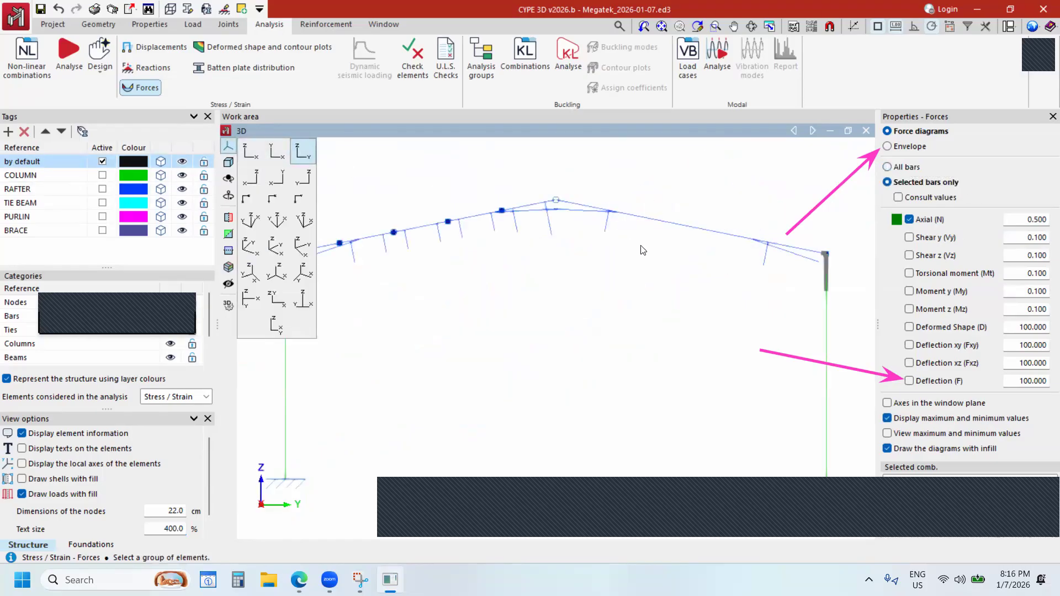
scroll(692, 302, "down", 3)
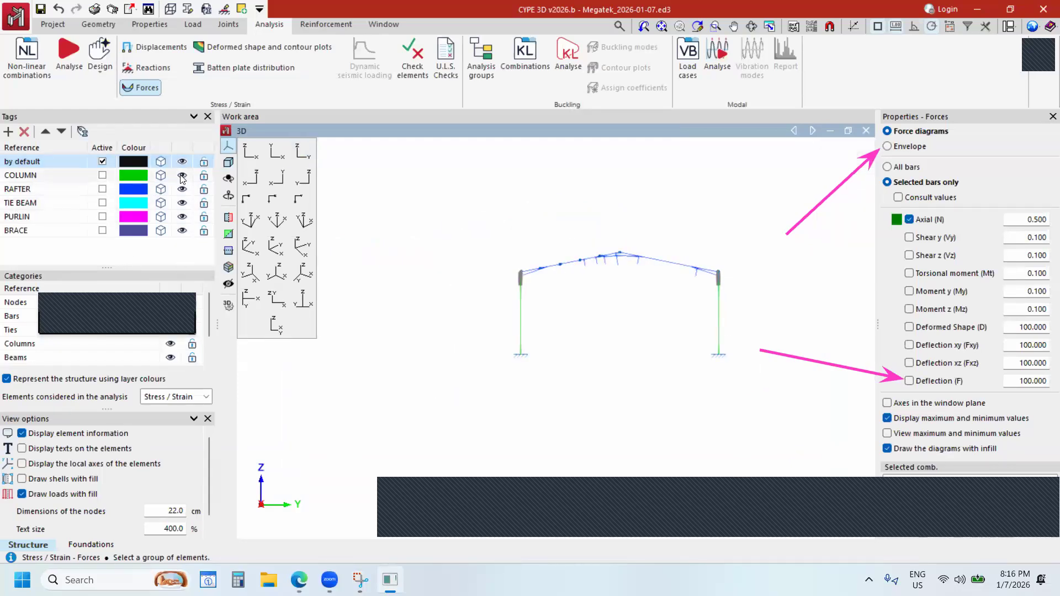
Hide the RAFTER, TIE BEAM, PURLIN and BRACE layers and select all columns to plot their axial force diagrams.
left_click(182, 189)
left_click(182, 202)
left_click(182, 216)
left_click(182, 231)
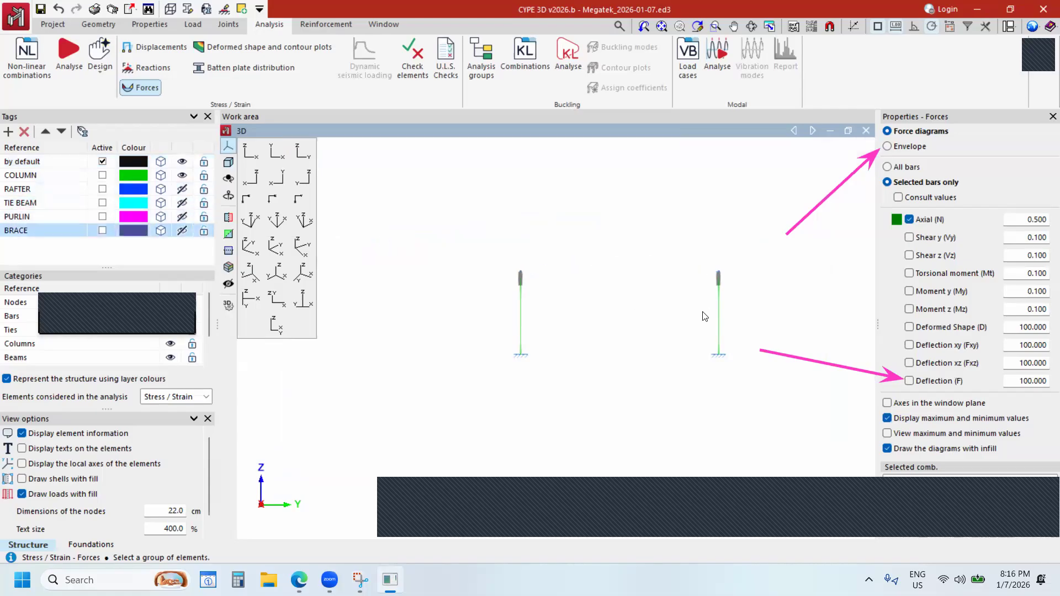
left_click_drag(750, 298, 474, 324)
Make the RAFTER, TIE BEAM, PURLIN and BRACE layers visible again and return to an isometric view.
left_click(182, 189)
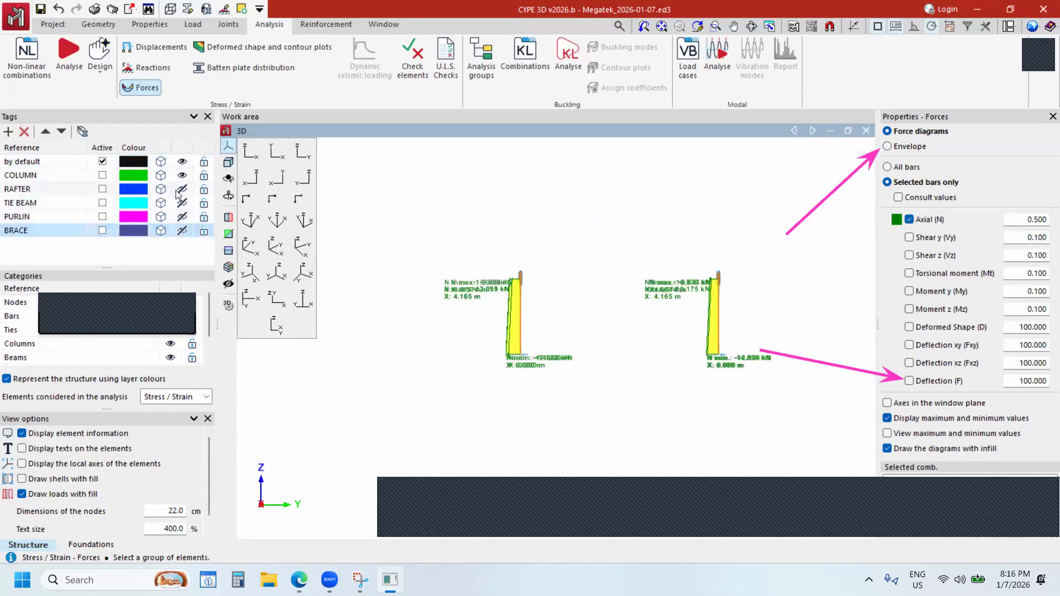
left_click(182, 202)
left_click(182, 216)
left_click(182, 230)
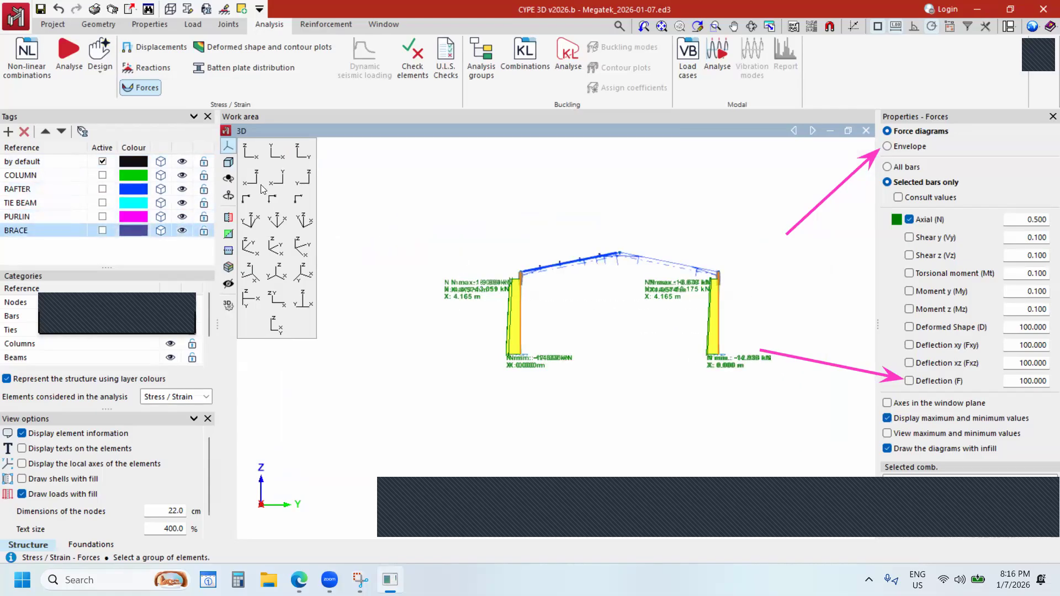
left_click(276, 245)
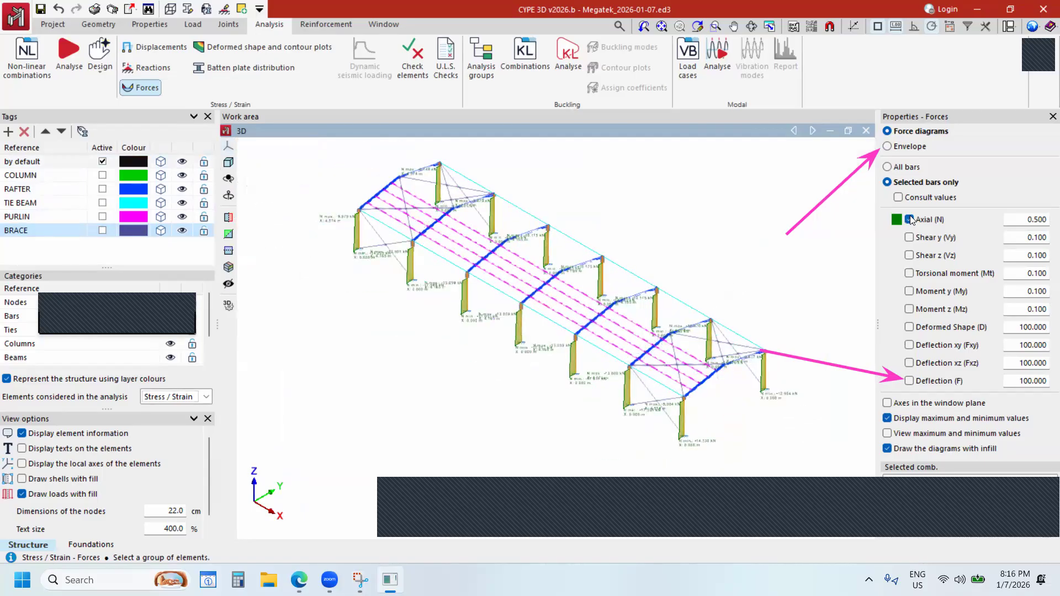
Replace the columns' axial force diagrams with their bending moment y (My) diagrams.
scroll(606, 327, "up", 3)
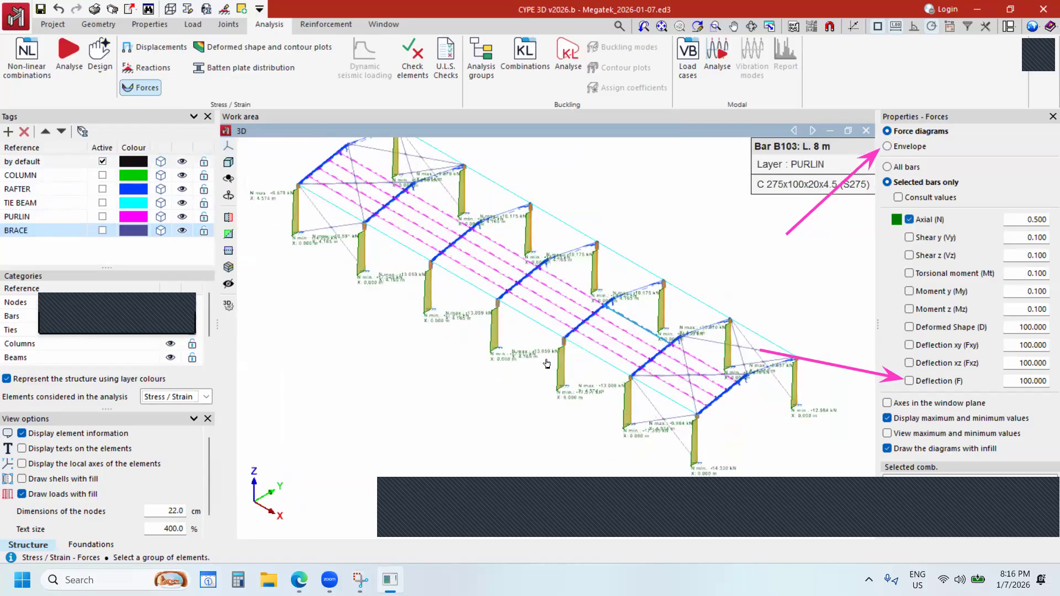
scroll(648, 292, "down", 2)
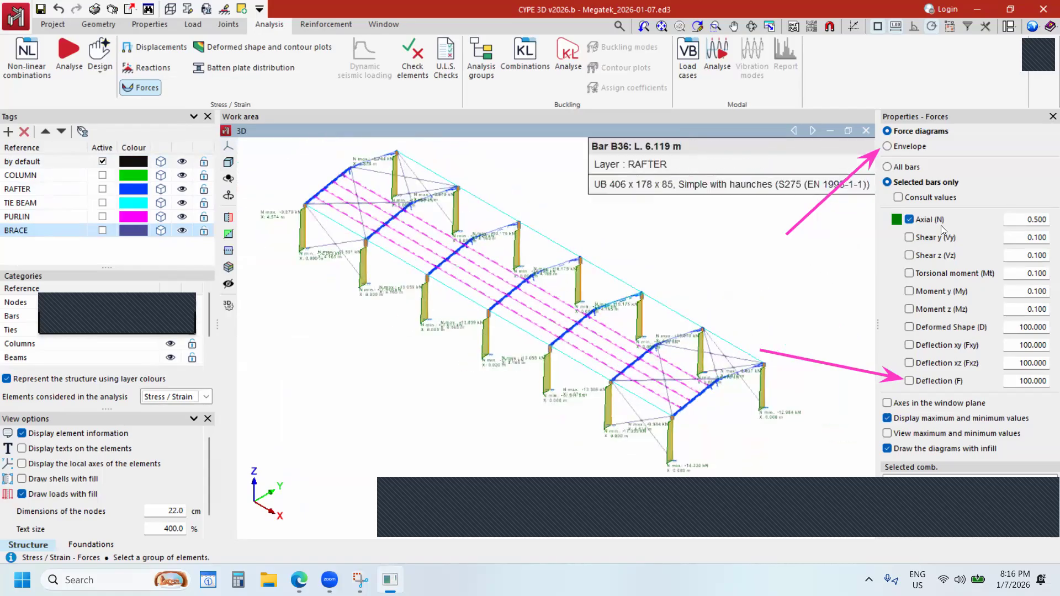
left_click(909, 219)
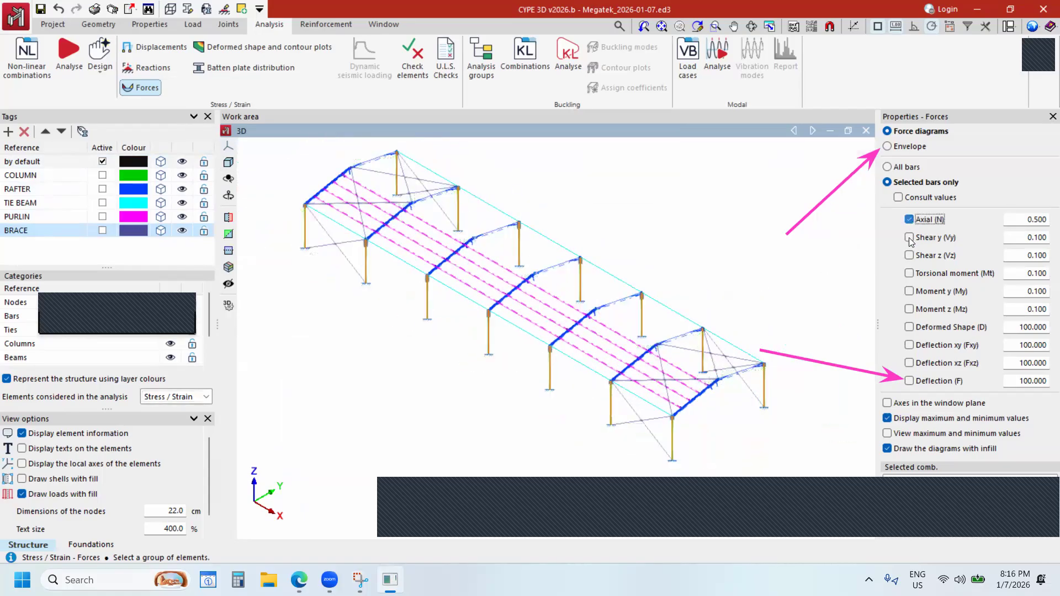
left_click(909, 293)
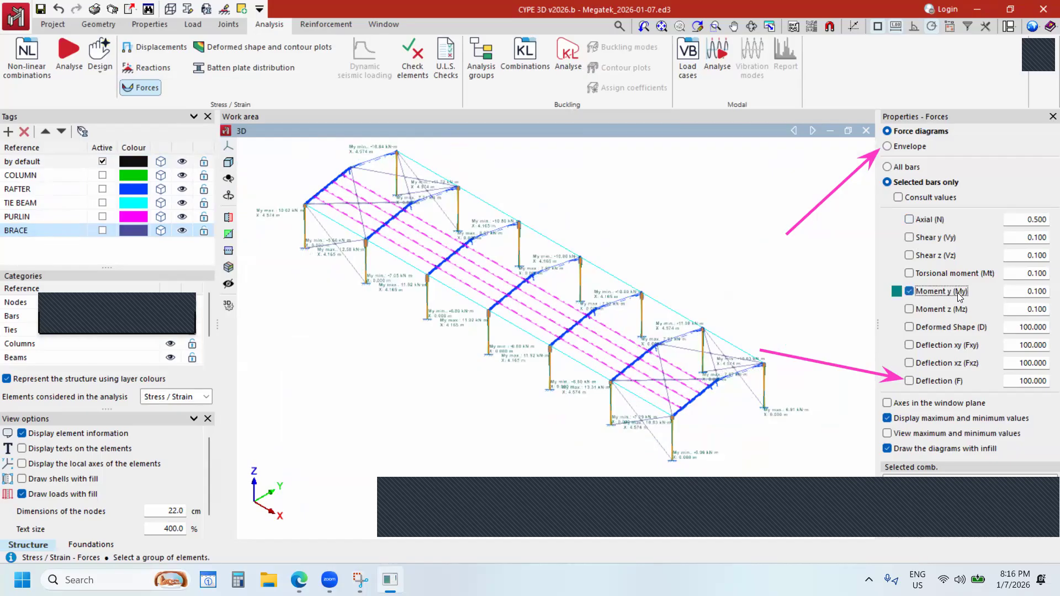
Show the warehouse in the YZ end elevation and deselect the columns to clear their My diagrams.
left_click(228, 146)
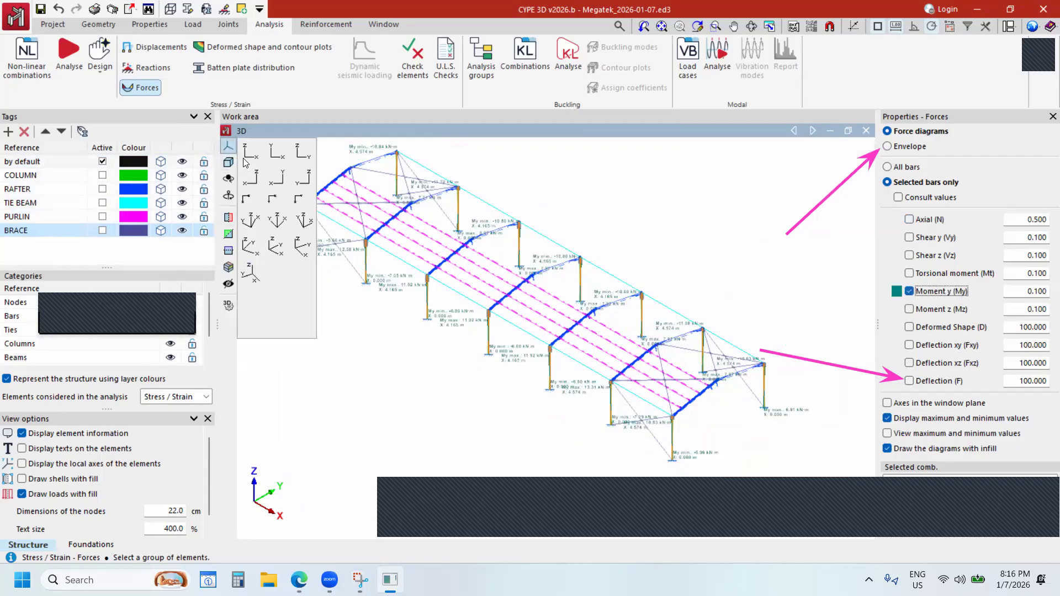
left_click(306, 158)
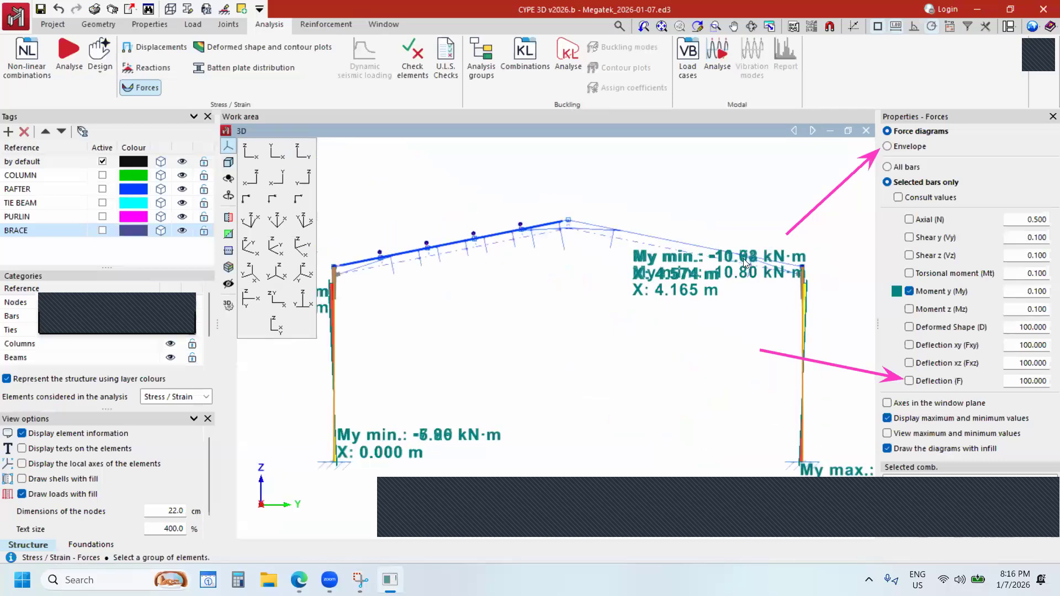
scroll(638, 273, "down", 2)
left_click_drag(741, 218, 466, 405)
scroll(689, 240, "up", 4)
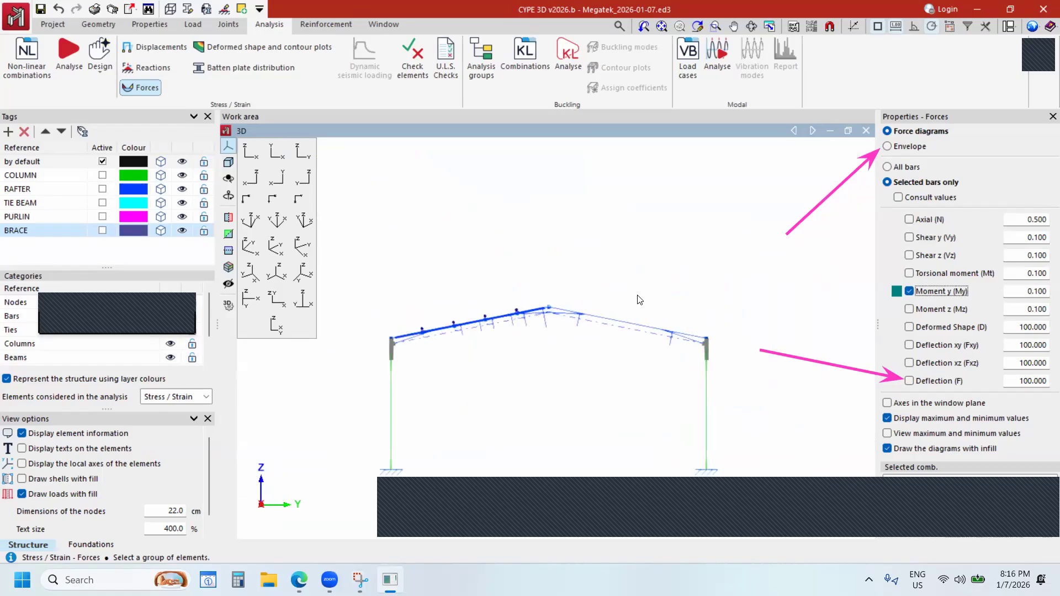
Select the rafters on the higher-Y roof slope to plot their My diagrams and view them in 3D.
left_click(619, 331)
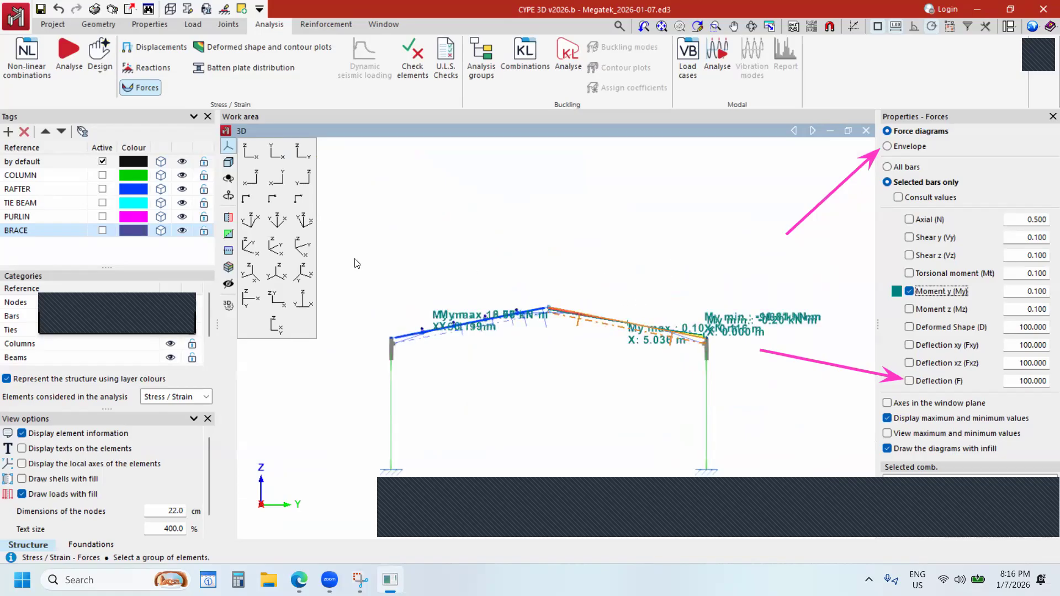
middle_click_drag(699, 378, 629, 255, "shift")
scroll(629, 256, "down", 2)
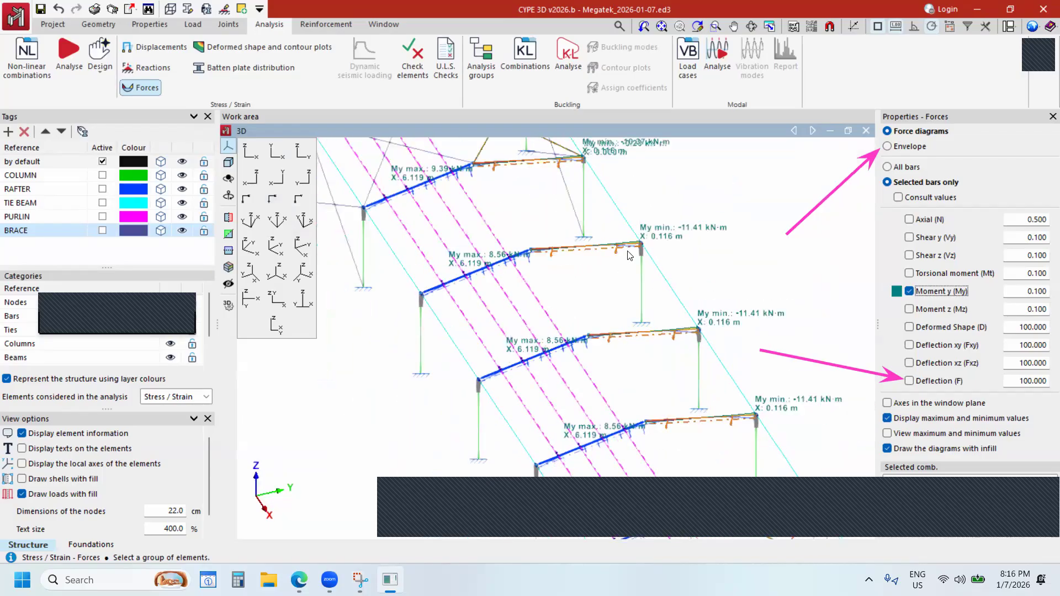
Set the Moment y (My) diagram scale to 0.600 and inspect the rafter diagrams along the warehouse.
scroll(628, 256, "down", 2)
scroll(619, 298, "down", 3)
scroll(619, 298, "up", 4)
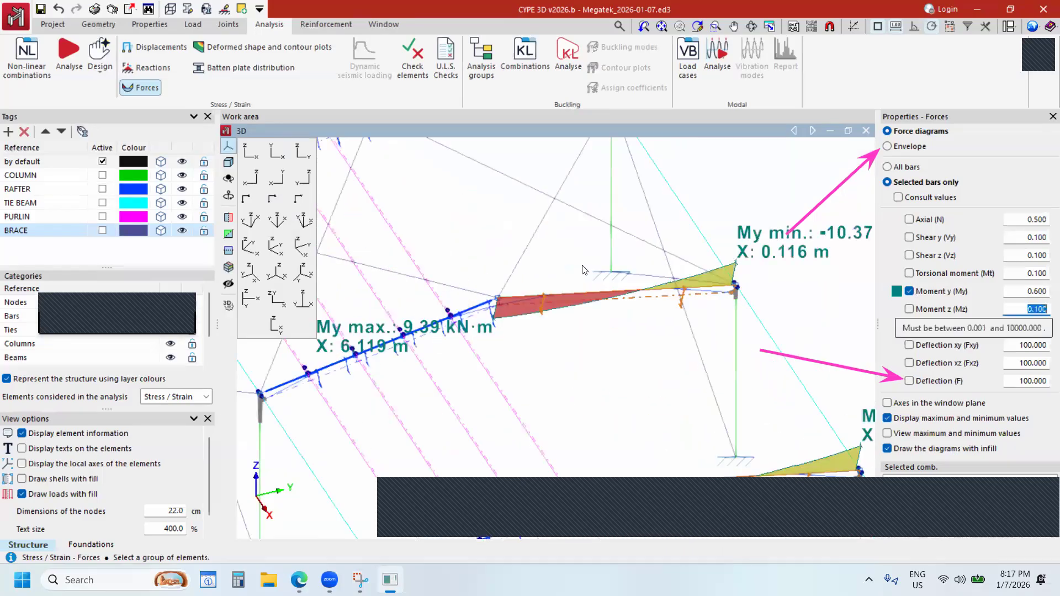
scroll(581, 265, "down", 3)
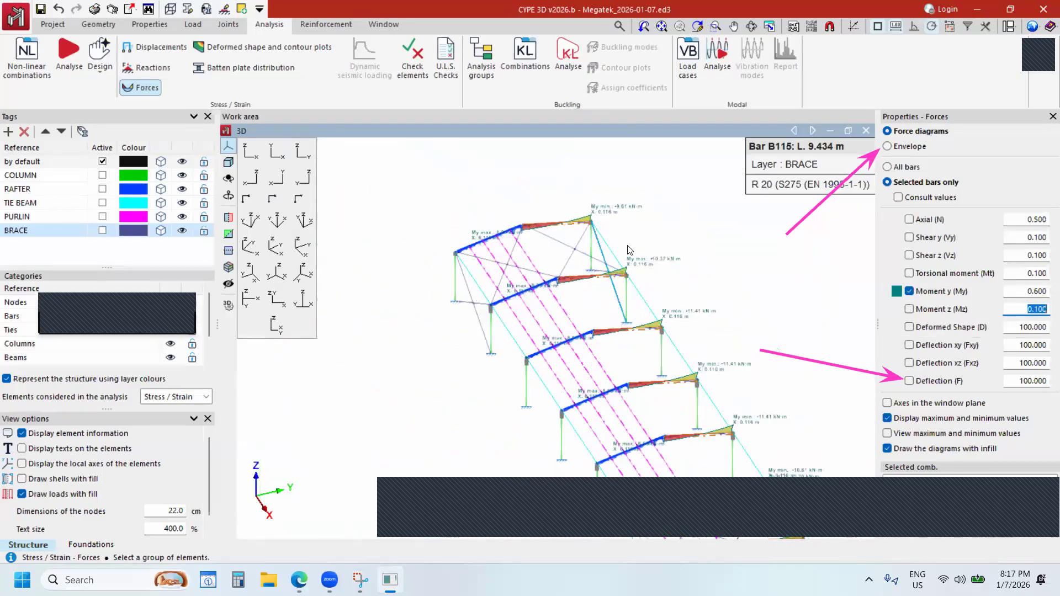
scroll(628, 298, "up", 2)
scroll(628, 298, "down", 4)
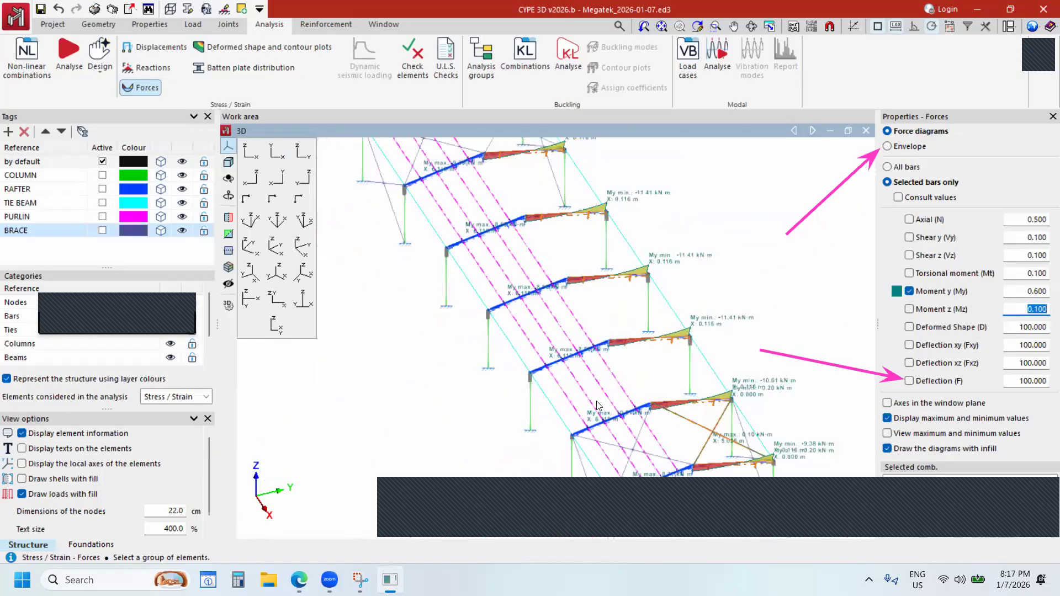
middle_click_drag(743, 324, 456, 323)
Set the text size of the 3D view to 600%.
left_click_drag(162, 528, 229, 531)
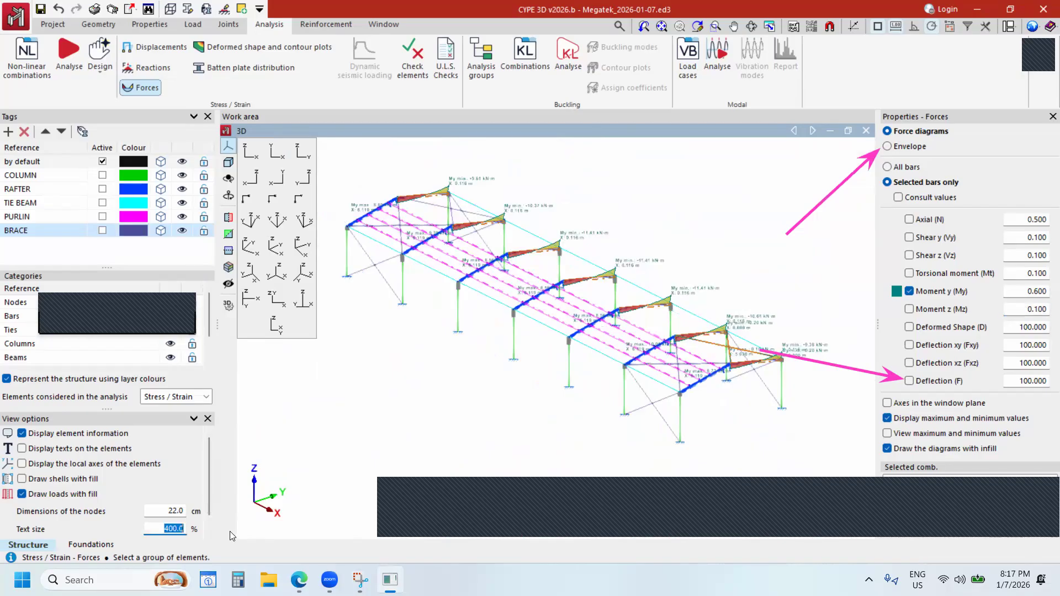
type("600")
key("Return")
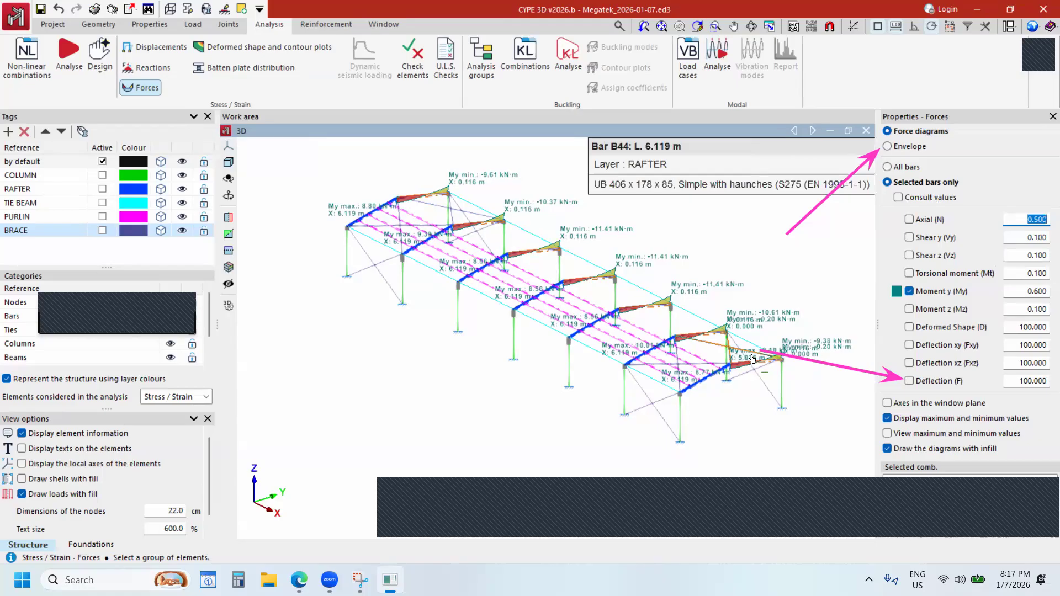
Deselect the plotted rafters of the four frames after the rear one and of the front end frame.
left_click_drag(657, 198, 454, 295)
left_click_drag(698, 244, 603, 317)
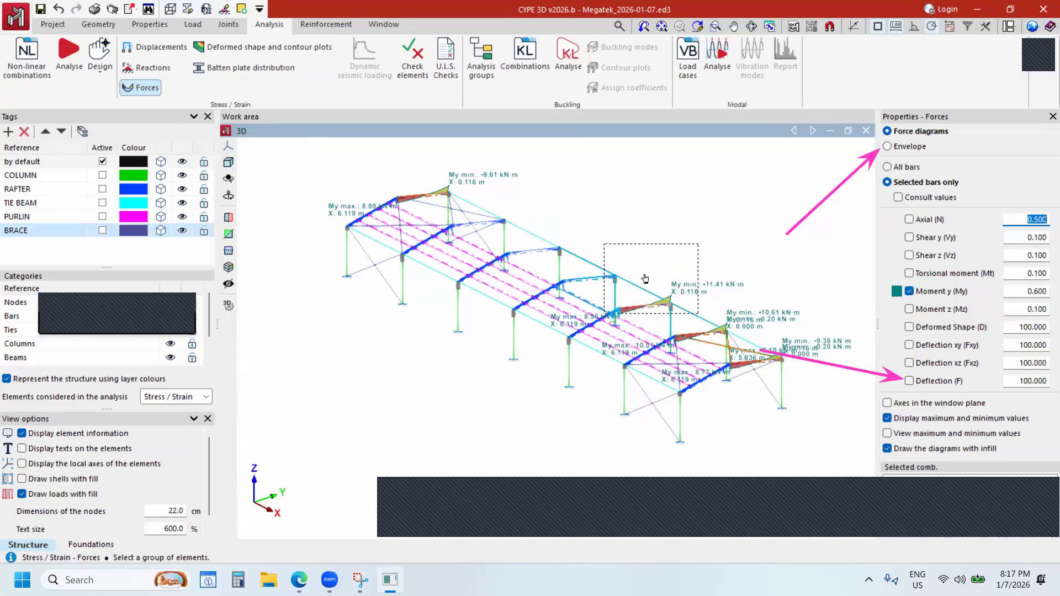
left_click_drag(744, 289, 701, 324)
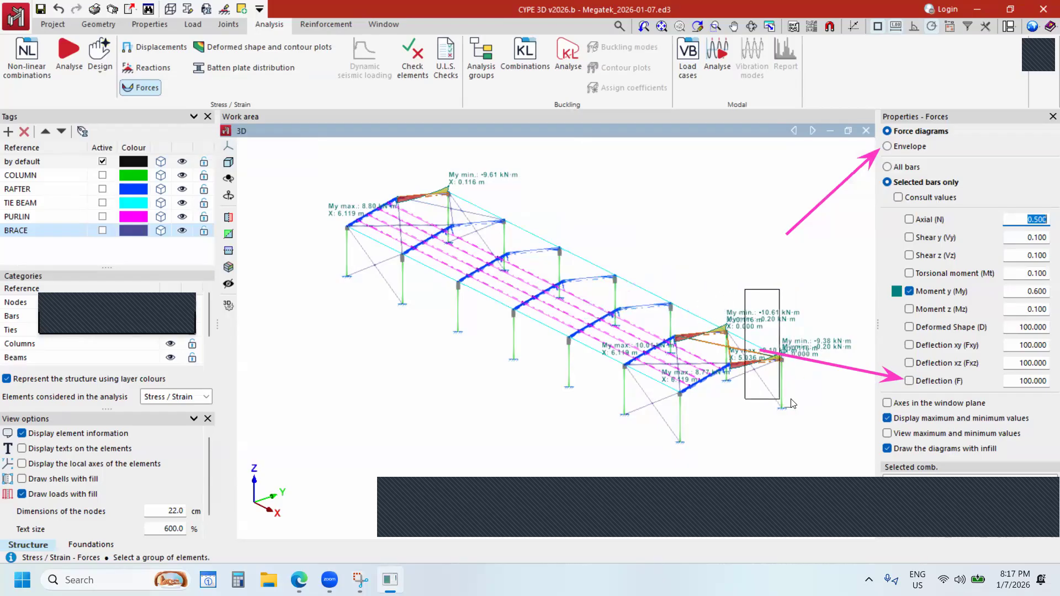
left_click_drag(806, 333, 733, 393)
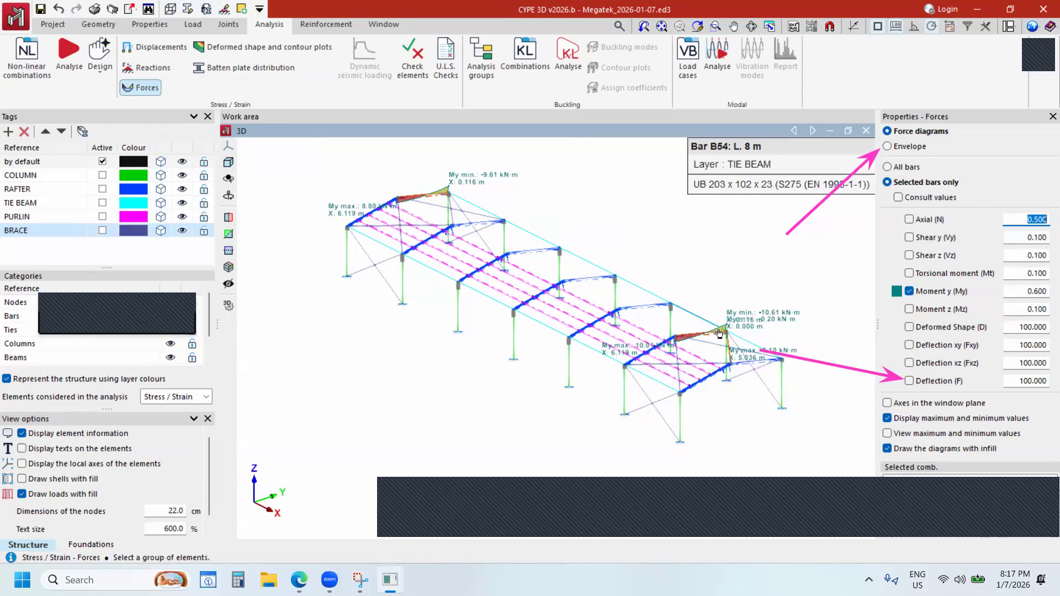
Examine the My diagram and extreme values of the selected rafter in the frame next to the front end.
scroll(711, 319, "up", 4)
scroll(674, 360, "up", 3)
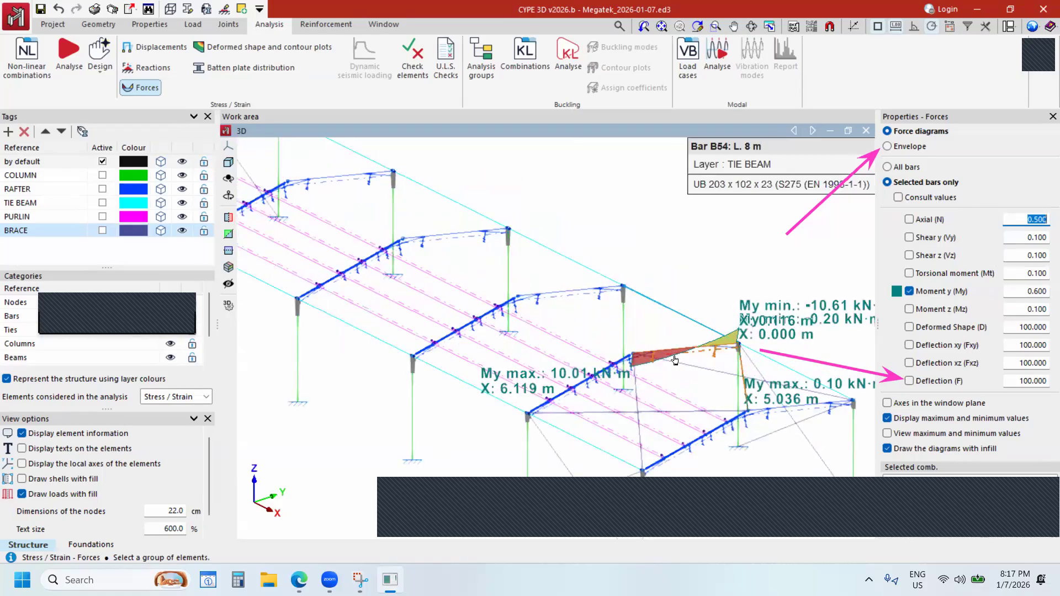
scroll(598, 344, "down", 3)
scroll(689, 376, "up", 4)
scroll(561, 235, "down", 4)
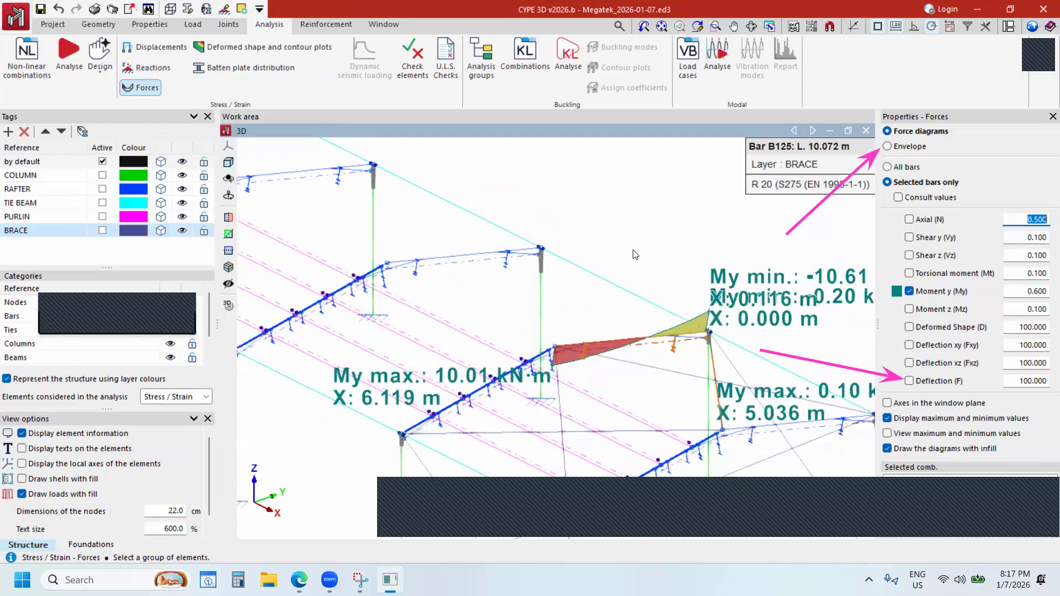
scroll(496, 331, "down", 2)
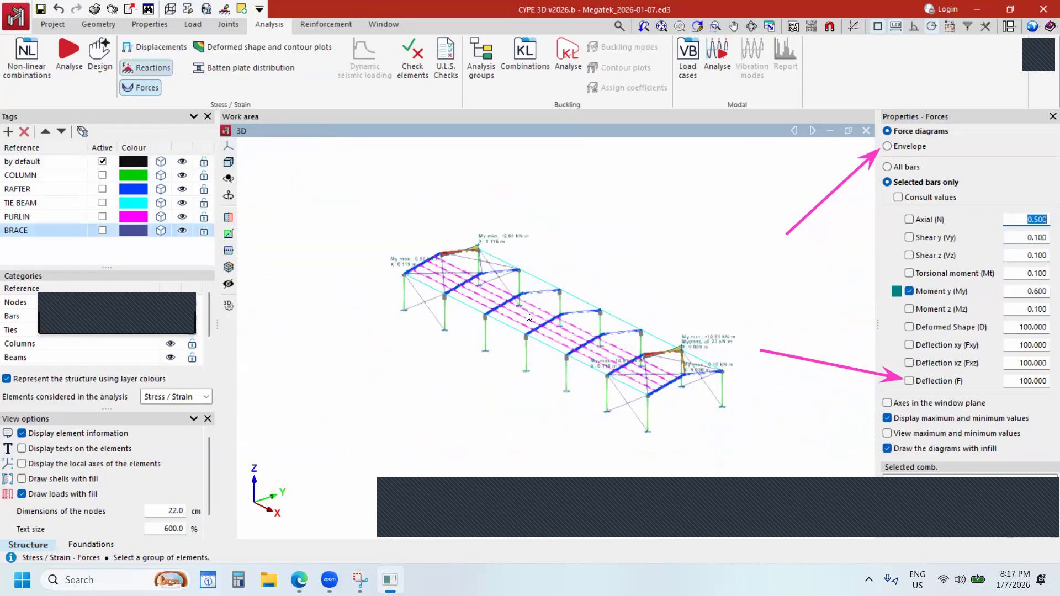
Open the reactions results for a simple loadcase and choose W+y.
left_click(146, 68)
left_click(946, 195)
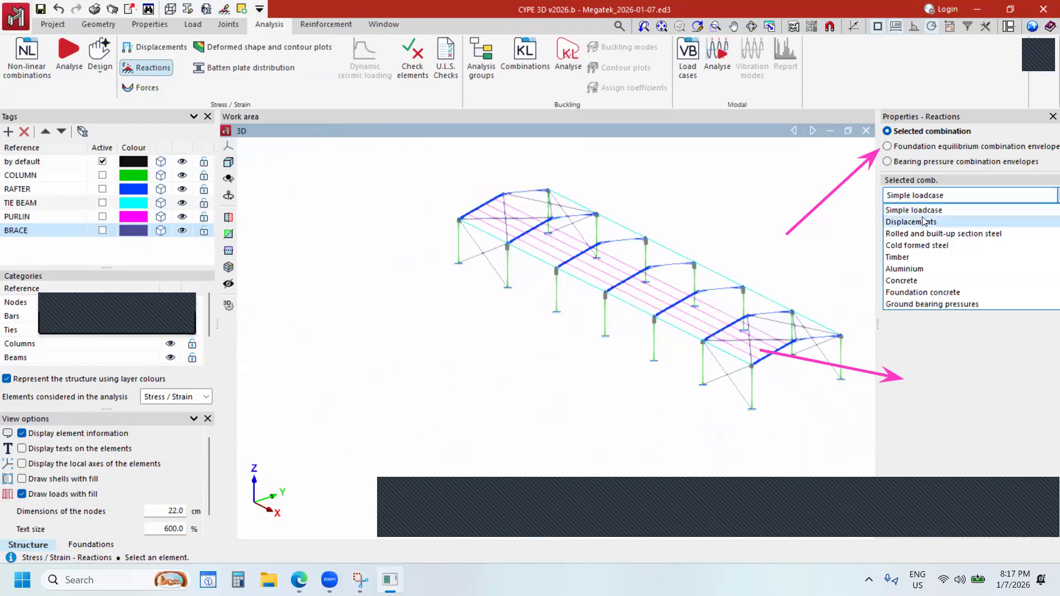
left_click(919, 211)
left_click(925, 221)
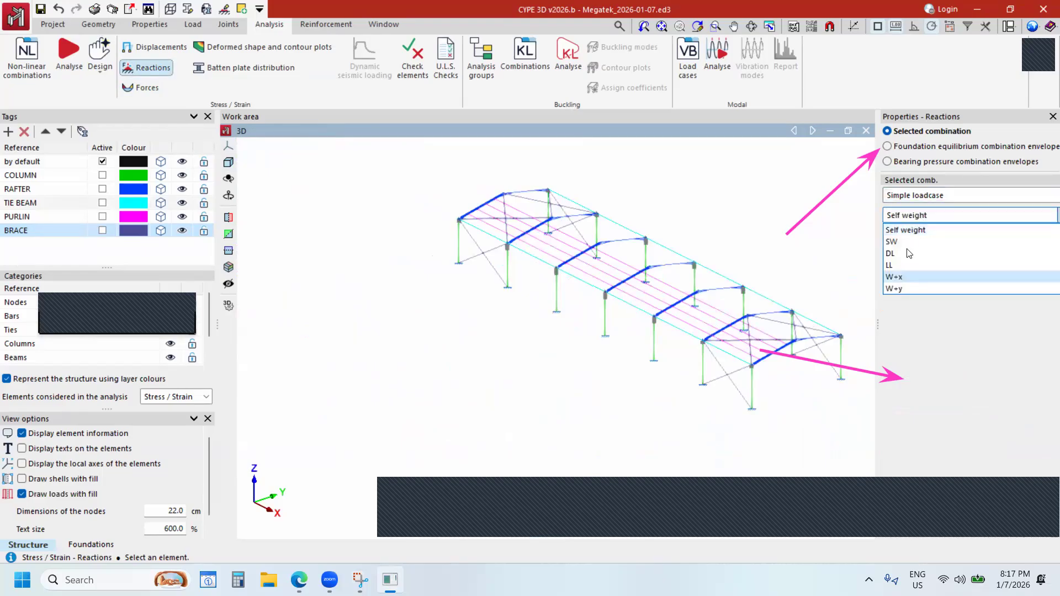
left_click(919, 196)
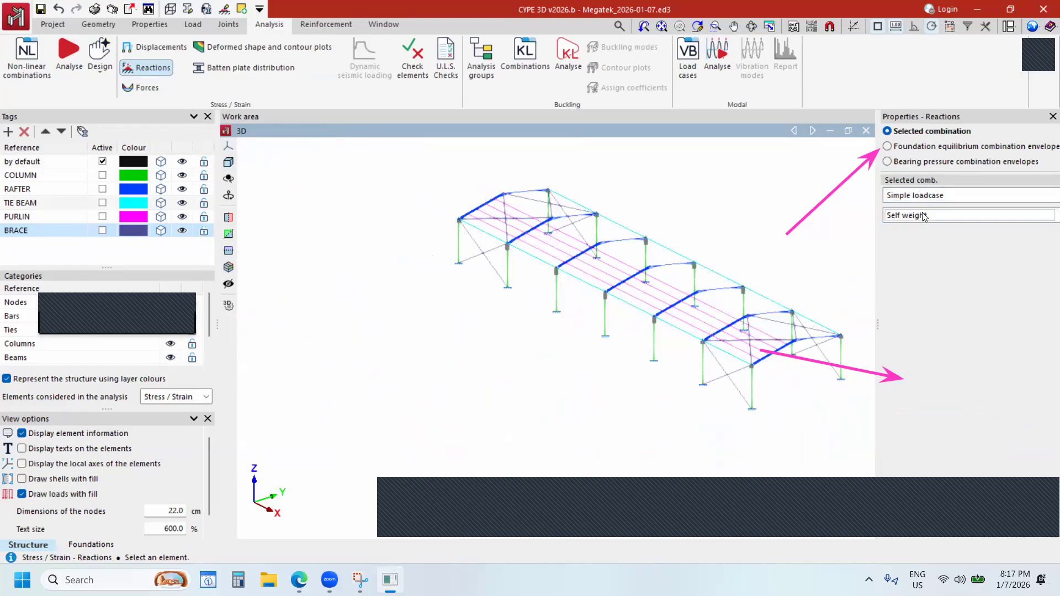
left_click(904, 289)
Display the support reactions at the three column bases at X = 24, 16 and 8 m on the Y = 0 side.
left_click(606, 341)
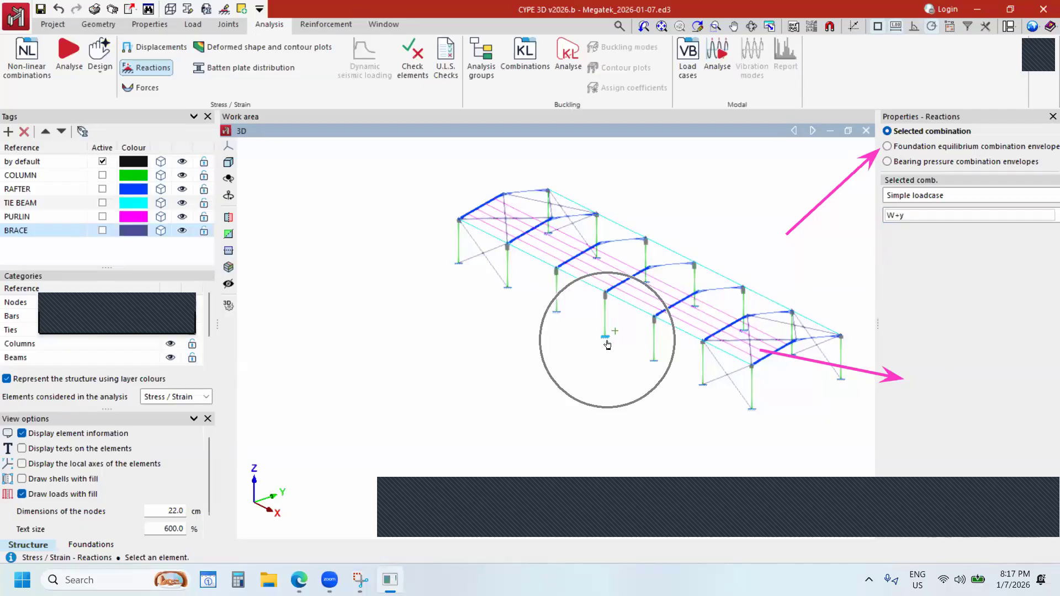
left_click(556, 312)
left_click(510, 292)
scroll(607, 331, "up", 4)
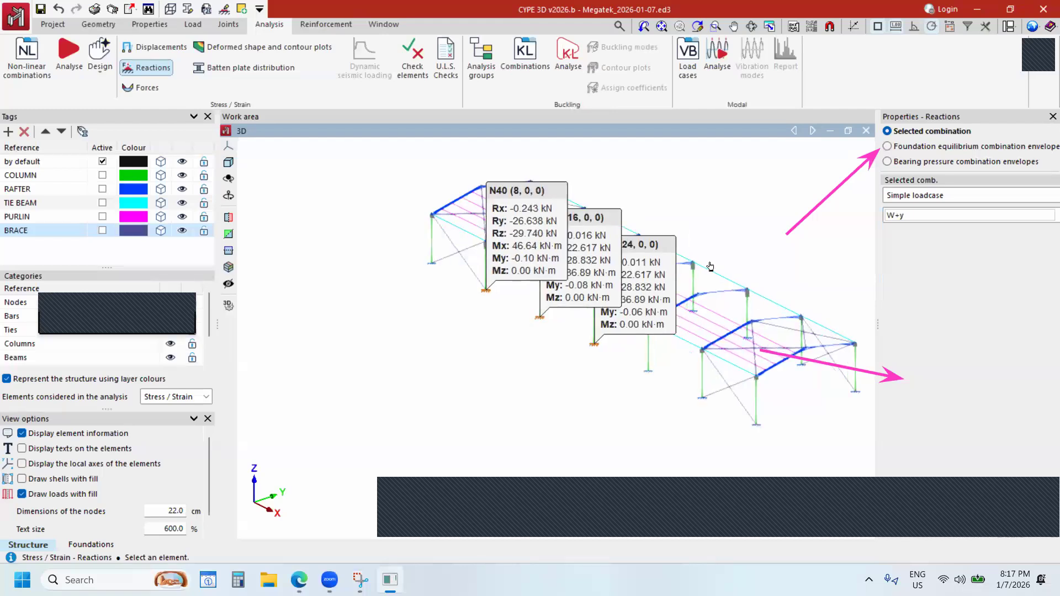
scroll(623, 333, "up", 1)
middle_click_drag(626, 329, 629, 356)
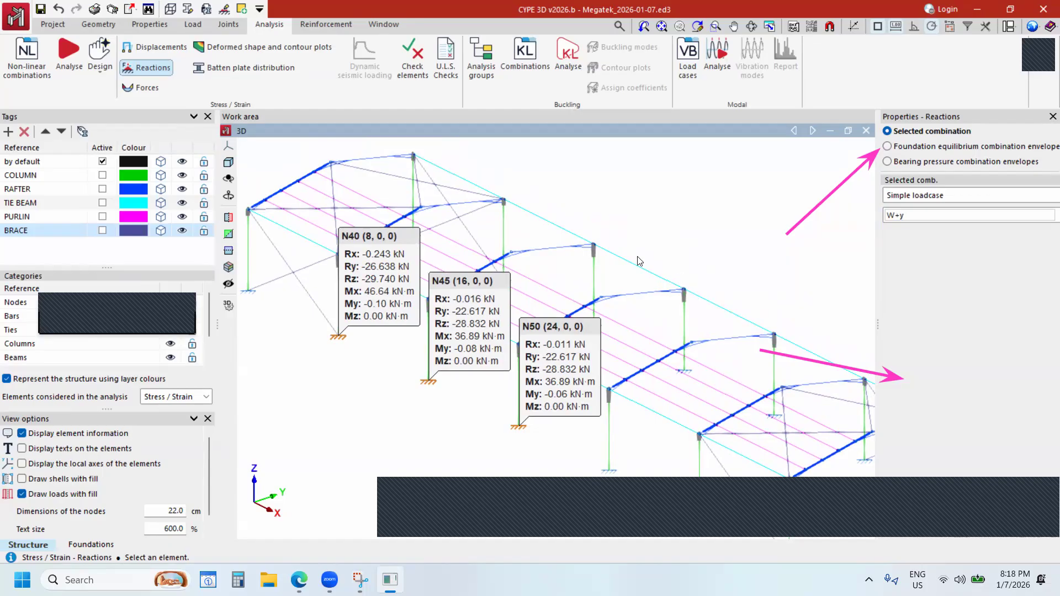
Show the base reactions for the Displacements combination SW+SW+DL+LL+W+y.
left_click(948, 195)
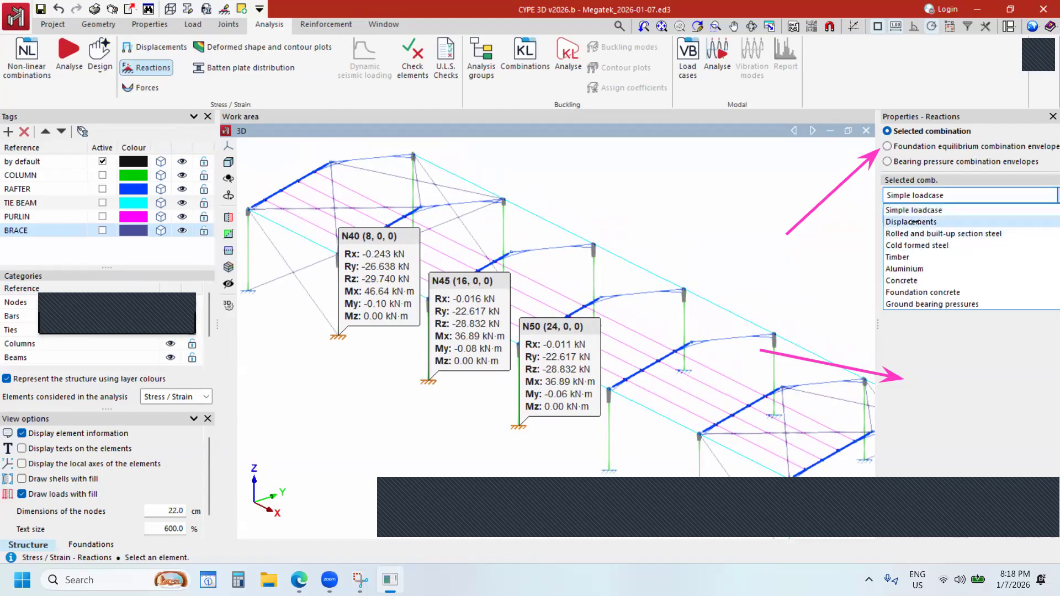
left_click(916, 223)
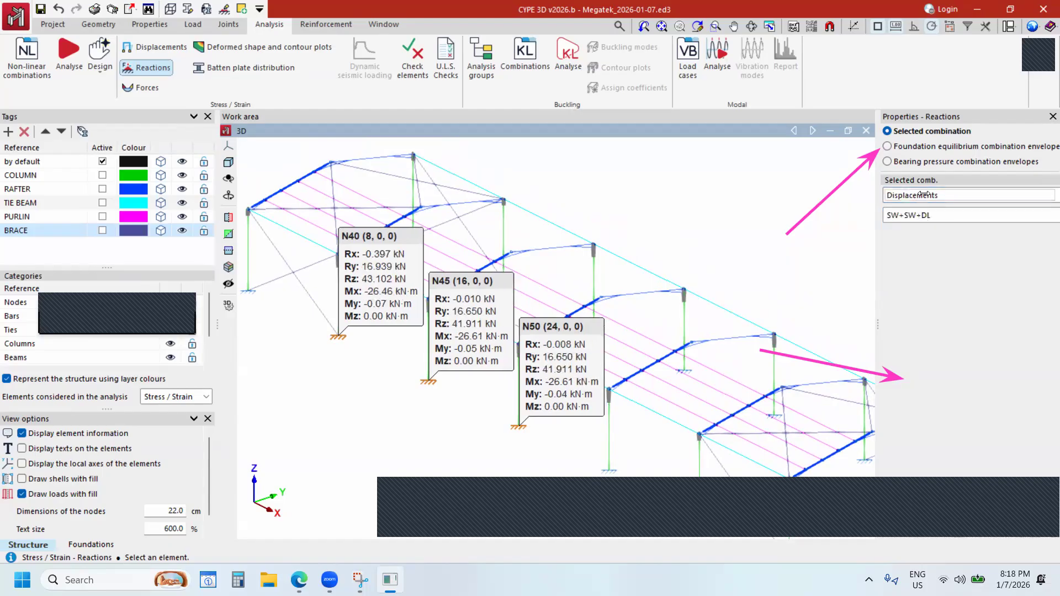
left_click(920, 195)
left_click(917, 210)
left_click(914, 217)
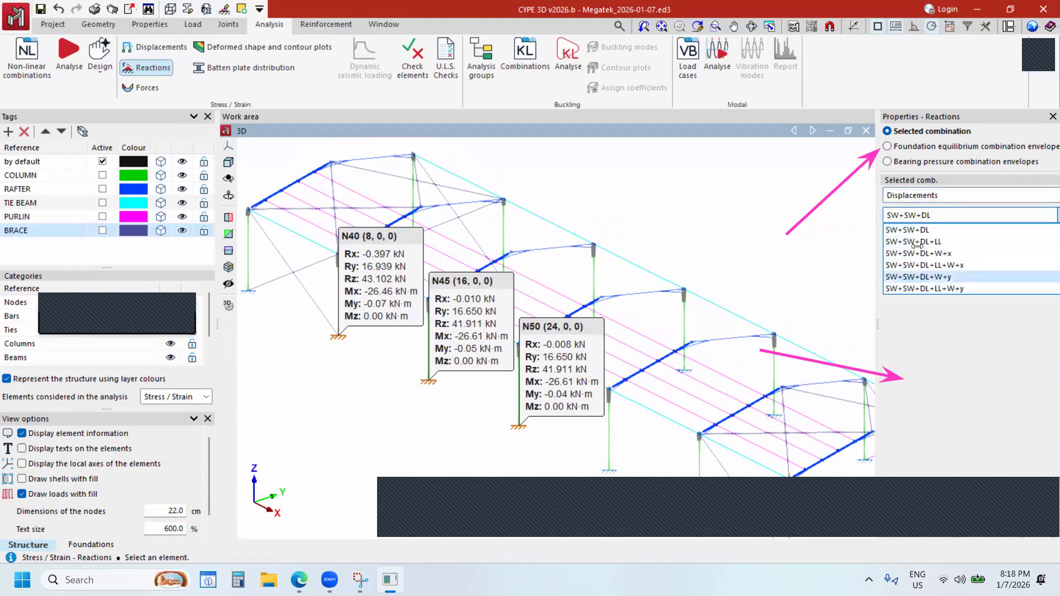
left_click(924, 288)
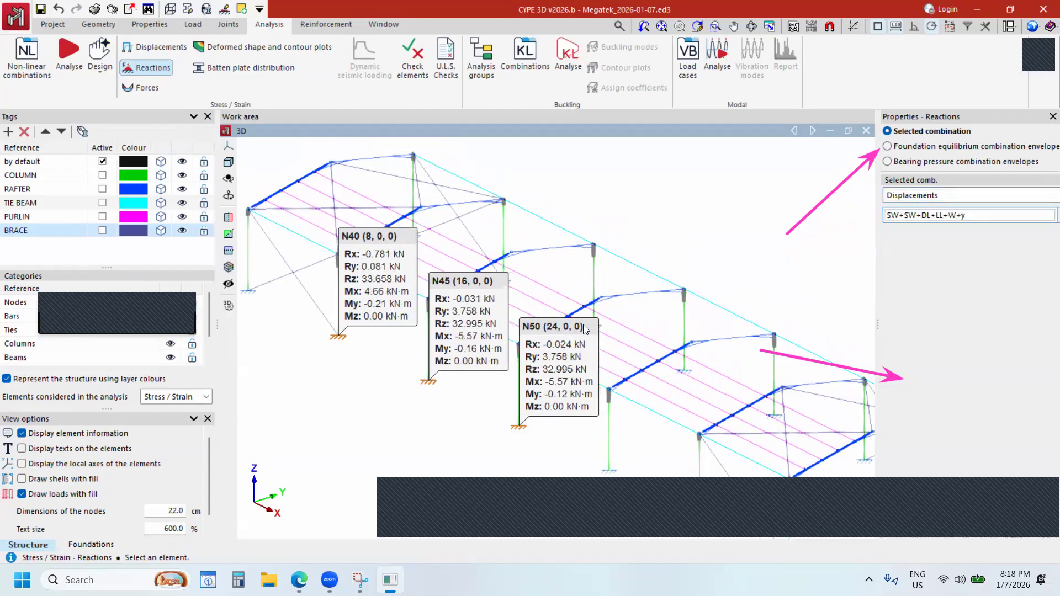
Switch the reactions to the Rolled and built-up section steel combinations and widen the properties area to read their full names.
left_click(896, 196)
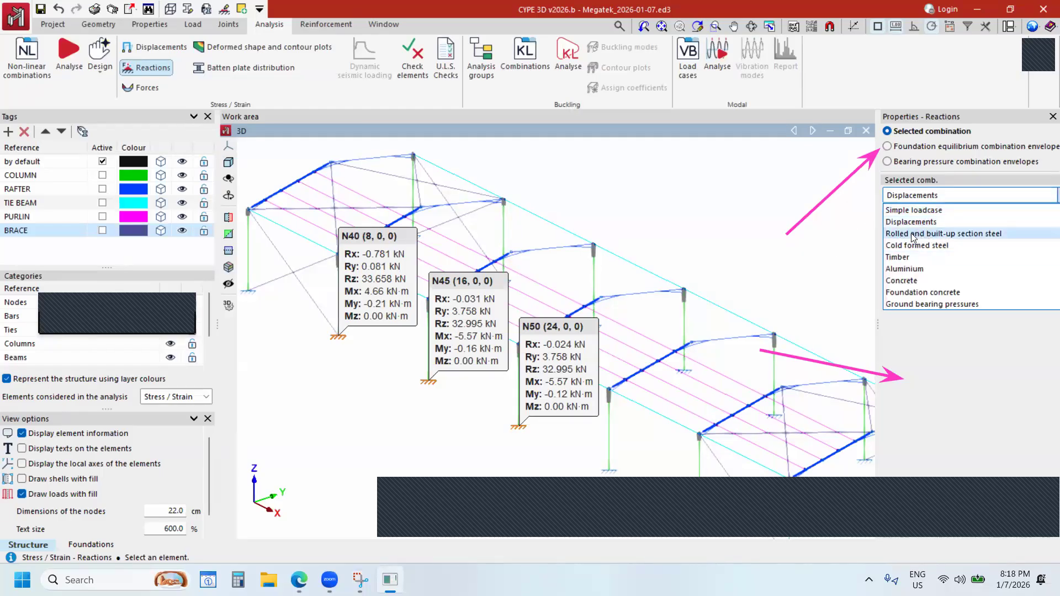
left_click(947, 234)
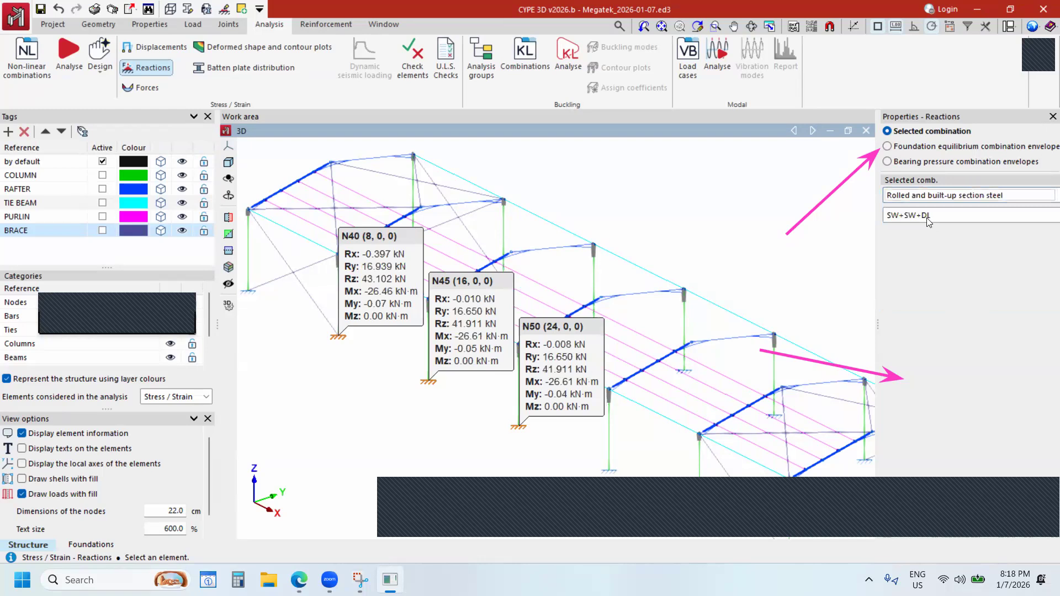
left_click(930, 216)
scroll(912, 276, "down", 7)
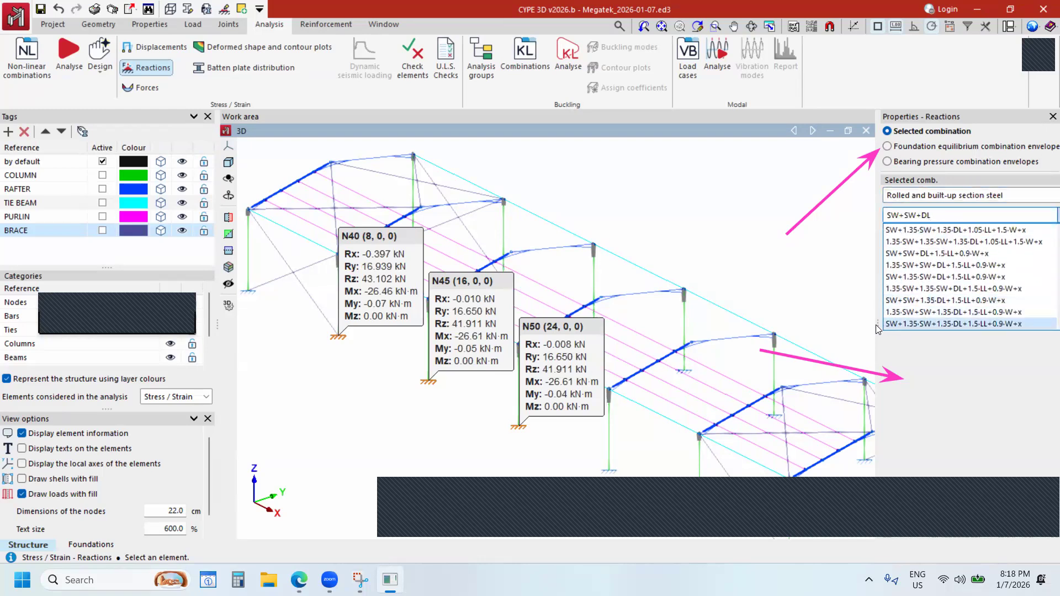
left_click(889, 344)
left_click_drag(878, 323, 825, 314)
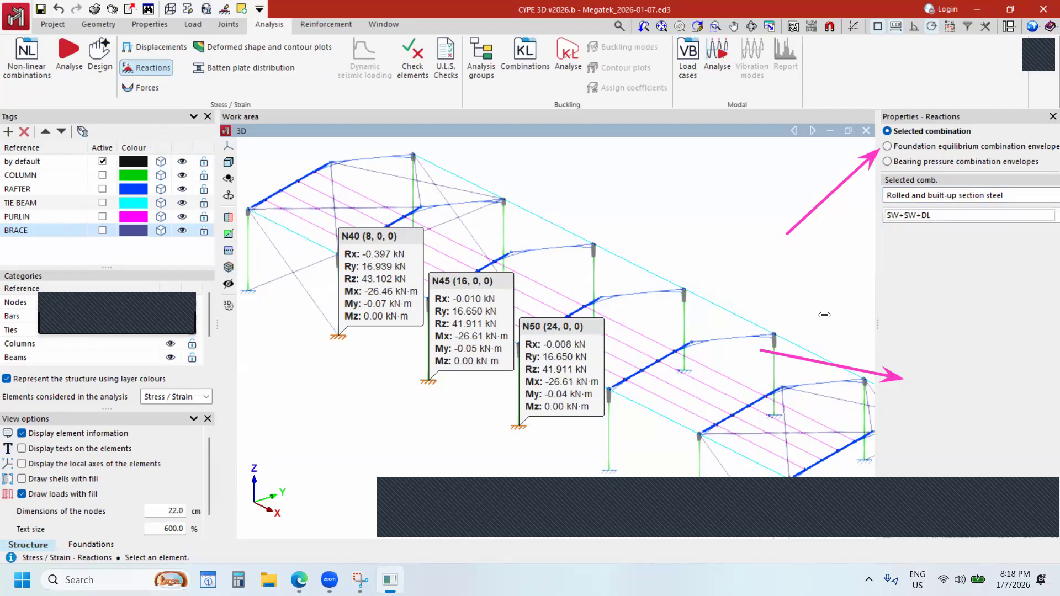
Browse the steel combinations and show the base reactions for 1.35·SW+1.35·SW+1.35·DL+1.5·LL+0.9·W+y.
left_click(974, 214)
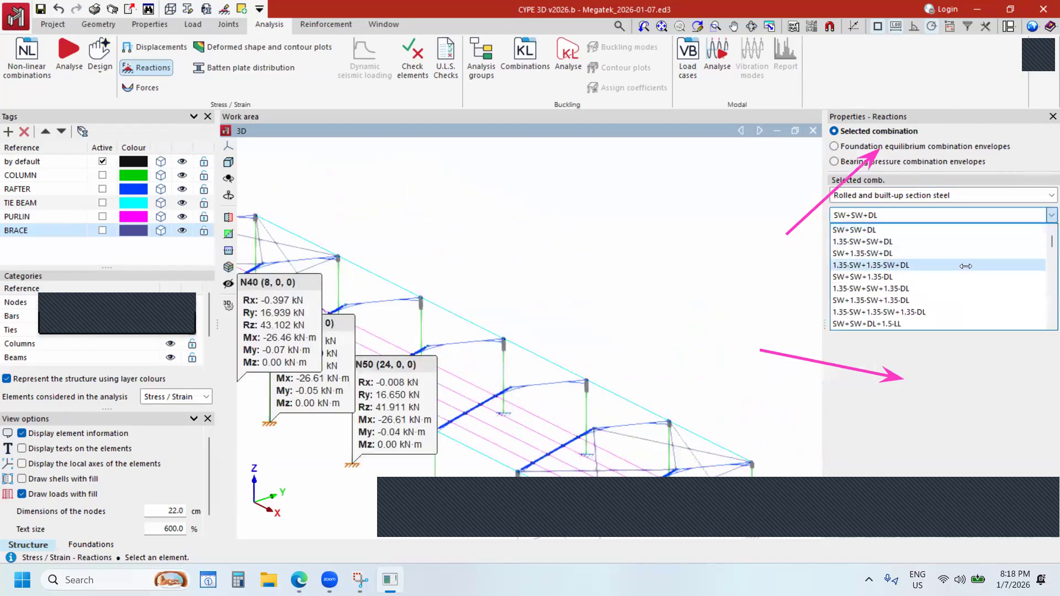
scroll(967, 271, "down", 15)
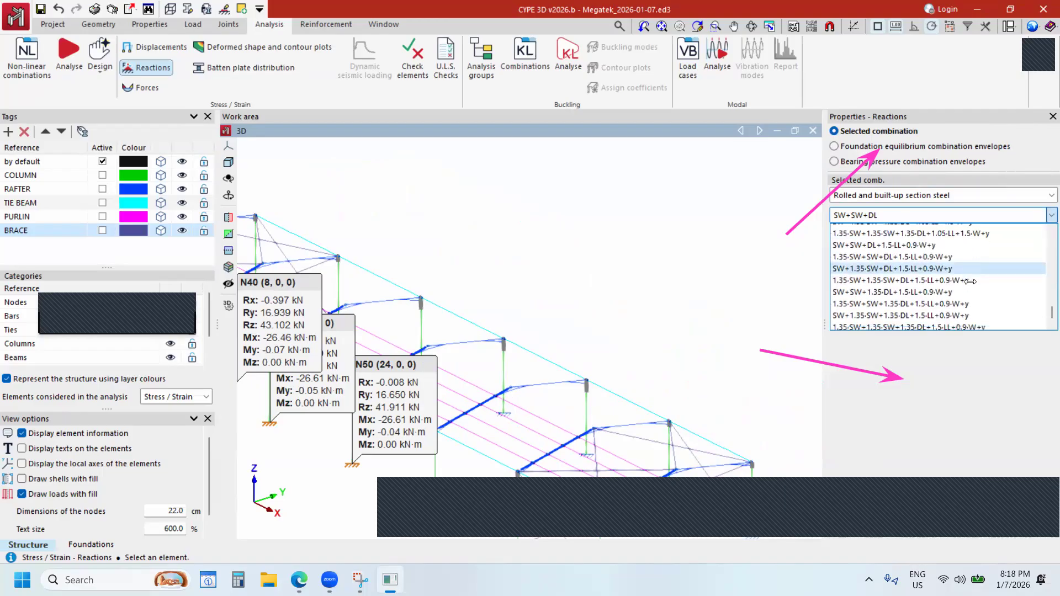
scroll(972, 302, "up", 15)
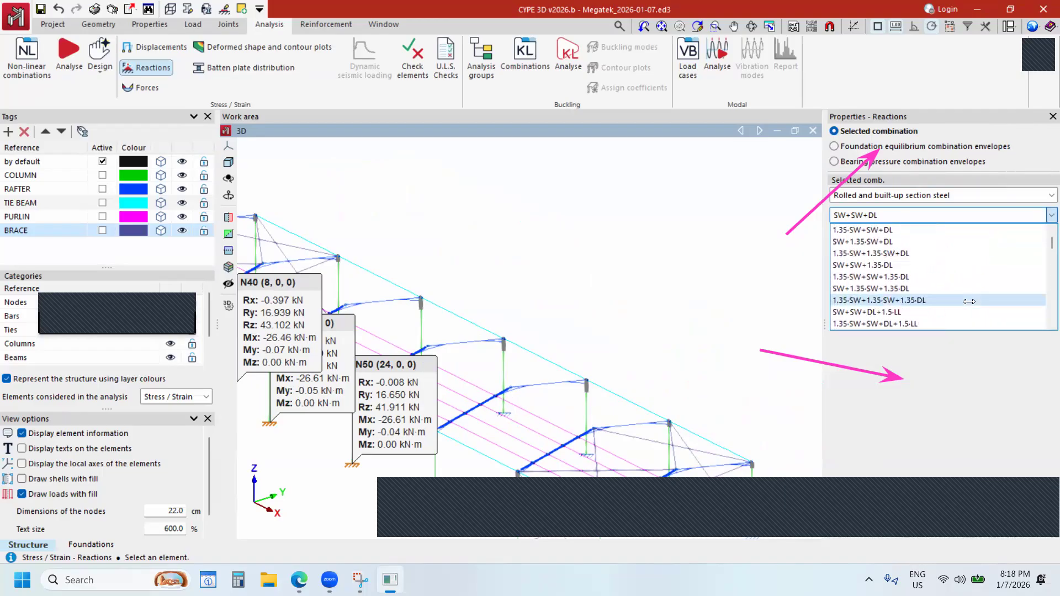
scroll(966, 297, "down", 15)
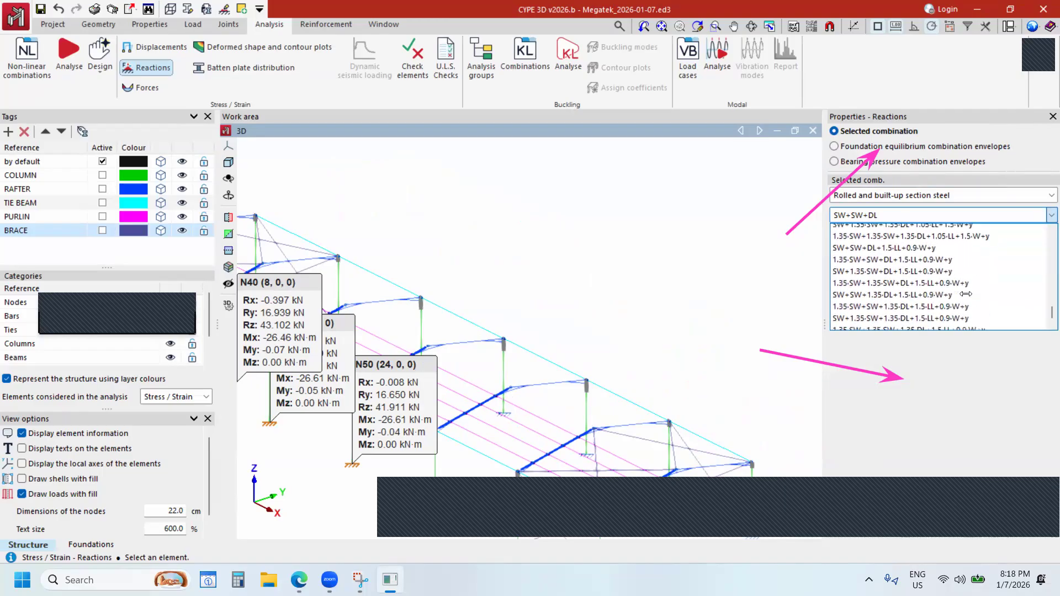
left_click(957, 324)
scroll(698, 277, "down", 6)
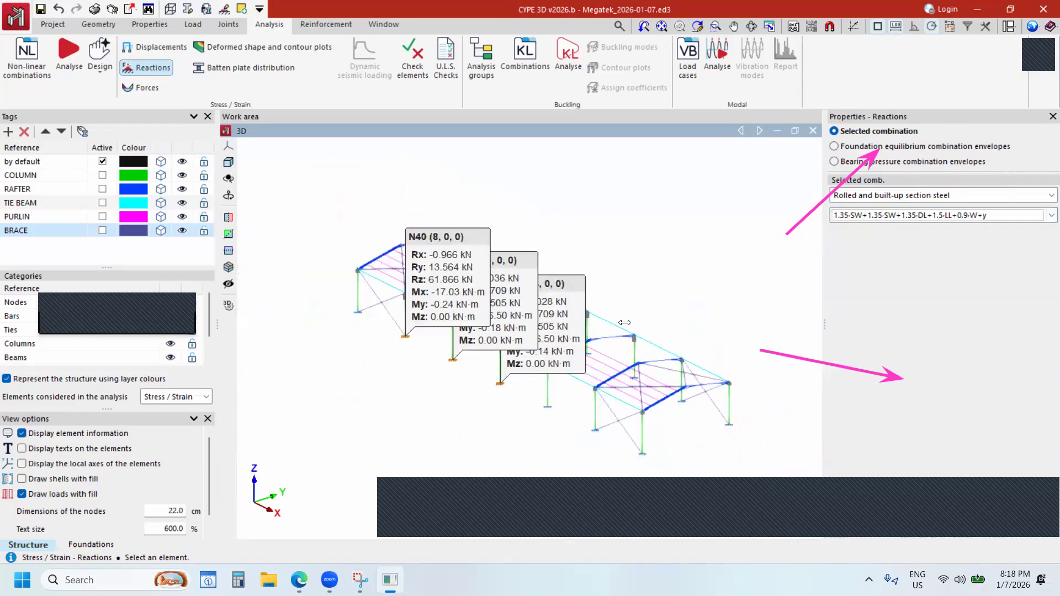
Show the My diagram of the Y = 0 column at X = 24 m for steel combination 1.35·SW+SW+DL+1.5·LL+0.9·W+x.
scroll(458, 382, "up", 2)
scroll(447, 381, "up", 3)
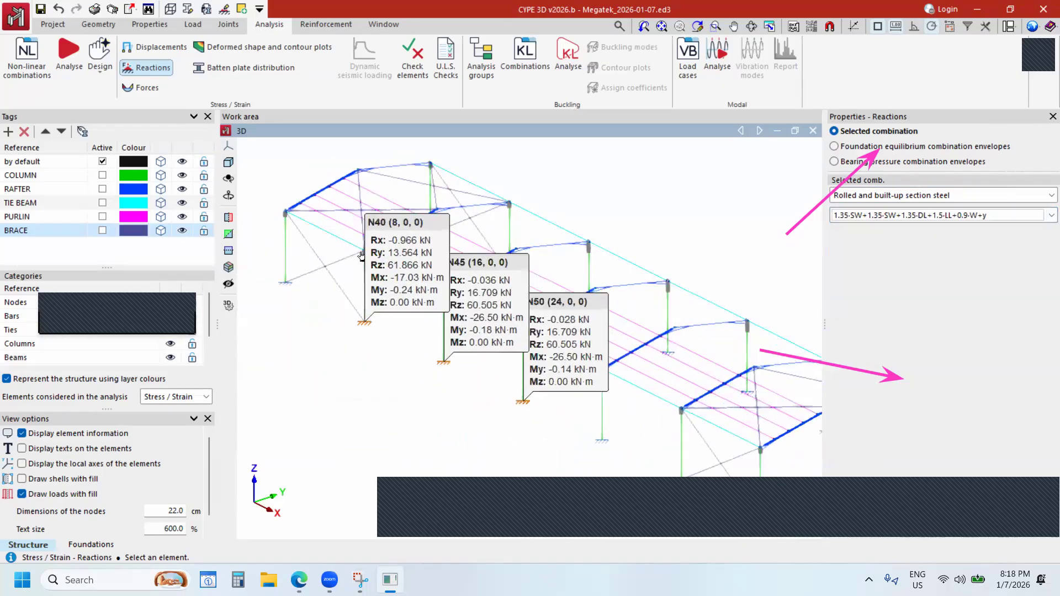
left_click(143, 87)
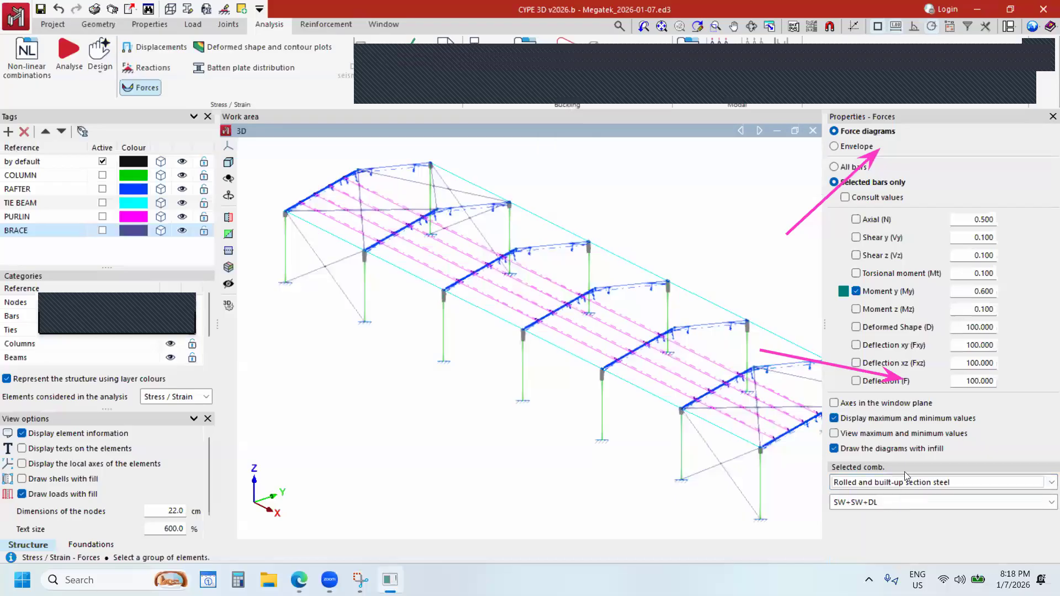
left_click(883, 502)
scroll(913, 440, "down", 5)
left_click(891, 463)
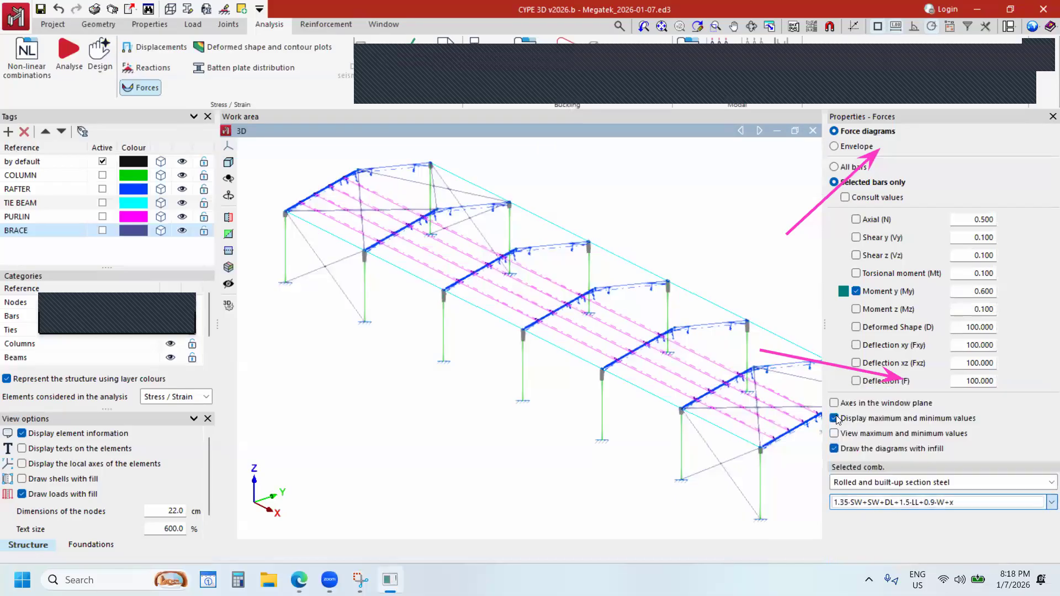
left_click(529, 393)
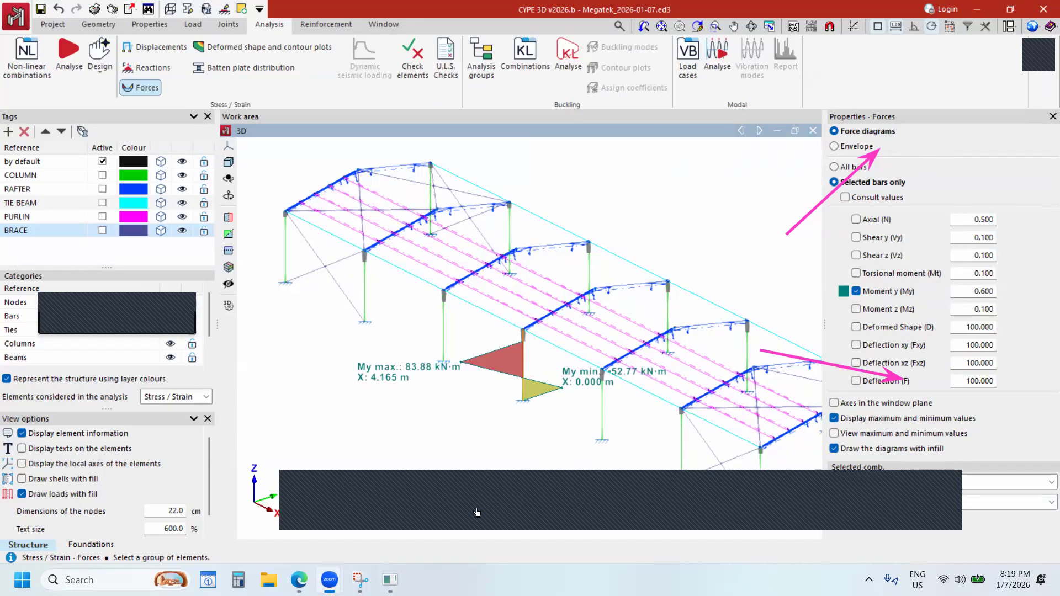
scroll(532, 297, "down", 2)
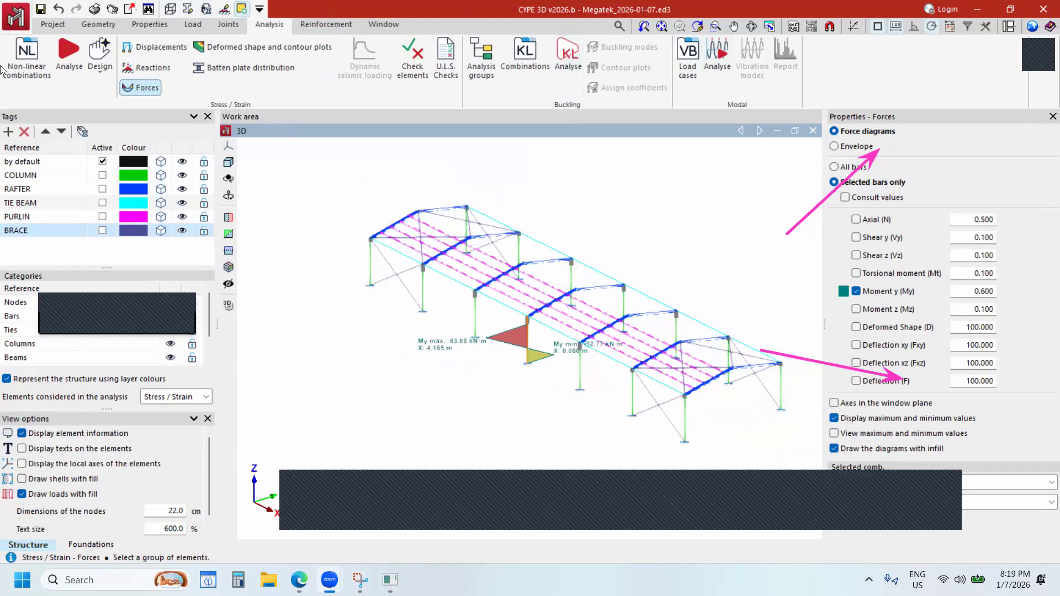
Start a project report, accepting the incidents notice, and limit its chapters to the bars' Quantities summary.
left_click(16, 17)
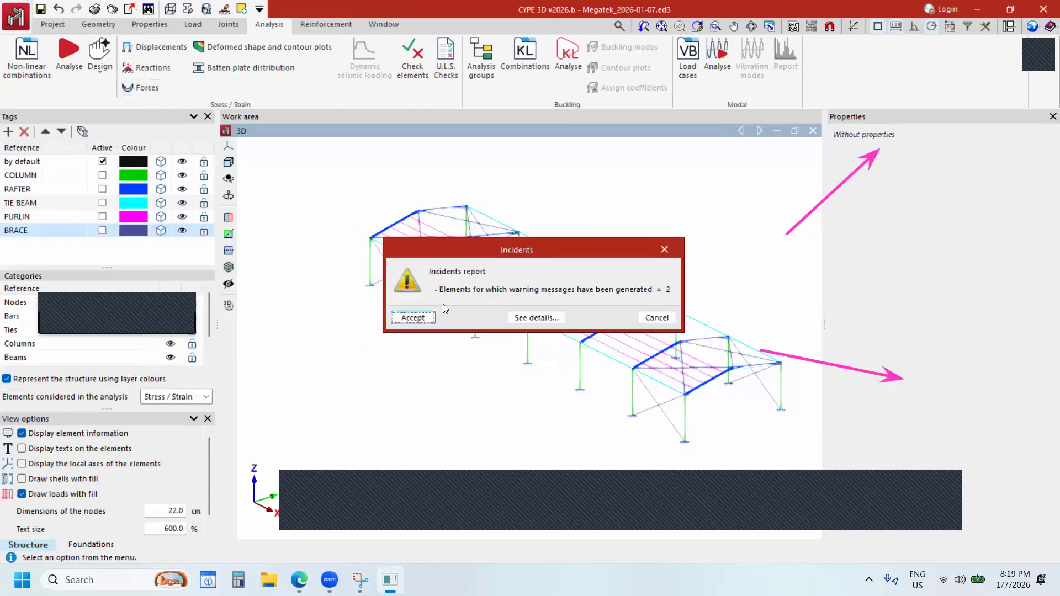
left_click(430, 321)
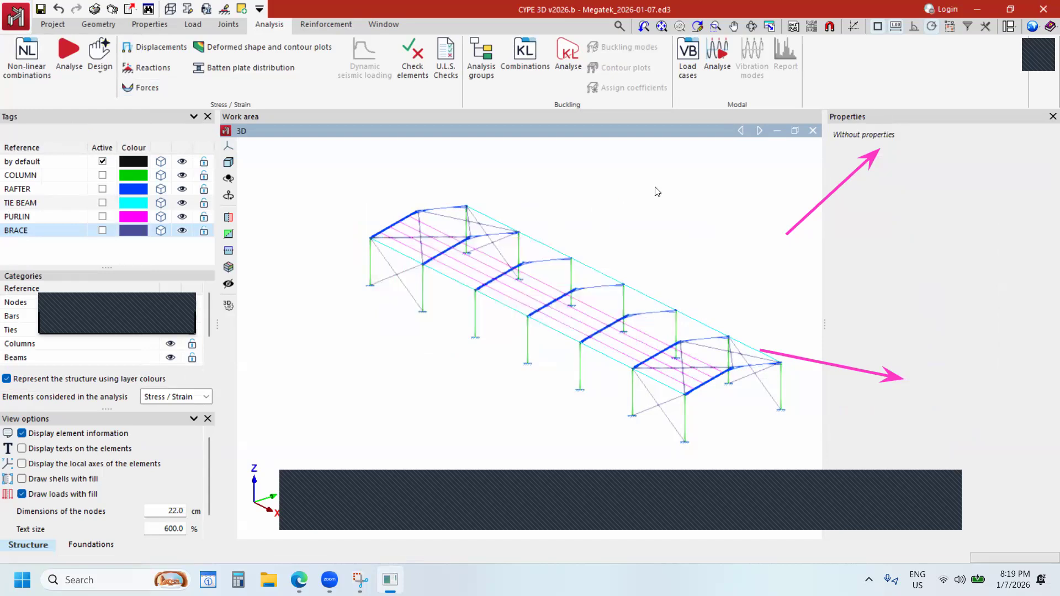
left_click_drag(600, 76, 754, 66)
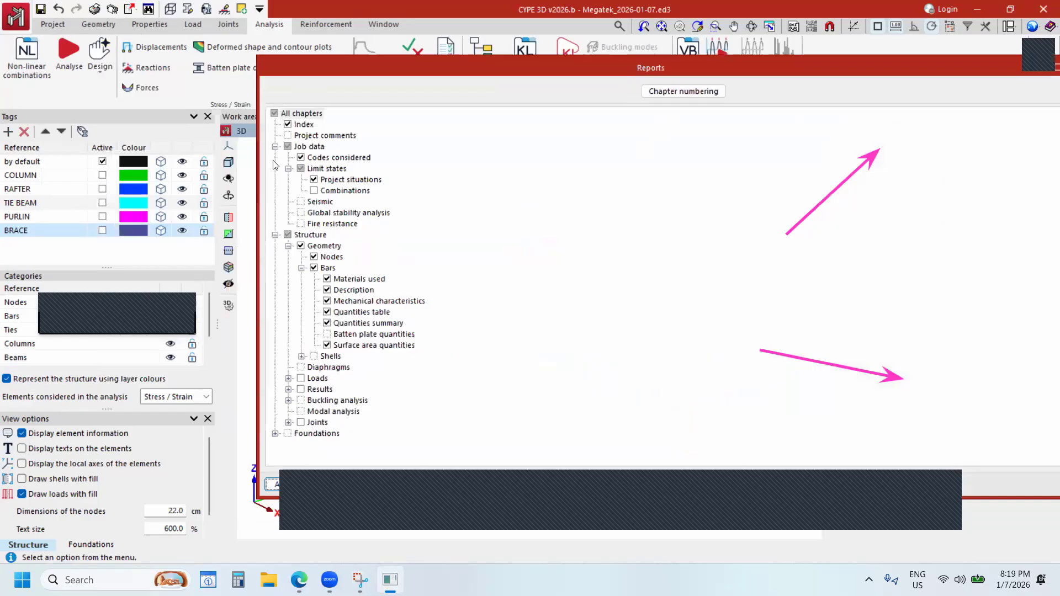
left_click(295, 226)
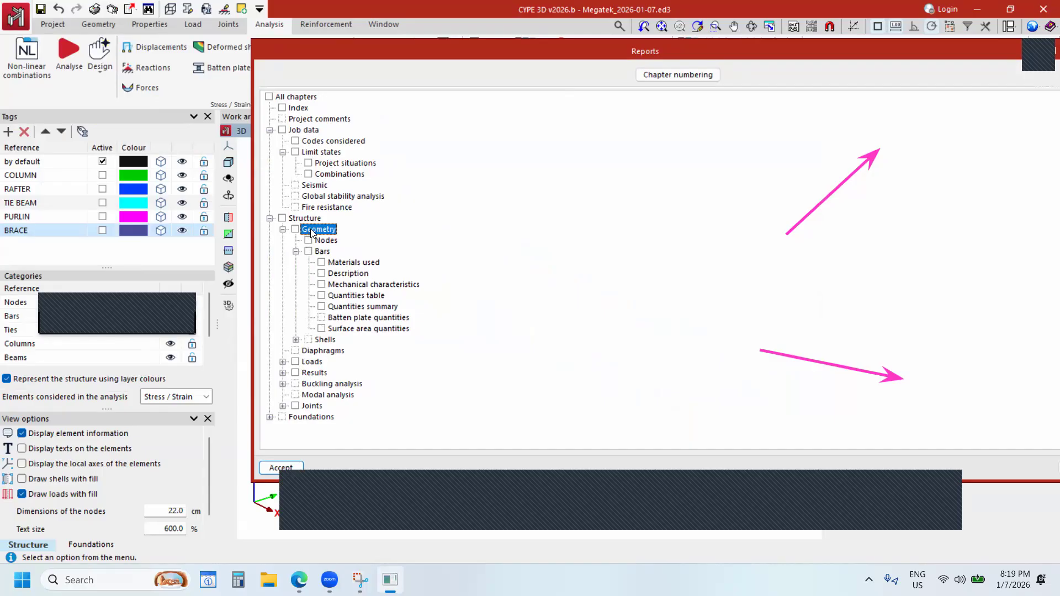
left_click(321, 307)
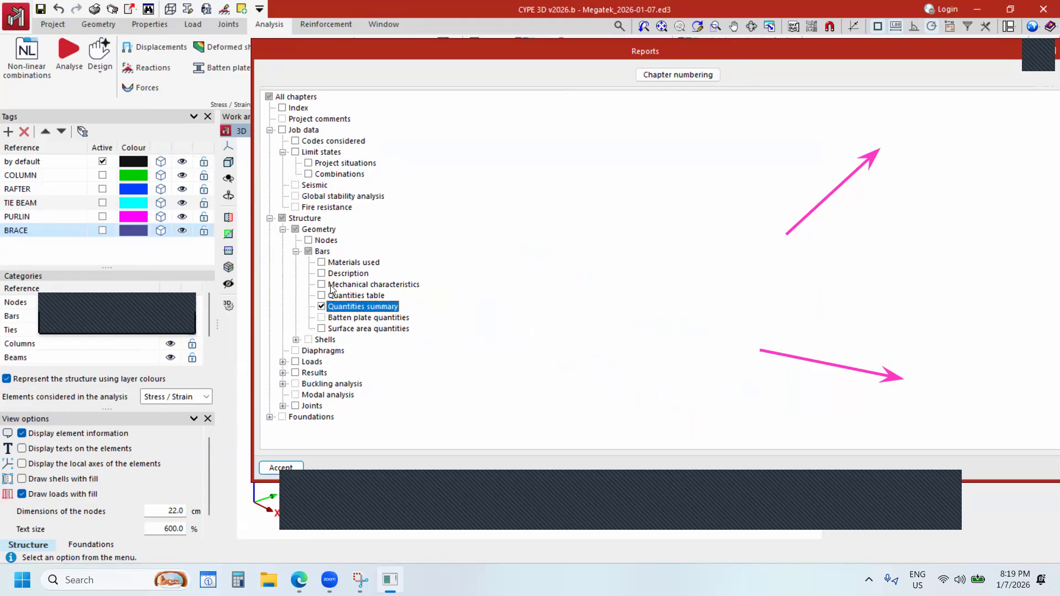
Add the Resistance chapter from the bar results and generate the report.
left_click(282, 373)
scroll(335, 390, "down", 2)
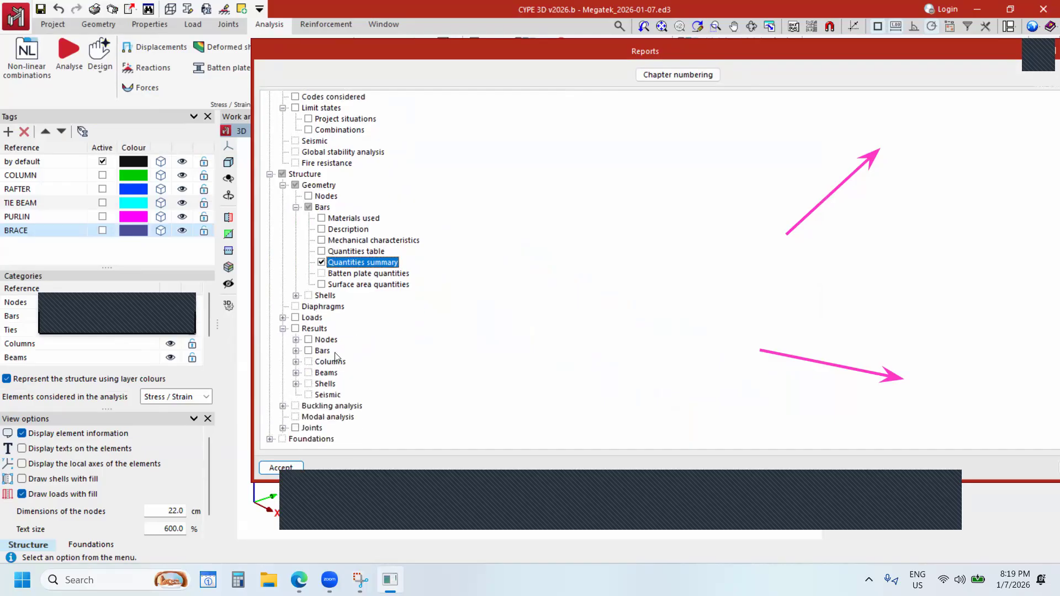
left_click(296, 350)
scroll(353, 374, "down", 3)
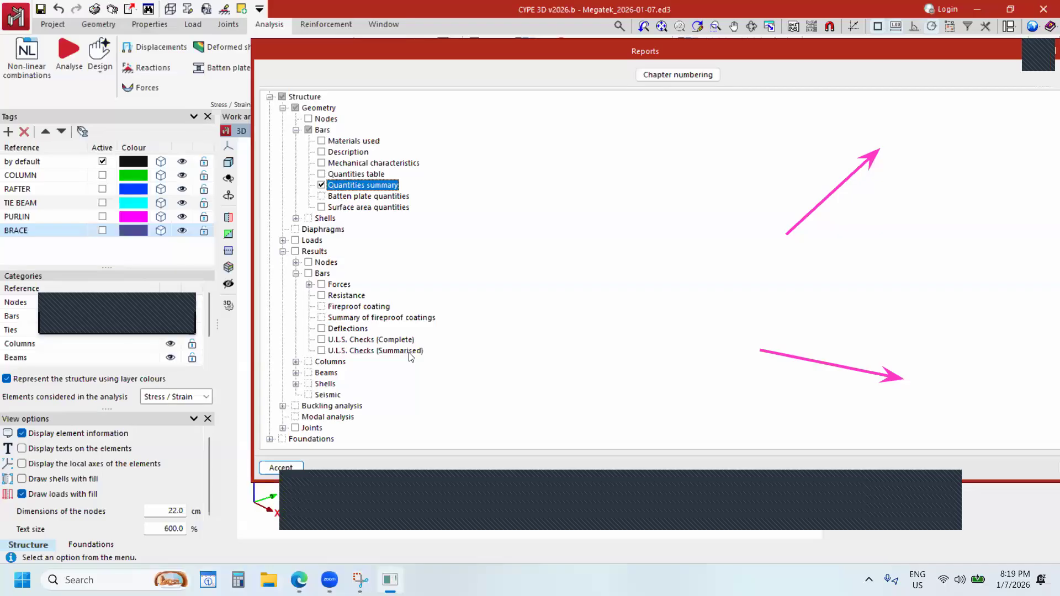
left_click(322, 296)
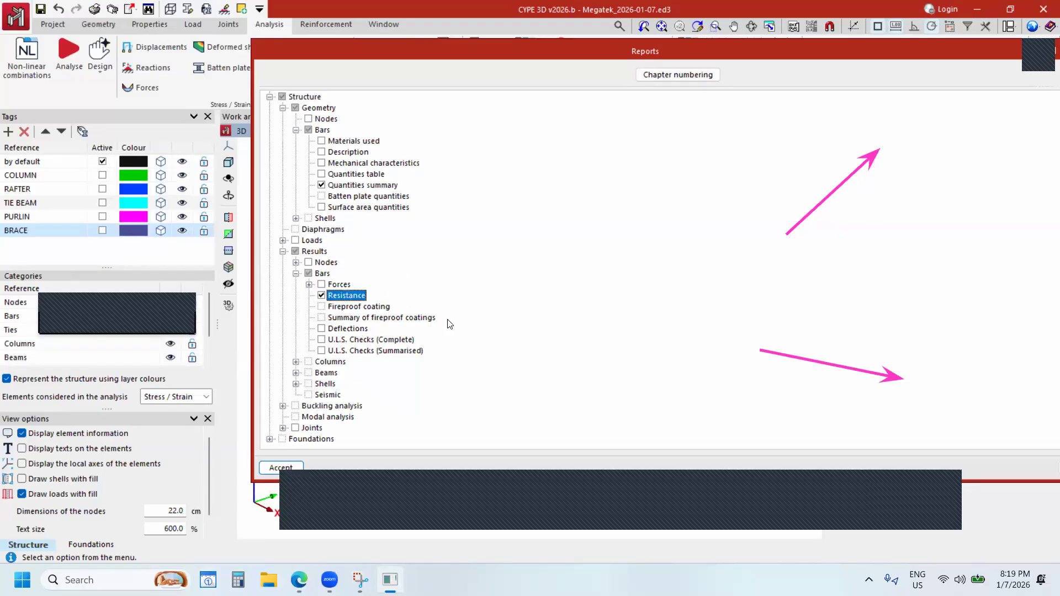
left_click(267, 468)
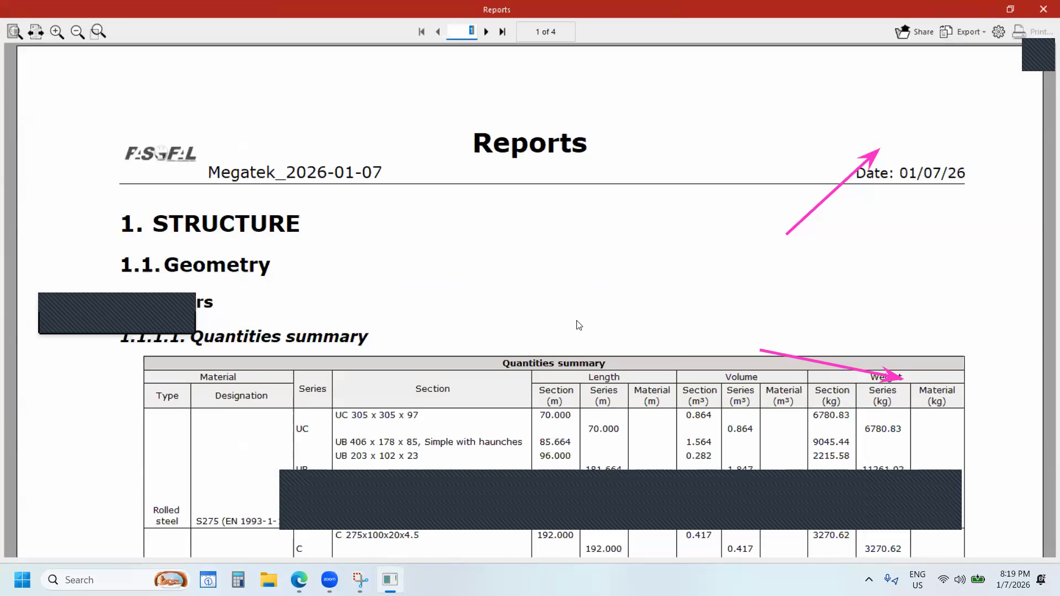
Examine the steel lengths, volumes and weights per section in the report's quantities summary.
scroll(766, 154, "up", 7, "ctrl")
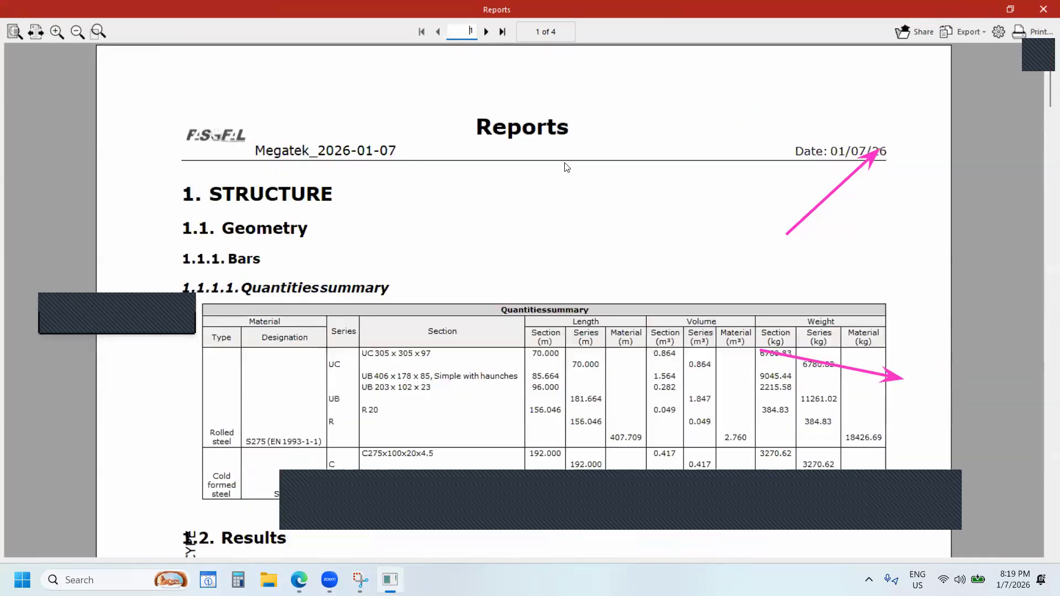
scroll(275, 253, "down", 3)
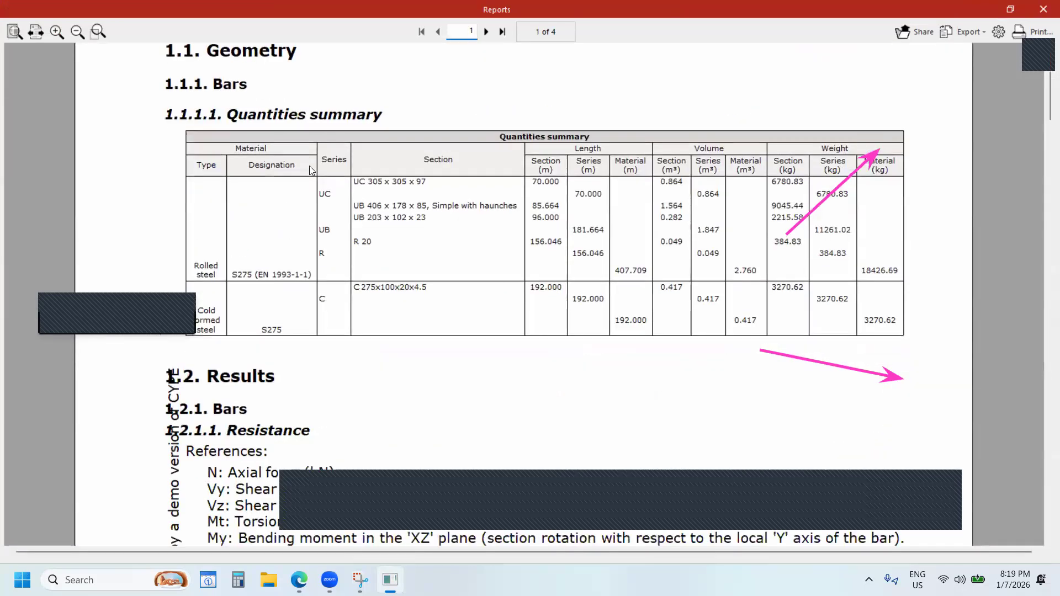
scroll(251, 267, "down", 2)
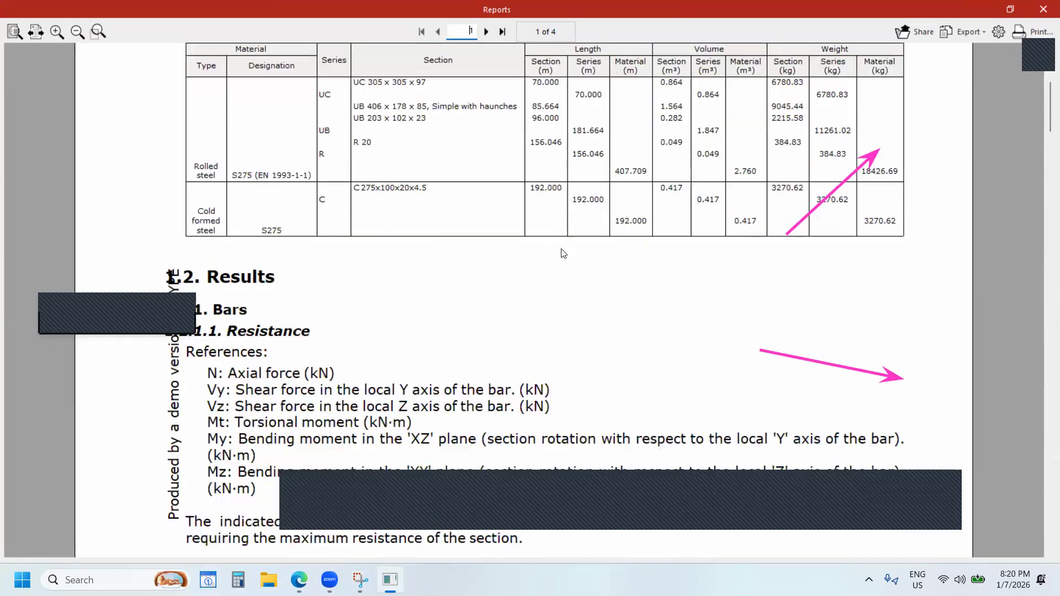
Examine the report's resistance check for each bar's demand capacity ratio, worst case forces and status, and close the report.
scroll(574, 245, "down", 2, "ctrl")
scroll(360, 499, "down", 2)
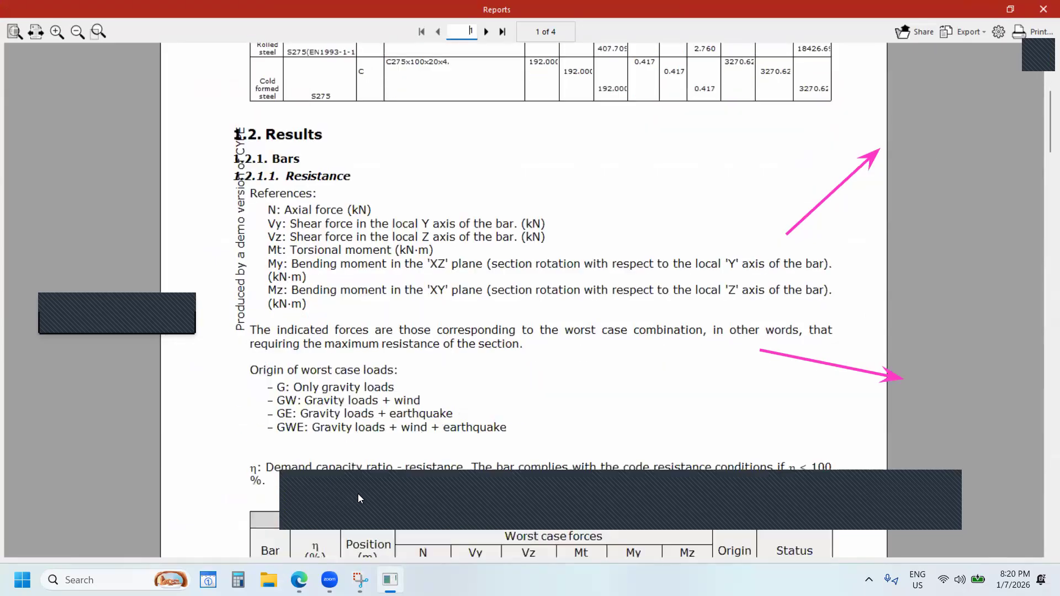
scroll(870, 484, "down", 5)
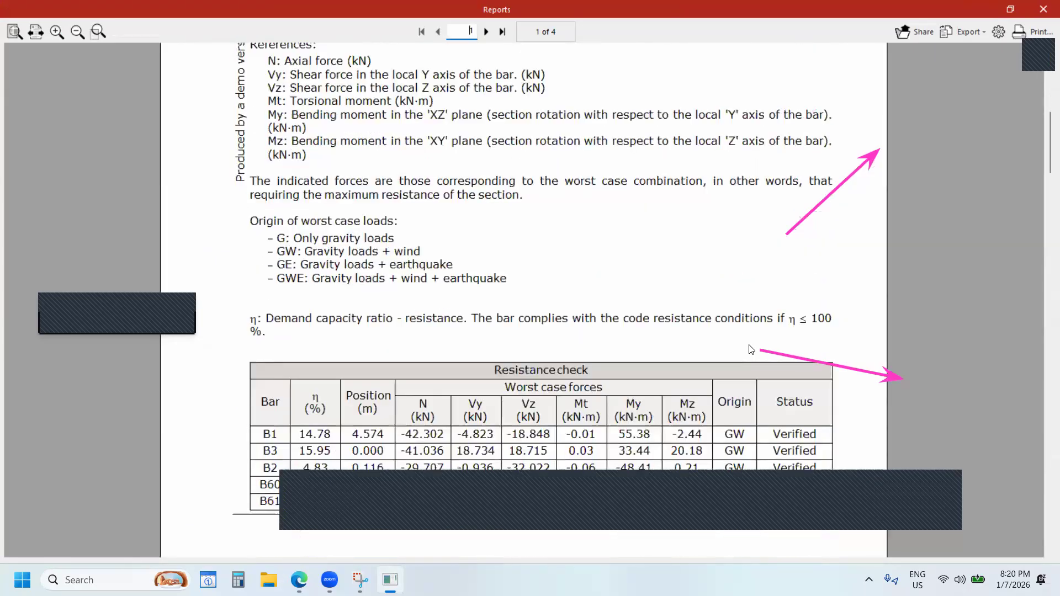
scroll(429, 474, "down", 2)
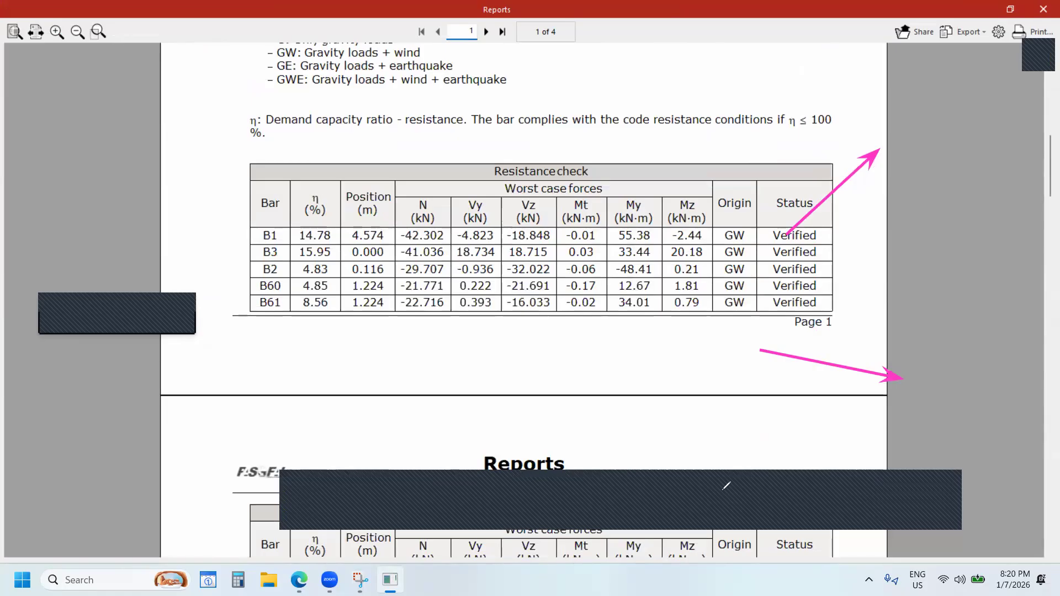
left_click(724, 488)
left_click(679, 497)
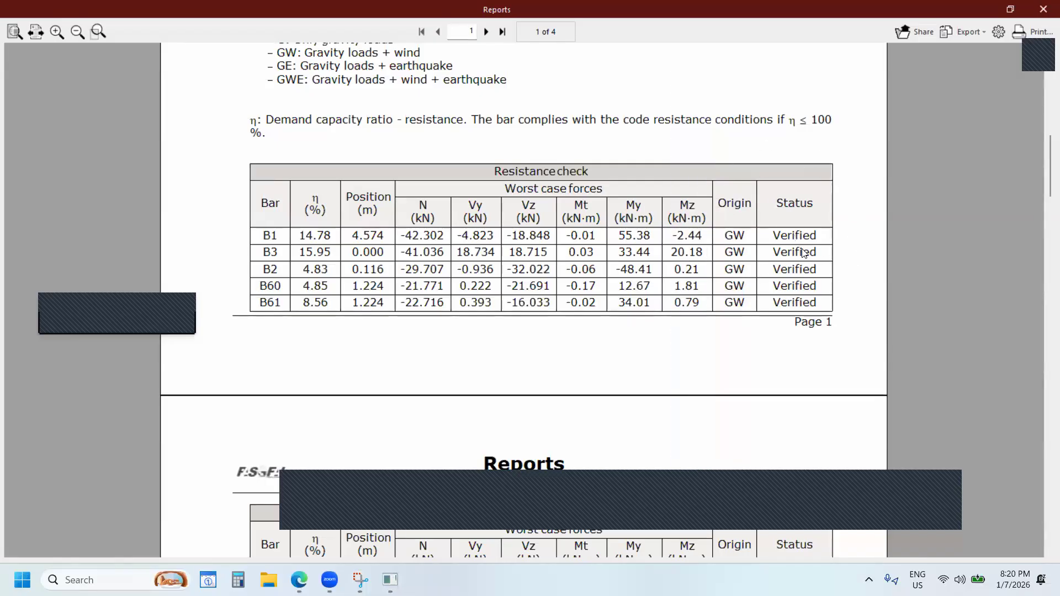
scroll(802, 248, "down", 5)
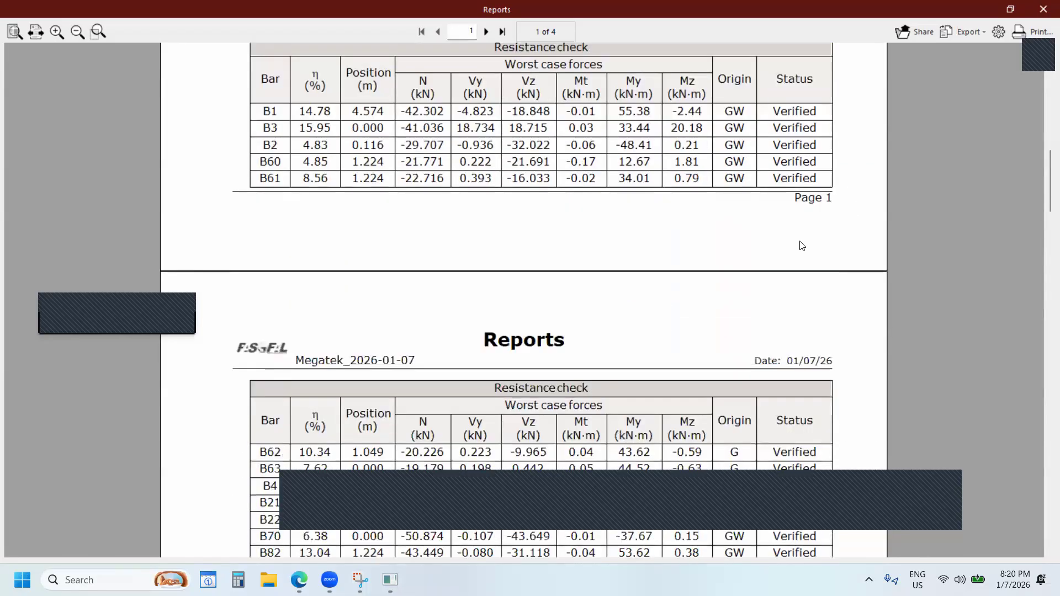
scroll(809, 262, "down", 3)
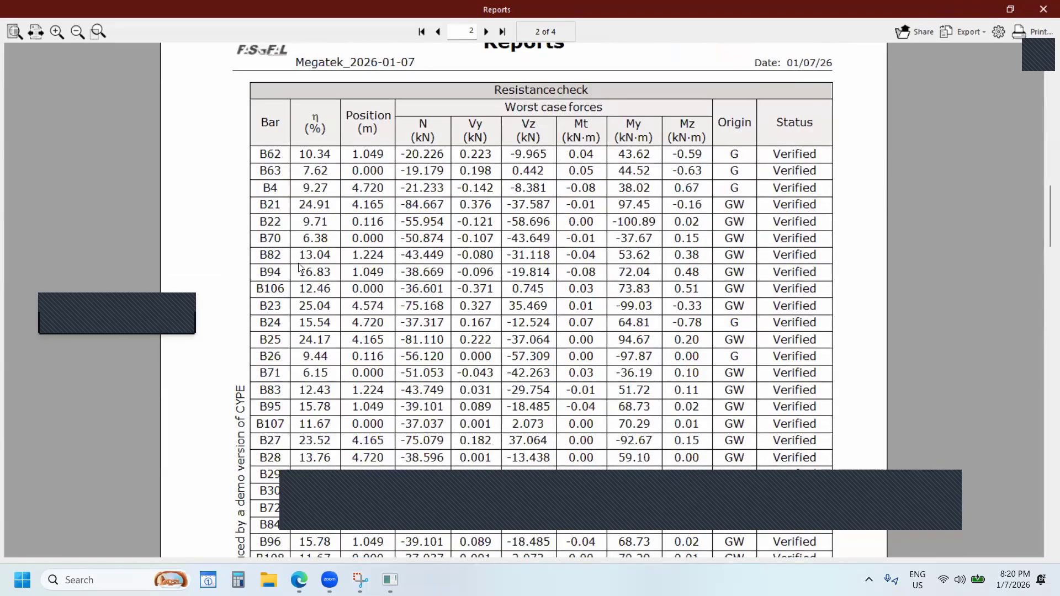
scroll(301, 257, "down", 2)
scroll(314, 214, "down", 2)
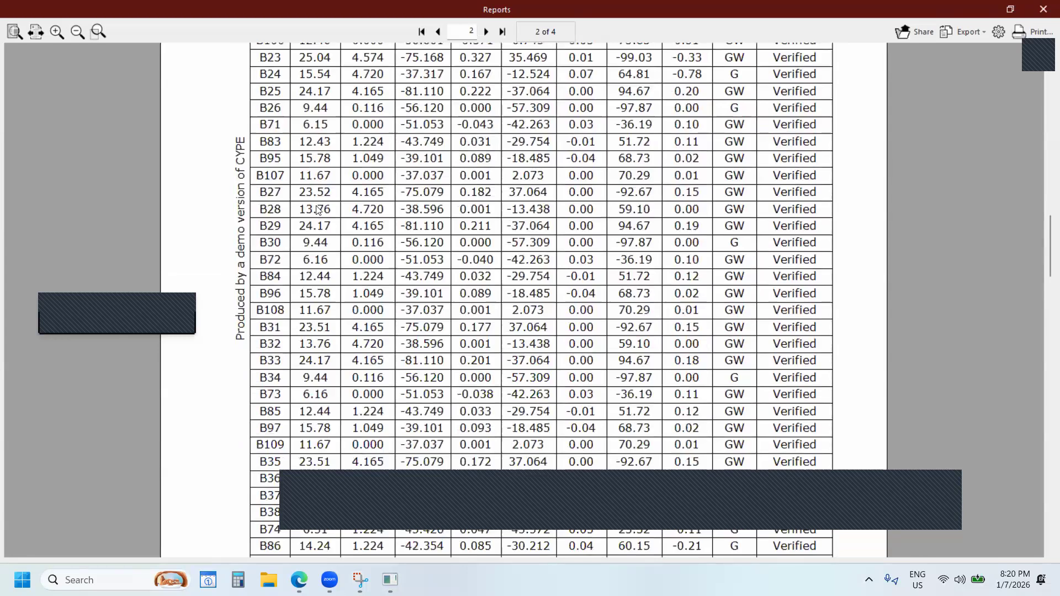
scroll(315, 214, "up", 5)
left_click(315, 216)
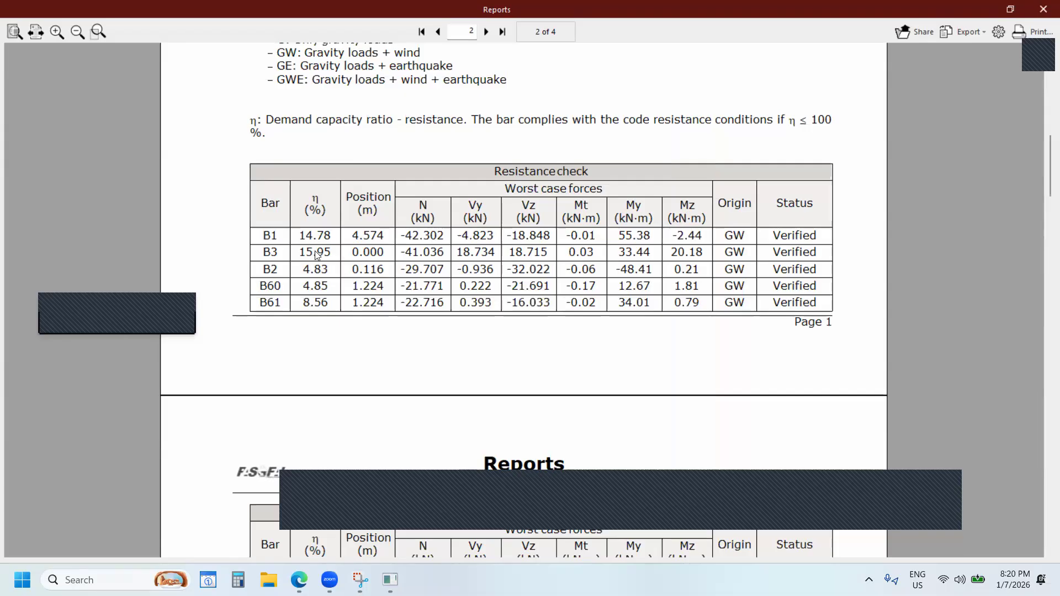
scroll(310, 253, "down", 1)
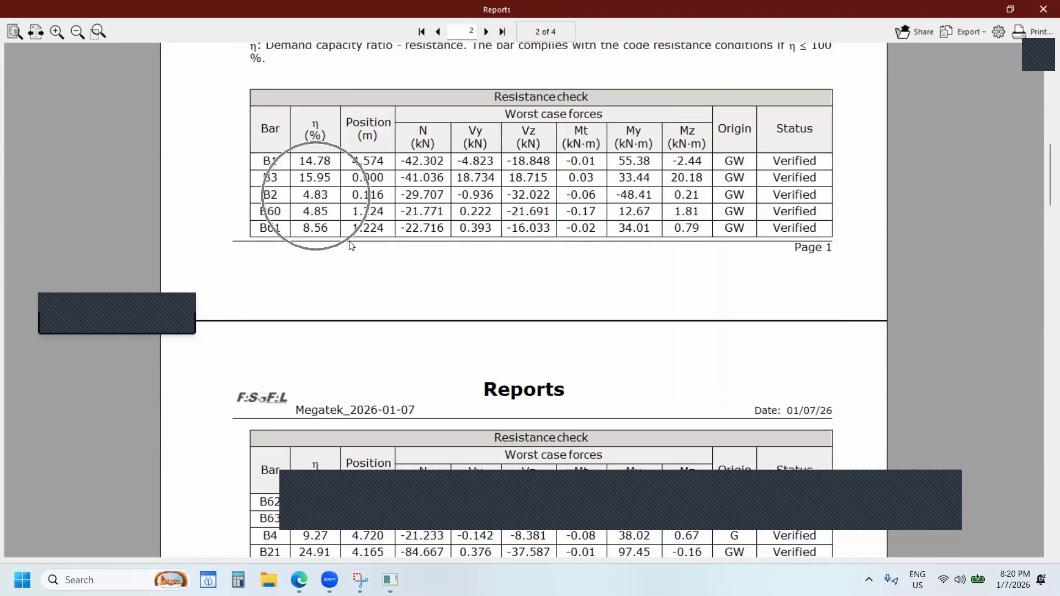
scroll(374, 254, "down", 1, "ctrl")
scroll(515, 307, "down", 5, "ctrl")
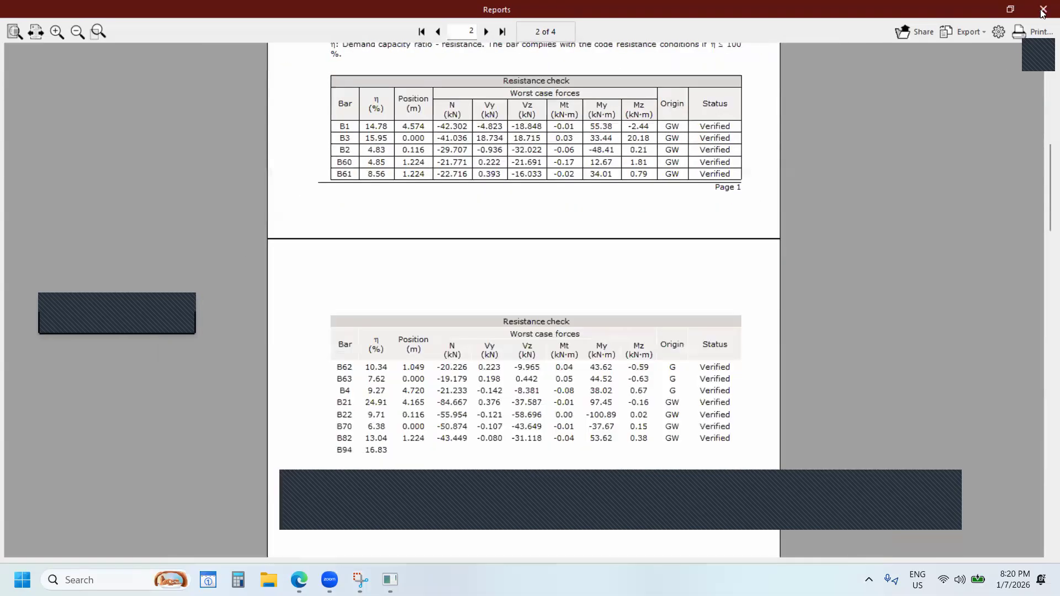
scroll(287, 397, "down", 2)
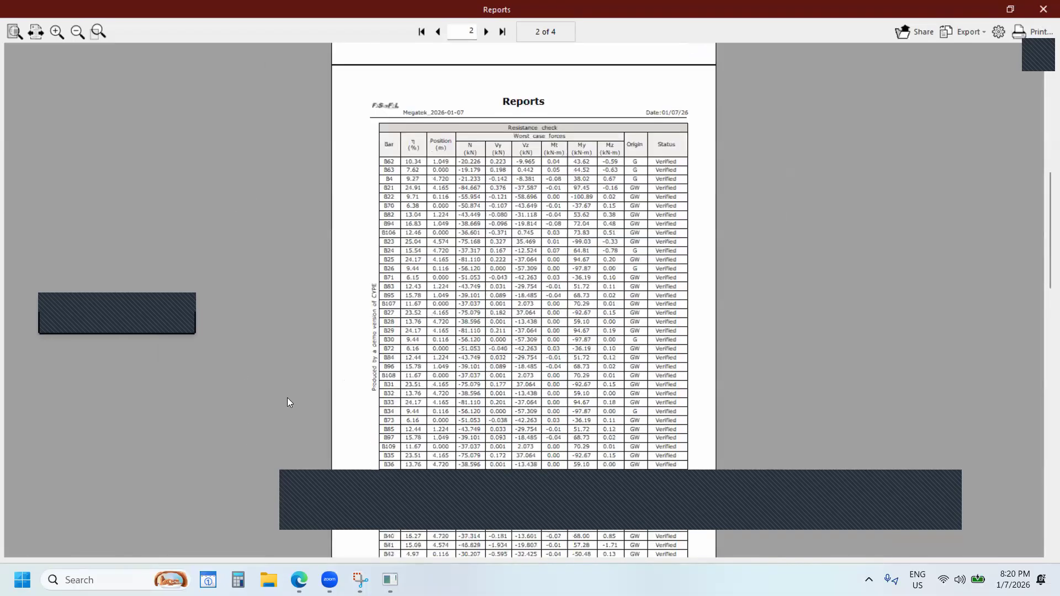
key("Escape")
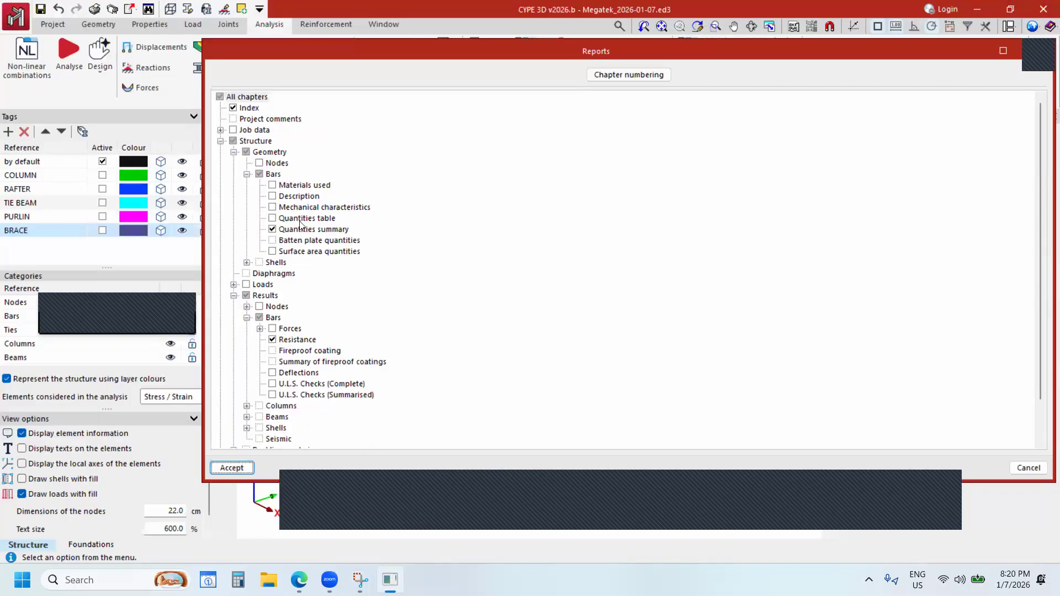
Exclude the Index chapter and regenerate the report with the Quantities summary and Resistance chapters.
left_click(233, 108)
scroll(235, 463, "down", 3)
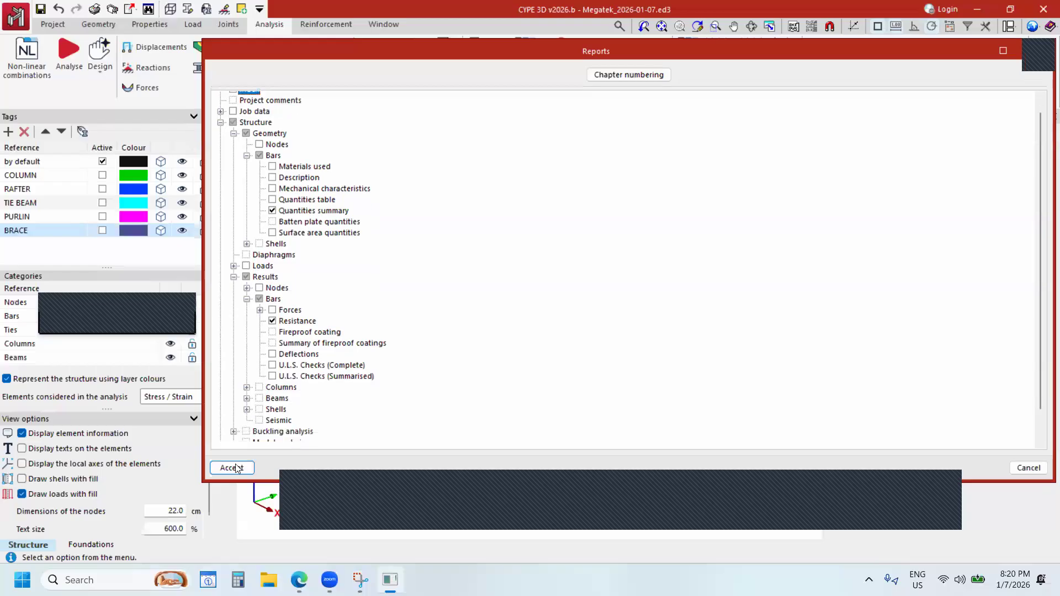
left_click(231, 467)
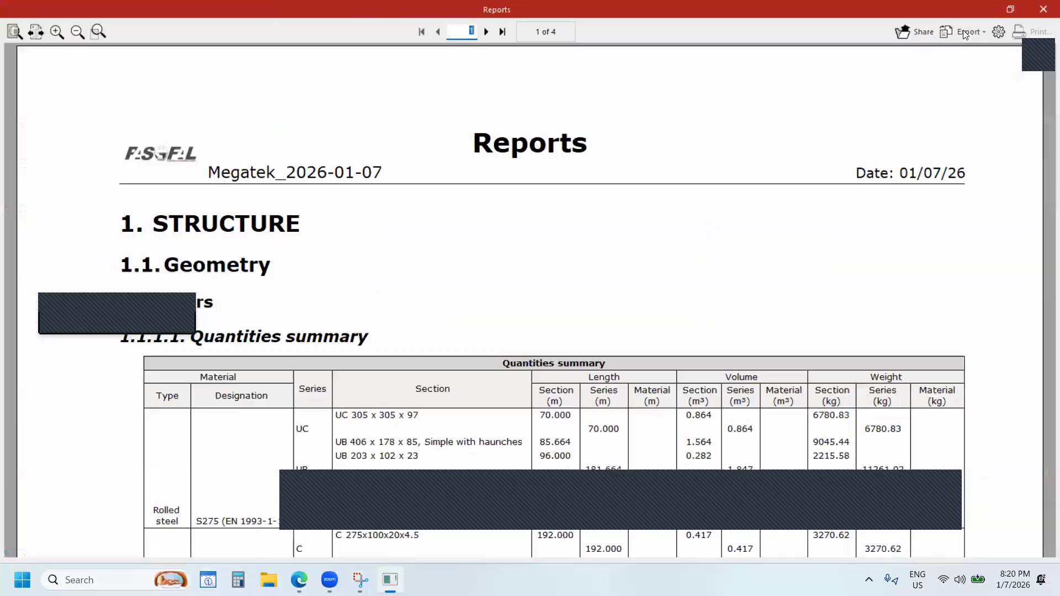
Look through the report's export formats without exporting, and close the report and its chapter selection.
left_click(962, 32)
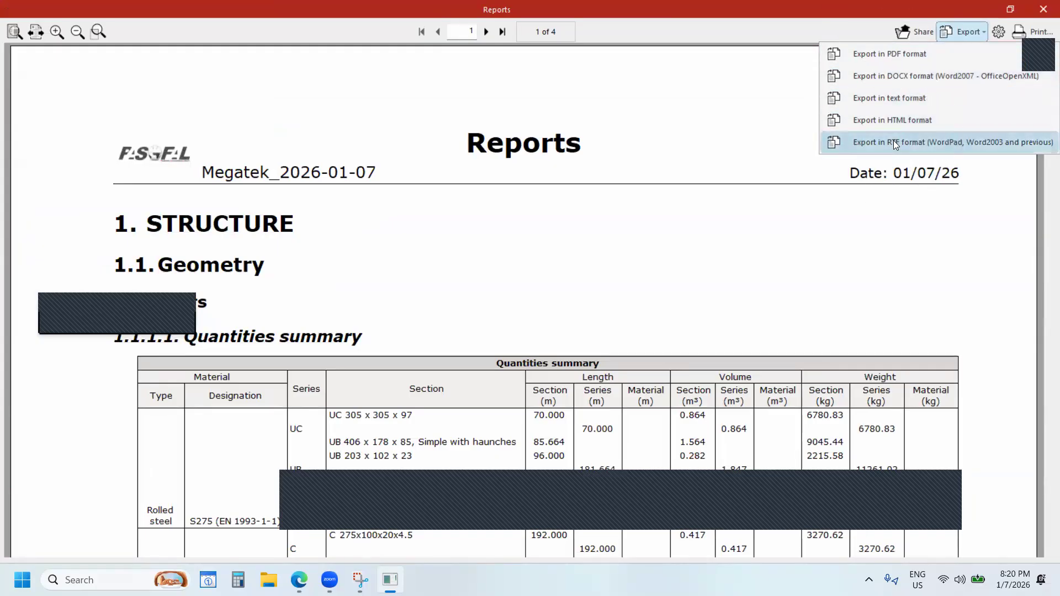
left_click(842, 38)
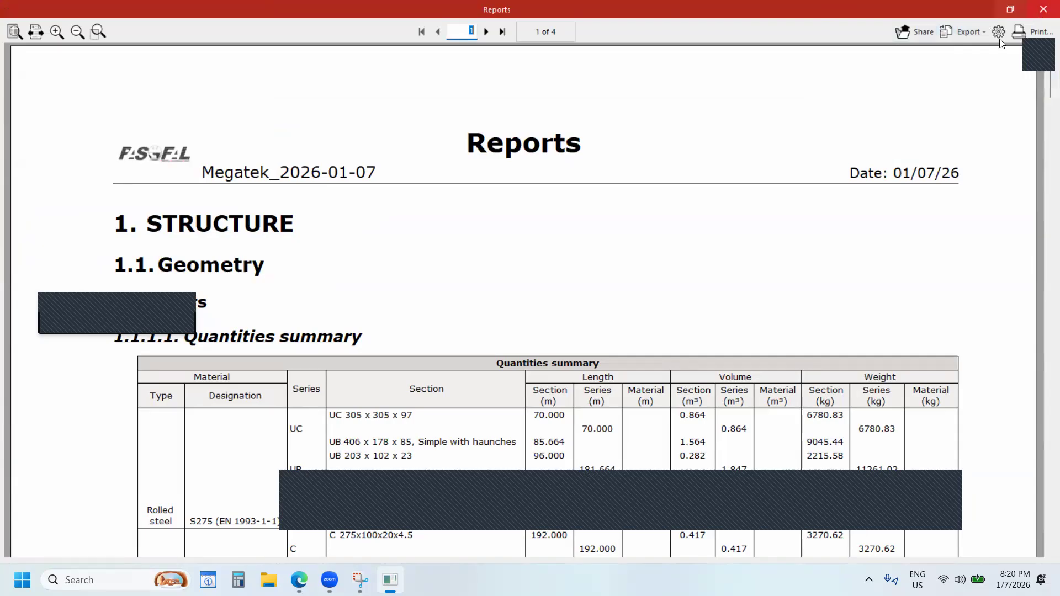
left_click(1042, 9)
left_click_drag(968, 49, 864, 84)
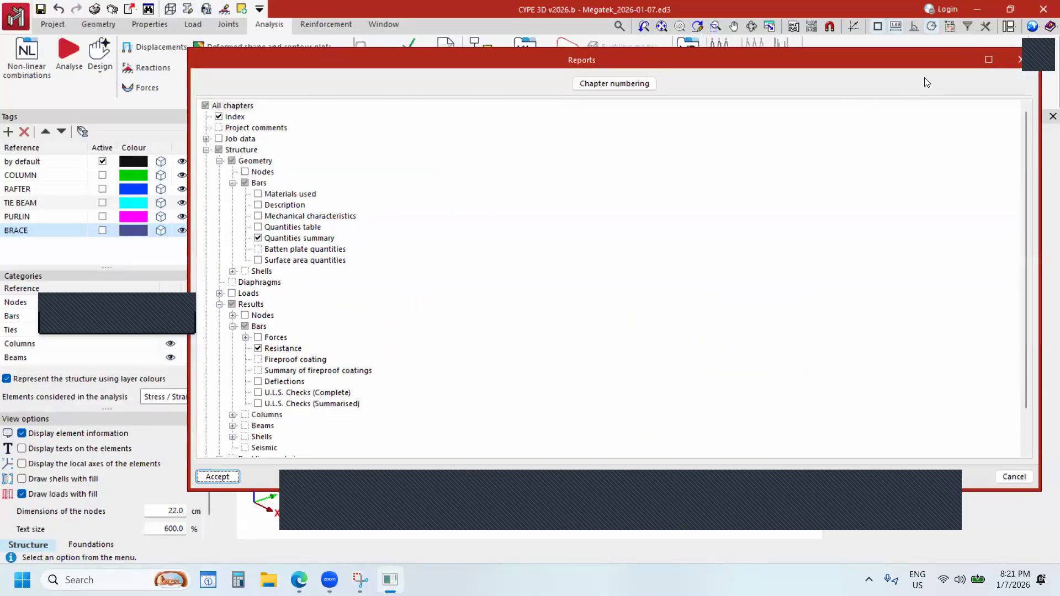
left_click(924, 81)
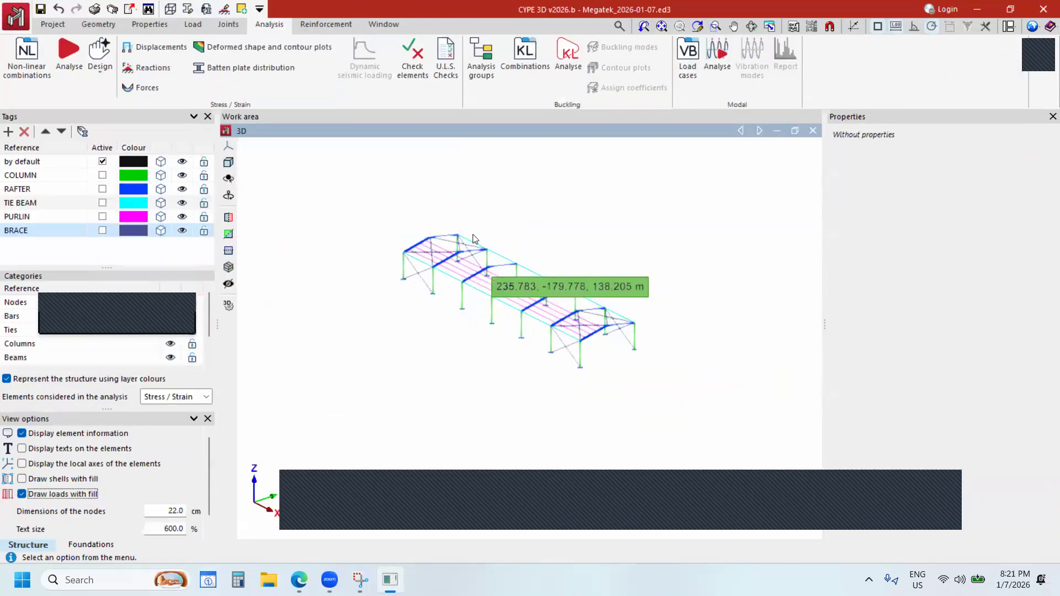
Start a CSV report of selected elements and select the fifth portal frame along the warehouse from the longitudinal elevation.
scroll(469, 240, "up", 2)
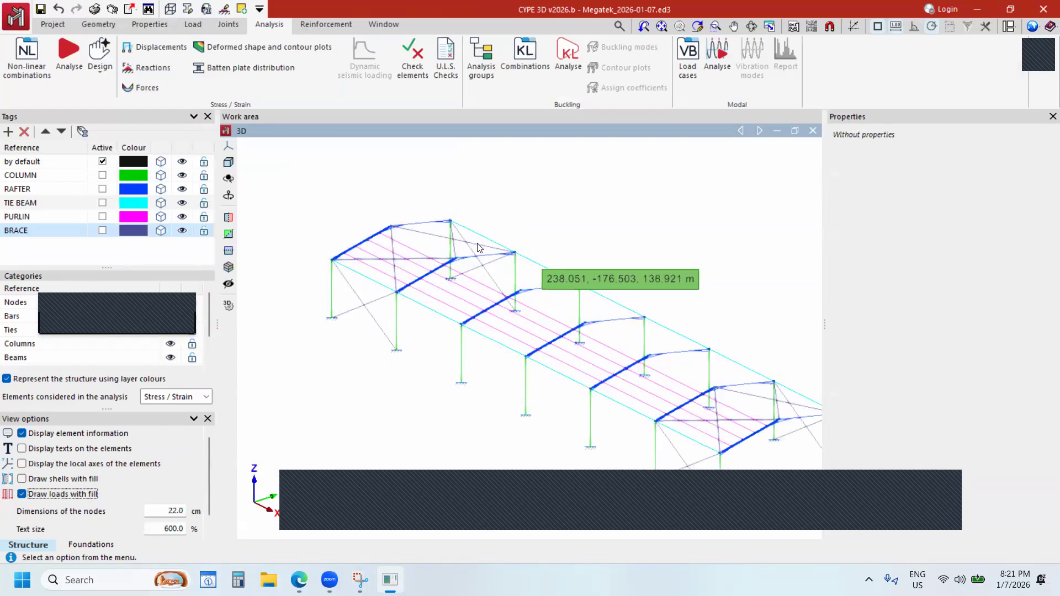
left_click(57, 29)
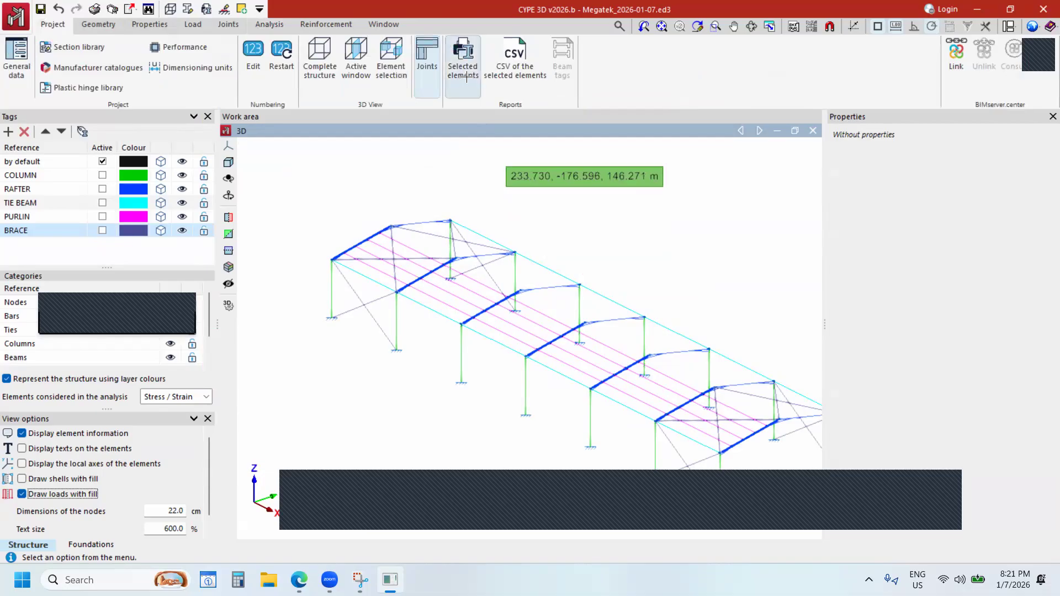
left_click(513, 72)
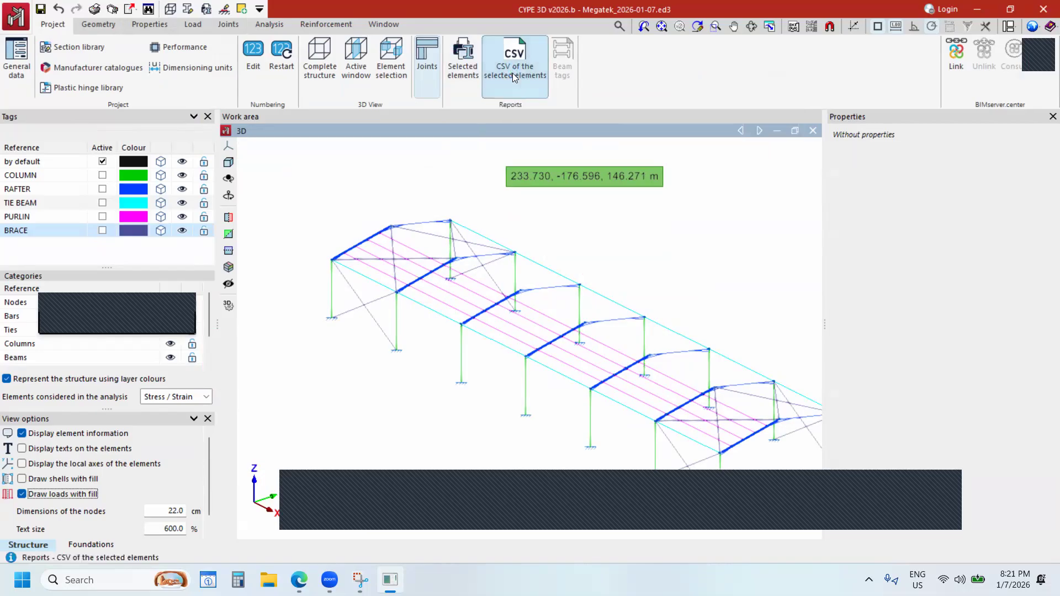
scroll(348, 285, "up", 4)
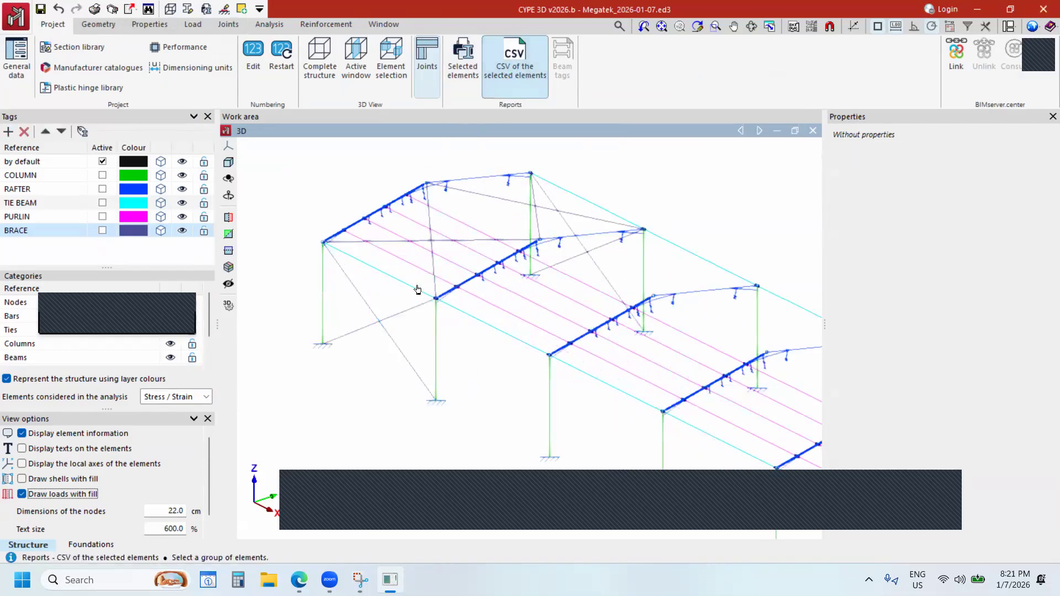
scroll(493, 319, "down", 3)
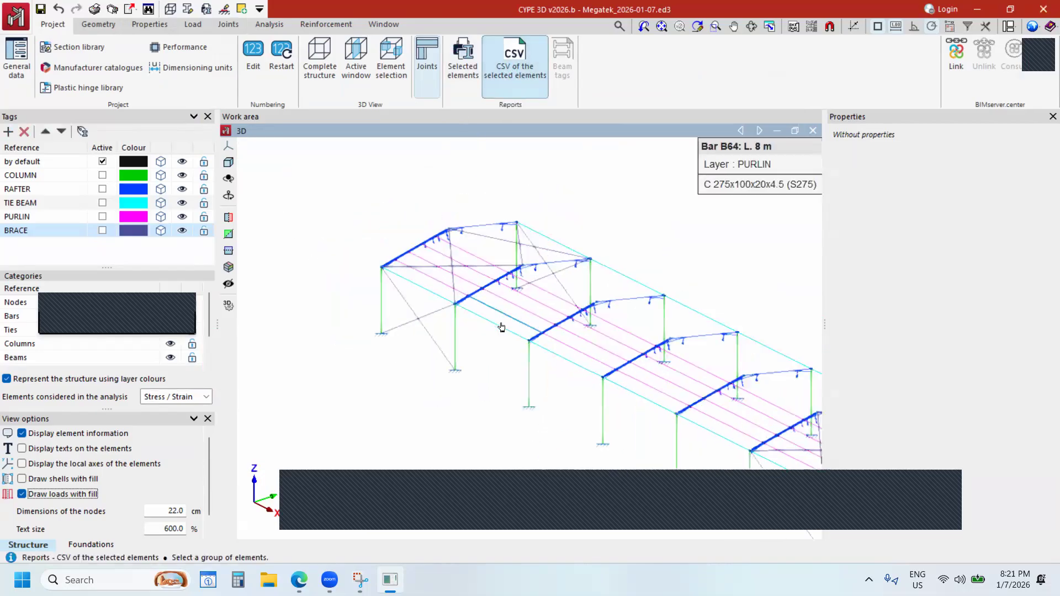
left_click(228, 146)
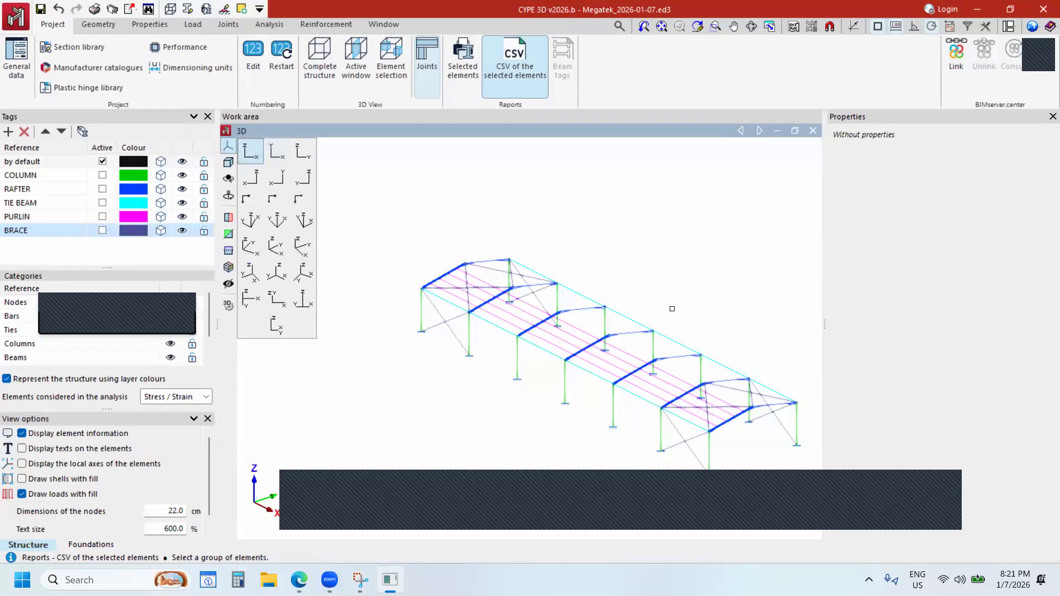
left_click(250, 151)
left_click_drag(647, 268, 690, 385)
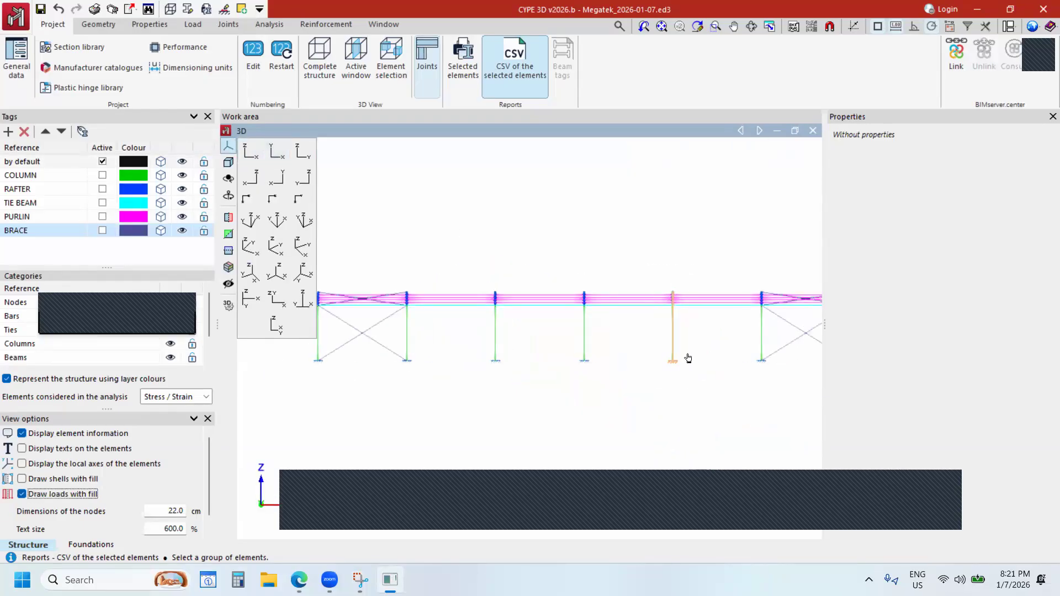
middle_click_drag(678, 277, 528, 230)
right_click(406, 237)
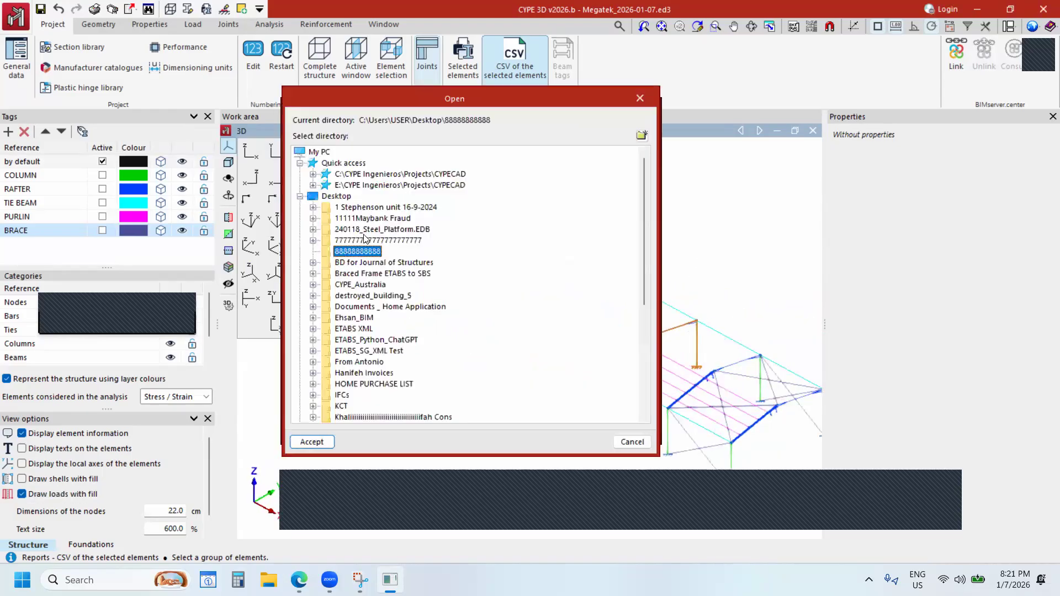
Choose the Desktop as the destination folder for the CSV files.
scroll(352, 213, "down", 1)
scroll(350, 209, "up", 1)
left_click(345, 199)
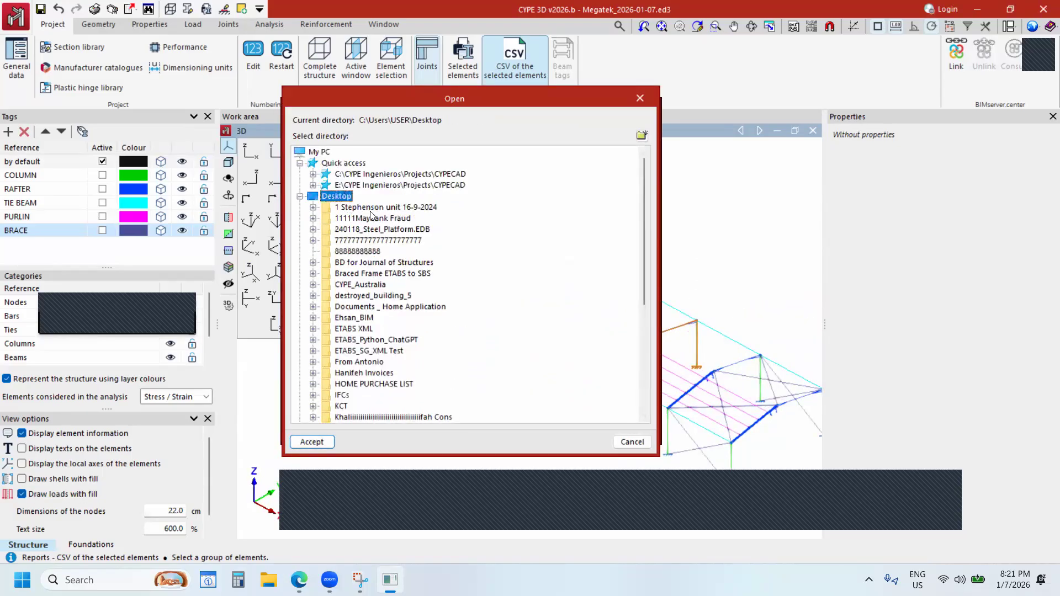
left_click(313, 442)
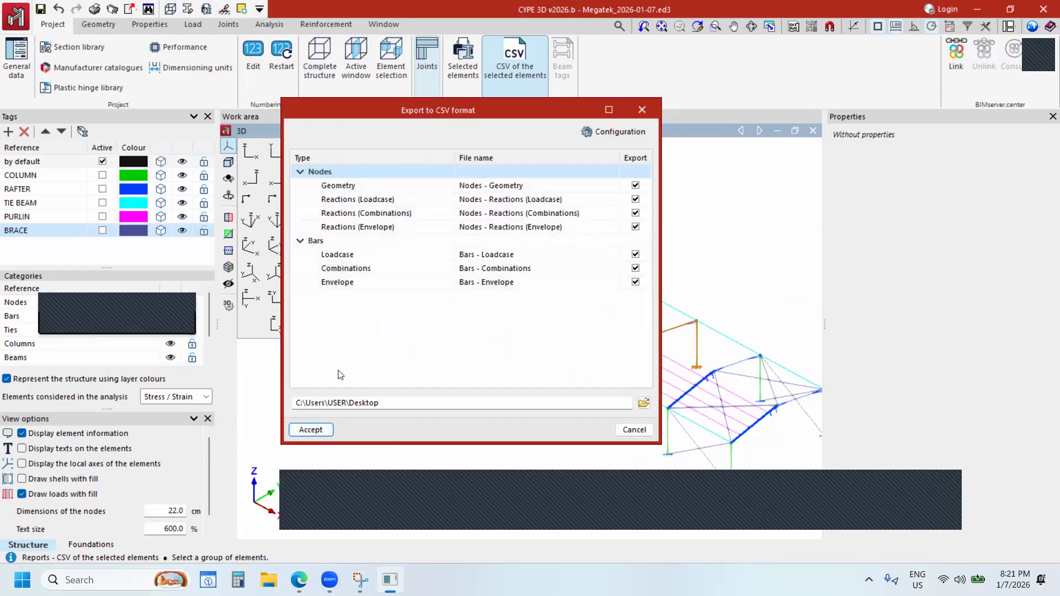
Exclude all node data and the bars' Loadcase and Combinations data, and export only the Bars - Envelope CSV file.
left_click_drag(532, 106, 578, 102)
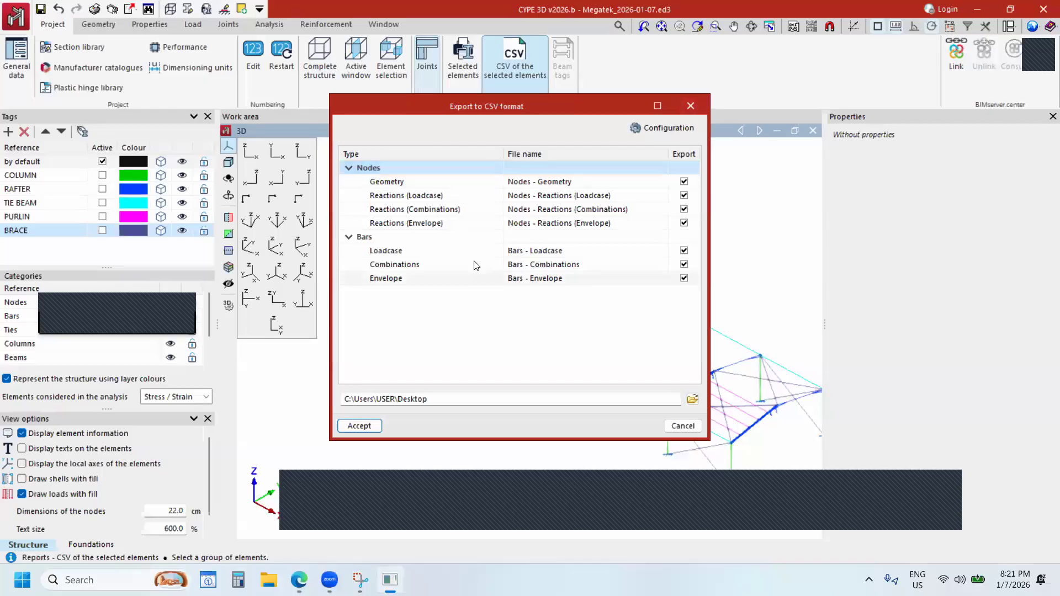
left_click_drag(607, 101, 598, 96)
left_click(674, 176)
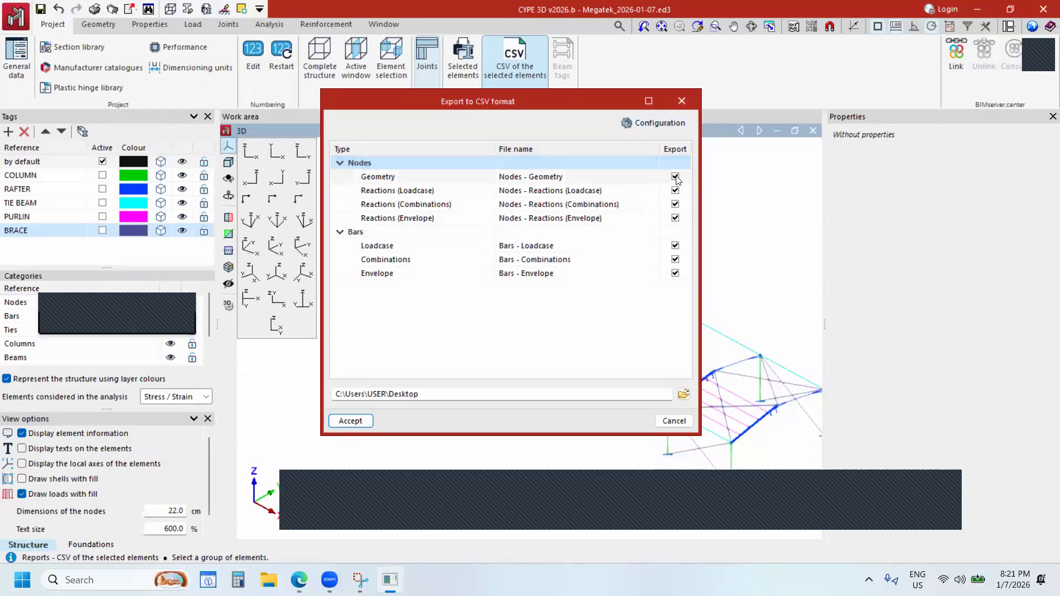
left_click(674, 189)
left_click(675, 203)
left_click(674, 218)
left_click(674, 245)
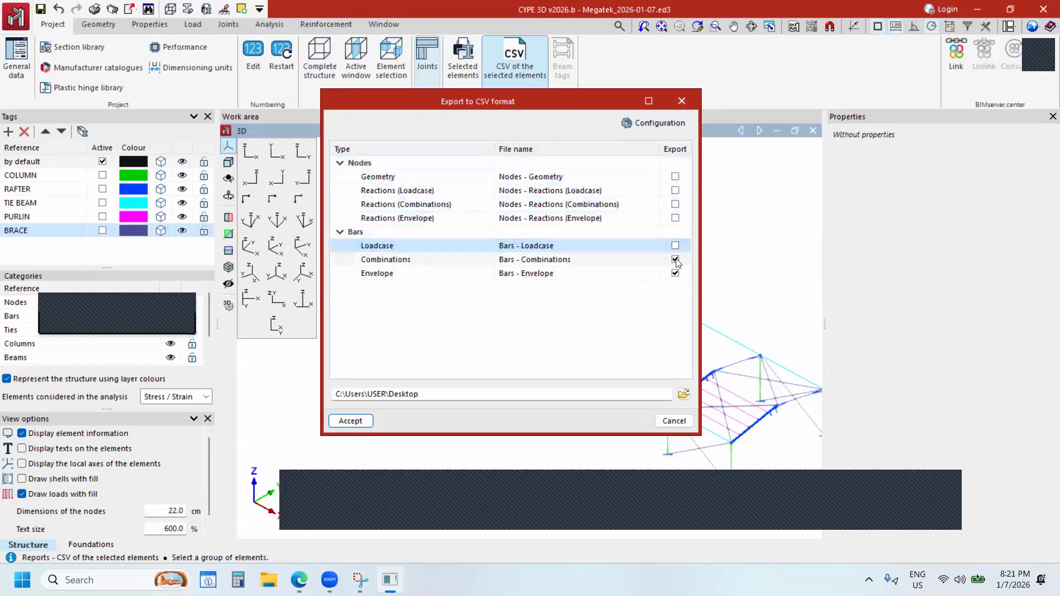
left_click(675, 259)
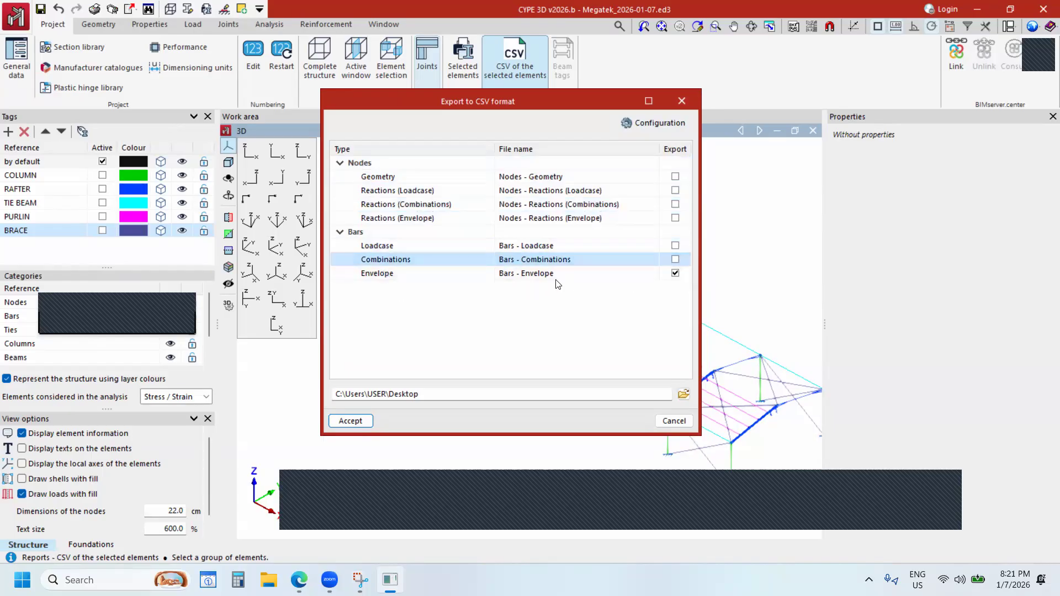
left_click(351, 421)
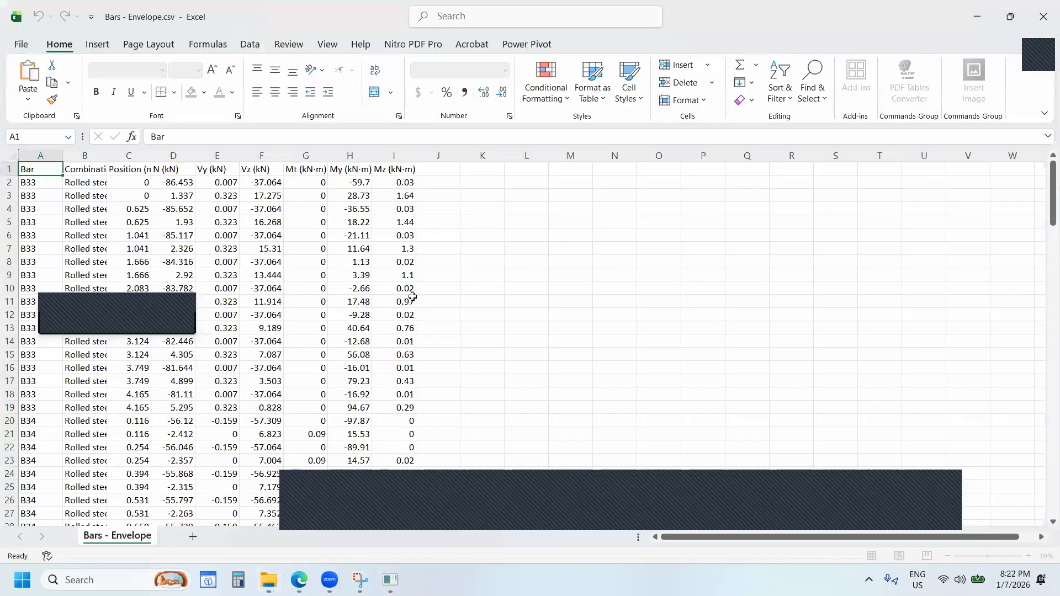
Look through the bar envelope forces in the exported Bars - Envelope.csv in Excel, and close the spreadsheet and the Desktop folder.
scroll(379, 321, "down", 4)
scroll(380, 320, "down", 4)
scroll(177, 180, "up", 8)
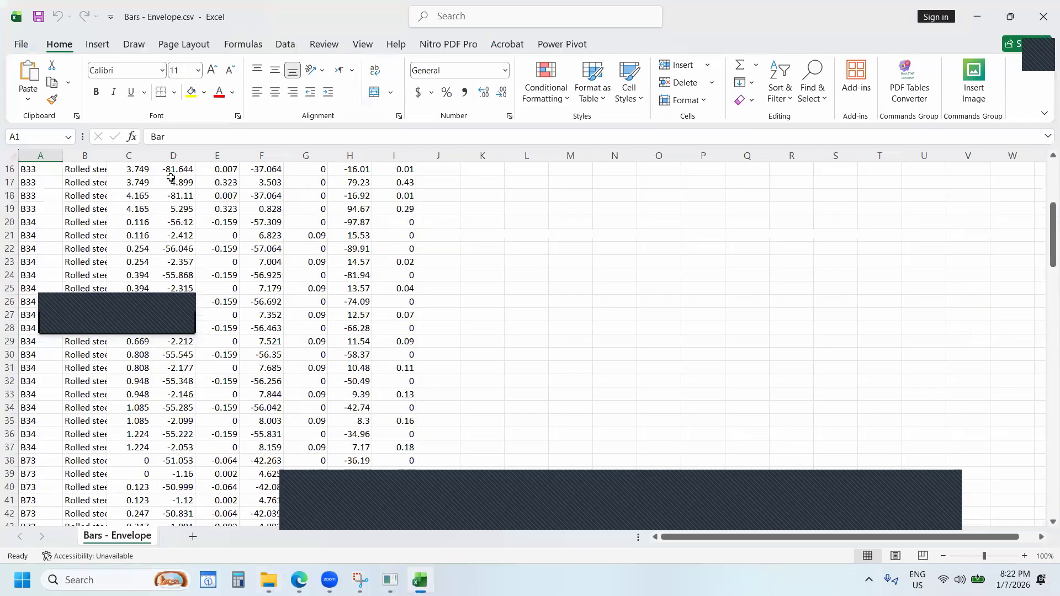
left_click(1040, 19)
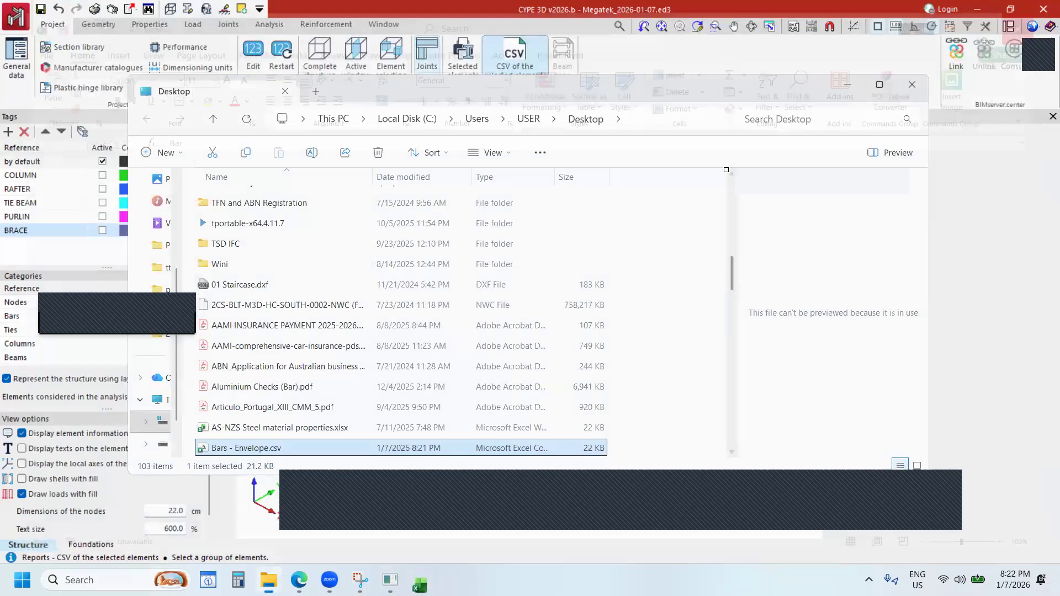
left_click(285, 91)
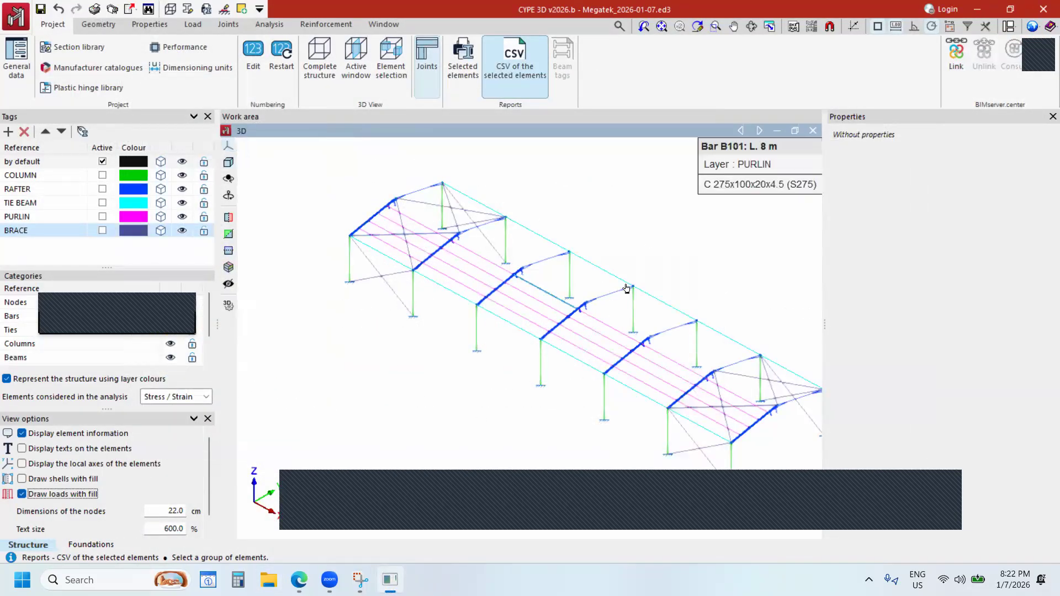
scroll(625, 289, "down", 5)
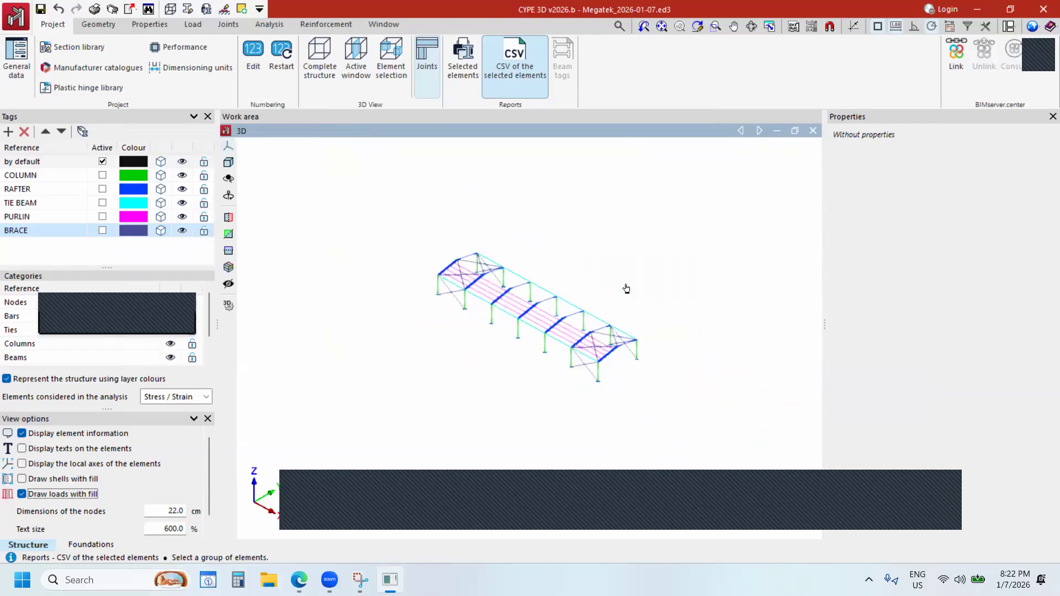